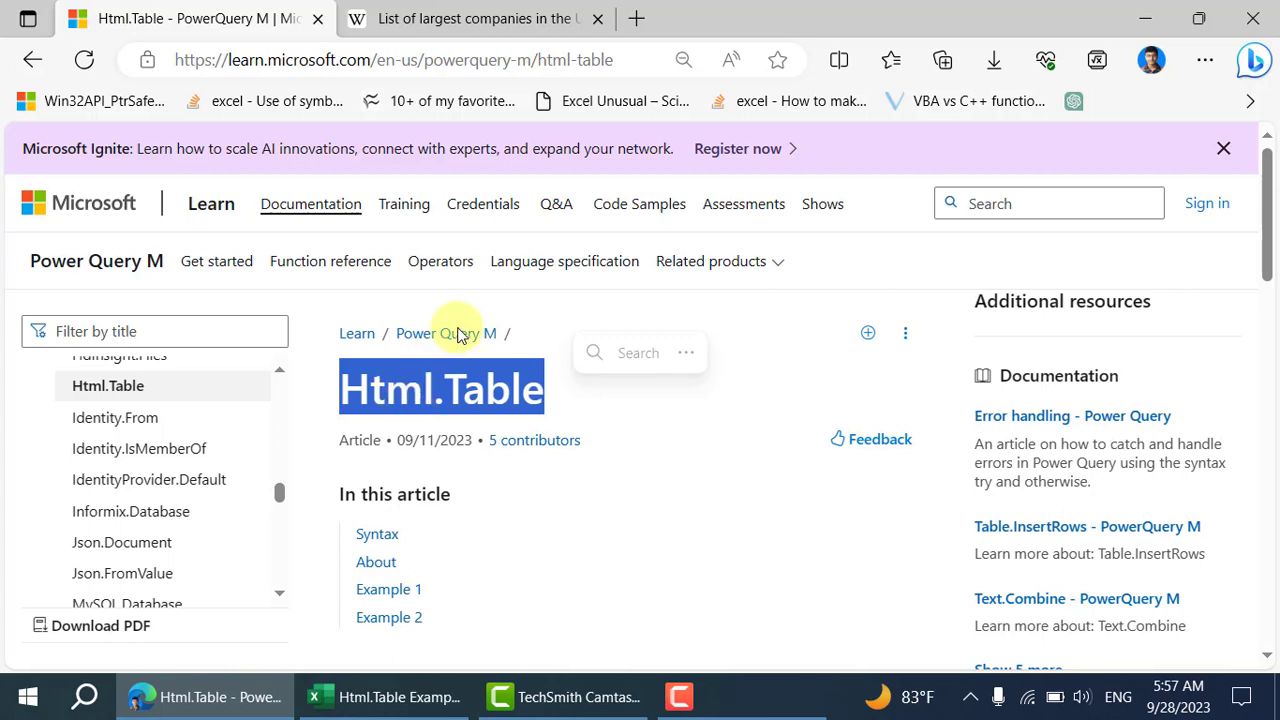
Examine the Syntax section of the Html.Table documentation, including the html, columnNameSelectorPairs and options parameters.
{"action": "scroll", "coordinate": [382, 452], "scroll_direction": "down", "scroll_amount": 1}
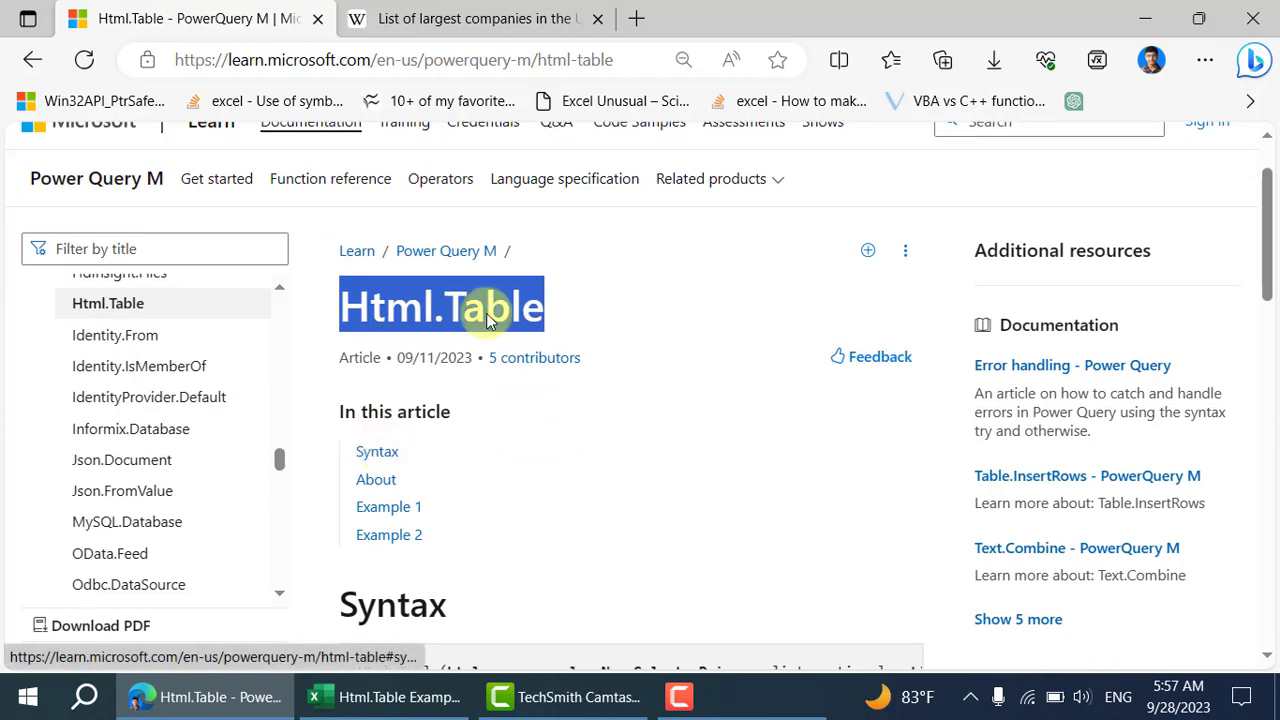
{"action": "scroll", "coordinate": [470, 310], "scroll_direction": "down", "scroll_amount": 3}
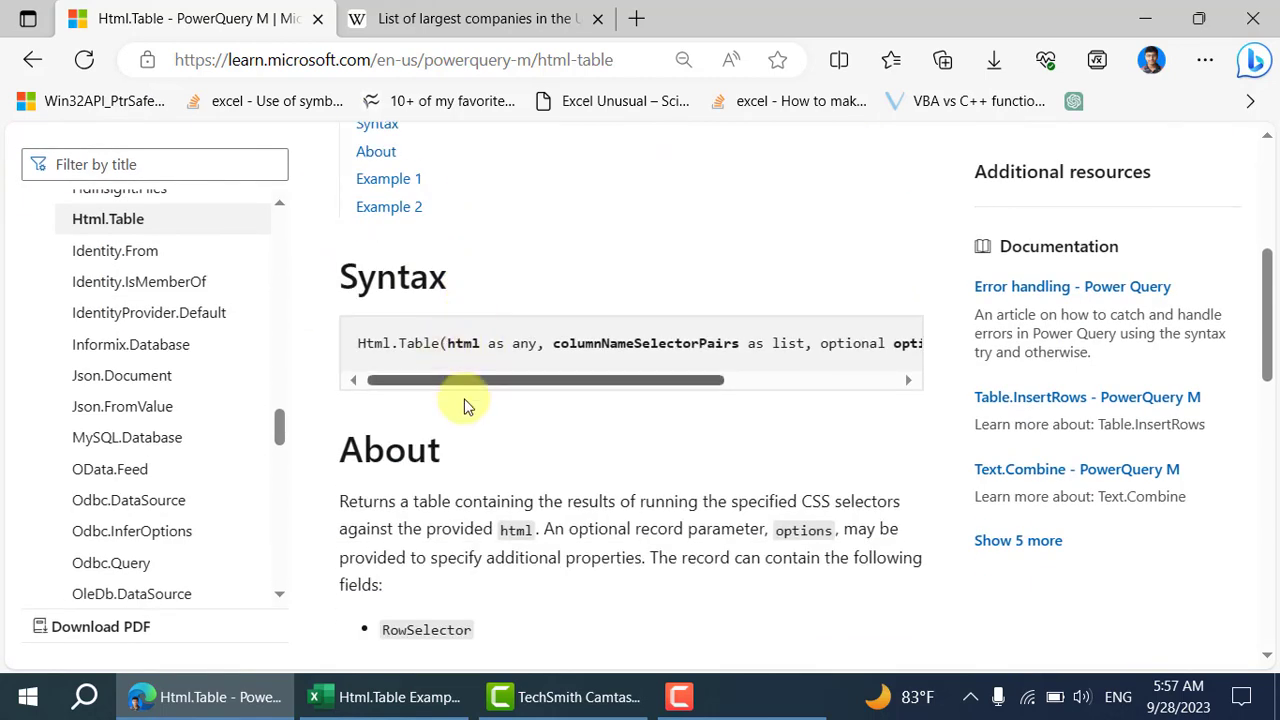
{"action": "left_click_drag", "start_coordinate": [446, 343], "coordinate": [511, 343]}
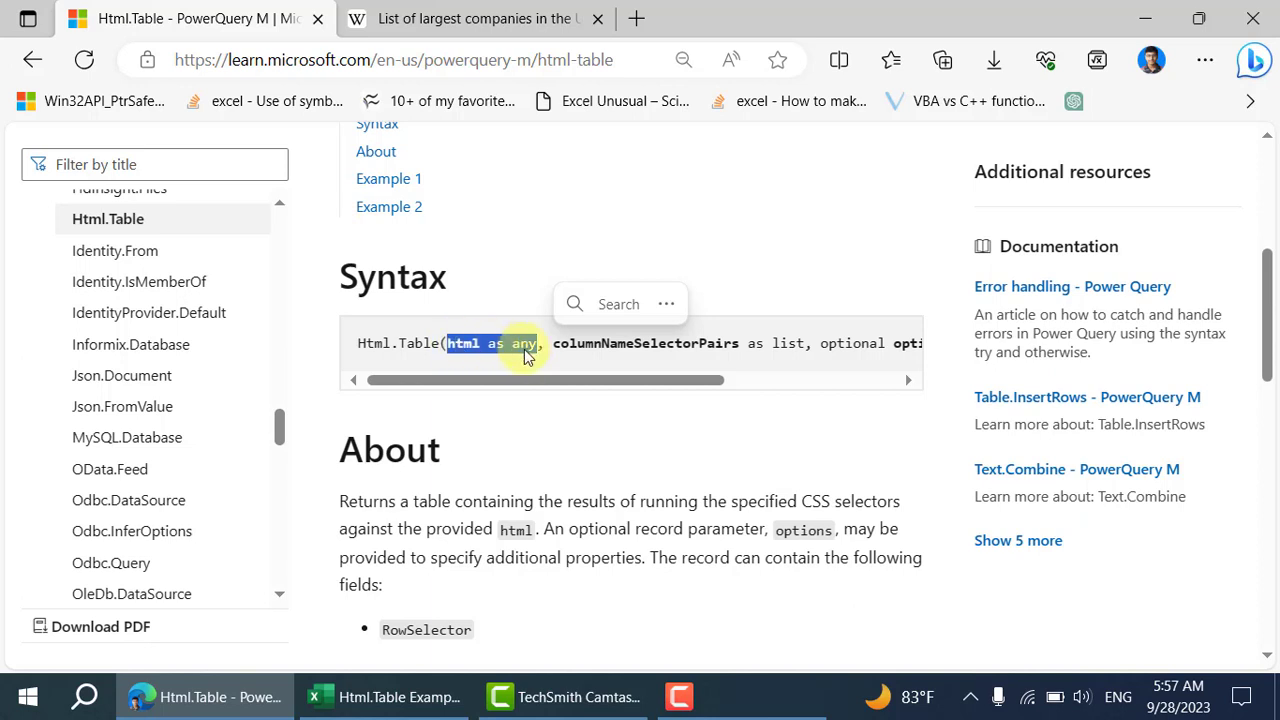
{"action": "left_click", "coordinate": [612, 344]}
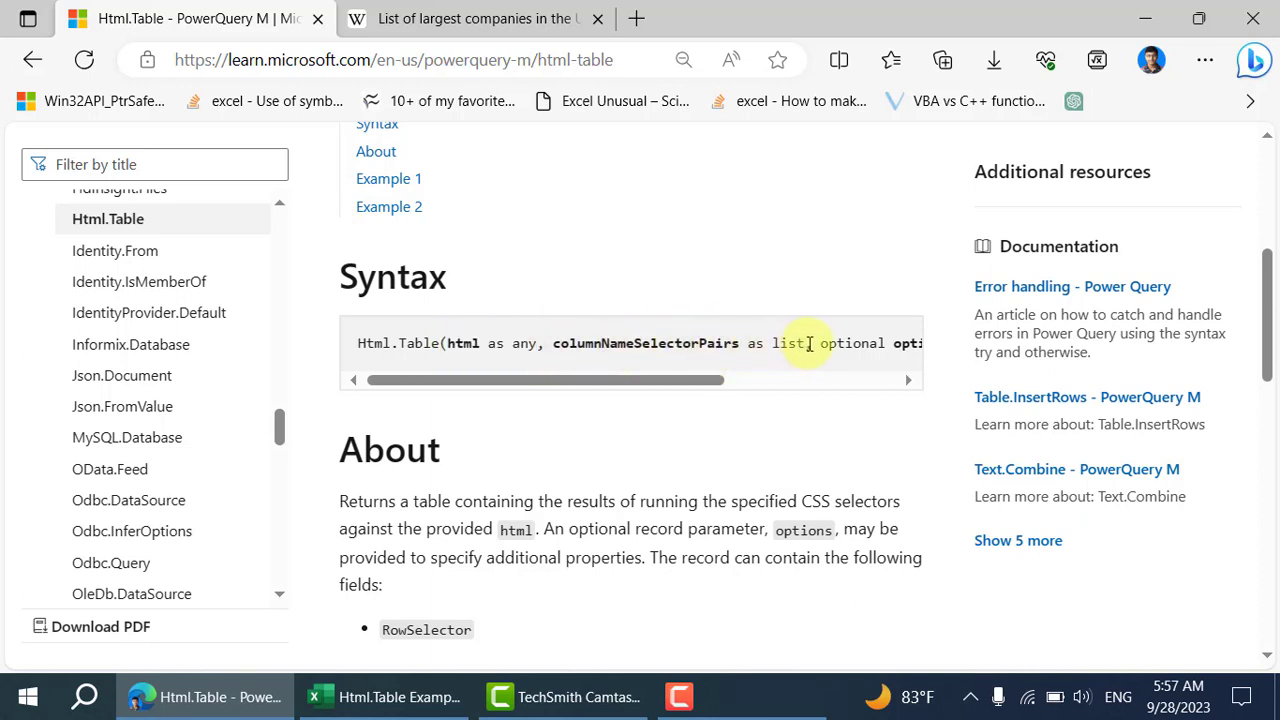
{"action": "left_click_drag", "start_coordinate": [804, 343], "coordinate": [545, 343]}
{"action": "left_click_drag", "start_coordinate": [647, 386], "coordinate": [934, 391]}
{"action": "scroll", "coordinate": [383, 286], "scroll_direction": "down", "scroll_amount": 2}
Read the About section of the Html.Table article, focusing on CSS selectors, the options record and the RowSelector field.
{"action": "double_click", "coordinate": [365, 286]}
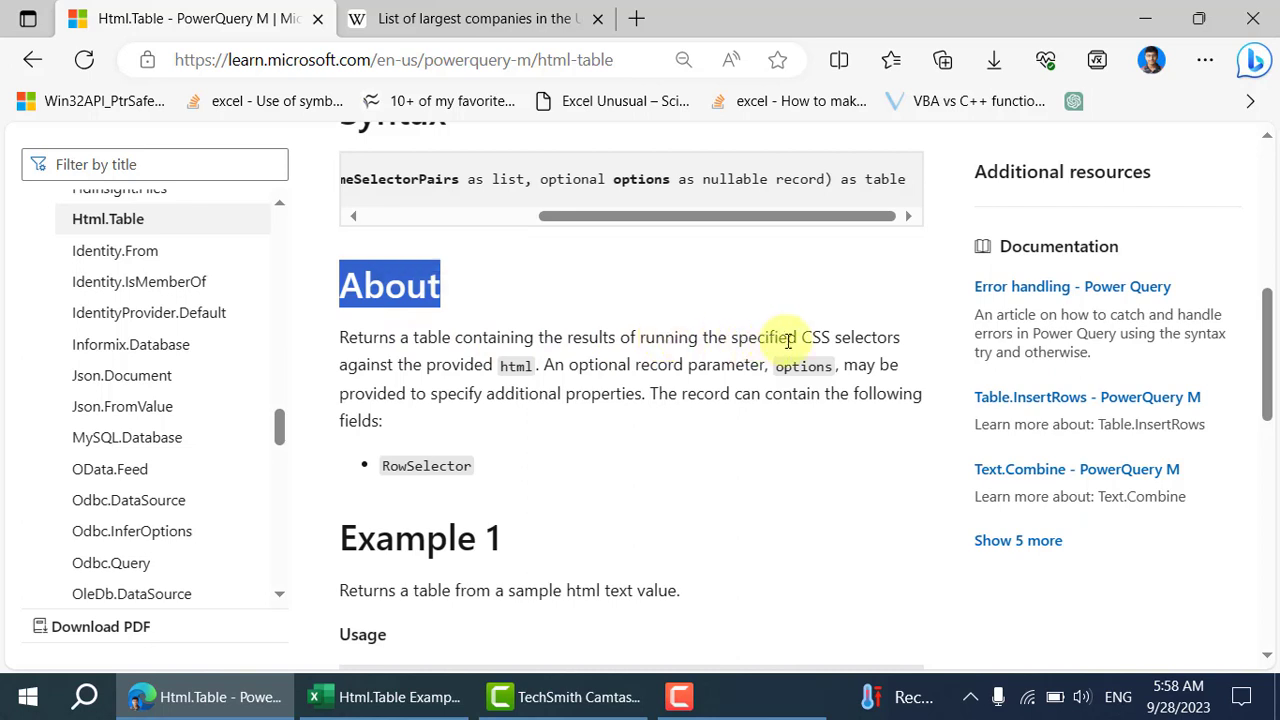
{"action": "left_click_drag", "start_coordinate": [801, 337], "coordinate": [906, 338]}
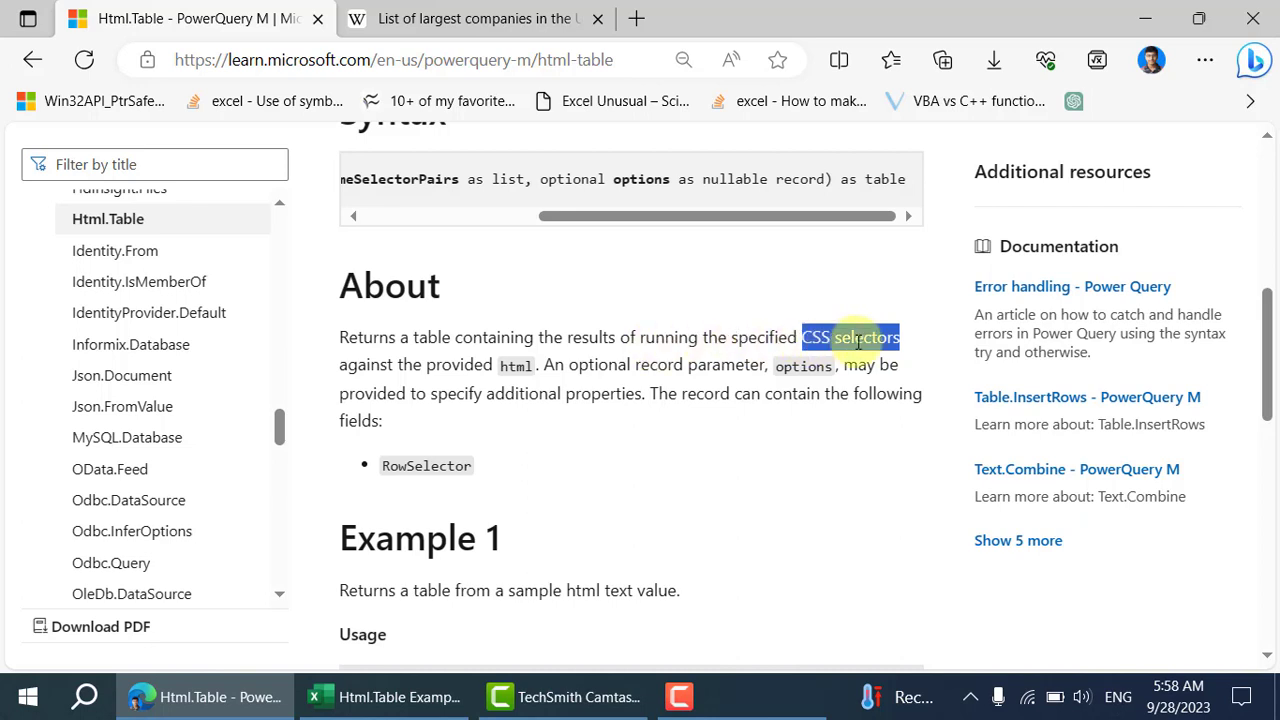
{"action": "left_click", "coordinate": [516, 364]}
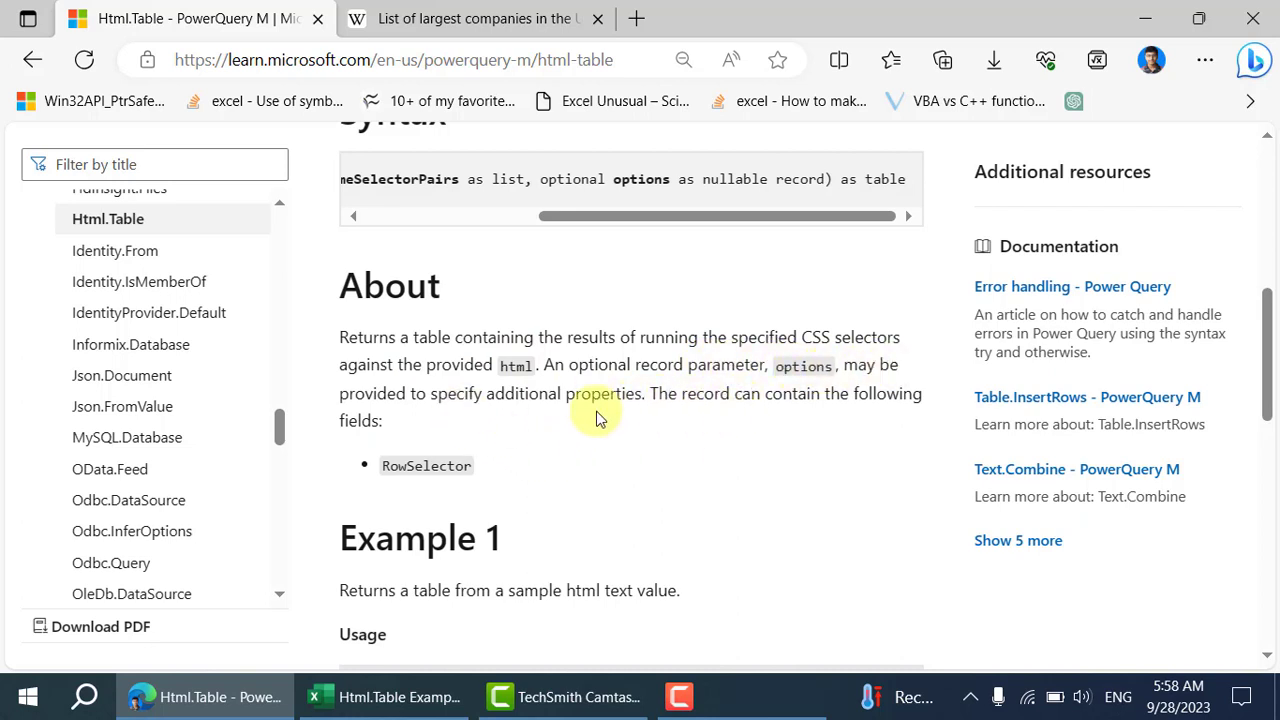
{"action": "scroll", "coordinate": [596, 412], "scroll_direction": "down", "scroll_amount": 1}
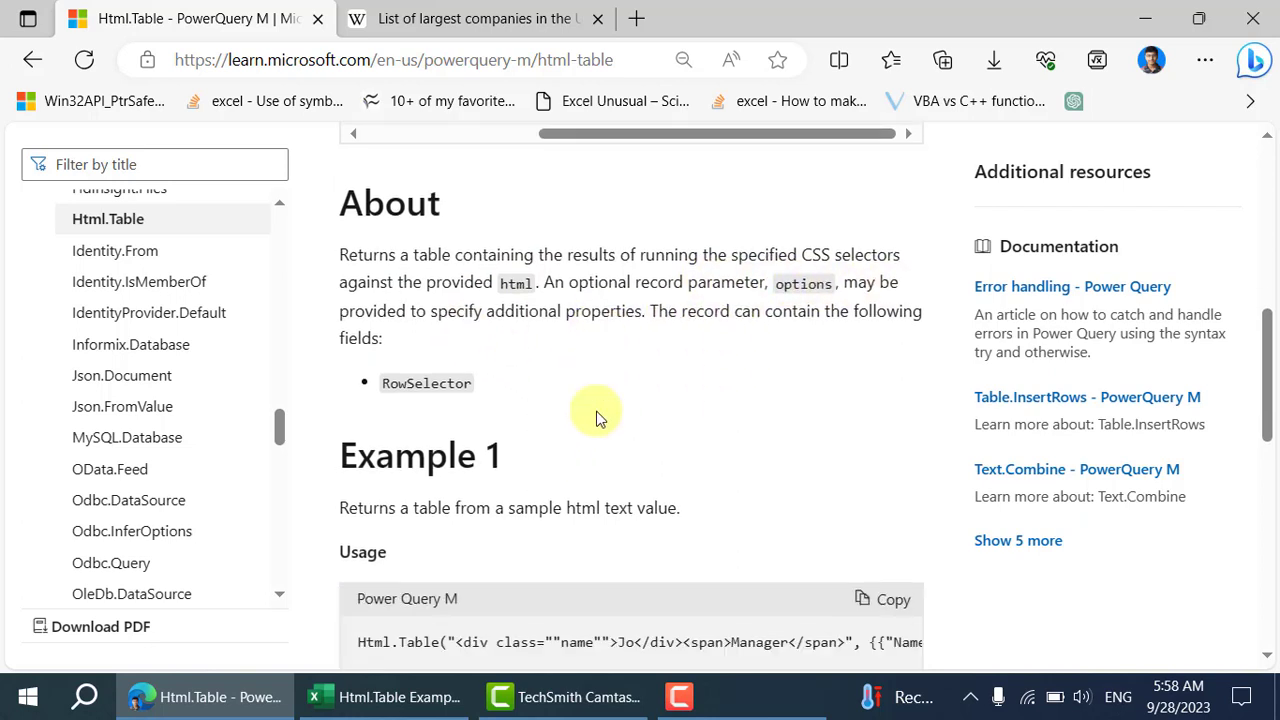
{"action": "double_click", "coordinate": [807, 284]}
{"action": "left_click", "coordinate": [456, 388]}
{"action": "double_click", "coordinate": [457, 388]}
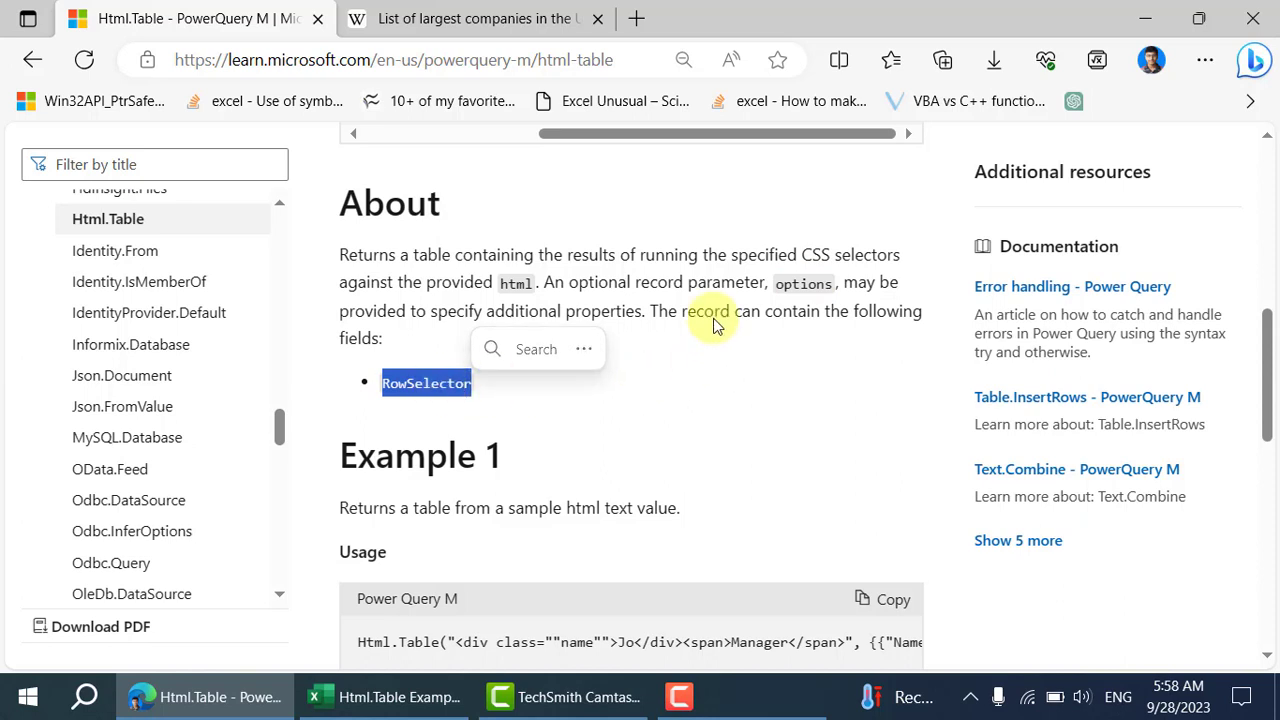
{"action": "scroll", "coordinate": [537, 330], "scroll_direction": "down", "scroll_amount": 2}
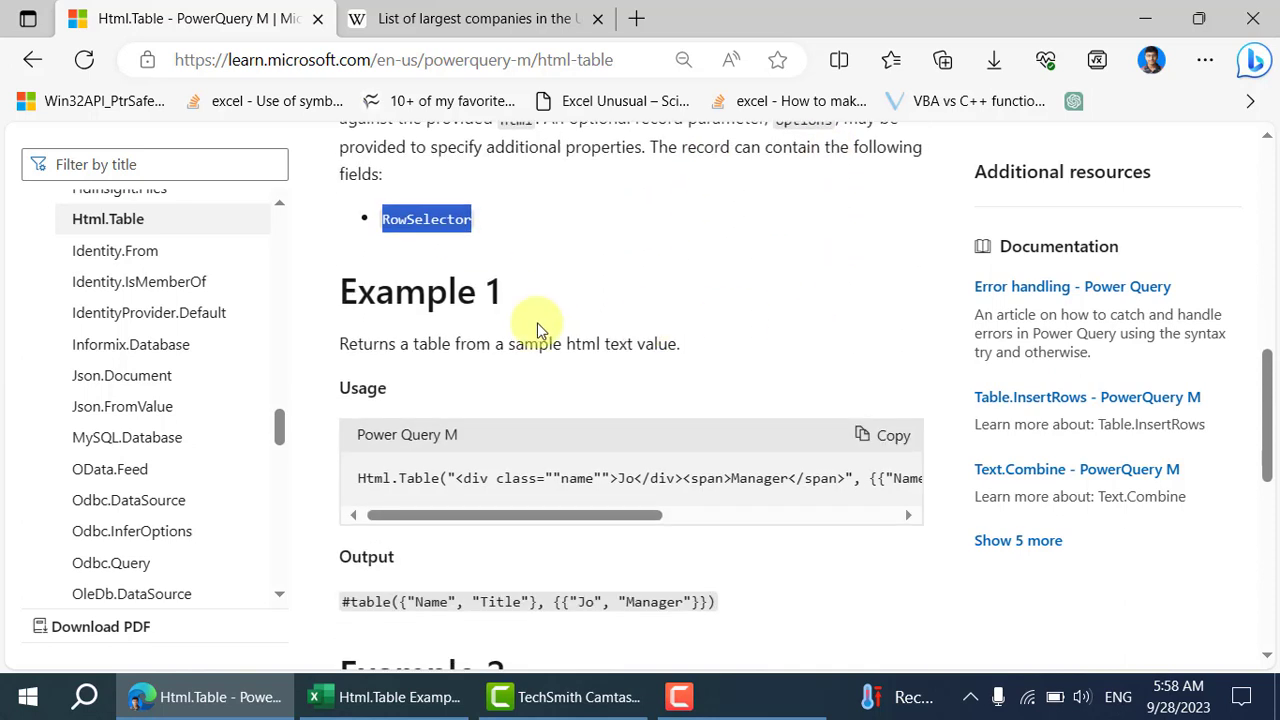
{"action": "double_click", "coordinate": [402, 218]}
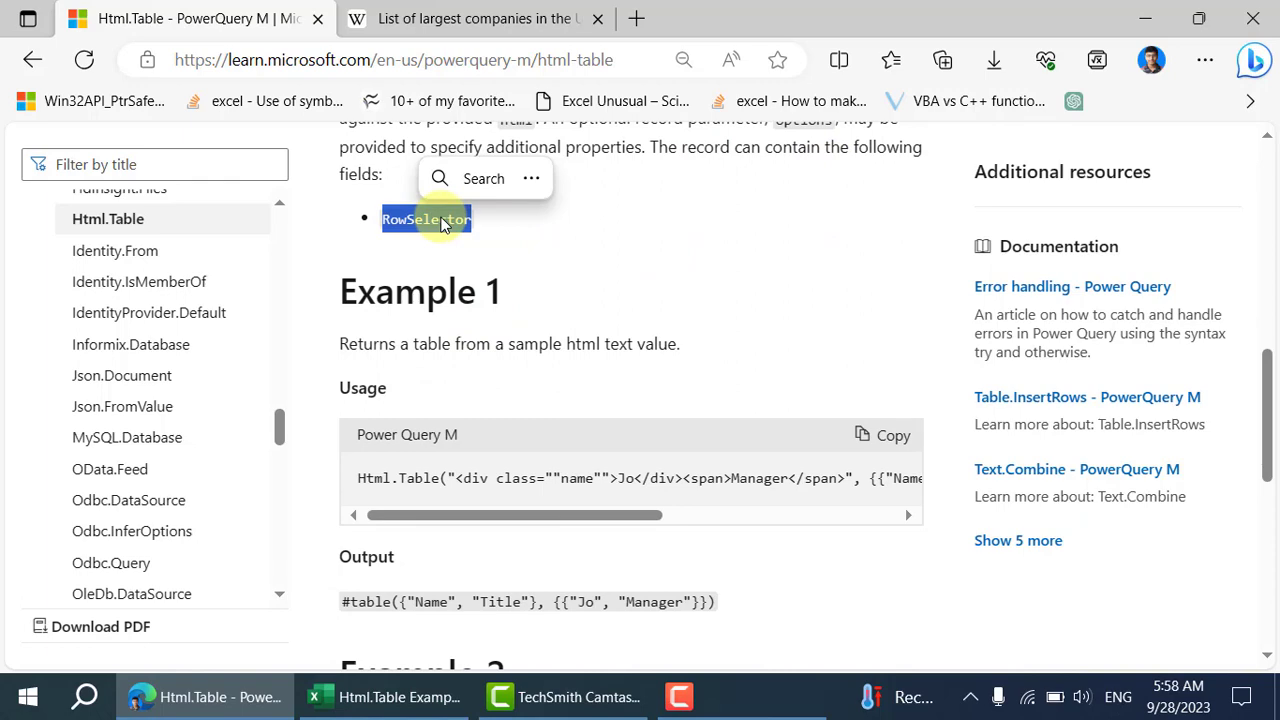
{"action": "scroll", "coordinate": [445, 240], "scroll_direction": "up", "scroll_amount": 7}
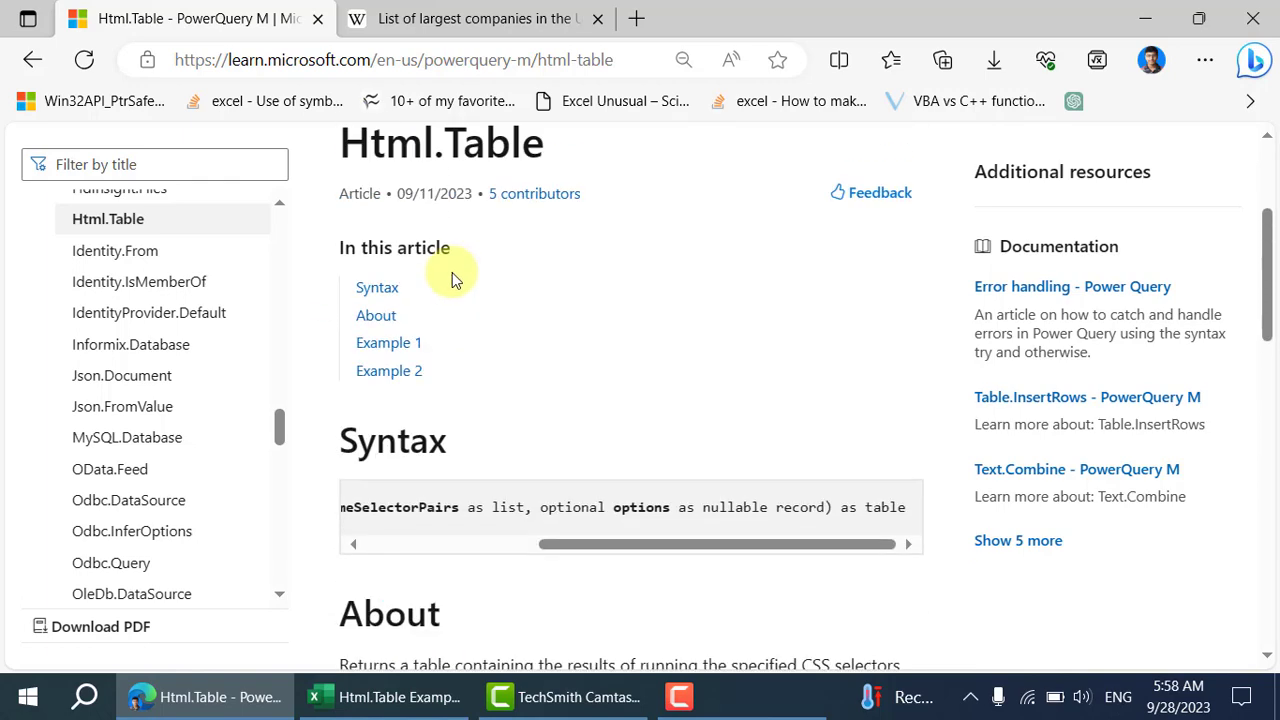
{"action": "scroll", "coordinate": [452, 272], "scroll_direction": "down", "scroll_amount": 1}
{"action": "left_click_drag", "start_coordinate": [812, 583], "coordinate": [908, 597]}
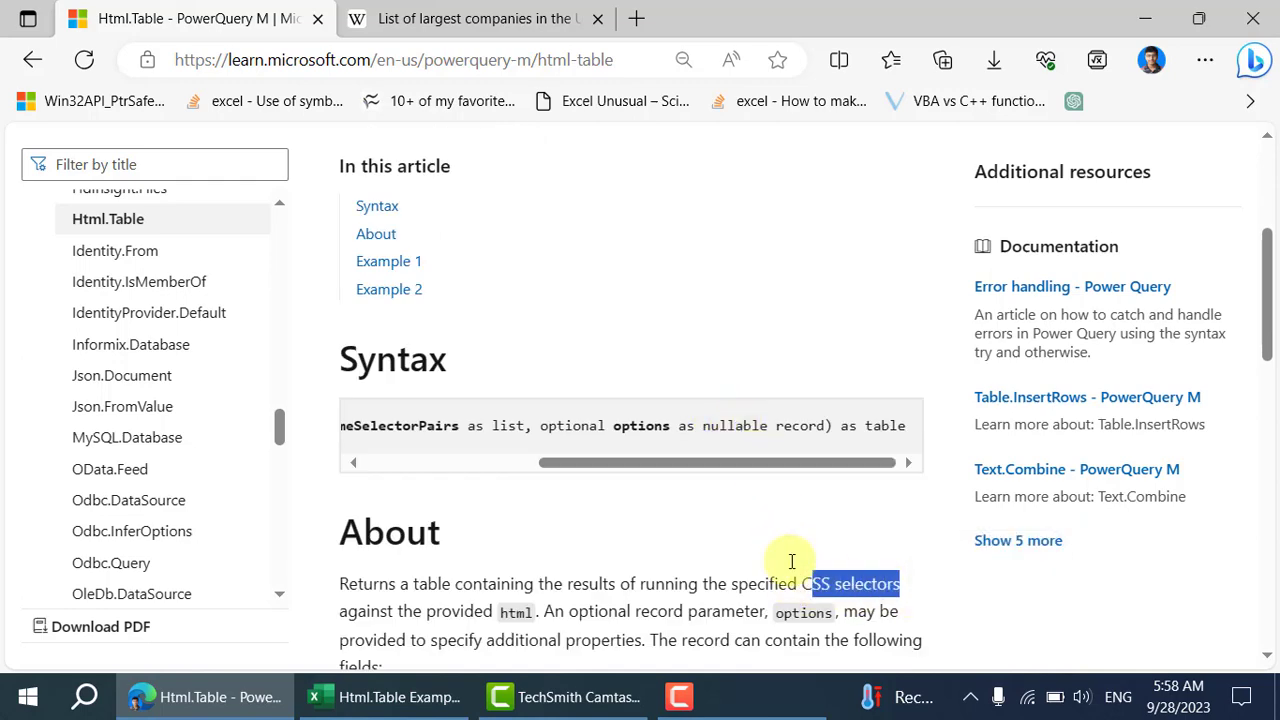
Review the usage code and output of Example 1 and Example 2 in the Html.Table article.
{"action": "scroll", "coordinate": [686, 470], "scroll_direction": "down", "scroll_amount": 3}
{"action": "scroll", "coordinate": [686, 477], "scroll_direction": "down", "scroll_amount": 3}
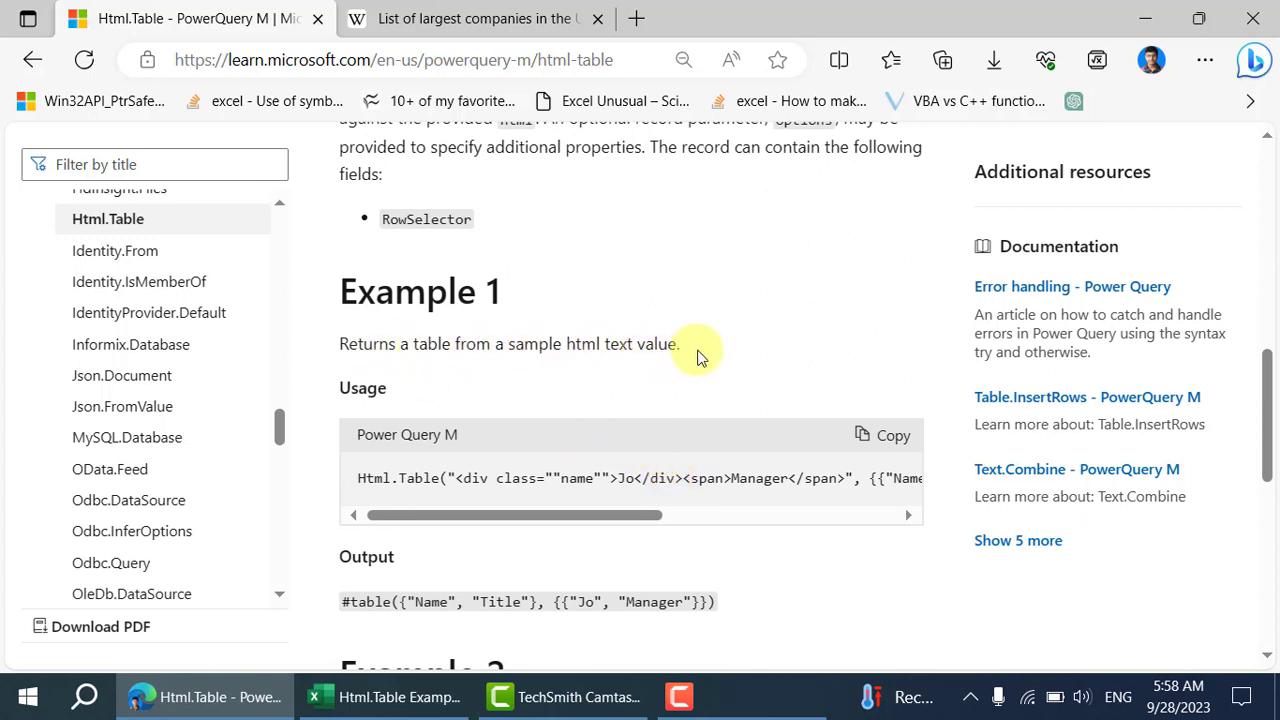
{"action": "left_click_drag", "start_coordinate": [457, 514], "coordinate": [812, 478]}
{"action": "scroll", "coordinate": [727, 464], "scroll_direction": "down", "scroll_amount": 4}
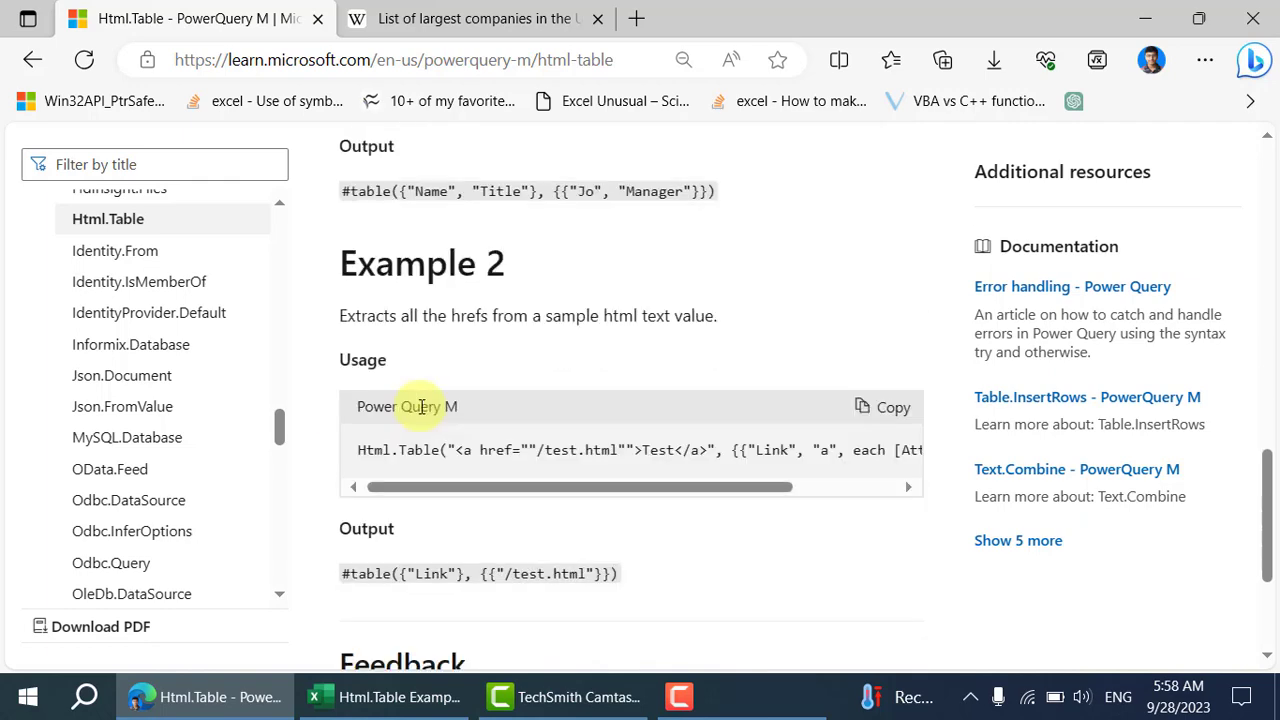
{"action": "left_click_drag", "start_coordinate": [555, 486], "coordinate": [914, 483]}
{"action": "scroll", "coordinate": [690, 479], "scroll_direction": "down", "scroll_amount": 1}
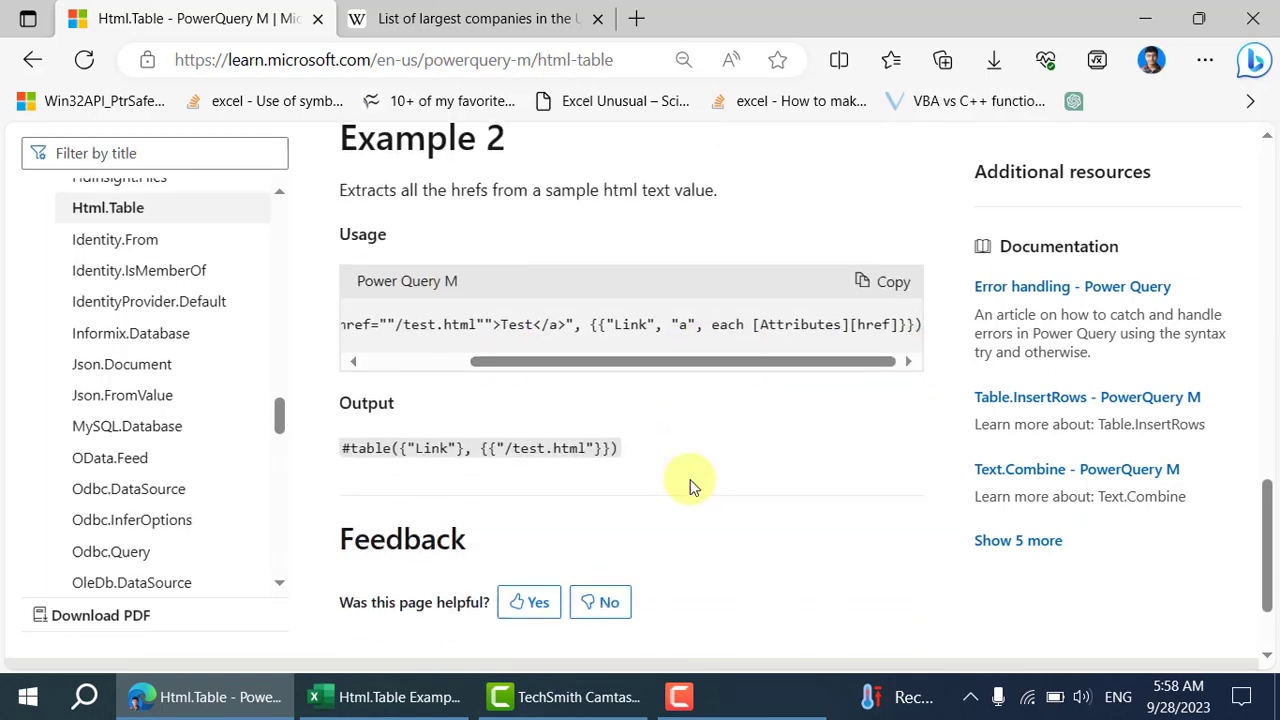
{"action": "scroll", "coordinate": [689, 479], "scroll_direction": "up", "scroll_amount": 6}
{"action": "scroll", "coordinate": [689, 479], "scroll_direction": "up", "scroll_amount": 5}
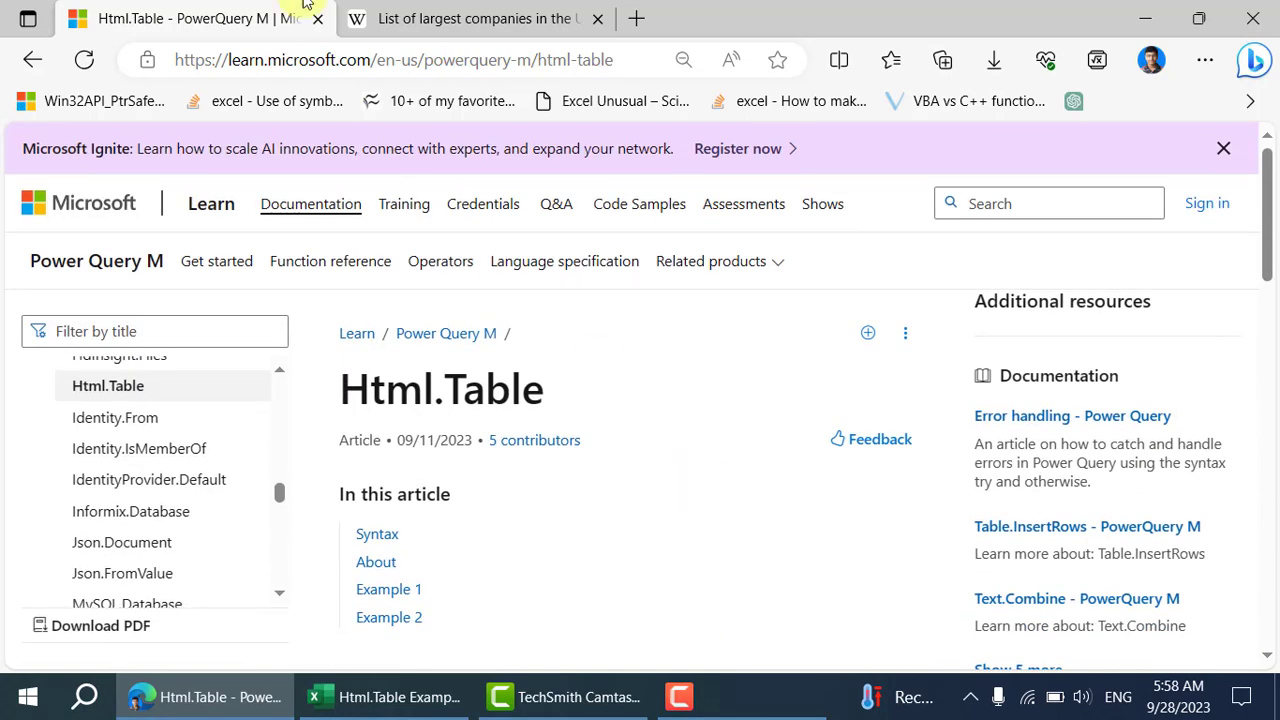
Switch to the Wikipedia list of largest US companies by revenue and examine its table of the largest companies.
{"action": "left_click", "coordinate": [422, 30]}
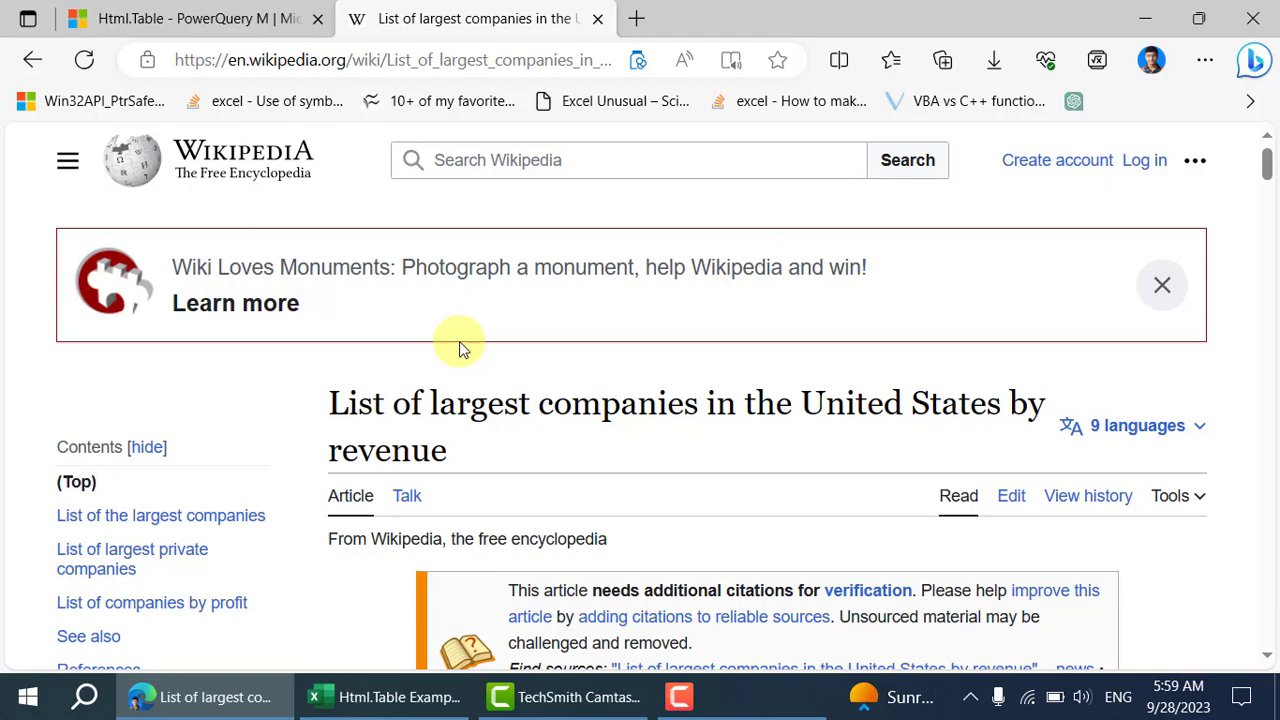
{"action": "scroll", "coordinate": [459, 373], "scroll_direction": "down", "scroll_amount": 10}
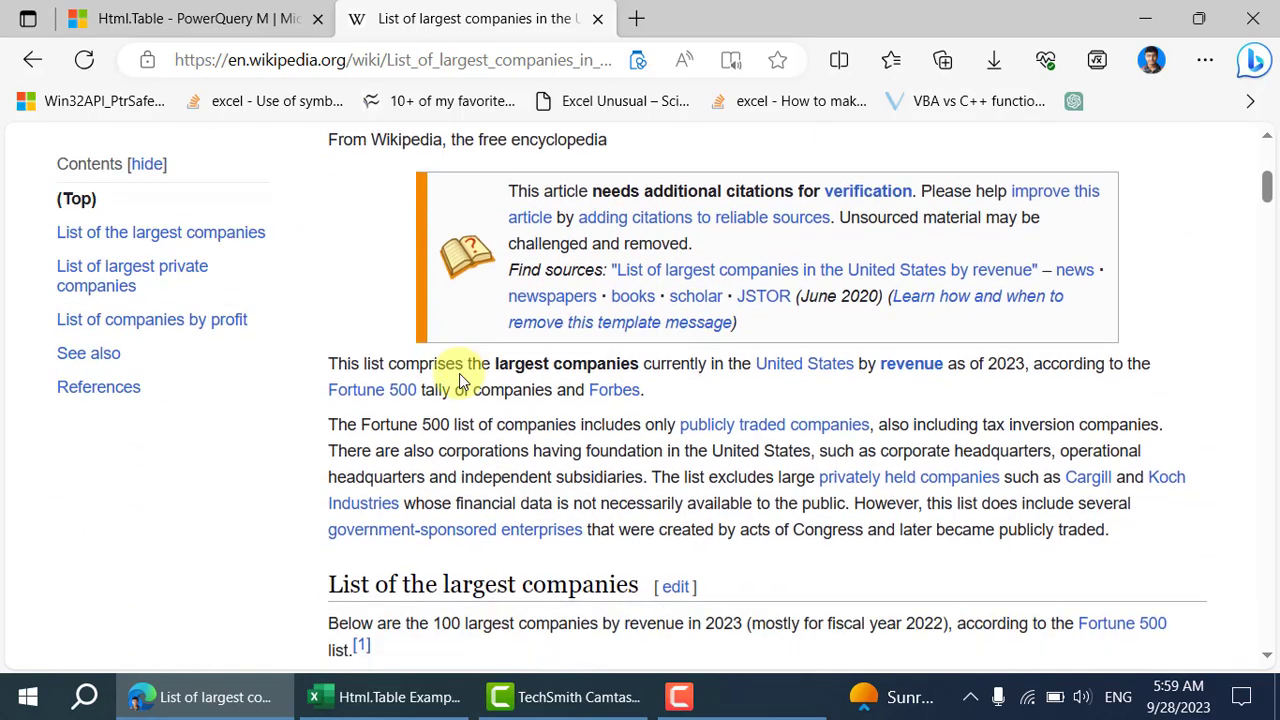
{"action": "scroll", "coordinate": [459, 373], "scroll_direction": "up", "scroll_amount": 10}
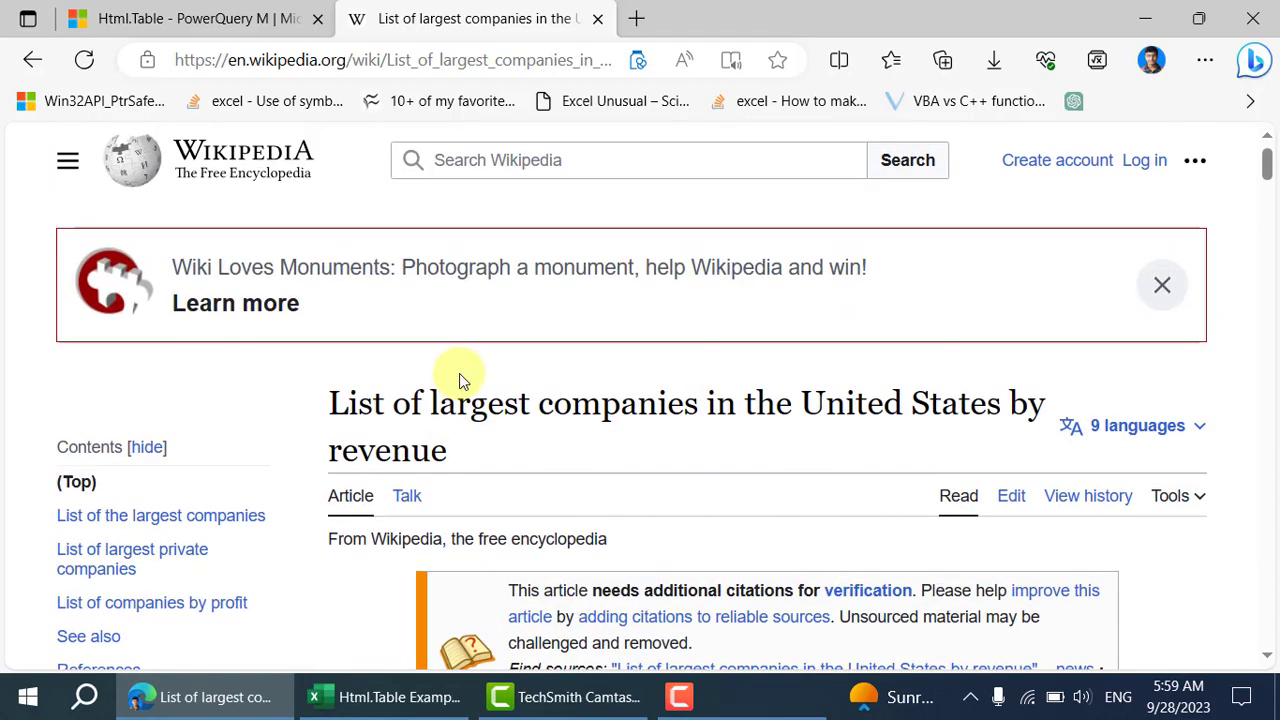
{"action": "scroll", "coordinate": [459, 373], "scroll_direction": "down", "scroll_amount": 5}
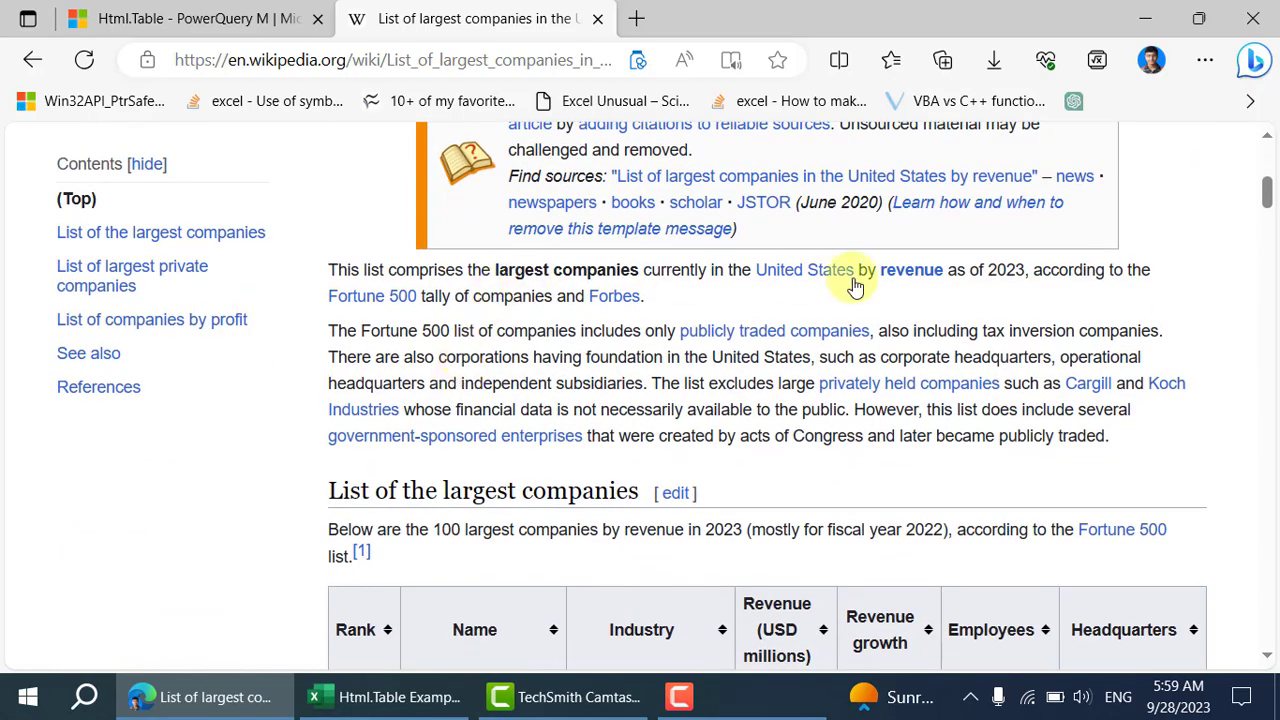
{"action": "scroll", "coordinate": [493, 355], "scroll_direction": "down", "scroll_amount": 3}
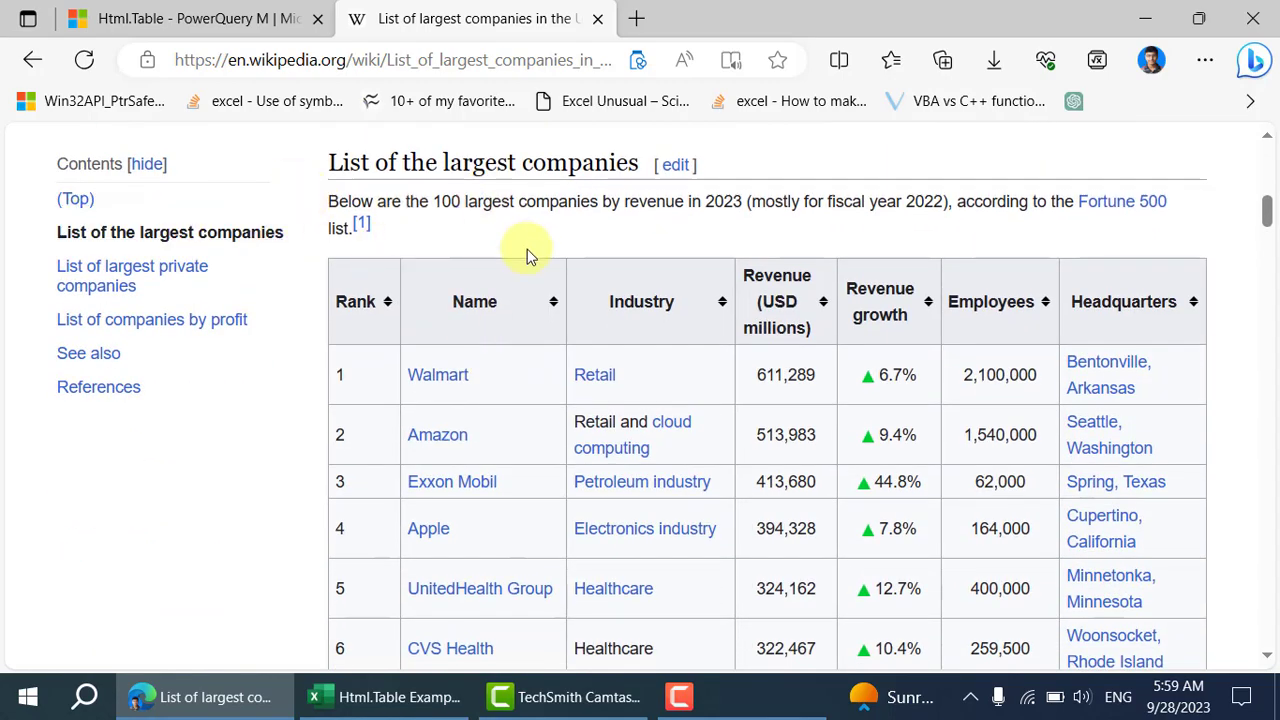
{"action": "scroll", "coordinate": [380, 309], "scroll_direction": "down", "scroll_amount": 2}
{"action": "scroll", "coordinate": [490, 267], "scroll_direction": "up", "scroll_amount": 2}
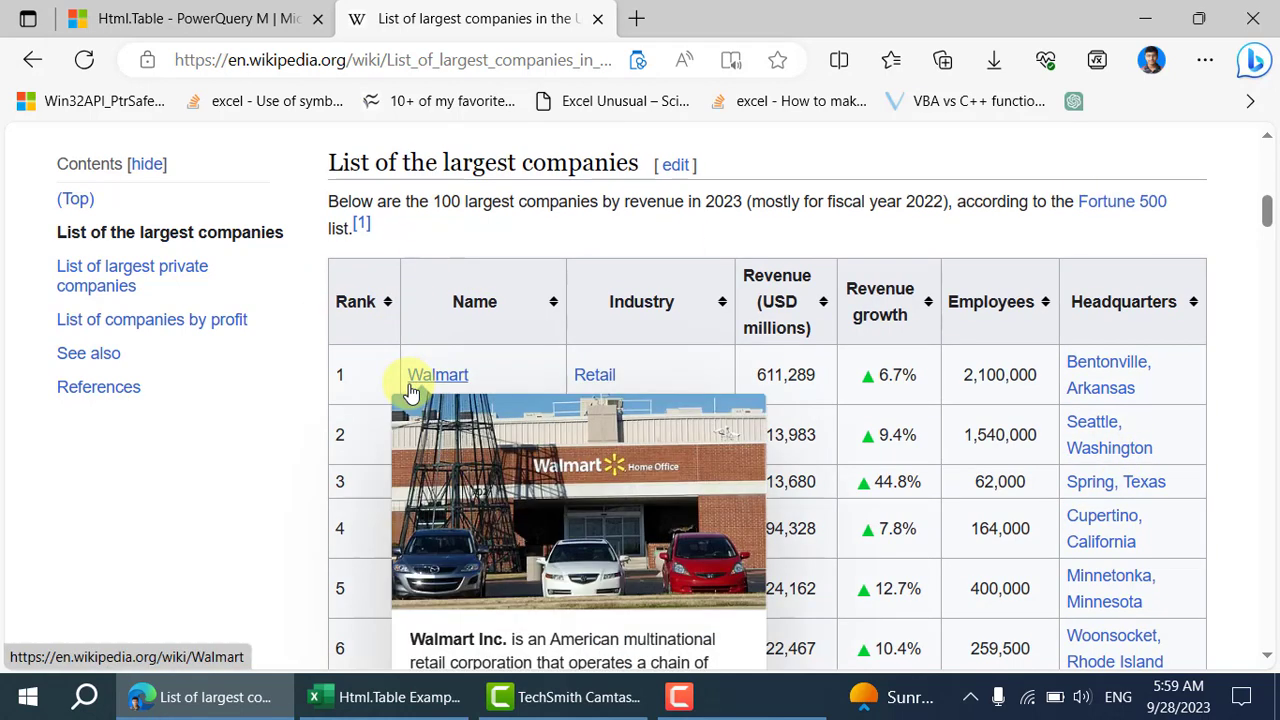
{"action": "mouse_move", "coordinate": [455, 386]}
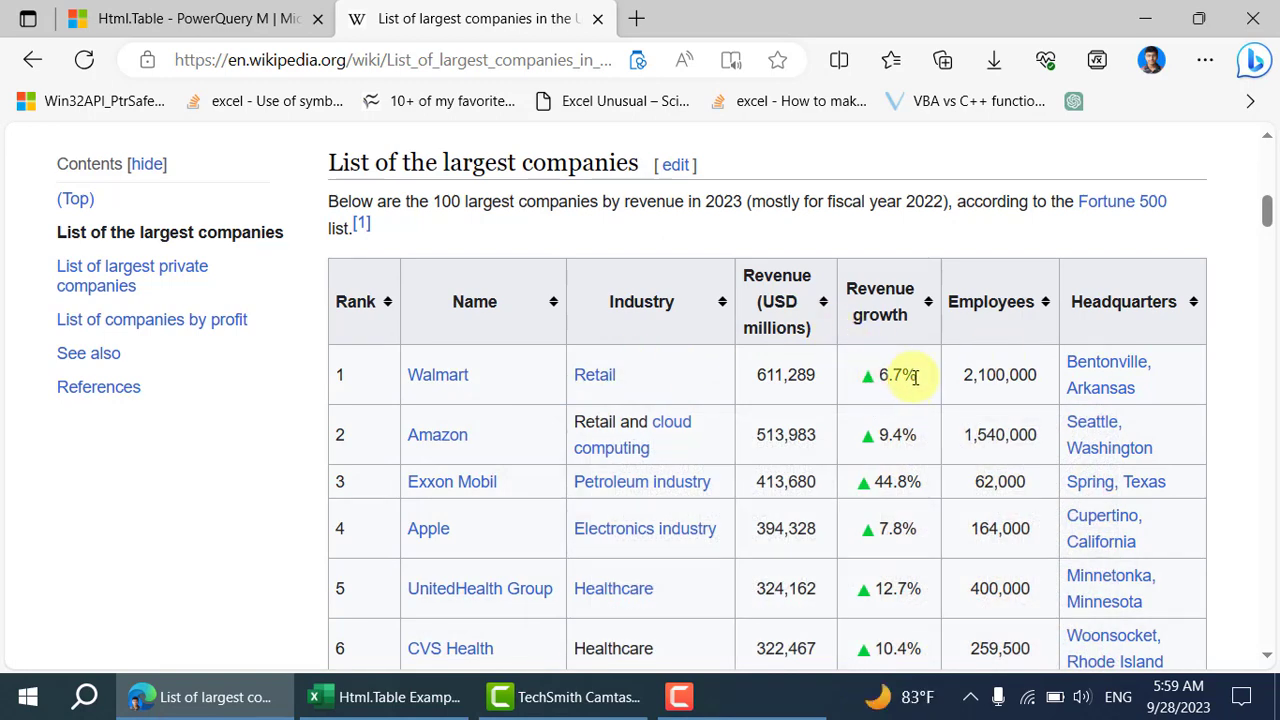
{"action": "scroll", "coordinate": [912, 427], "scroll_direction": "up", "scroll_amount": 4}
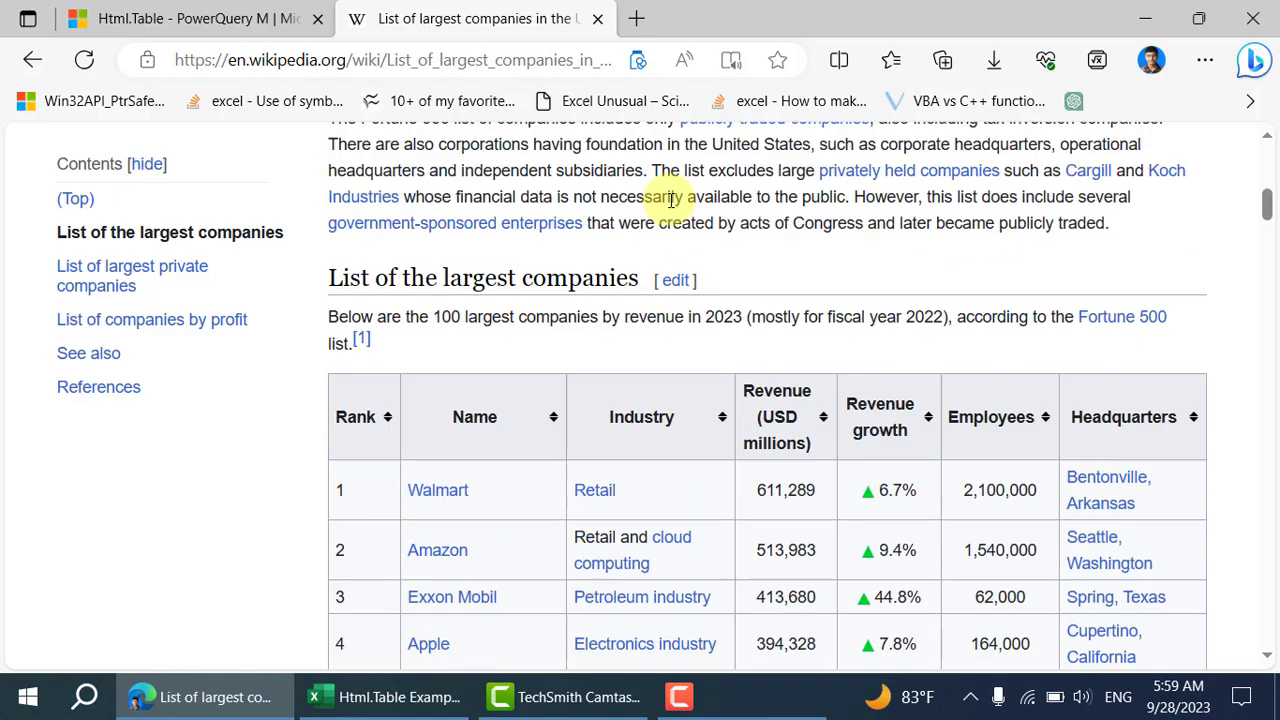
Copy the Wikipedia article's URL and switch to the Html.Table Examples.xlsm workbook in Excel.
{"action": "left_click", "coordinate": [400, 57]}
{"action": "key", "text": "ctrl+c"}
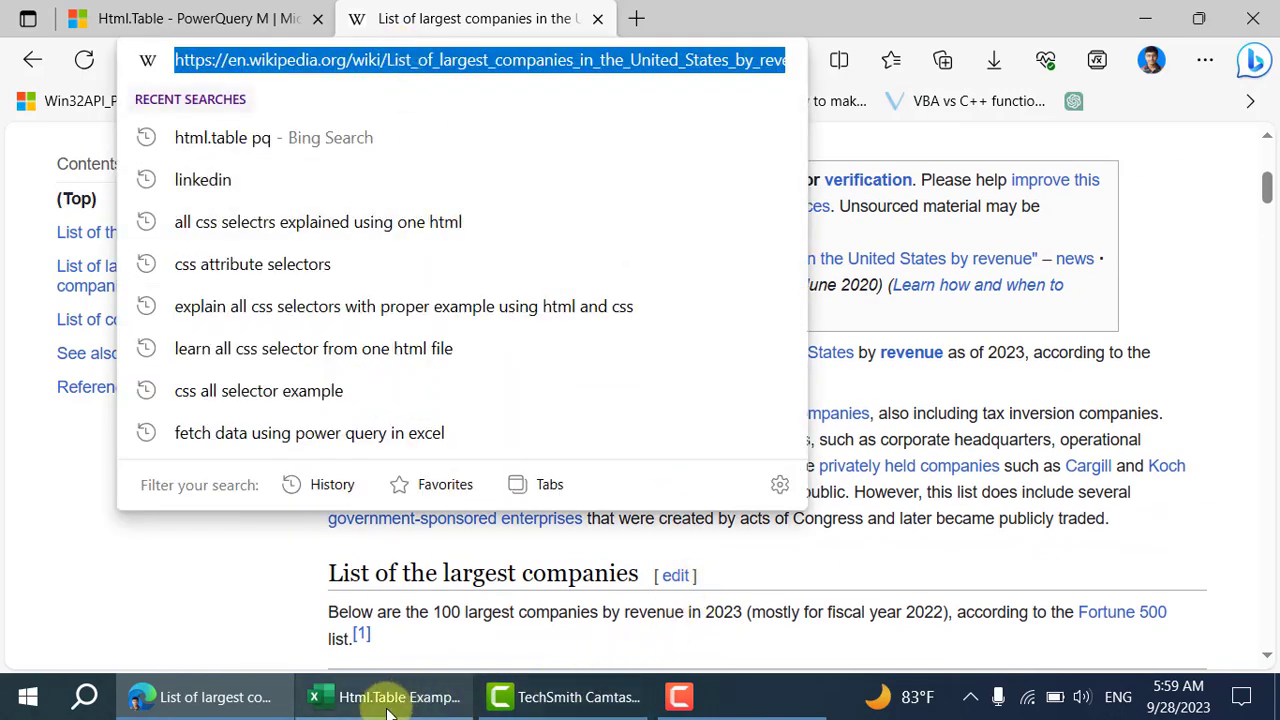
{"action": "left_click", "coordinate": [345, 697]}
{"action": "left_click", "coordinate": [264, 382]}
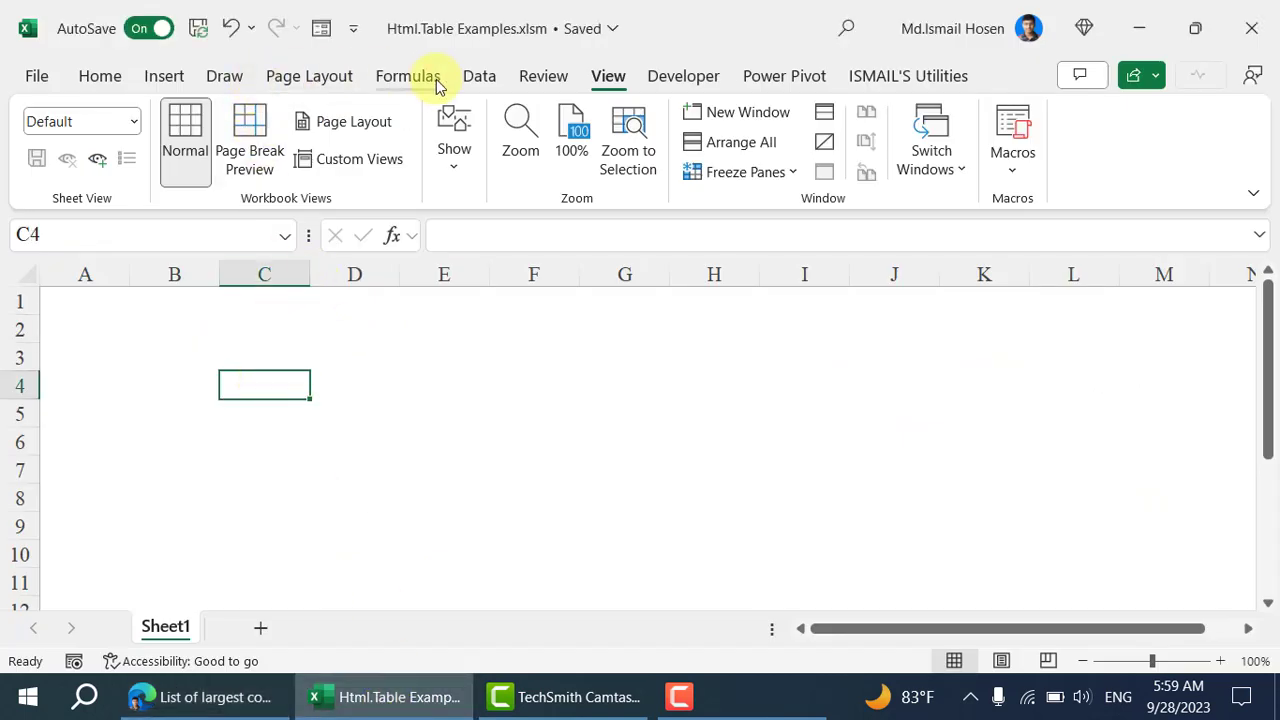
Start a basic From Web data import using the copied Wikipedia URL for the list of largest companies.
{"action": "left_click", "coordinate": [478, 76]}
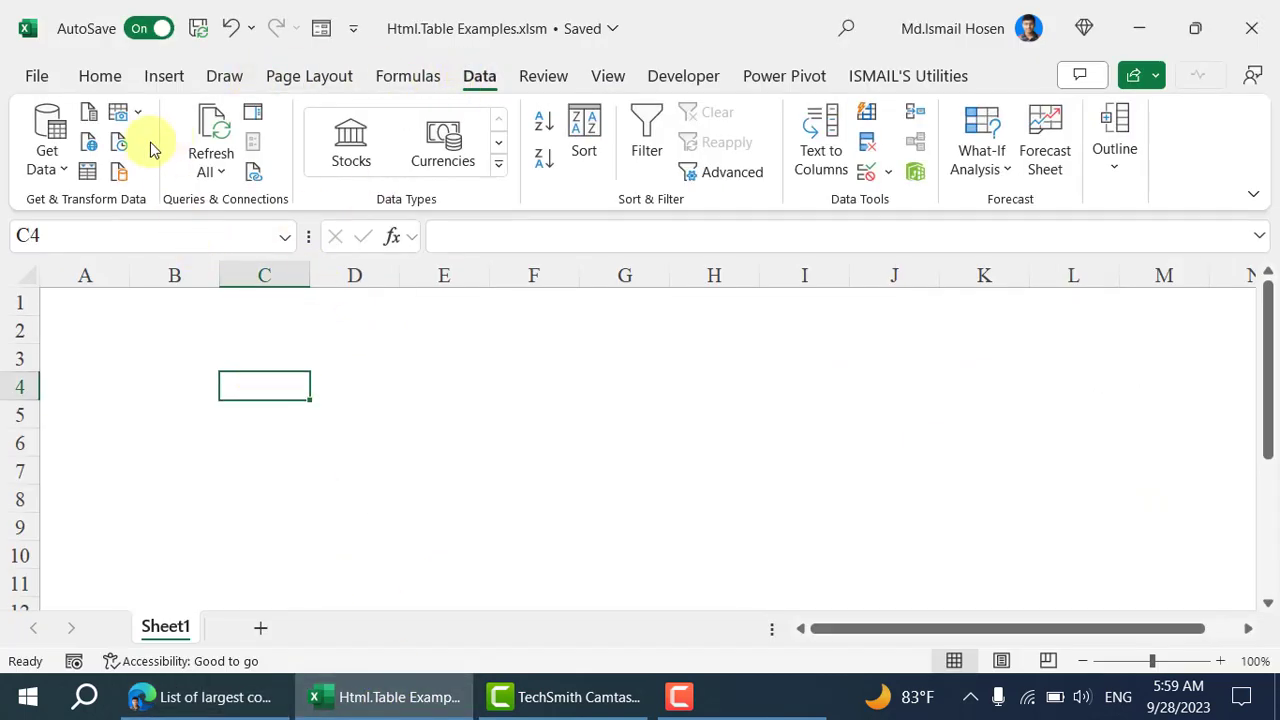
{"action": "left_click", "coordinate": [55, 165]}
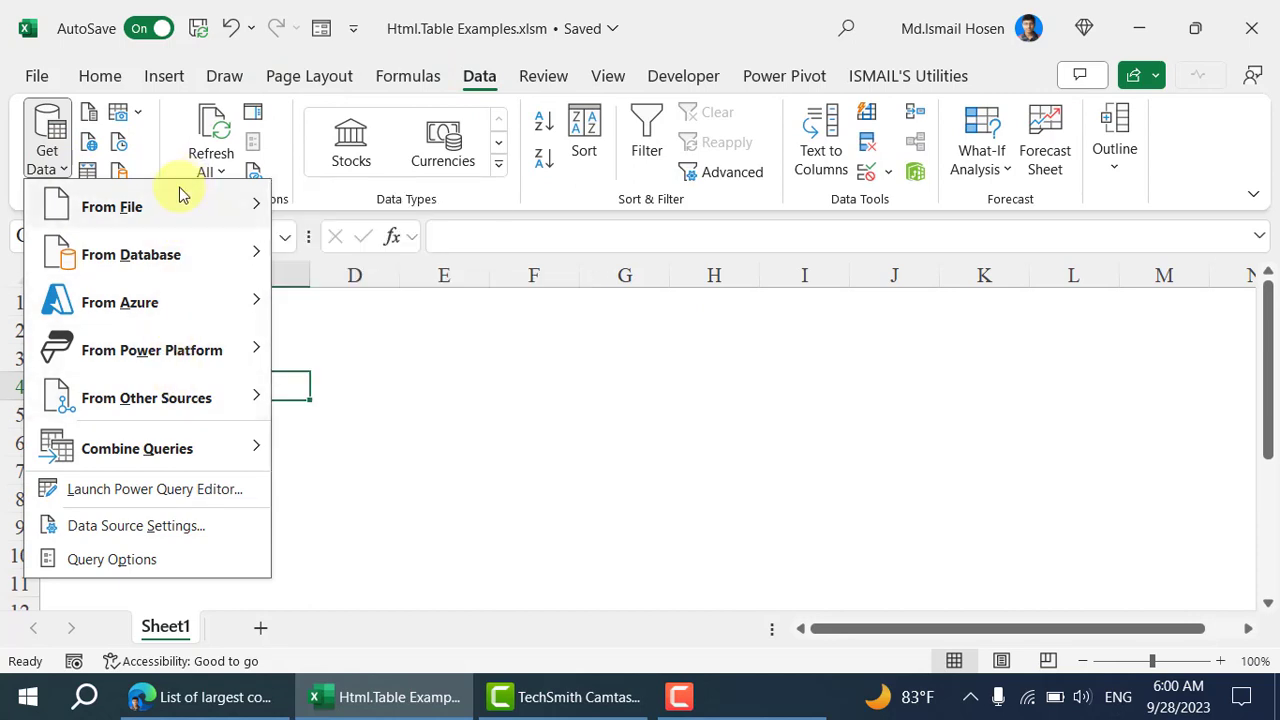
{"action": "mouse_move", "coordinate": [181, 195]}
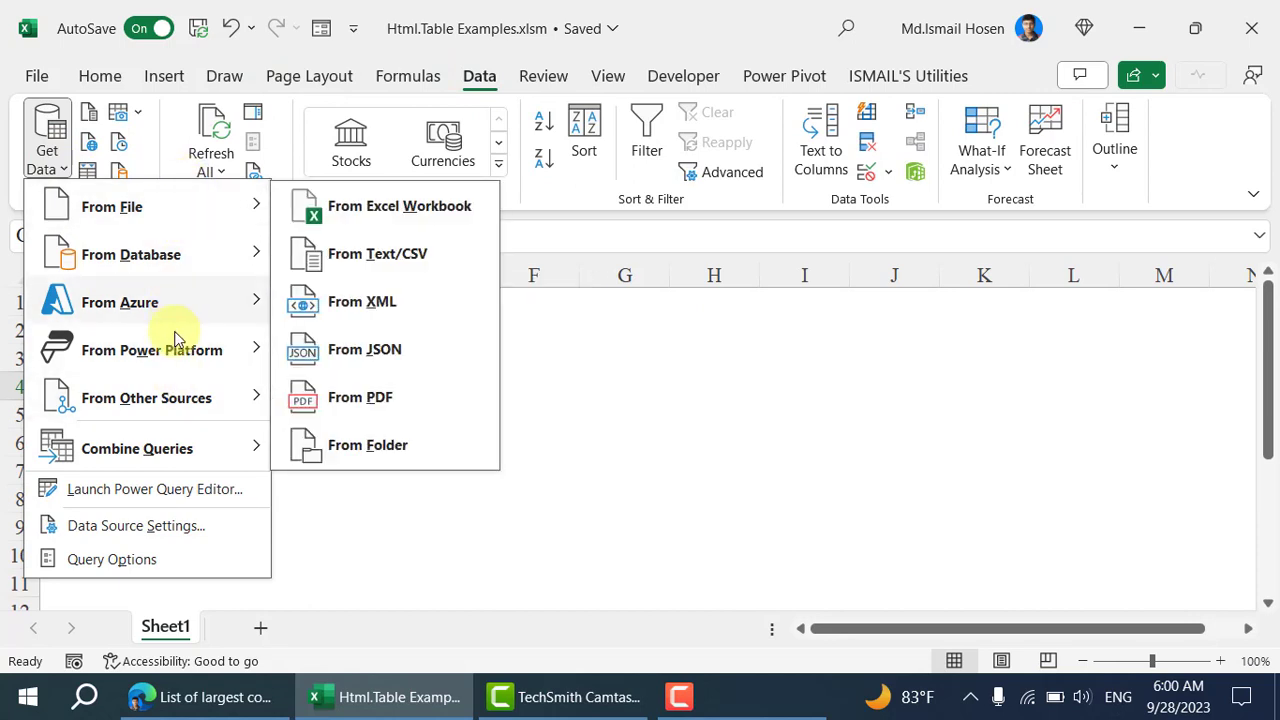
{"action": "mouse_move", "coordinate": [200, 400]}
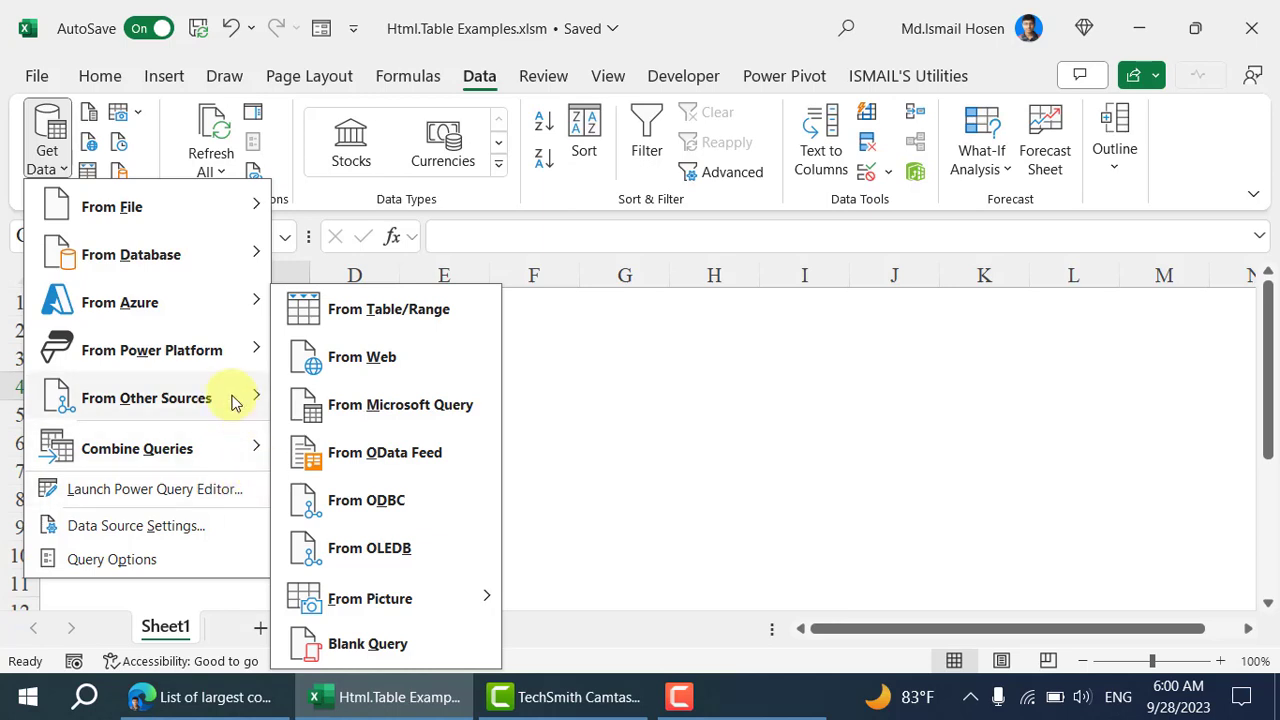
{"action": "left_click", "coordinate": [358, 356]}
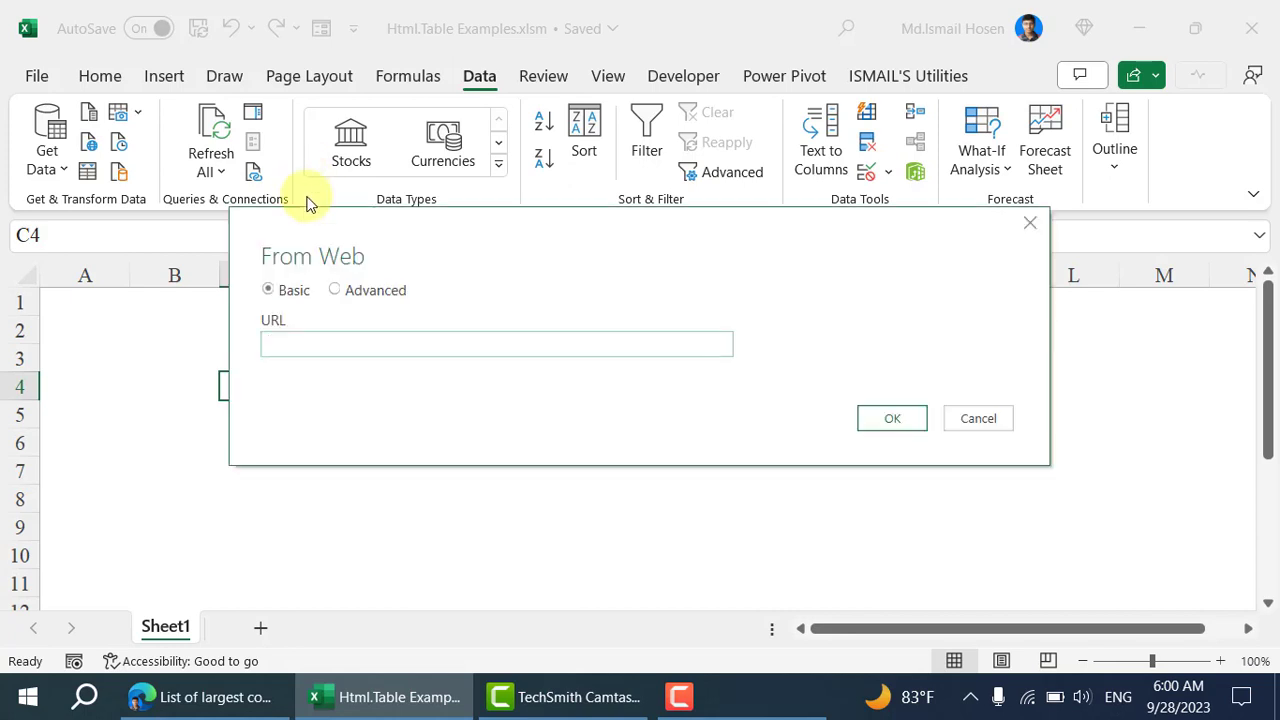
{"action": "key", "text": "ctrl+v"}
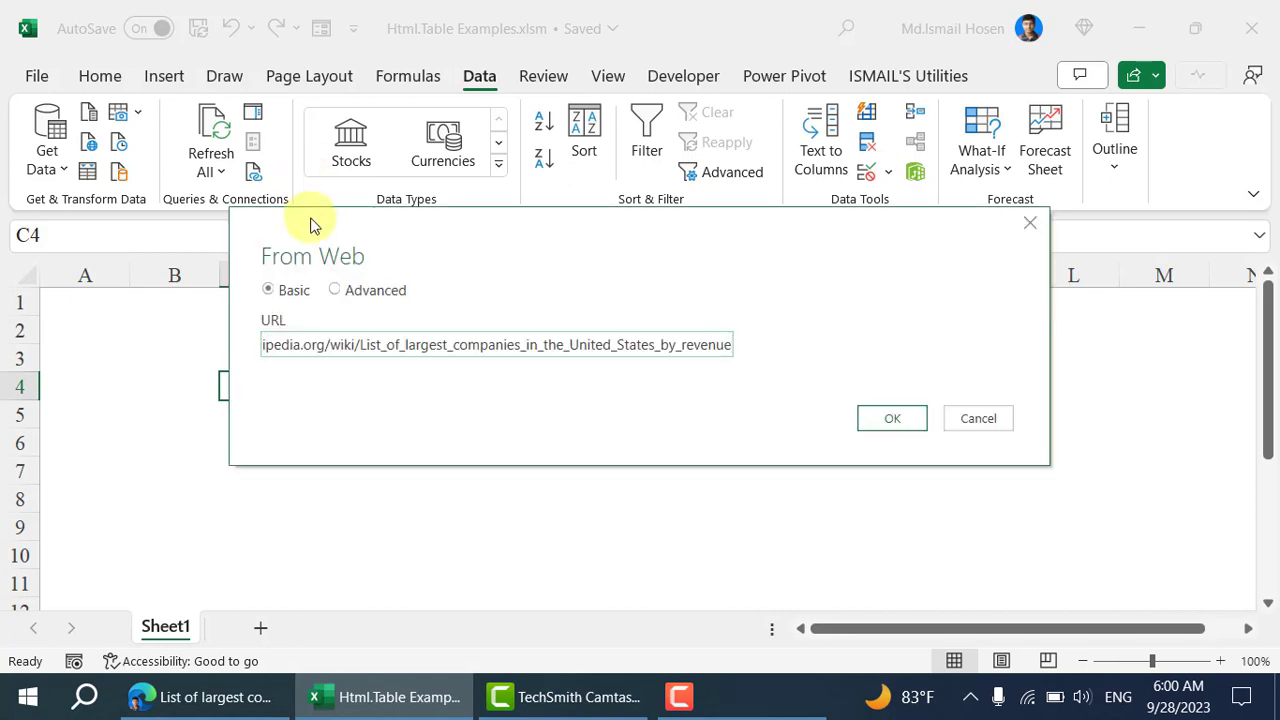
{"action": "key", "text": "Return"}
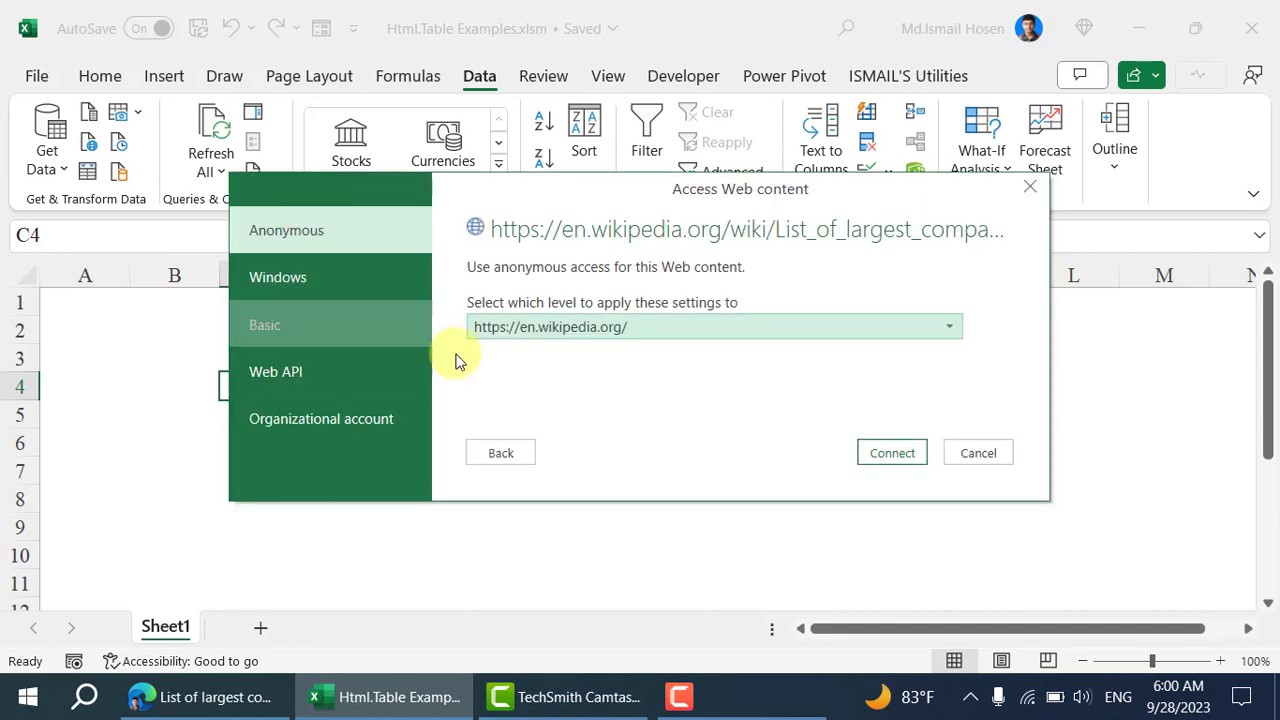
{"action": "left_click", "coordinate": [826, 337]}
{"action": "left_click", "coordinate": [826, 337]}
{"action": "left_click", "coordinate": [893, 455]}
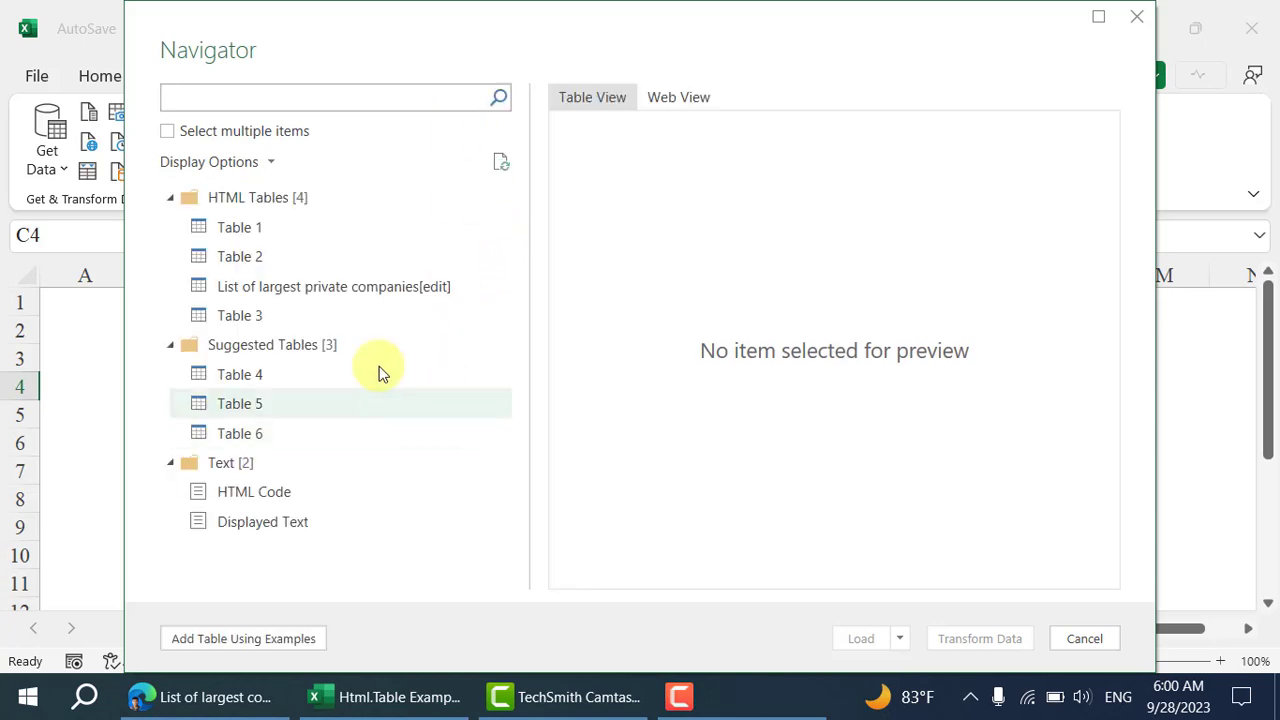
Preview Table 1 and Table 2 in the Navigator and examine all of Table 2's columns through Headquarters.
{"action": "left_click", "coordinate": [264, 230]}
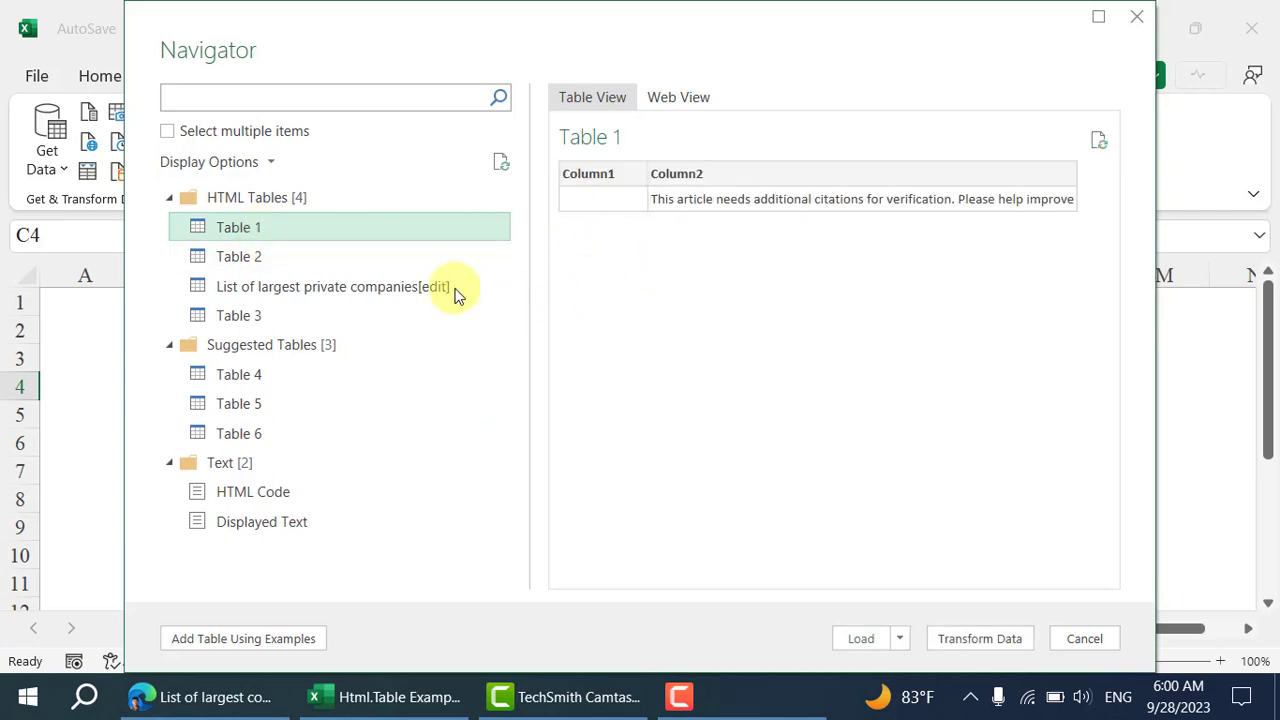
{"action": "left_click", "coordinate": [271, 257]}
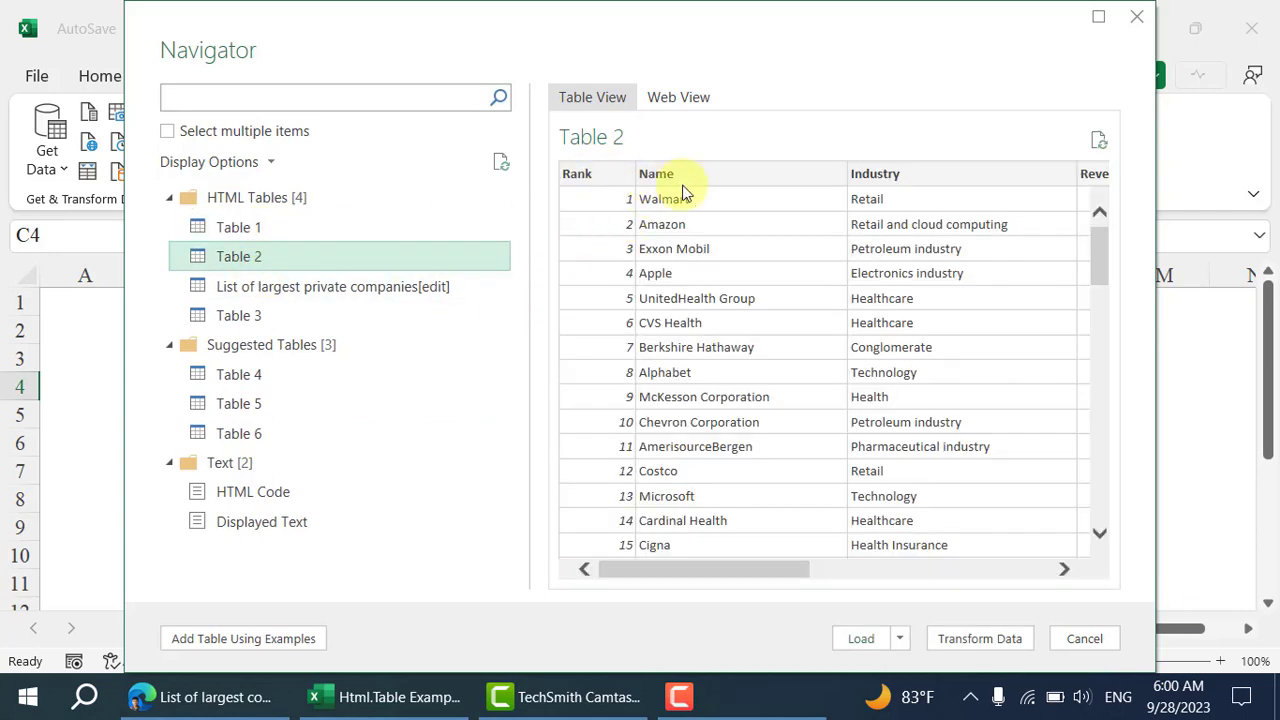
{"action": "left_click", "coordinate": [700, 578]}
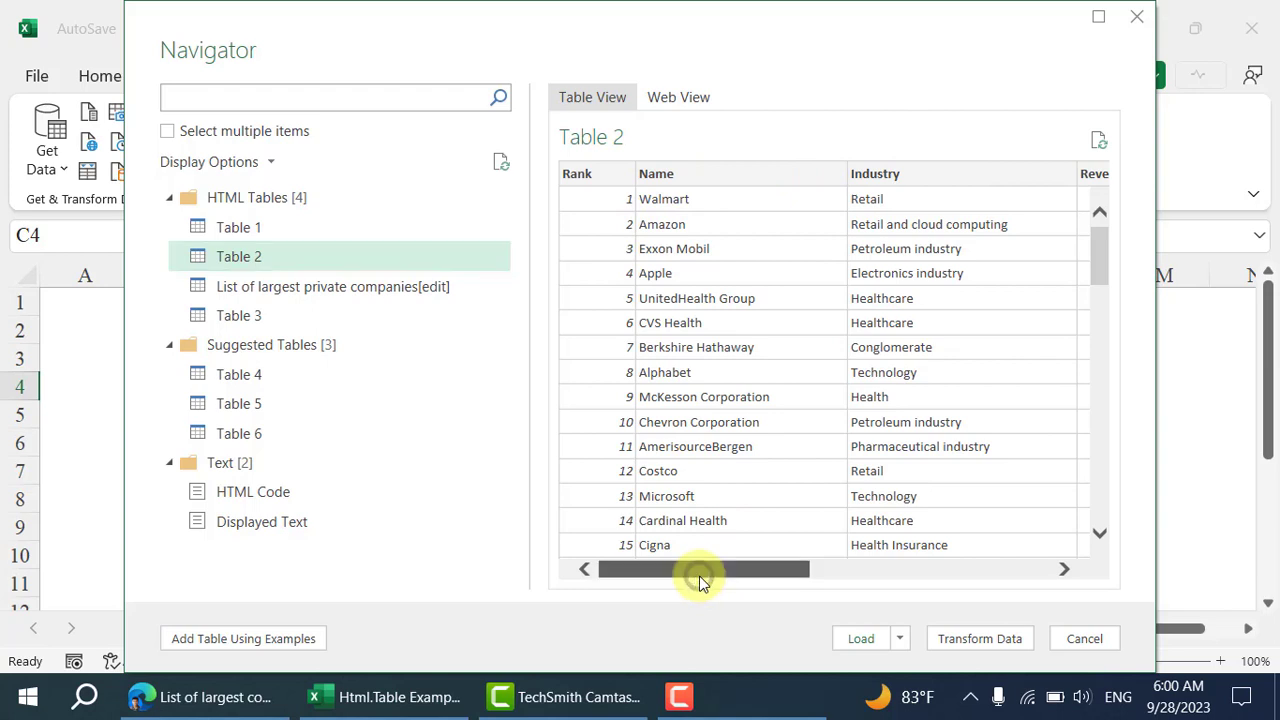
{"action": "left_click_drag", "start_coordinate": [700, 580], "coordinate": [866, 566]}
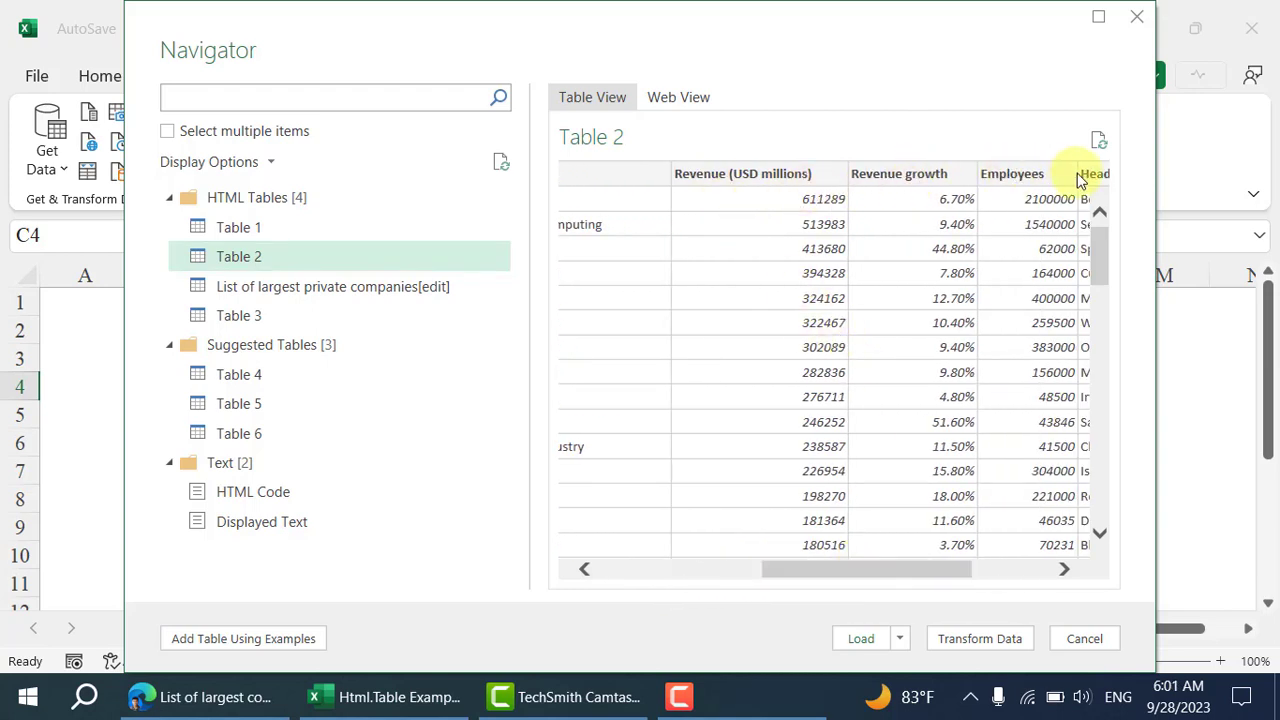
{"action": "left_click_drag", "start_coordinate": [882, 572], "coordinate": [1034, 551]}
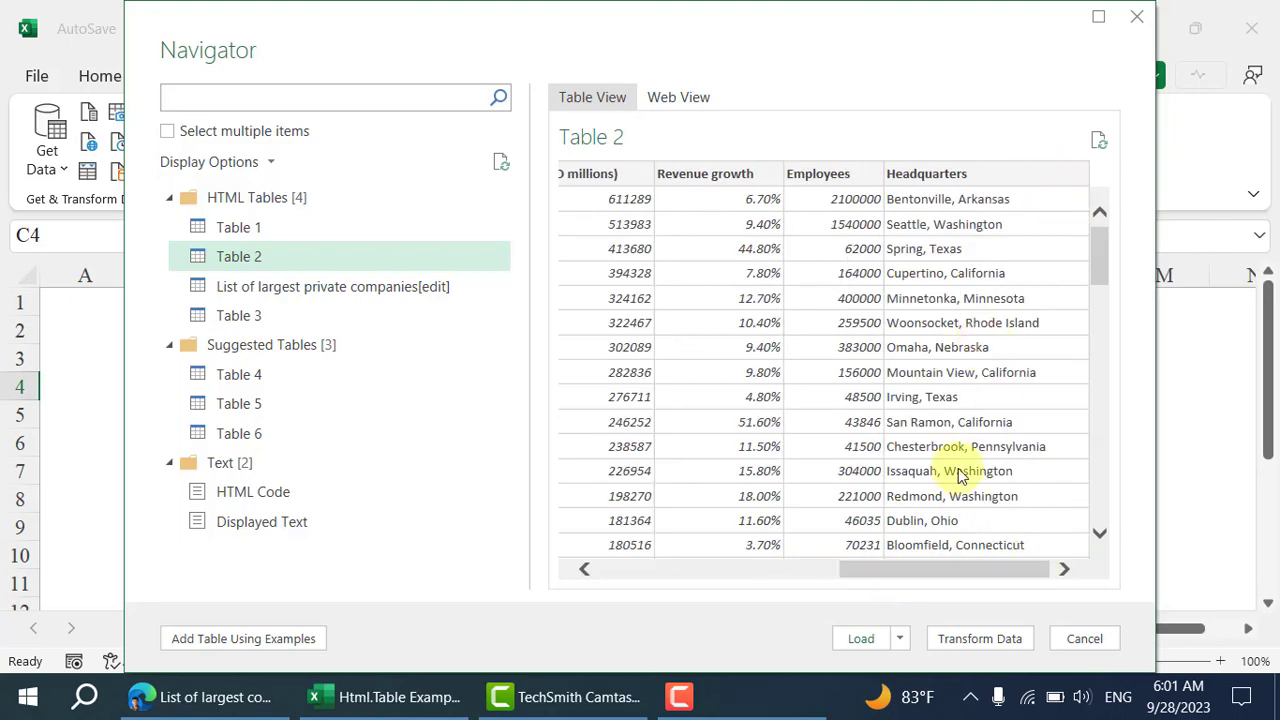
Compare the Table 2 preview with the list of the largest companies in the Wikipedia article.
{"action": "left_click", "coordinate": [265, 705]}
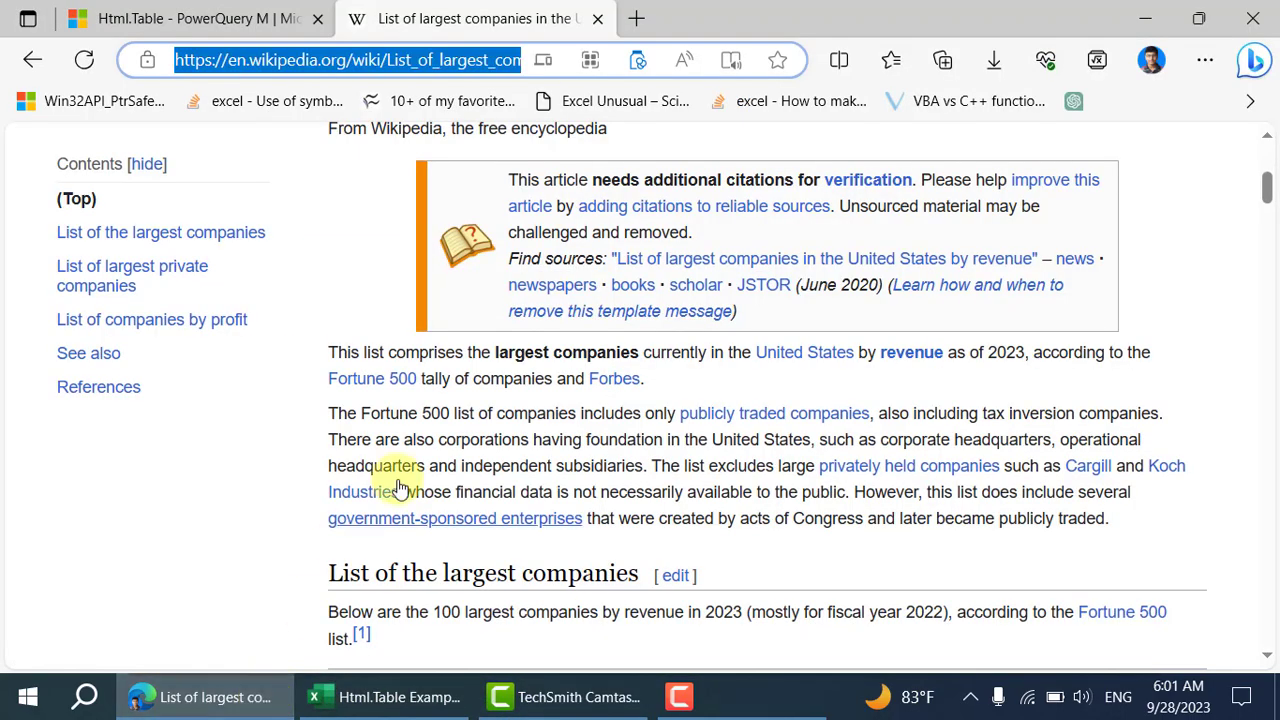
{"action": "scroll", "coordinate": [386, 466], "scroll_direction": "down", "scroll_amount": 6}
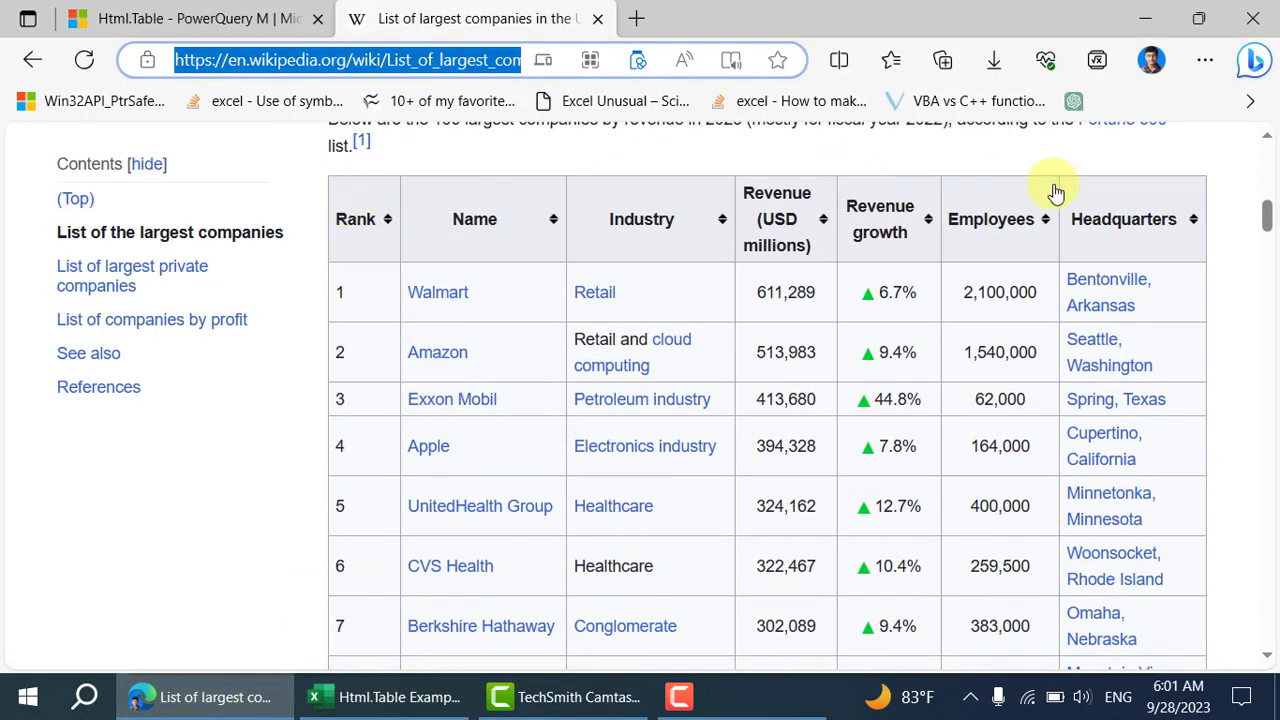
{"action": "left_click", "coordinate": [443, 698]}
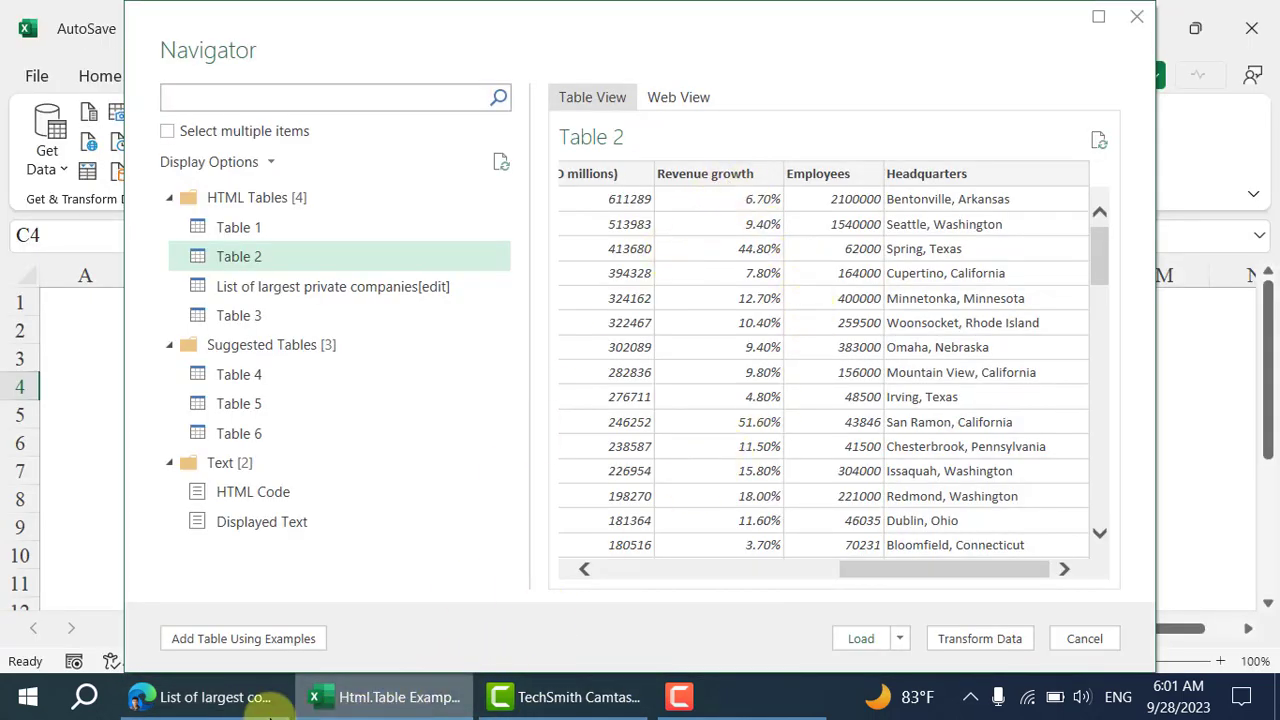
{"action": "left_click", "coordinate": [220, 705]}
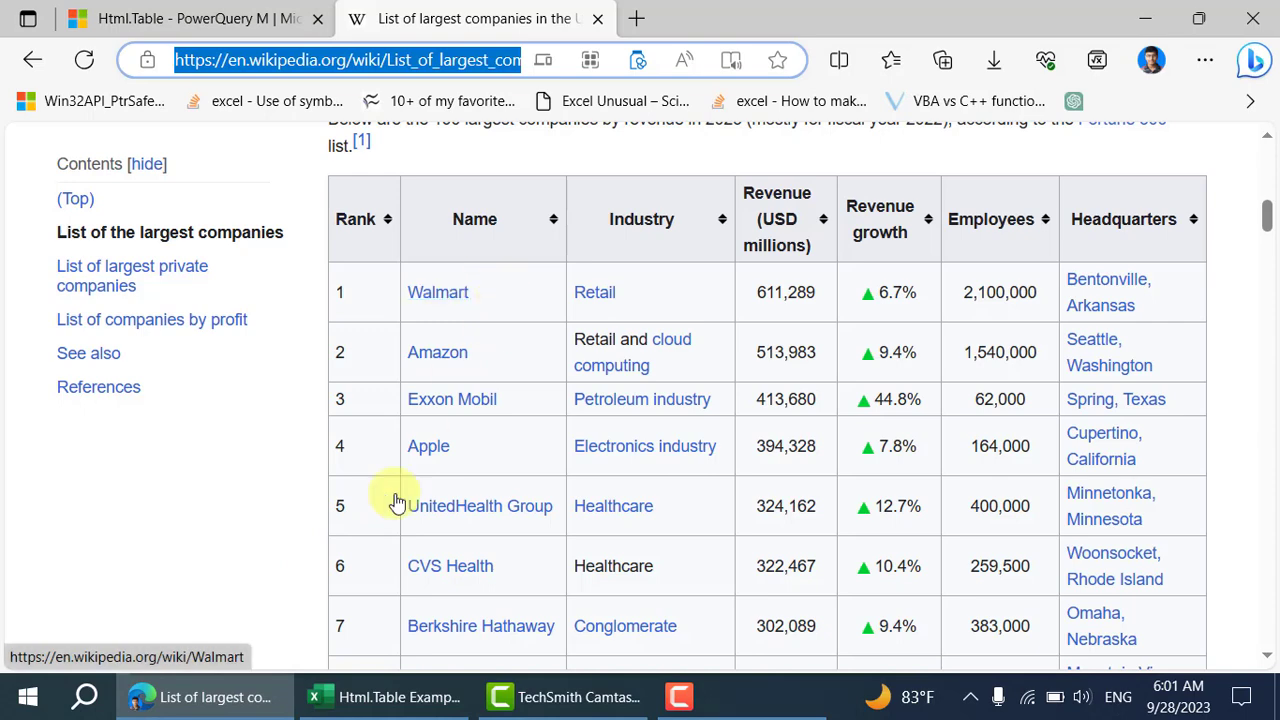
{"action": "left_click", "coordinate": [390, 697]}
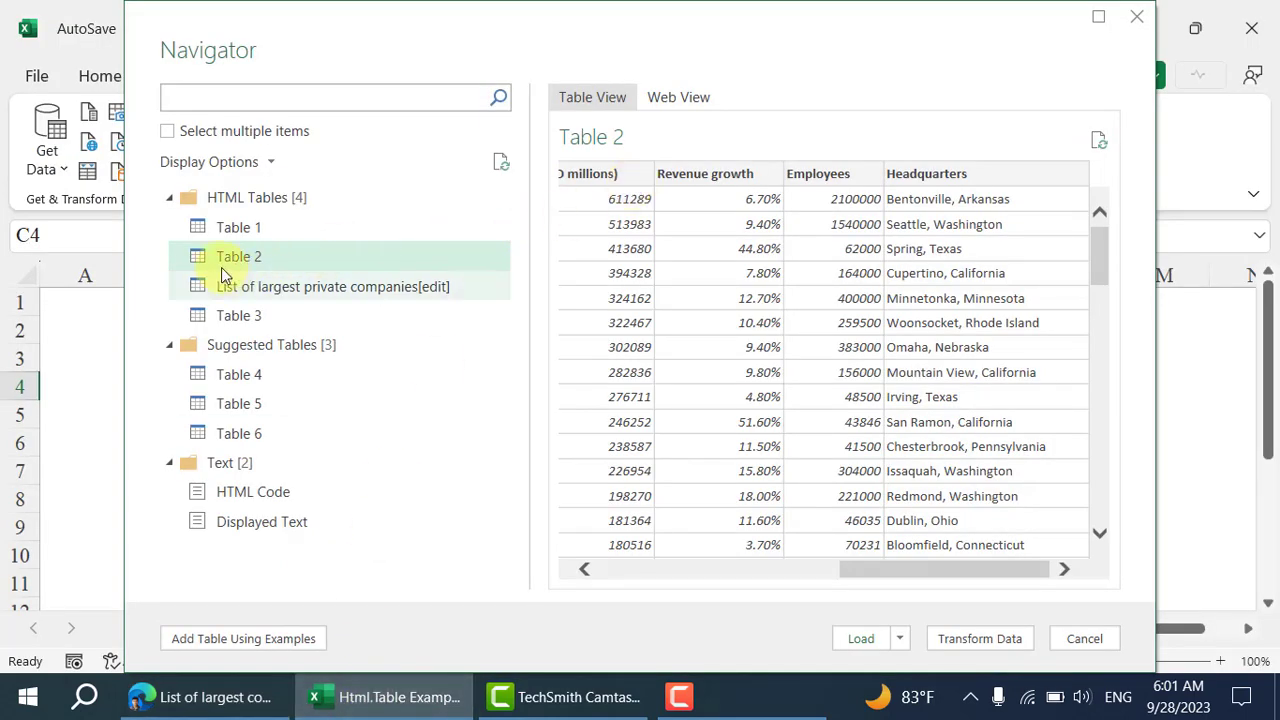
Preview the List of largest private companies table and find its matching section in the Wikipedia article.
{"action": "left_click", "coordinate": [388, 290]}
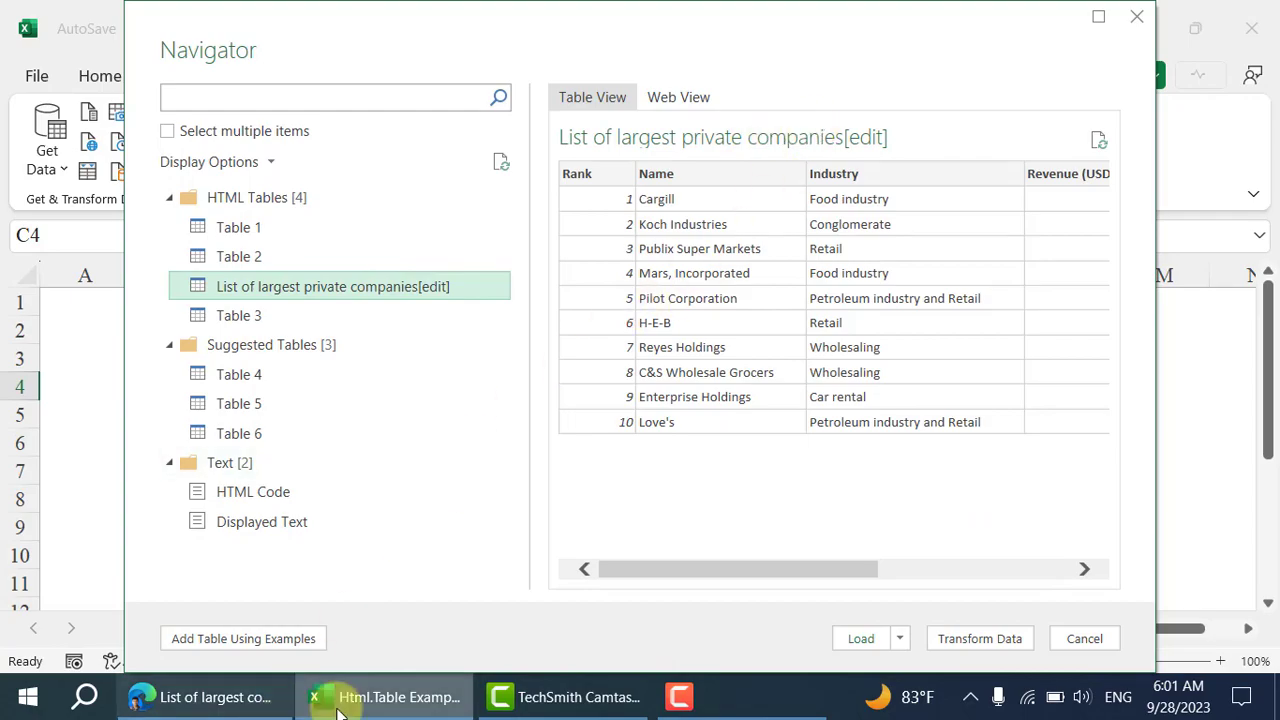
{"action": "left_click", "coordinate": [250, 697]}
{"action": "scroll", "coordinate": [425, 520], "scroll_direction": "down", "scroll_amount": 3}
{"action": "scroll", "coordinate": [425, 533], "scroll_direction": "down", "scroll_amount": 20}
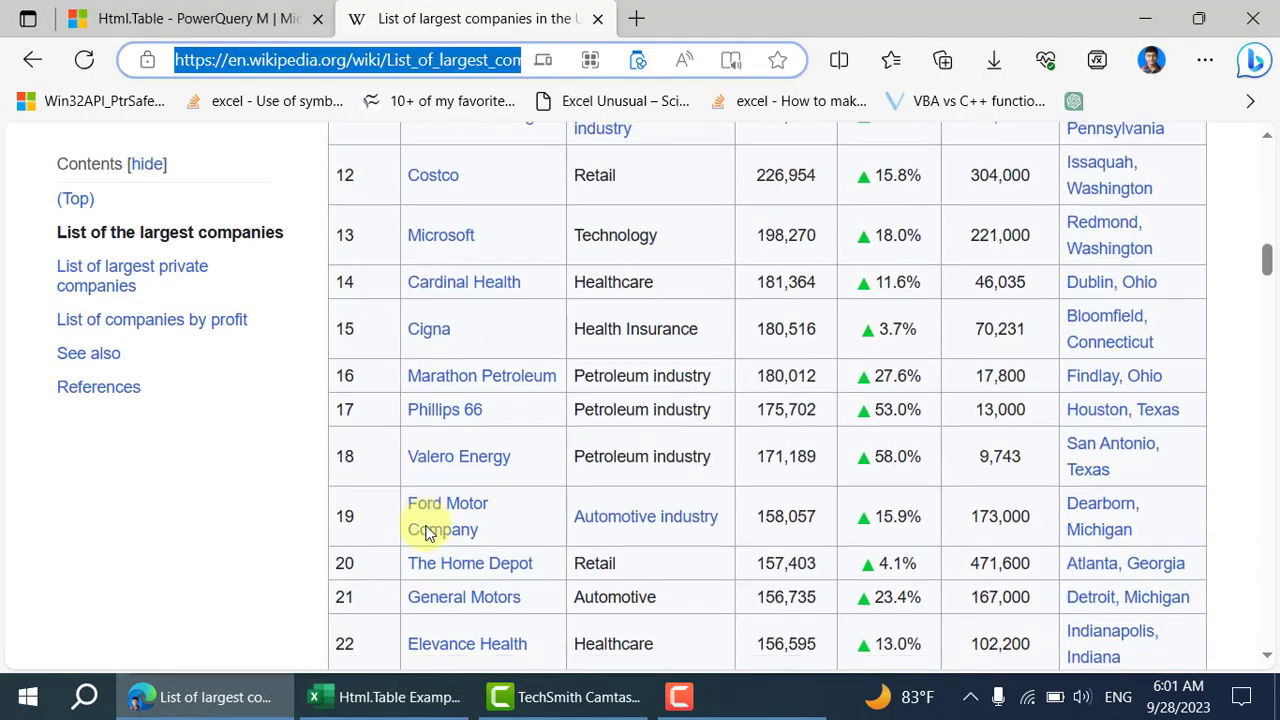
{"action": "scroll", "coordinate": [425, 533], "scroll_direction": "down", "scroll_amount": 15}
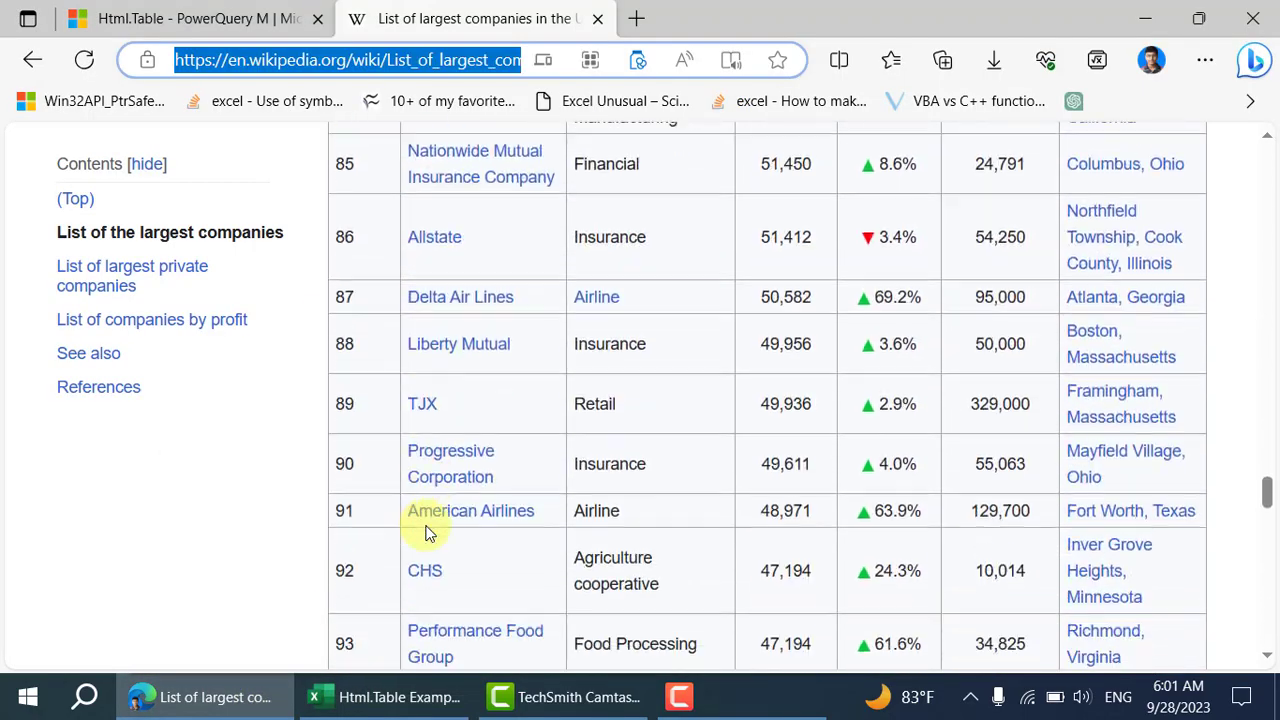
{"action": "scroll", "coordinate": [425, 529], "scroll_direction": "up", "scroll_amount": 2}
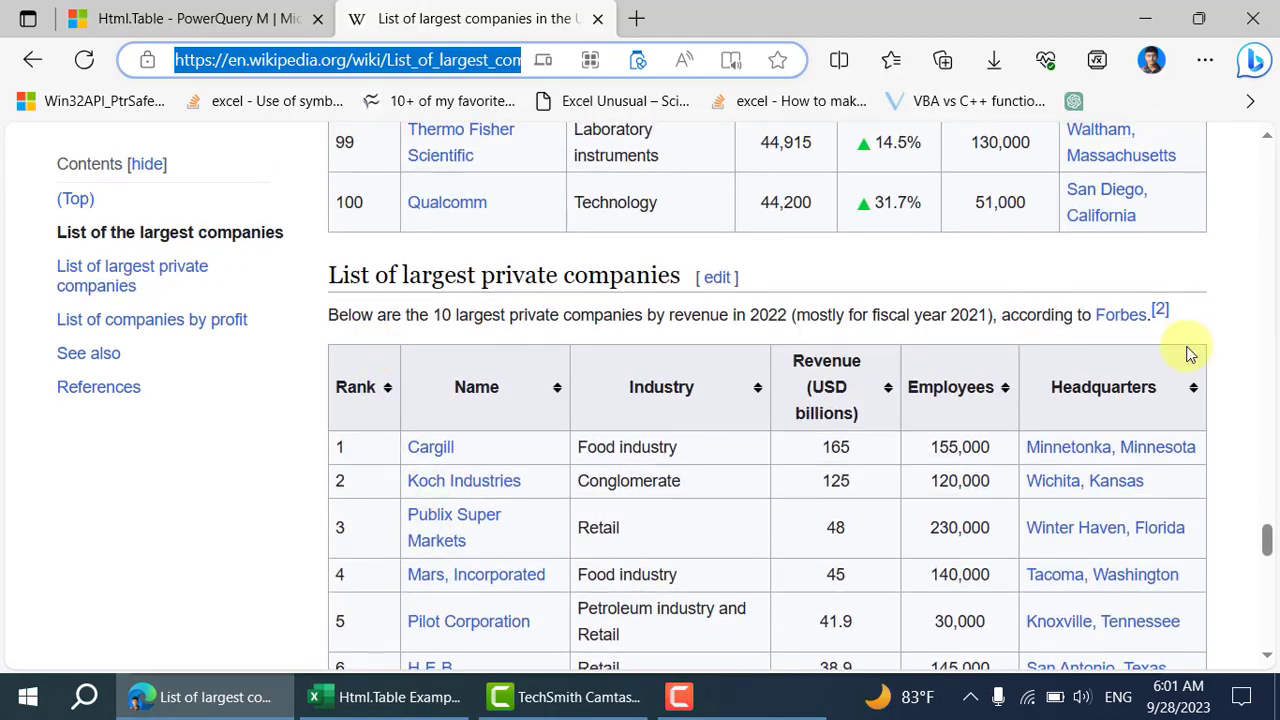
Examine the article's List of companies by profit and preview the corresponding Table 3 in the Navigator.
{"action": "scroll", "coordinate": [906, 363], "scroll_direction": "down", "scroll_amount": 7}
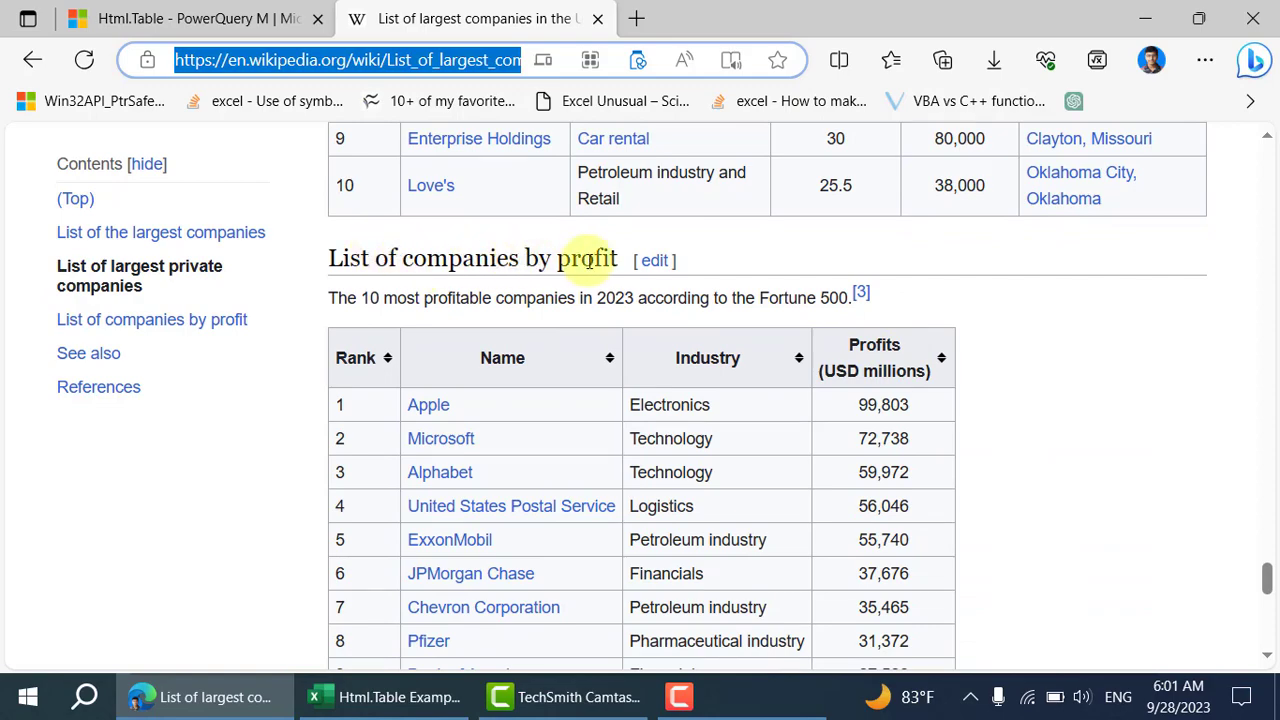
{"action": "left_click", "coordinate": [588, 697]}
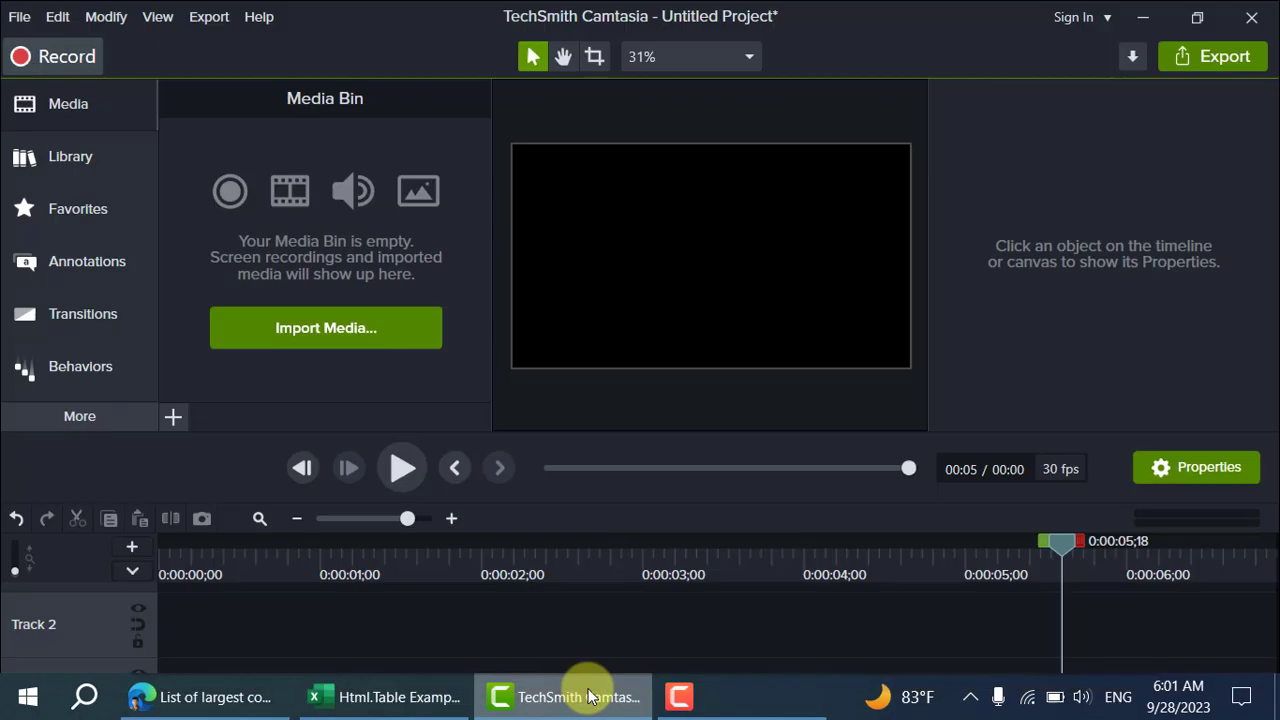
{"action": "left_click", "coordinate": [574, 696]}
{"action": "left_click", "coordinate": [398, 707]}
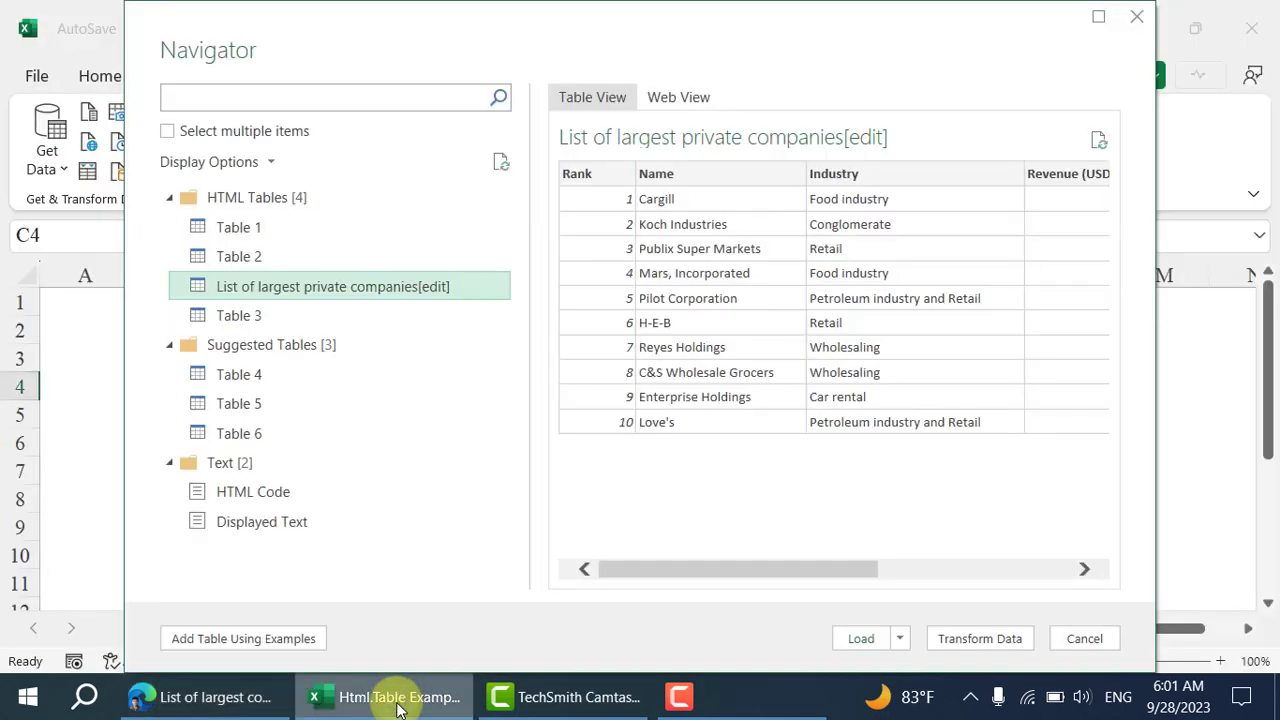
{"action": "left_click", "coordinate": [254, 315]}
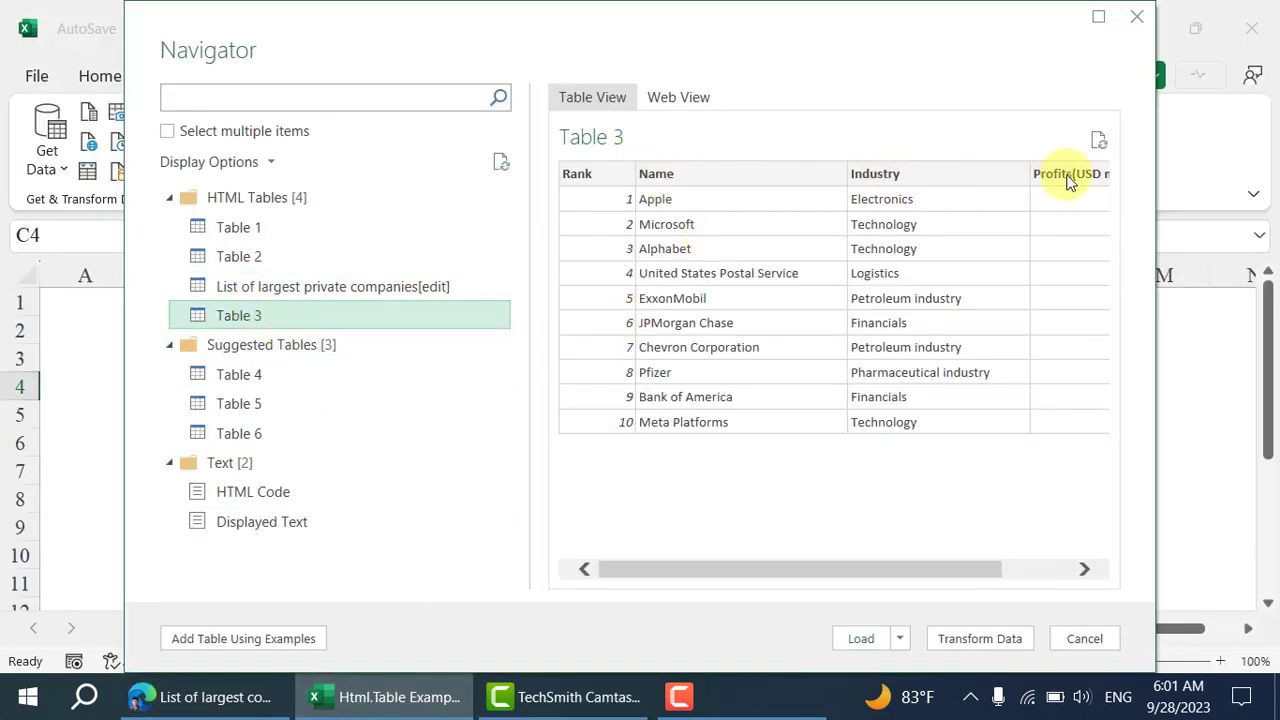
Preview the suggested tables Table 4, Table 5 and Table 6.
{"action": "left_click", "coordinate": [259, 376]}
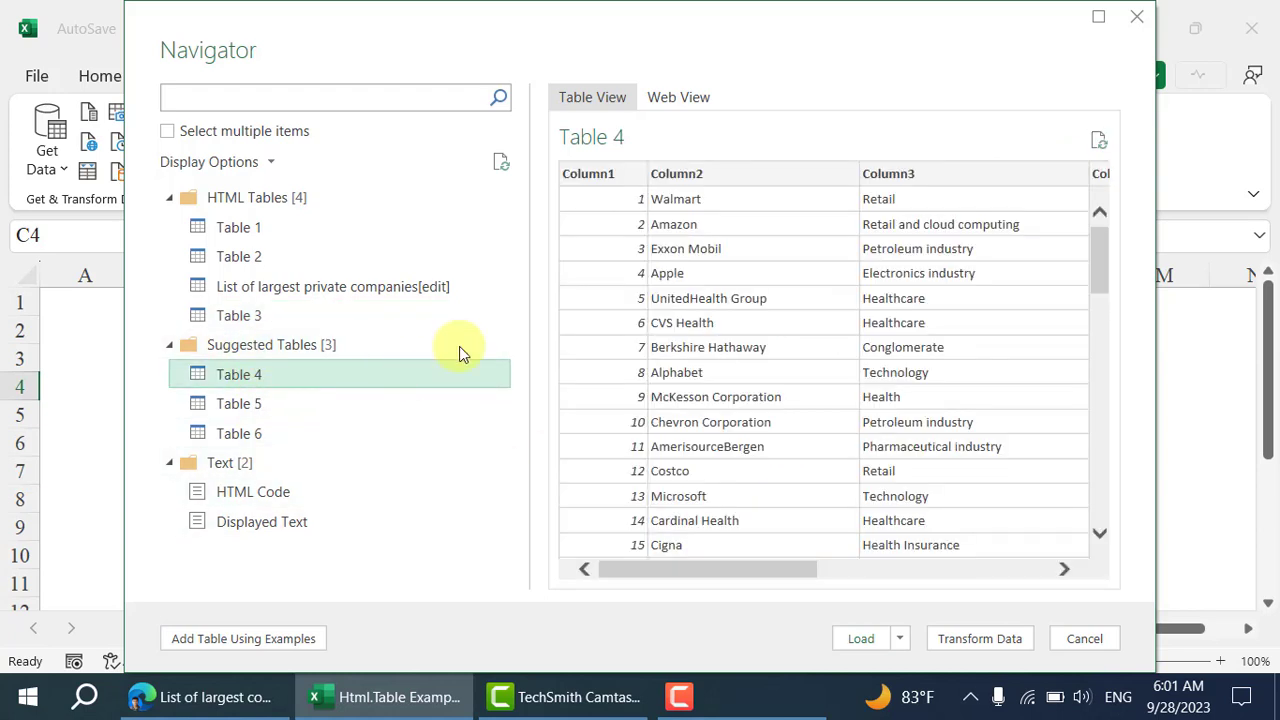
{"action": "left_click", "coordinate": [265, 403]}
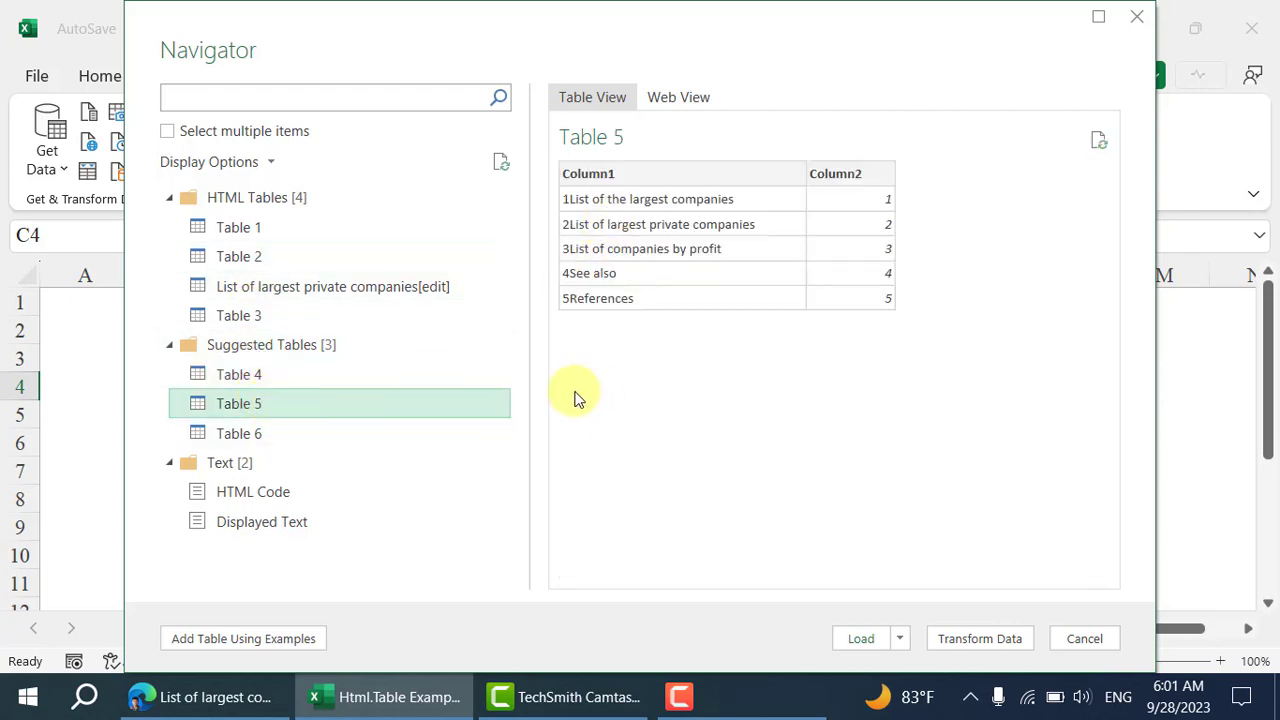
{"action": "left_click", "coordinate": [298, 433]}
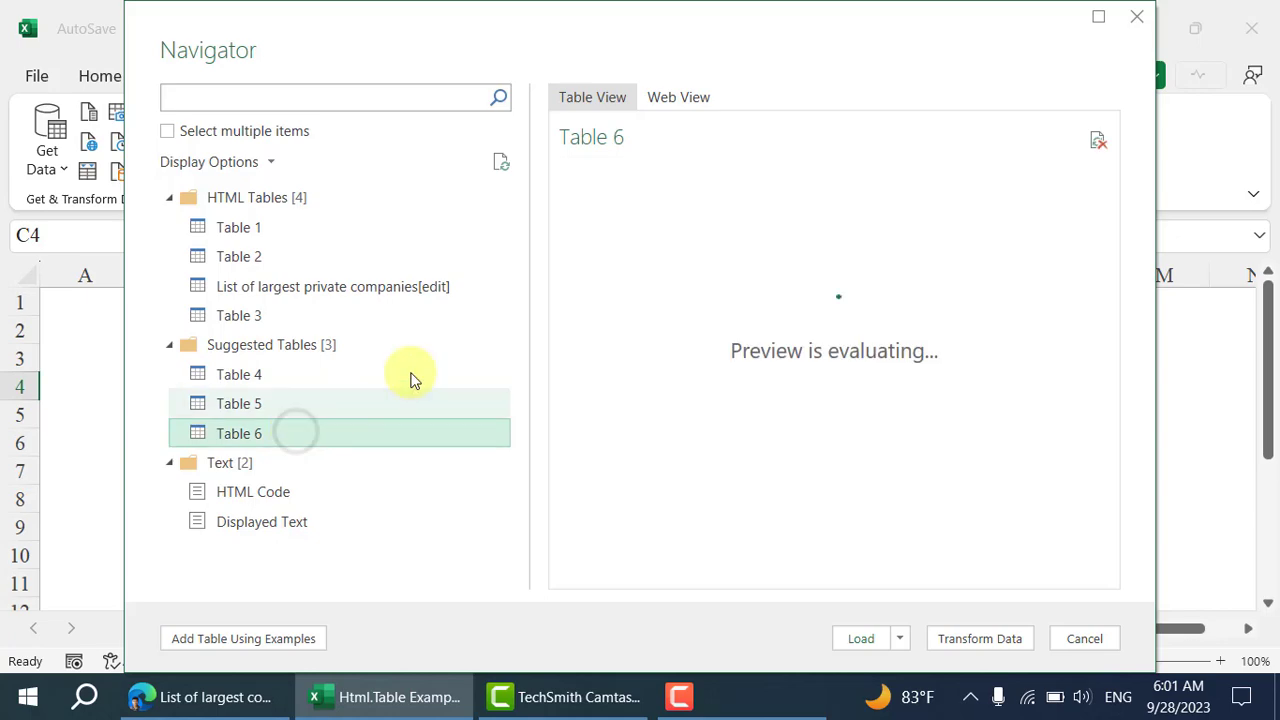
Preview the HTML Code and Displayed Text items and read through their contents.
{"action": "left_click", "coordinate": [301, 494]}
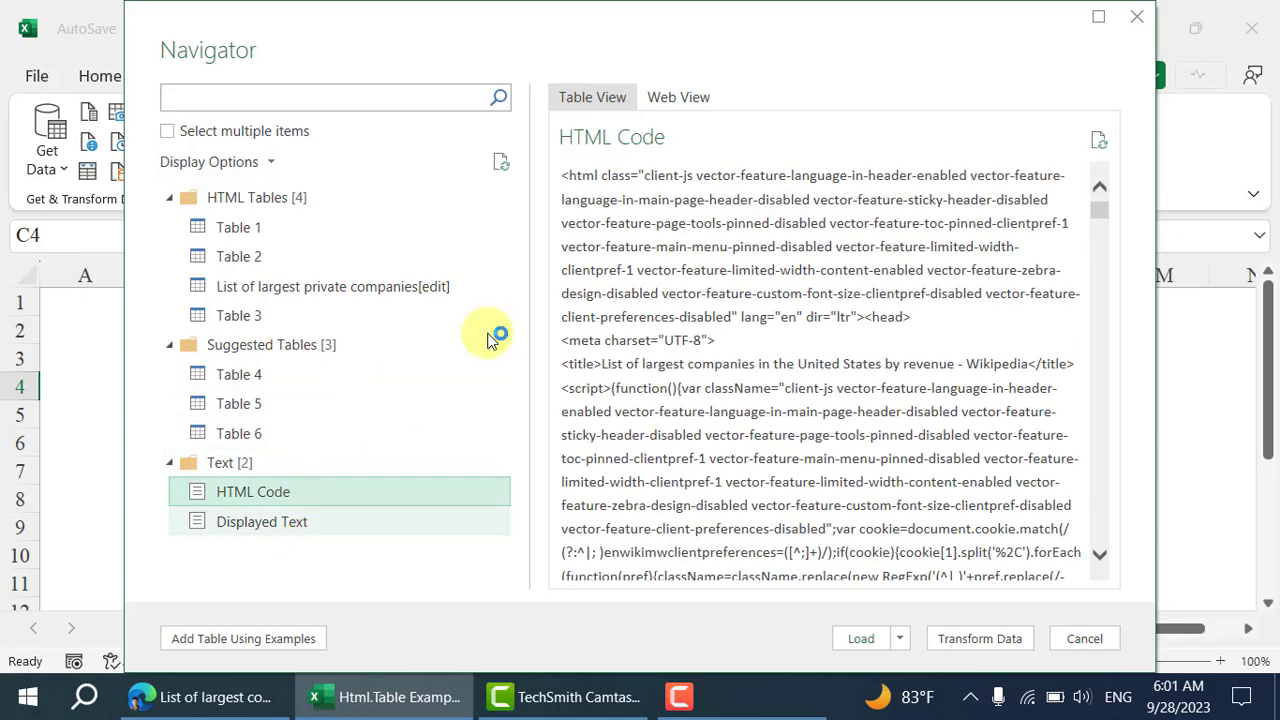
{"action": "scroll", "coordinate": [660, 408], "scroll_direction": "down", "scroll_amount": 1}
{"action": "scroll", "coordinate": [660, 408], "scroll_direction": "down", "scroll_amount": 6}
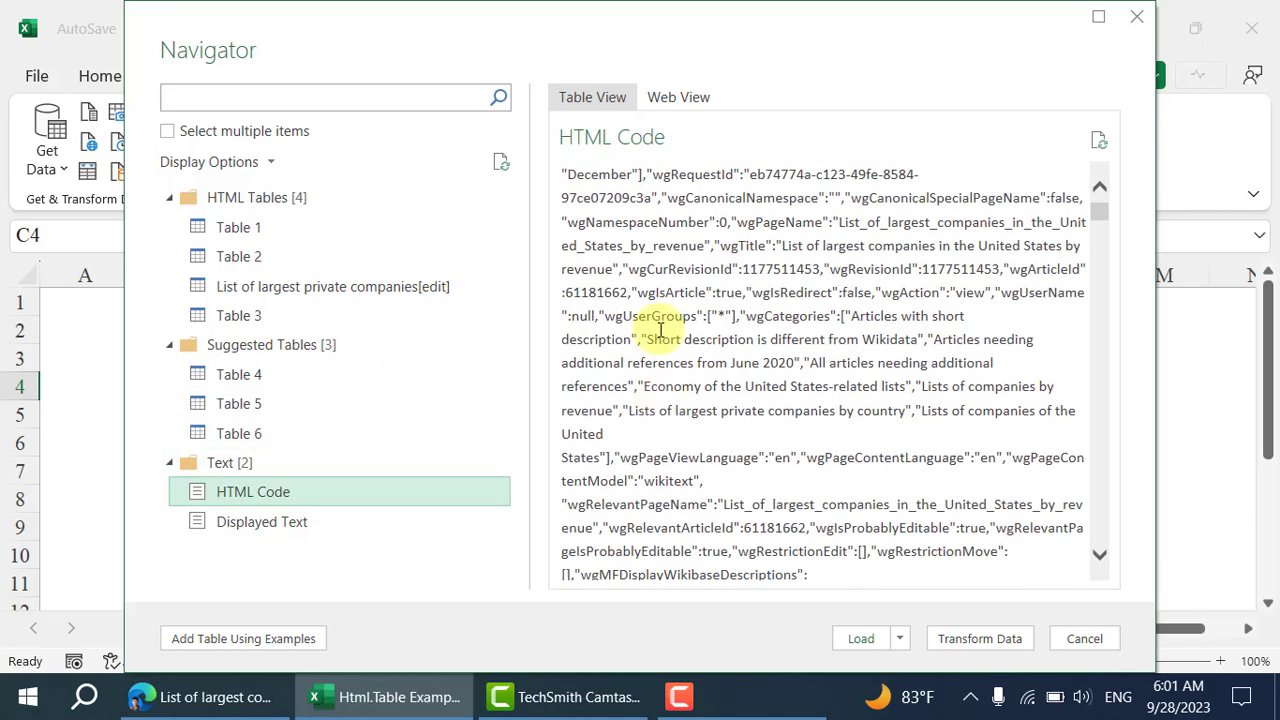
{"action": "left_click", "coordinate": [268, 530]}
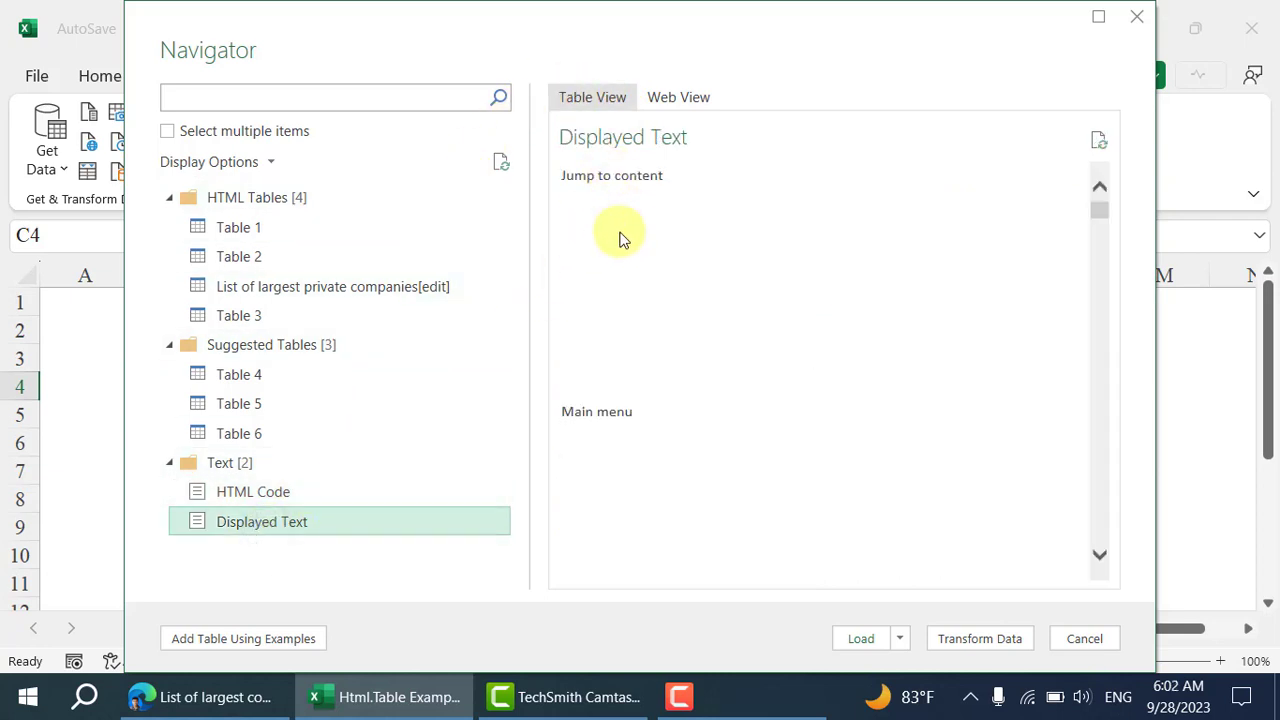
{"action": "scroll", "coordinate": [692, 386], "scroll_direction": "down", "scroll_amount": 10}
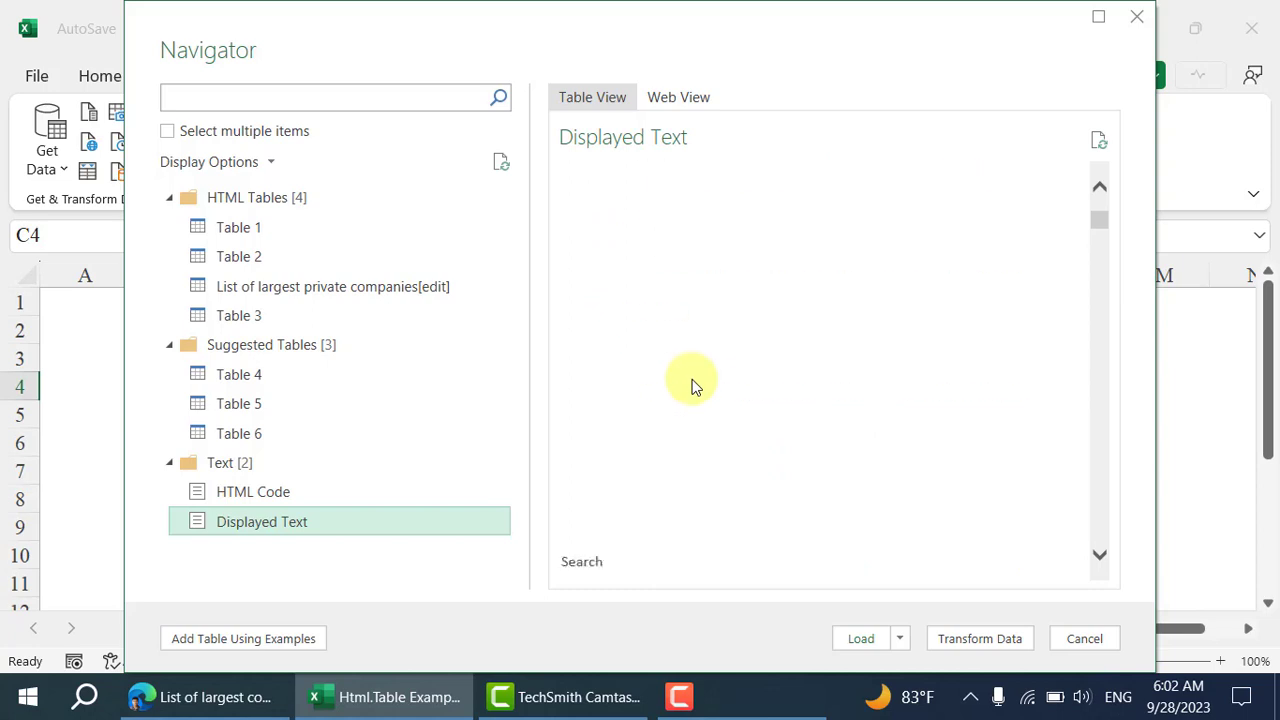
{"action": "scroll", "coordinate": [692, 380], "scroll_direction": "up", "scroll_amount": 10}
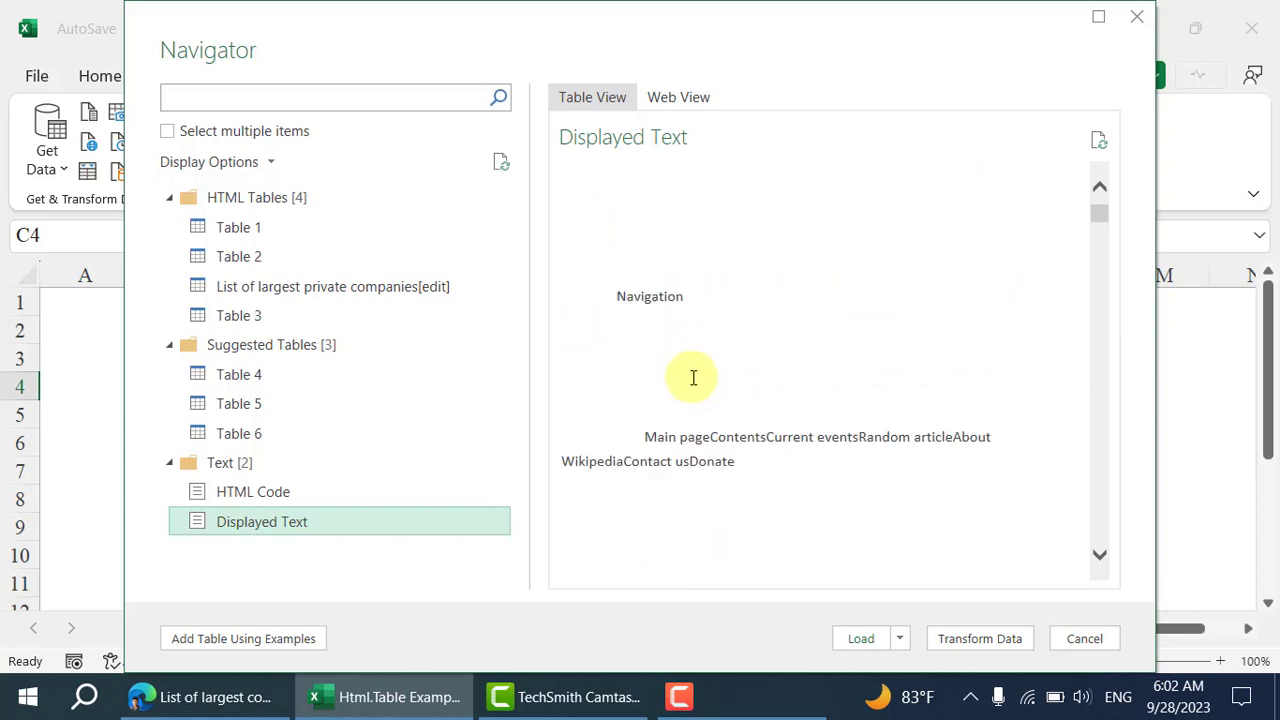
Select Table 2 for import and check the List of the largest companies section in the Wikipedia article.
{"action": "left_click", "coordinate": [287, 290]}
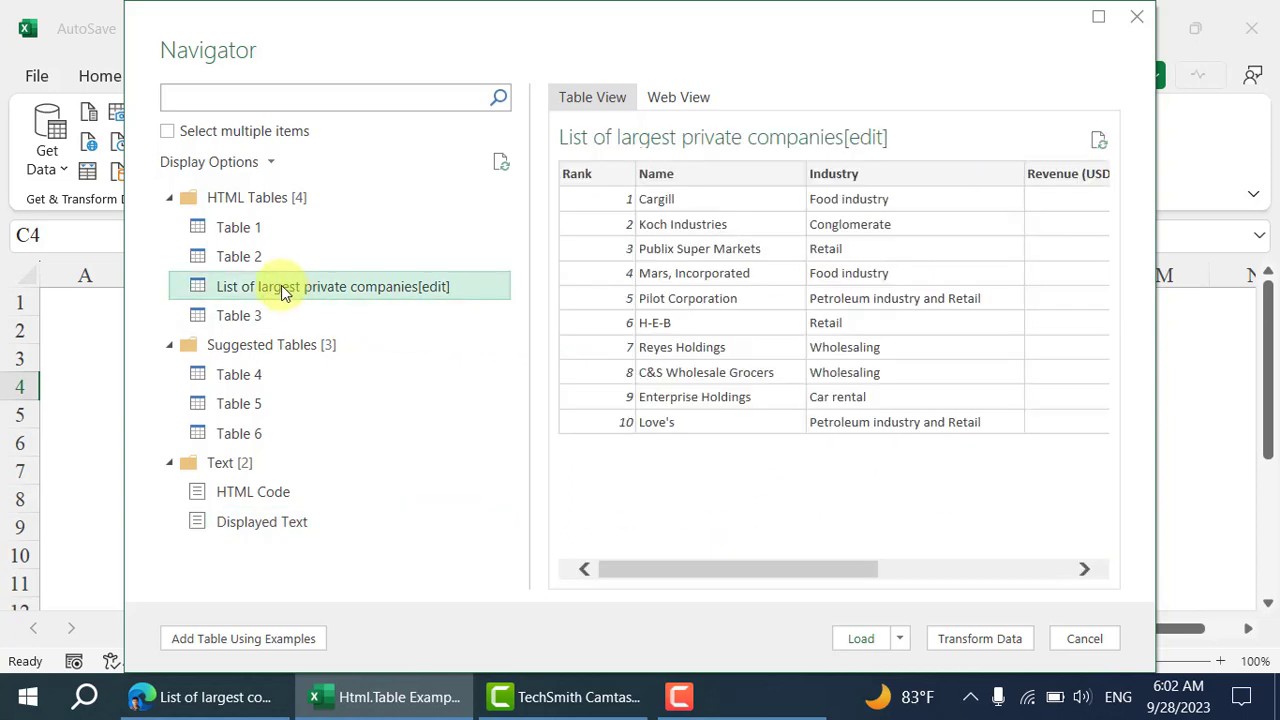
{"action": "left_click", "coordinate": [370, 258]}
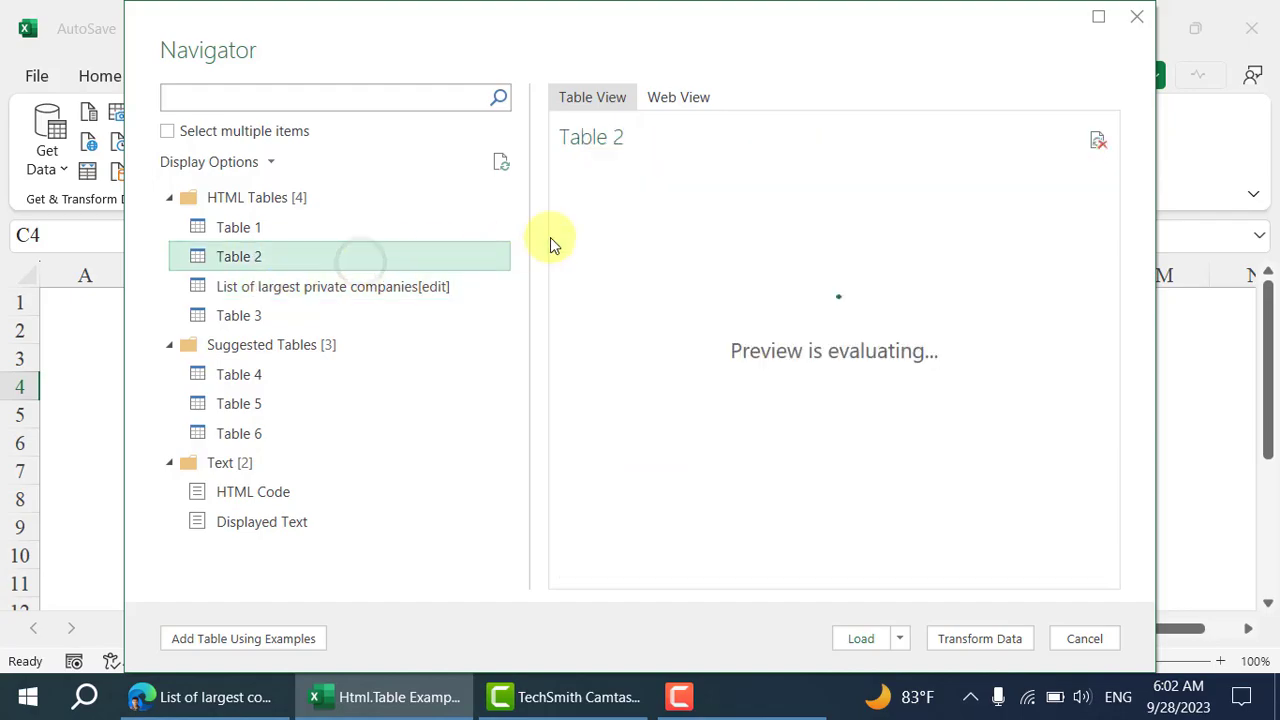
{"action": "left_click", "coordinate": [185, 697]}
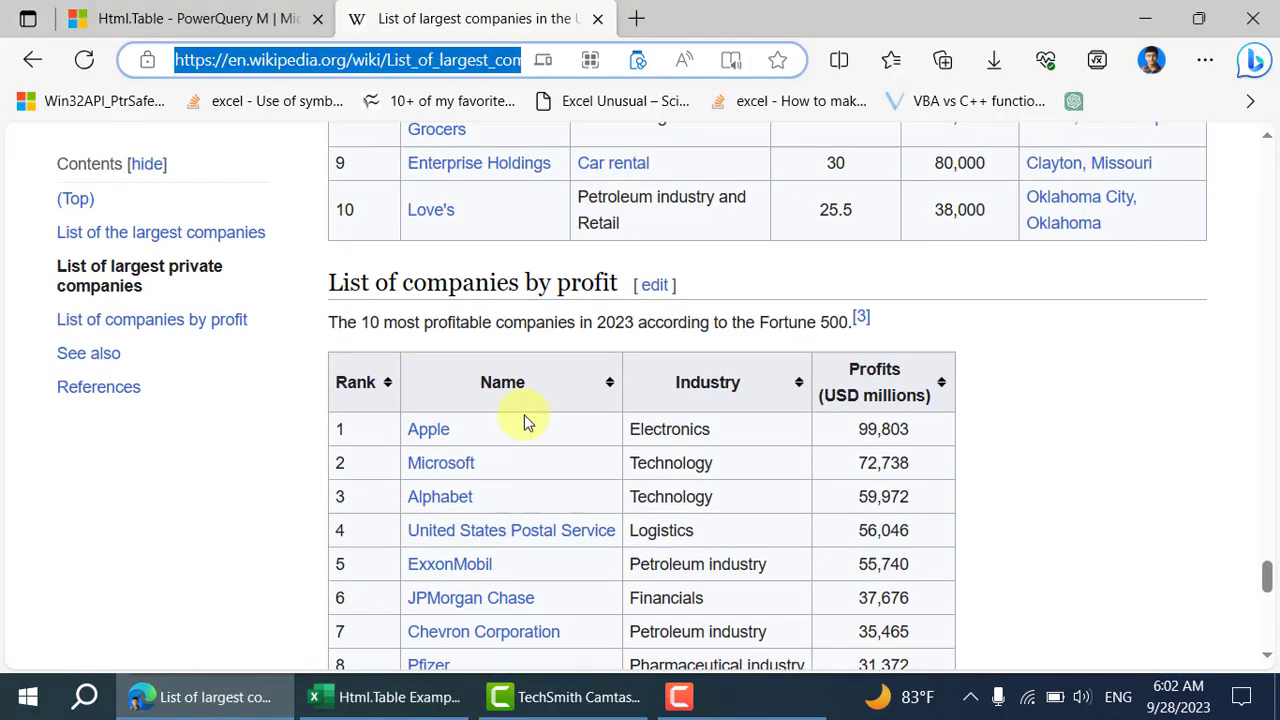
{"action": "scroll", "coordinate": [523, 414], "scroll_direction": "up", "scroll_amount": 15}
{"action": "scroll", "coordinate": [523, 420], "scroll_direction": "up", "scroll_amount": 20}
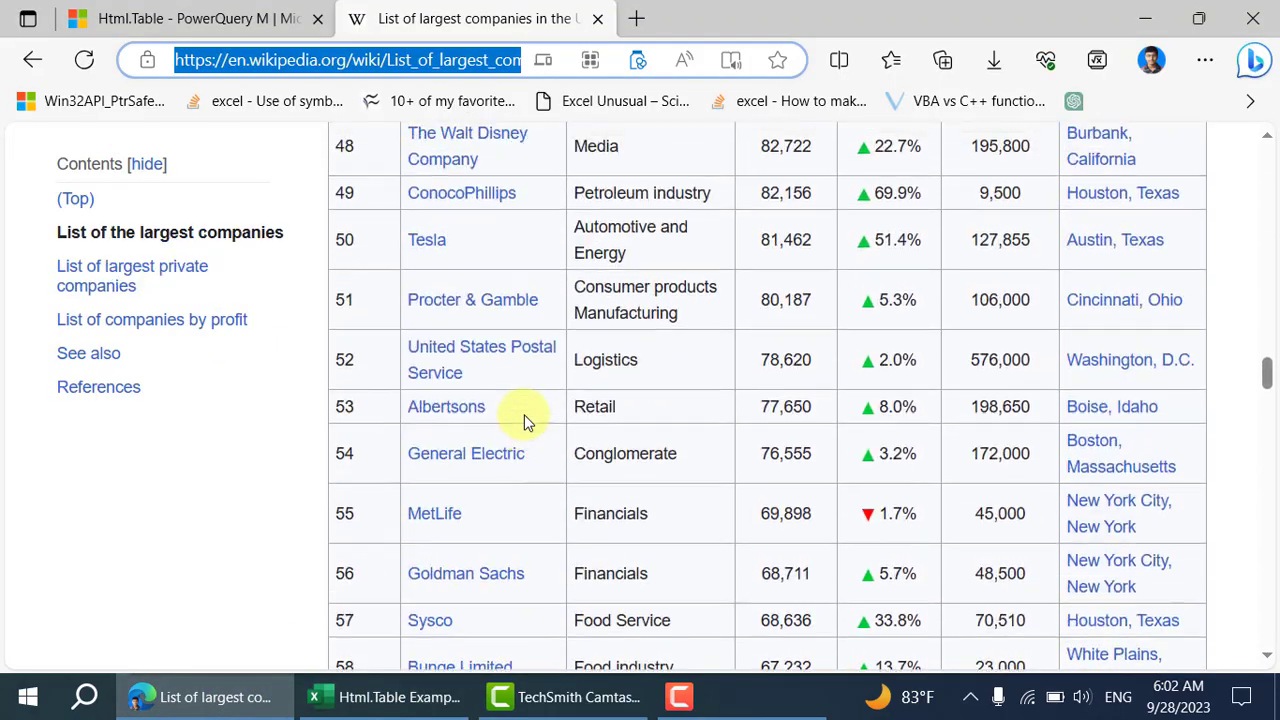
{"action": "scroll", "coordinate": [523, 420], "scroll_direction": "up", "scroll_amount": 20}
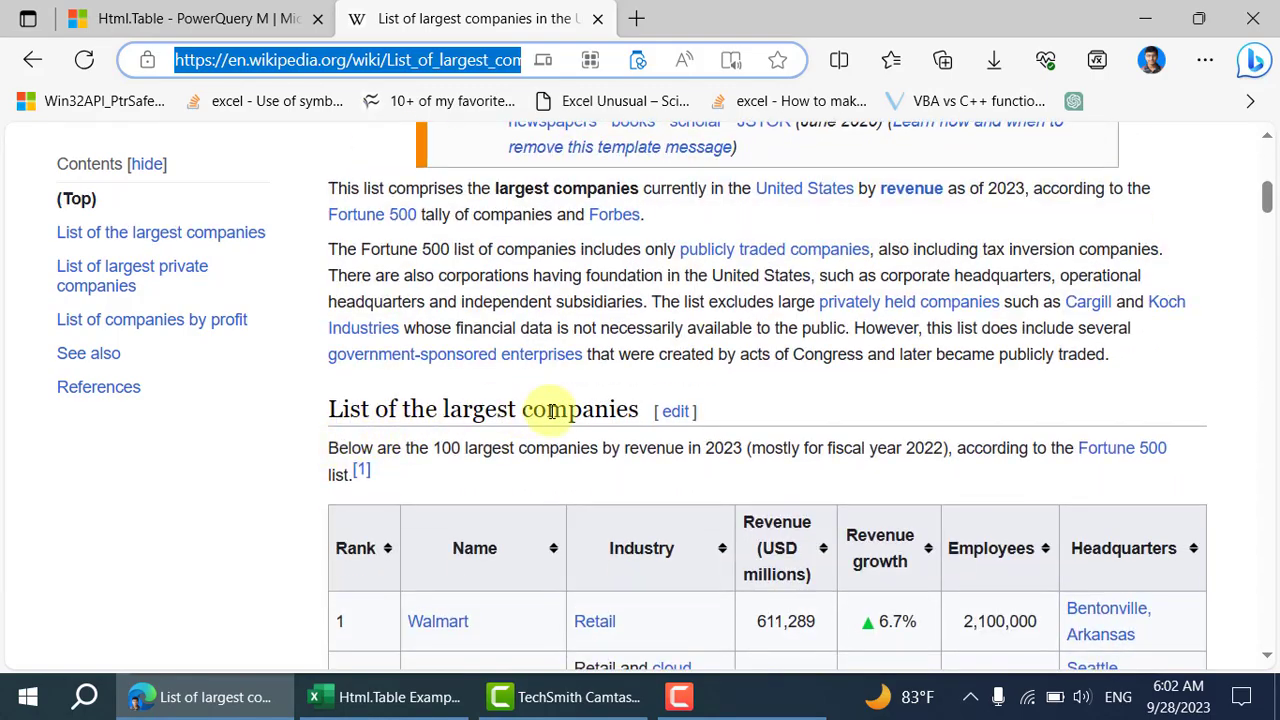
{"action": "left_click", "coordinate": [420, 697]}
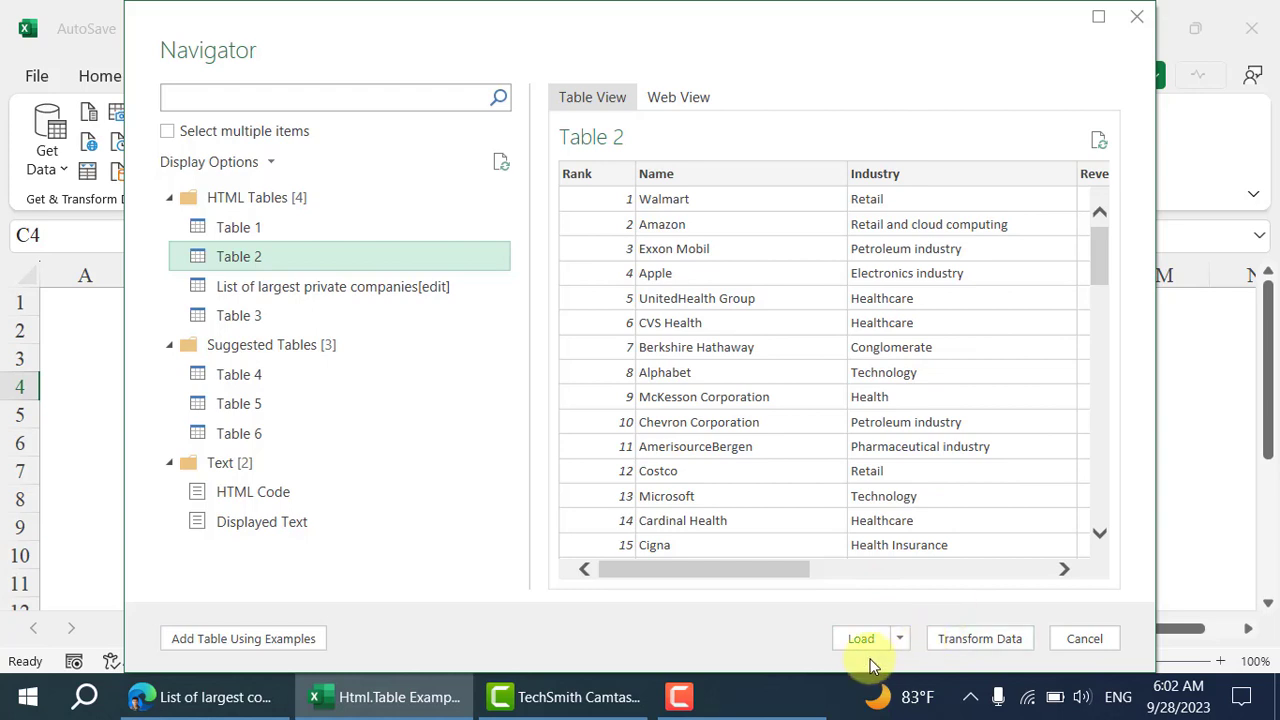
Open the selected Table 2 for transformation in Power Query instead of loading it directly.
{"action": "left_click", "coordinate": [902, 641]}
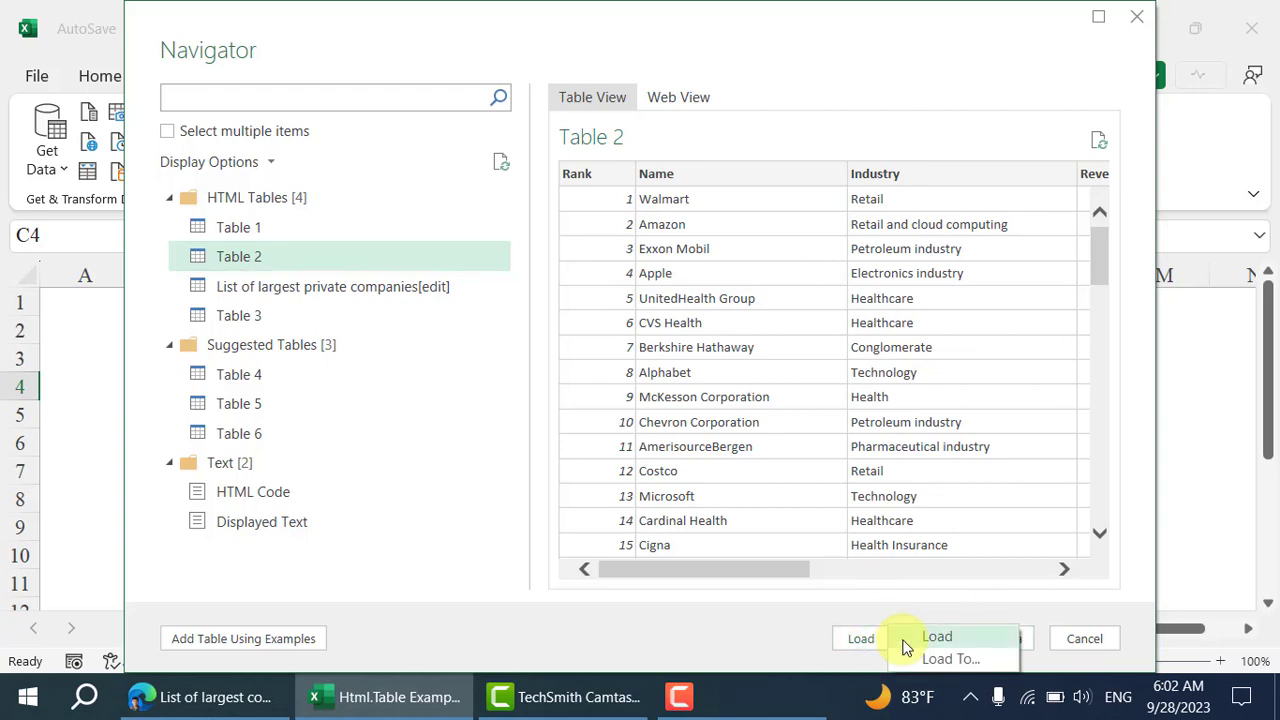
{"action": "left_click", "coordinate": [1013, 603]}
{"action": "left_click", "coordinate": [1008, 636]}
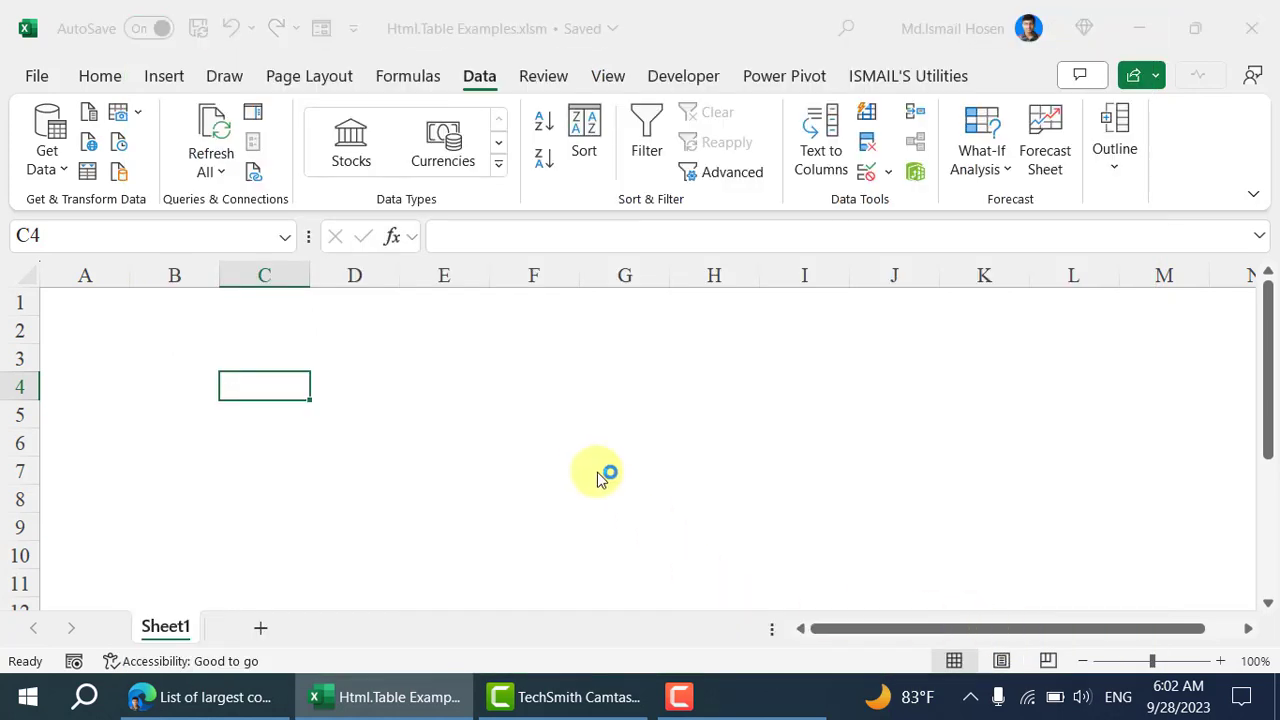
Check the List of the largest companies table in the Wikipedia article and return to the Power Query Editor.
{"action": "left_click", "coordinate": [200, 697]}
{"action": "scroll", "coordinate": [651, 371], "scroll_direction": "down", "scroll_amount": 2}
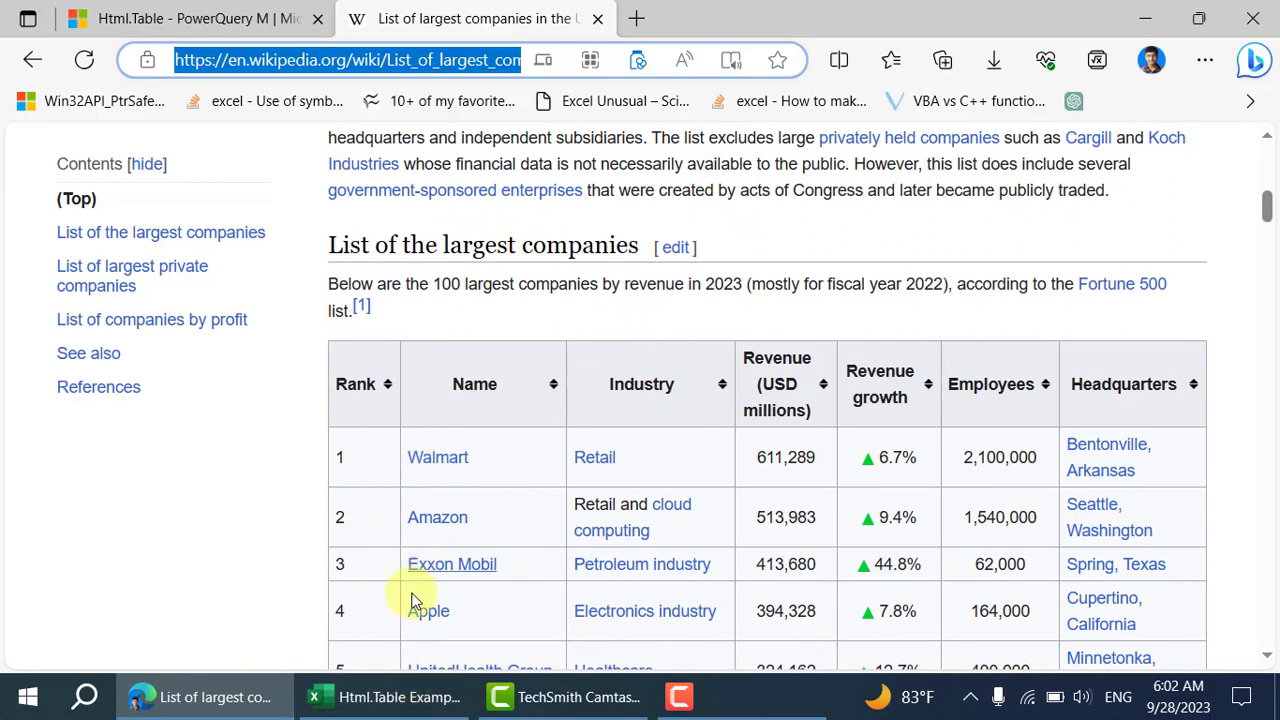
{"action": "left_click", "coordinate": [423, 703]}
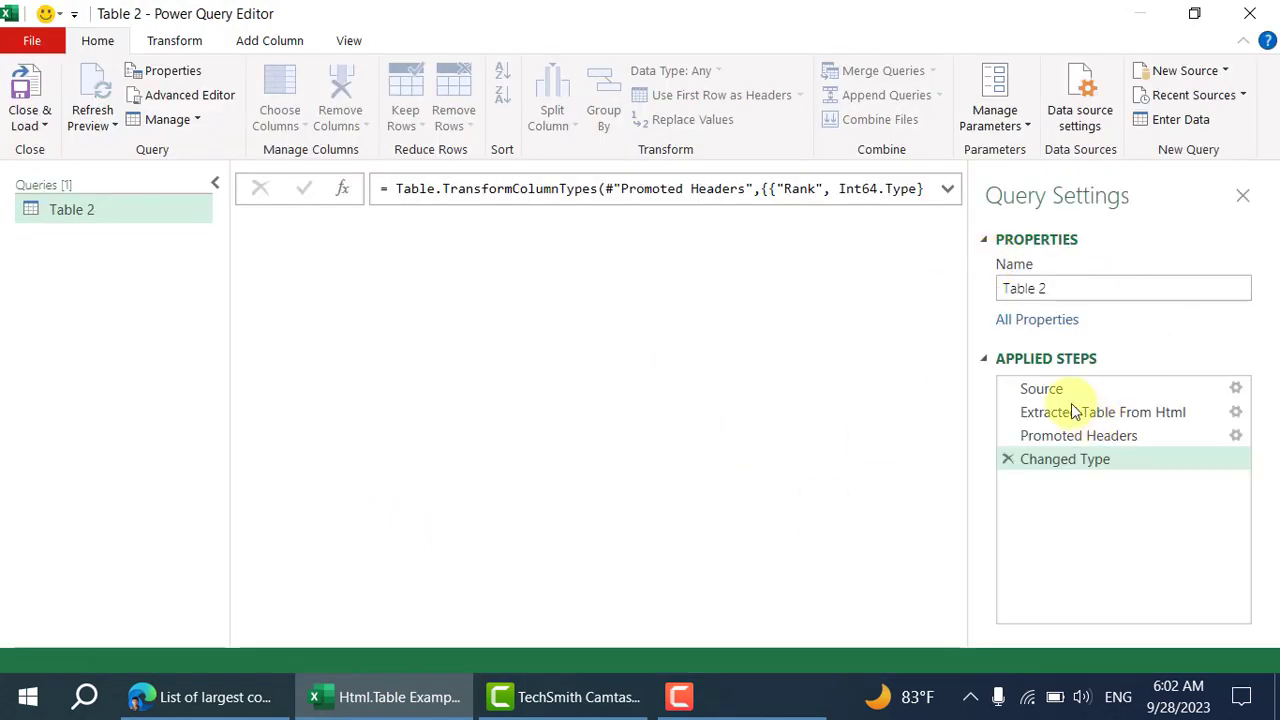
Show the query's Source step and examine its Web.BrowserContents formula and the HTML text it returns.
{"action": "left_click", "coordinate": [1045, 389]}
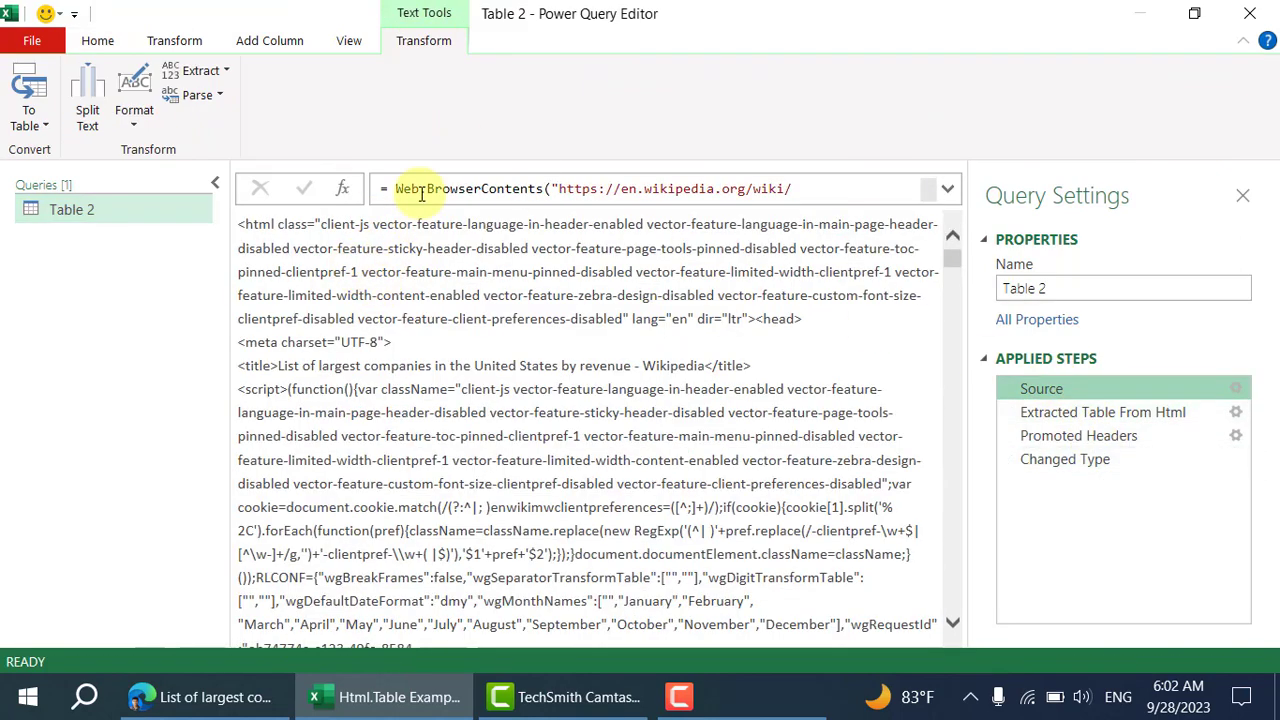
{"action": "double_click", "coordinate": [523, 192]}
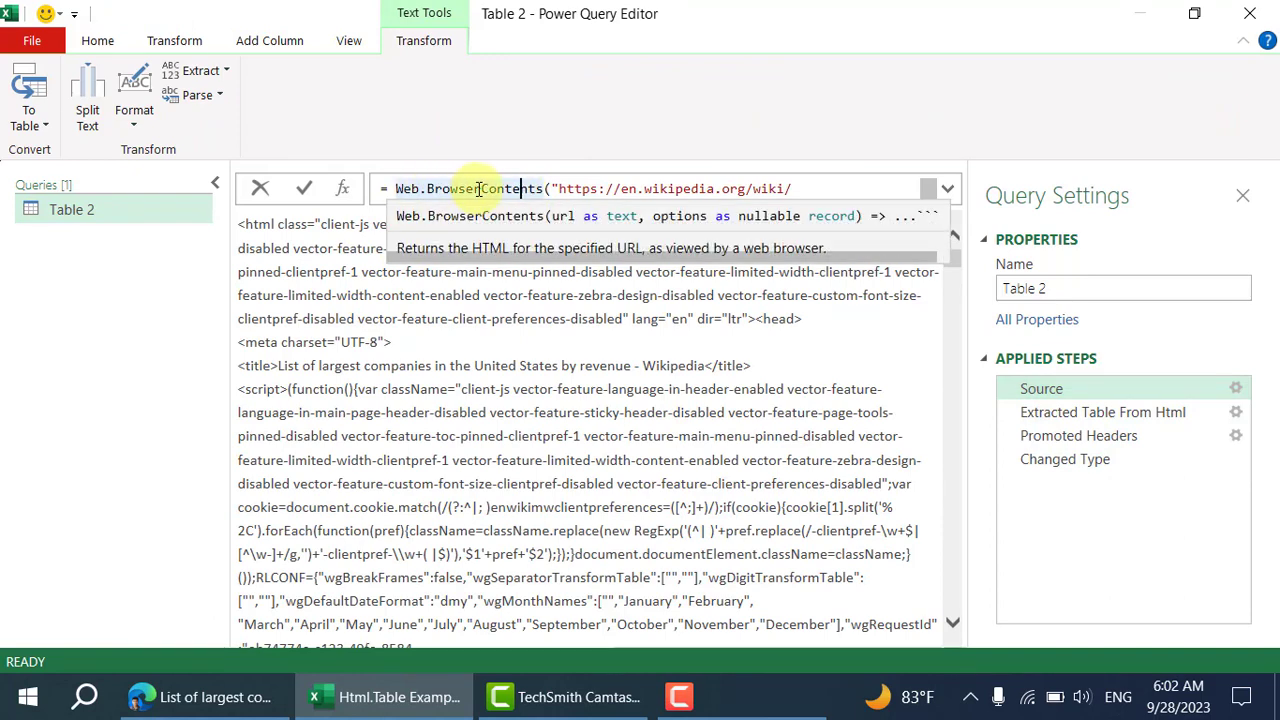
{"action": "left_click", "coordinate": [376, 260]}
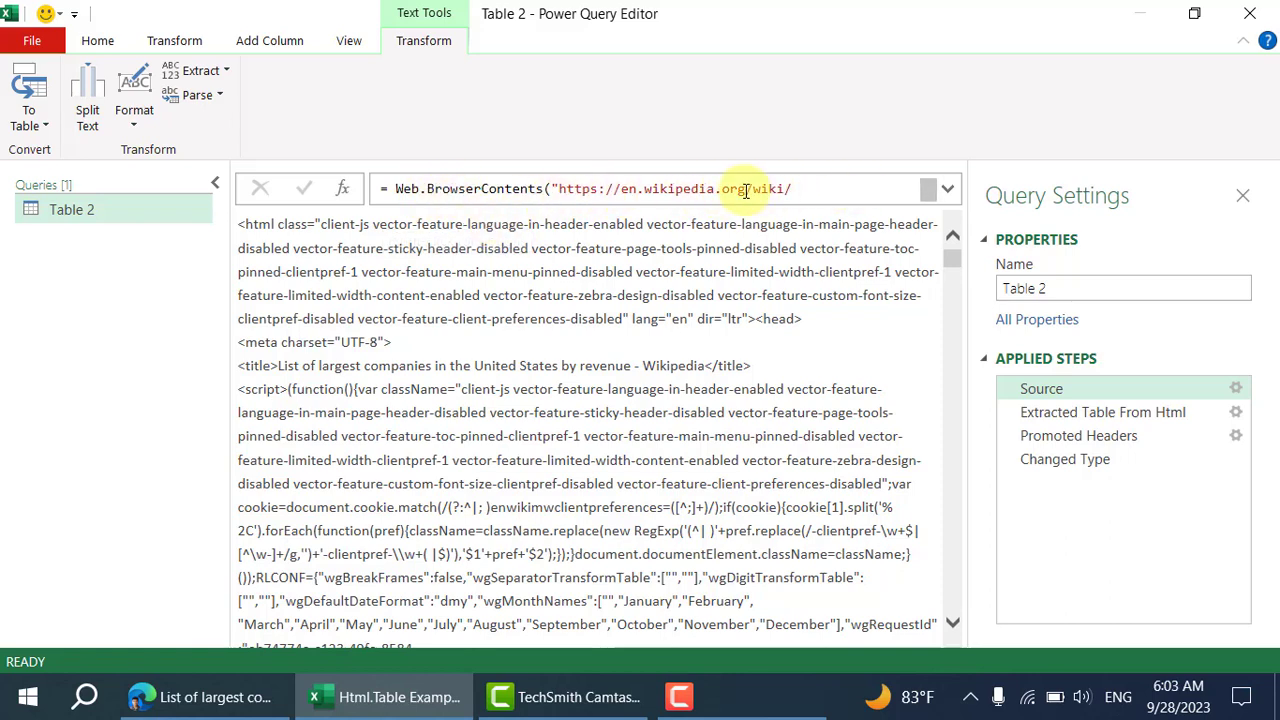
{"action": "left_click", "coordinate": [520, 190]}
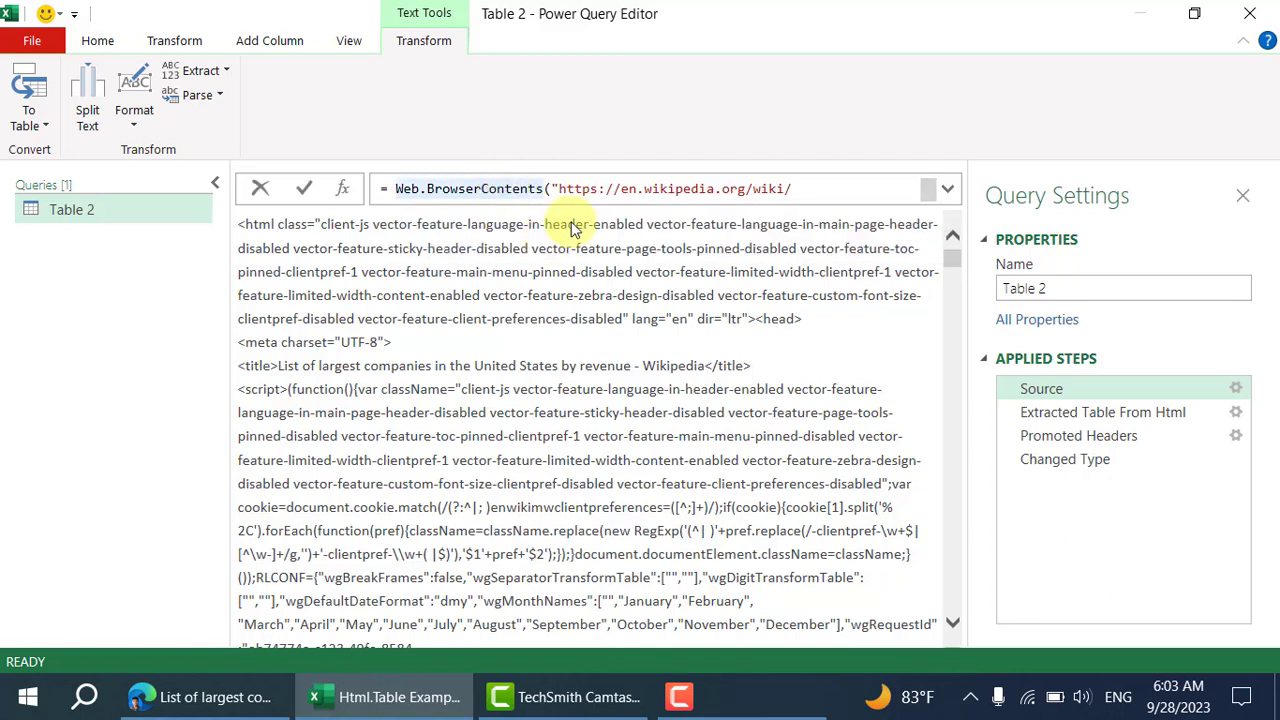
{"action": "mouse_move", "coordinate": [527, 190]}
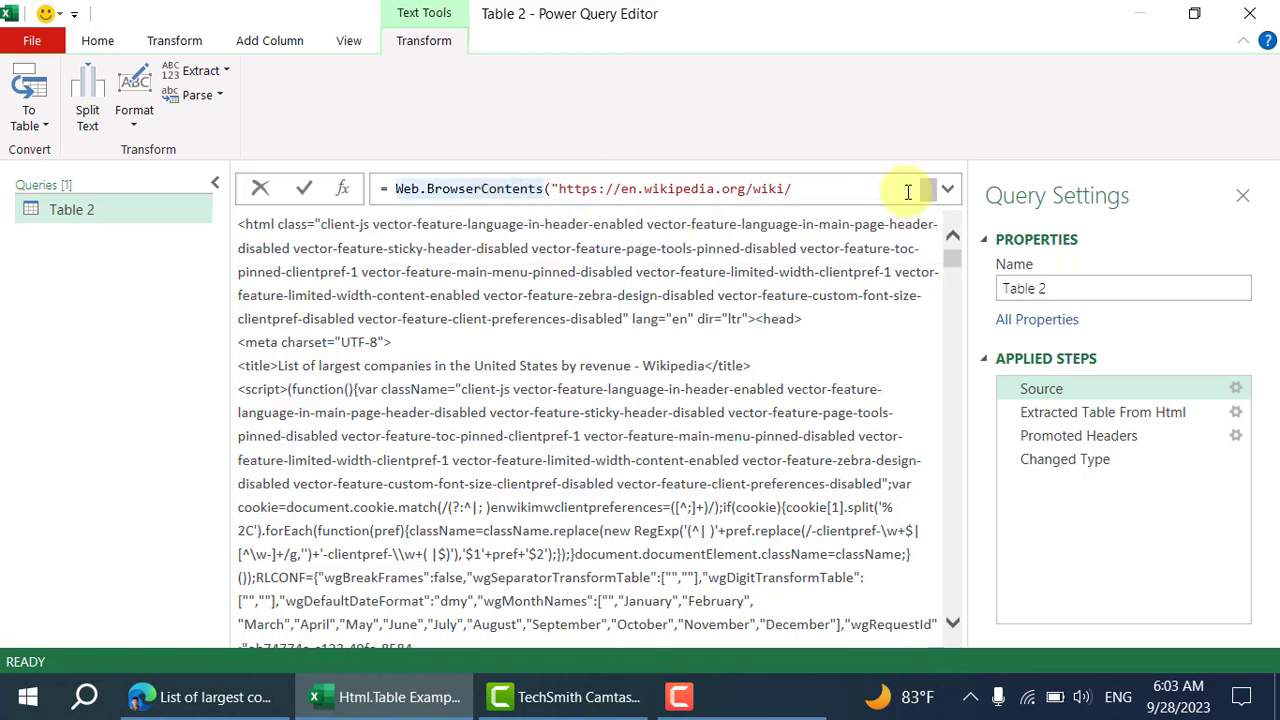
{"action": "left_click", "coordinate": [543, 334]}
{"action": "scroll", "coordinate": [355, 255], "scroll_direction": "down", "scroll_amount": 20}
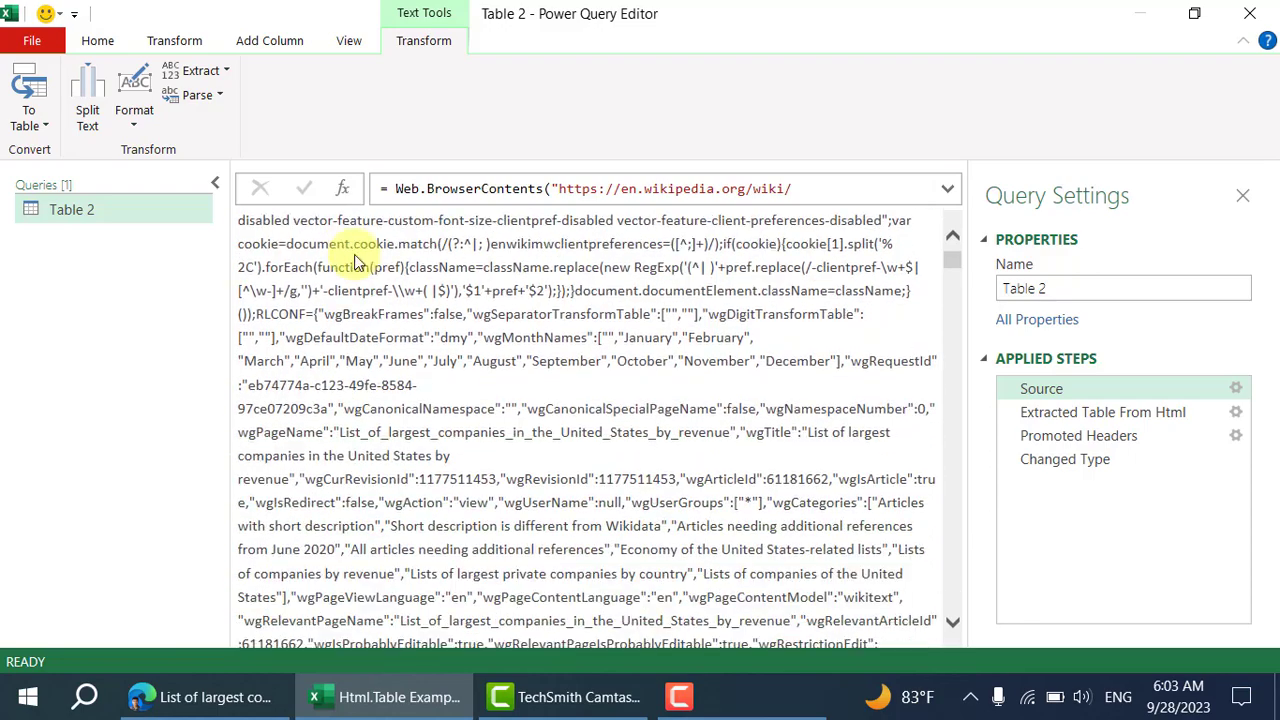
Show the Extracted Table From Html step, then open the query's full code and examine Html.Table's Source argument and Column1 selector.
{"action": "left_click", "coordinate": [1128, 412]}
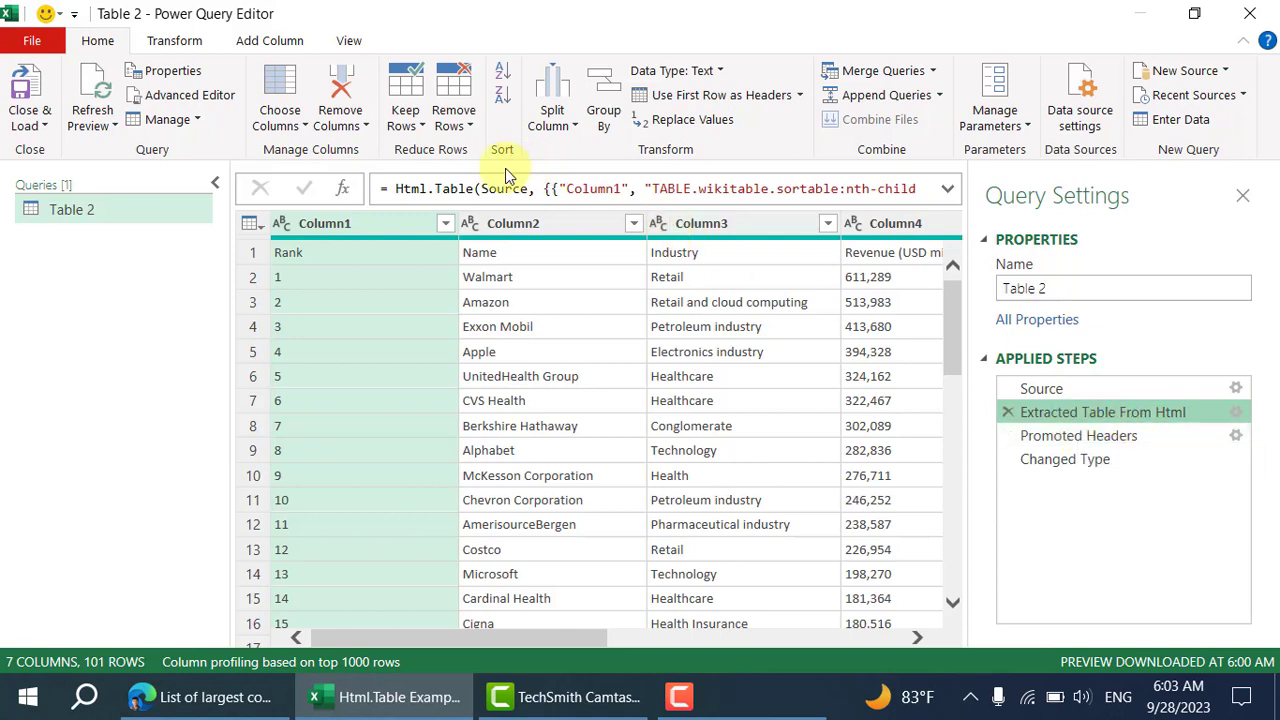
{"action": "left_click", "coordinate": [228, 93]}
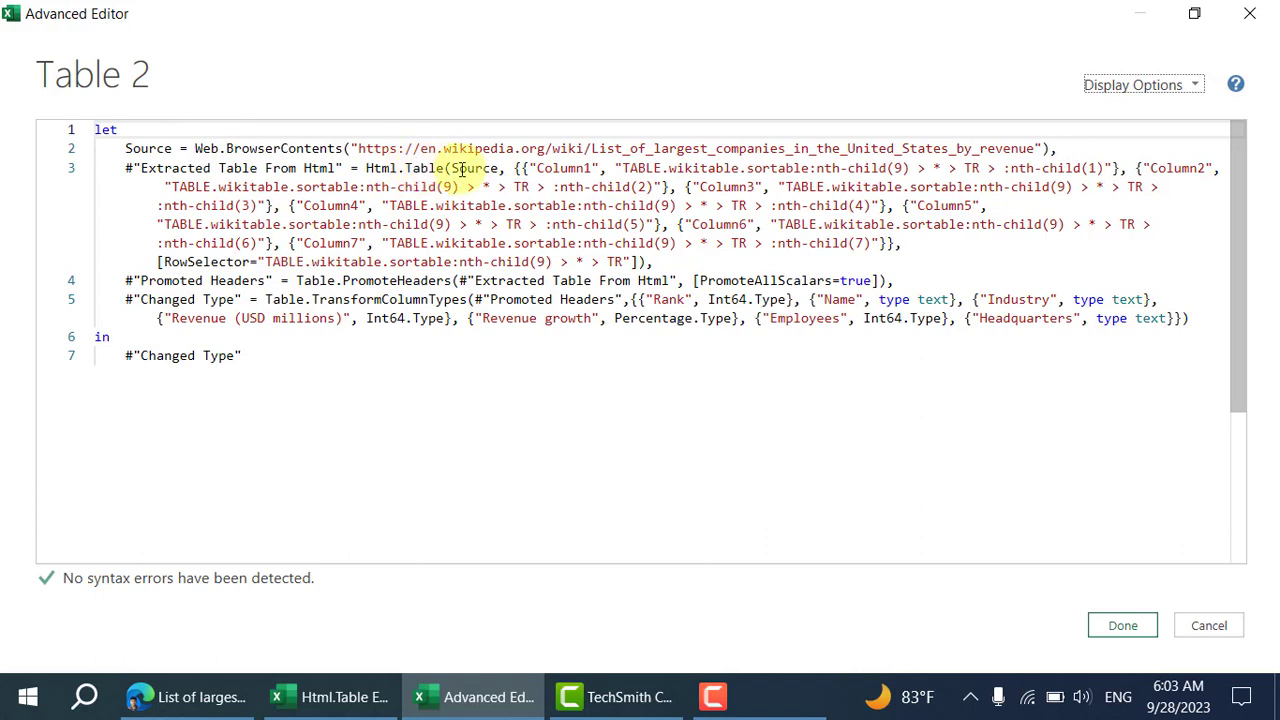
{"action": "left_click", "coordinate": [491, 169]}
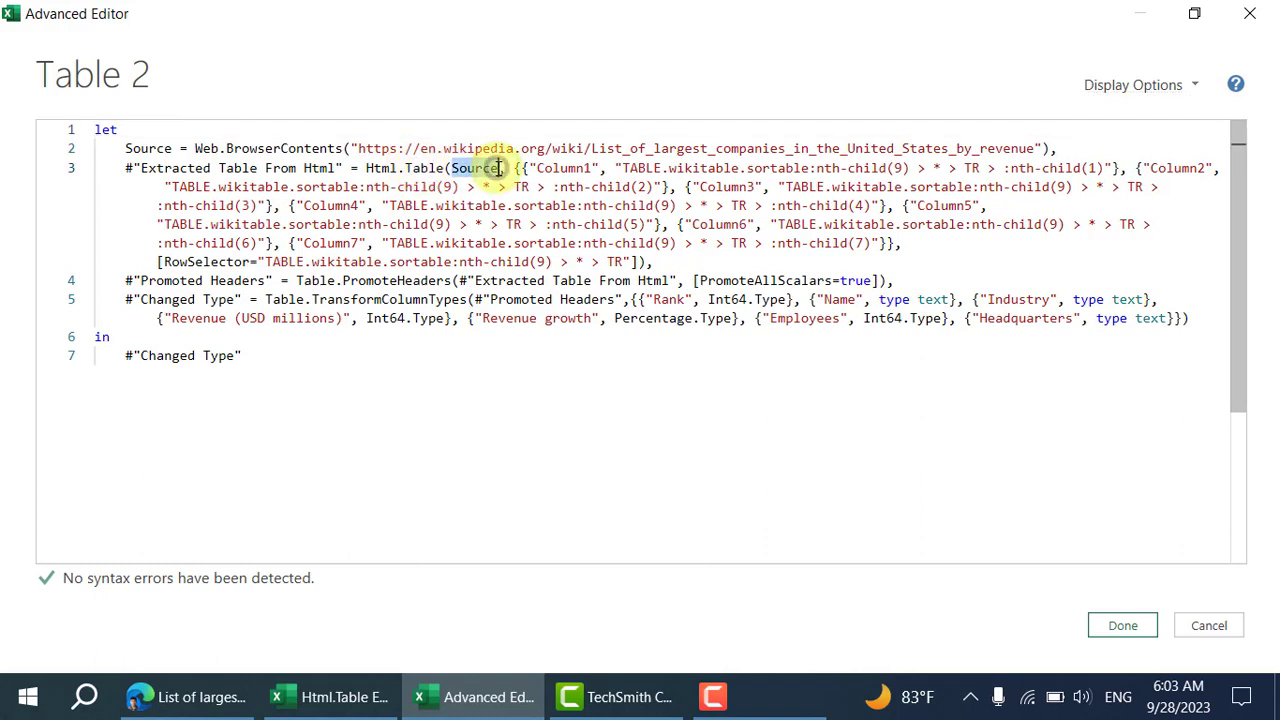
{"action": "left_click", "coordinate": [586, 168]}
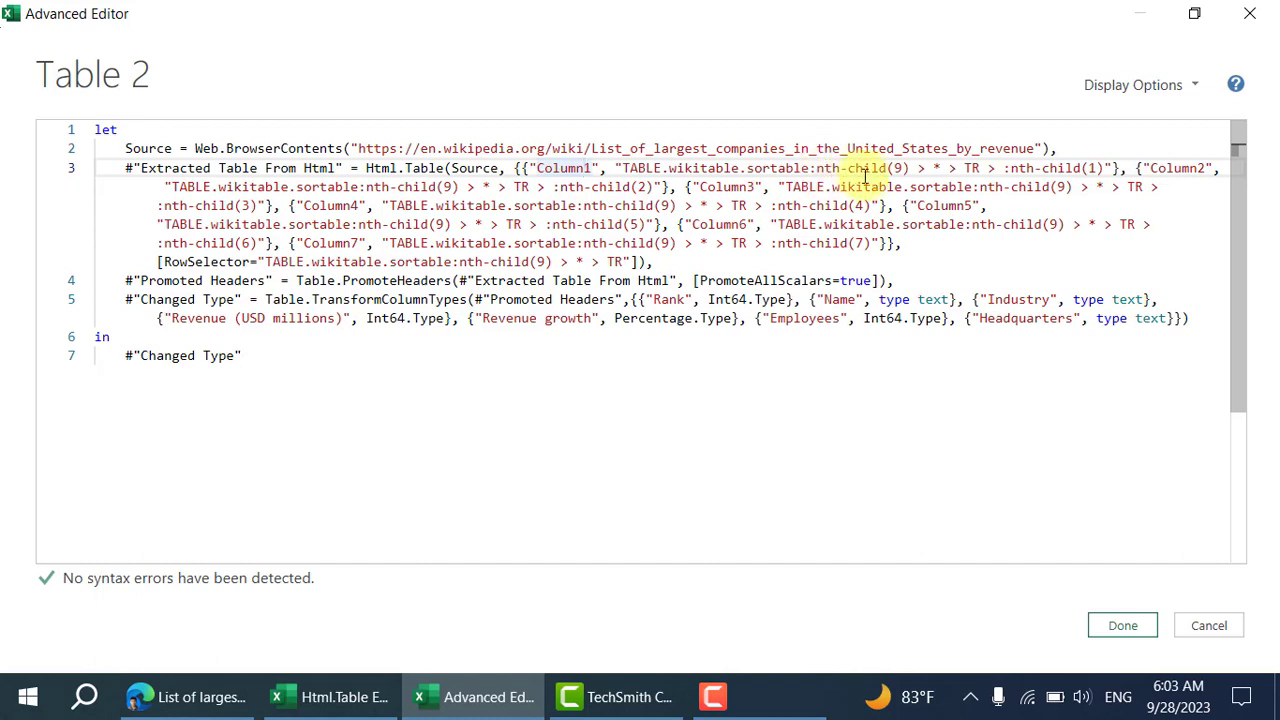
{"action": "left_click", "coordinate": [1090, 168]}
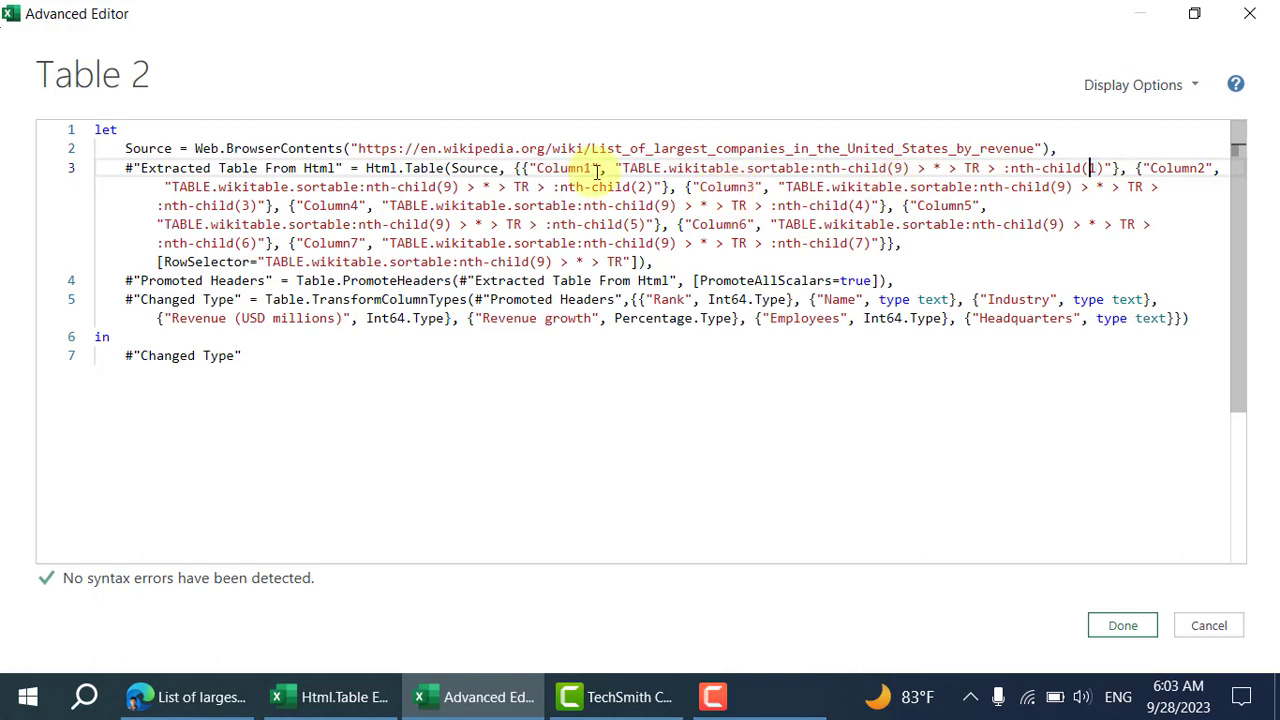
Examine the Column1 to Column7 name and selector pairs and read the description of the Html.Table function.
{"action": "left_click_drag", "start_coordinate": [526, 168], "coordinate": [1116, 168]}
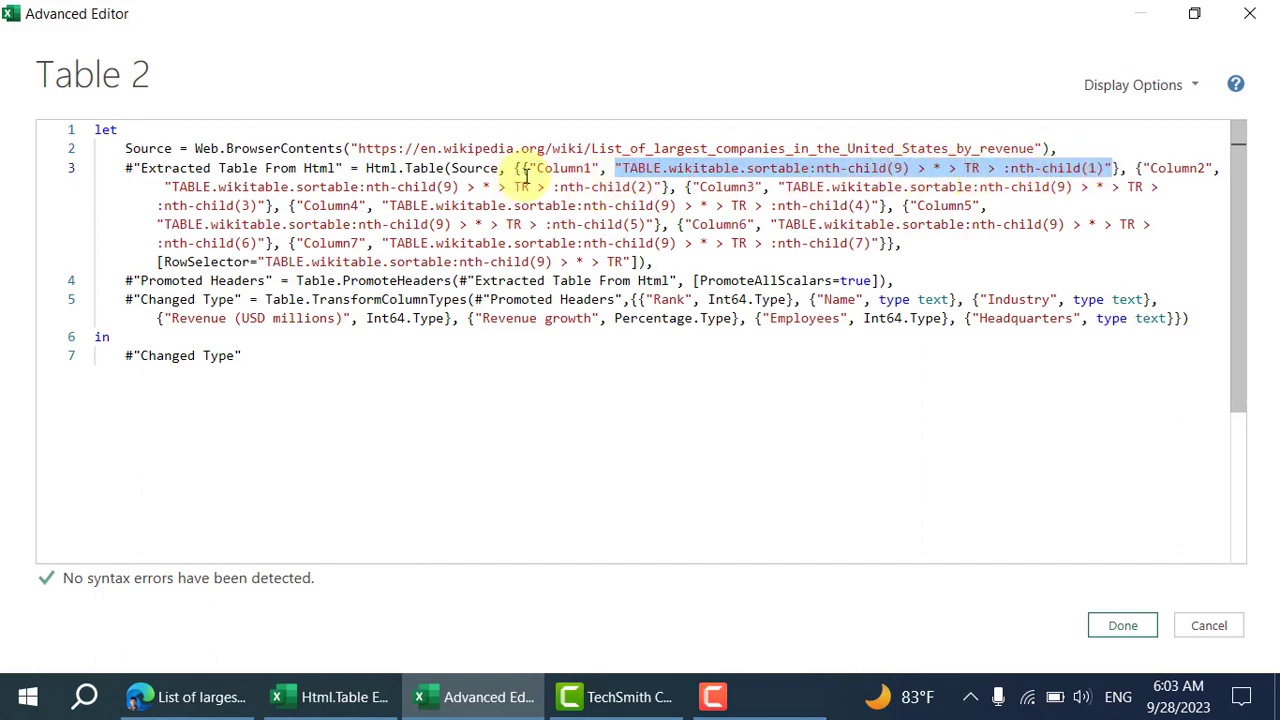
{"action": "left_click_drag", "start_coordinate": [522, 170], "coordinate": [670, 188]}
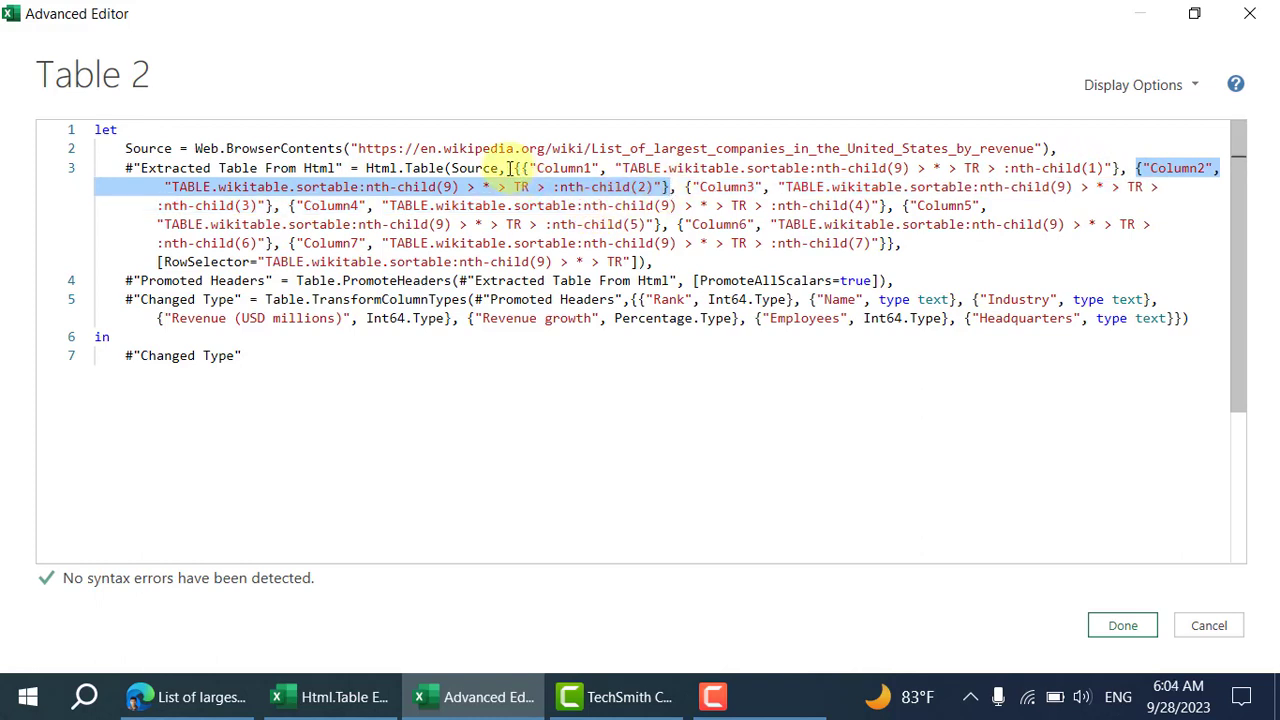
{"action": "left_click_drag", "start_coordinate": [516, 168], "coordinate": [897, 245]}
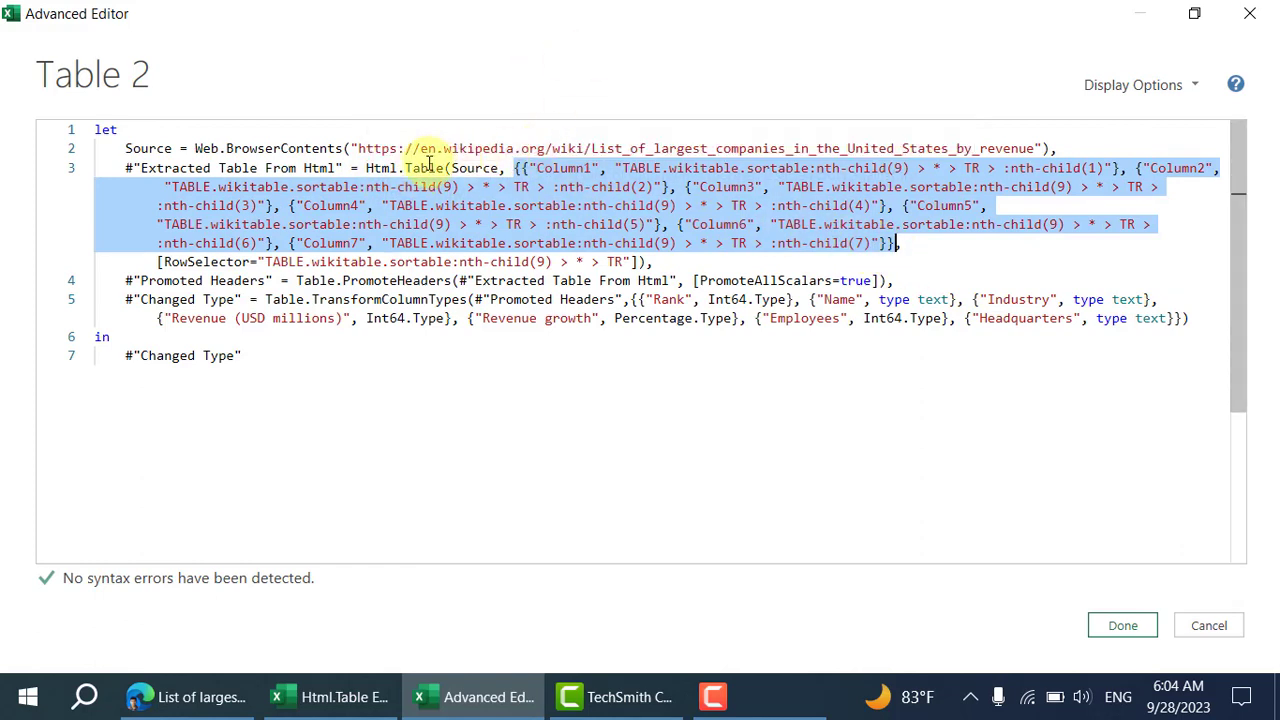
{"action": "mouse_move", "coordinate": [428, 170]}
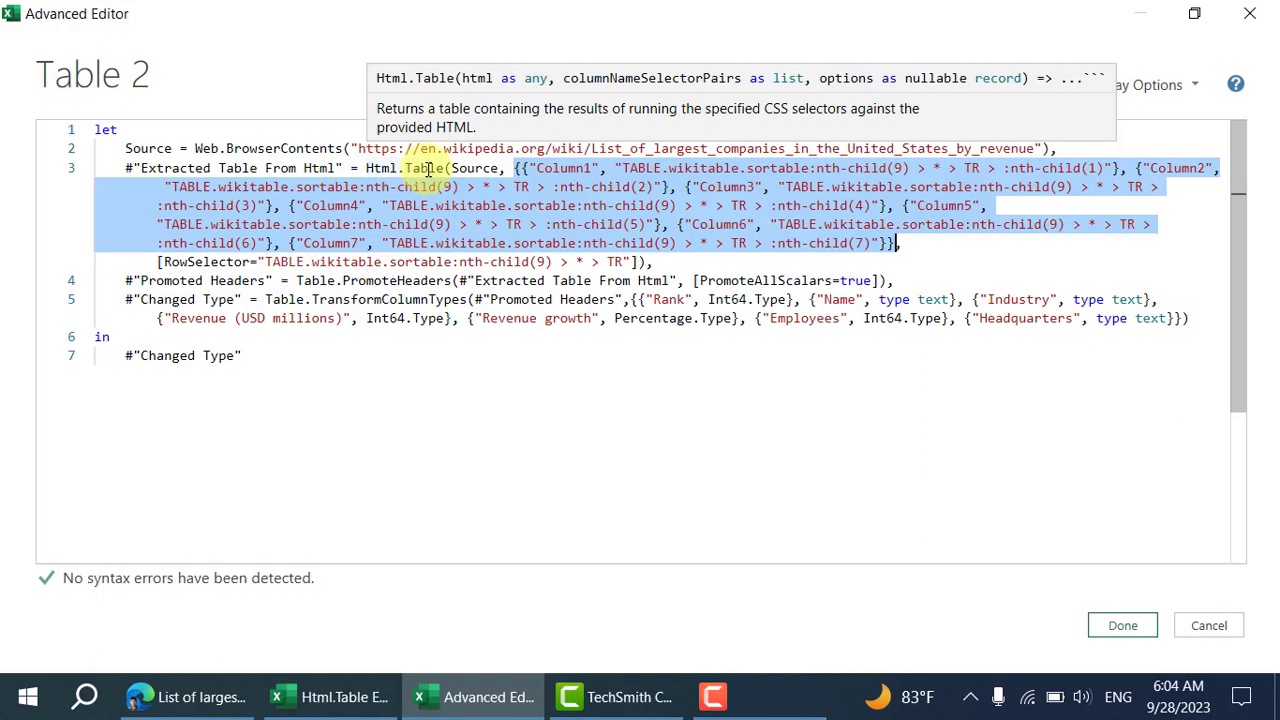
Examine the RowSelector option and its CSS selector value in the Html.Table call.
{"action": "left_click", "coordinate": [201, 261]}
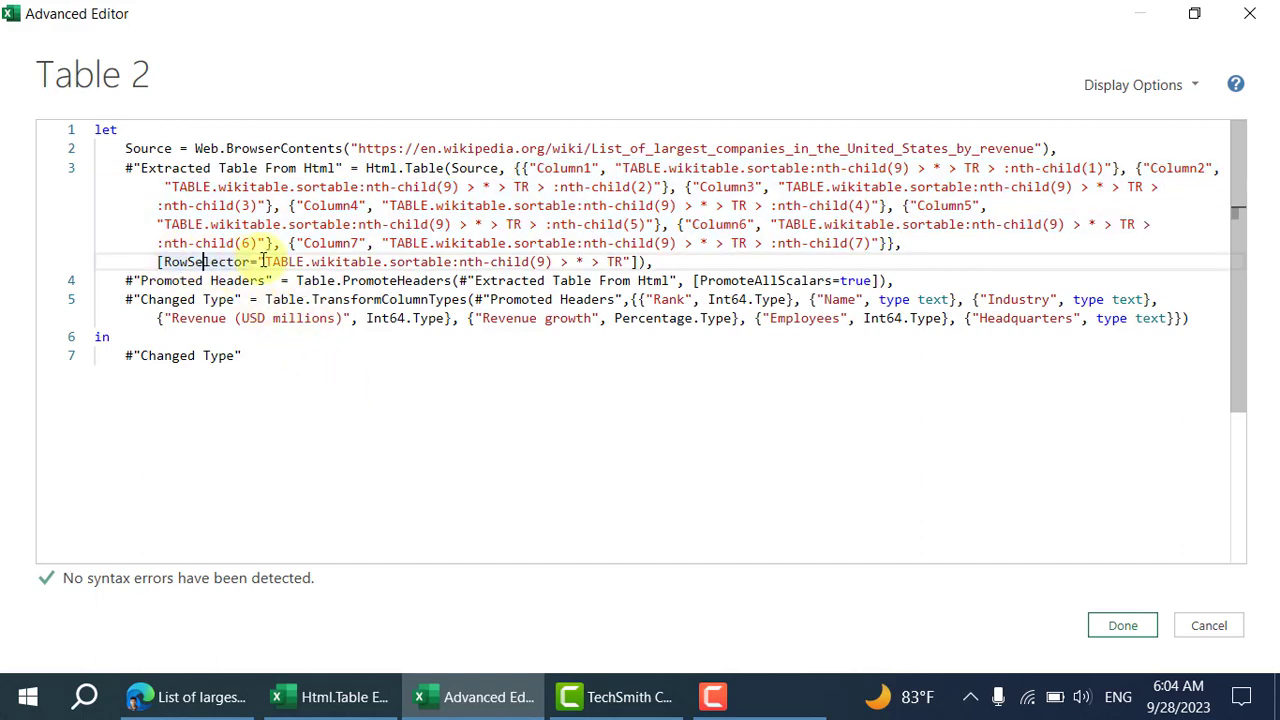
{"action": "left_click_drag", "start_coordinate": [258, 261], "coordinate": [299, 261]}
{"action": "left_click_drag", "start_coordinate": [375, 261], "coordinate": [628, 262]}
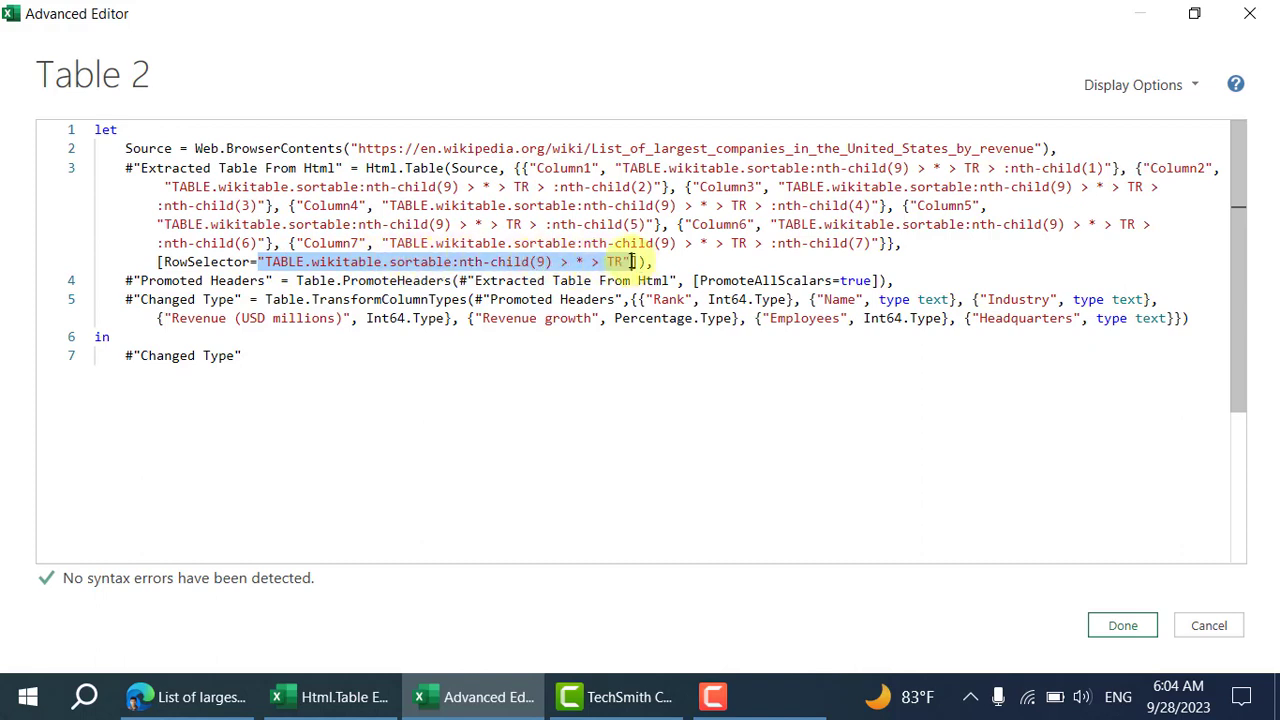
{"action": "left_click", "coordinate": [562, 261]}
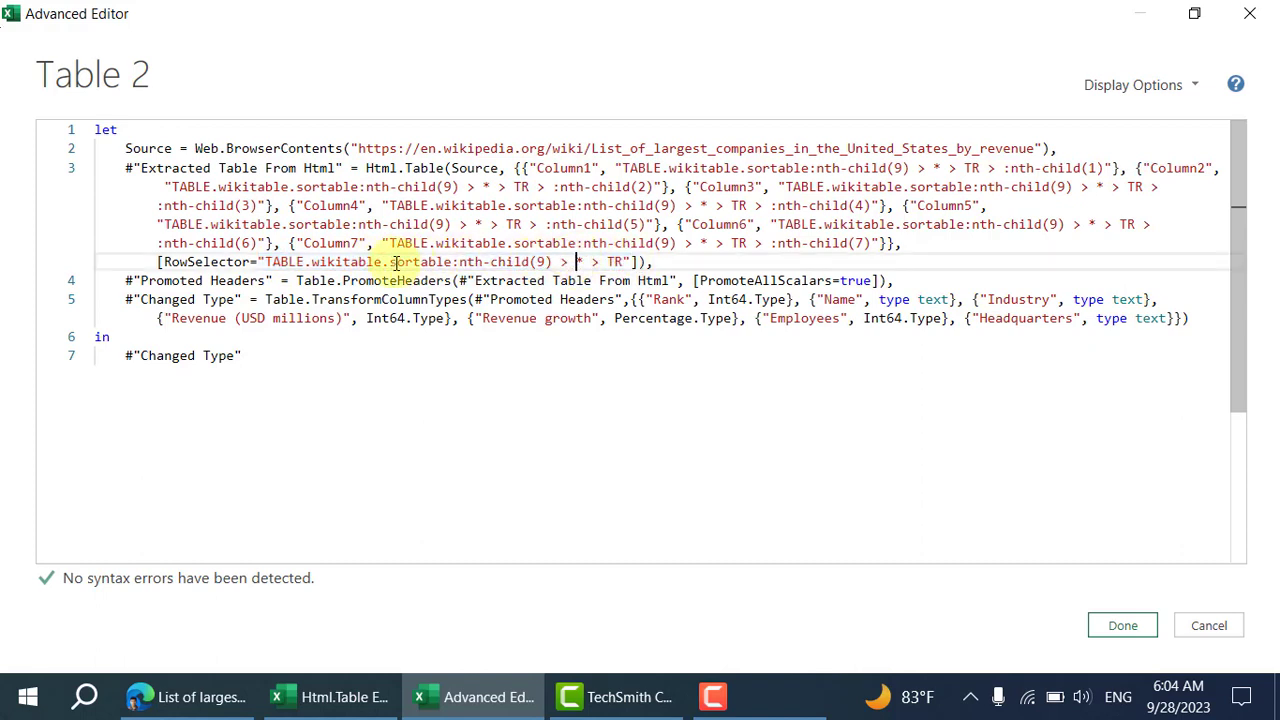
{"action": "left_click", "coordinate": [290, 261]}
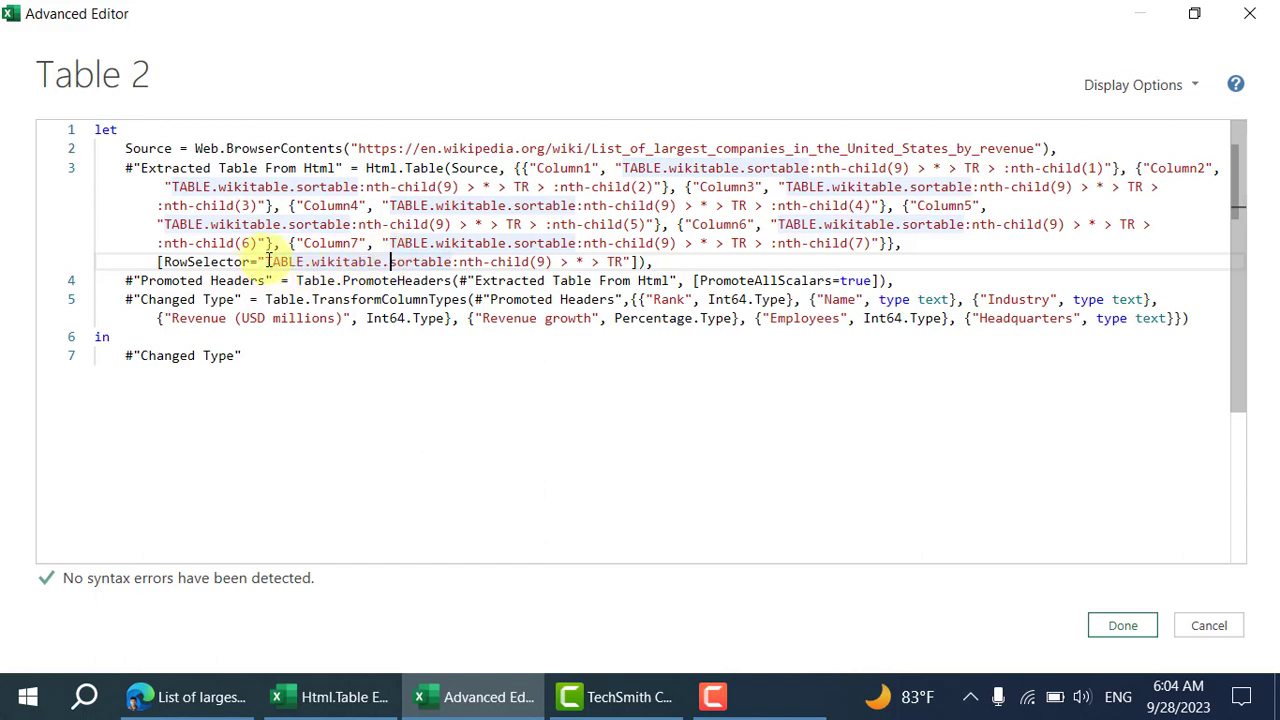
Copy the RowSelector value TABLE.wikitable.sortable:nth-child(9) > * > TR without its quotation marks.
{"action": "left_click_drag", "start_coordinate": [266, 261], "coordinate": [632, 263]}
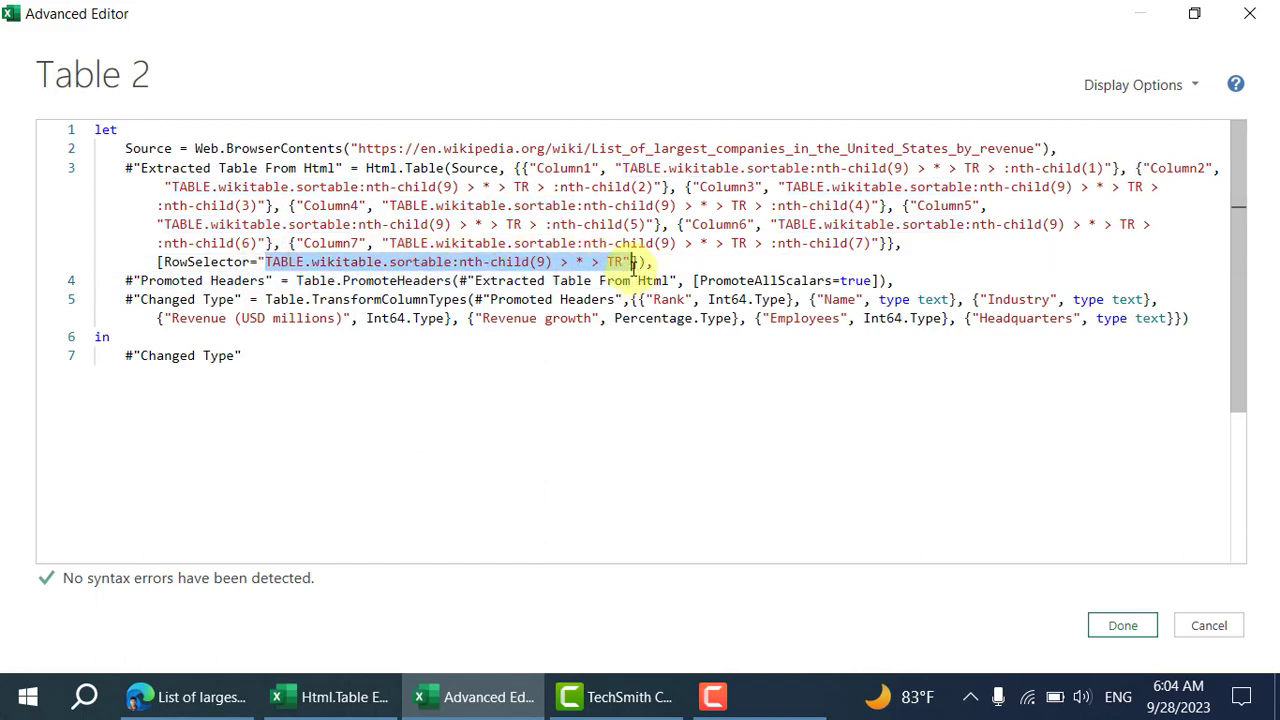
{"action": "right_click", "coordinate": [601, 261]}
{"action": "left_click", "coordinate": [628, 317]}
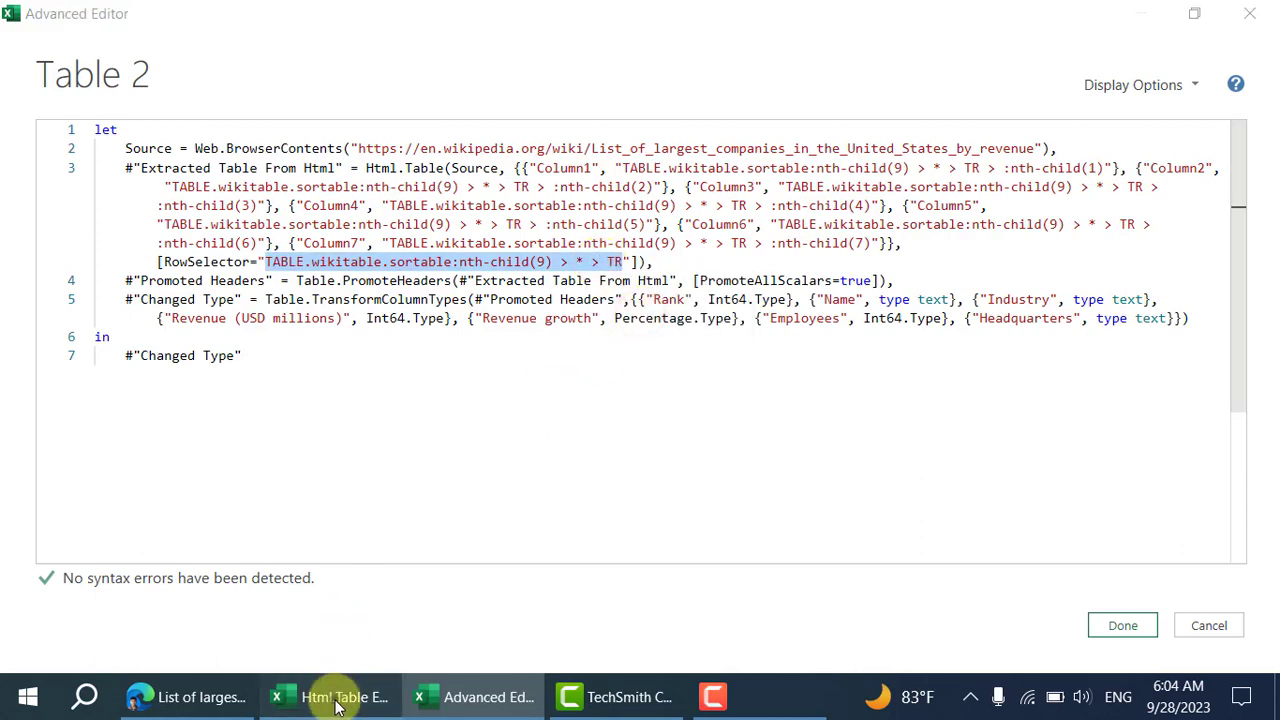
Switch to the Wikipedia article in Edge, open the developer tools, widen them and enlarge the Elements code area.
{"action": "left_click", "coordinate": [190, 697]}
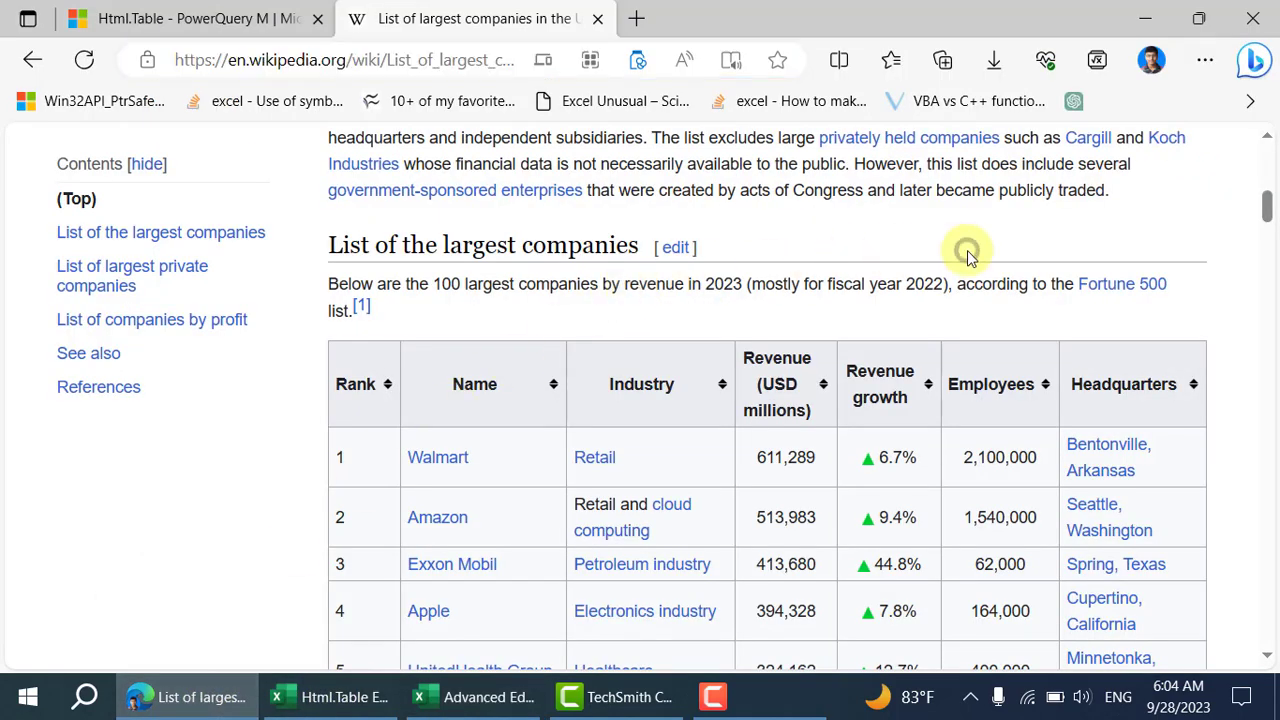
{"action": "right_click", "coordinate": [967, 250]}
{"action": "key", "text": "Escape"}
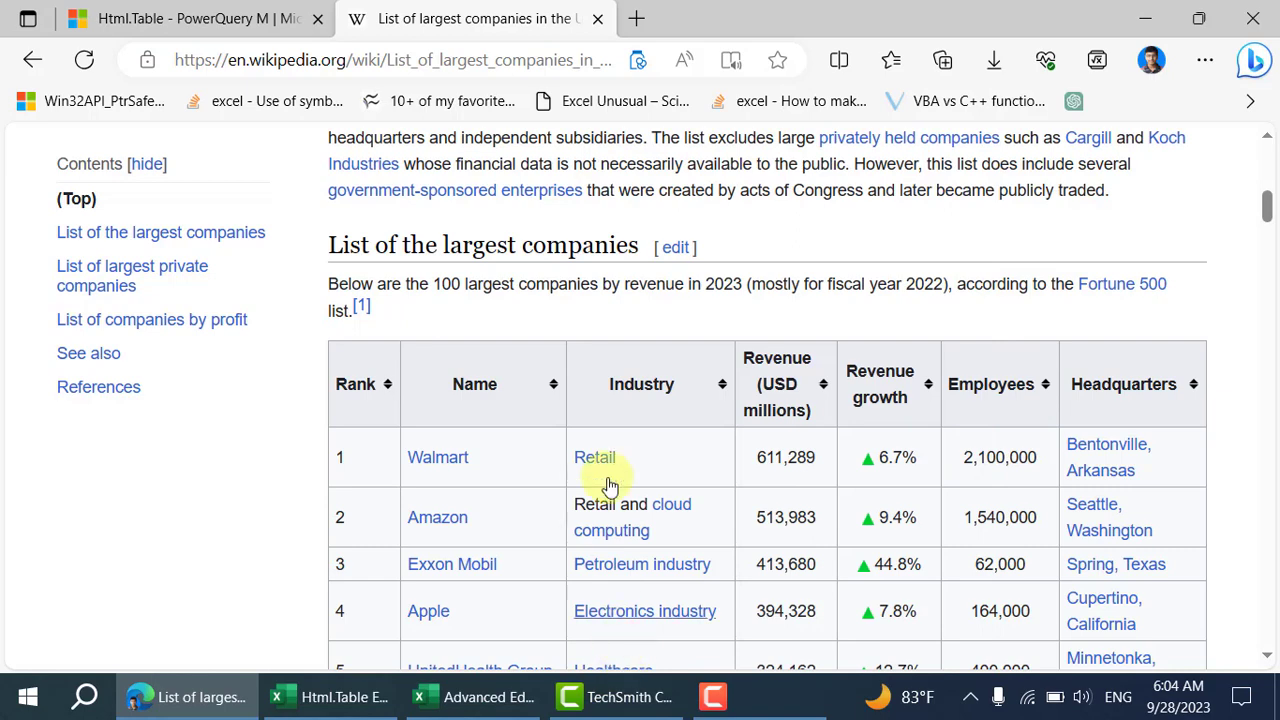
{"action": "key", "text": "F12"}
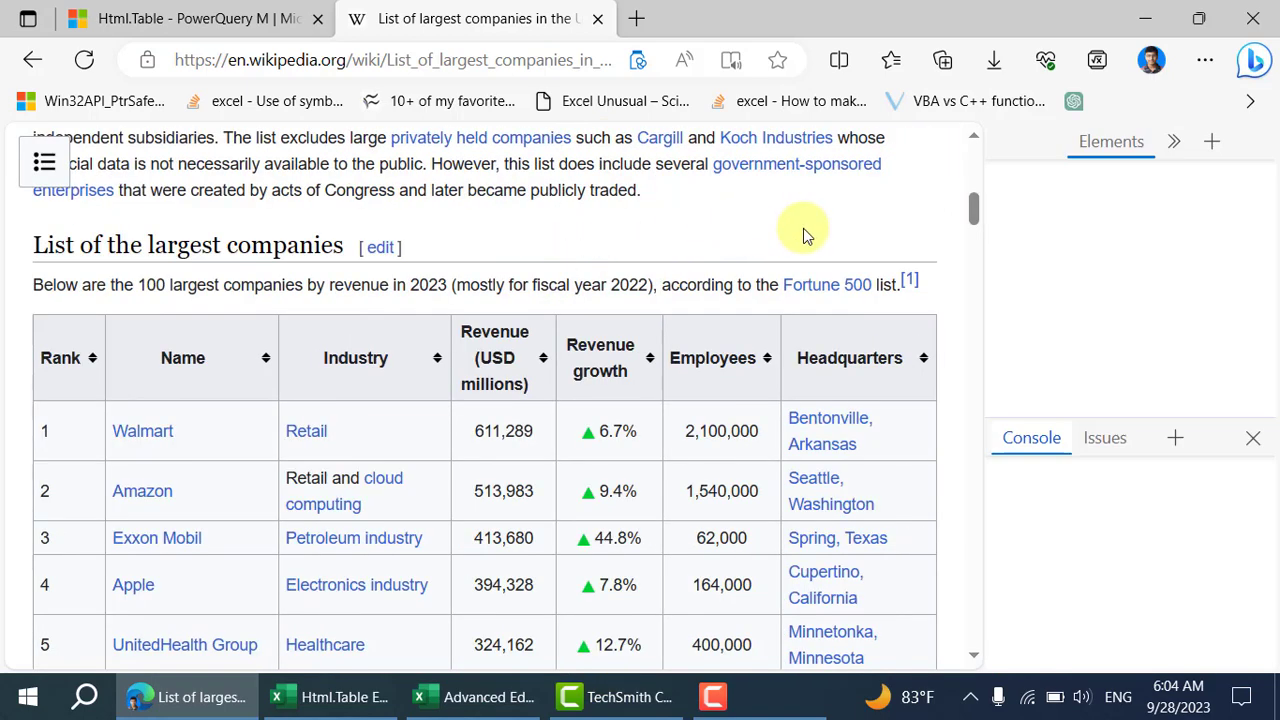
{"action": "left_click_drag", "start_coordinate": [983, 208], "coordinate": [655, 251]}
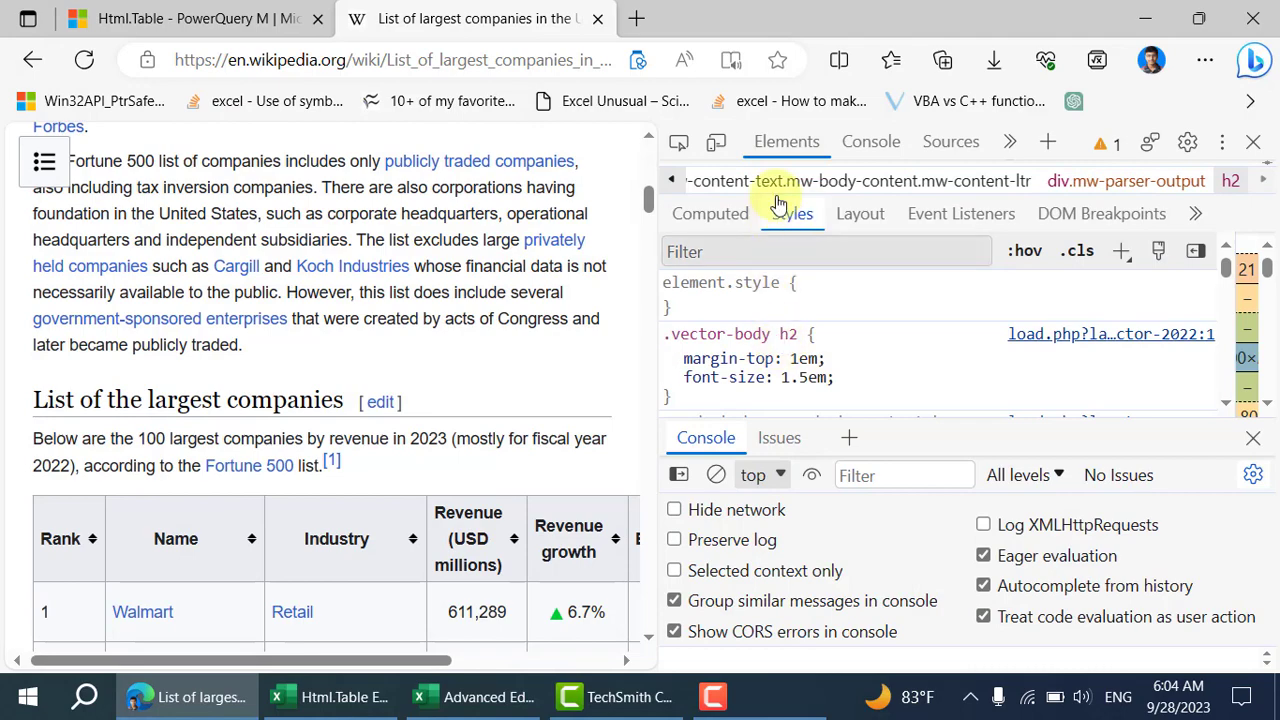
{"action": "left_click_drag", "start_coordinate": [800, 192], "coordinate": [860, 391]}
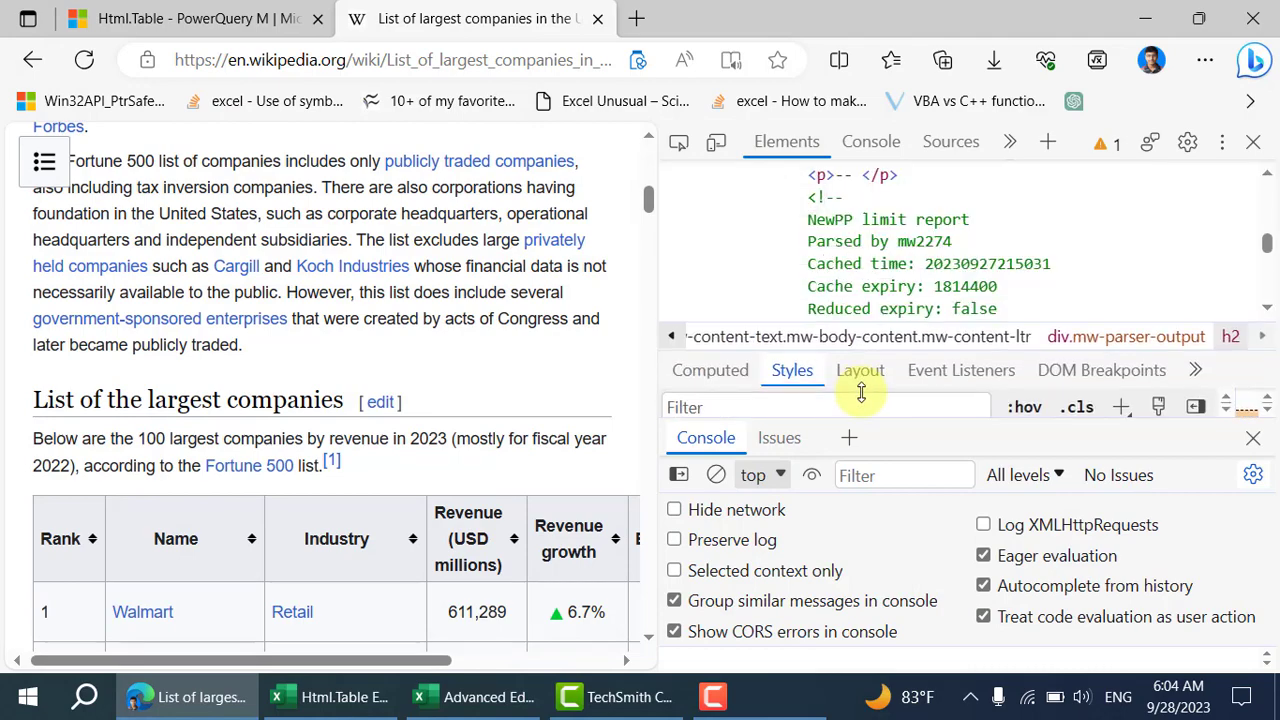
Search the page's HTML elements for the copied selector TABLE.wikitable.sortable:nth-child(9) > * > TR.
{"action": "scroll", "coordinate": [766, 249], "scroll_direction": "up", "scroll_amount": 5}
{"action": "scroll", "coordinate": [775, 212], "scroll_direction": "up", "scroll_amount": 10}
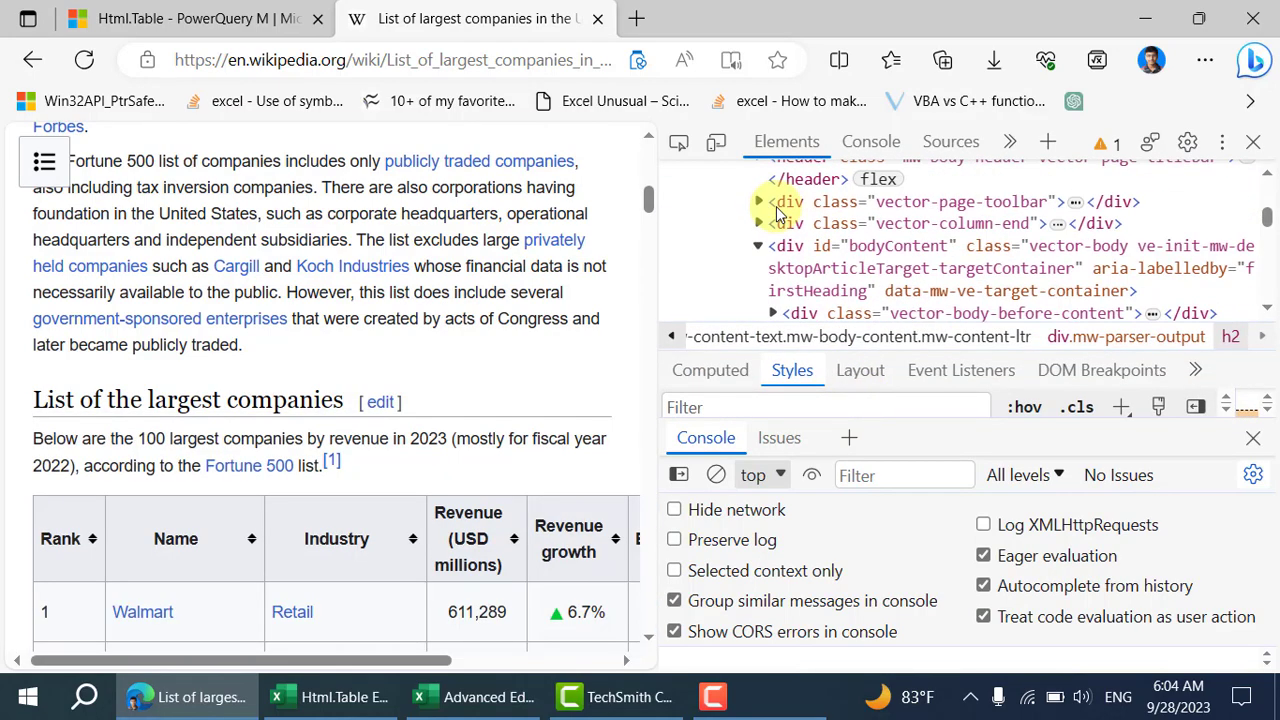
{"action": "left_click", "coordinate": [815, 217]}
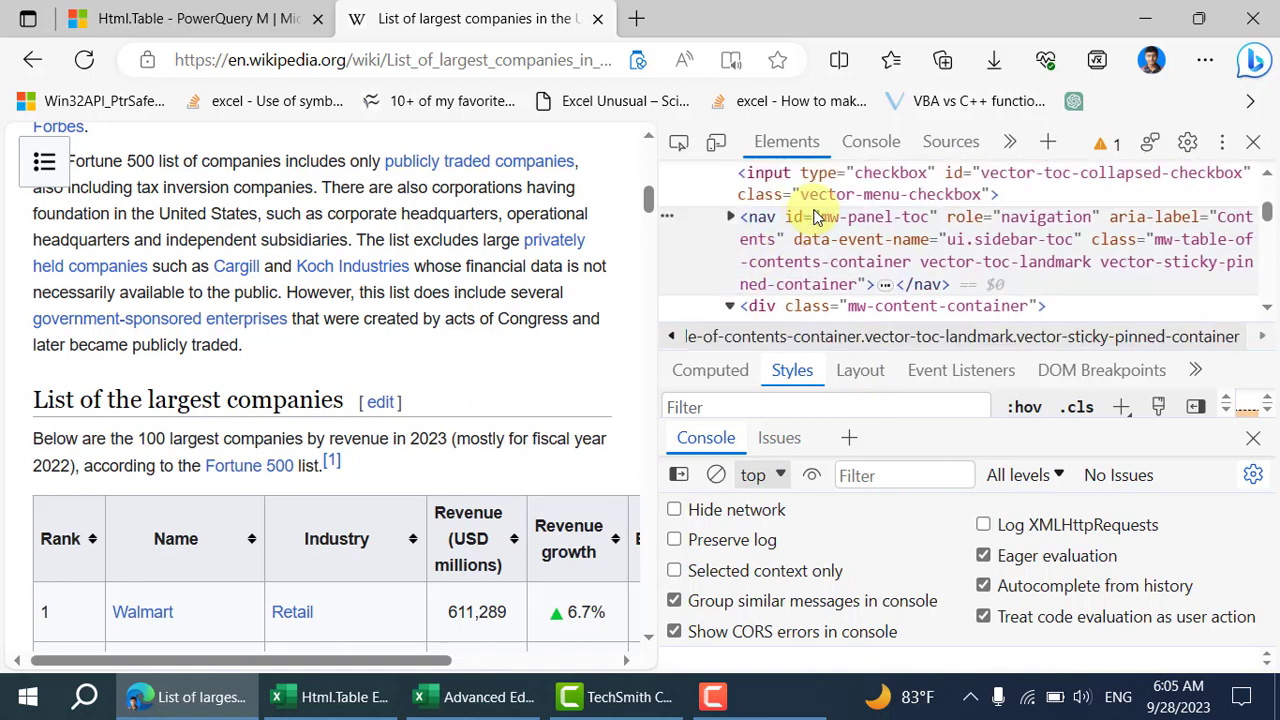
{"action": "key", "text": "ctrl+f"}
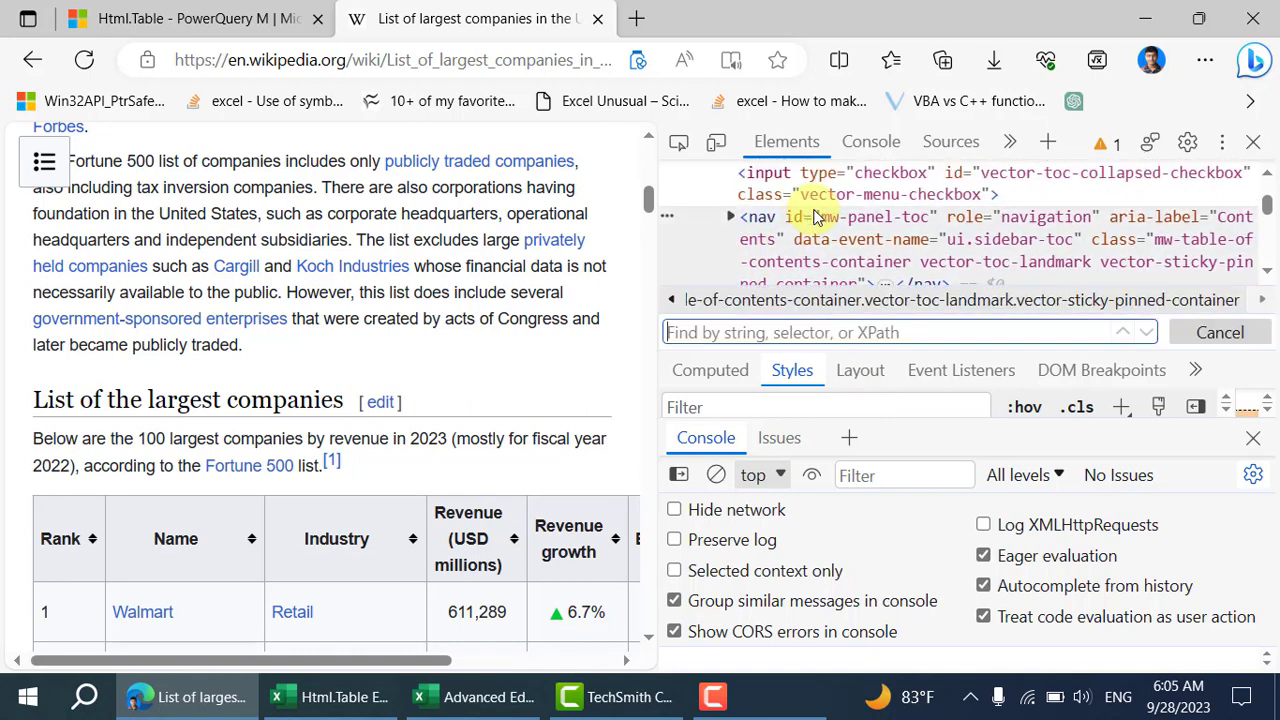
{"action": "key", "text": "ctrl+v"}
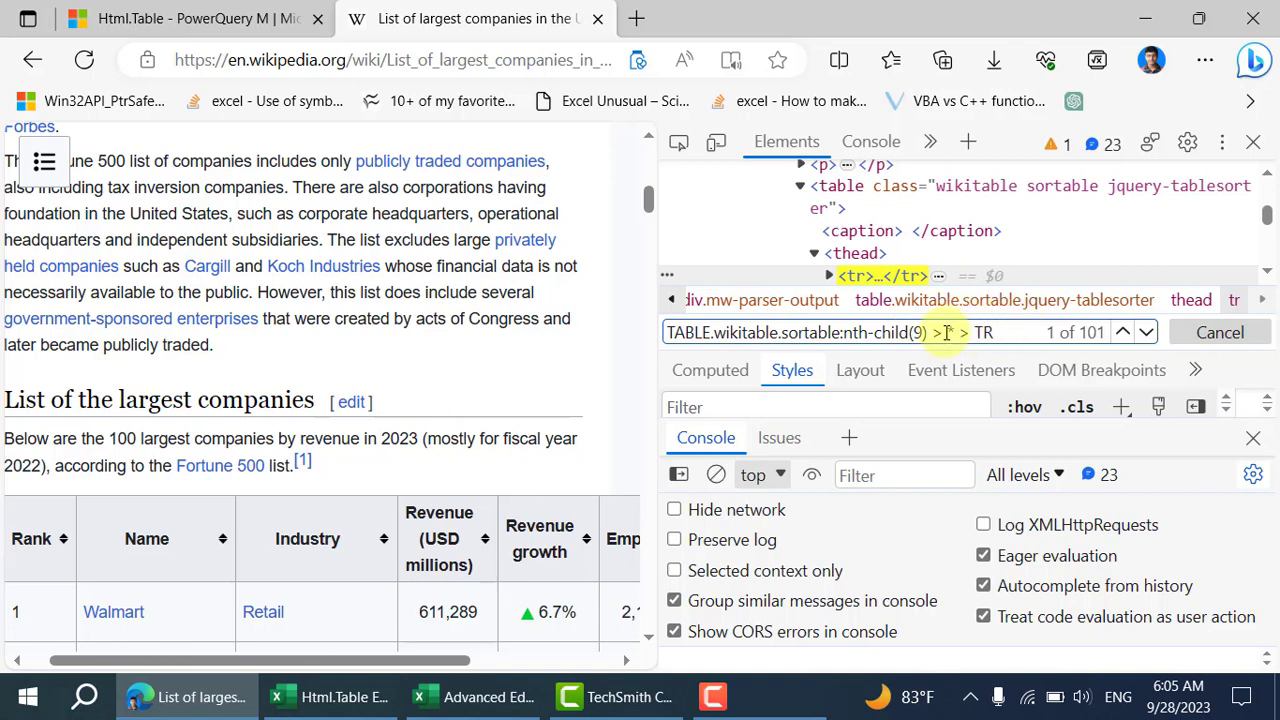
Expand the first matching tr element inside the table's thead and examine its header cells.
{"action": "scroll", "coordinate": [893, 284], "scroll_direction": "down", "scroll_amount": 1}
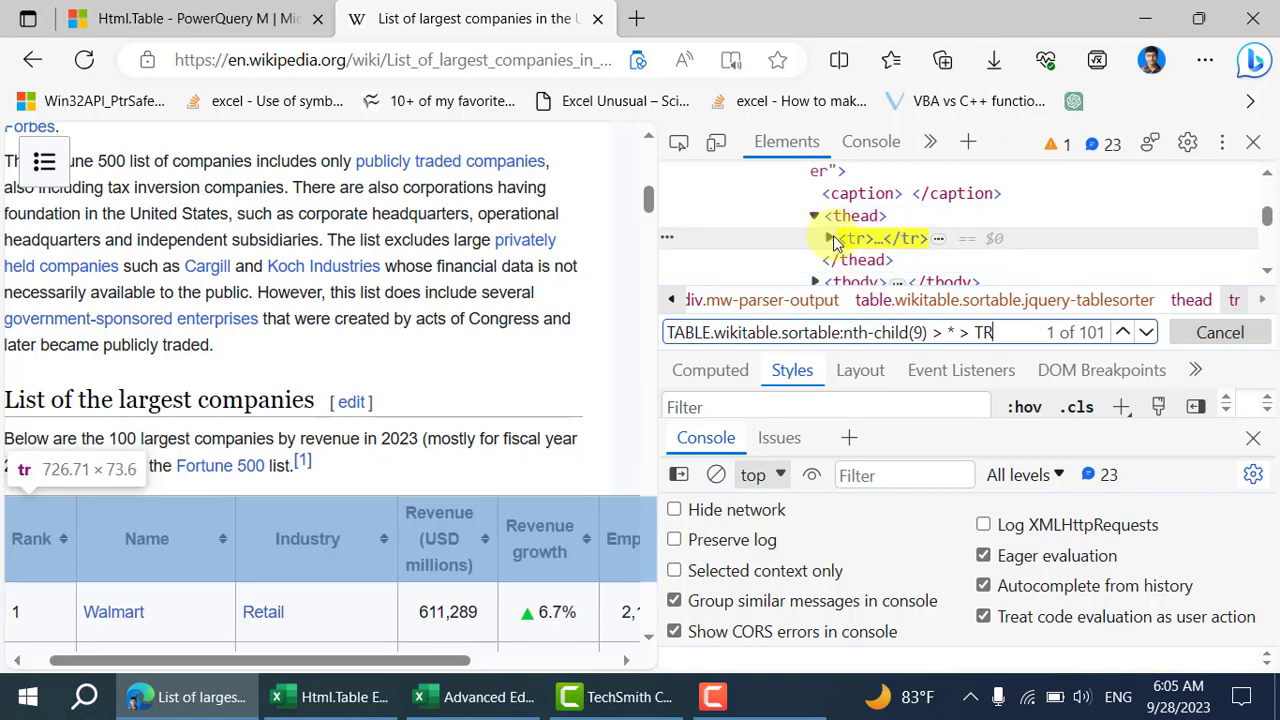
{"action": "left_click", "coordinate": [827, 240]}
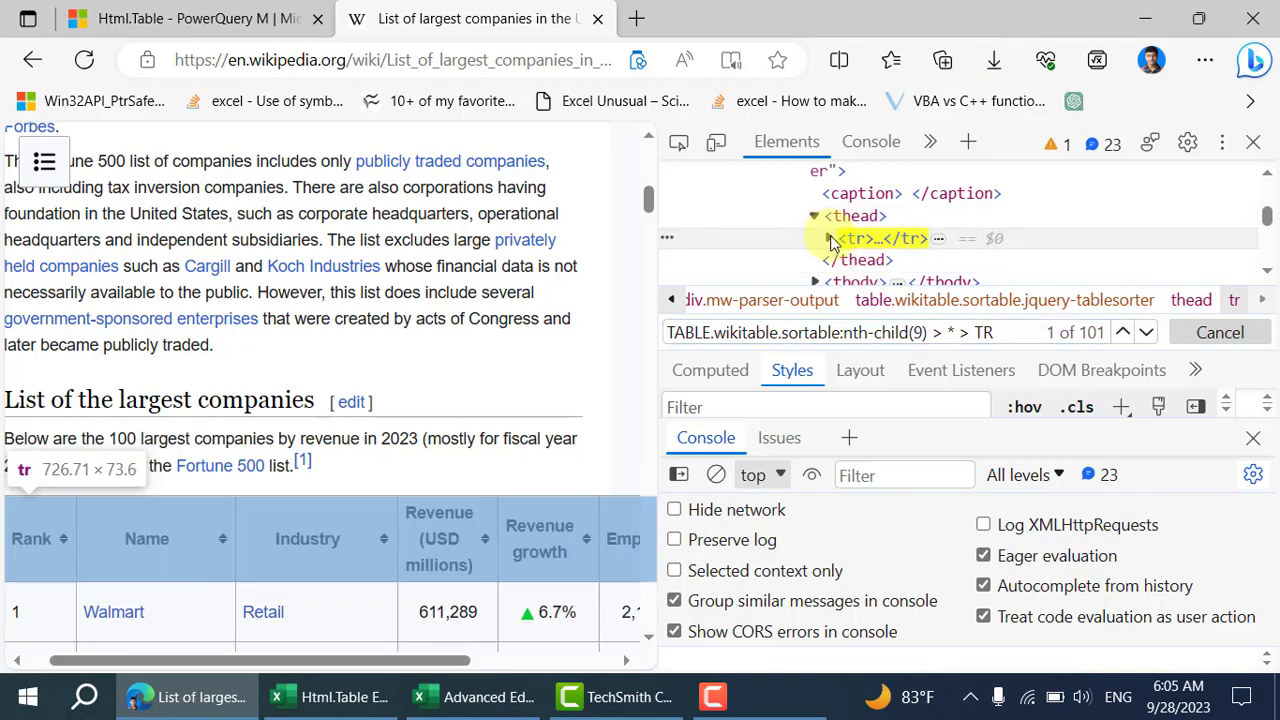
{"action": "left_click", "coordinate": [829, 240]}
{"action": "scroll", "coordinate": [835, 240], "scroll_direction": "down", "scroll_amount": 1}
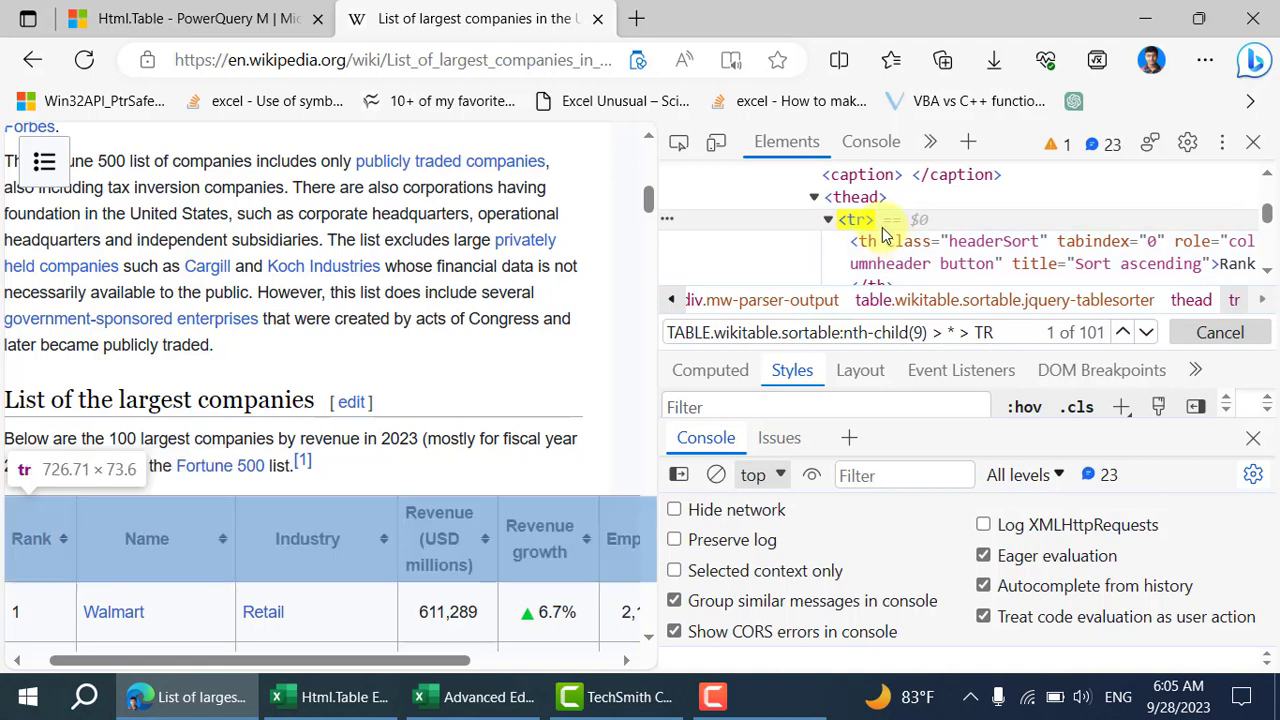
Collapse the header row's tr element and highlight the TABLE part of the selector in the elements search.
{"action": "left_click", "coordinate": [828, 220]}
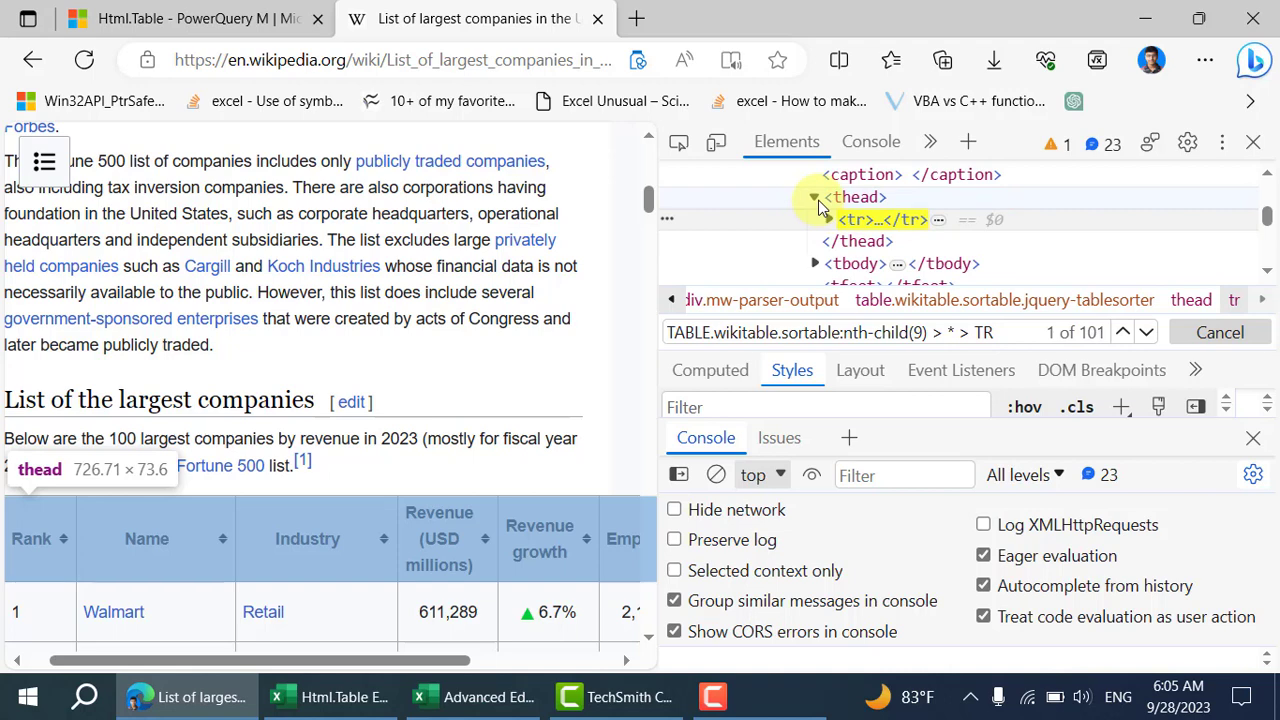
{"action": "scroll", "coordinate": [457, 493], "scroll_direction": "down", "scroll_amount": 2}
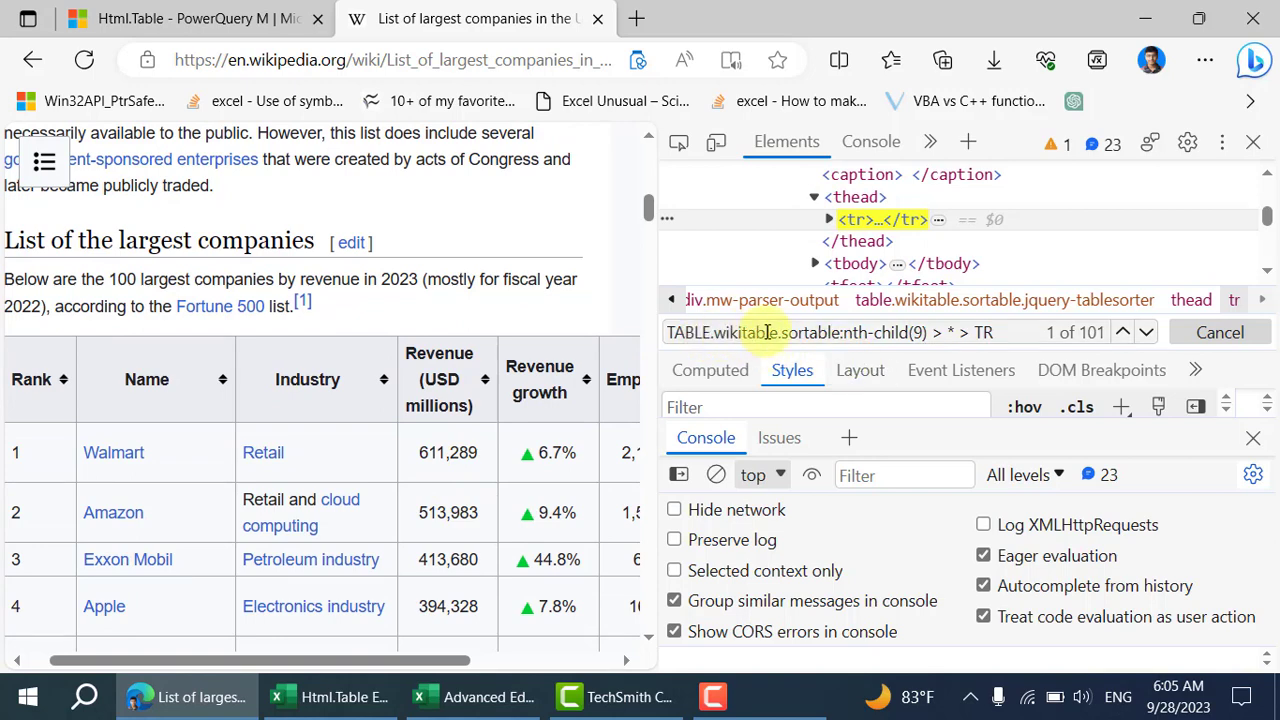
{"action": "left_click", "coordinate": [705, 333]}
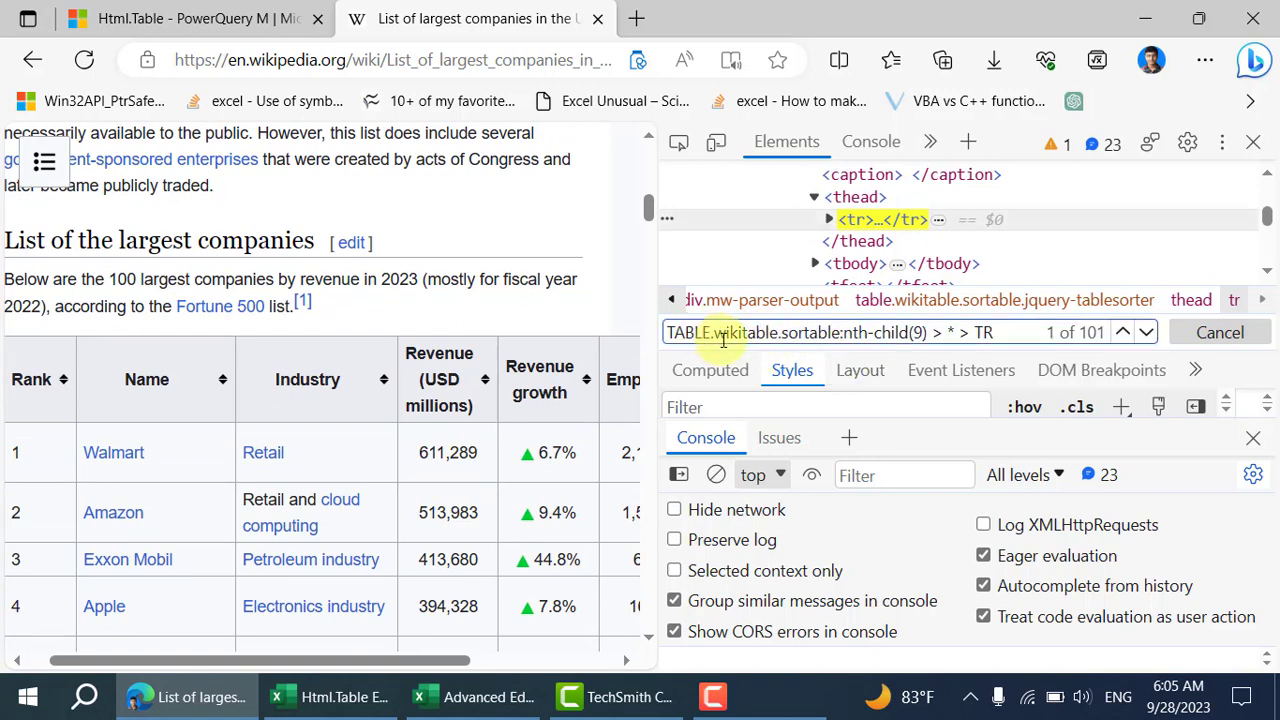
{"action": "double_click", "coordinate": [697, 333]}
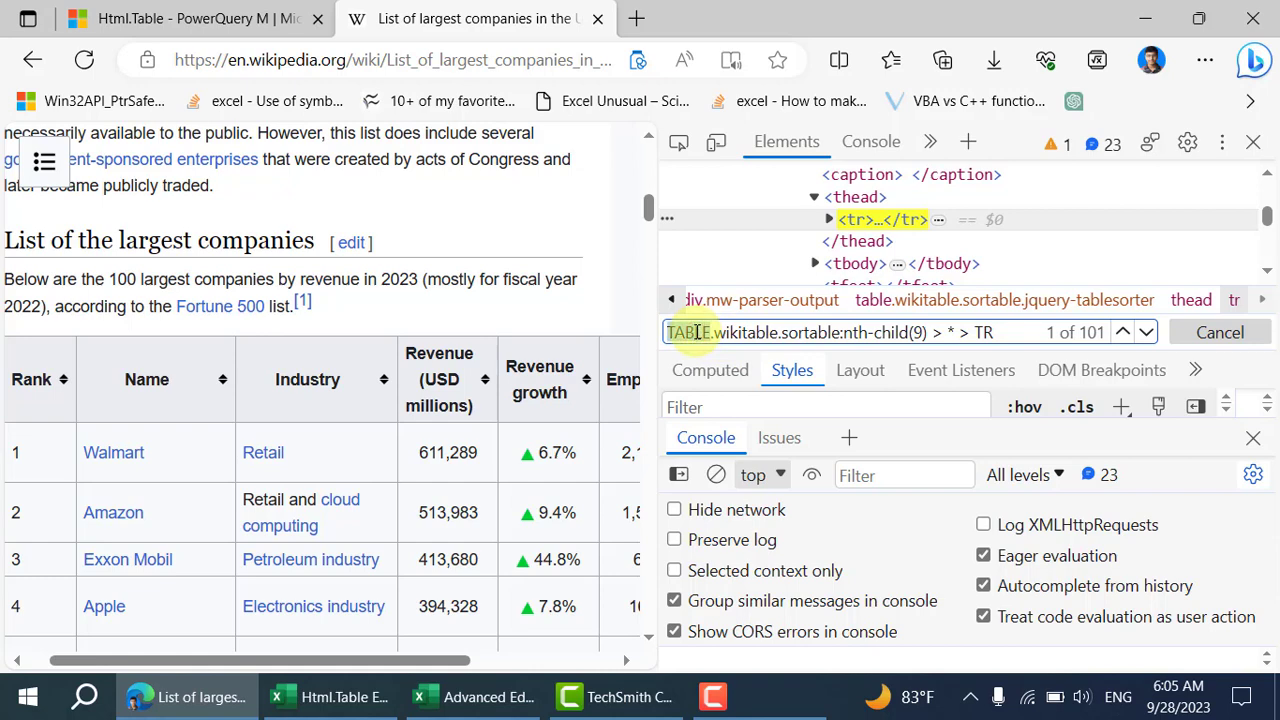
Search the web for "w3schools css selectors" in a new tab and open the W3Schools CSS Selectors page at its list of selector categories.
{"action": "left_click", "coordinate": [635, 20]}
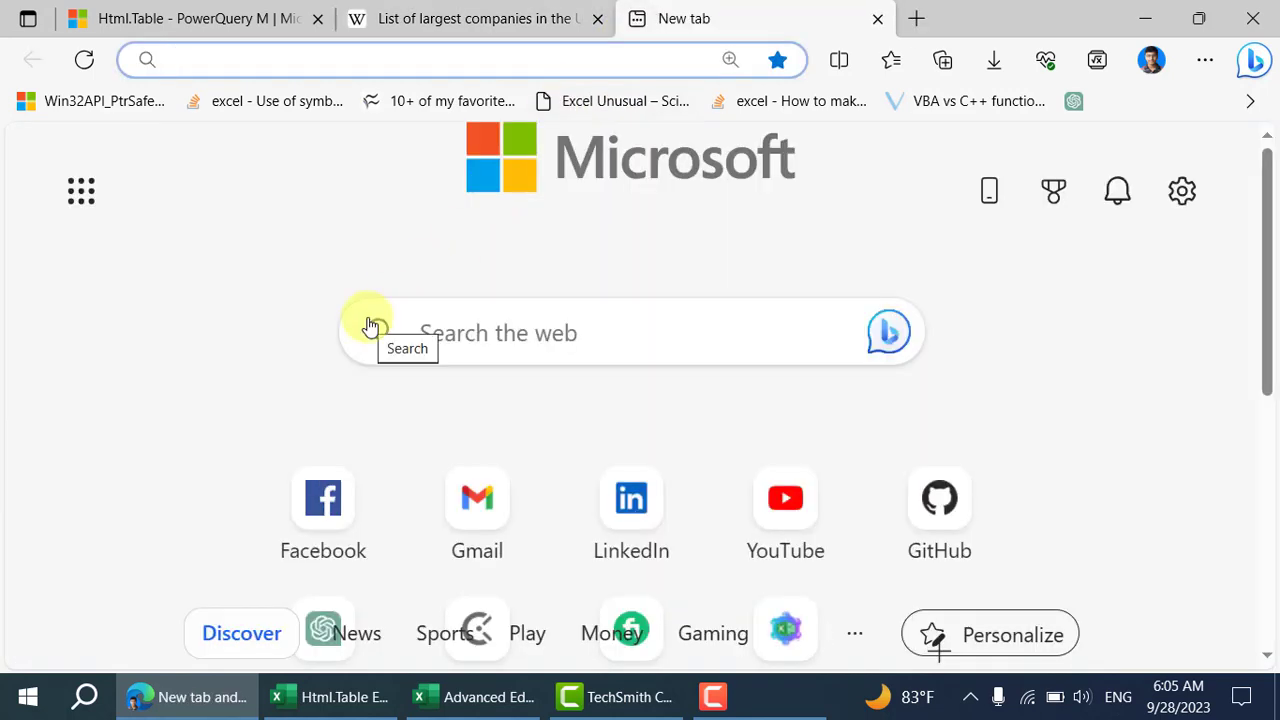
{"action": "type", "text": "w3"}
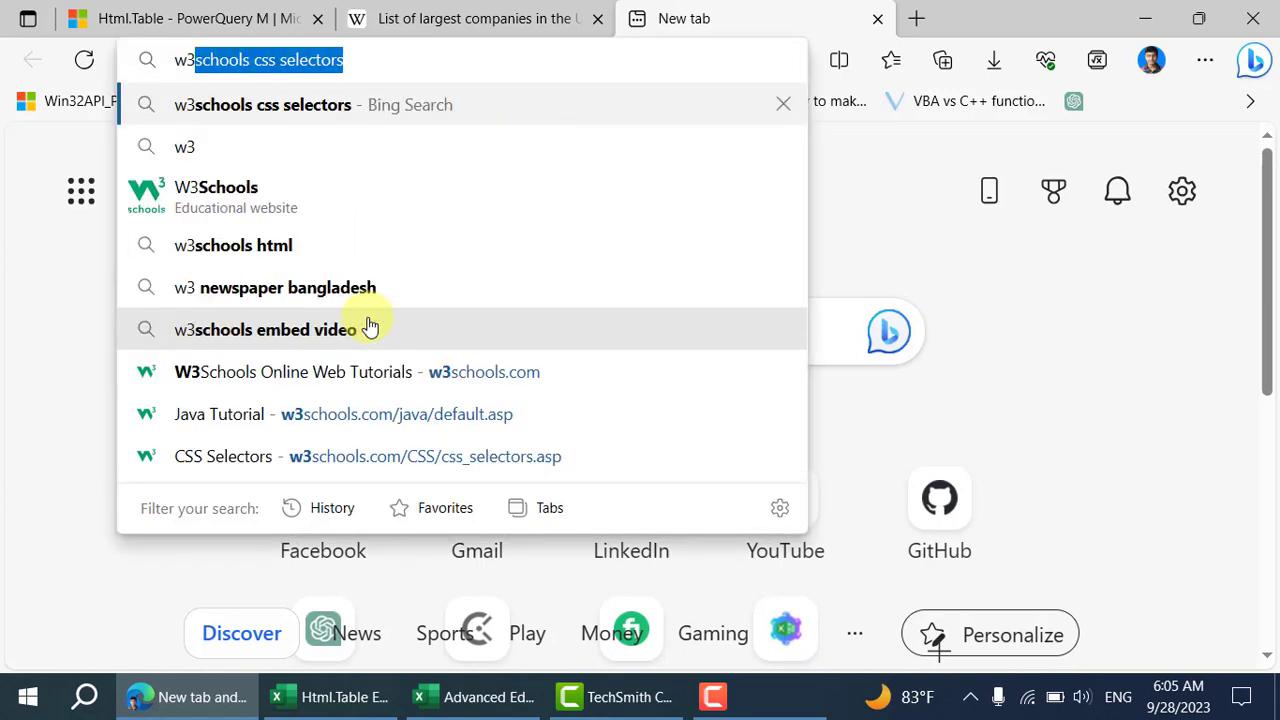
{"action": "key", "text": "Return"}
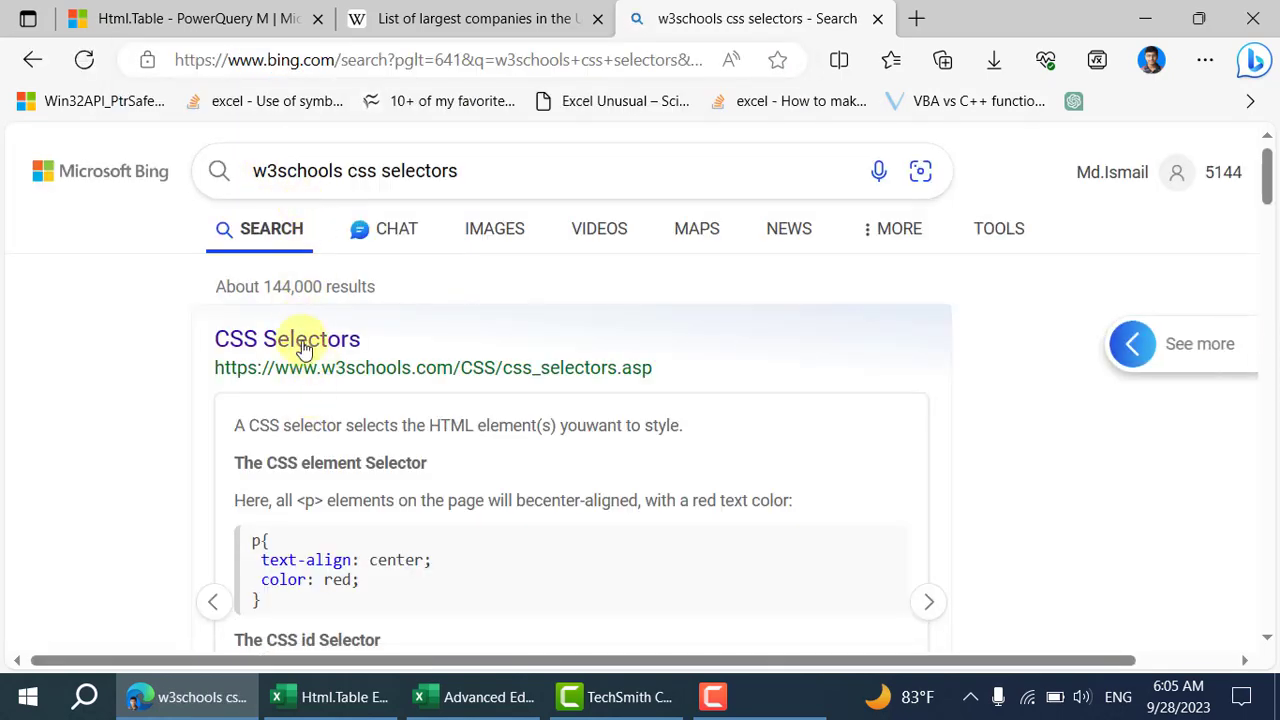
{"action": "scroll", "coordinate": [300, 336], "scroll_direction": "down", "scroll_amount": 4}
{"action": "scroll", "coordinate": [300, 334], "scroll_direction": "up", "scroll_amount": 4}
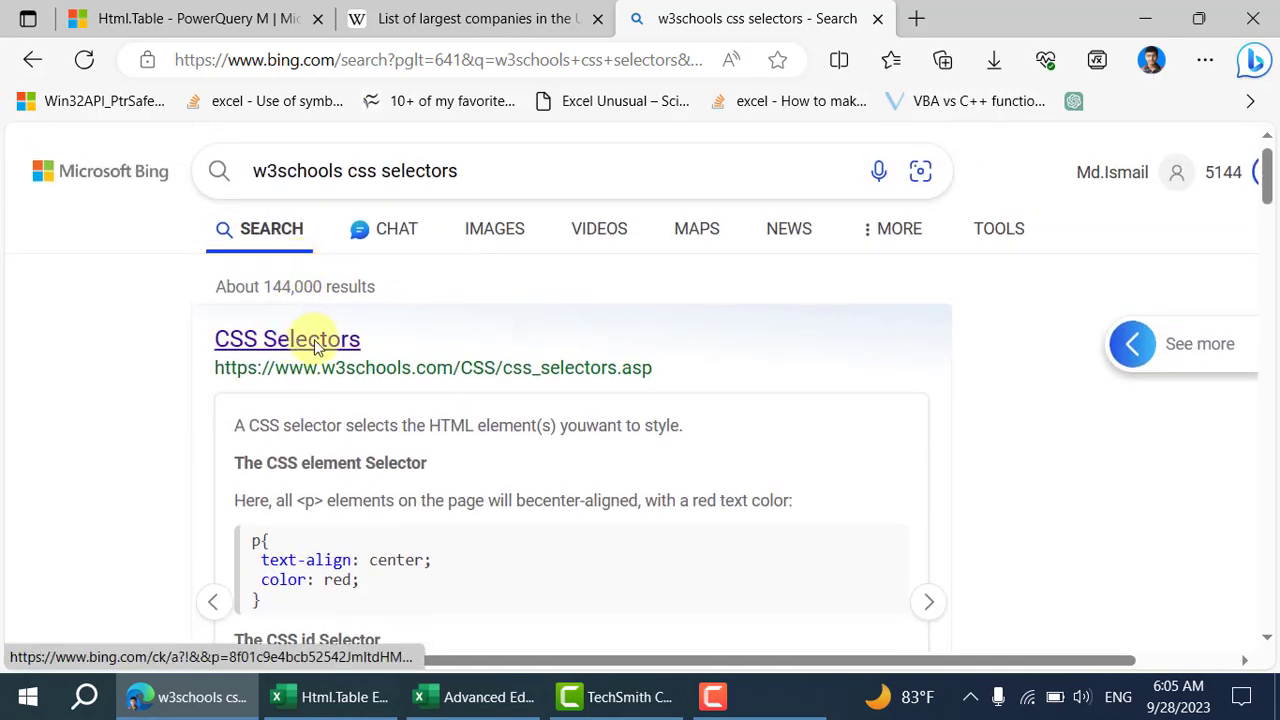
{"action": "left_click", "coordinate": [318, 342]}
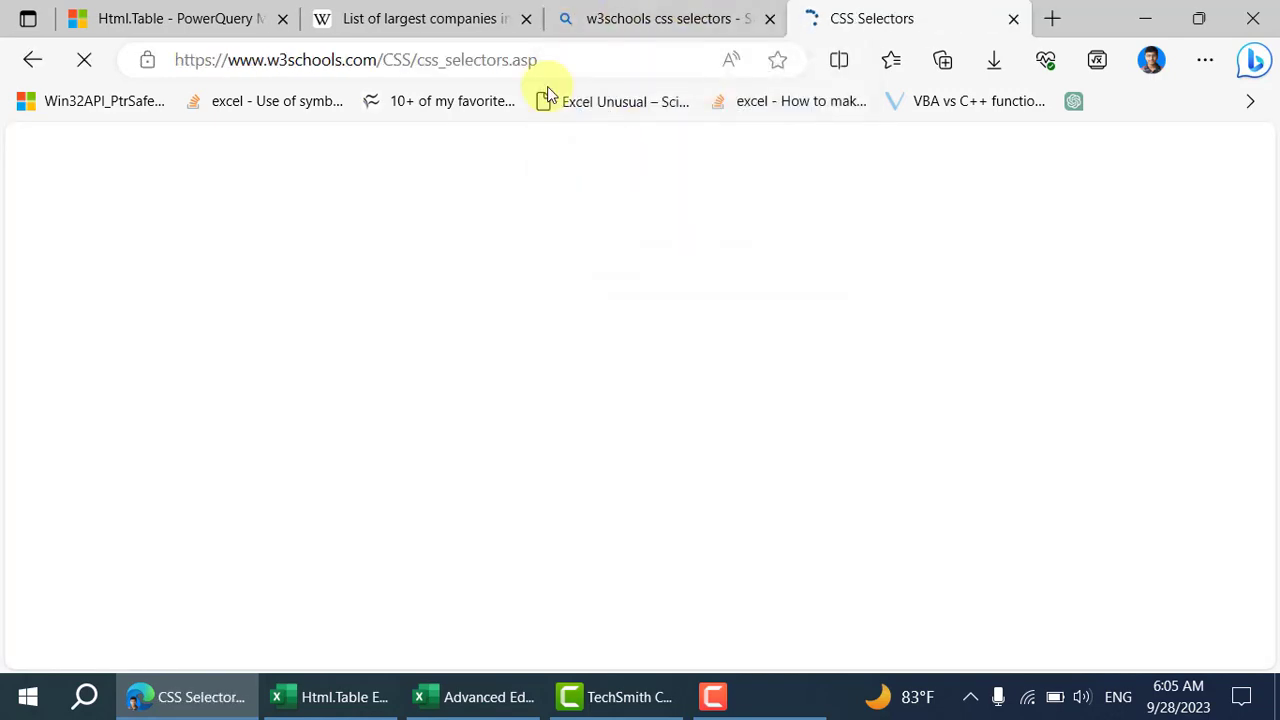
{"action": "scroll", "coordinate": [380, 450], "scroll_direction": "down", "scroll_amount": 3}
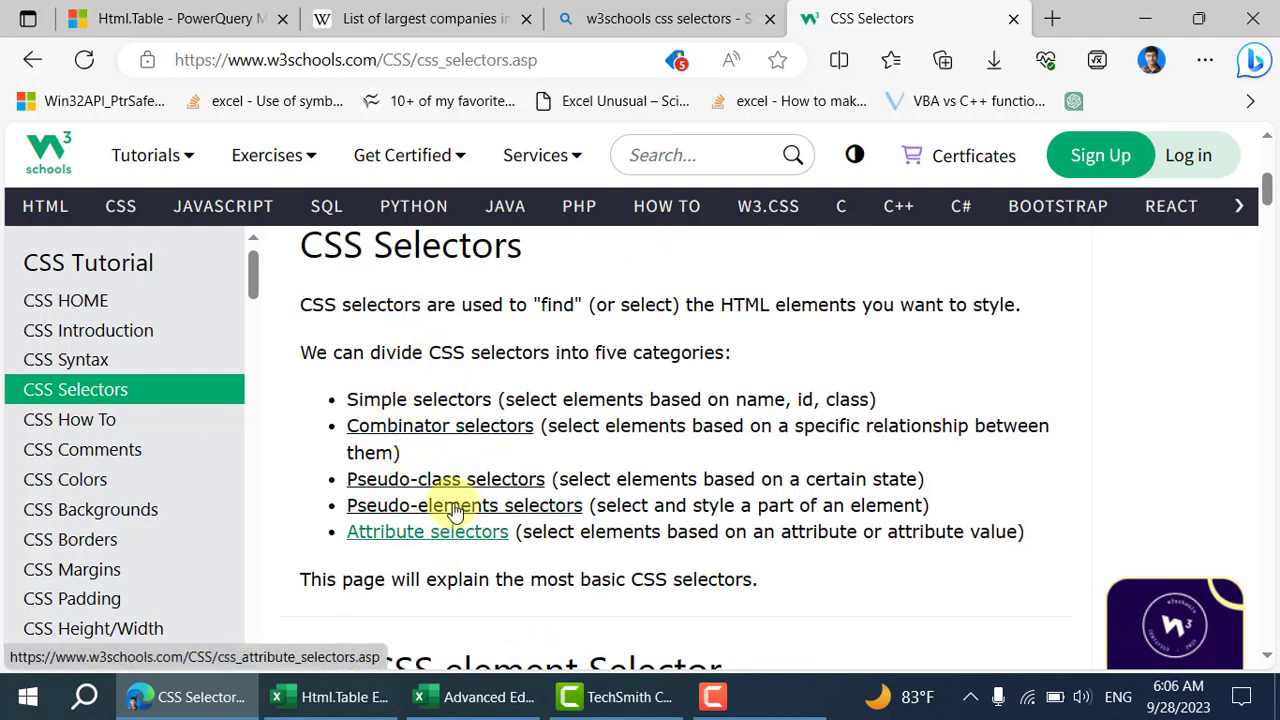
Return to the Wikipedia article and highlight the TABLE and wikitable parts of the selector in the elements search.
{"action": "left_click", "coordinate": [430, 12]}
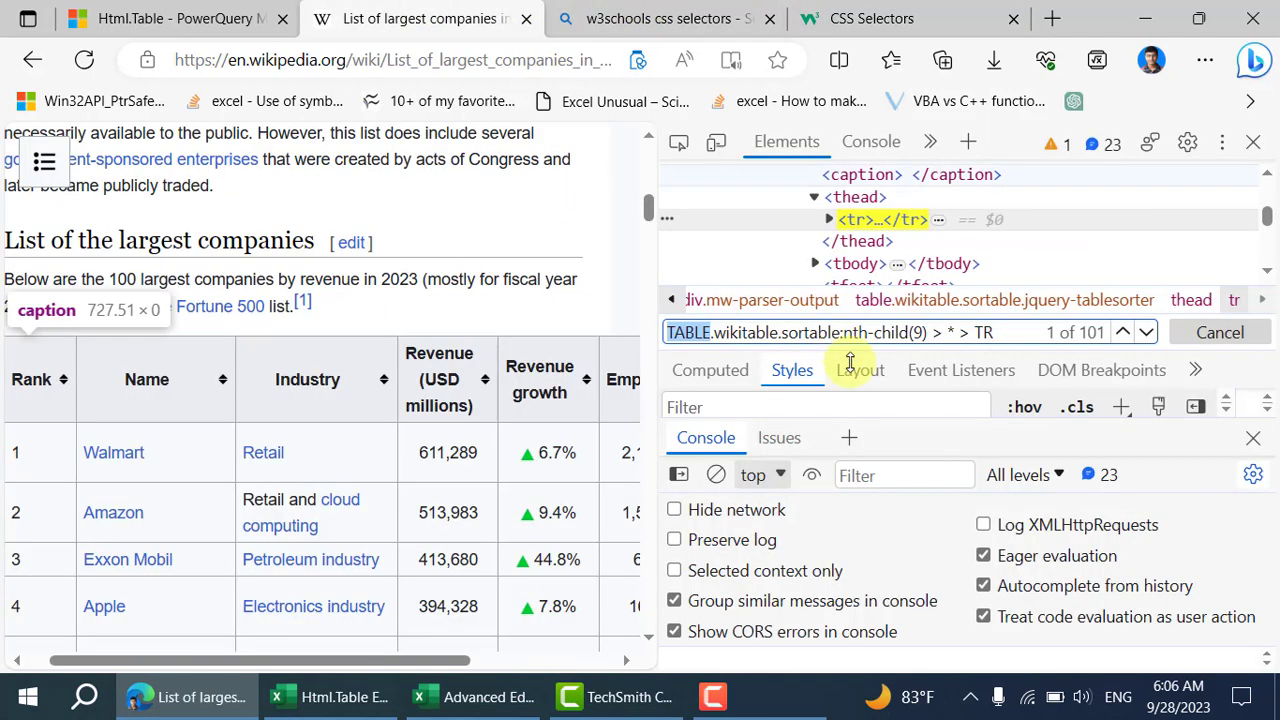
{"action": "left_click", "coordinate": [695, 335]}
{"action": "double_click", "coordinate": [695, 335]}
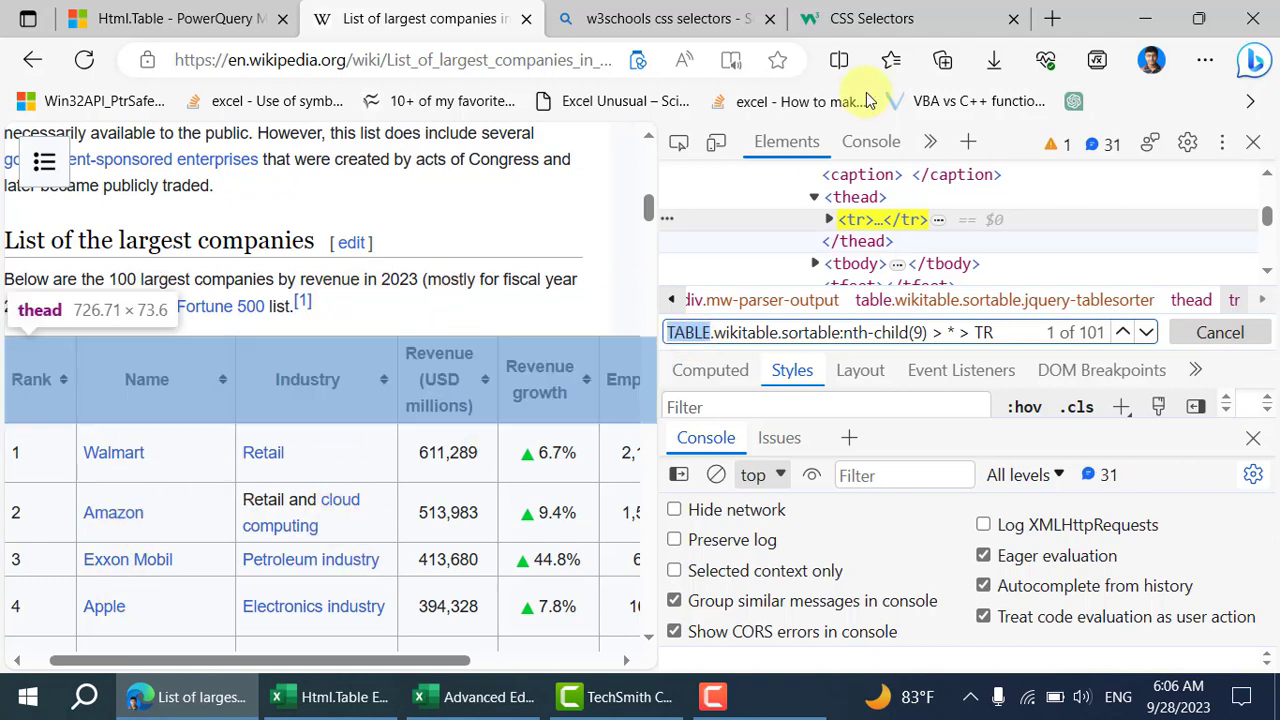
{"action": "left_click", "coordinate": [413, 332]}
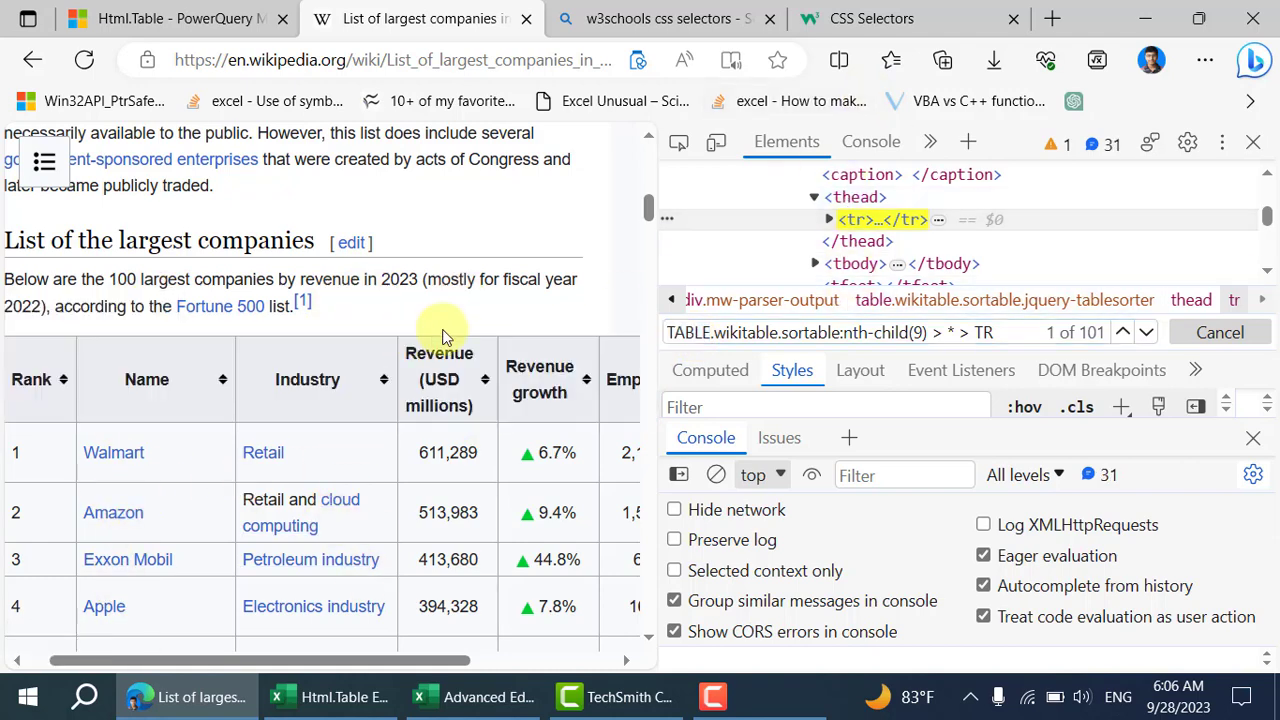
{"action": "left_click", "coordinate": [759, 333]}
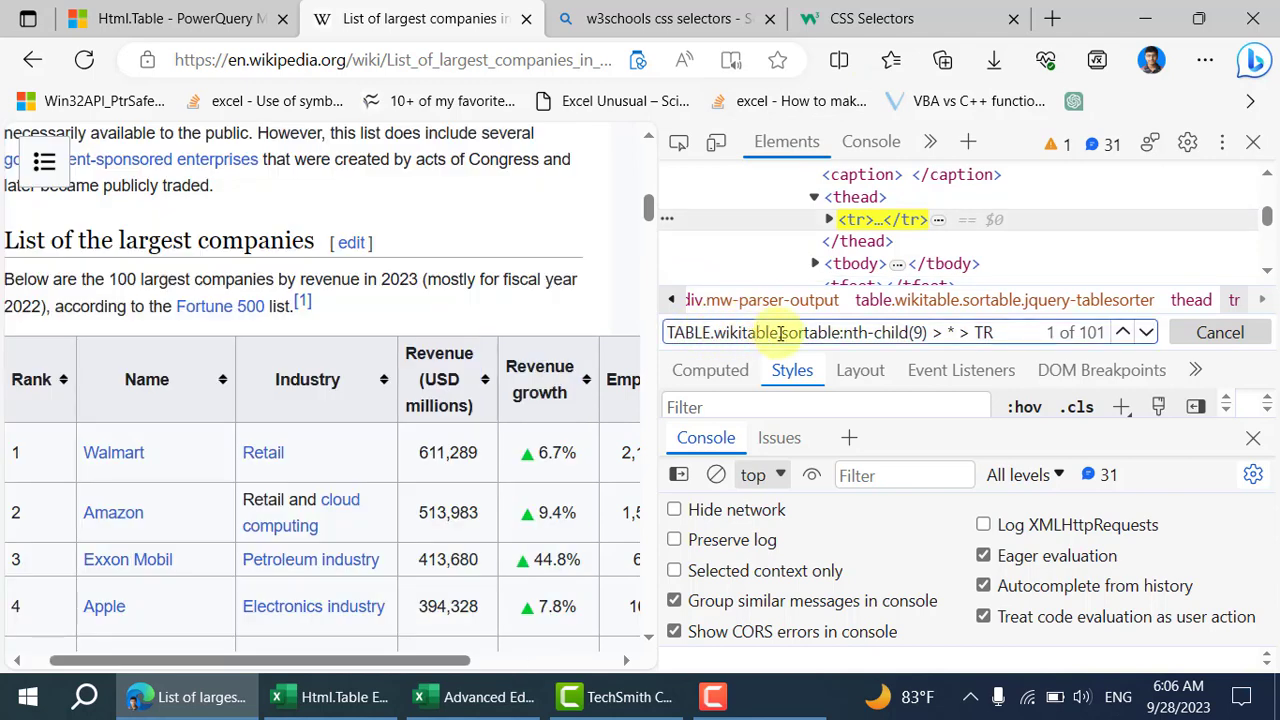
{"action": "double_click", "coordinate": [759, 333]}
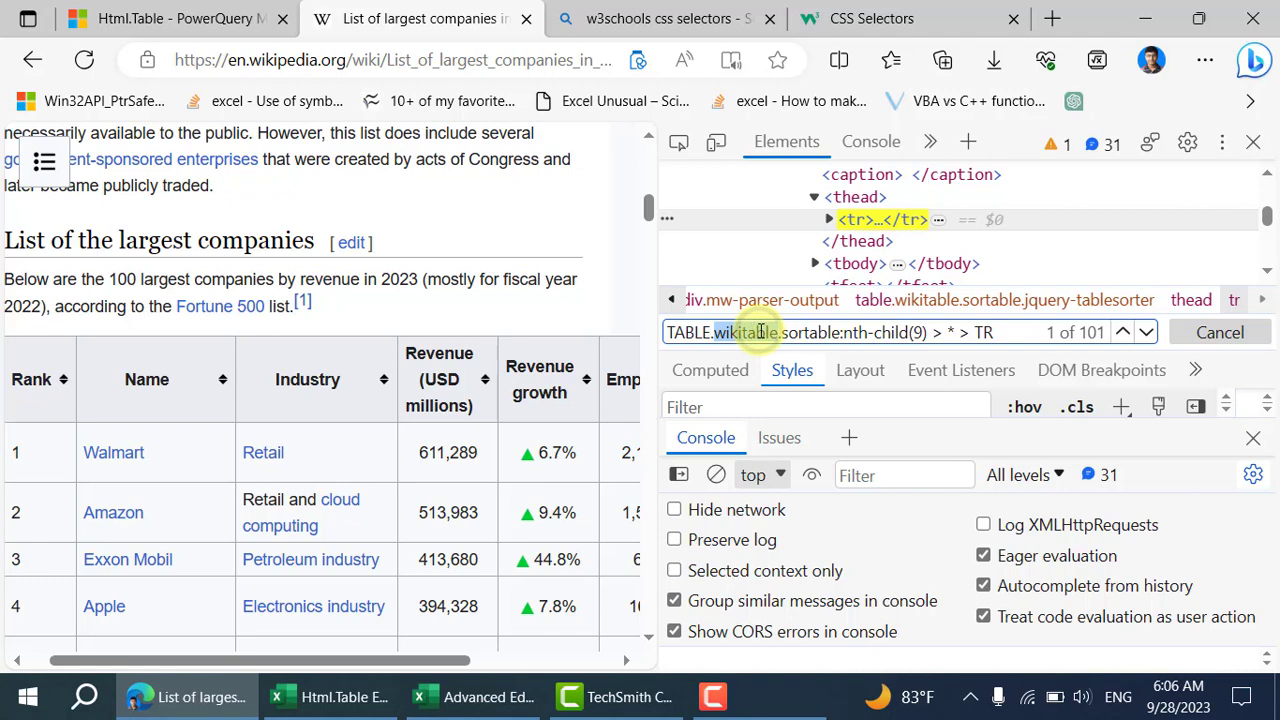
{"action": "left_click", "coordinate": [782, 194]}
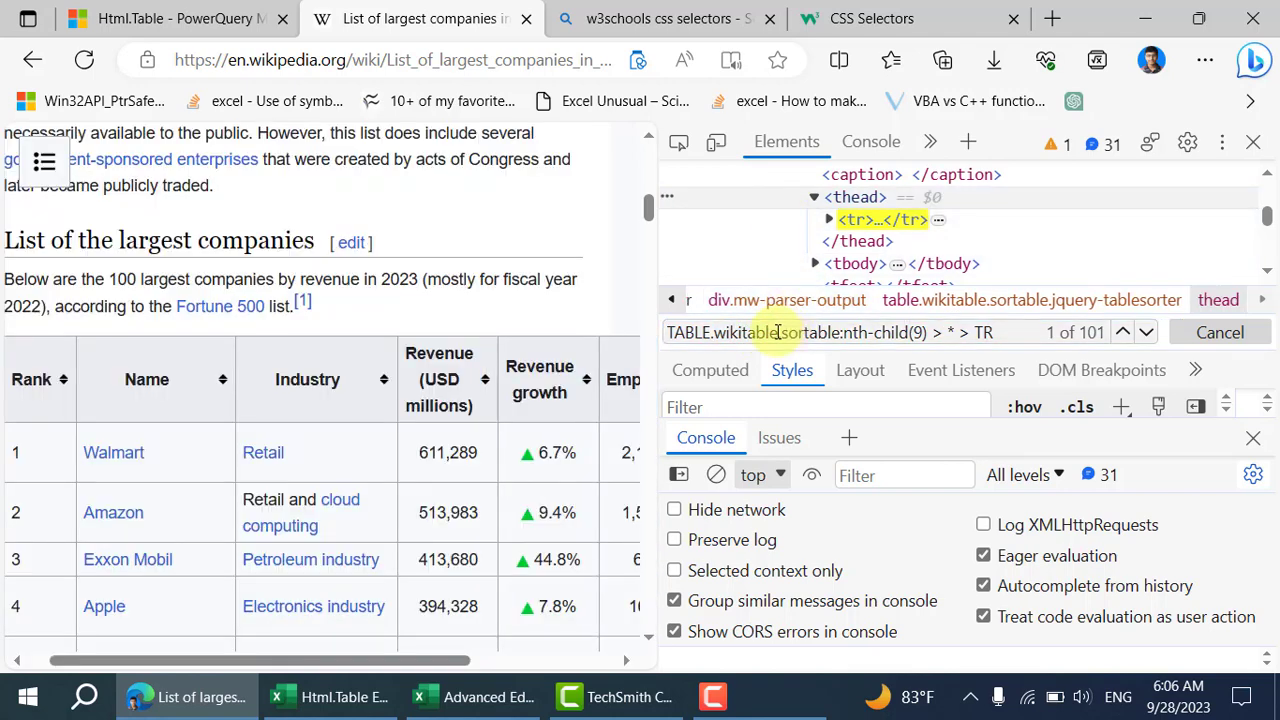
{"action": "double_click", "coordinate": [774, 332]}
{"action": "left_click_drag", "start_coordinate": [771, 332], "coordinate": [797, 342]}
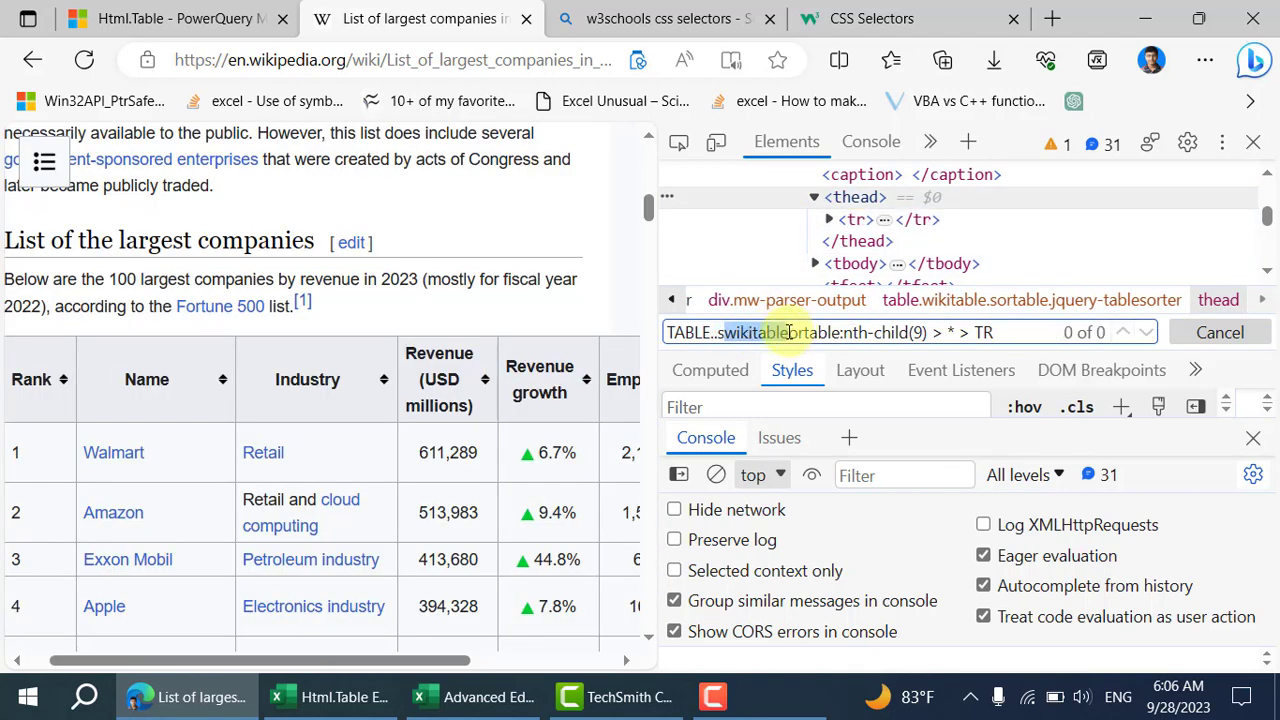
{"action": "key", "text": "ctrl+z"}
Shorten the elements search to TABLE.wikitable and advance through the matching tables to the third one.
{"action": "left_click", "coordinate": [798, 335]}
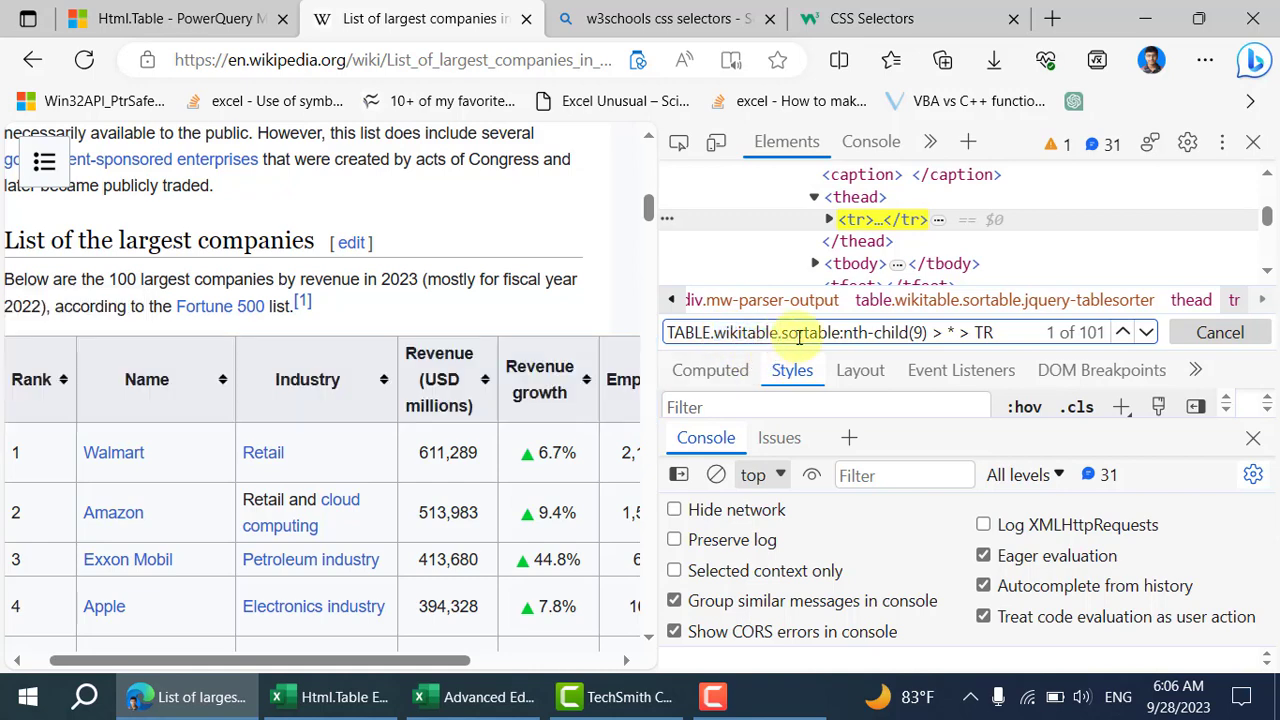
{"action": "key", "text": "shift+End"}
{"action": "key", "text": "BackSpace"}
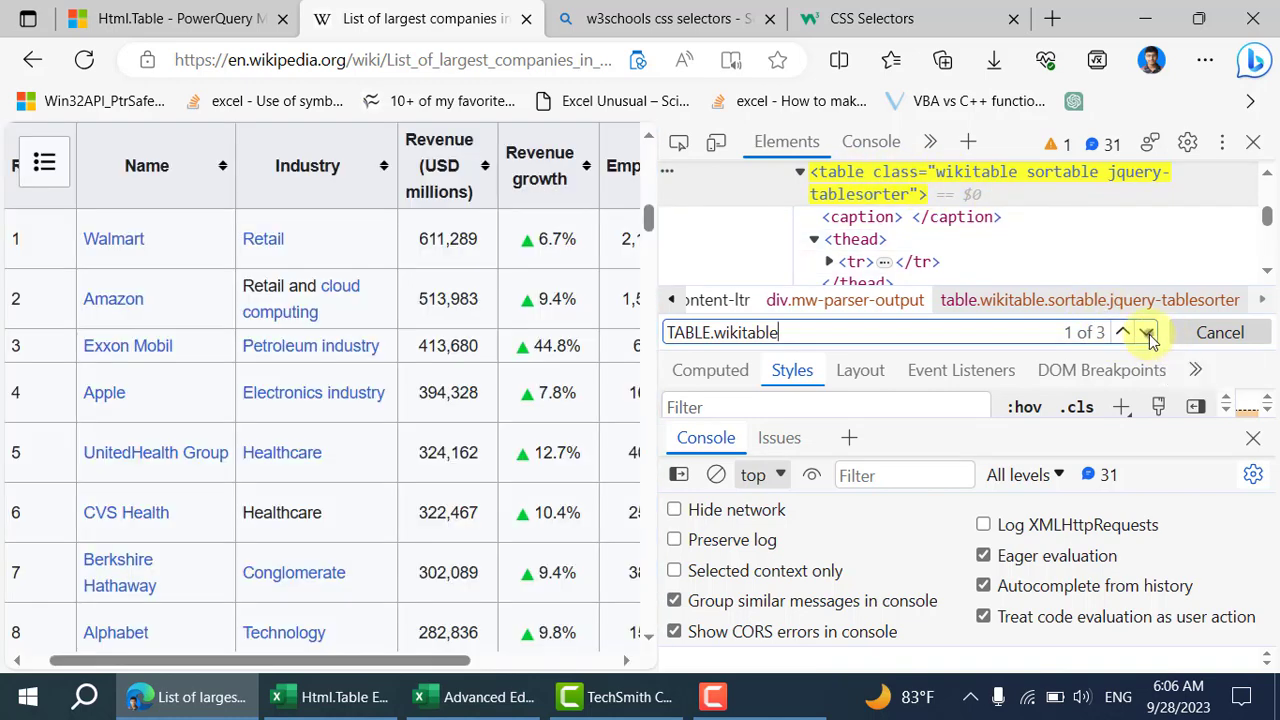
{"action": "left_click", "coordinate": [1147, 334]}
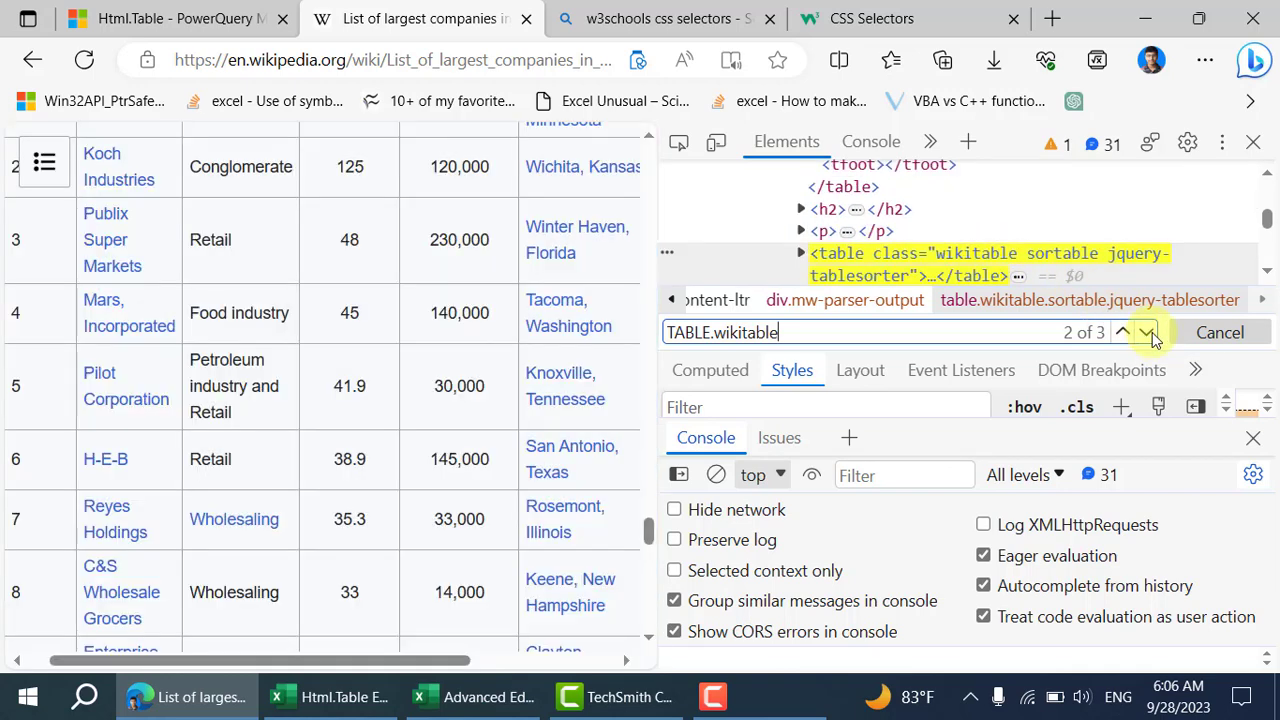
{"action": "left_click", "coordinate": [1150, 335]}
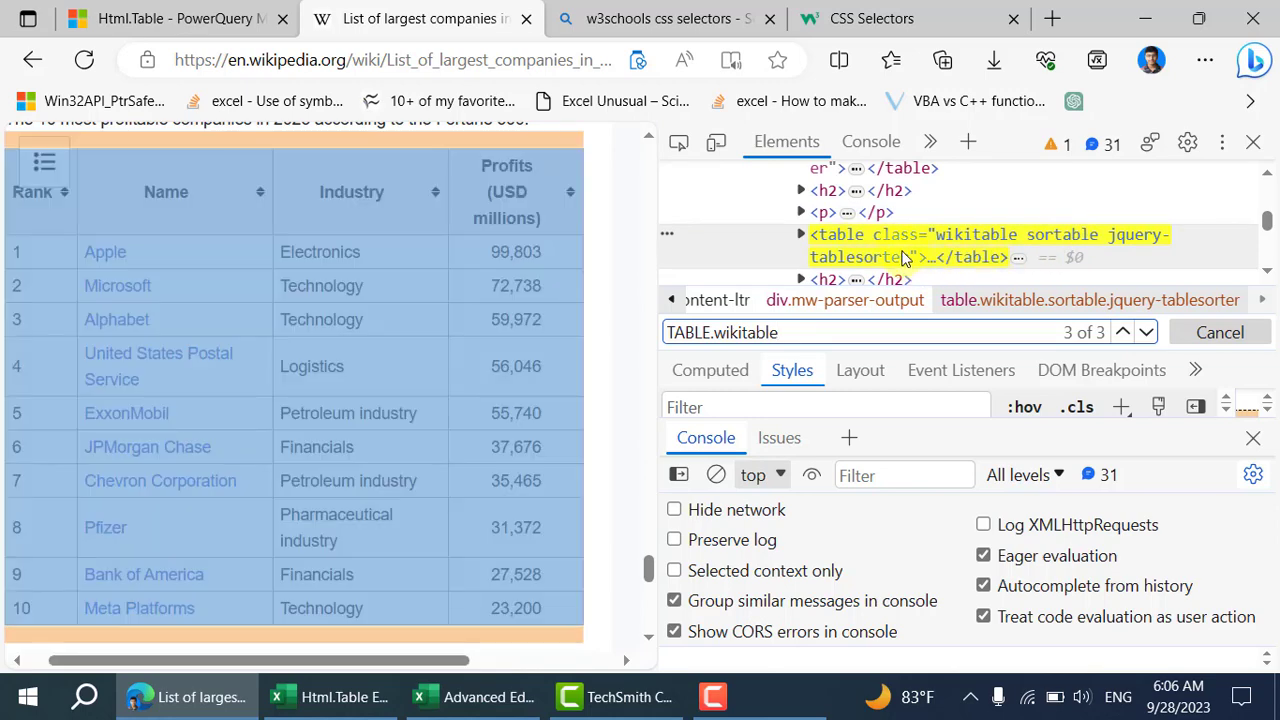
Look back over the article's tables and return through the TABLE.wikitable matches to the first one.
{"action": "scroll", "coordinate": [537, 320], "scroll_direction": "up", "scroll_amount": 15}
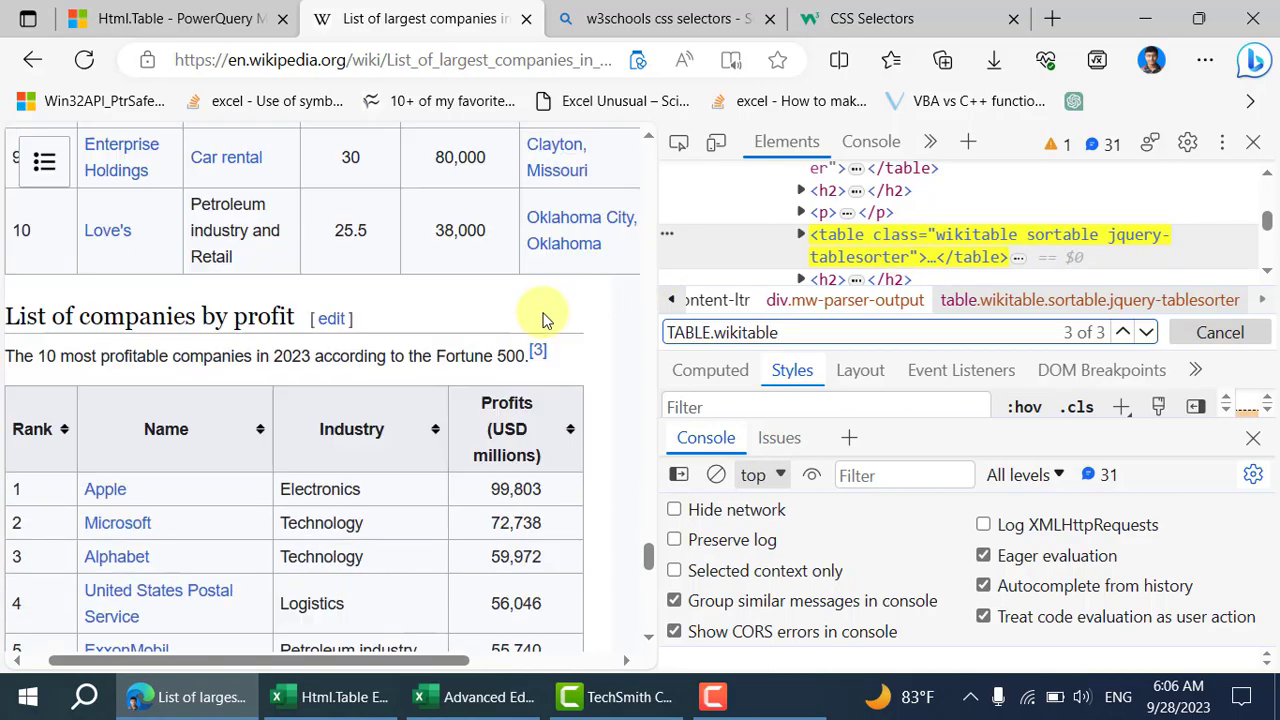
{"action": "scroll", "coordinate": [450, 300], "scroll_direction": "up", "scroll_amount": 5}
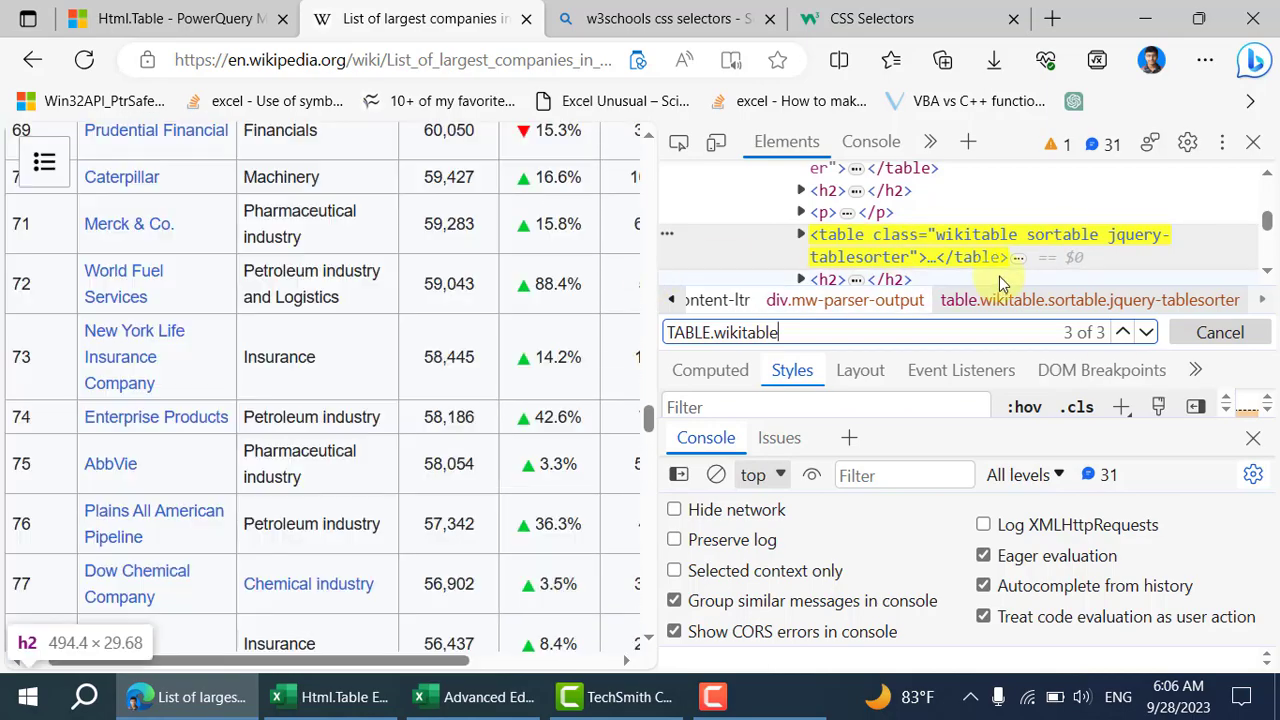
{"action": "left_click", "coordinate": [1124, 332]}
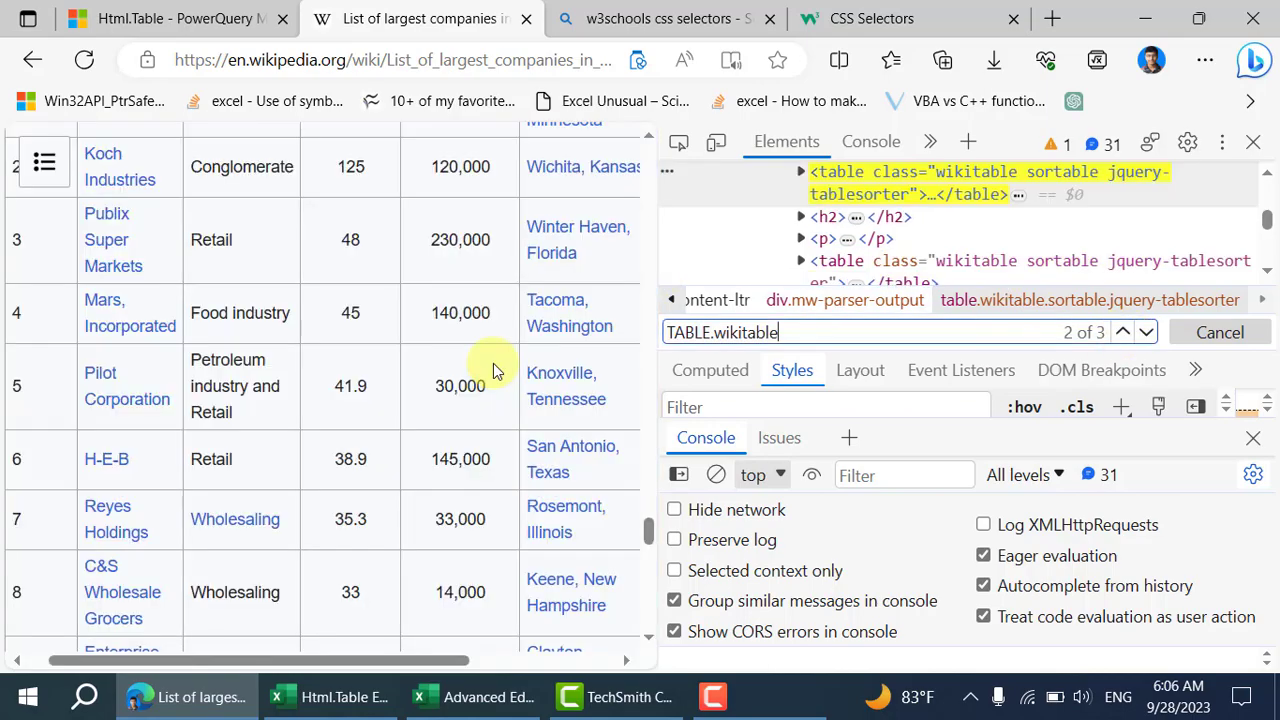
{"action": "scroll", "coordinate": [493, 363], "scroll_direction": "up", "scroll_amount": 8}
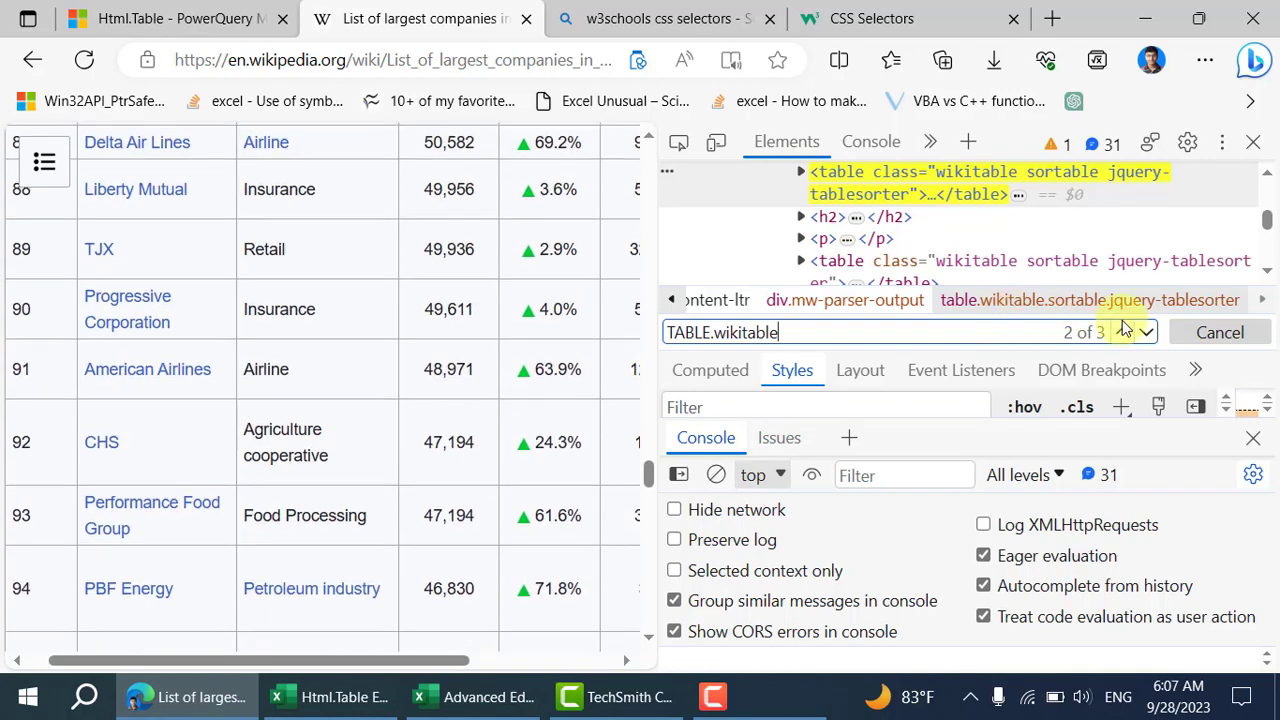
{"action": "left_click", "coordinate": [1124, 332]}
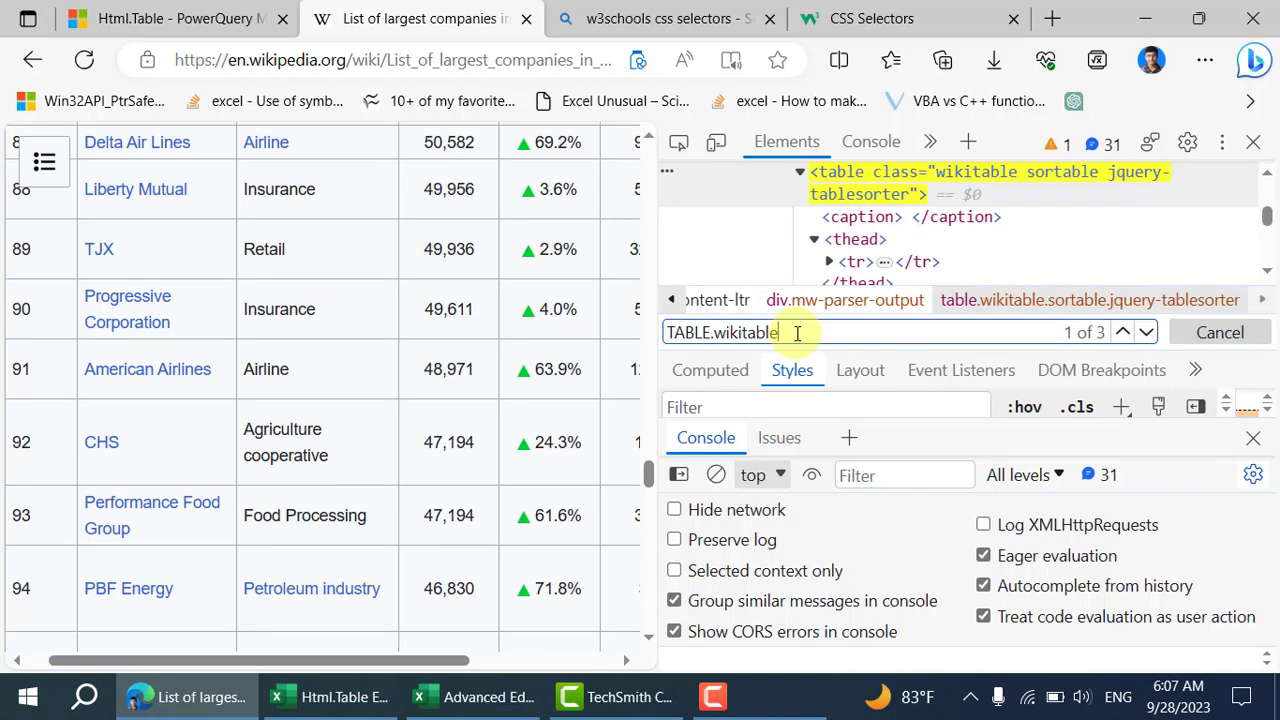
Restore the full selector, then cut :nth-child(9) > * > TR so the elements search reads TABLE.wikitable.sortable.
{"action": "type", "text": ".sortable:nth-child(9) > * > TR"}
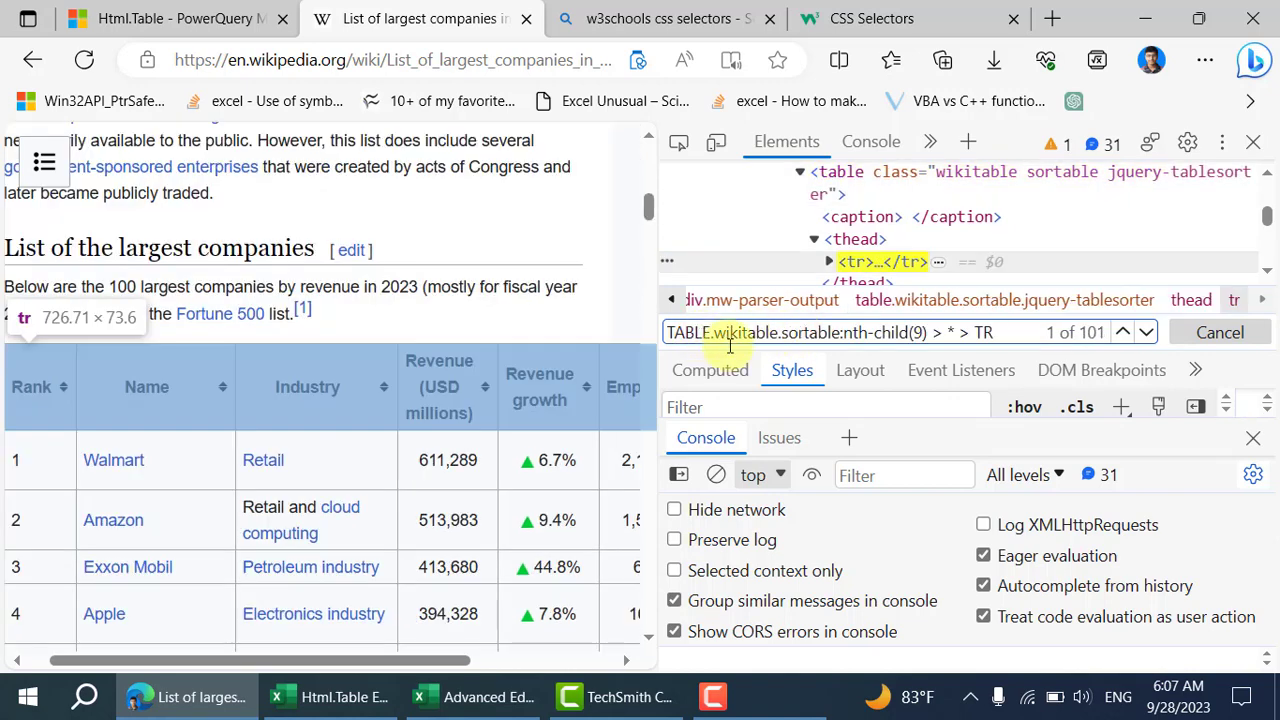
{"action": "left_click", "coordinate": [848, 334]}
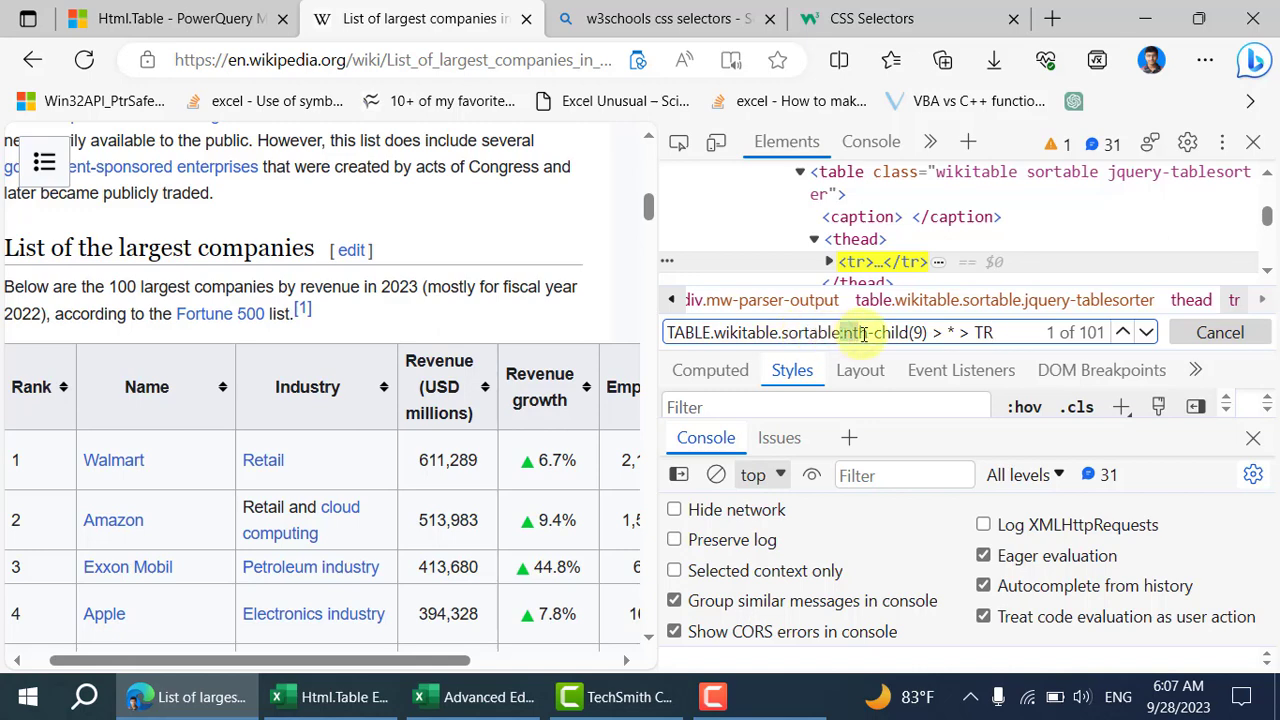
{"action": "left_click_drag", "start_coordinate": [864, 334], "coordinate": [1025, 338]}
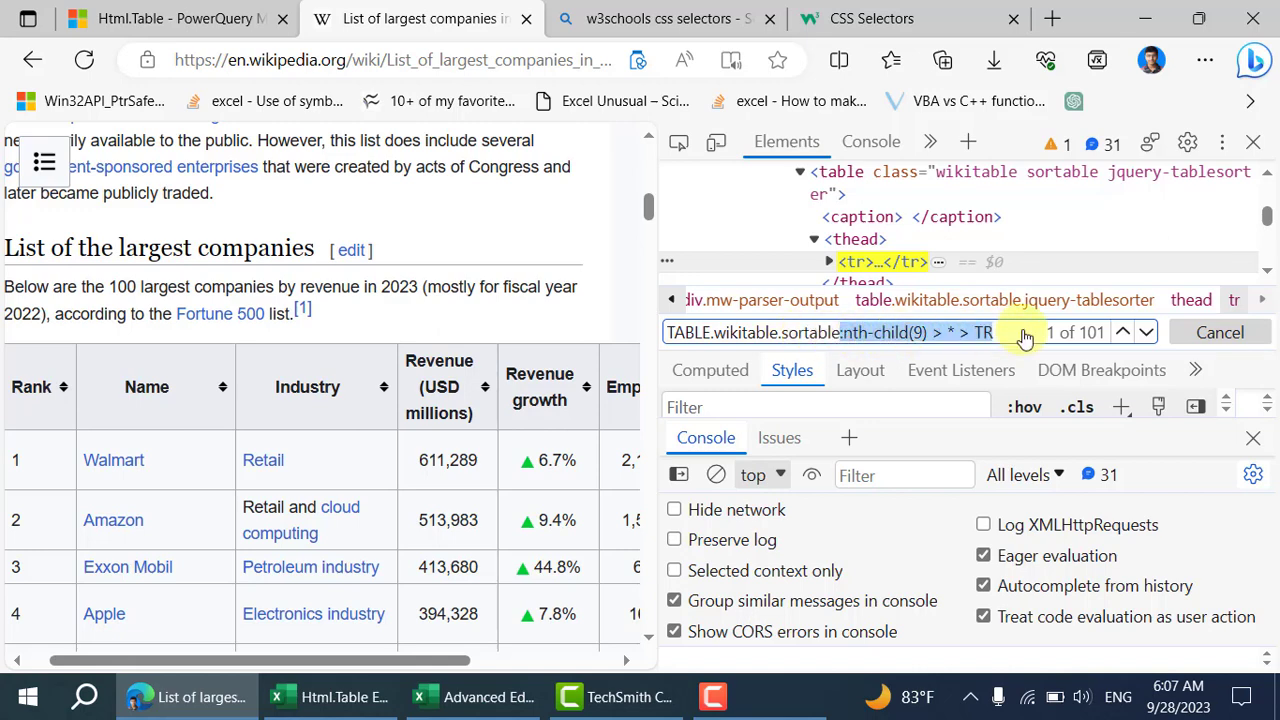
{"action": "key", "text": "BackSpace"}
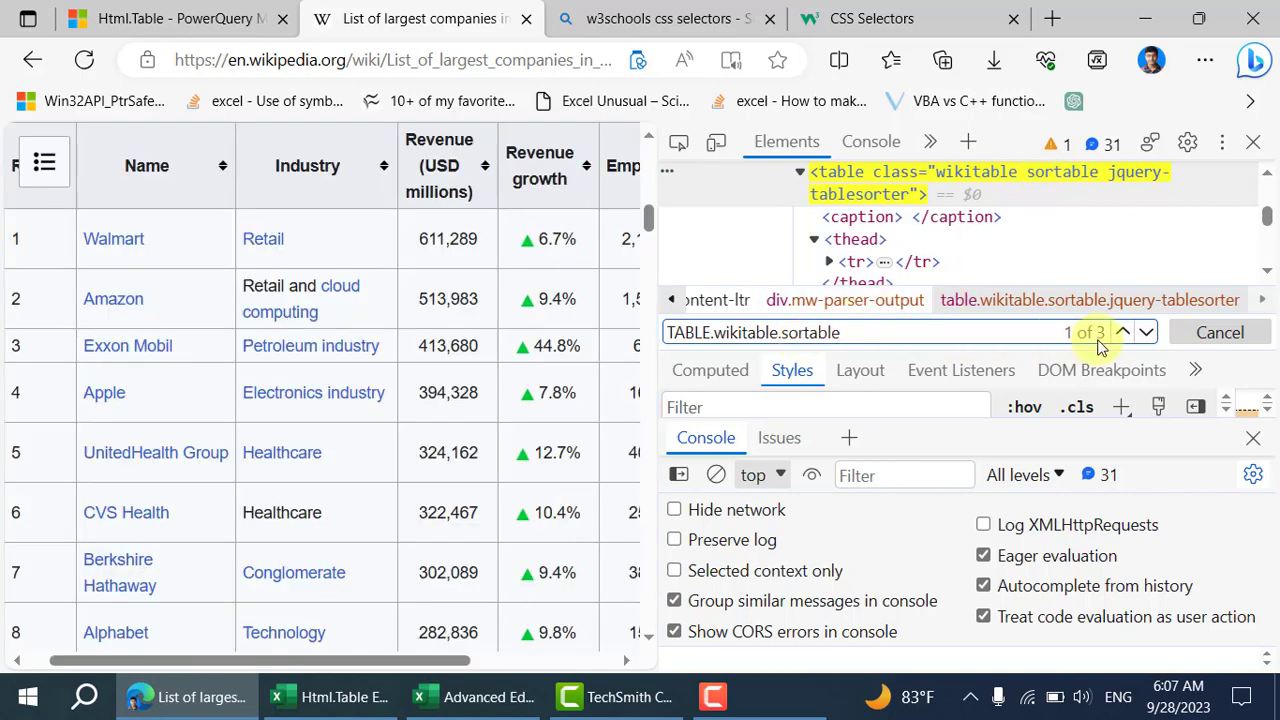
{"action": "scroll", "coordinate": [350, 345], "scroll_direction": "up", "scroll_amount": 2}
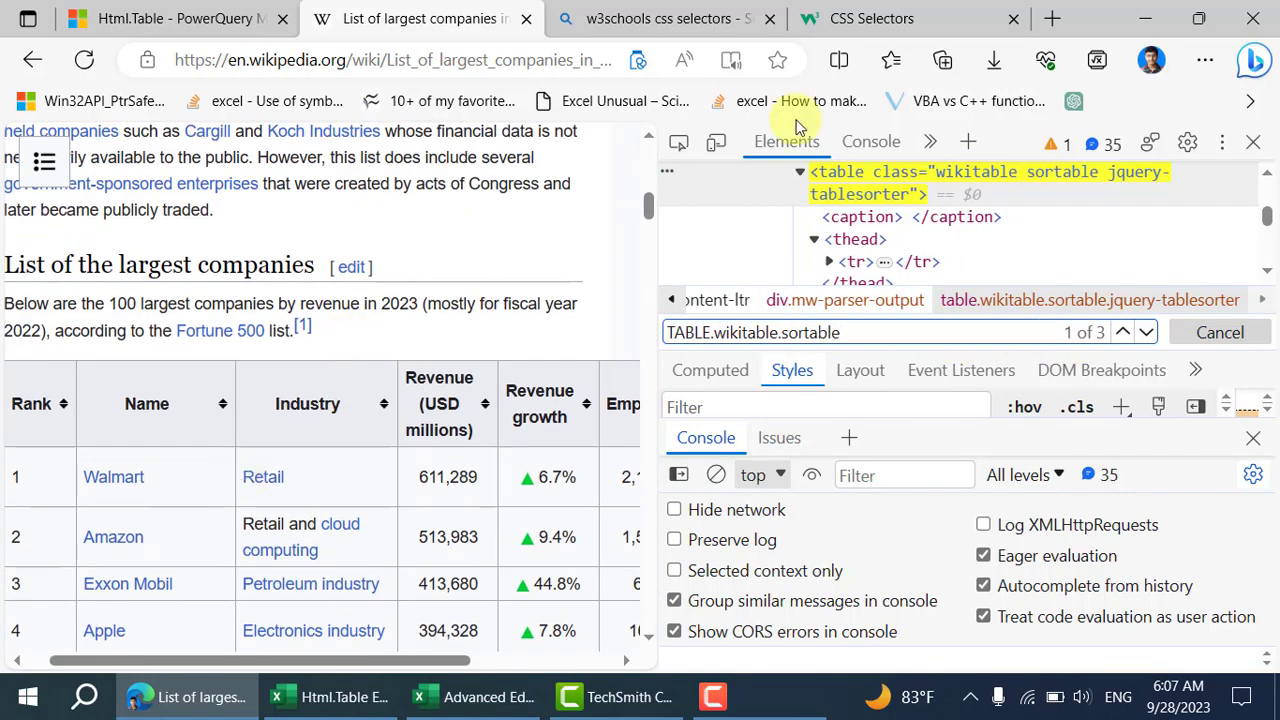
Restore the selector's ending and remove only > * > TR to search the elements for TABLE.wikitable.sortable:nth-child(9).
{"action": "type", "text": ":nth-child(9) > * > TR"}
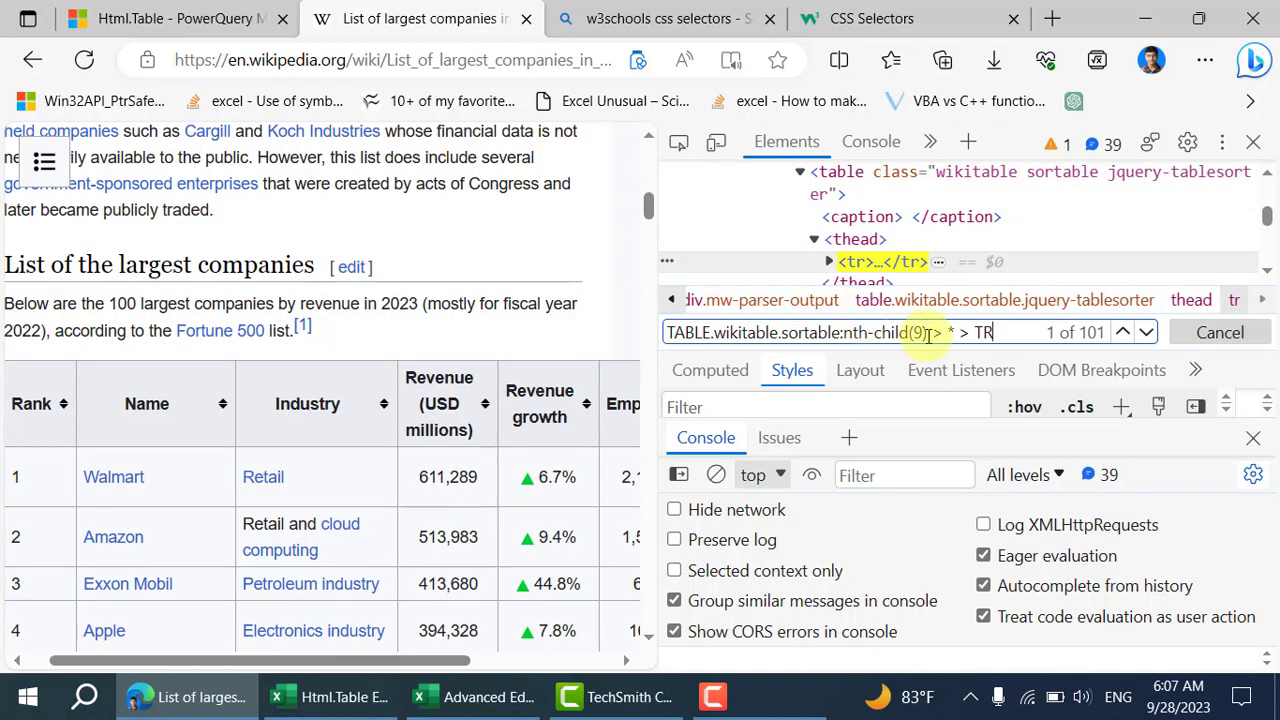
{"action": "left_click_drag", "start_coordinate": [928, 332], "coordinate": [1009, 332]}
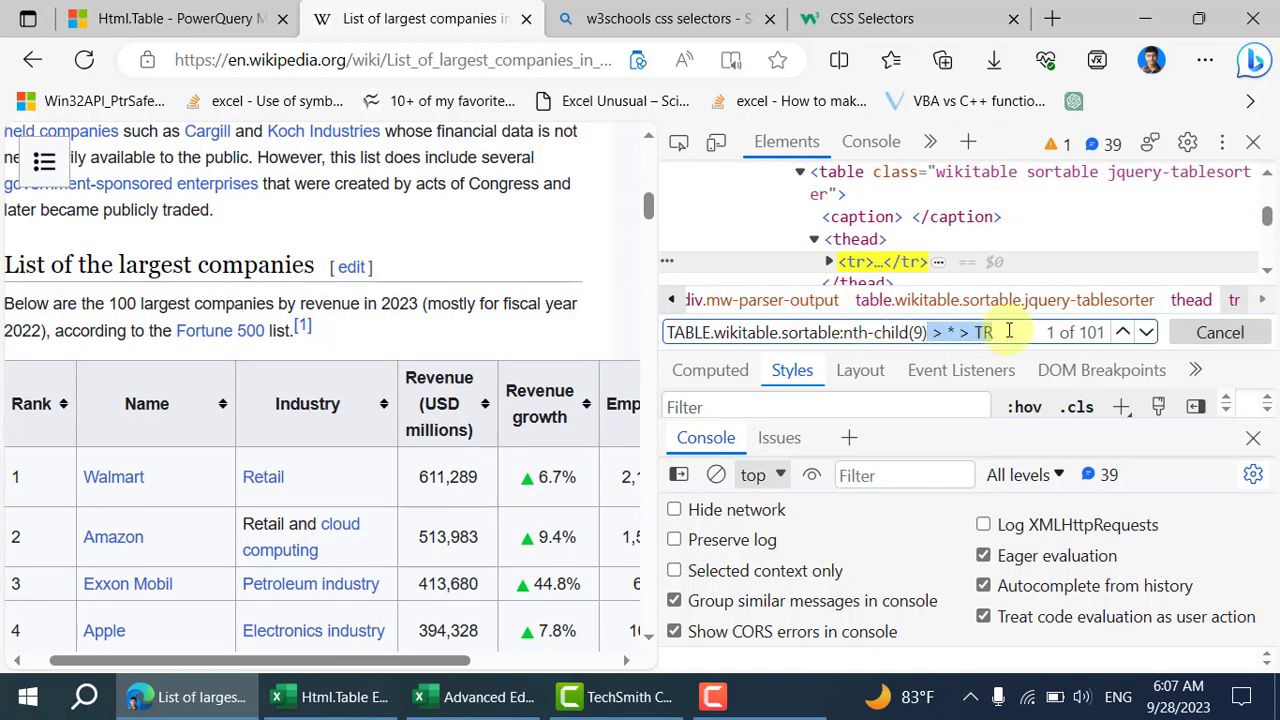
{"action": "key", "text": "BackSpace"}
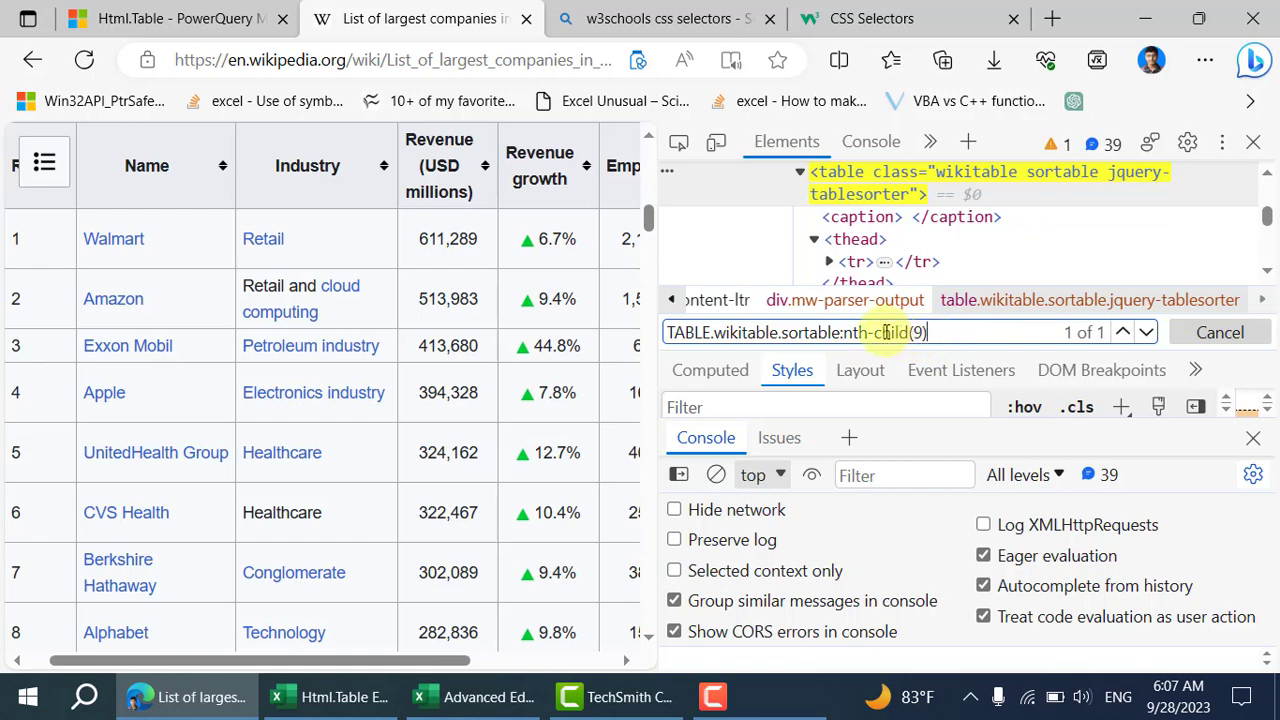
Open W3Schools' pseudo-elements page from the CSS Selectors page and find the :nth-child(n) entry in its pseudo-class reference table.
{"action": "left_click", "coordinate": [700, 16]}
{"action": "left_click", "coordinate": [822, 16]}
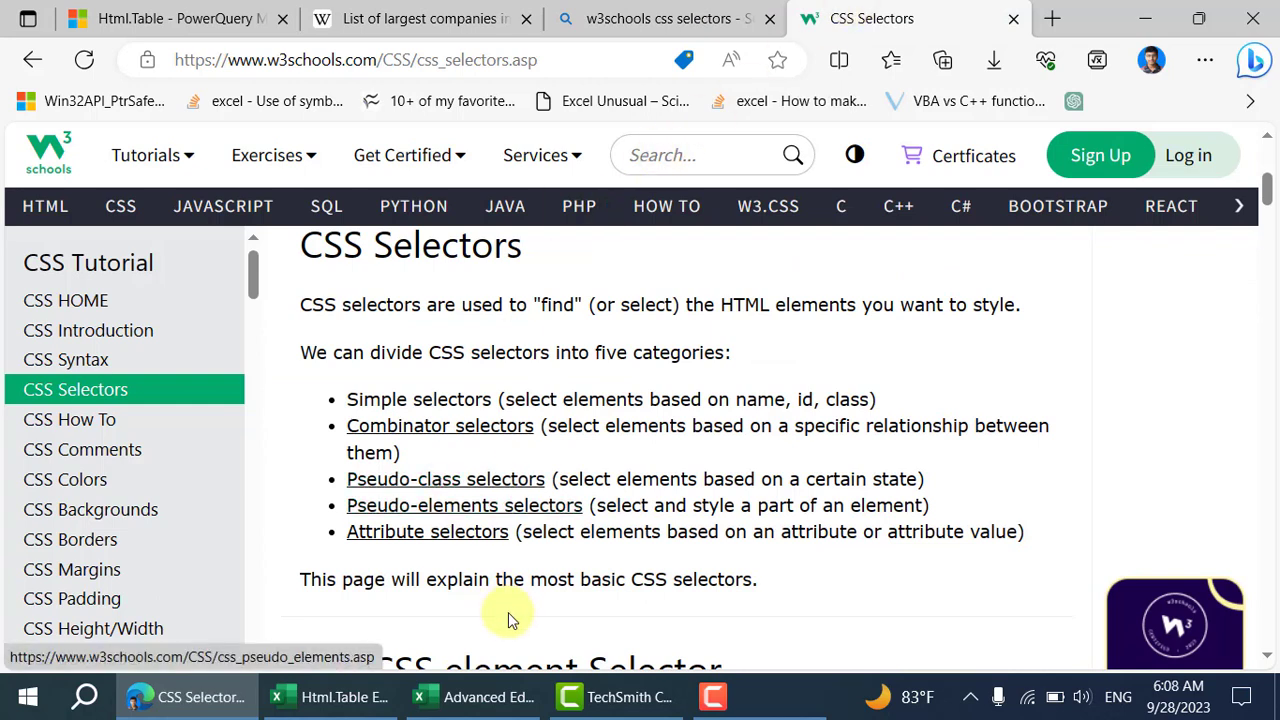
{"action": "left_click", "coordinate": [453, 514]}
{"action": "scroll", "coordinate": [452, 514], "scroll_direction": "down", "scroll_amount": 5}
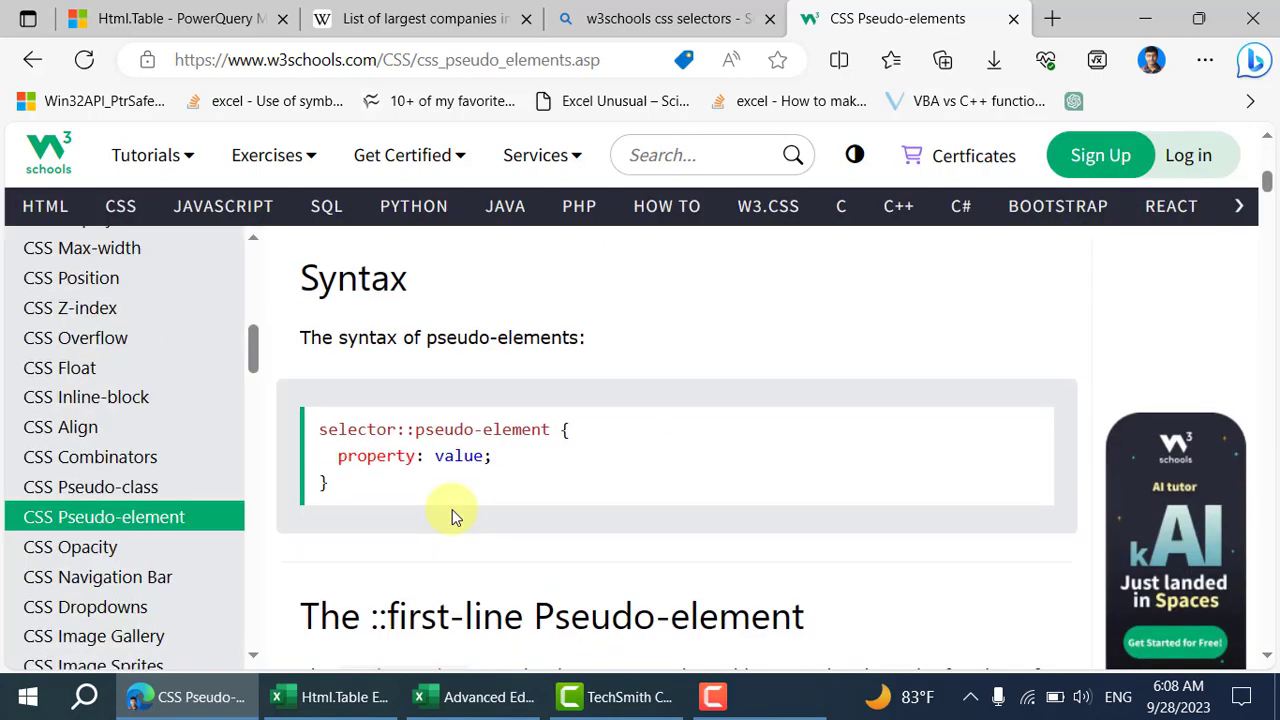
{"action": "scroll", "coordinate": [452, 514], "scroll_direction": "down", "scroll_amount": 5}
{"action": "scroll", "coordinate": [452, 509], "scroll_direction": "down", "scroll_amount": 6}
{"action": "scroll", "coordinate": [452, 509], "scroll_direction": "up", "scroll_amount": 5}
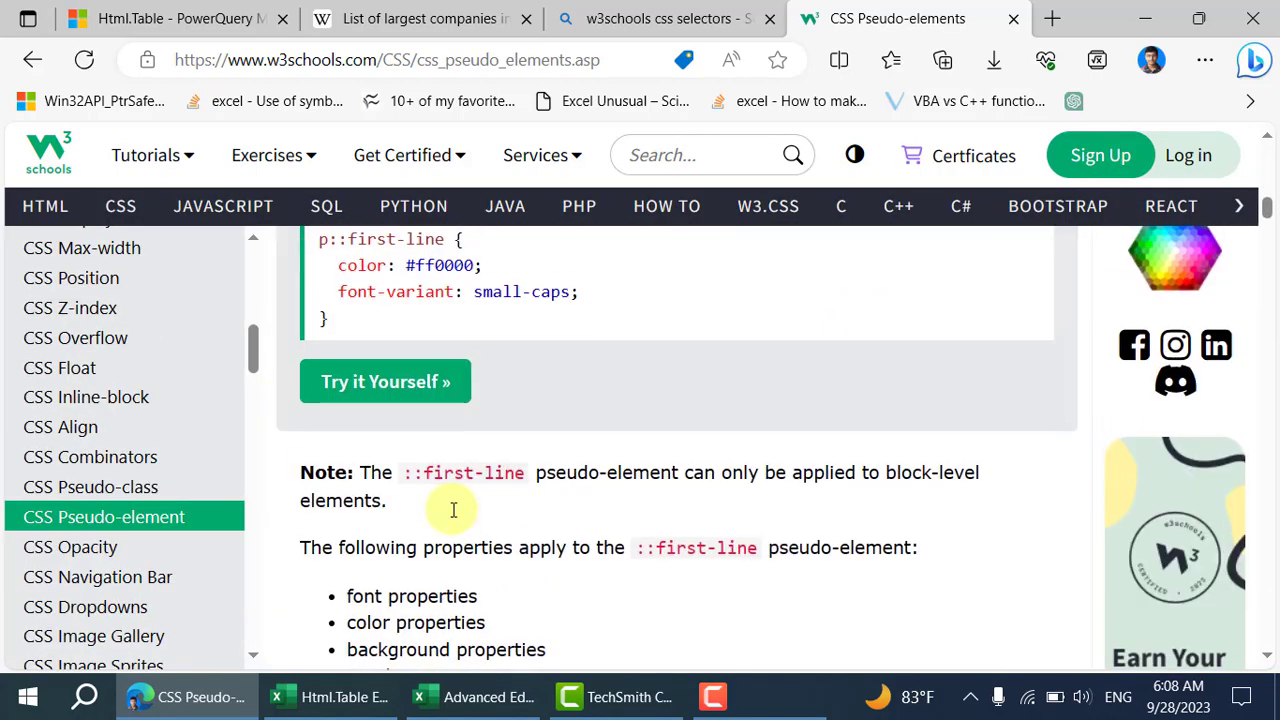
{"action": "scroll", "coordinate": [452, 509], "scroll_direction": "down", "scroll_amount": 10}
{"action": "scroll", "coordinate": [452, 509], "scroll_direction": "down", "scroll_amount": 15}
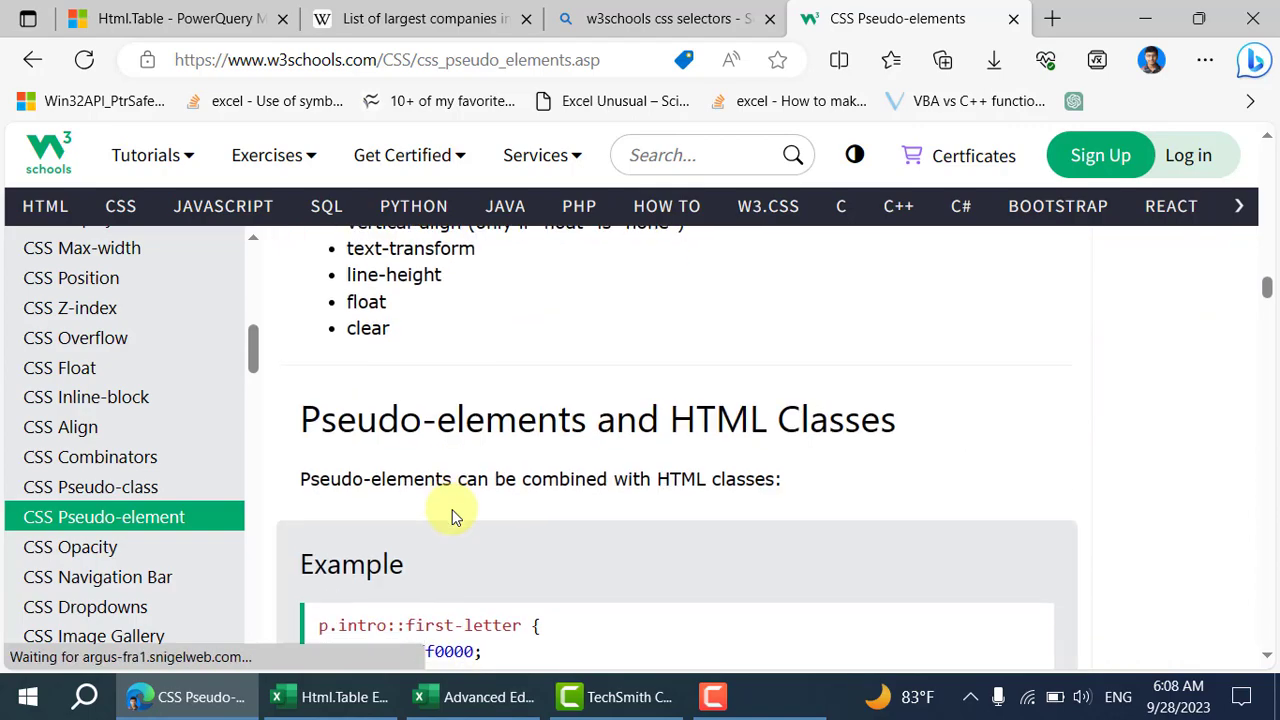
{"action": "scroll", "coordinate": [452, 512], "scroll_direction": "down", "scroll_amount": 15}
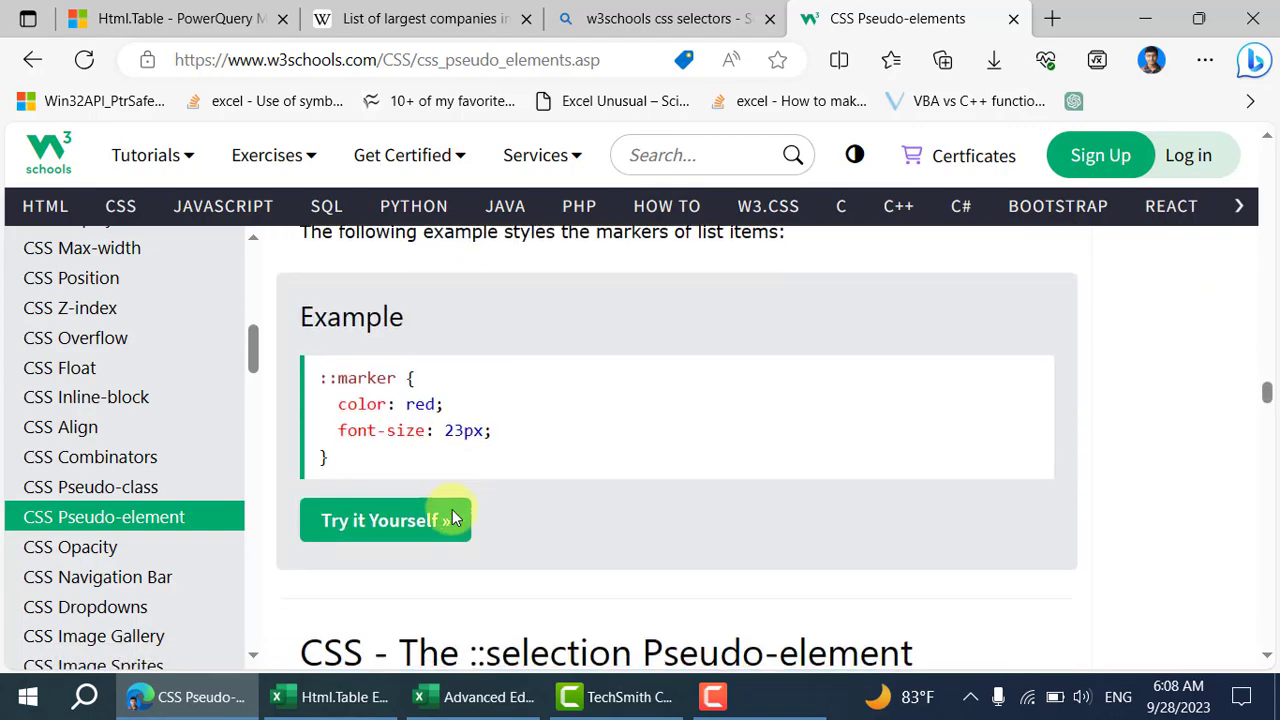
{"action": "scroll", "coordinate": [452, 509], "scroll_direction": "down", "scroll_amount": 9}
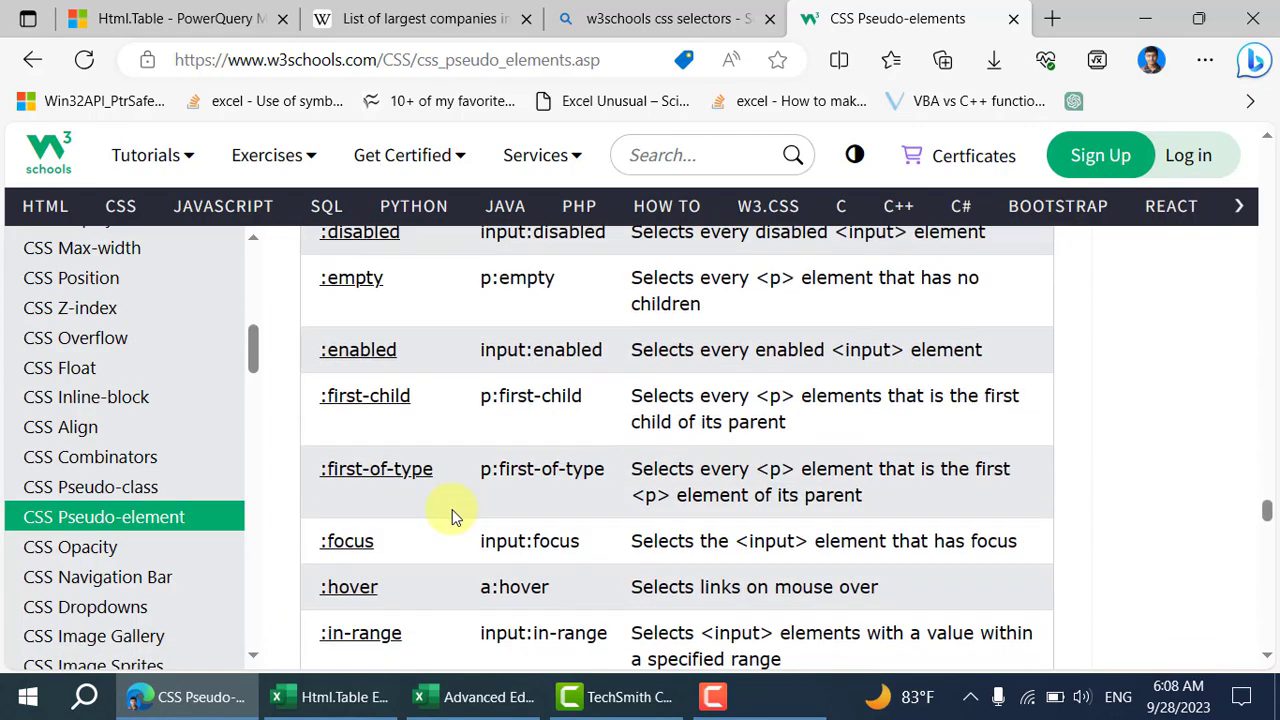
{"action": "scroll", "coordinate": [409, 438], "scroll_direction": "down", "scroll_amount": 1}
{"action": "scroll", "coordinate": [405, 430], "scroll_direction": "down", "scroll_amount": 6}
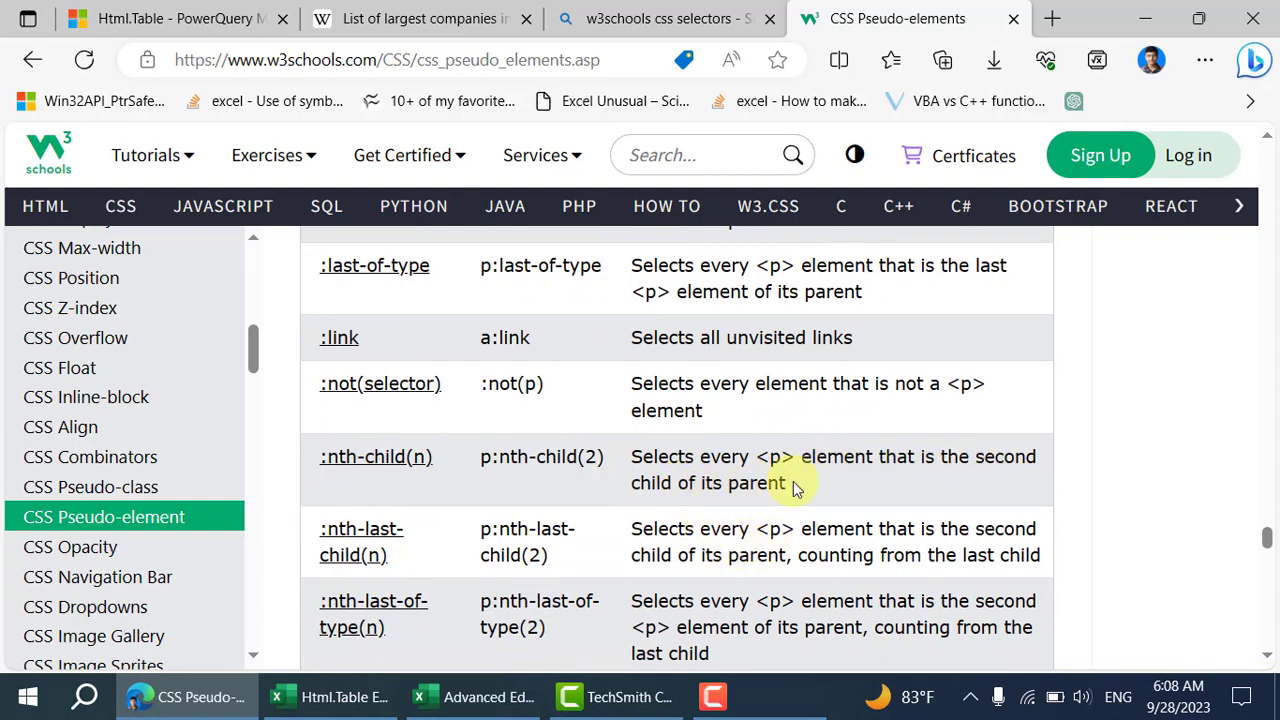
Return to the Wikipedia article, review the nth-child(9) part of the elements search against the companies table, and close the search.
{"action": "left_click", "coordinate": [462, 18]}
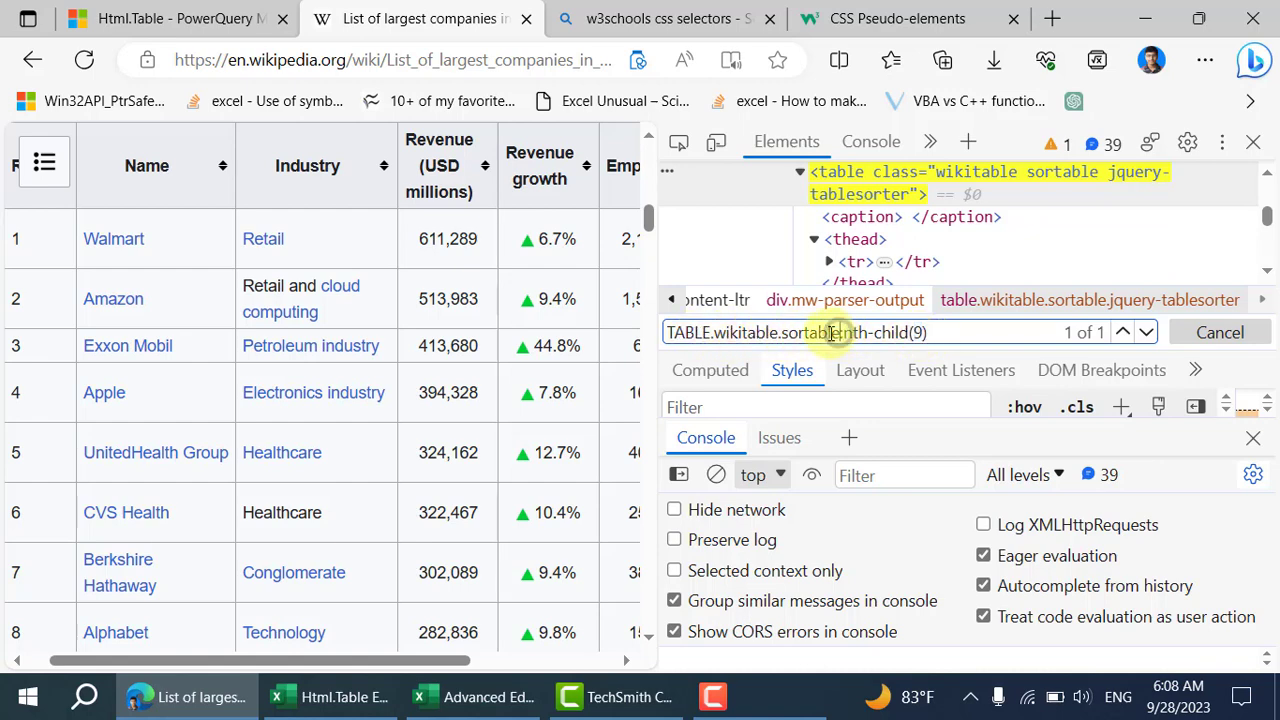
{"action": "left_click_drag", "start_coordinate": [655, 336], "coordinate": [946, 333]}
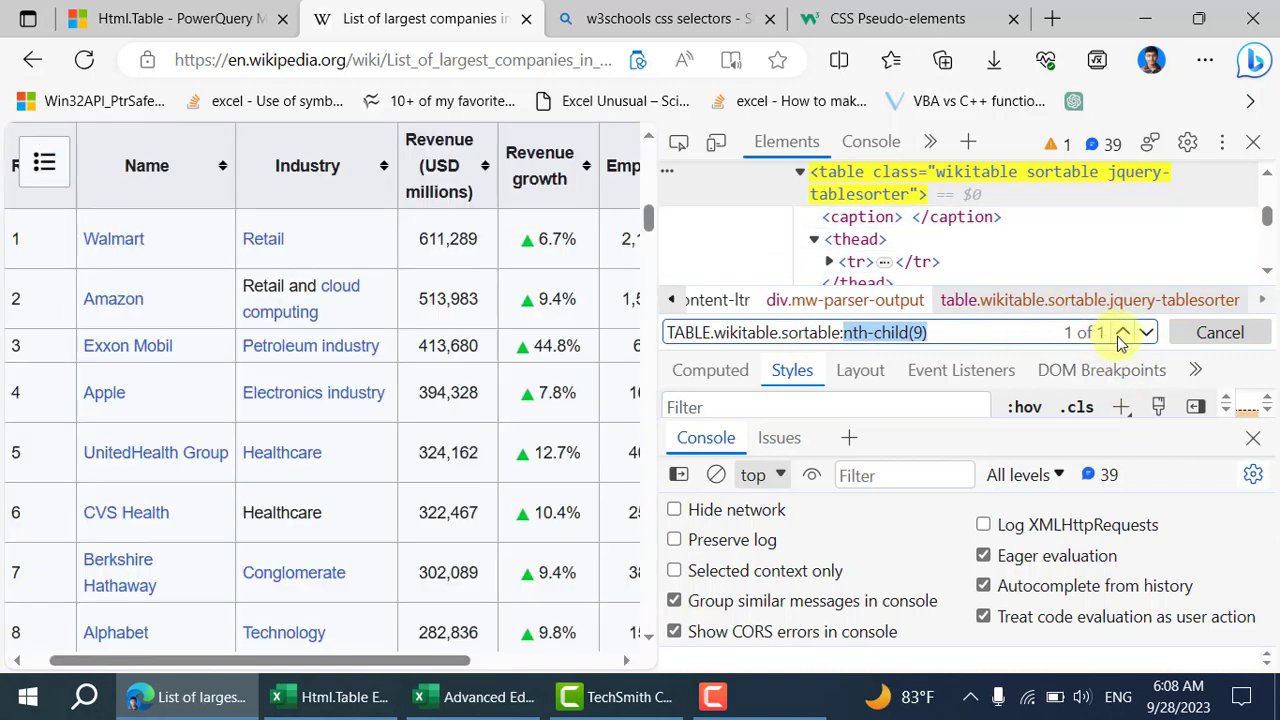
{"action": "left_click", "coordinate": [1058, 335]}
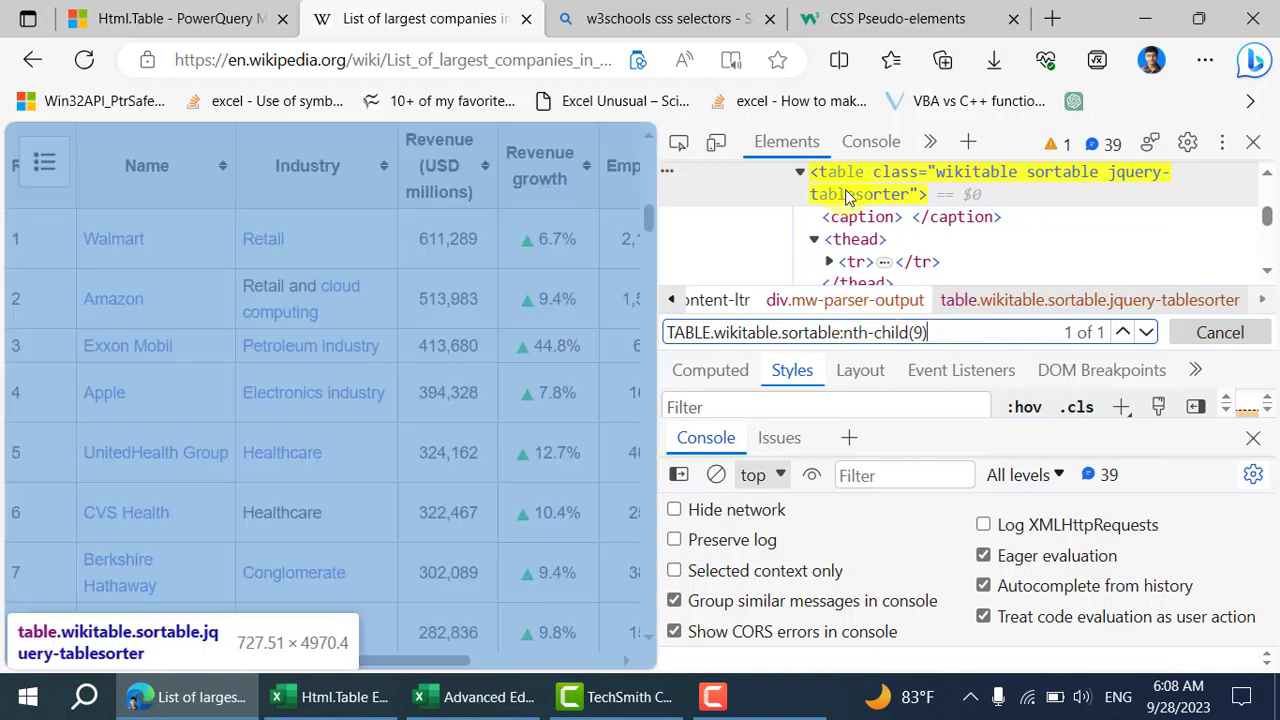
{"action": "scroll", "coordinate": [586, 309], "scroll_direction": "up", "scroll_amount": 1}
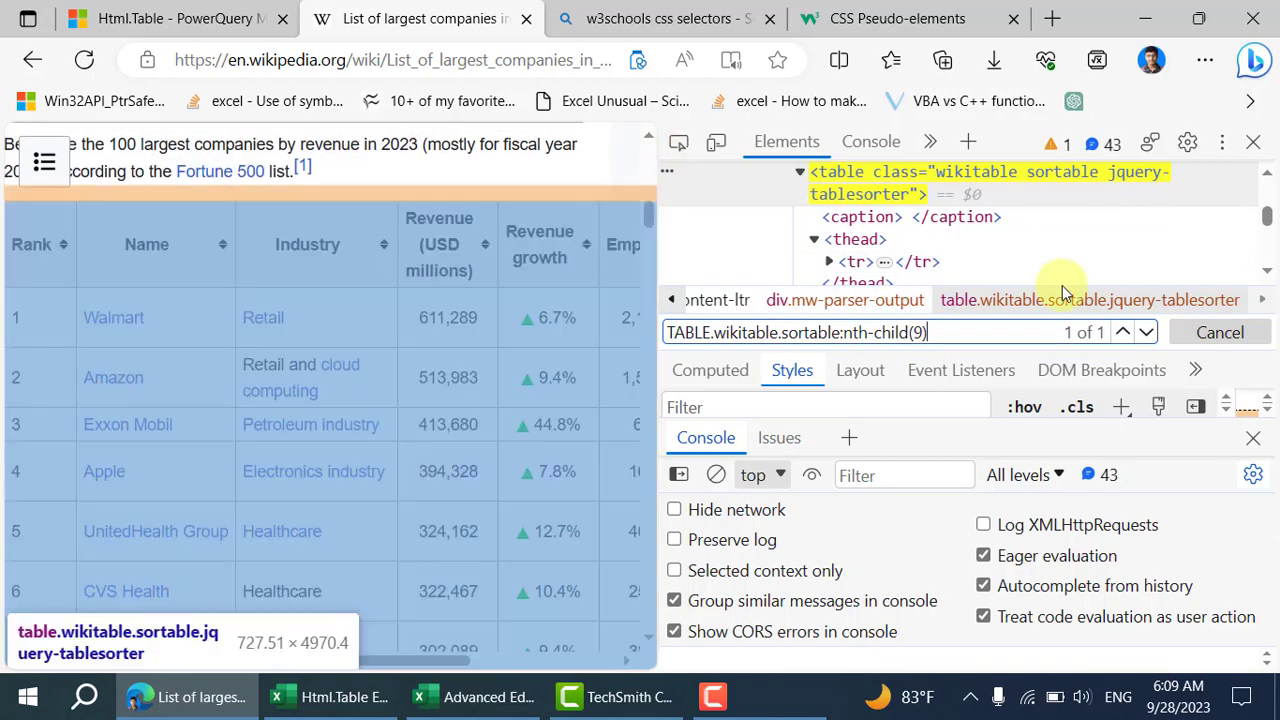
{"action": "left_click", "coordinate": [1220, 332]}
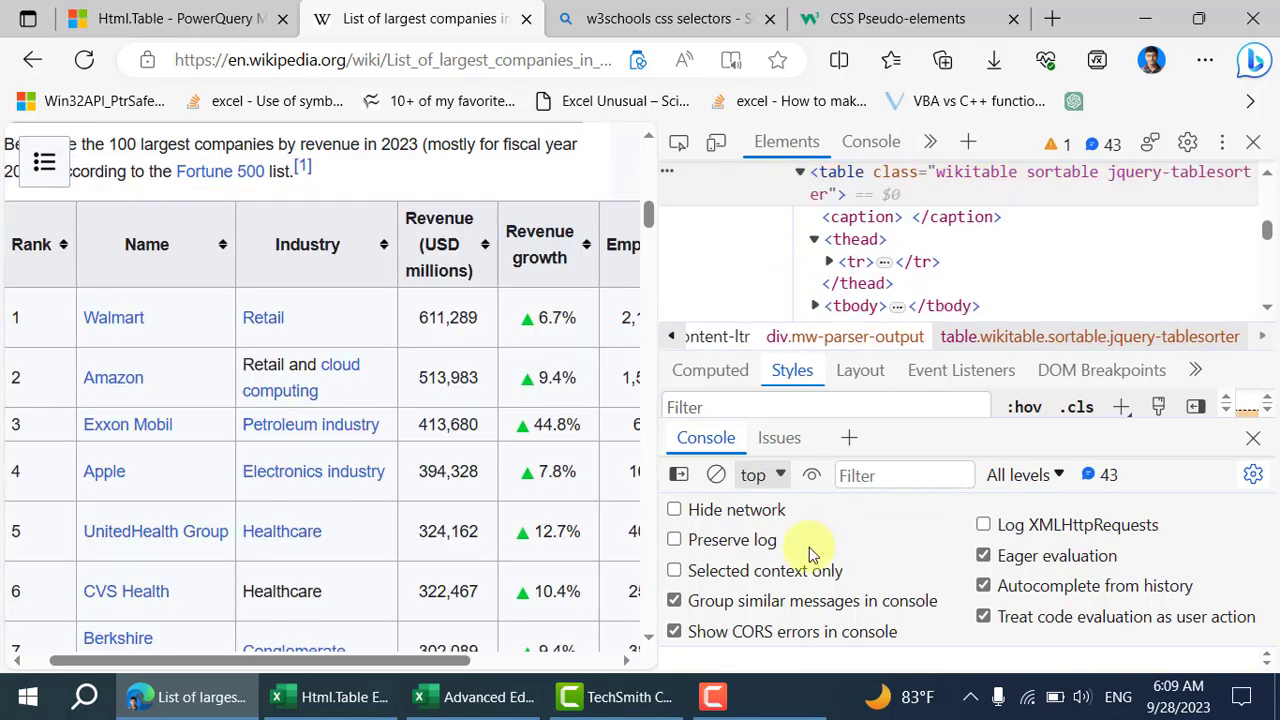
Inspect the companies table's Rank header, select the enclosing table element in the page code, and copy that element's CSS selector.
{"action": "left_click", "coordinate": [450, 706]}
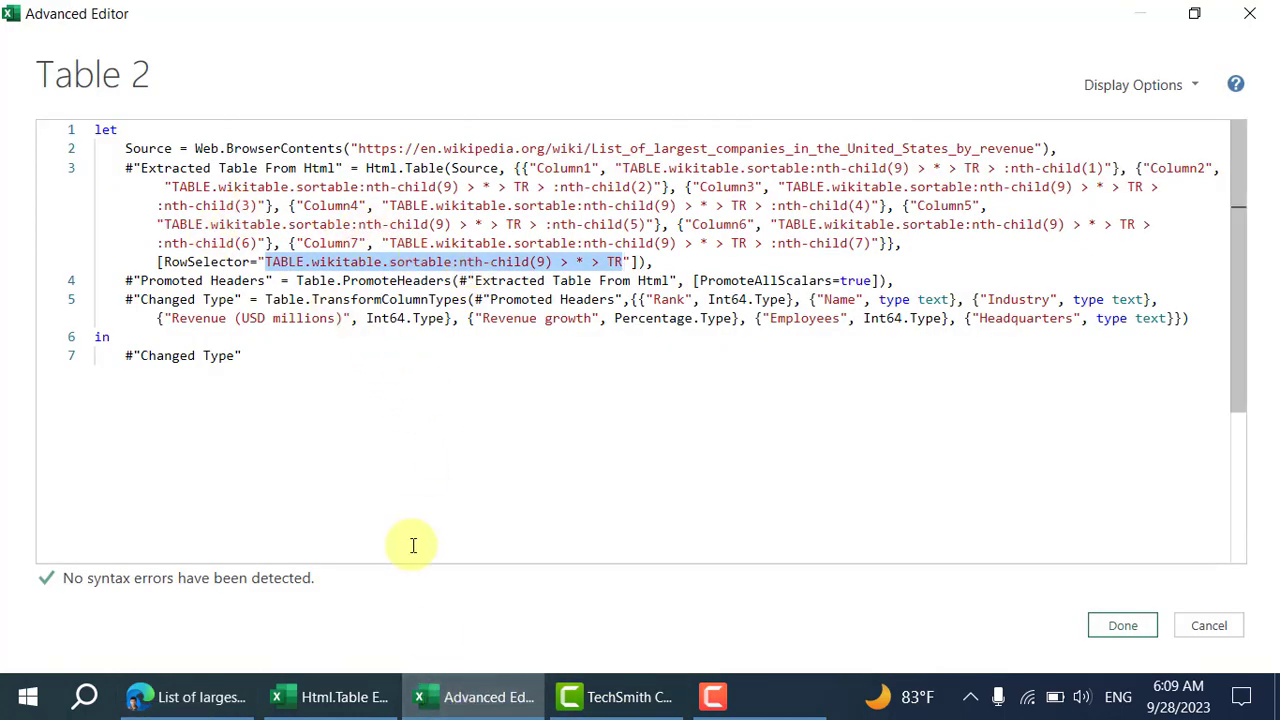
{"action": "left_click", "coordinate": [190, 697]}
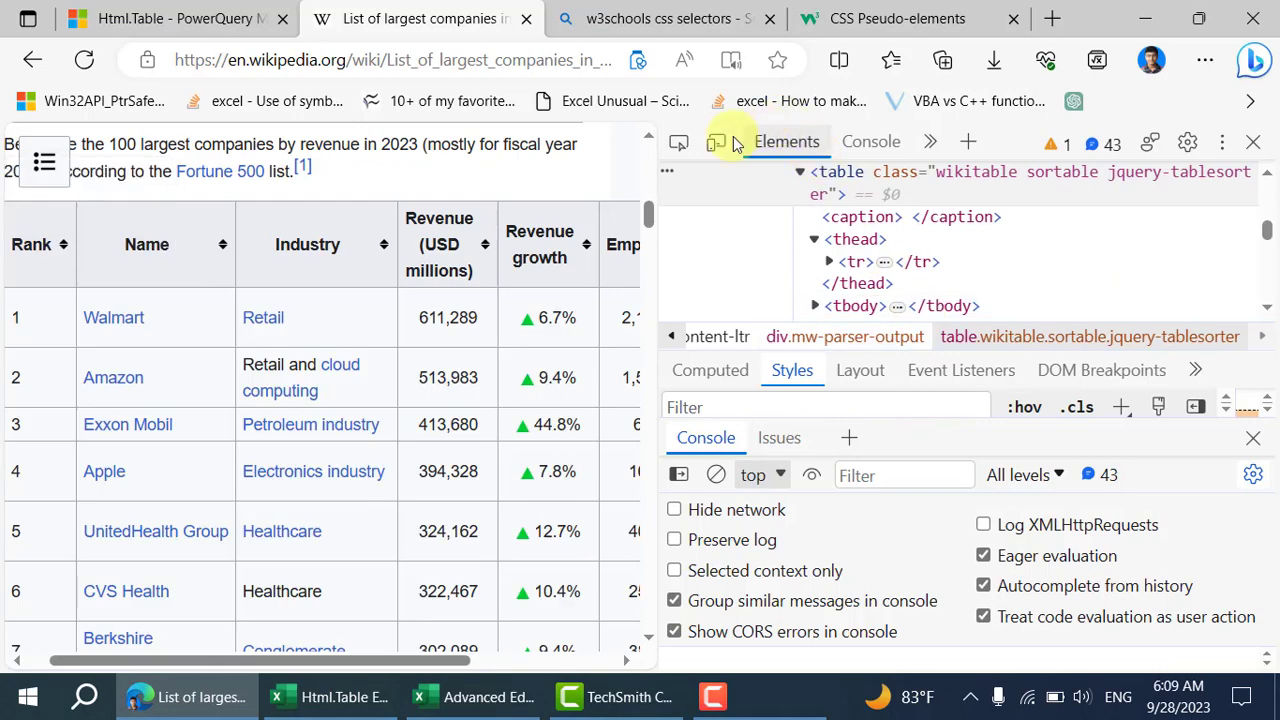
{"action": "left_click", "coordinate": [678, 142]}
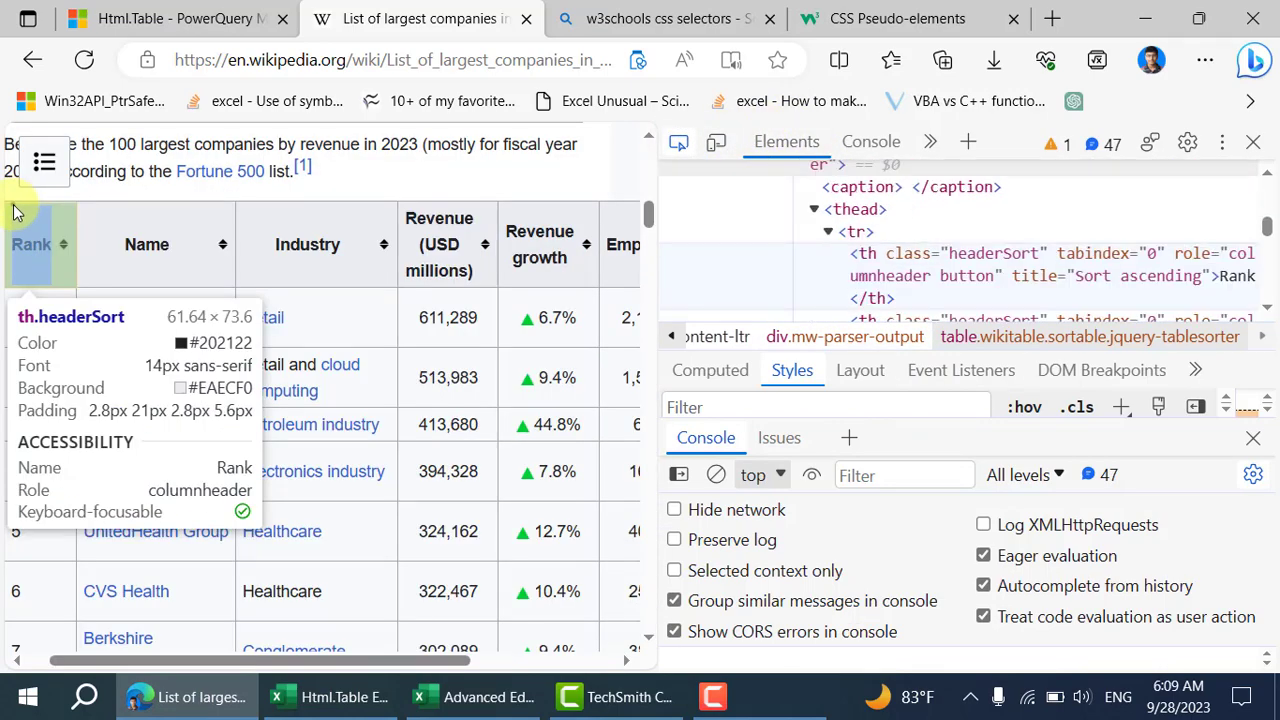
{"action": "left_click", "coordinate": [14, 212]}
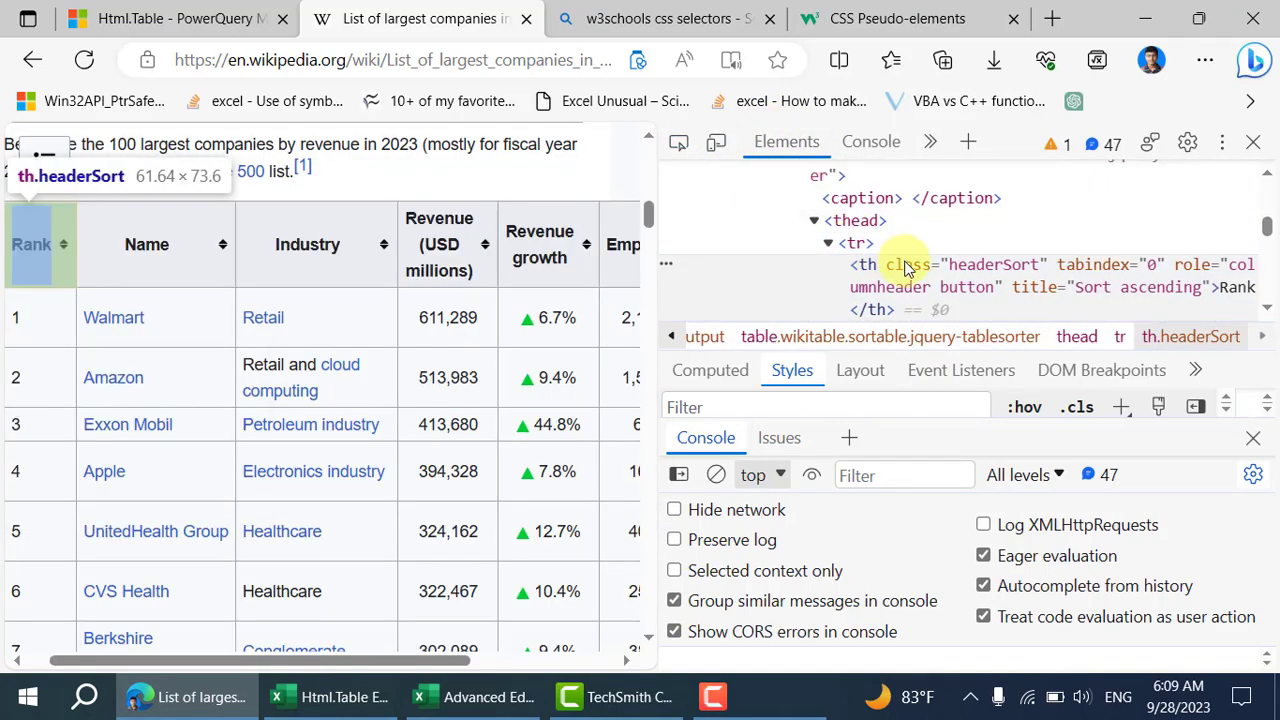
{"action": "scroll", "coordinate": [906, 270], "scroll_direction": "up", "scroll_amount": 1}
{"action": "scroll", "coordinate": [910, 272], "scroll_direction": "up", "scroll_amount": 1}
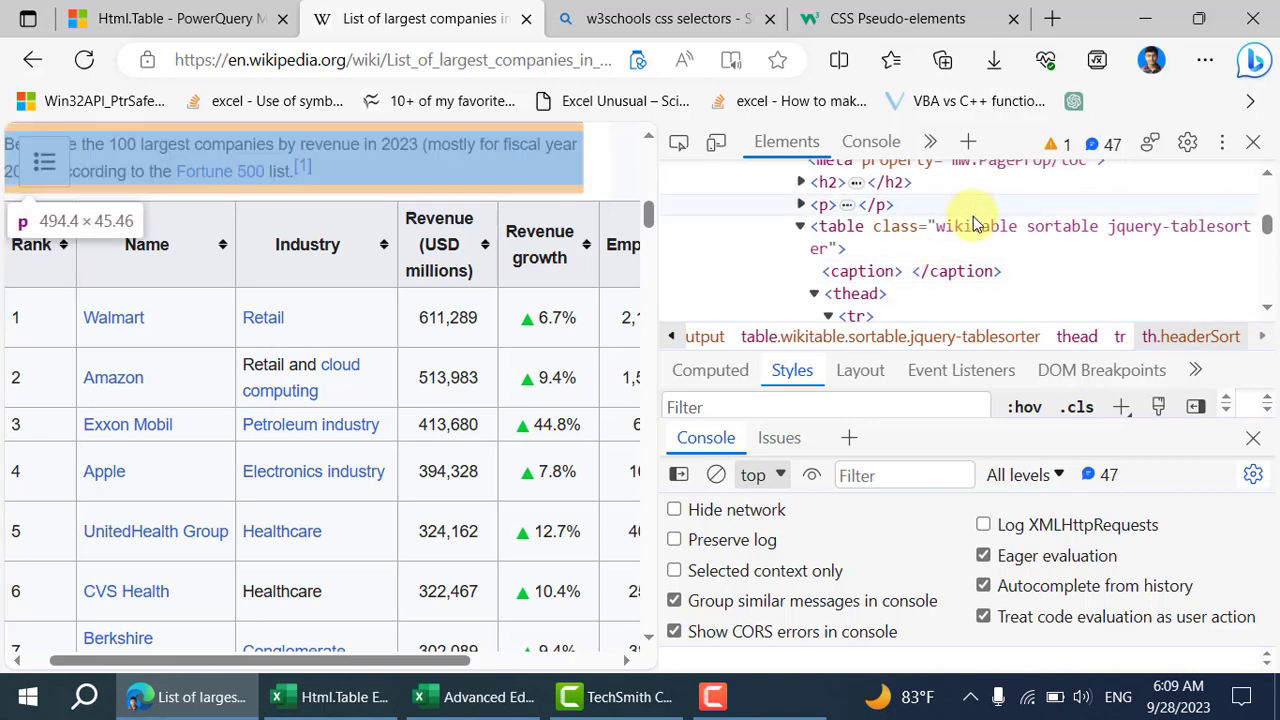
{"action": "left_click", "coordinate": [975, 225]}
{"action": "right_click", "coordinate": [954, 228]}
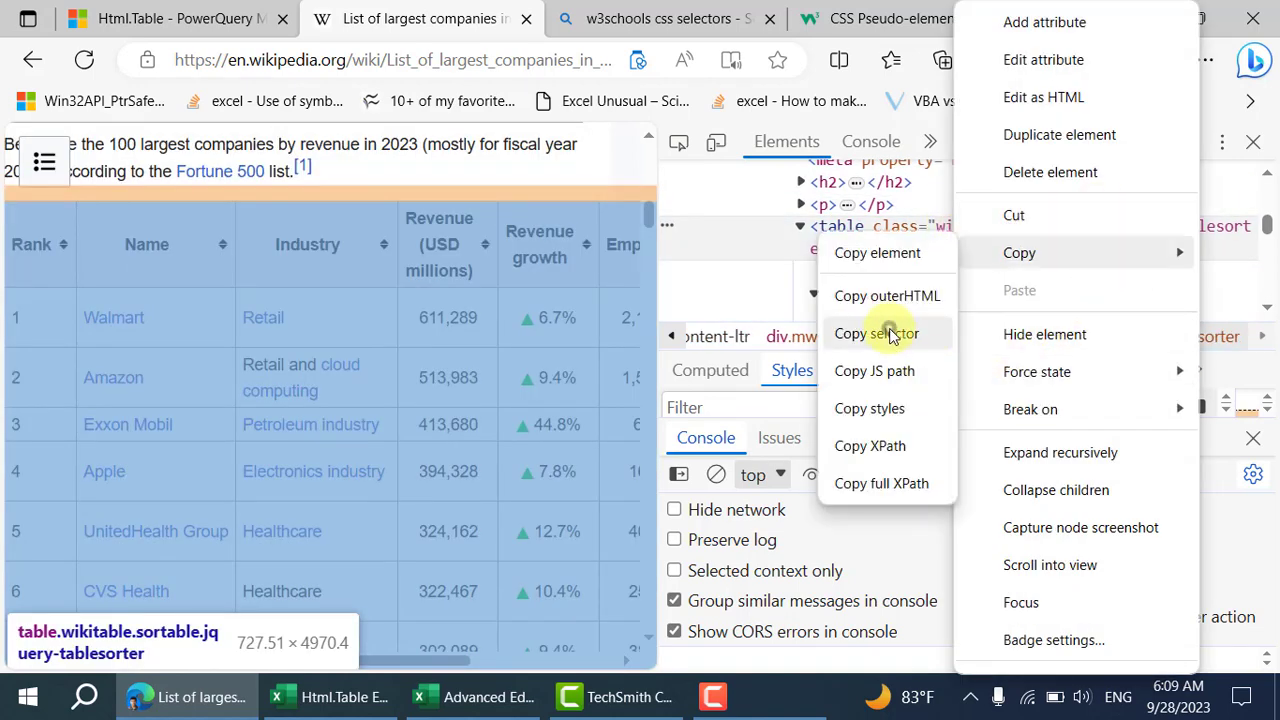
{"action": "left_click", "coordinate": [890, 335]}
Paste the copied selector into the styles filter and search the elements for #mw-content-text > div.mw-parser-output > table:nth-child(9).
{"action": "left_click", "coordinate": [822, 404]}
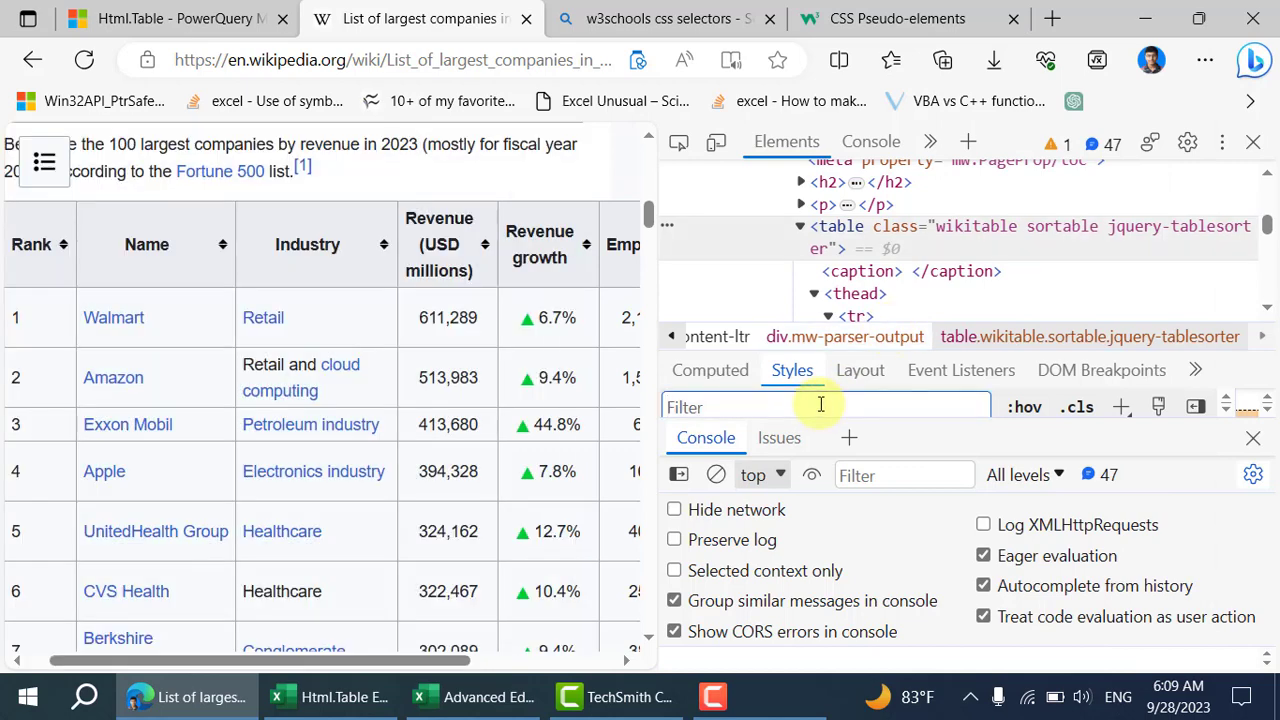
{"action": "key", "text": "ctrl+v"}
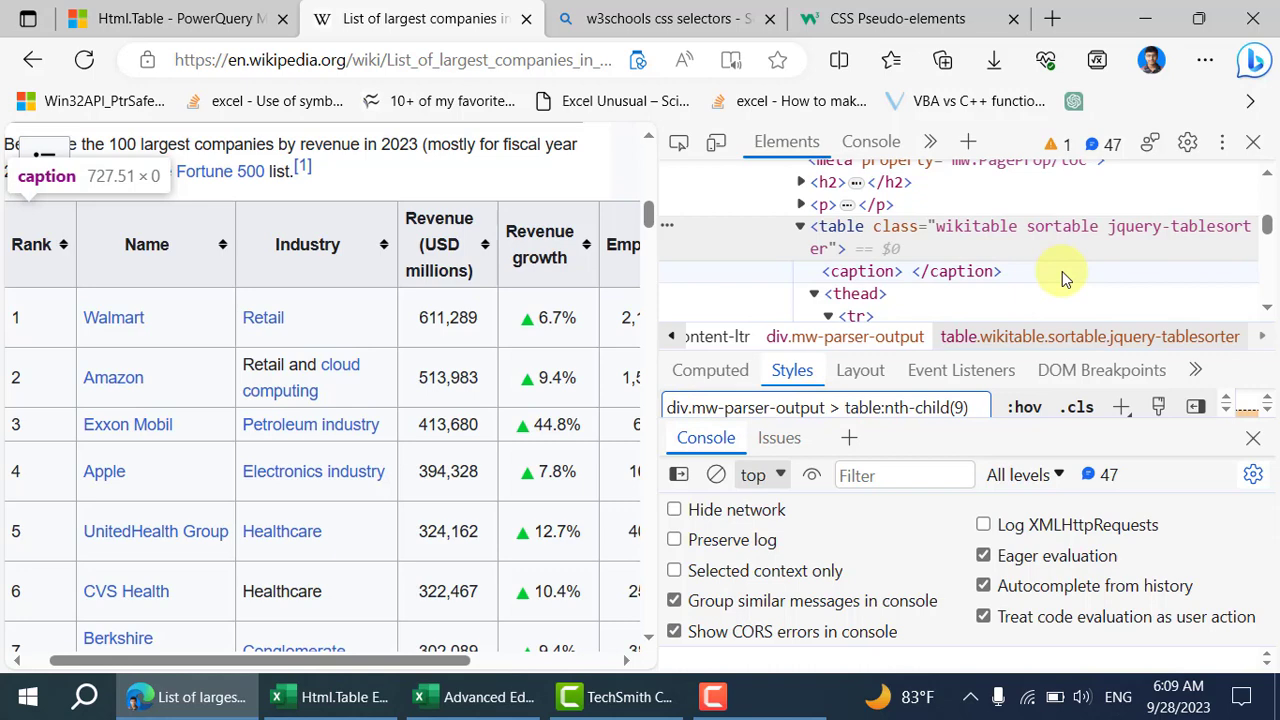
{"action": "left_click", "coordinate": [1062, 271]}
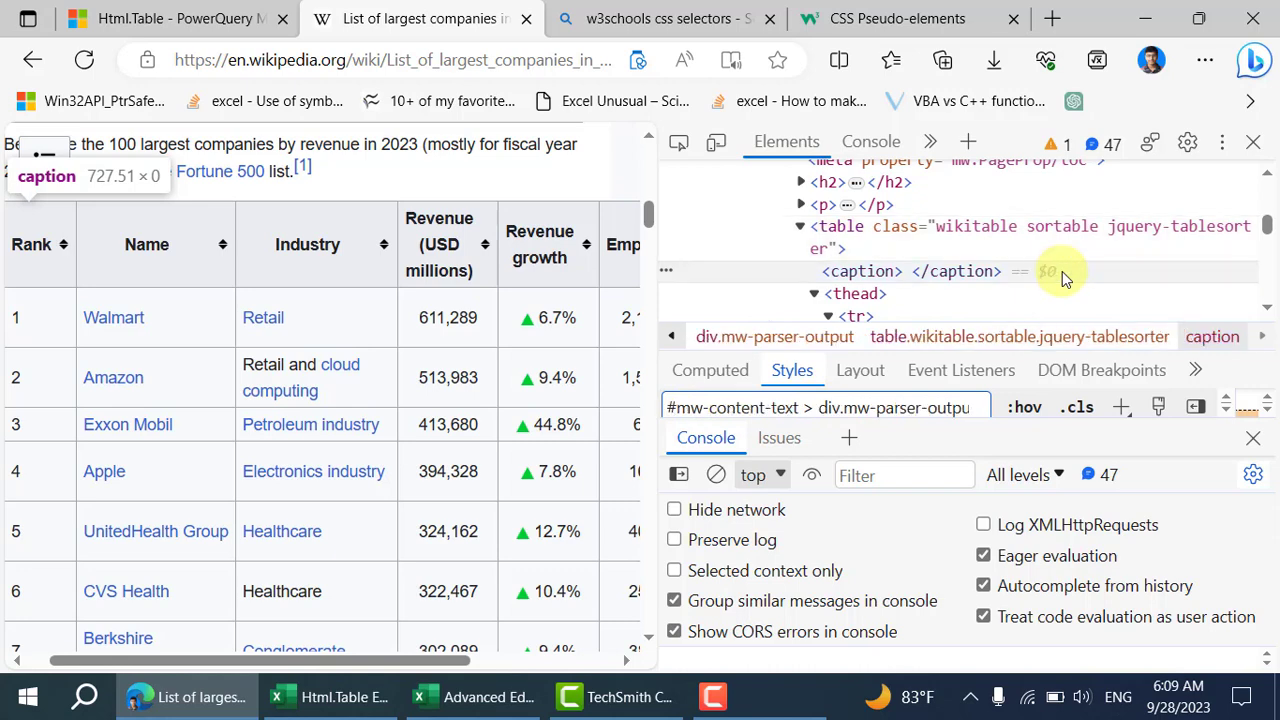
{"action": "key", "text": "ctrl+f"}
{"action": "key", "text": "ctrl+v"}
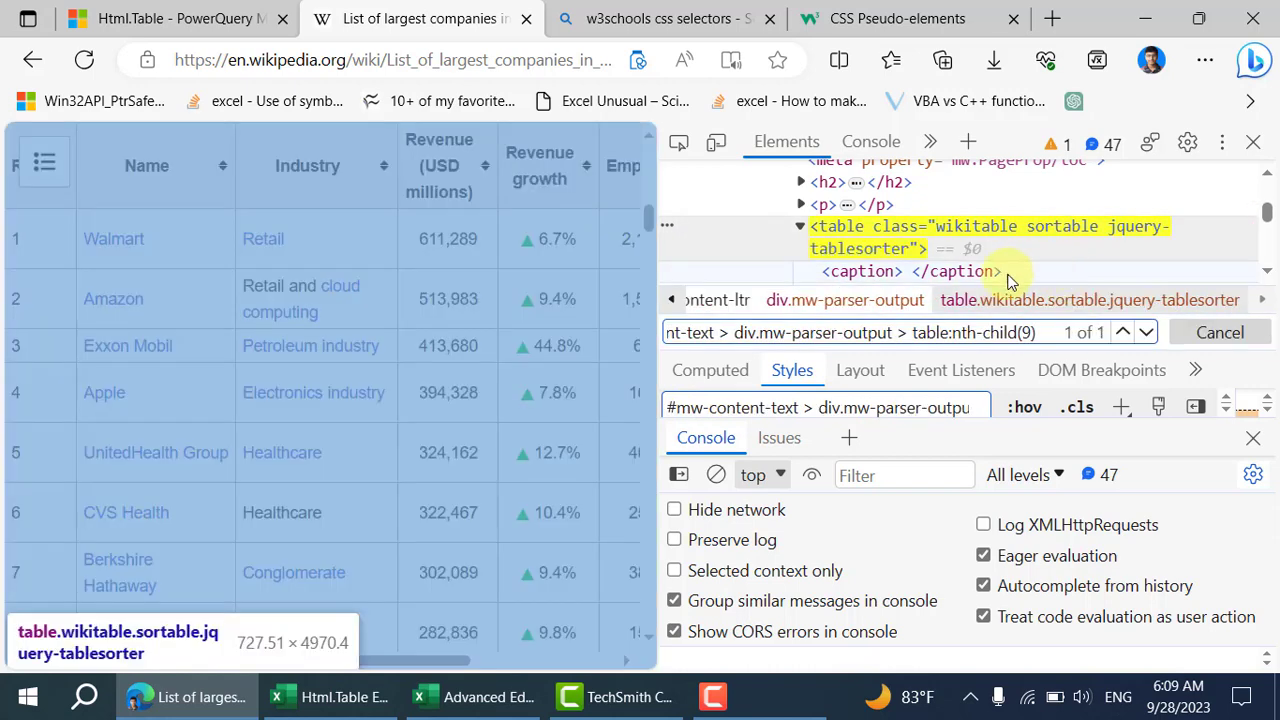
Review the copied selector from start to end and compare it with the :nth-child(n) entry on W3Schools.
{"action": "key", "text": "Home"}
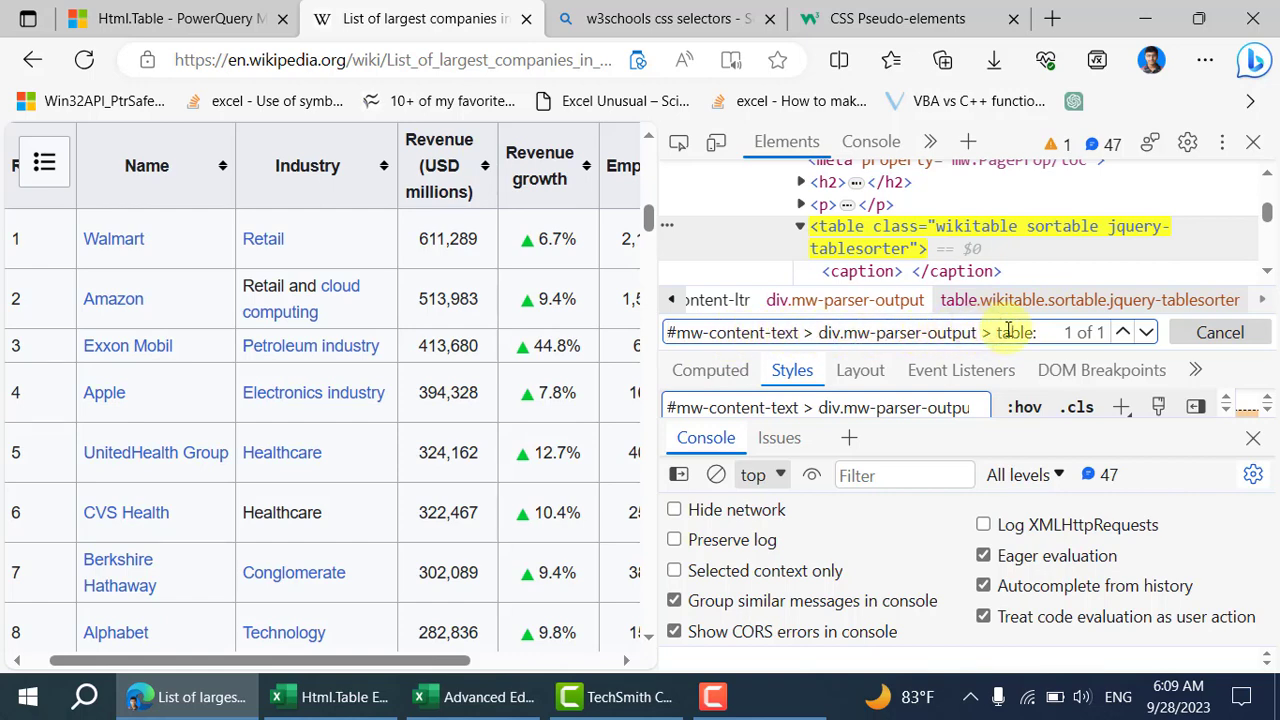
{"action": "type", "text": "nth-child(9)"}
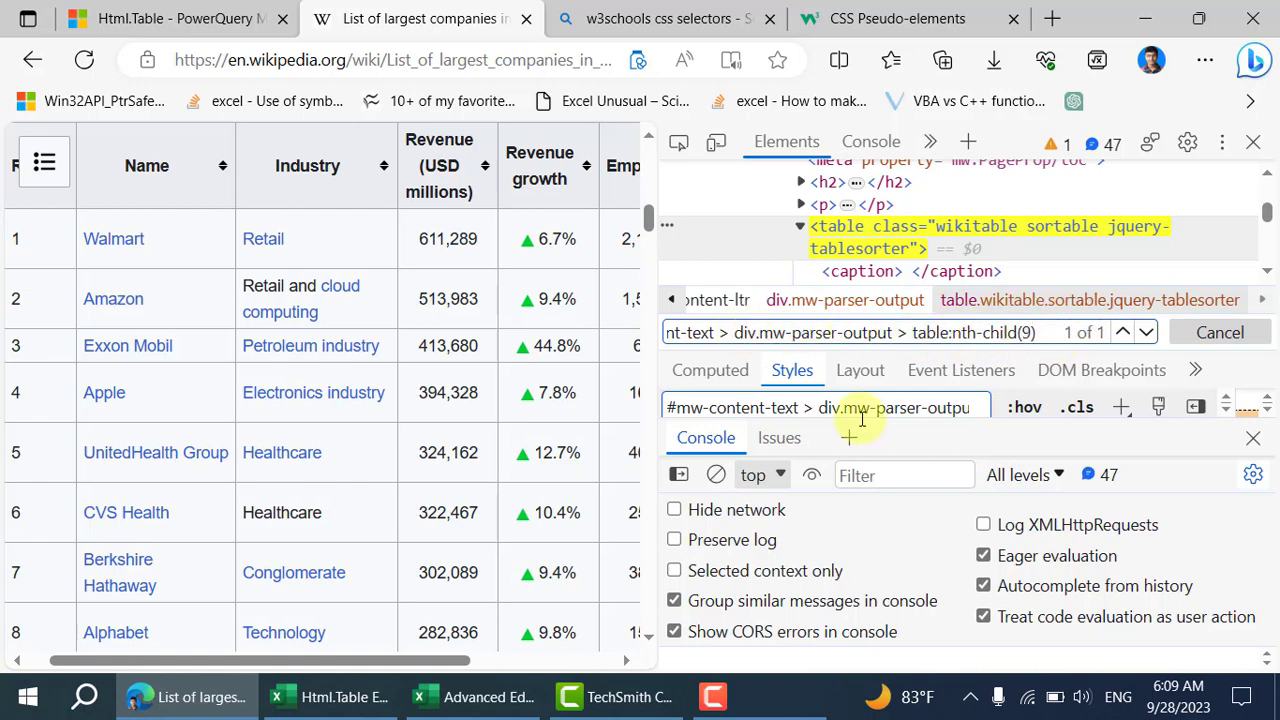
{"action": "left_click", "coordinate": [875, 18]}
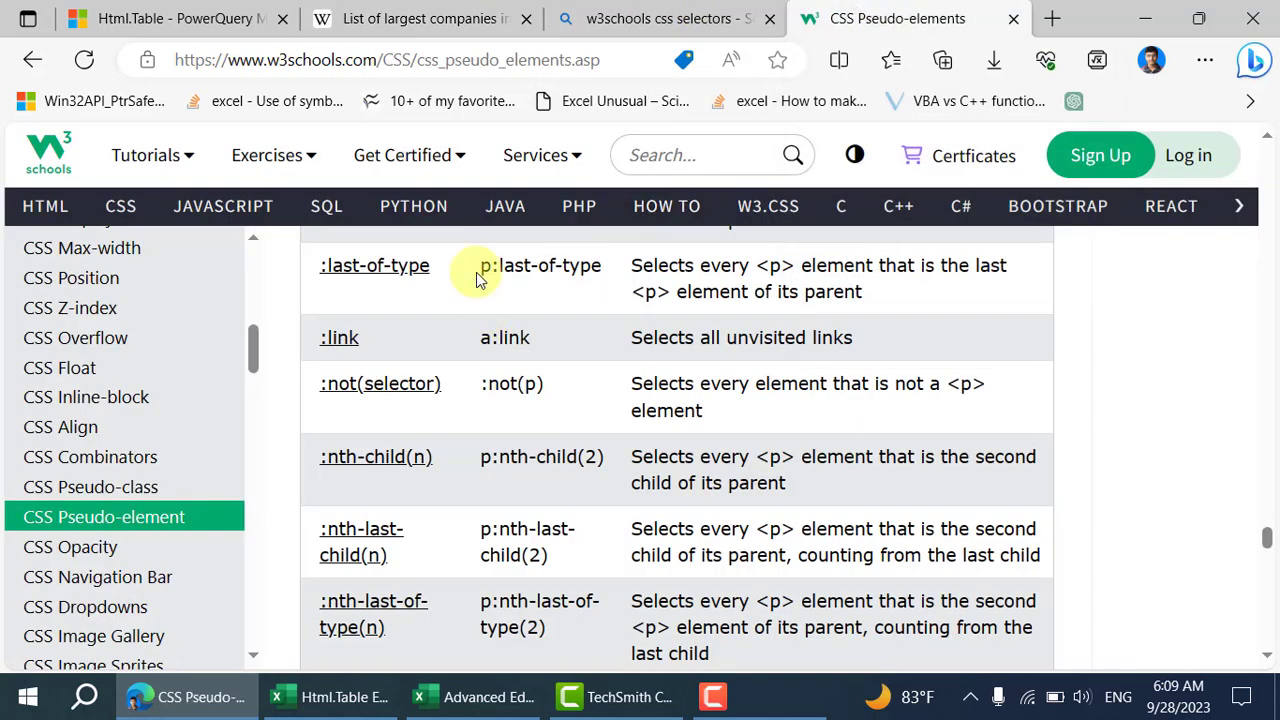
{"action": "left_click", "coordinate": [476, 24]}
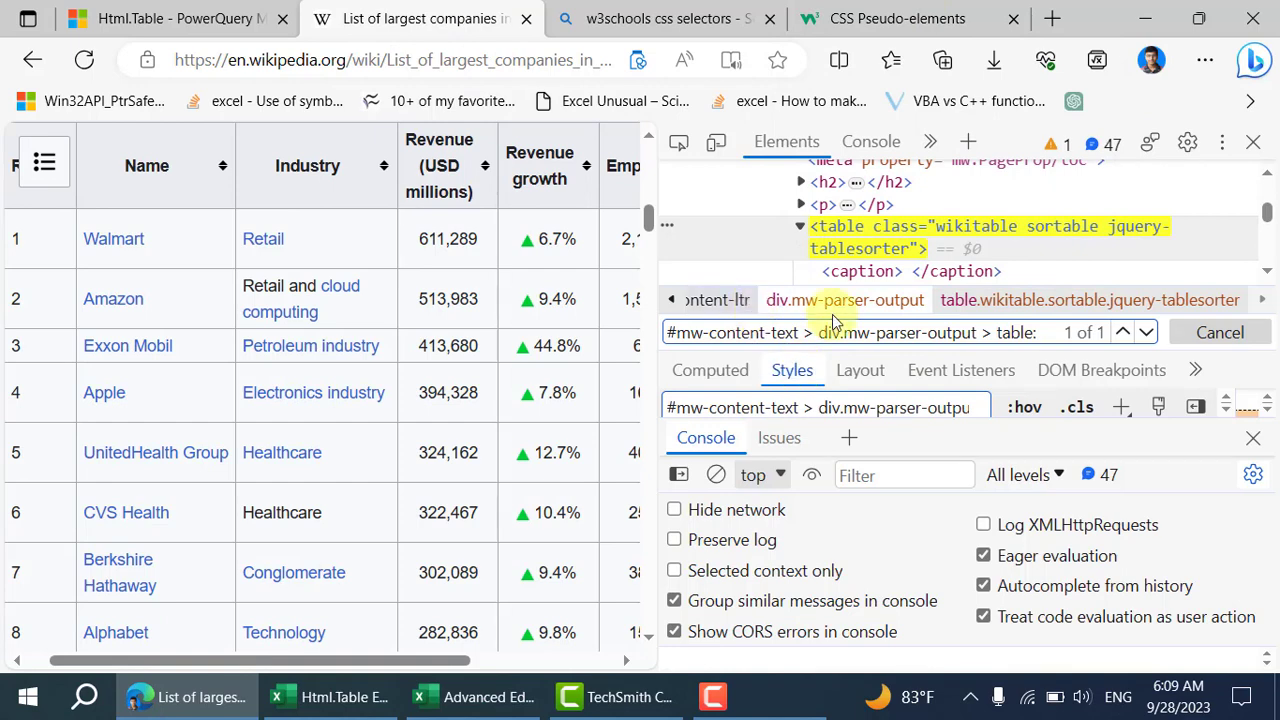
In Power Query's Advanced Editor, highlight the RowSelector's table part and the * that follows it to examine them.
{"action": "left_click", "coordinate": [476, 697]}
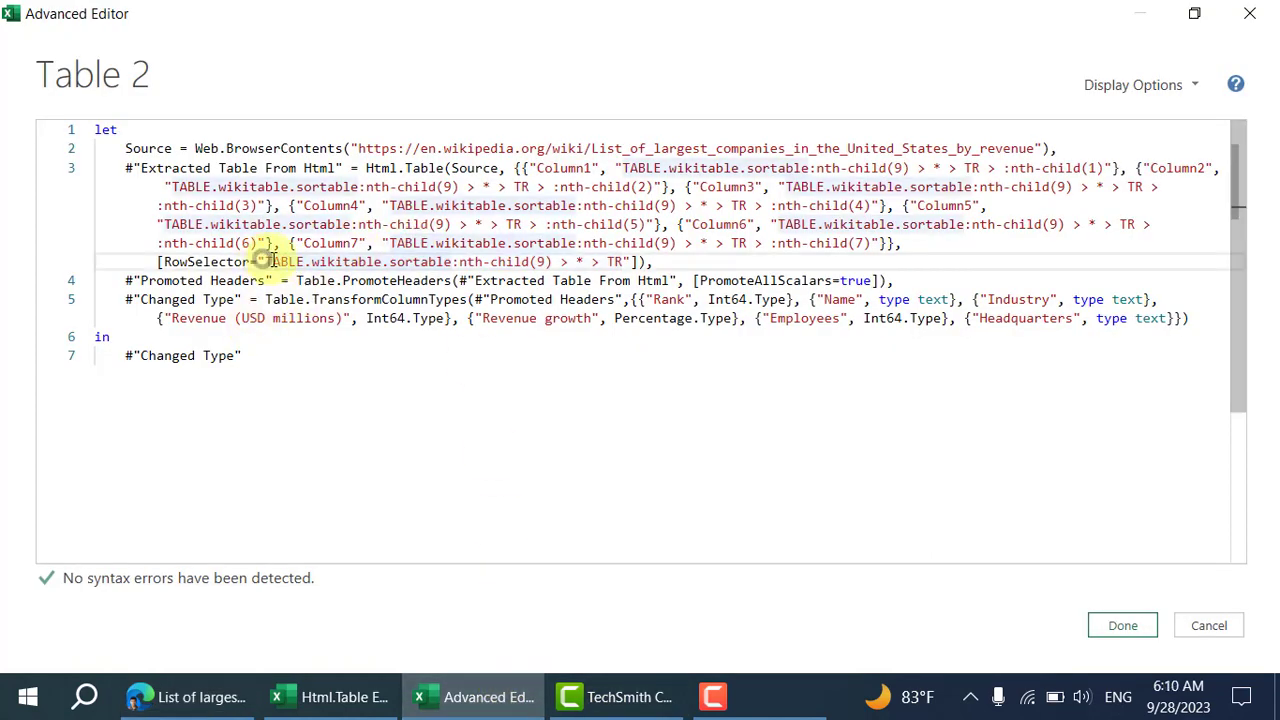
{"action": "left_click_drag", "start_coordinate": [265, 262], "coordinate": [549, 262]}
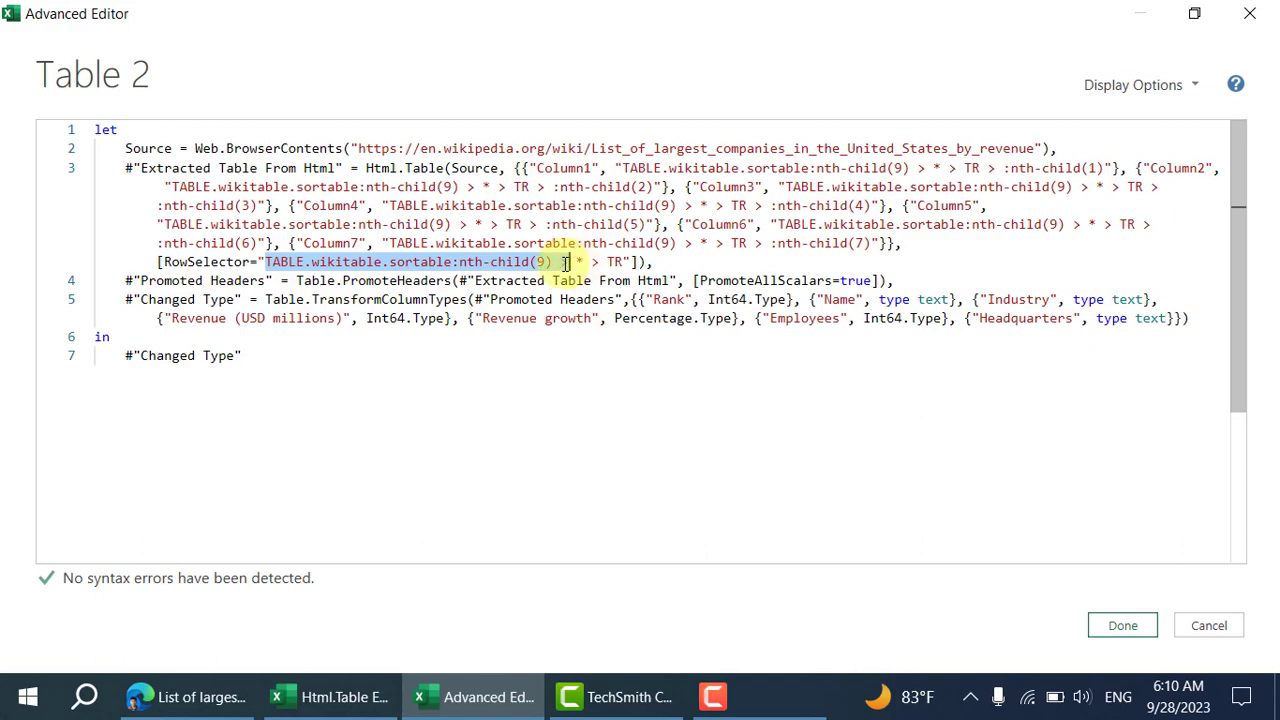
{"action": "left_click", "coordinate": [573, 262]}
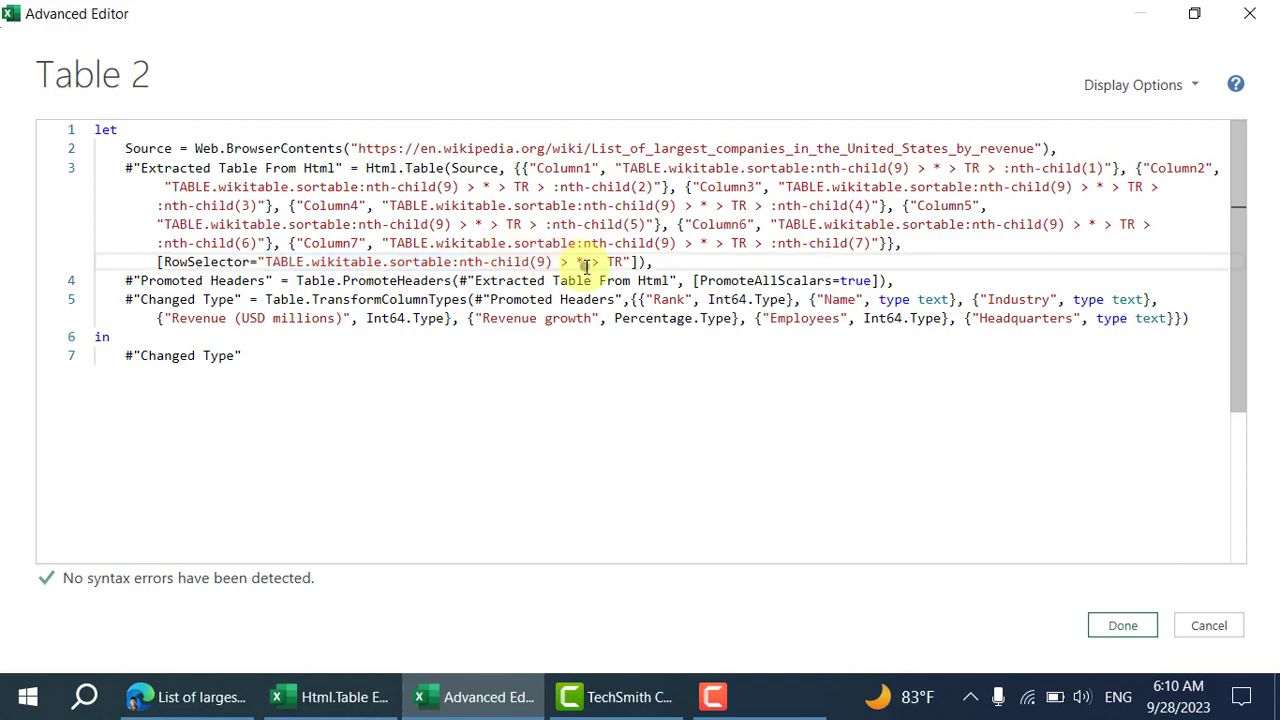
{"action": "left_click_drag", "start_coordinate": [572, 262], "coordinate": [593, 262]}
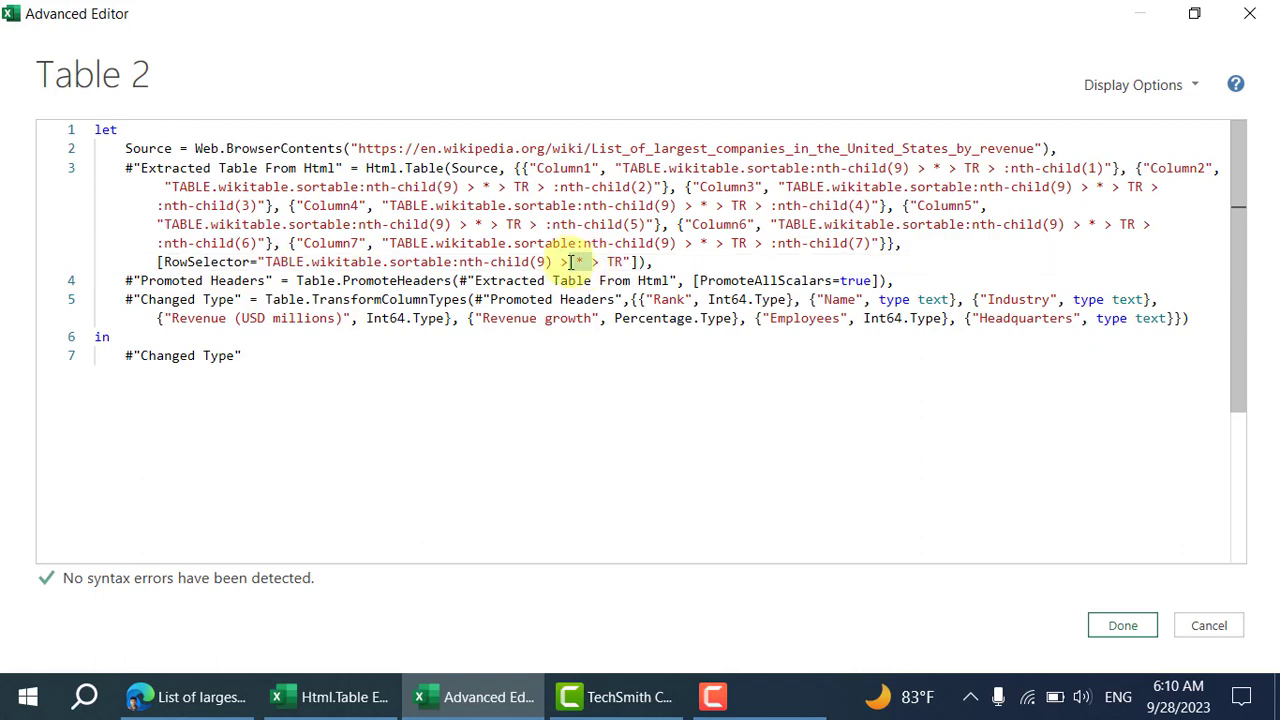
Copy TABLE.wikitable.sortable:nth-child(9) from the RowSelector and search the Wikipedia page's elements for it, replacing the previous search text.
{"action": "left_click", "coordinate": [558, 262]}
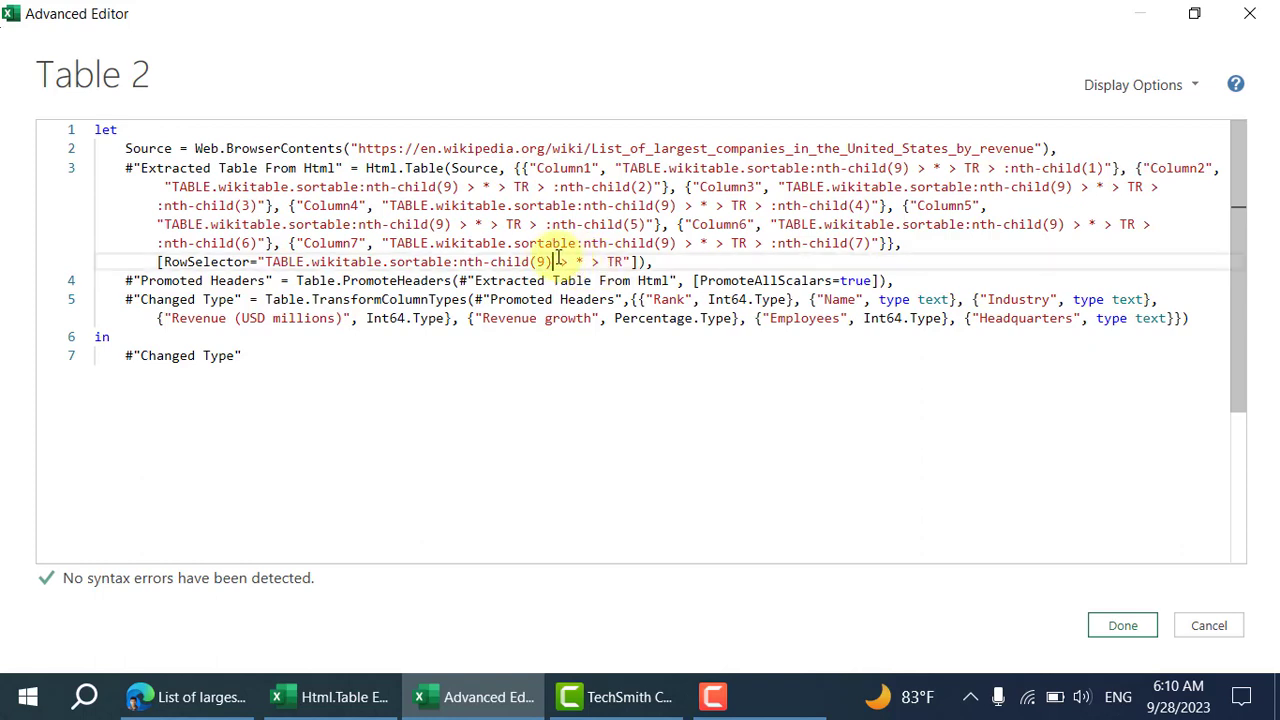
{"action": "key", "text": "Left"}
{"action": "key", "text": "shift+Left"}
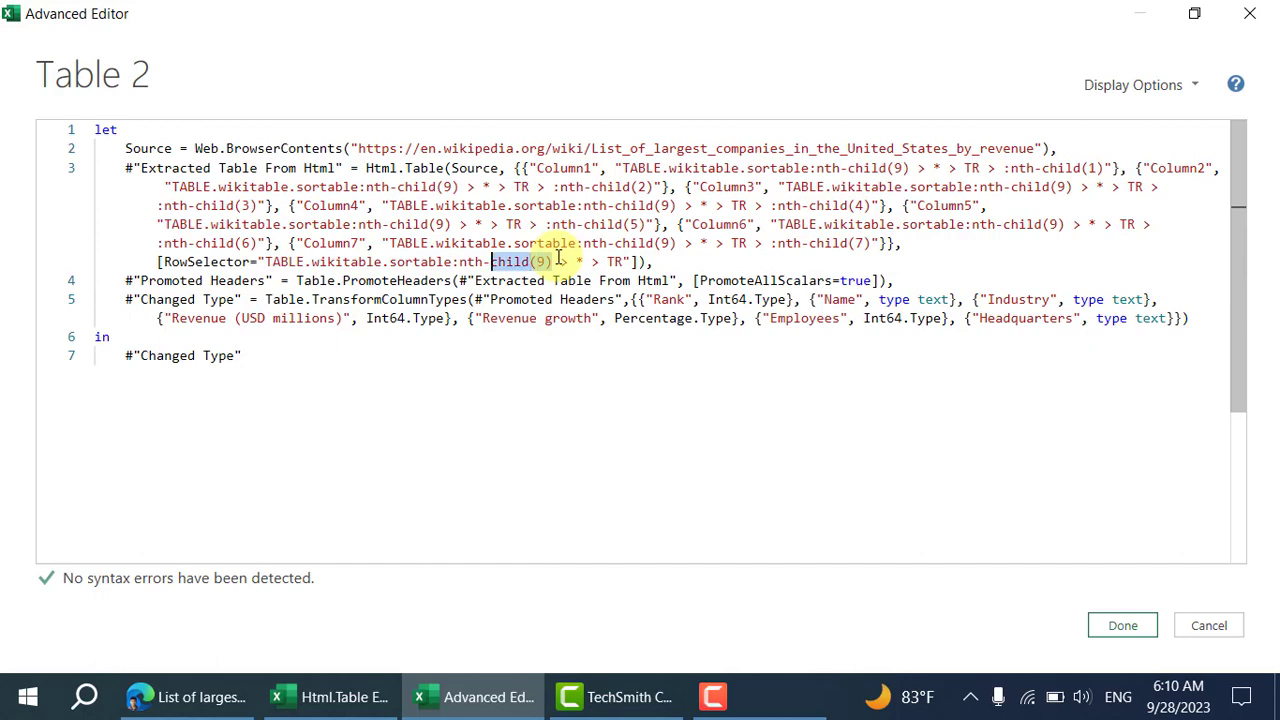
{"action": "key", "text": "ctrl+shift+Left"}
{"action": "key", "text": "ctrl+shift+Left"}
{"action": "key", "text": "ctrl+shift+Left"}
{"action": "key", "text": "ctrl+shift+Left"}
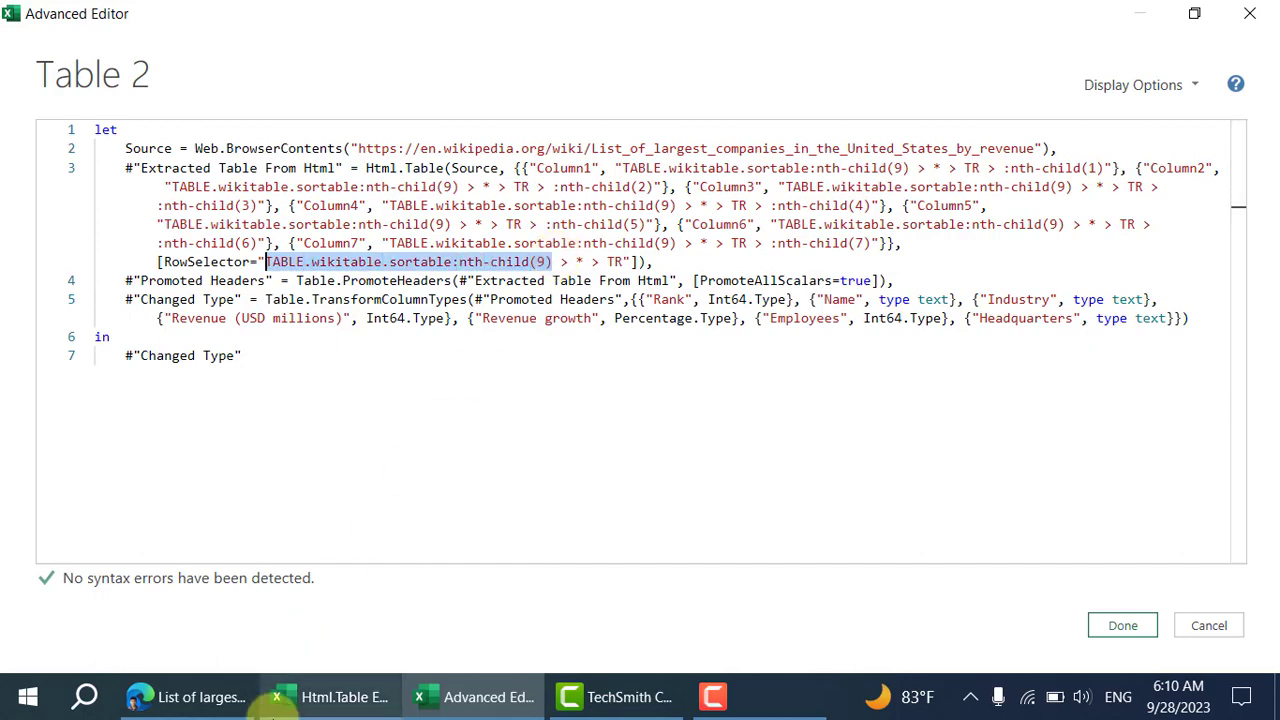
{"action": "left_click", "coordinate": [230, 708]}
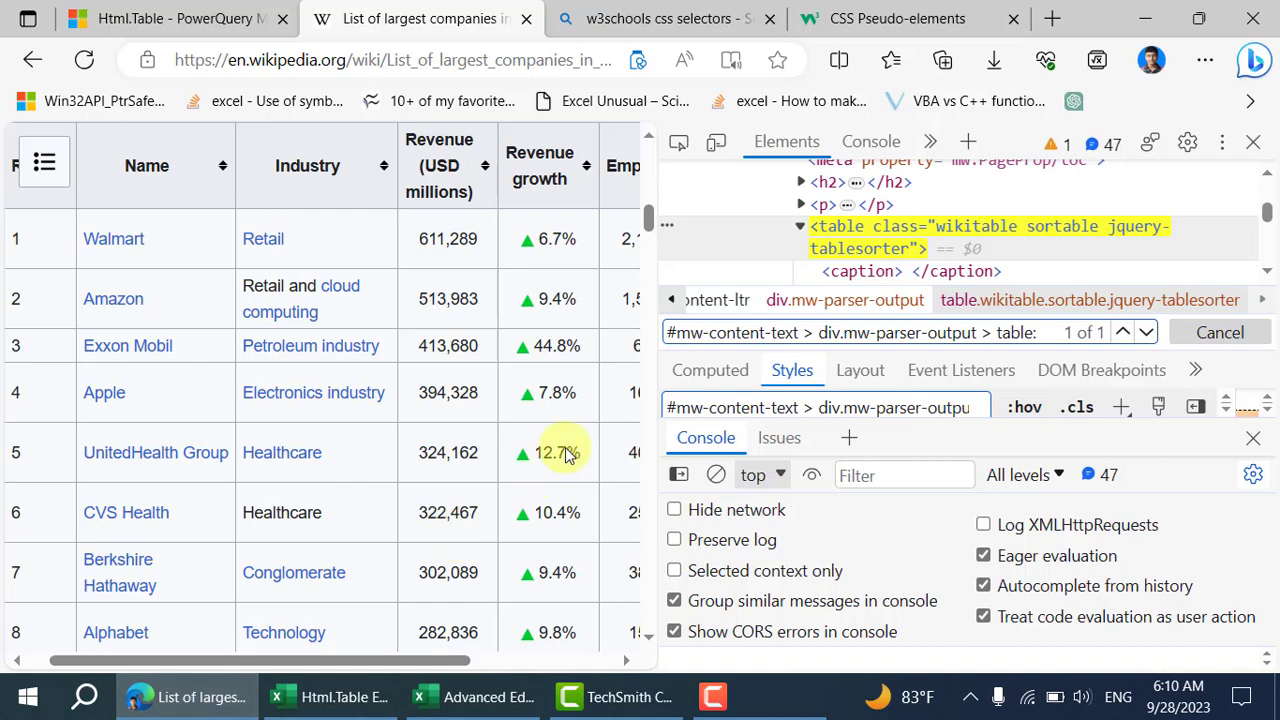
{"action": "triple_click", "coordinate": [750, 332]}
{"action": "key", "text": "ctrl+v"}
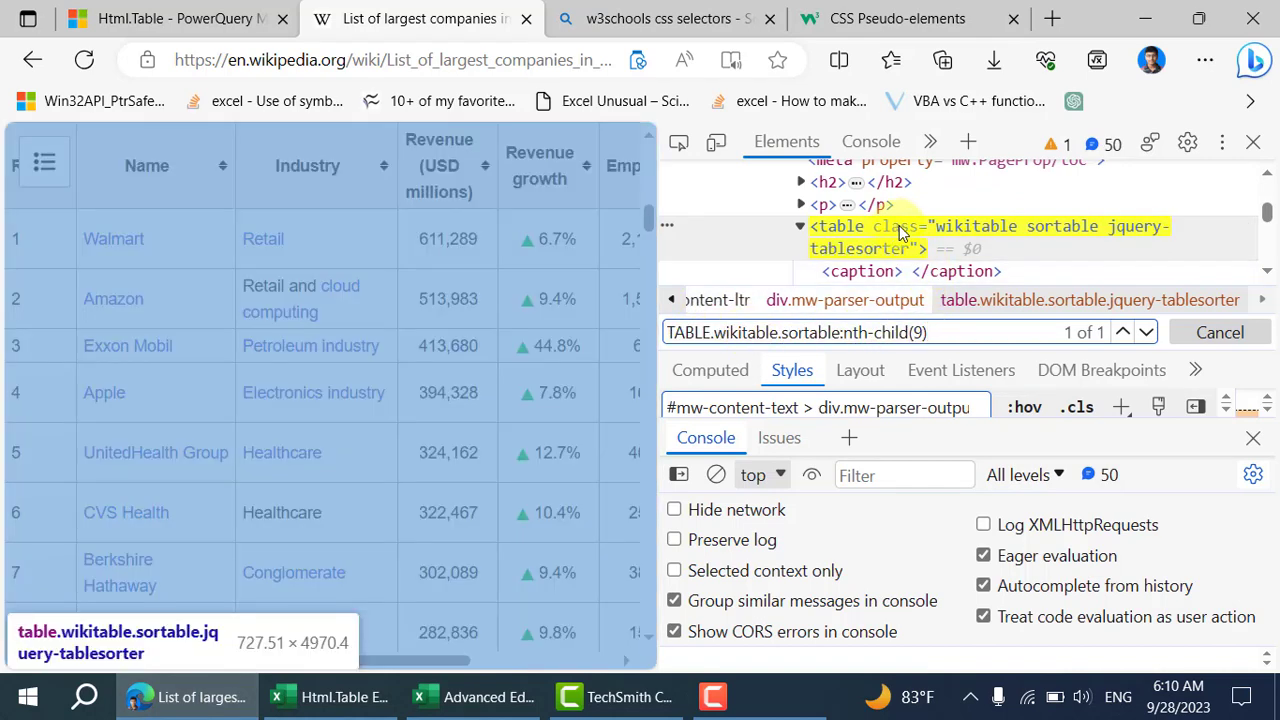
Extend the element search to TABLE.wikitable.sortable:nth-child(9) > * and review the table's direct children in the page's code.
{"action": "type", "text": "> "}
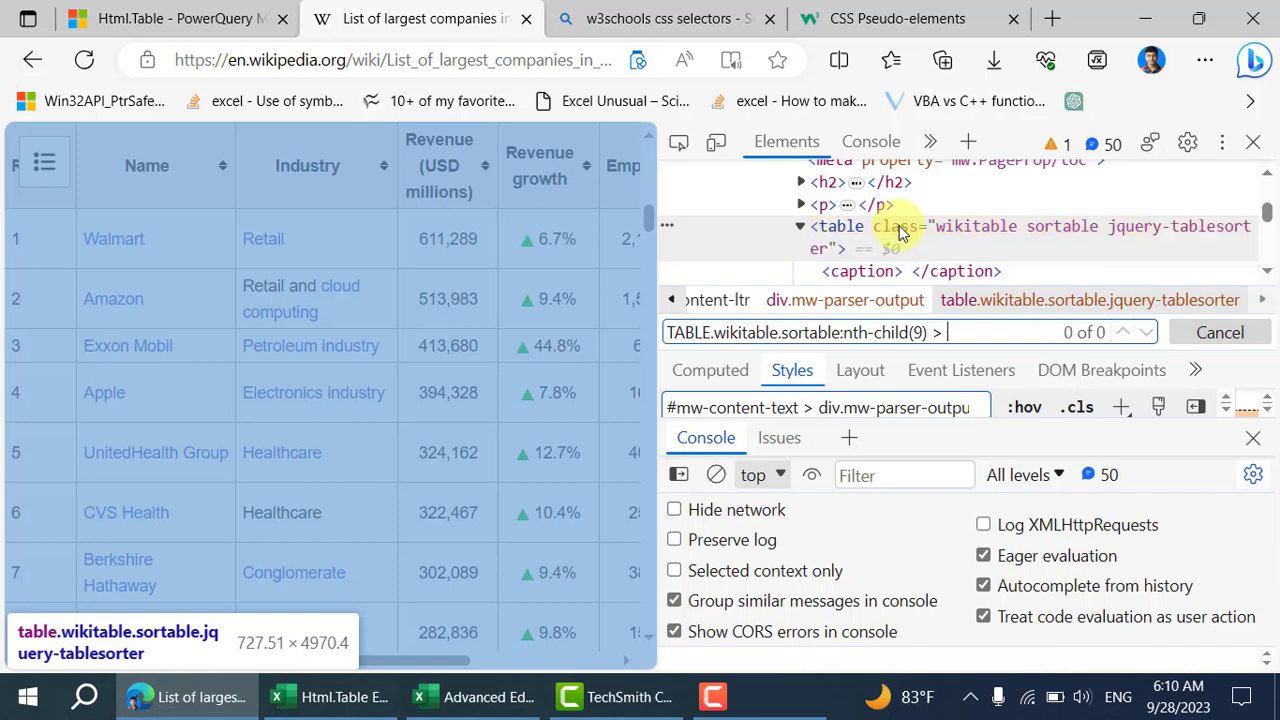
{"action": "type", "text": "*"}
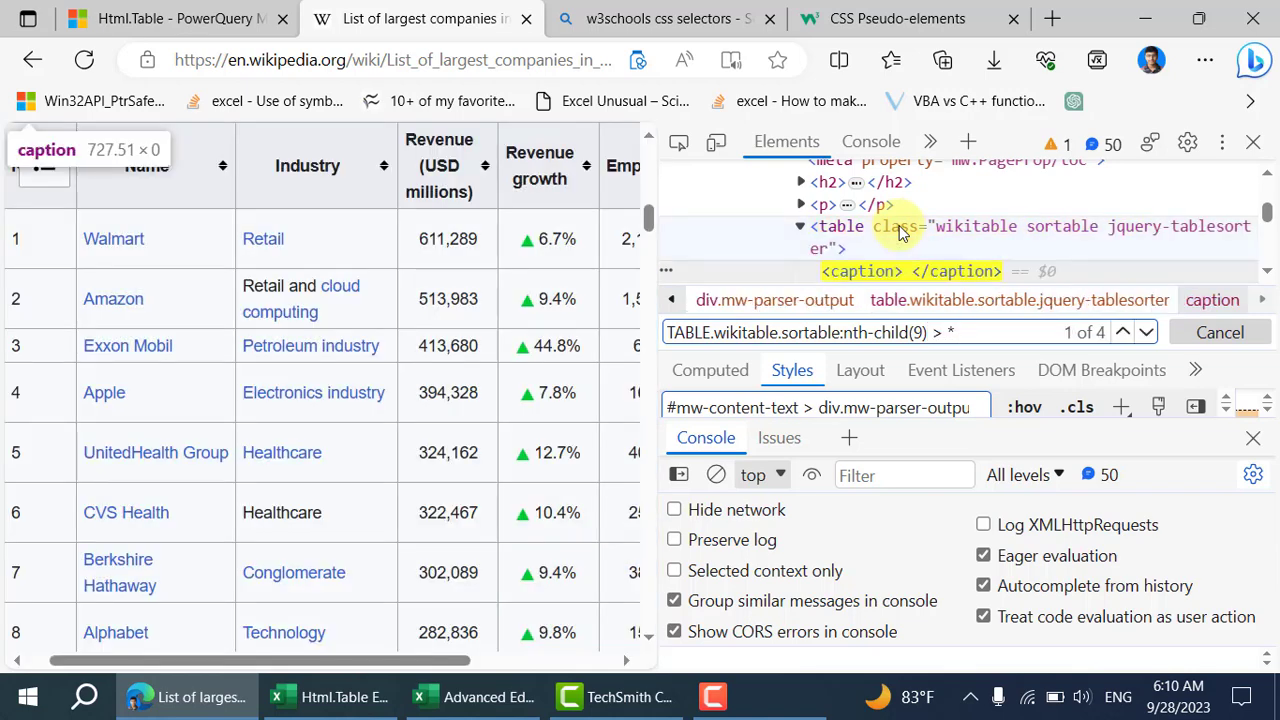
{"action": "scroll", "coordinate": [900, 240], "scroll_direction": "down", "scroll_amount": 3}
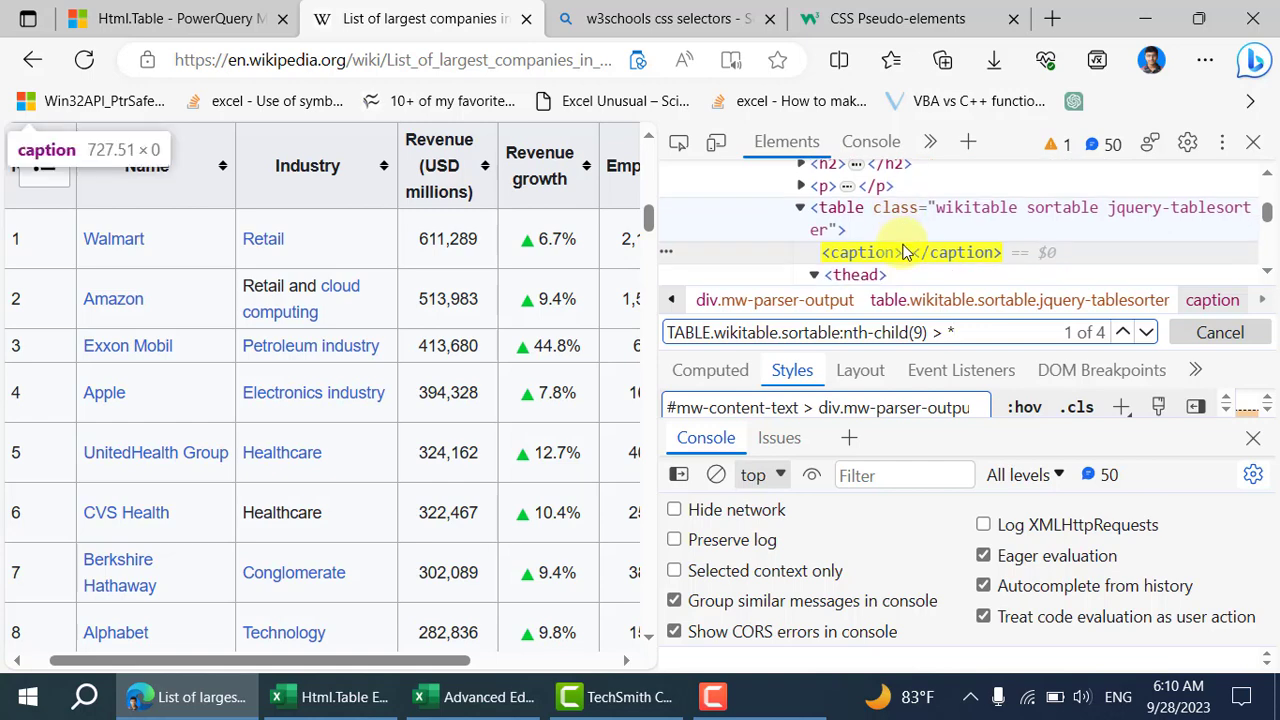
{"action": "scroll", "coordinate": [903, 250], "scroll_direction": "down", "scroll_amount": 6}
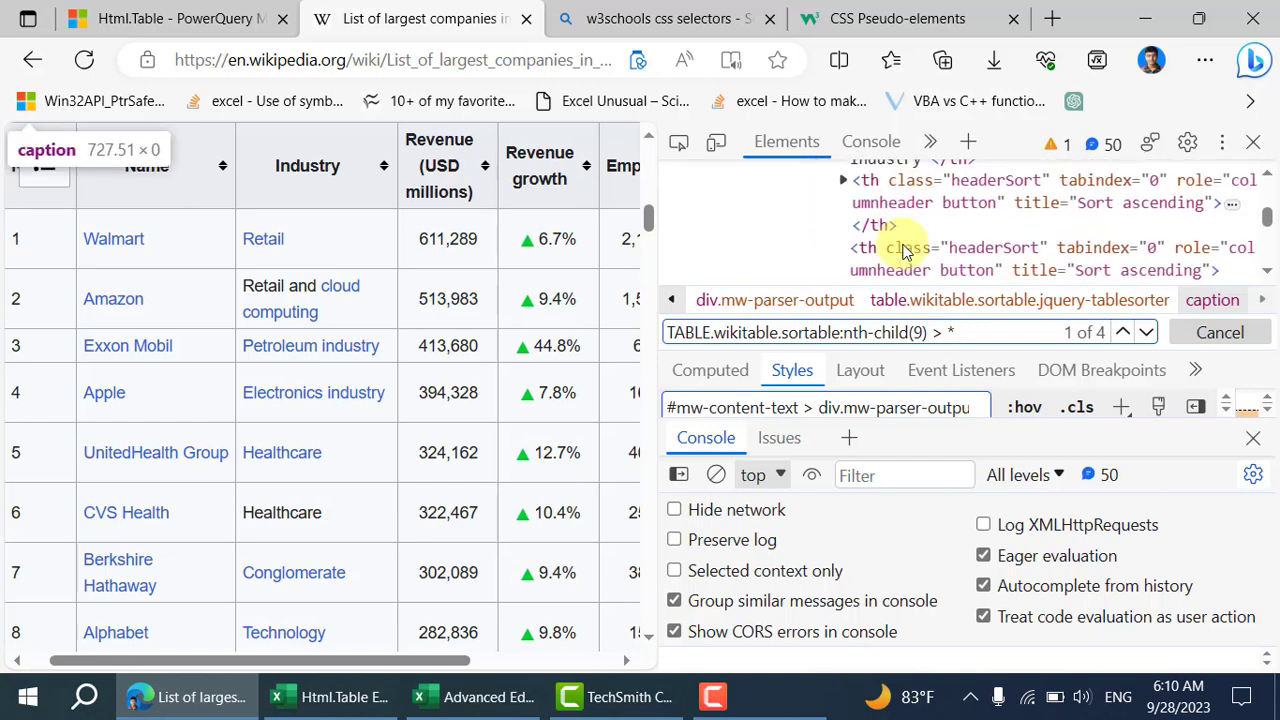
{"action": "scroll", "coordinate": [903, 250], "scroll_direction": "down", "scroll_amount": 2}
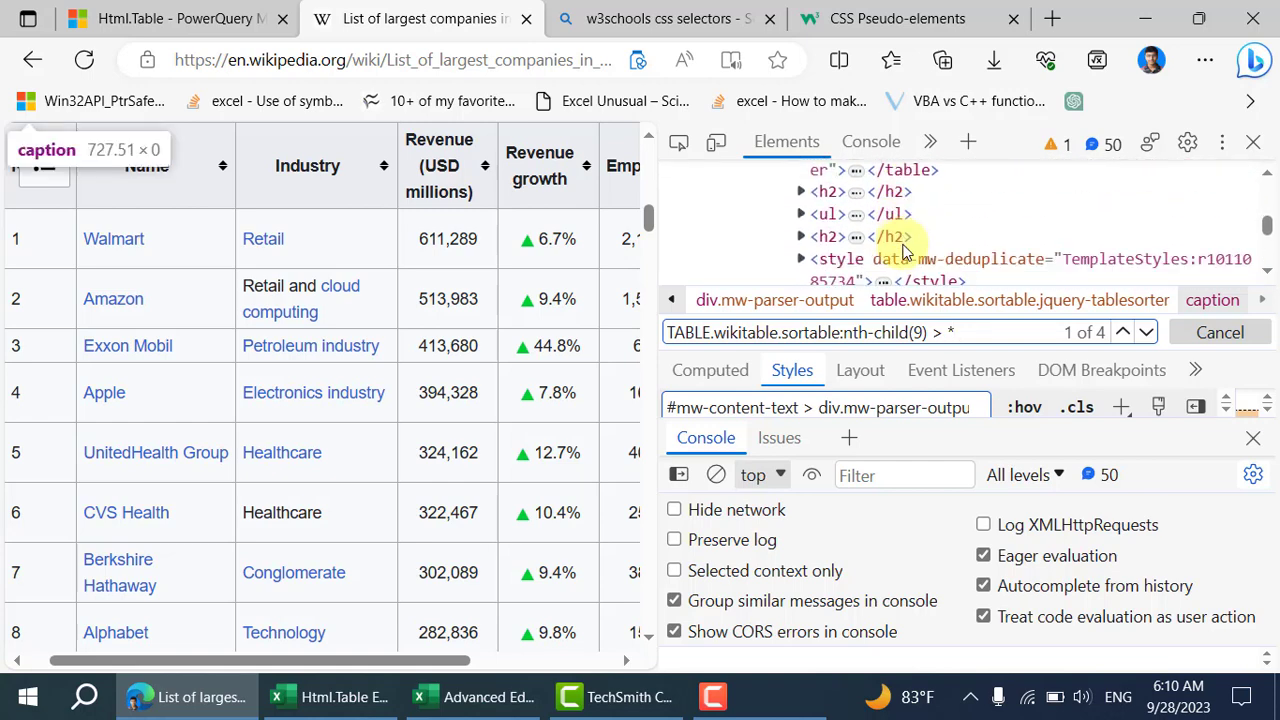
Add > TR to the end of the element search and examine the header row's th cells inside thead.
{"action": "type", "text": ">"}
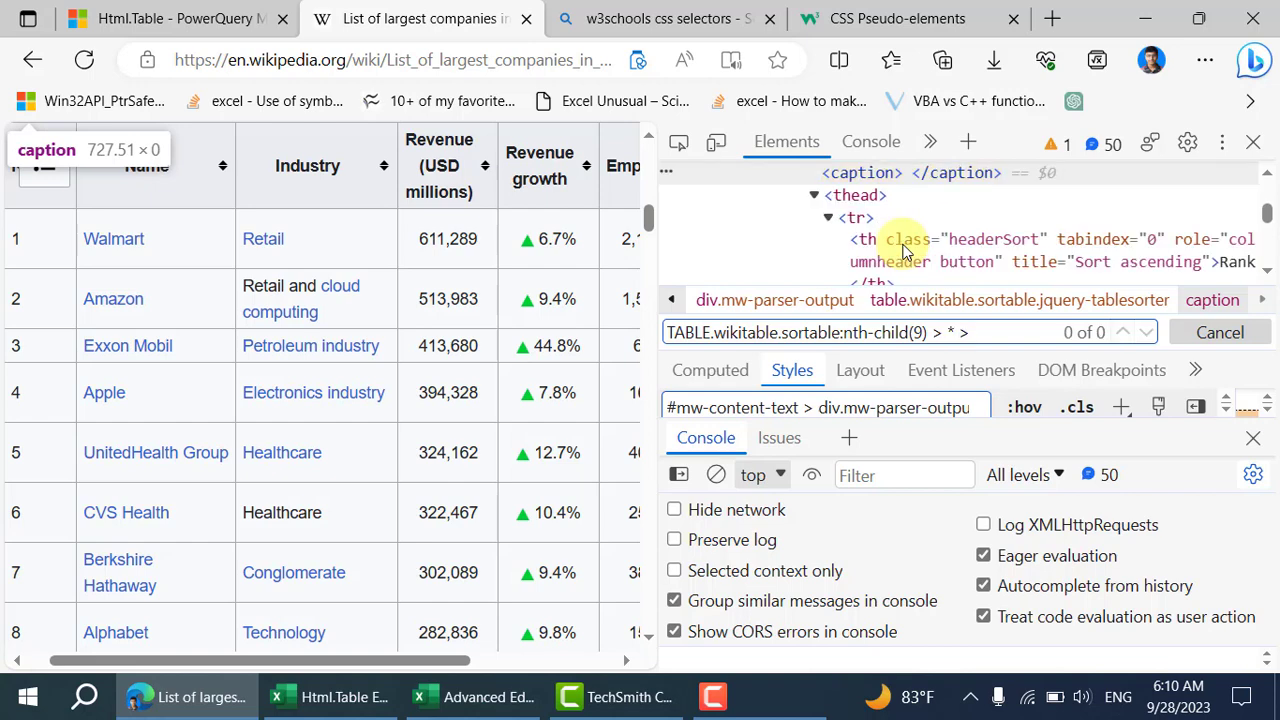
{"action": "type", "text": " TR"}
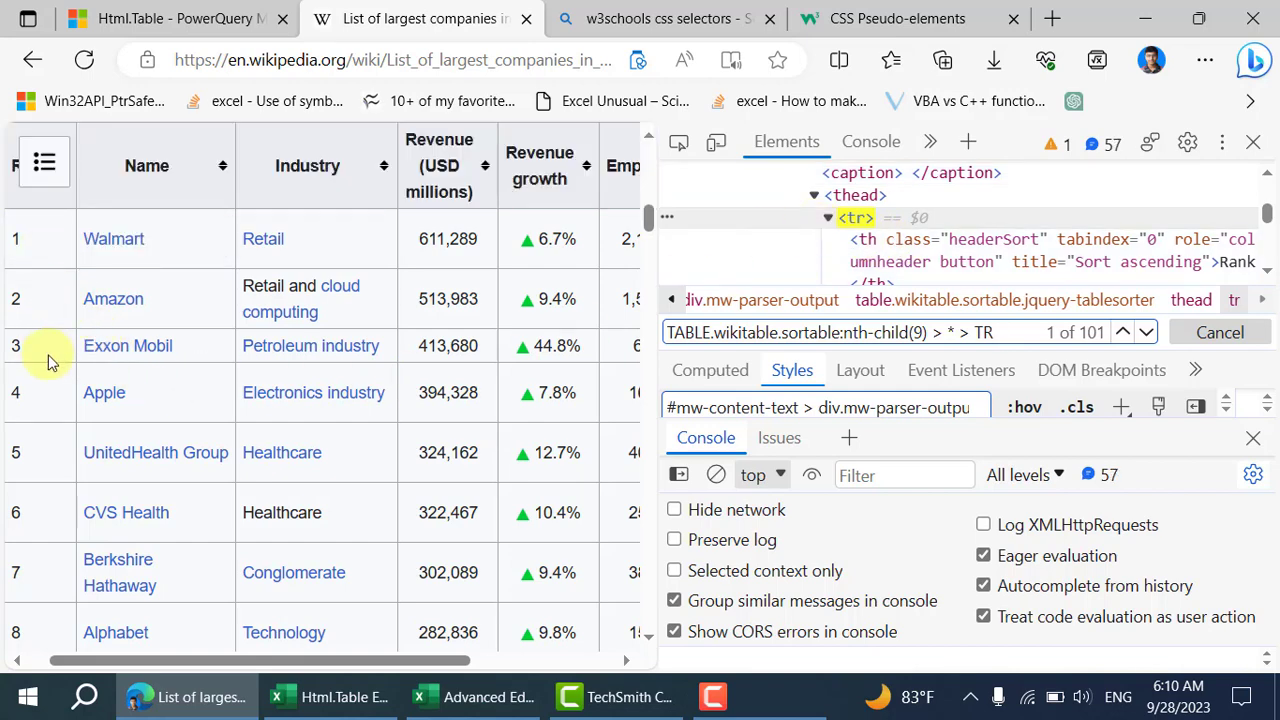
{"action": "left_click", "coordinate": [827, 218]}
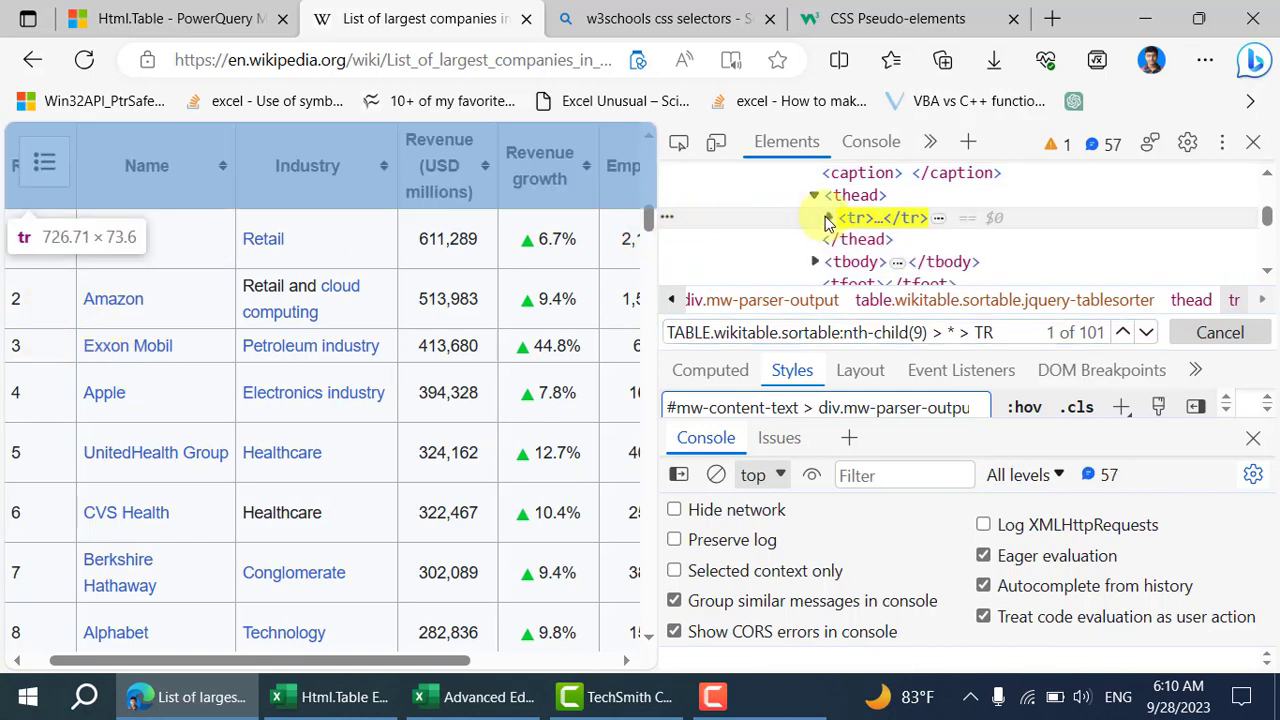
{"action": "left_click", "coordinate": [829, 218]}
{"action": "scroll", "coordinate": [870, 226], "scroll_direction": "down", "scroll_amount": 4}
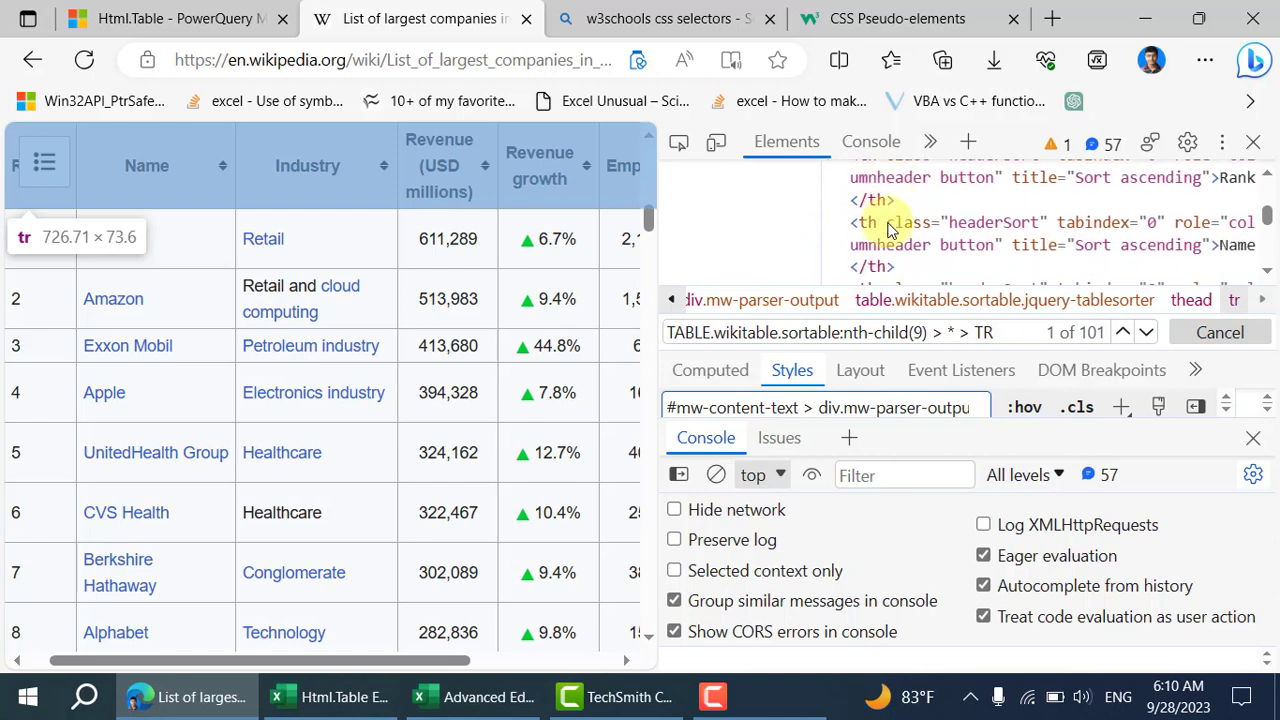
{"action": "scroll", "coordinate": [887, 229], "scroll_direction": "down", "scroll_amount": 5}
{"action": "scroll", "coordinate": [887, 229], "scroll_direction": "up", "scroll_amount": 6}
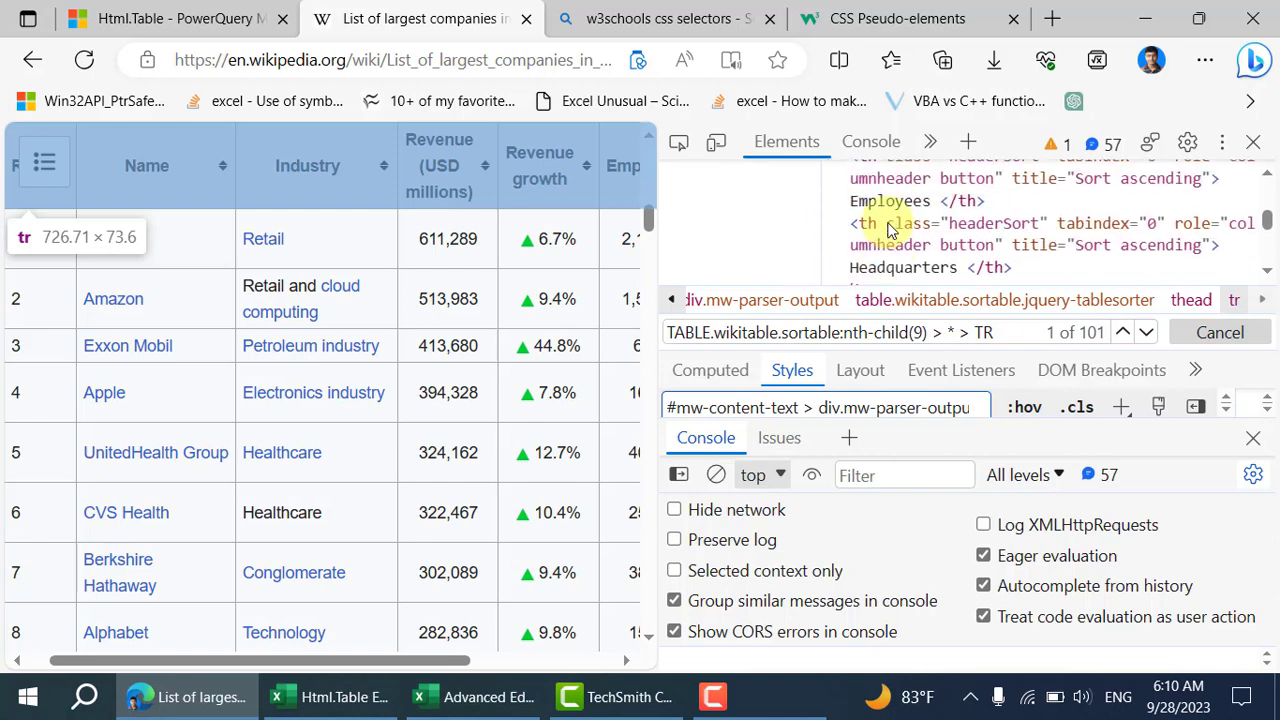
{"action": "scroll", "coordinate": [890, 229], "scroll_direction": "up", "scroll_amount": 3}
{"action": "scroll", "coordinate": [890, 229], "scroll_direction": "down", "scroll_amount": 1}
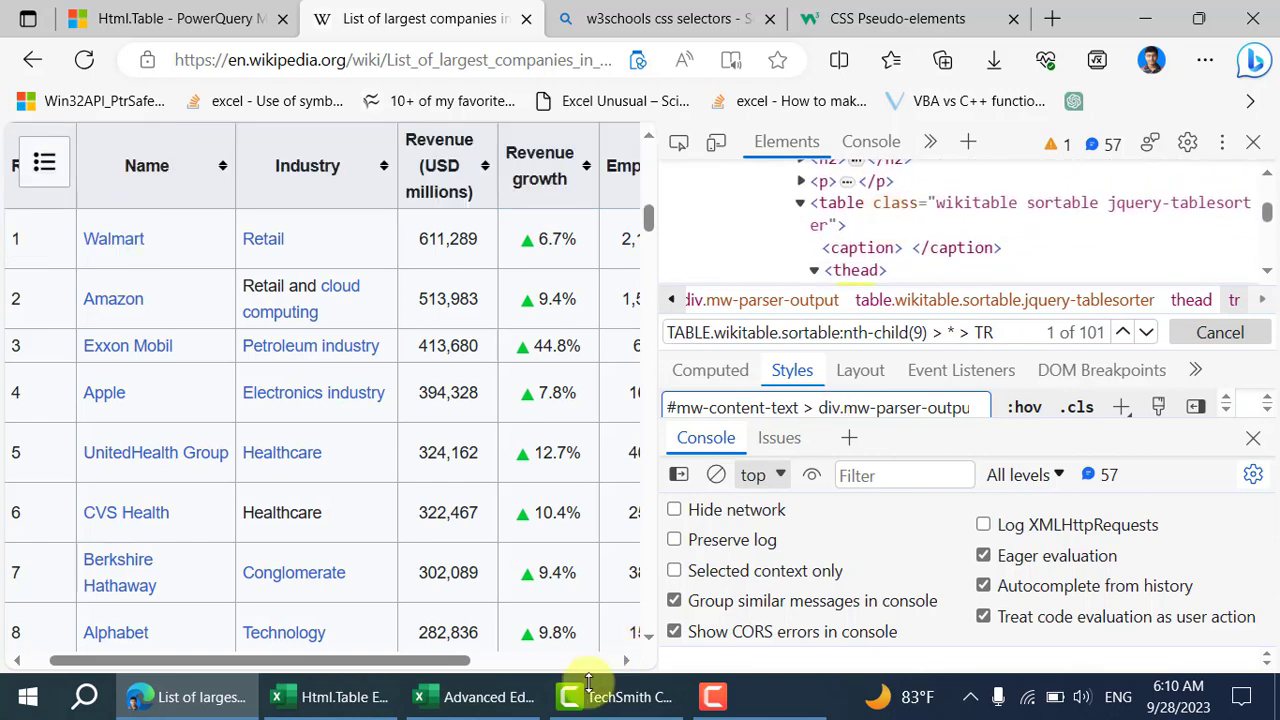
Compare the > * > TR part of the RowSelector in the Advanced Editor with the rows of the Wikipedia table.
{"action": "left_click", "coordinate": [513, 705]}
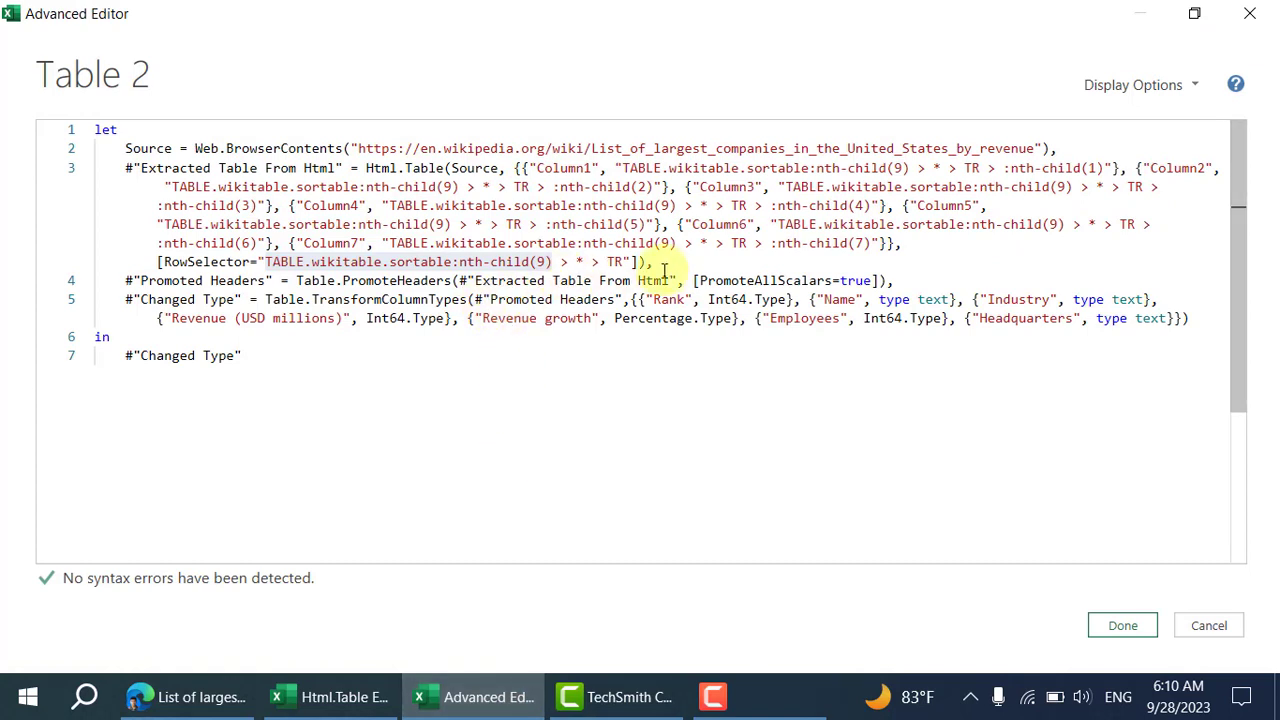
{"action": "left_click", "coordinate": [617, 263]}
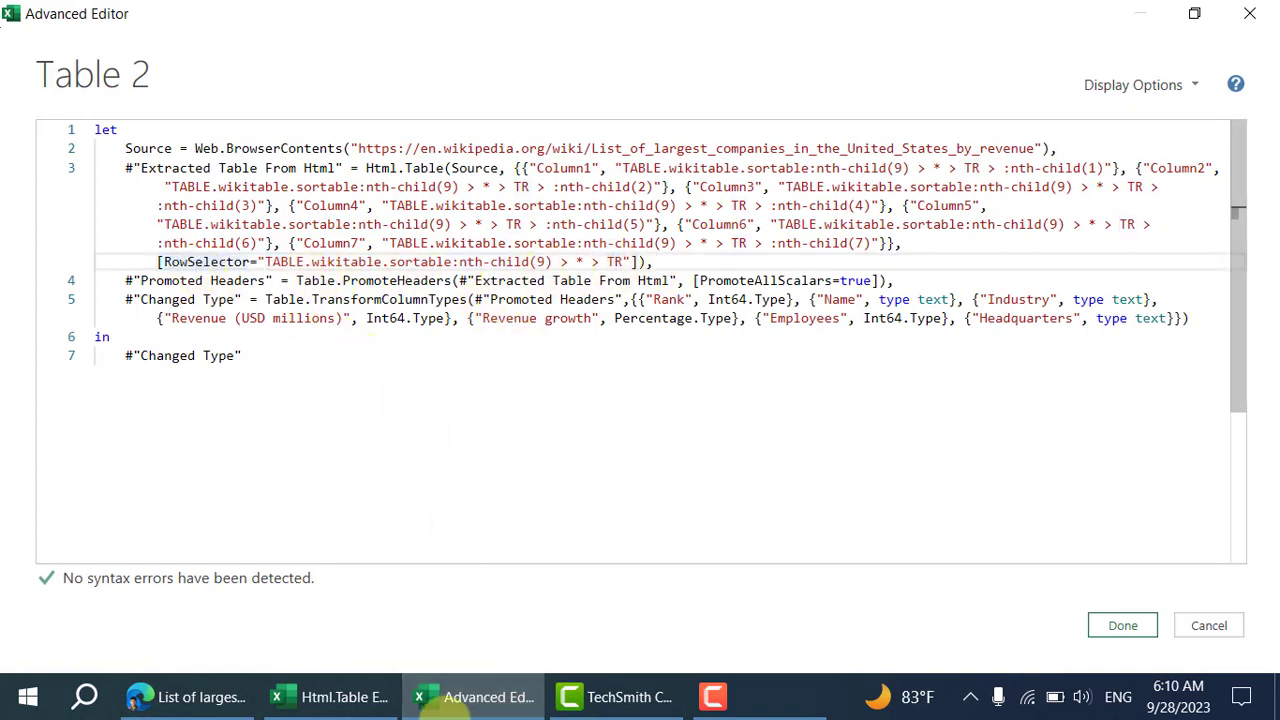
{"action": "left_click", "coordinate": [214, 697]}
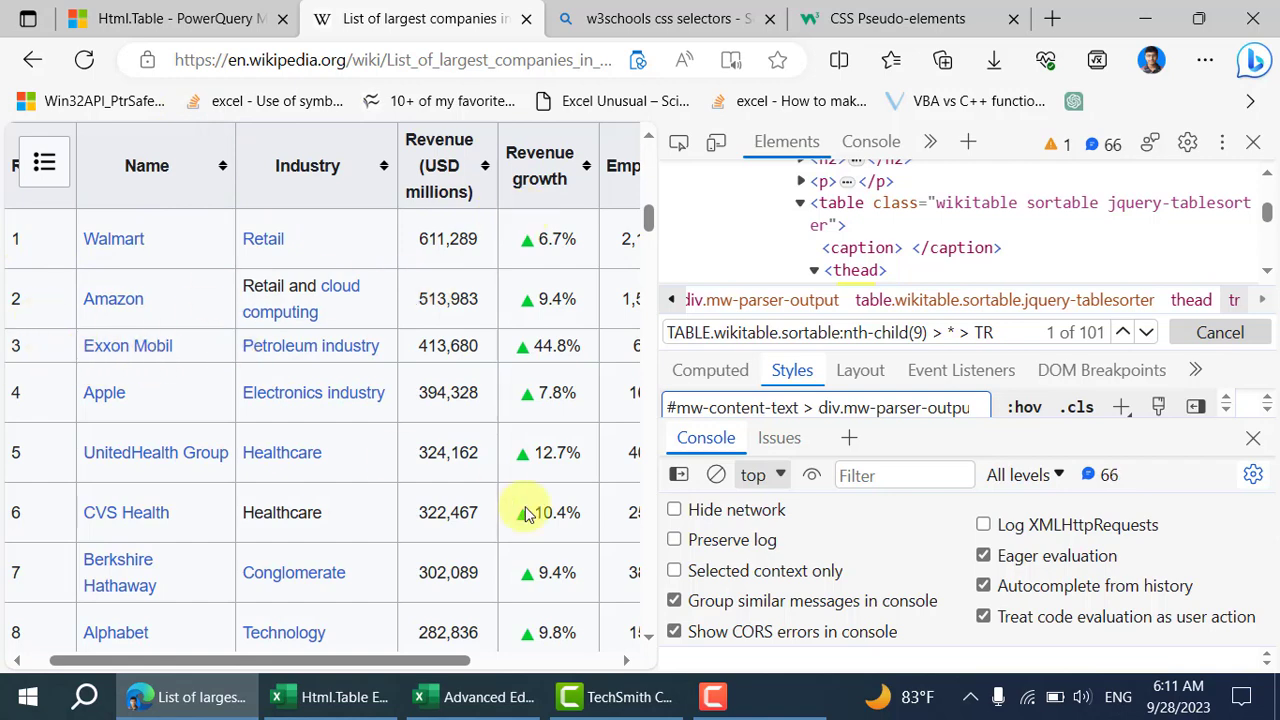
{"action": "left_click", "coordinate": [374, 697]}
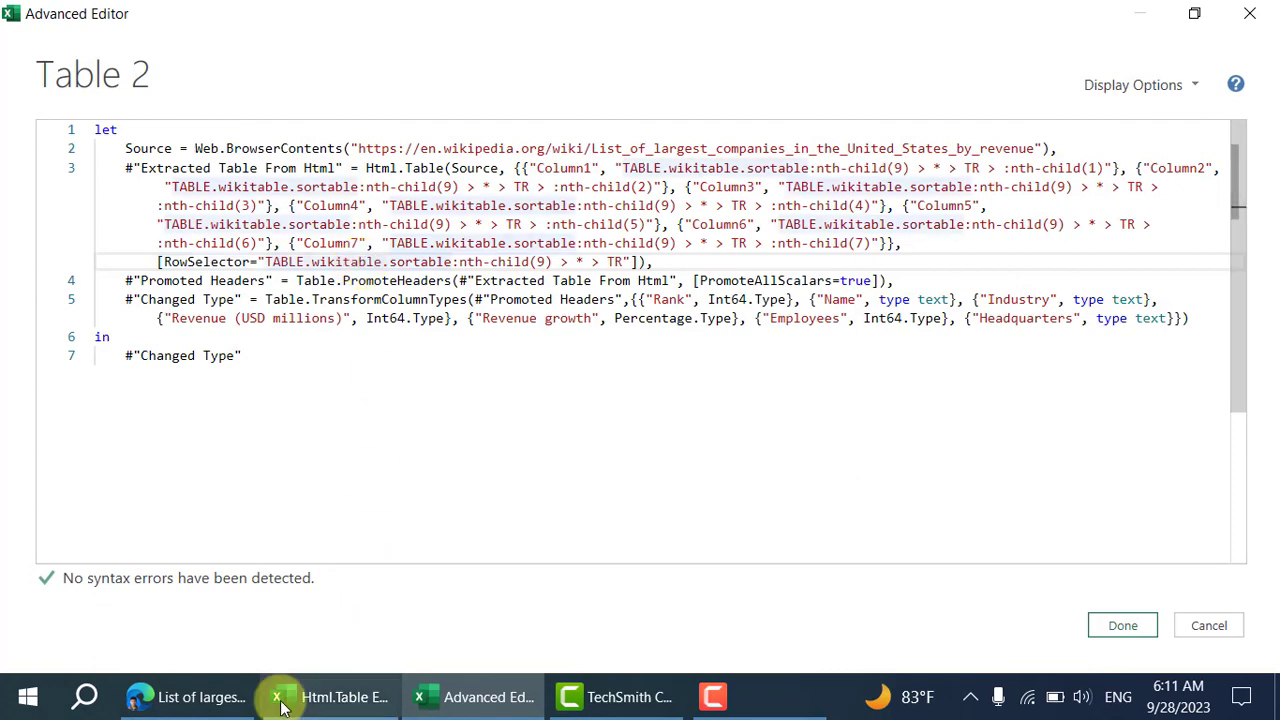
{"action": "left_click", "coordinate": [188, 697]}
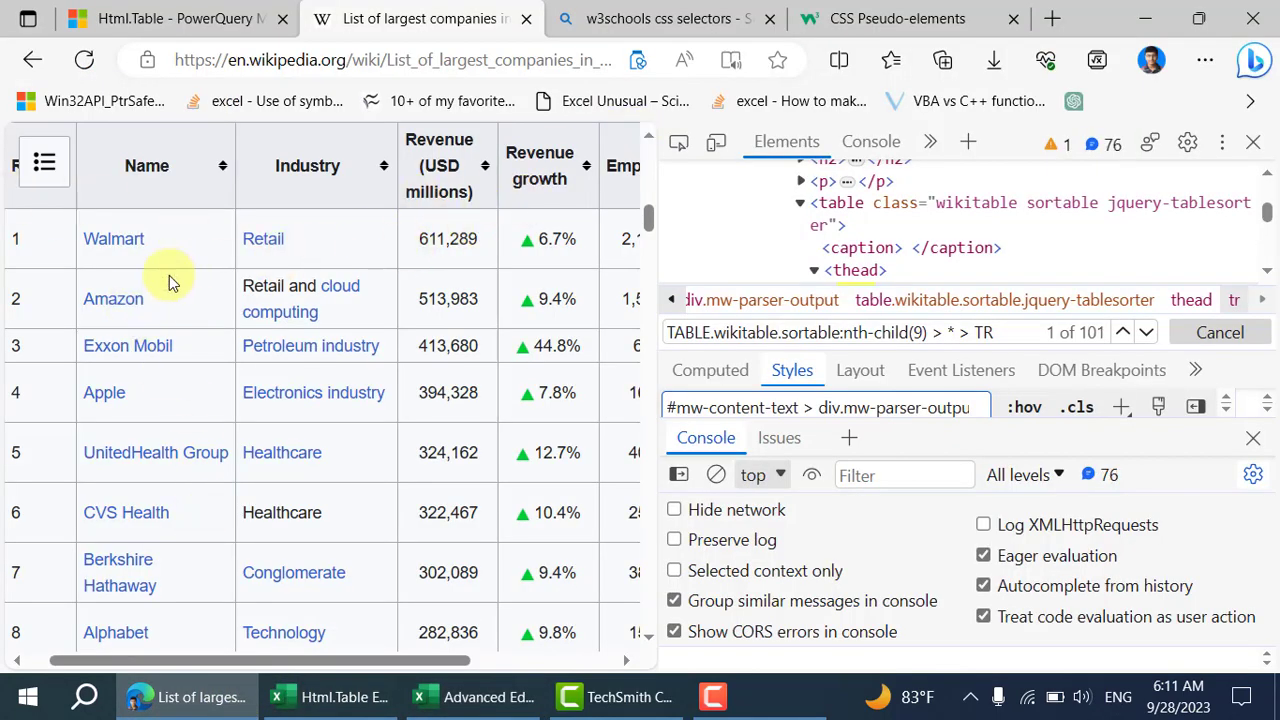
{"action": "left_click", "coordinate": [472, 697]}
Delete the Column3 to Column7 definitions from the Html.Table call, apply the code and display the Extracted Table From Html step.
{"action": "left_click", "coordinate": [517, 170]}
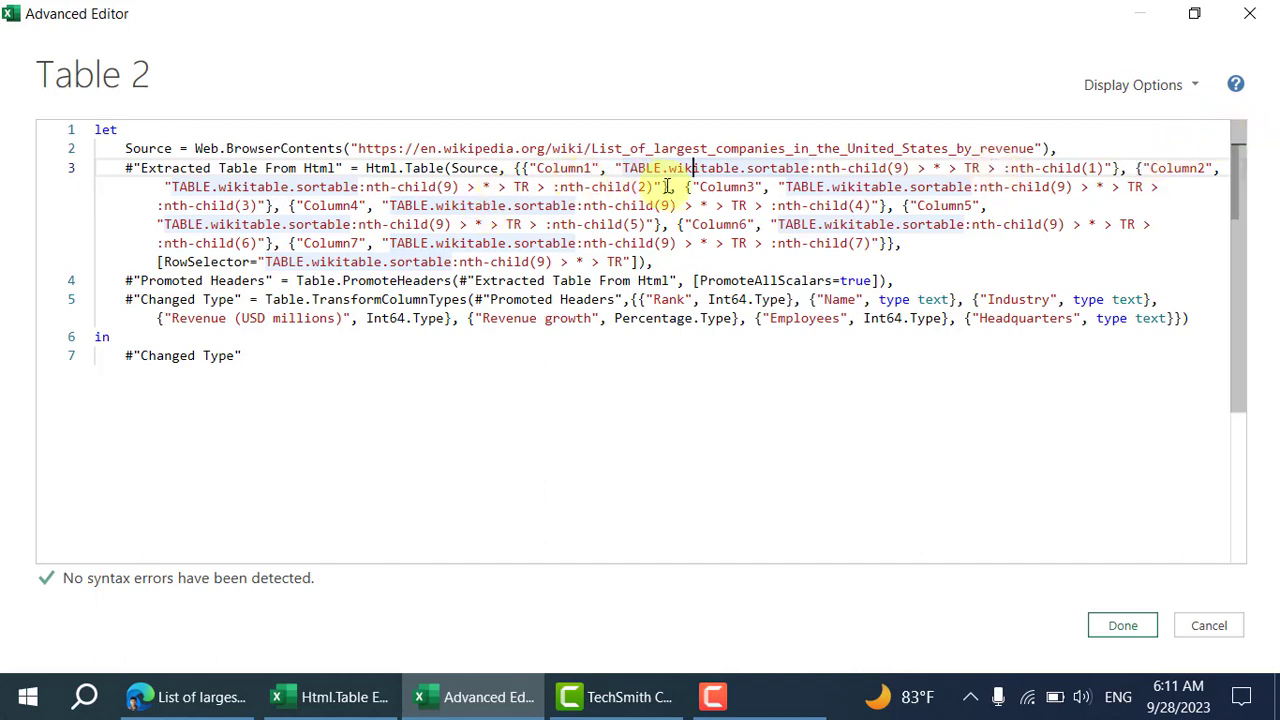
{"action": "left_click_drag", "start_coordinate": [671, 188], "coordinate": [897, 243]}
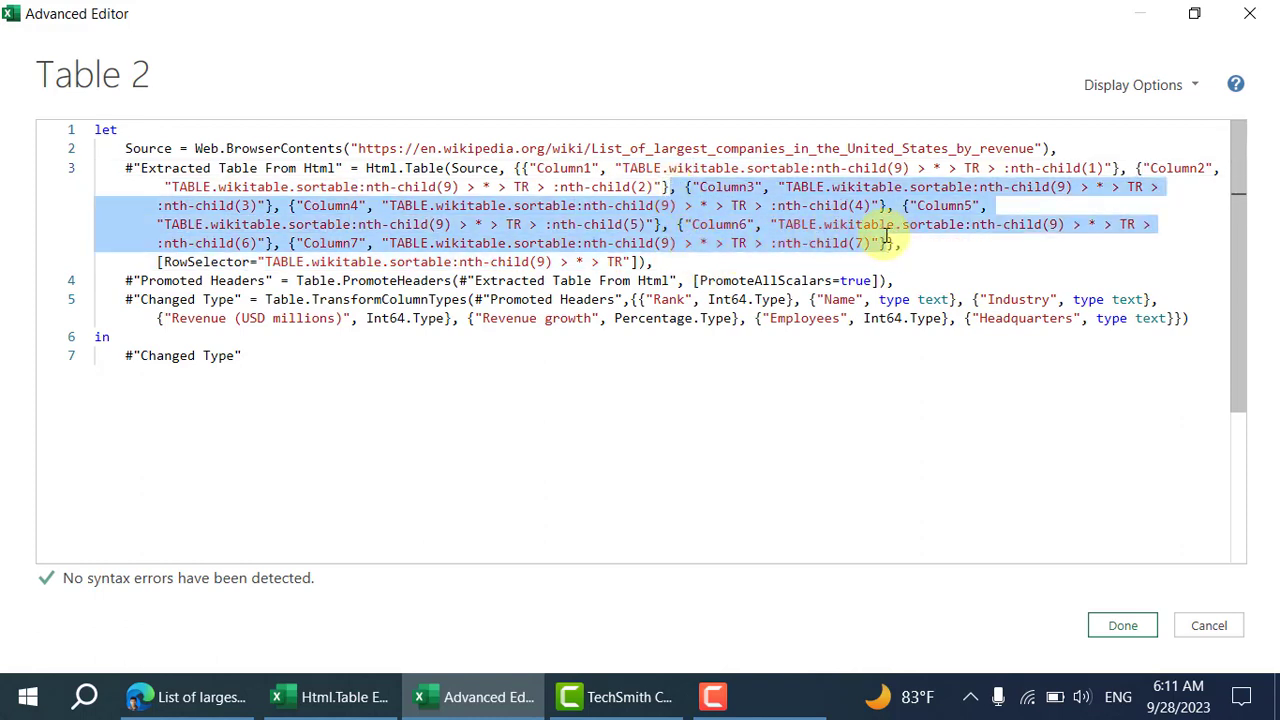
{"action": "key", "text": "Delete"}
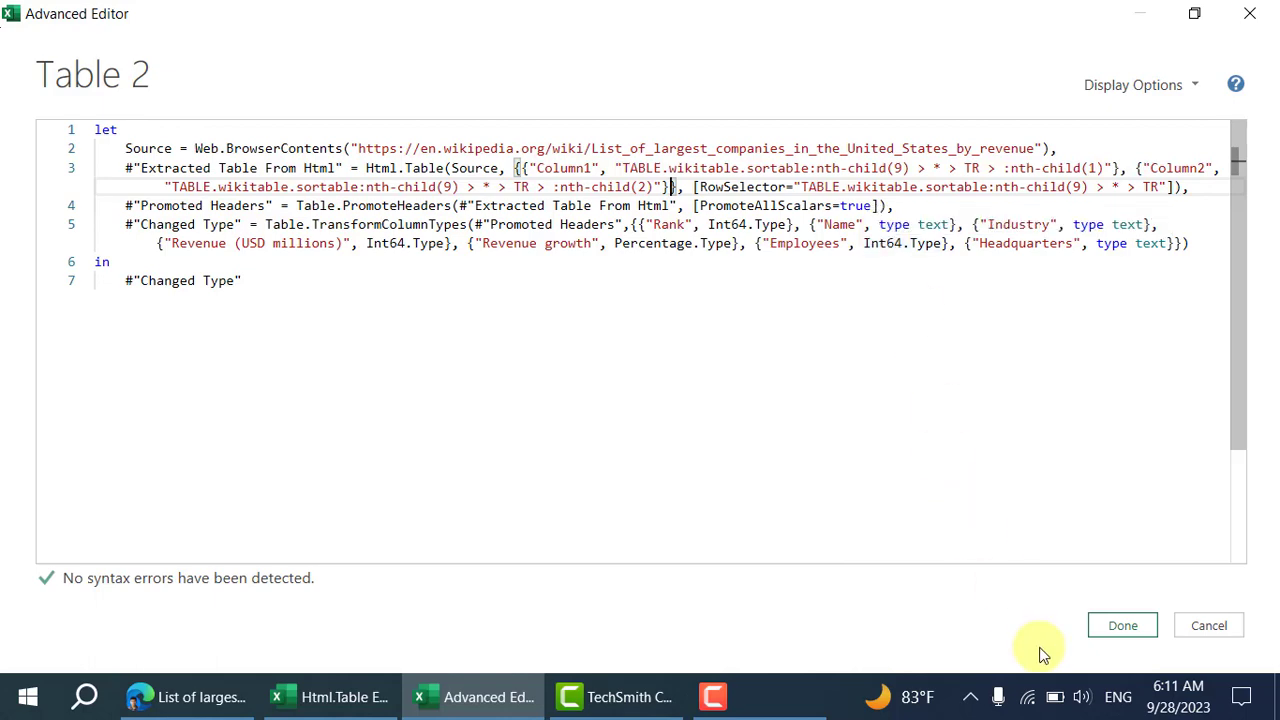
{"action": "left_click", "coordinate": [1106, 631]}
{"action": "left_click", "coordinate": [1088, 462]}
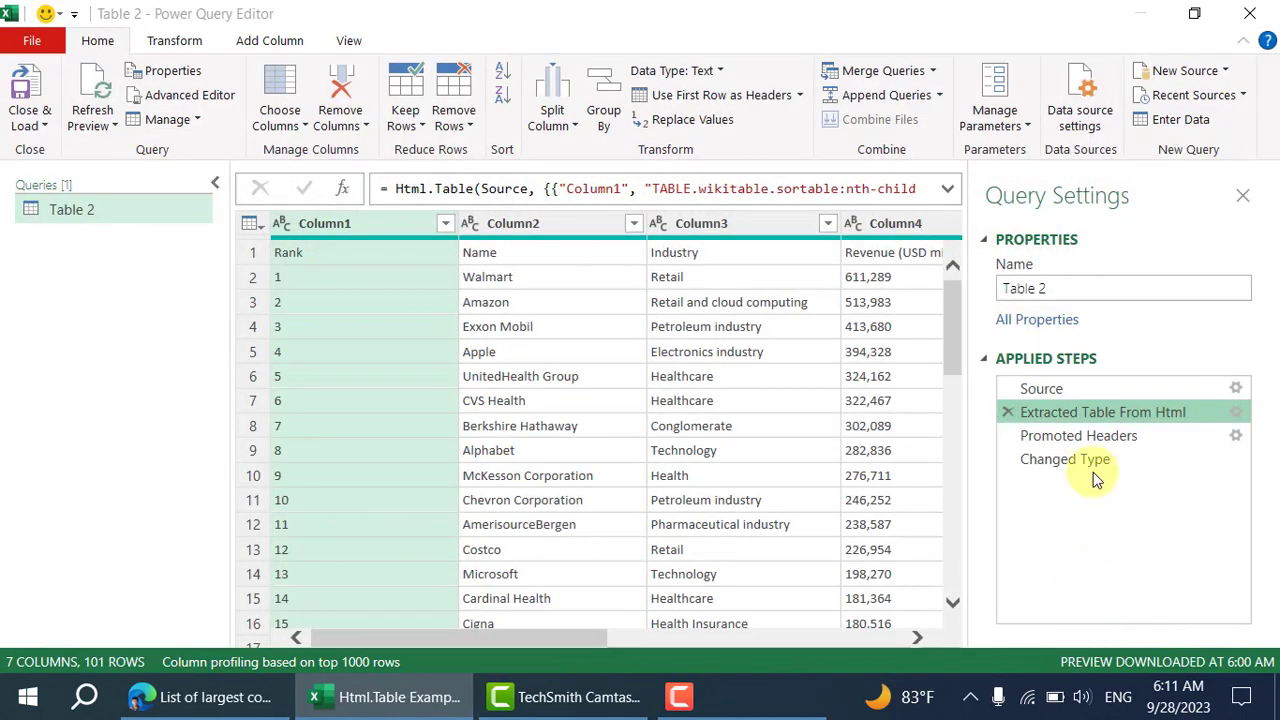
{"action": "left_click", "coordinate": [1083, 415]}
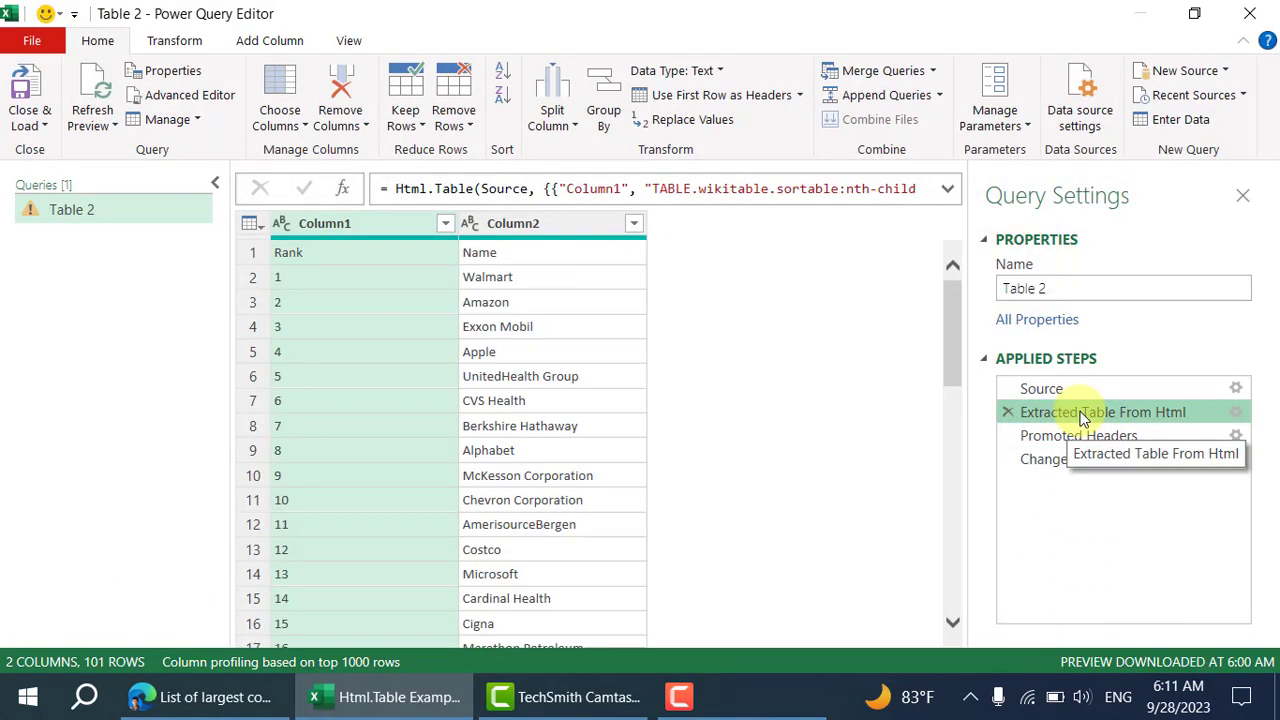
Compare the first-row cells of Column1 and Column2 with the Rank and Name columns of the Wikipedia table.
{"action": "left_click", "coordinate": [319, 257]}
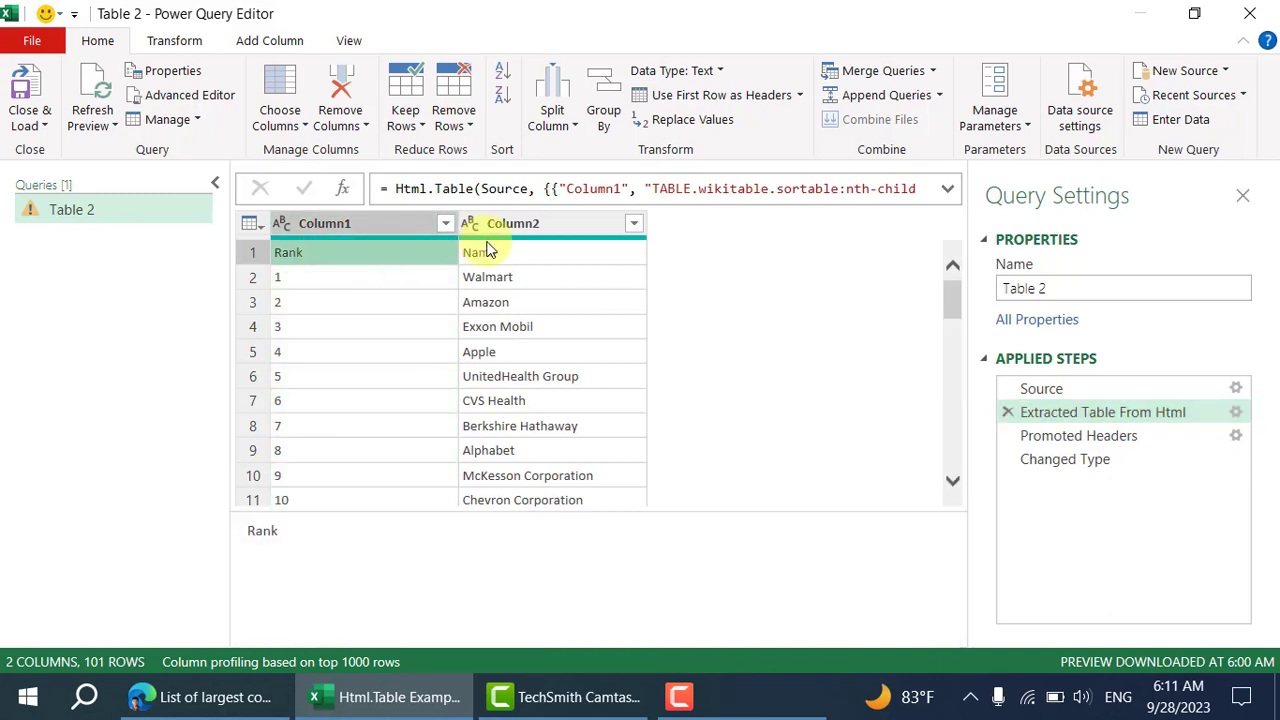
{"action": "left_click", "coordinate": [504, 253]}
{"action": "left_click", "coordinate": [378, 252]}
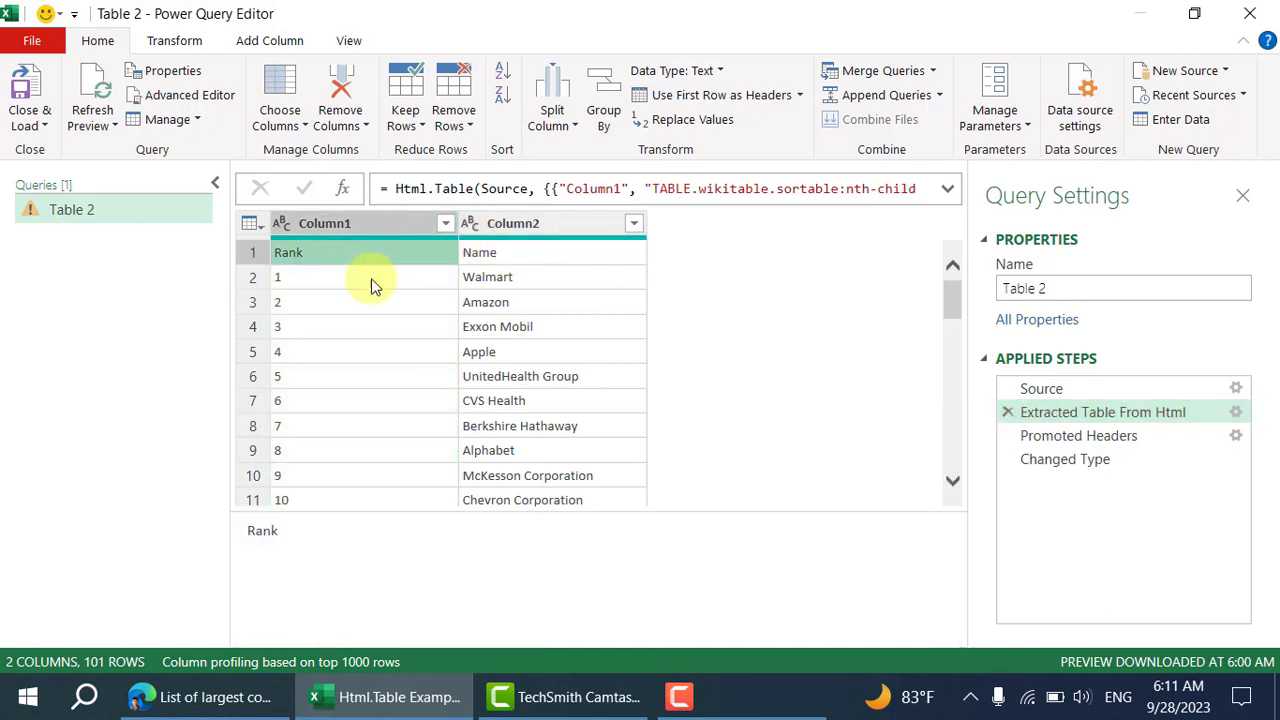
{"action": "left_click", "coordinate": [258, 694]}
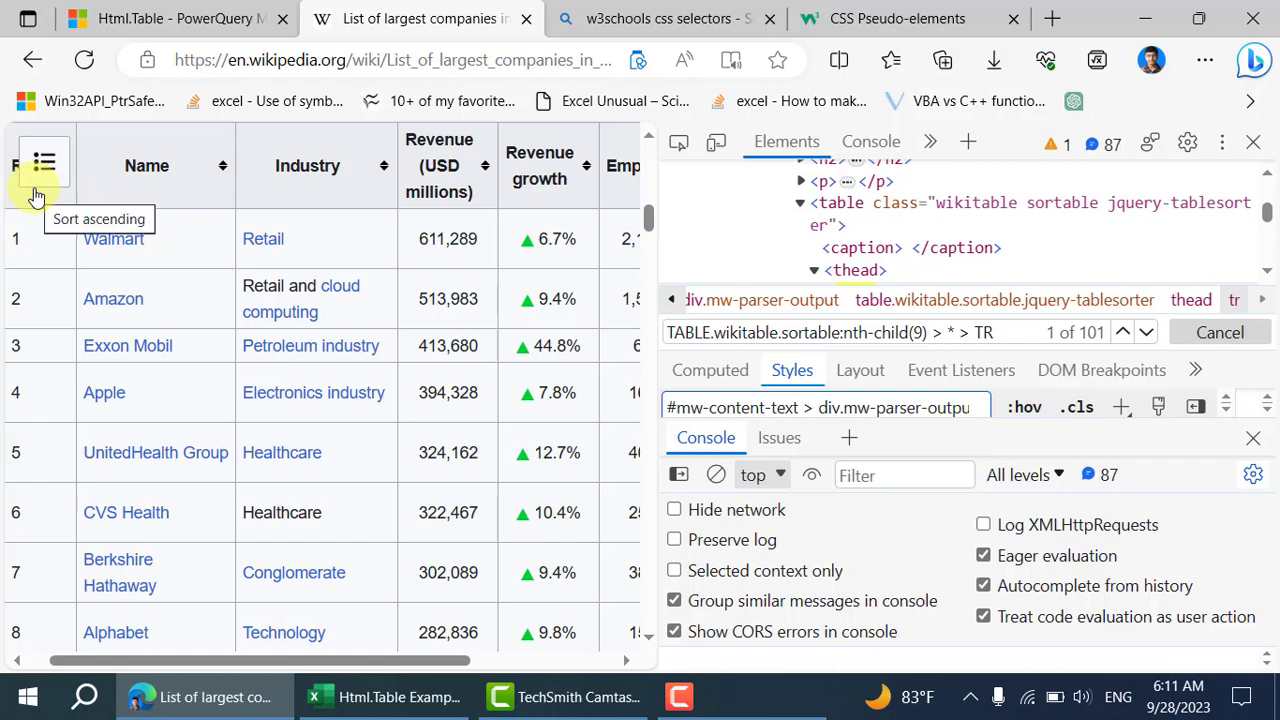
{"action": "left_click", "coordinate": [388, 697]}
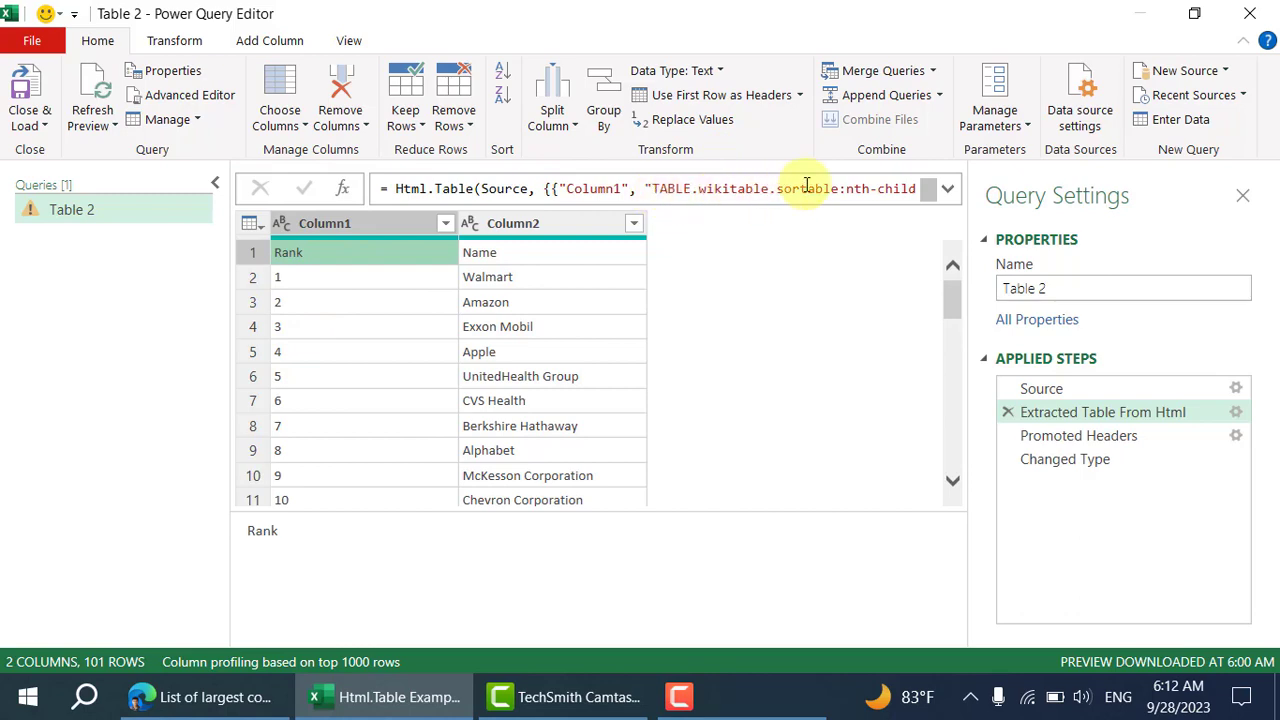
{"action": "left_click", "coordinate": [215, 697]}
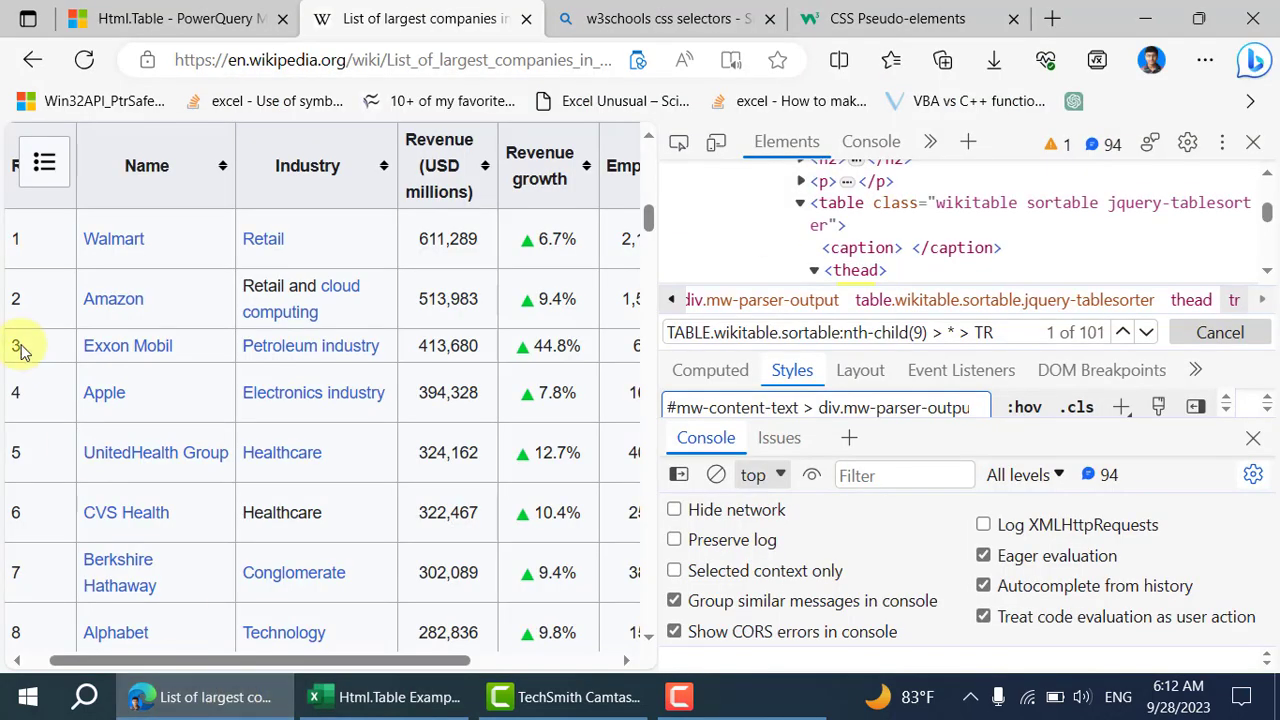
{"action": "key", "text": "alt+Tab"}
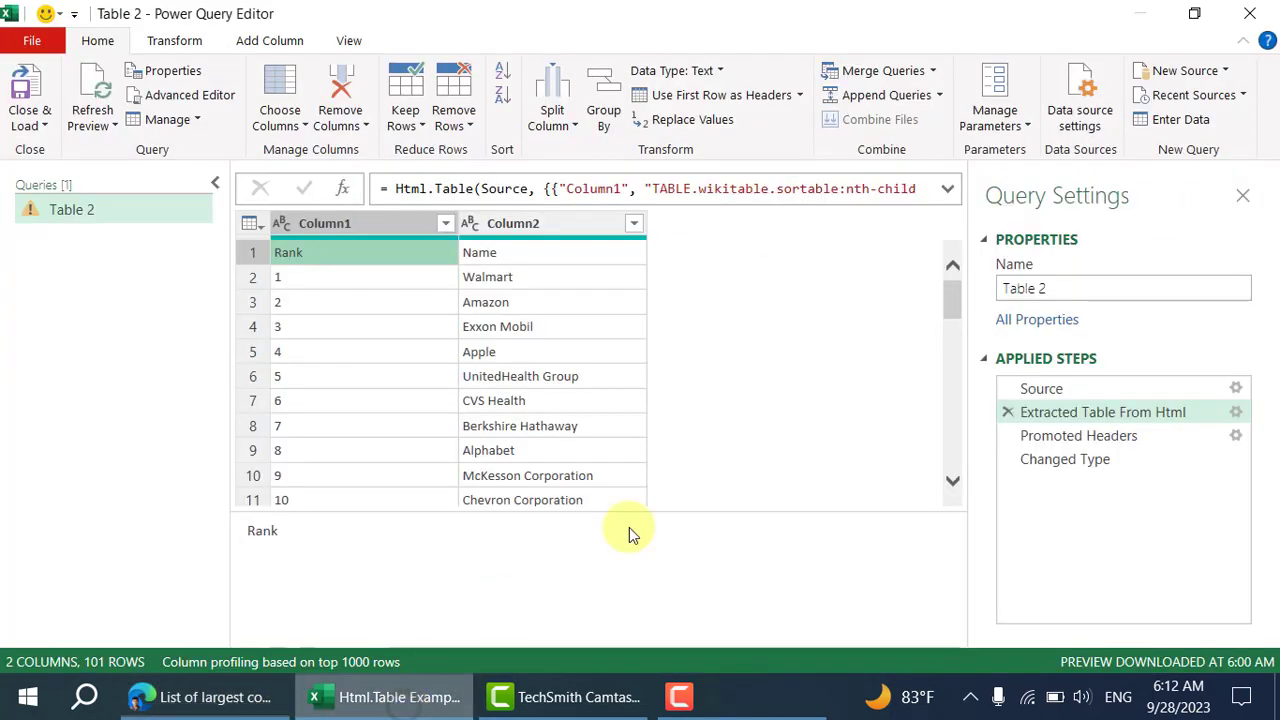
In the Advanced Editor, shorten Column1's selector to :nth-child(1) by removing TABLE.wikitable.sortable:nth-child(9) > * > TR >, and apply the code.
{"action": "left_click", "coordinate": [178, 95]}
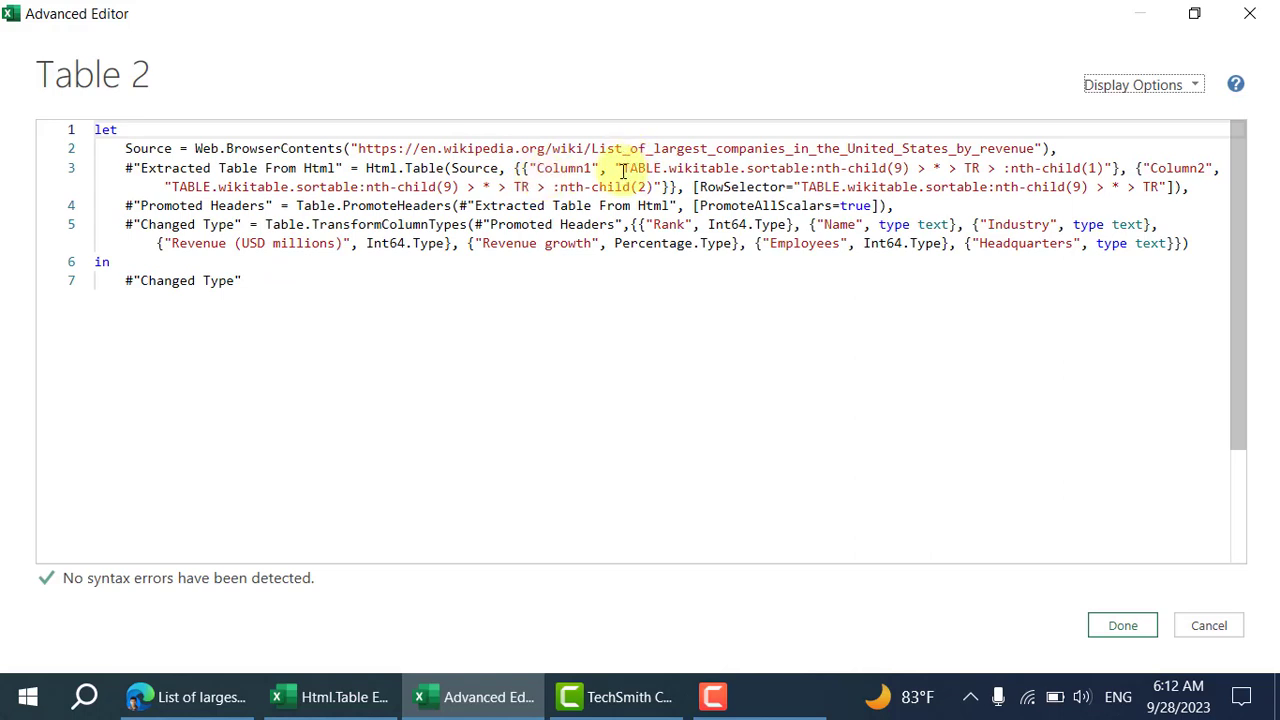
{"action": "left_click_drag", "start_coordinate": [622, 172], "coordinate": [940, 168]}
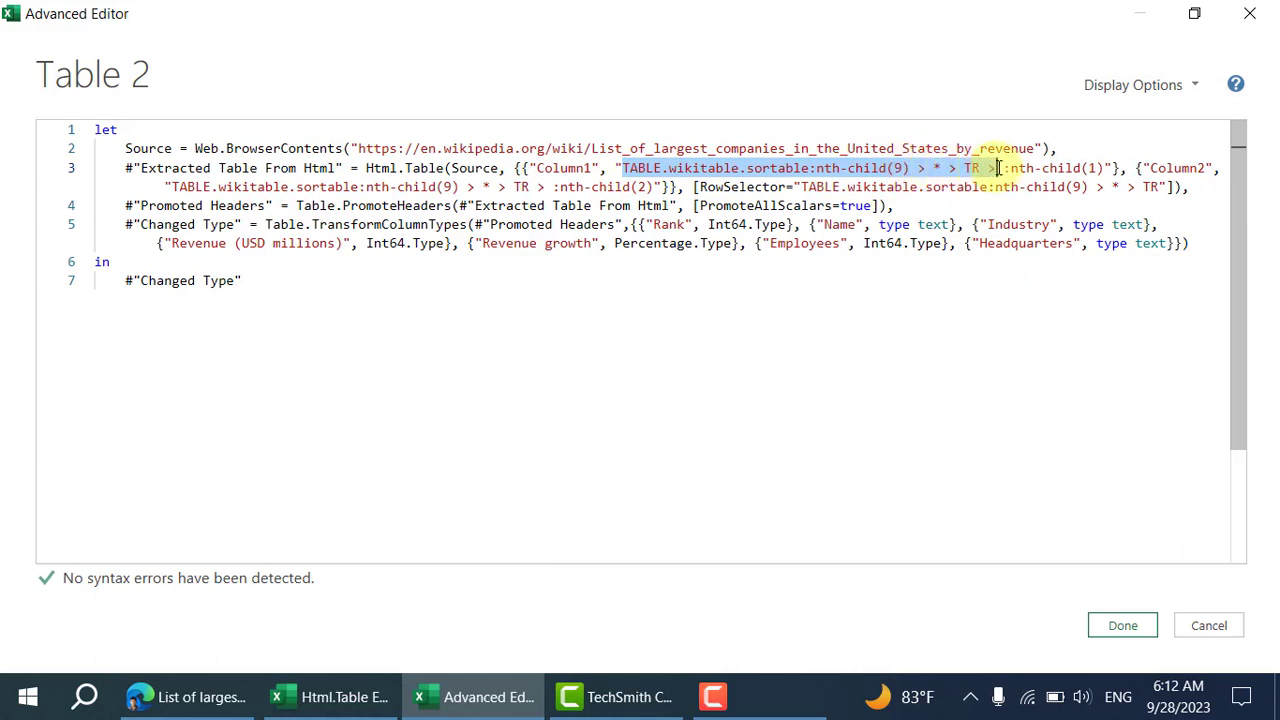
{"action": "left_click_drag", "start_coordinate": [995, 168], "coordinate": [998, 168]}
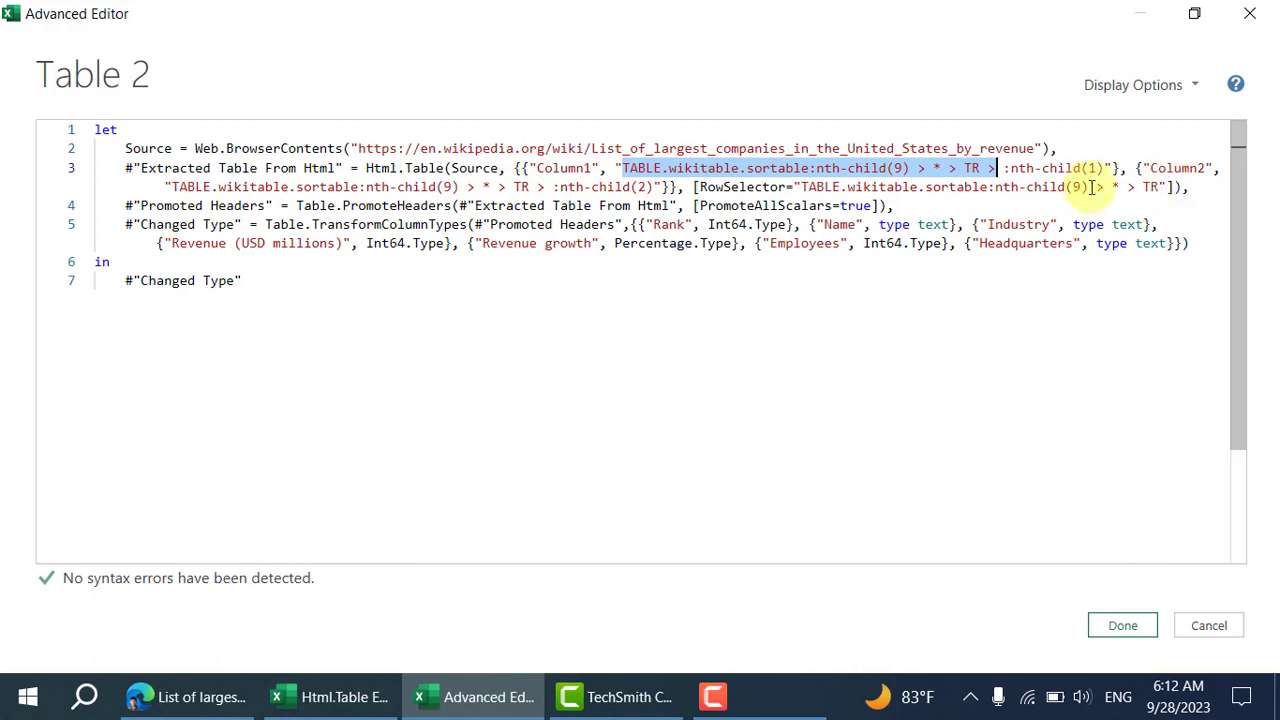
{"action": "key", "text": "Delete"}
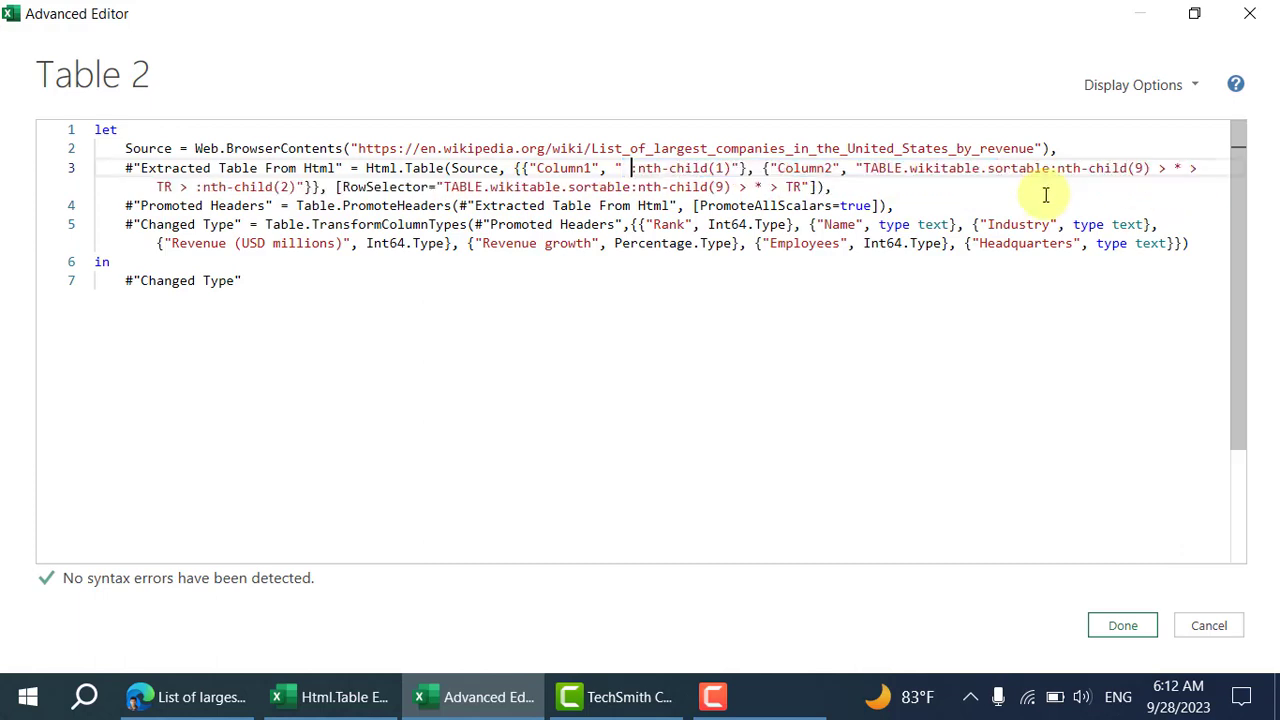
{"action": "key", "text": "Delete"}
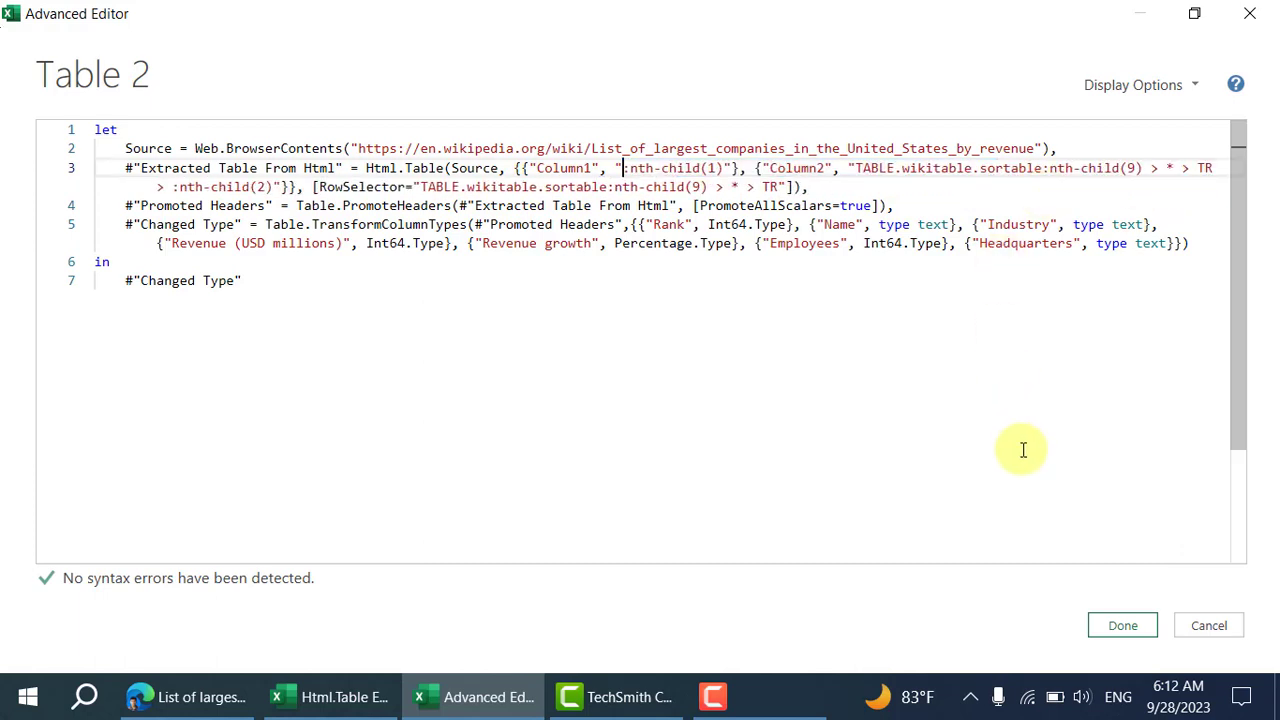
{"action": "left_click", "coordinate": [1098, 625]}
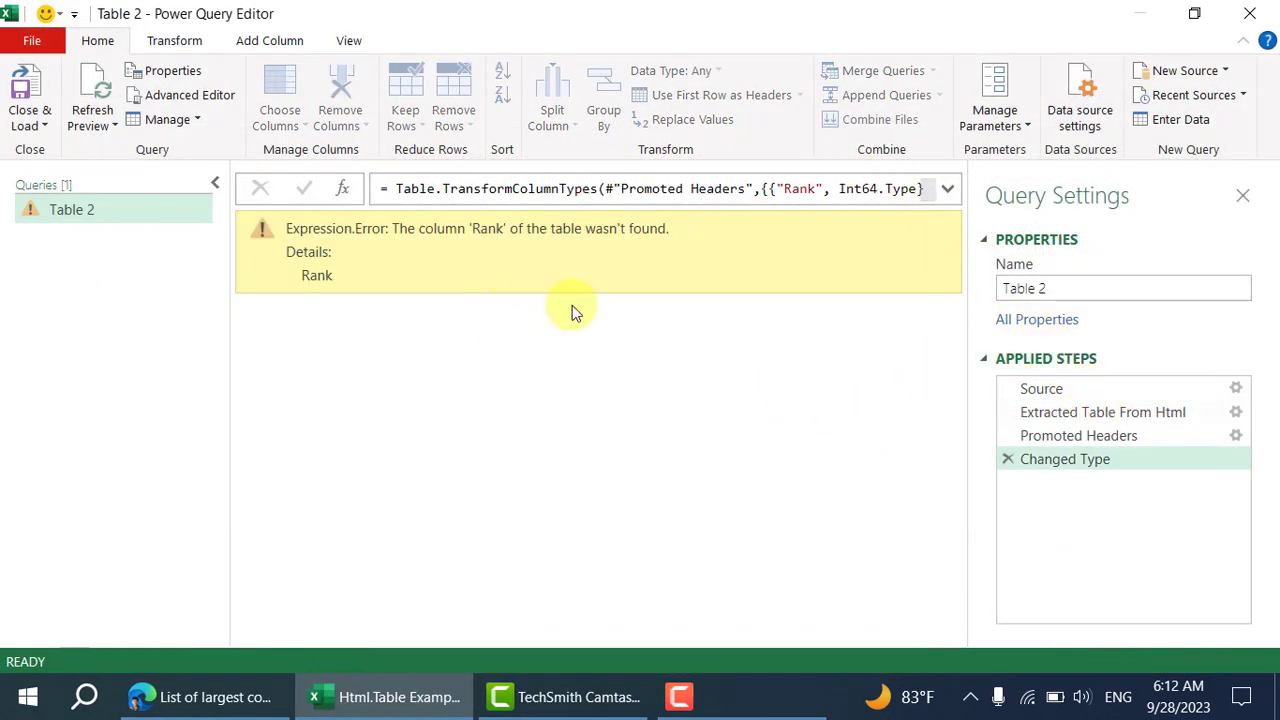
In the Advanced Editor, change Column1's selector to TR:nth-child(1) and apply the code.
{"action": "left_click", "coordinate": [180, 95]}
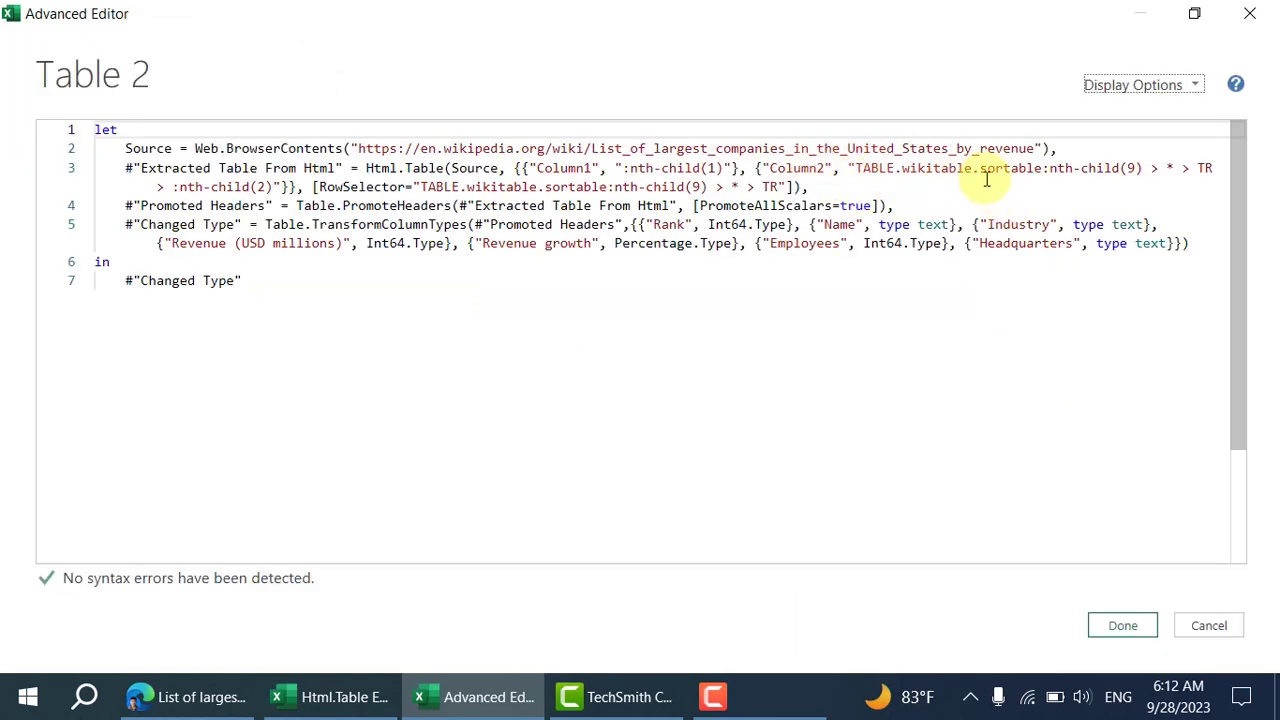
{"action": "left_click", "coordinate": [622, 168]}
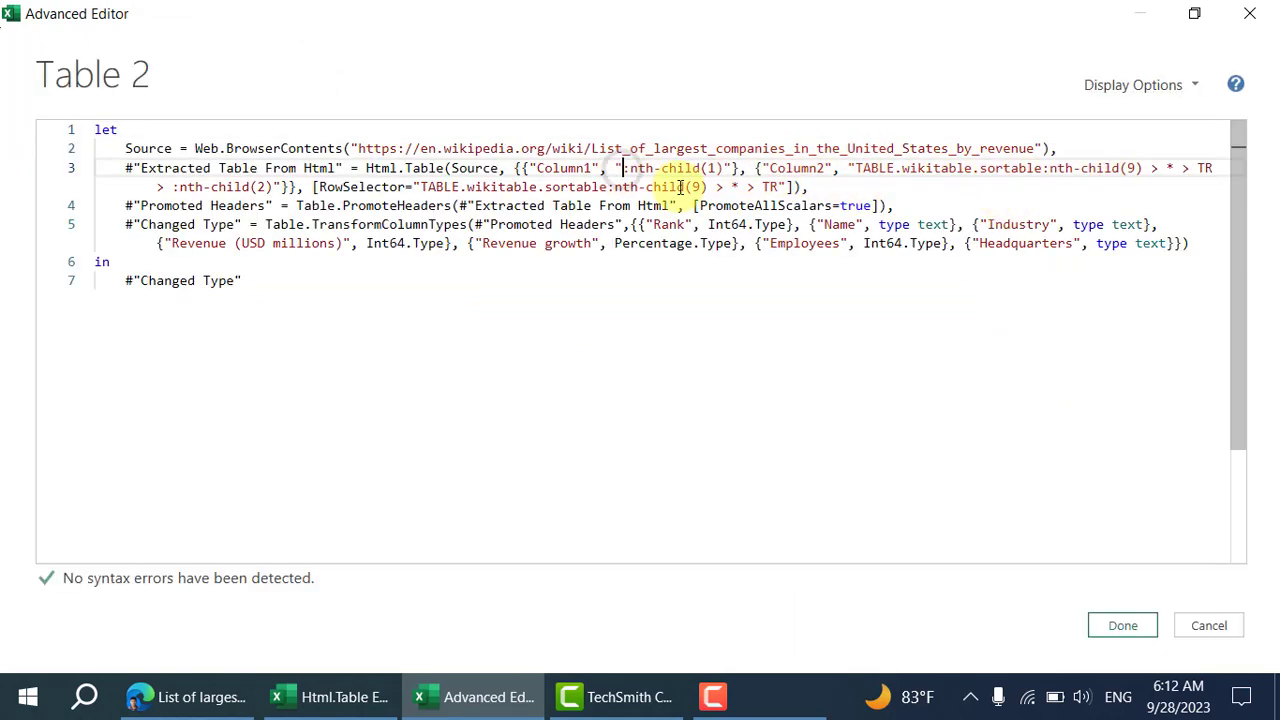
{"action": "type", "text": "t"}
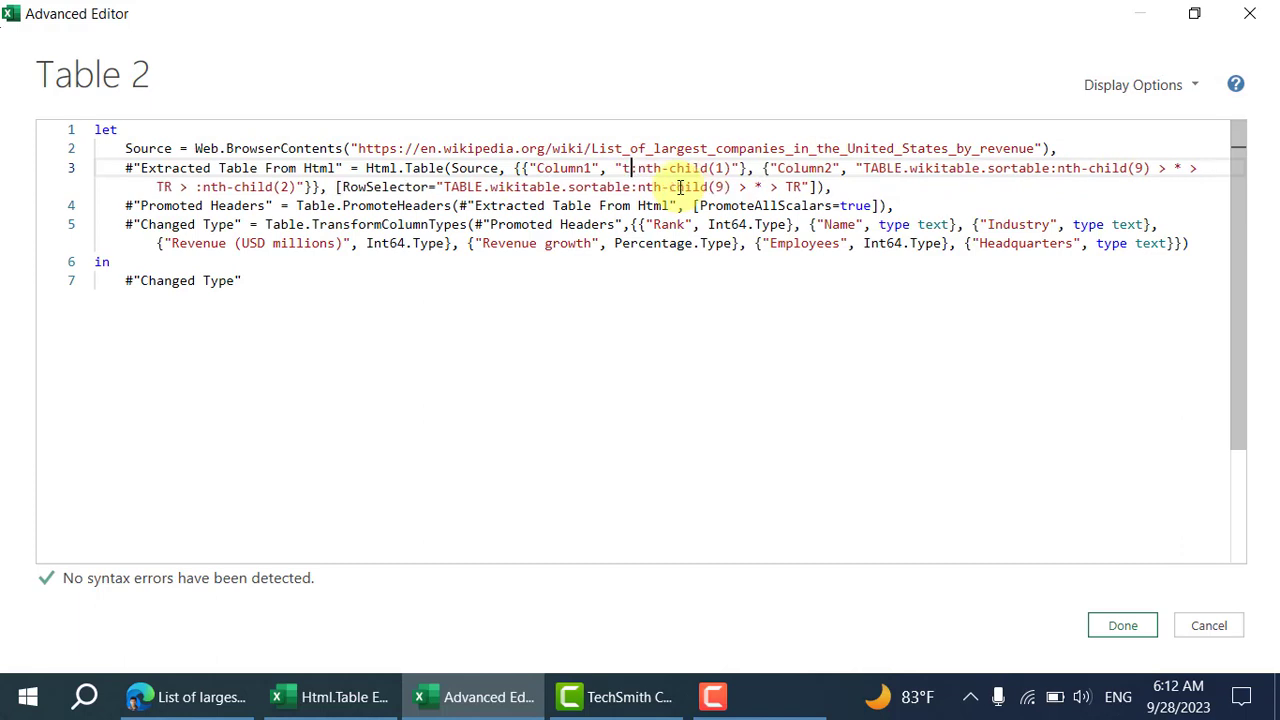
{"action": "type", "text": "r"}
{"action": "key", "text": "BackSpace"}
{"action": "key", "text": "BackSpace"}
{"action": "type", "text": "TR"}
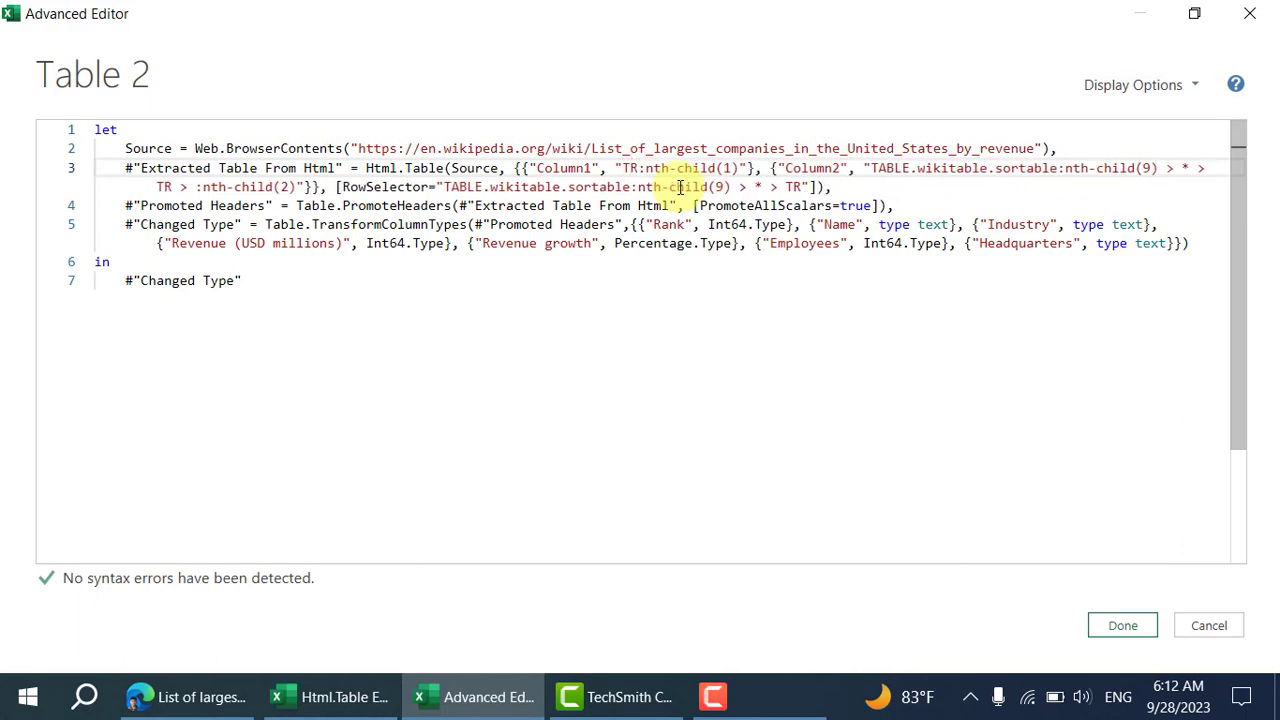
{"action": "left_click", "coordinate": [1110, 625]}
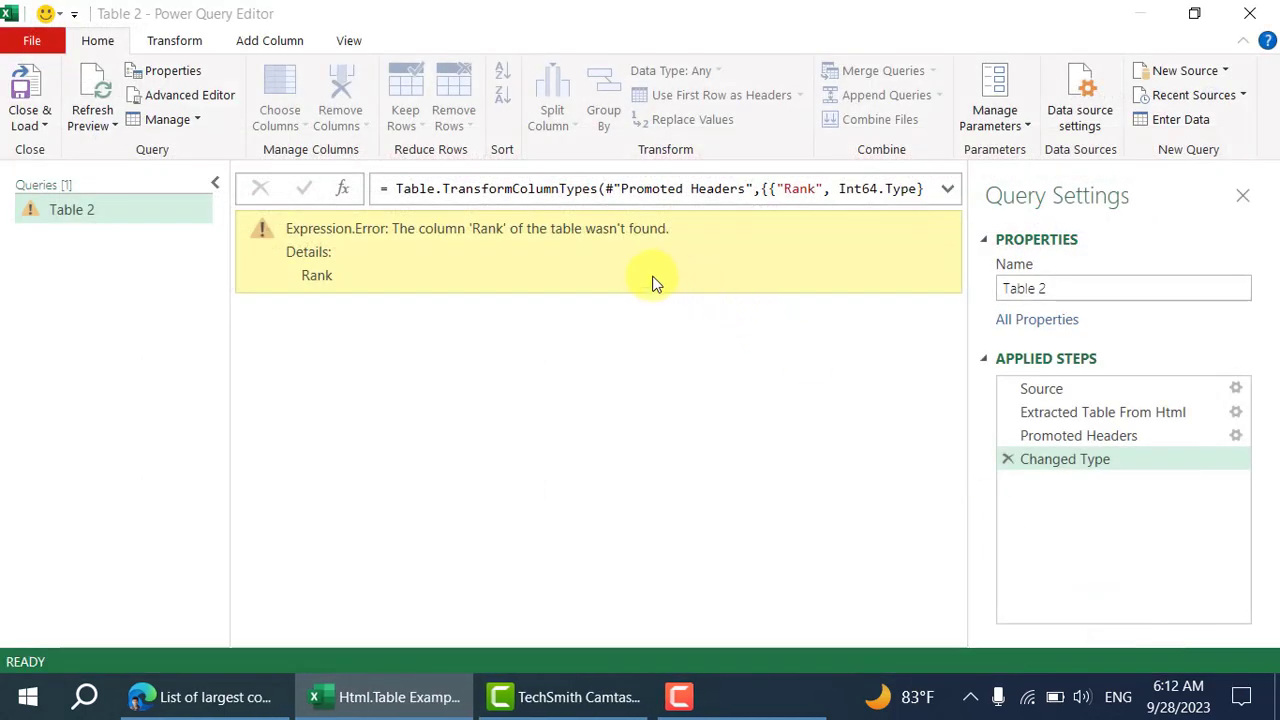
In the Advanced Editor, change Column1's selector to TR > :nth-child(1) and apply the code.
{"action": "left_click", "coordinate": [210, 95]}
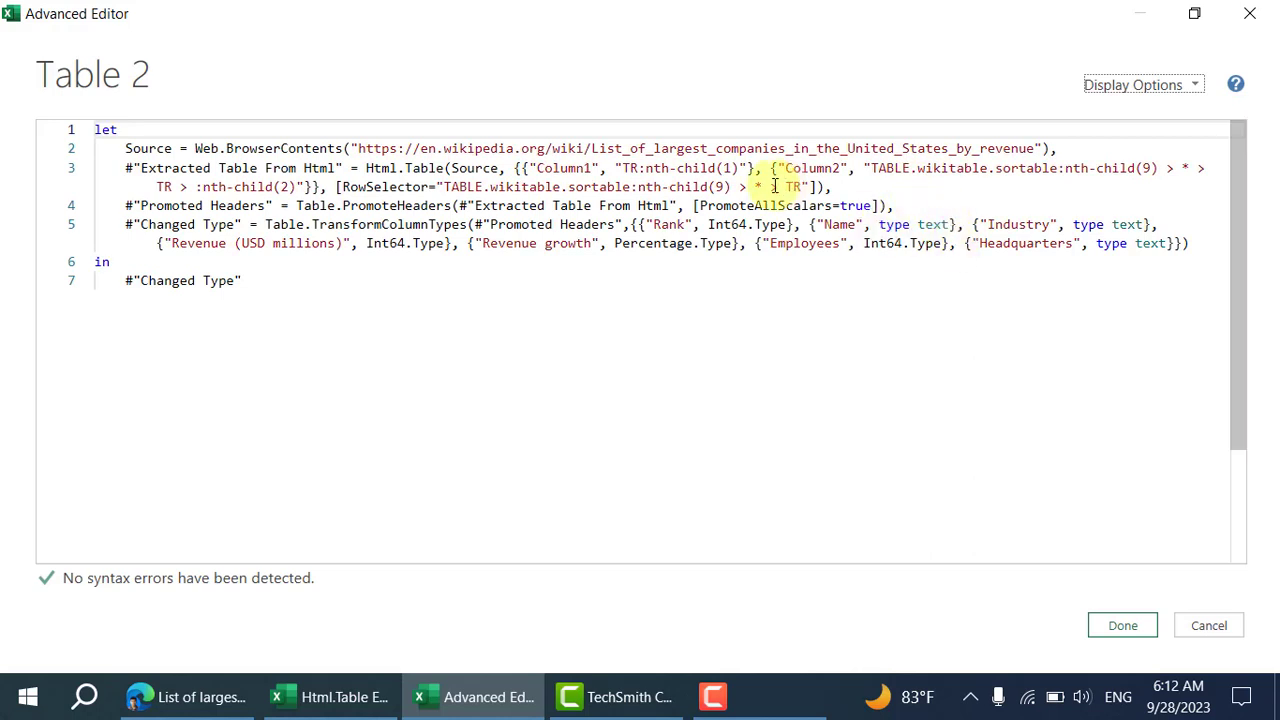
{"action": "left_click", "coordinate": [772, 187]}
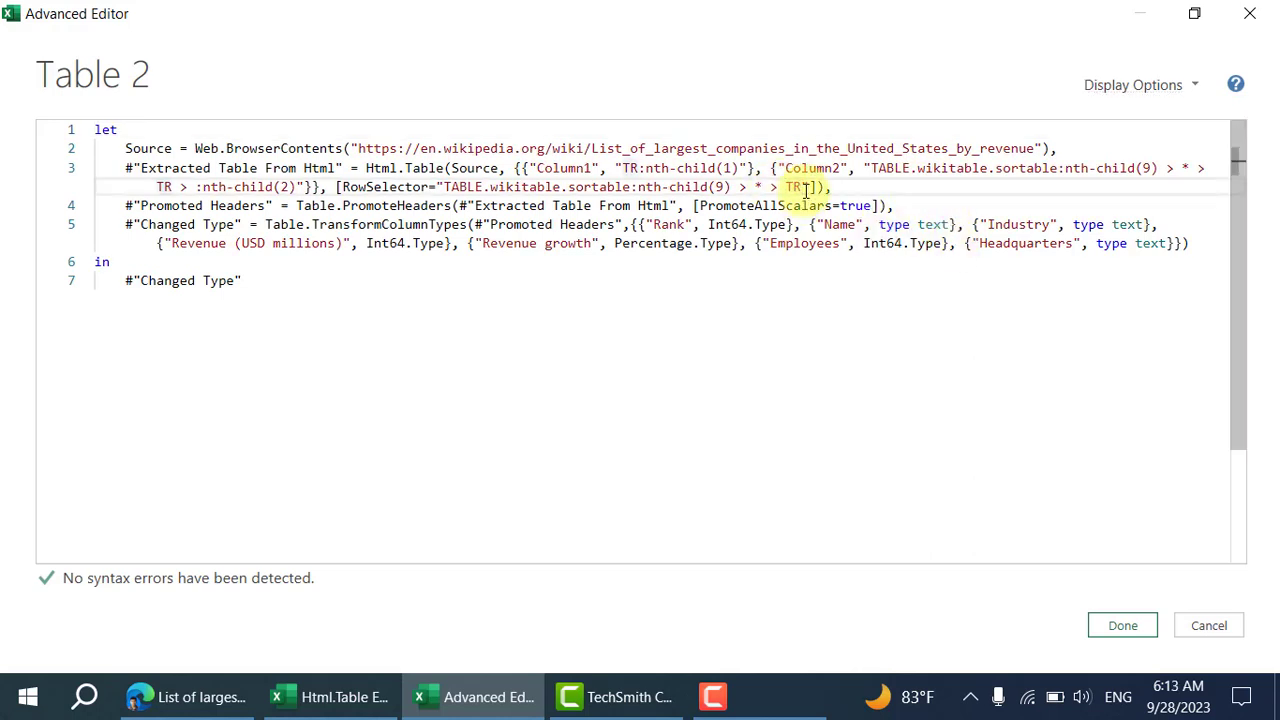
{"action": "left_click", "coordinate": [802, 187]}
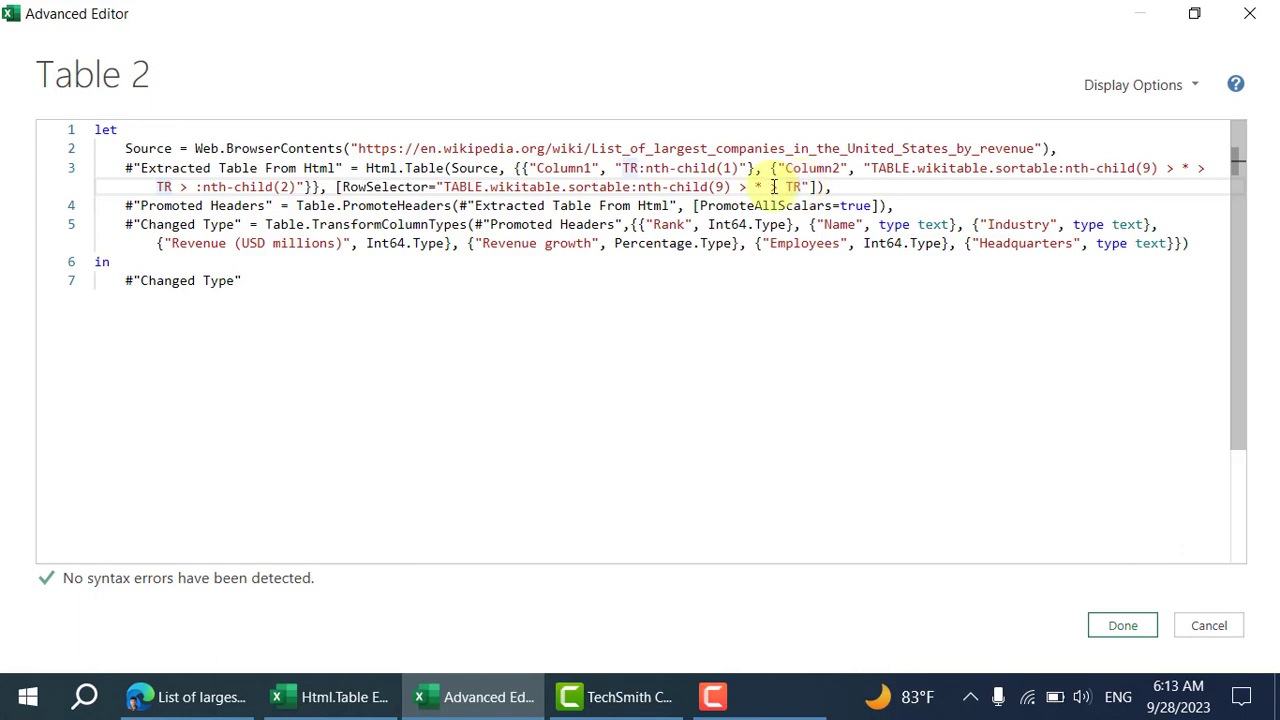
{"action": "left_click", "coordinate": [637, 168]}
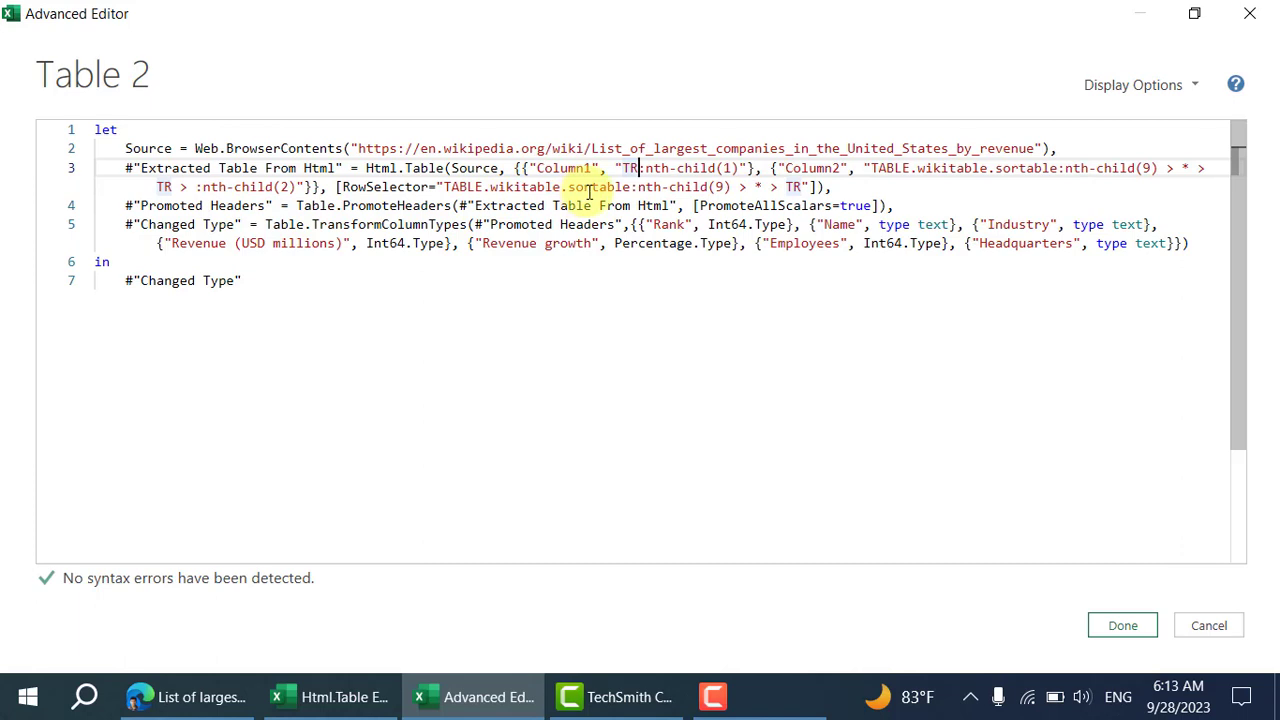
{"action": "type", "text": ">"}
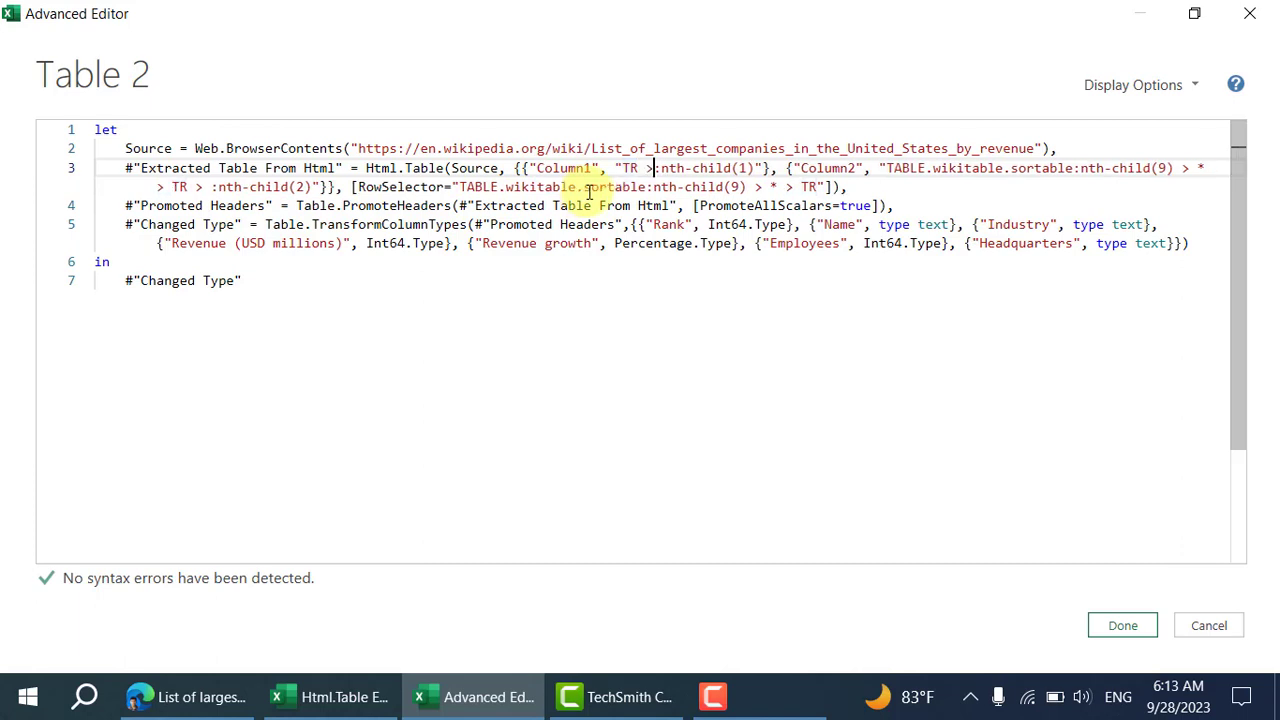
{"action": "left_click", "coordinate": [1120, 625]}
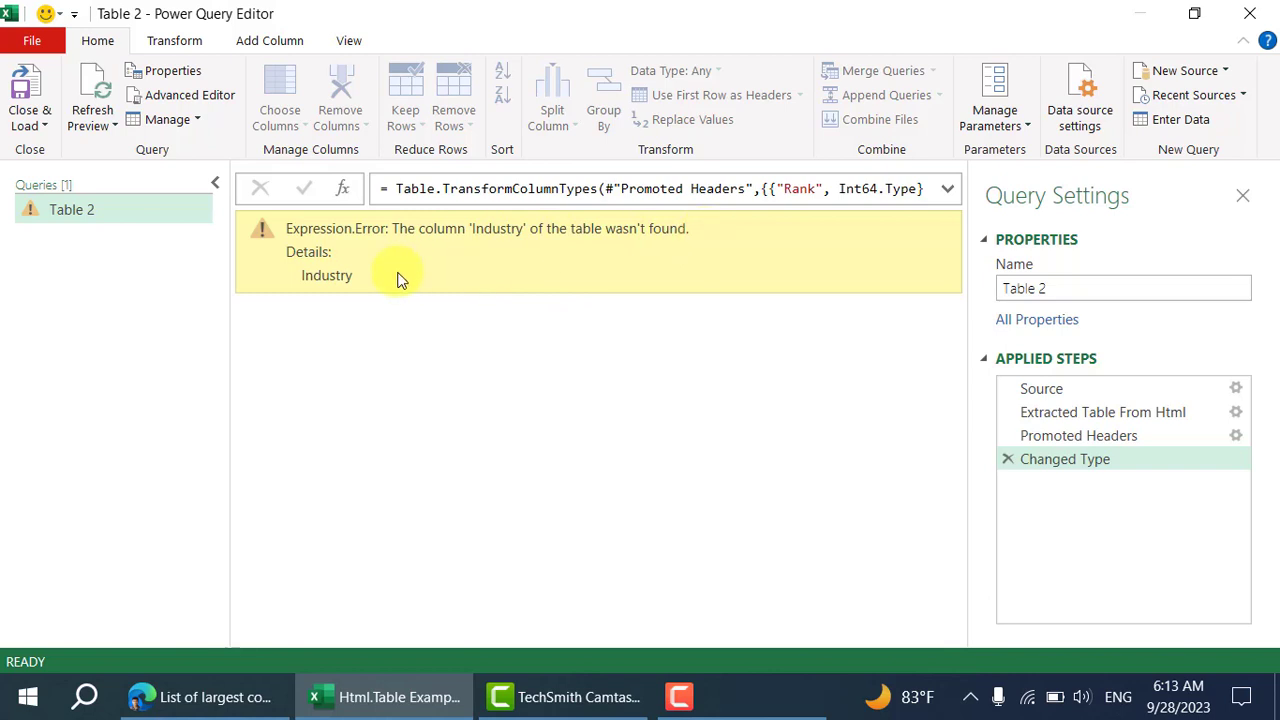
Display the Extracted Table From Html step and delete the Changed Type and Promoted Headers steps.
{"action": "left_click", "coordinate": [1094, 413]}
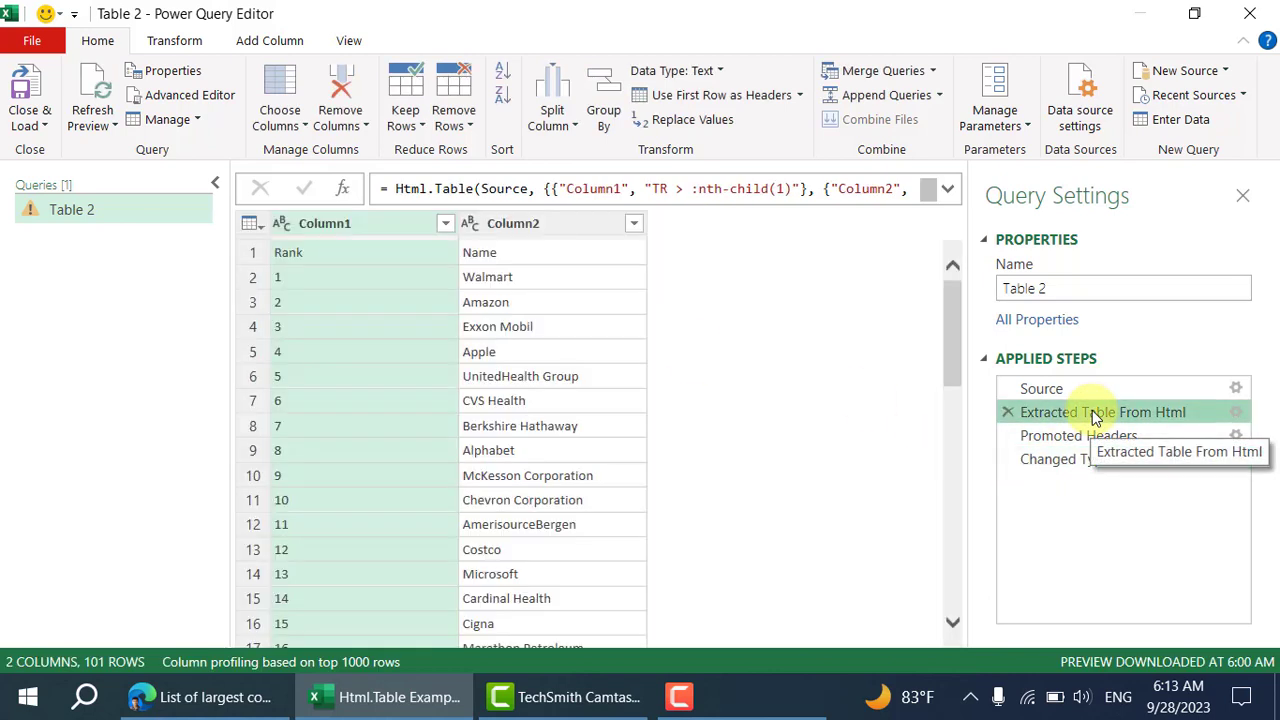
{"action": "left_click", "coordinate": [1015, 460]}
{"action": "left_click", "coordinate": [1009, 437]}
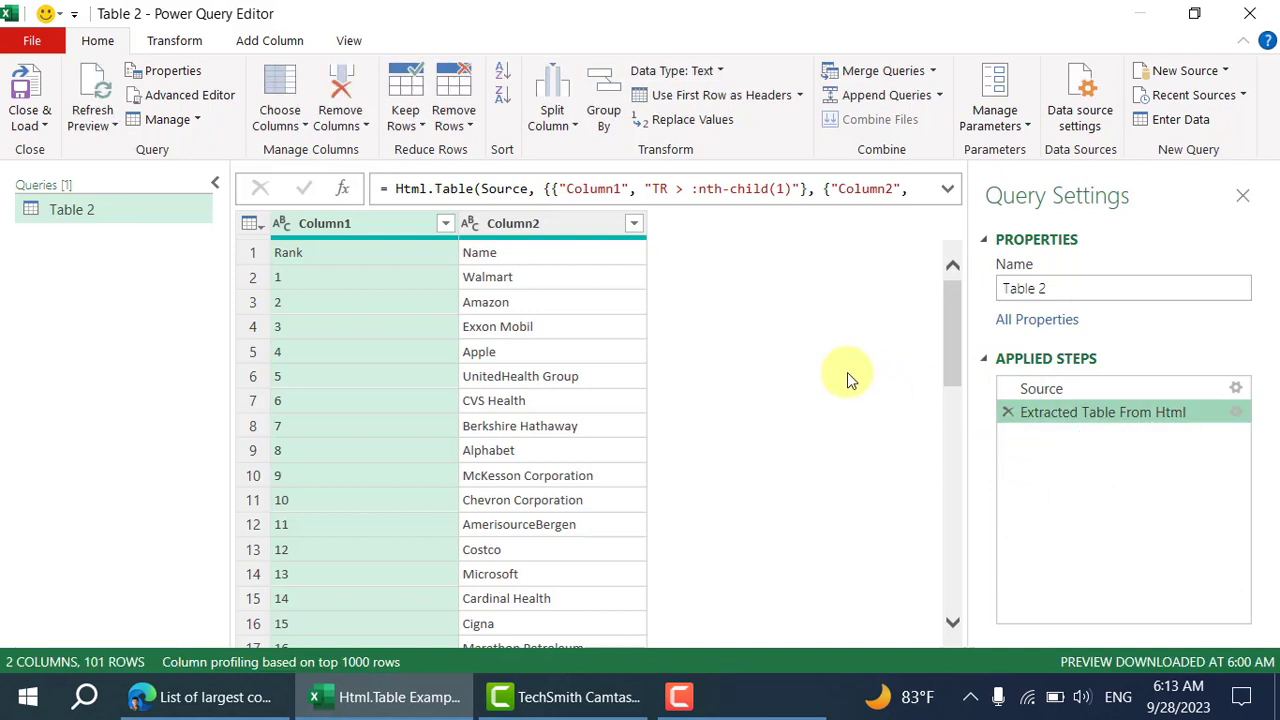
Try Column1's selector without the TR > prefix and compare the first-row cells of Column1 and Column2.
{"action": "double_click", "coordinate": [660, 187]}
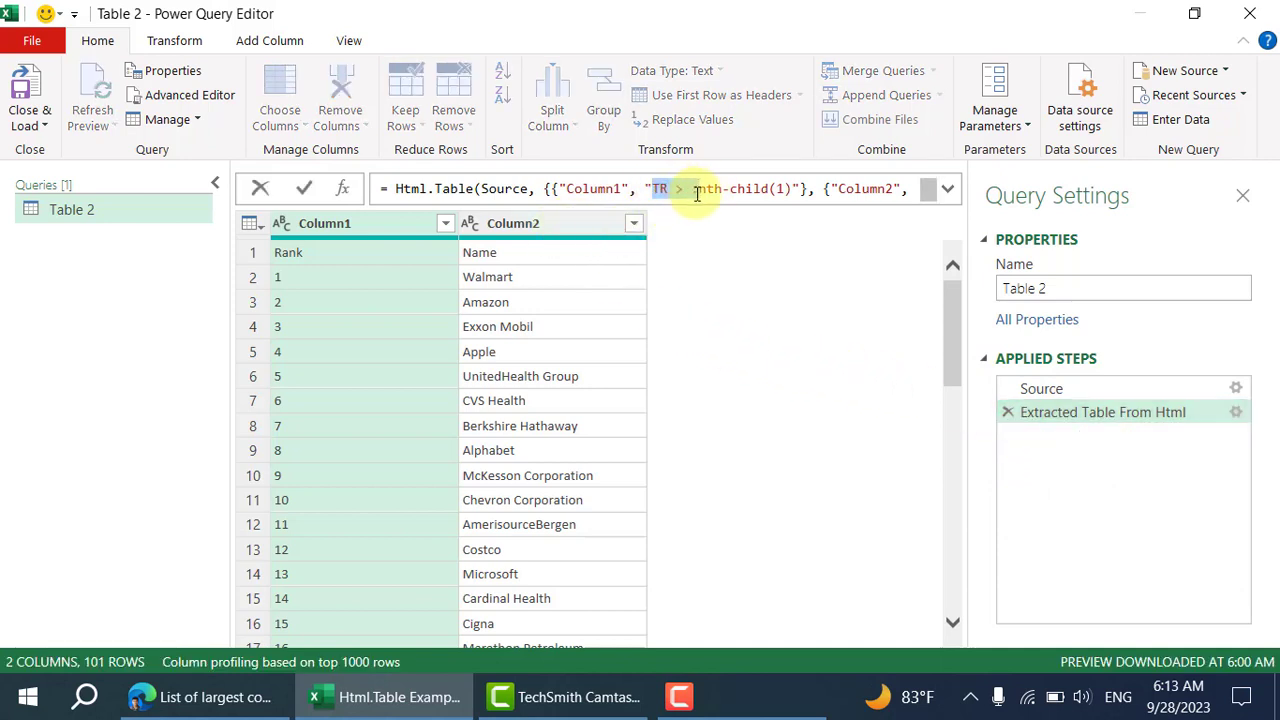
{"action": "key", "text": "BackSpace"}
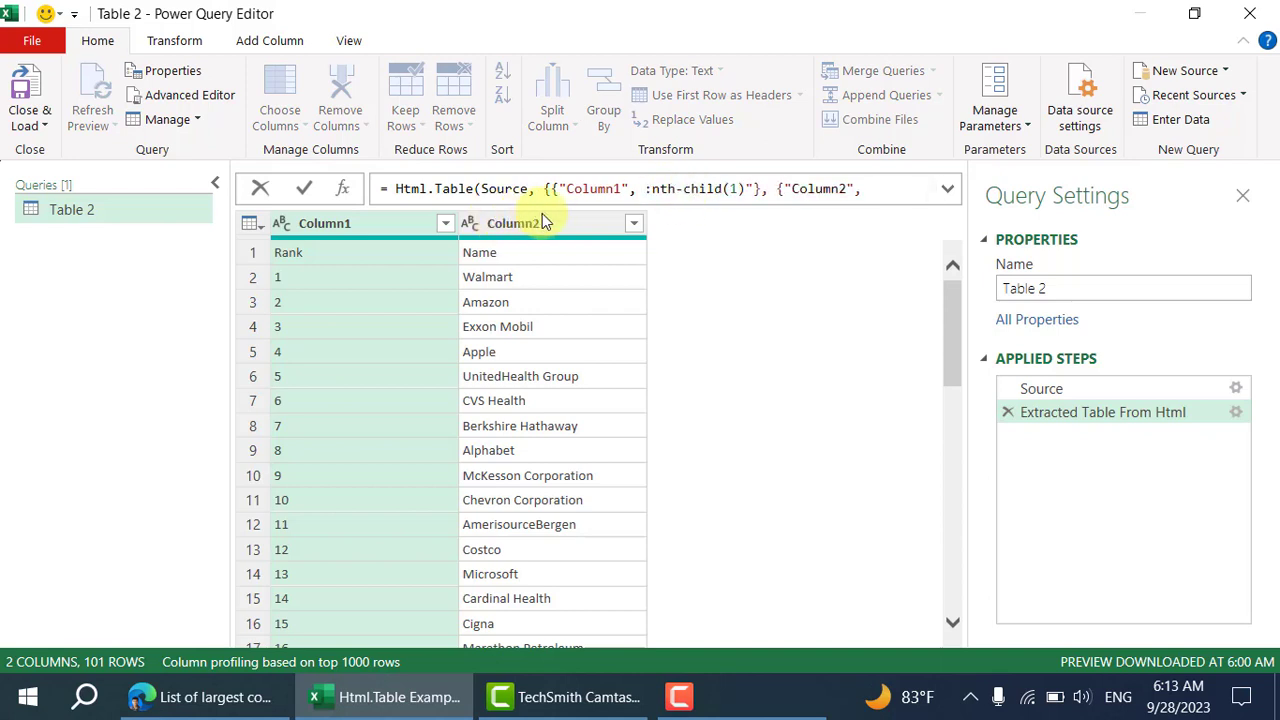
{"action": "left_click", "coordinate": [305, 189]}
{"action": "left_click", "coordinate": [372, 302]}
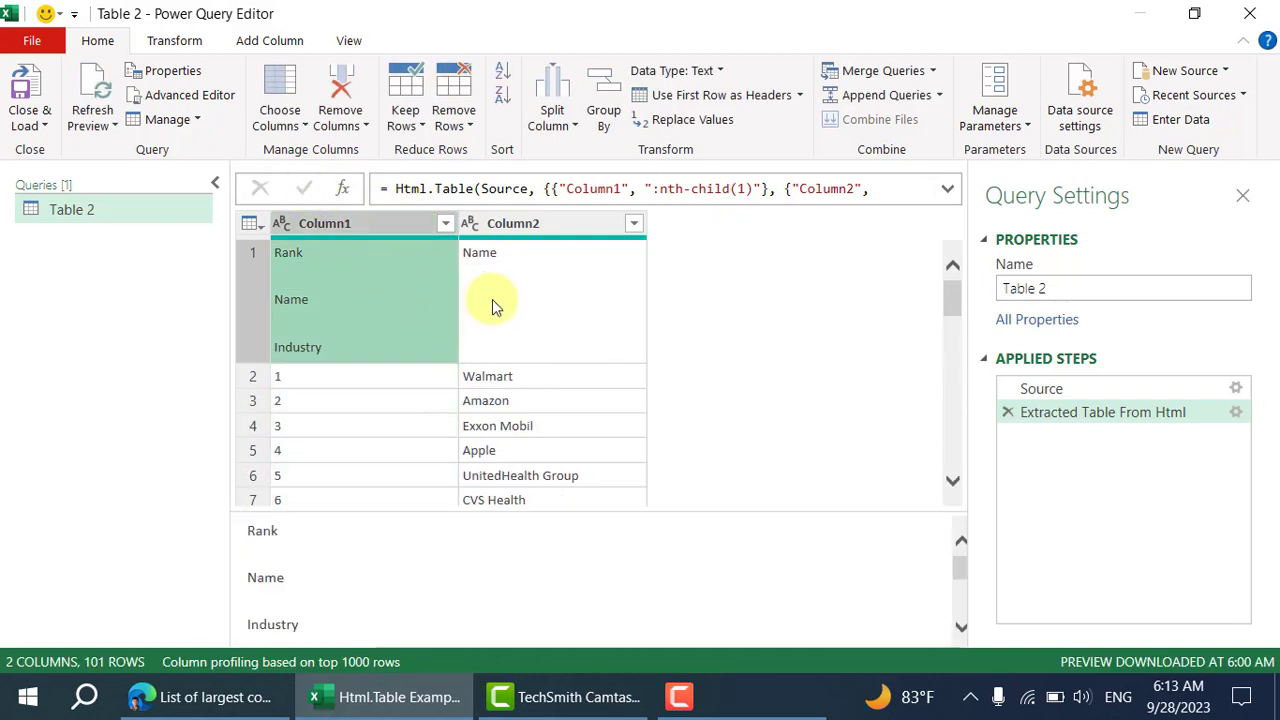
{"action": "left_click", "coordinate": [516, 294]}
{"action": "left_click", "coordinate": [401, 313]}
{"action": "left_click", "coordinate": [586, 306]}
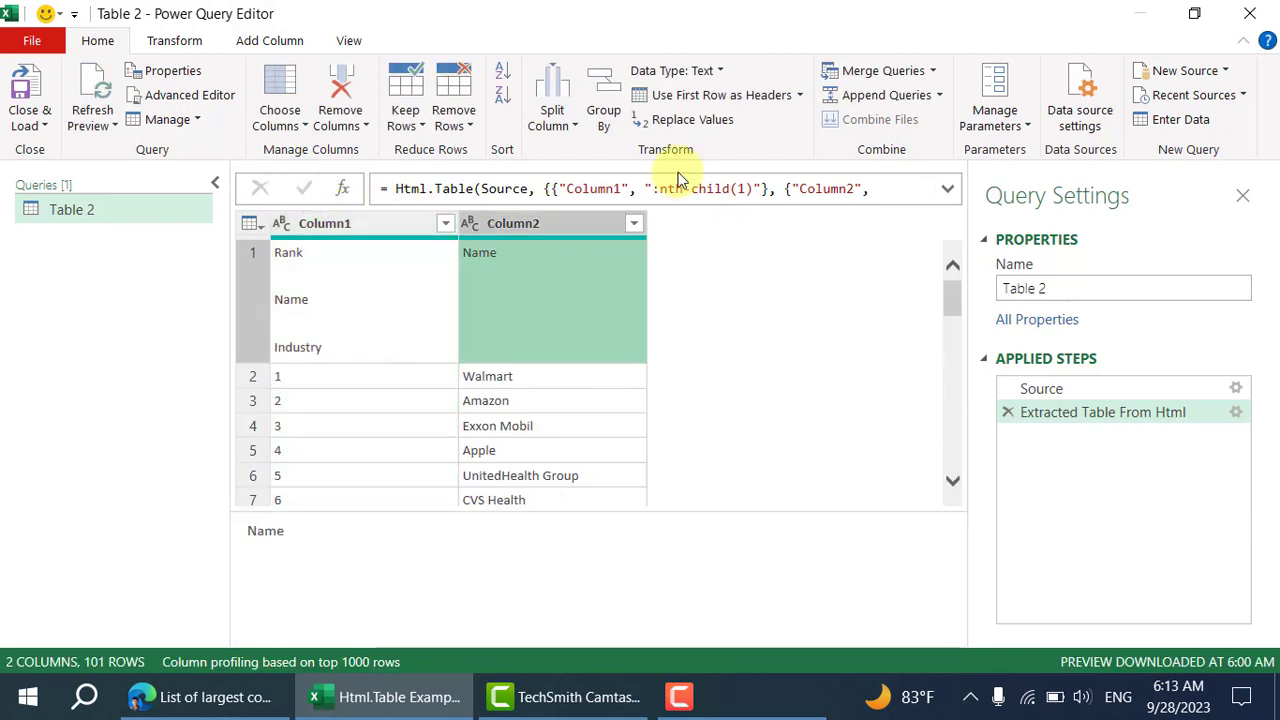
Put TR > back in front of :nth-child(1) in Column1's selector and apply the formula.
{"action": "left_click", "coordinate": [657, 188]}
{"action": "type", "text": "TR >"}
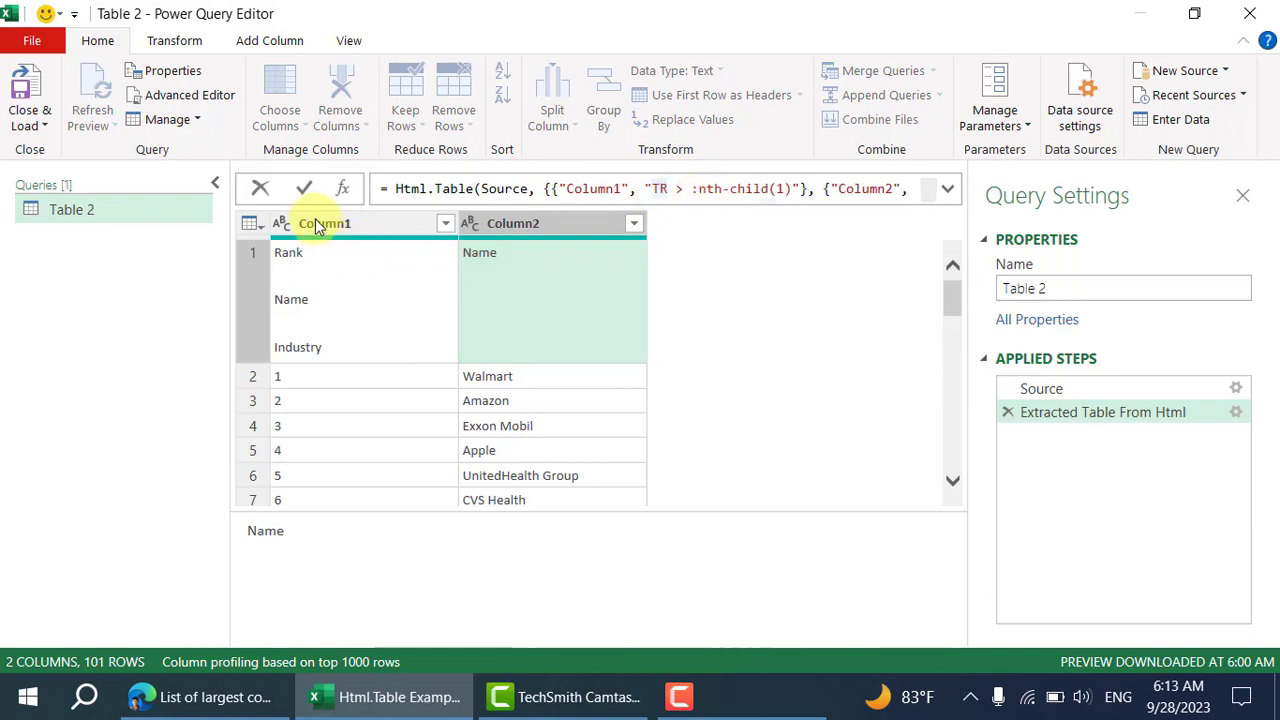
{"action": "left_click", "coordinate": [304, 188]}
Compare Column1's TR > :nth-child(1) selector with the header row of the Wikipedia table.
{"action": "left_click", "coordinate": [669, 189]}
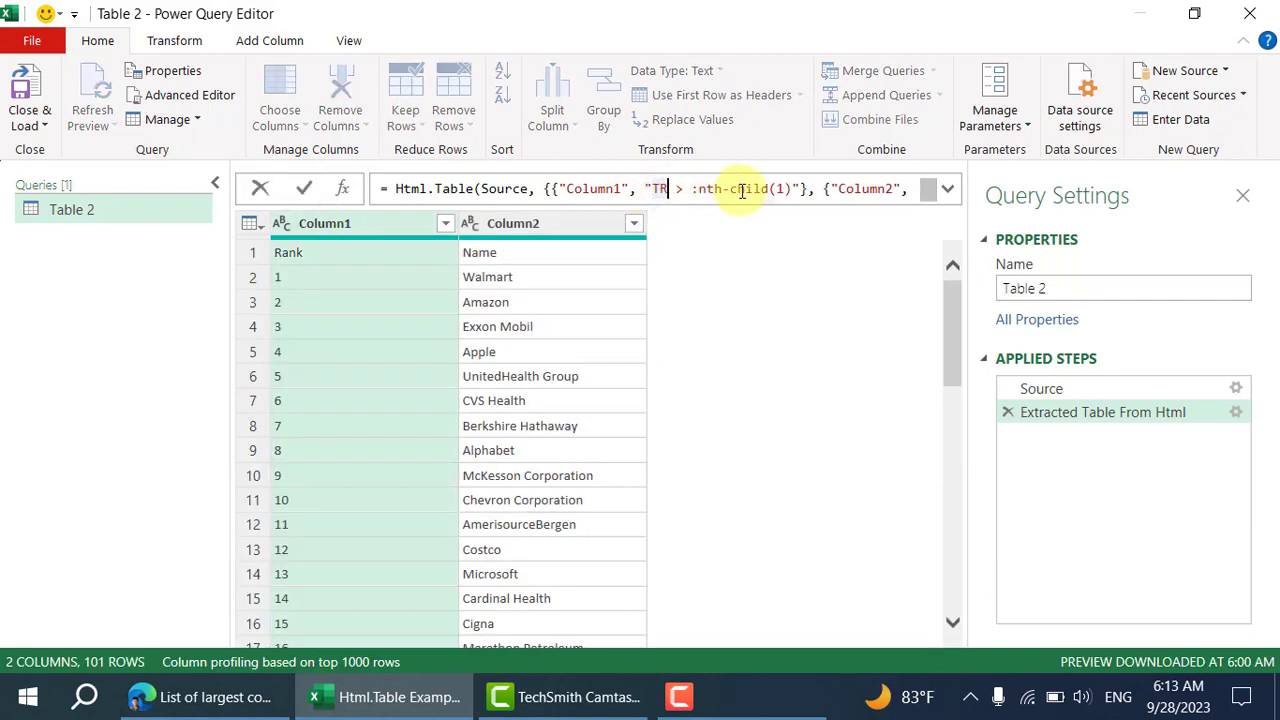
{"action": "left_click", "coordinate": [739, 189]}
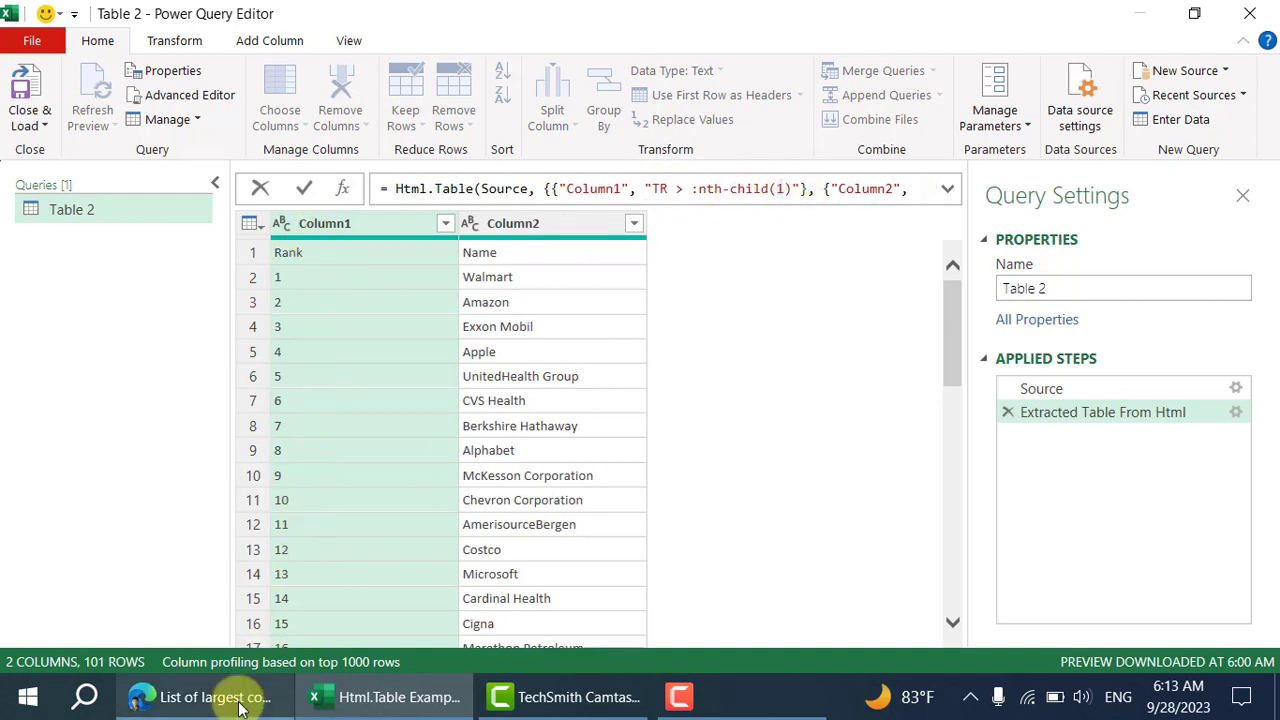
{"action": "key", "text": "alt+Tab"}
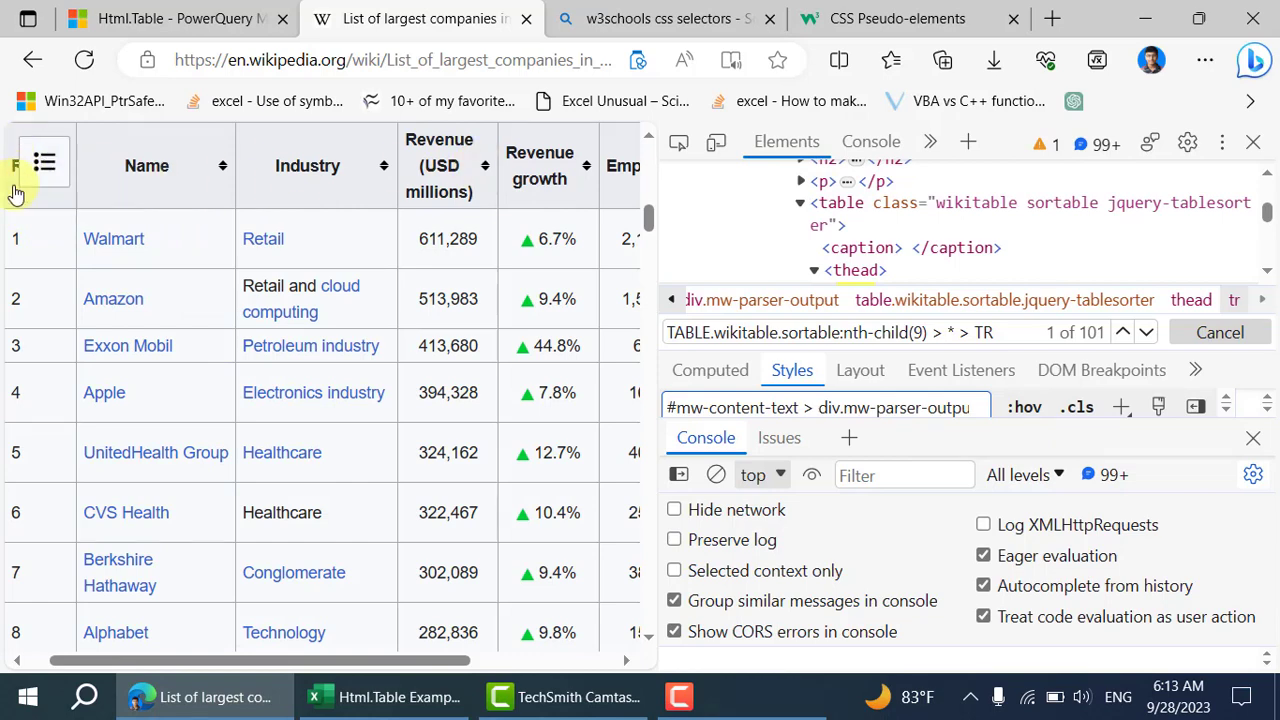
{"action": "left_click", "coordinate": [432, 707]}
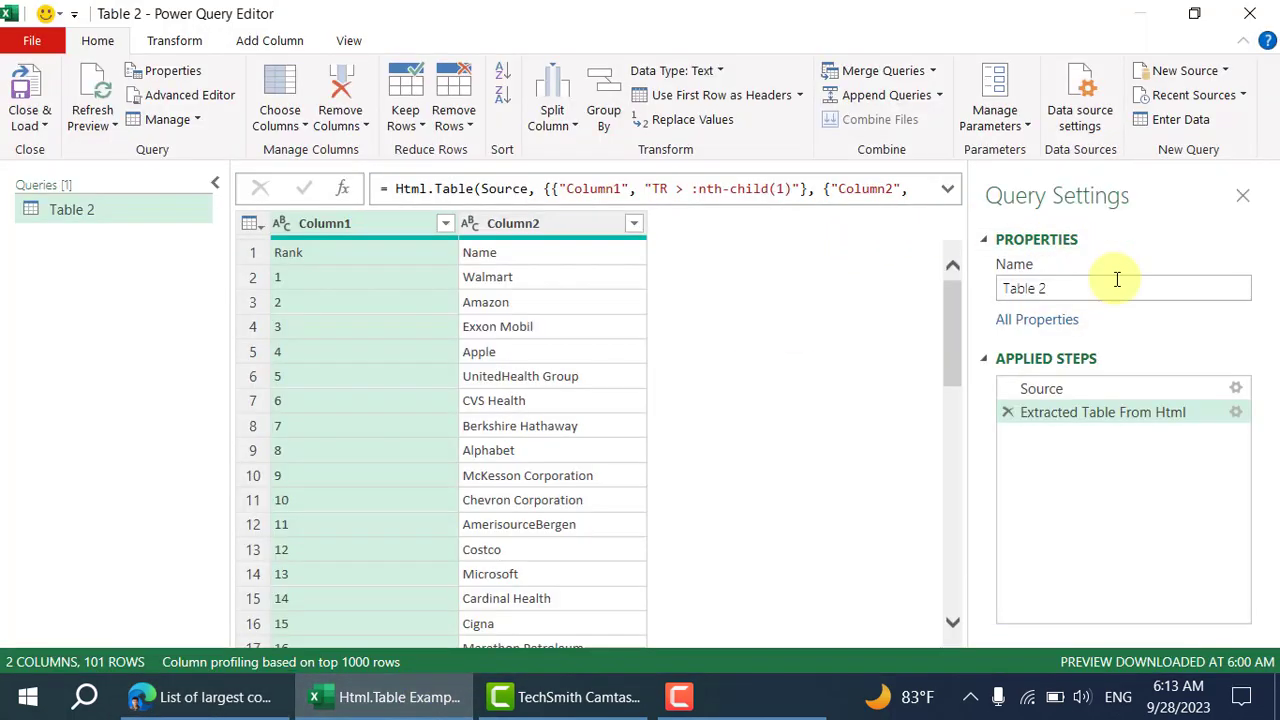
In the Advanced Editor, shorten Column2's selector to TR > :nth-child(2) by removing TABLE.wikitable.sortable:nth-child(9) > * >, and apply the code.
{"action": "left_click", "coordinate": [200, 95]}
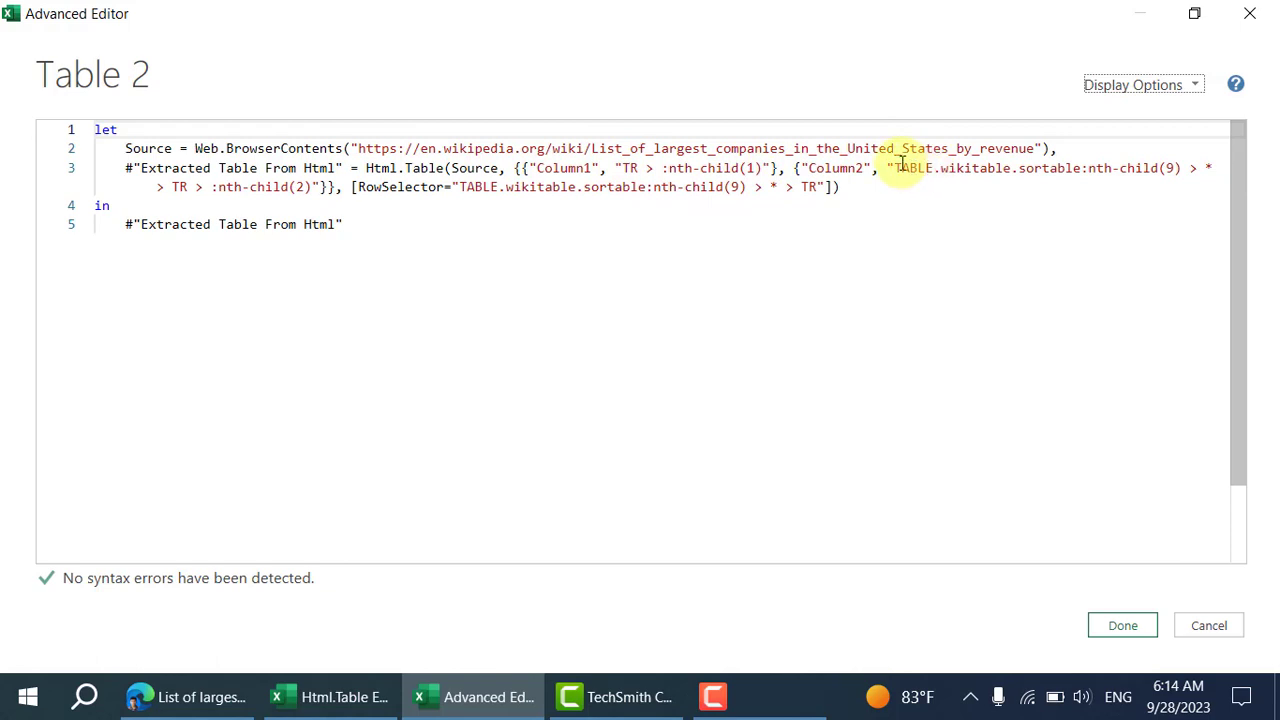
{"action": "left_click_drag", "start_coordinate": [895, 167], "coordinate": [193, 193]}
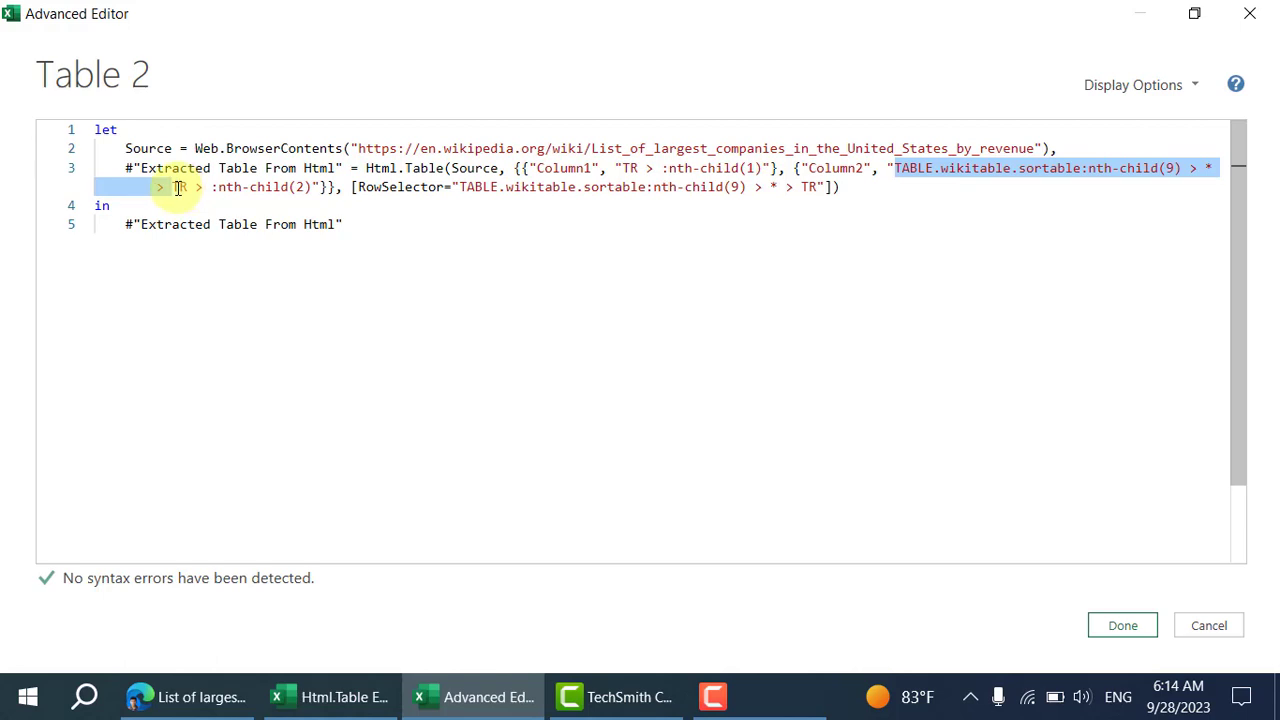
{"action": "key", "text": "Delete"}
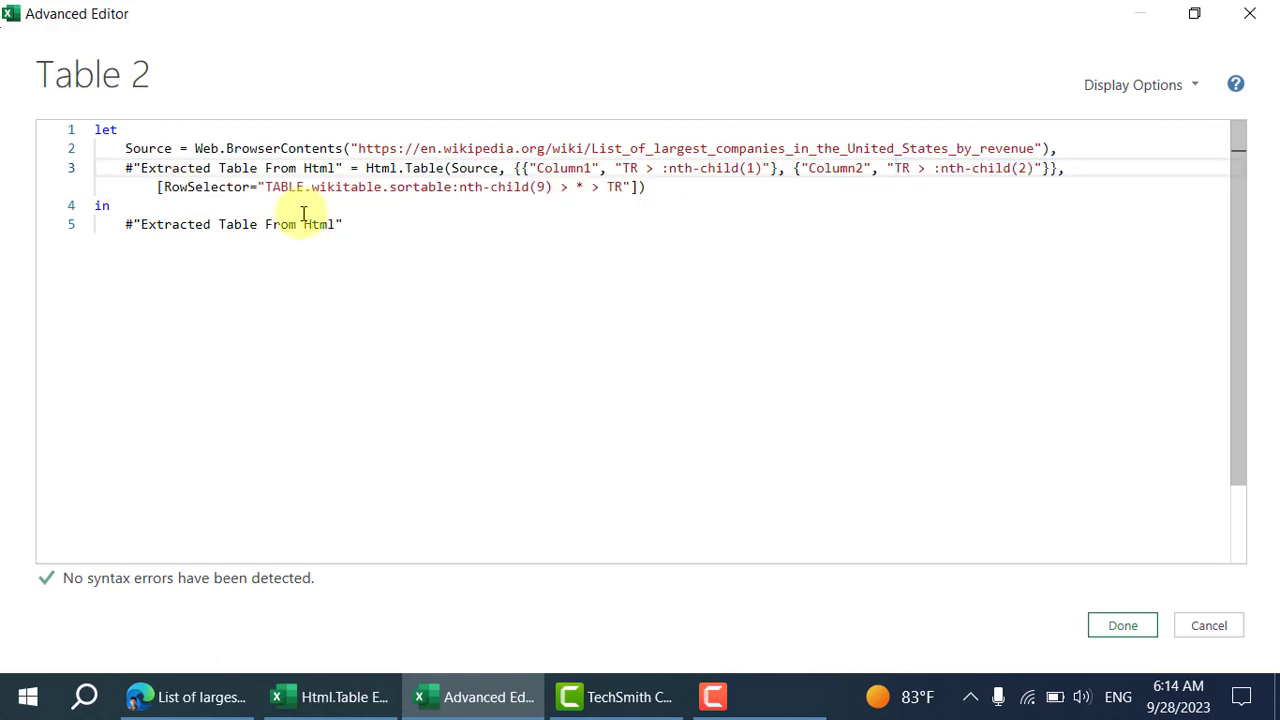
{"action": "left_click", "coordinate": [1120, 630]}
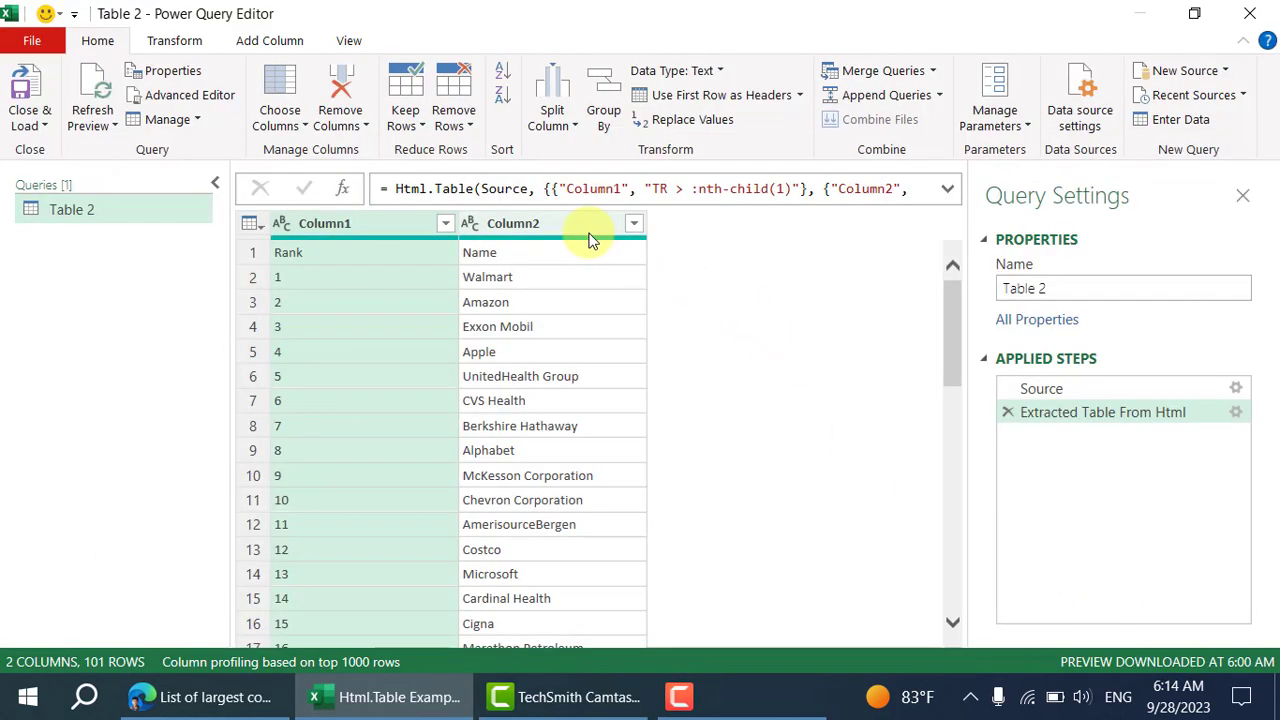
Check the Column1 and Column2 results against the simplified selectors in the query code.
{"action": "left_click", "coordinate": [322, 256]}
{"action": "left_click", "coordinate": [586, 252]}
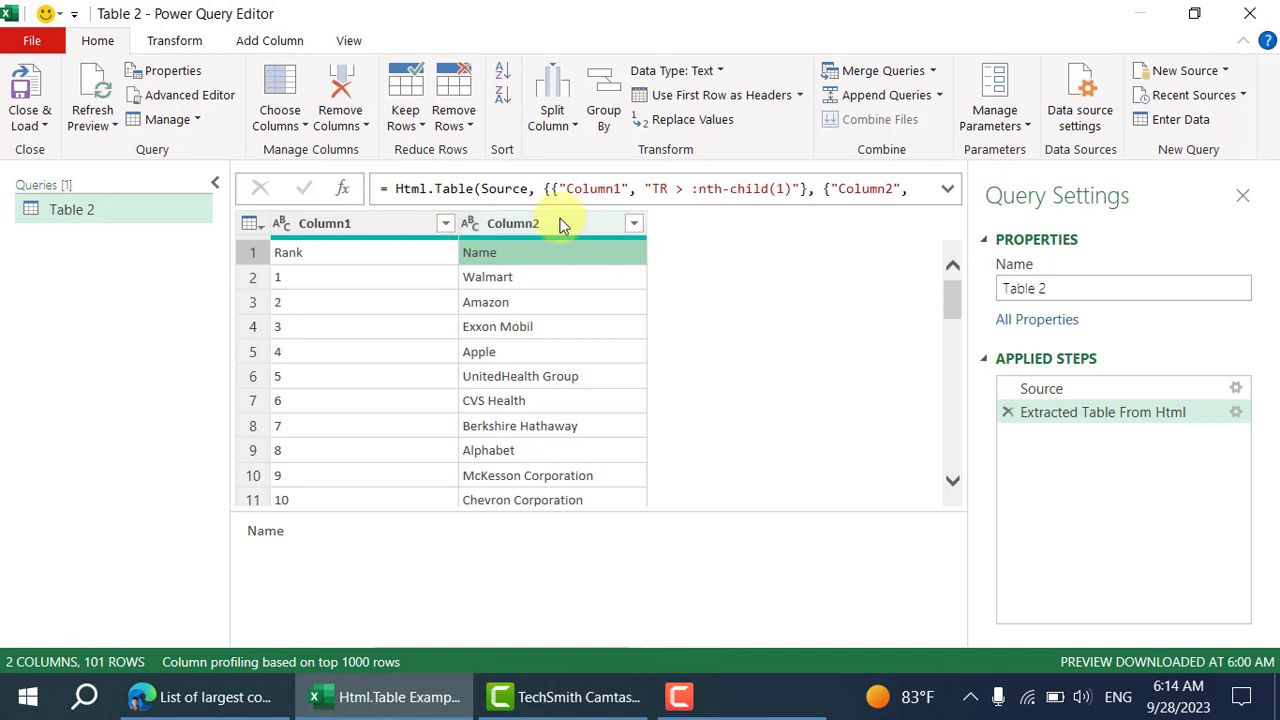
{"action": "left_click", "coordinate": [343, 223]}
{"action": "left_click", "coordinate": [634, 224]}
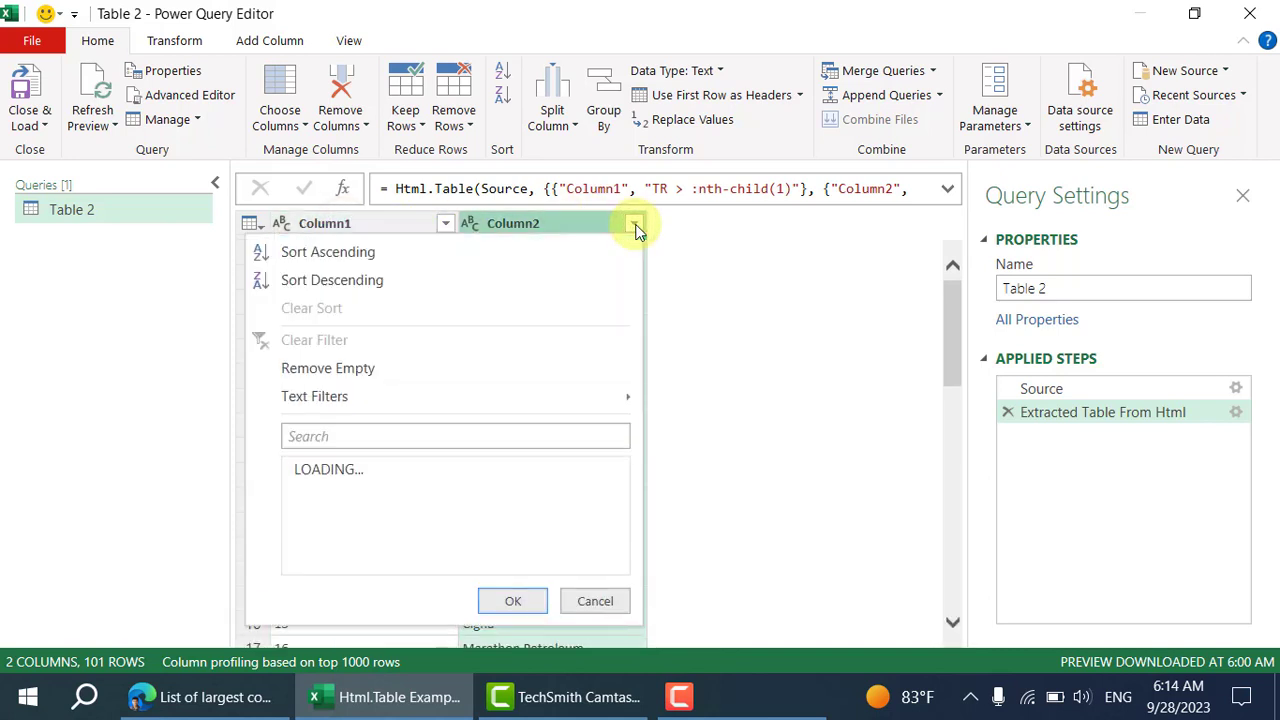
{"action": "left_click", "coordinate": [766, 243]}
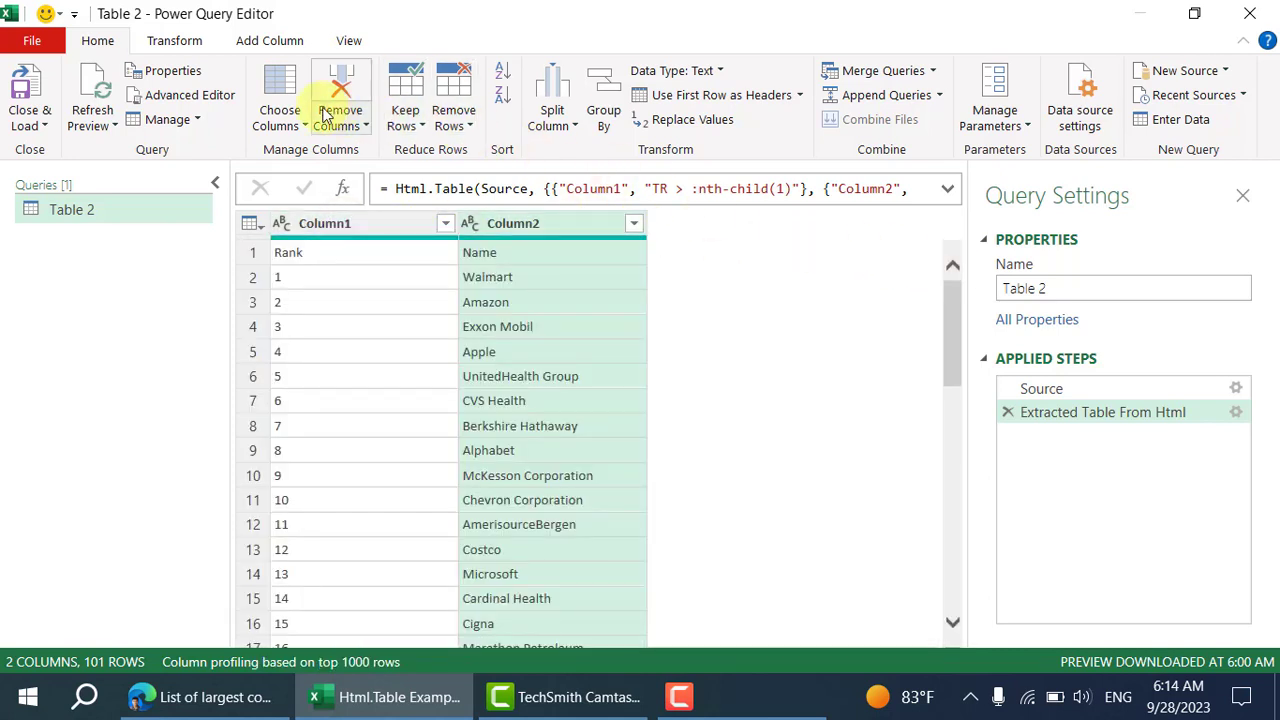
{"action": "left_click", "coordinate": [219, 92]}
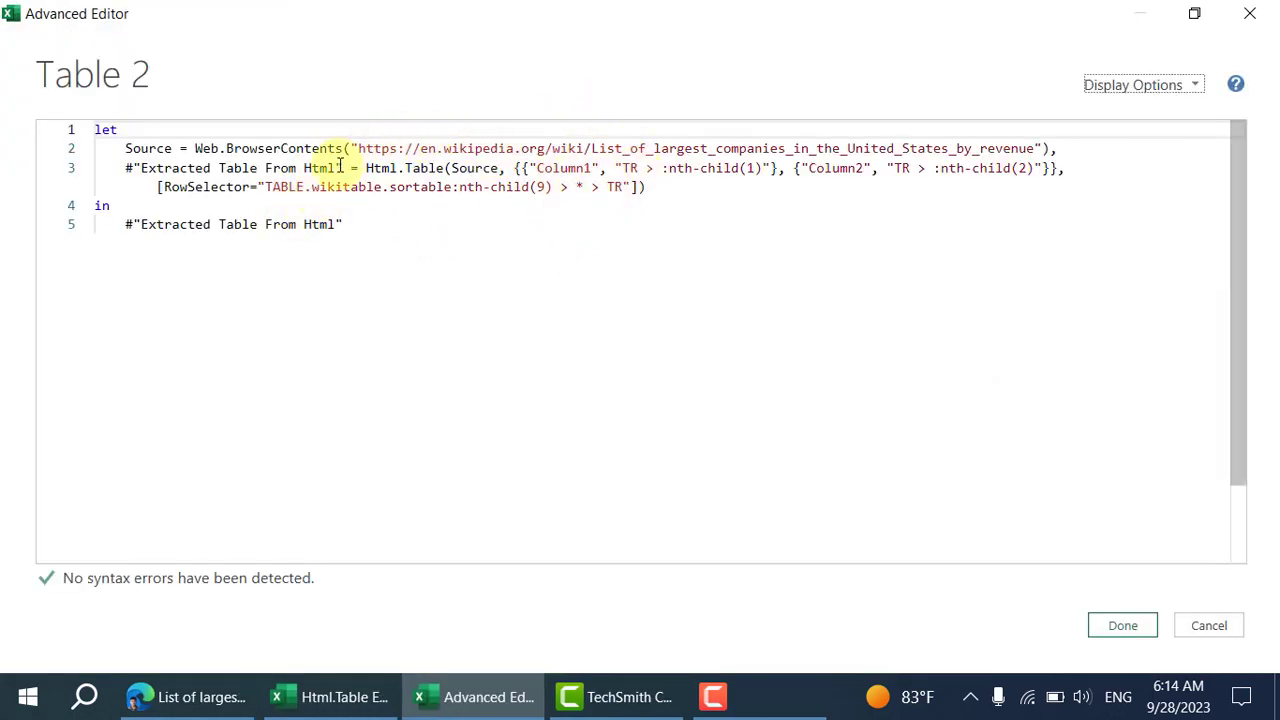
{"action": "left_click", "coordinate": [1093, 616]}
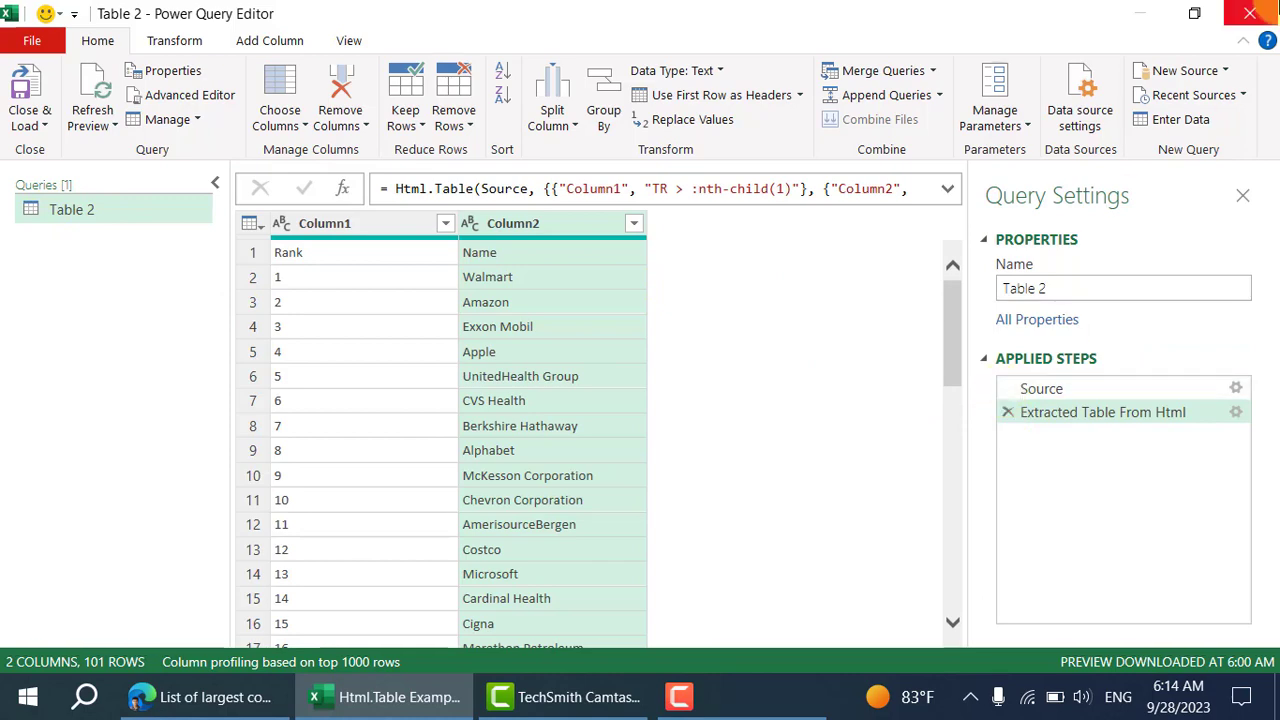
Close the Power Query Editor and discard the changes to the Table 2 query.
{"action": "left_click", "coordinate": [1250, 13]}
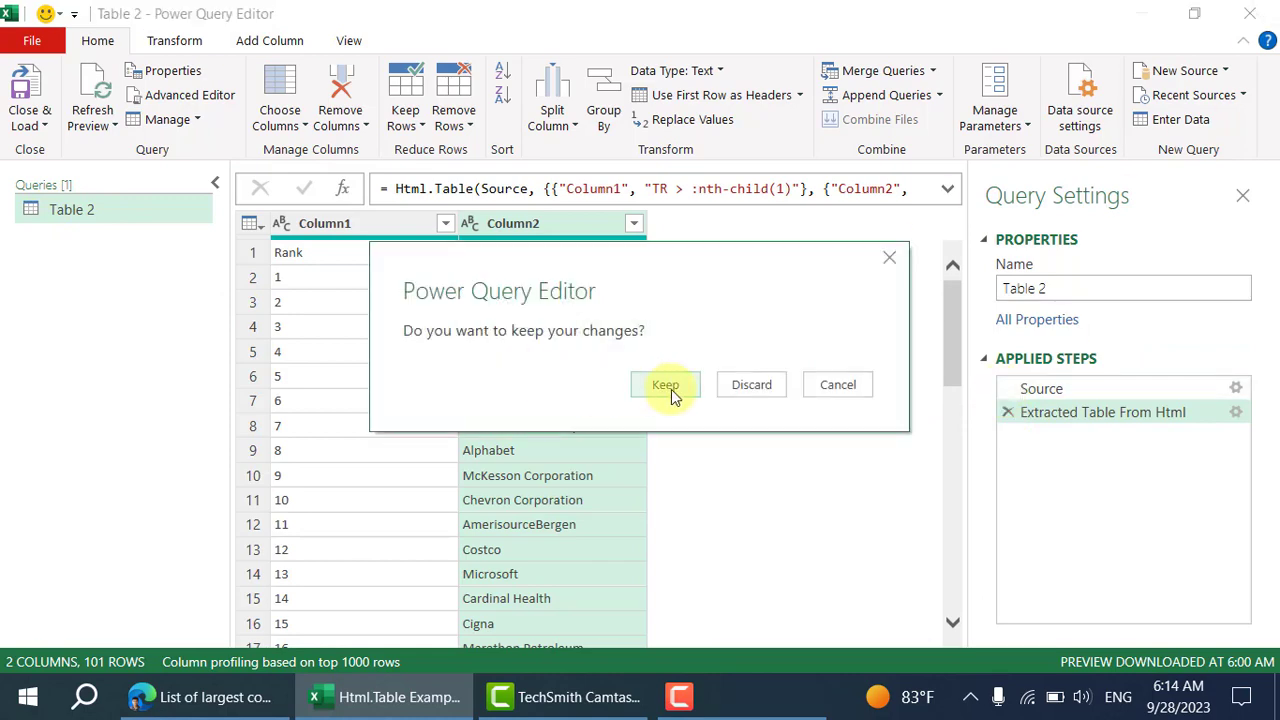
{"action": "left_click", "coordinate": [765, 392]}
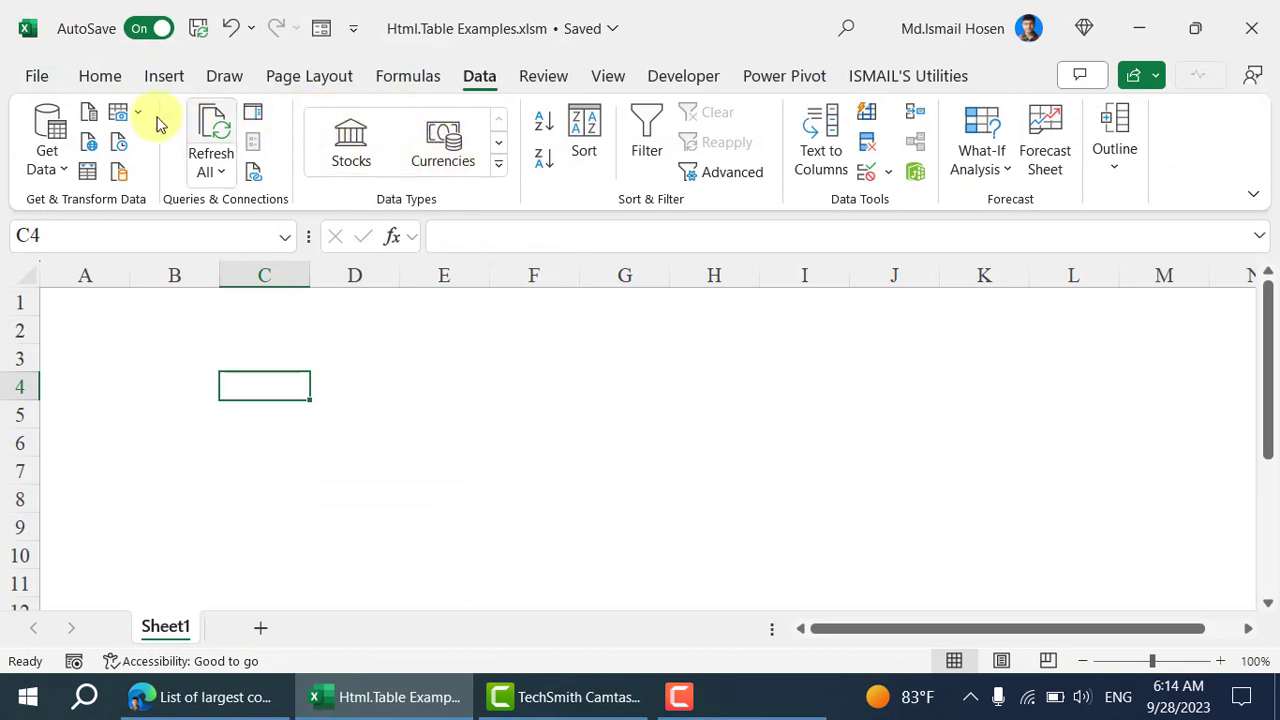
Start a new data import from the web.
{"action": "left_click", "coordinate": [42, 160]}
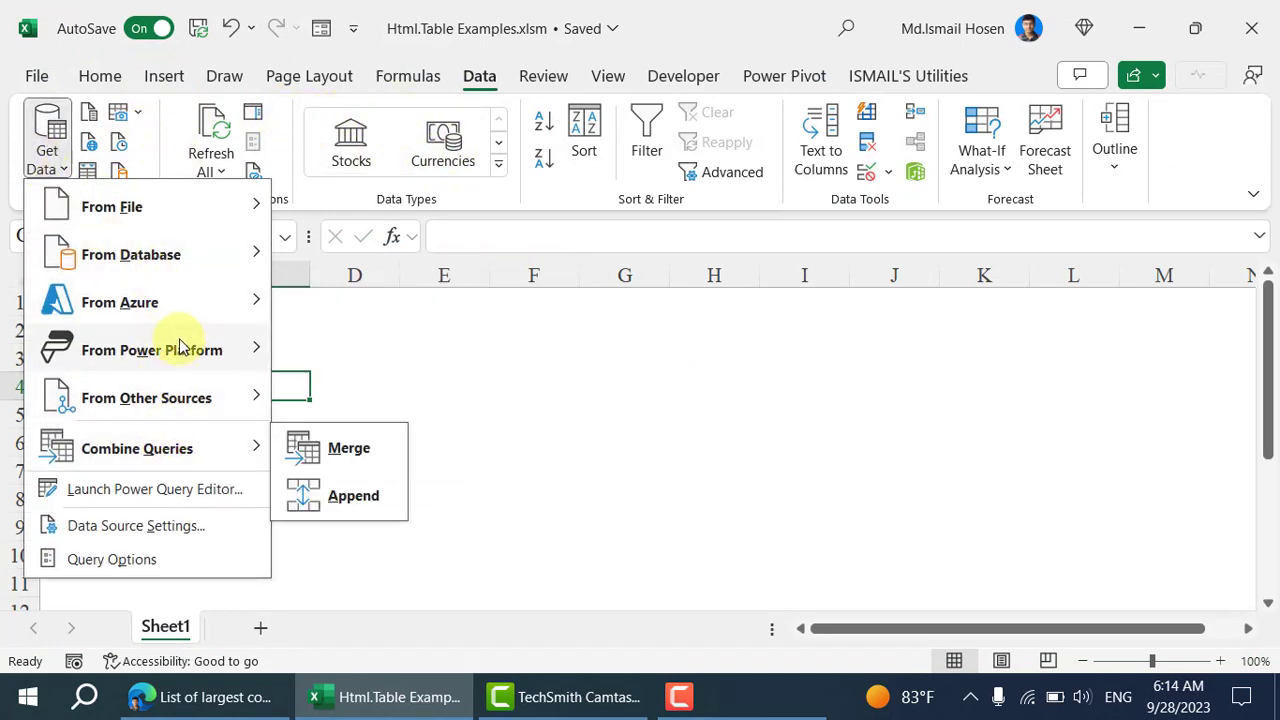
{"action": "mouse_move", "coordinate": [244, 418]}
{"action": "left_click", "coordinate": [366, 352]}
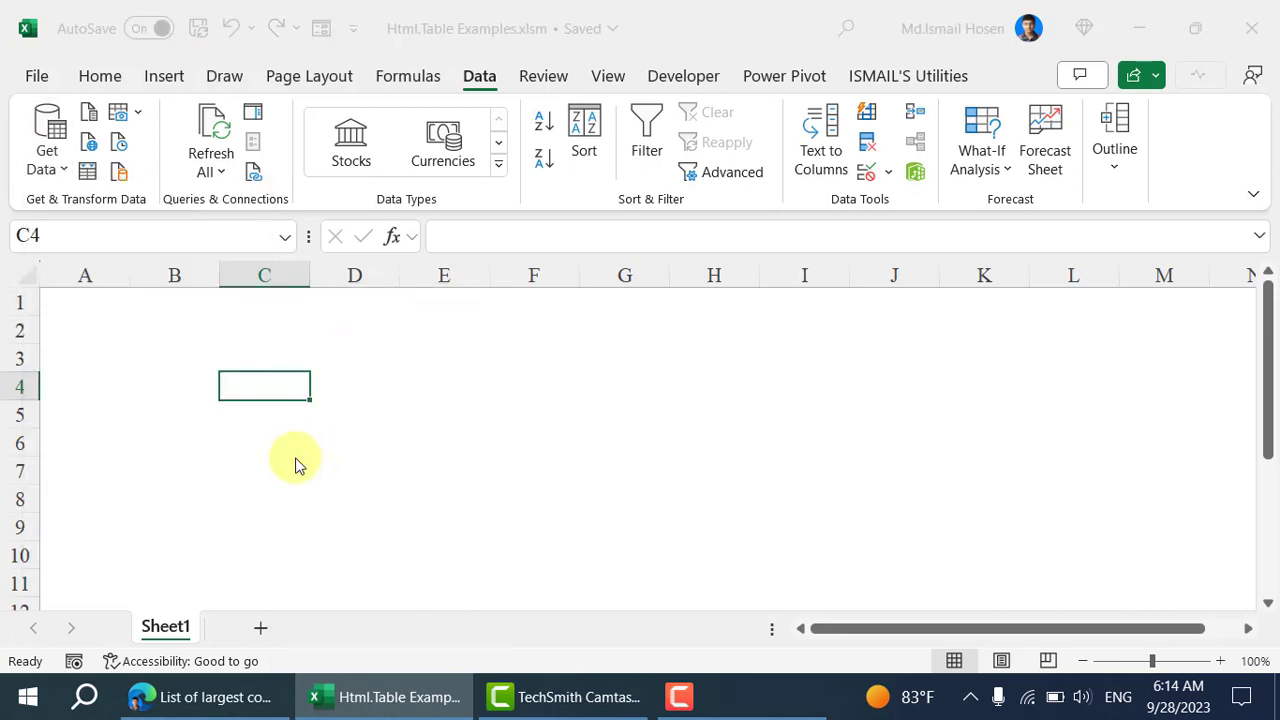
{"action": "left_click", "coordinate": [45, 160]}
{"action": "mouse_move", "coordinate": [125, 402]}
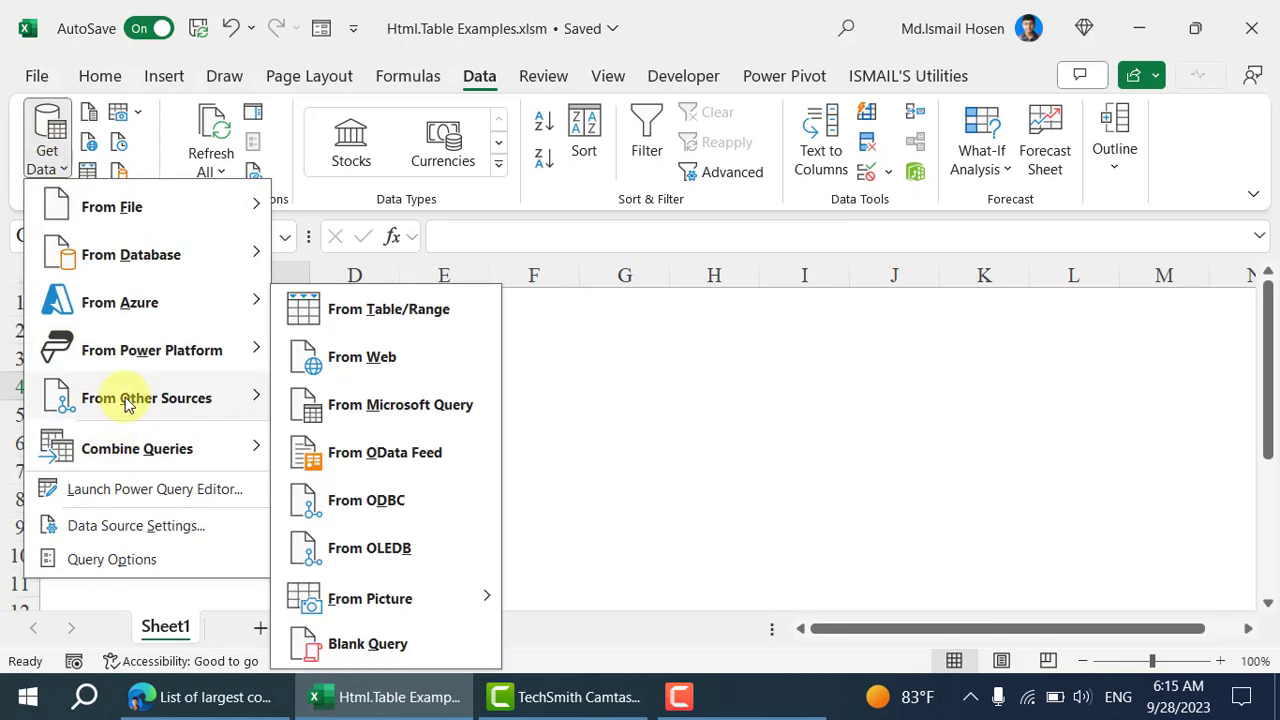
{"action": "left_click", "coordinate": [425, 360]}
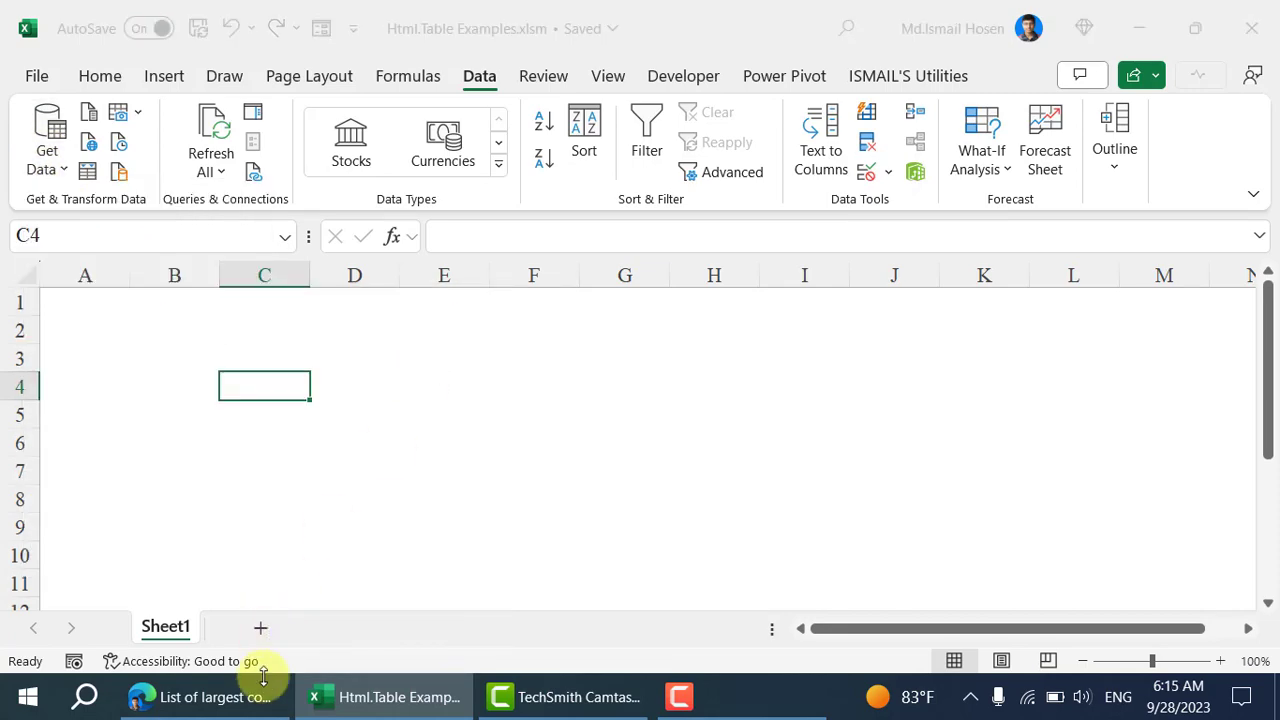
Copy the URL of Wikipedia's largest US companies page from the browser and connect the web import to it.
{"action": "left_click", "coordinate": [210, 697]}
{"action": "left_click", "coordinate": [338, 75]}
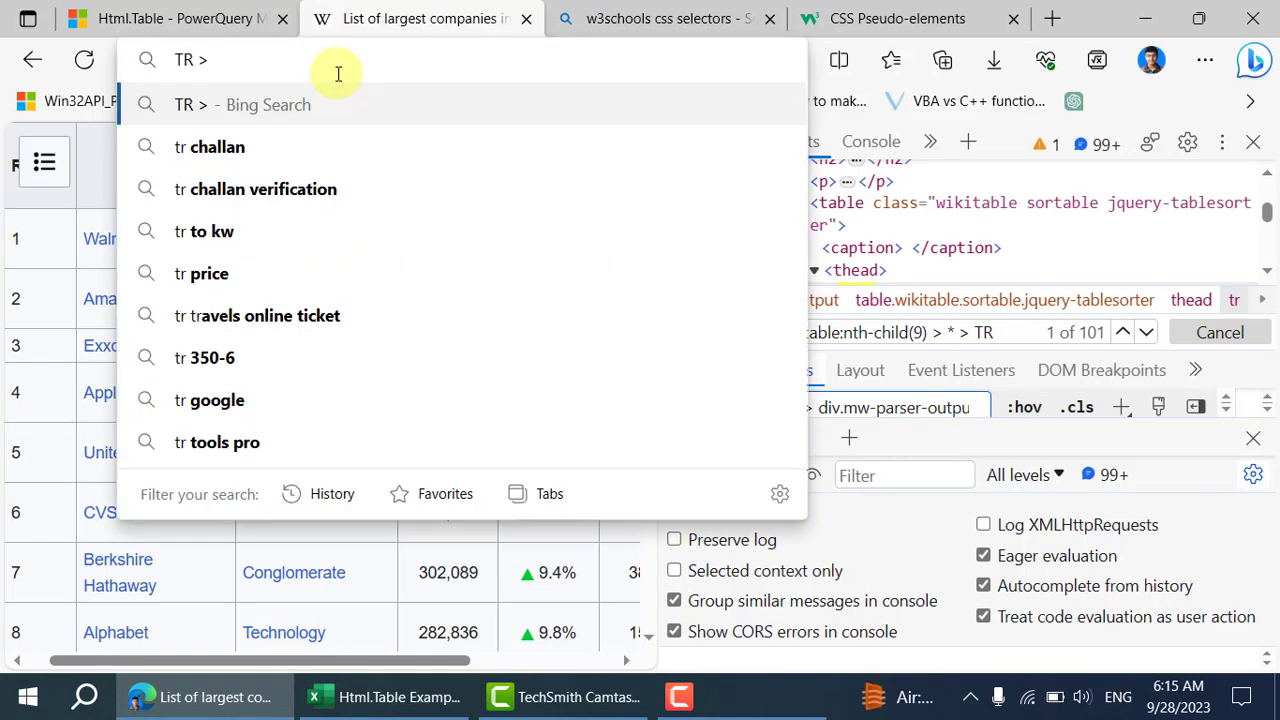
{"action": "key", "text": "Escape"}
{"action": "key", "text": "Escape"}
{"action": "key", "text": "ctrl+c"}
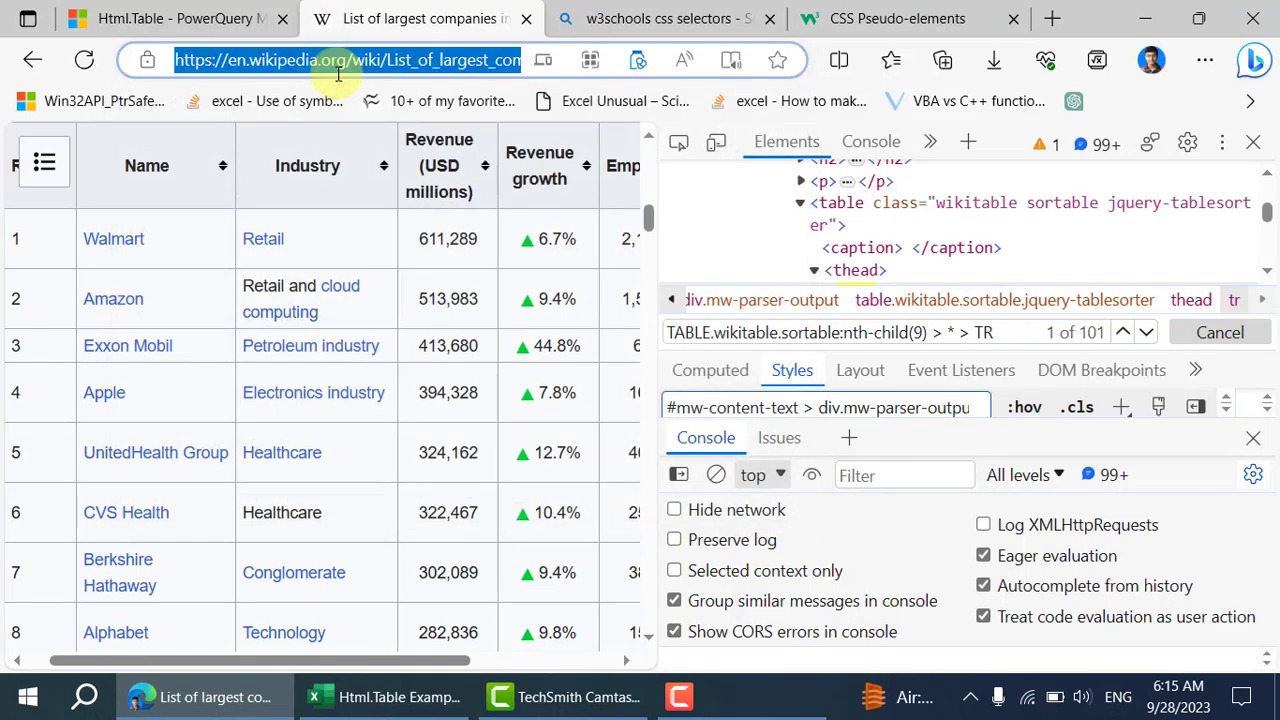
{"action": "left_click", "coordinate": [385, 697]}
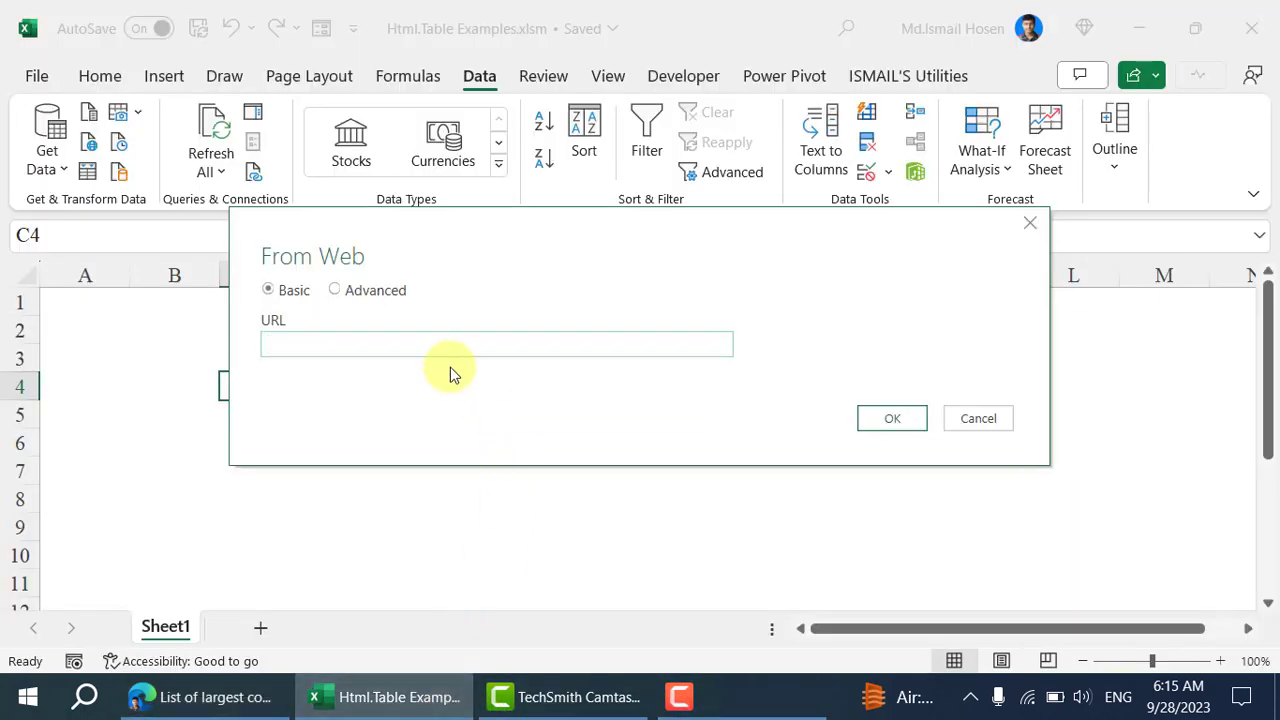
{"action": "key", "text": "ctrl+v"}
{"action": "left_click", "coordinate": [887, 420]}
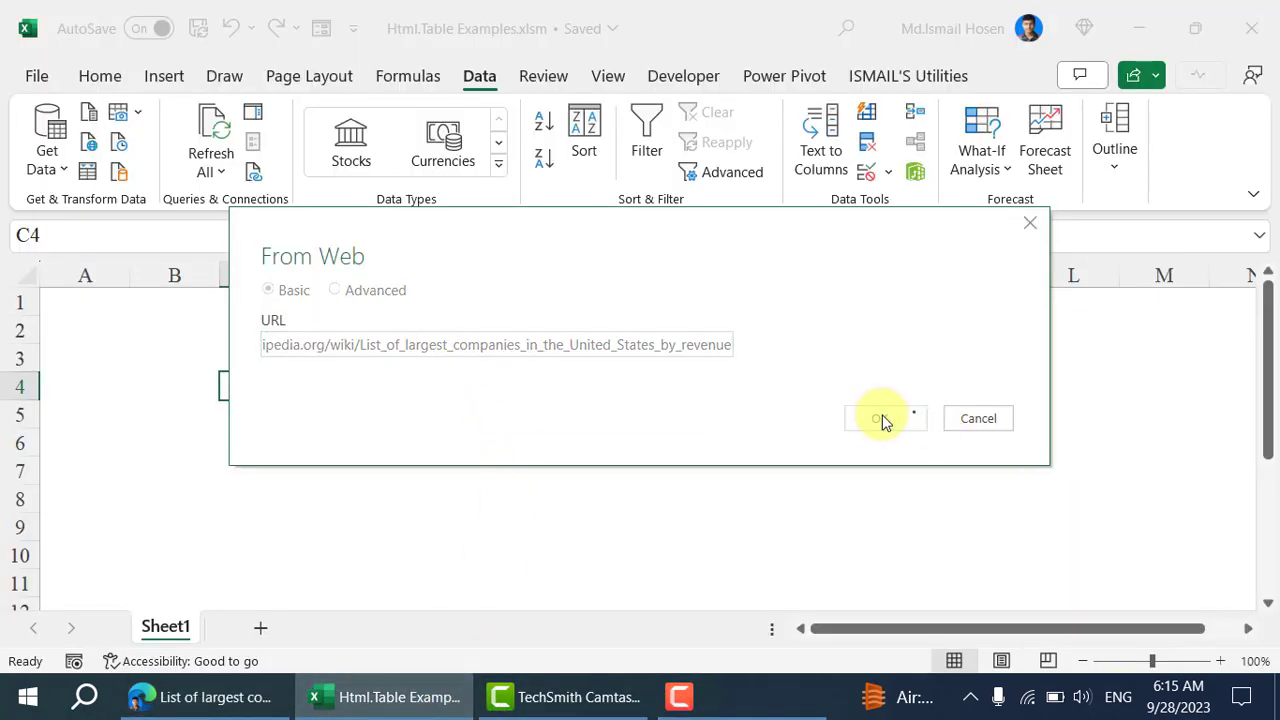
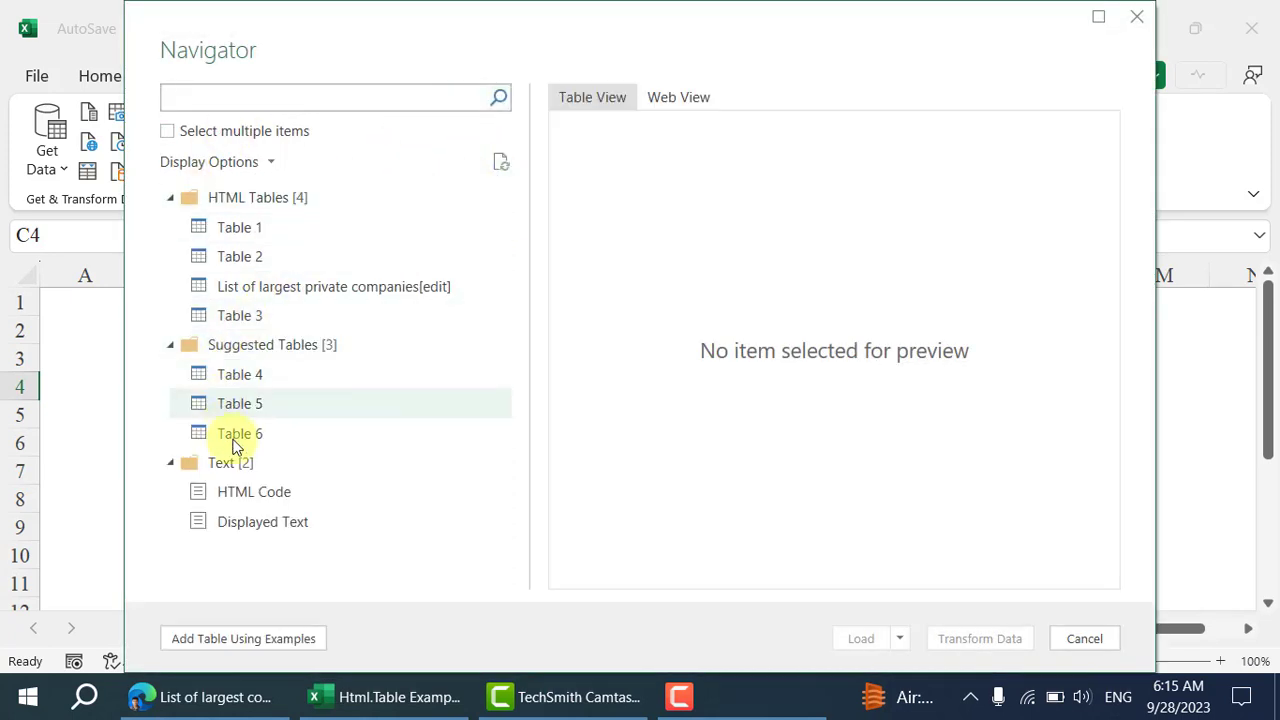
Load Table 2 from the HTML tables of the Wikipedia page into the workbook.
{"action": "left_click", "coordinate": [305, 282]}
{"action": "left_click", "coordinate": [297, 262]}
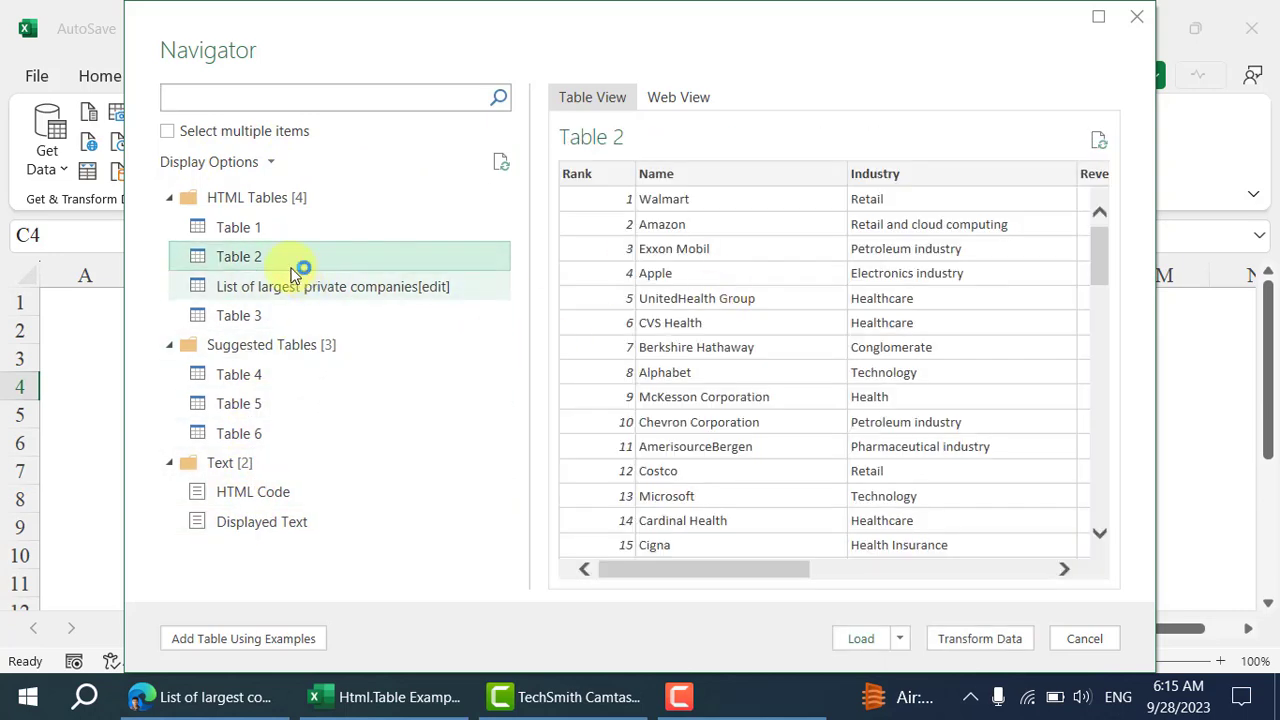
{"action": "left_click", "coordinate": [871, 638]}
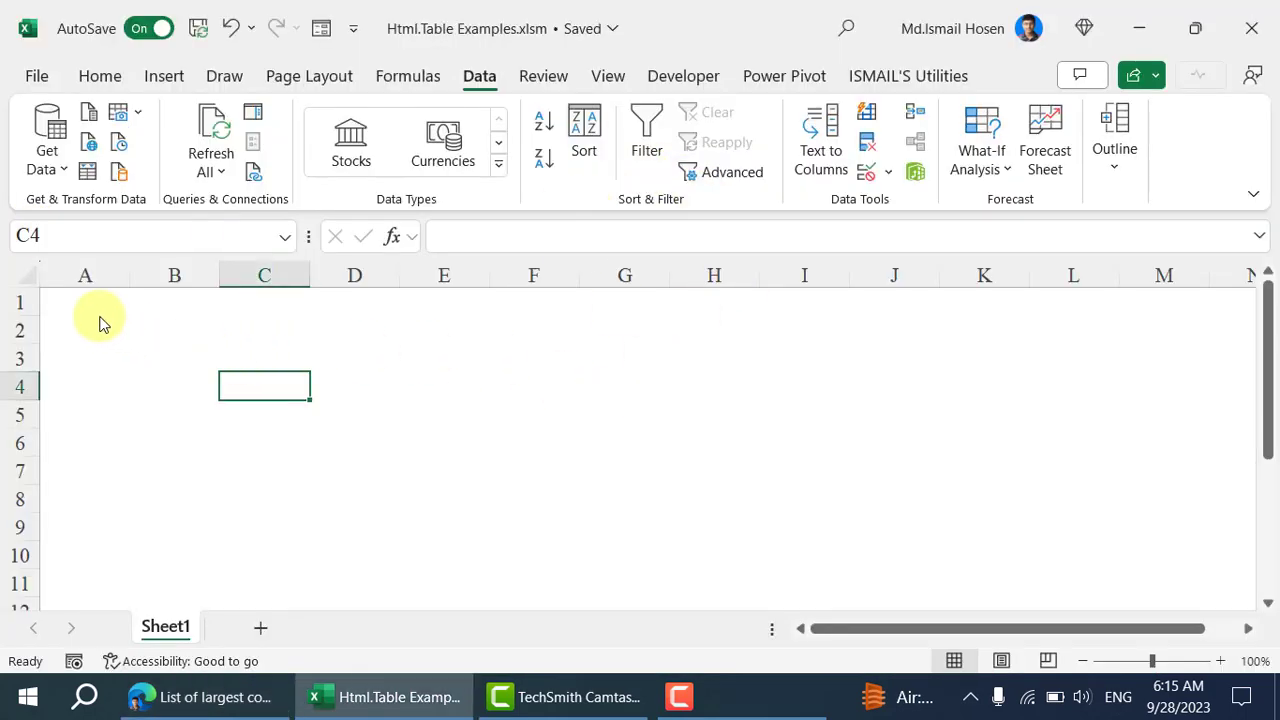
{"action": "left_click", "coordinate": [97, 310]}
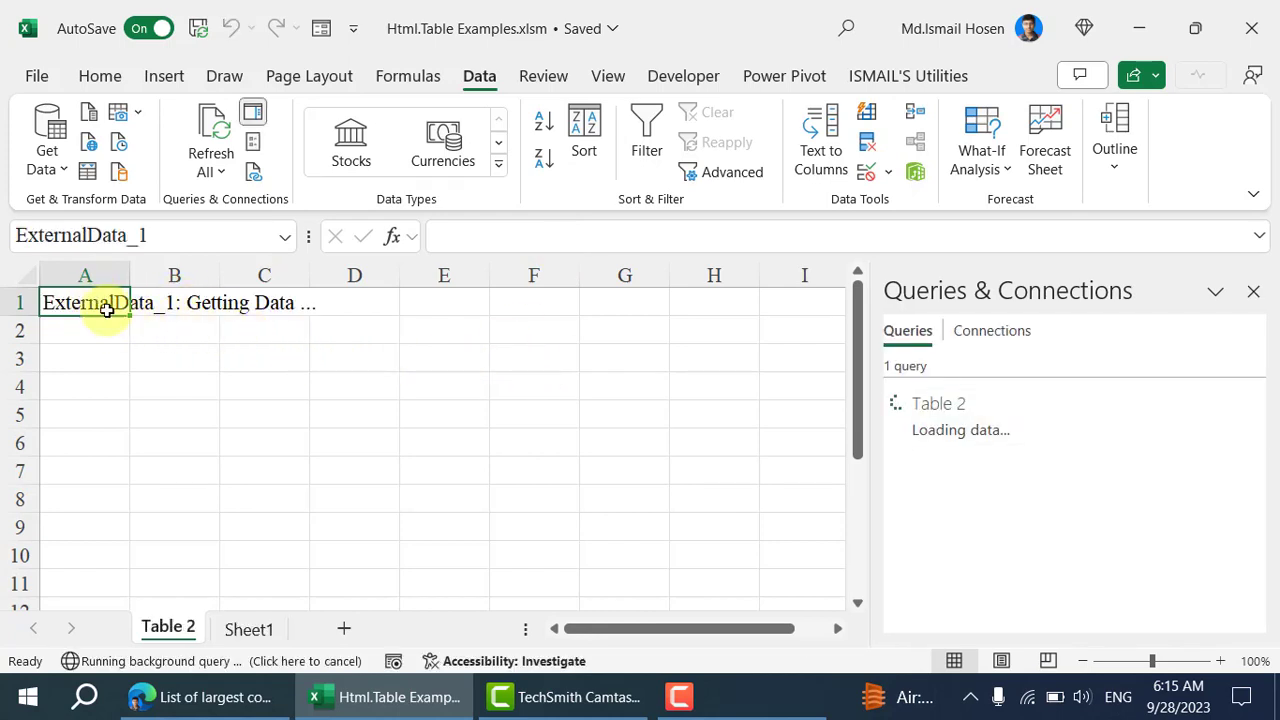
{"action": "left_click", "coordinate": [448, 412]}
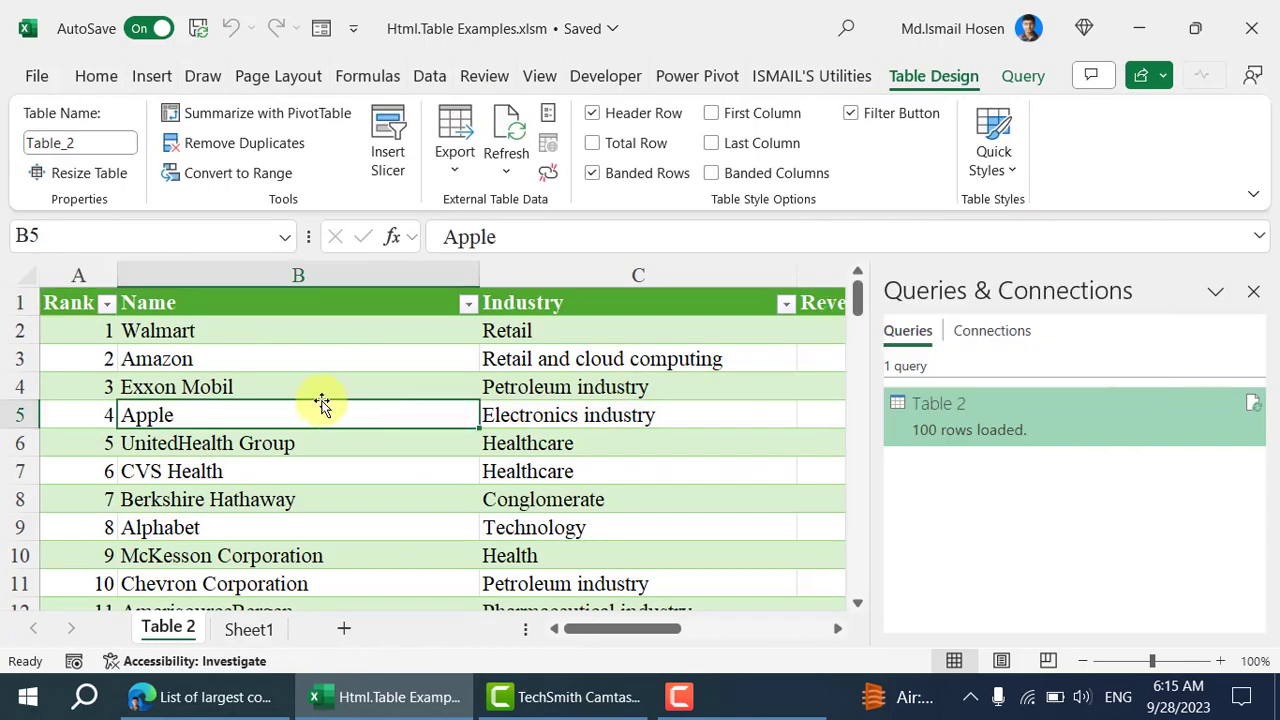
Close the Queries & Connections pane and check the headers of the loaded companies table across its full width.
{"action": "left_click", "coordinate": [230, 355]}
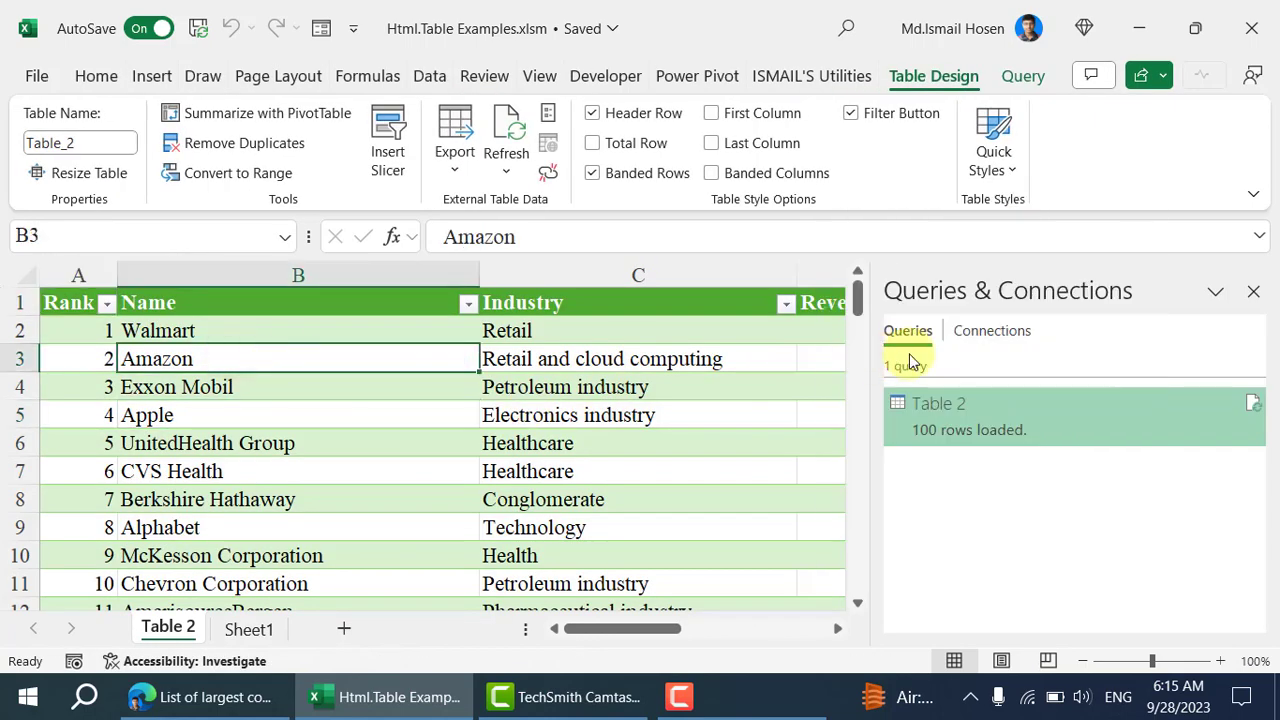
{"action": "left_click", "coordinate": [1252, 293]}
{"action": "left_click", "coordinate": [997, 380]}
{"action": "key", "text": "ctrl+Up"}
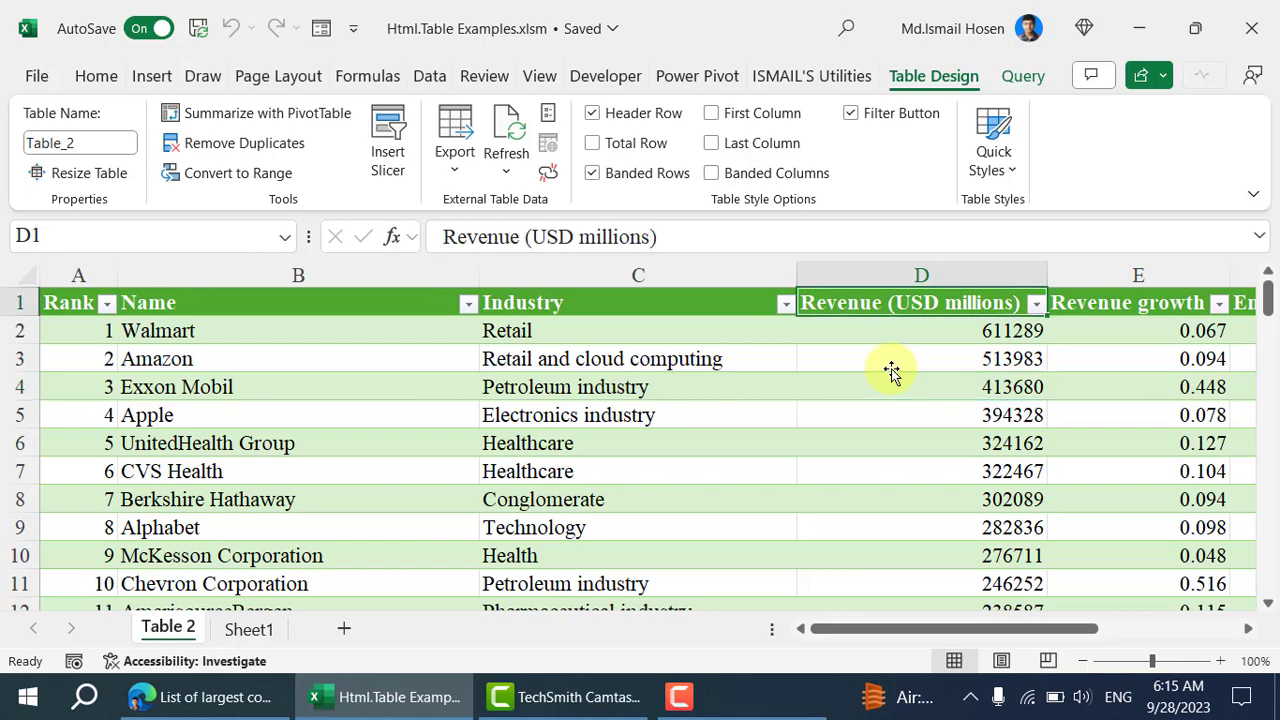
{"action": "key", "text": "ctrl+Right"}
{"action": "key", "text": "ctrl+Left"}
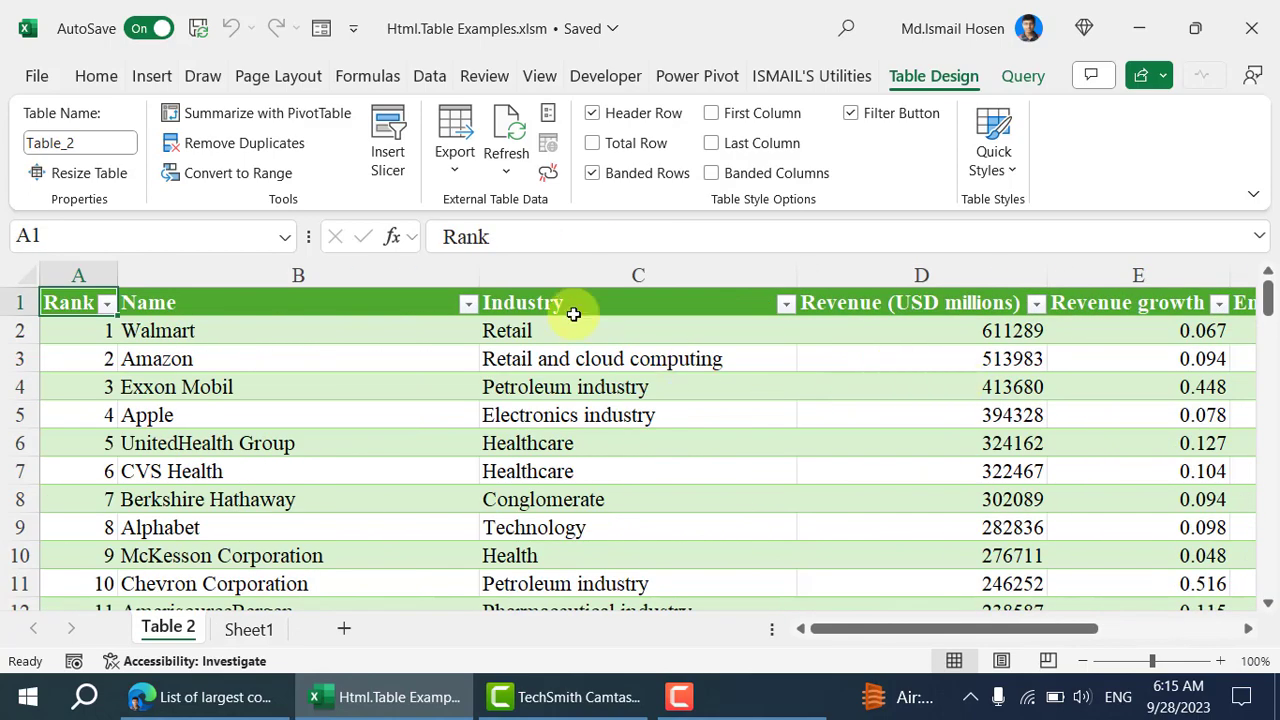
{"action": "left_click", "coordinate": [462, 86]}
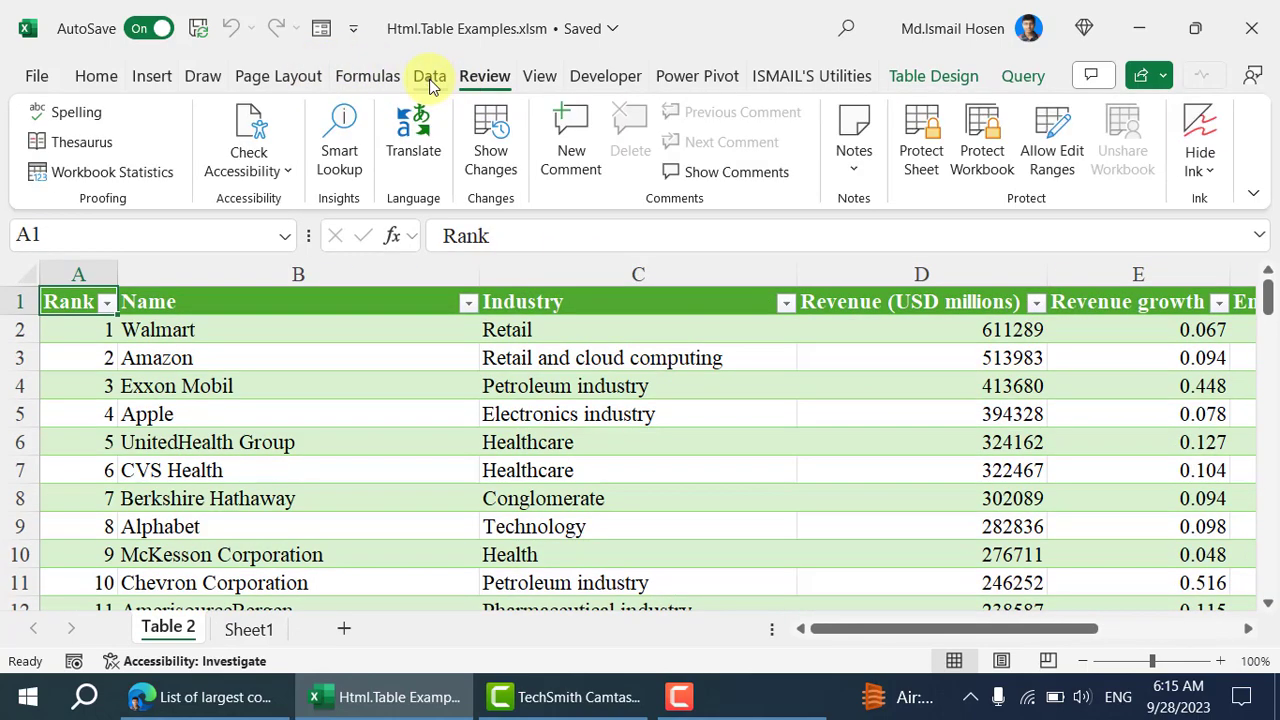
{"action": "left_click", "coordinate": [429, 78]}
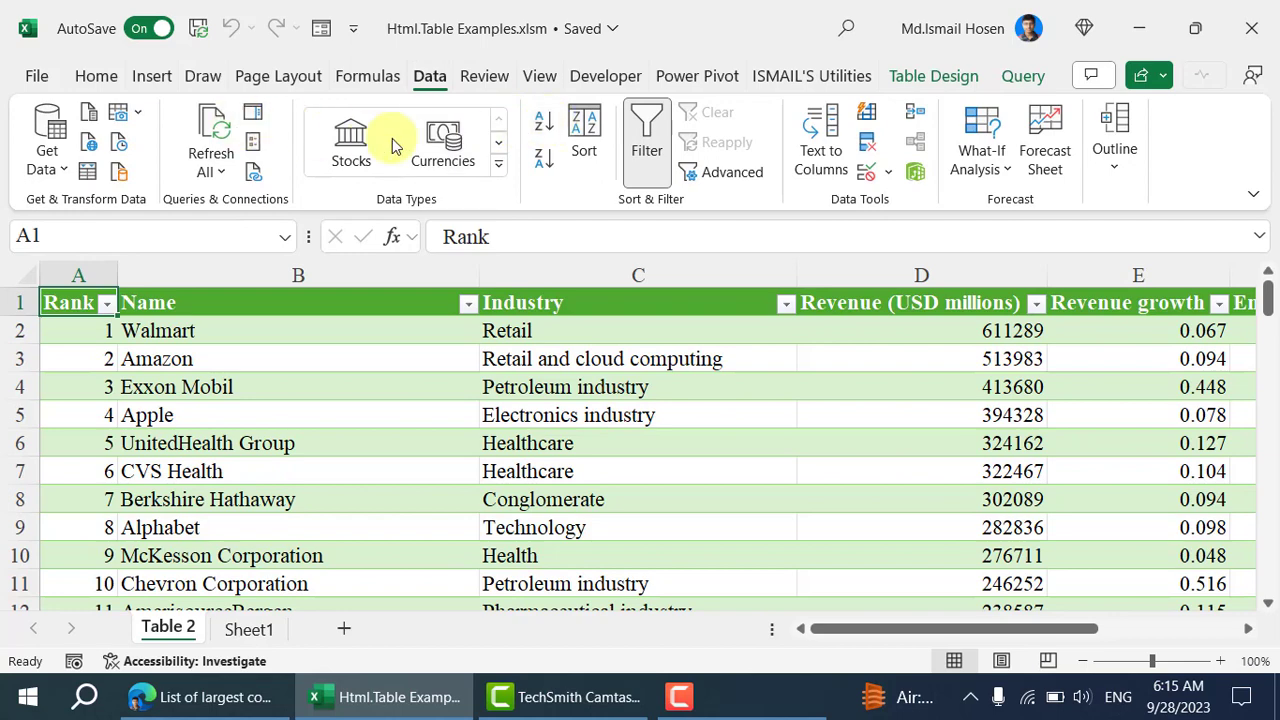
{"action": "left_click", "coordinate": [92, 78]}
{"action": "left_click", "coordinate": [429, 78]}
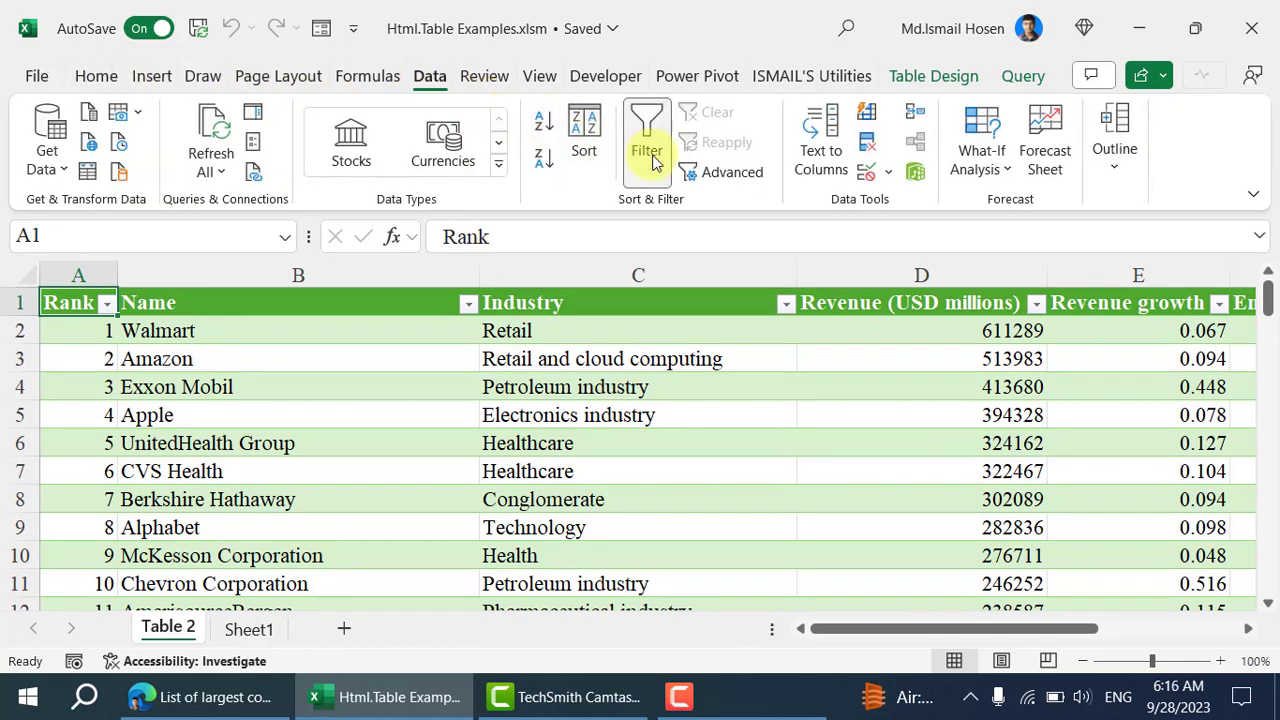
Launch the Power Query Editor and display the Extracted Table From Html step of the Table 2 query.
{"action": "left_click", "coordinate": [556, 363]}
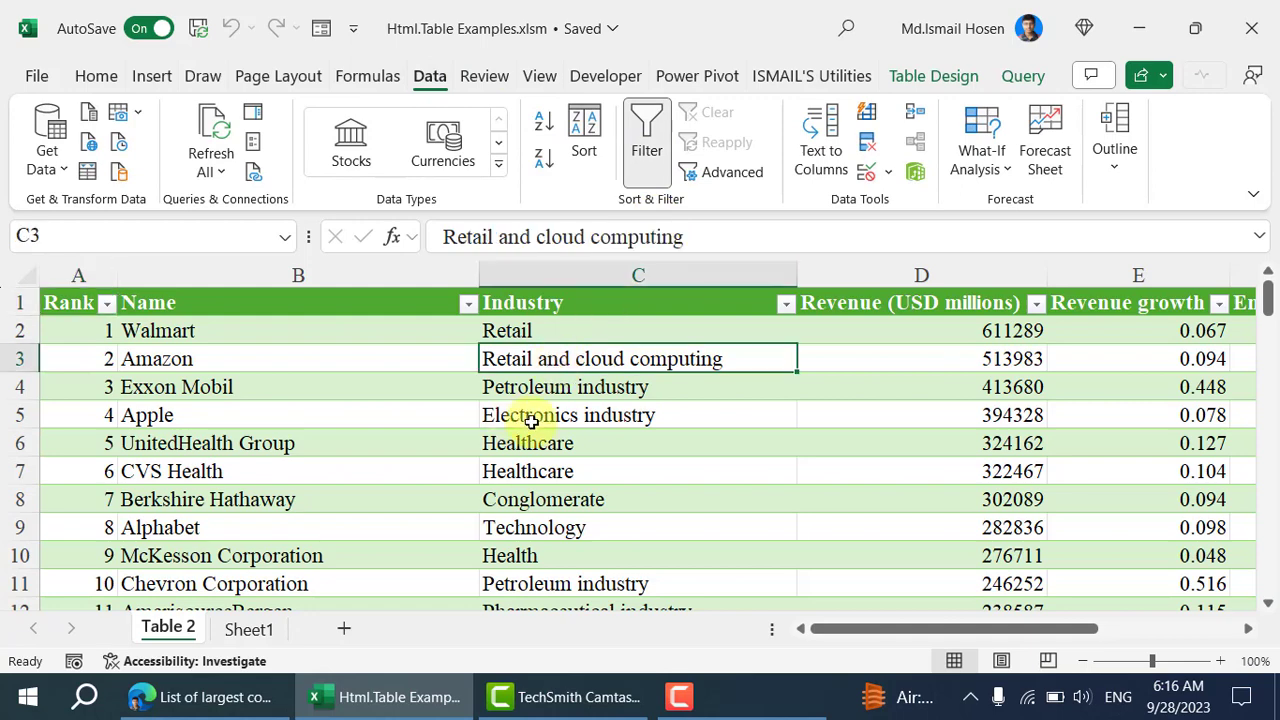
{"action": "key", "text": "alt+F12"}
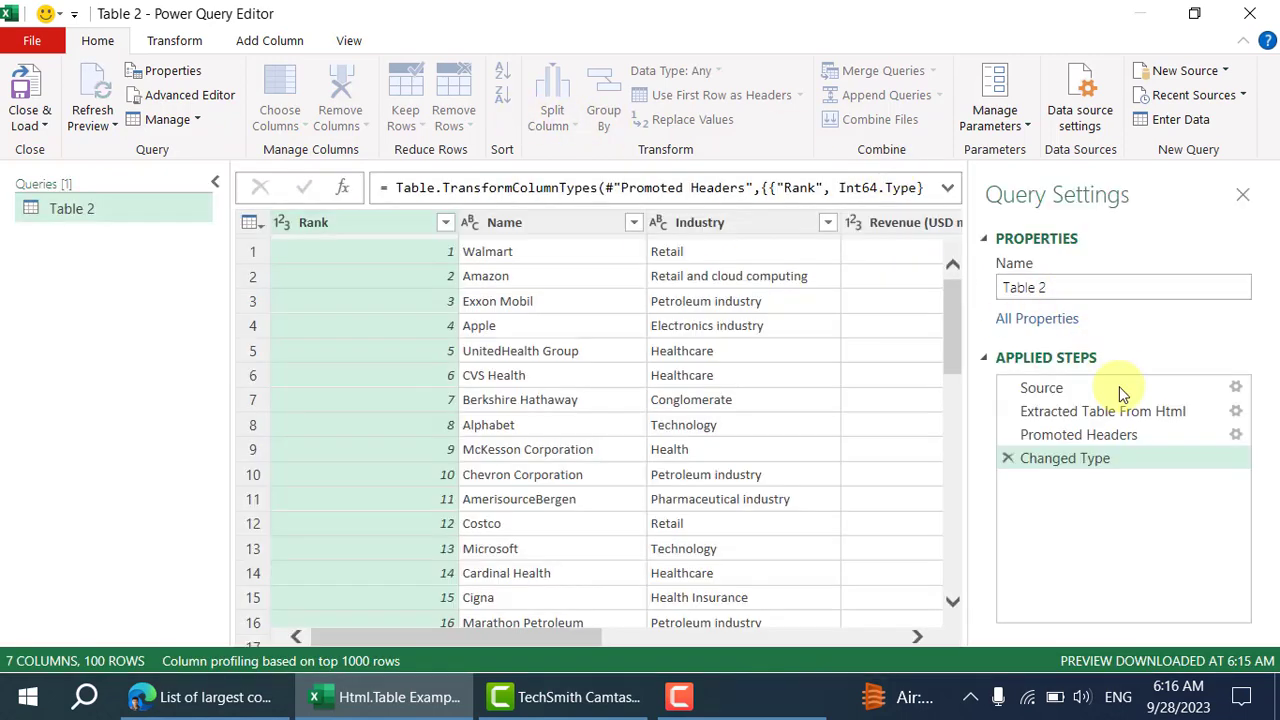
{"action": "left_click", "coordinate": [1100, 411]}
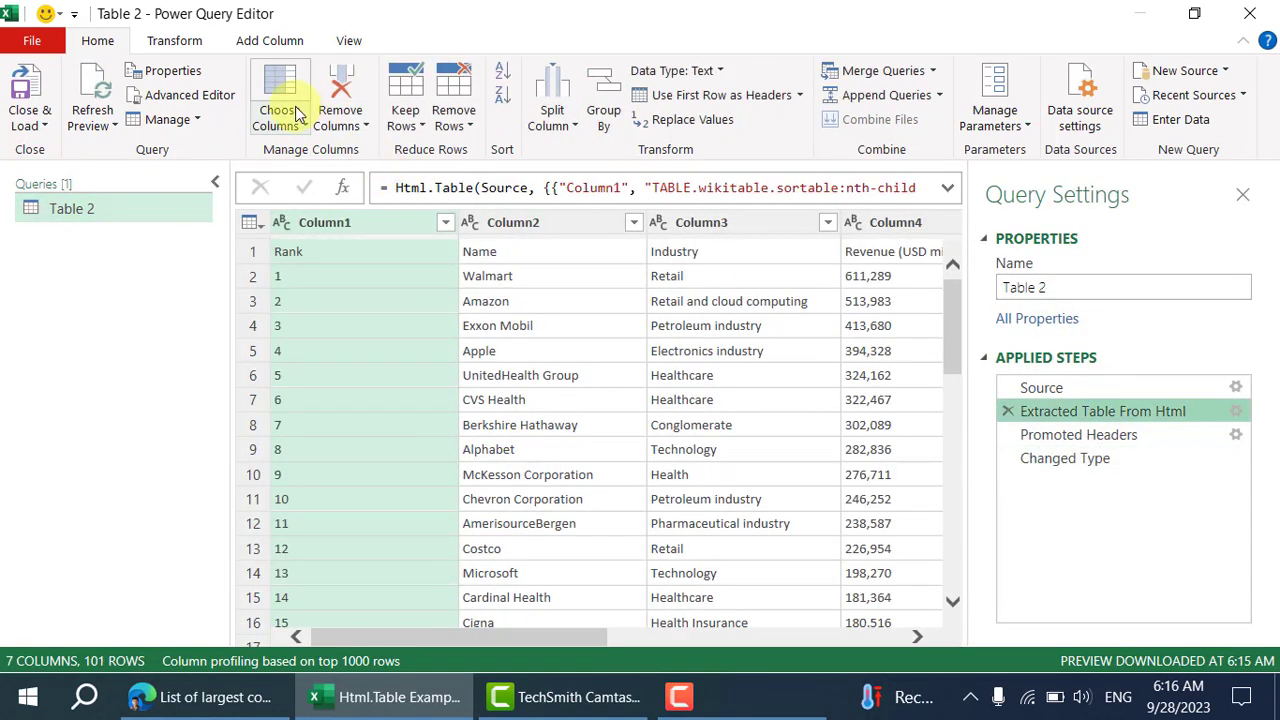
Examine the Html.Table column and row selectors of Table 2 in the Advanced Editor, and return to the worksheet with Close & Load.
{"action": "left_click", "coordinate": [190, 95]}
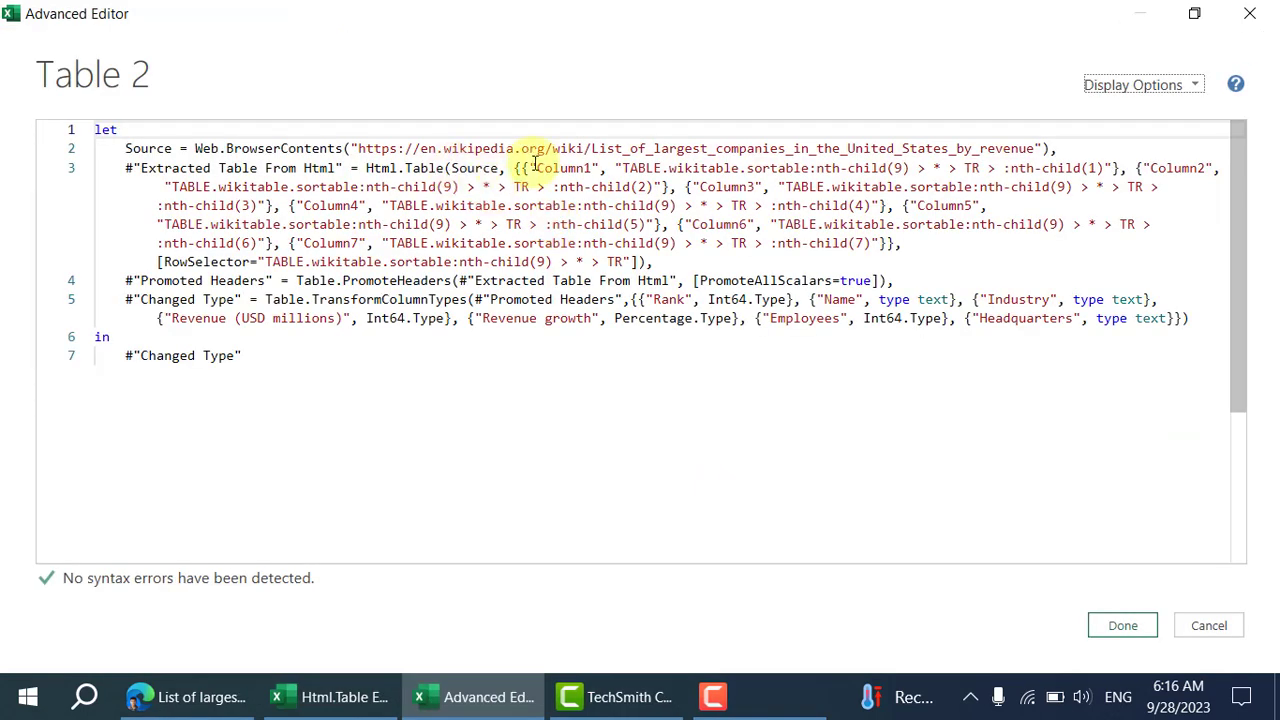
{"action": "left_click", "coordinate": [706, 167]}
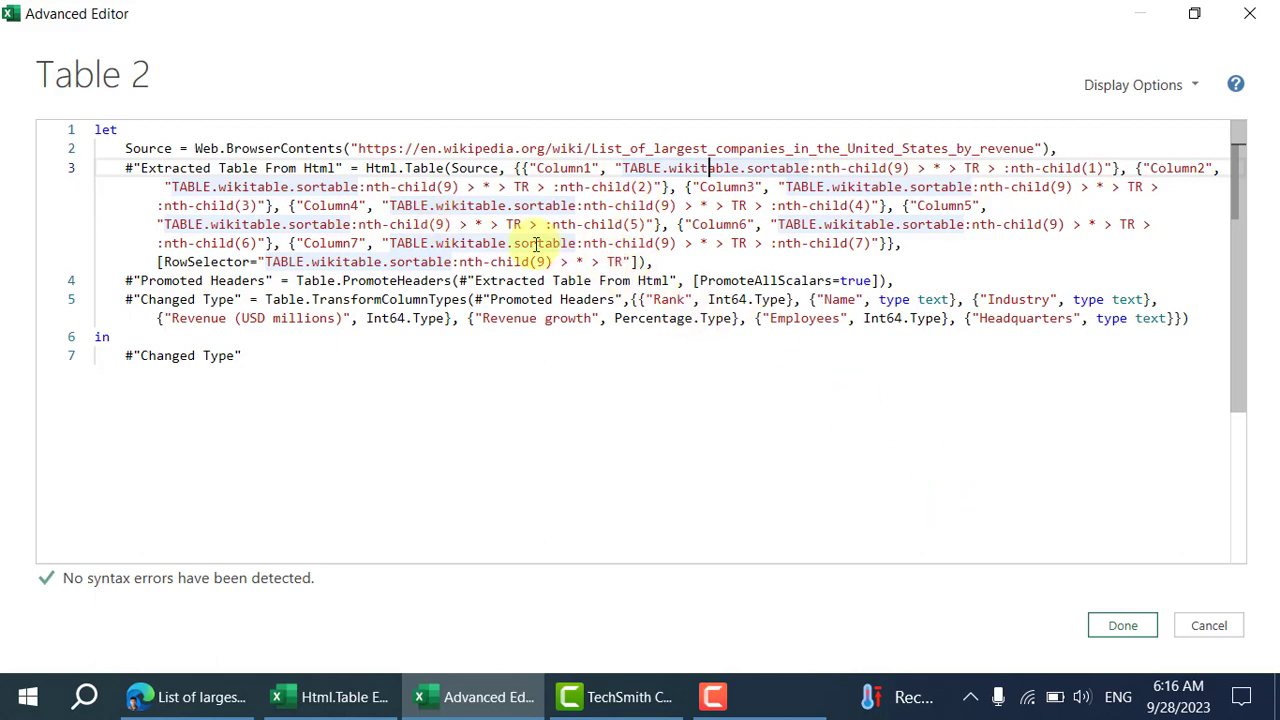
{"action": "left_click", "coordinate": [1105, 622]}
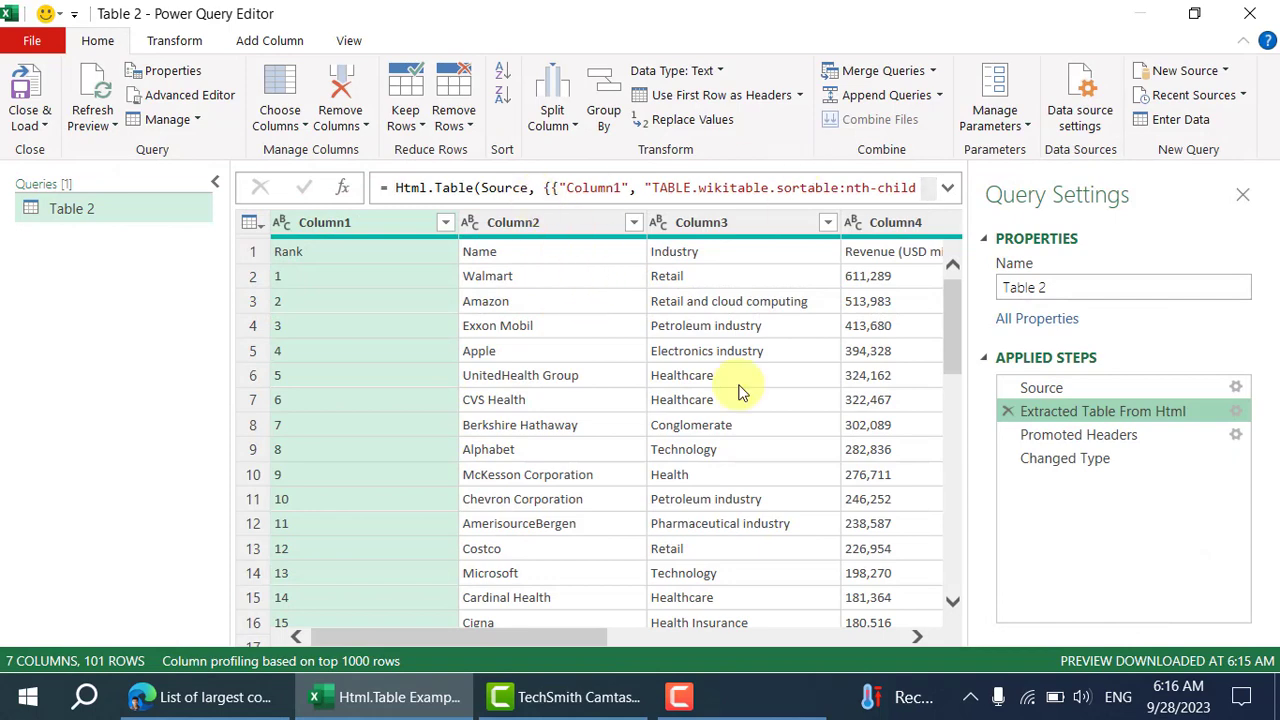
{"action": "left_click", "coordinate": [33, 133]}
{"action": "left_click", "coordinate": [80, 155]}
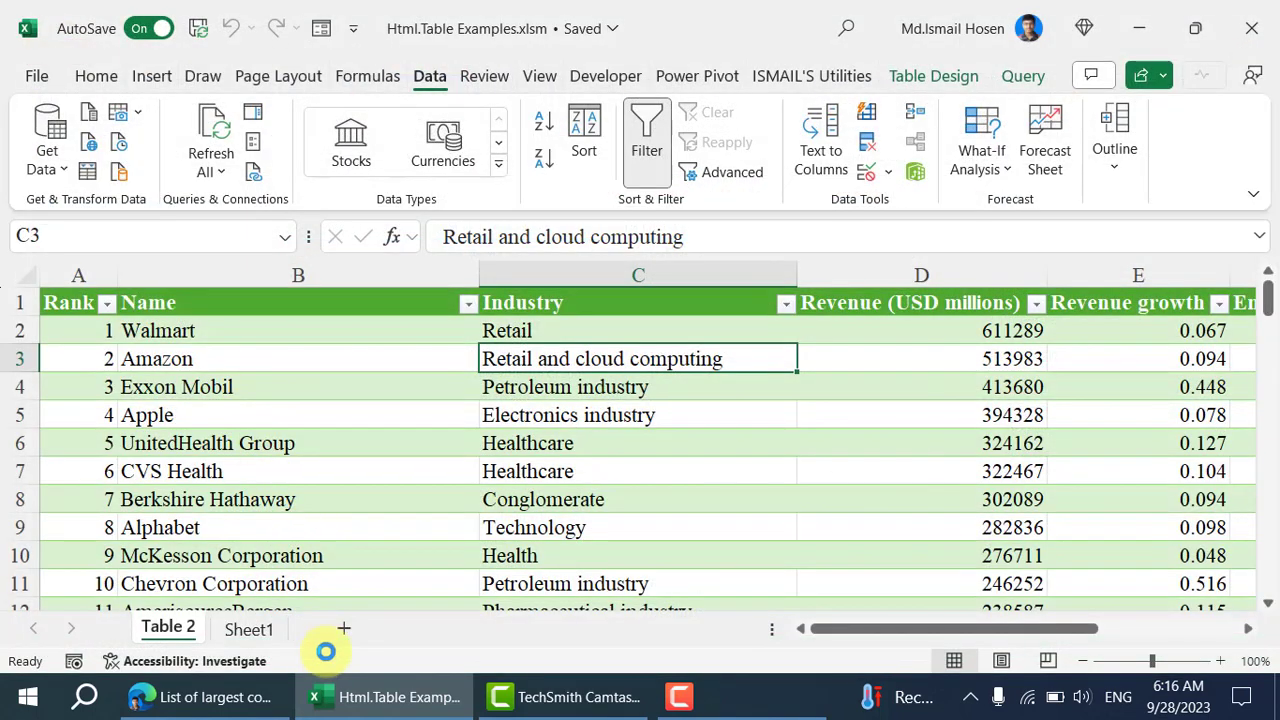
Switch to the browser and look through the whole List of the largest companies table on the Wikipedia page.
{"action": "left_click", "coordinate": [205, 697]}
{"action": "scroll", "coordinate": [320, 350], "scroll_direction": "up", "scroll_amount": 2}
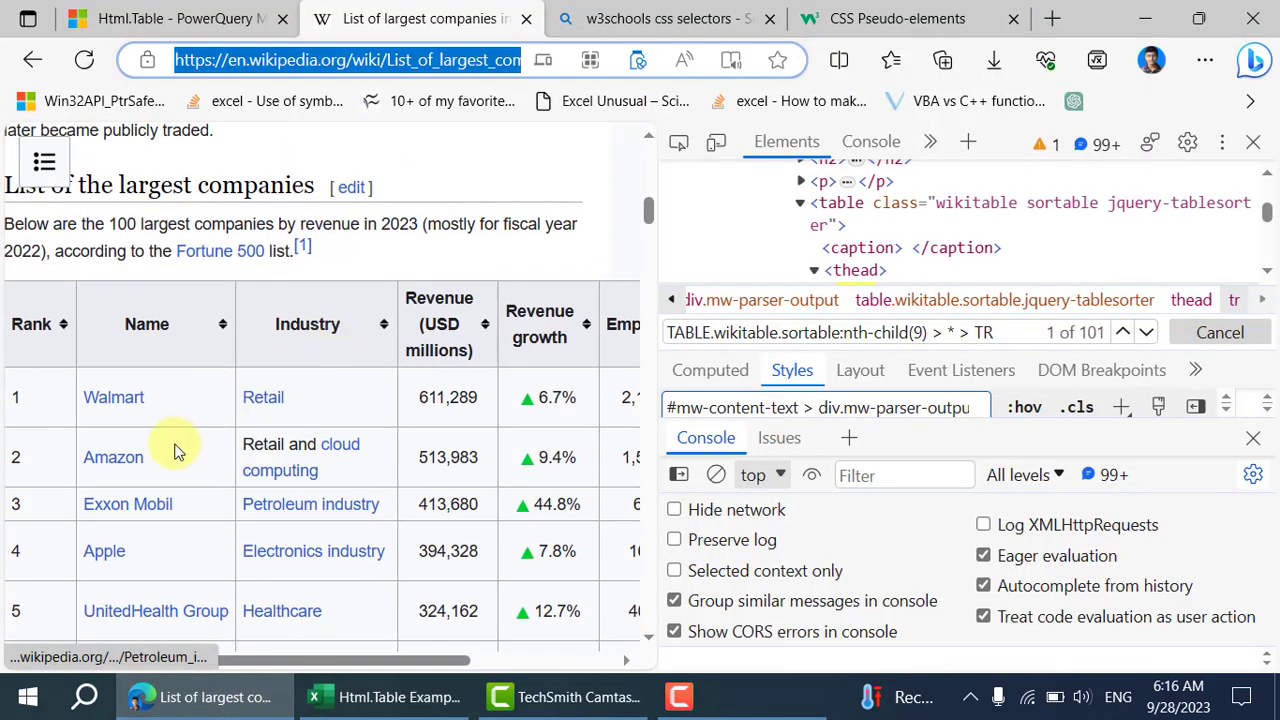
{"action": "scroll", "coordinate": [120, 410], "scroll_direction": "down", "scroll_amount": 3}
{"action": "scroll", "coordinate": [135, 428], "scroll_direction": "down", "scroll_amount": 15}
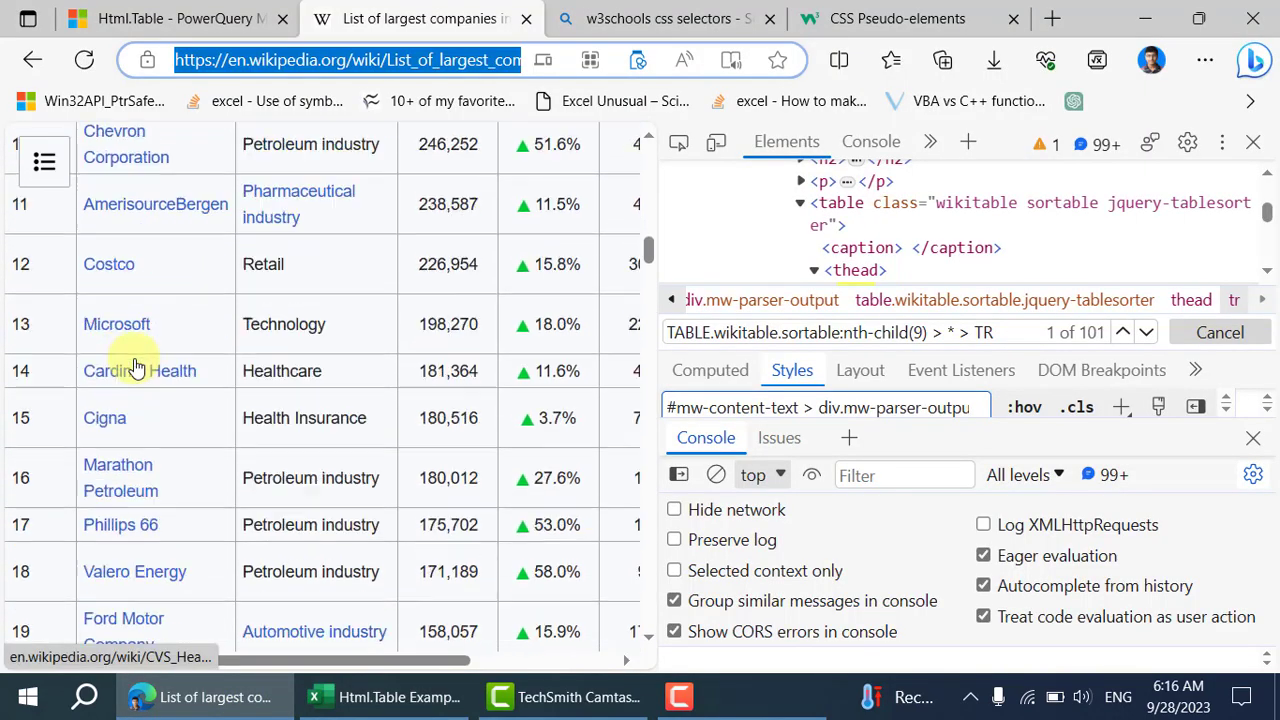
{"action": "scroll", "coordinate": [135, 365], "scroll_direction": "down", "scroll_amount": 20}
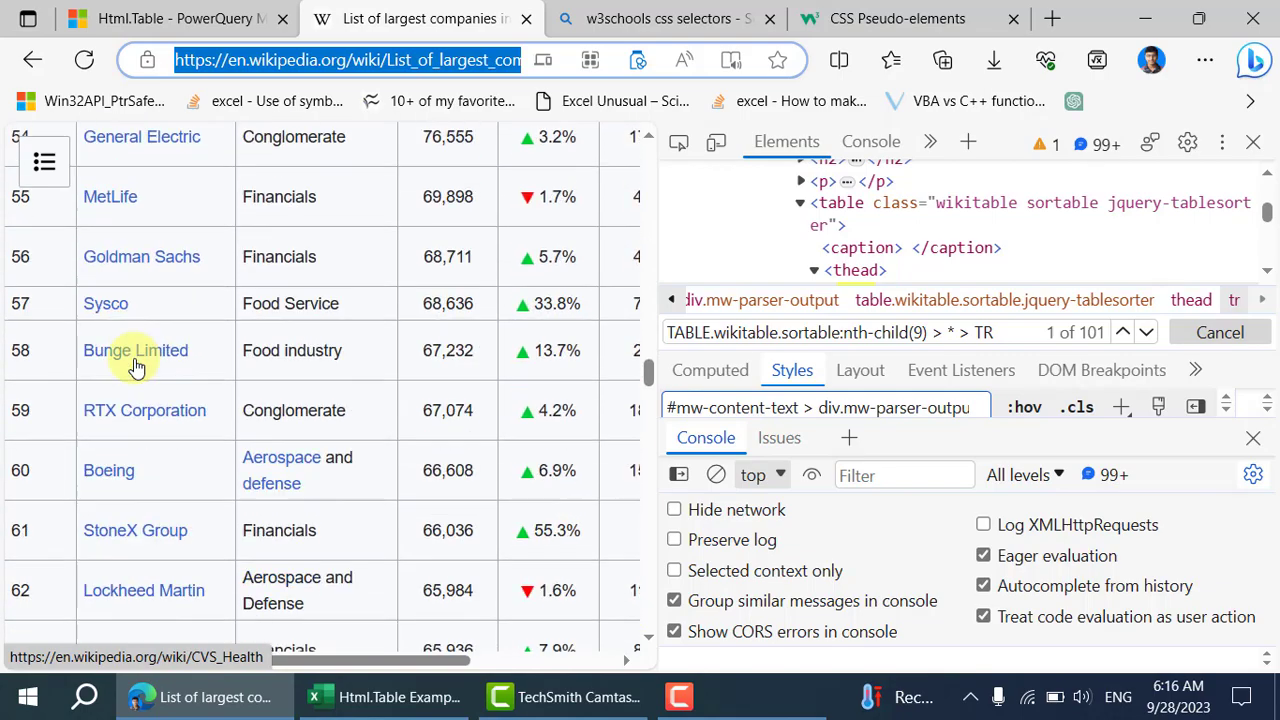
{"action": "scroll", "coordinate": [135, 365], "scroll_direction": "down", "scroll_amount": 8}
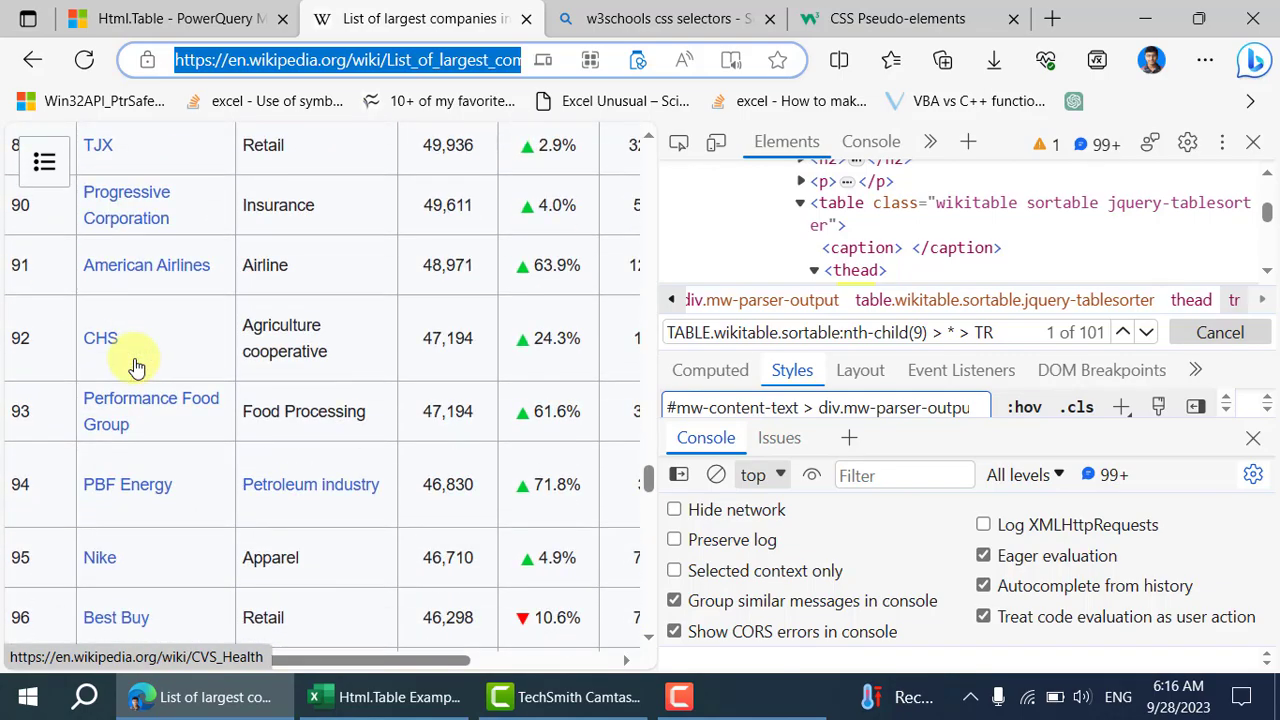
{"action": "scroll", "coordinate": [135, 440], "scroll_direction": "down", "scroll_amount": 3}
{"action": "scroll", "coordinate": [137, 452], "scroll_direction": "down", "scroll_amount": 6}
{"action": "scroll", "coordinate": [137, 452], "scroll_direction": "up", "scroll_amount": 15}
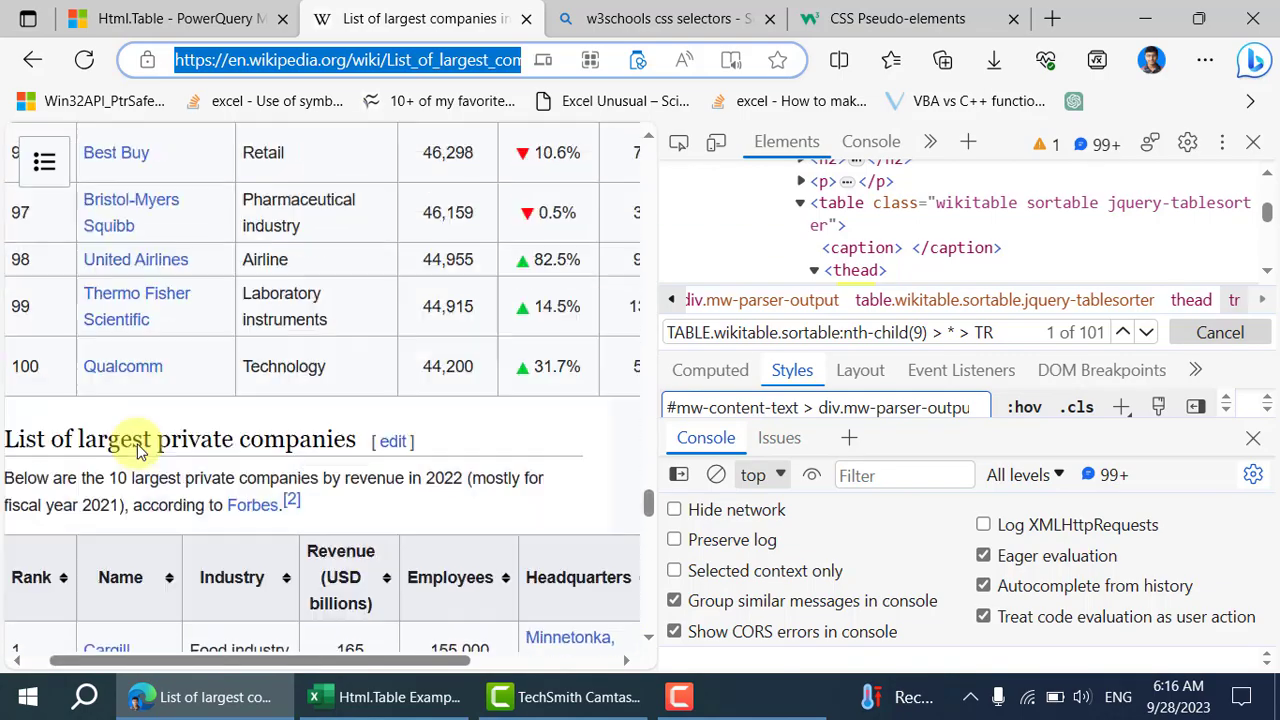
{"action": "scroll", "coordinate": [137, 450], "scroll_direction": "up", "scroll_amount": 20}
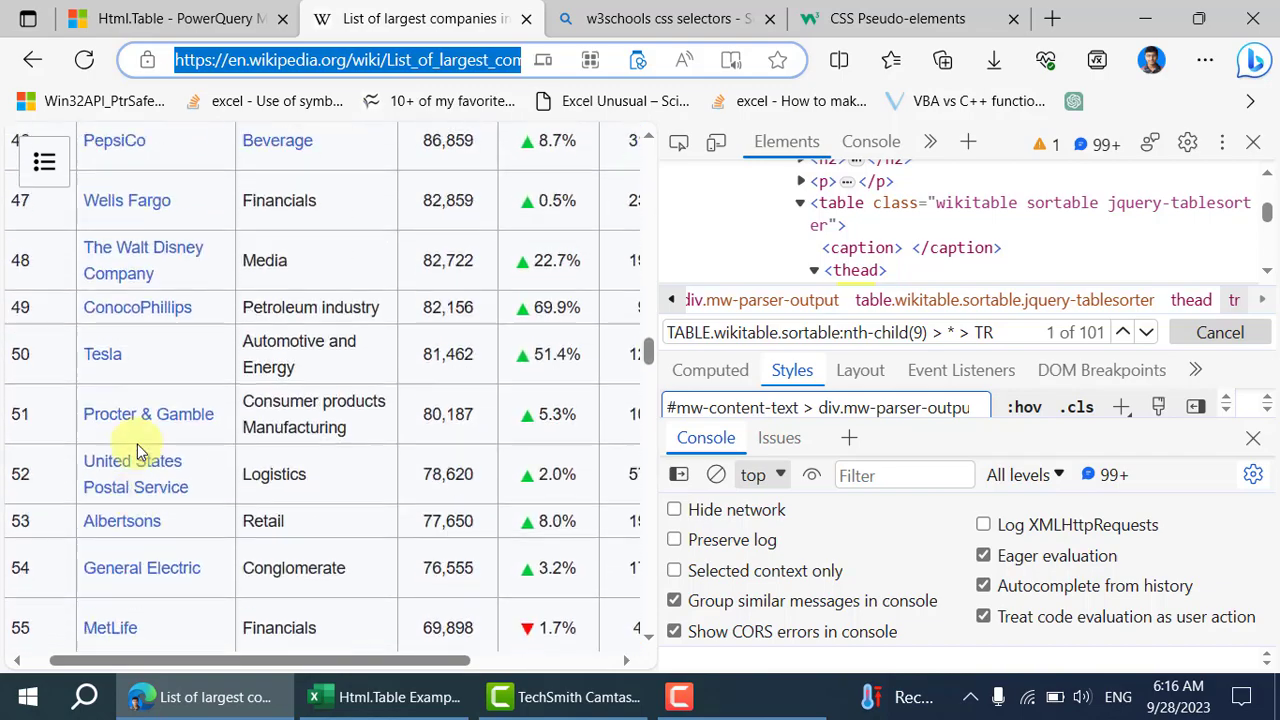
{"action": "scroll", "coordinate": [137, 450], "scroll_direction": "up", "scroll_amount": 15}
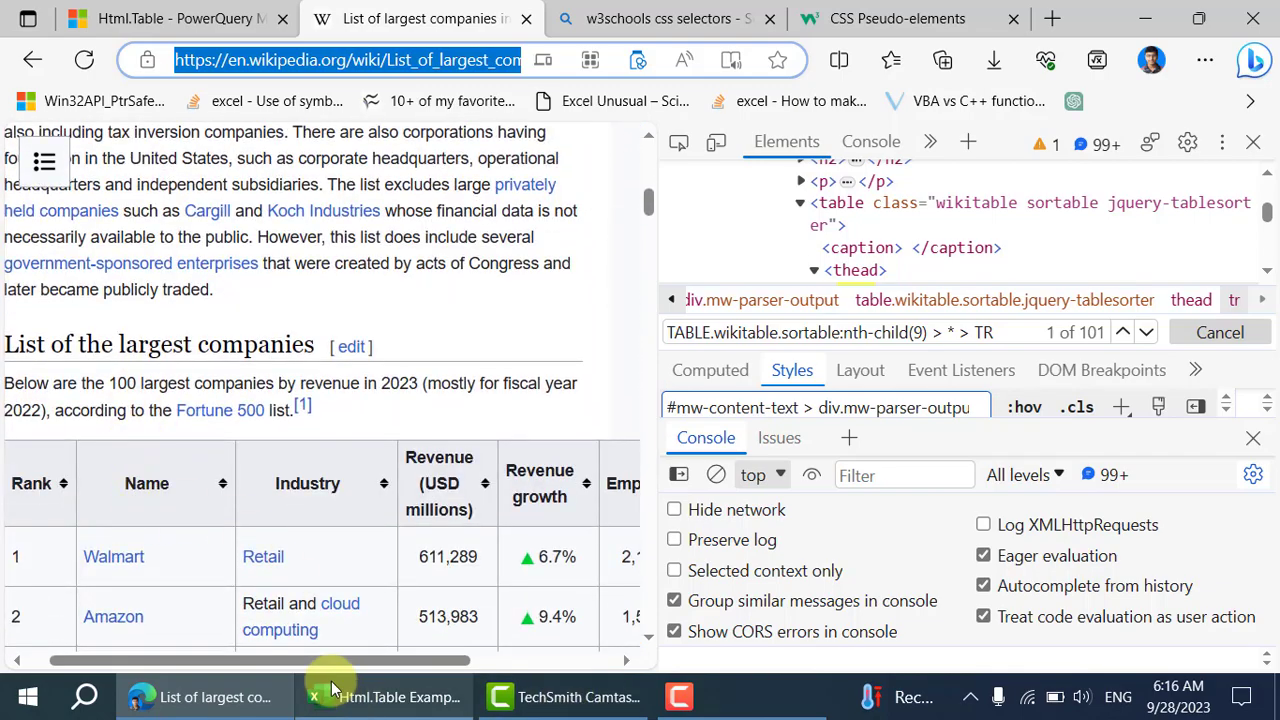
{"action": "left_click_drag", "start_coordinate": [314, 661], "coordinate": [276, 661]}
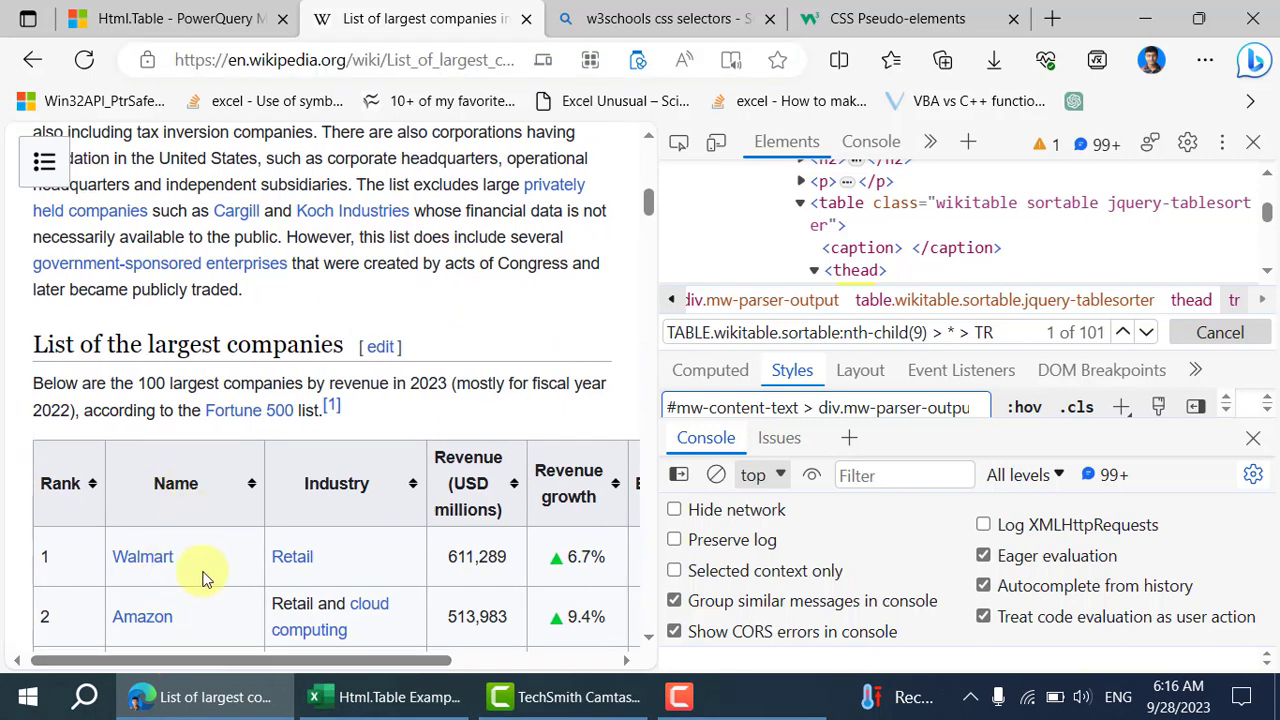
{"action": "scroll", "coordinate": [200, 565], "scroll_direction": "down", "scroll_amount": 2}
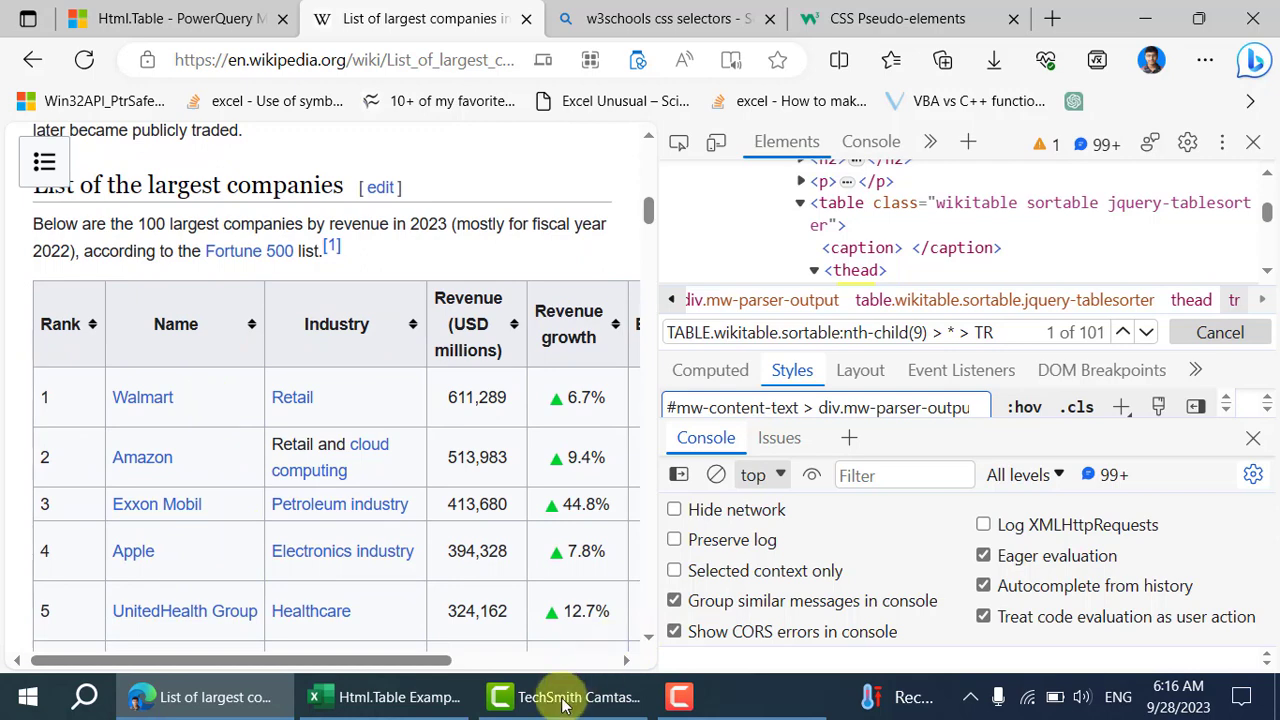
Switch to the Html.Table Examples workbook and launch the Power Query Editor.
{"action": "left_click", "coordinate": [360, 697]}
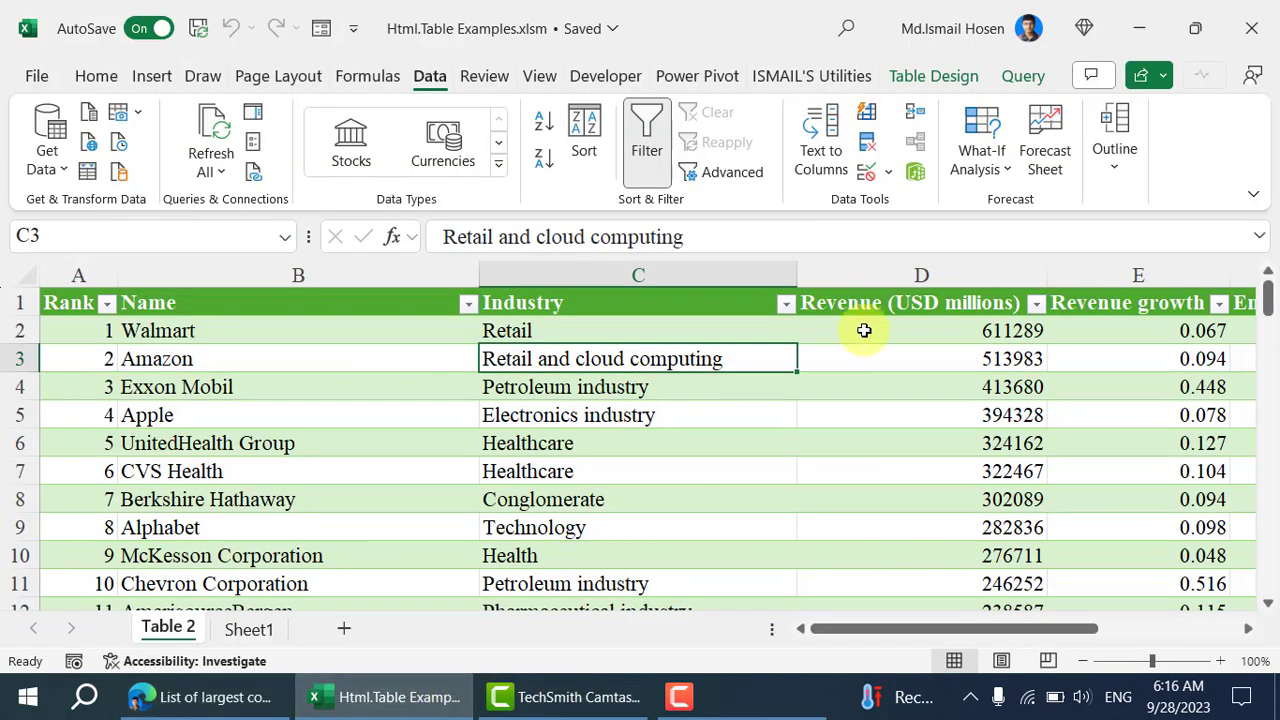
{"action": "left_click", "coordinate": [500, 173]}
{"action": "left_click", "coordinate": [562, 184]}
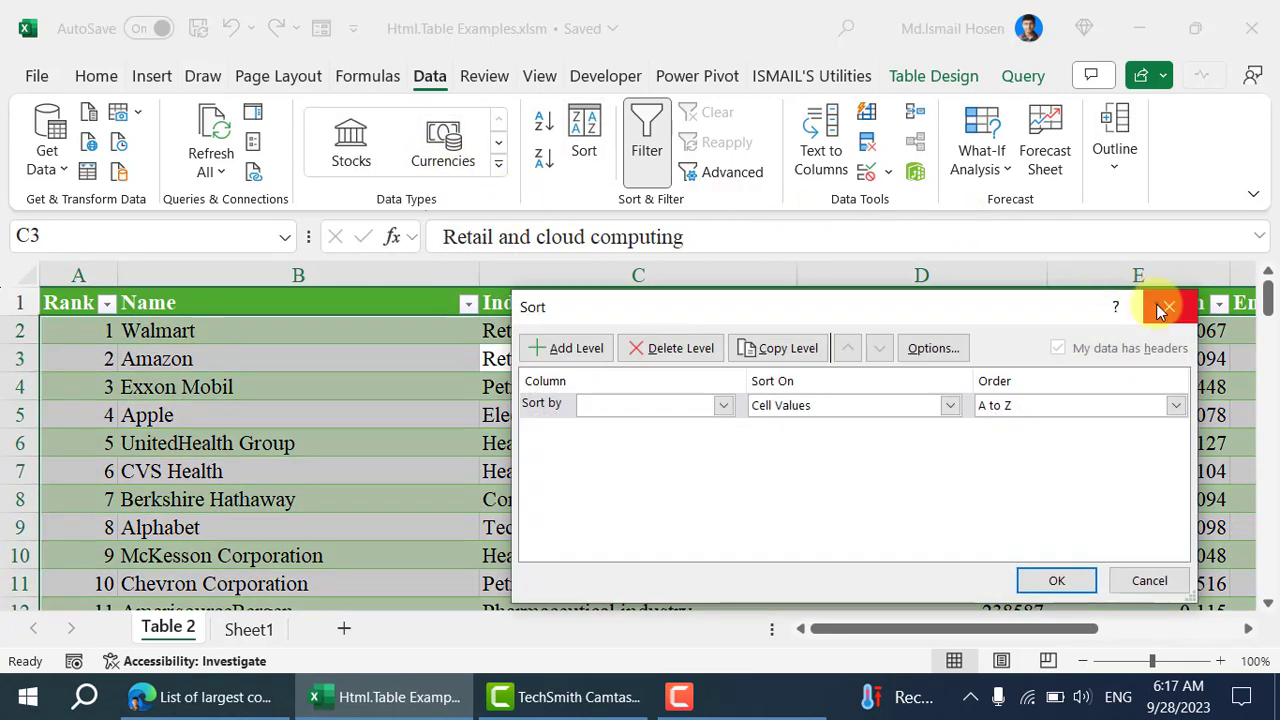
{"action": "left_click", "coordinate": [1160, 311]}
{"action": "left_click", "coordinate": [381, 443]}
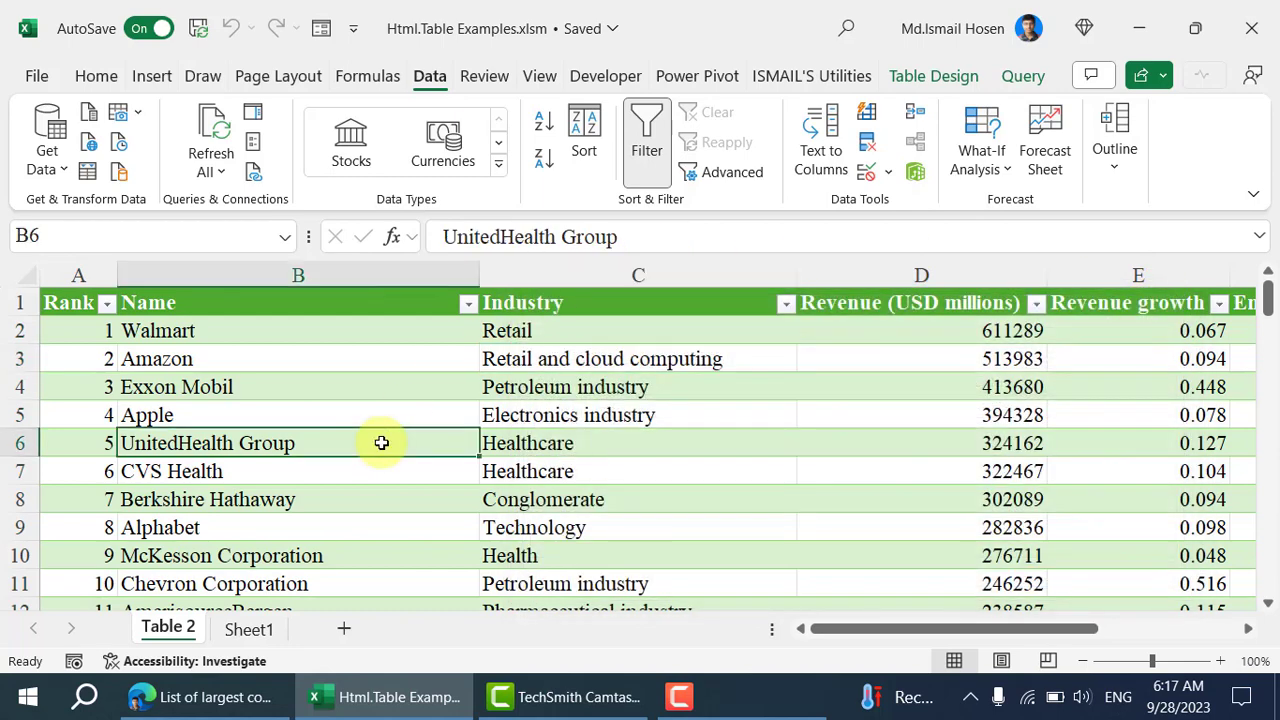
{"action": "key", "text": "alt+F12"}
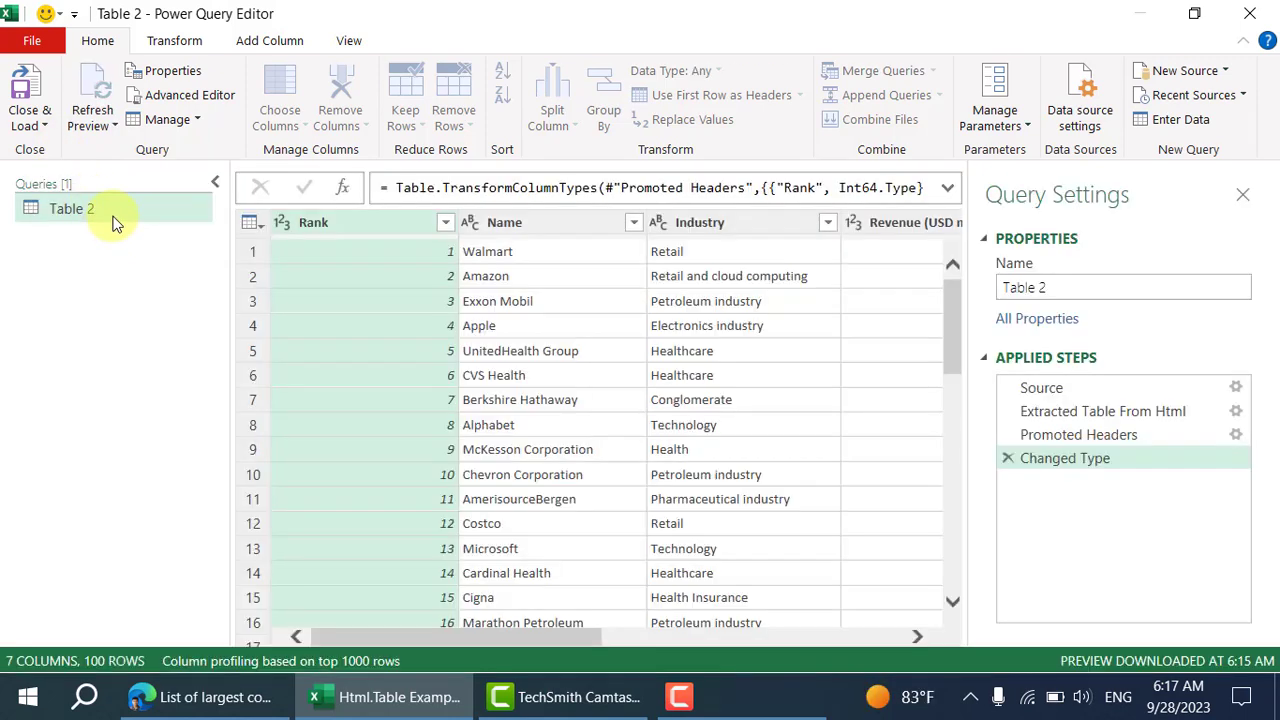
Duplicate the Table 2 query and delete the Changed Type and Promoted Headers steps from the copy.
{"action": "right_click", "coordinate": [113, 220]}
{"action": "left_click", "coordinate": [168, 342]}
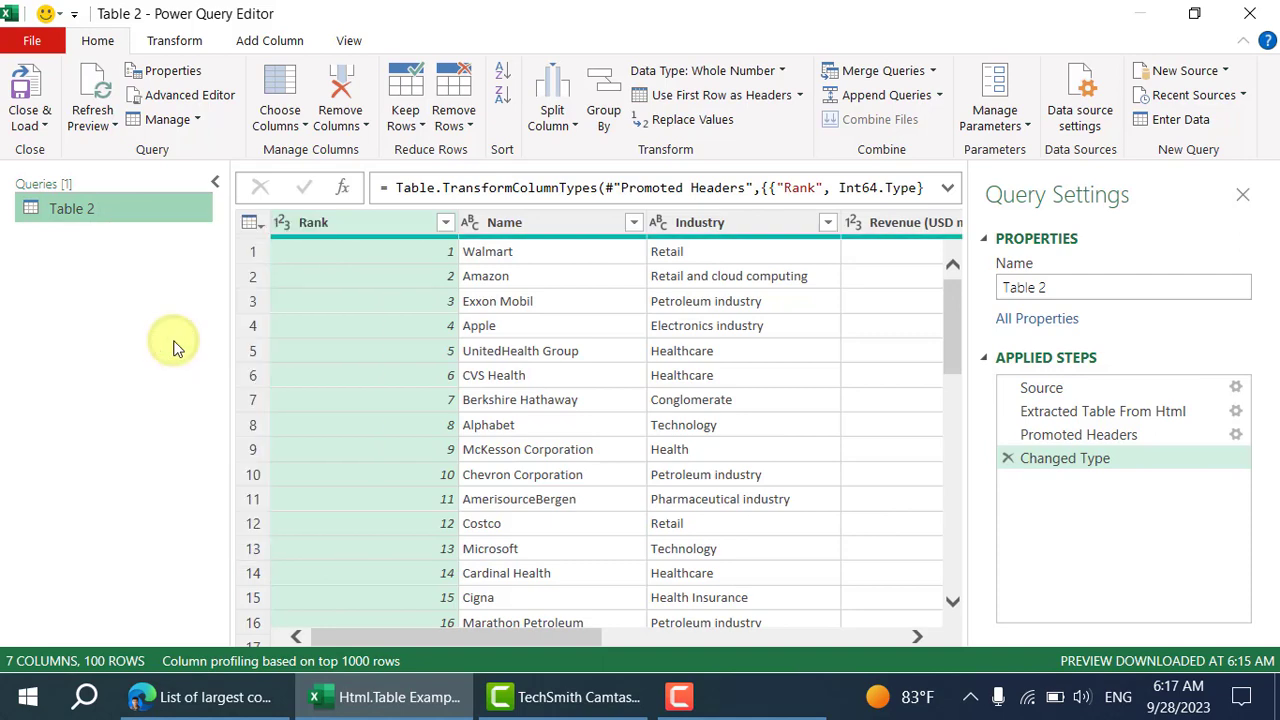
{"action": "left_click", "coordinate": [1018, 455]}
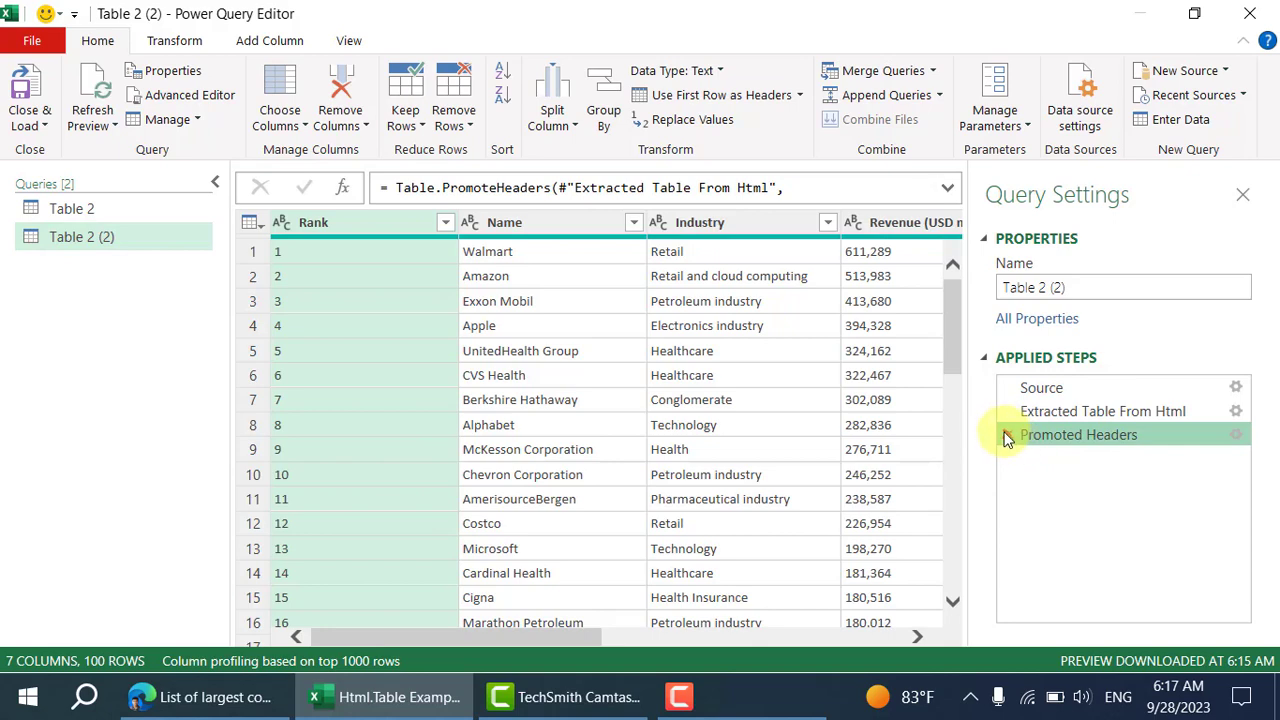
{"action": "left_click", "coordinate": [1008, 438]}
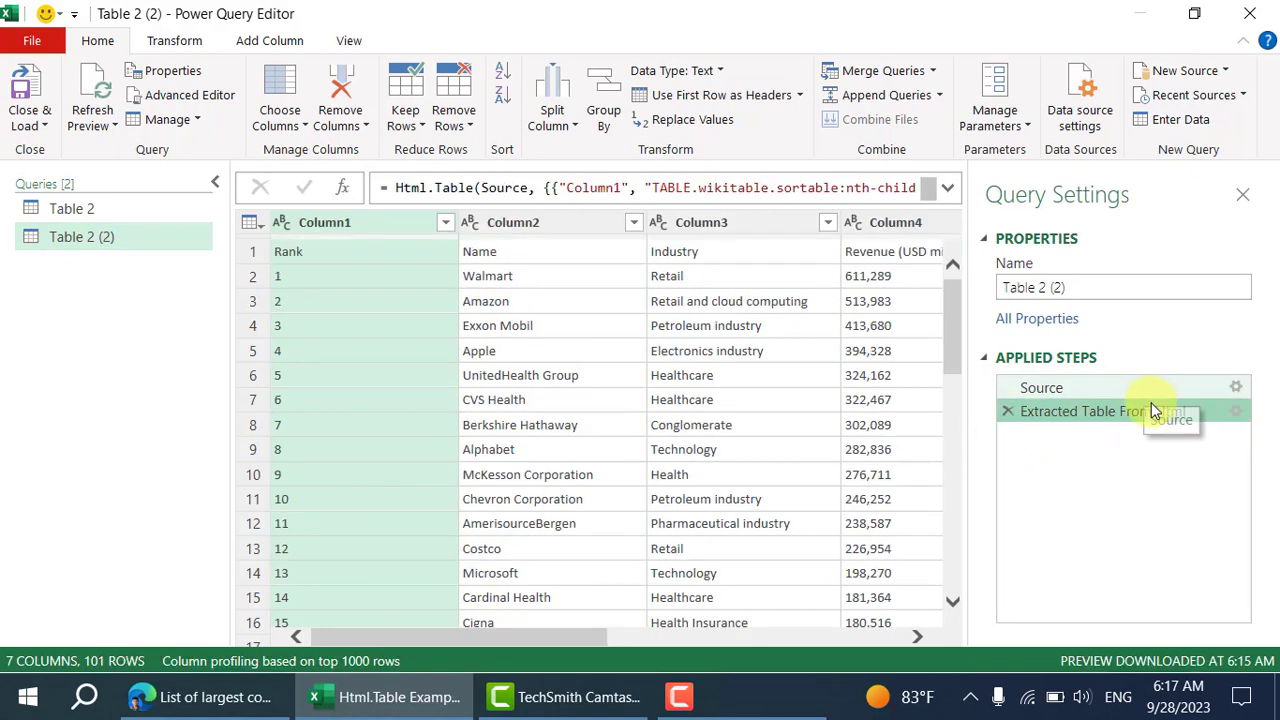
In the Advanced Editor of the duplicated query, delete every Html.Table column definition except Column2.
{"action": "left_click", "coordinate": [183, 98]}
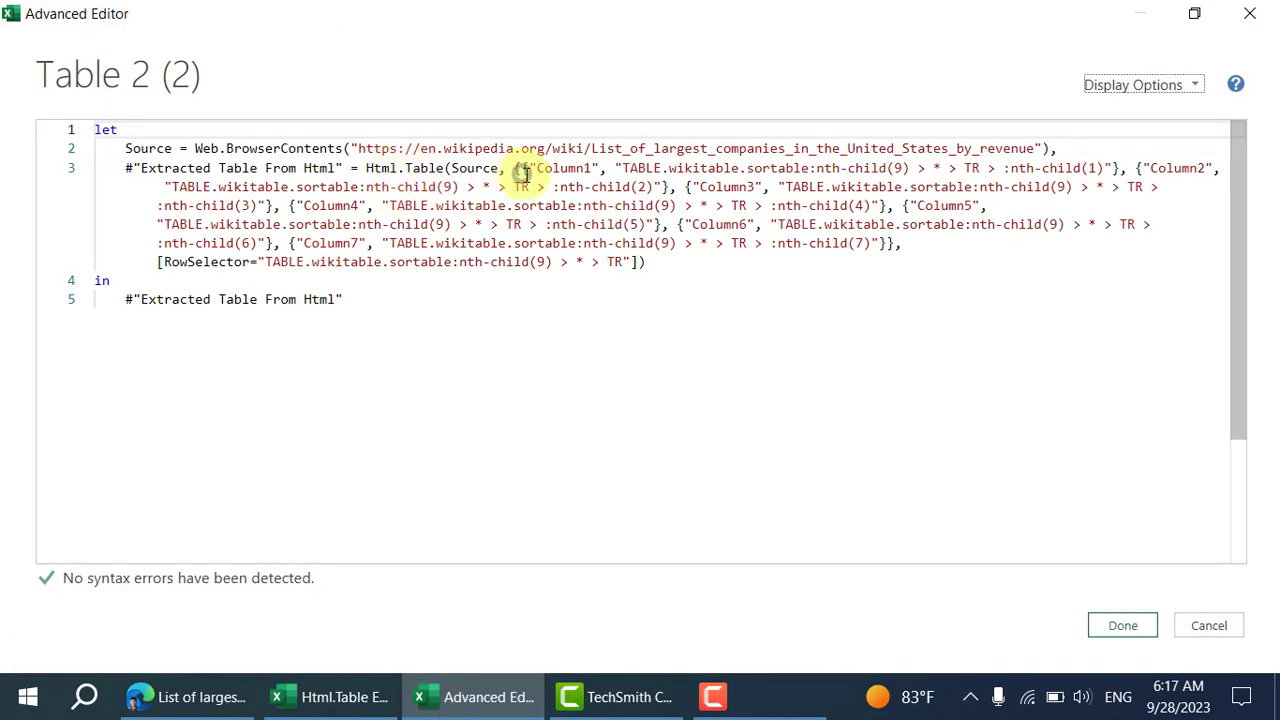
{"action": "left_click_drag", "start_coordinate": [518, 170], "coordinate": [1136, 170]}
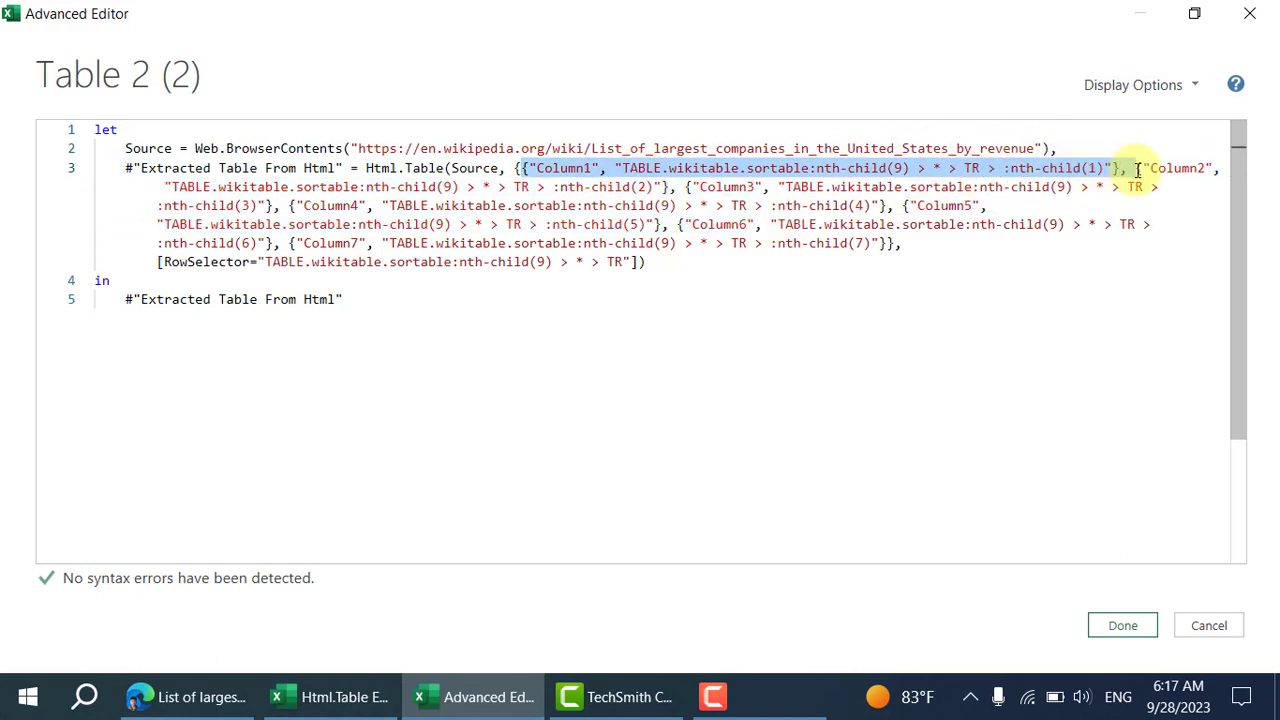
{"action": "key", "text": "Delete"}
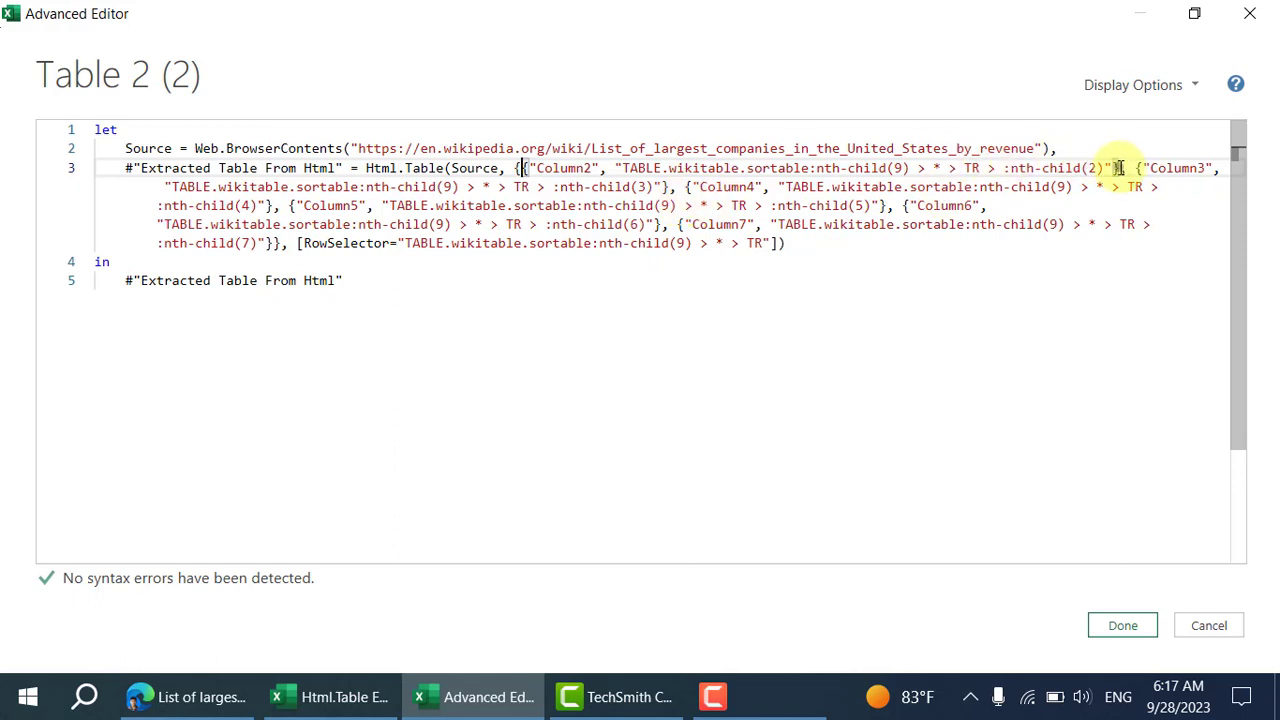
{"action": "left_click_drag", "start_coordinate": [1118, 168], "coordinate": [268, 245]}
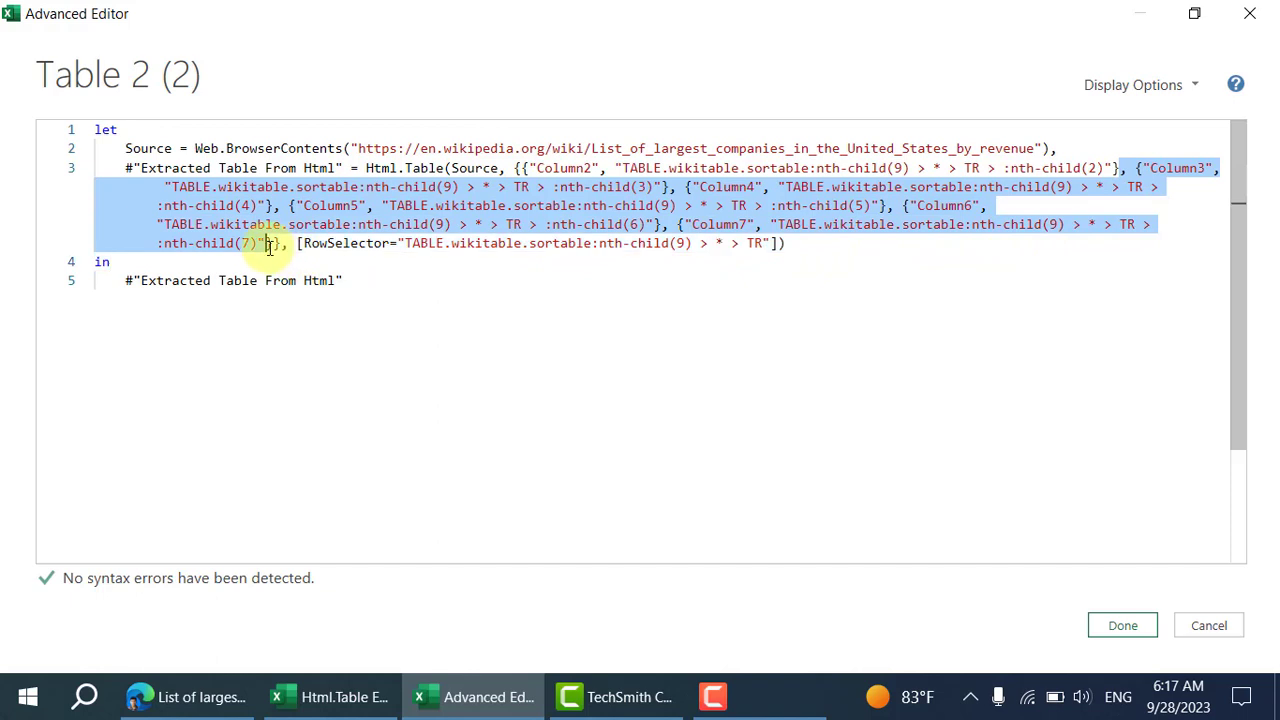
{"action": "key", "text": "Delete"}
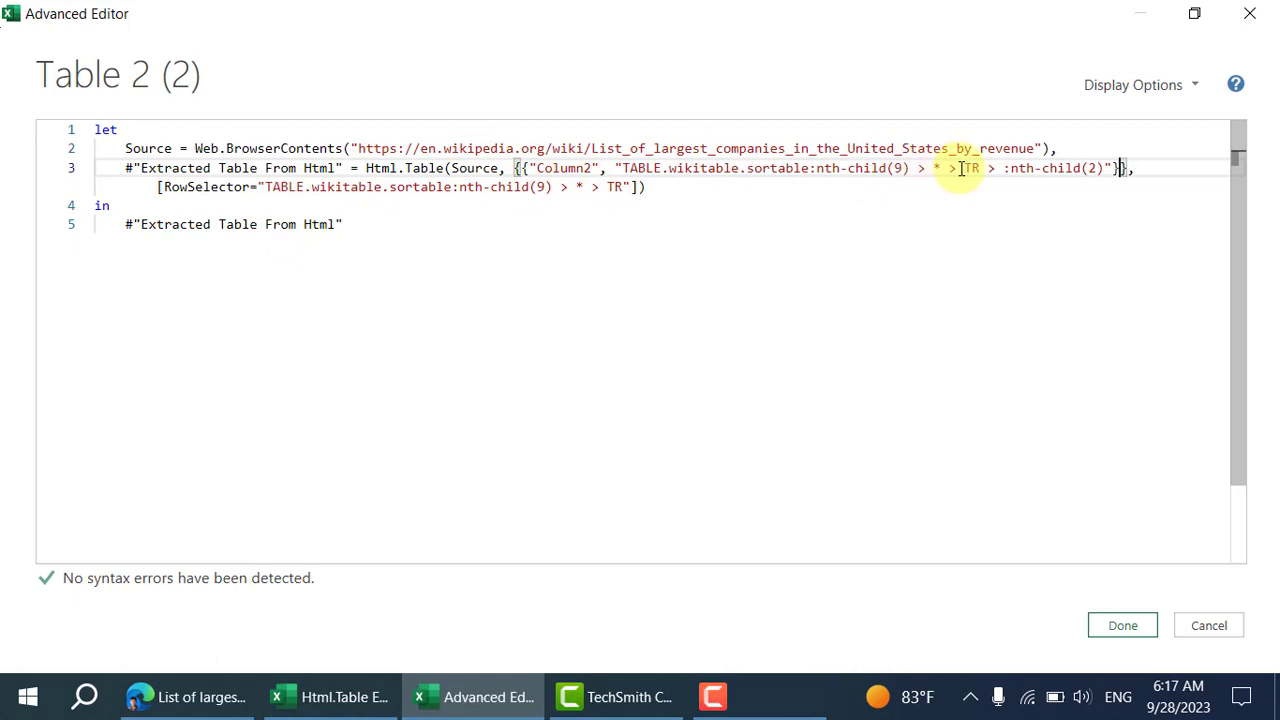
Shorten the Column2 selector to "TR > :nth-child(2)" and apply the edited query code.
{"action": "left_click_drag", "start_coordinate": [960, 168], "coordinate": [643, 170]}
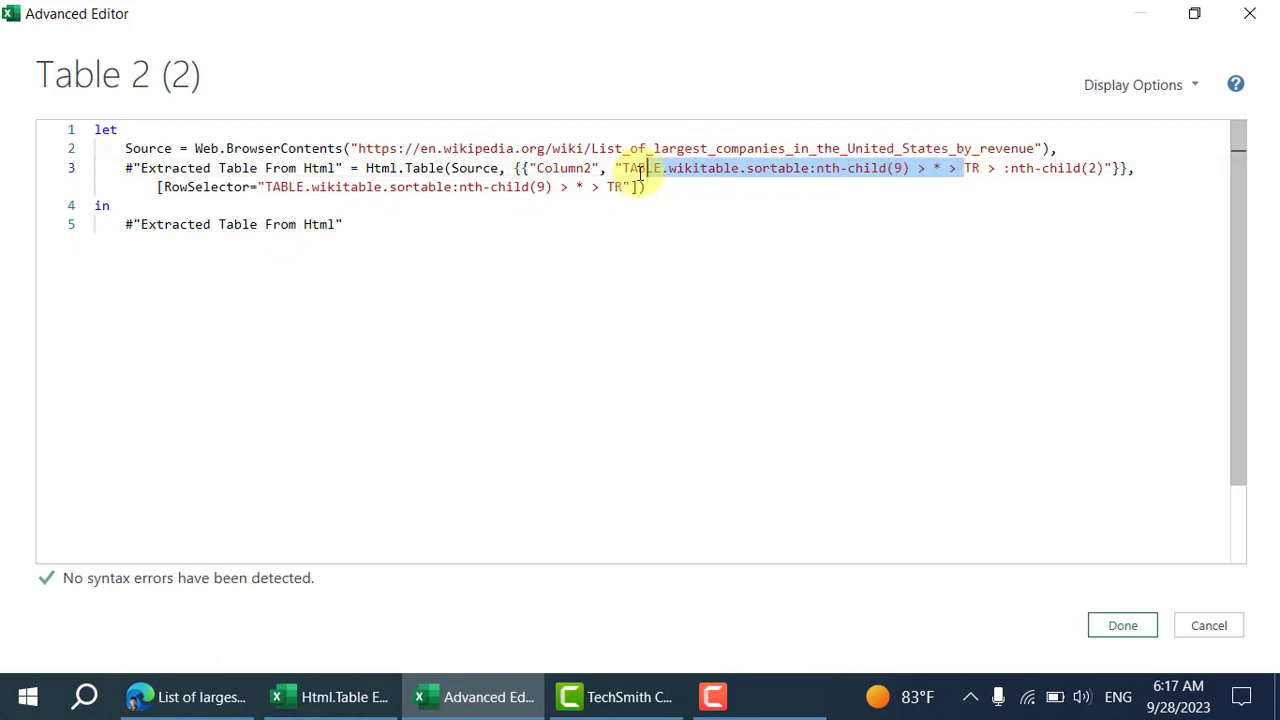
{"action": "key", "text": "Delete"}
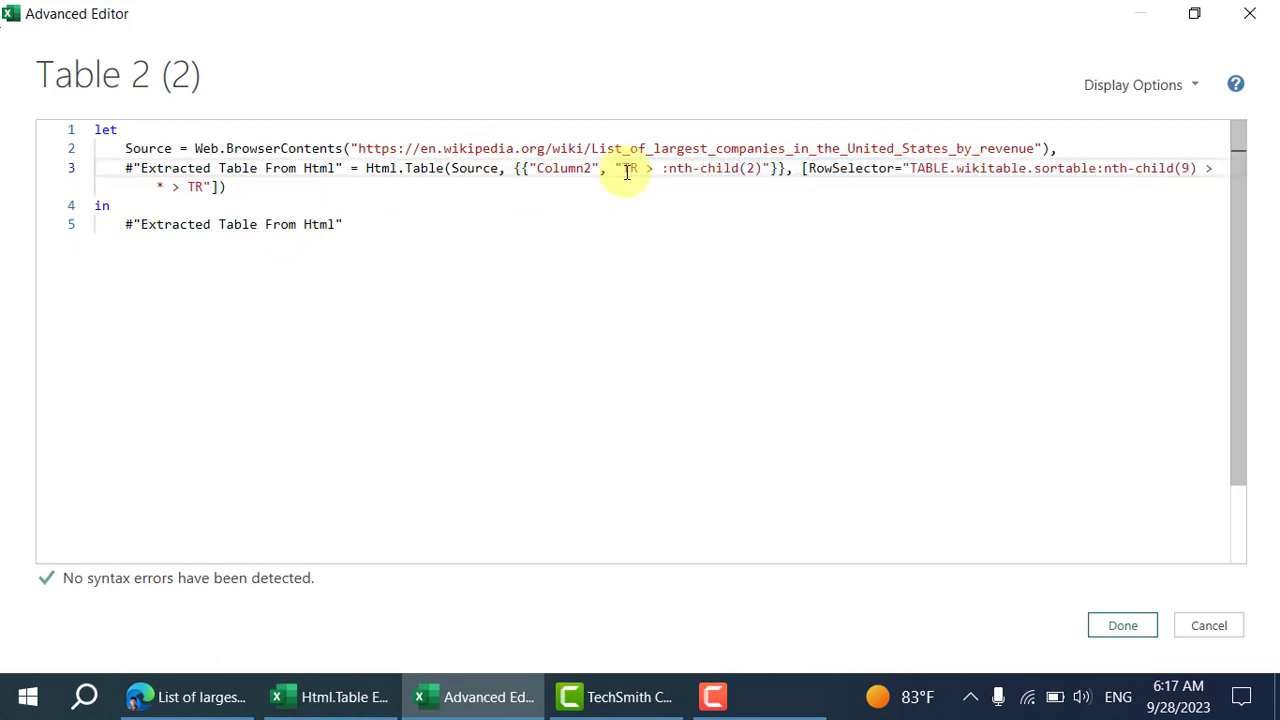
{"action": "left_click", "coordinate": [1122, 625]}
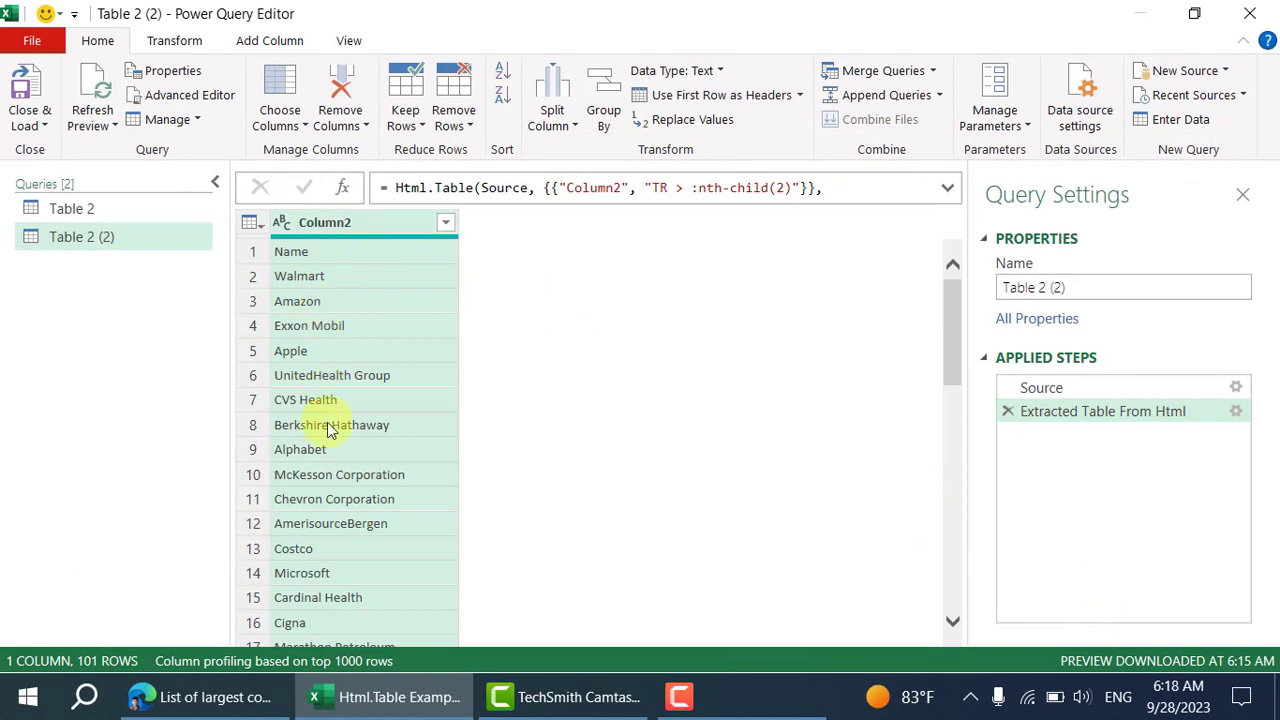
Rename Column2 to Company Name in the Html.Table formula and expand the formula bar to show the full expression.
{"action": "left_click", "coordinate": [240, 707]}
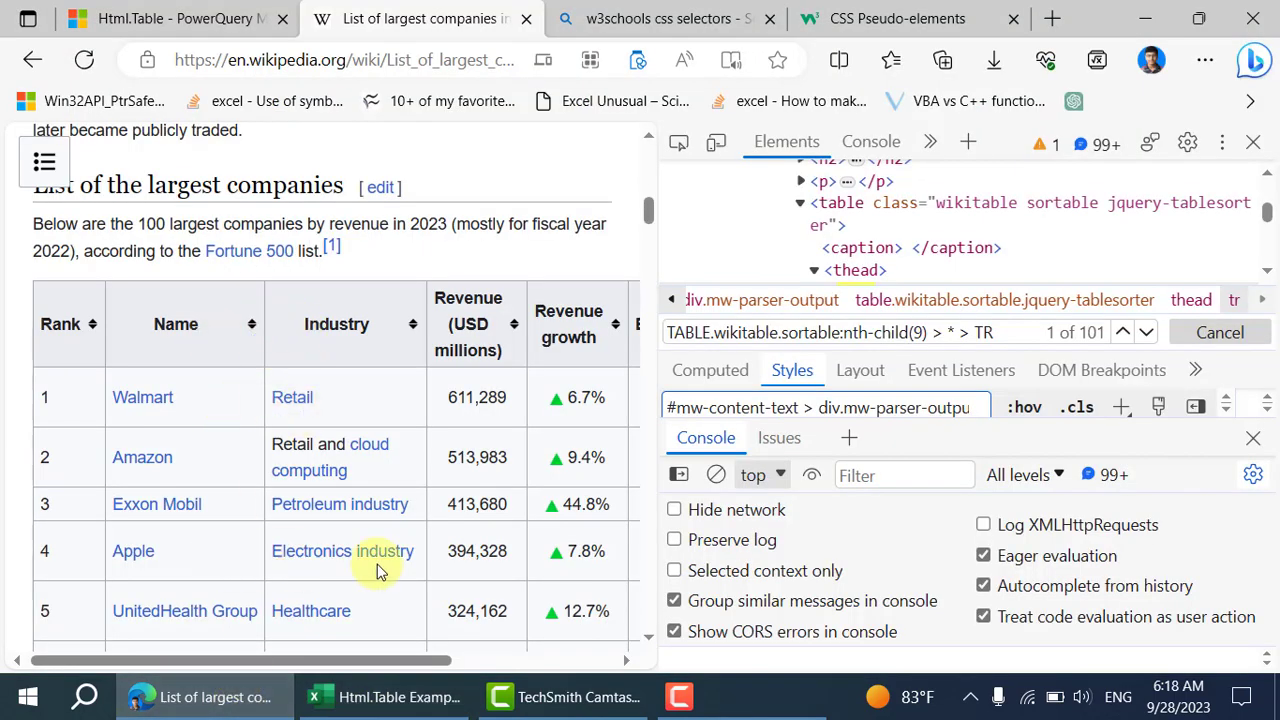
{"action": "left_click", "coordinate": [388, 697]}
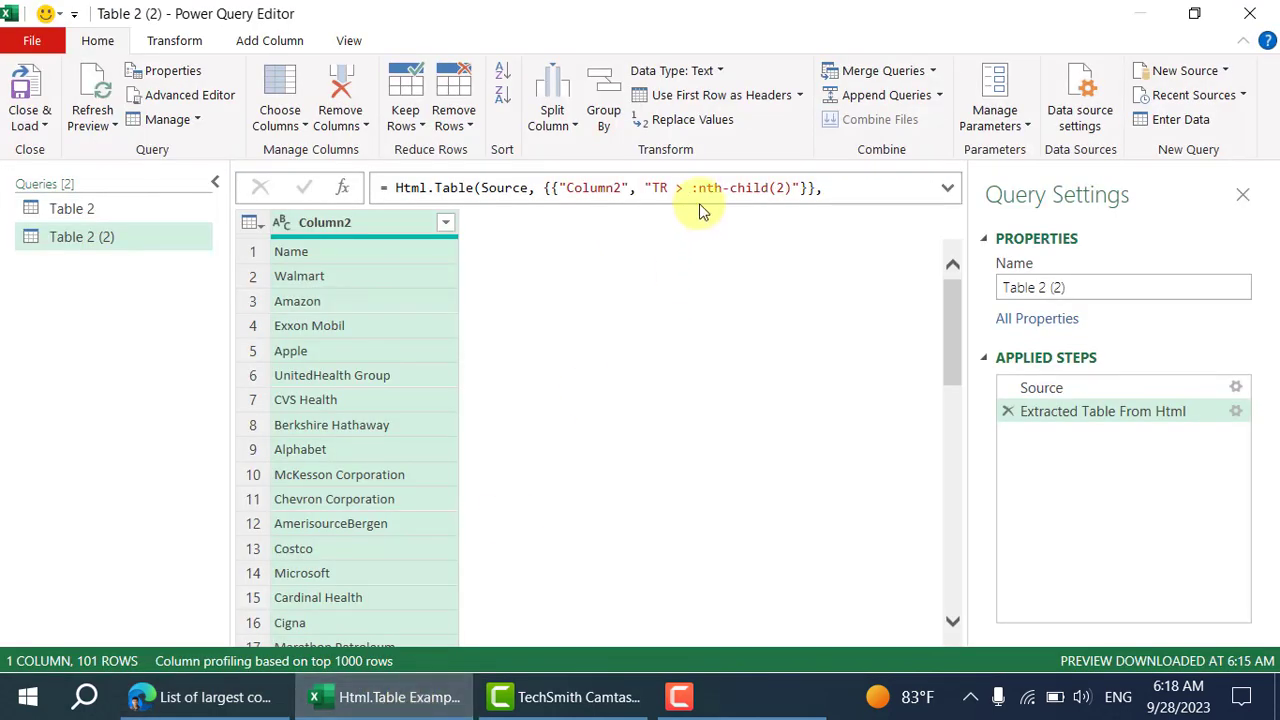
{"action": "double_click", "coordinate": [613, 190]}
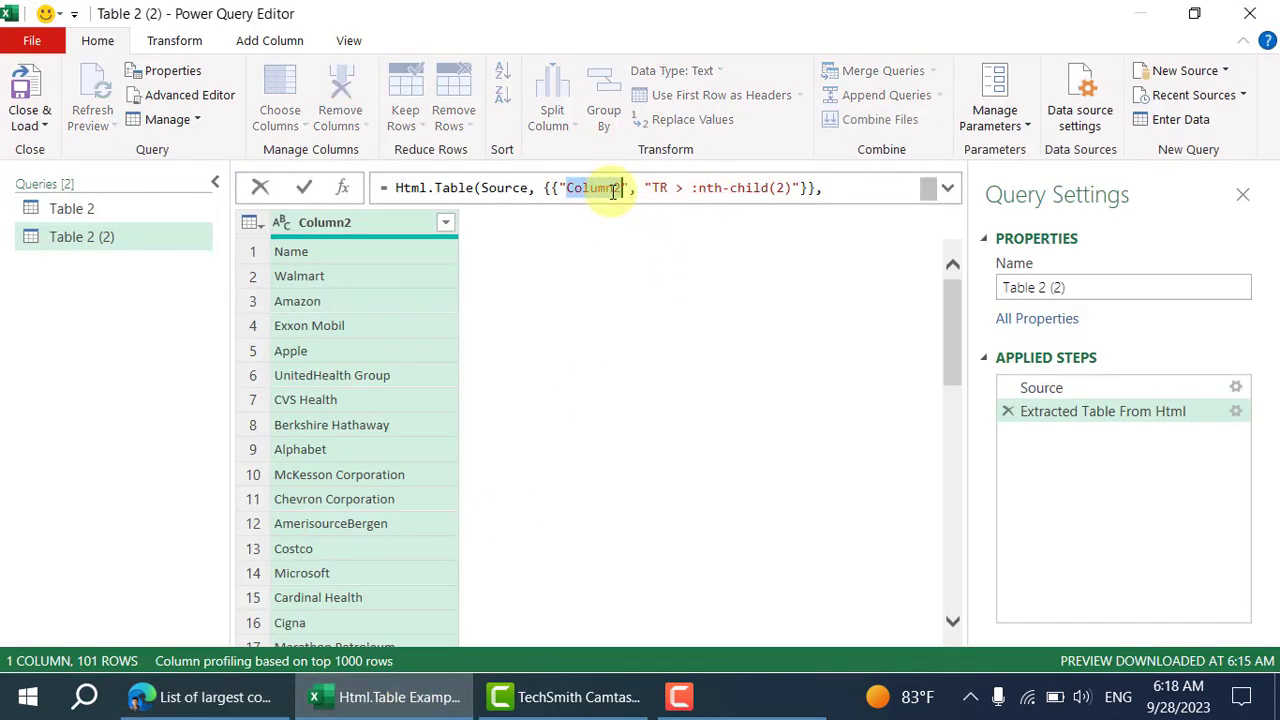
{"action": "type", "text": "c"}
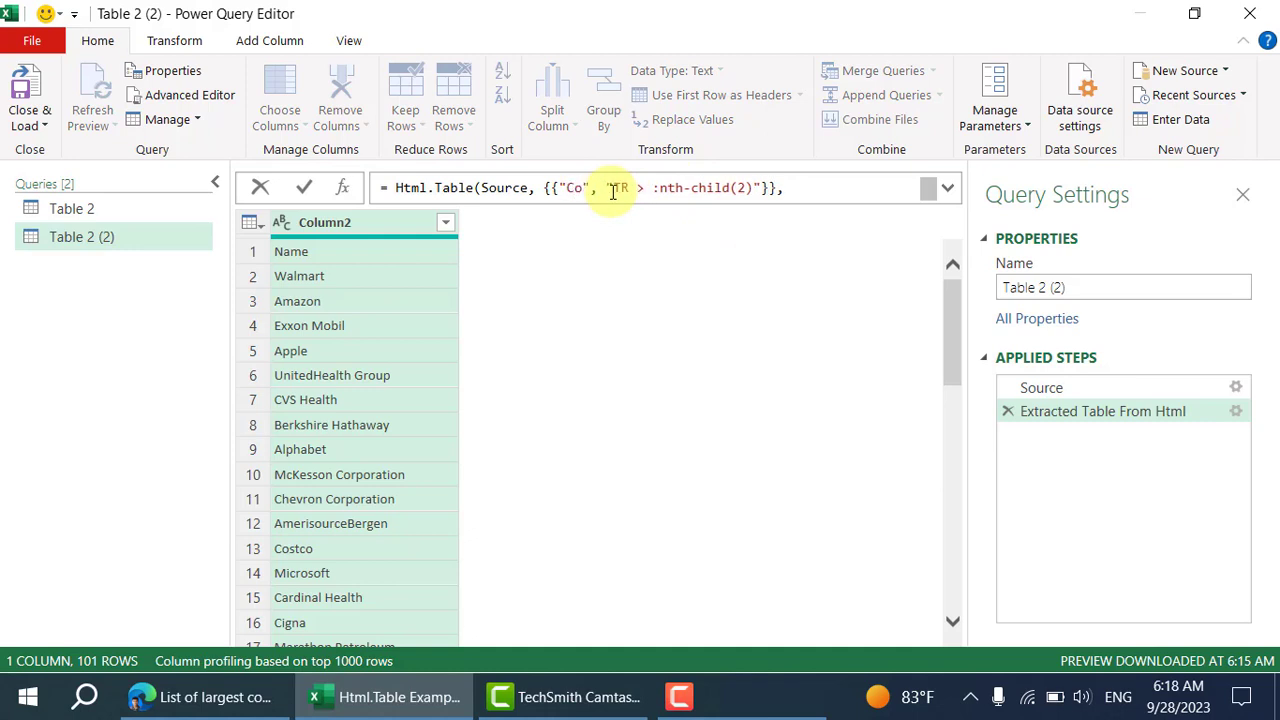
{"action": "type", "text": "o"}
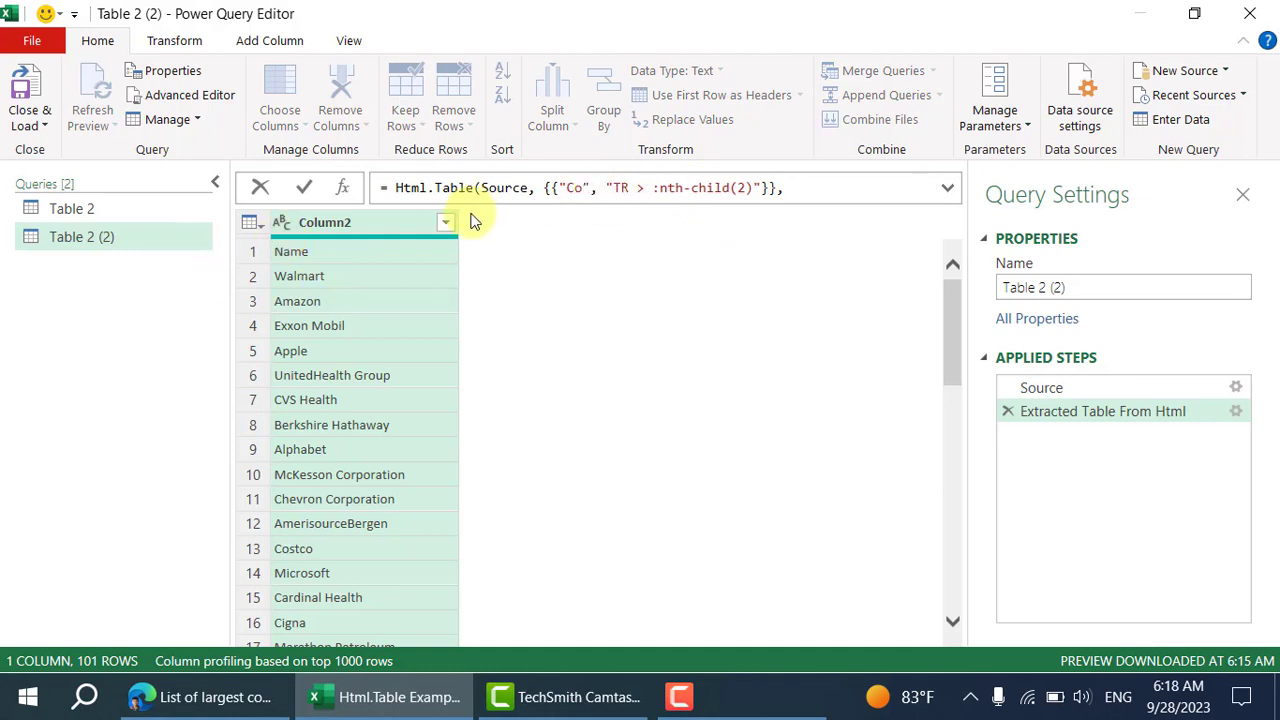
{"action": "type", "text": "mpany Name"}
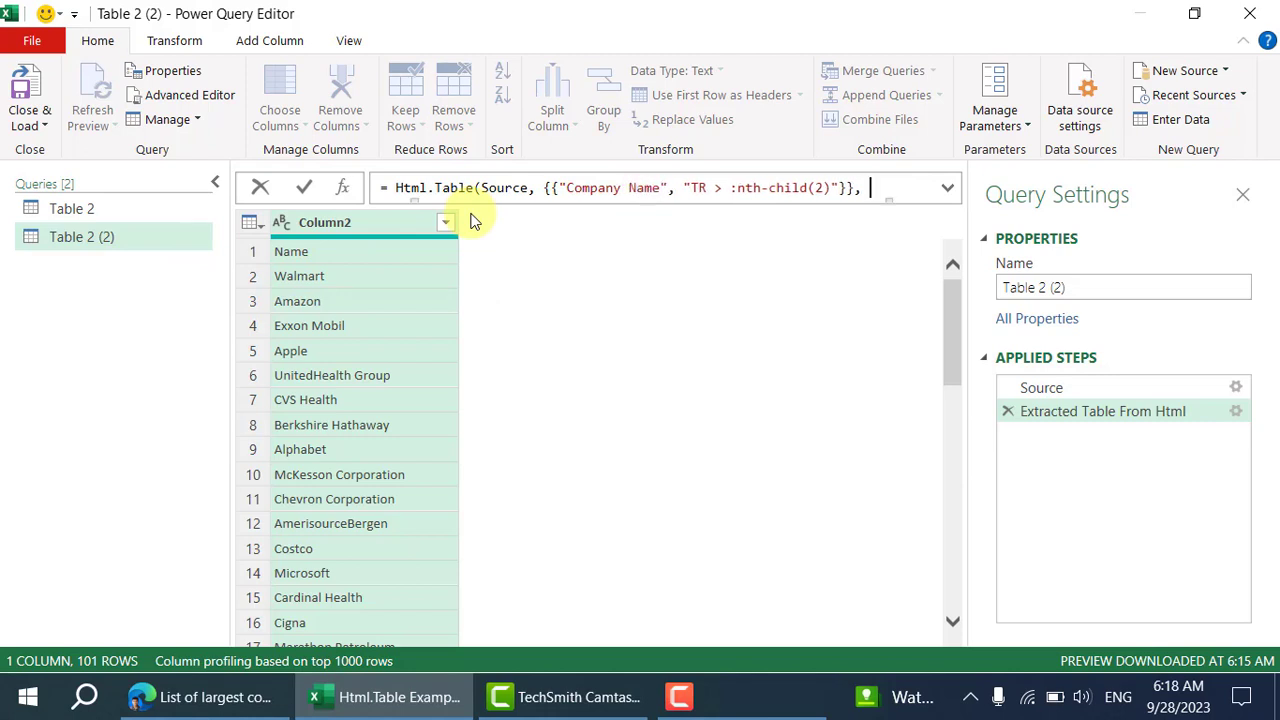
{"action": "key", "text": "Return"}
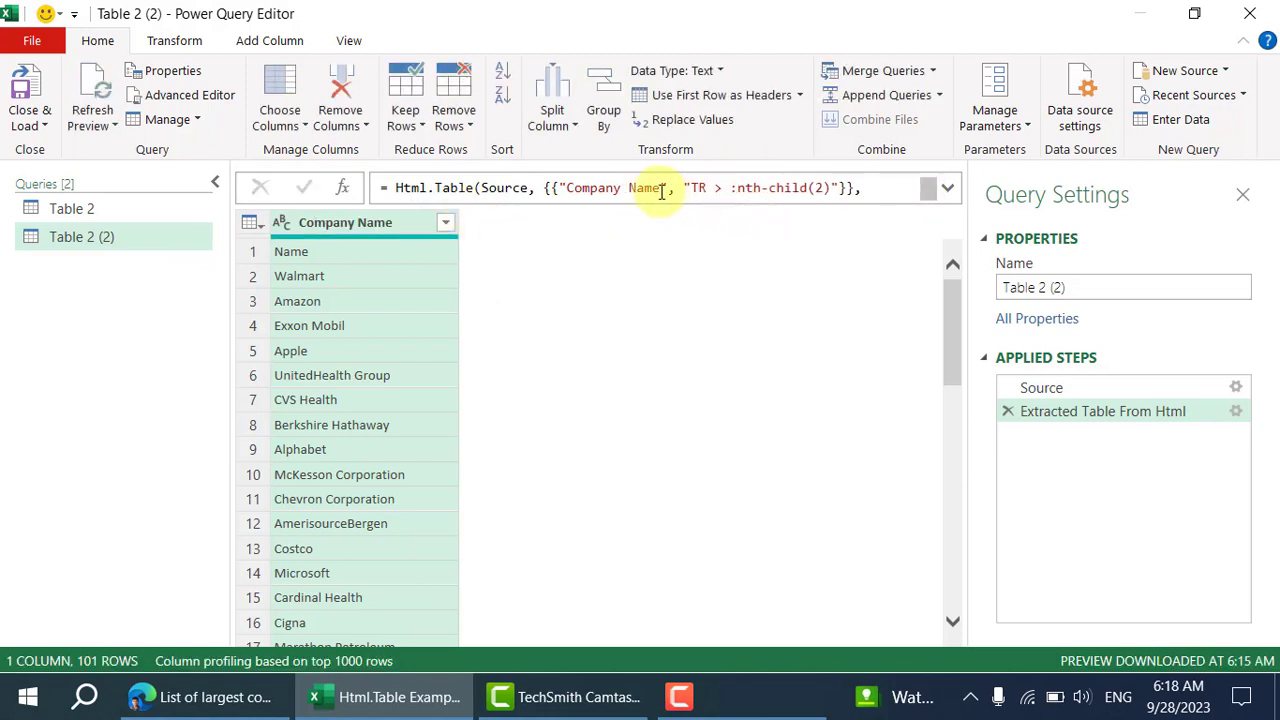
{"action": "left_click", "coordinate": [947, 188]}
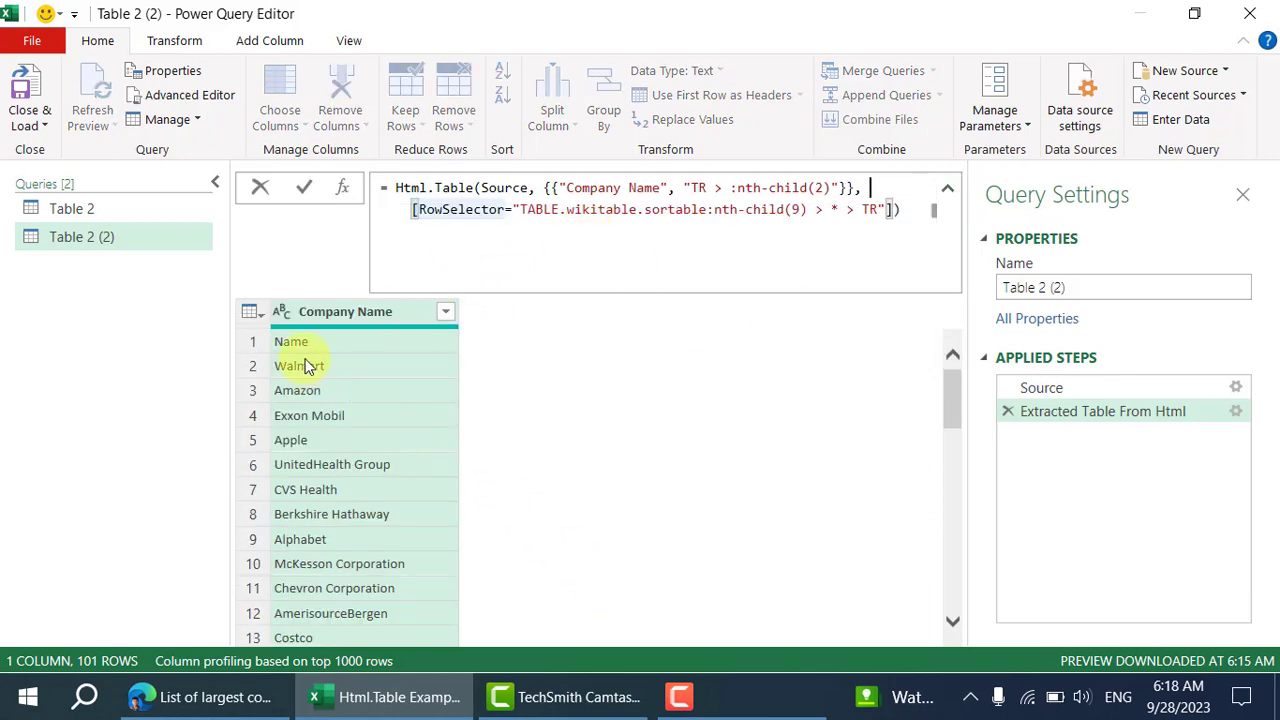
Switch to the Wikipedia page in the browser, inspect the Walmart link in the table and copy its CSS selector.
{"action": "key", "text": "alt+Tab"}
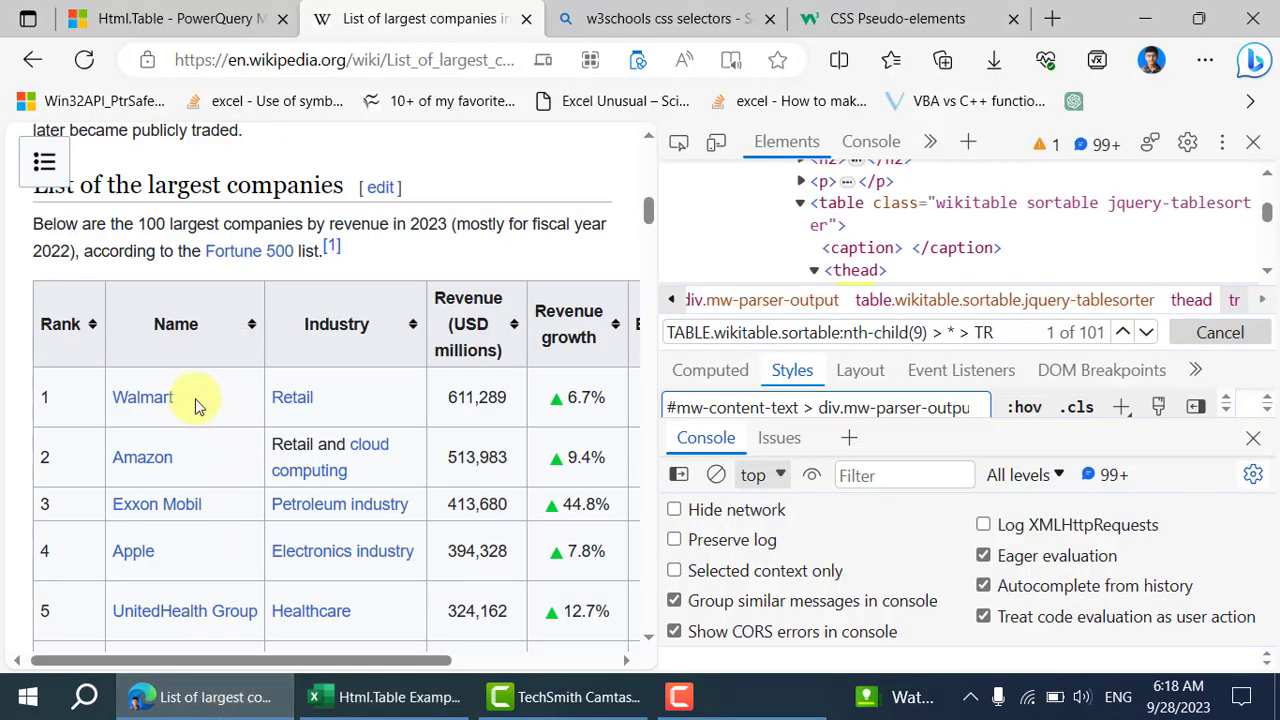
{"action": "mouse_move", "coordinate": [150, 407]}
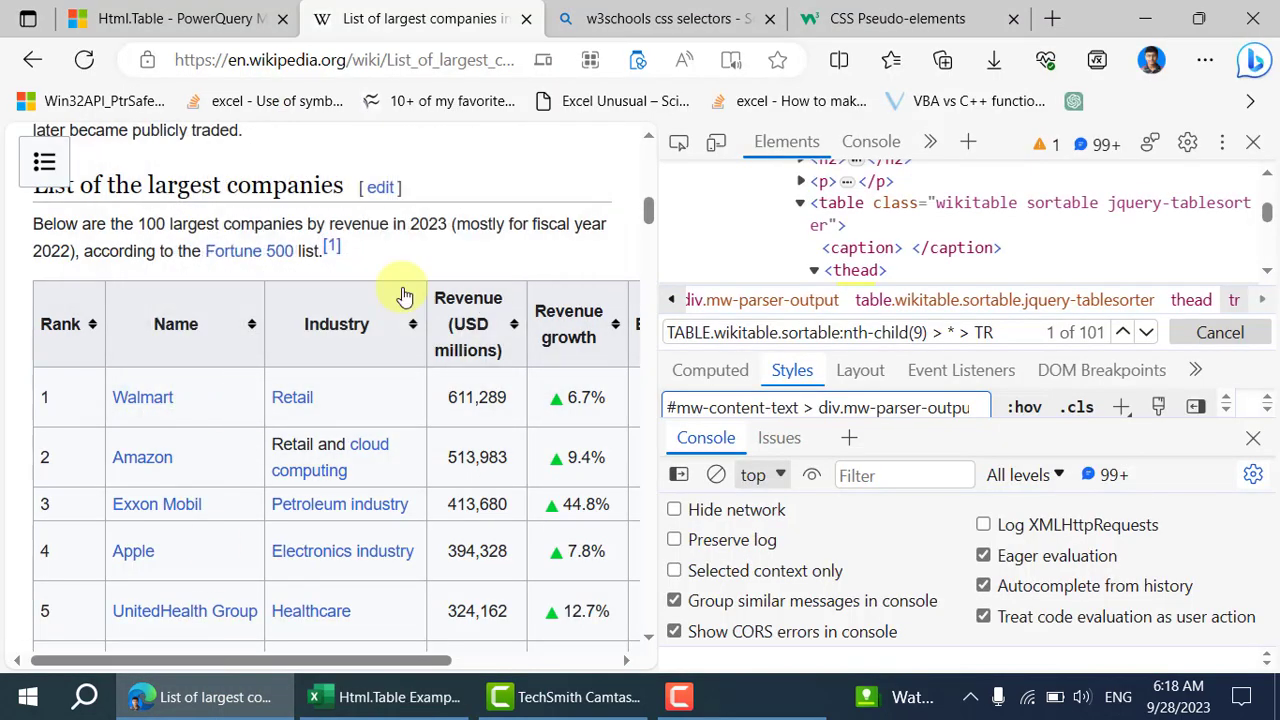
{"action": "left_click", "coordinate": [679, 145]}
{"action": "left_click", "coordinate": [145, 399]}
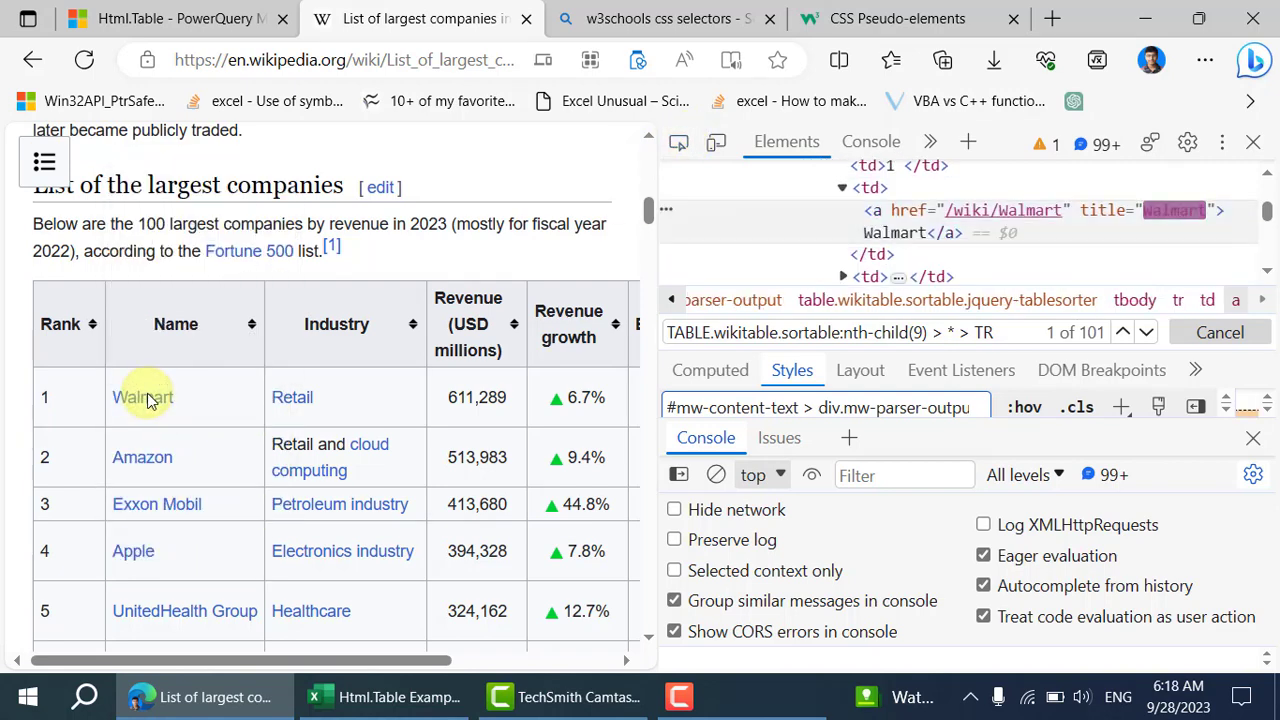
{"action": "right_click", "coordinate": [896, 220]}
{"action": "mouse_move", "coordinate": [1120, 251]}
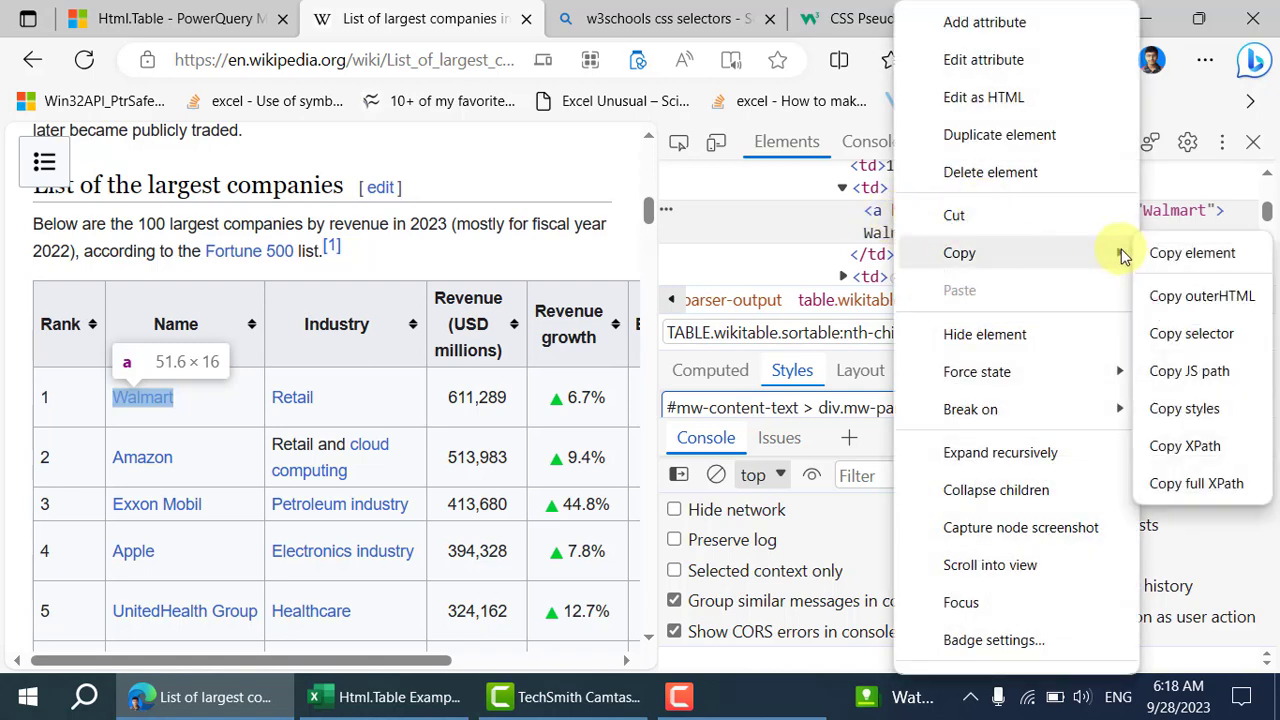
{"action": "left_click", "coordinate": [1190, 333]}
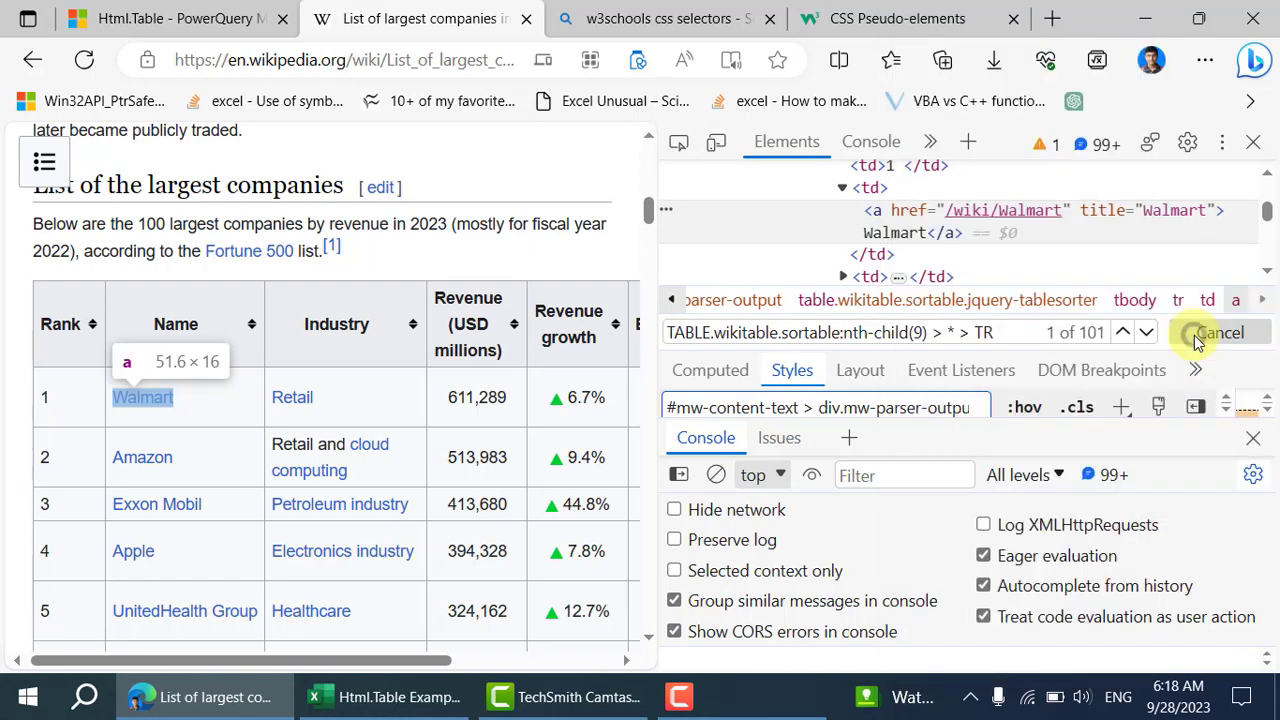
Paste the selector into the Styles filter and cut out its ending "tr:nth-child(1) > td:nth-child(2) > a".
{"action": "left_click", "coordinate": [727, 407]}
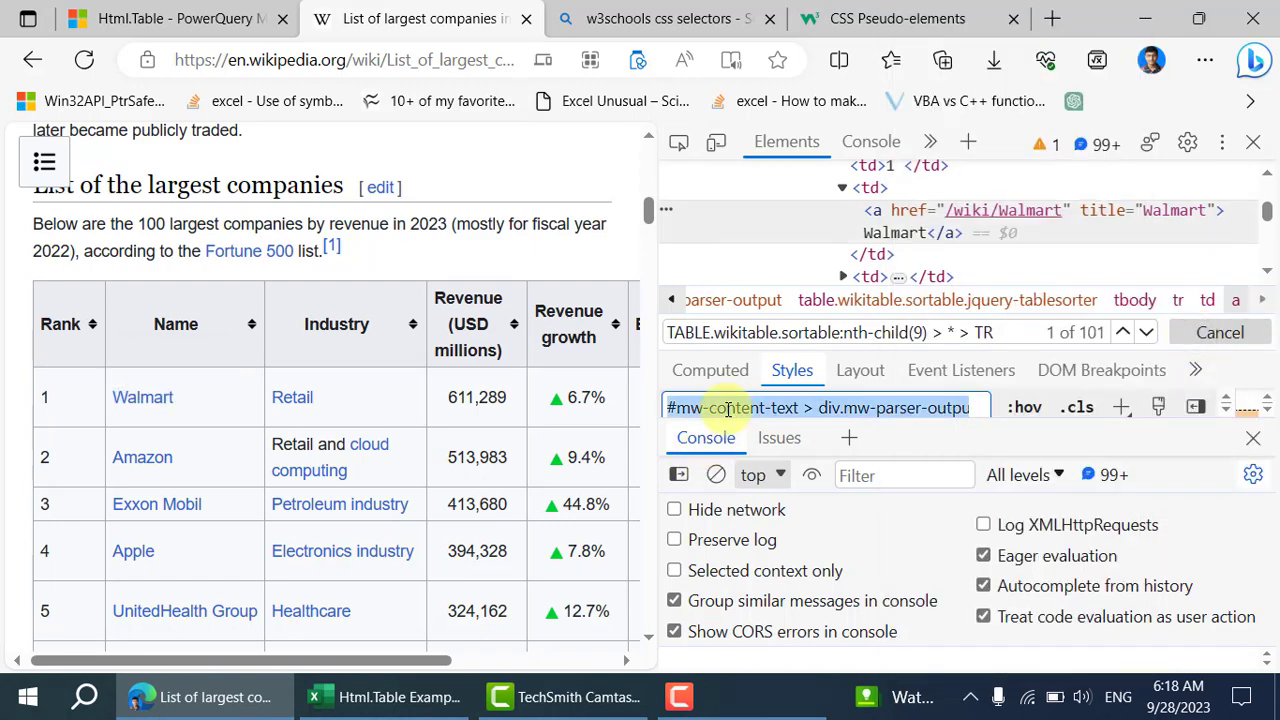
{"action": "key", "text": "ctrl+v"}
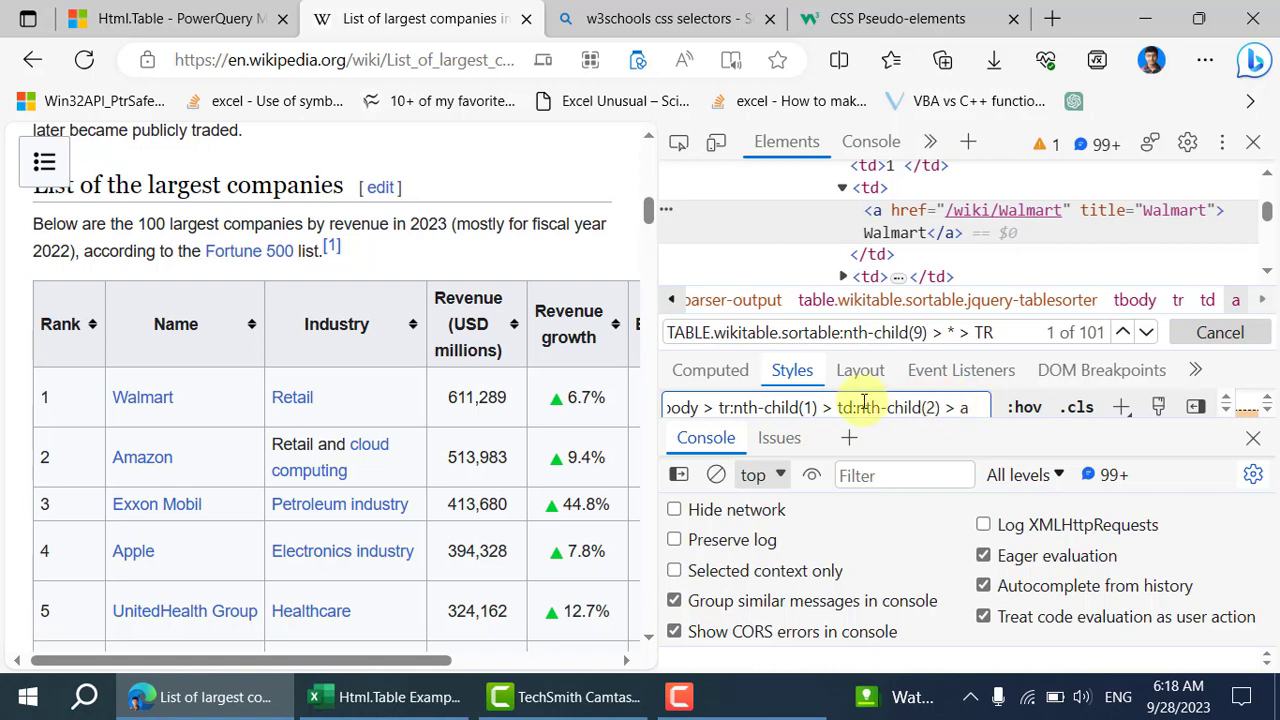
{"action": "key", "text": "shift+End"}
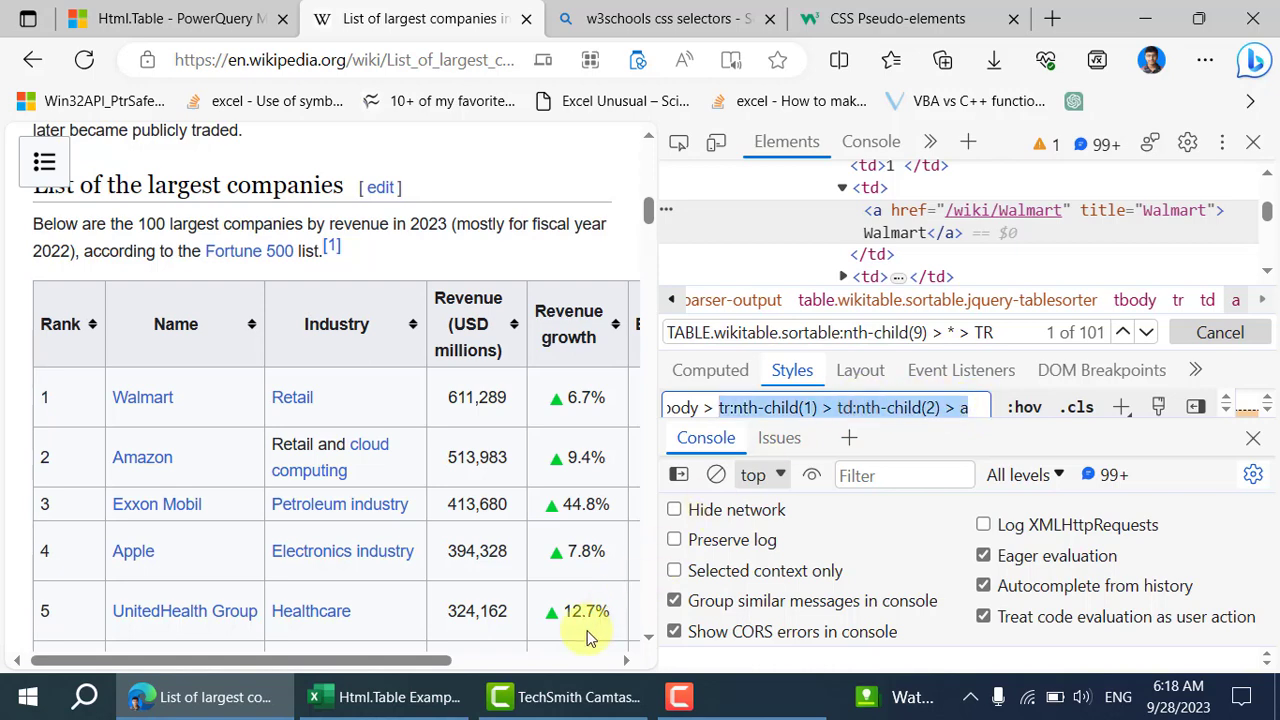
{"action": "key", "text": "ctrl+x"}
Return to the Power Query Editor and replace the Company Name selector with "tr:nth-child(1) > td:nth-child(2) > a".
{"action": "left_click", "coordinate": [420, 695]}
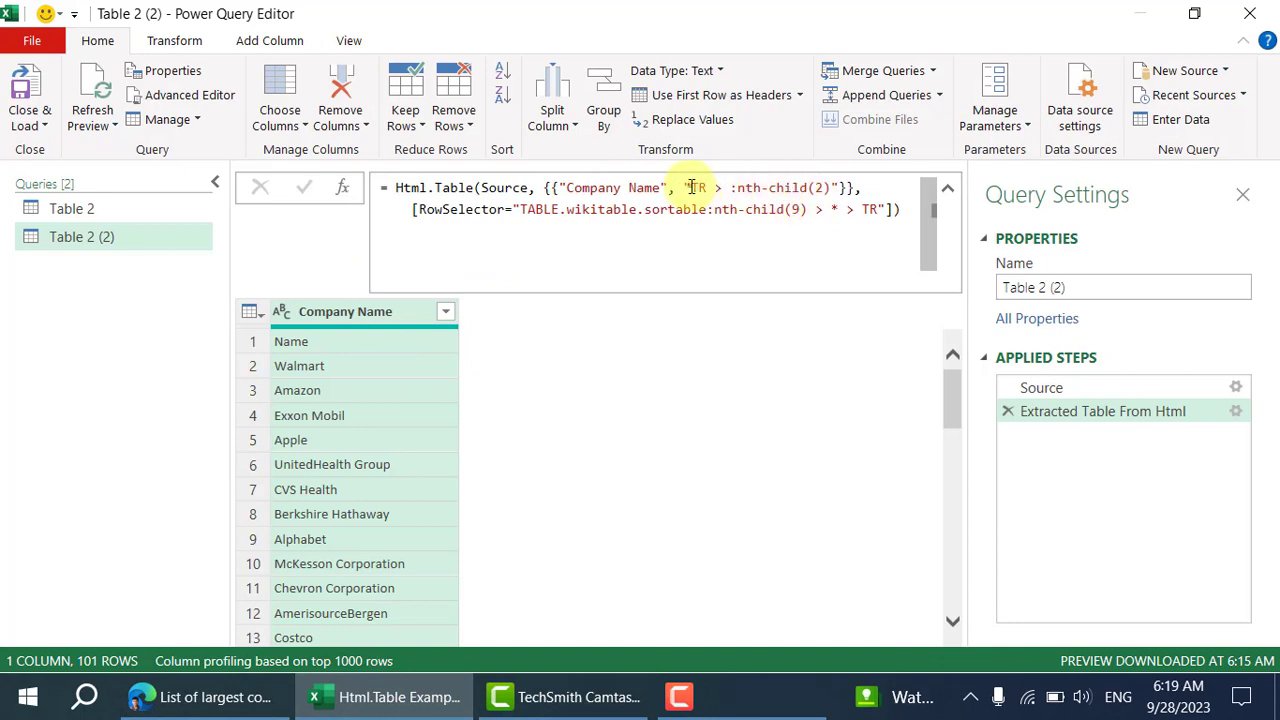
{"action": "left_click_drag", "start_coordinate": [691, 187], "coordinate": [843, 205]}
{"action": "key", "text": "ctrl+v"}
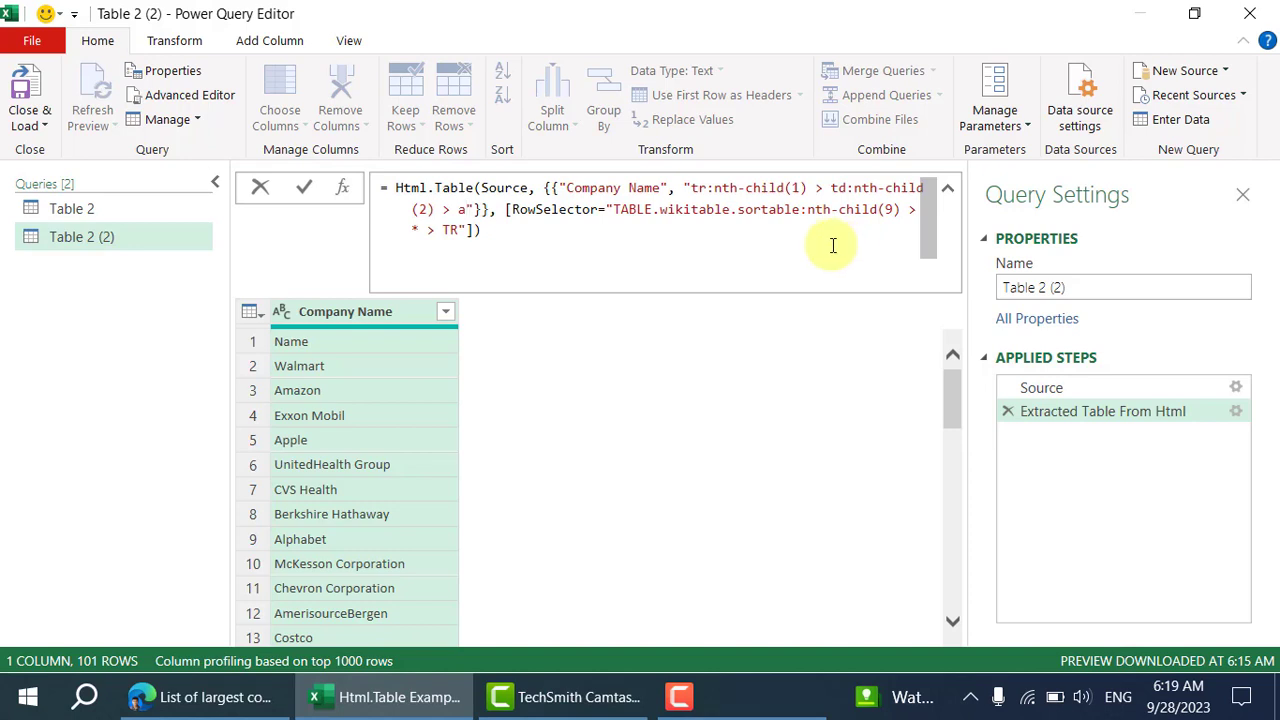
{"action": "left_click", "coordinate": [300, 193]}
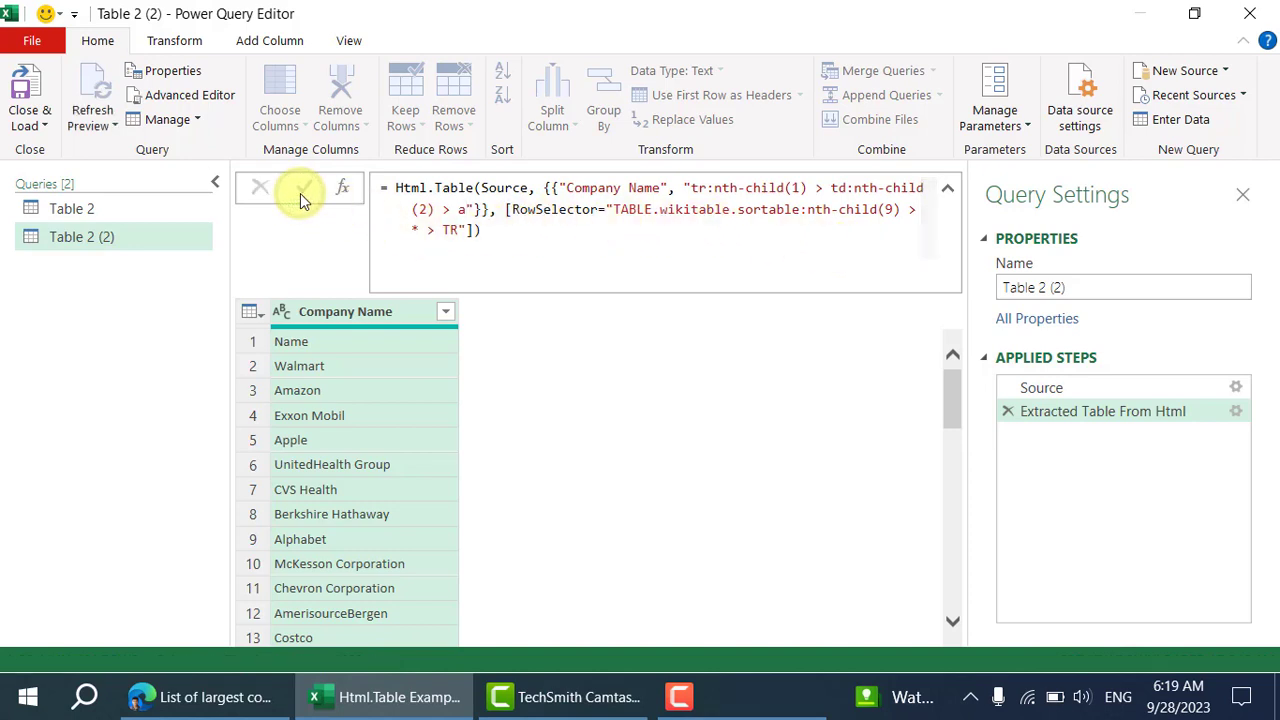
Begin a further list item after the selector inside the Company Name column definition.
{"action": "left_click", "coordinate": [479, 209]}
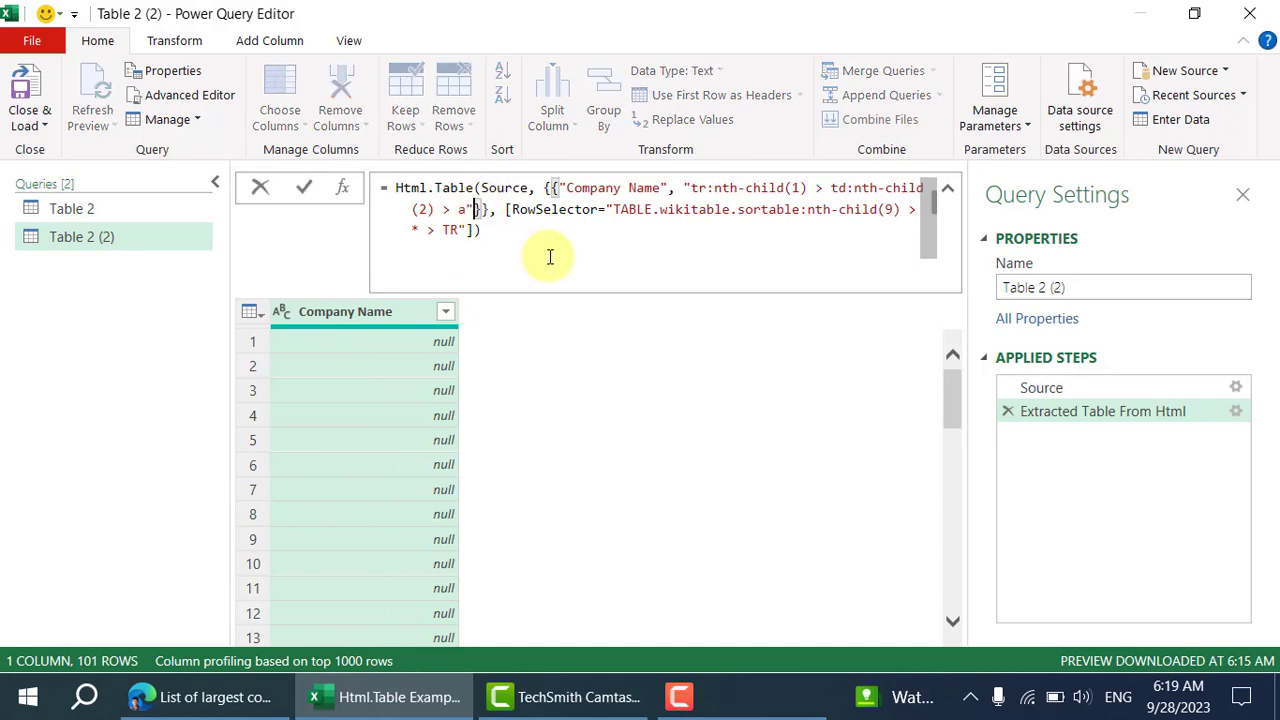
{"action": "type", "text": ","}
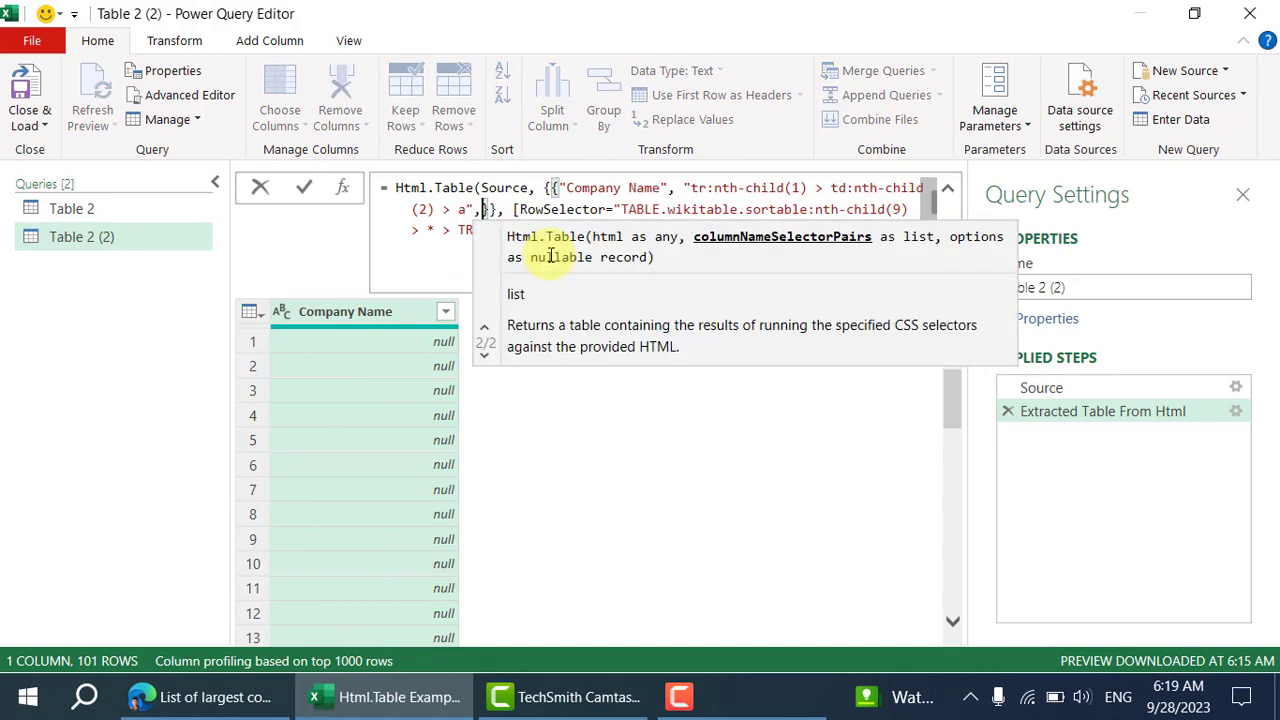
Add each [Attributes][href] as the third item of the Company Name selector in the Html.Table formula and apply it.
{"action": "type", "text": "each "}
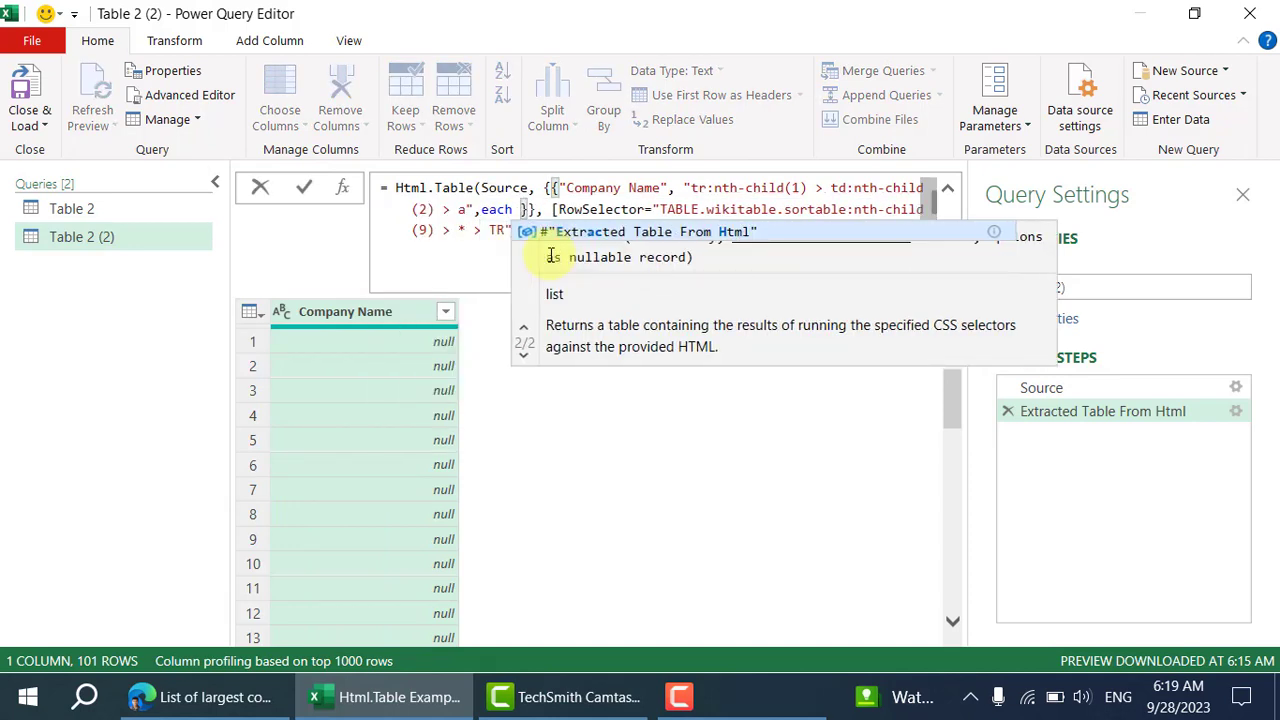
{"action": "type", "text": "[A"}
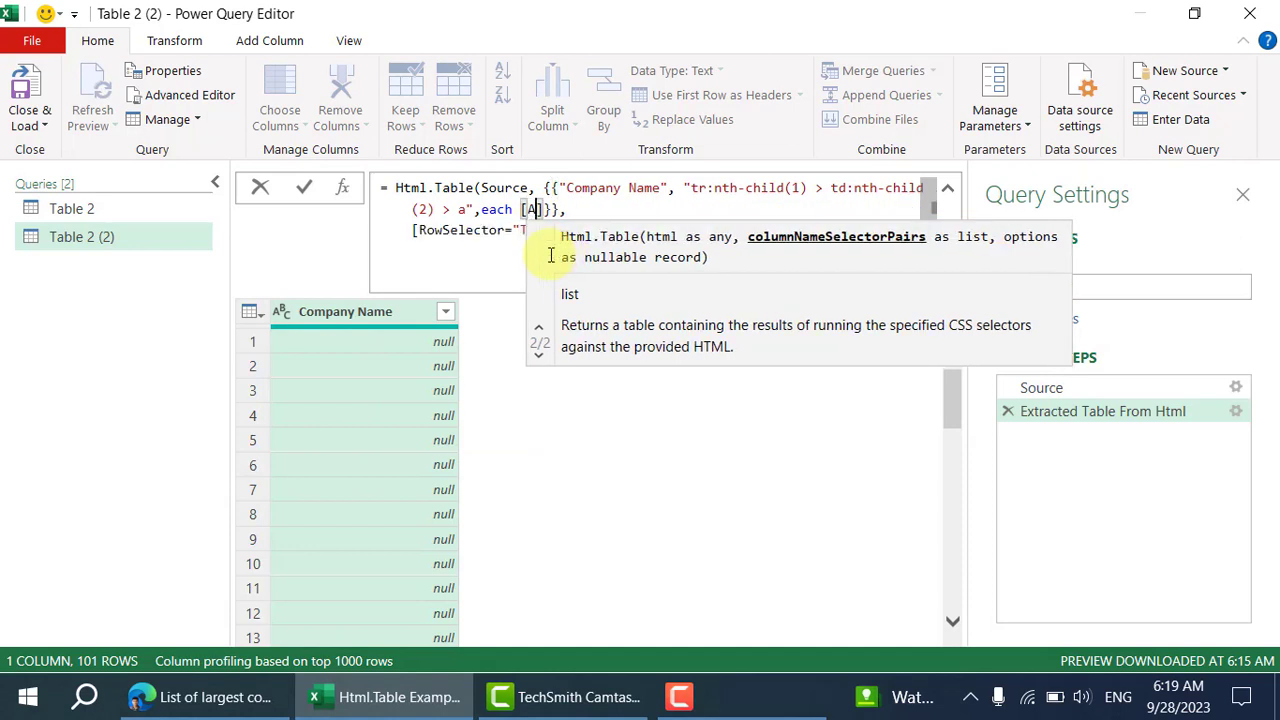
{"action": "type", "text": "ttribute"}
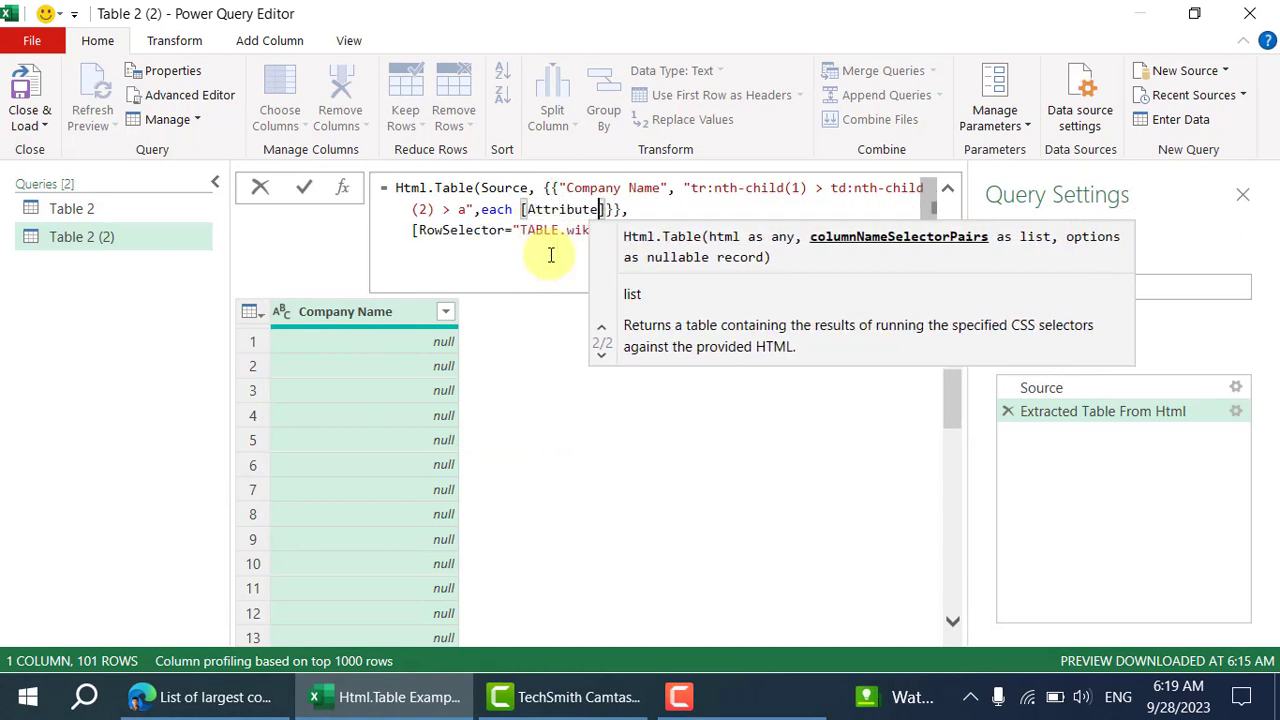
{"action": "type", "text": "s]["}
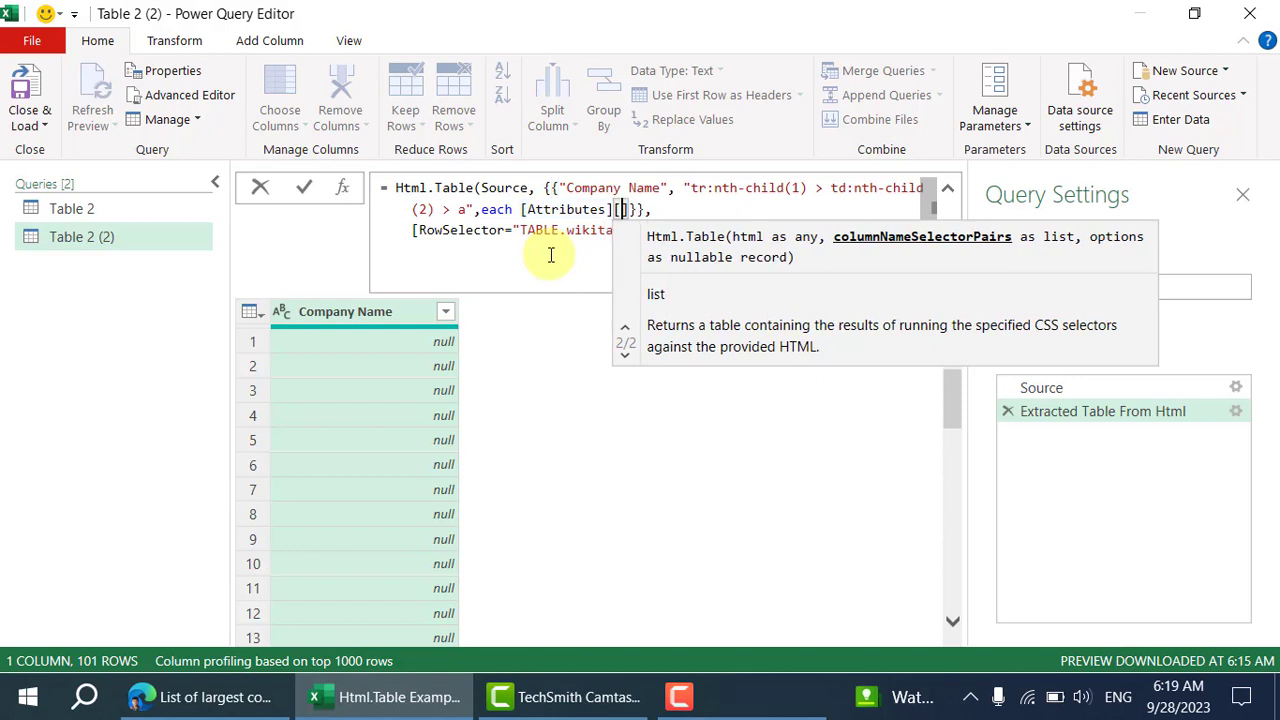
{"action": "type", "text": "href"}
{"action": "key", "text": "End"}
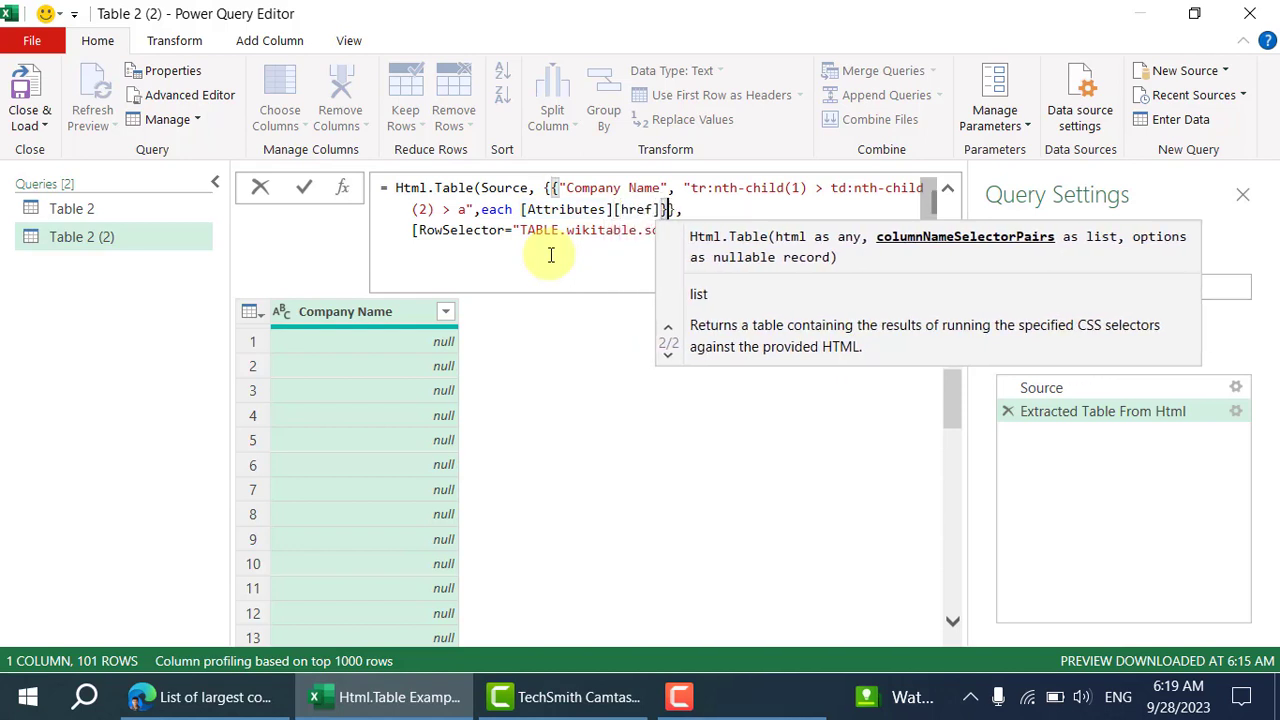
{"action": "left_click", "coordinate": [561, 230]}
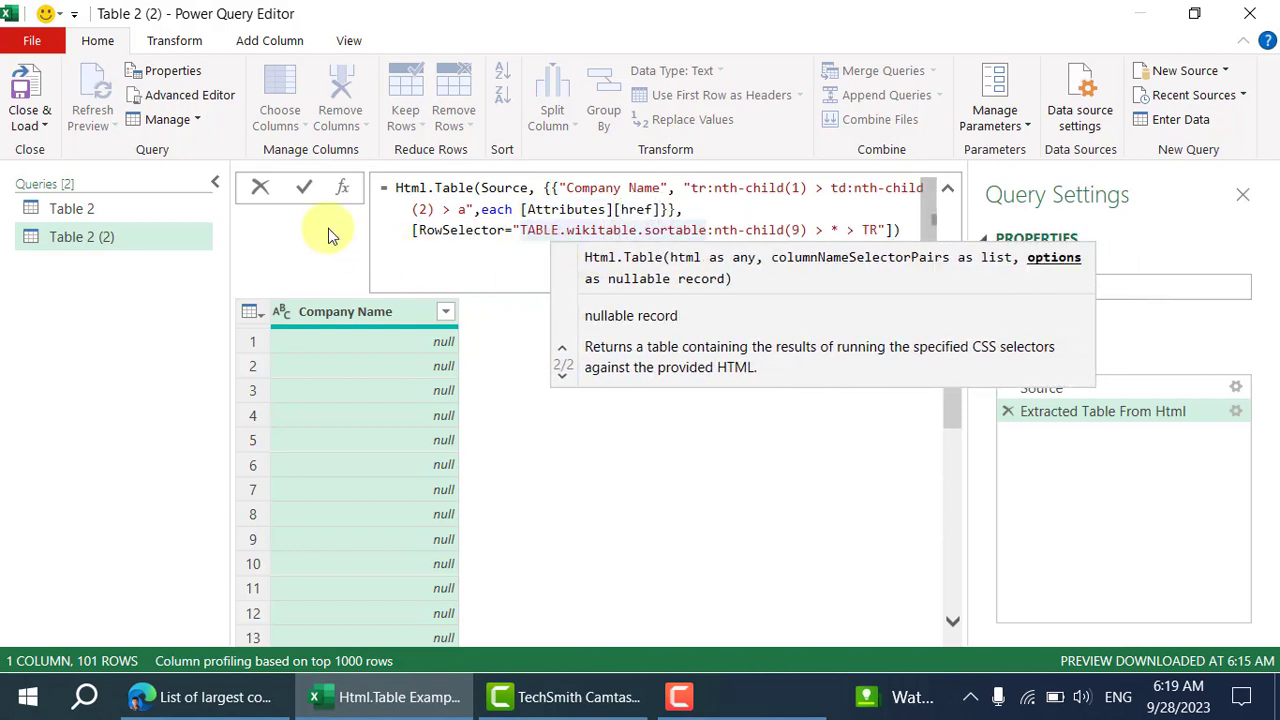
{"action": "left_click", "coordinate": [309, 188]}
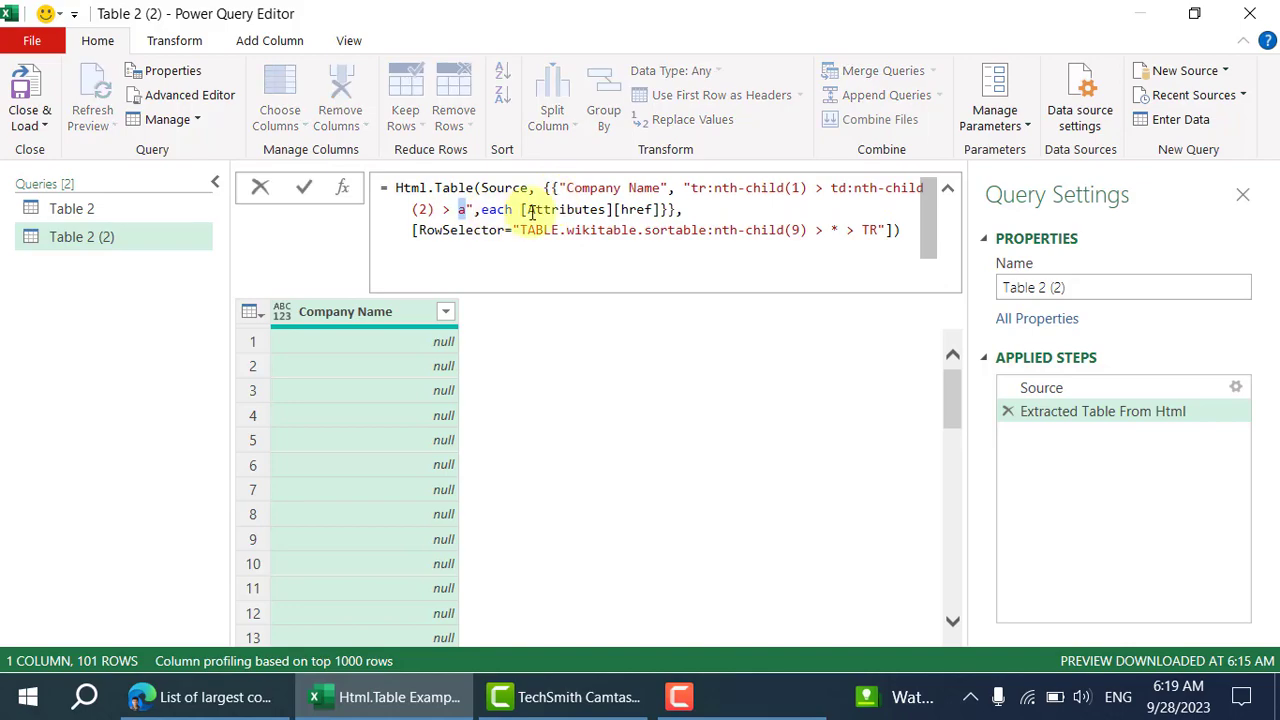
Switch to Edge and copy [Attributes][href] from the href-extraction example in the Html.Table documentation.
{"action": "left_click", "coordinate": [180, 697]}
{"action": "left_click", "coordinate": [265, 20]}
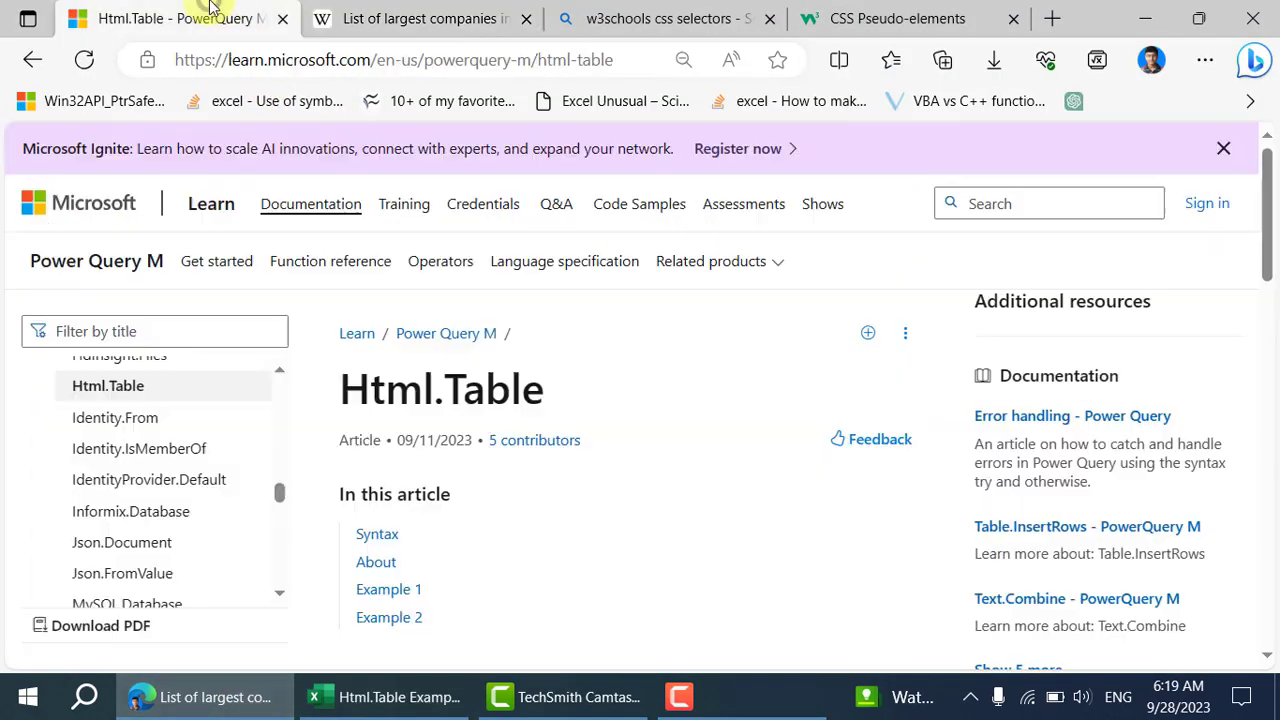
{"action": "scroll", "coordinate": [516, 560], "scroll_direction": "down", "scroll_amount": 12}
{"action": "scroll", "coordinate": [519, 570], "scroll_direction": "down", "scroll_amount": 4}
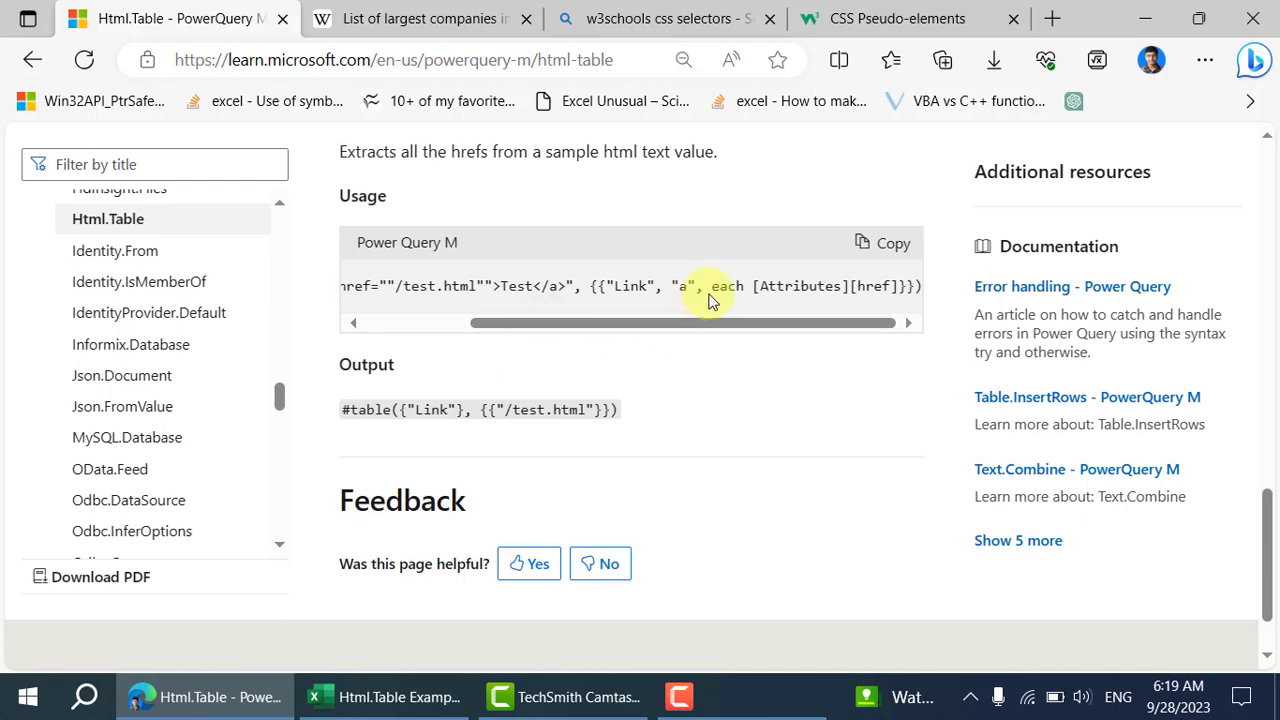
{"action": "double_click", "coordinate": [828, 284]}
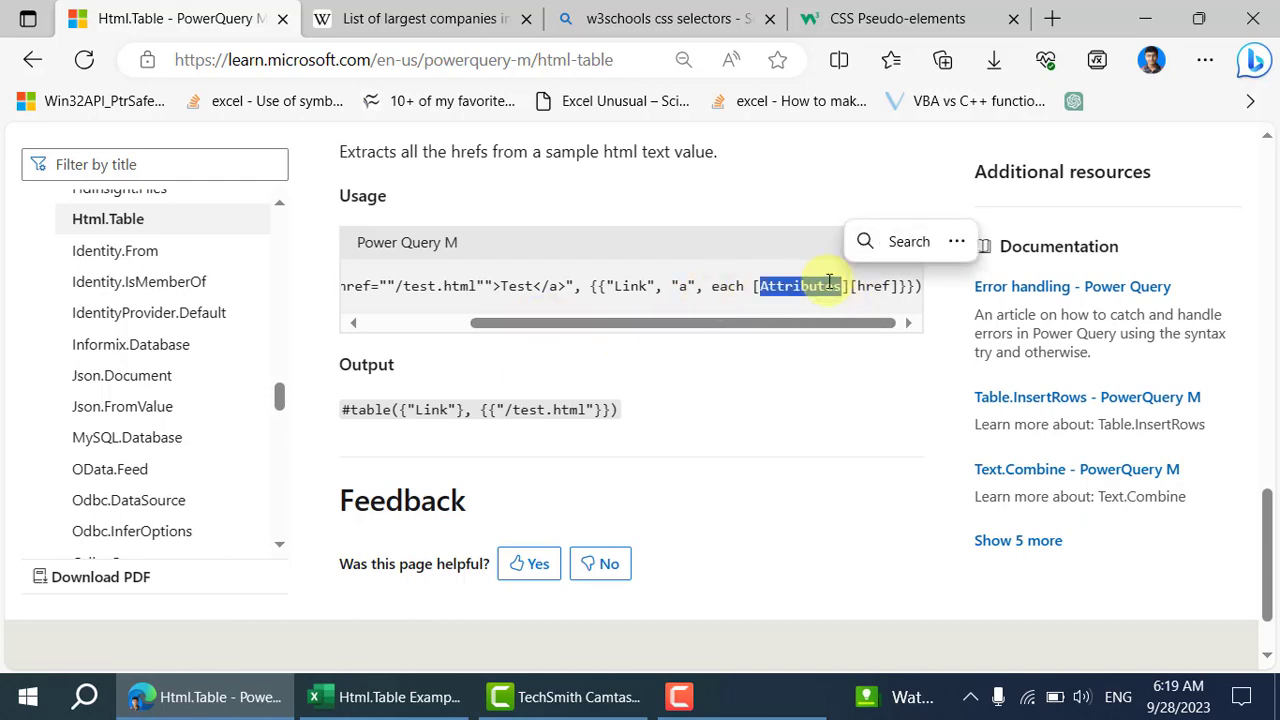
{"action": "right_click", "coordinate": [829, 284]}
{"action": "left_click", "coordinate": [866, 267]}
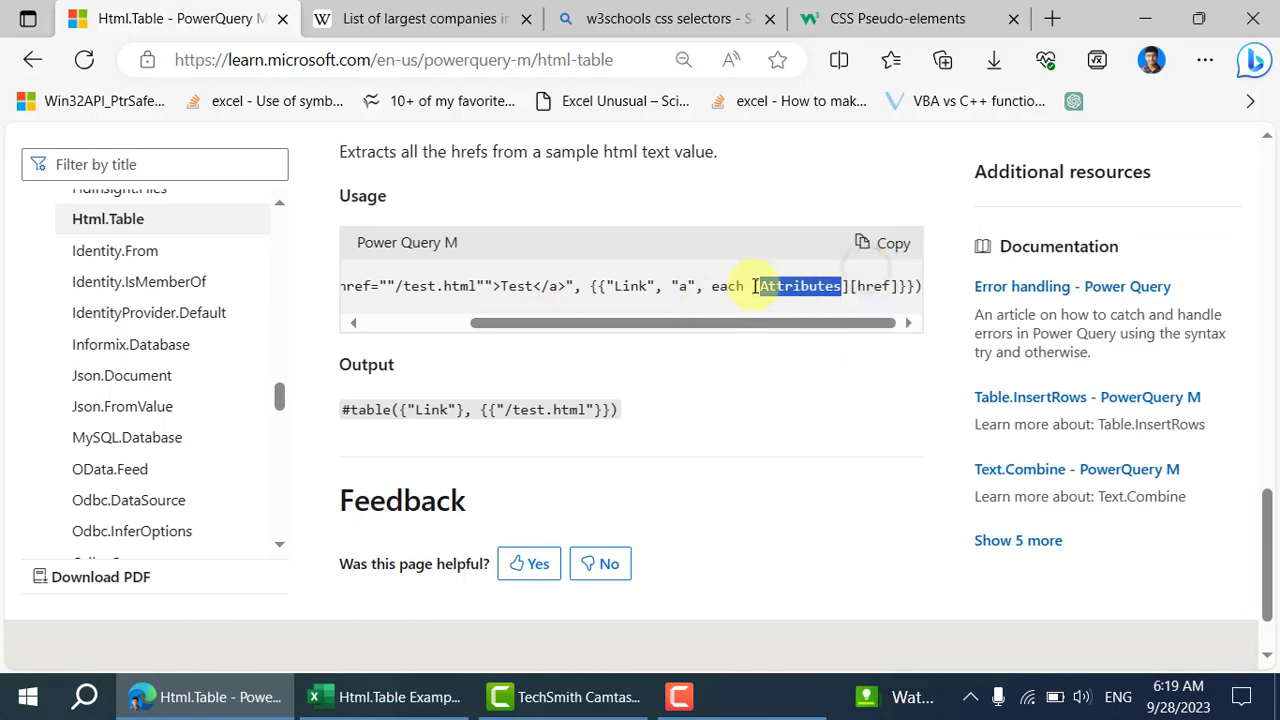
{"action": "left_click_drag", "start_coordinate": [754, 286], "coordinate": [885, 287]}
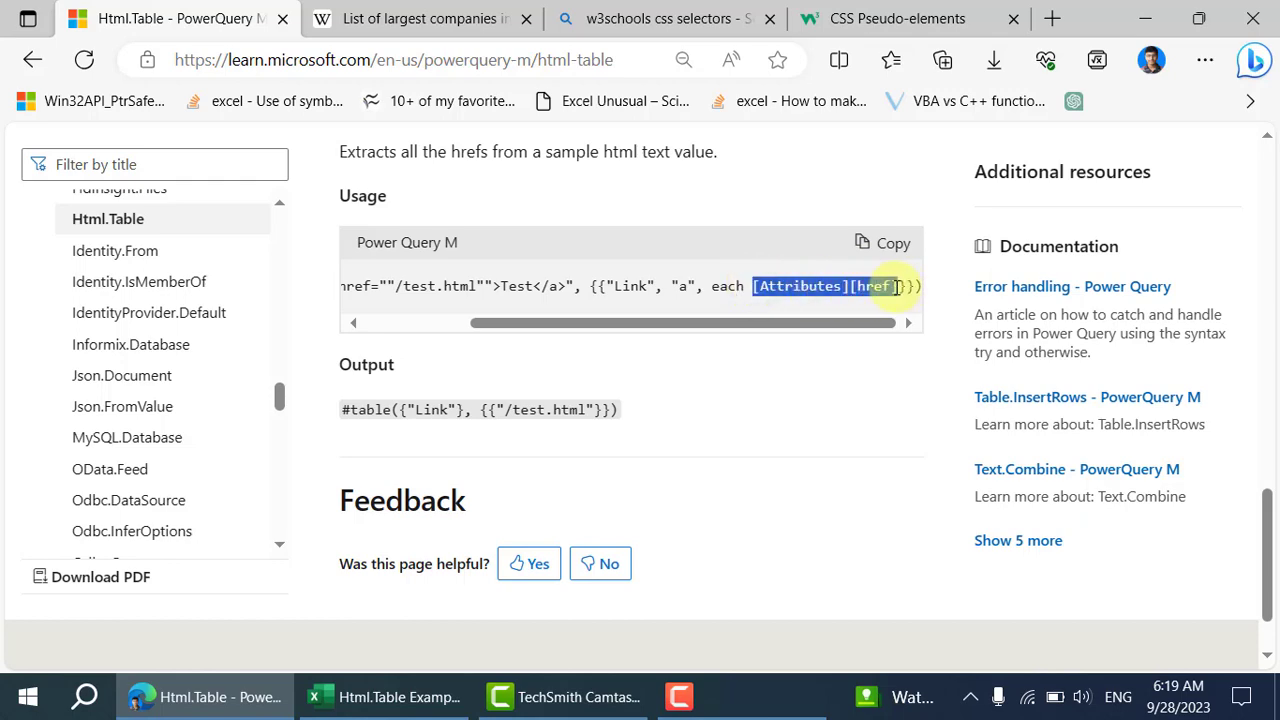
{"action": "right_click", "coordinate": [867, 285]}
{"action": "left_click", "coordinate": [763, 275]}
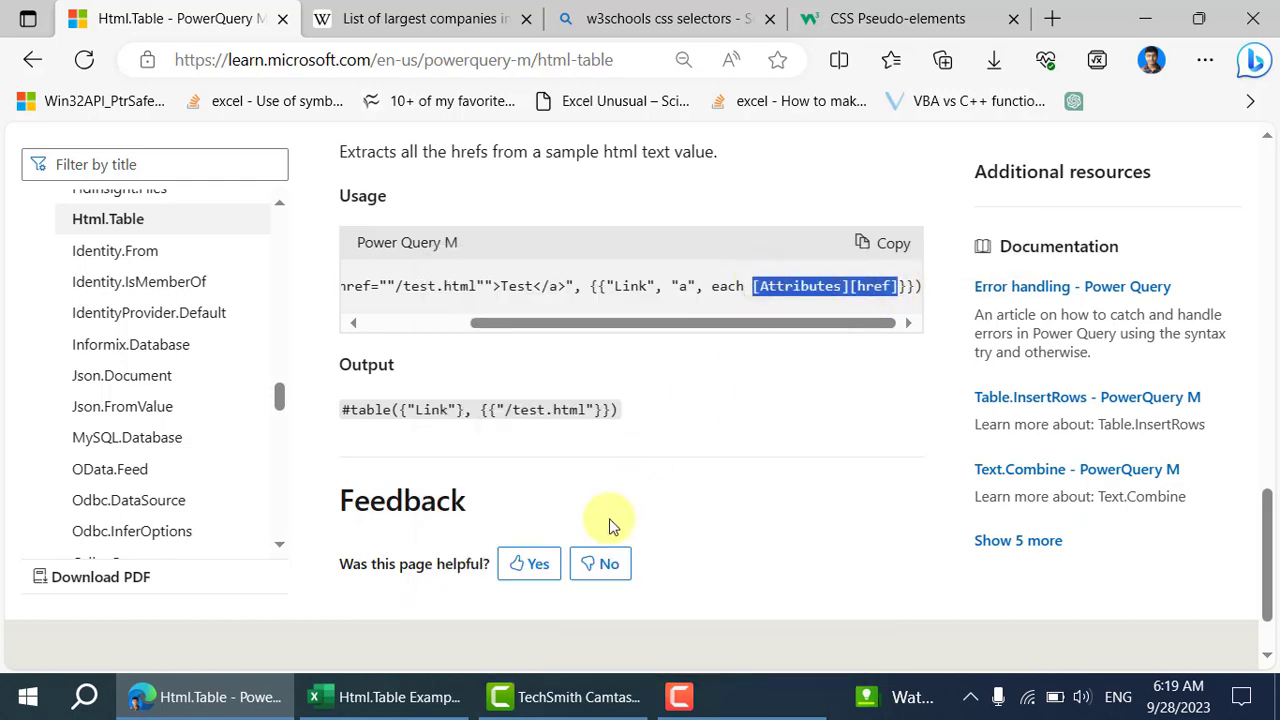
Return to the Power Query Editor, replace [Attributes][href] in the formula with the copied expression, and apply it.
{"action": "left_click", "coordinate": [390, 697]}
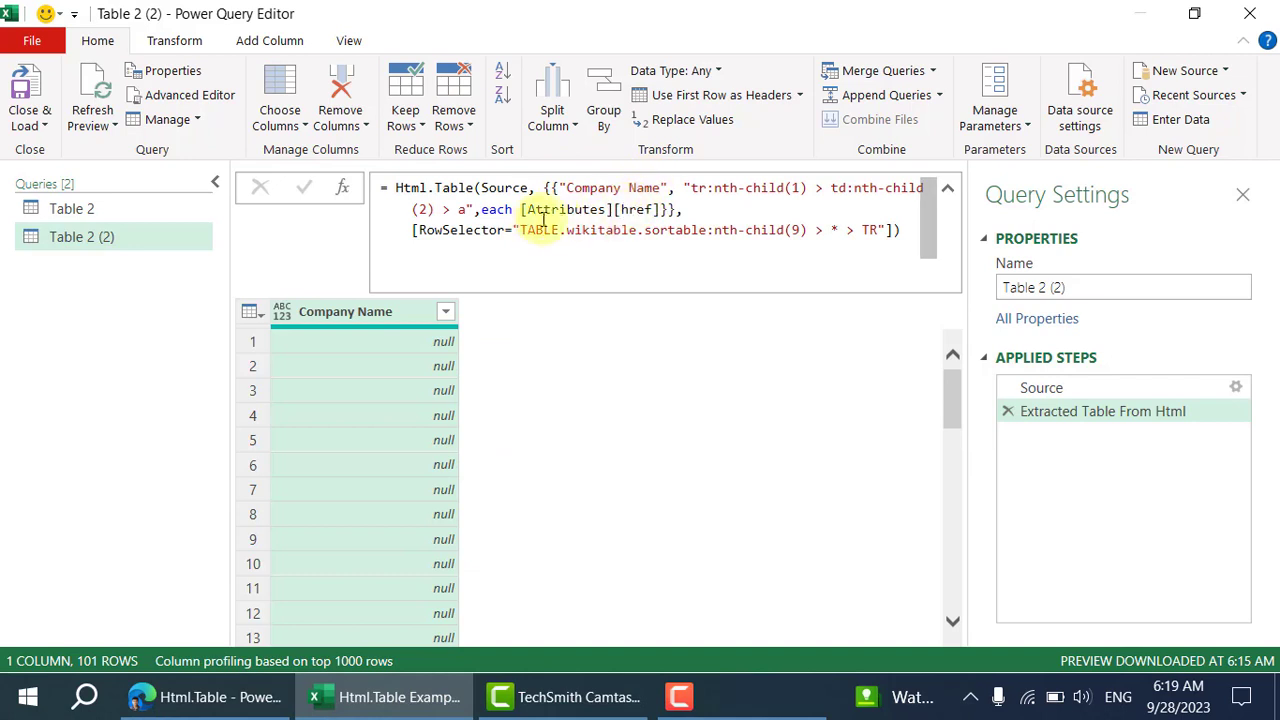
{"action": "left_click_drag", "start_coordinate": [522, 210], "coordinate": [655, 210]}
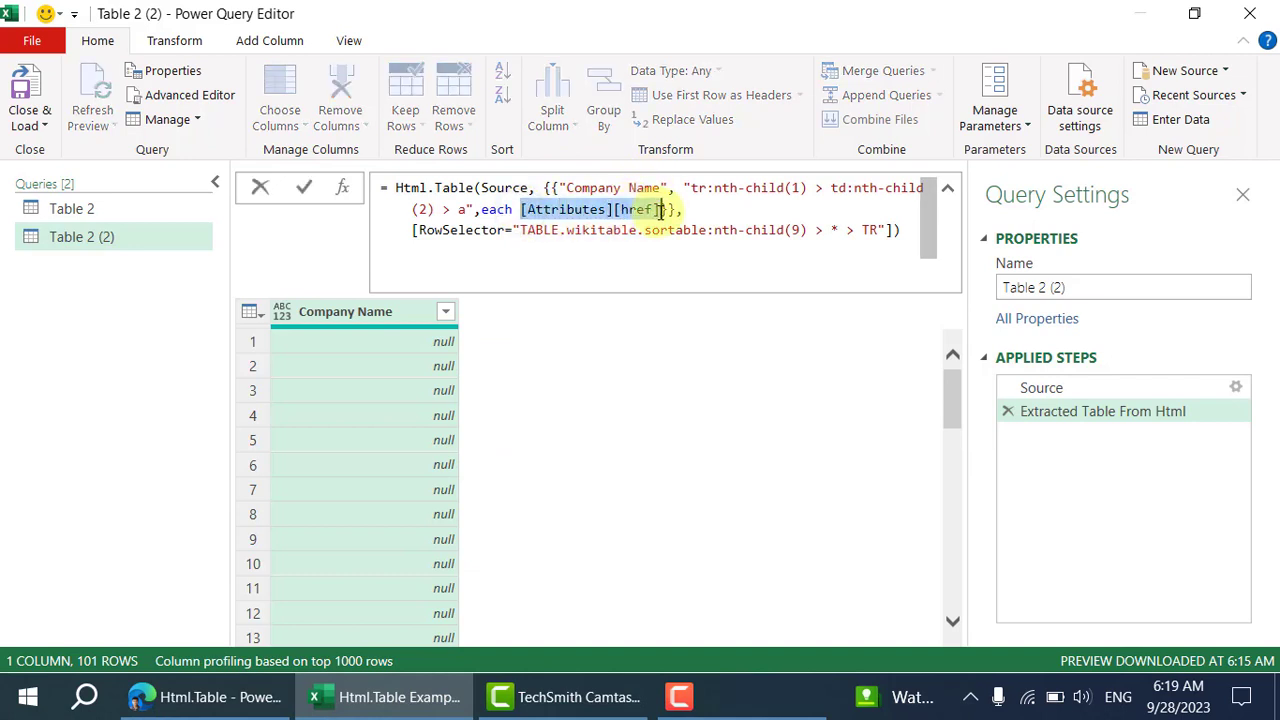
{"action": "key", "text": "ctrl+v"}
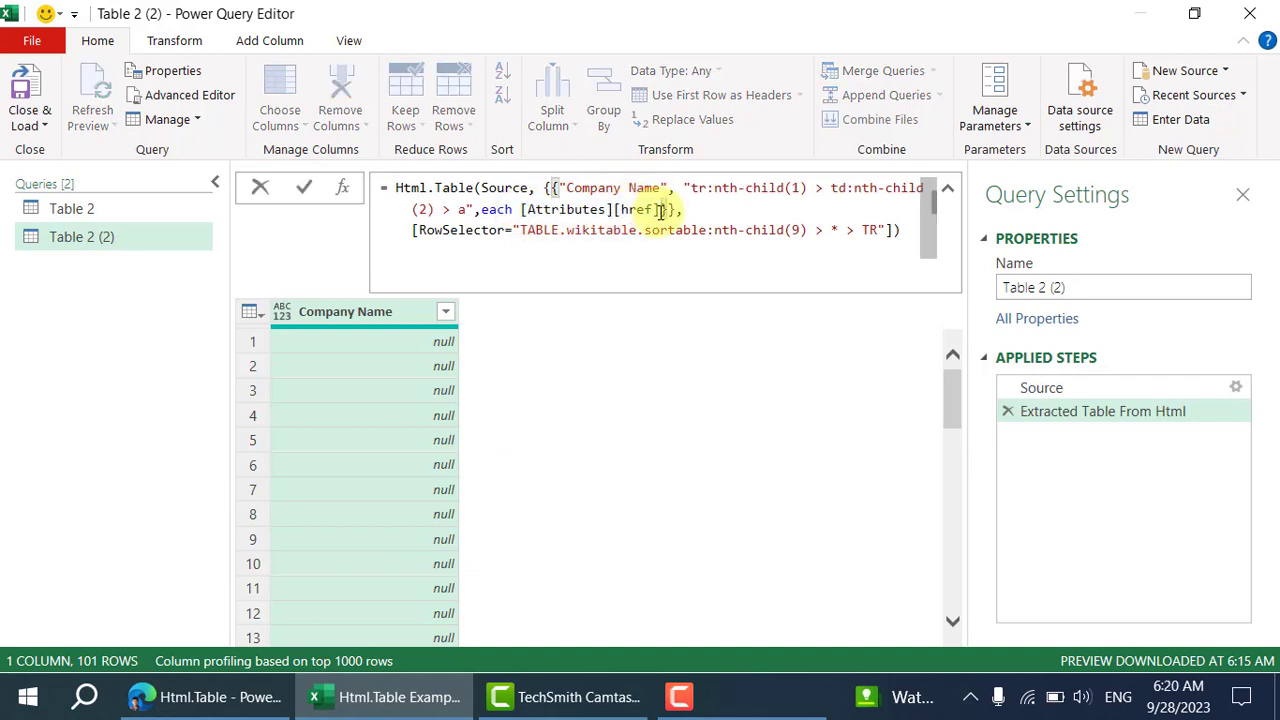
{"action": "key", "text": "Return"}
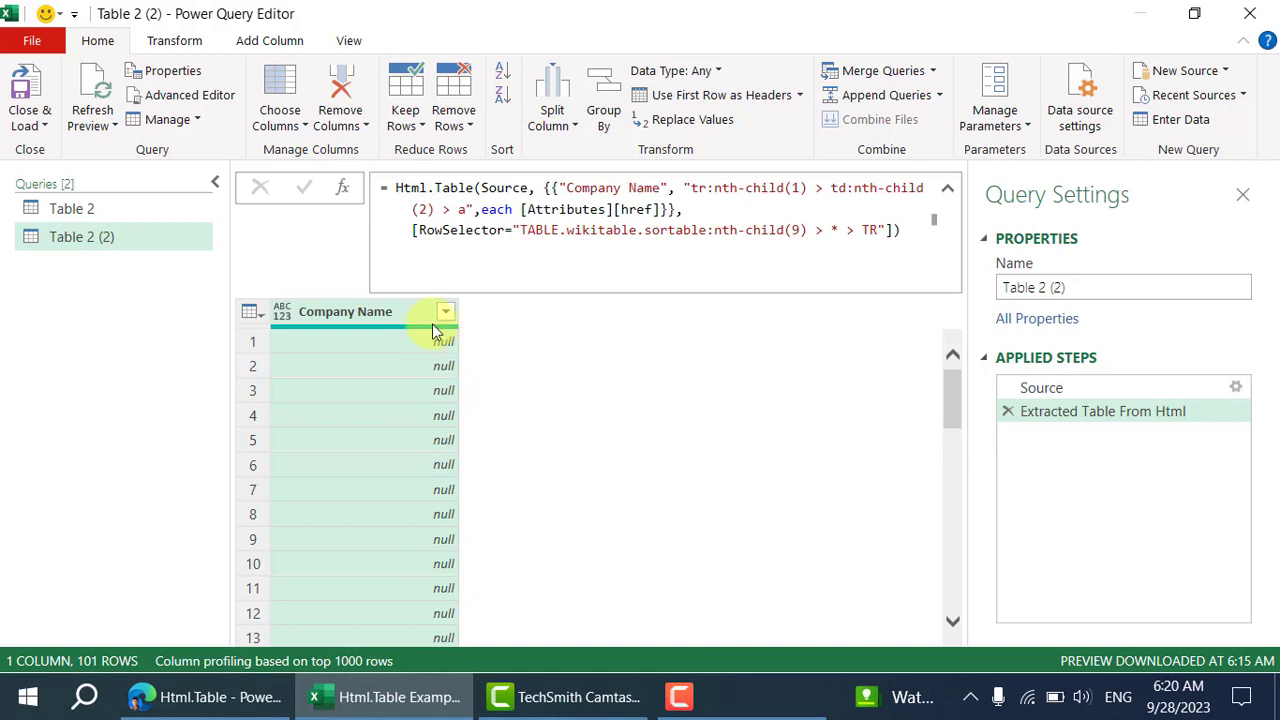
Replace td:nth-child(2) with * in the Company Name selector, making it tr:nth-child(1) > * > a, and apply the formula.
{"action": "left_click", "coordinate": [826, 188]}
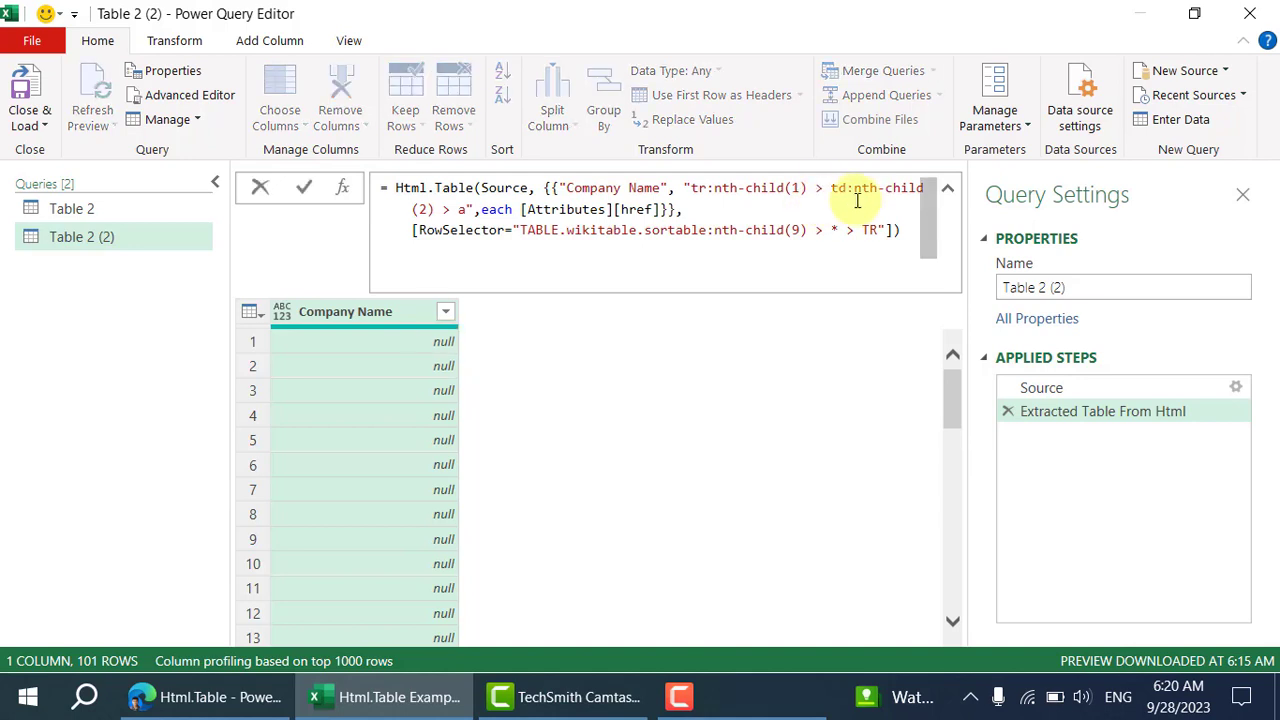
{"action": "left_click_drag", "start_coordinate": [826, 188], "coordinate": [455, 206]}
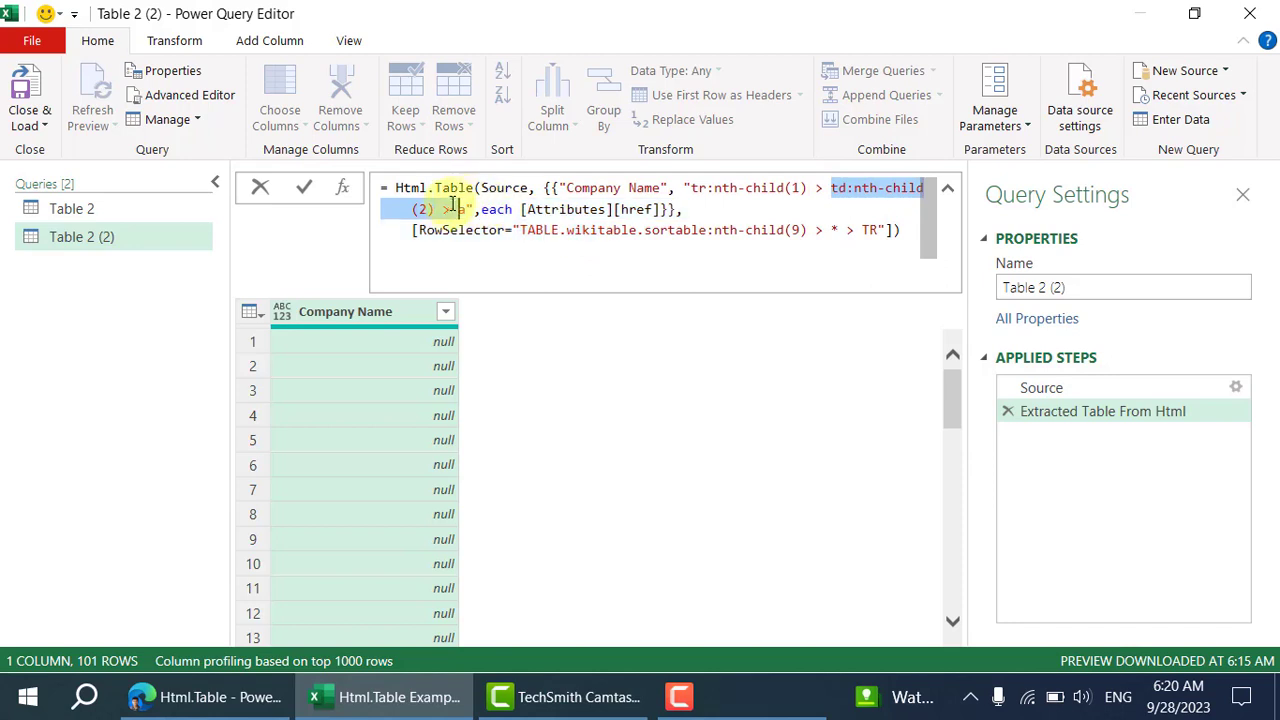
{"action": "key", "text": "Delete"}
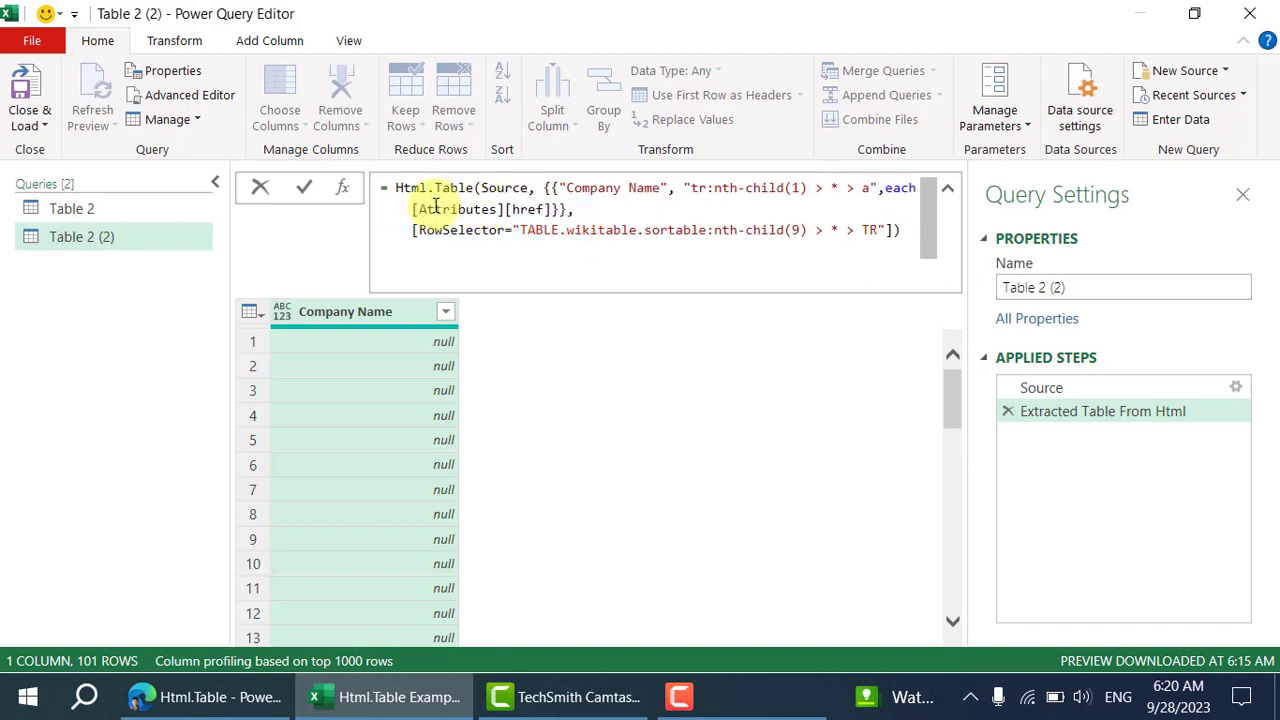
{"action": "left_click", "coordinate": [302, 192]}
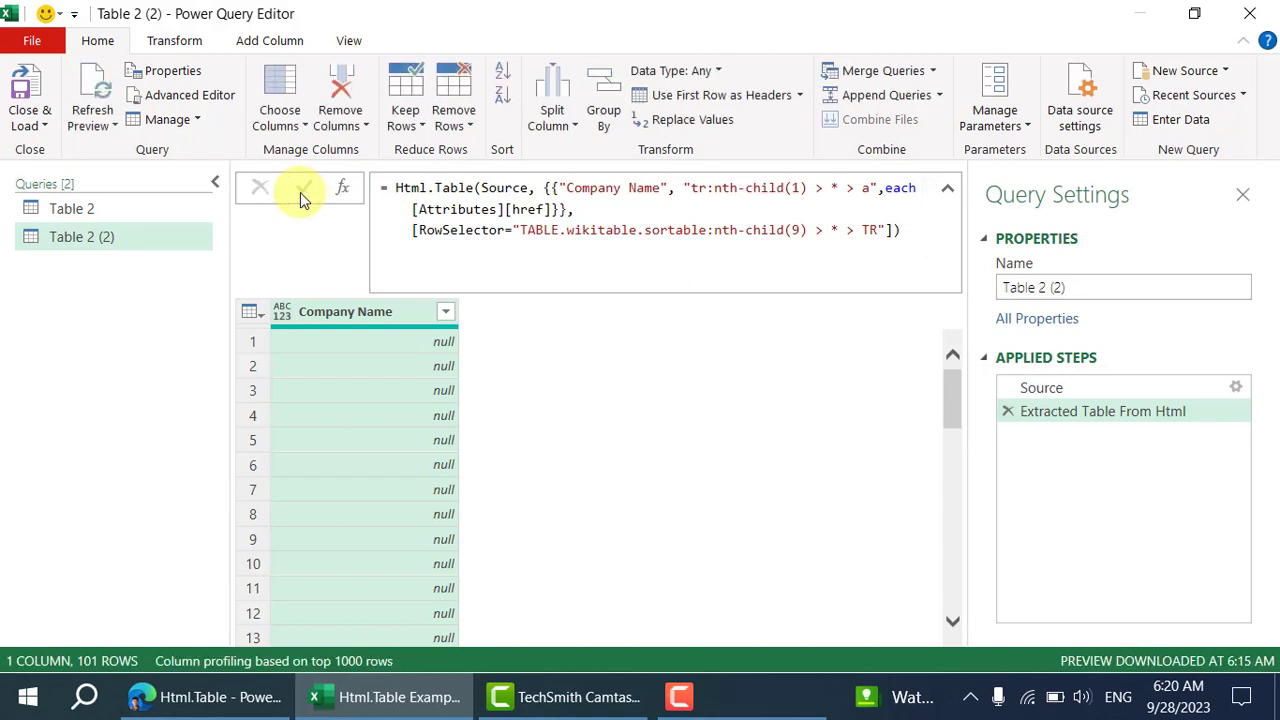
{"action": "scroll", "coordinate": [400, 450], "scroll_direction": "down", "scroll_amount": 3}
{"action": "scroll", "coordinate": [437, 392], "scroll_direction": "up", "scroll_amount": 3}
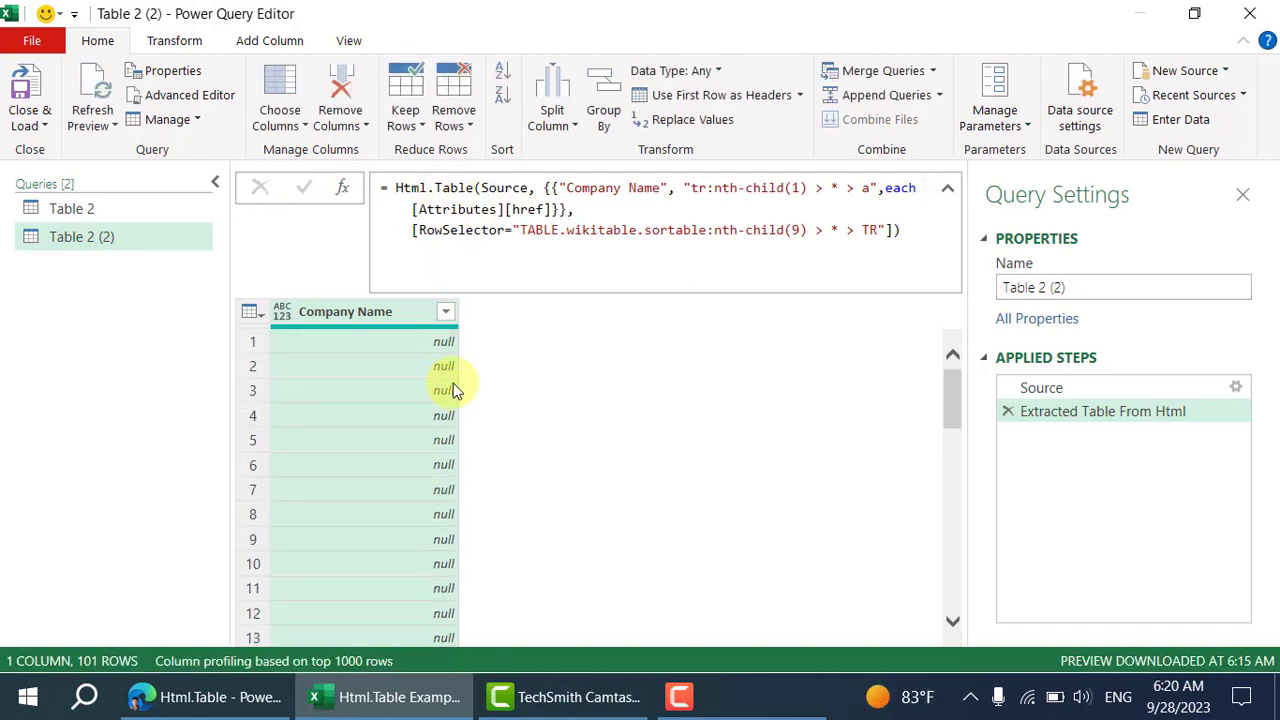
Switch to Edge and examine the Walmart link's markup and its parent cells in the Wikipedia page's element inspector.
{"action": "left_click", "coordinate": [255, 697]}
{"action": "left_click", "coordinate": [350, 18]}
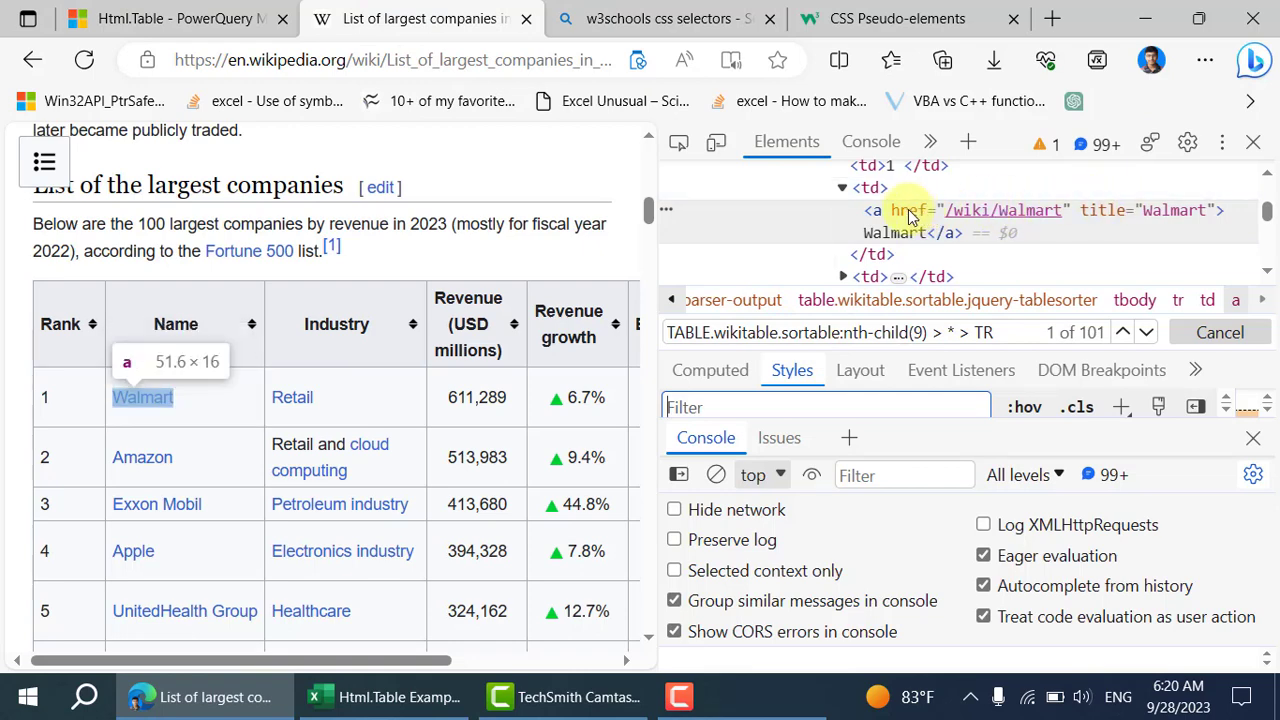
{"action": "scroll", "coordinate": [910, 217], "scroll_direction": "up", "scroll_amount": 1}
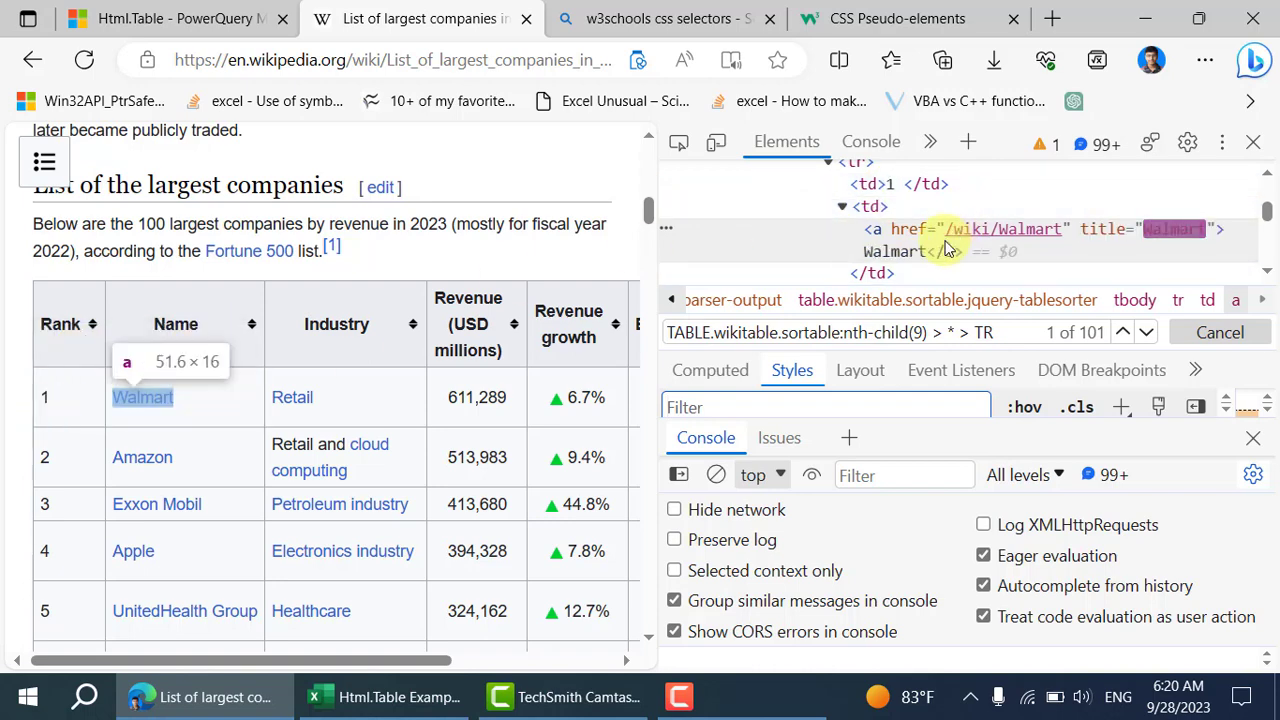
{"action": "scroll", "coordinate": [946, 249], "scroll_direction": "up", "scroll_amount": 3}
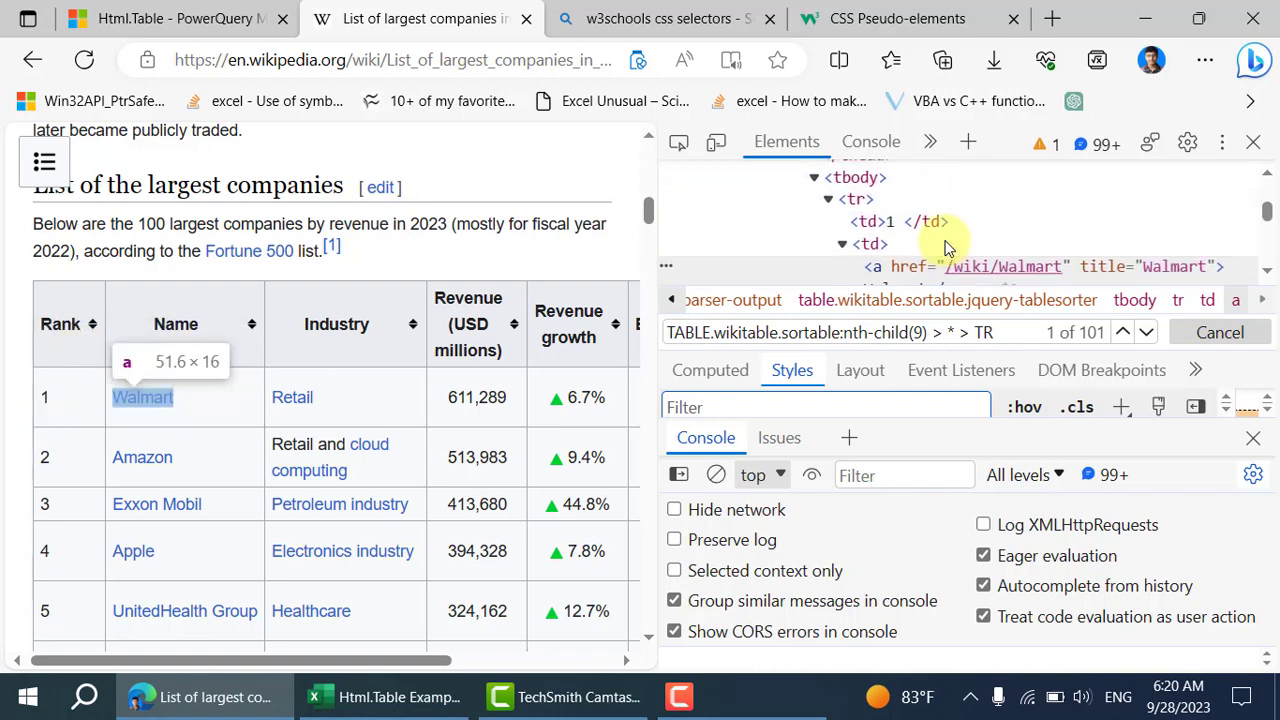
{"action": "scroll", "coordinate": [870, 238], "scroll_direction": "down", "scroll_amount": 1}
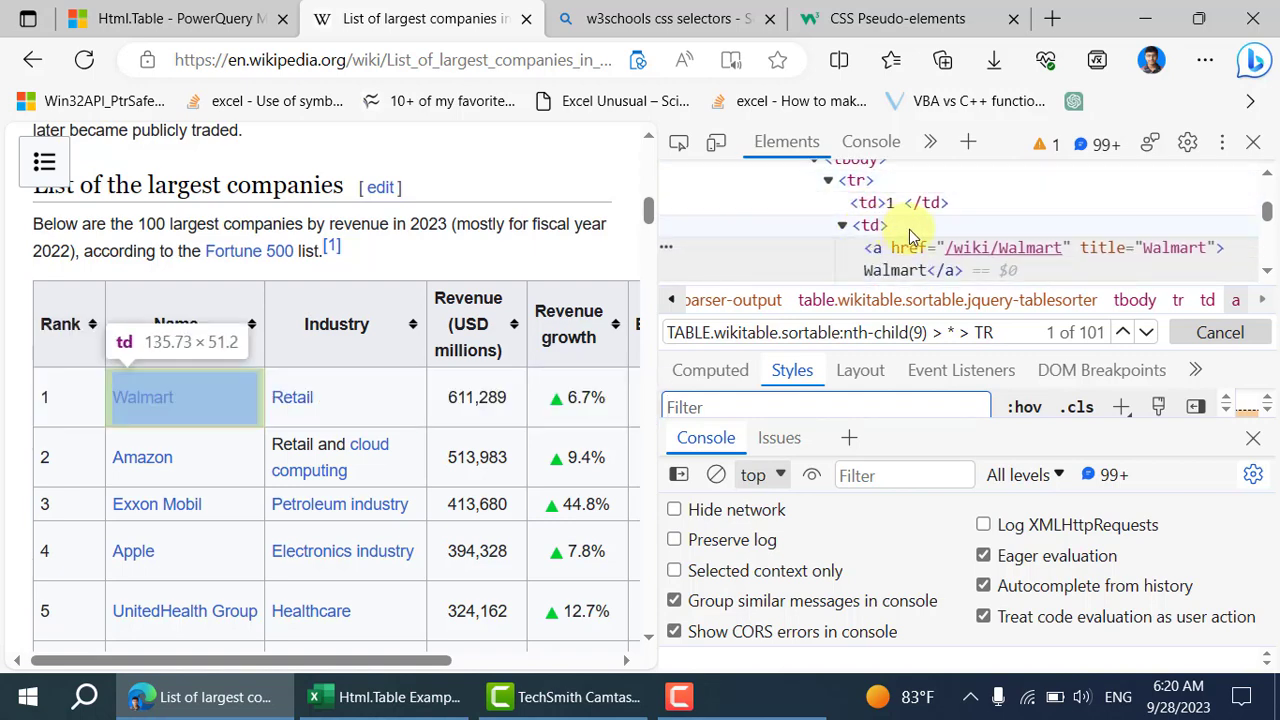
{"action": "scroll", "coordinate": [909, 231], "scroll_direction": "down", "scroll_amount": 1}
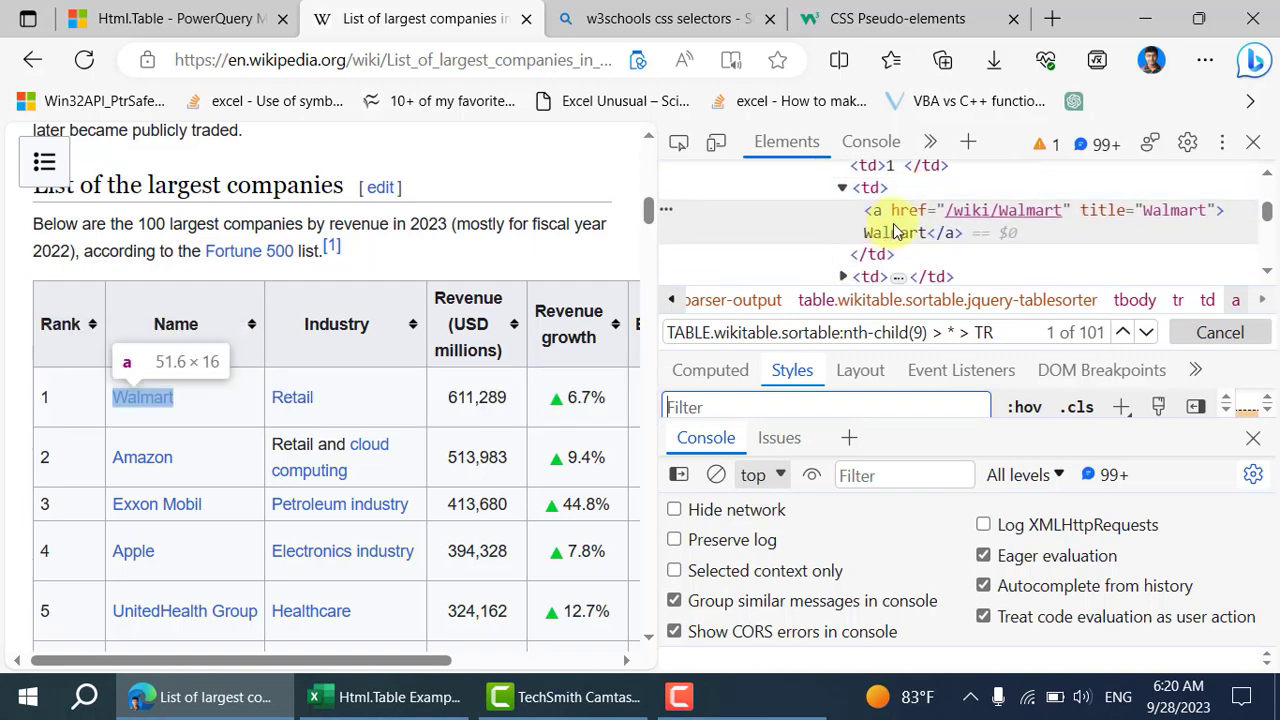
Back in the Power Query Editor, change the Company Name selector to tr:nth-child(2) > * > a and apply the formula.
{"action": "left_click", "coordinate": [395, 697]}
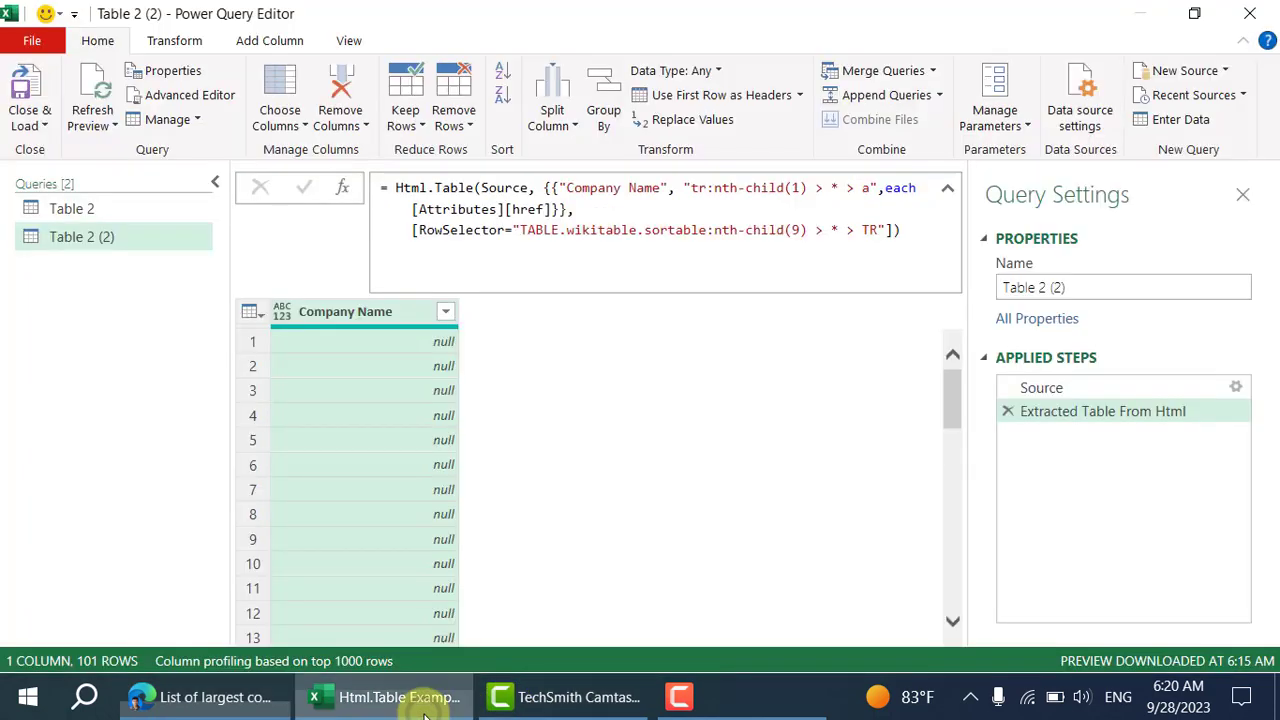
{"action": "left_click", "coordinate": [795, 190]}
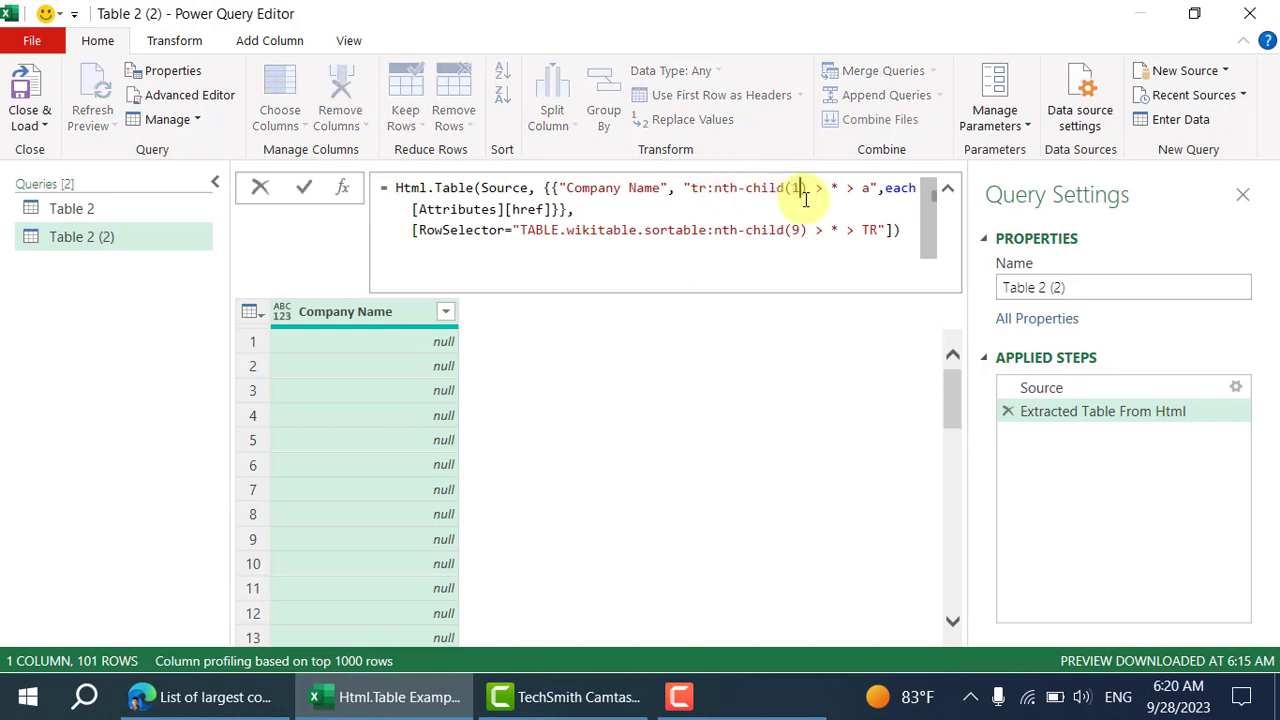
{"action": "type", "text": "2"}
{"action": "left_click", "coordinate": [304, 190]}
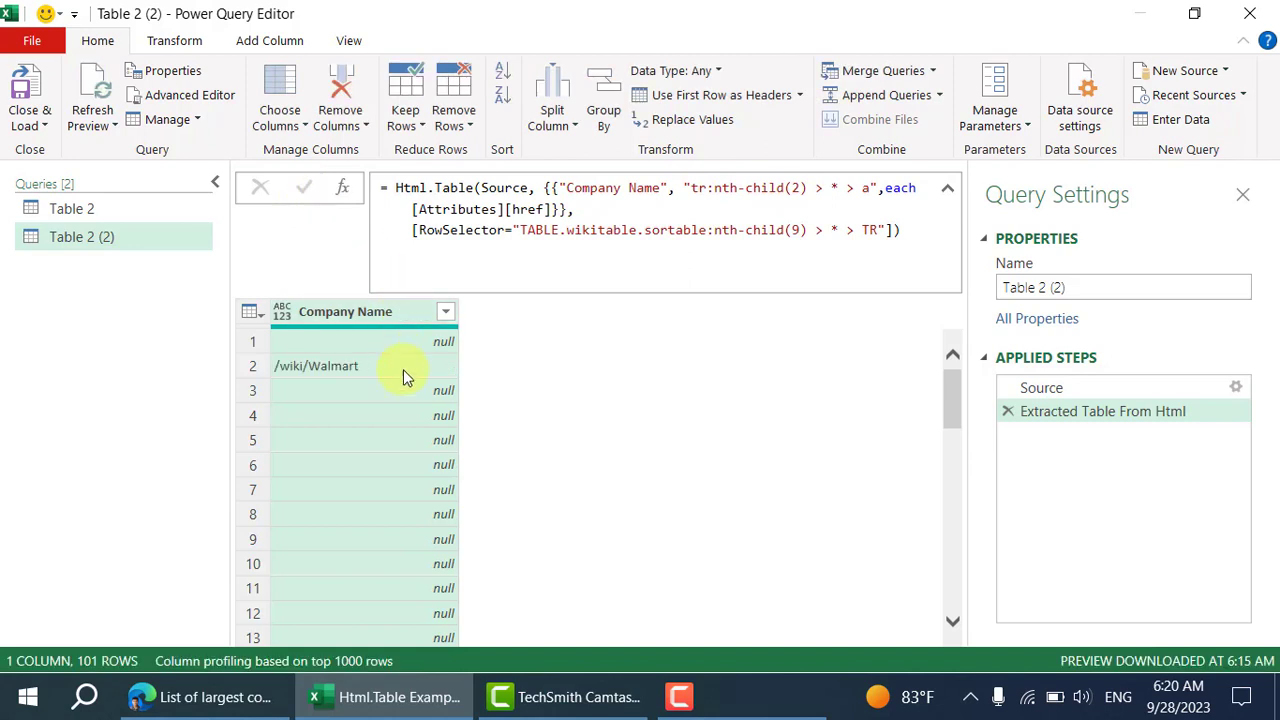
Inspect the extracted values in the first two rows and further down the Company Name column.
{"action": "left_click", "coordinate": [404, 370]}
{"action": "left_click", "coordinate": [409, 341]}
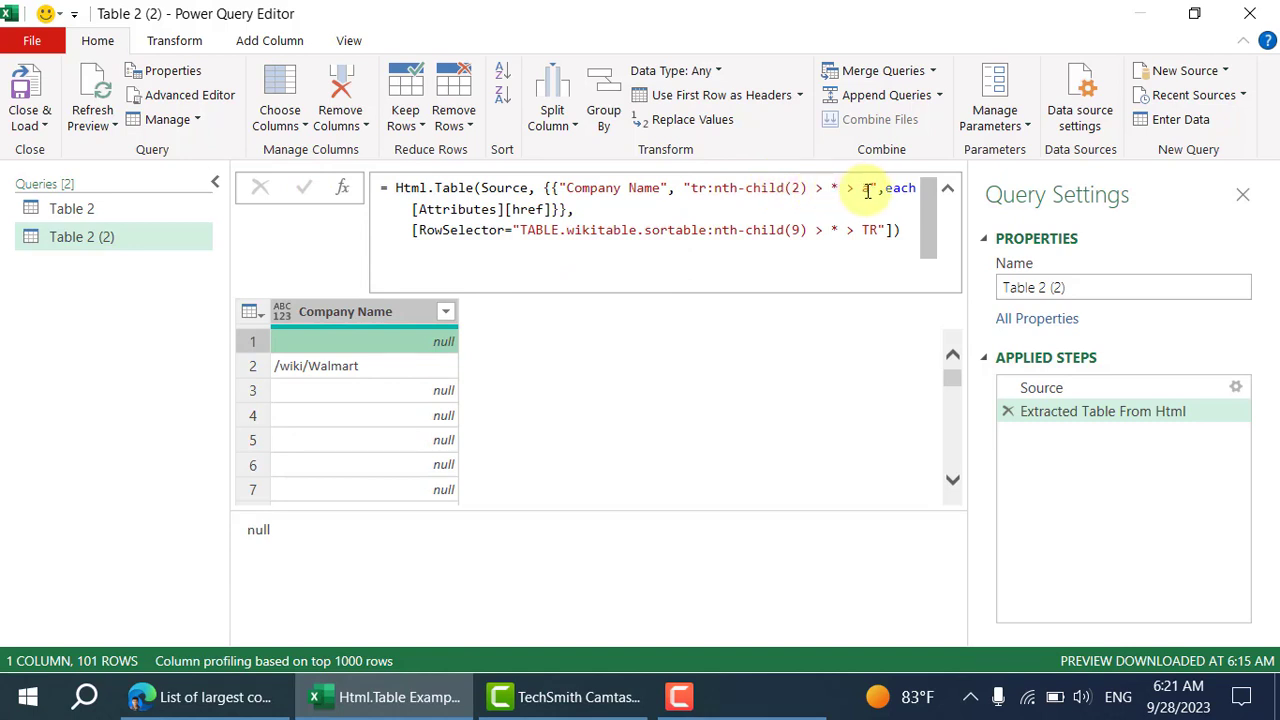
{"action": "scroll", "coordinate": [557, 362], "scroll_direction": "down", "scroll_amount": 1}
{"action": "scroll", "coordinate": [540, 365], "scroll_direction": "up", "scroll_amount": 1}
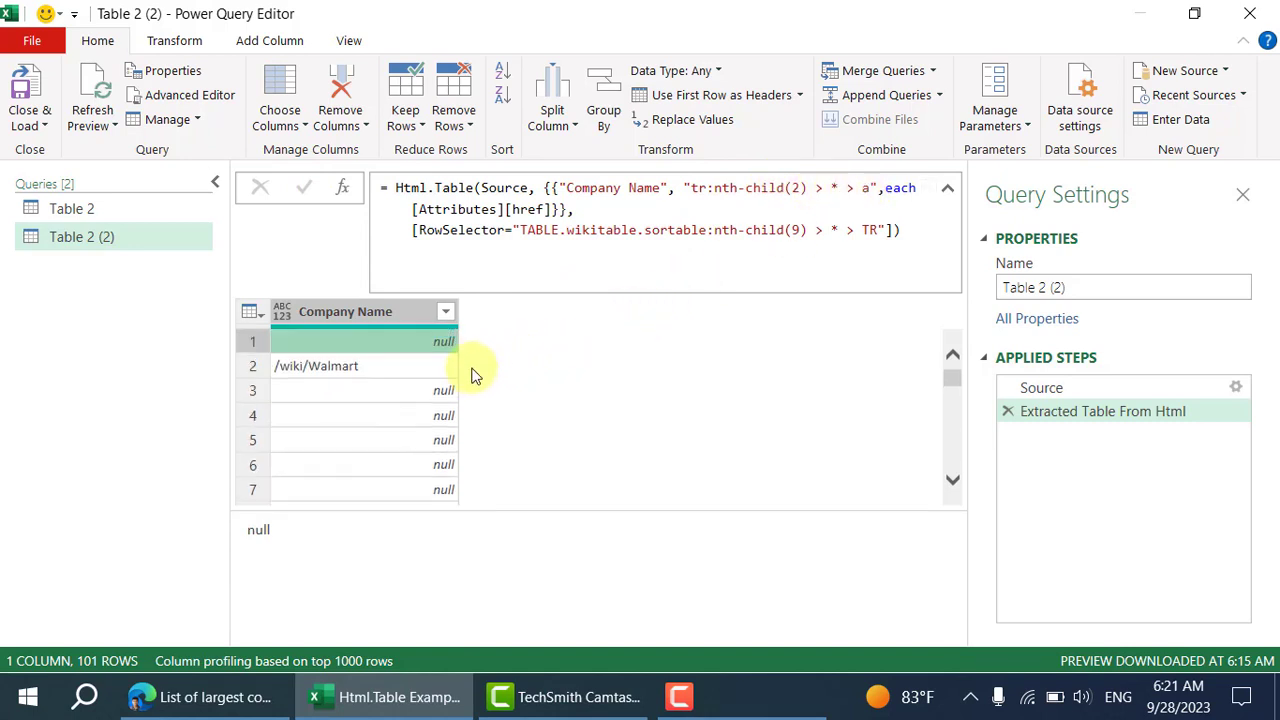
{"action": "left_click", "coordinate": [339, 371]}
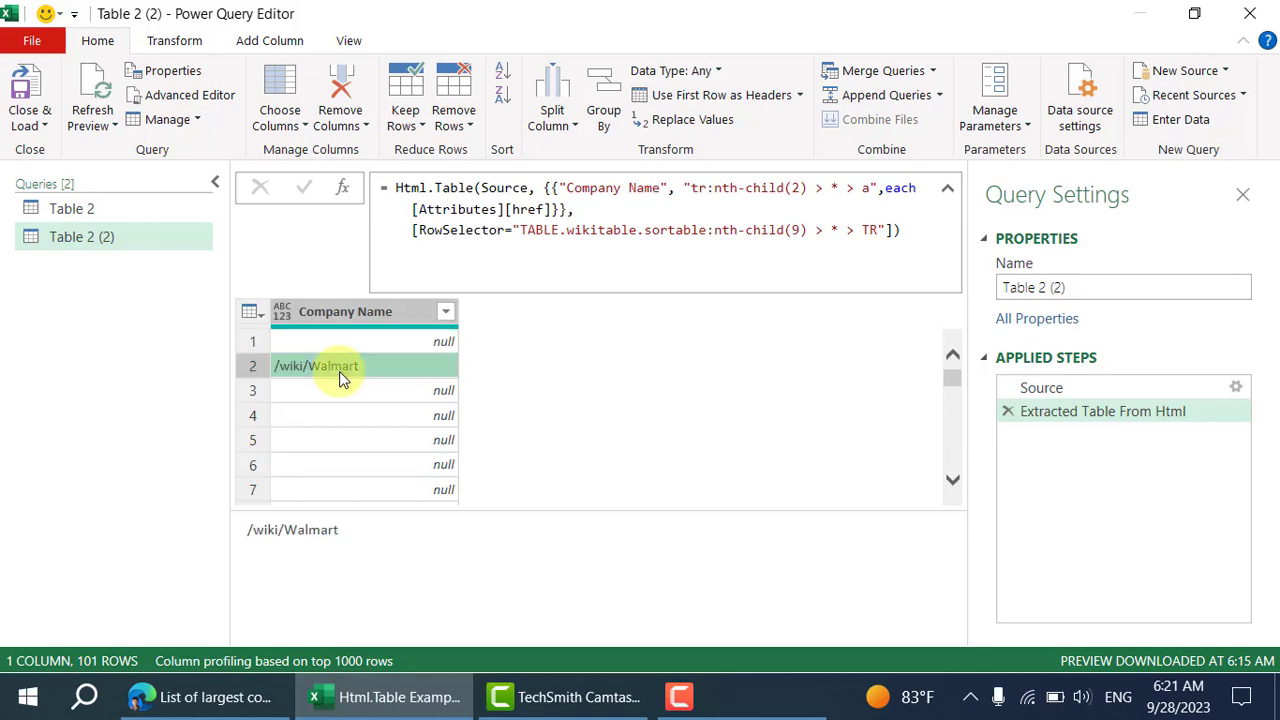
{"action": "scroll", "coordinate": [320, 372], "scroll_direction": "down", "scroll_amount": 3}
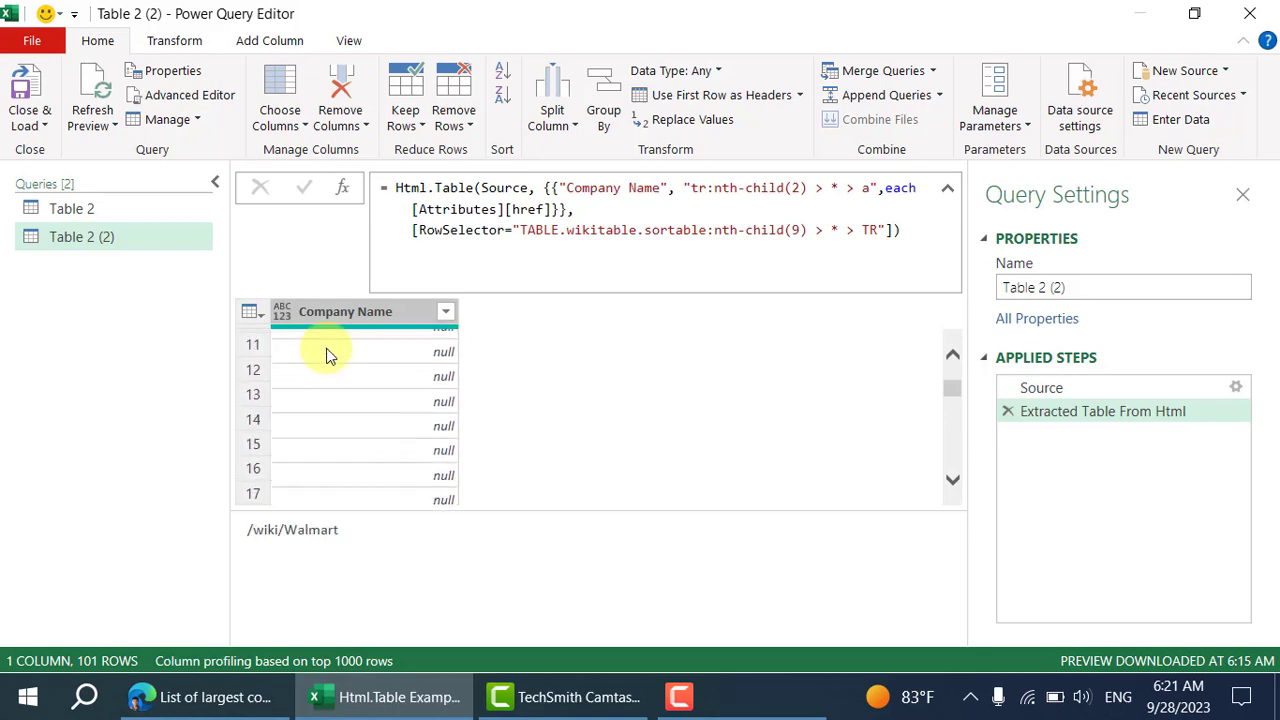
{"action": "scroll", "coordinate": [323, 354], "scroll_direction": "up", "scroll_amount": 3}
Switch to Edge and examine the Amazon link's markup and its parent row in the Wikipedia page's element inspector.
{"action": "left_click", "coordinate": [245, 703]}
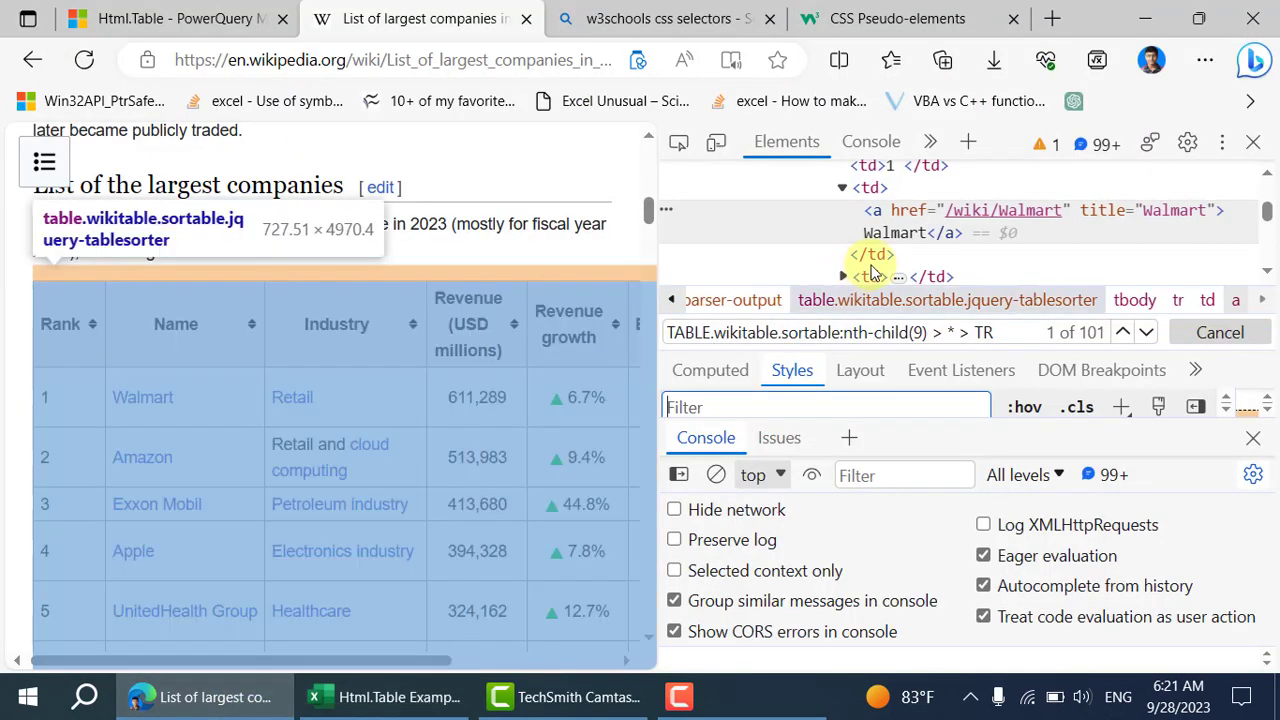
{"action": "left_click", "coordinate": [678, 142]}
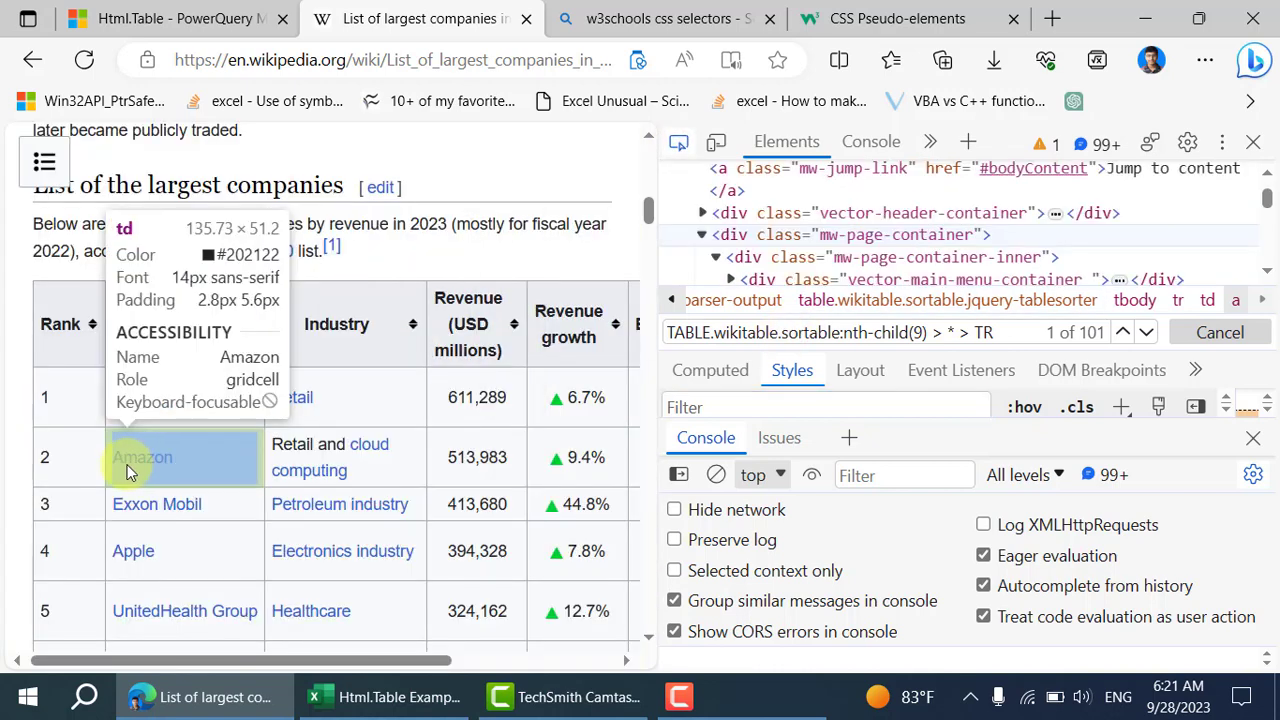
{"action": "left_click", "coordinate": [128, 468]}
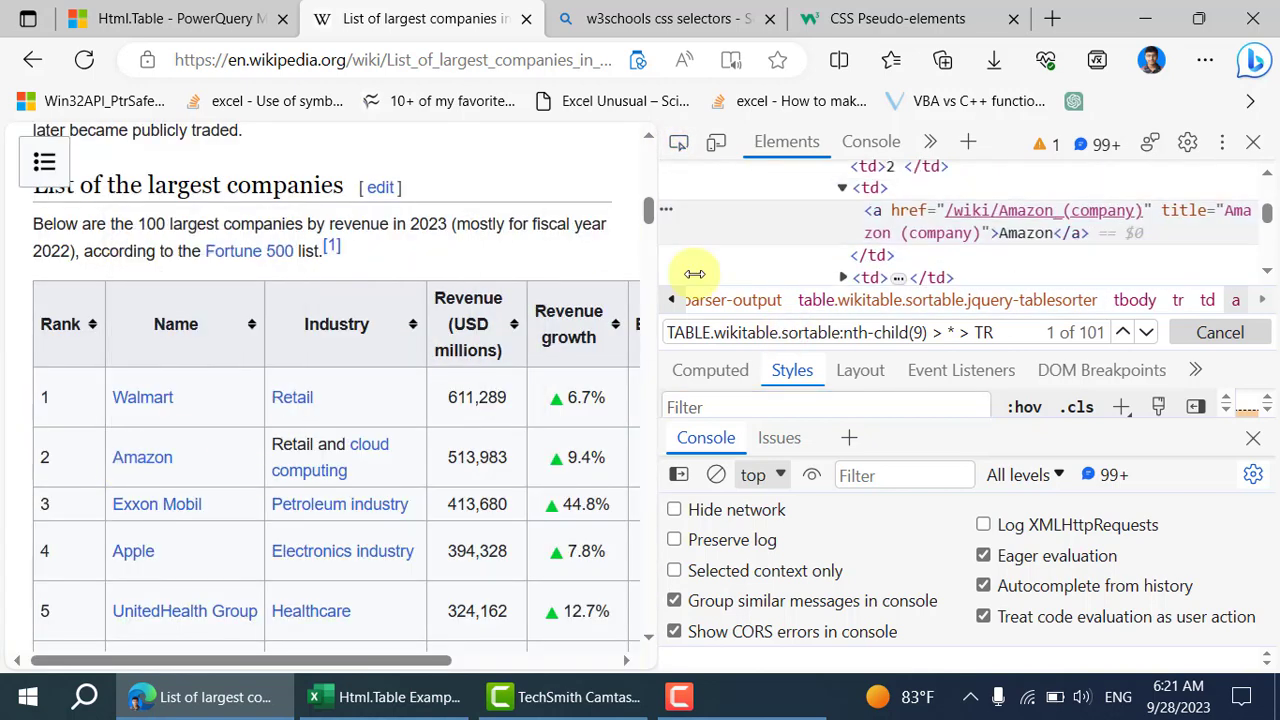
{"action": "scroll", "coordinate": [905, 213], "scroll_direction": "up", "scroll_amount": 2}
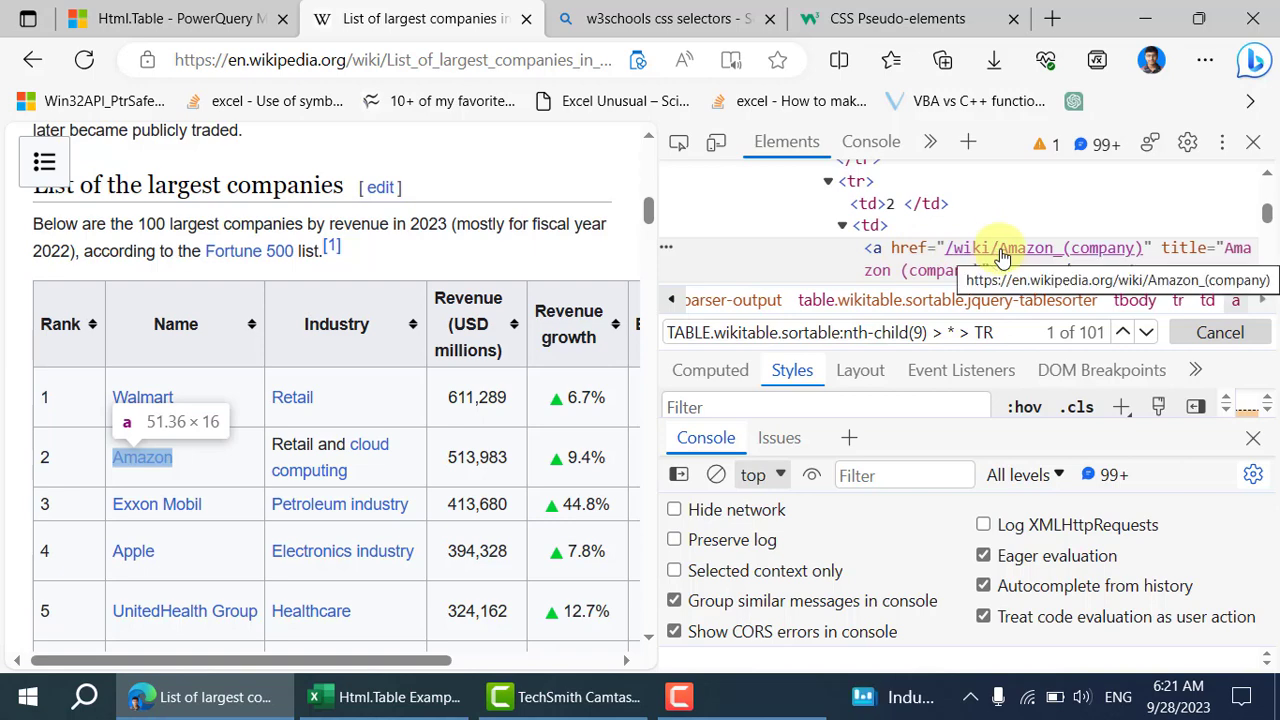
Back in the Power Query Editor, shorten the Company Name selector to tr:nth-child(2) > a and apply the formula.
{"action": "left_click", "coordinate": [420, 696]}
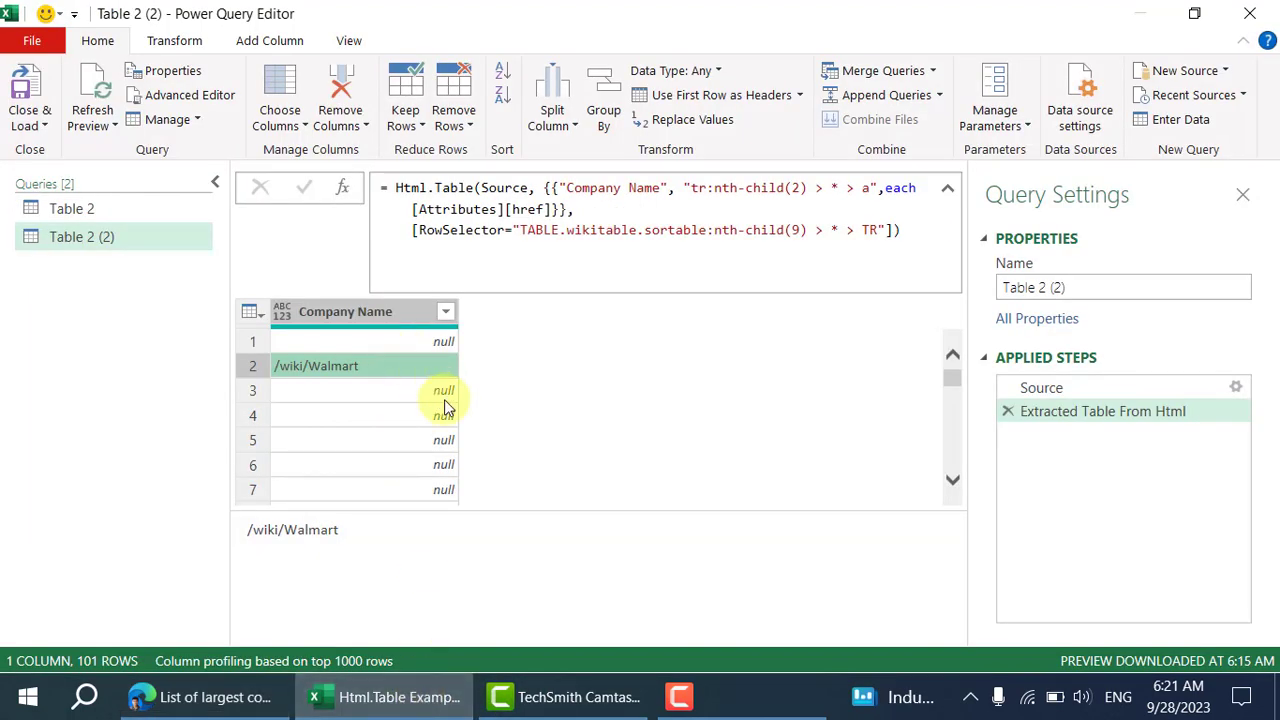
{"action": "left_click", "coordinate": [848, 188]}
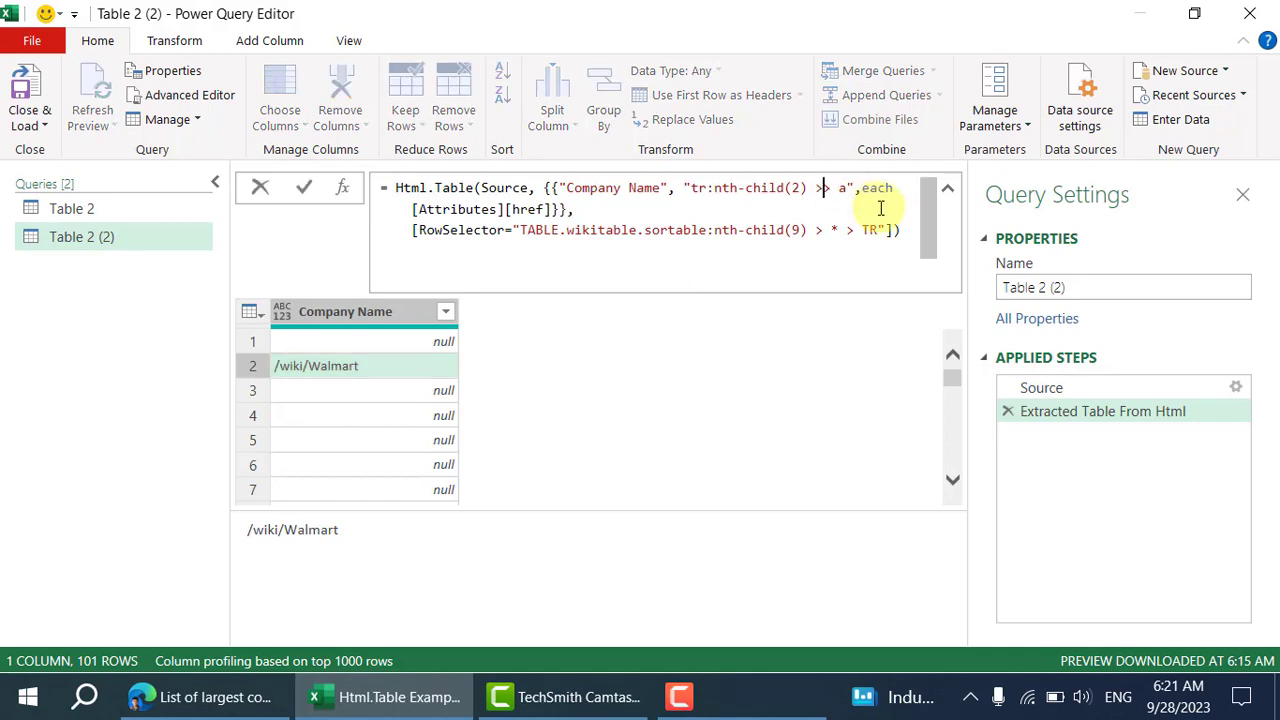
{"action": "left_click", "coordinate": [305, 190]}
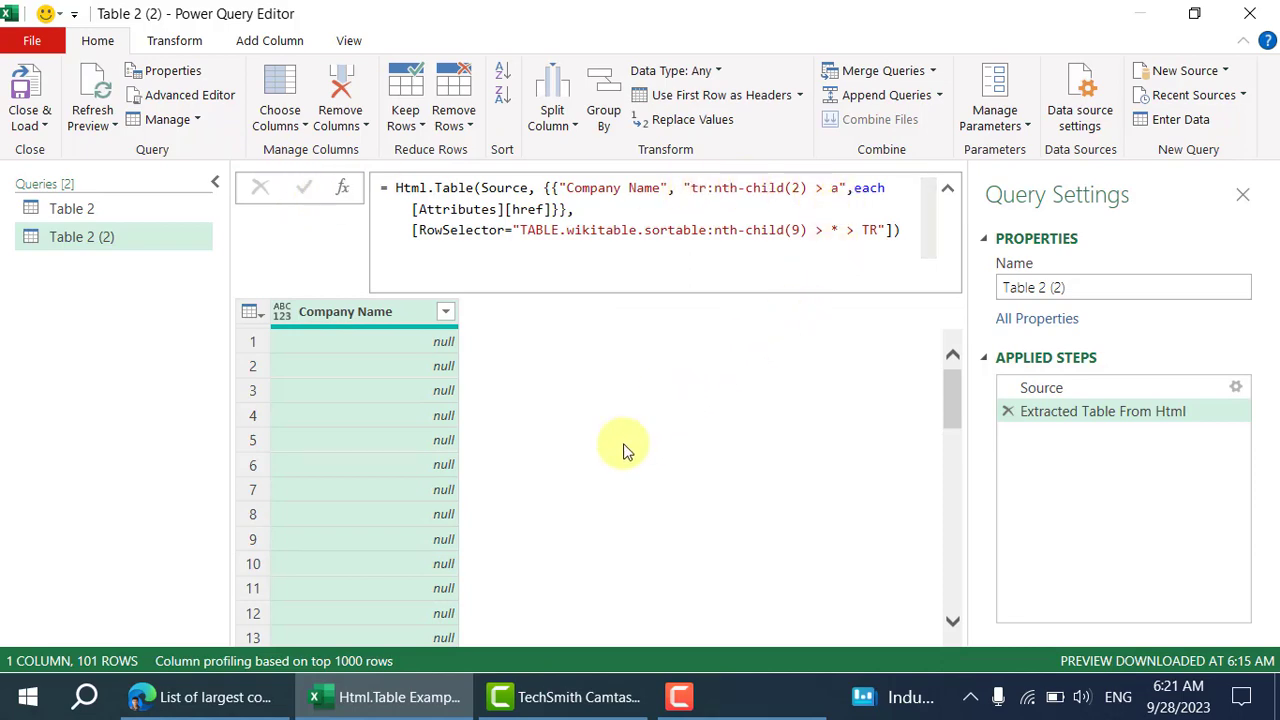
Switch to Edge, copy the Amazon link's CSS selector and replace the element inspector's search text with it.
{"action": "left_click", "coordinate": [287, 703]}
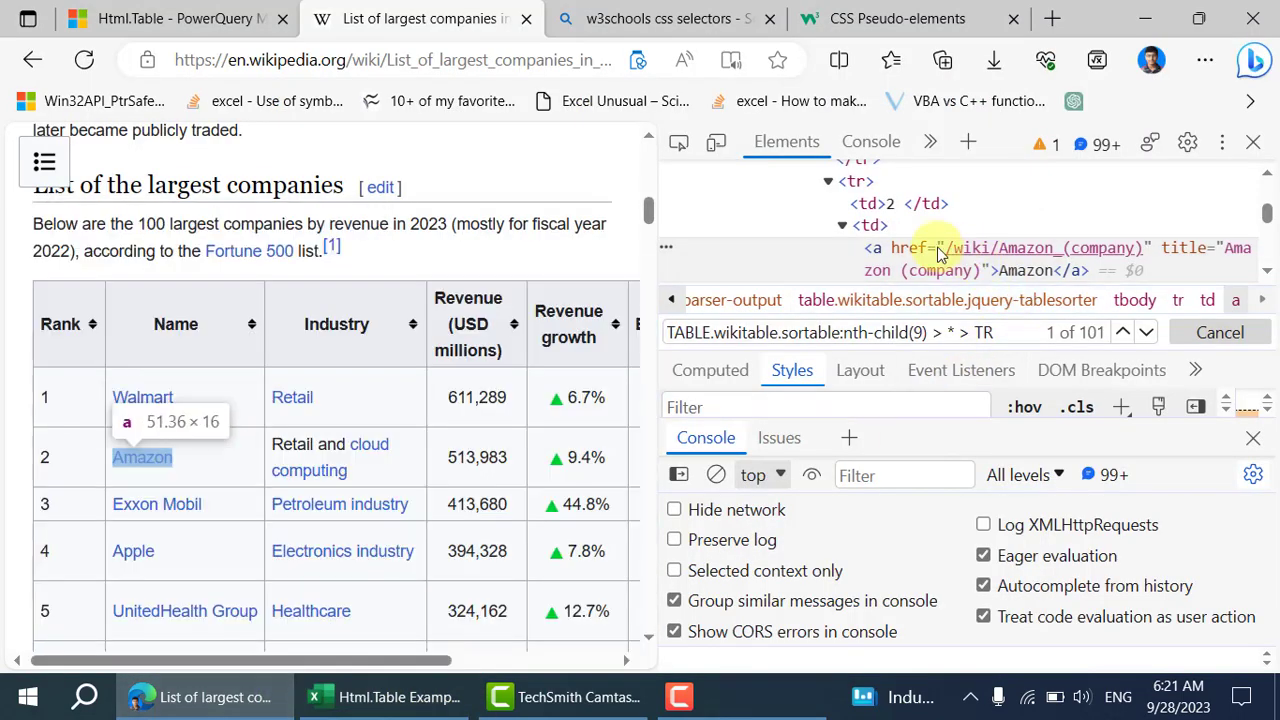
{"action": "right_click", "coordinate": [935, 253]}
{"action": "mouse_move", "coordinate": [1027, 256]}
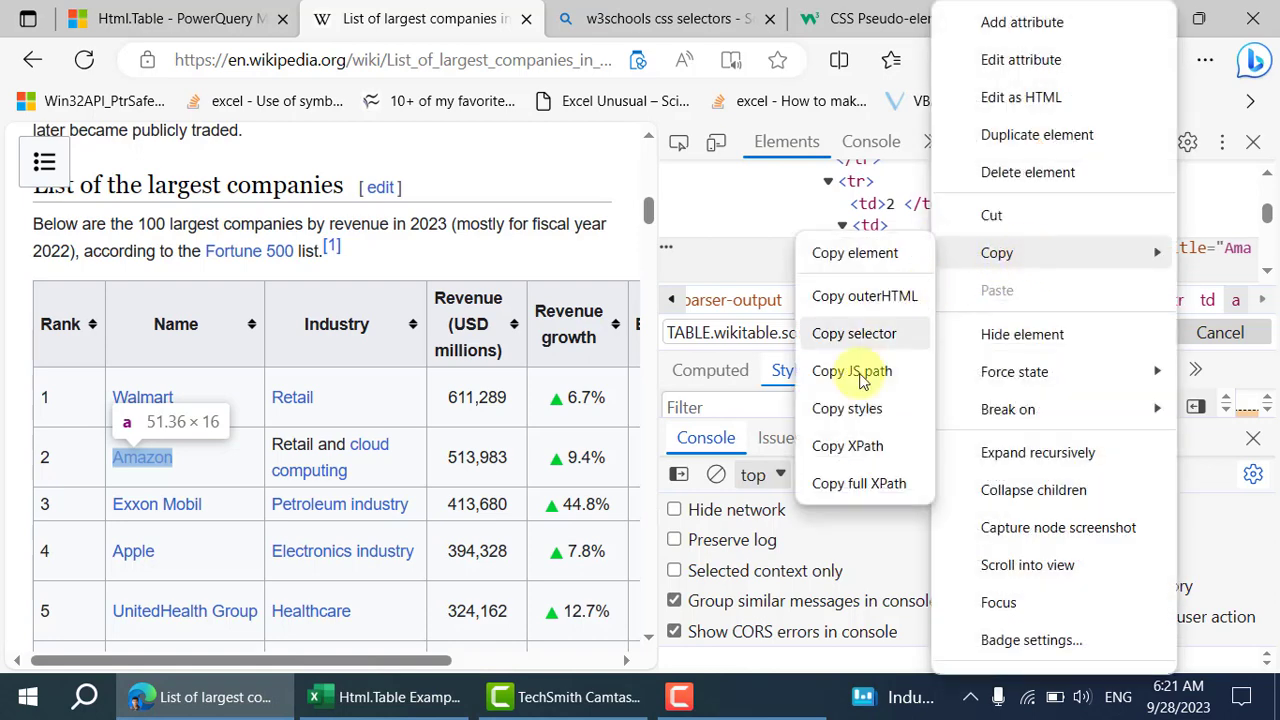
{"action": "left_click", "coordinate": [856, 336]}
{"action": "left_click", "coordinate": [817, 405]}
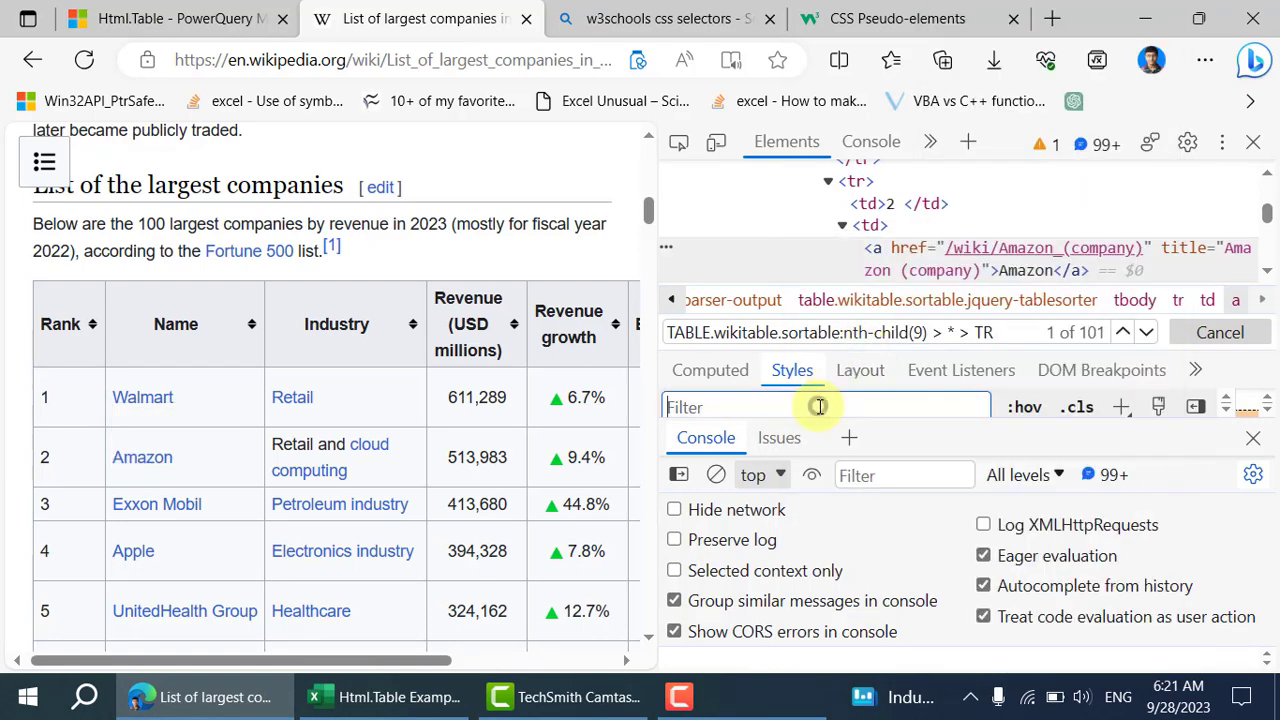
{"action": "left_click", "coordinate": [789, 333]}
{"action": "key", "text": "ctrl+a"}
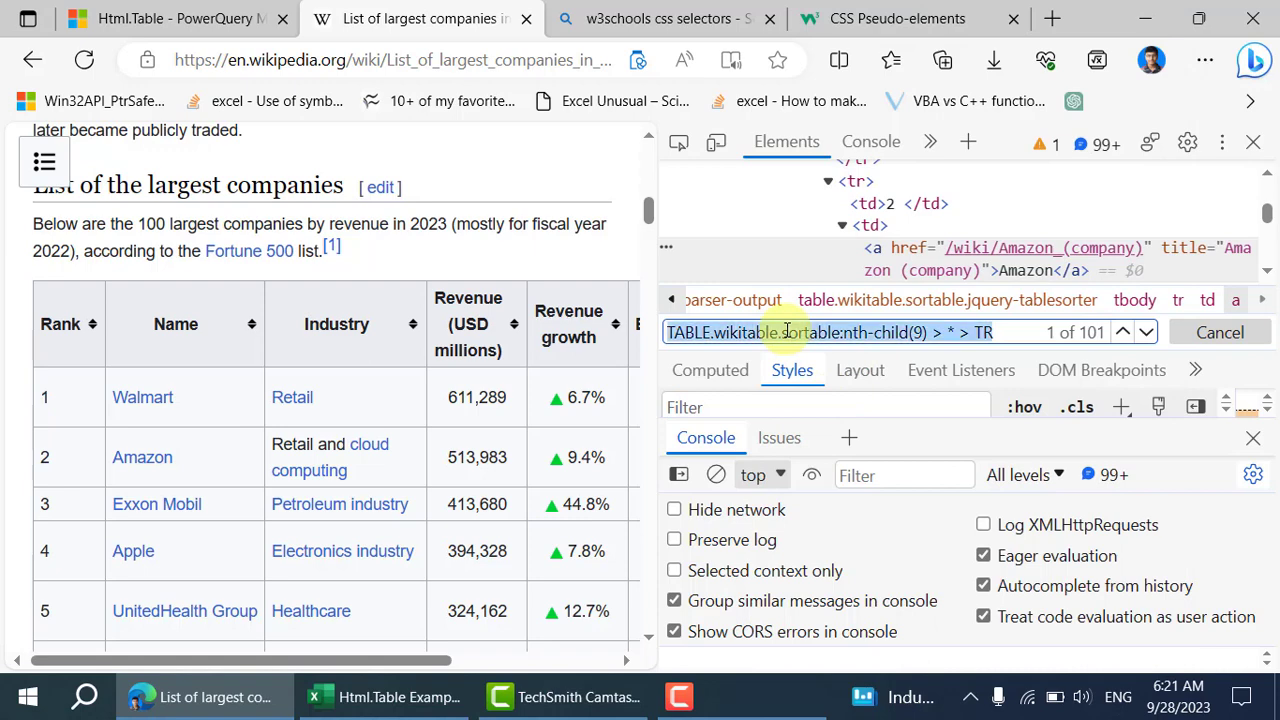
{"action": "key", "text": "ctrl+v"}
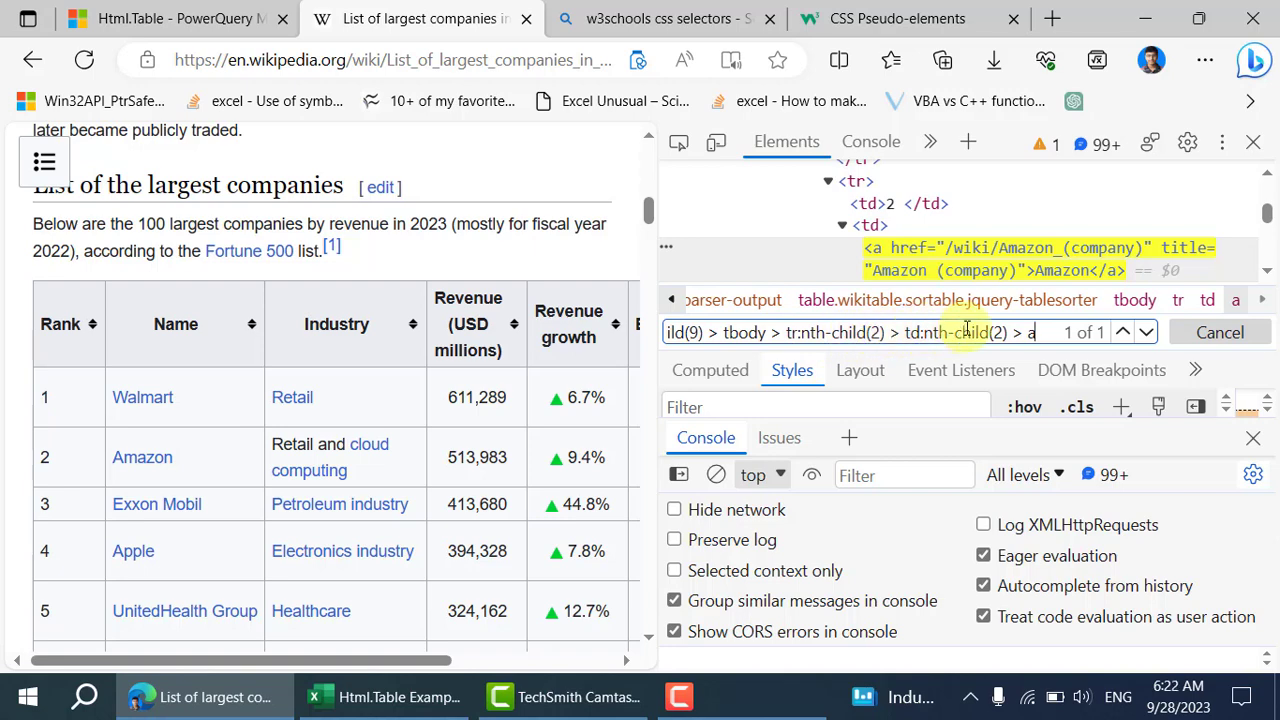
Test the searched selector on other table rows by changing its tr:nth-child index to 1 and to 3.
{"action": "scroll", "coordinate": [1030, 242], "scroll_direction": "down", "scroll_amount": 1}
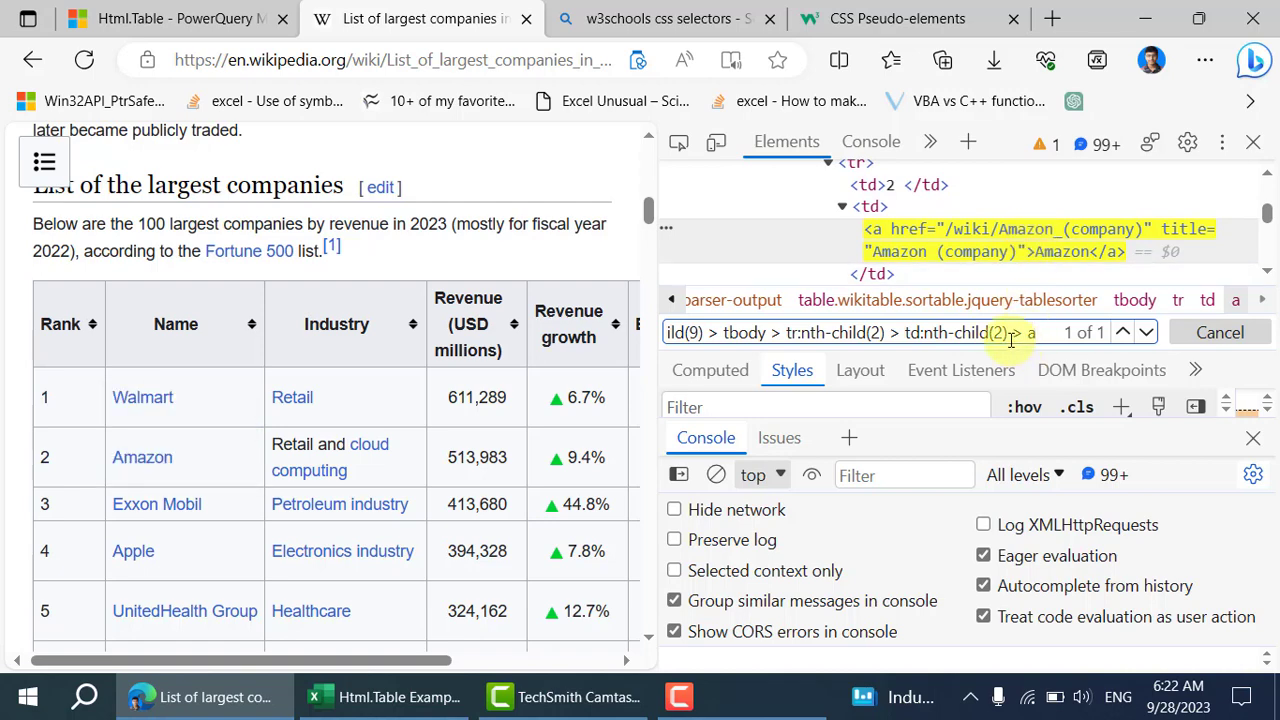
{"action": "left_click", "coordinate": [879, 337]}
{"action": "key", "text": "BackSpace"}
{"action": "type", "text": "1"}
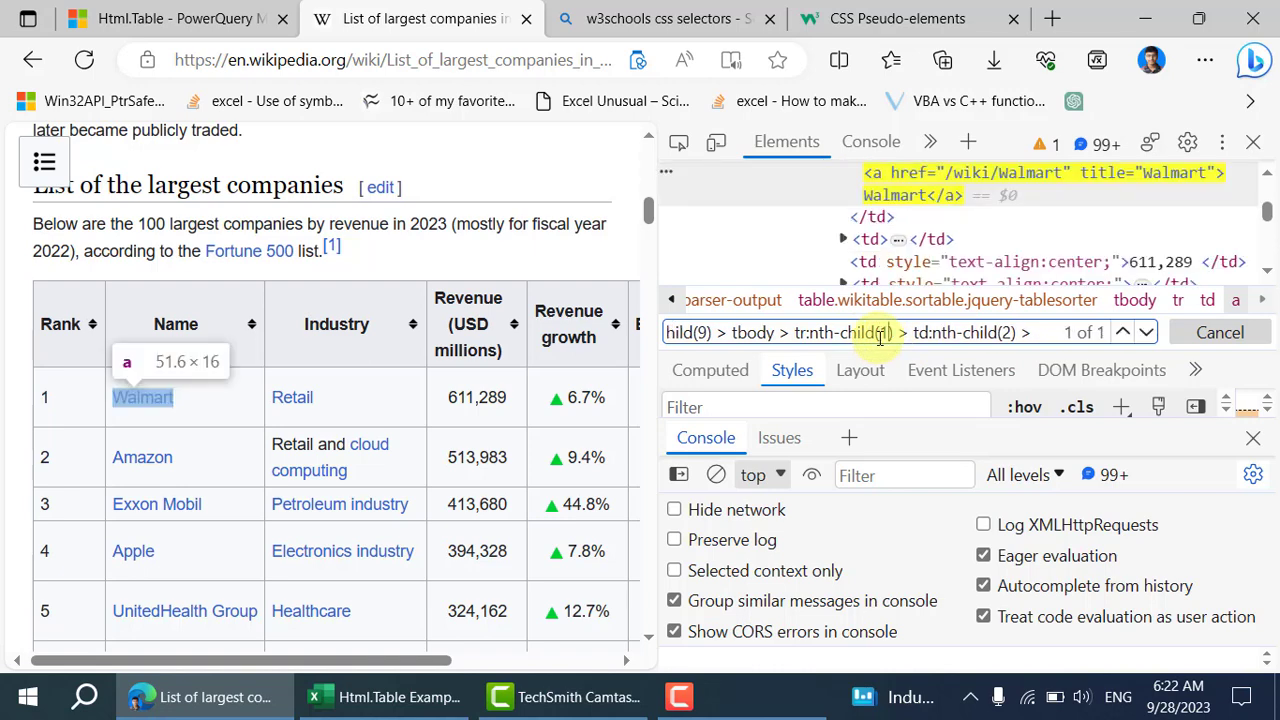
{"action": "key", "text": "BackSpace"}
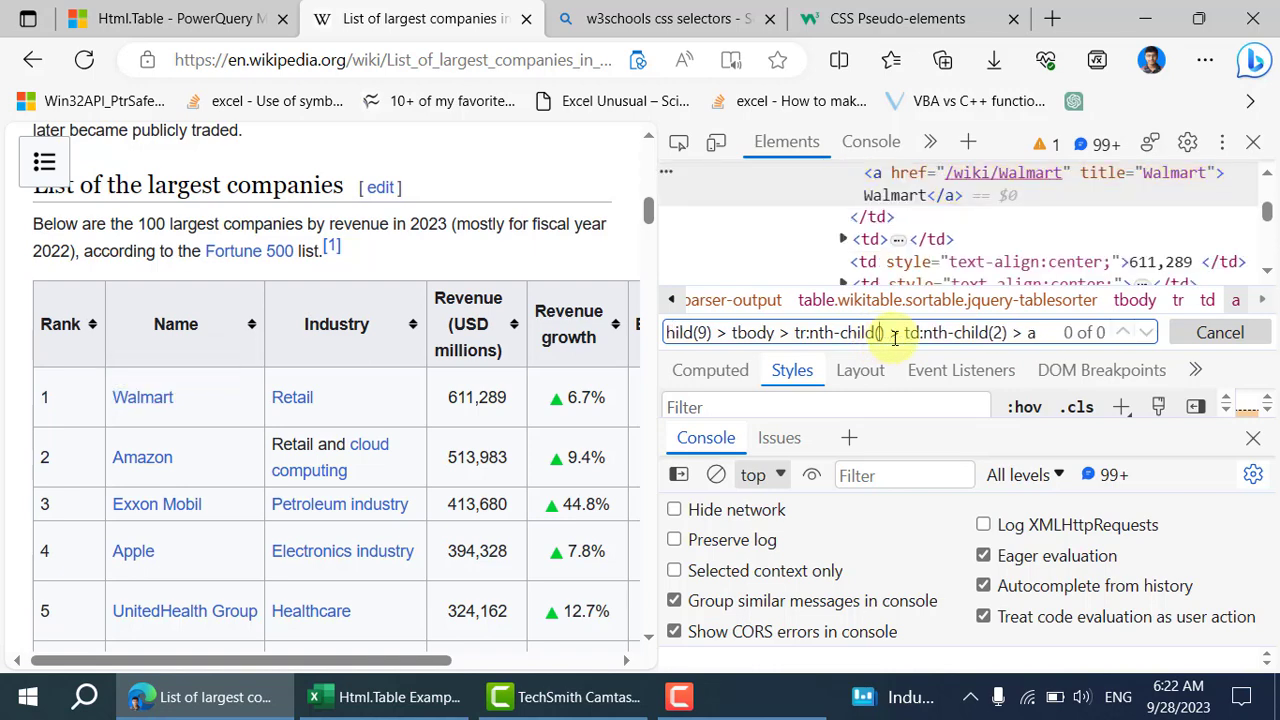
{"action": "type", "text": "3"}
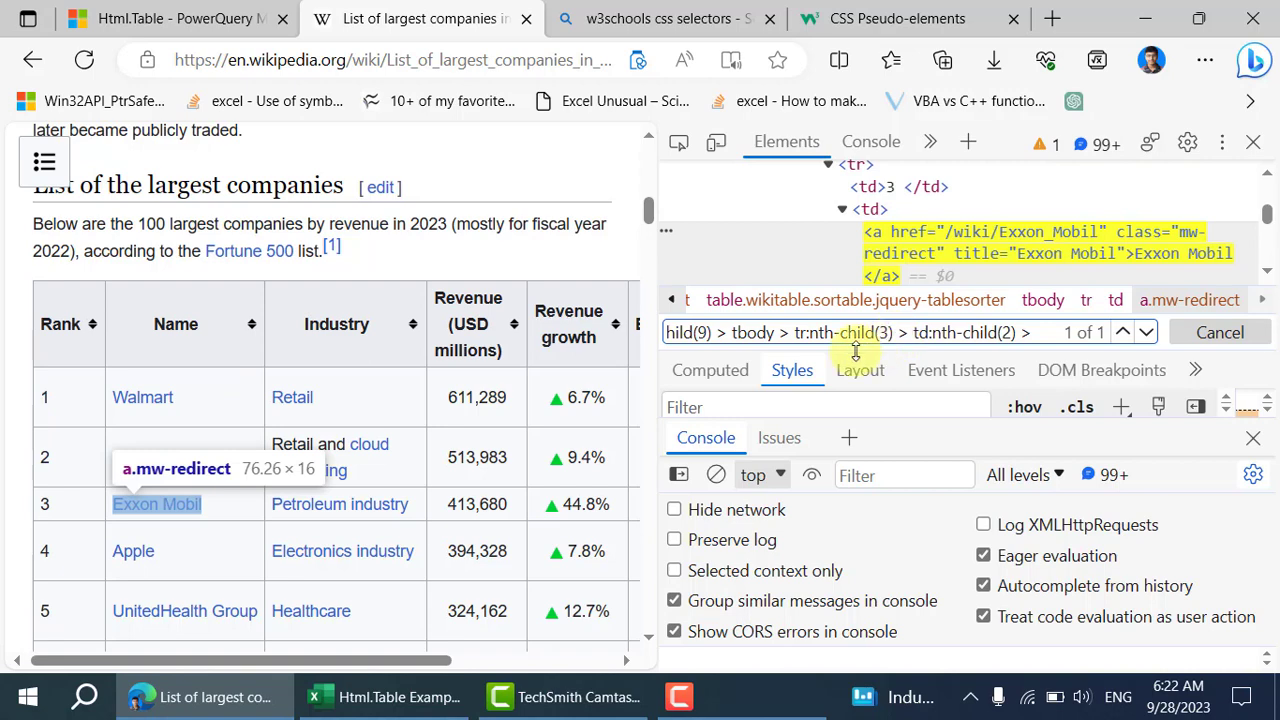
Copy tr:nth-child(3) > td:nth-child(2) > a into the Company Name selector in the Power Query Editor and apply the formula.
{"action": "left_click_drag", "start_coordinate": [797, 334], "coordinate": [1072, 333]}
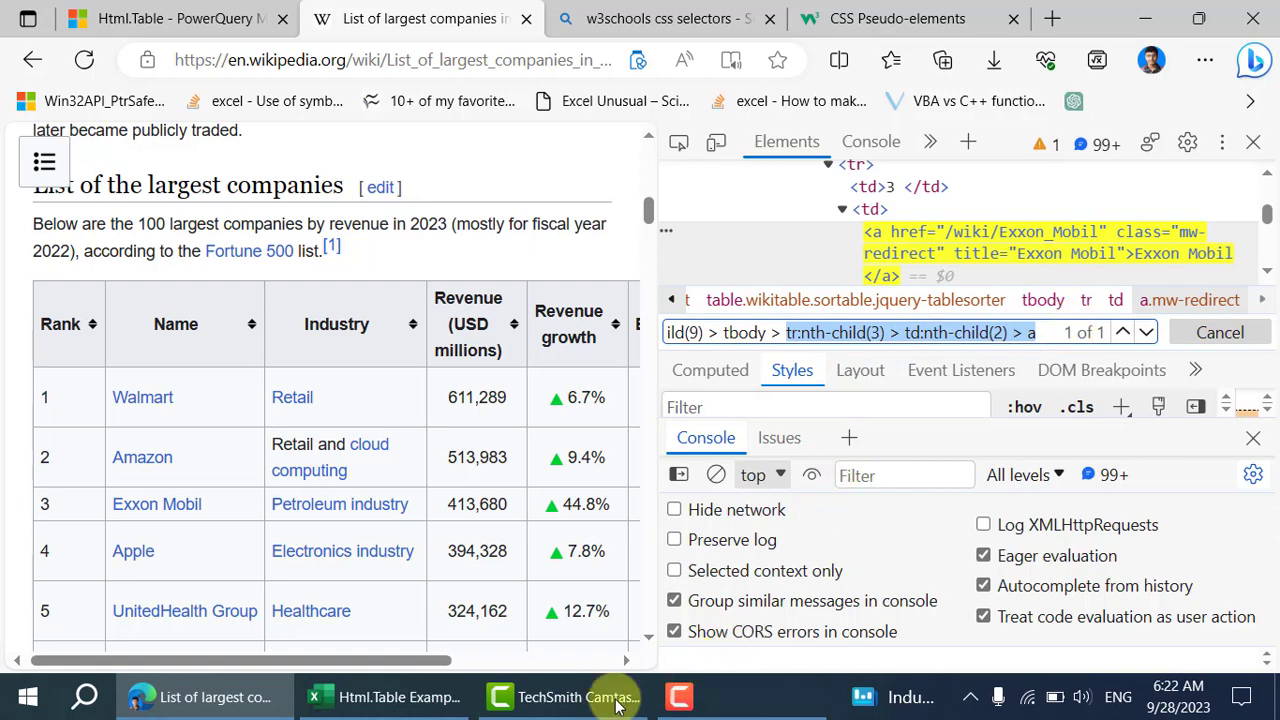
{"action": "left_click", "coordinate": [385, 697]}
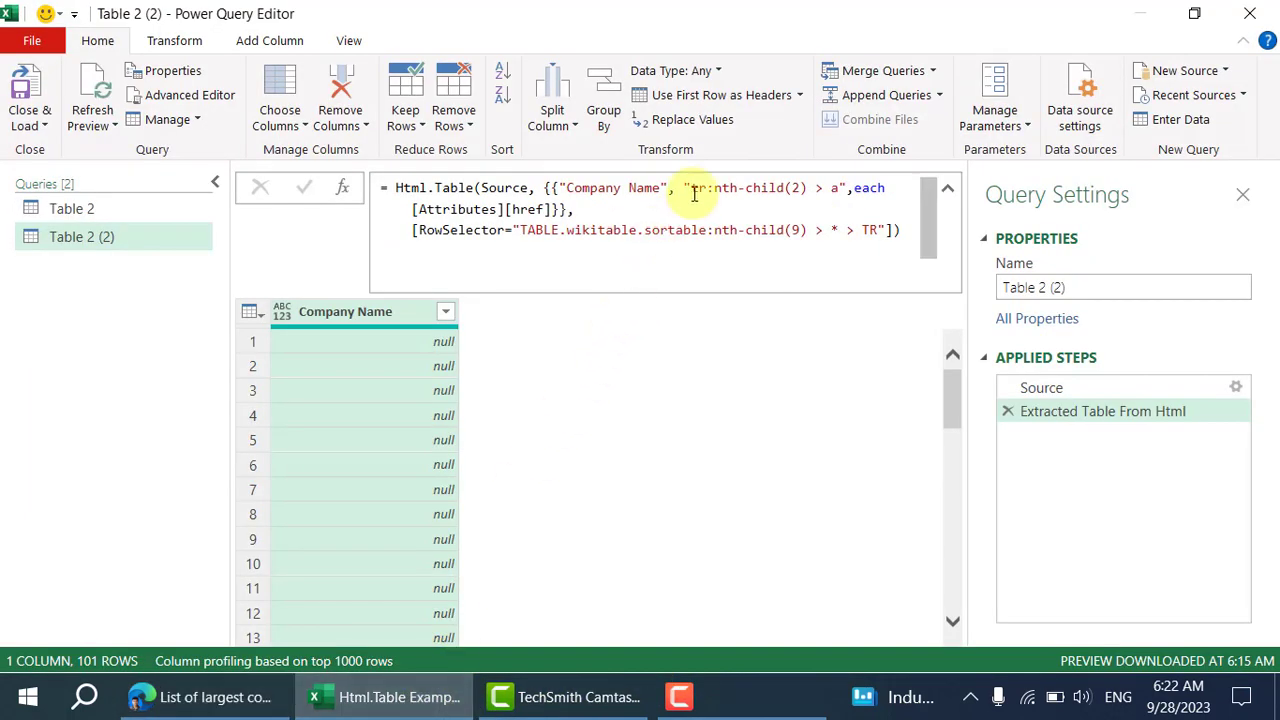
{"action": "left_click_drag", "start_coordinate": [694, 194], "coordinate": [842, 194]}
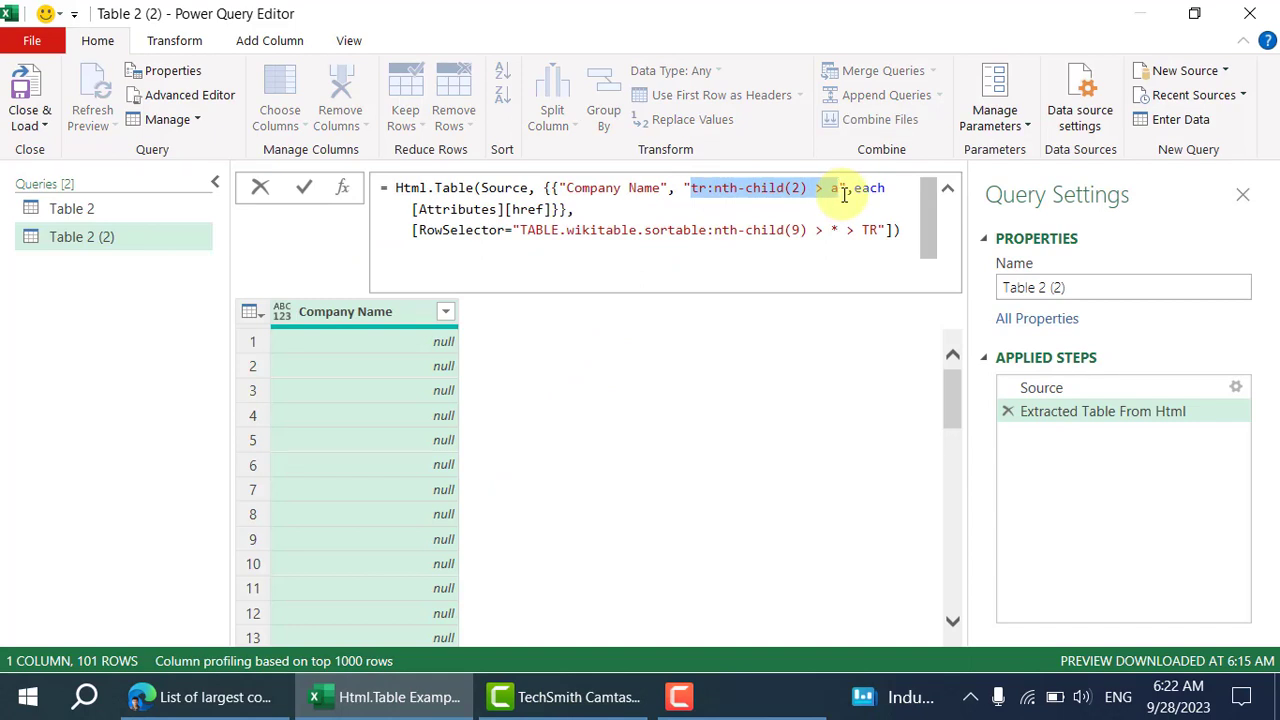
{"action": "key", "text": "ctrl+v"}
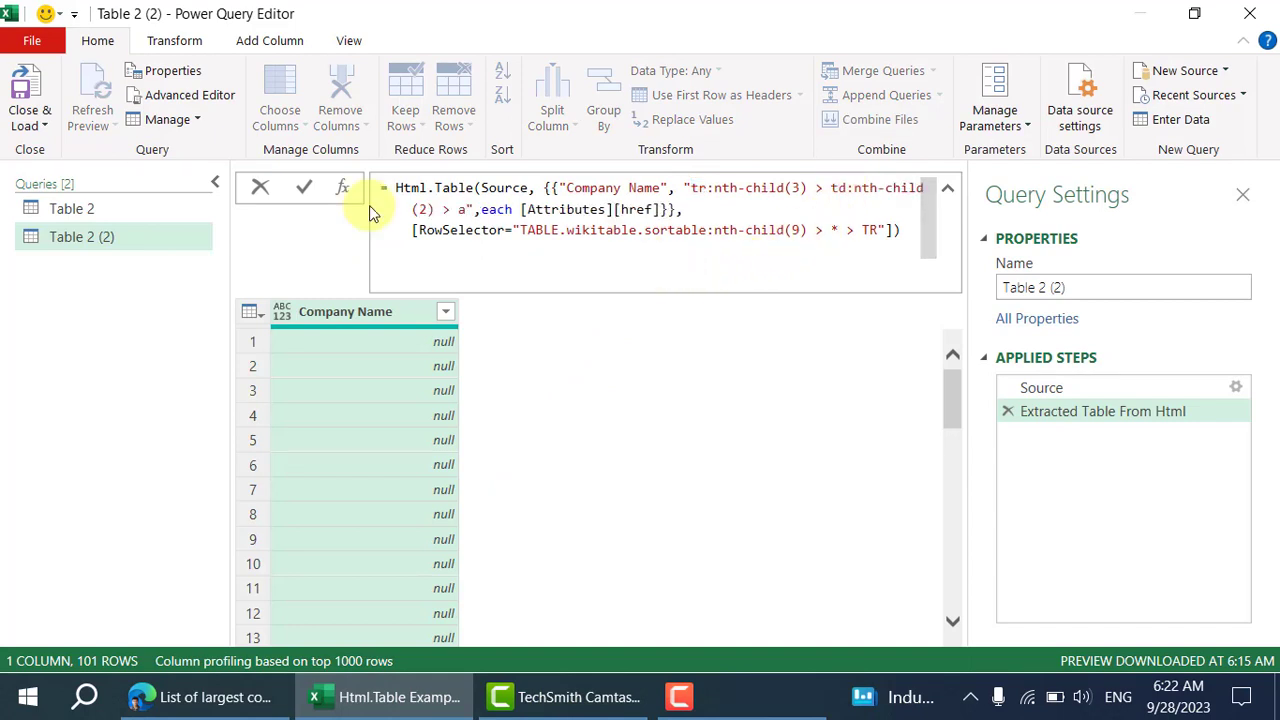
{"action": "left_click", "coordinate": [303, 187]}
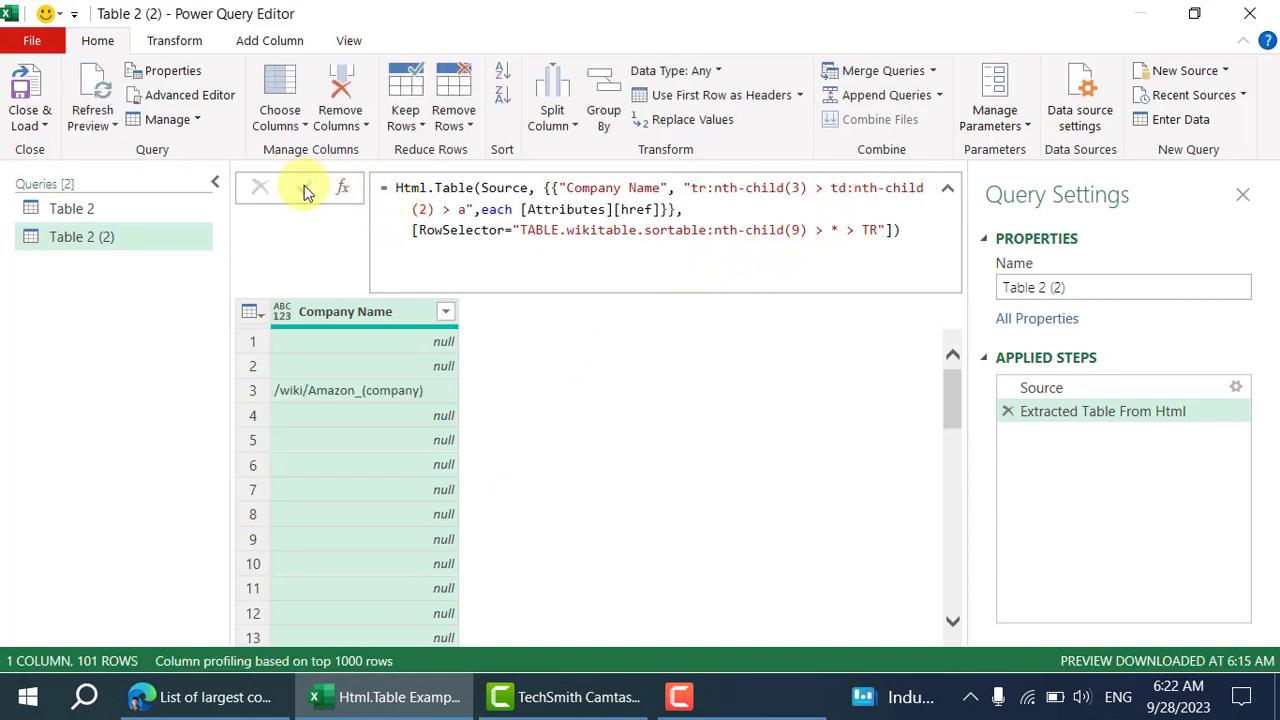
Inspect the link extracted in row 3 of the Company Name column against the selector's row index.
{"action": "left_click", "coordinate": [432, 396]}
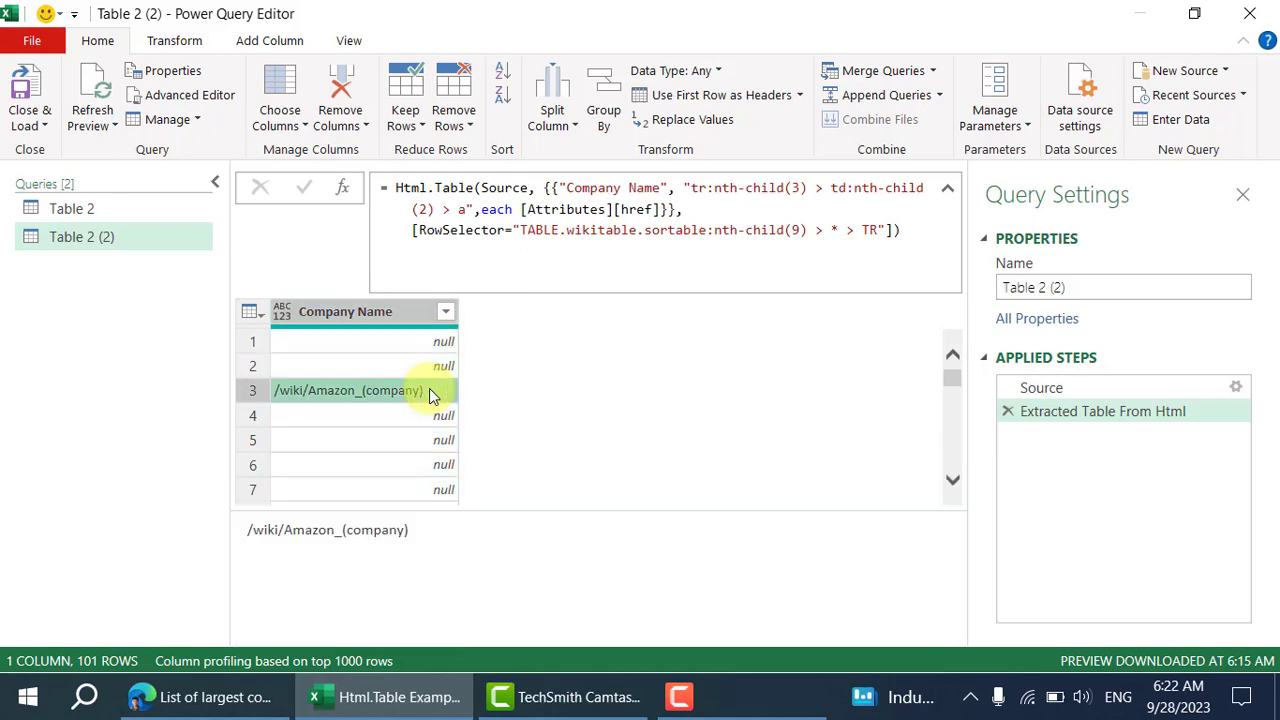
{"action": "left_click_drag", "start_coordinate": [245, 531], "coordinate": [491, 548]}
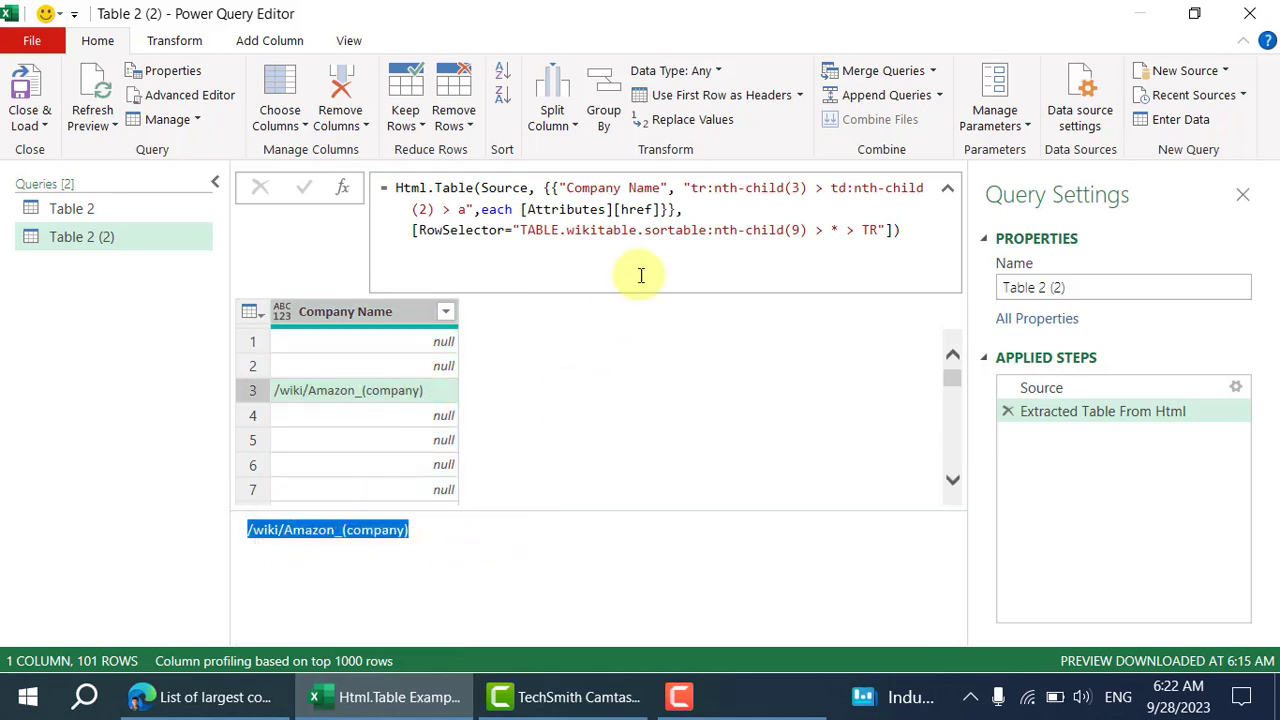
{"action": "left_click", "coordinate": [783, 190]}
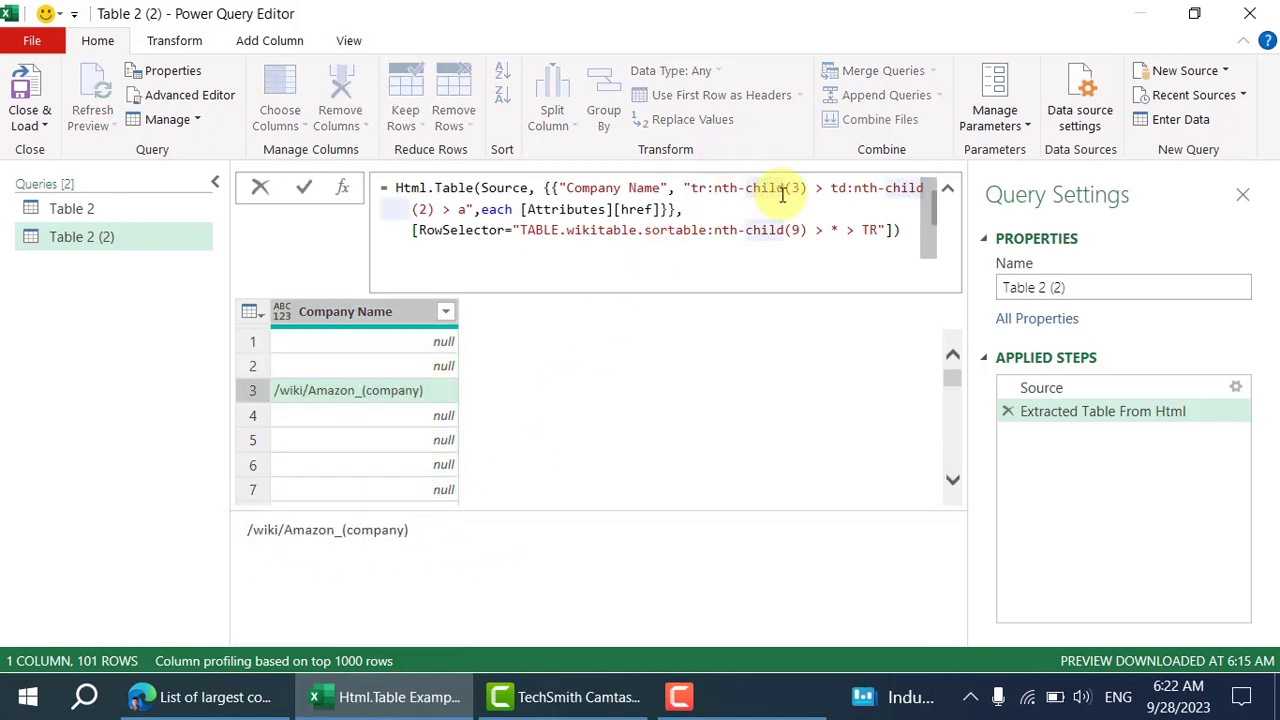
{"action": "left_click", "coordinate": [347, 535]}
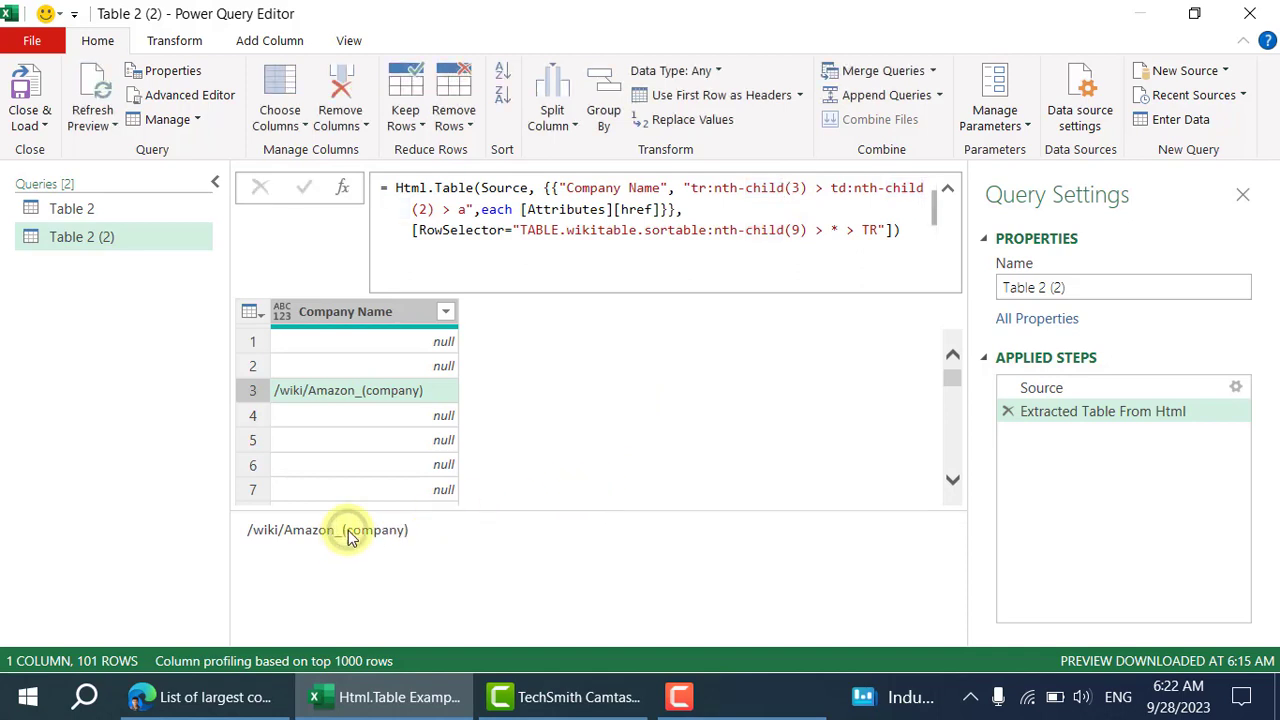
Remove the tr:nth-child(3) part from the Company Name selector, leaving td:nth-child(2) > a, and apply the formula.
{"action": "left_click", "coordinate": [809, 189]}
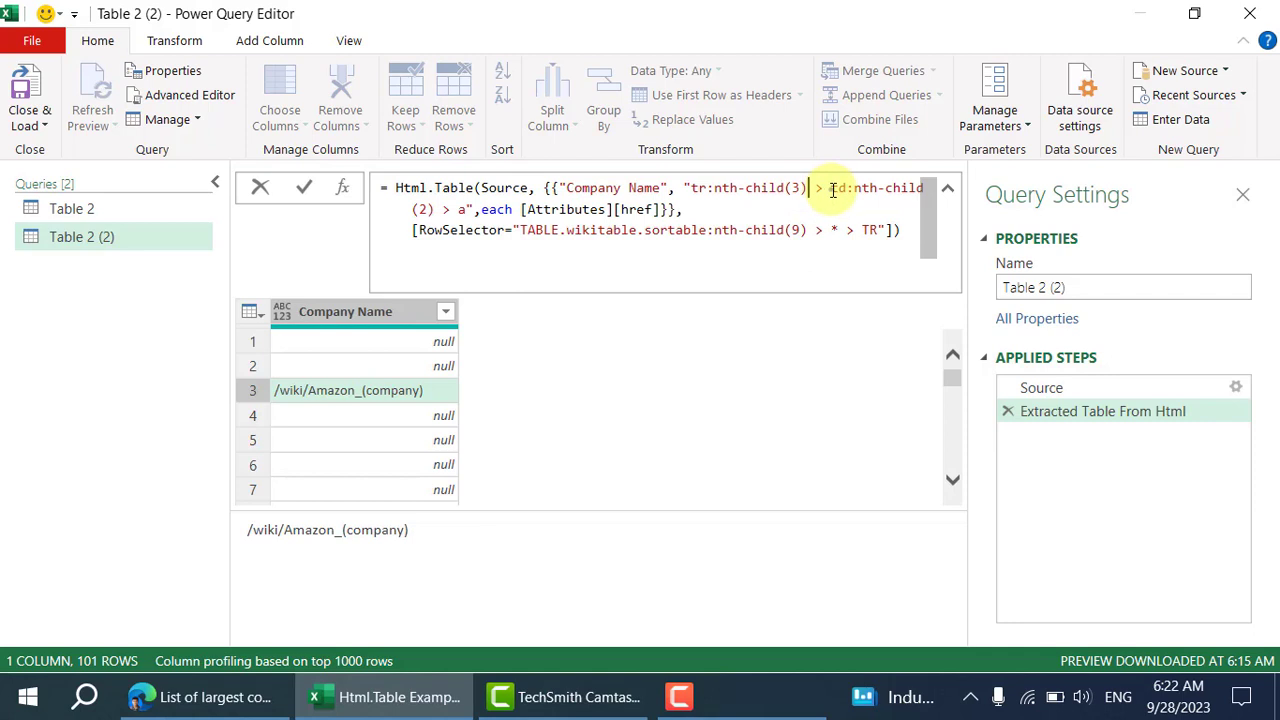
{"action": "left_click_drag", "start_coordinate": [832, 189], "coordinate": [695, 190]}
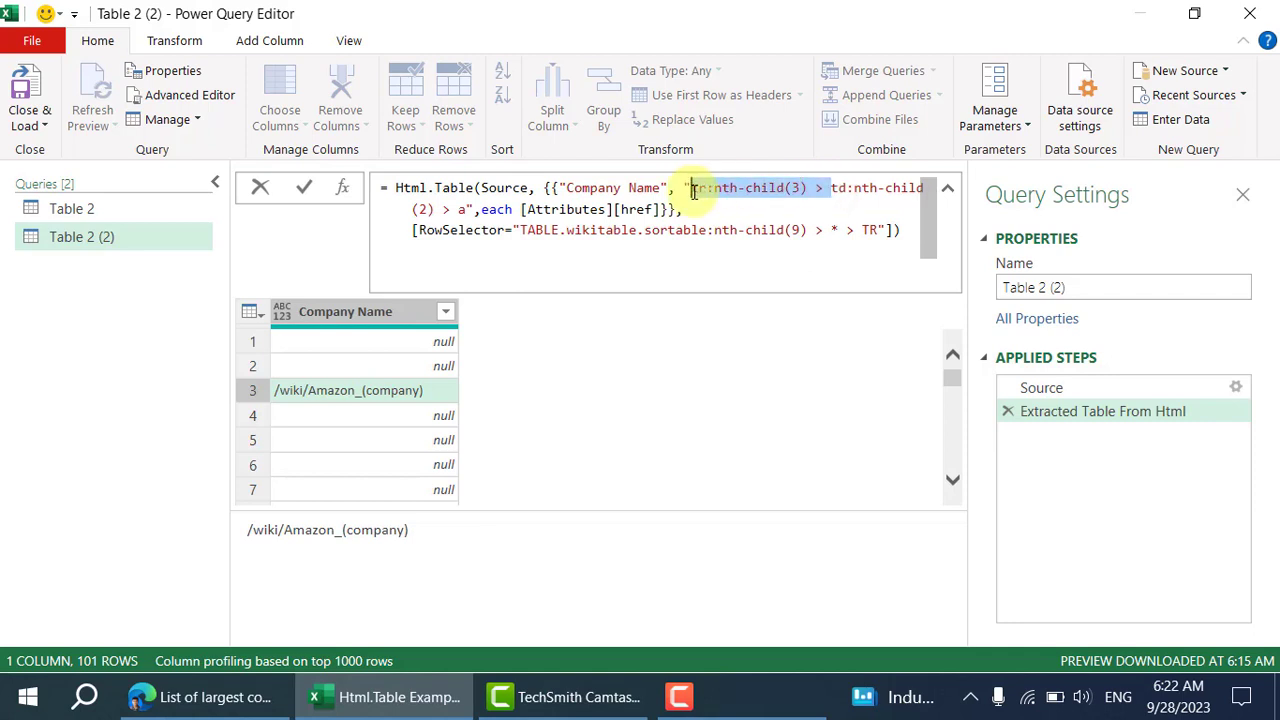
{"action": "key", "text": "BackSpace"}
{"action": "left_click", "coordinate": [305, 188]}
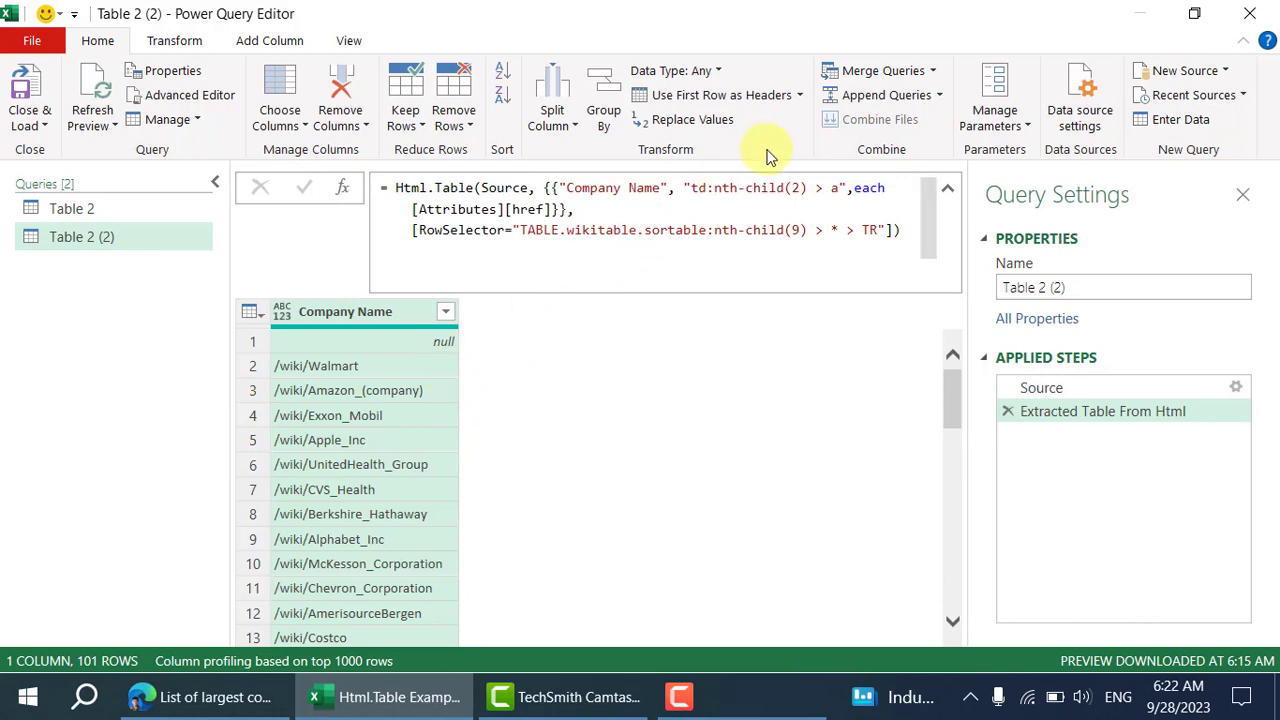
Compare the formula's row and column selectors with the Name column of the Wikipedia table in Edge.
{"action": "left_click", "coordinate": [851, 234]}
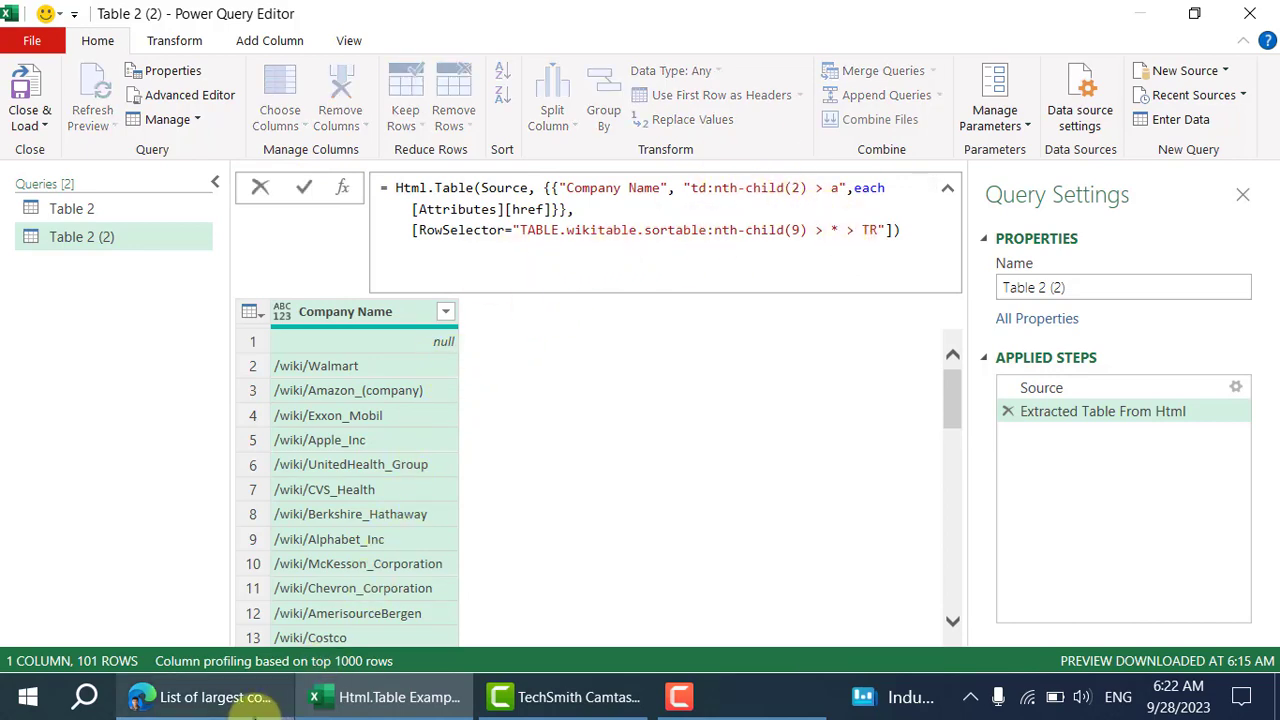
{"action": "left_click", "coordinate": [255, 705]}
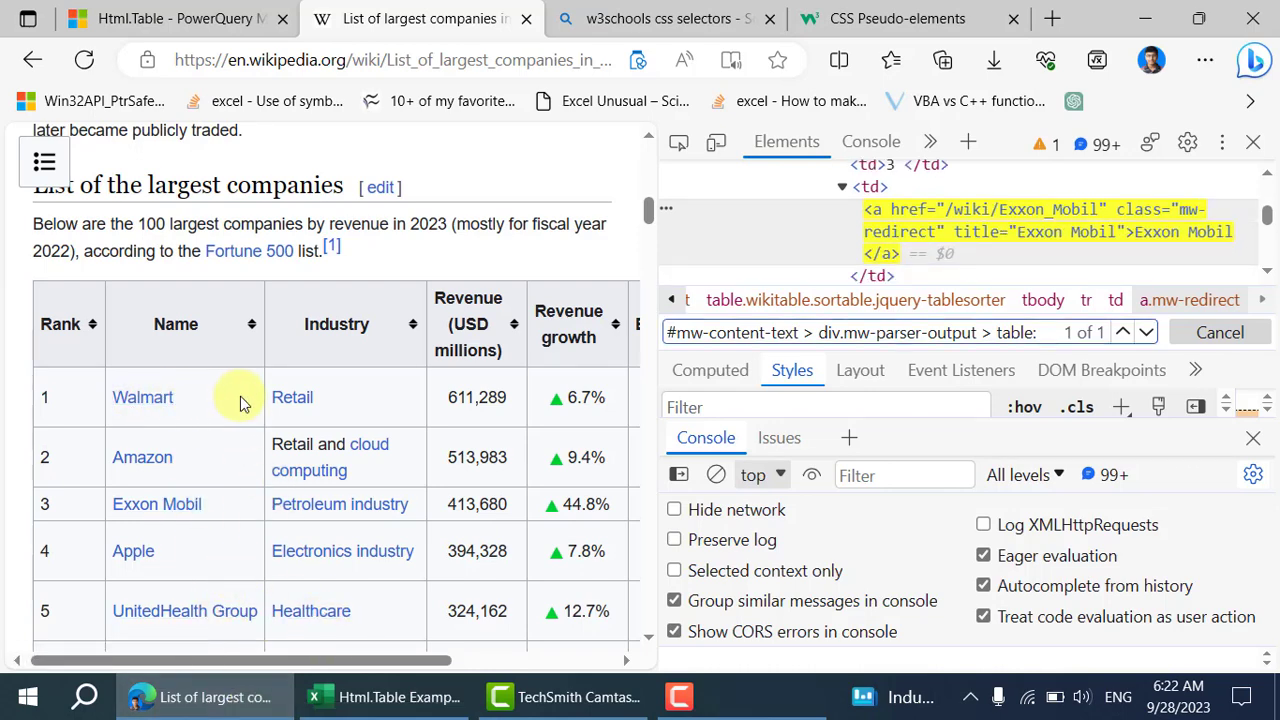
{"action": "left_click", "coordinate": [390, 697]}
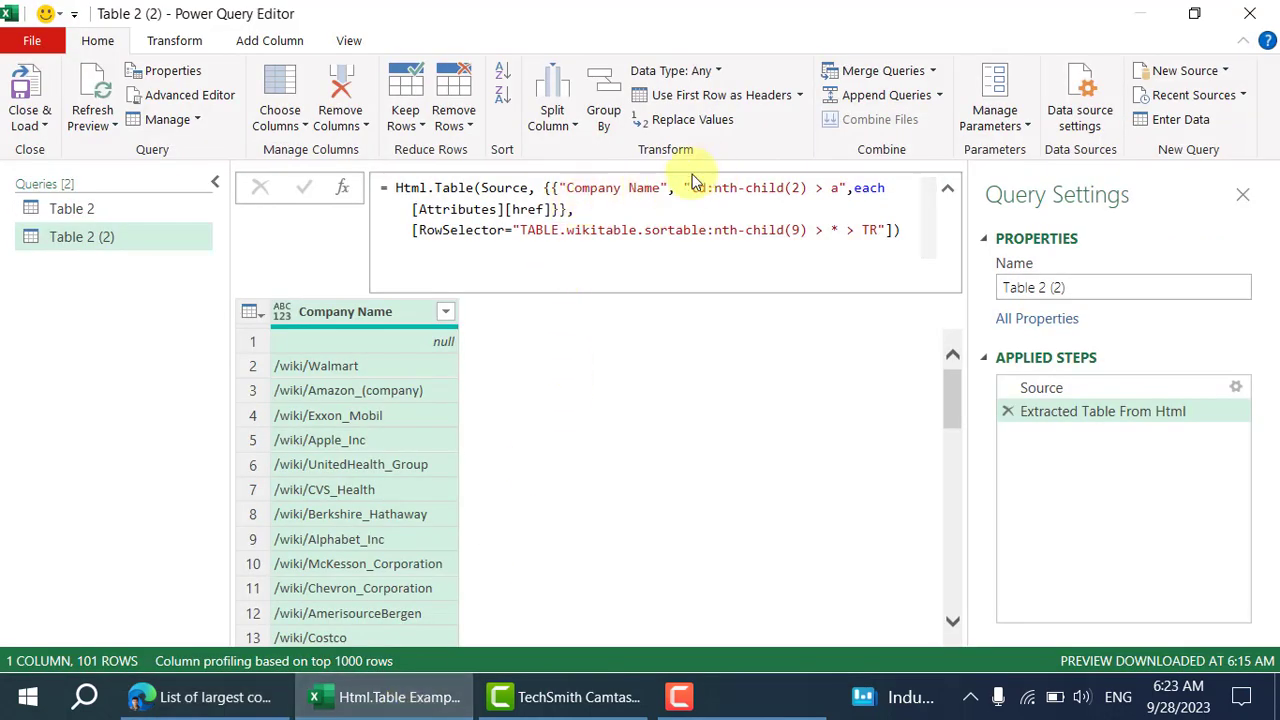
{"action": "left_click_drag", "start_coordinate": [689, 188], "coordinate": [838, 188]}
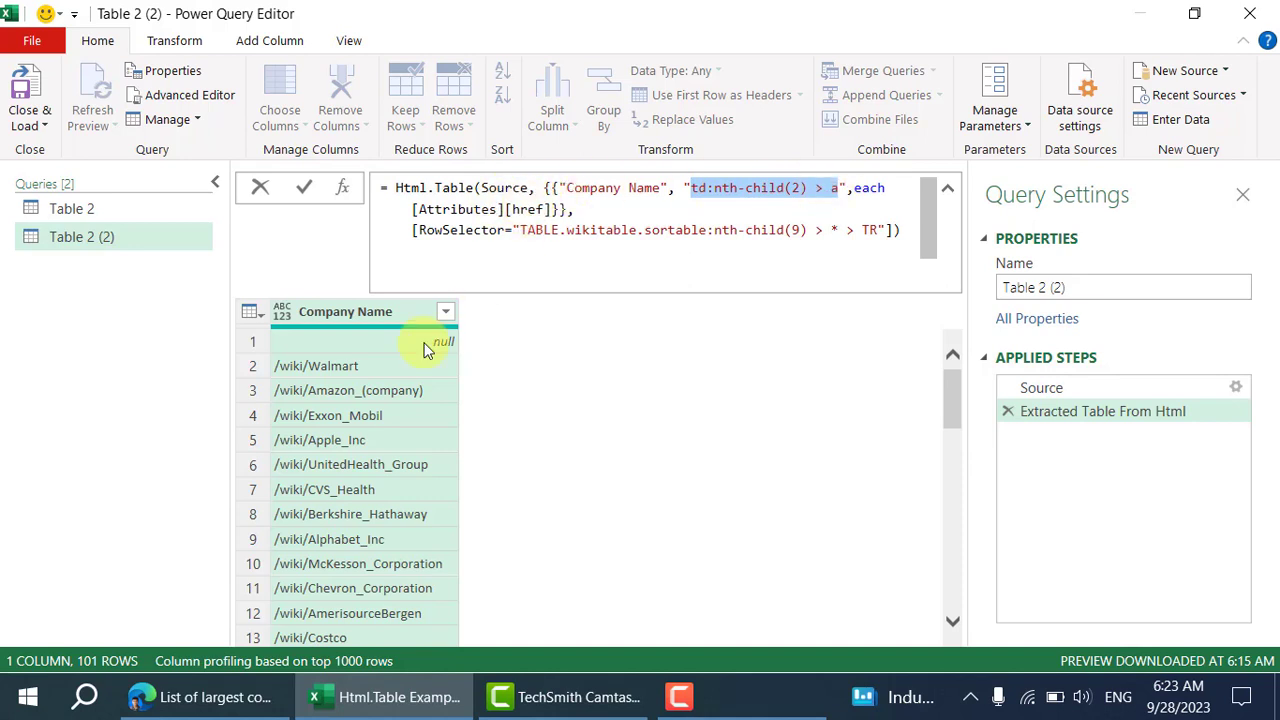
Review the extracted links down the Company Name column and the column definition in the Html.Table formula.
{"action": "left_click", "coordinate": [358, 408]}
{"action": "scroll", "coordinate": [356, 399], "scroll_direction": "down", "scroll_amount": 1}
{"action": "scroll", "coordinate": [356, 399], "scroll_direction": "down", "scroll_amount": 10}
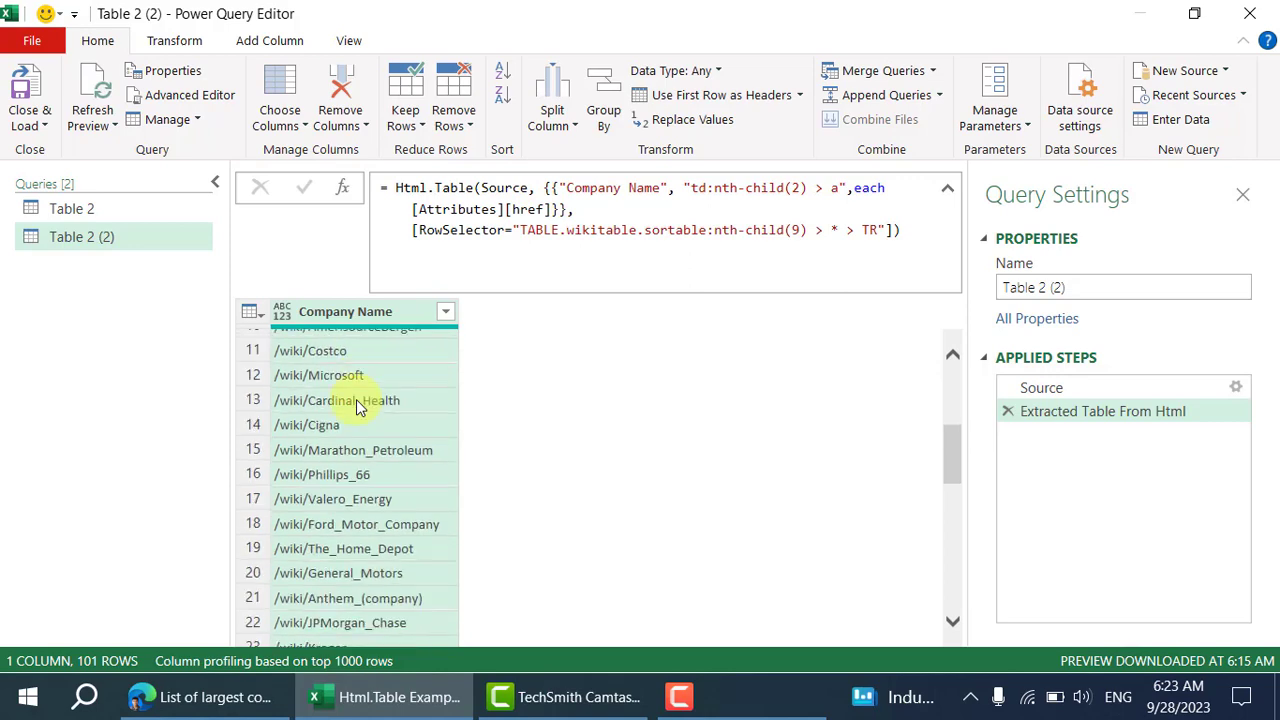
{"action": "scroll", "coordinate": [356, 399], "scroll_direction": "up", "scroll_amount": 3}
{"action": "scroll", "coordinate": [356, 399], "scroll_direction": "up", "scroll_amount": 9}
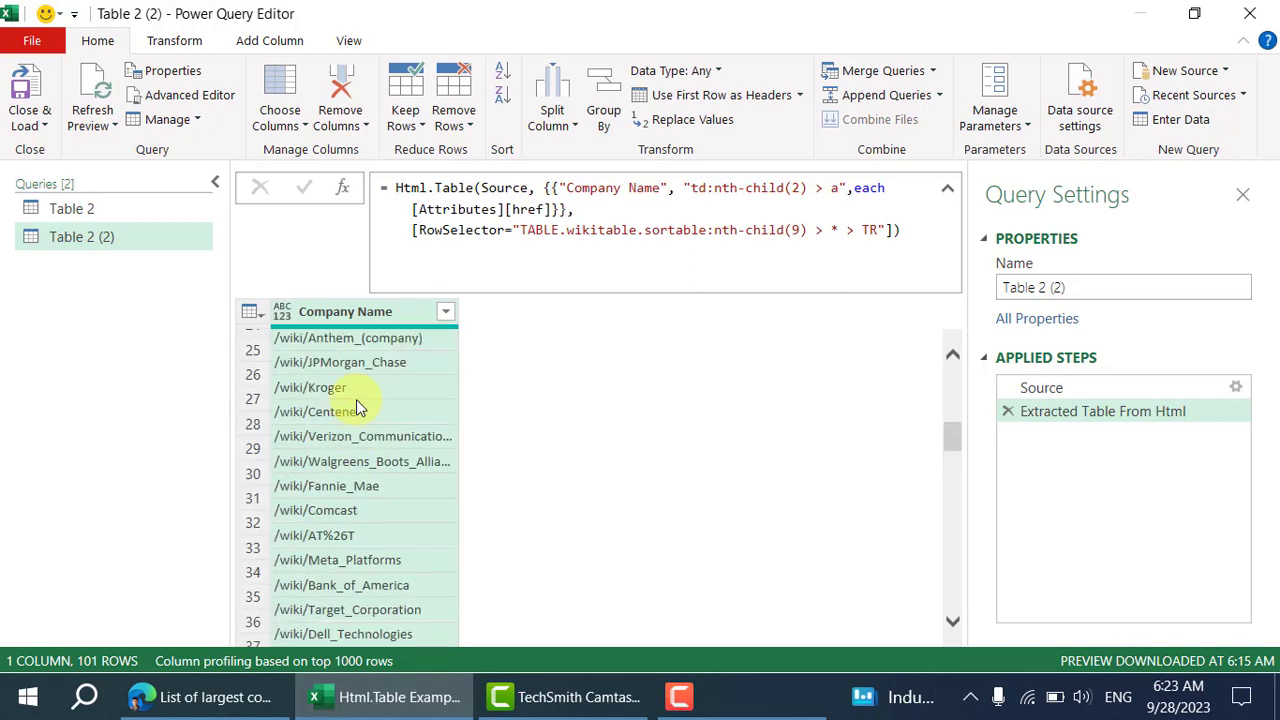
{"action": "left_click", "coordinate": [553, 187]}
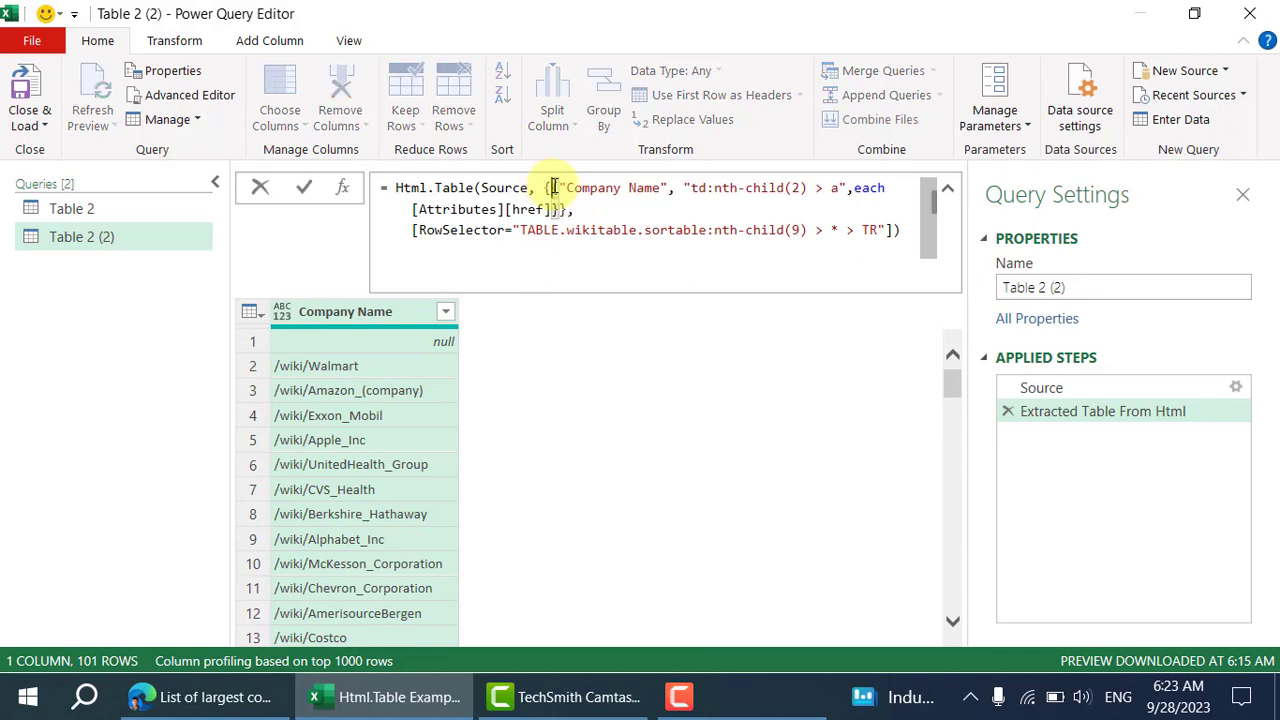
Rename the formula's column definition to "Company URL" and insert a copy of its name and selector, without the attribute part, before it.
{"action": "double_click", "coordinate": [640, 188]}
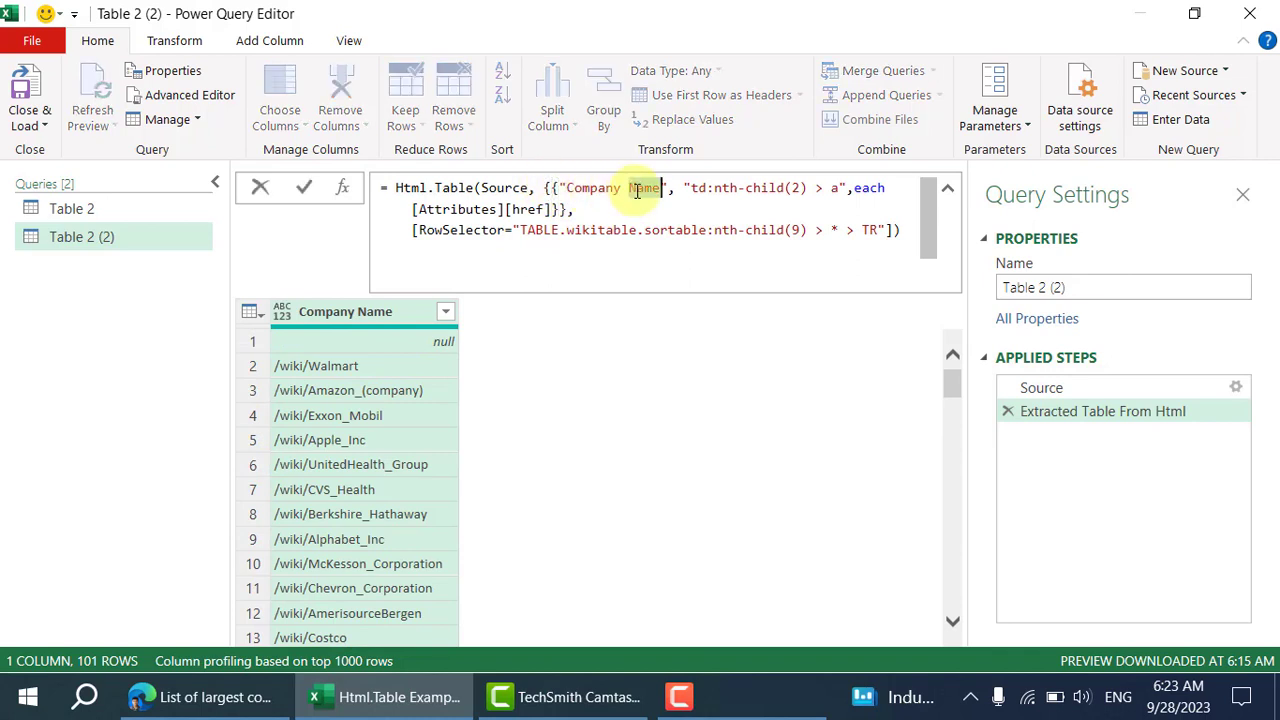
{"action": "type", "text": "URL"}
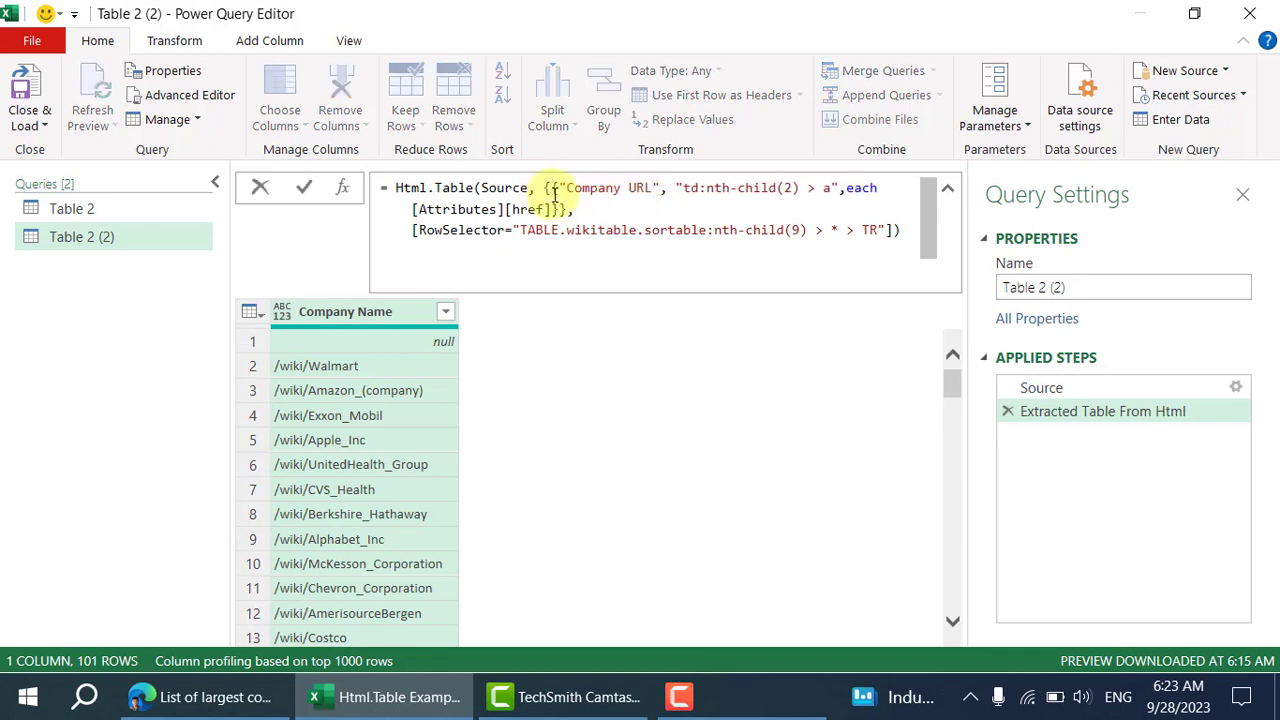
{"action": "left_click_drag", "start_coordinate": [553, 190], "coordinate": [832, 187]}
{"action": "key", "text": "ctrl+c"}
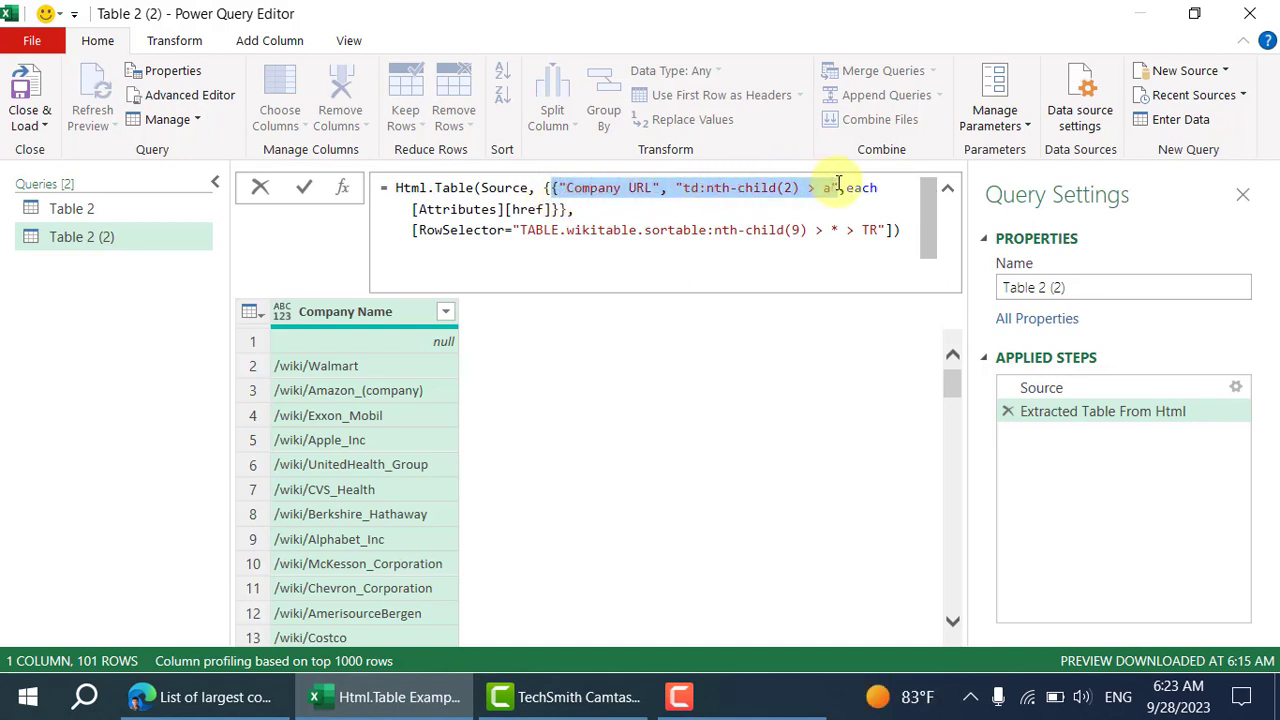
{"action": "key", "text": "Left"}
{"action": "type", "text": "{}"}
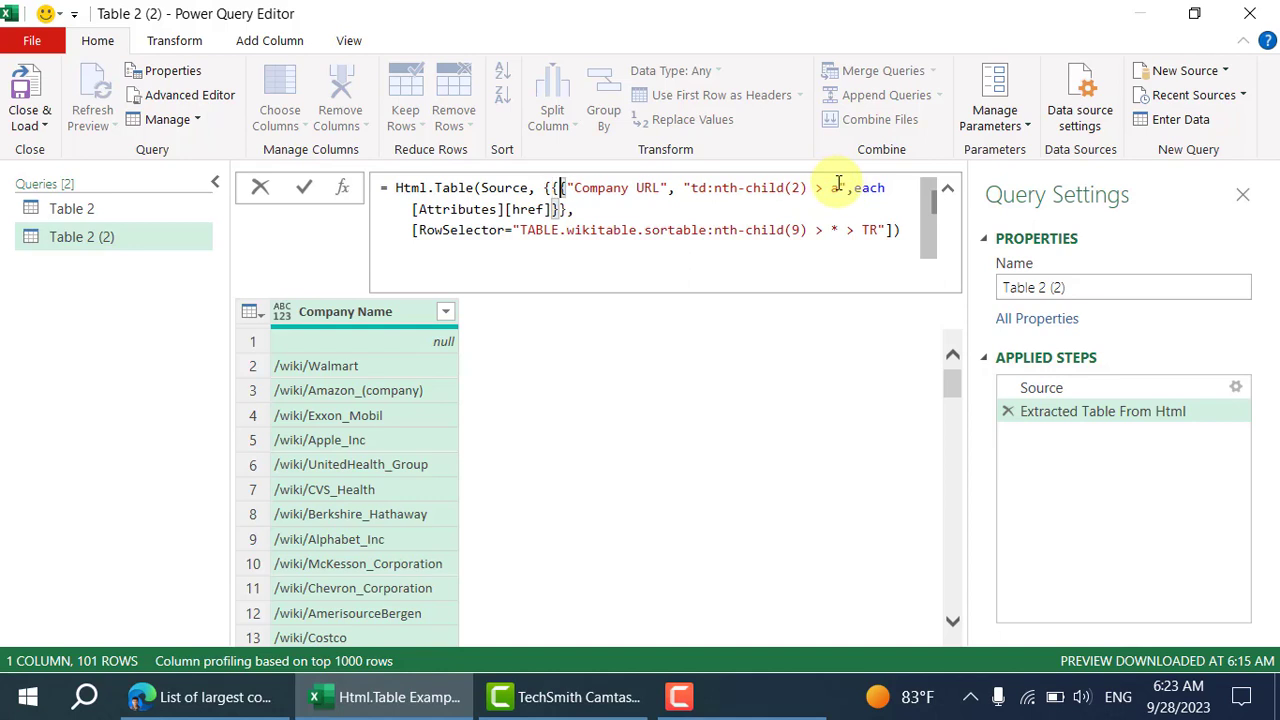
{"action": "key", "text": "Left"}
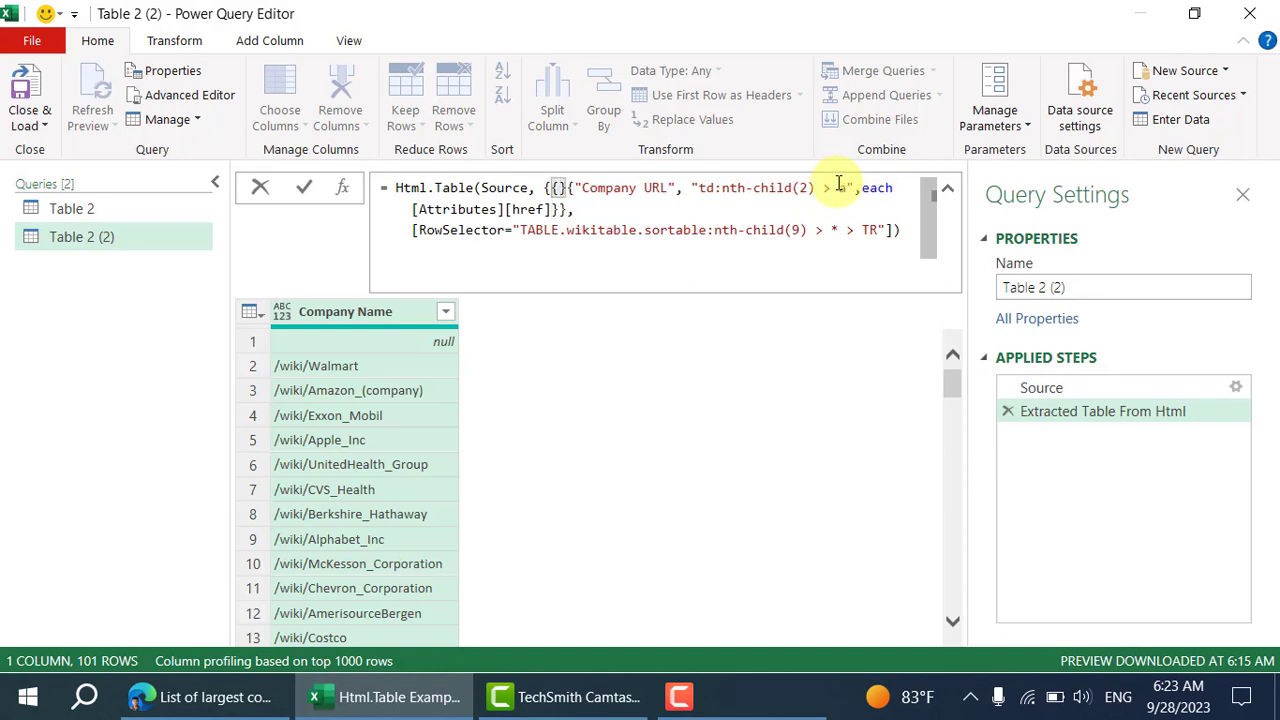
{"action": "key", "text": "ctrl+v"}
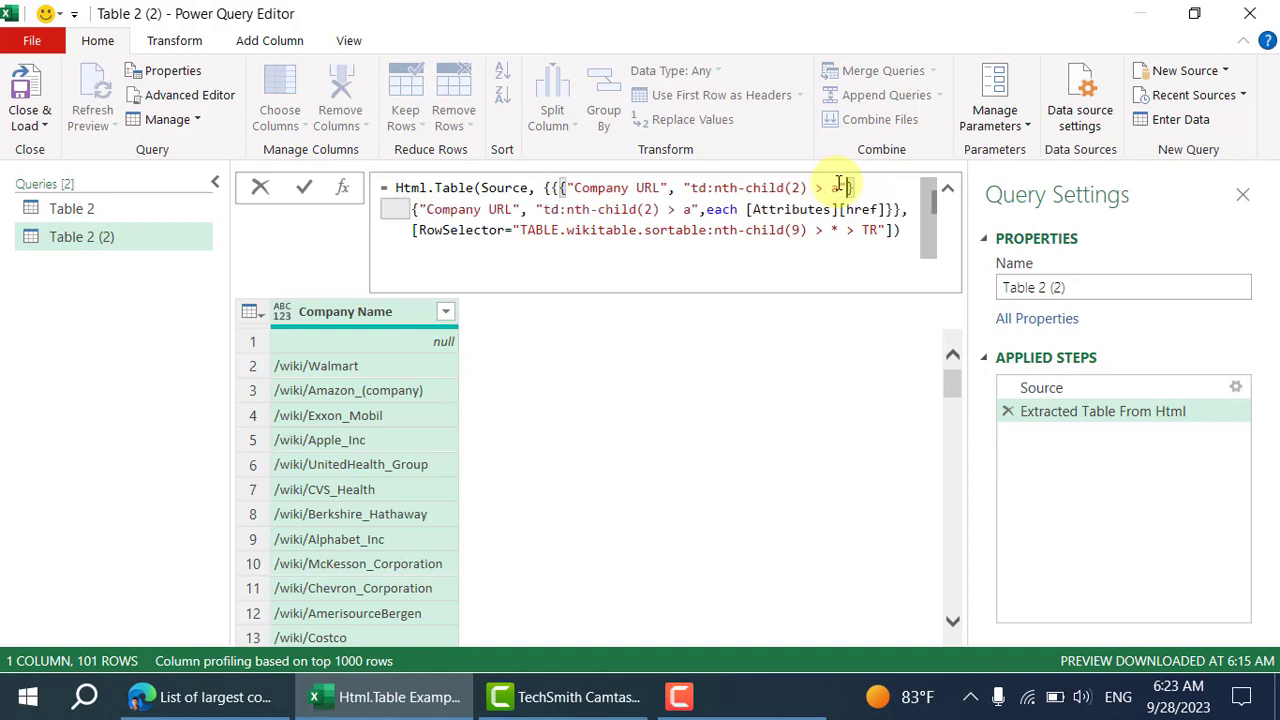
{"action": "type", "text": "\""}
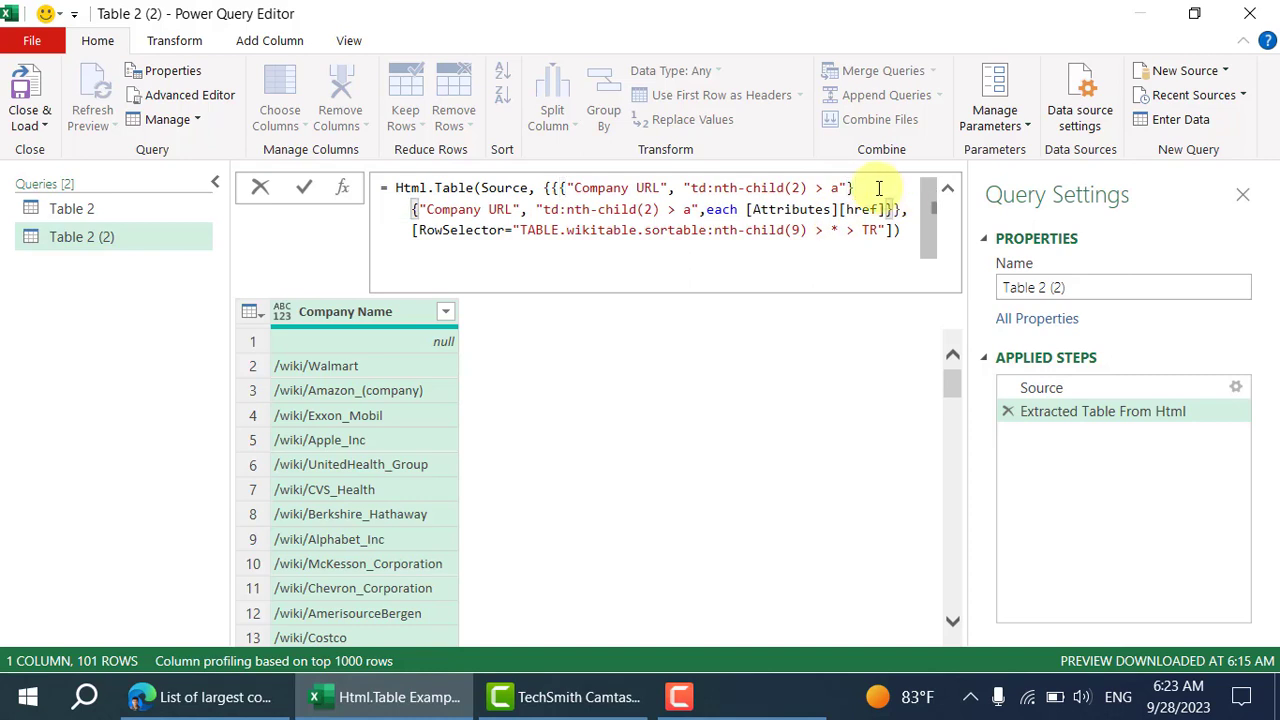
{"action": "left_click", "coordinate": [563, 188]}
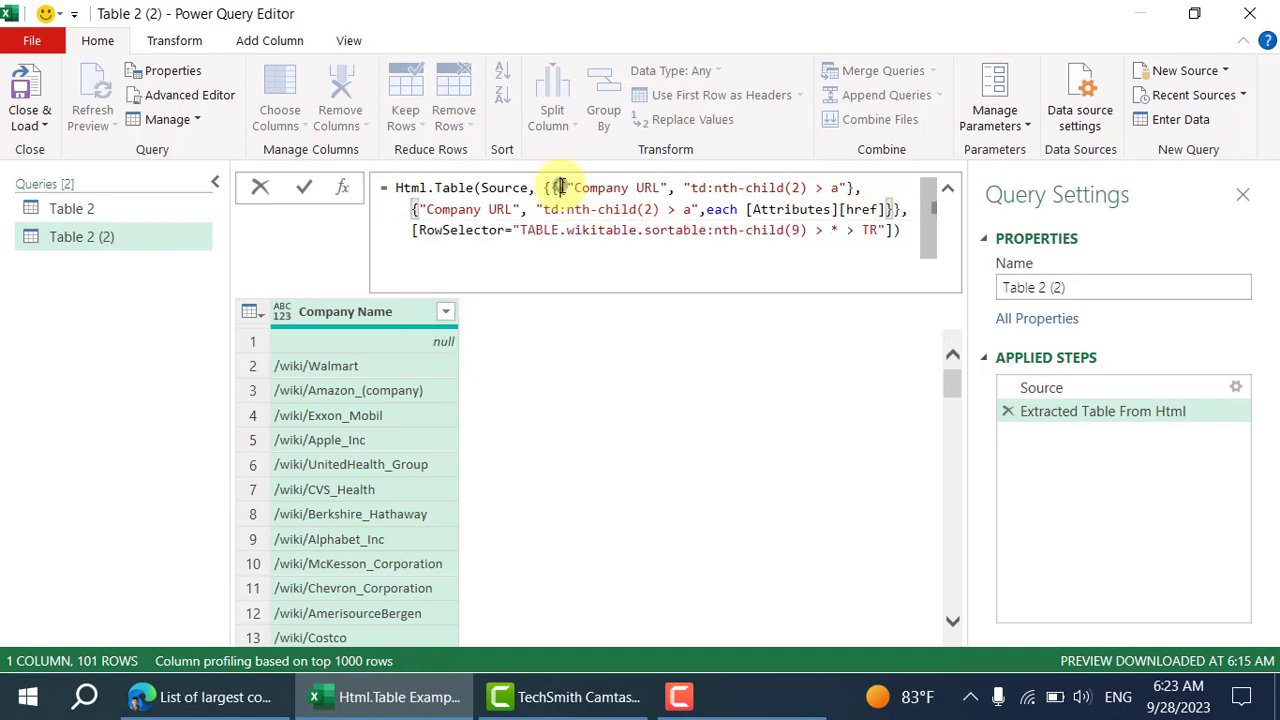
{"action": "key", "text": "BackSpace"}
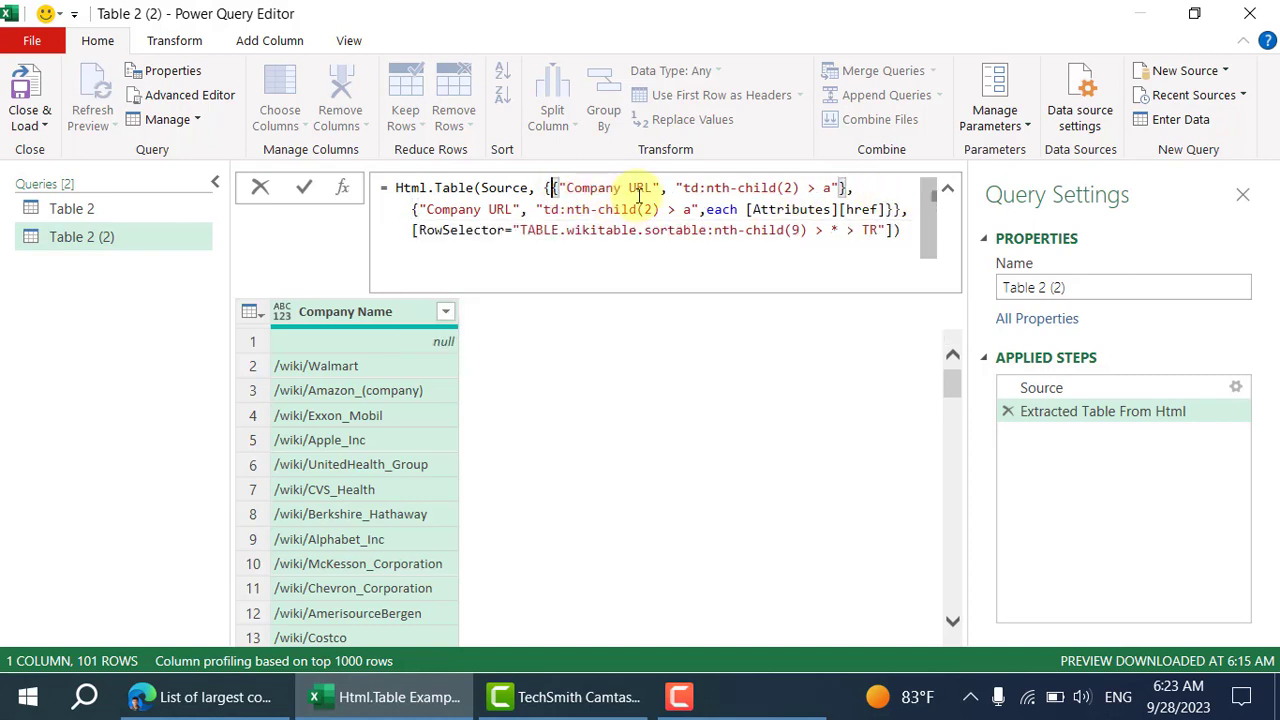
Rename the first column definition to "Company Name", shorten its selector to td:nth-child(2), and apply the formula.
{"action": "left_click", "coordinate": [640, 190]}
{"action": "key", "text": "BackSpace"}
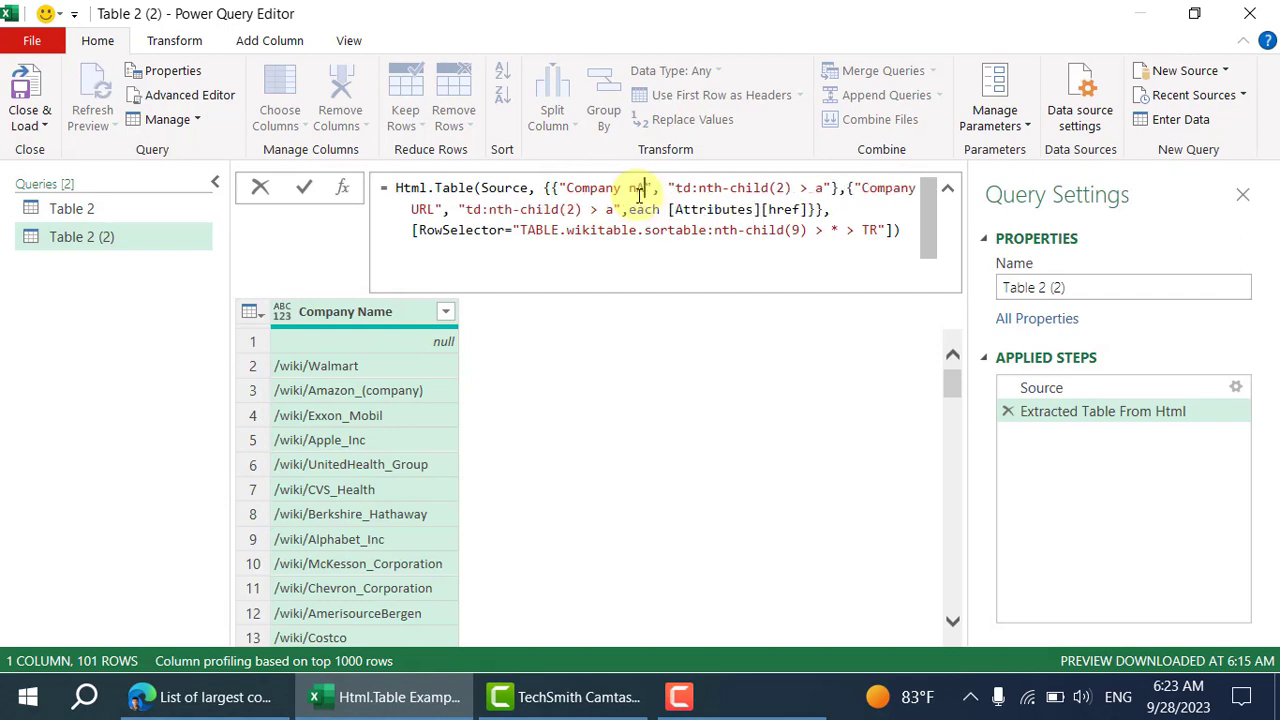
{"action": "type", "text": "Name"}
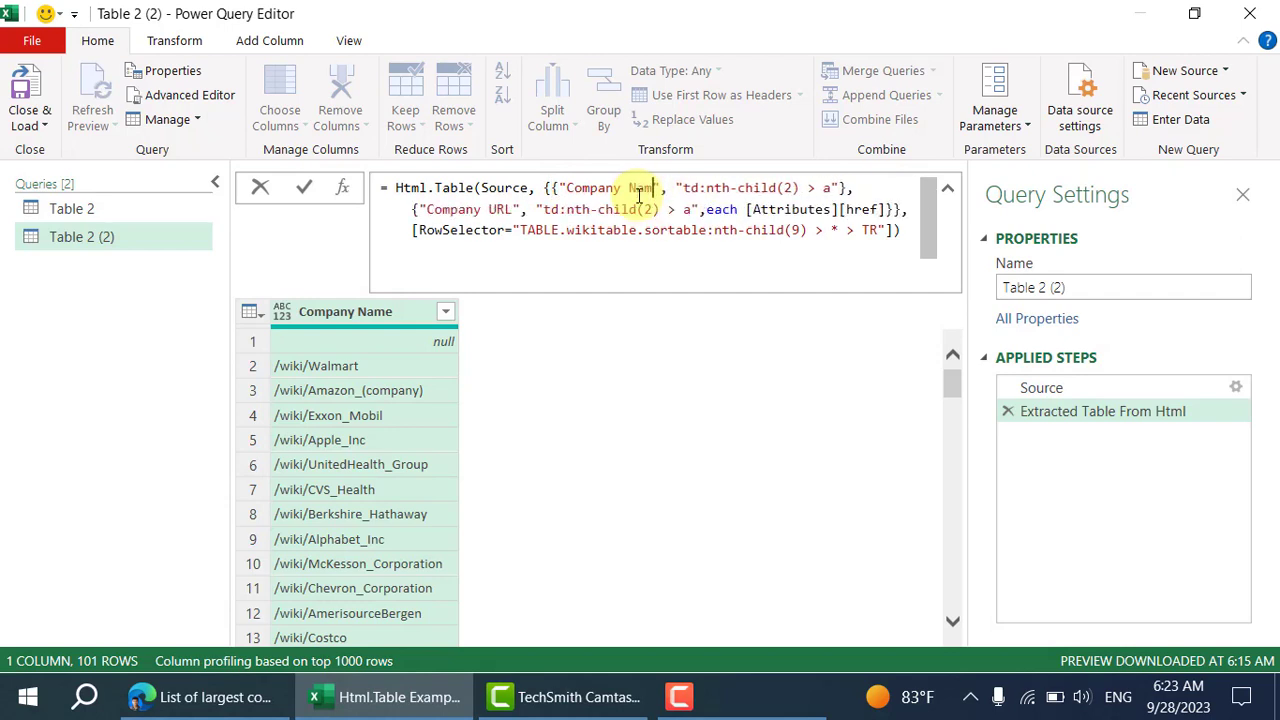
{"action": "left_click", "coordinate": [830, 189]}
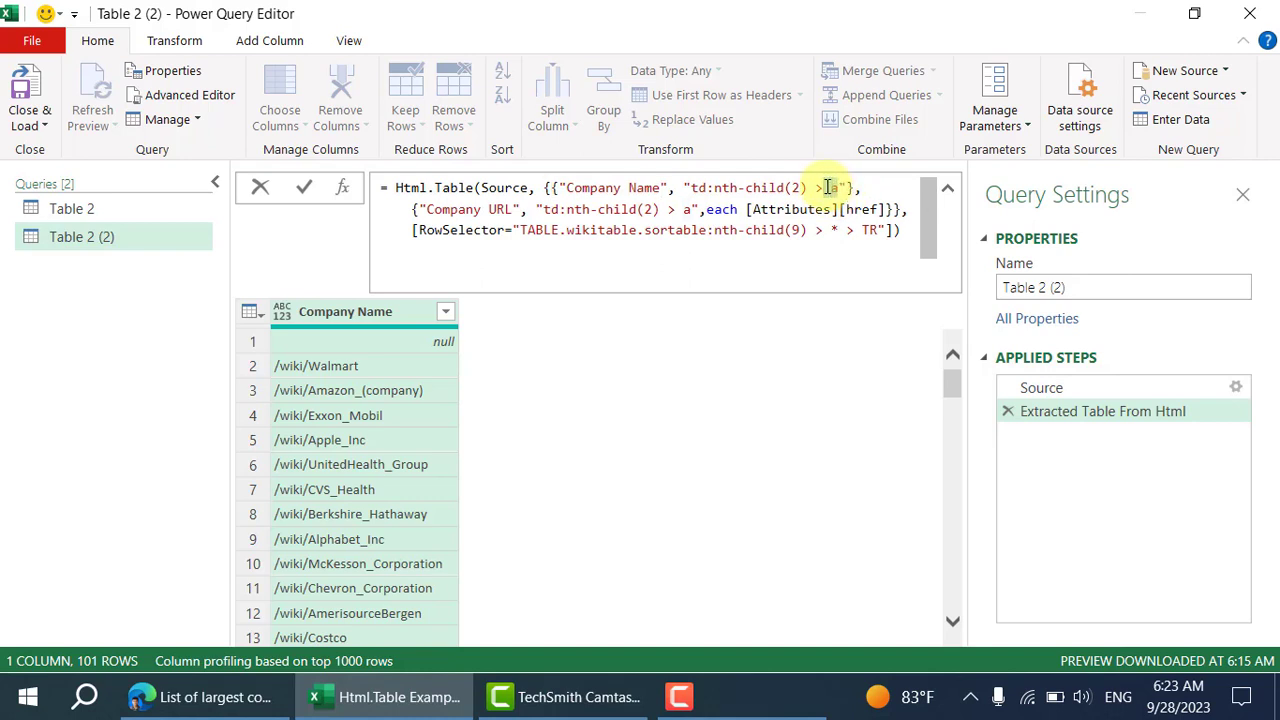
{"action": "key", "text": "BackSpace"}
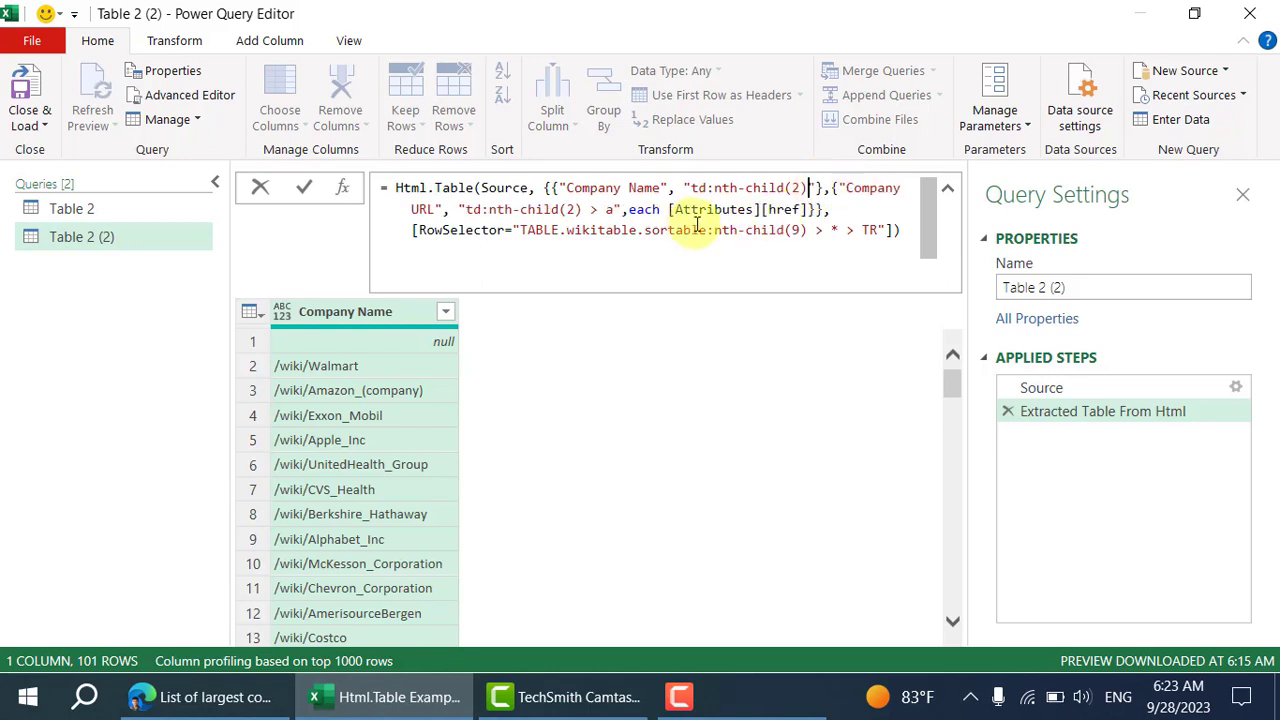
{"action": "left_click", "coordinate": [307, 190]}
Compare the Walmart and Amazon names and the td:nth-child(2) selector with the Exxon Mobil cell's markup in Edge.
{"action": "left_click", "coordinate": [378, 364]}
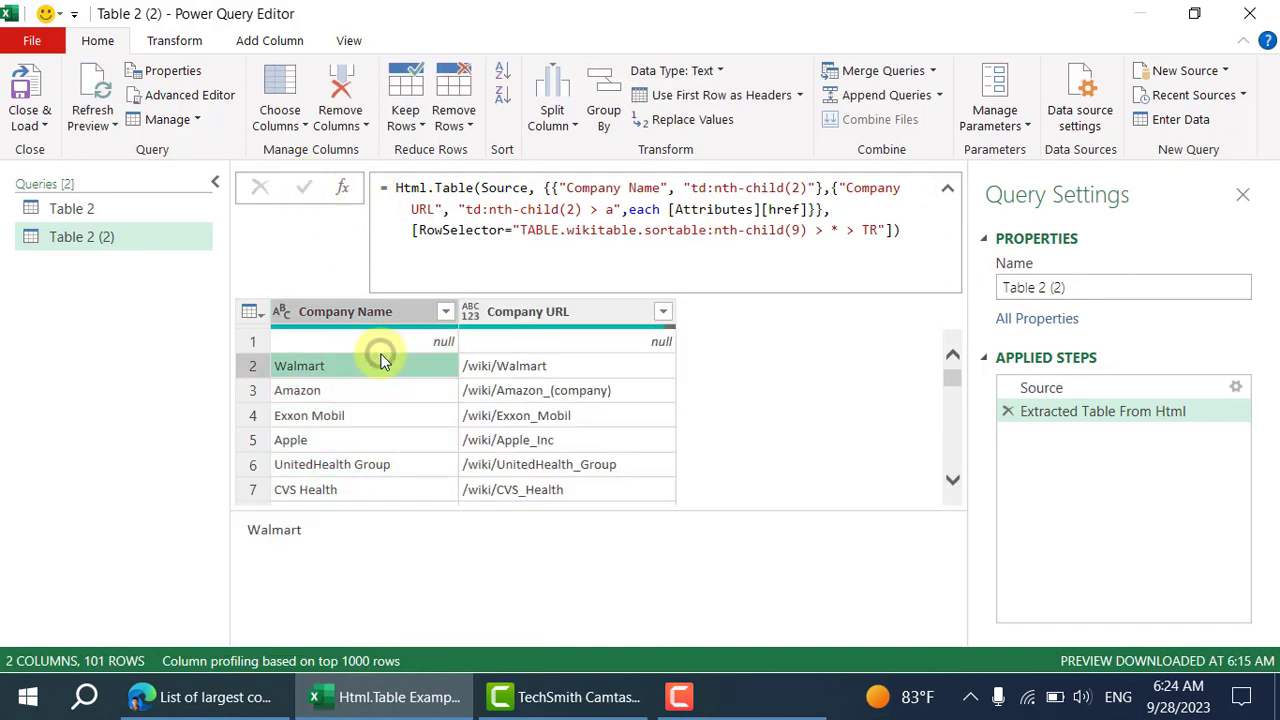
{"action": "left_click", "coordinate": [389, 392]}
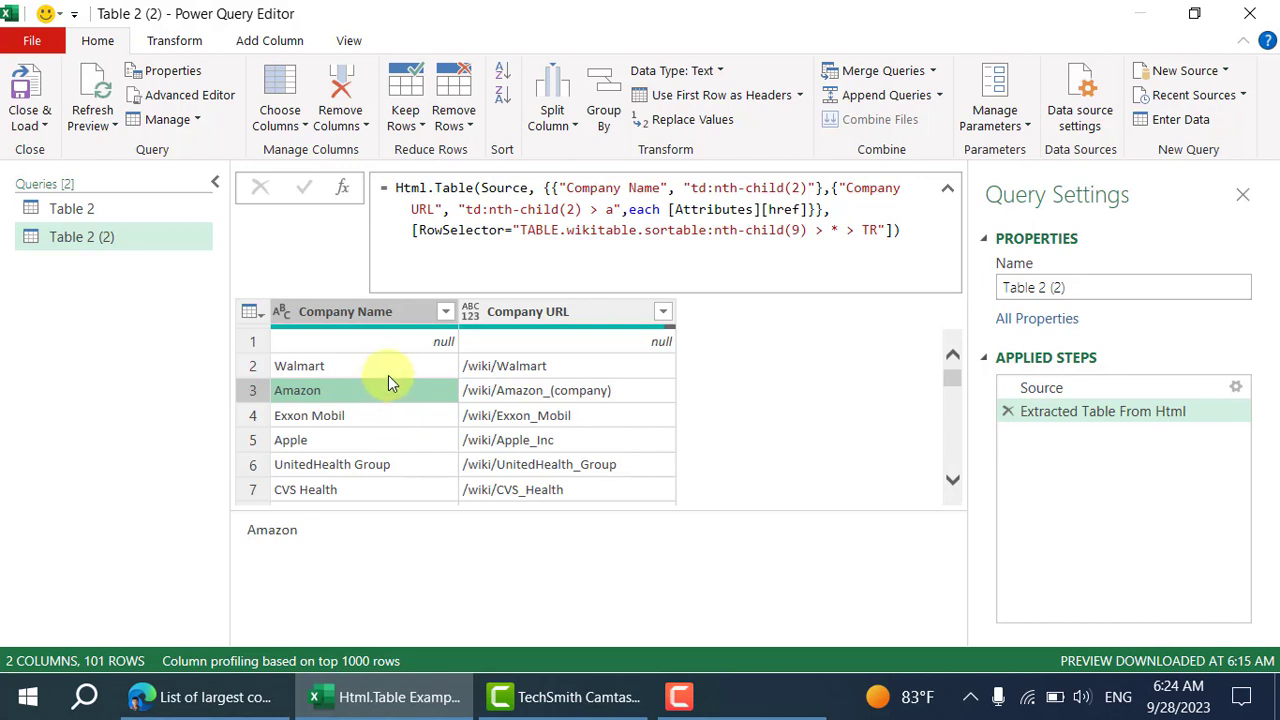
{"action": "left_click", "coordinate": [388, 372]}
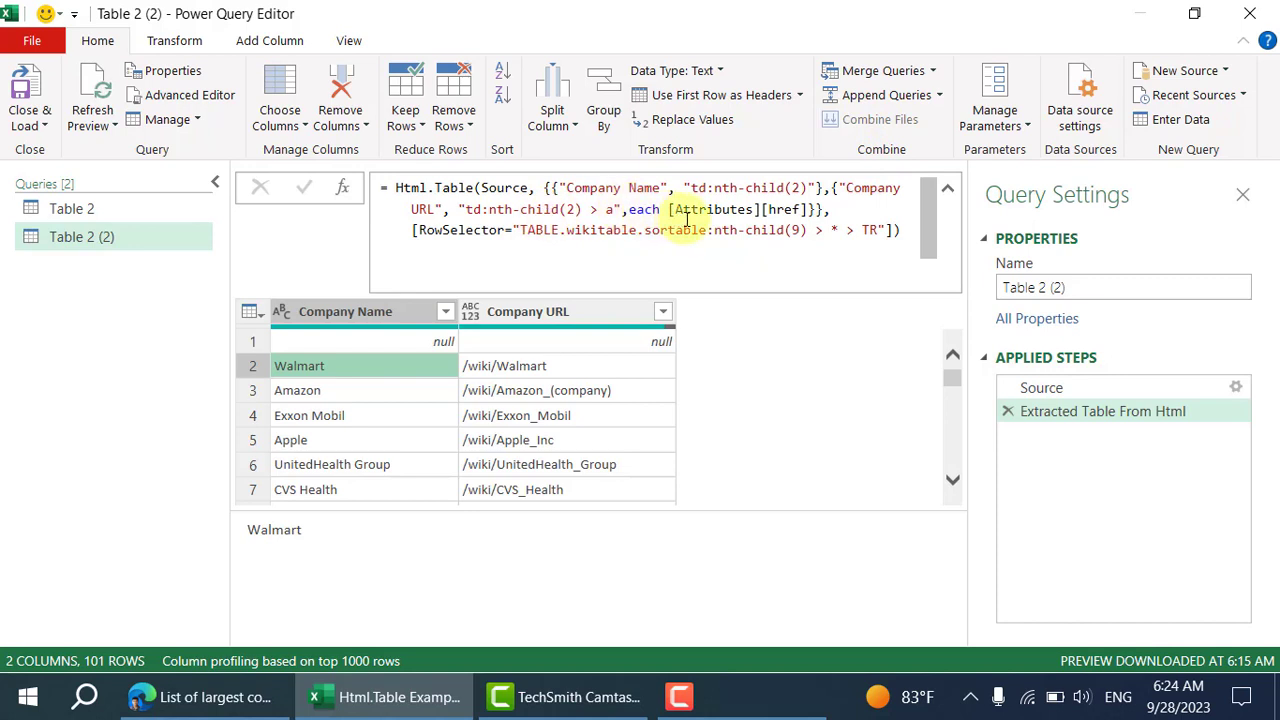
{"action": "left_click", "coordinate": [815, 188]}
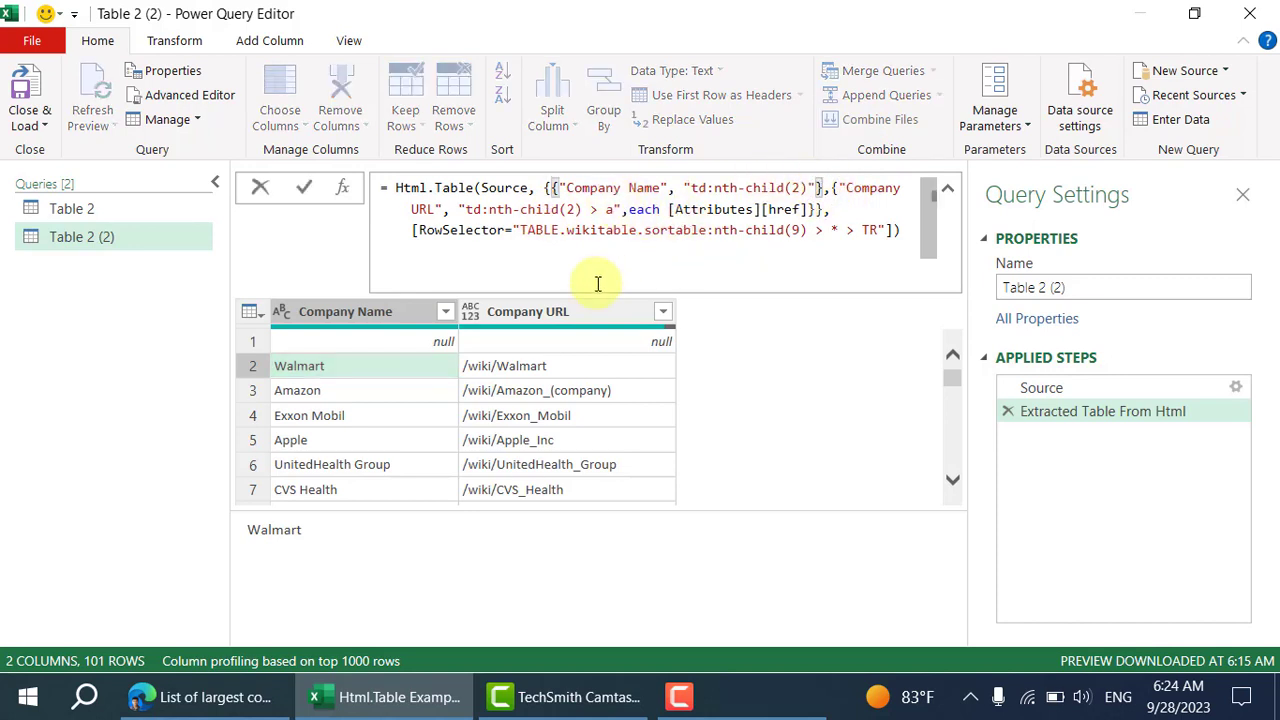
{"action": "left_click", "coordinate": [200, 697]}
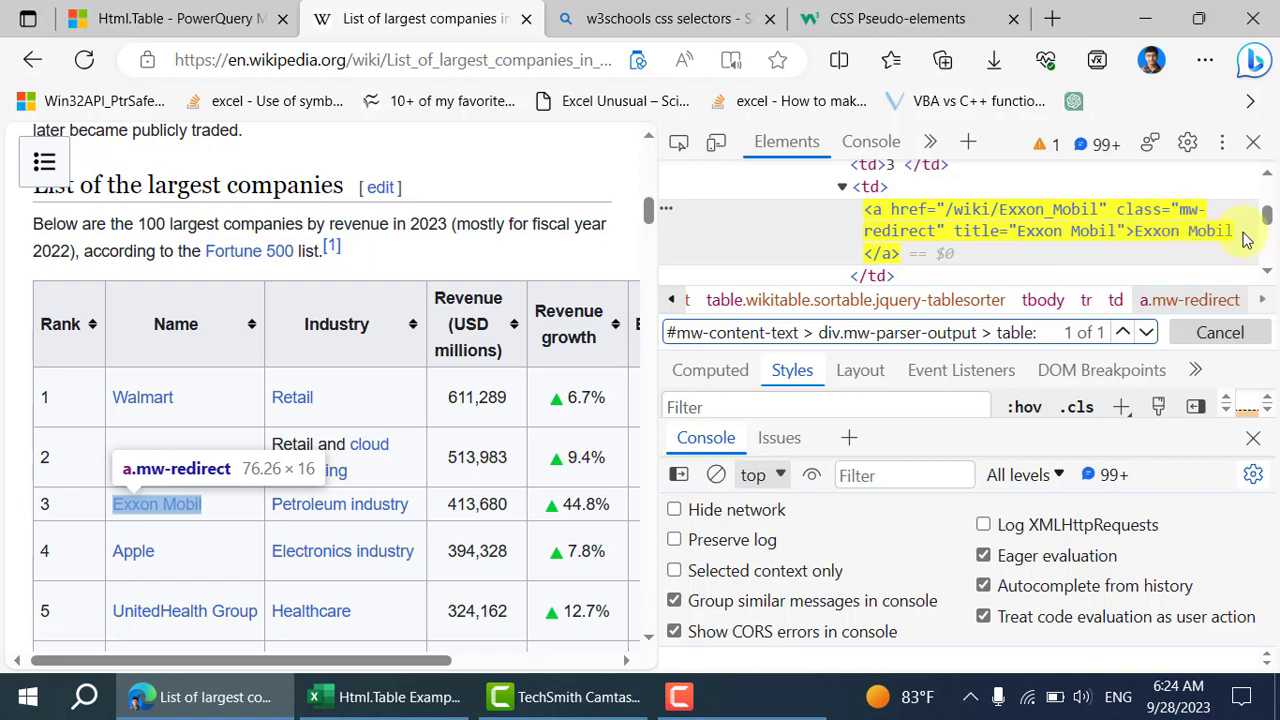
{"action": "scroll", "coordinate": [950, 218], "scroll_direction": "up", "scroll_amount": 1}
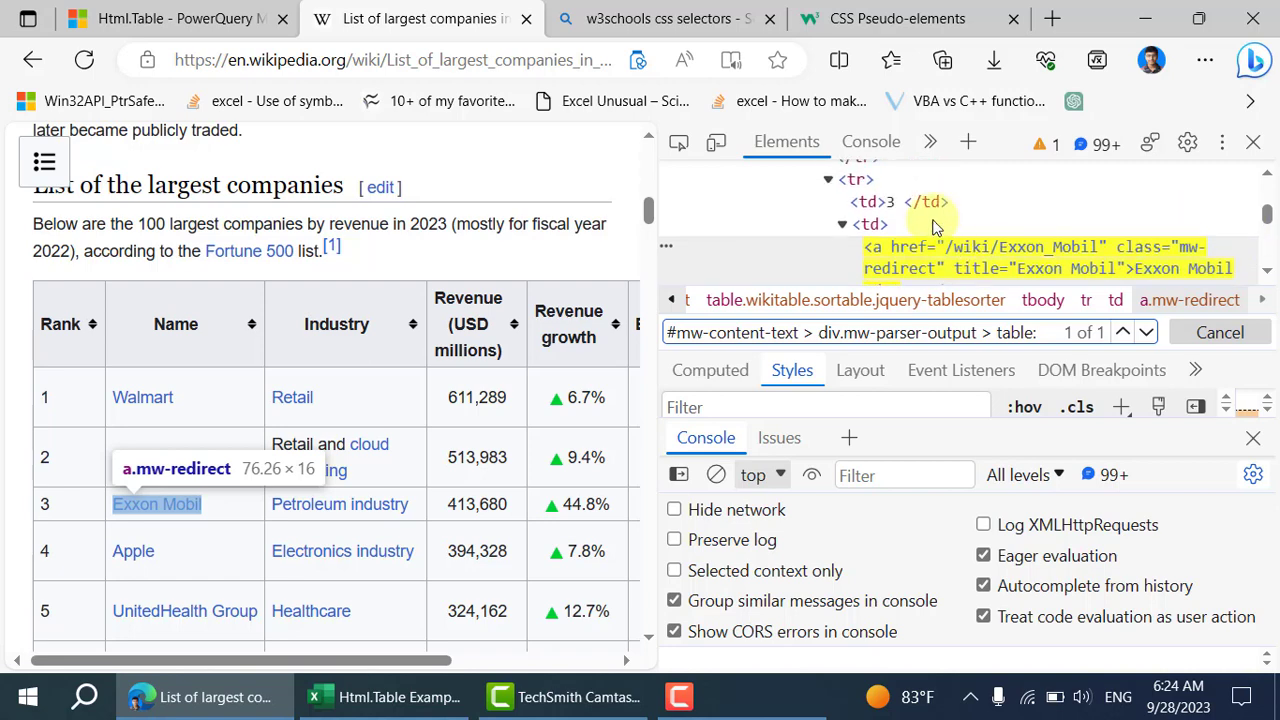
{"action": "scroll", "coordinate": [920, 223], "scroll_direction": "down", "scroll_amount": 1}
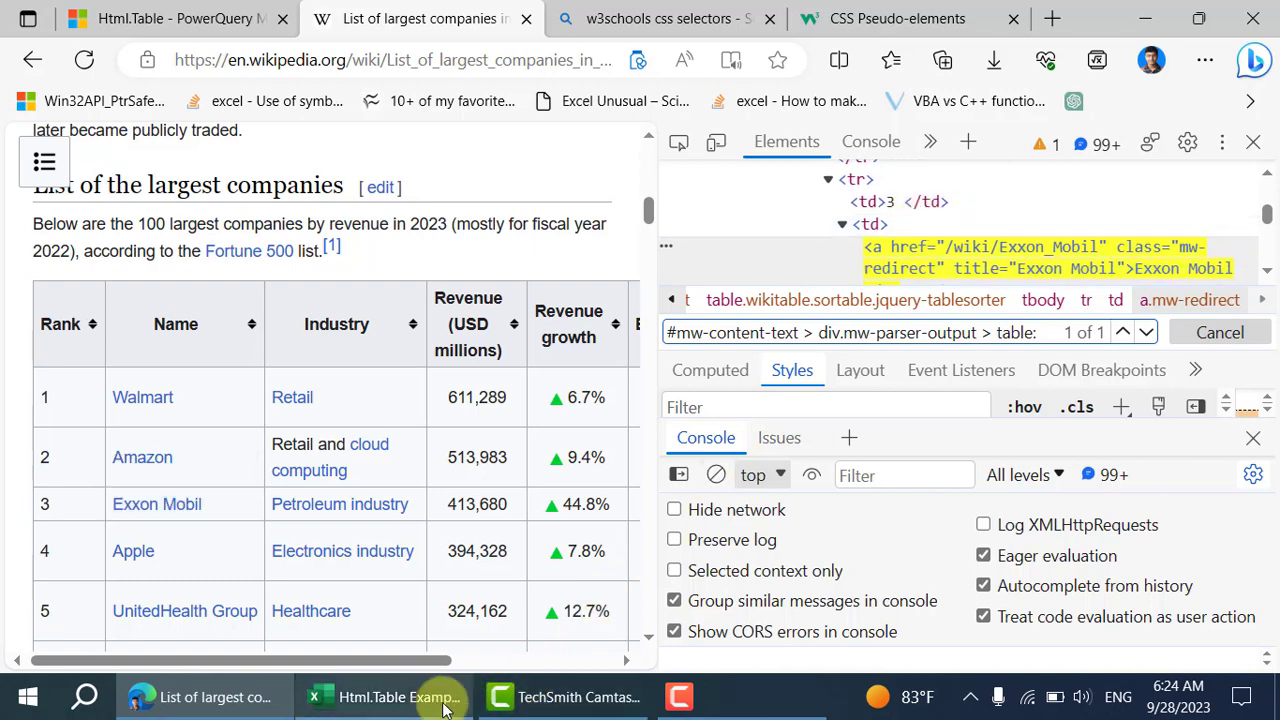
{"action": "left_click", "coordinate": [395, 697]}
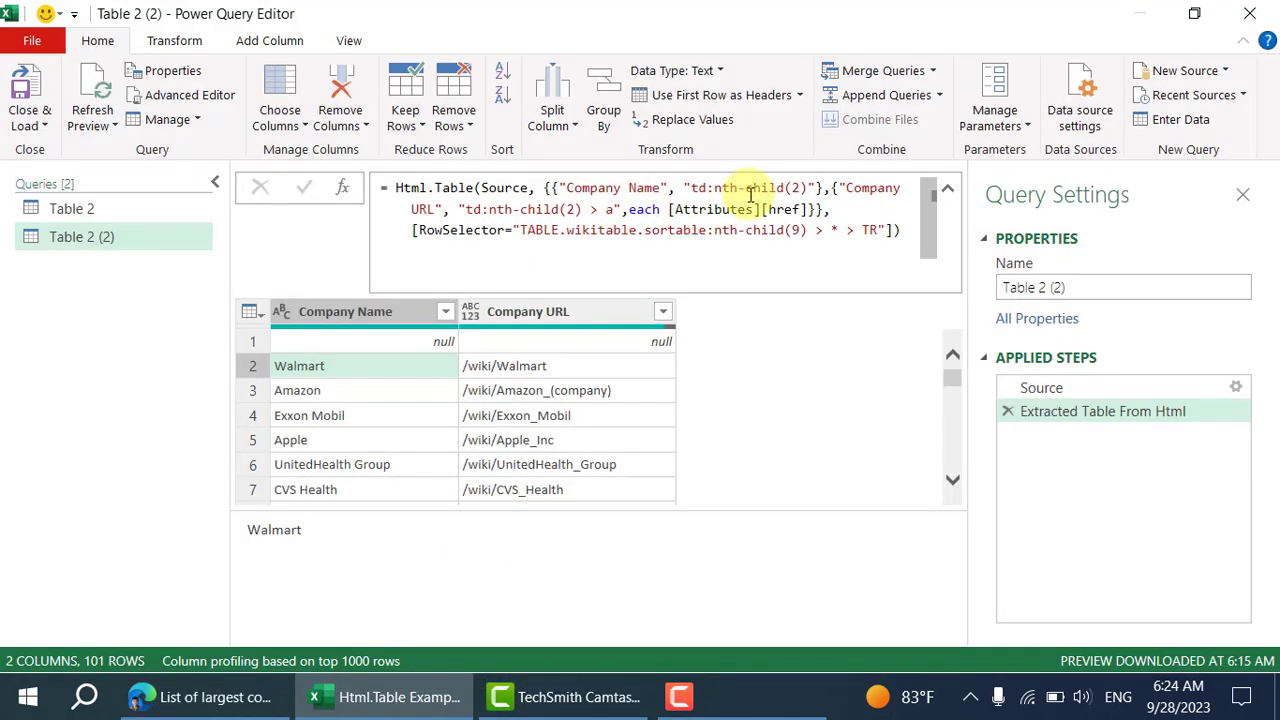
{"action": "left_click", "coordinate": [806, 188]}
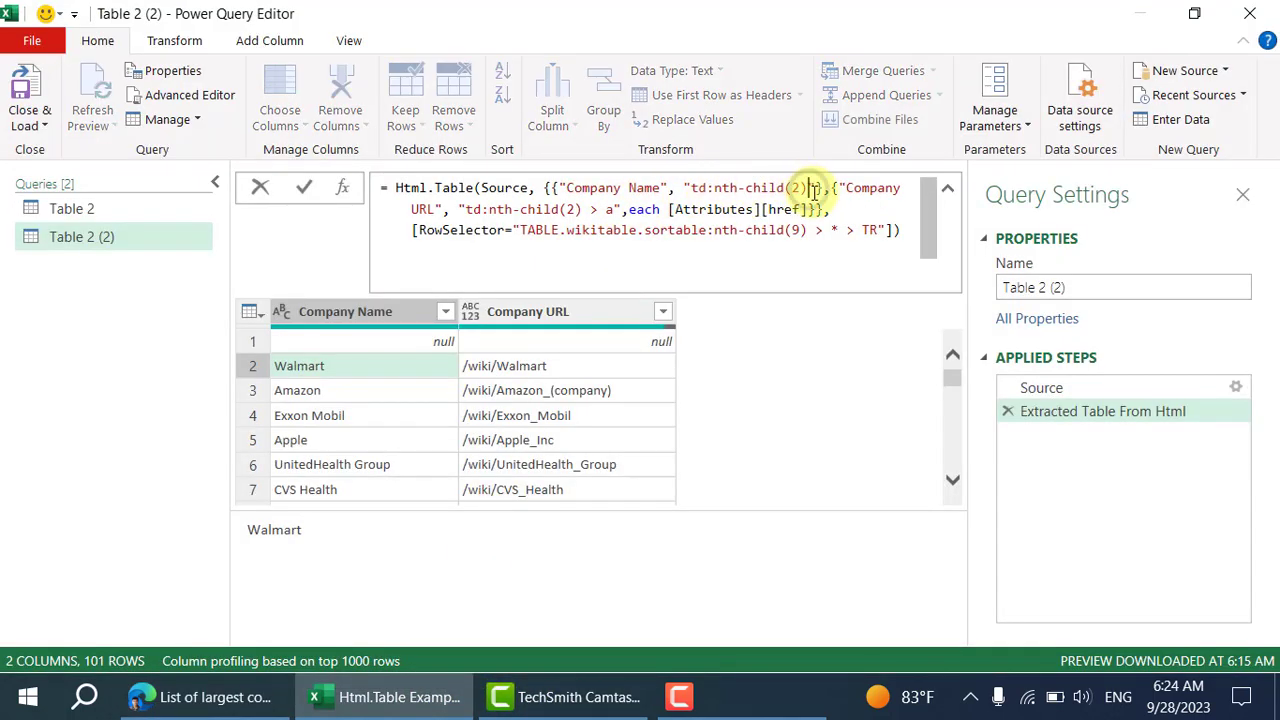
{"action": "left_click", "coordinate": [740, 188]}
{"action": "left_click", "coordinate": [691, 188]}
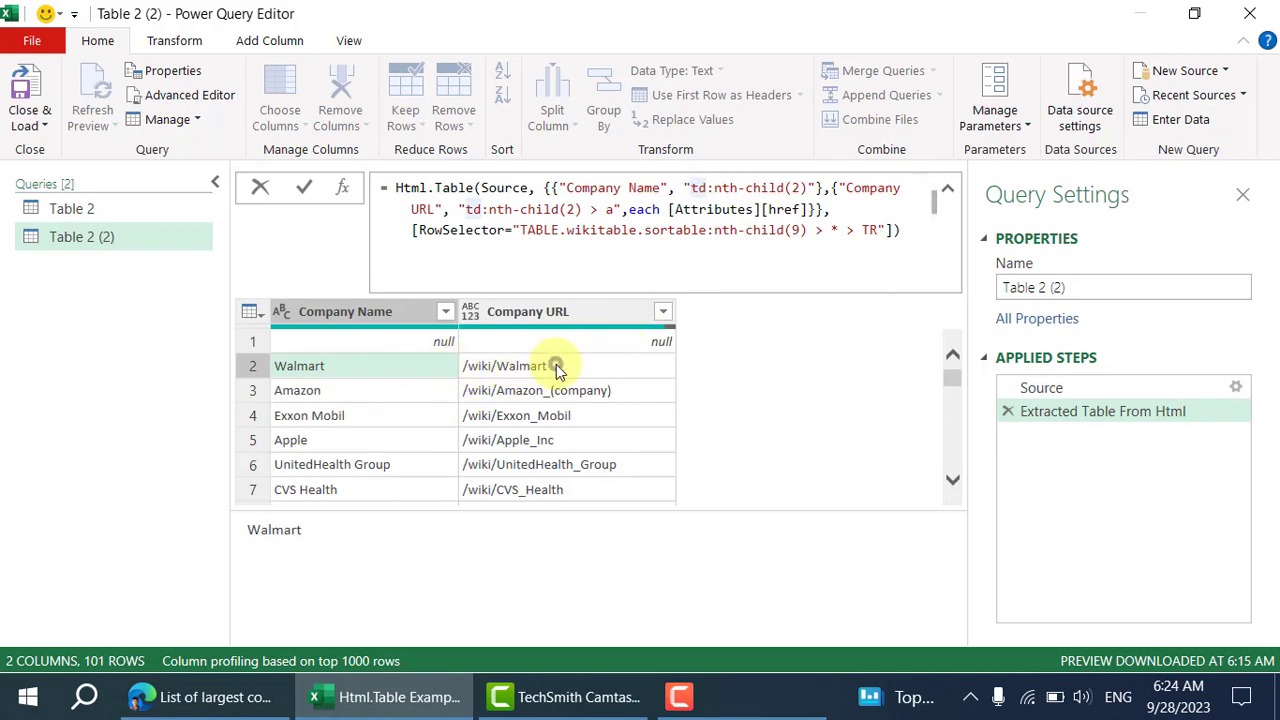
{"action": "key", "text": "Escape"}
Check row 1 of the Company Name column and inspect the Name header element of the Wikipedia table in Edge.
{"action": "left_click", "coordinate": [393, 344]}
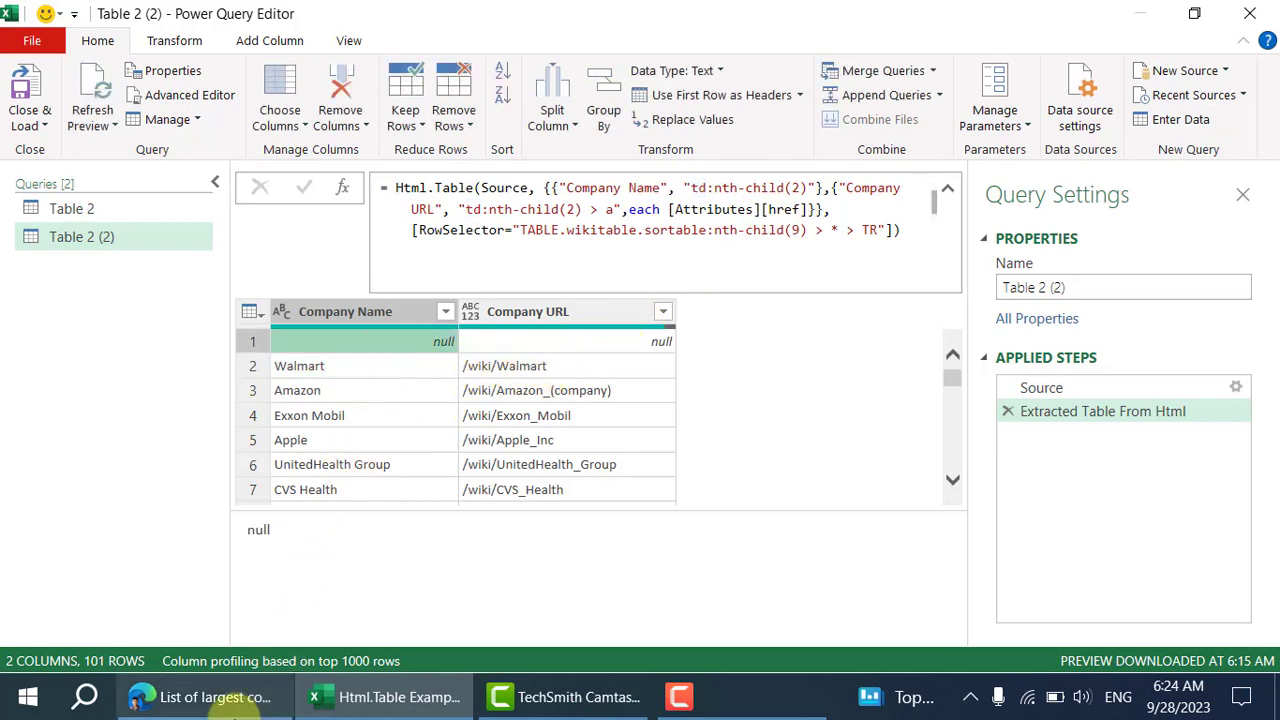
{"action": "left_click", "coordinate": [205, 697]}
{"action": "scroll", "coordinate": [929, 248], "scroll_direction": "up", "scroll_amount": 2}
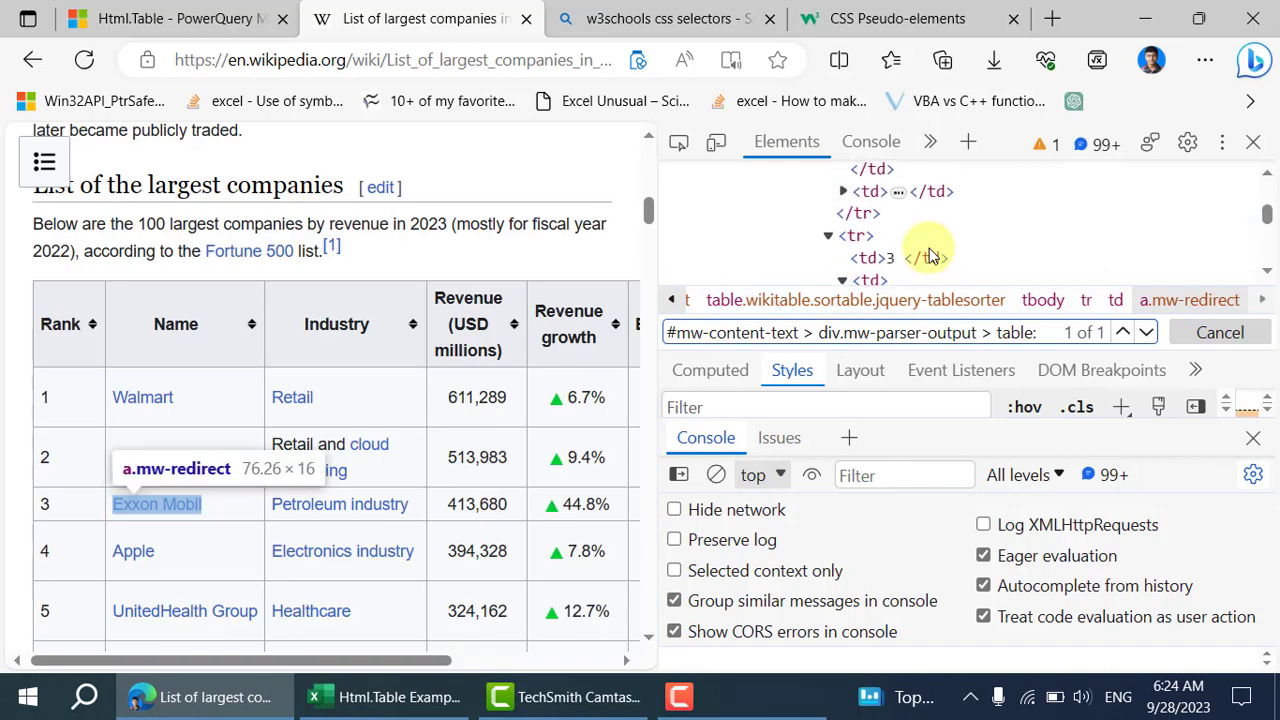
{"action": "scroll", "coordinate": [883, 265], "scroll_direction": "down", "scroll_amount": 1}
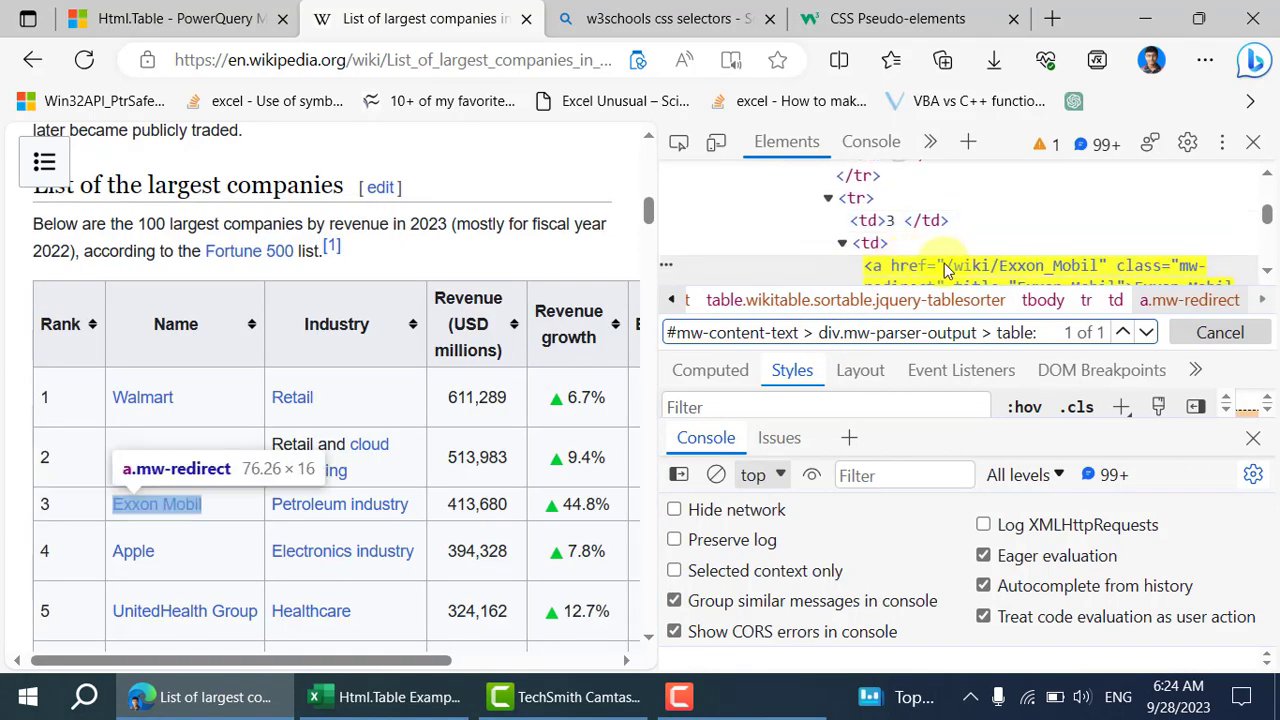
{"action": "scroll", "coordinate": [1105, 258], "scroll_direction": "down", "scroll_amount": 1}
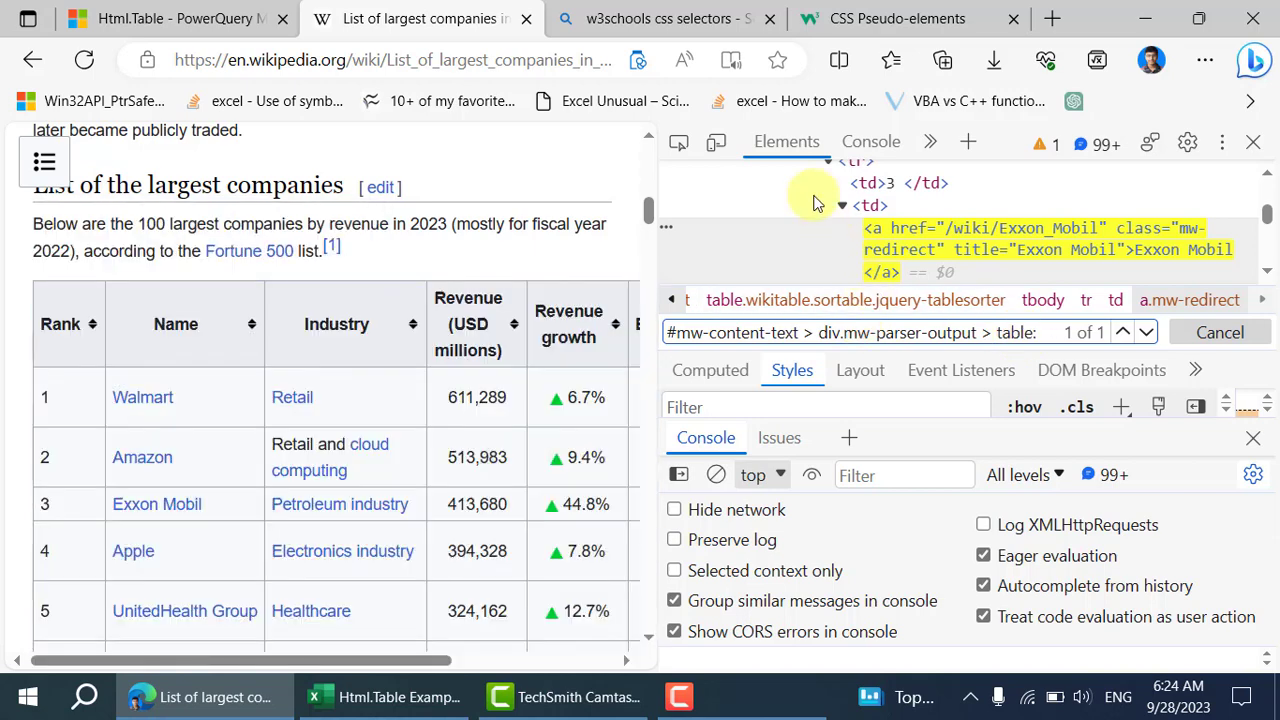
{"action": "left_click", "coordinate": [678, 142]}
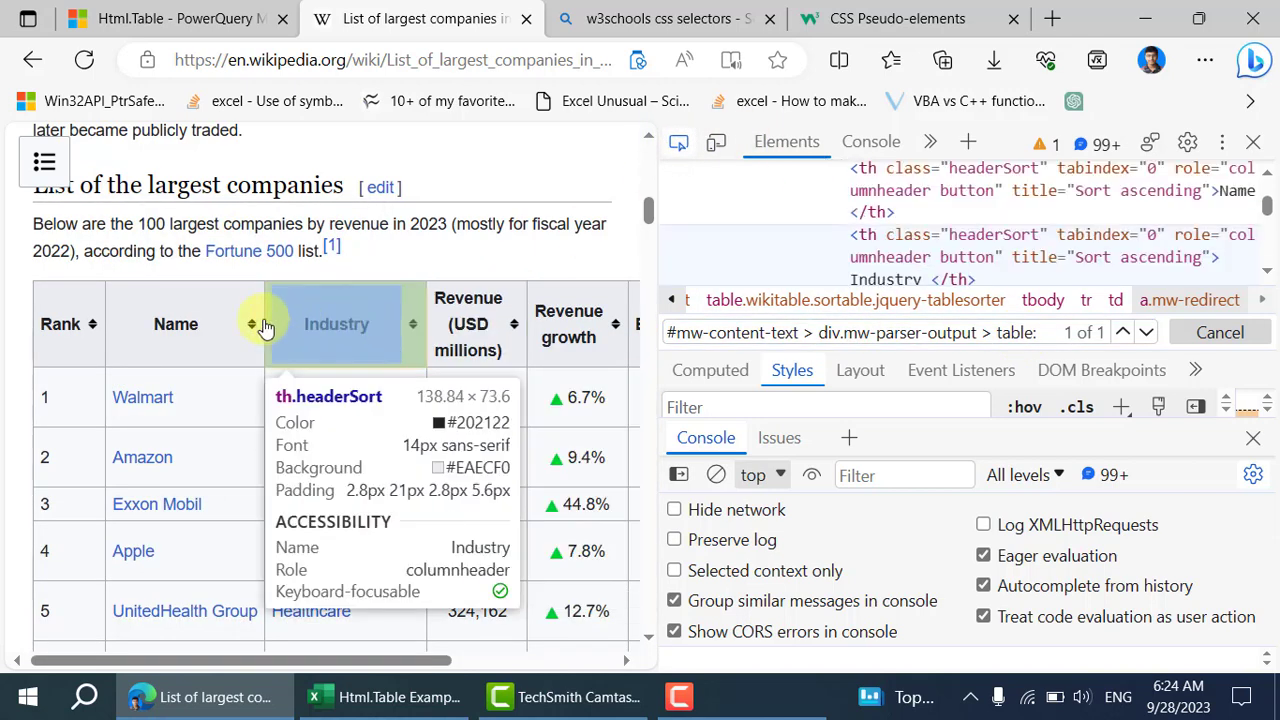
{"action": "left_click", "coordinate": [170, 322]}
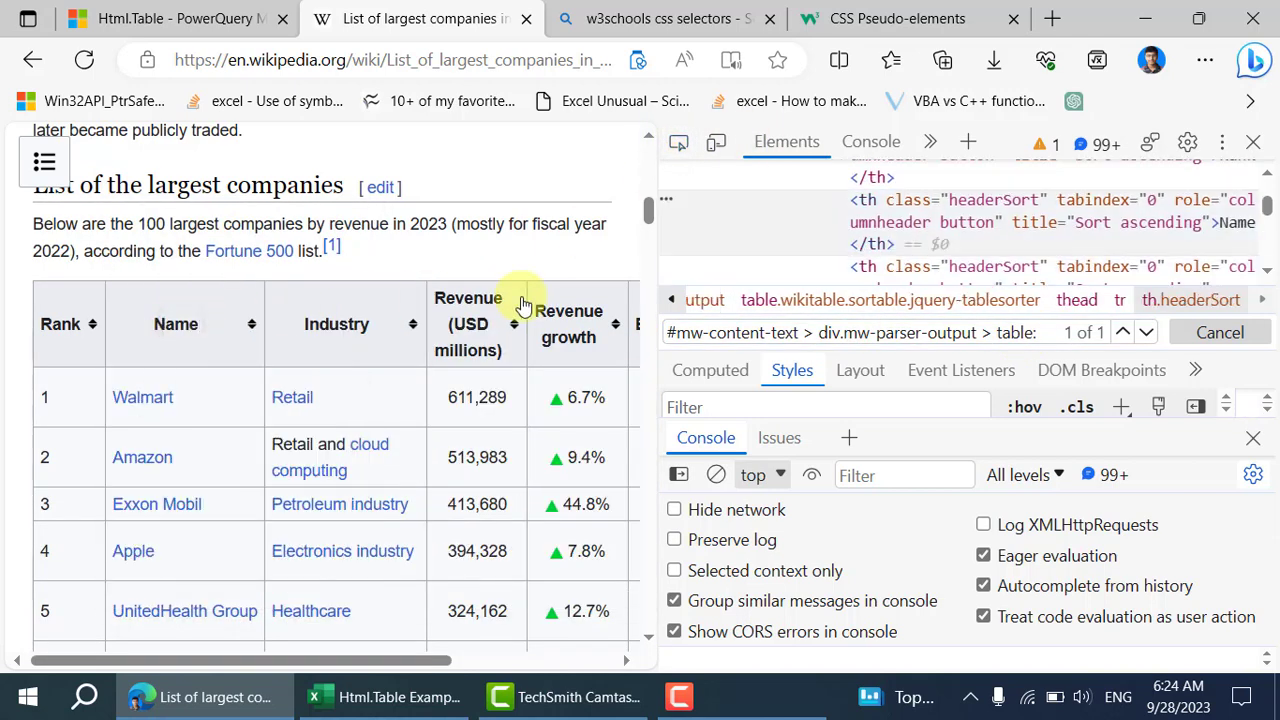
Copy the Name header element's selector and search the page's elements for it.
{"action": "right_click", "coordinate": [930, 210]}
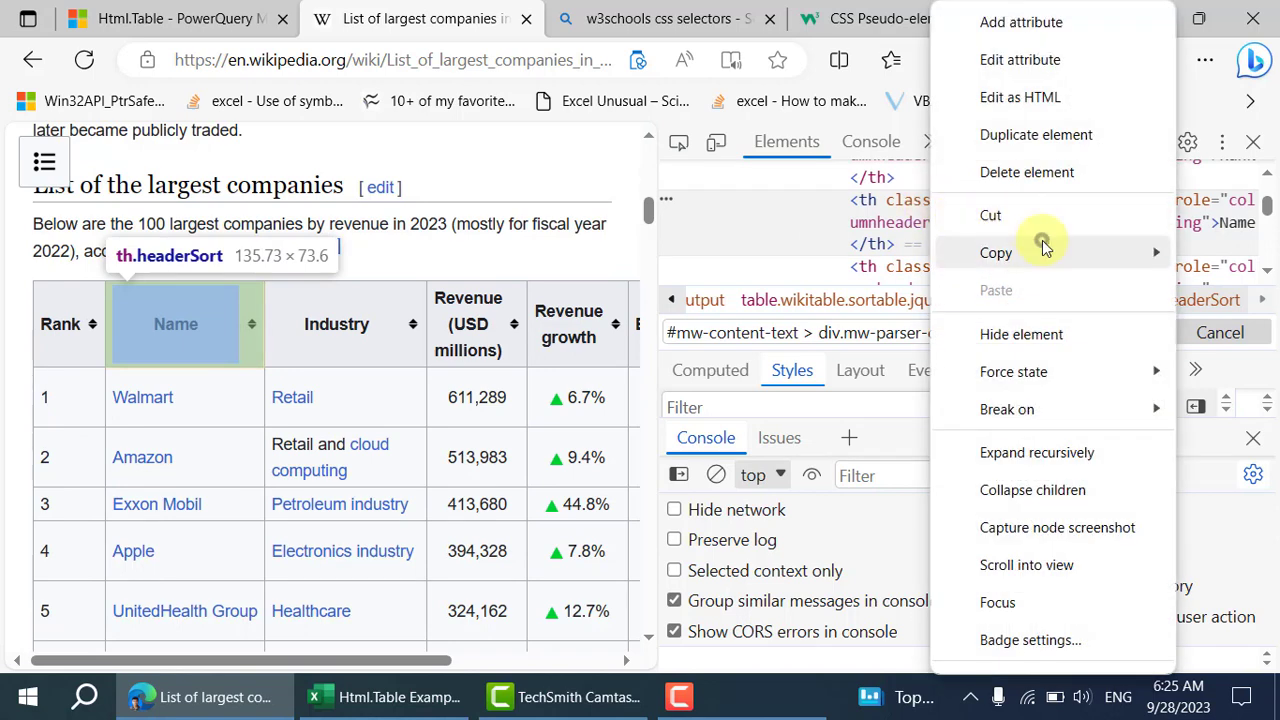
{"action": "mouse_move", "coordinate": [1043, 250]}
{"action": "left_click", "coordinate": [898, 342]}
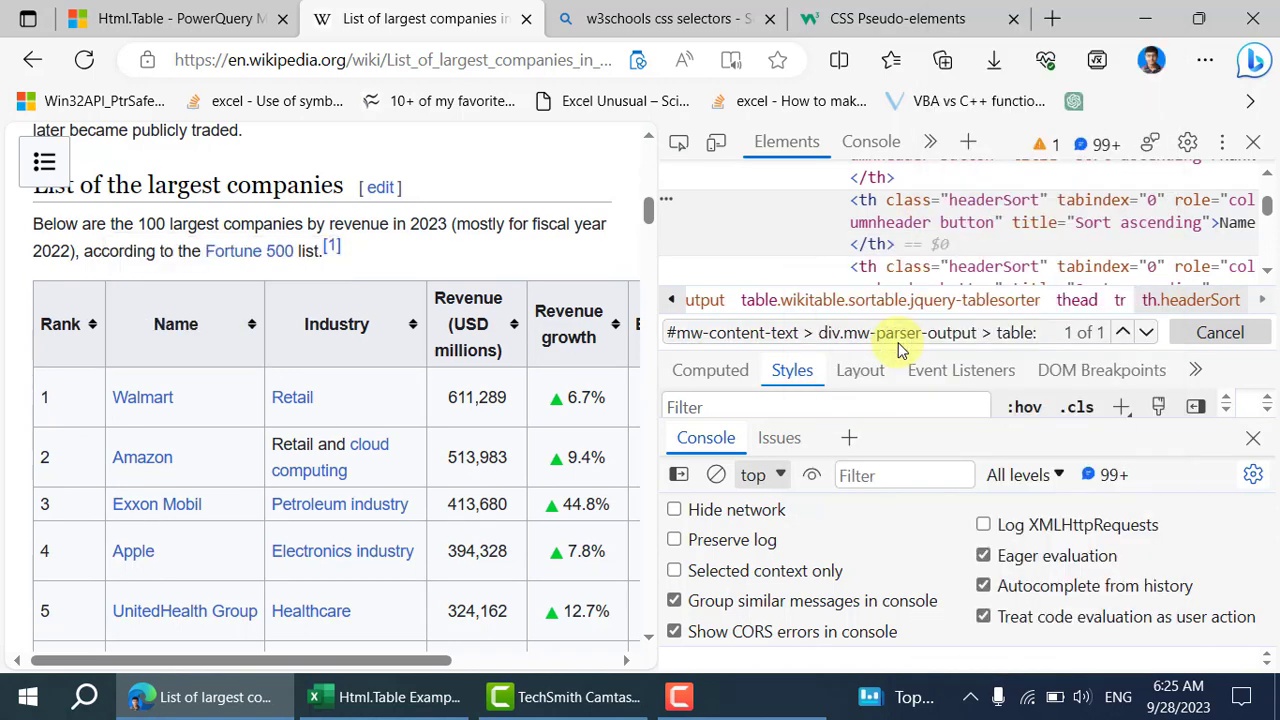
{"action": "left_click", "coordinate": [885, 337]}
{"action": "key", "text": "ctrl+a"}
{"action": "key", "text": "ctrl+v"}
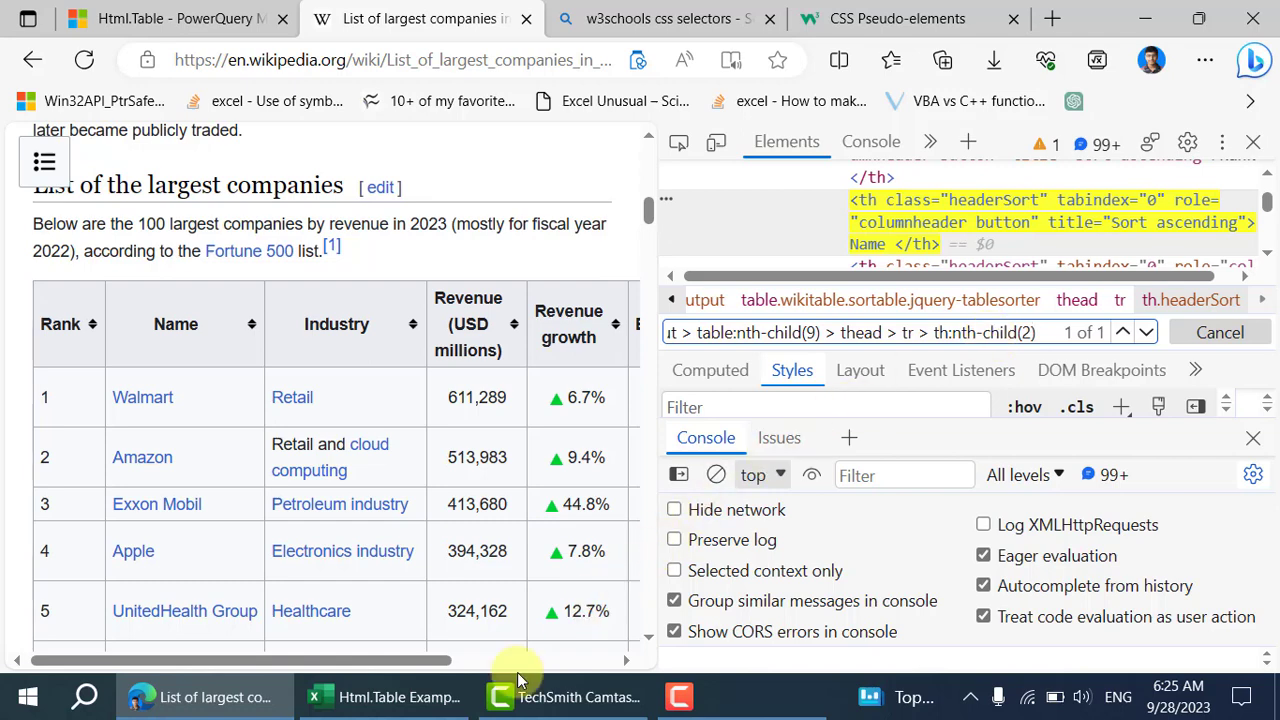
Switch to Power Query and view the Extracted Table From Html step of the Table 2 query.
{"action": "left_click", "coordinate": [435, 712]}
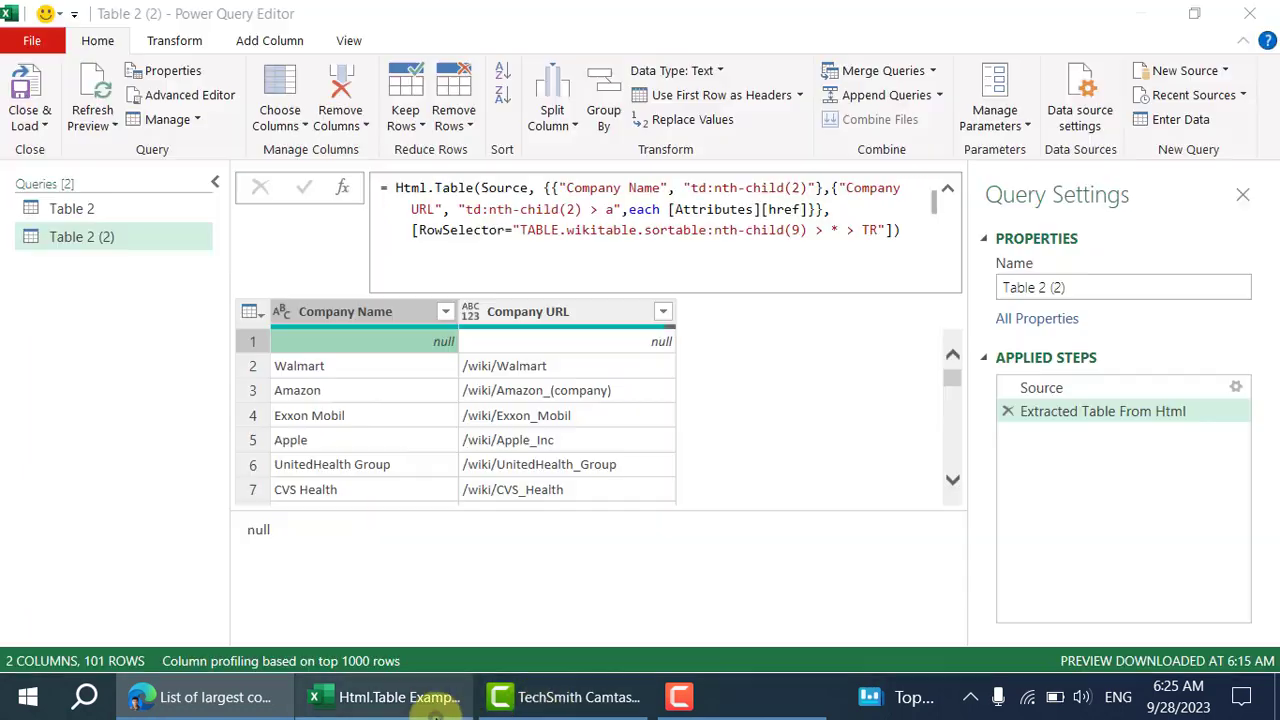
{"action": "left_click", "coordinate": [86, 207]}
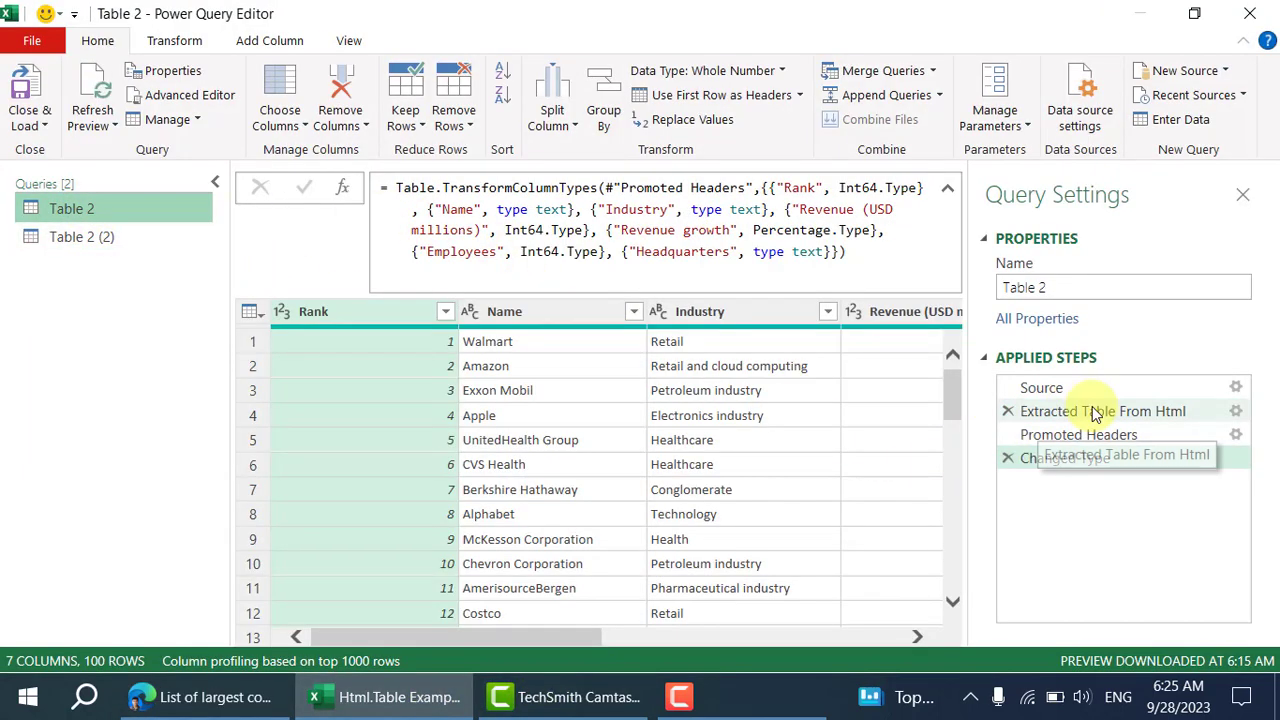
{"action": "left_click", "coordinate": [1025, 411]}
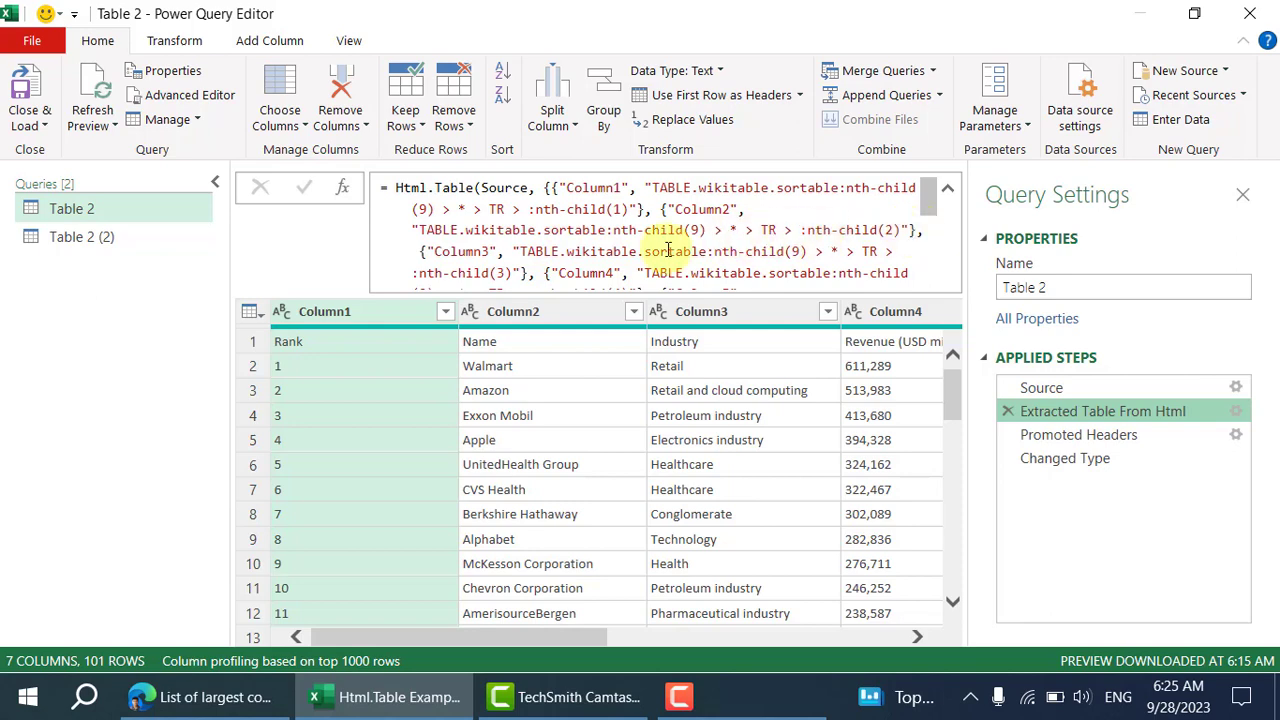
Replace the Company Name selector in the Table 2 (2) query with TR > :nth-child(2), copied from the Column2 selector of Table 2.
{"action": "left_click_drag", "start_coordinate": [761, 230], "coordinate": [903, 230]}
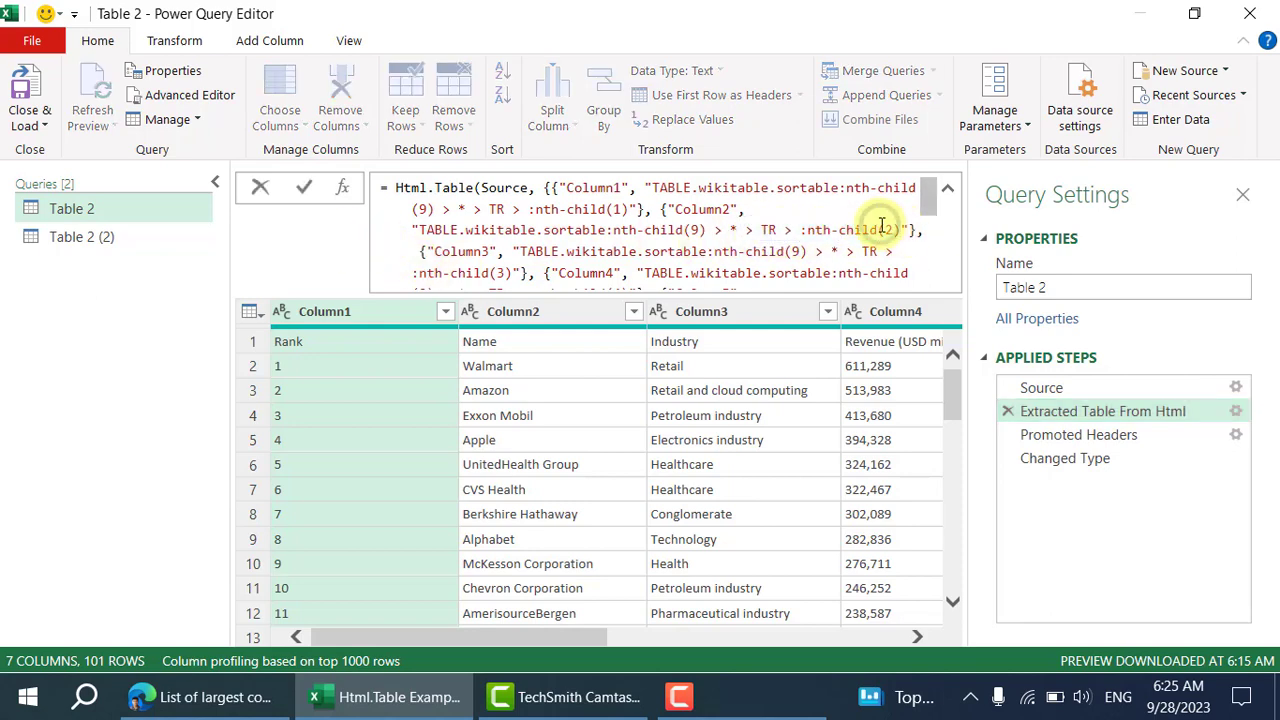
{"action": "right_click", "coordinate": [882, 229]}
{"action": "left_click", "coordinate": [915, 273]}
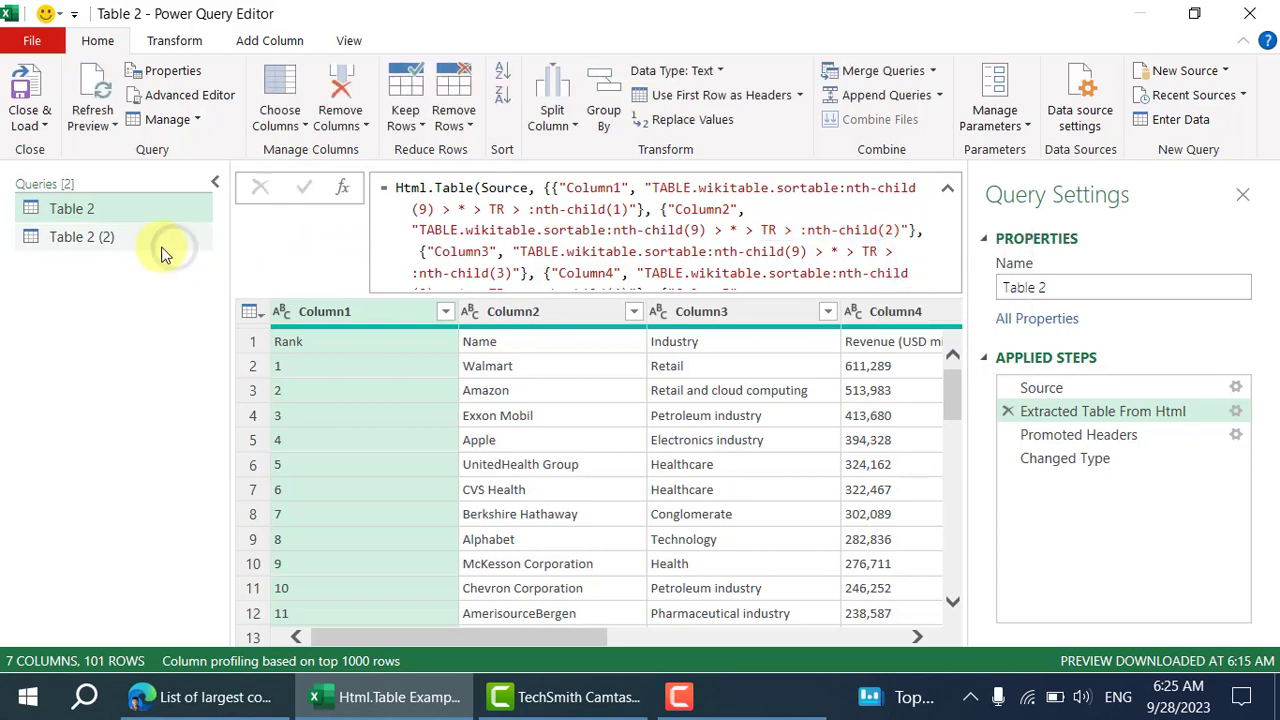
{"action": "left_click", "coordinate": [190, 244]}
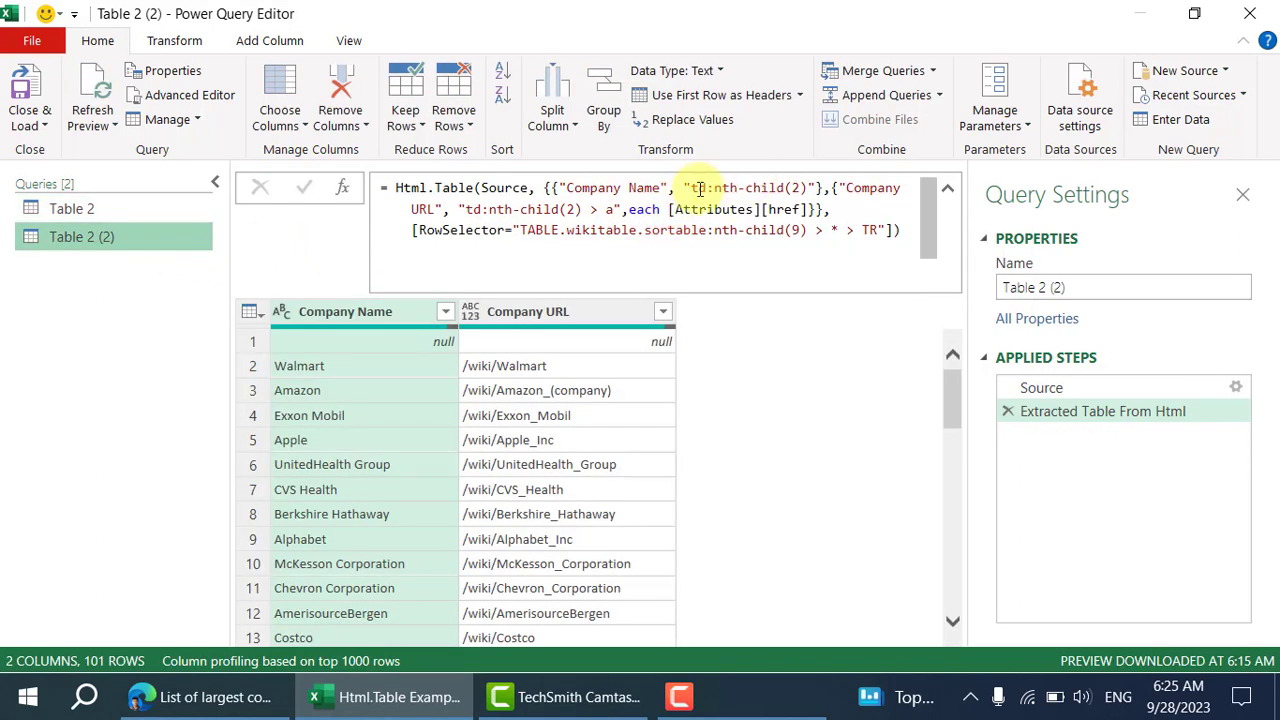
{"action": "left_click_drag", "start_coordinate": [690, 188], "coordinate": [812, 188]}
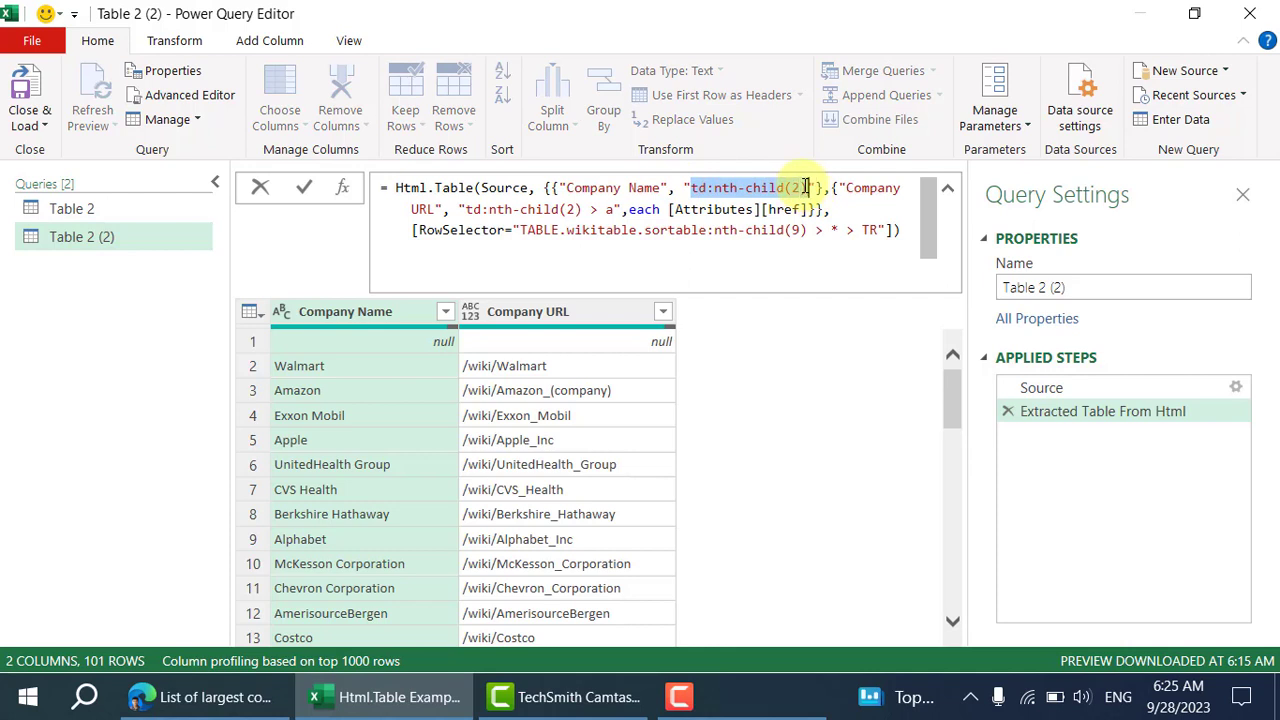
{"action": "key", "text": "ctrl+v"}
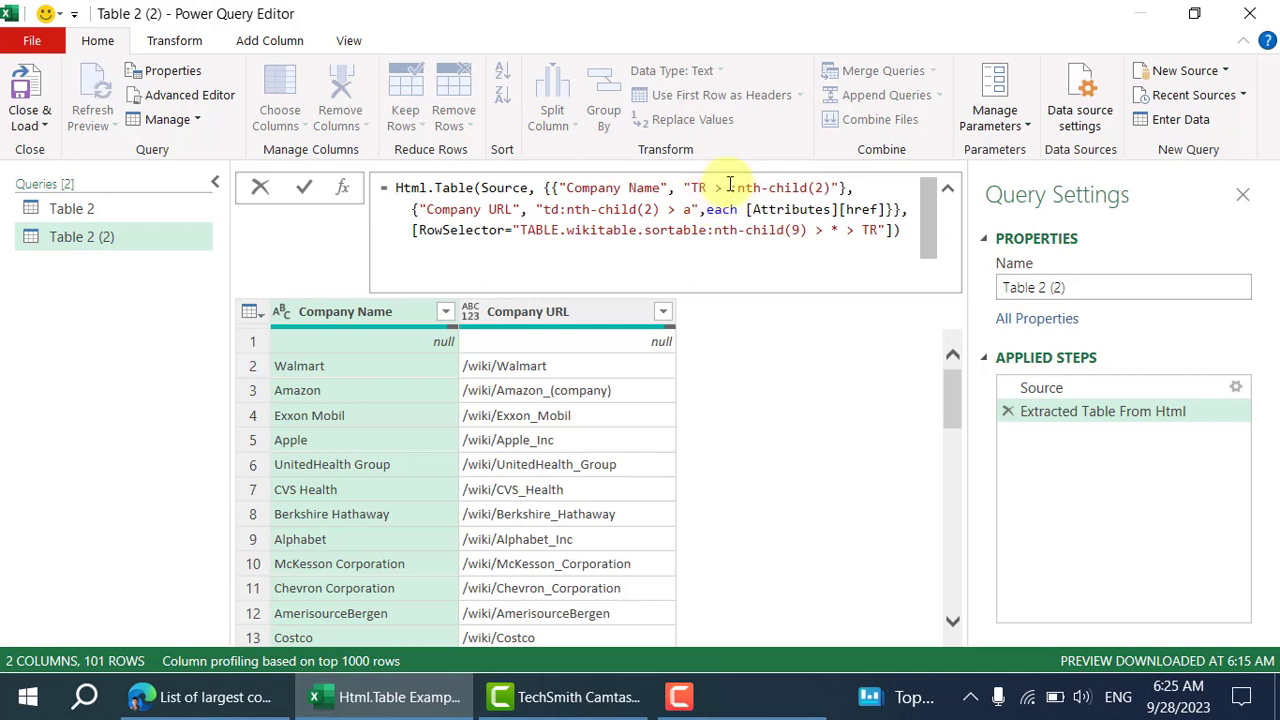
{"action": "left_click", "coordinate": [299, 198]}
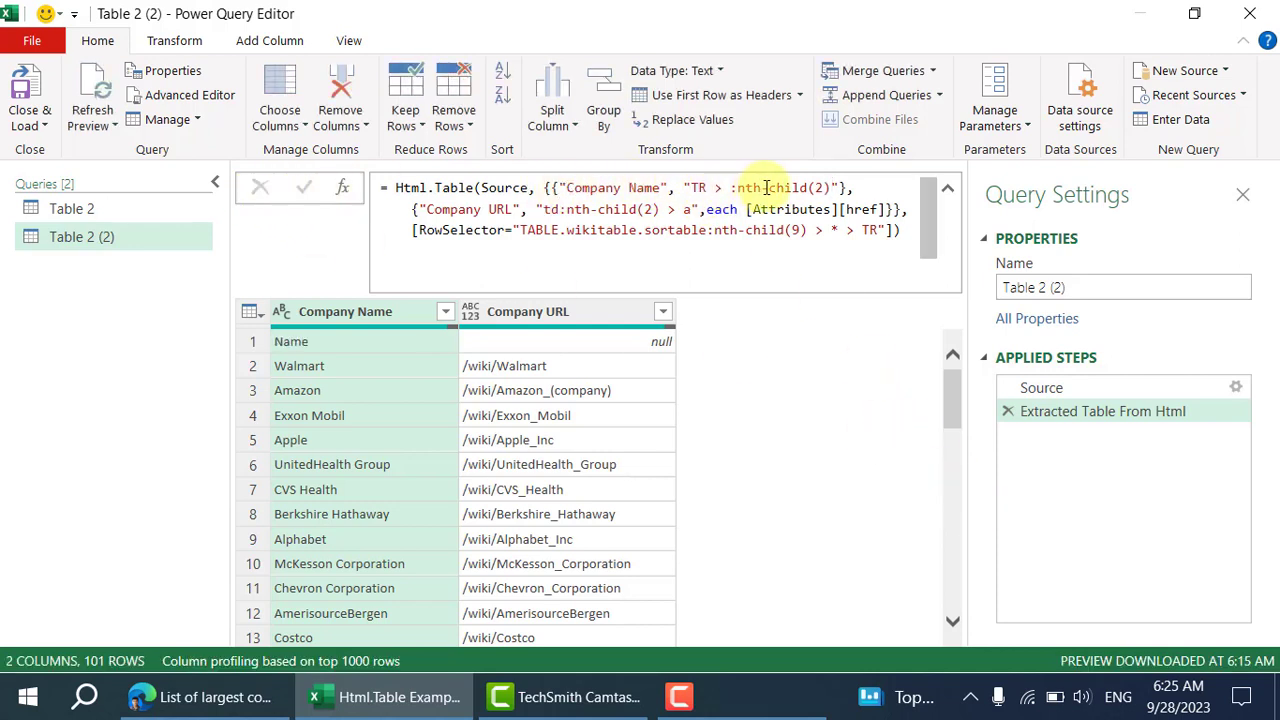
Check the header row and the Walmart row in the Company Name and Company URL columns.
{"action": "left_click", "coordinate": [315, 345]}
{"action": "left_click", "coordinate": [370, 370]}
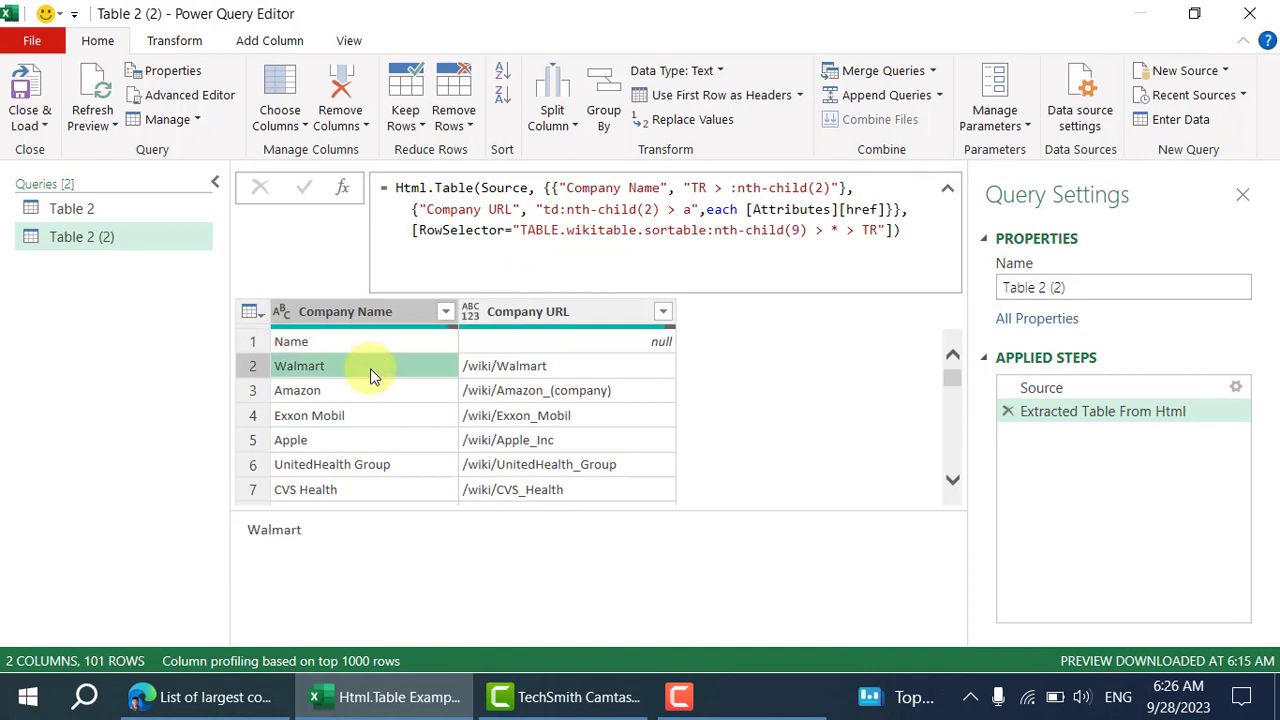
{"action": "left_click", "coordinate": [565, 363]}
{"action": "left_click", "coordinate": [533, 348]}
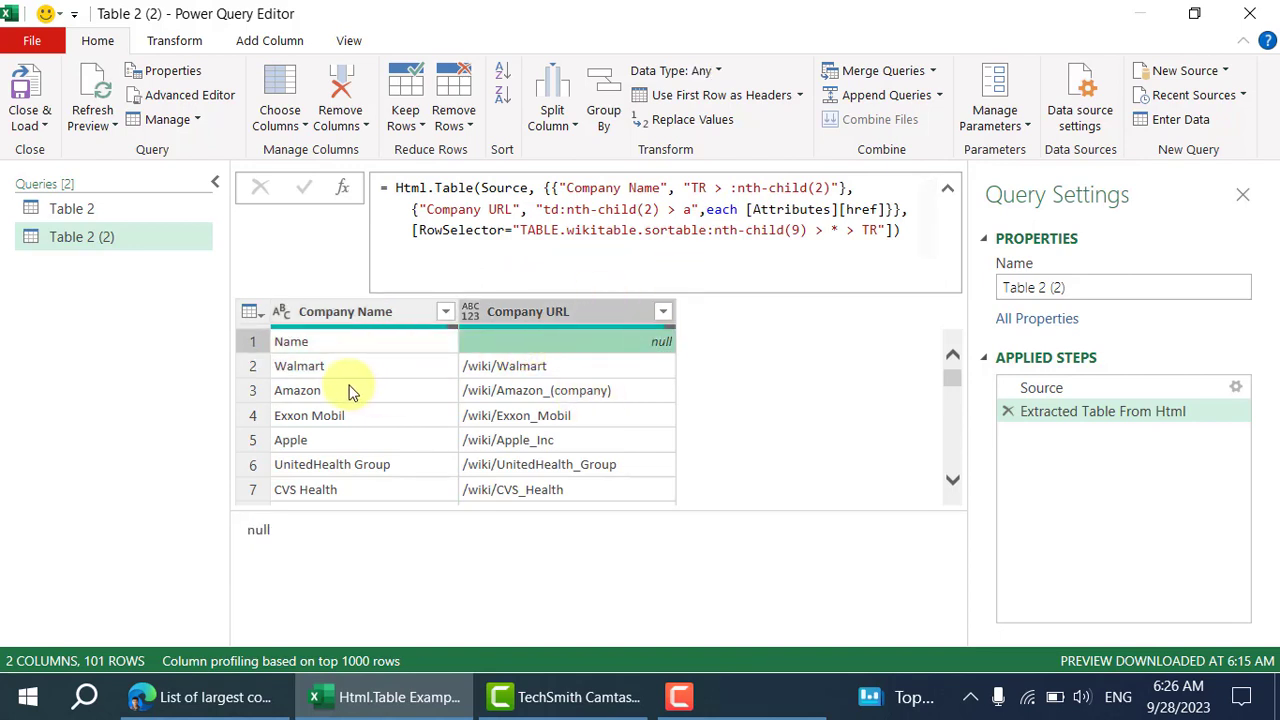
{"action": "left_click", "coordinate": [297, 372]}
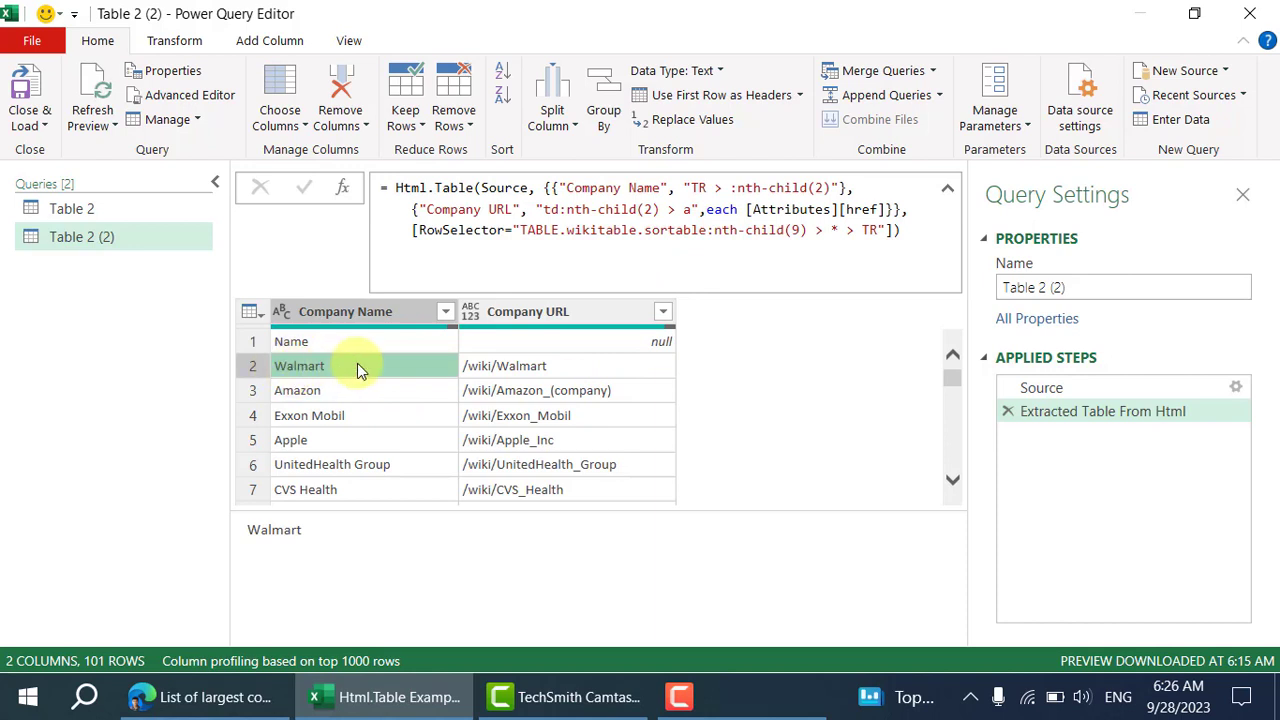
{"action": "left_click", "coordinate": [537, 375]}
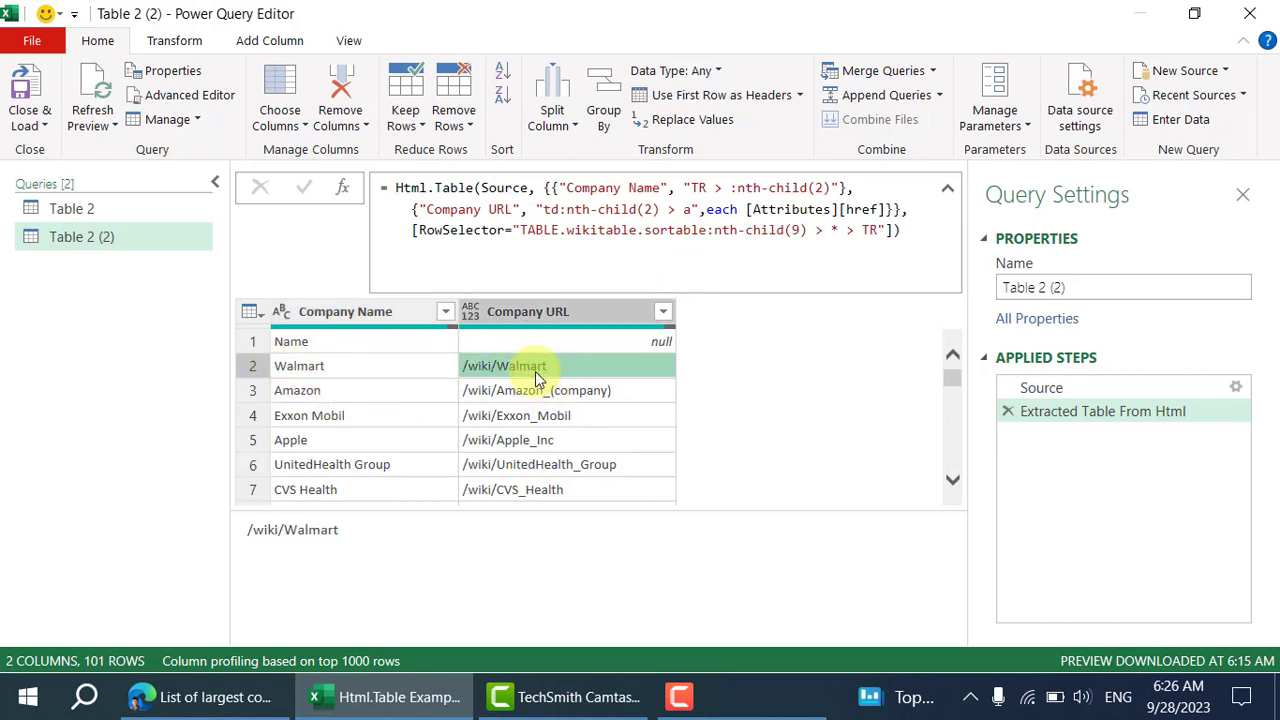
{"action": "left_click", "coordinate": [210, 697]}
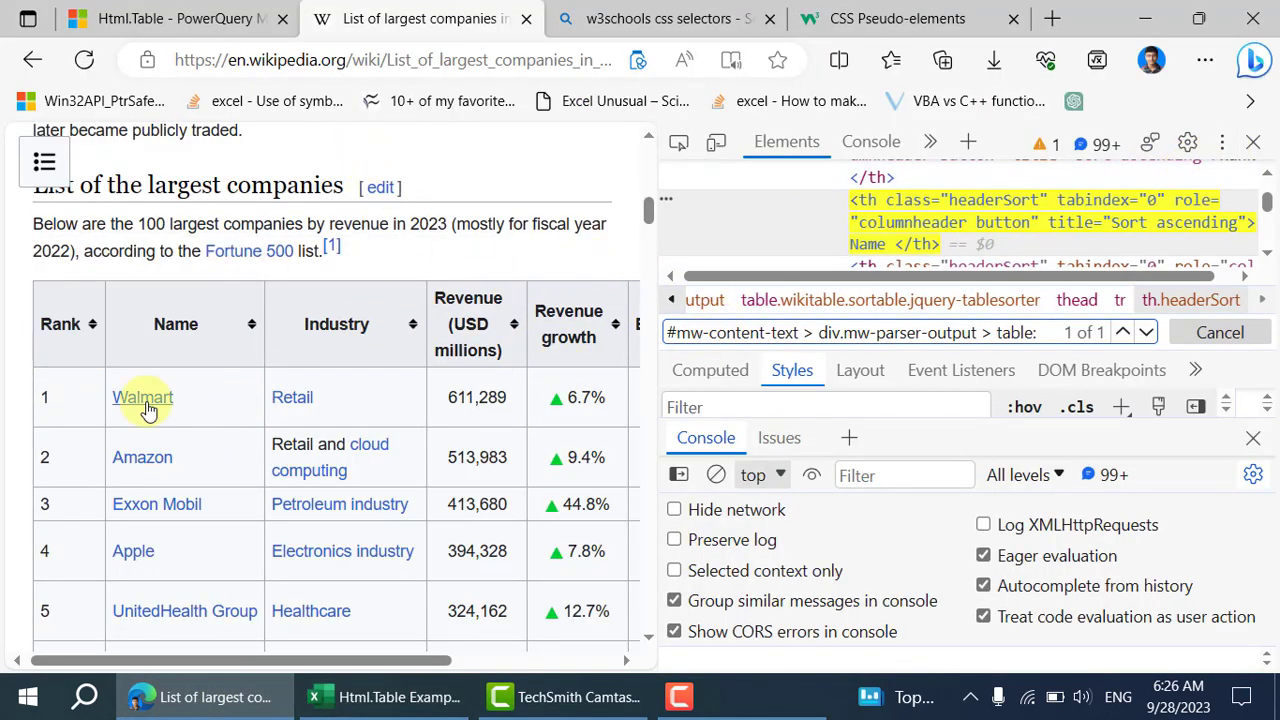
{"action": "mouse_move", "coordinate": [147, 410]}
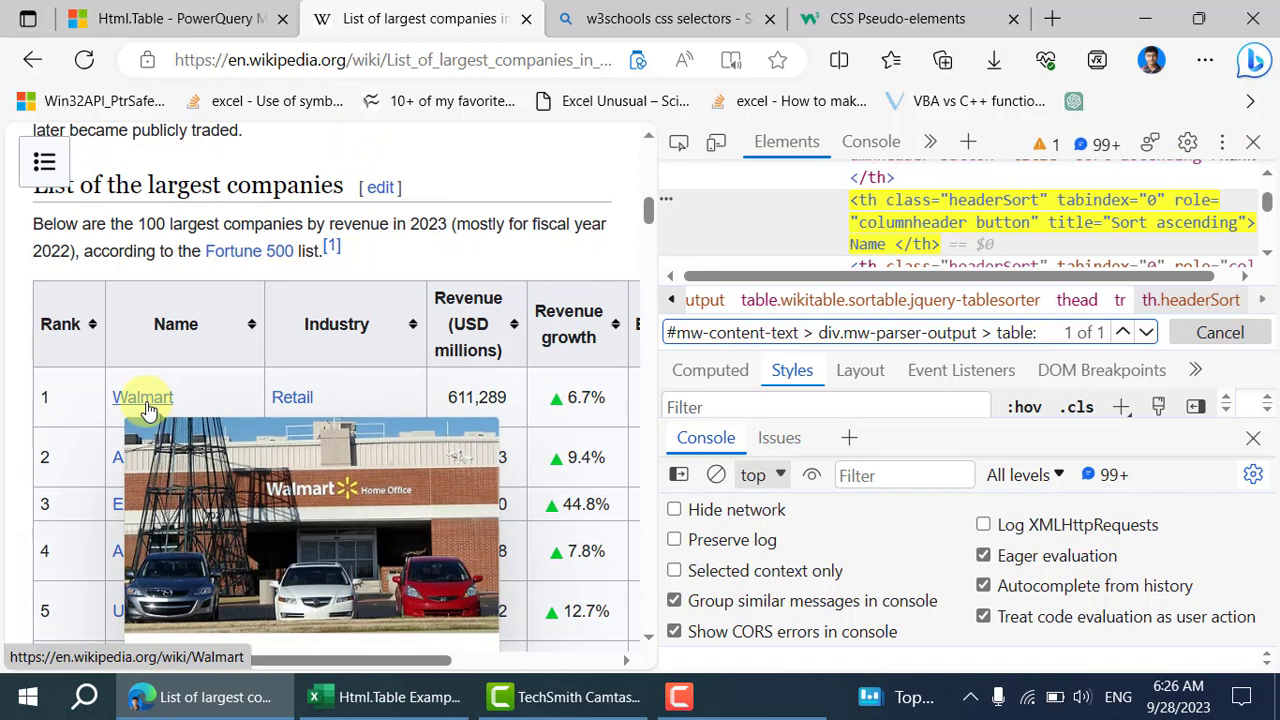
{"action": "left_click", "coordinate": [145, 405]}
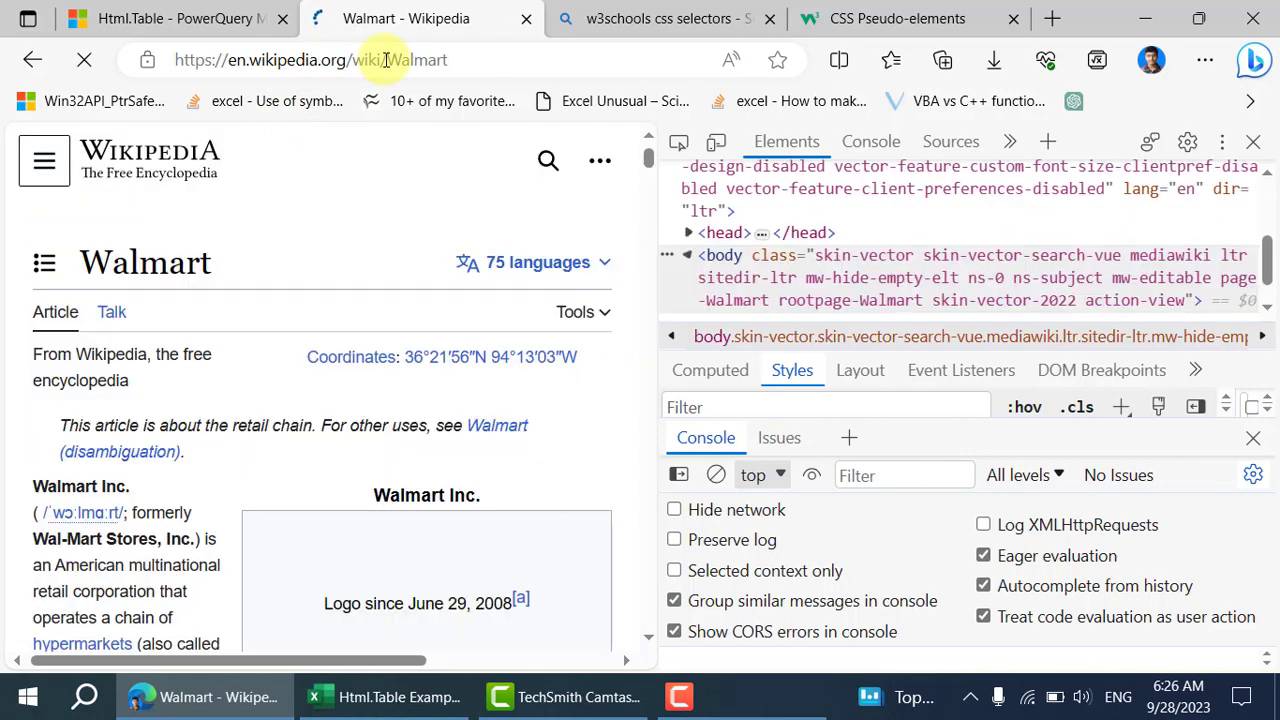
{"action": "left_click", "coordinate": [386, 60]}
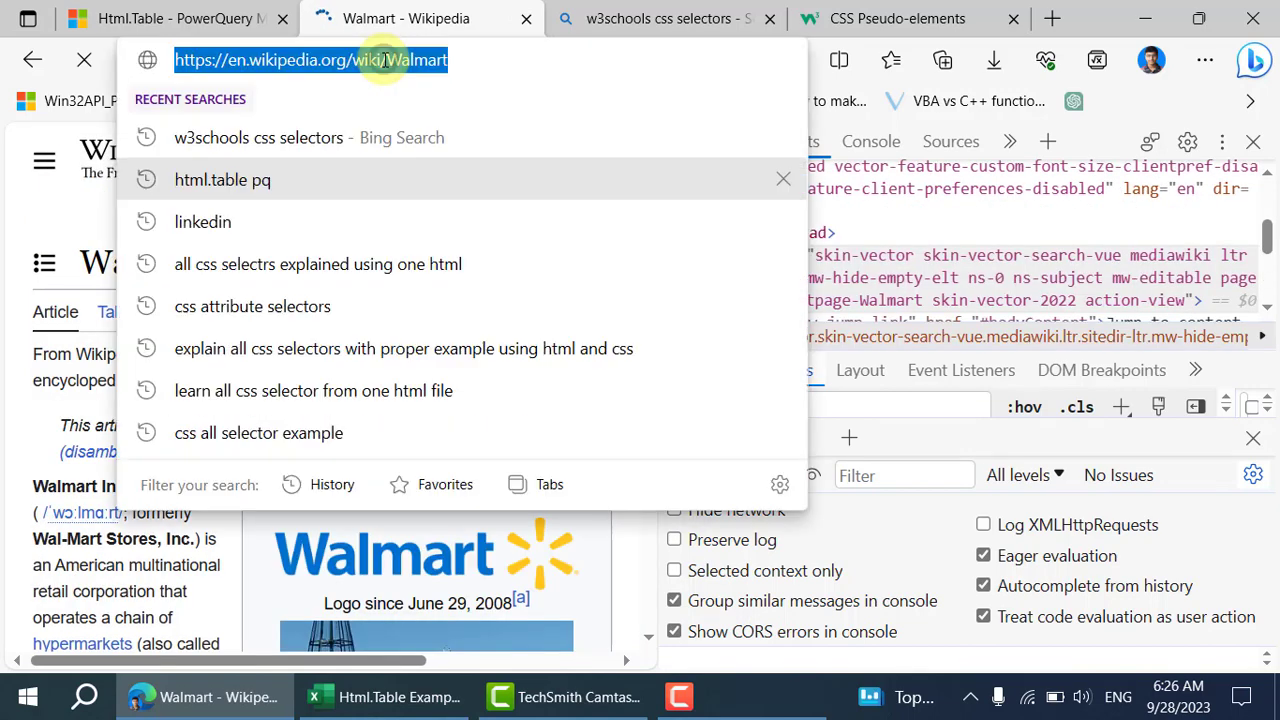
{"action": "left_click", "coordinate": [397, 62]}
{"action": "key", "text": "shift+Home"}
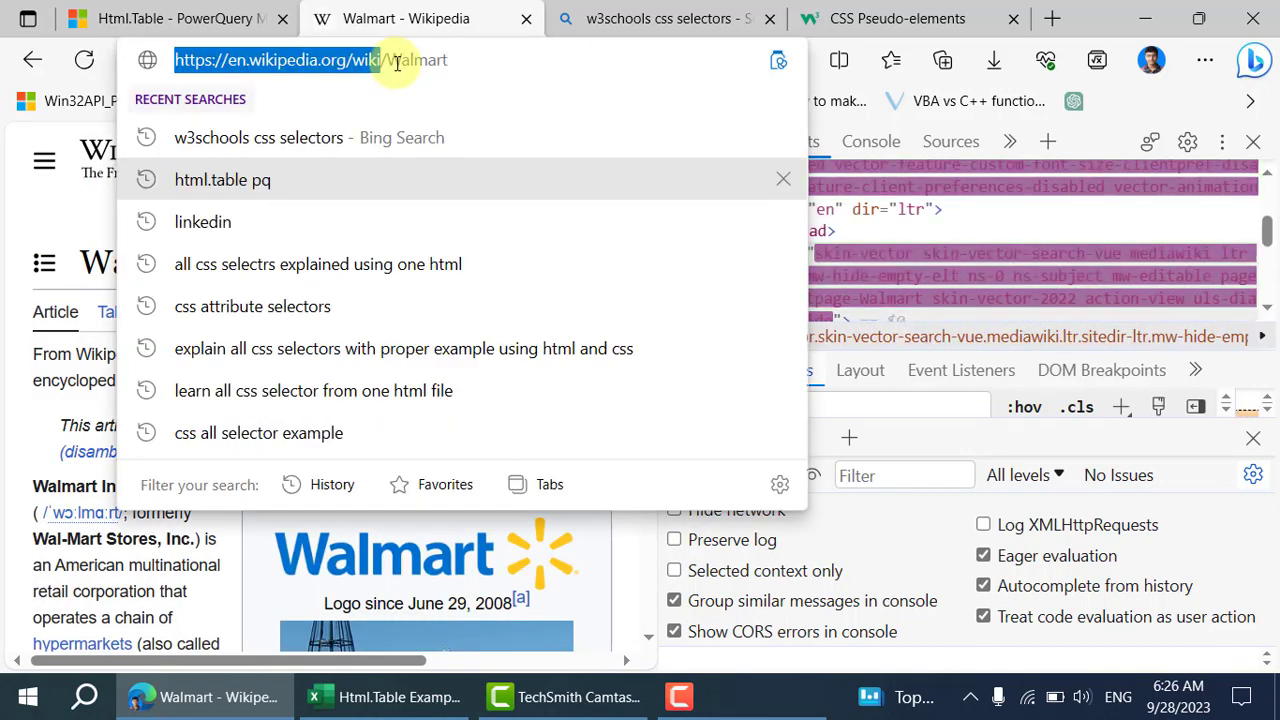
Switch back to Power Query and promote the first row of Table 2 (2) to column headers.
{"action": "left_click", "coordinate": [390, 697]}
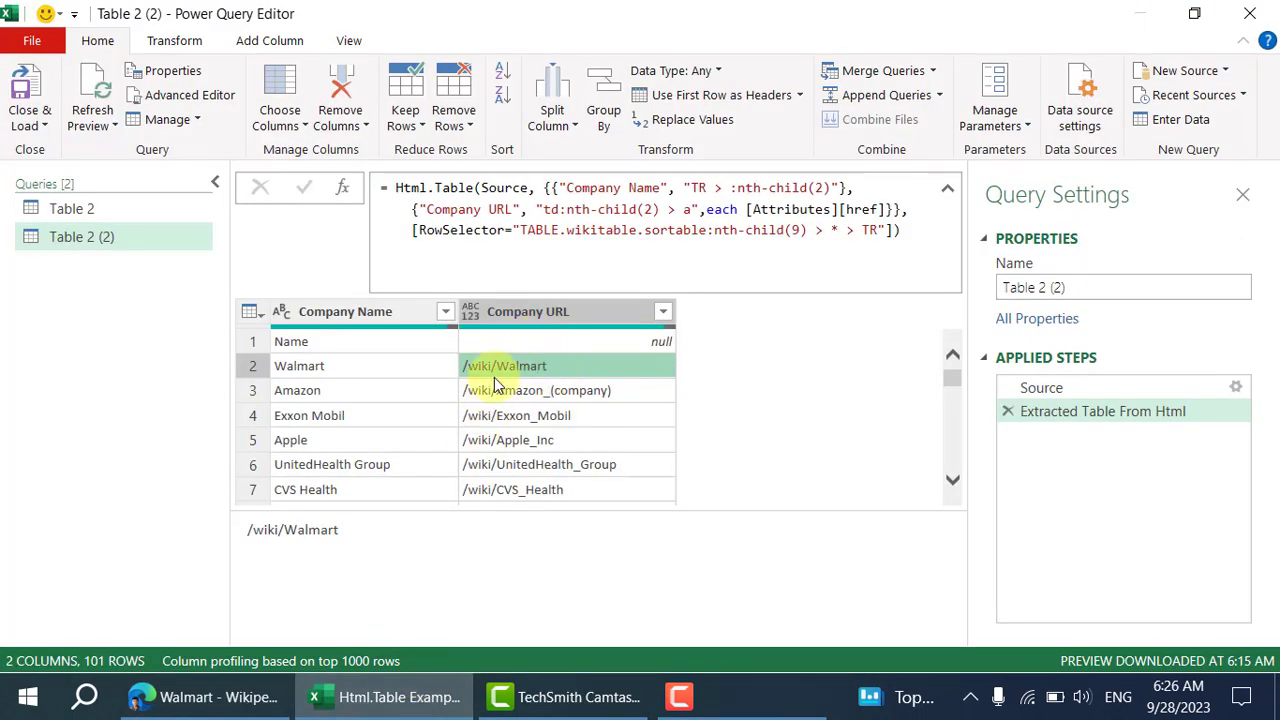
{"action": "left_click", "coordinate": [500, 314]}
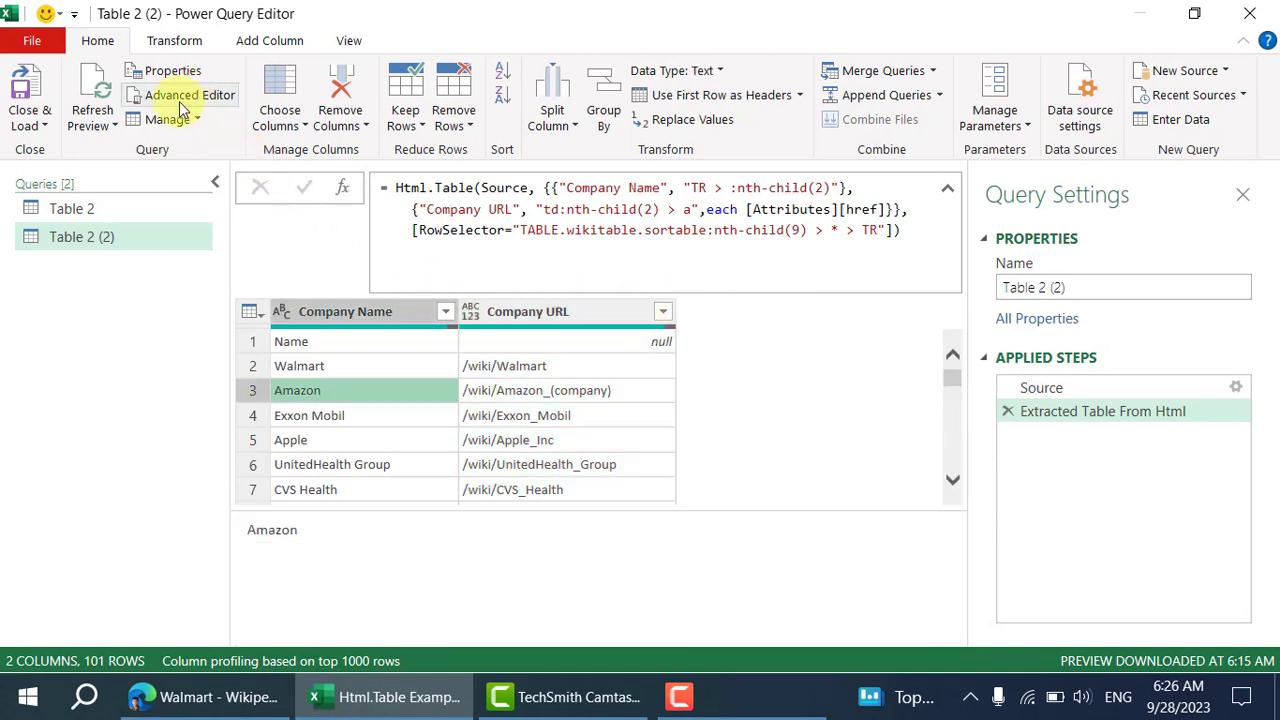
{"action": "left_click", "coordinate": [170, 40]}
{"action": "left_click", "coordinate": [122, 122]}
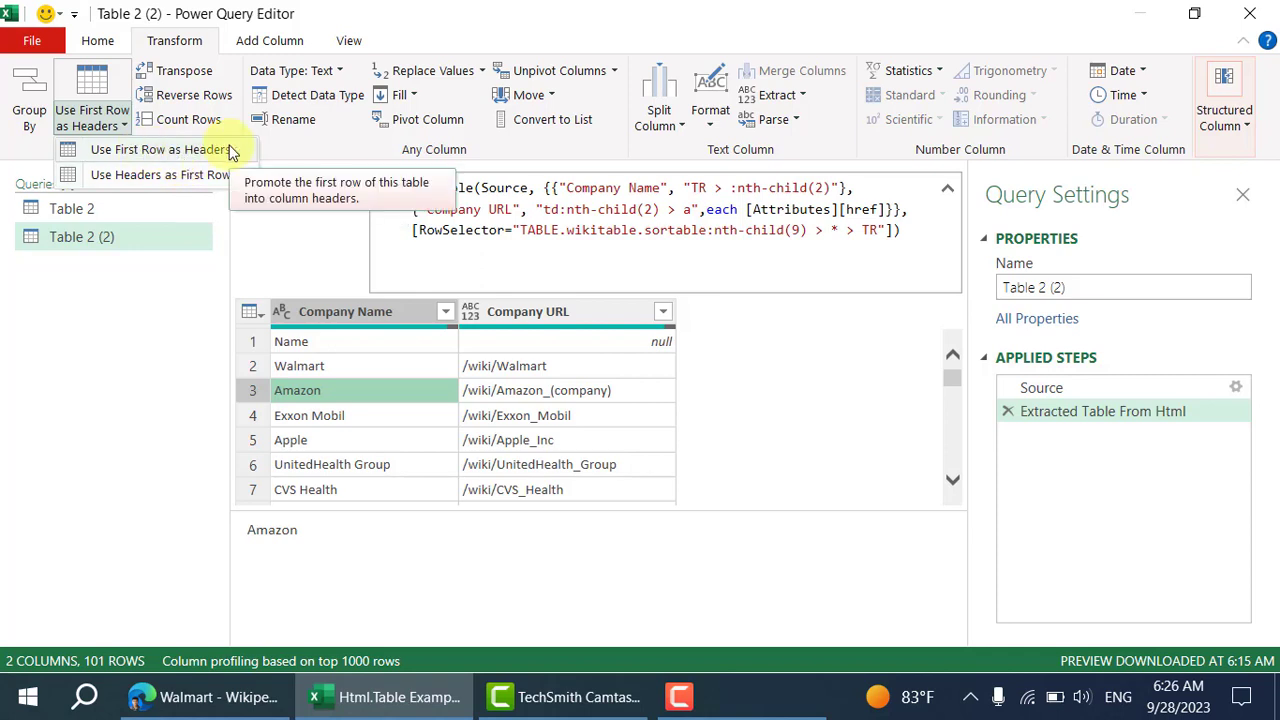
{"action": "left_click", "coordinate": [152, 152]}
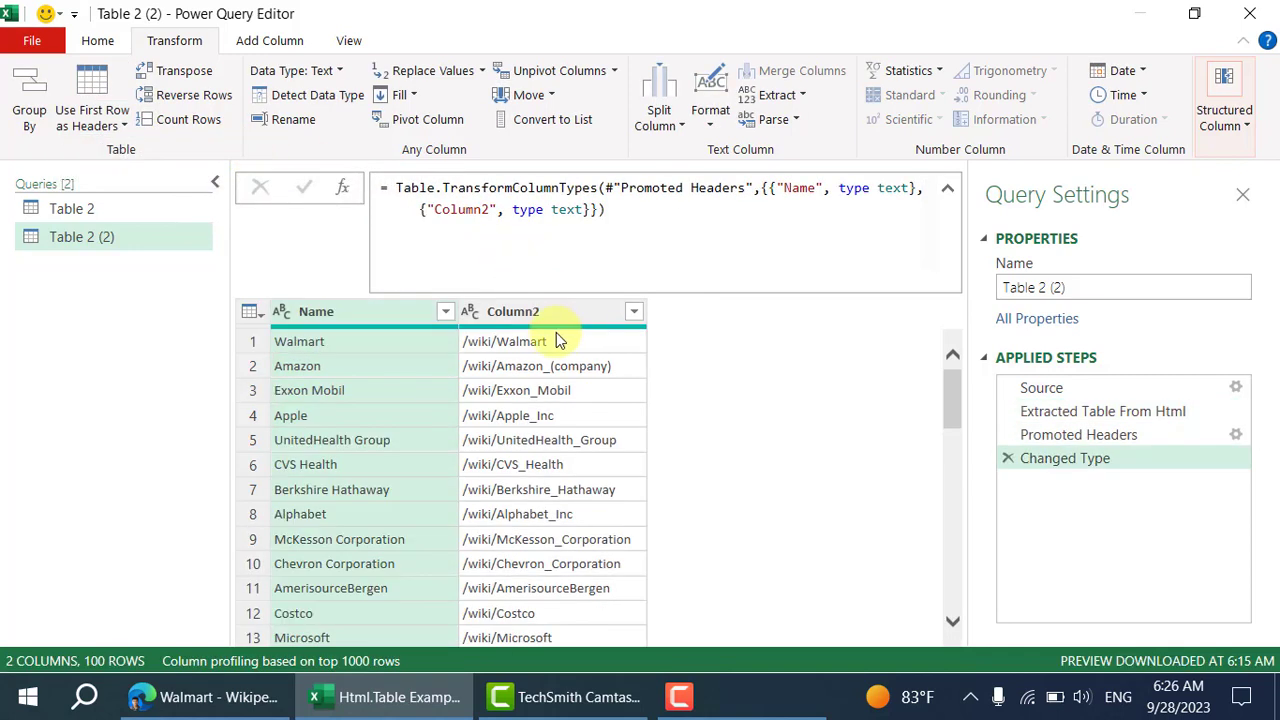
{"action": "left_click", "coordinate": [533, 342]}
{"action": "left_click", "coordinate": [592, 311]}
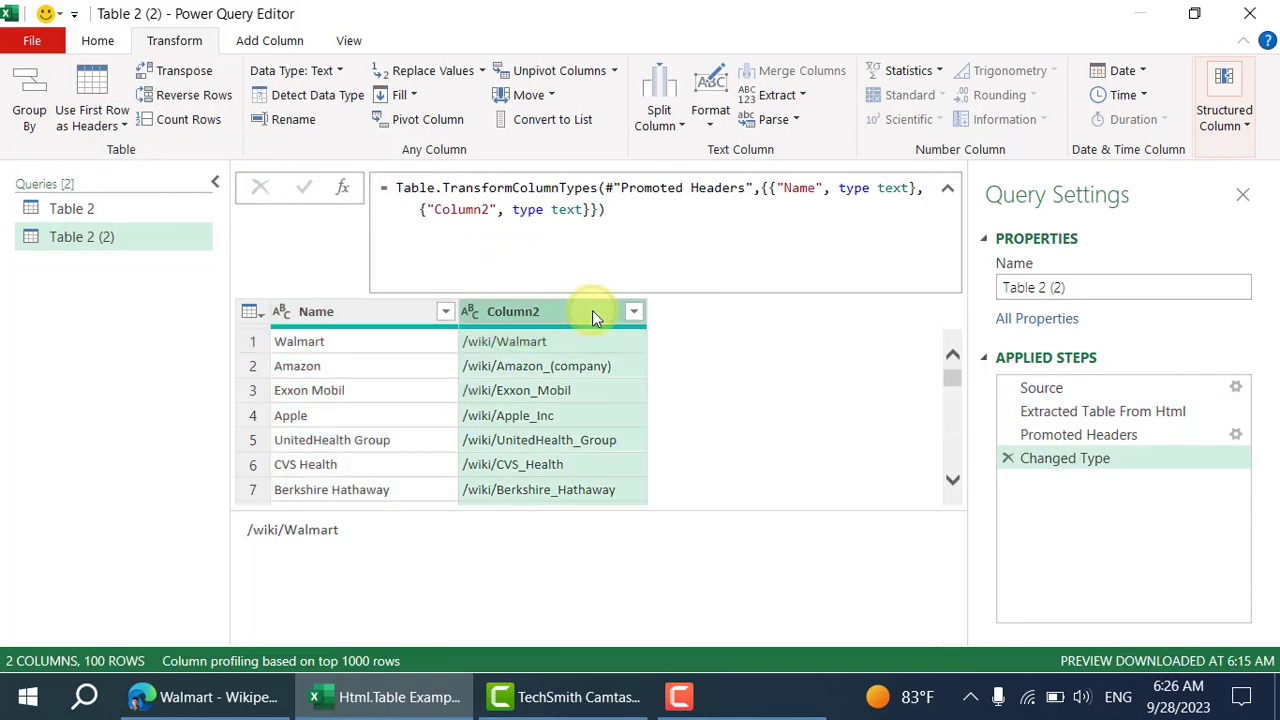
{"action": "right_click", "coordinate": [592, 315]}
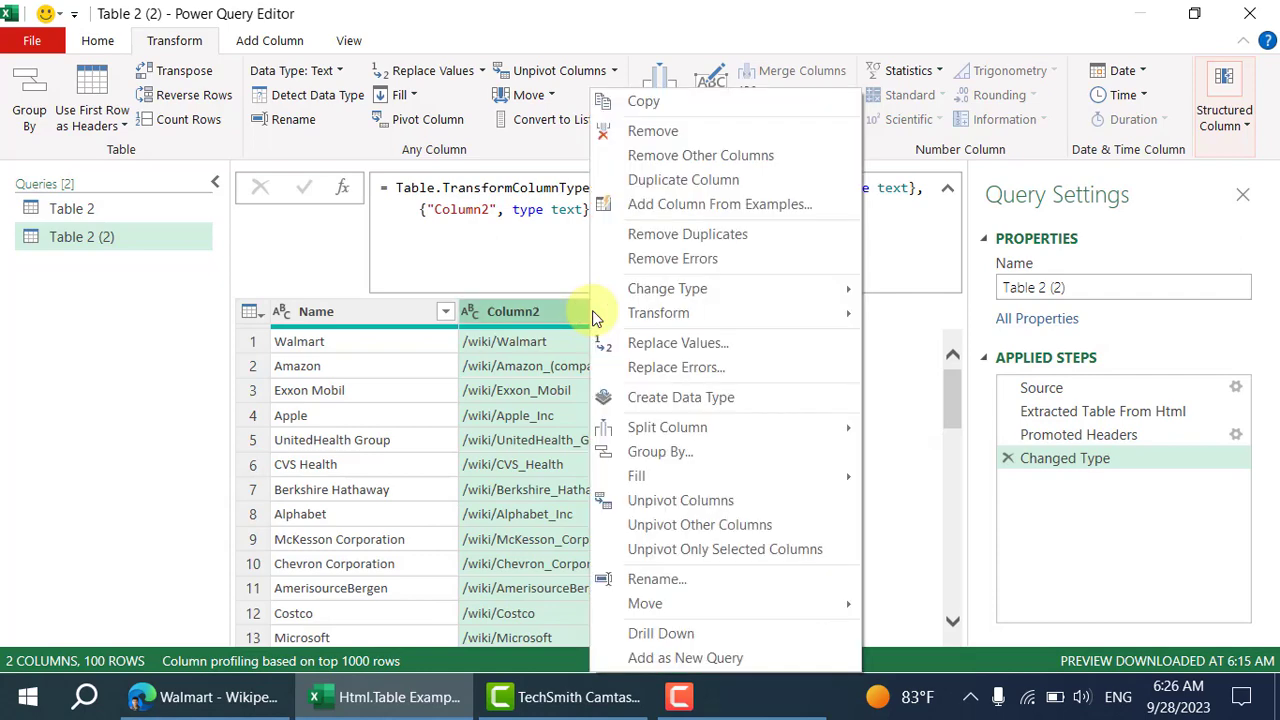
{"action": "left_click", "coordinate": [255, 50]}
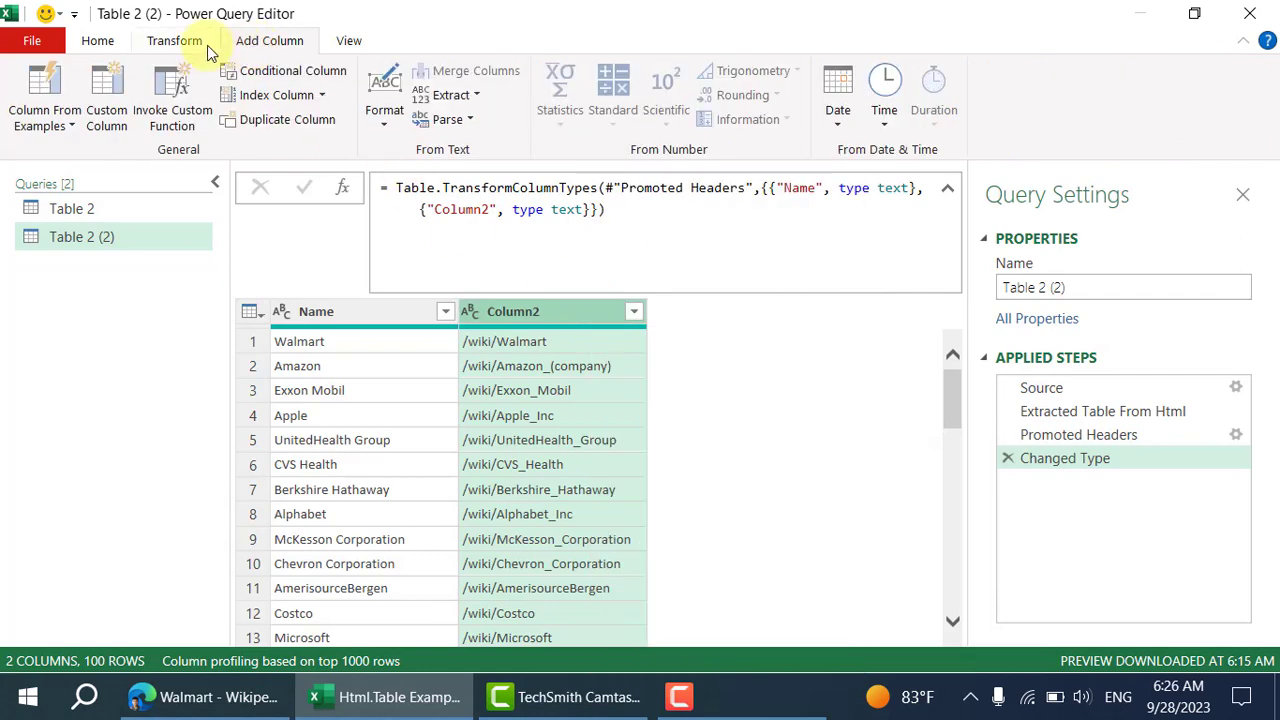
{"action": "left_click", "coordinate": [390, 112]}
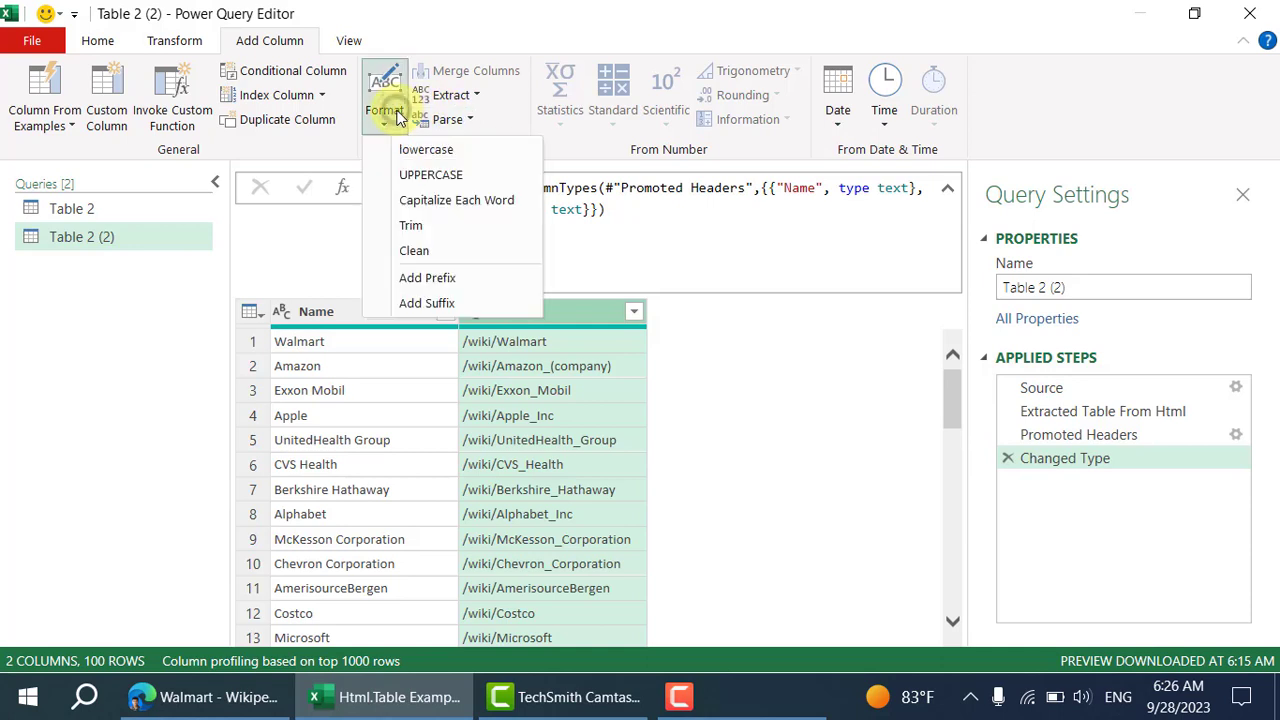
{"action": "left_click", "coordinate": [465, 278]}
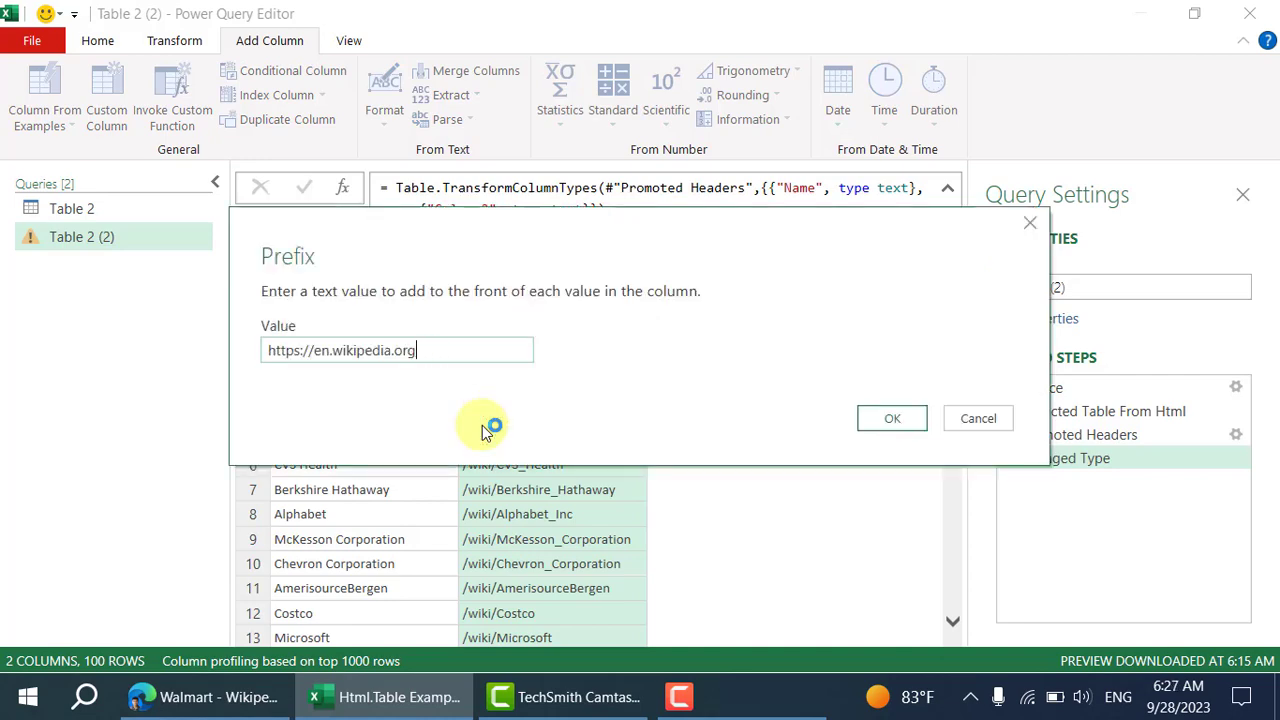
{"action": "key", "text": "Return"}
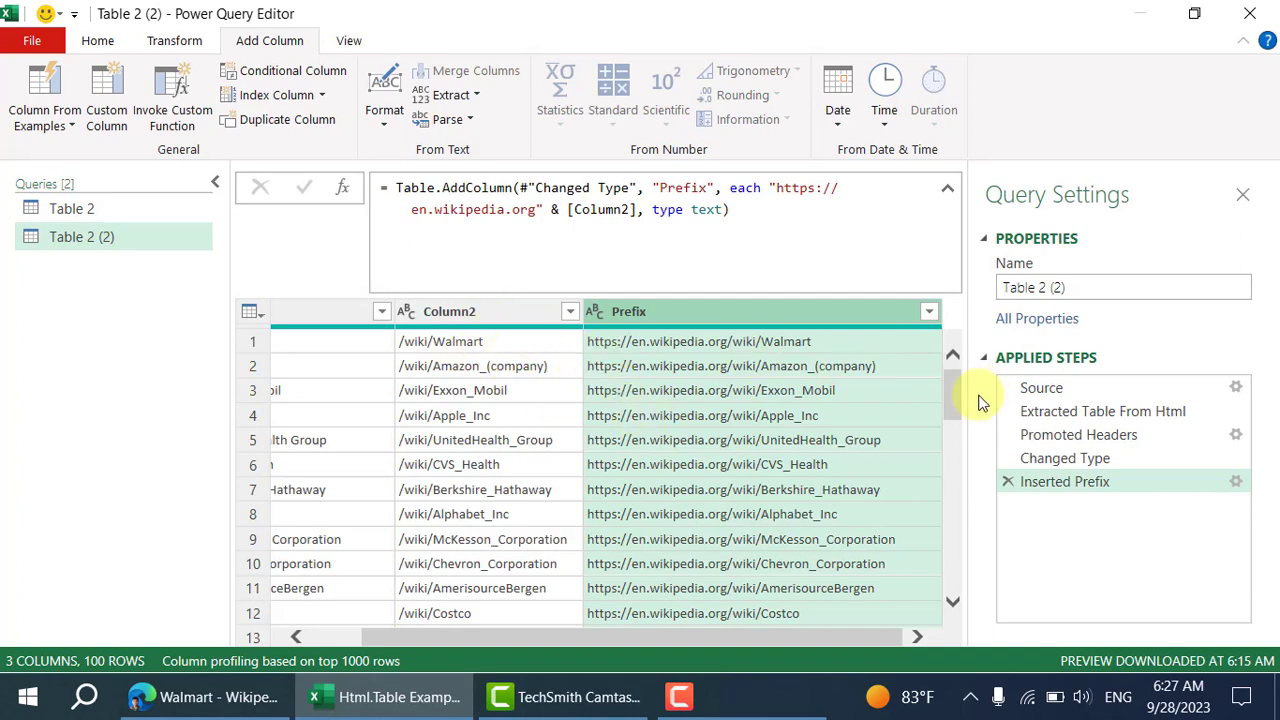
{"action": "left_click", "coordinate": [1010, 482]}
{"action": "left_click", "coordinate": [575, 323]}
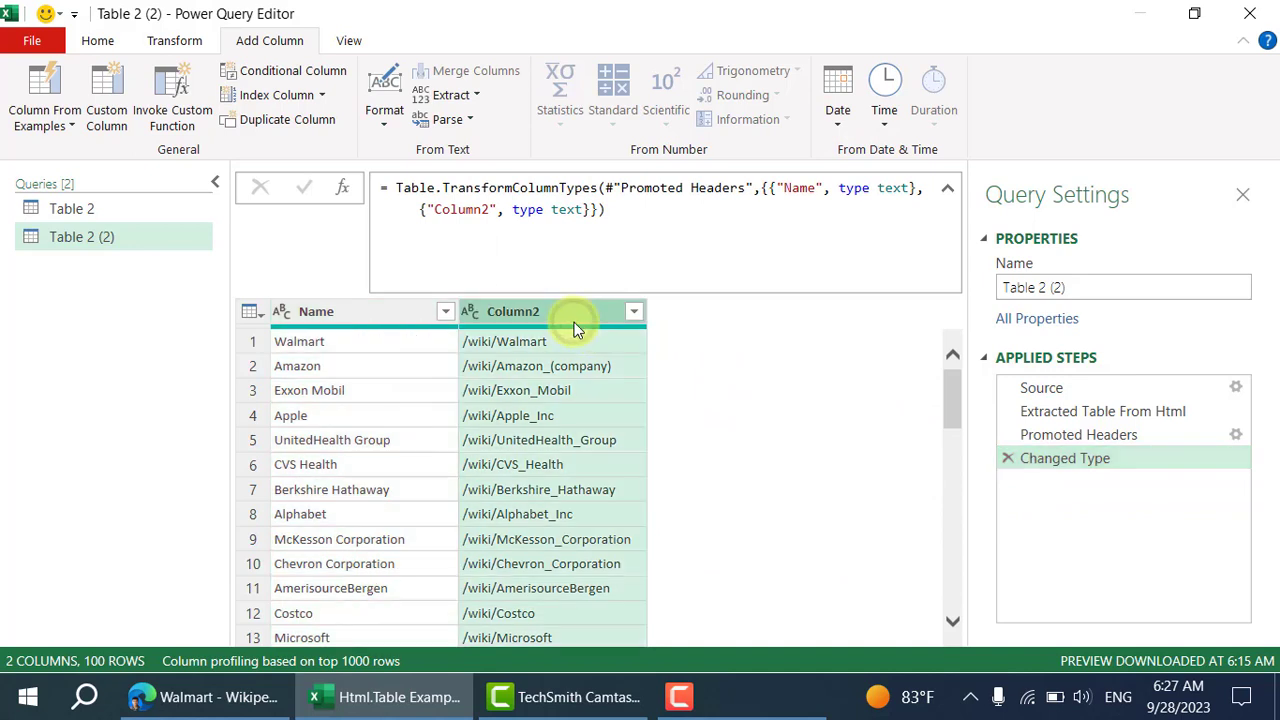
{"action": "left_click", "coordinate": [172, 45]}
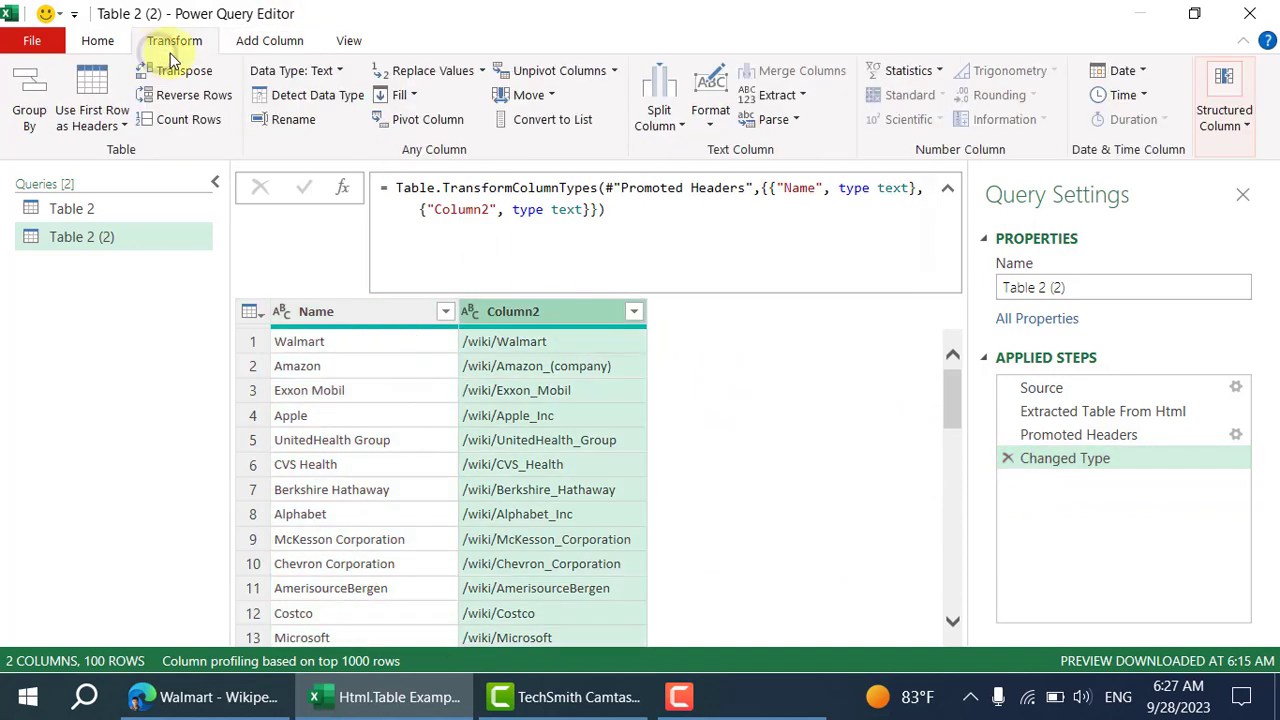
{"action": "left_click", "coordinate": [710, 105]}
{"action": "left_click", "coordinate": [772, 281]}
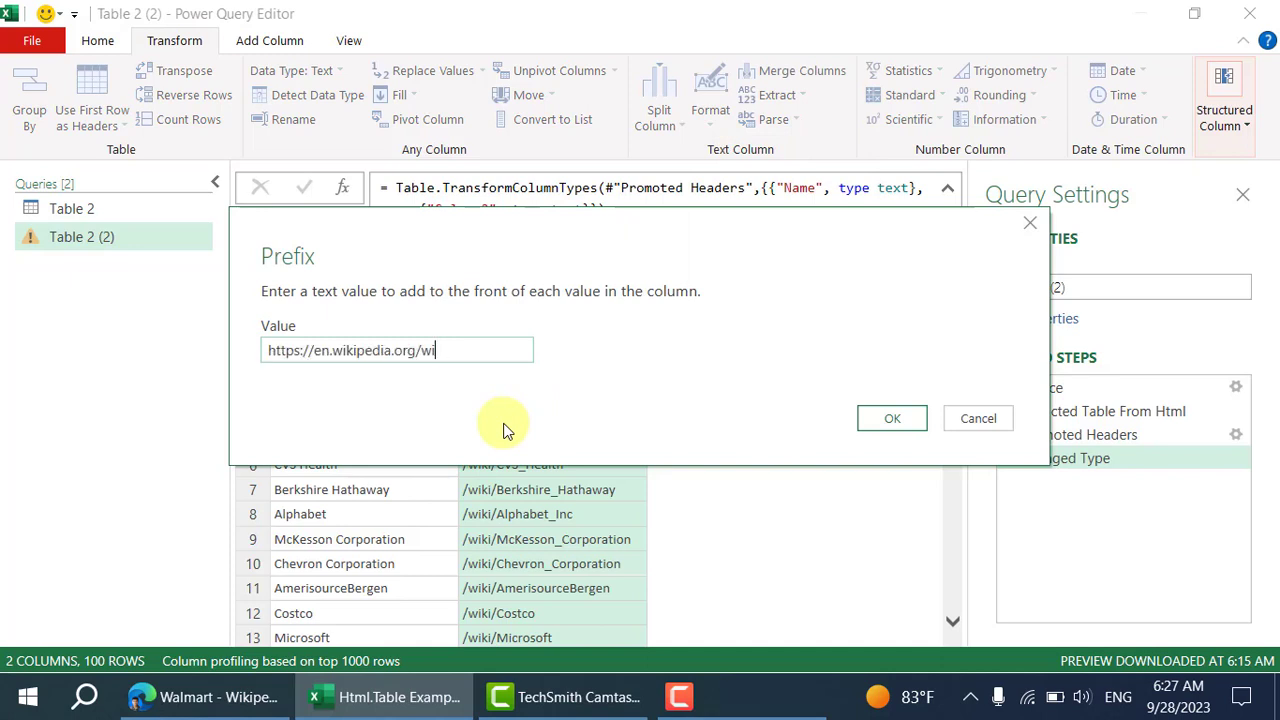
{"action": "key", "text": "Return"}
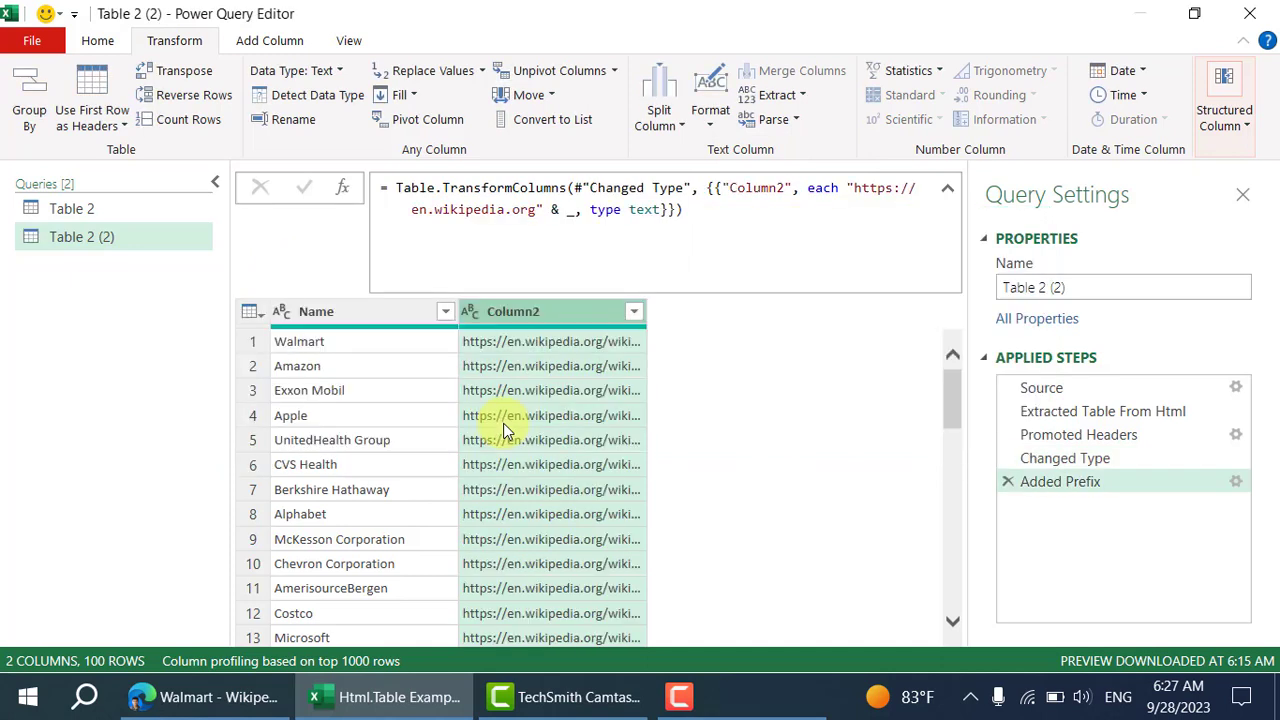
{"action": "double_click", "coordinate": [645, 305]}
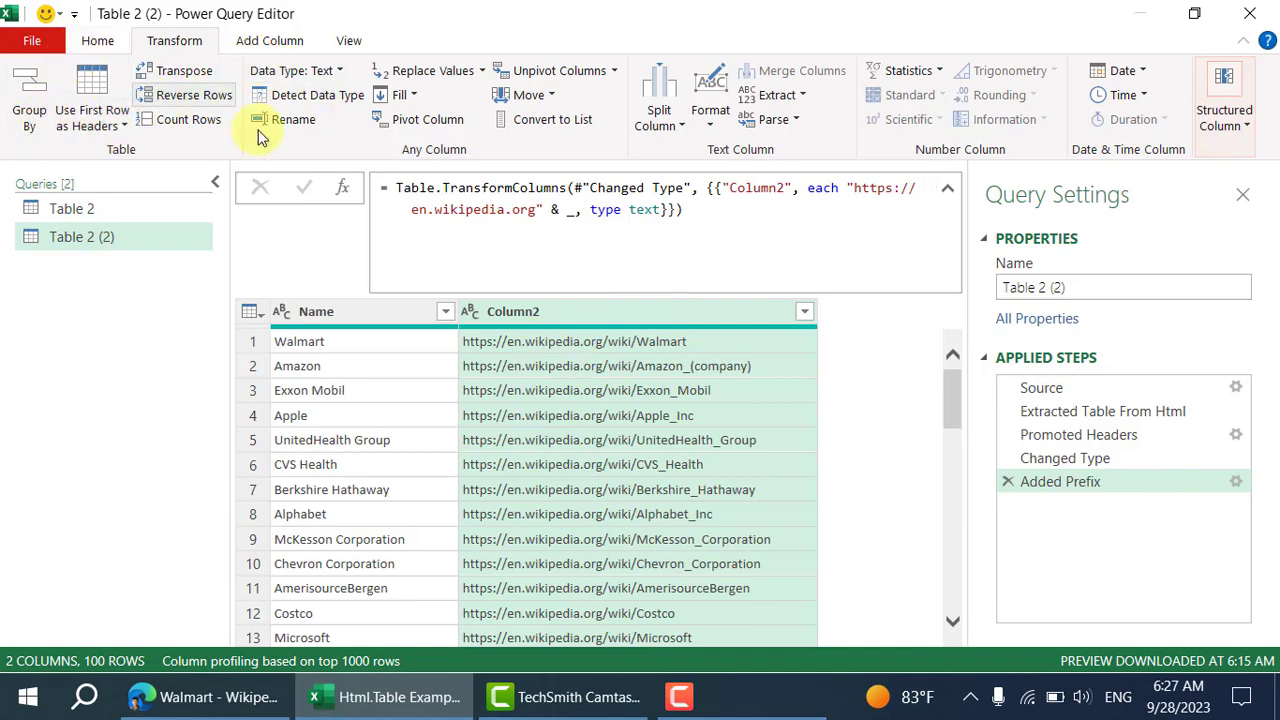
Rename Column2 to URL.
{"action": "double_click", "coordinate": [514, 312]}
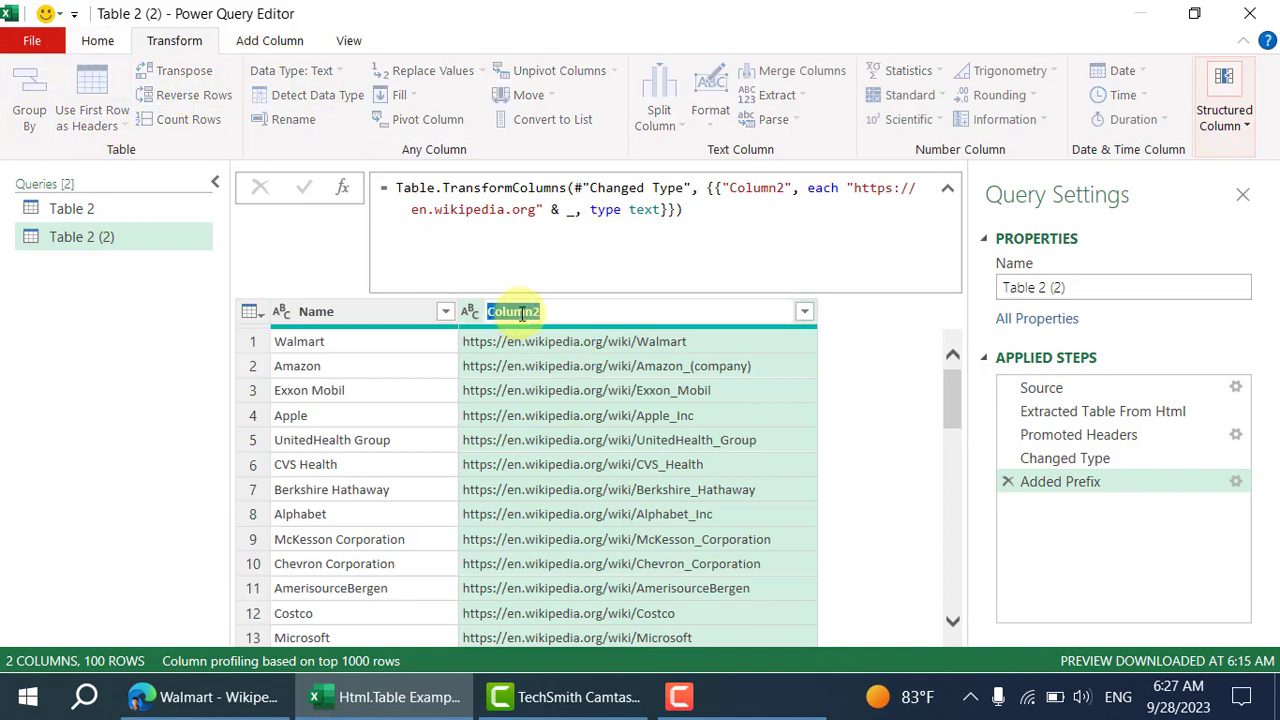
{"action": "type", "text": "URL"}
{"action": "key", "text": "Return"}
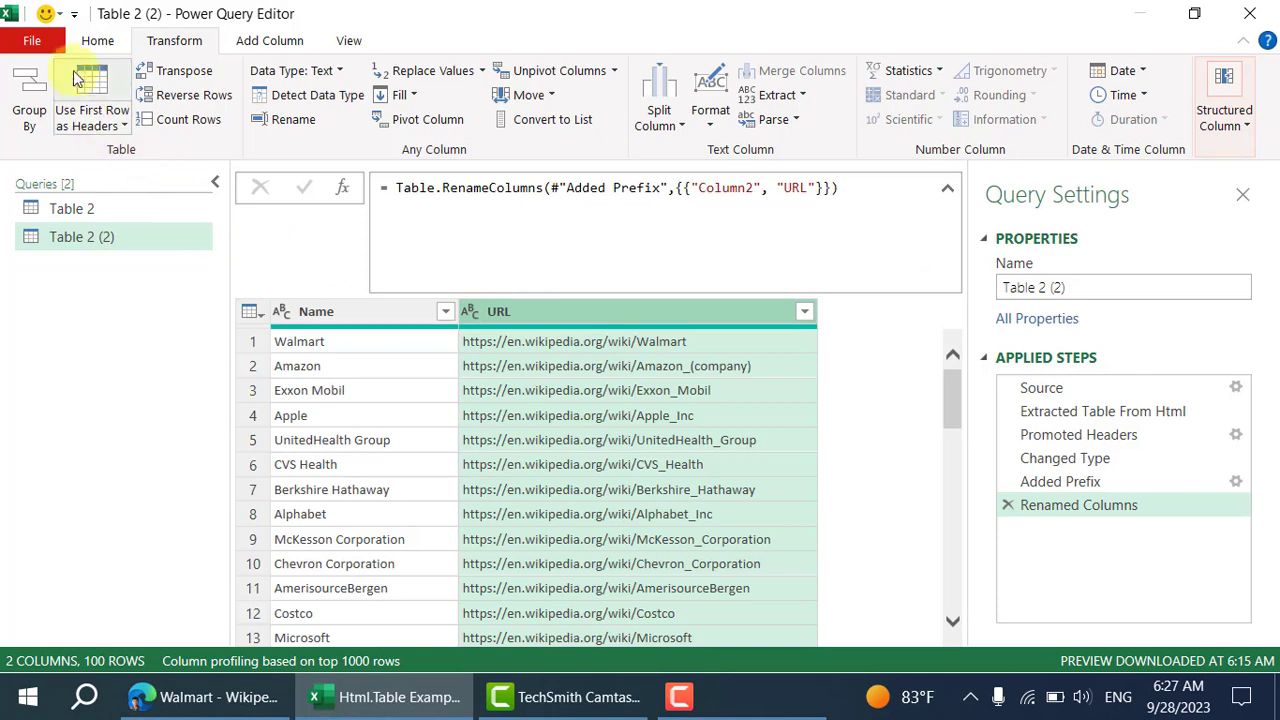
Close the query editor and load the Table 2 (2) query as a table in a new worksheet.
{"action": "left_click", "coordinate": [92, 40]}
{"action": "left_click", "coordinate": [42, 120]}
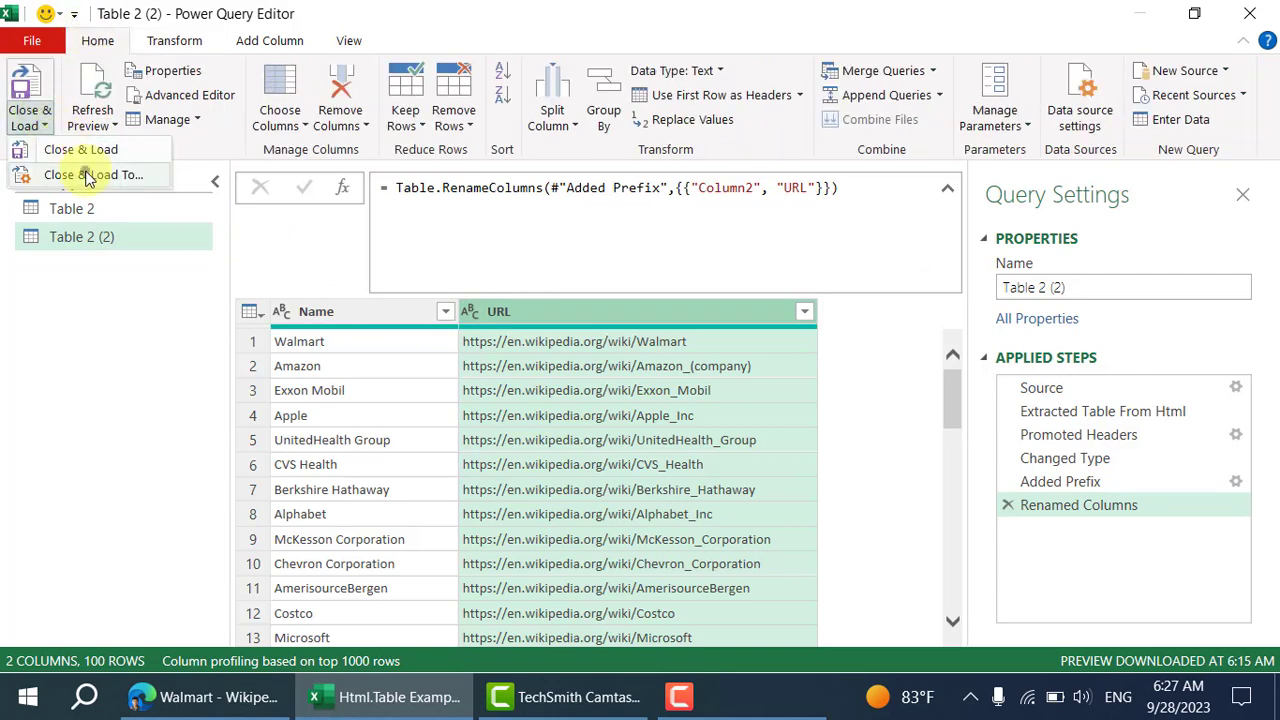
{"action": "left_click", "coordinate": [86, 171]}
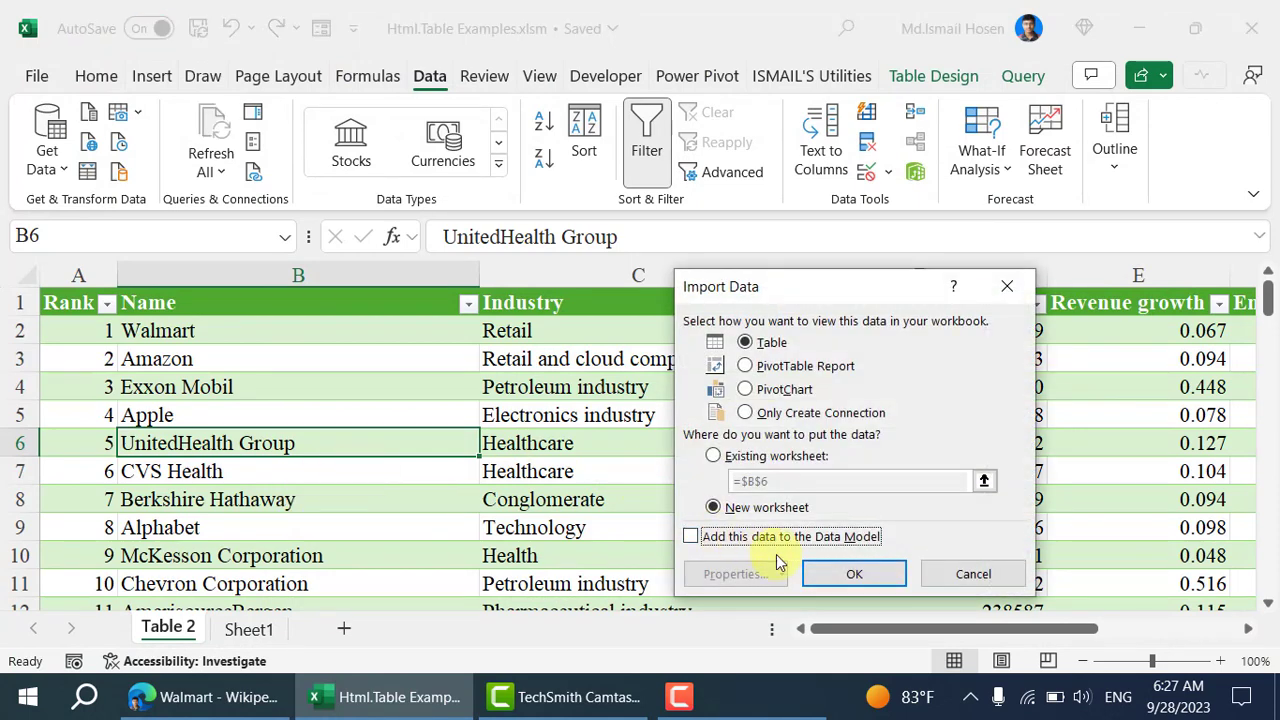
{"action": "left_click", "coordinate": [842, 575]}
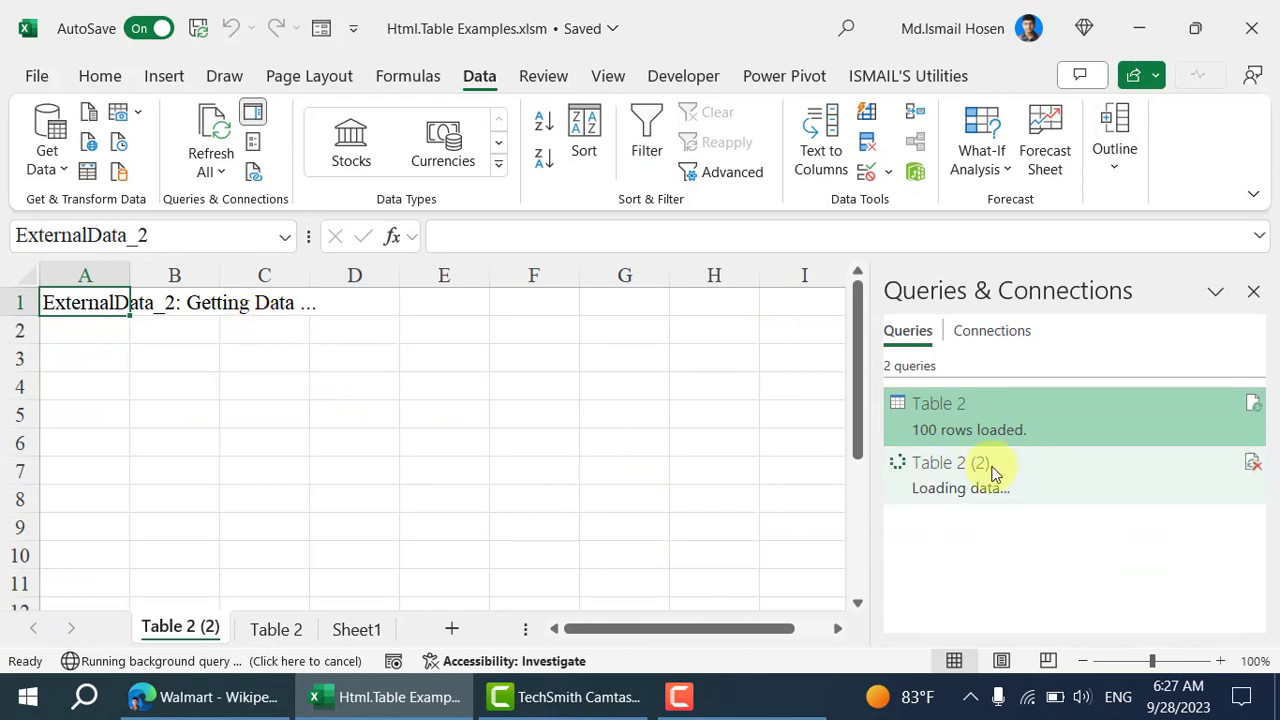
Check the loaded links in the URL column and copy the full UnitedHealth Group link.
{"action": "left_click", "coordinate": [648, 380]}
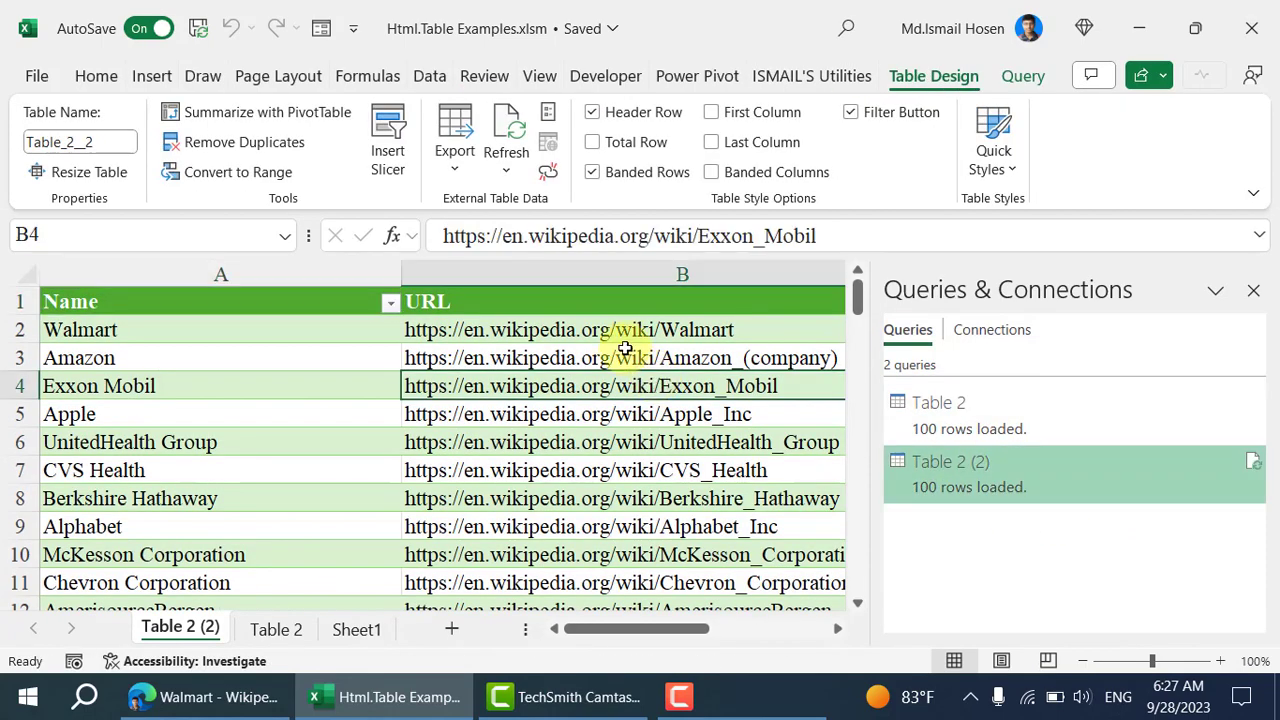
{"action": "left_click", "coordinate": [614, 333]}
{"action": "left_click", "coordinate": [677, 470]}
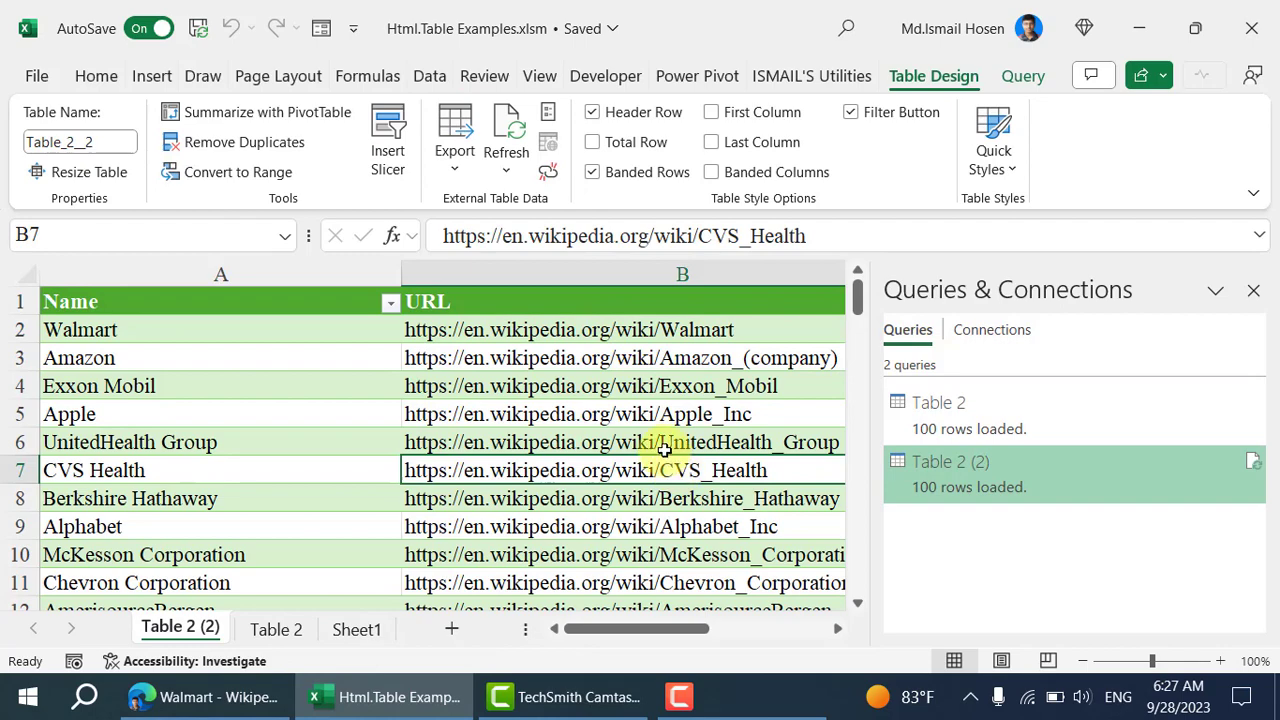
{"action": "left_click", "coordinate": [663, 445]}
{"action": "left_click_drag", "start_coordinate": [892, 237], "coordinate": [68, 243]}
{"action": "key", "text": "ctrl+c"}
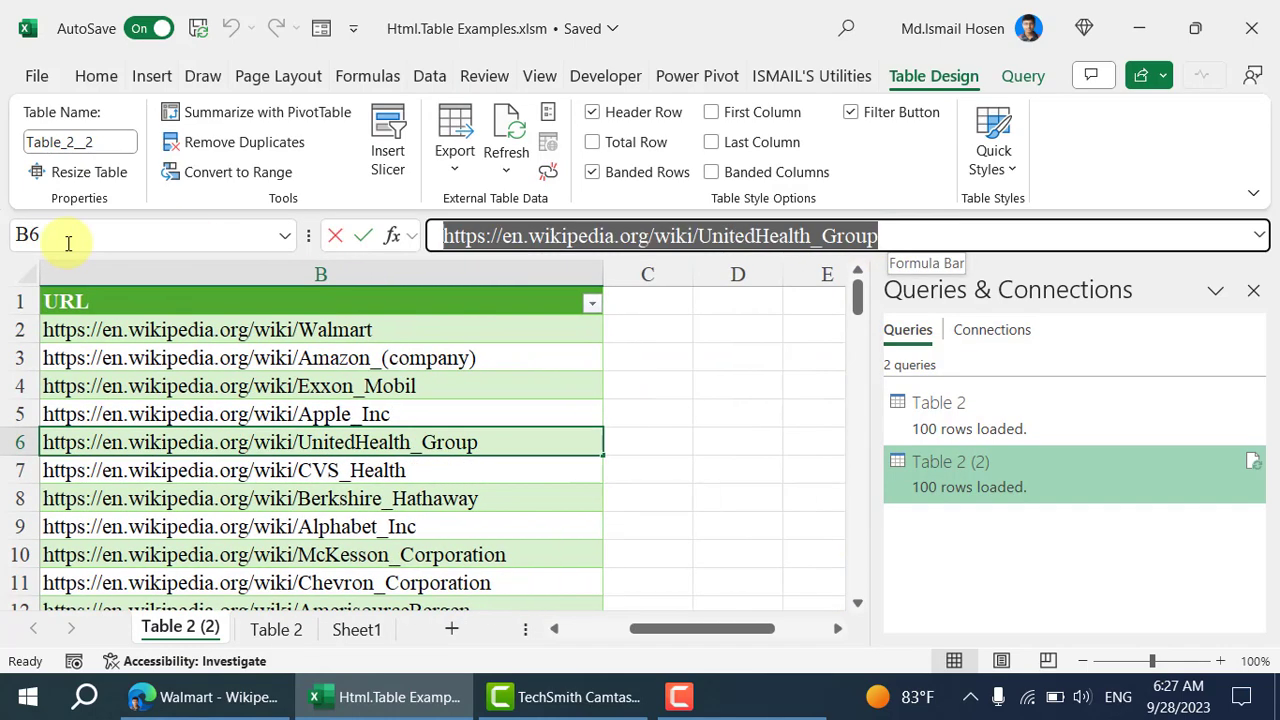
{"action": "key", "text": "Escape"}
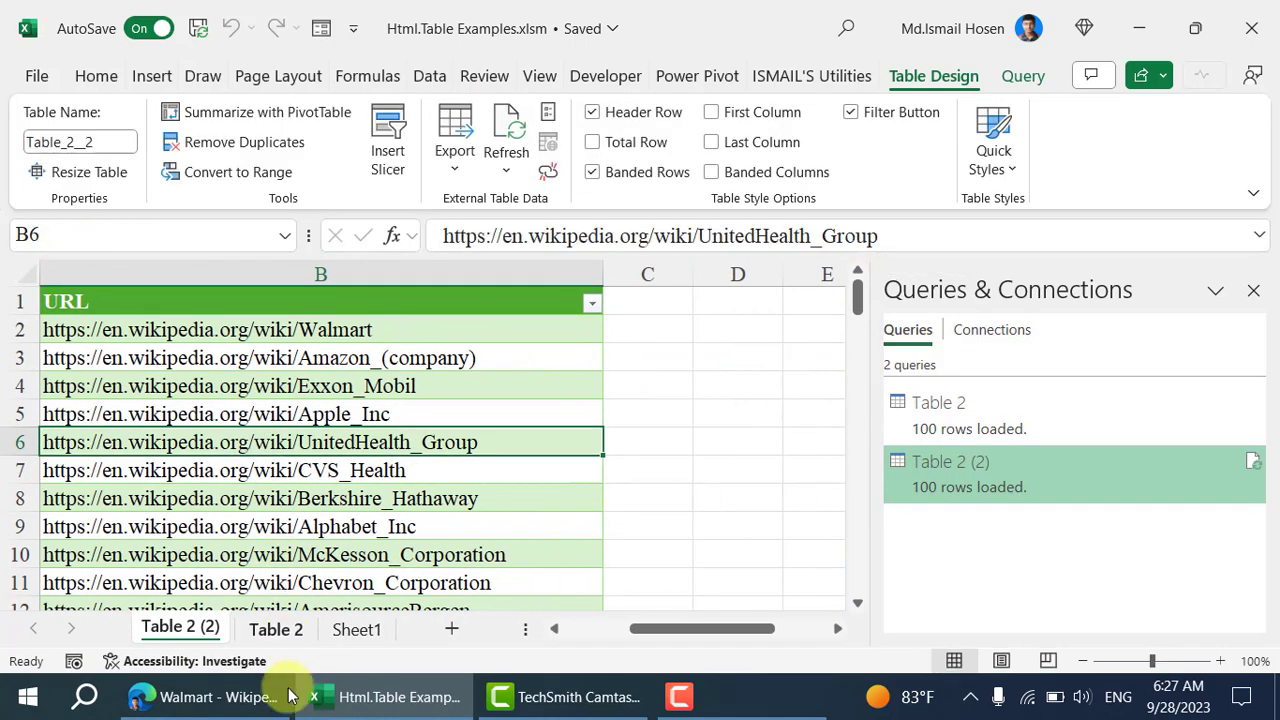
Switch to Edge and load the copied UnitedHealth Group link in place of the Walmart article.
{"action": "left_click", "coordinate": [212, 697]}
{"action": "left_click", "coordinate": [474, 64]}
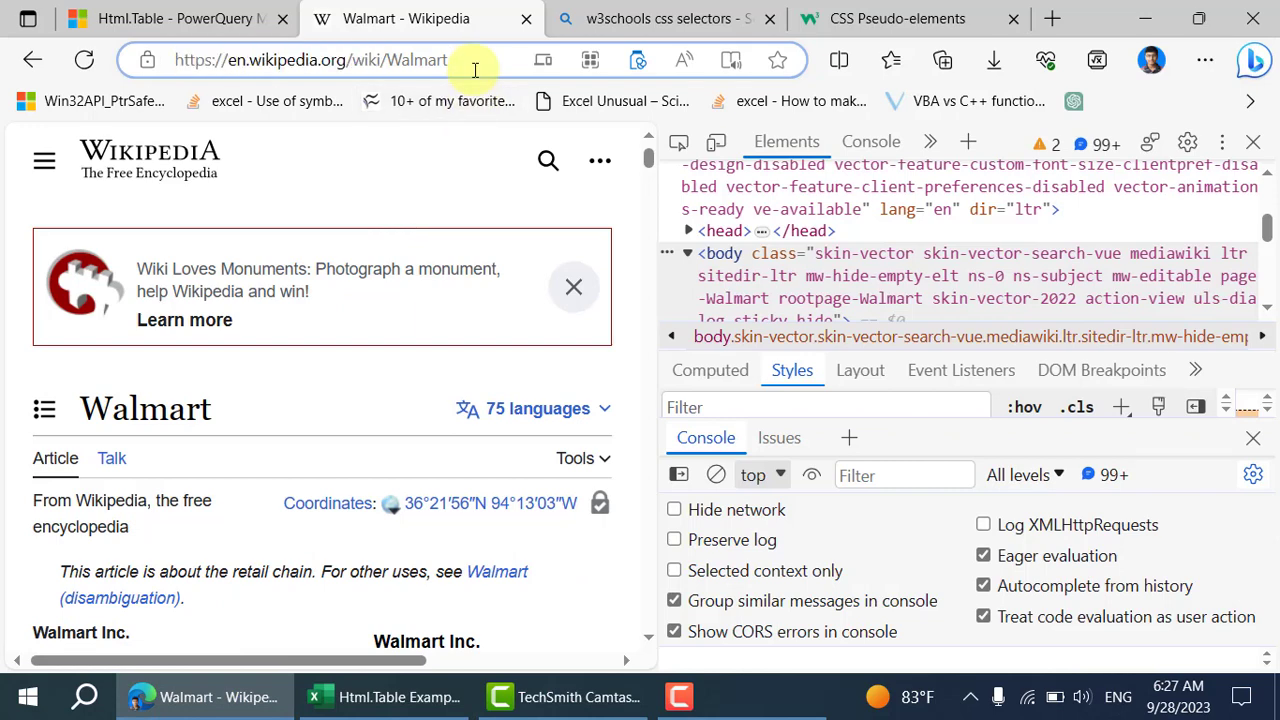
{"action": "key", "text": "ctrl+a"}
{"action": "key", "text": "ctrl+v"}
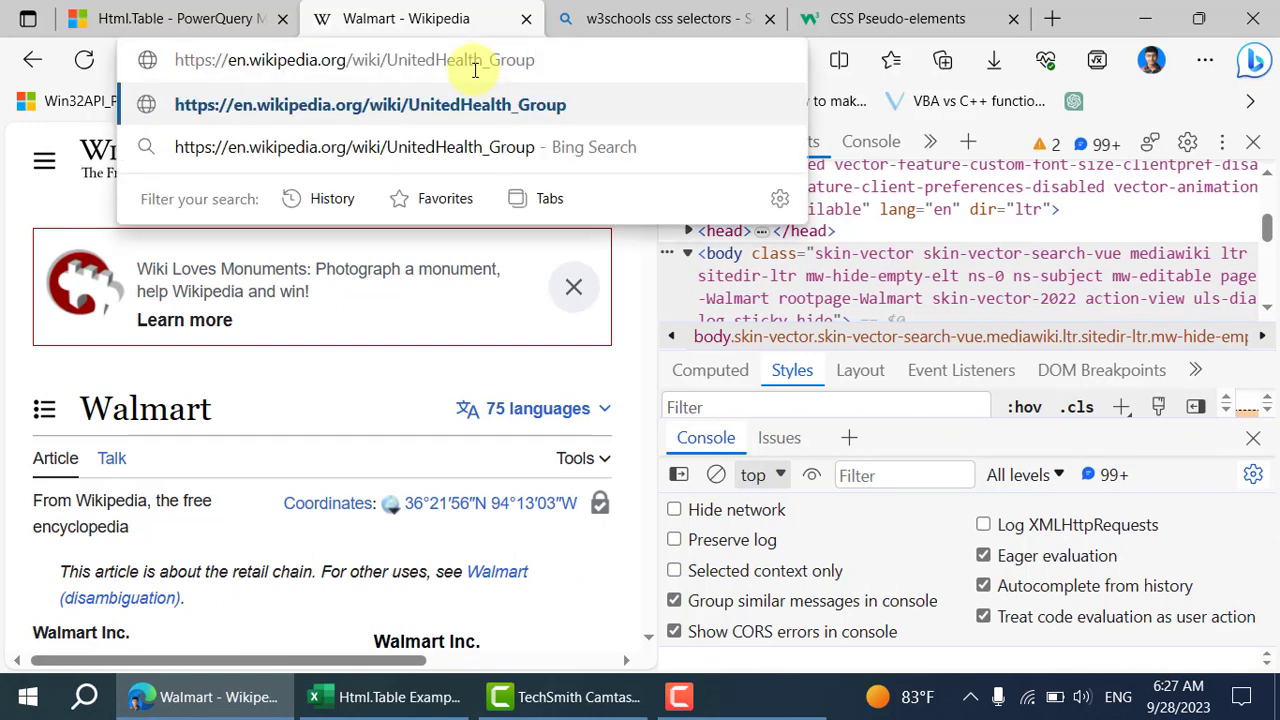
{"action": "key", "text": "Return"}
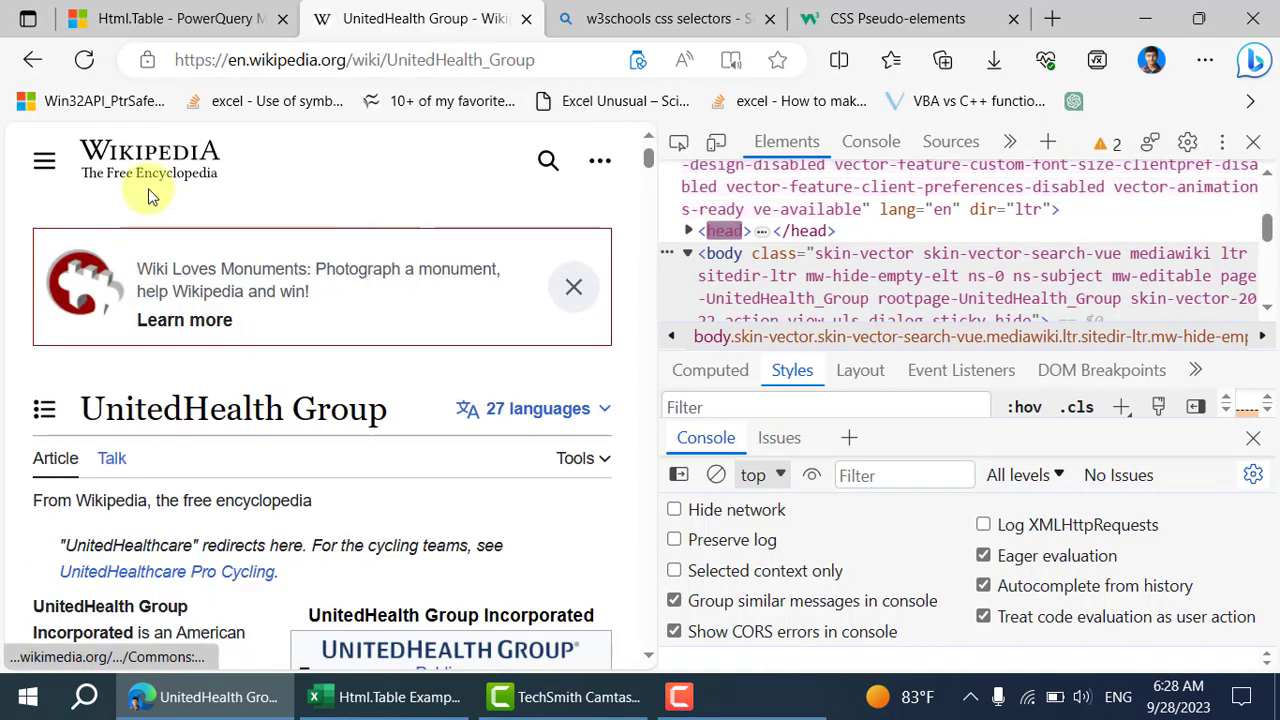
{"action": "scroll", "coordinate": [215, 250], "scroll_direction": "down", "scroll_amount": 2}
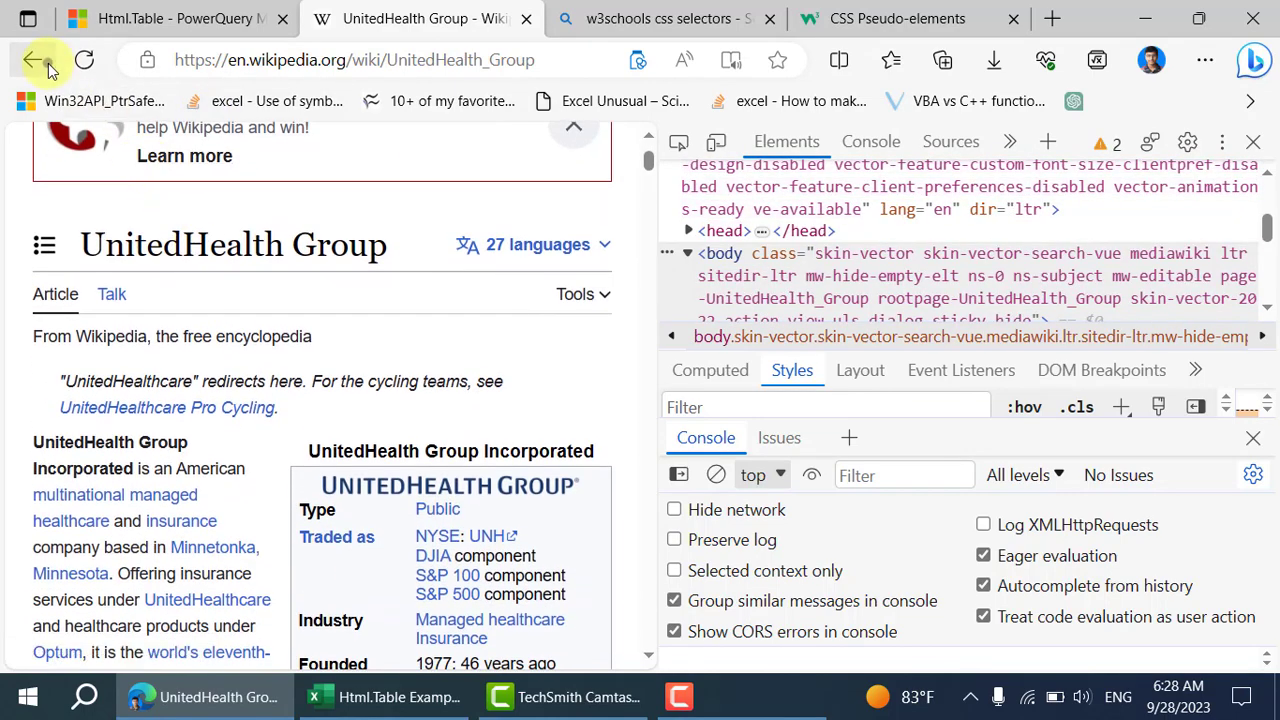
Go back to Wikipedia's list of largest companies page, with a brief look at the Html.Table documentation.
{"action": "left_click", "coordinate": [45, 62]}
{"action": "left_click", "coordinate": [45, 62]}
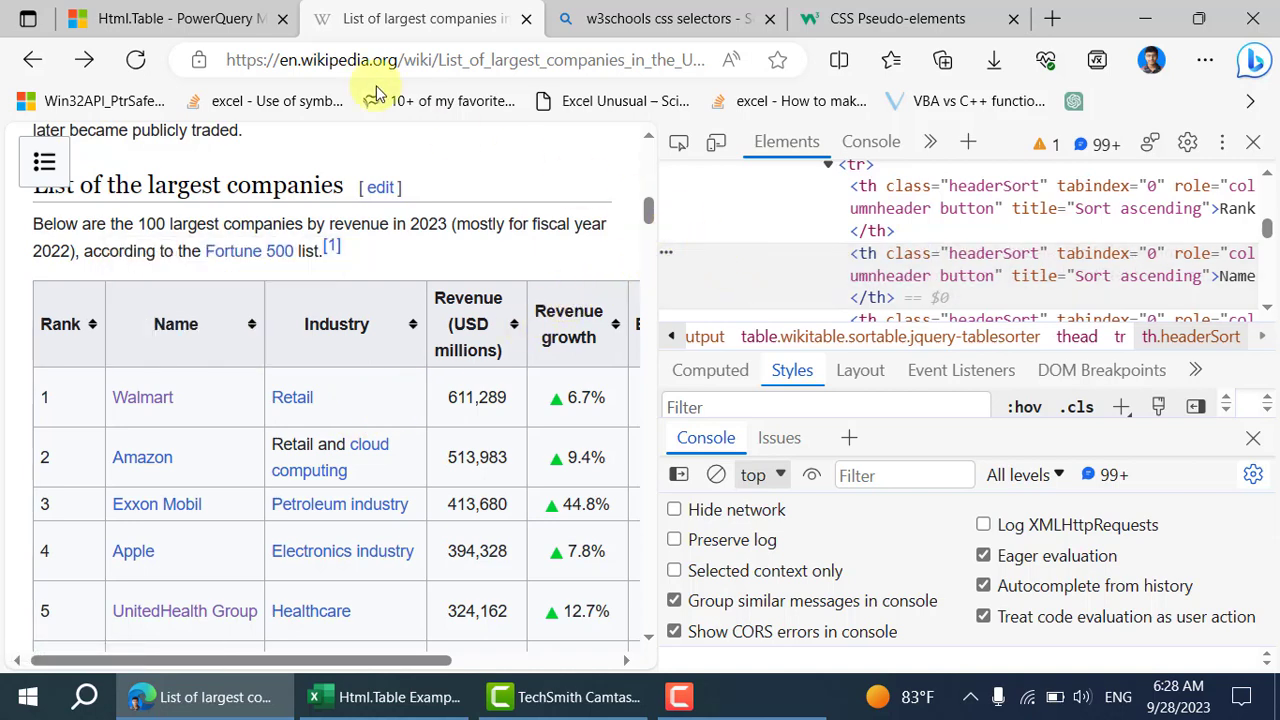
{"action": "left_click", "coordinate": [190, 20]}
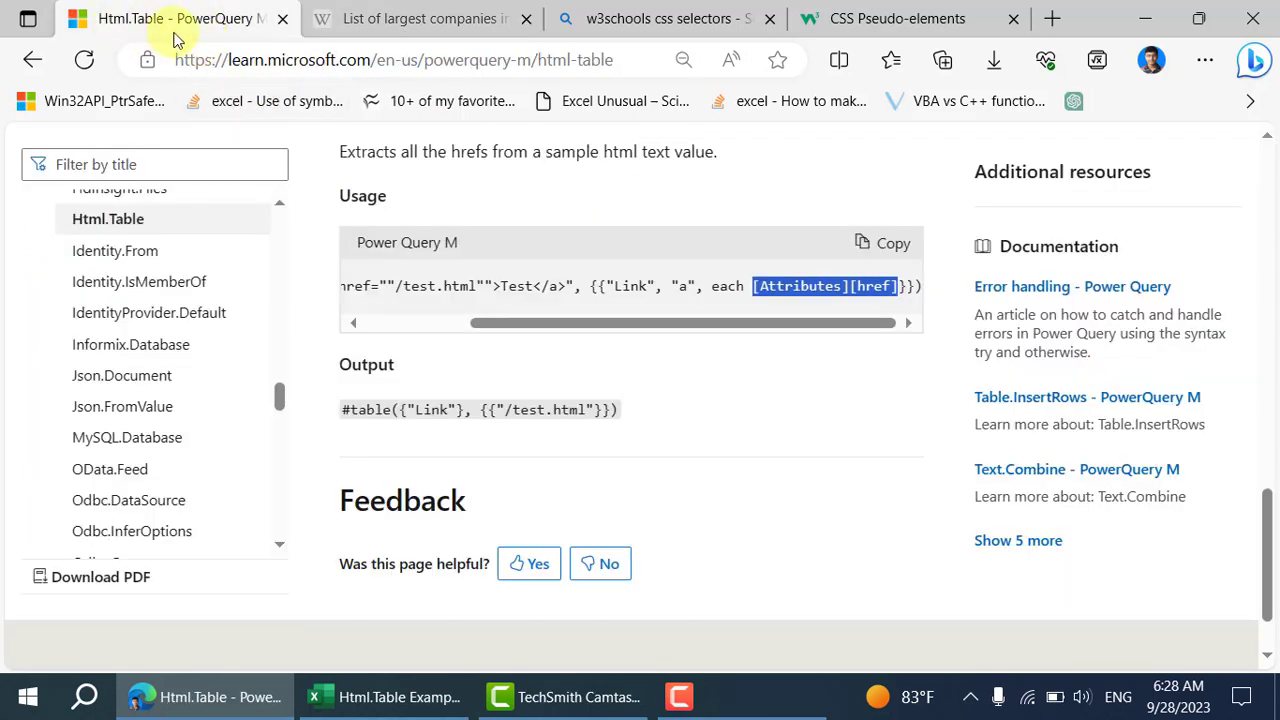
{"action": "left_click", "coordinate": [360, 20]}
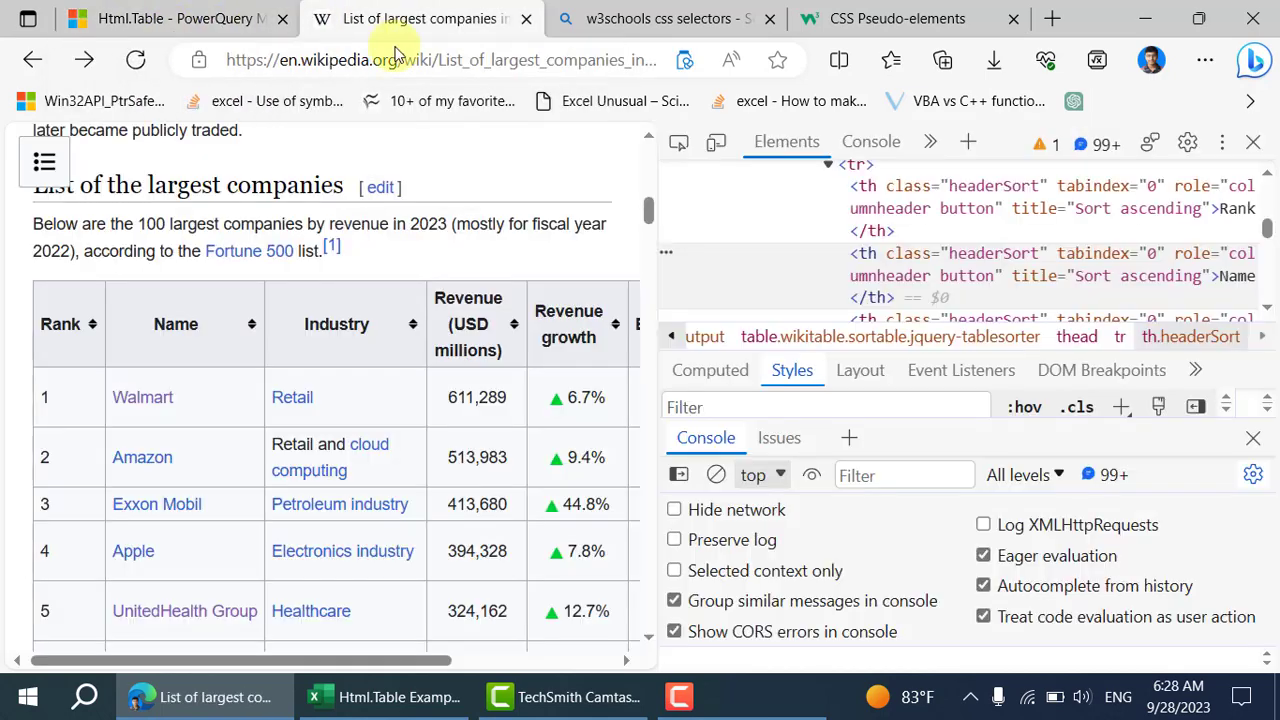
Close the developer tools and look through the rows of the largest companies table.
{"action": "left_click_drag", "start_coordinate": [658, 240], "coordinate": [934, 214]}
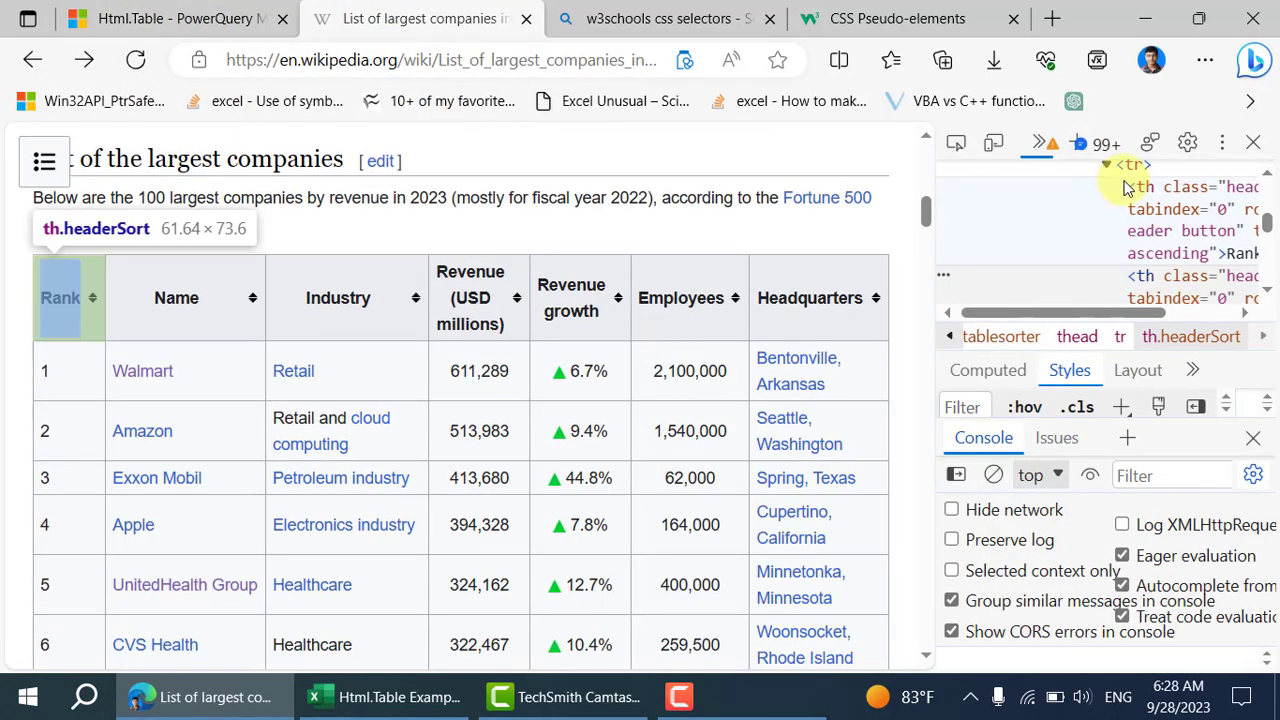
{"action": "left_click", "coordinate": [1250, 147]}
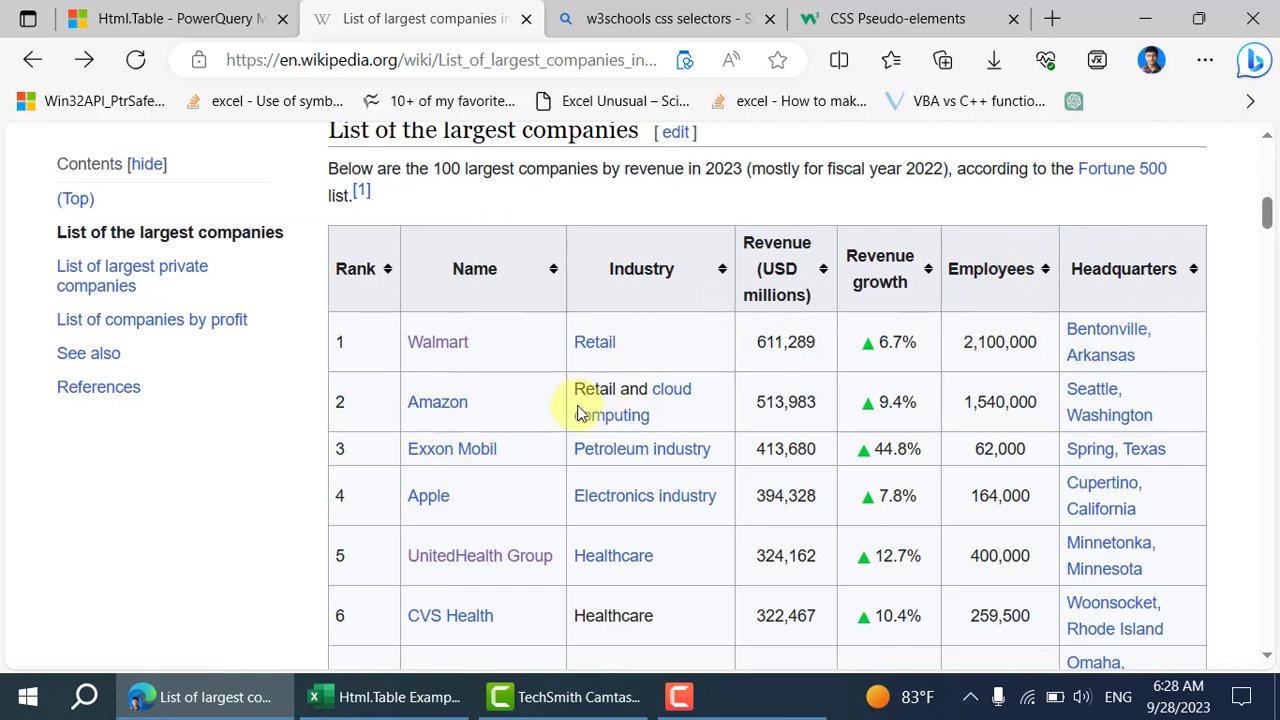
{"action": "scroll", "coordinate": [580, 410], "scroll_direction": "down", "scroll_amount": 2}
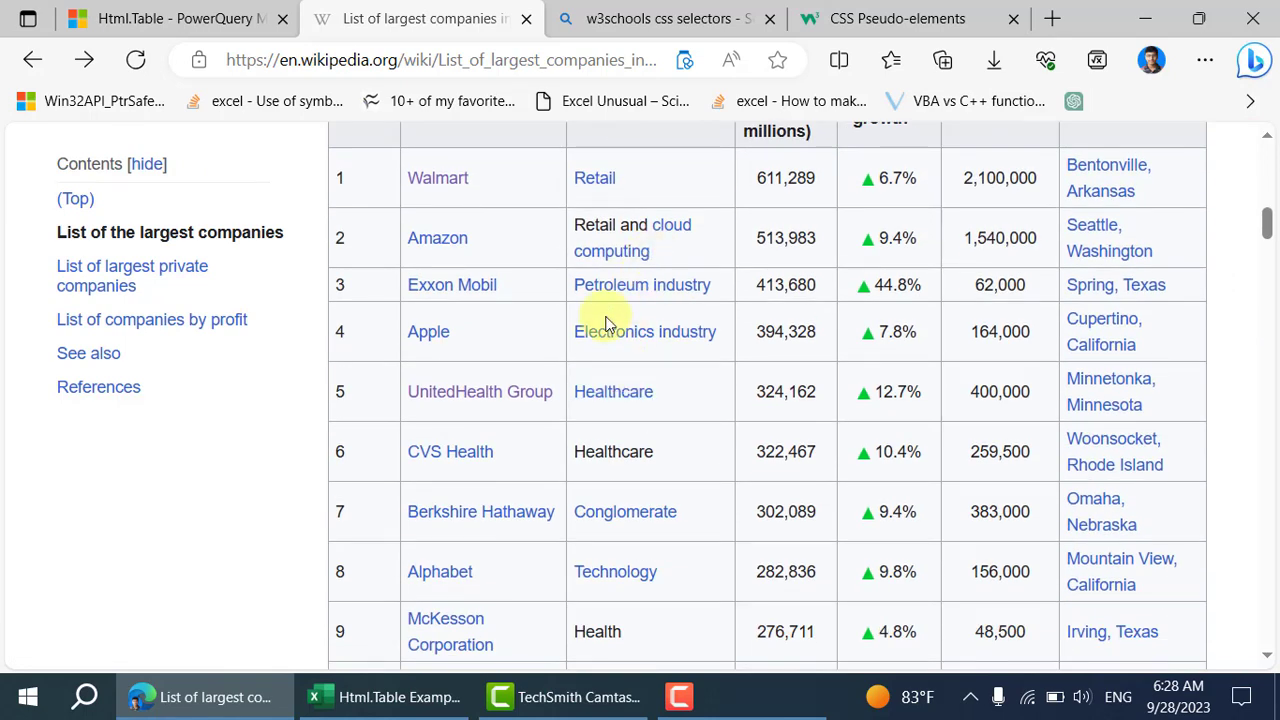
{"action": "scroll", "coordinate": [604, 325], "scroll_direction": "down", "scroll_amount": 10}
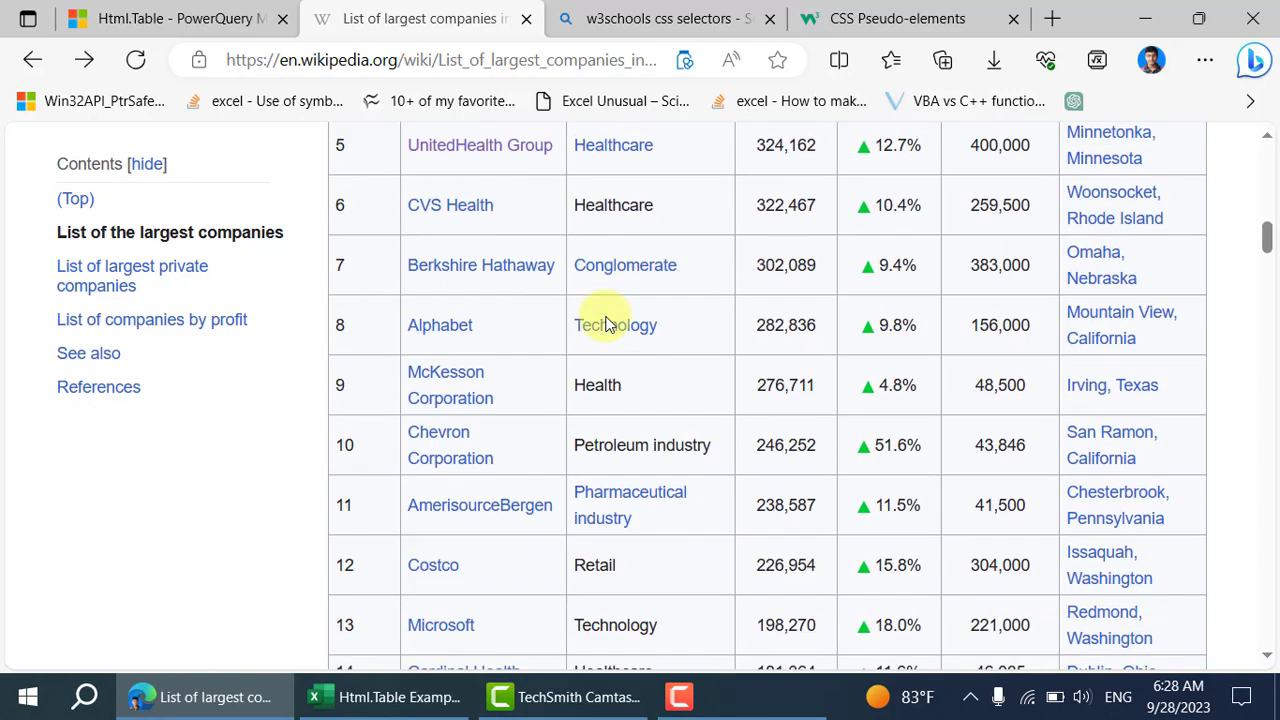
{"action": "scroll", "coordinate": [604, 325], "scroll_direction": "down", "scroll_amount": 5}
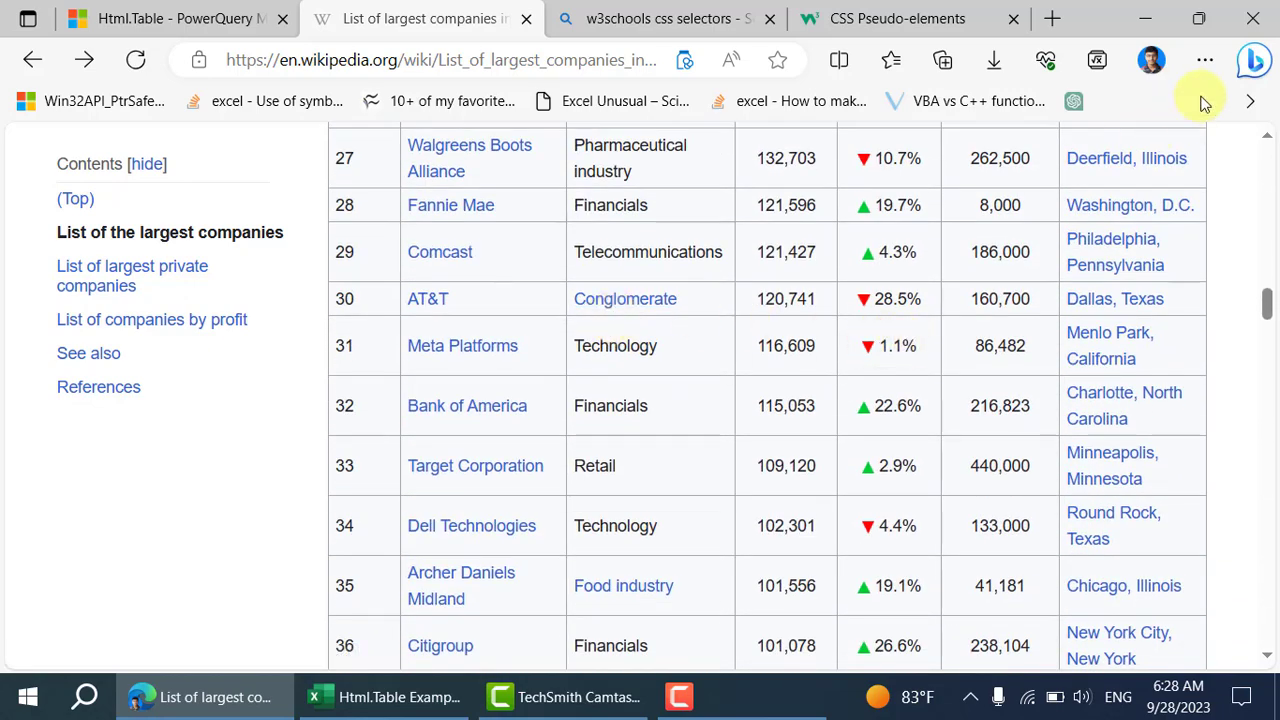
Open the developer tools and inspect the revenue growth arrow image in the Walmart row.
{"action": "right_click", "coordinate": [1246, 223]}
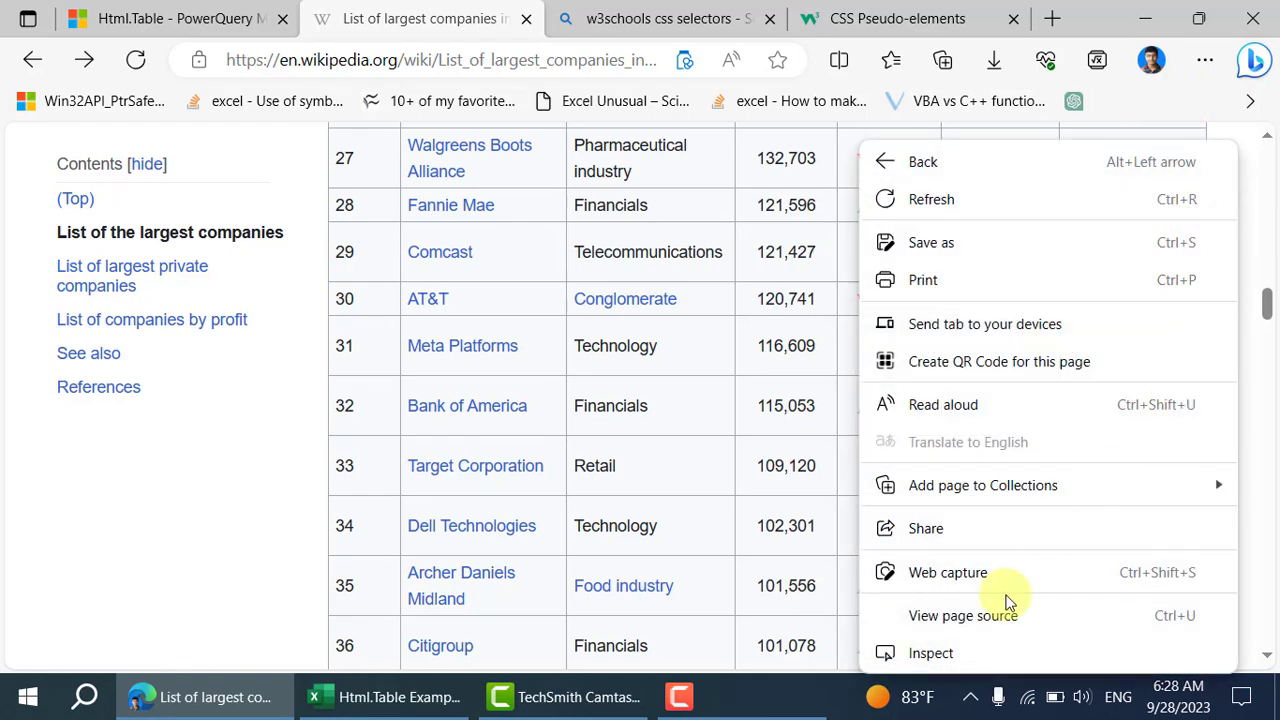
{"action": "left_click", "coordinate": [943, 652]}
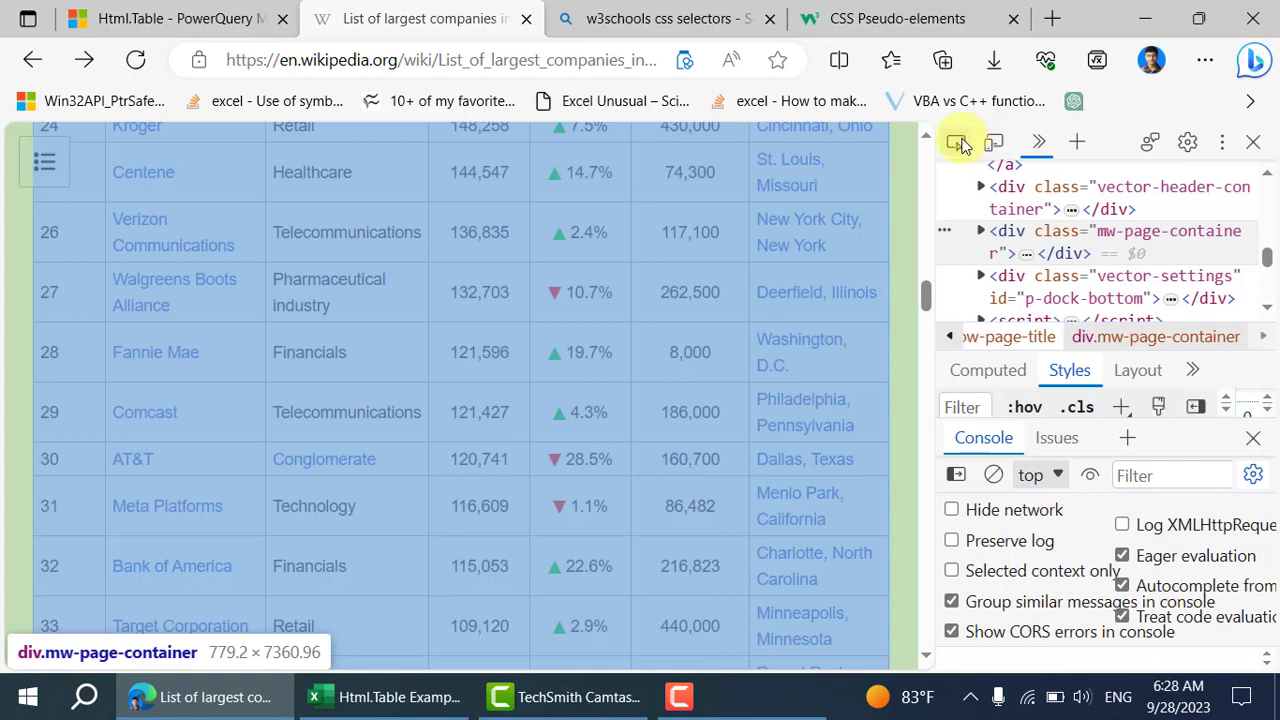
{"action": "left_click", "coordinate": [961, 145]}
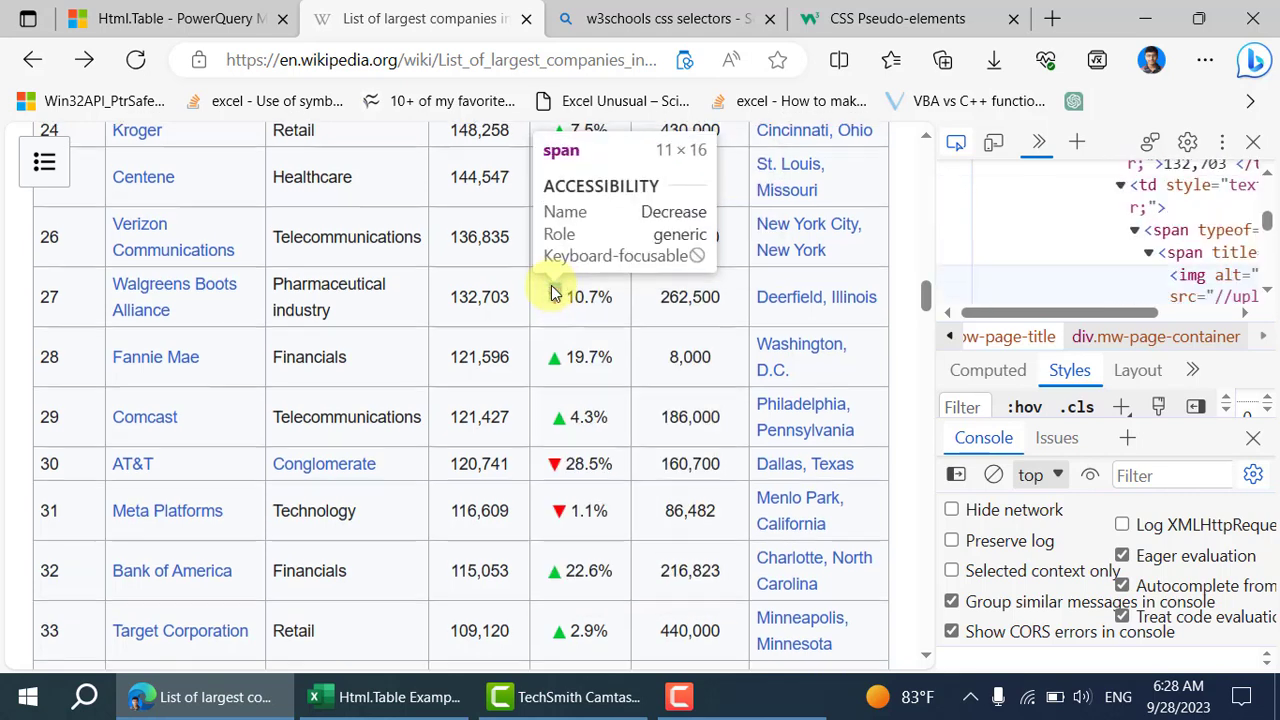
{"action": "scroll", "coordinate": [553, 295], "scroll_direction": "up", "scroll_amount": 10}
{"action": "scroll", "coordinate": [553, 293], "scroll_direction": "up", "scroll_amount": 4}
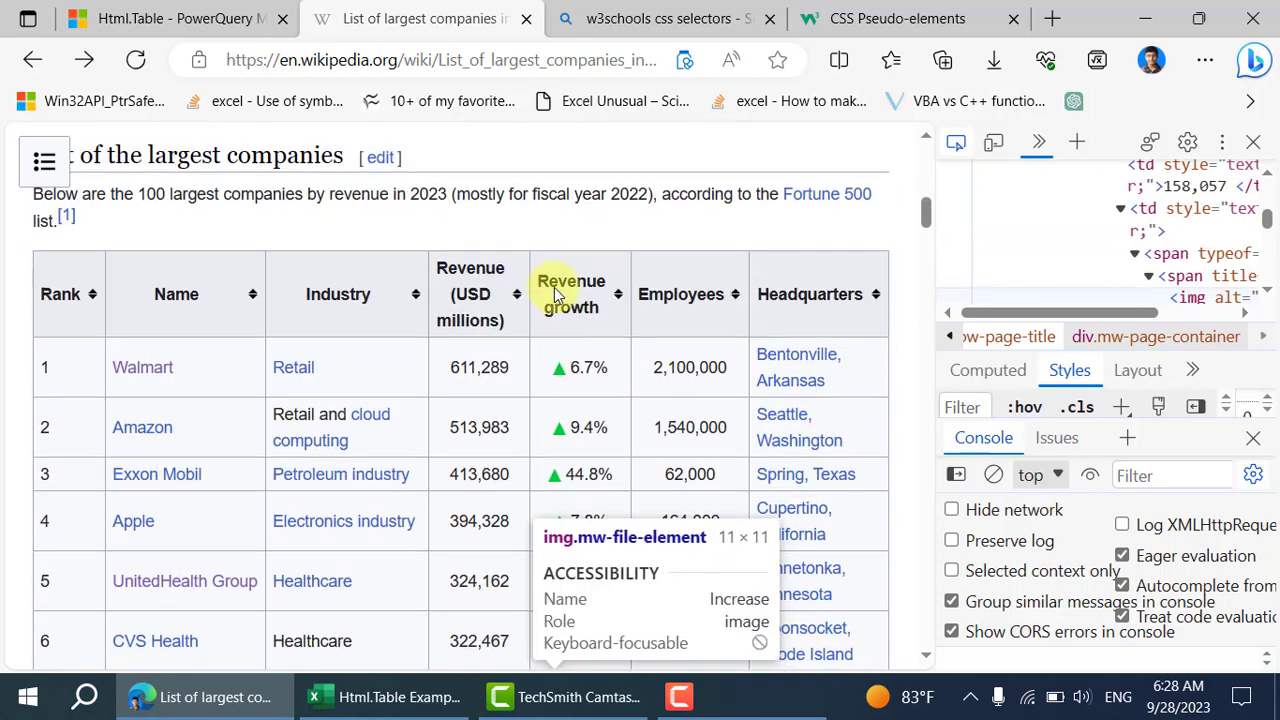
{"action": "left_click", "coordinate": [561, 379]}
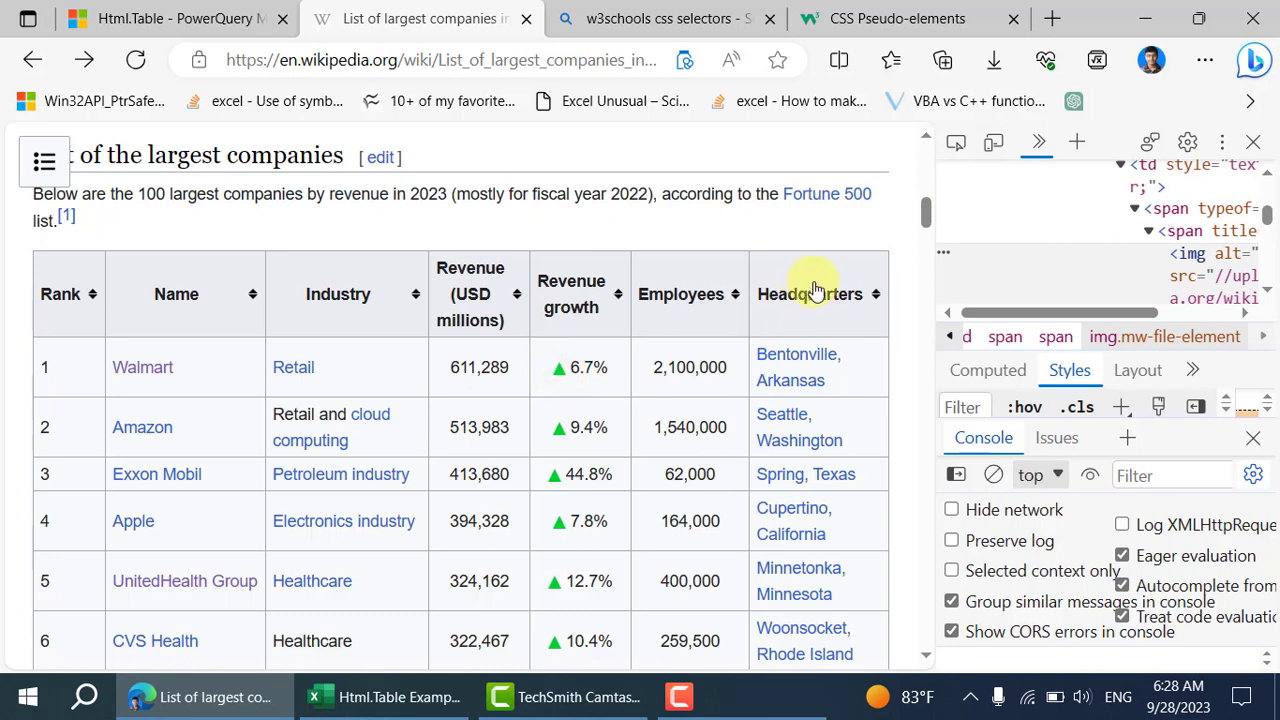
Widen the developer tools pane and examine the arrow img element's alt and src attributes and its parent spans.
{"action": "left_click_drag", "start_coordinate": [940, 262], "coordinate": [711, 306]}
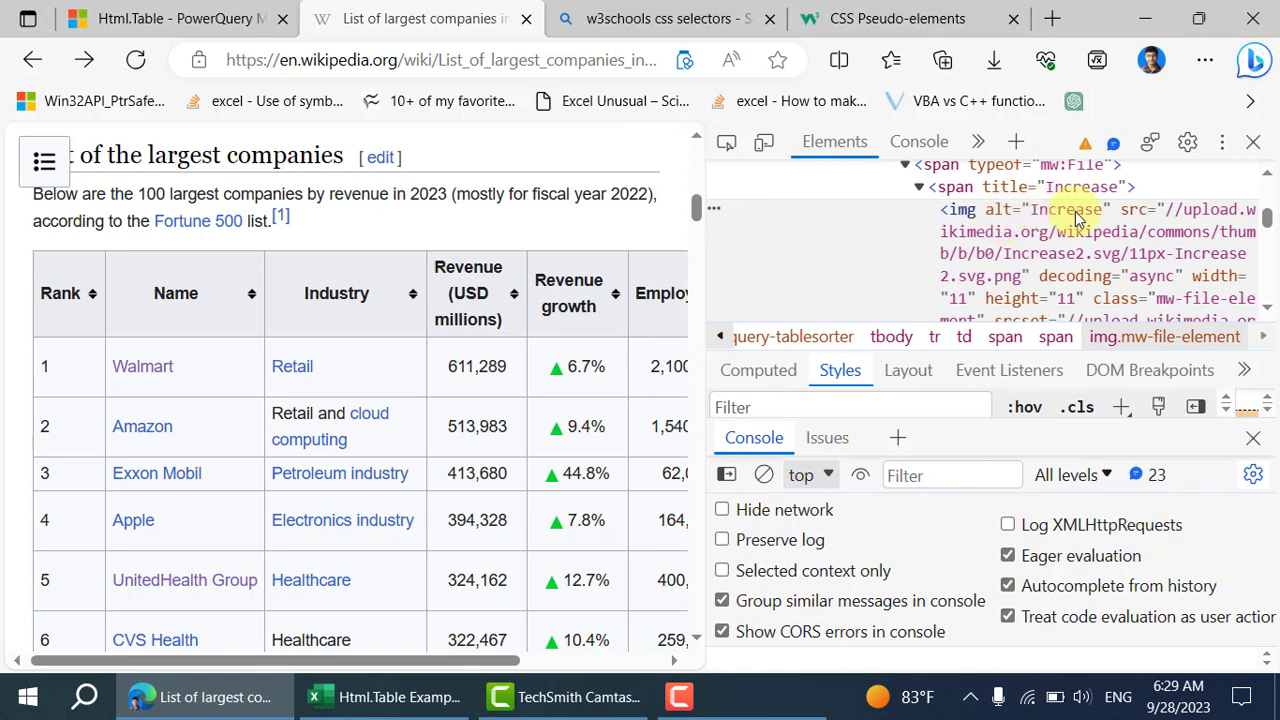
{"action": "mouse_move", "coordinate": [1205, 218]}
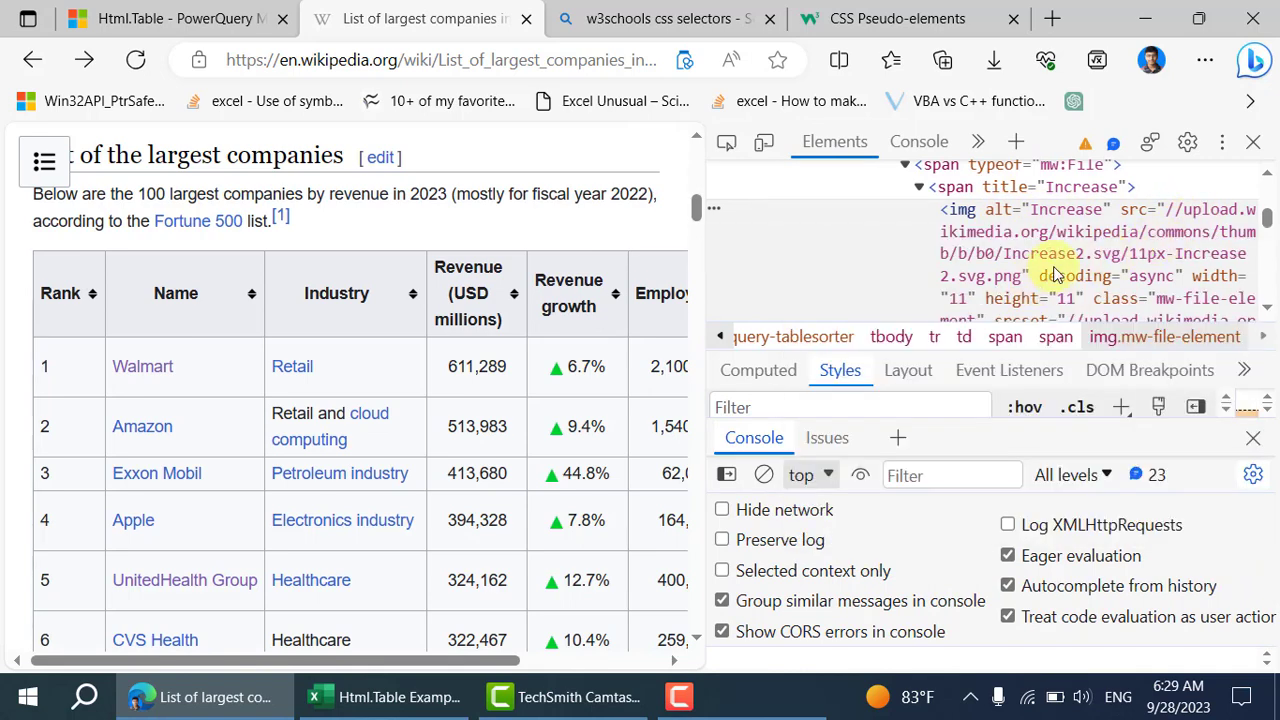
{"action": "scroll", "coordinate": [1055, 275], "scroll_direction": "down", "scroll_amount": 1}
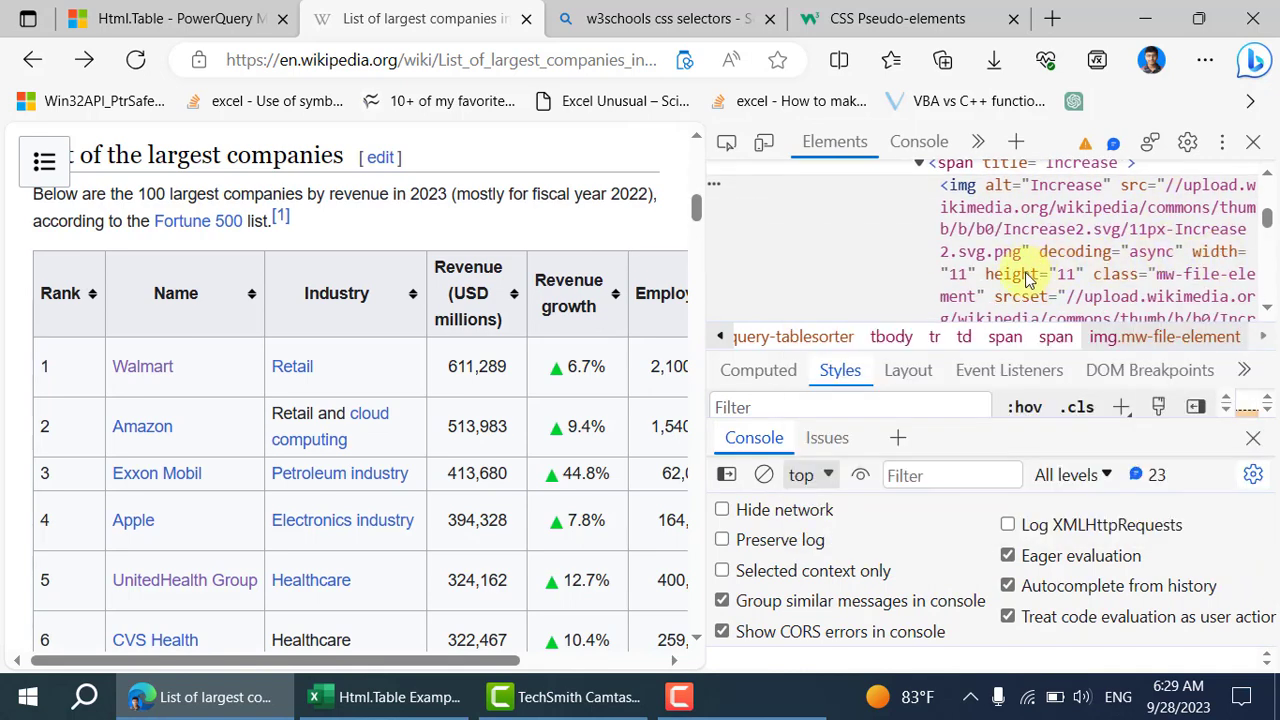
{"action": "scroll", "coordinate": [1066, 282], "scroll_direction": "down", "scroll_amount": 3}
{"action": "scroll", "coordinate": [1016, 284], "scroll_direction": "up", "scroll_amount": 6}
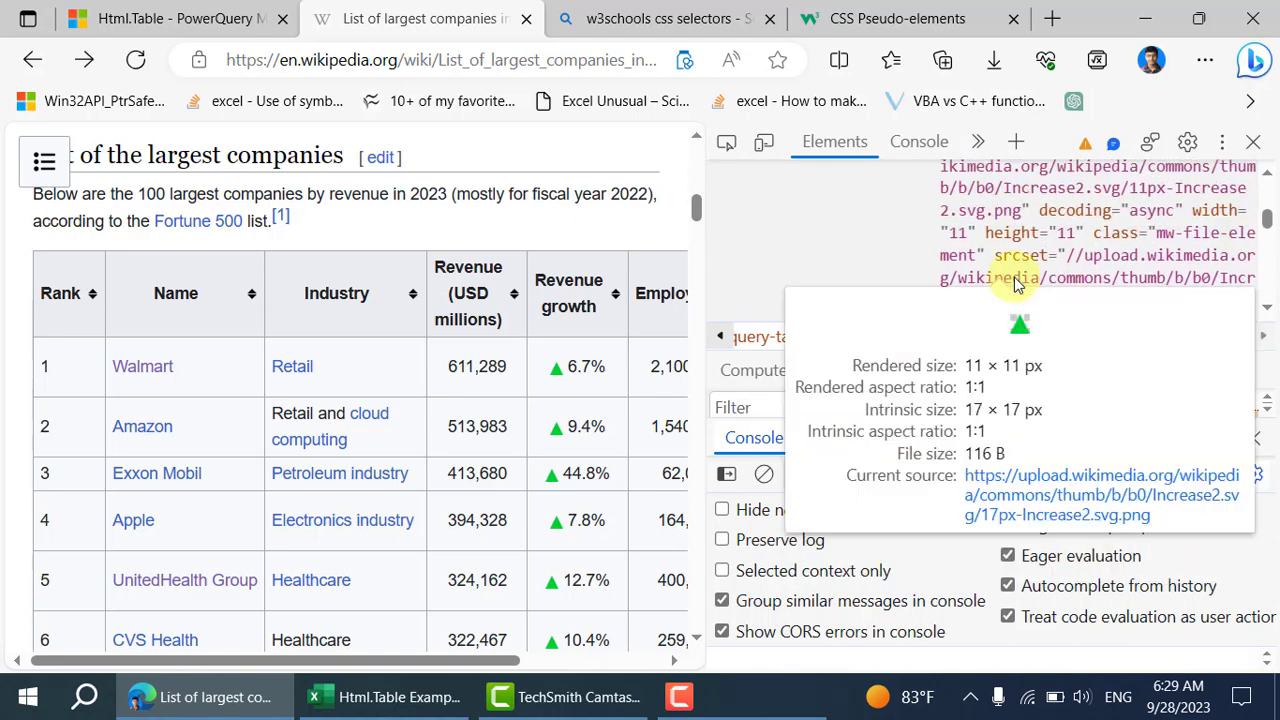
{"action": "scroll", "coordinate": [1014, 285], "scroll_direction": "up", "scroll_amount": 2}
{"action": "scroll", "coordinate": [1014, 285], "scroll_direction": "down", "scroll_amount": 2}
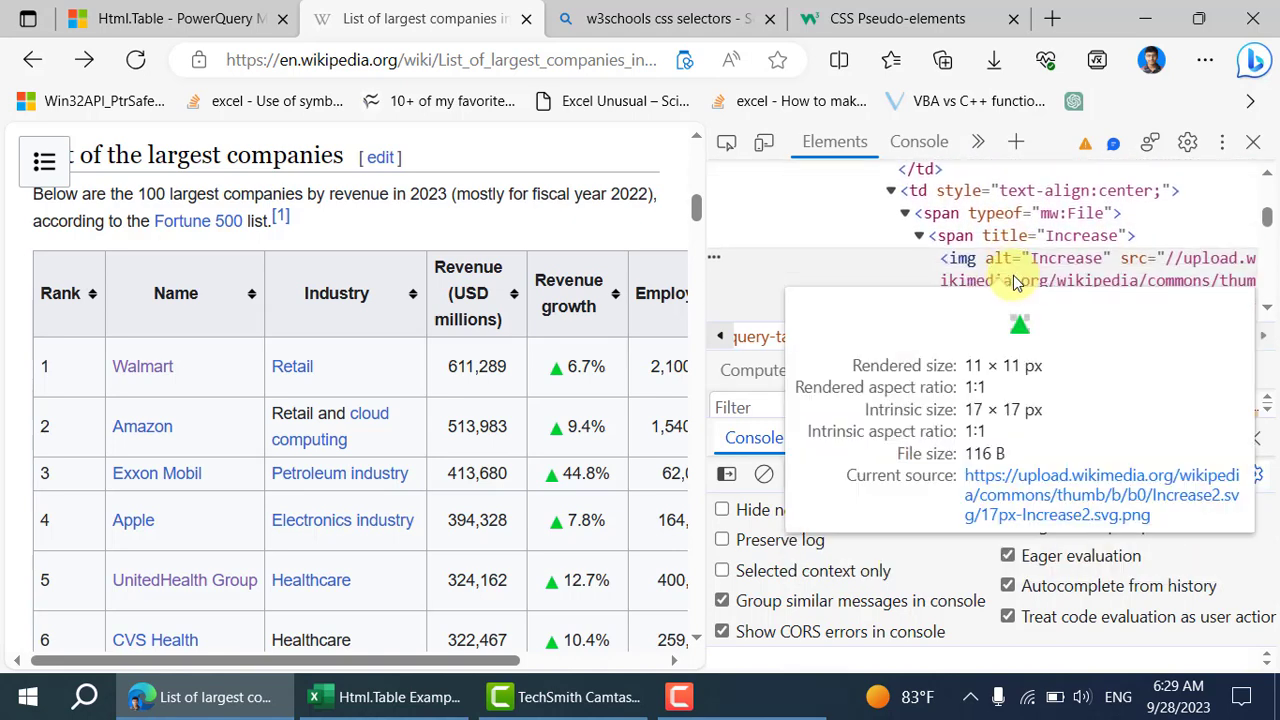
Copy the CSS selector of Walmart's revenue growth arrow img element and search for it in the page's elements.
{"action": "right_click", "coordinate": [1065, 262]}
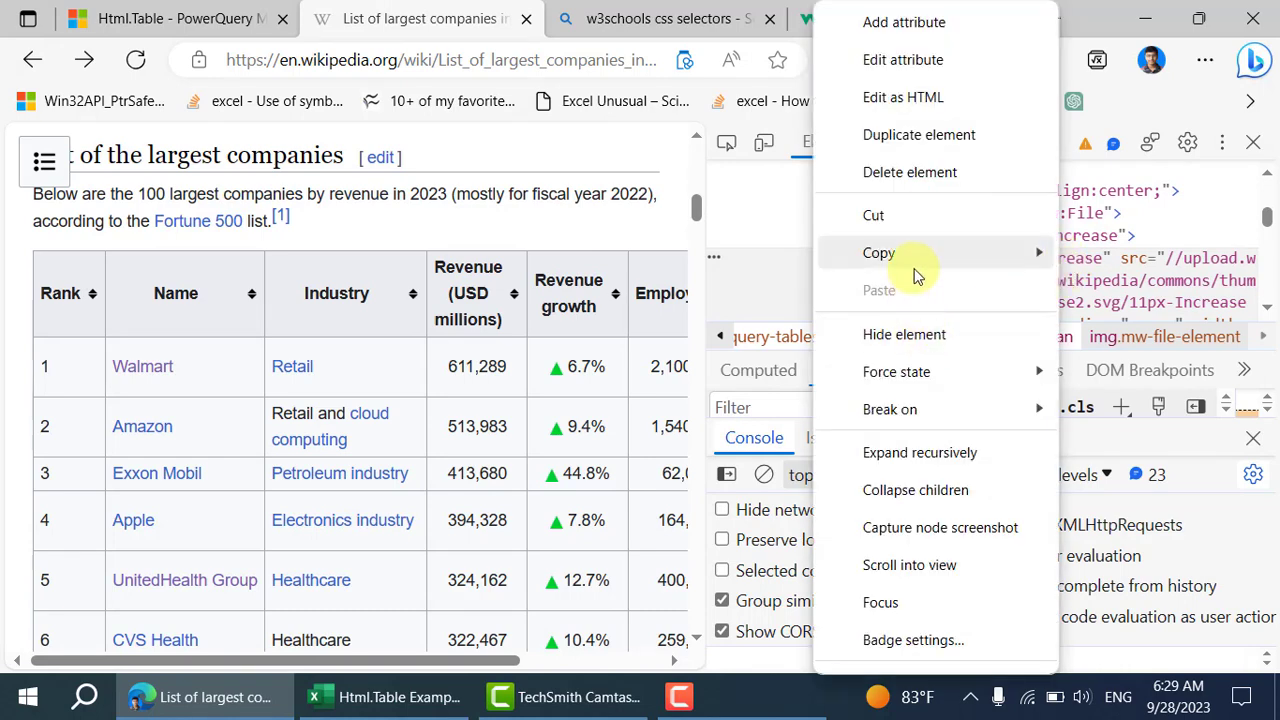
{"action": "mouse_move", "coordinate": [1062, 250]}
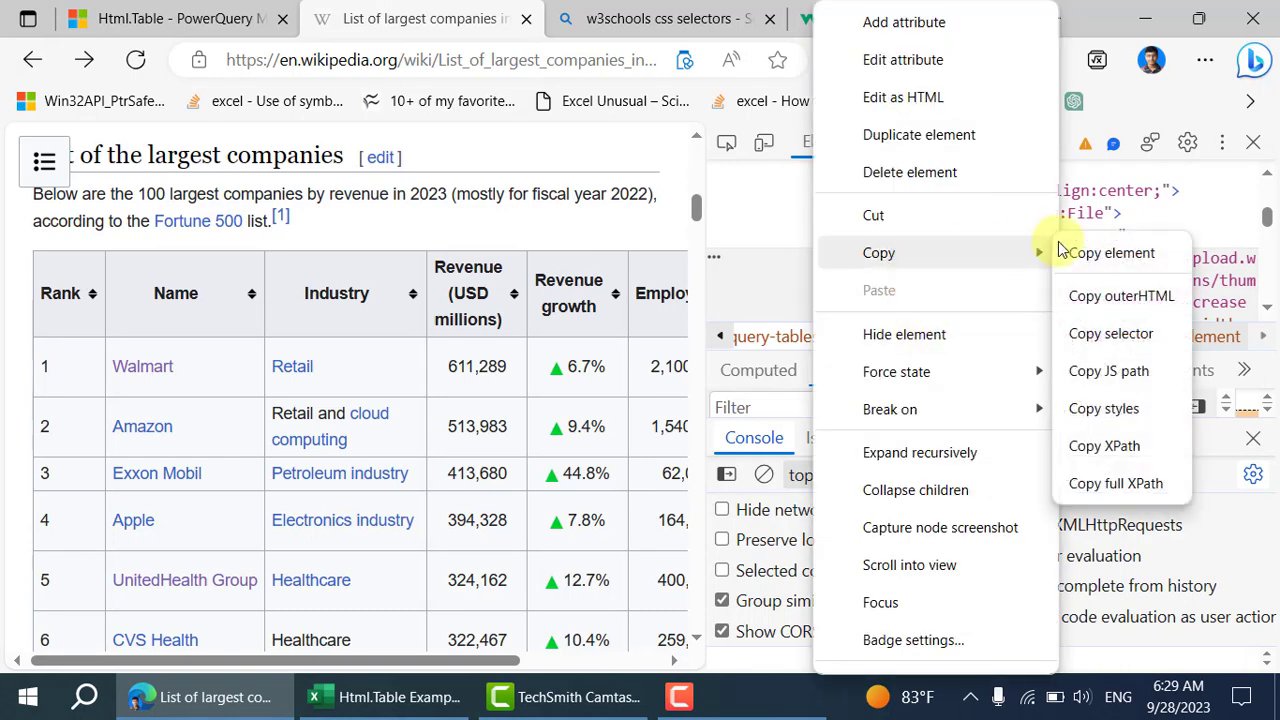
{"action": "left_click", "coordinate": [1118, 334]}
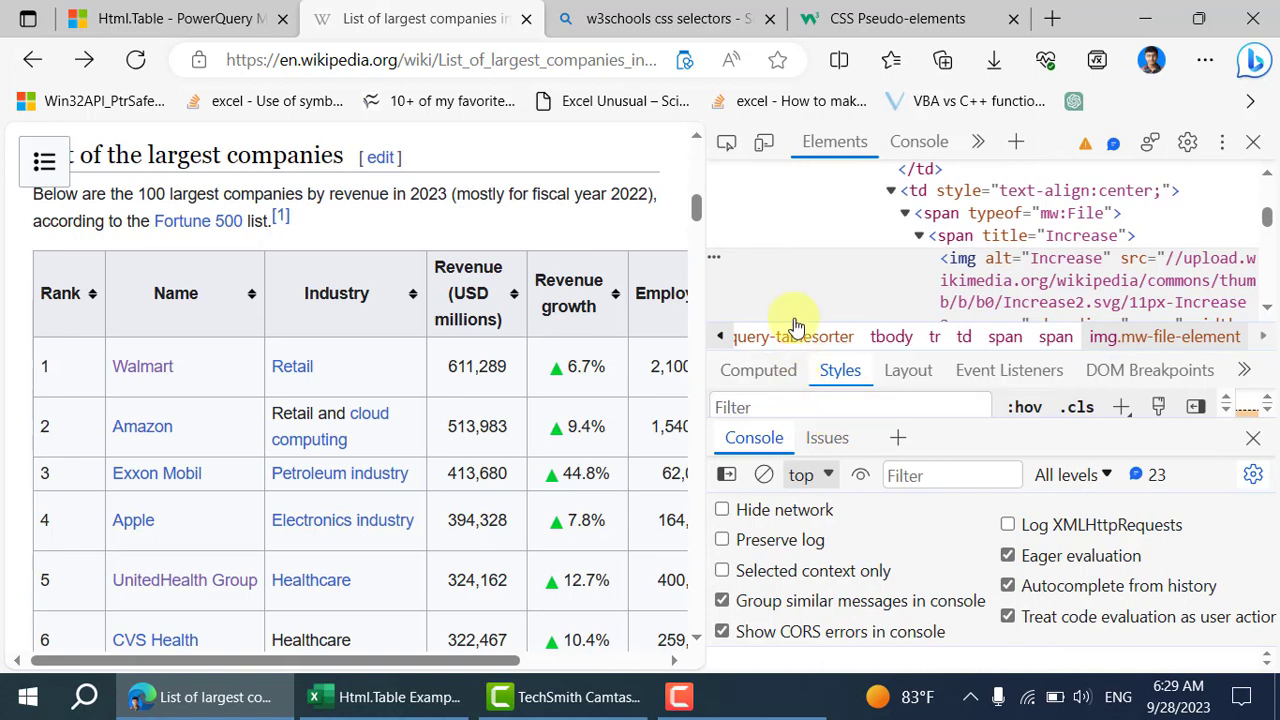
{"action": "key", "text": "ctrl+f"}
{"action": "type", "text": "> td:nth-child(5) > span:nth-child(1) > span"}
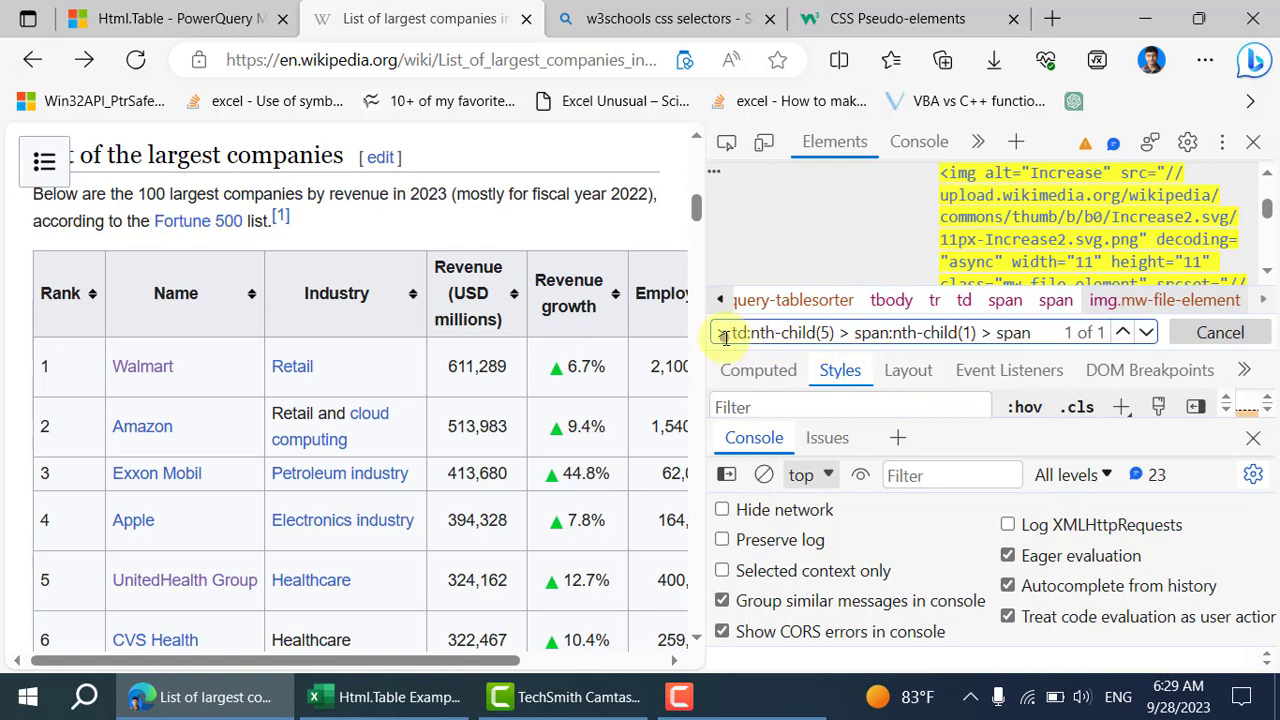
Copy the tr:nth-child(1) > td:nth-child(5) > span:nth-child(1) > span > img part of the searched selector and close the elements search.
{"action": "left_click_drag", "start_coordinate": [726, 337], "coordinate": [712, 335]}
{"action": "left_click", "coordinate": [908, 333]}
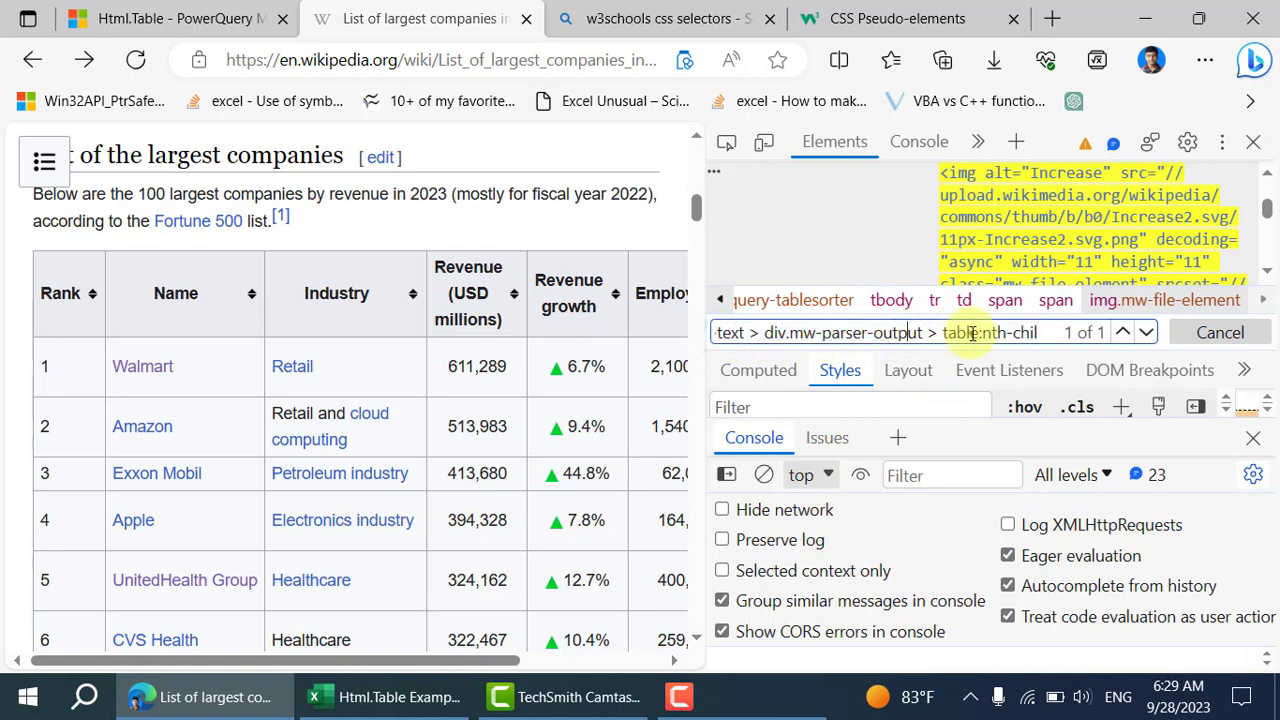
{"action": "key", "text": "End"}
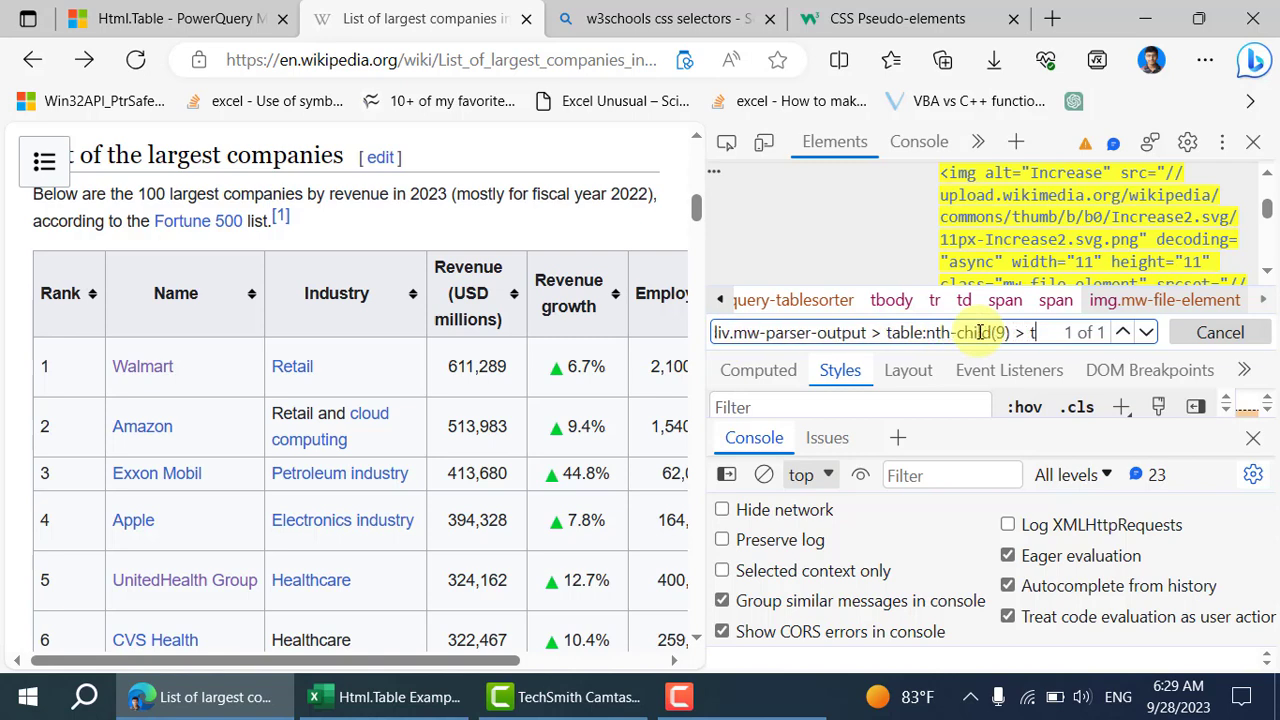
{"action": "type", "text": "body > tr:nth-child(1) > td"}
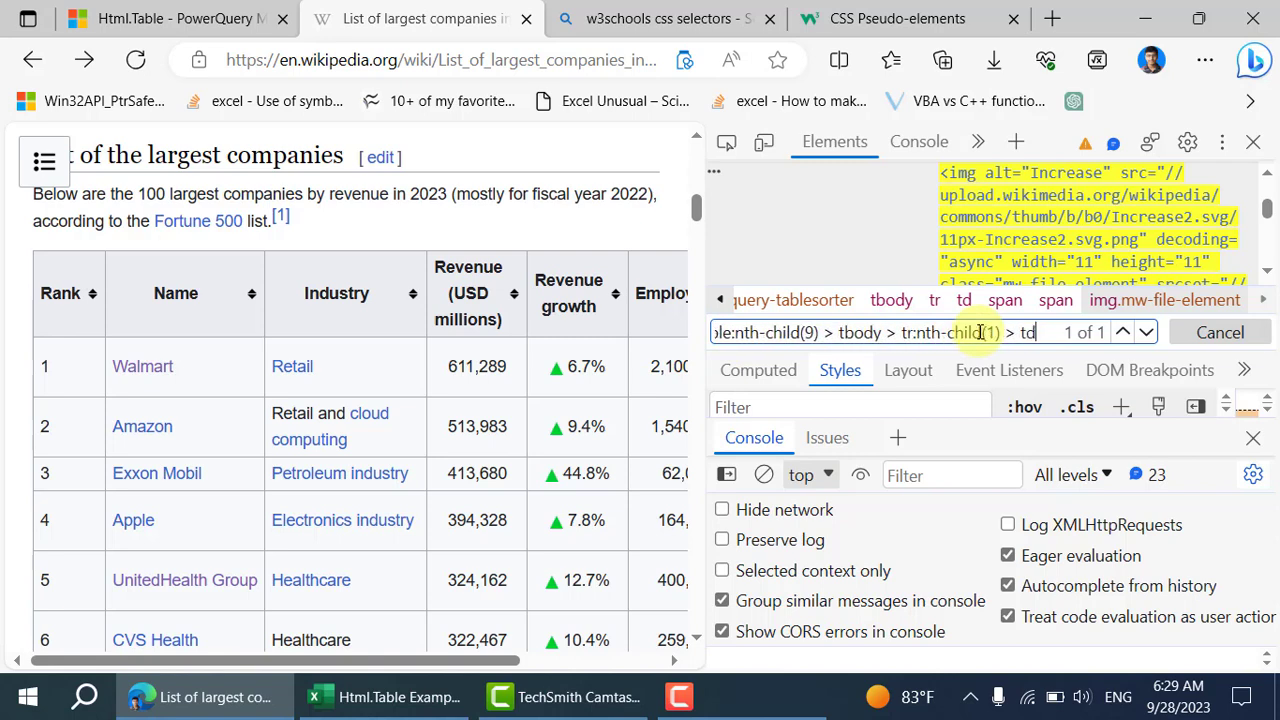
{"action": "type", "text": ":nth-child"}
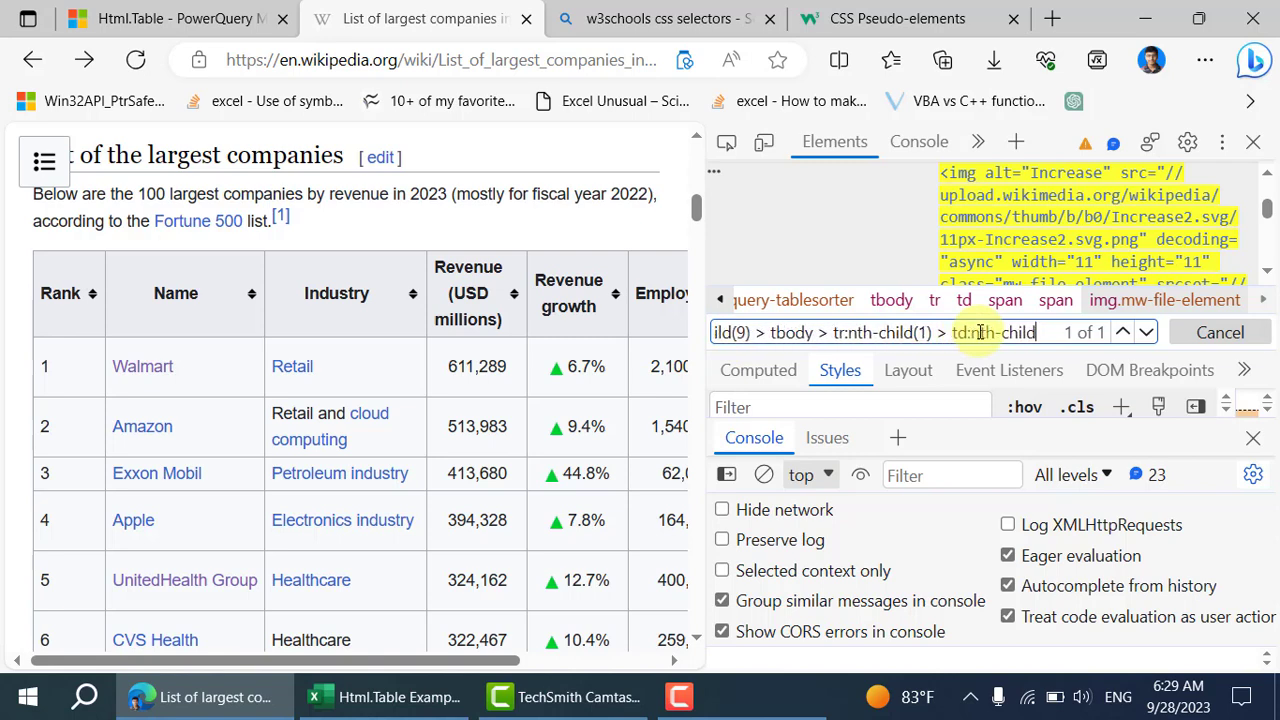
{"action": "type", "text": "(5) >"}
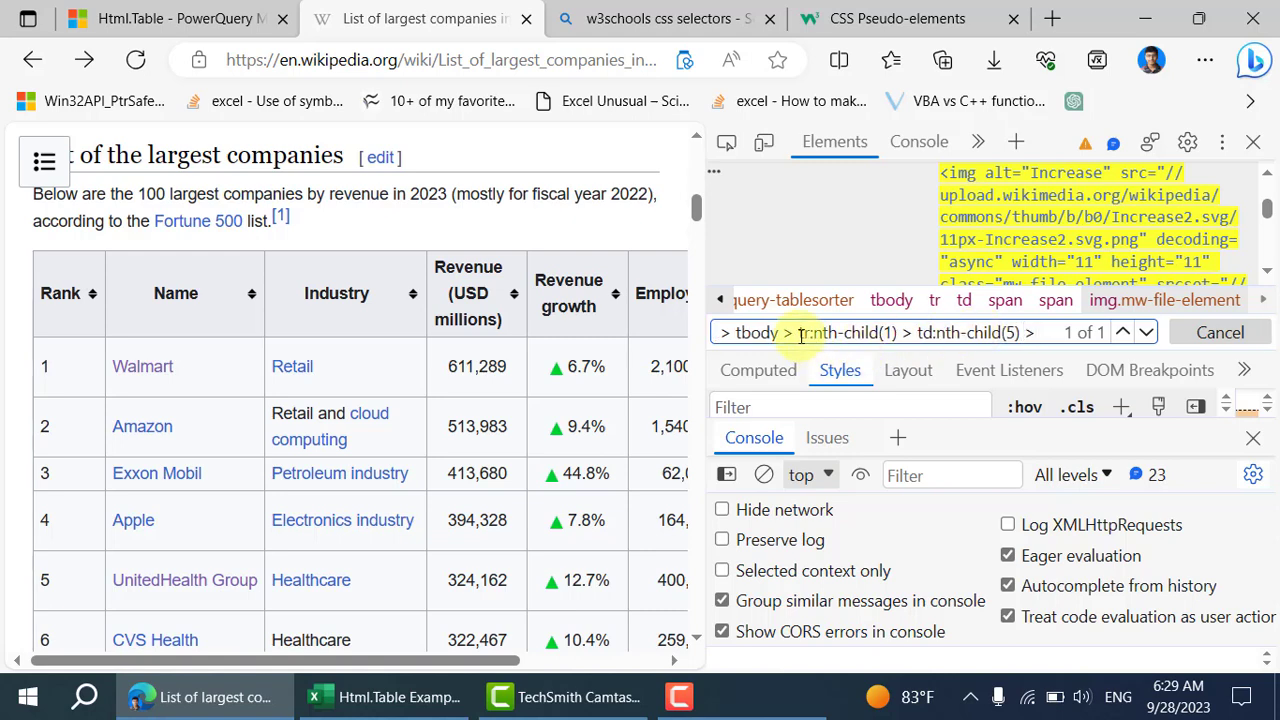
{"action": "key", "text": "ctrl+a"}
{"action": "key", "text": "BackSpace"}
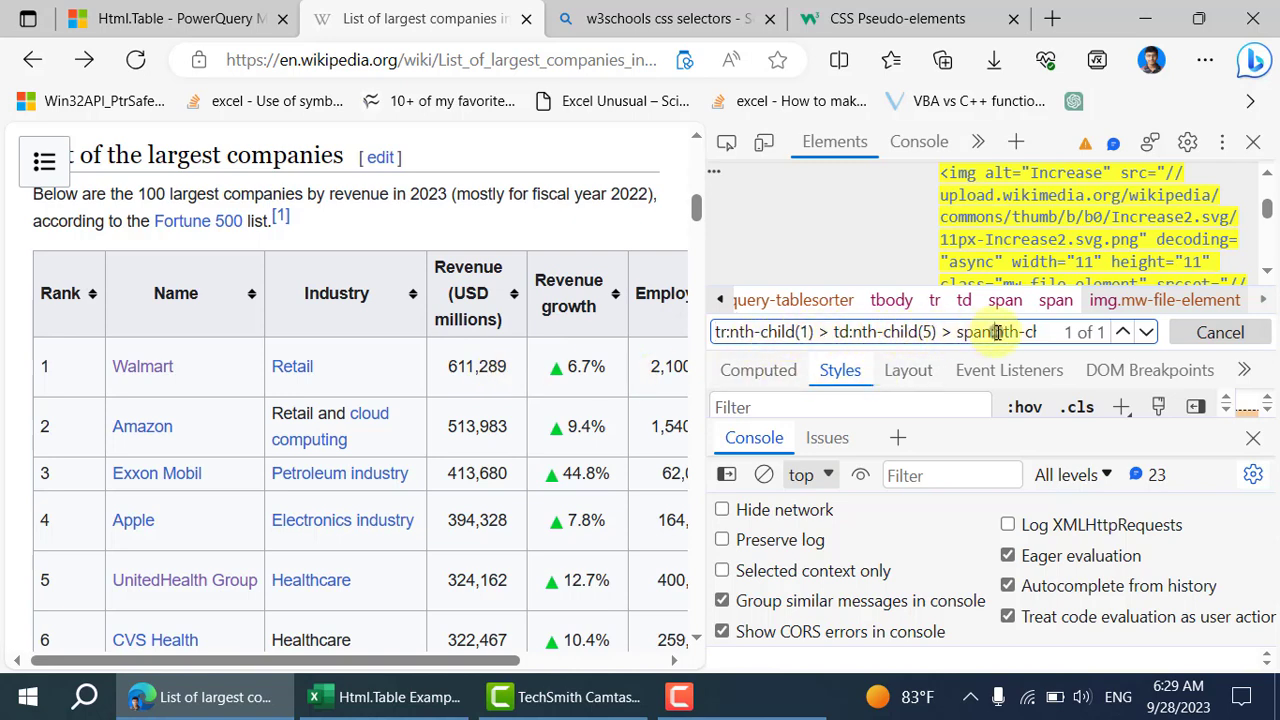
{"action": "key", "text": "Right"}
{"action": "key", "text": "Right"}
{"action": "key", "text": "Right"}
{"action": "key", "text": "Right"}
{"action": "key", "text": "Right"}
{"action": "key", "text": "Right"}
{"action": "key", "text": "Right"}
{"action": "key", "text": "Right"}
{"action": "key", "text": "Right"}
{"action": "key", "text": "Right"}
{"action": "key", "text": "Right"}
{"action": "key", "text": "Right"}
{"action": "key", "text": "Right"}
{"action": "key", "text": "Right"}
{"action": "key", "text": "Right"}
{"action": "key", "text": "Right"}
{"action": "key", "text": "Right"}
{"action": "key", "text": "Right"}
{"action": "key", "text": "Right"}
{"action": "key", "text": "Right"}
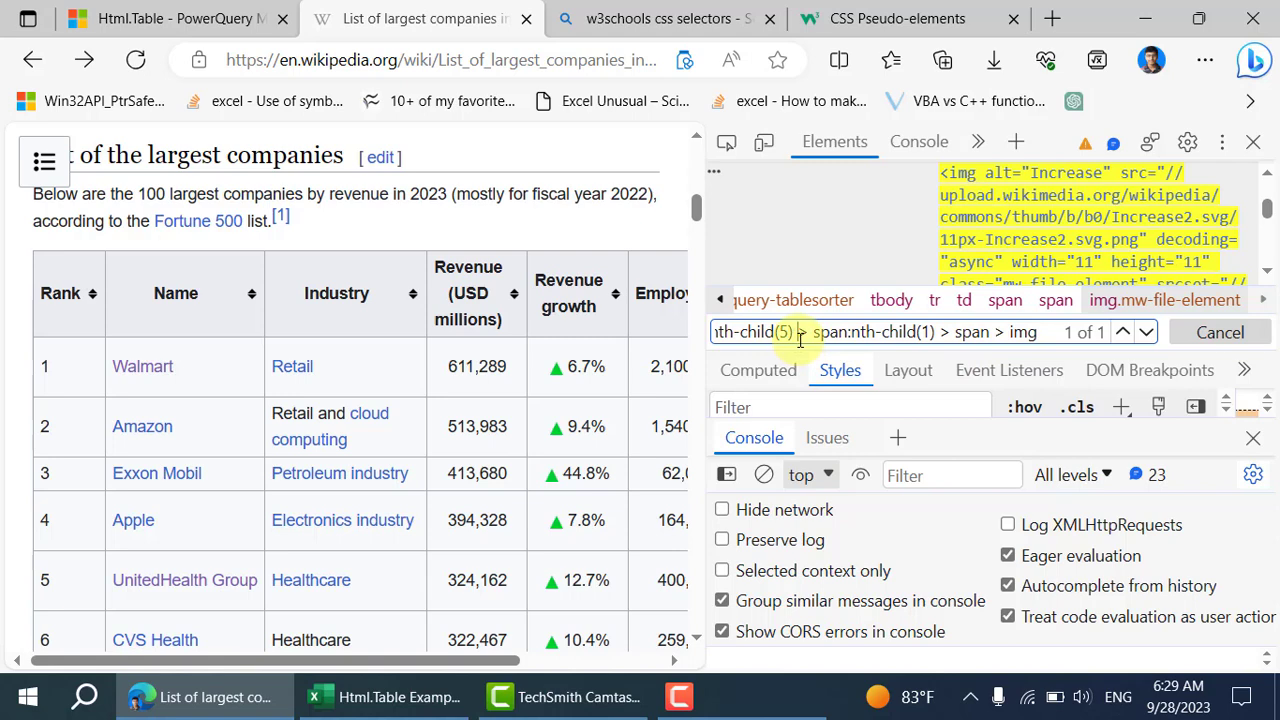
{"action": "key", "text": "ctrl+a"}
{"action": "key", "text": "Escape"}
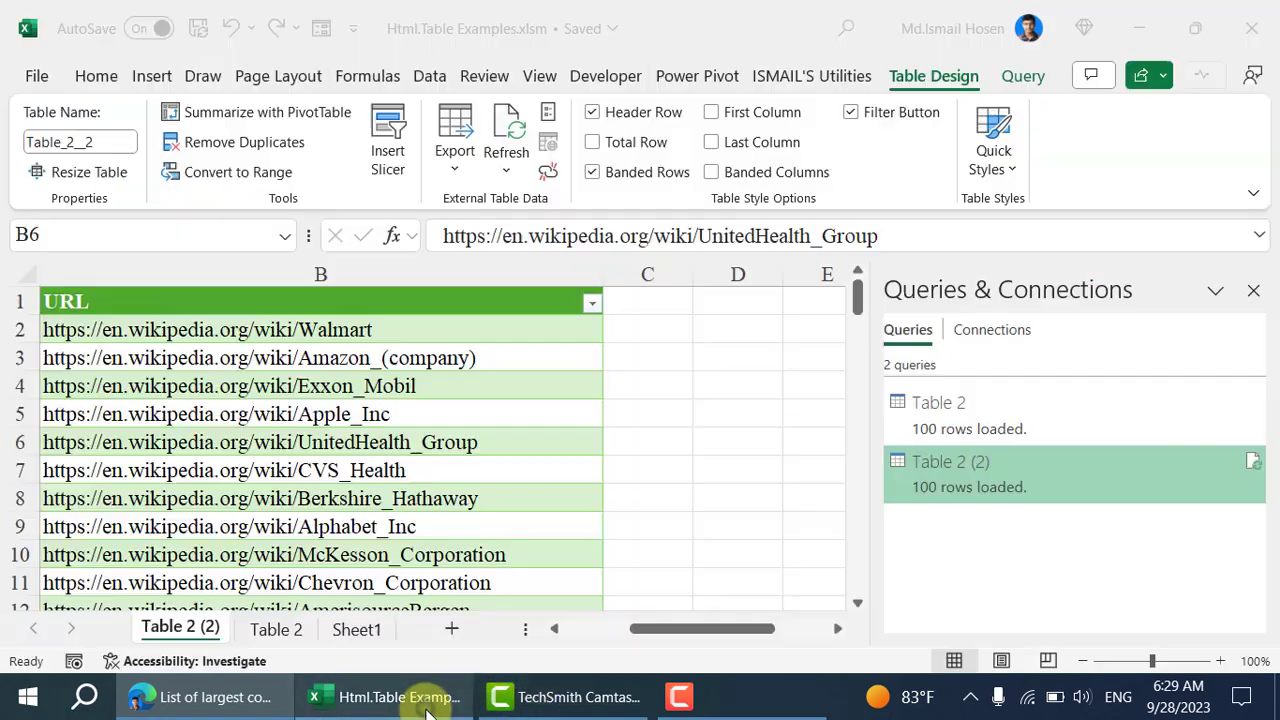
Switch to Excel, duplicate the Table 2 (2) query and rename the copy ImageAltText.
{"action": "left_click", "coordinate": [390, 697]}
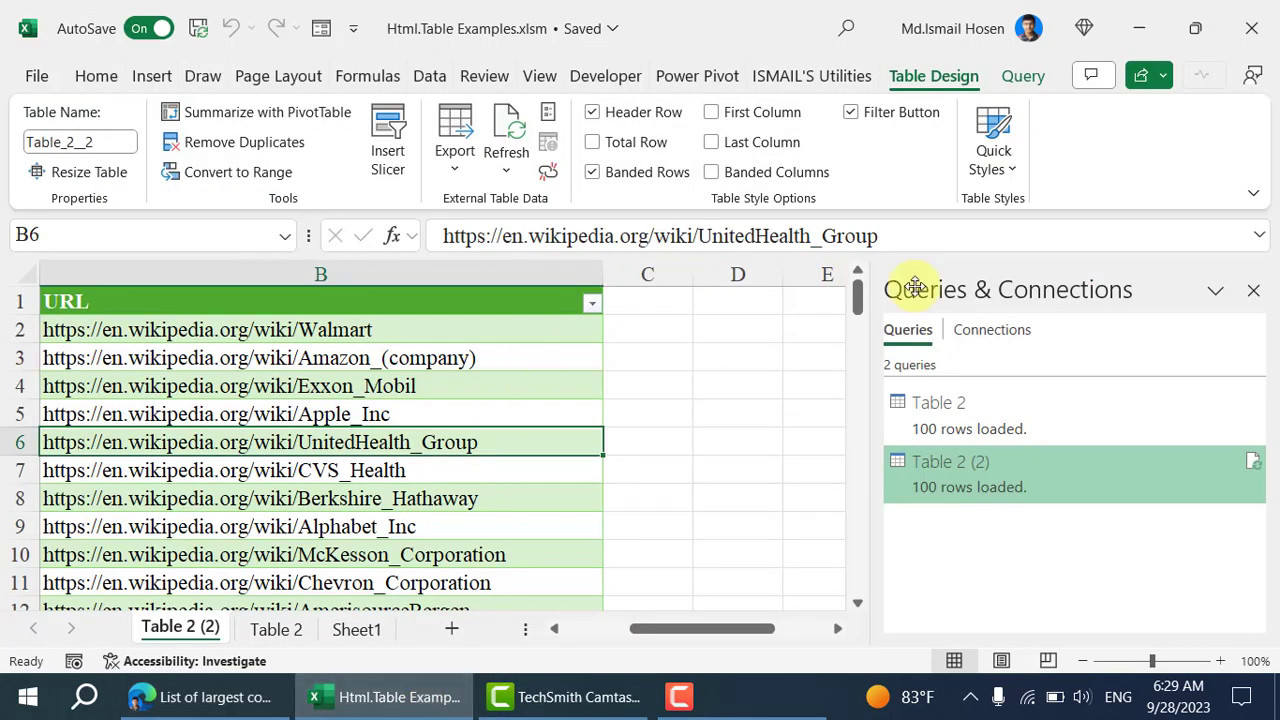
{"action": "right_click", "coordinate": [975, 472]}
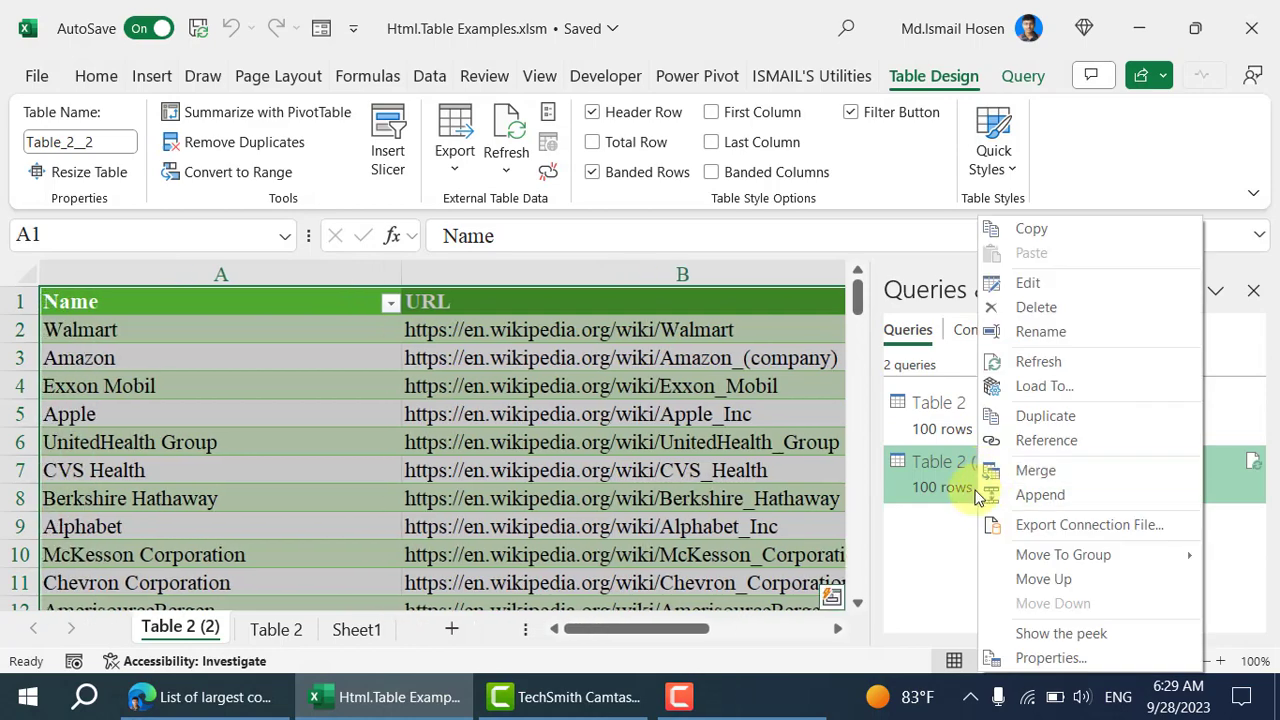
{"action": "left_click", "coordinate": [1052, 418]}
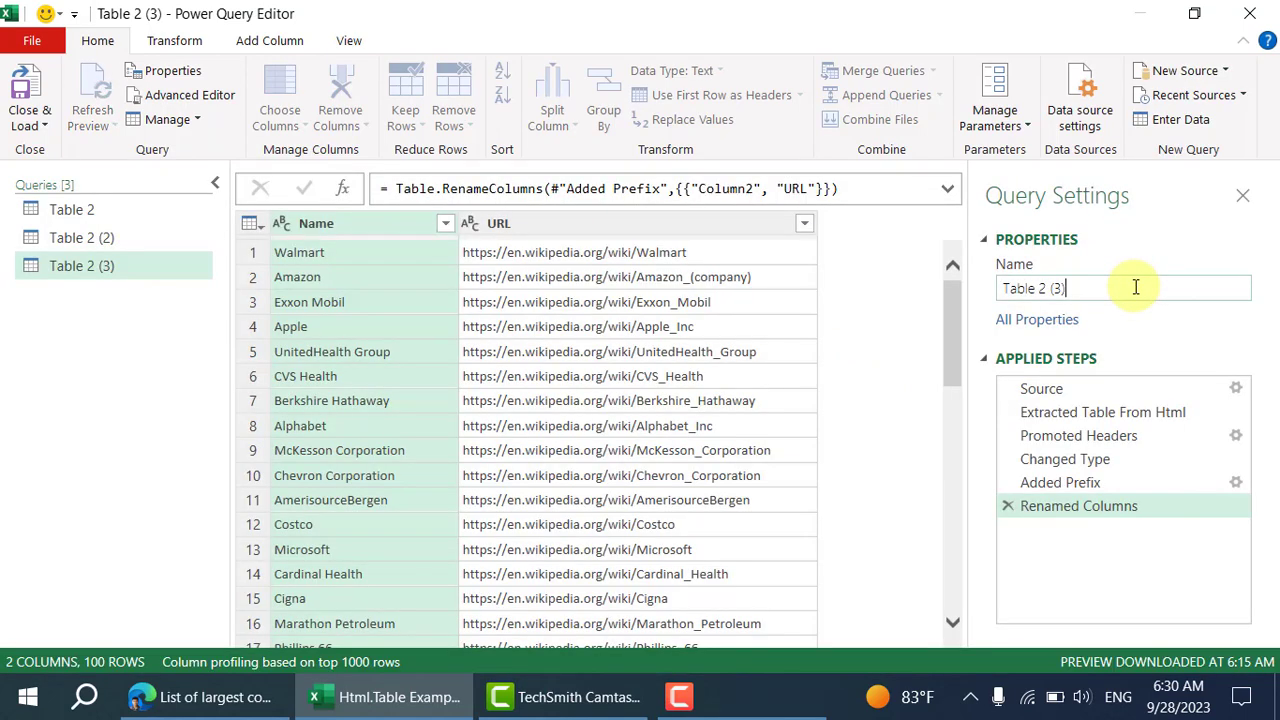
{"action": "type", "text": "iM"}
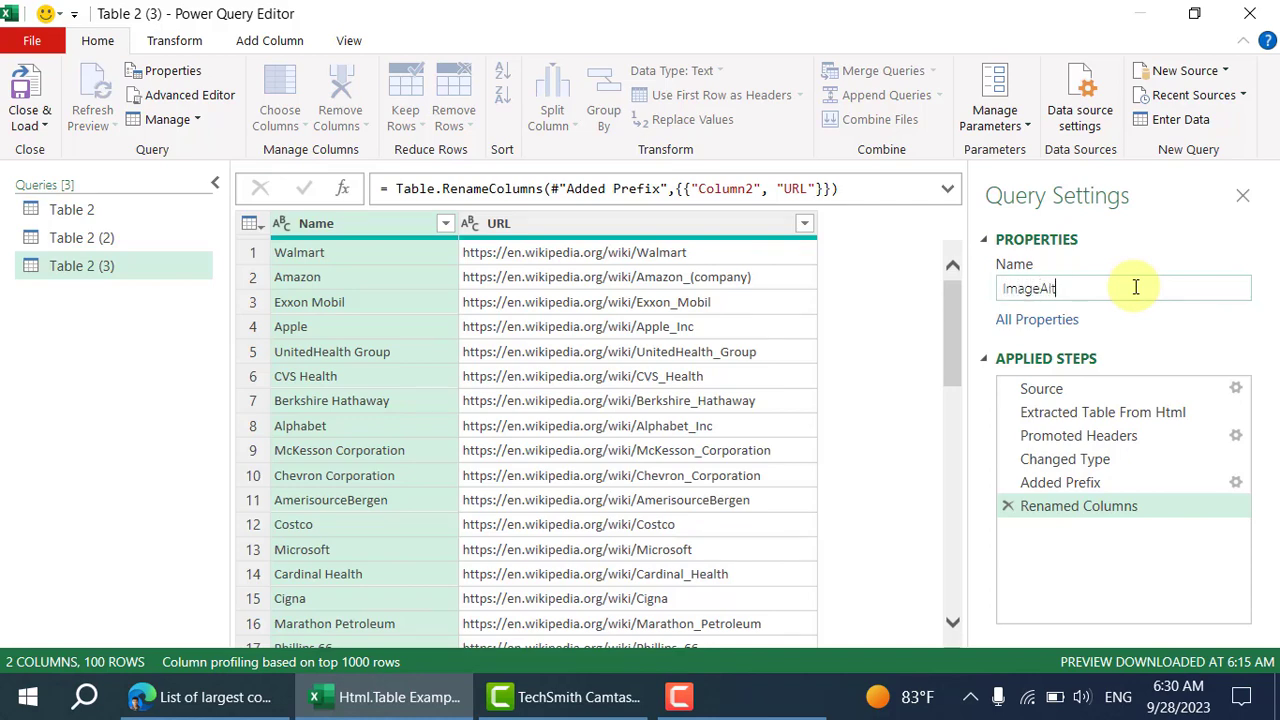
{"action": "type", "text": "ageAltText"}
{"action": "key", "text": "Return"}
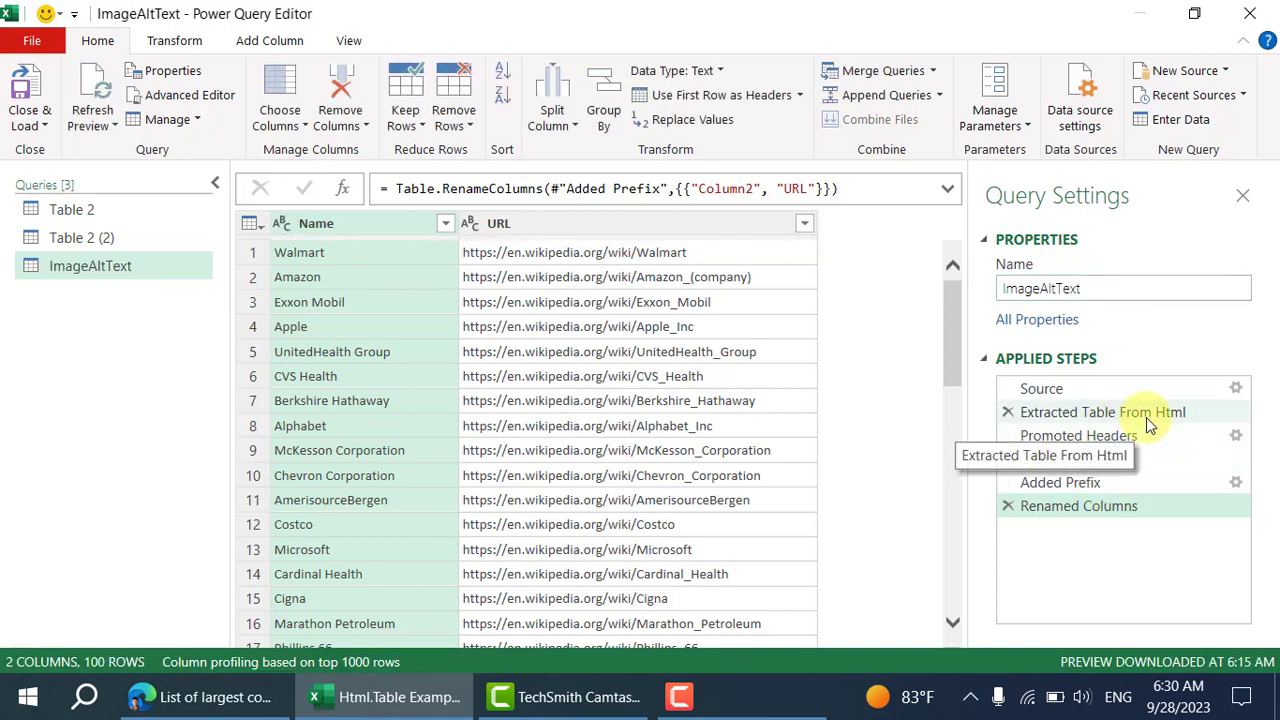
In the ImageAltText query's M code, add a copy of the Company URL column definition after the original in the Html.Table call.
{"action": "left_click", "coordinate": [1148, 420]}
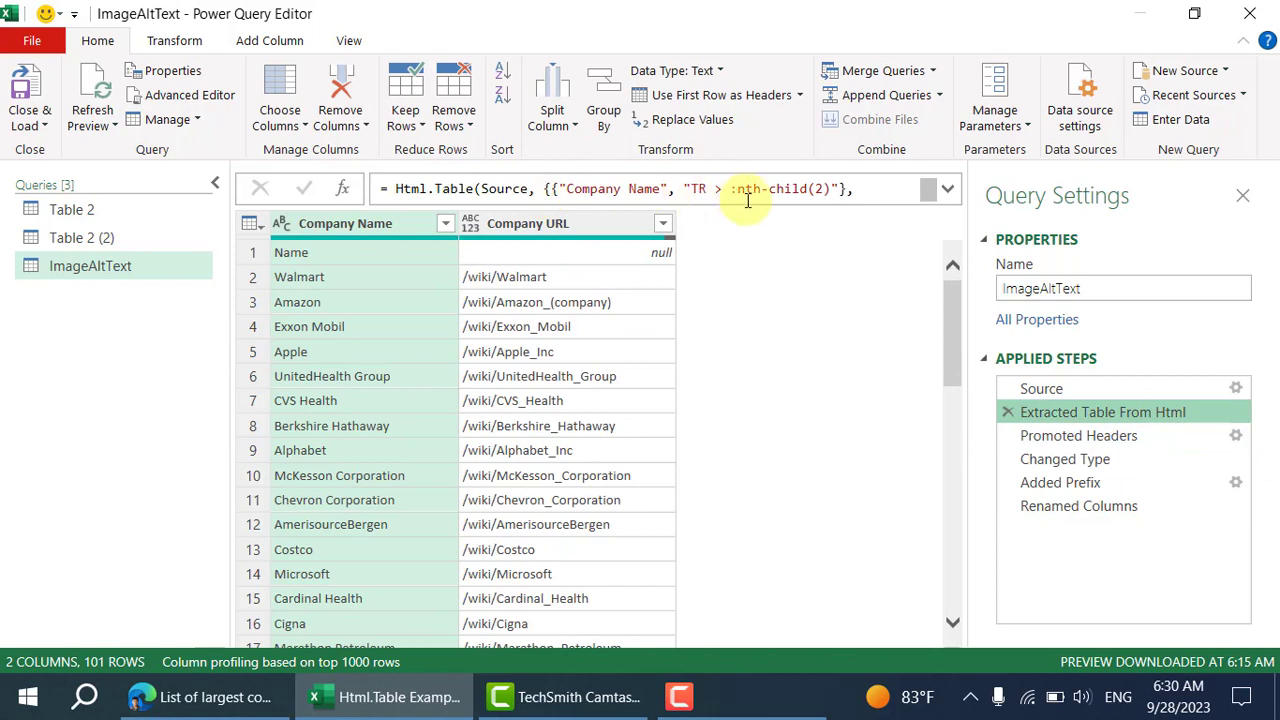
{"action": "left_click", "coordinate": [200, 95]}
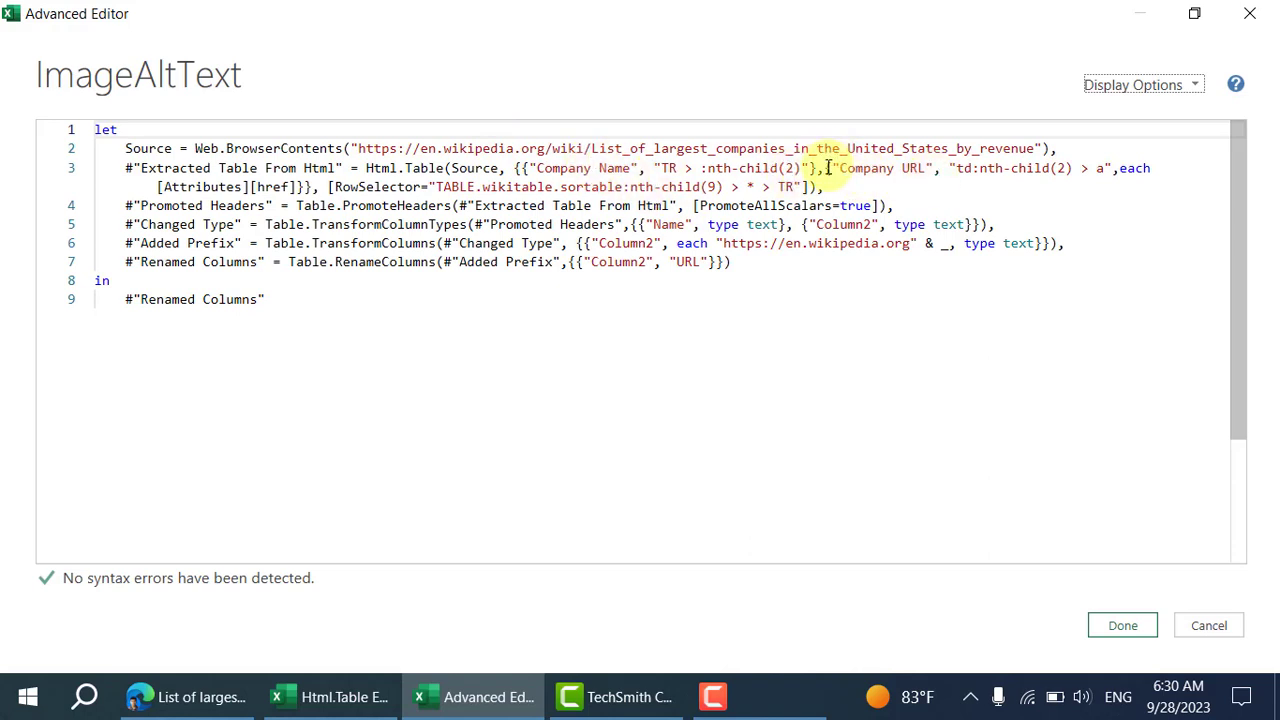
{"action": "left_click_drag", "start_coordinate": [827, 168], "coordinate": [313, 187]}
{"action": "key", "text": "ctrl+c"}
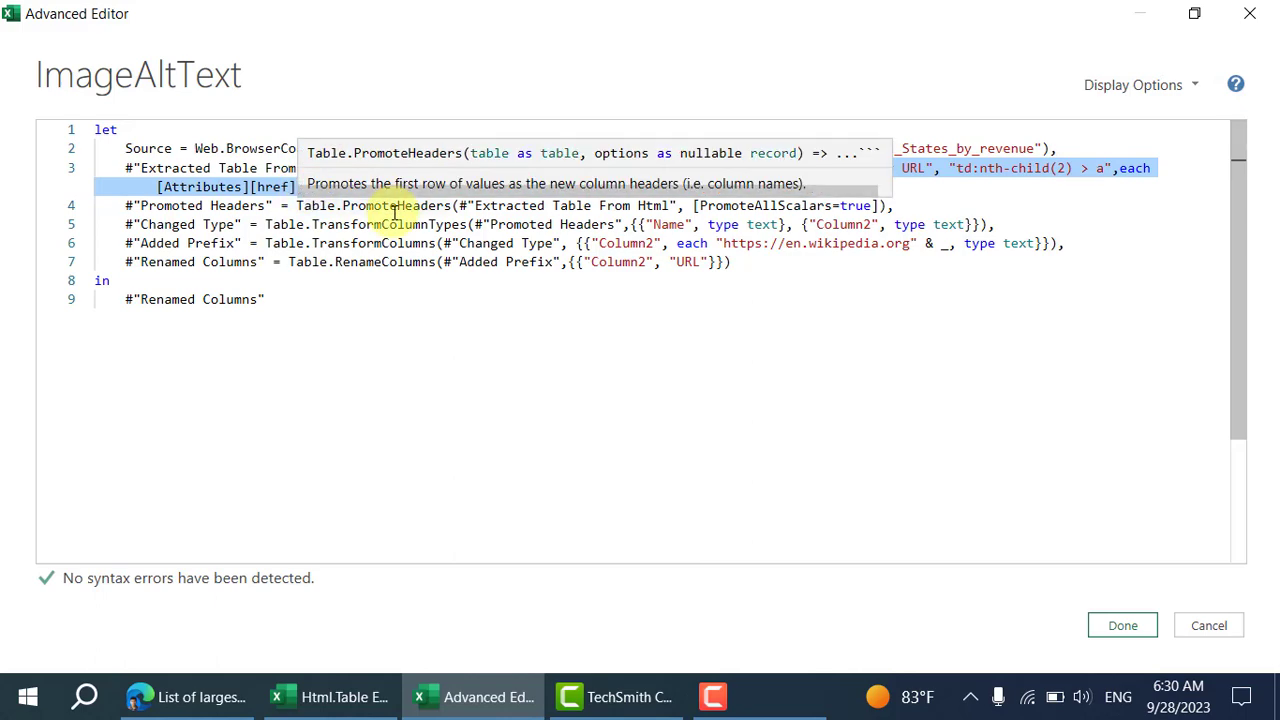
{"action": "key", "text": "Right"}
{"action": "type", "text": ","}
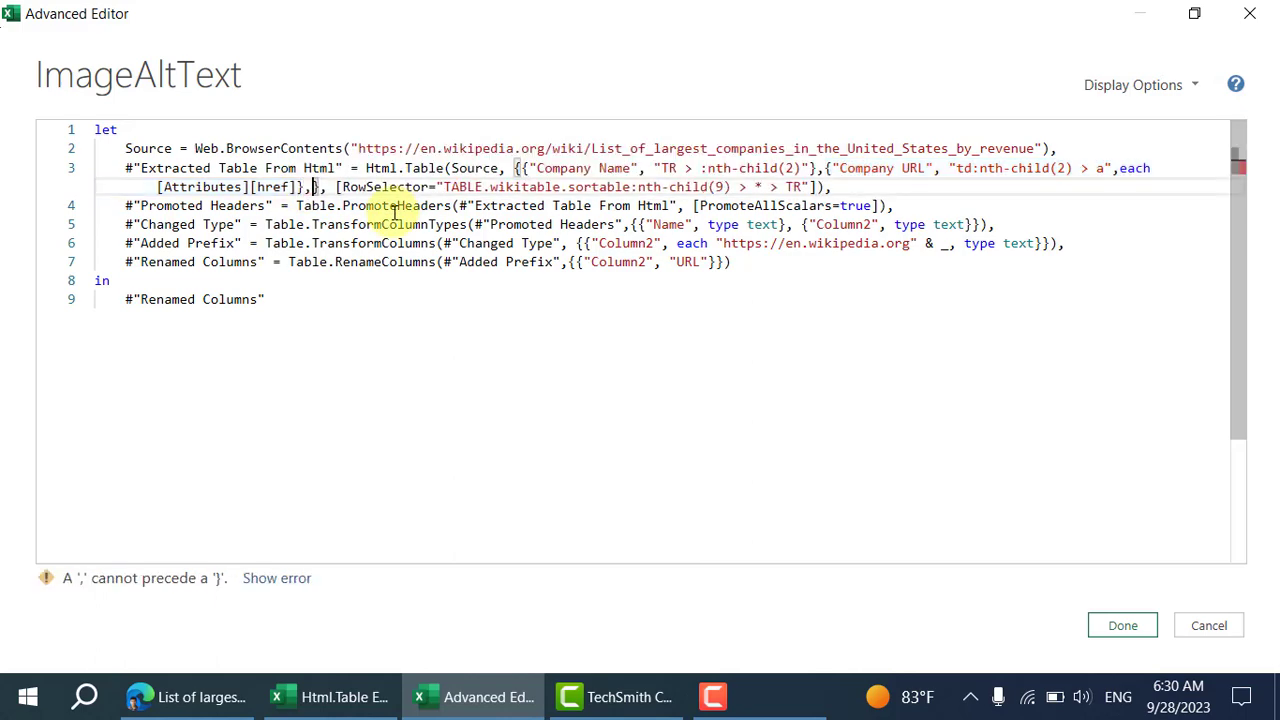
{"action": "key", "text": "ctrl+v"}
Rename the copied column definition in the Html.Table call to Value Type.
{"action": "double_click", "coordinate": [402, 187]}
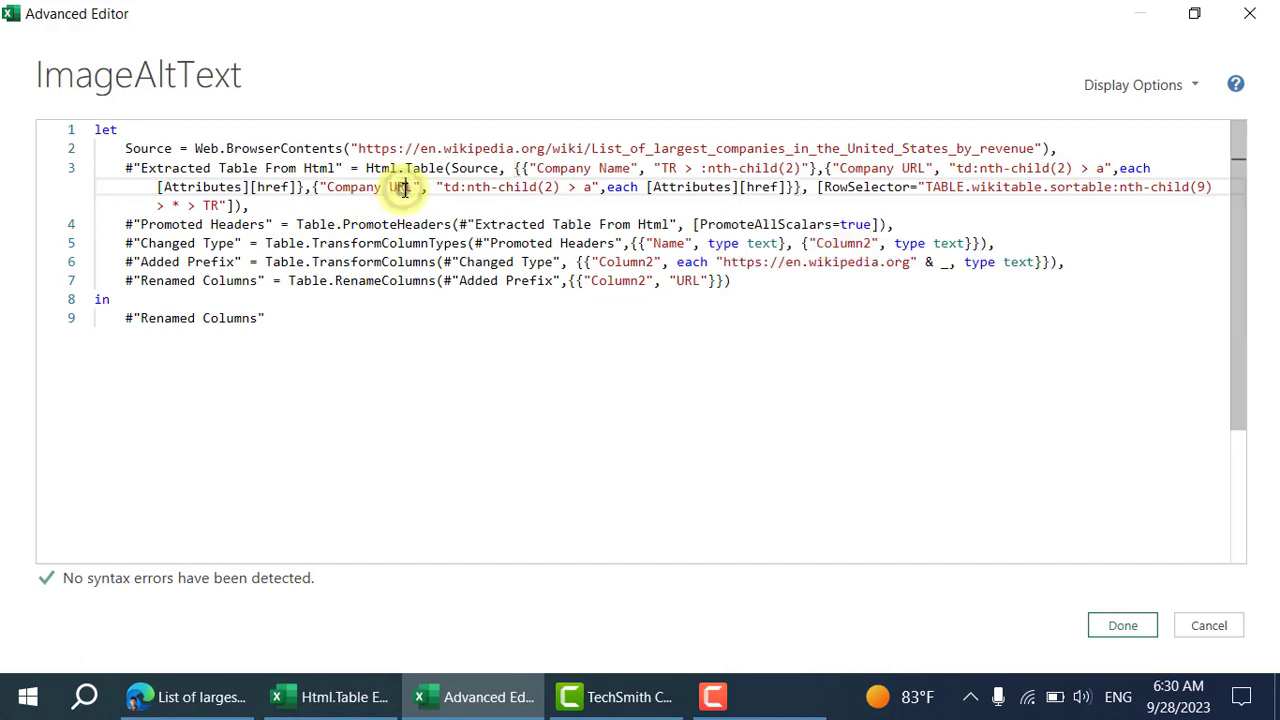
{"action": "key", "text": "BackSpace"}
{"action": "key", "text": "BackSpace"}
{"action": "key", "text": "BackSpace"}
{"action": "key", "text": "BackSpace"}
{"action": "key", "text": "BackSpace"}
{"action": "key", "text": "BackSpace"}
{"action": "key", "text": "BackSpace"}
{"action": "key", "text": "BackSpace"}
{"action": "key", "text": "BackSpace"}
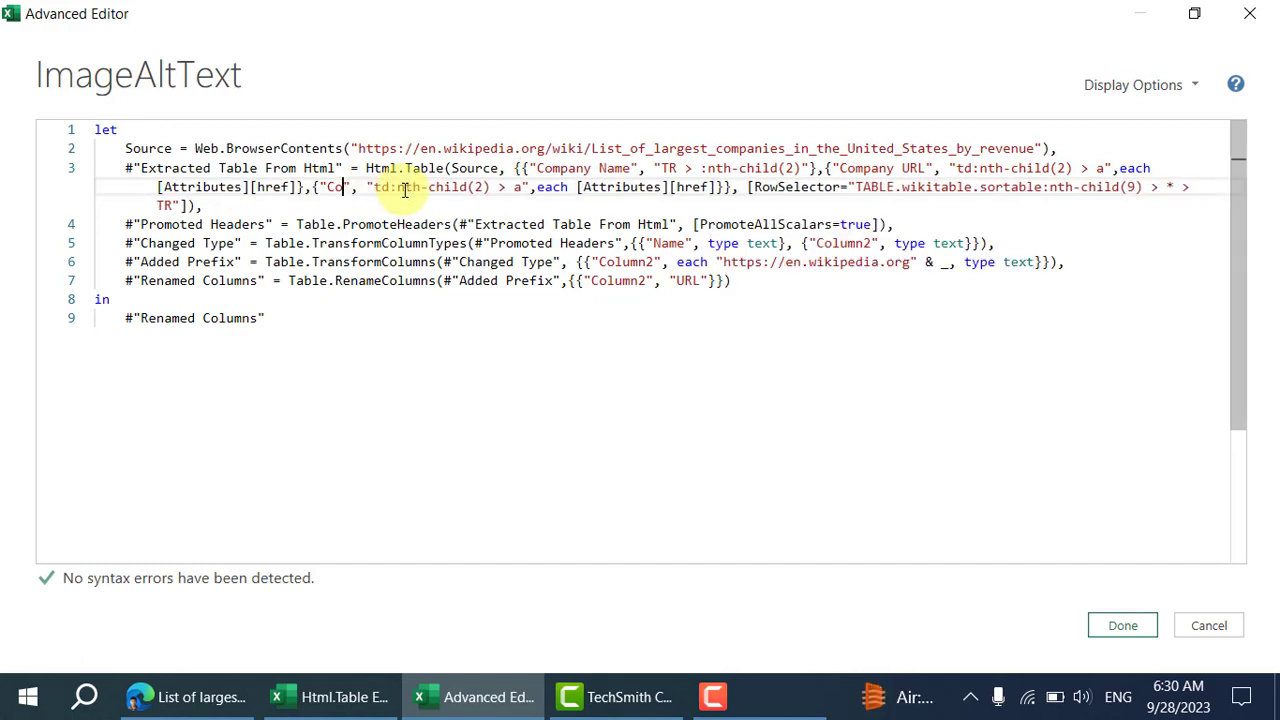
{"action": "type", "text": "Value T"}
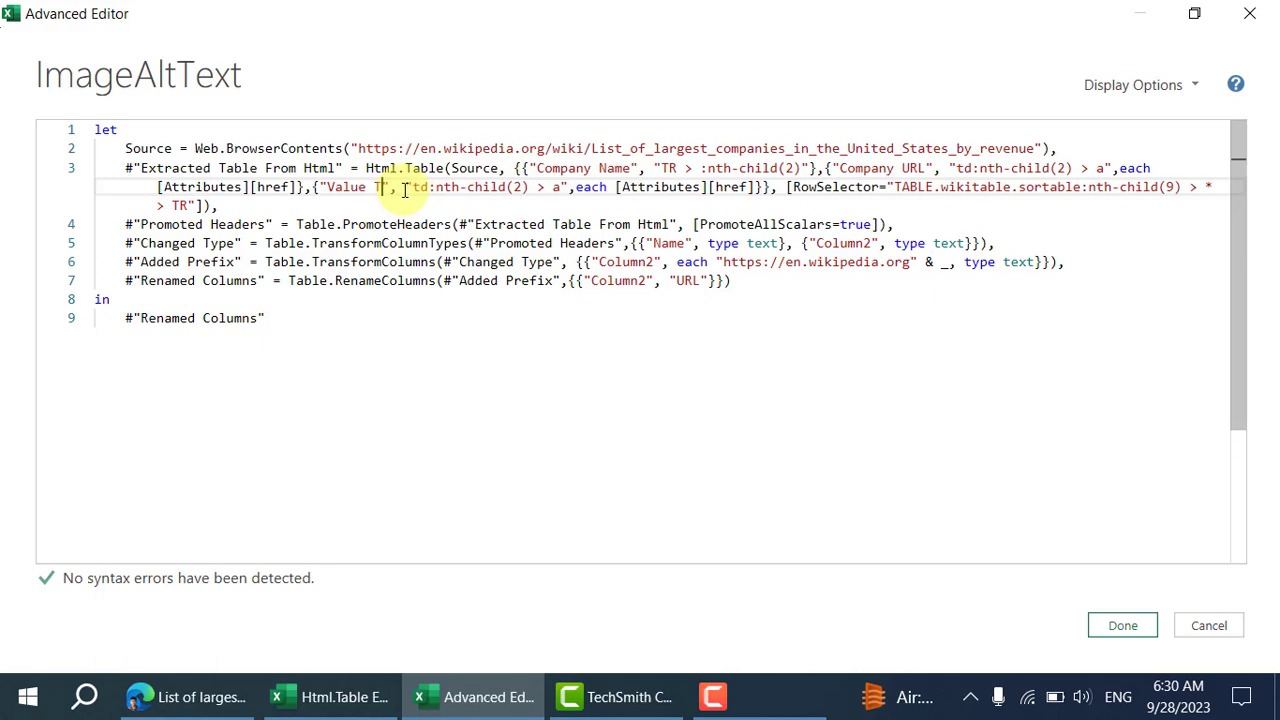
{"action": "type", "text": "ype"}
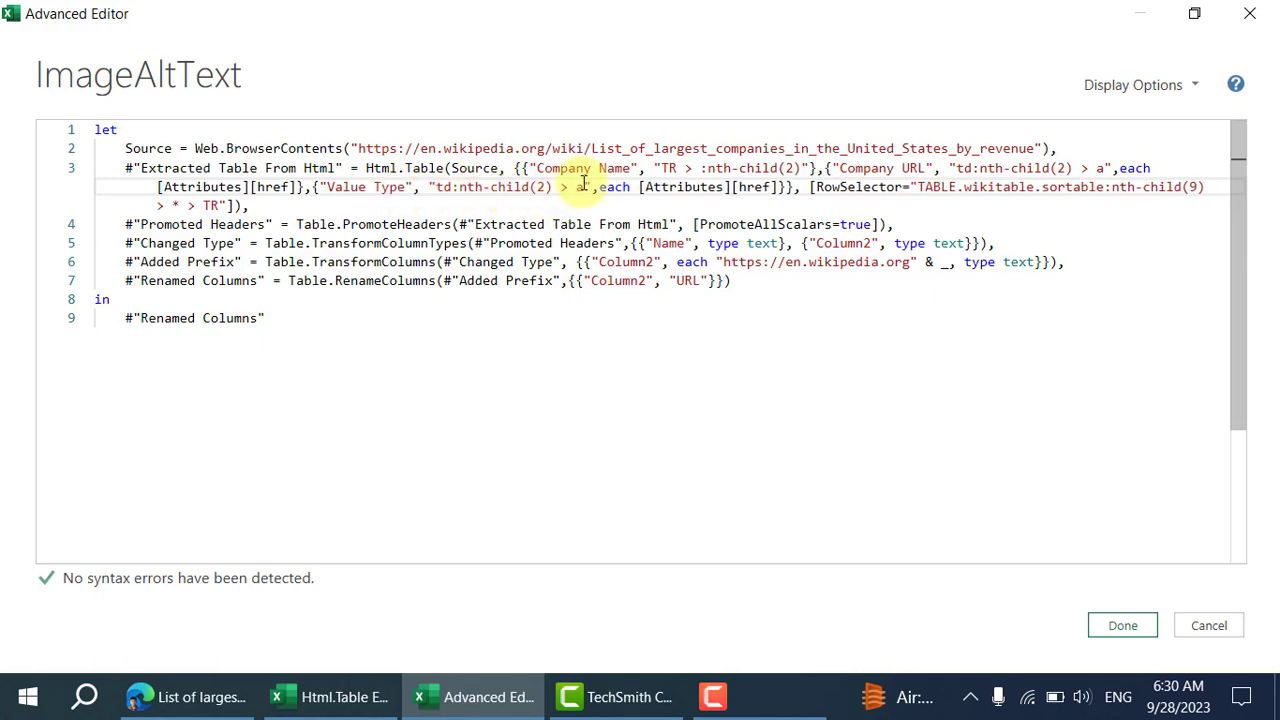
Replace the Value Type selector with the copied tr:nth-child(1) > td:nth-child(5) > span:nth-child(1) > span > img and apply the code.
{"action": "left_click_drag", "start_coordinate": [583, 189], "coordinate": [437, 188]}
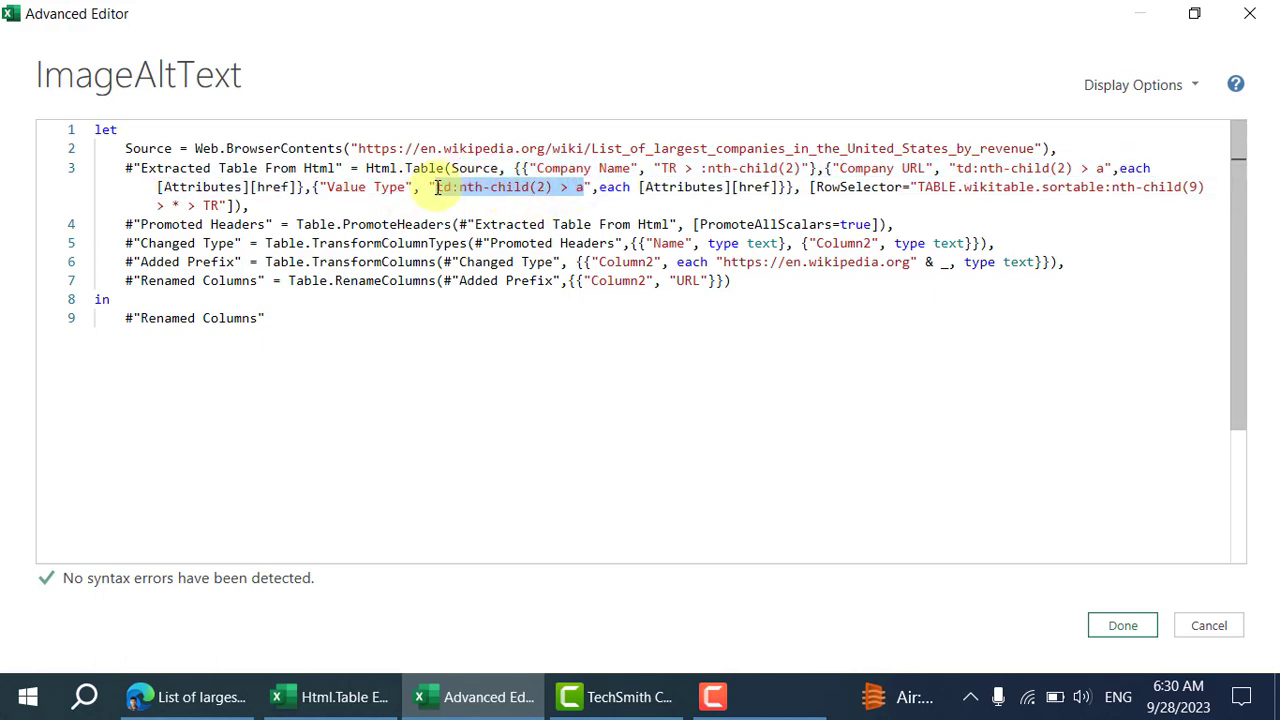
{"action": "key", "text": "super+v"}
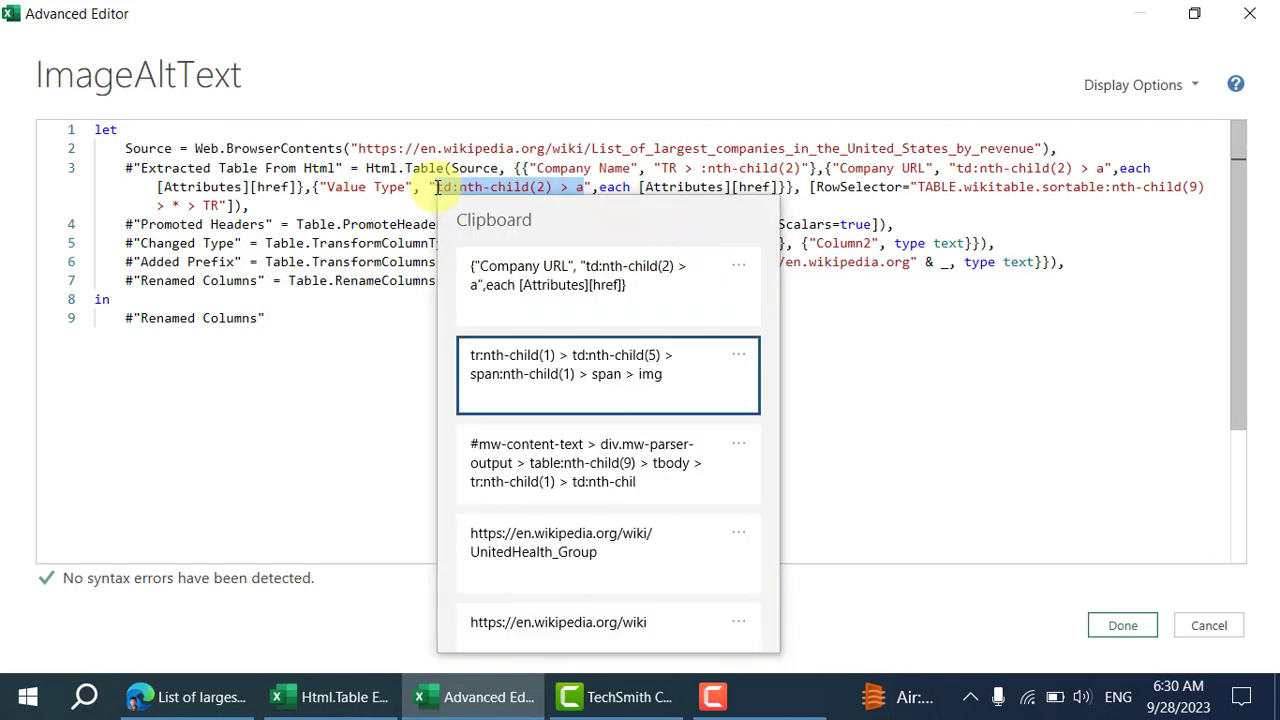
{"action": "key", "text": "Return"}
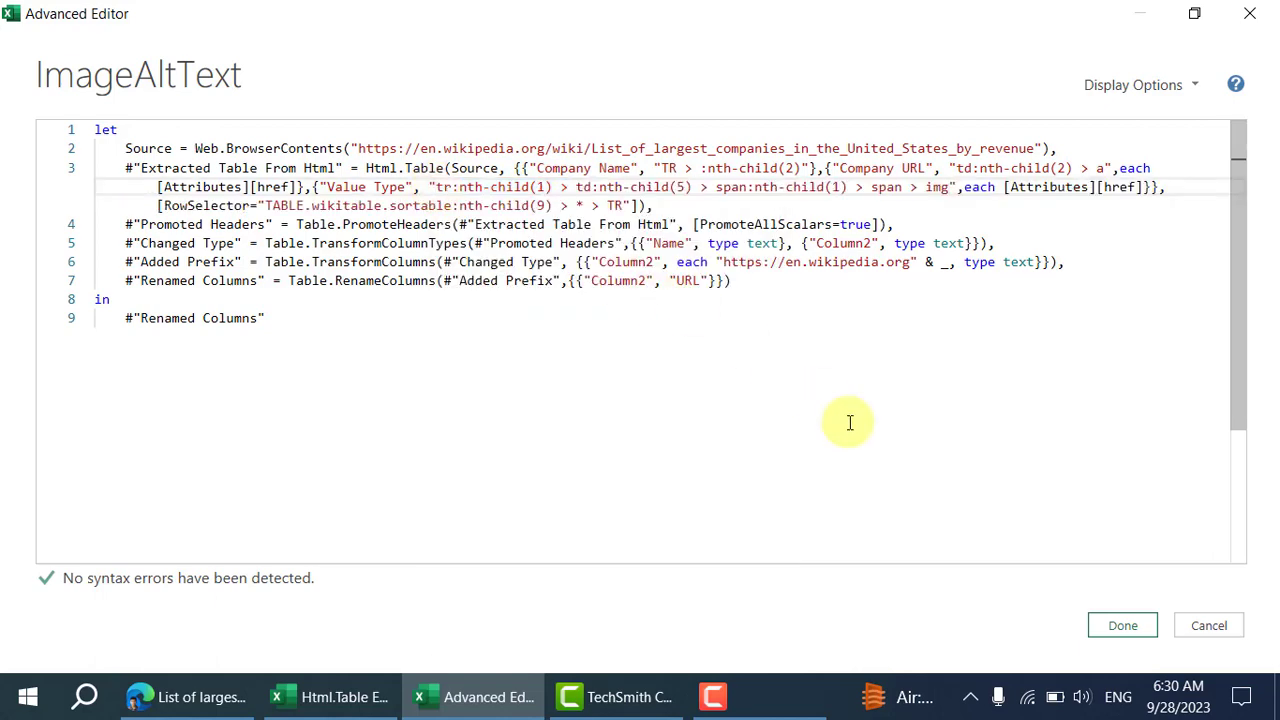
{"action": "left_click", "coordinate": [1115, 627]}
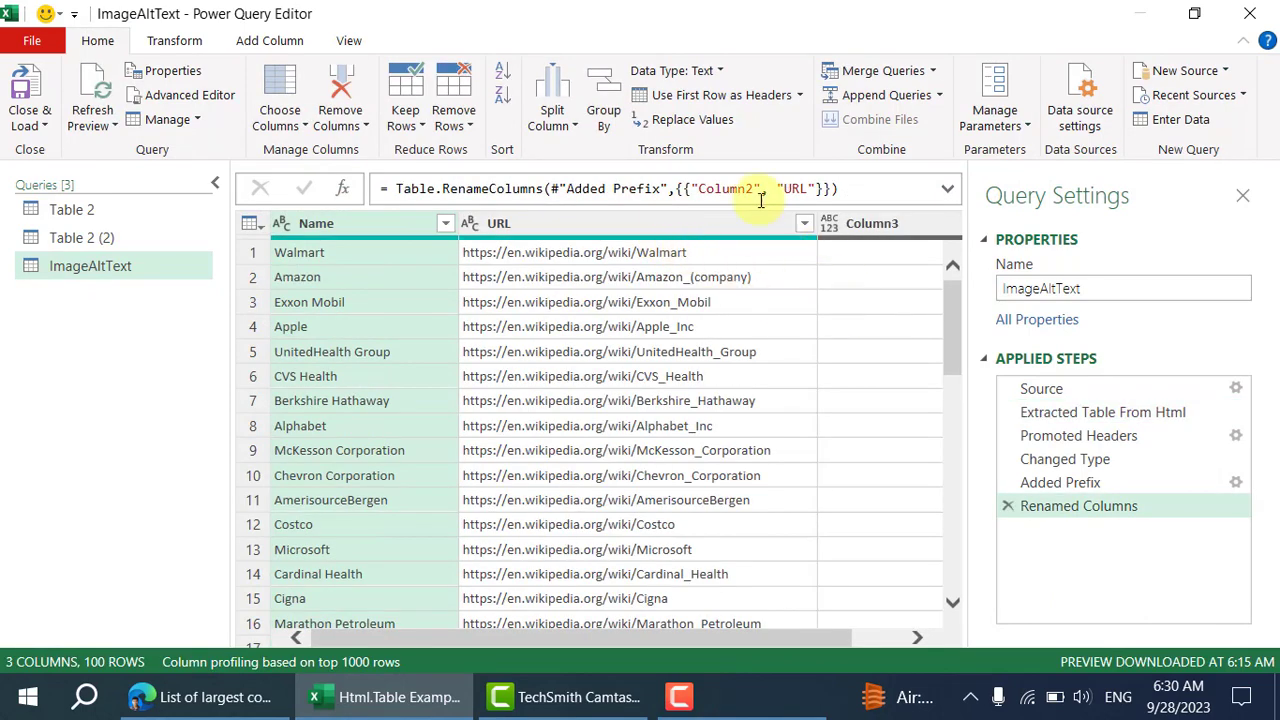
Change the Value Type column's attribute to alt in the M code, check it against the img element in Edge, and apply the code.
{"action": "left_click", "coordinate": [212, 100]}
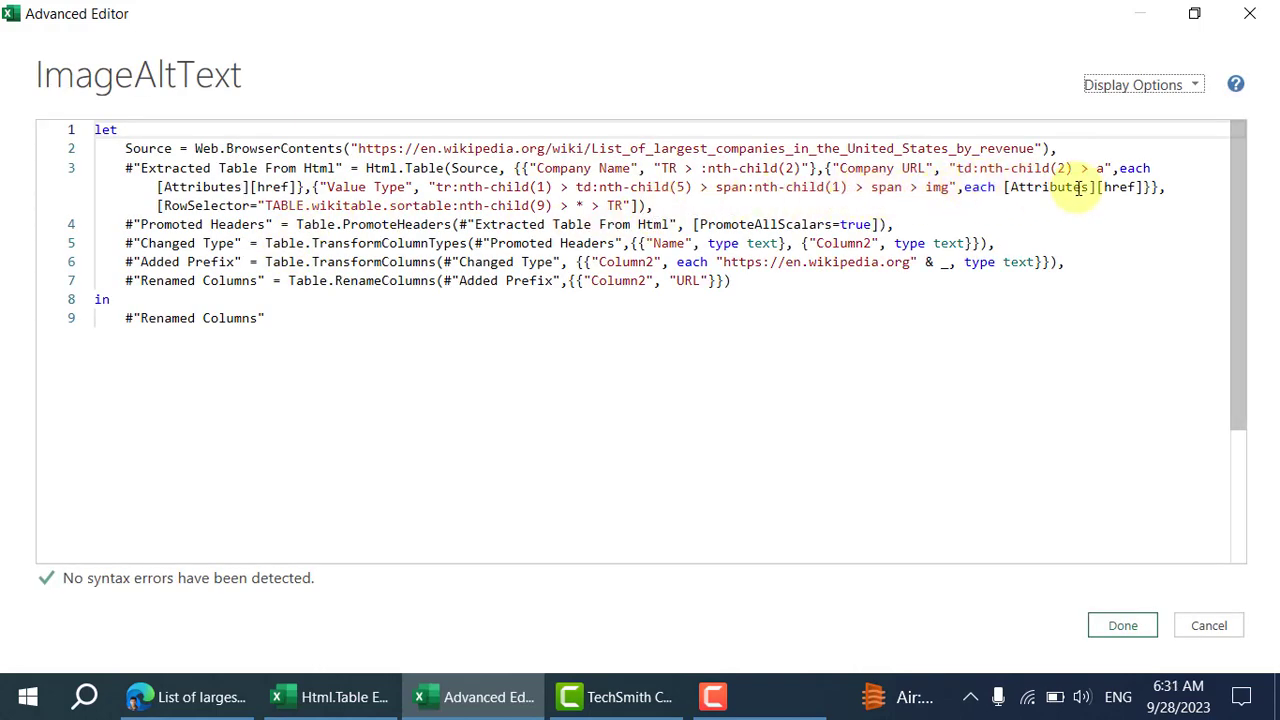
{"action": "double_click", "coordinate": [1131, 190]}
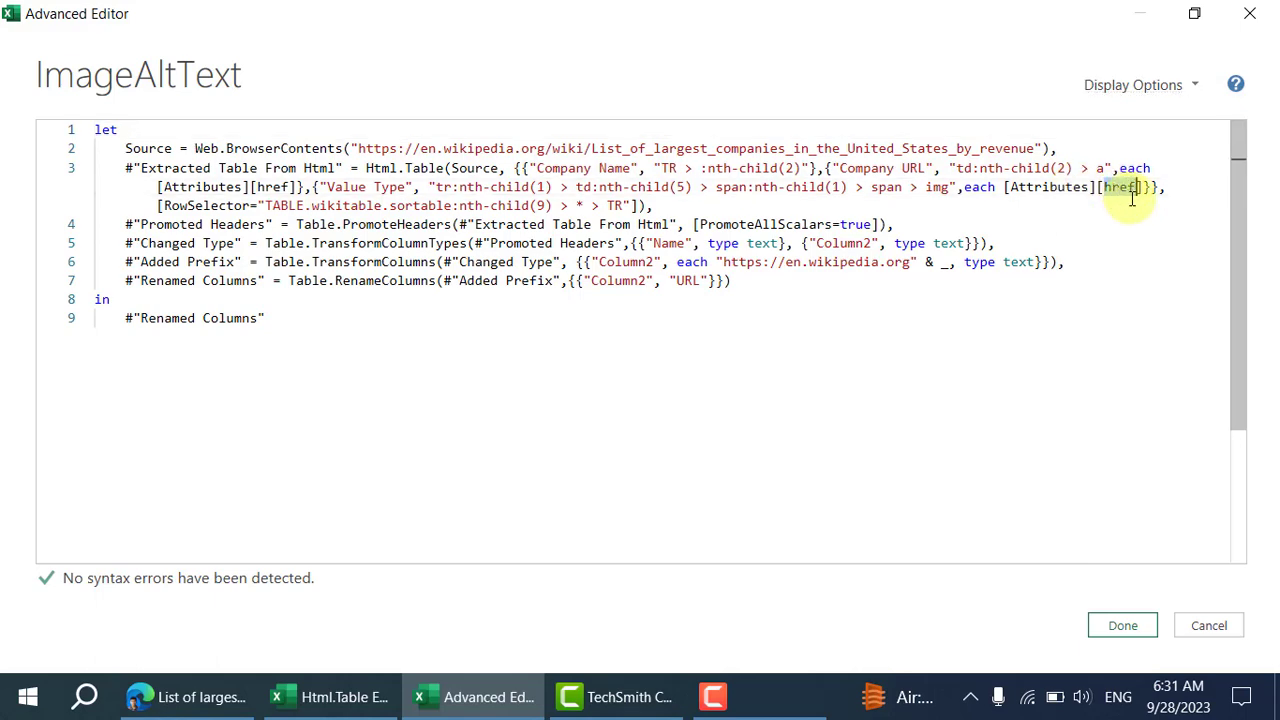
{"action": "type", "text": "alt"}
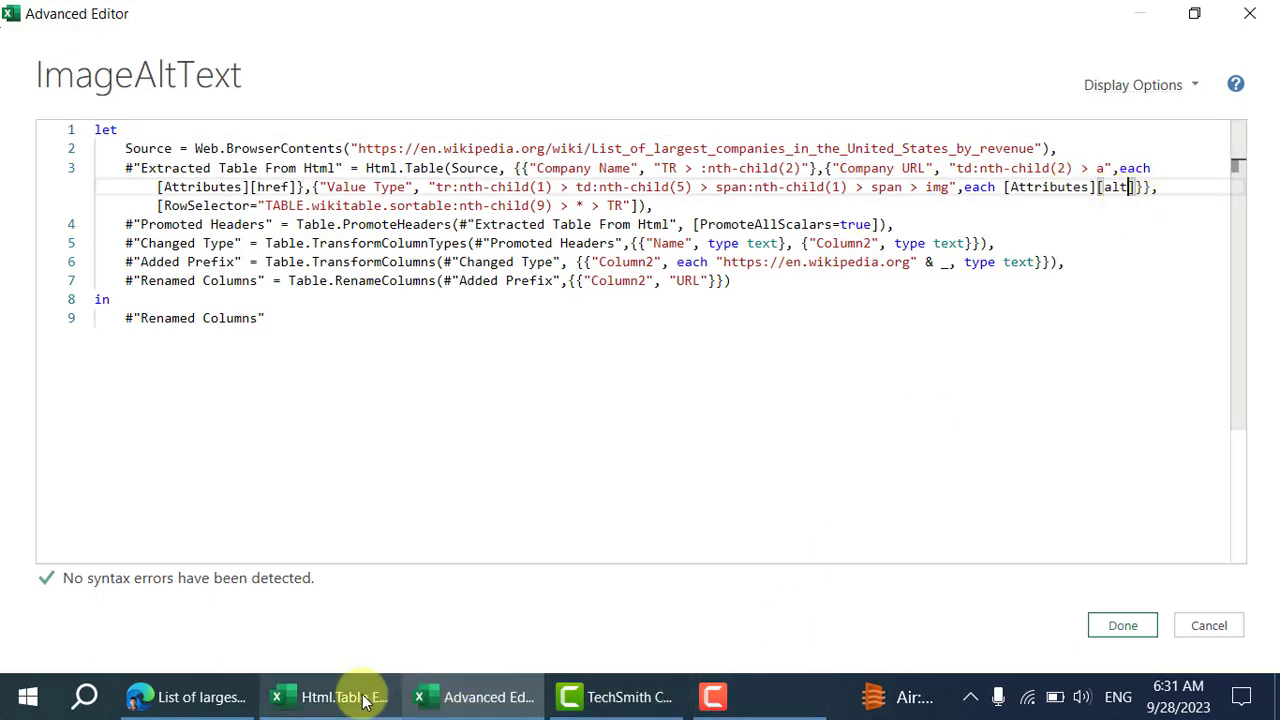
{"action": "left_click", "coordinate": [252, 710]}
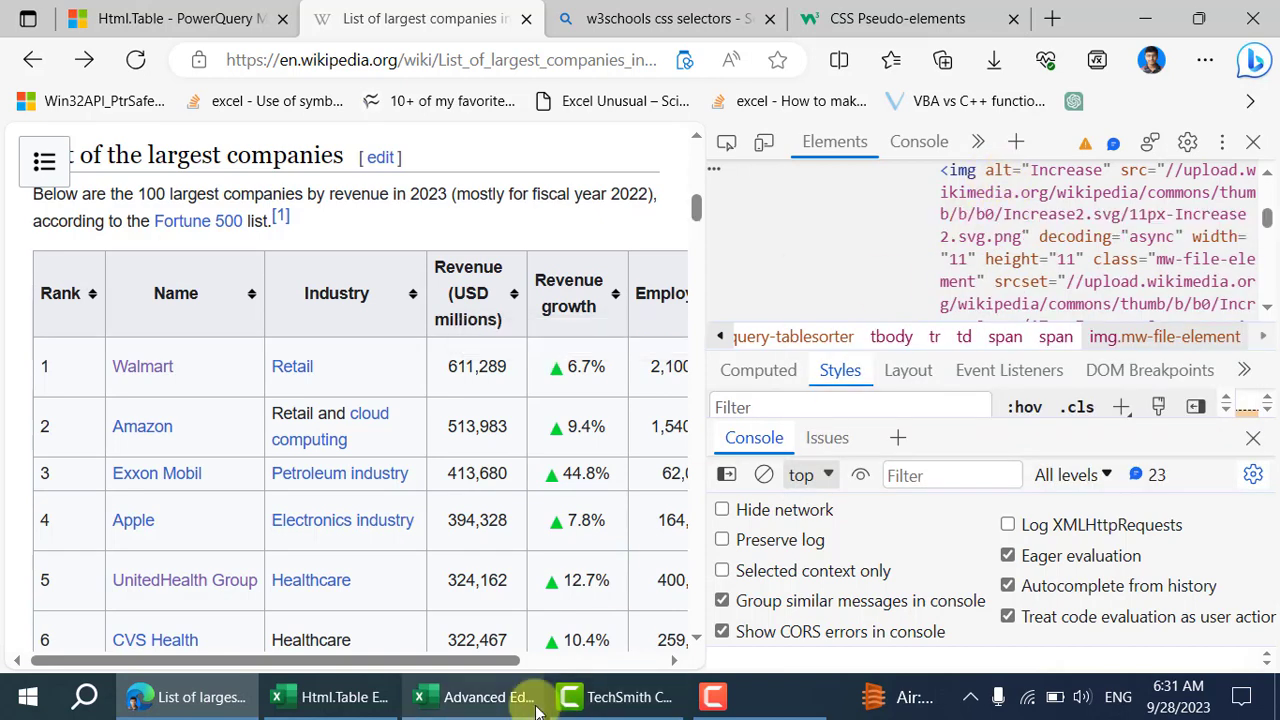
{"action": "left_click", "coordinate": [470, 706]}
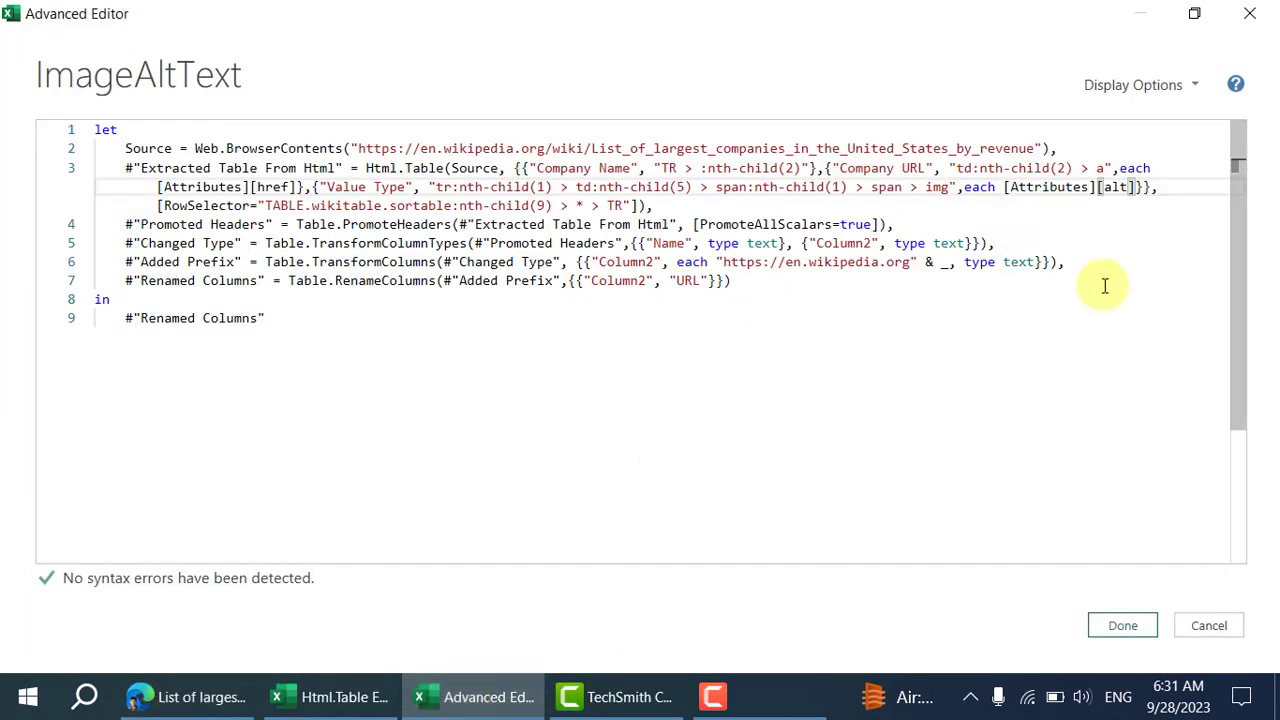
{"action": "left_click", "coordinate": [1125, 622]}
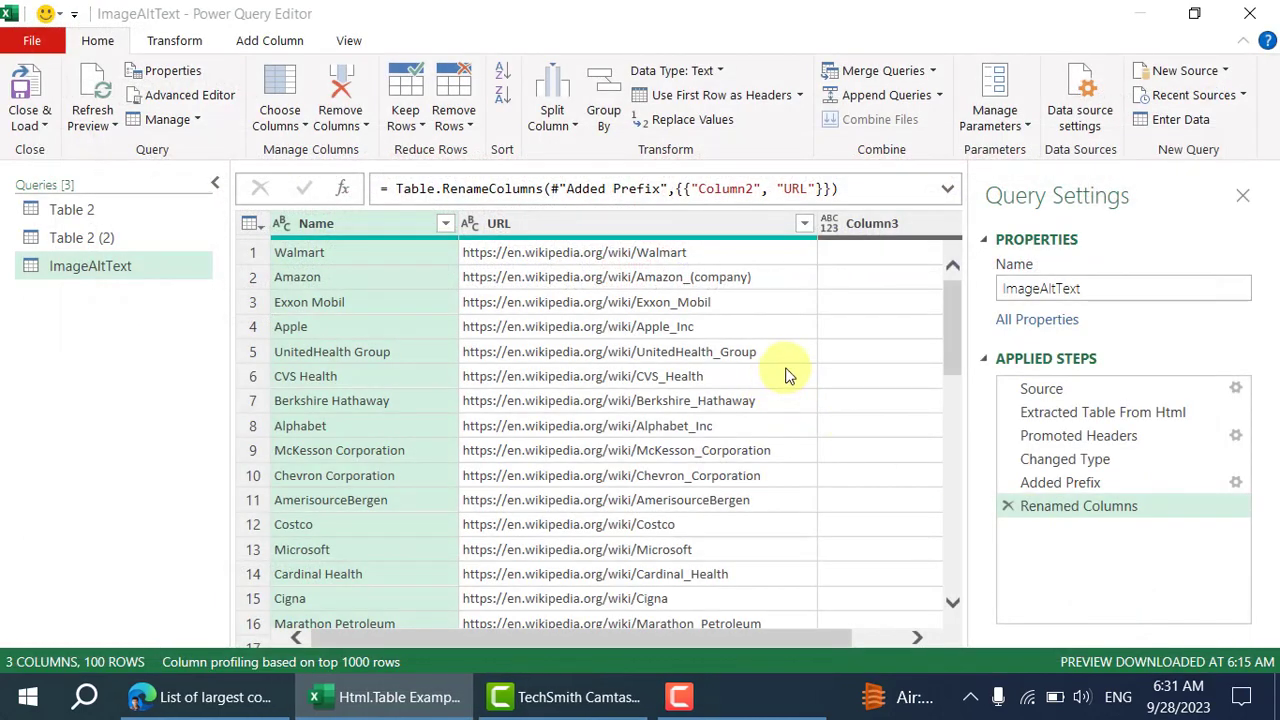
Delete the Renamed Columns, Added Prefix, Changed Type and Promoted Headers steps from the ImageAltText query.
{"action": "left_click_drag", "start_coordinate": [646, 637], "coordinate": [761, 630]}
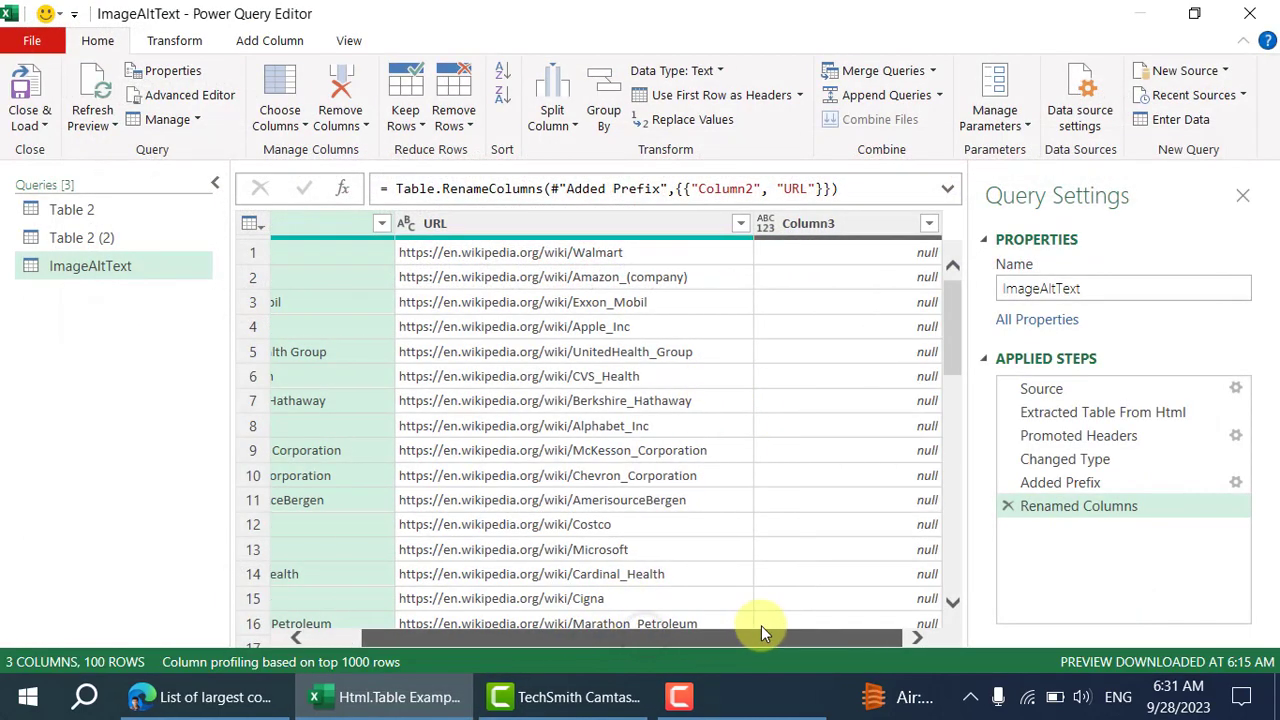
{"action": "left_click", "coordinate": [1003, 510]}
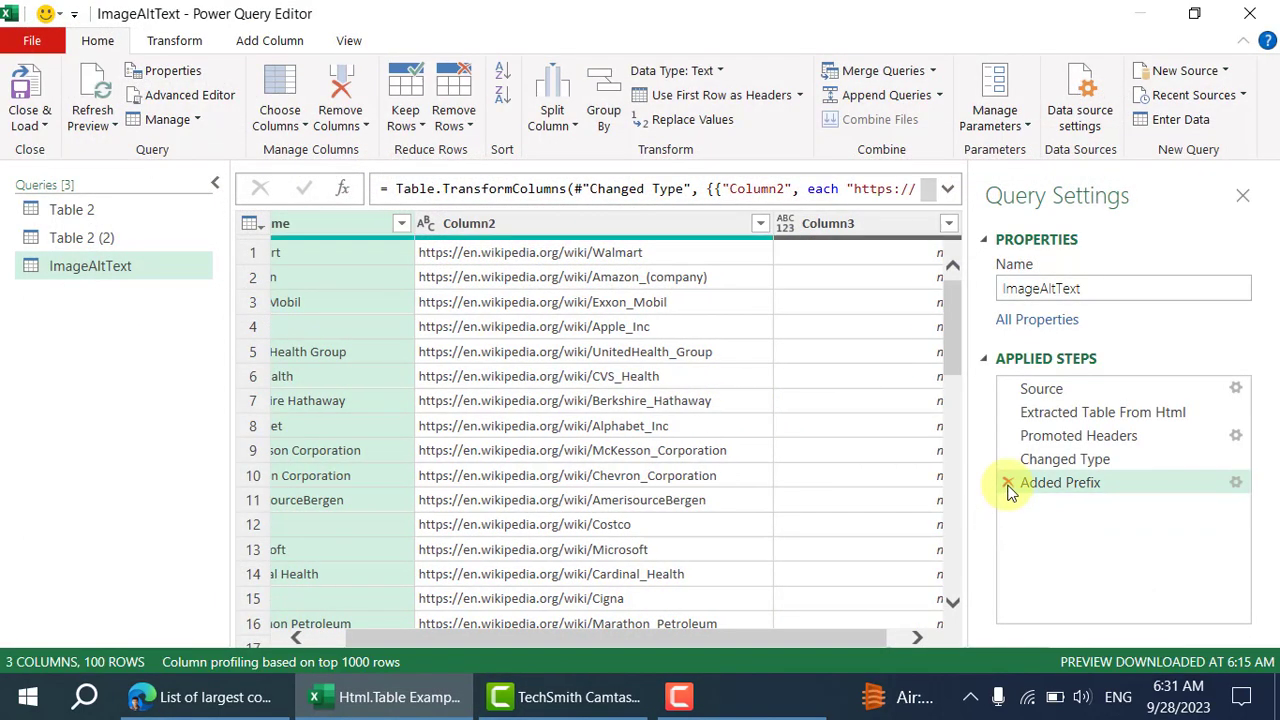
{"action": "left_click", "coordinate": [1006, 482]}
{"action": "left_click", "coordinate": [1008, 462]}
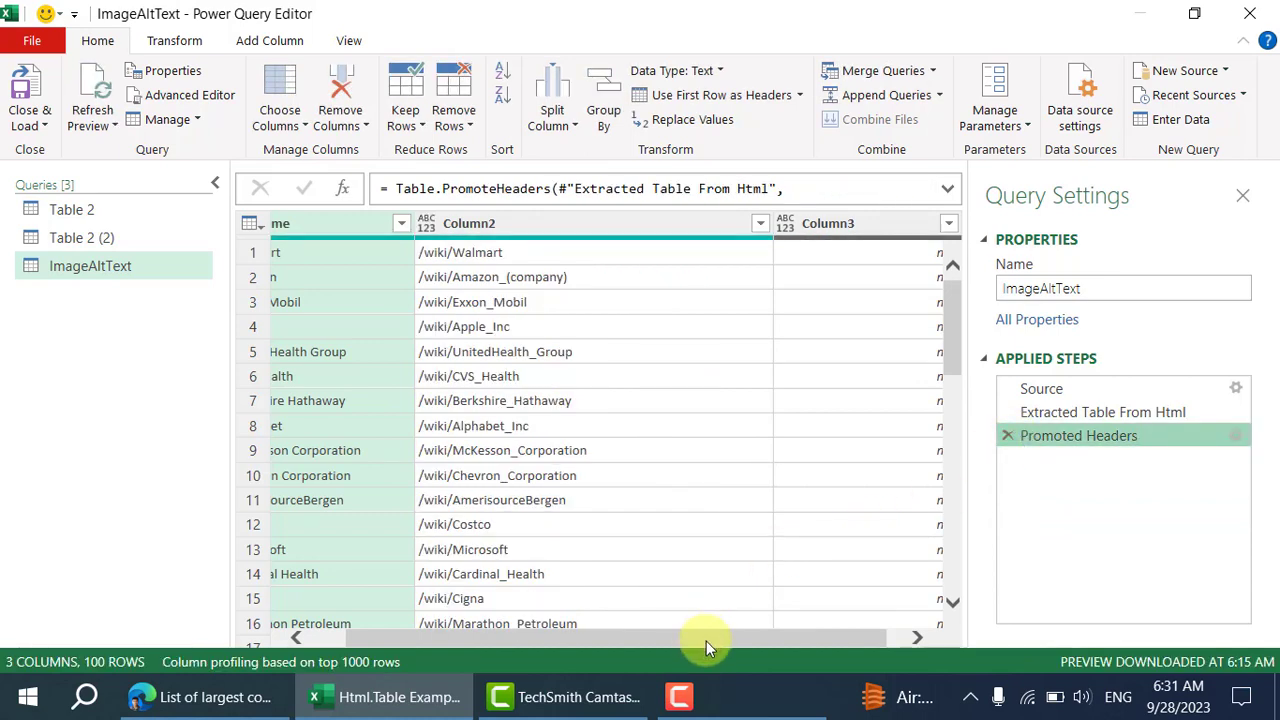
{"action": "left_click_drag", "start_coordinate": [706, 641], "coordinate": [826, 641]}
{"action": "left_click", "coordinate": [1007, 436]}
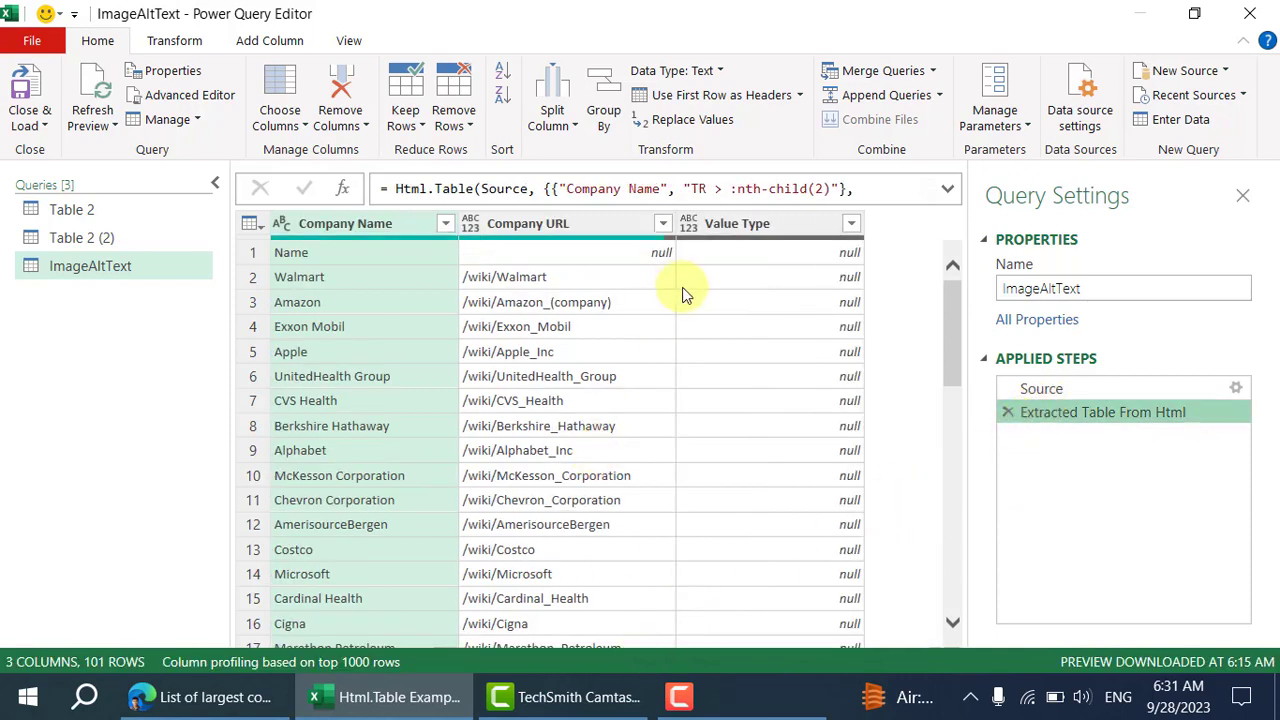
Remove the leading tr:nth-child(1) > from the Value Type selector so it starts at td:nth-child(5), and apply the code.
{"action": "left_click", "coordinate": [229, 100]}
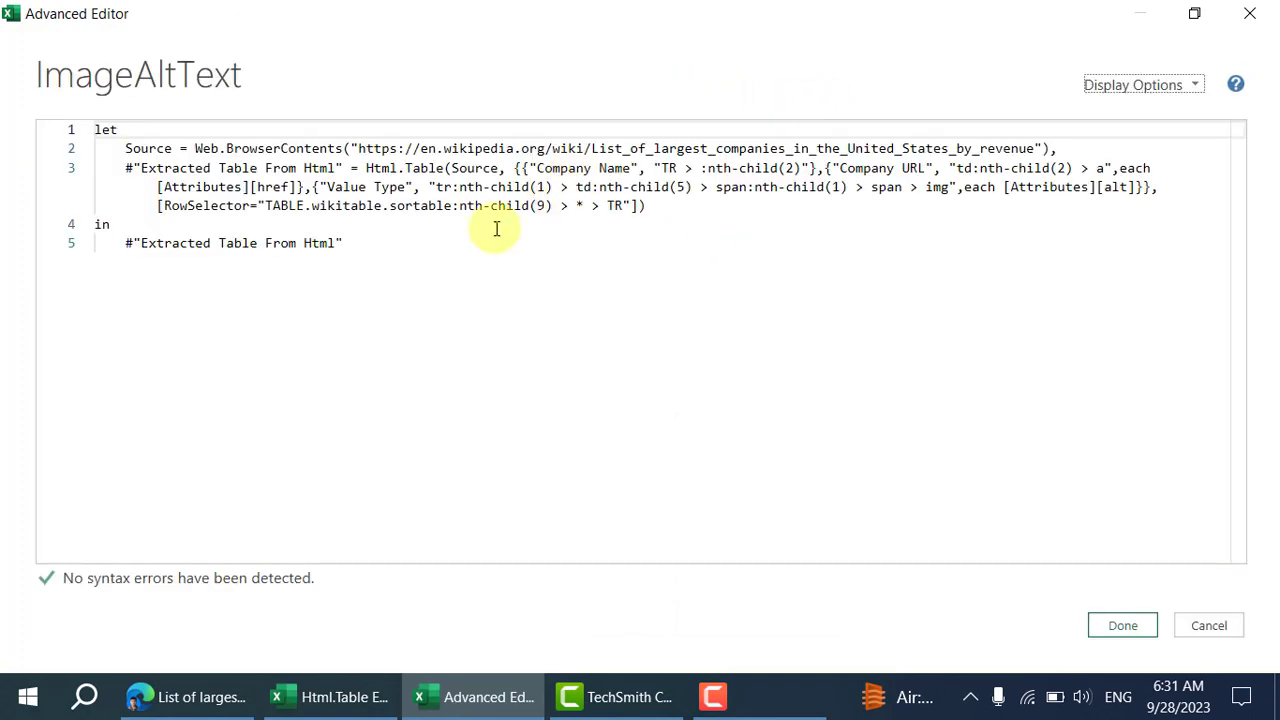
{"action": "left_click", "coordinate": [622, 205]}
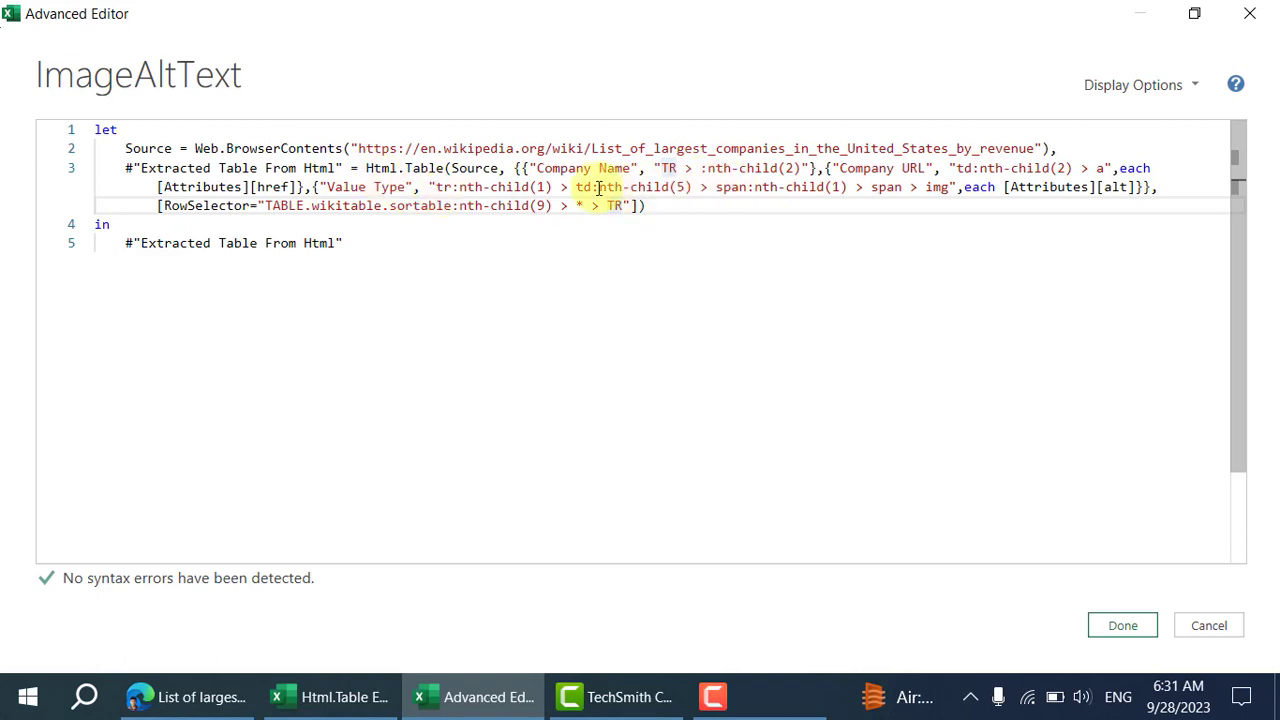
{"action": "left_click", "coordinate": [444, 188]}
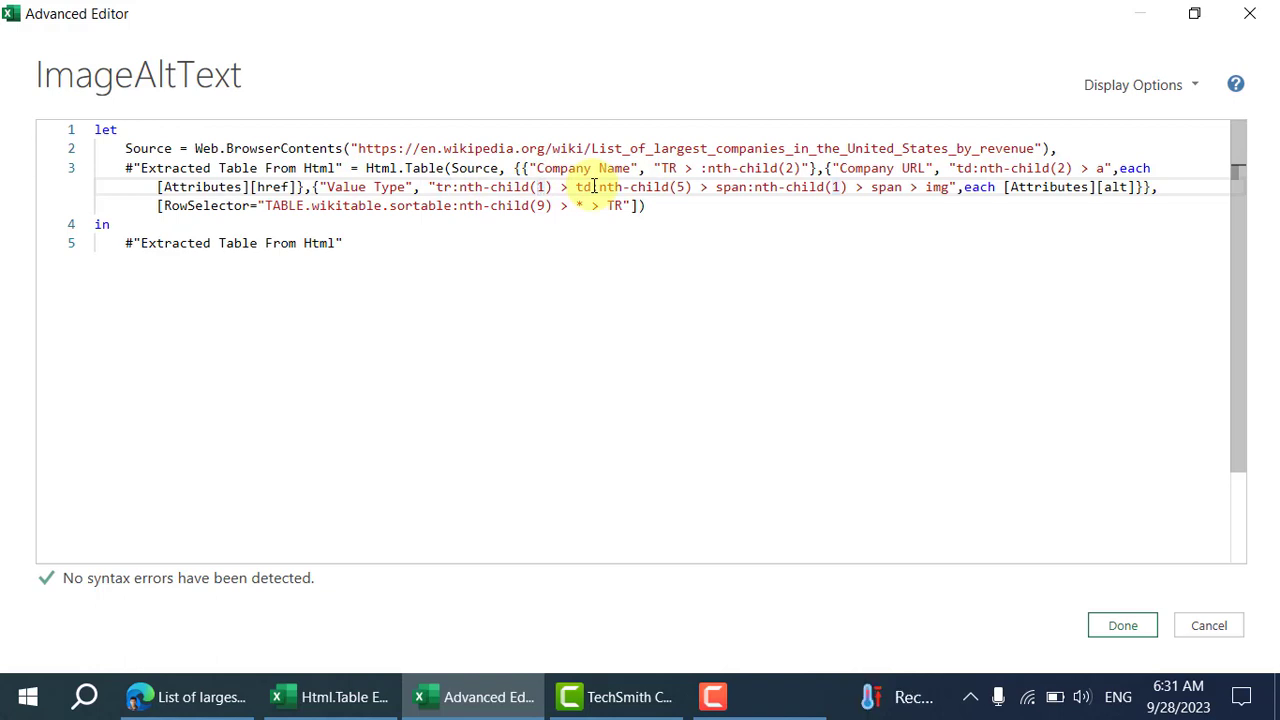
{"action": "left_click", "coordinate": [539, 187]}
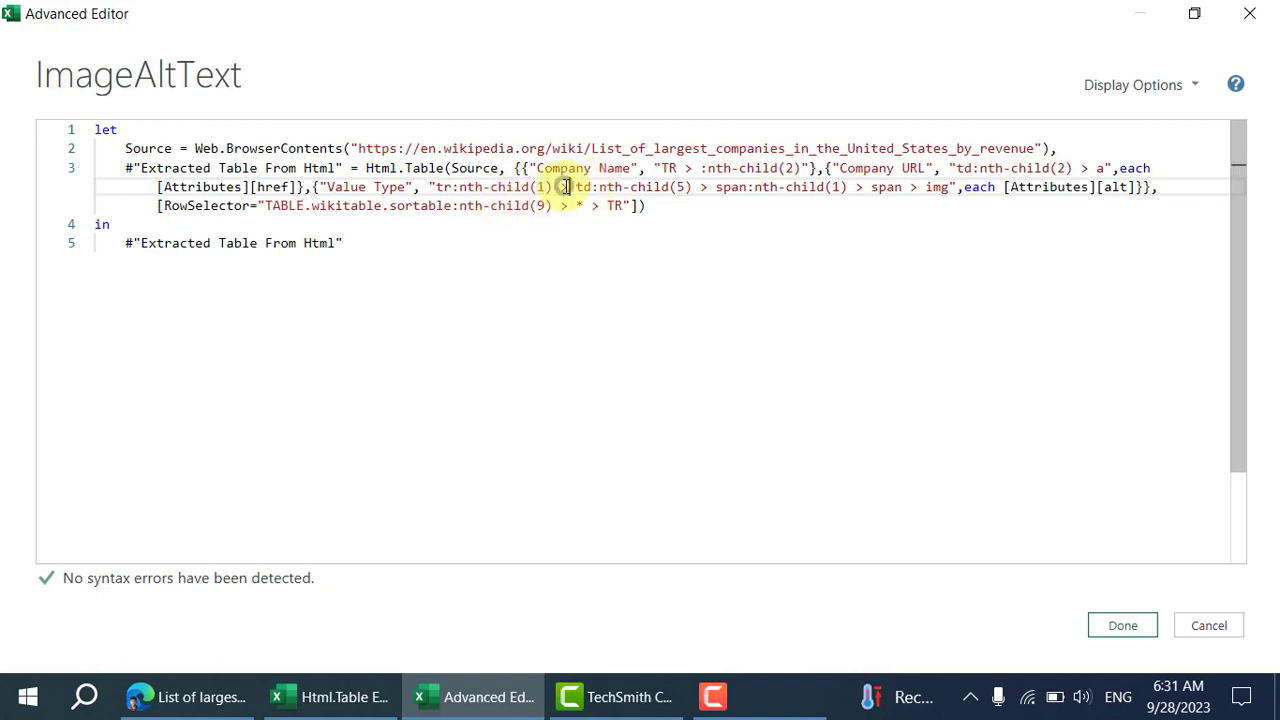
{"action": "left_click", "coordinate": [575, 187]}
{"action": "key", "text": "BackSpace"}
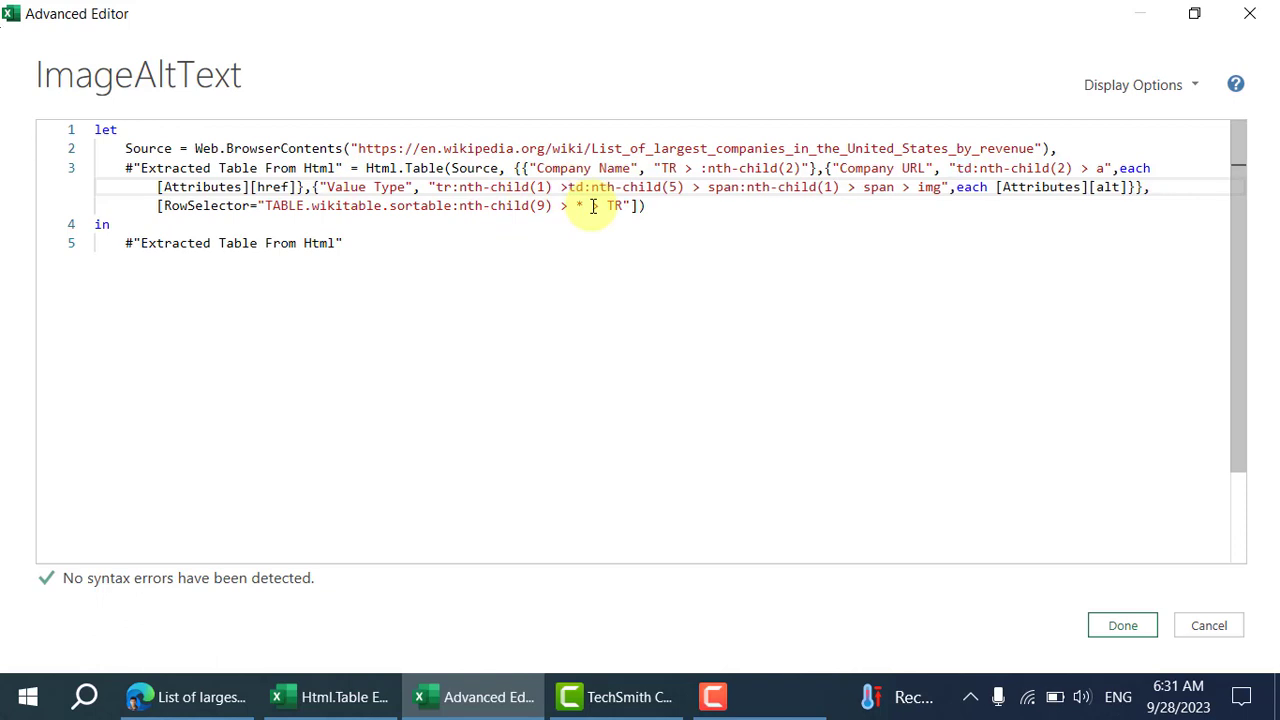
{"action": "key", "text": "BackSpace"}
{"action": "key", "text": "BackSpace"}
{"action": "key", "text": "BackSpace"}
{"action": "key", "text": "BackSpace"}
{"action": "key", "text": "BackSpace"}
{"action": "key", "text": "BackSpace"}
{"action": "key", "text": "BackSpace"}
{"action": "key", "text": "BackSpace"}
{"action": "key", "text": "BackSpace"}
{"action": "key", "text": "BackSpace"}
{"action": "key", "text": "BackSpace"}
{"action": "key", "text": "BackSpace"}
{"action": "key", "text": "BackSpace"}
{"action": "key", "text": "BackSpace"}
{"action": "key", "text": "BackSpace"}
{"action": "key", "text": "BackSpace"}
{"action": "key", "text": "BackSpace"}
{"action": "key", "text": "BackSpace"}
{"action": "key", "text": "BackSpace"}
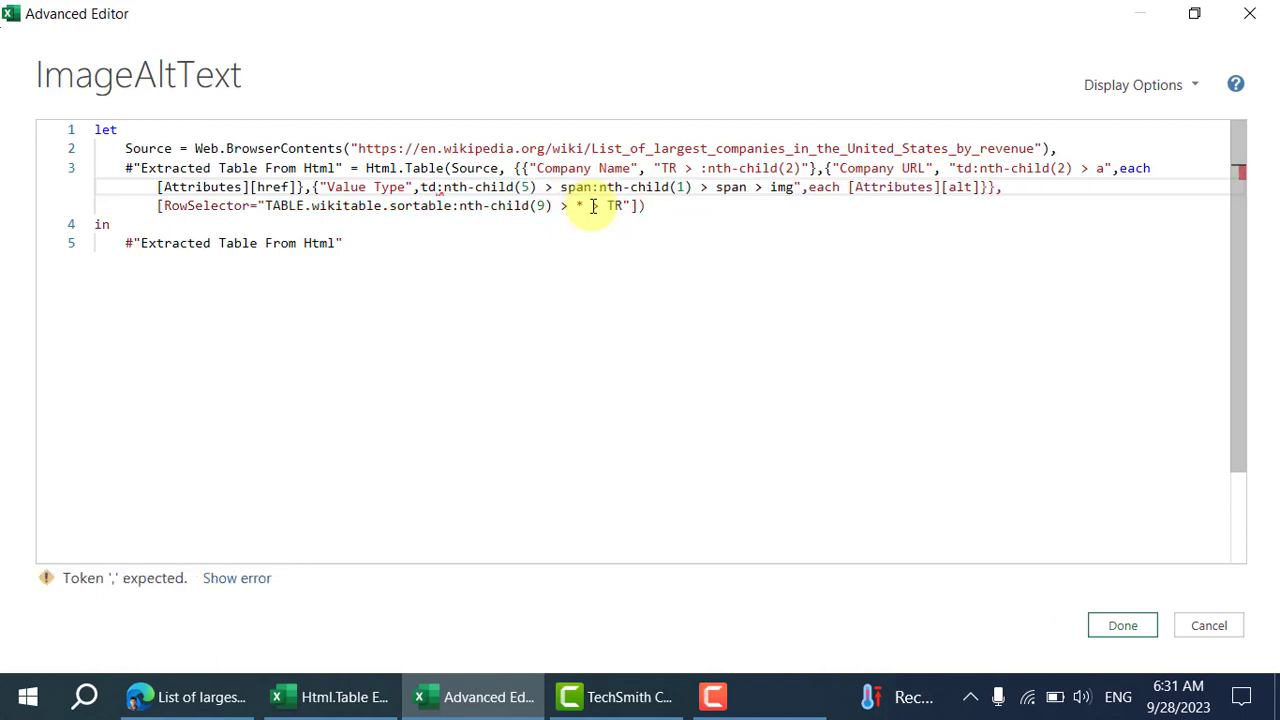
{"action": "type", "text": "\""}
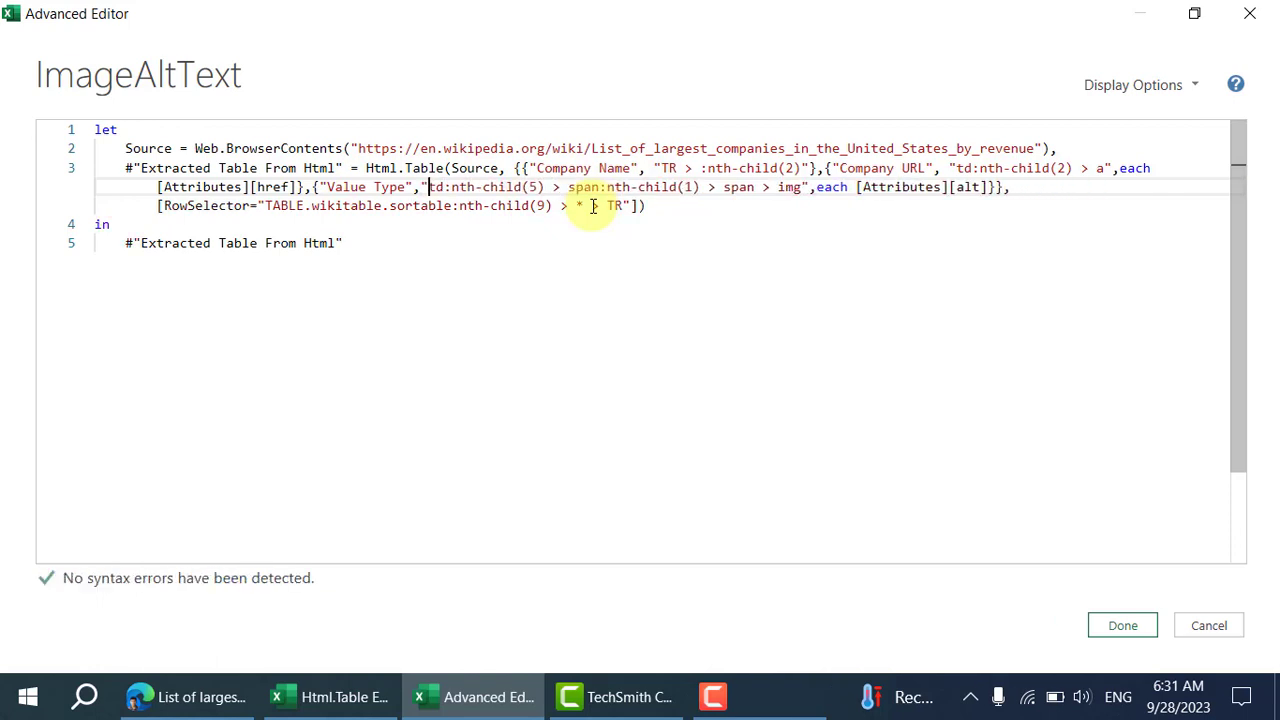
{"action": "left_click", "coordinate": [1112, 630]}
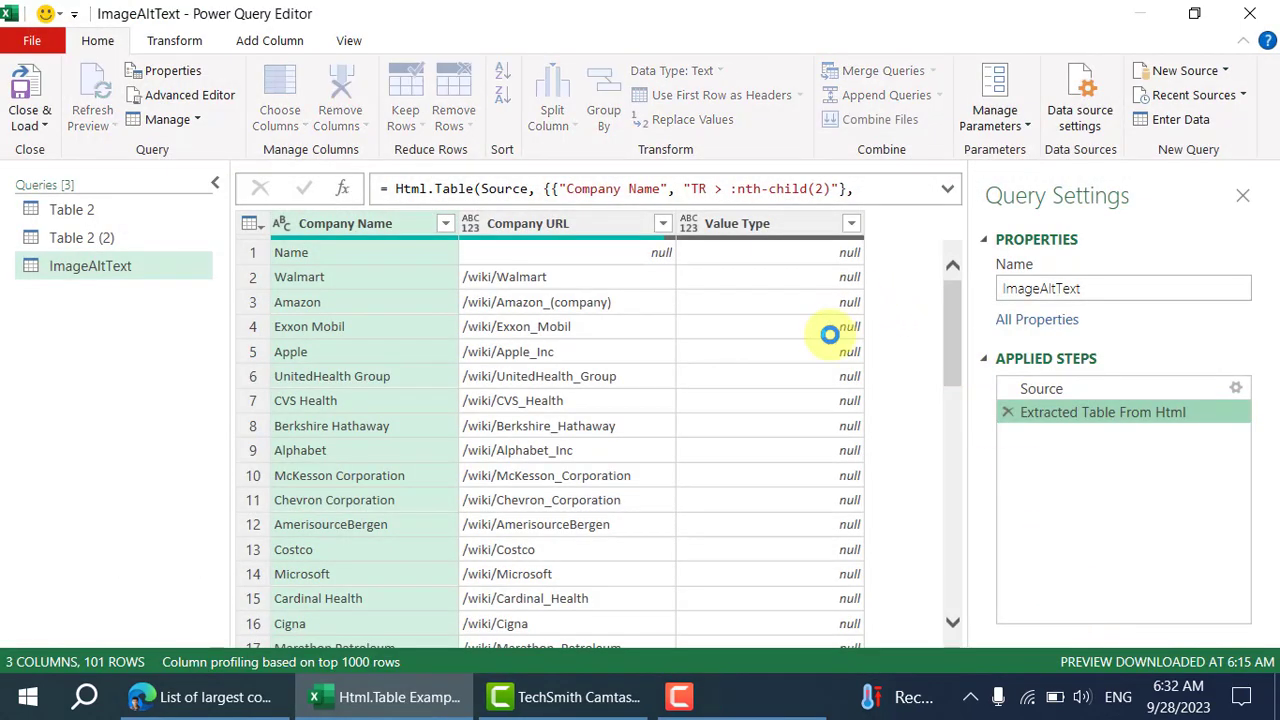
Check the Value Type cells in the first rows, and review the row selector and Value Type selector in the M code.
{"action": "left_click", "coordinate": [765, 284]}
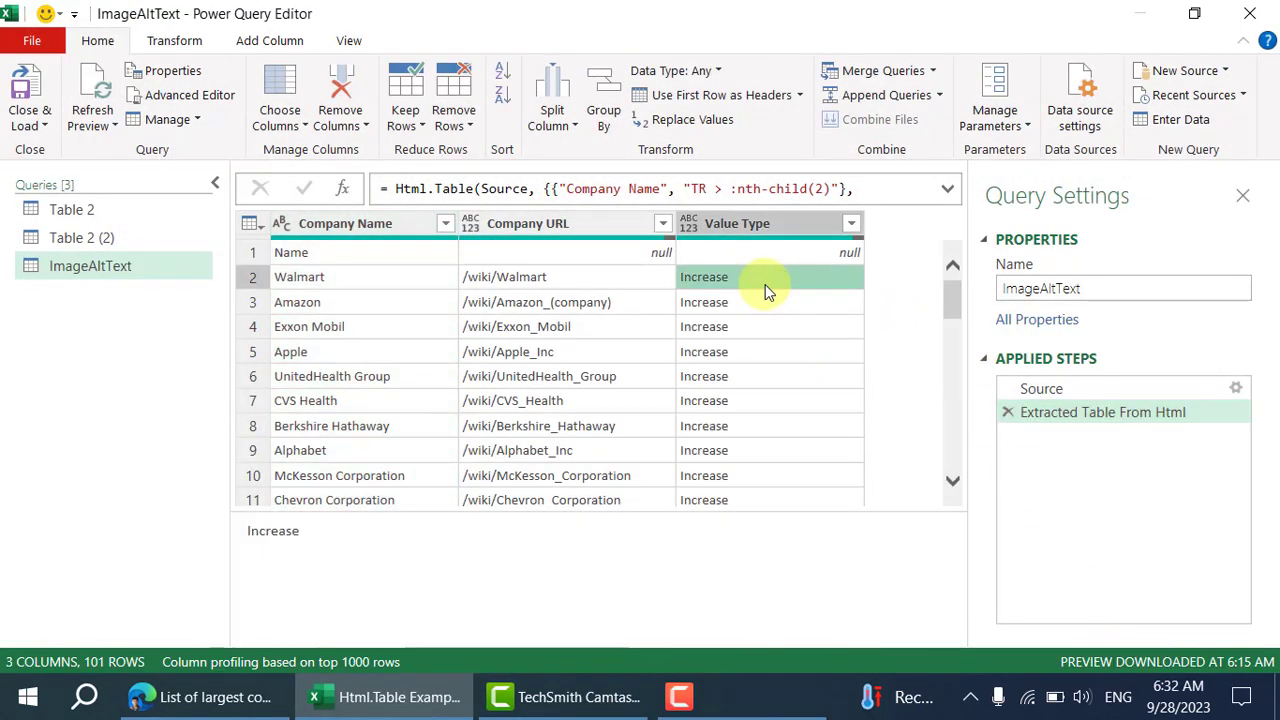
{"action": "left_click", "coordinate": [765, 309]}
{"action": "left_click", "coordinate": [766, 252]}
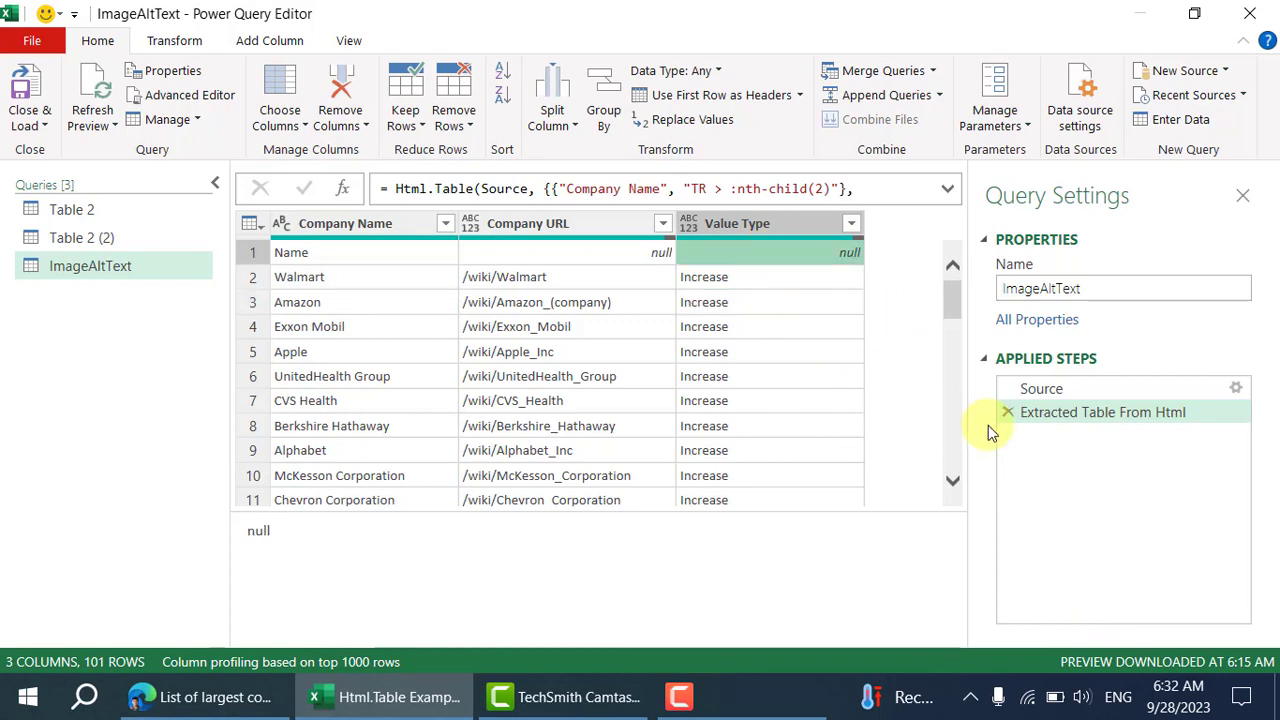
{"action": "left_click", "coordinate": [185, 95]}
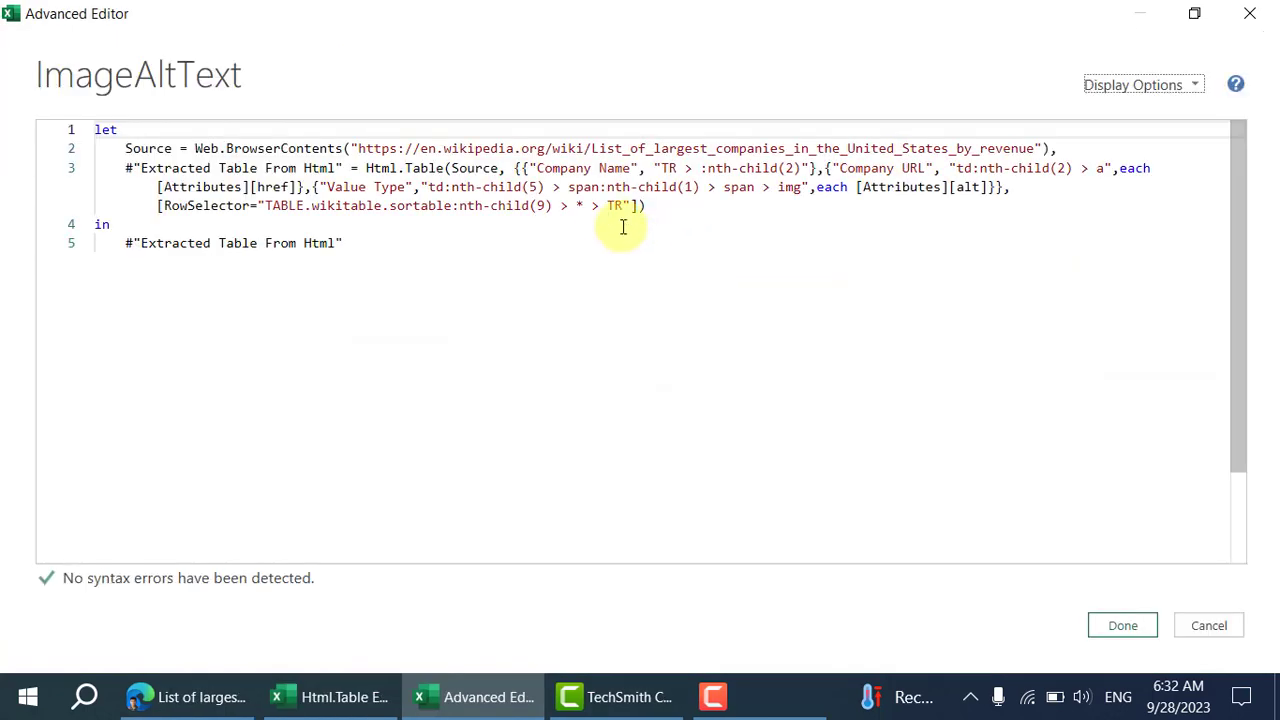
{"action": "double_click", "coordinate": [616, 206]}
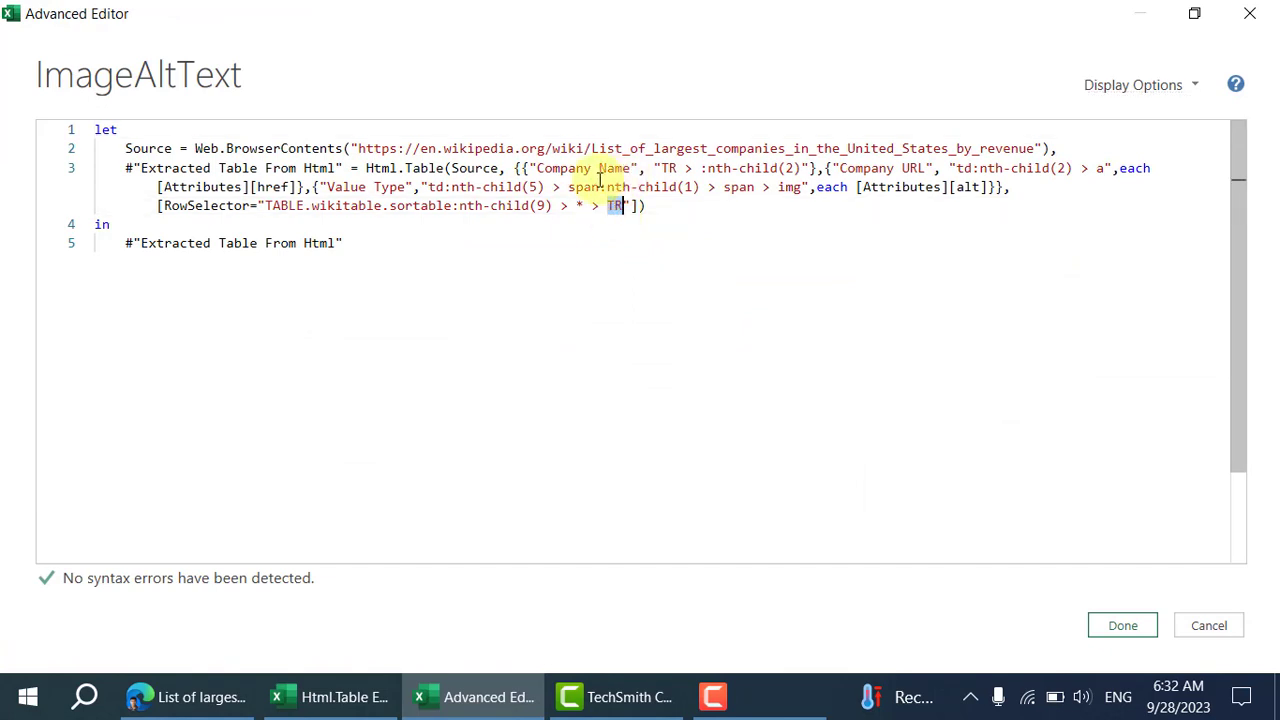
{"action": "left_click", "coordinate": [513, 187]}
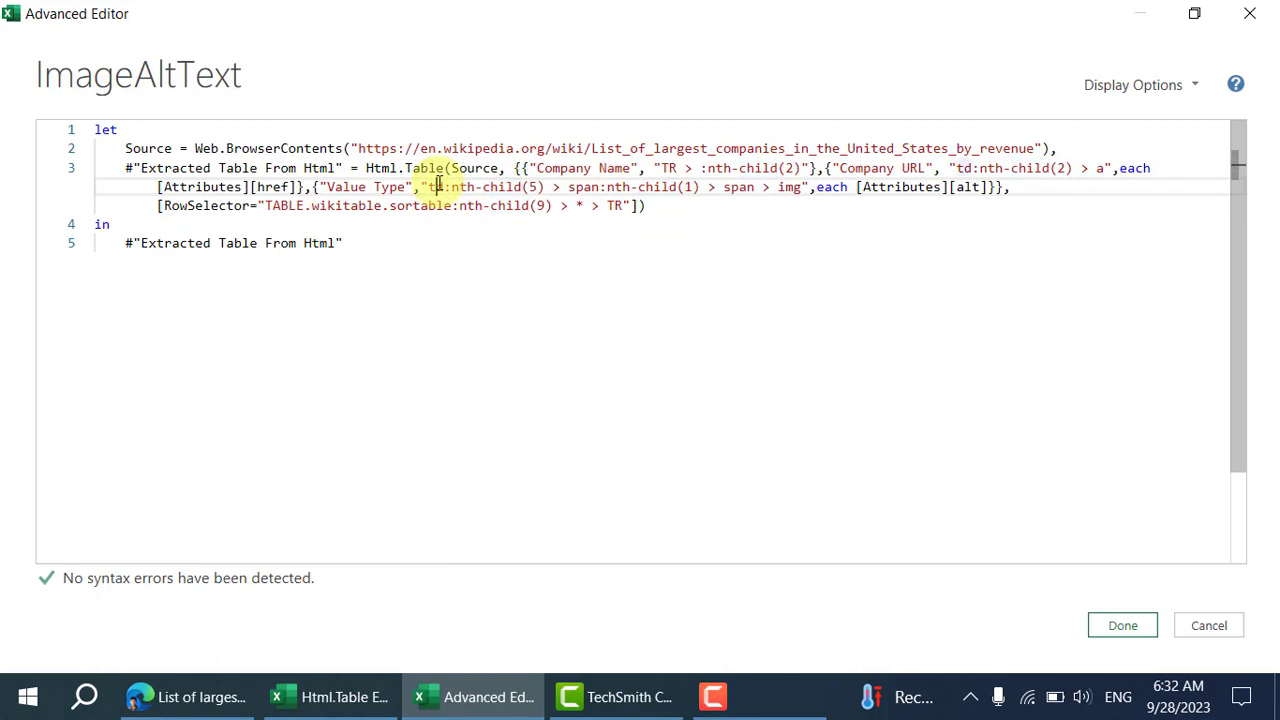
{"action": "left_click", "coordinate": [585, 188]}
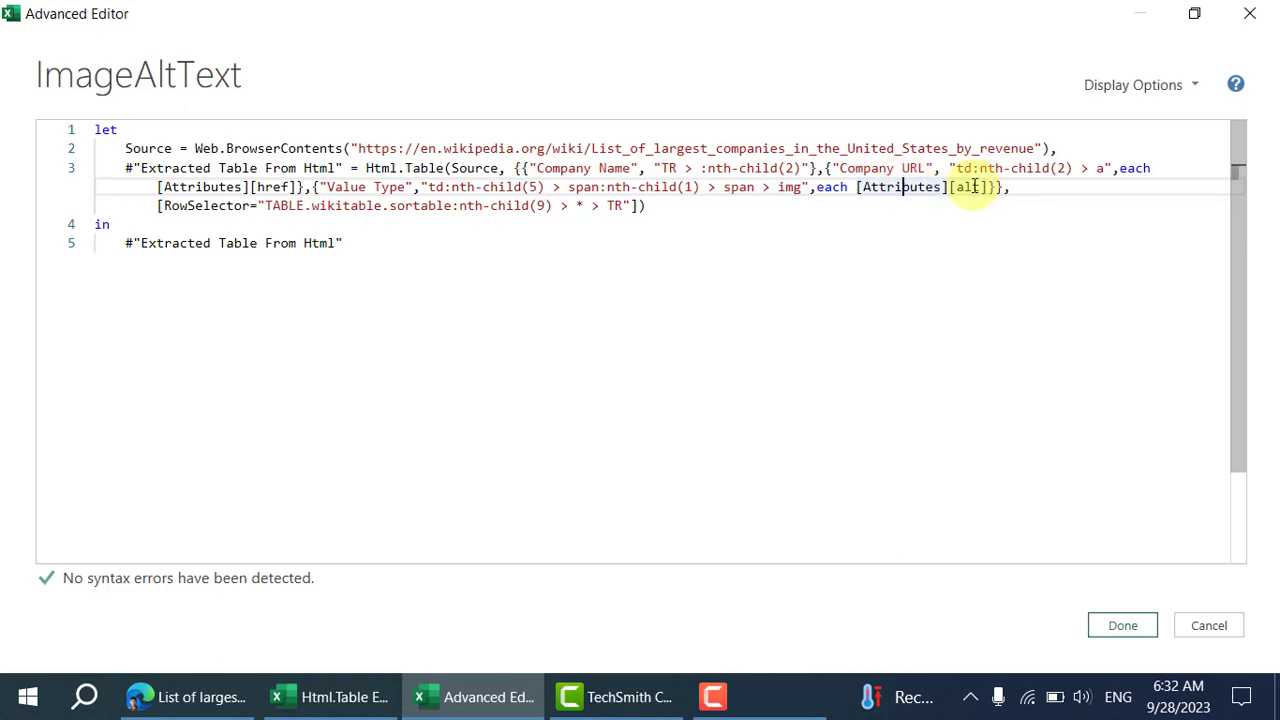
{"action": "left_click", "coordinate": [1116, 627]}
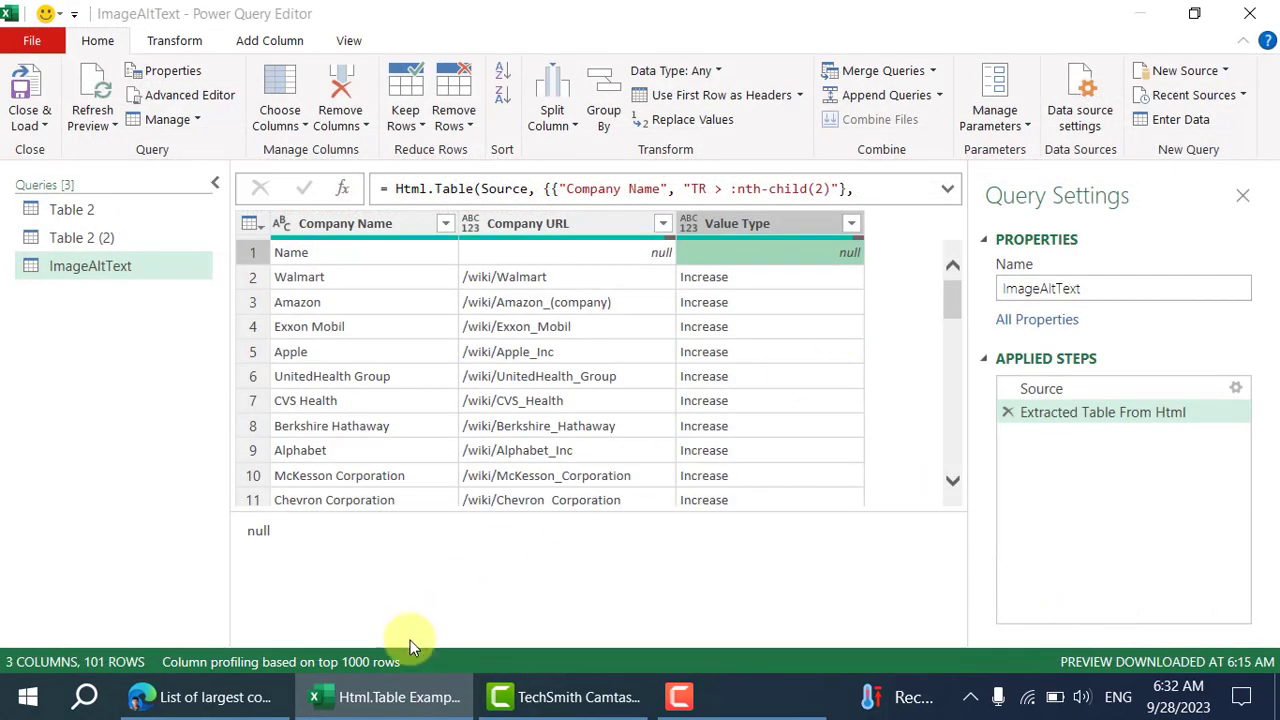
Switch to Edge, look through the Revenue growth arrows in the table, and examine the arrow's img element and its attributes in the widened developer tools.
{"action": "left_click", "coordinate": [210, 697]}
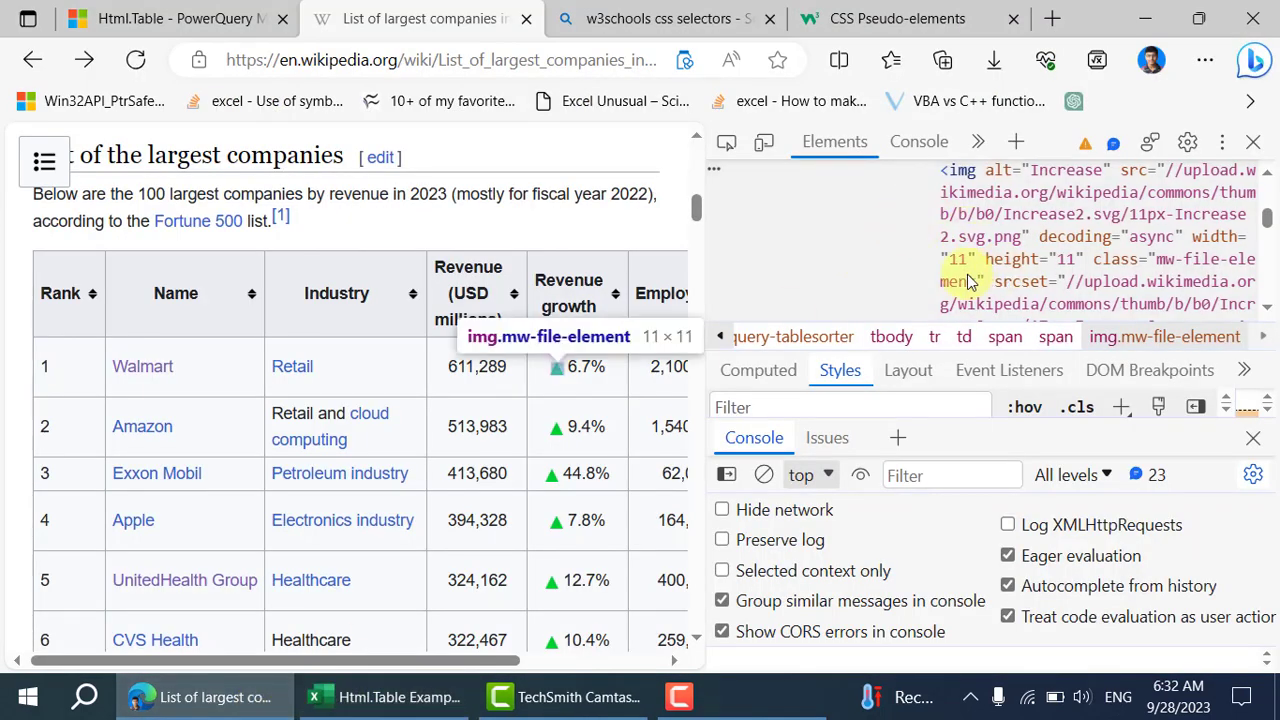
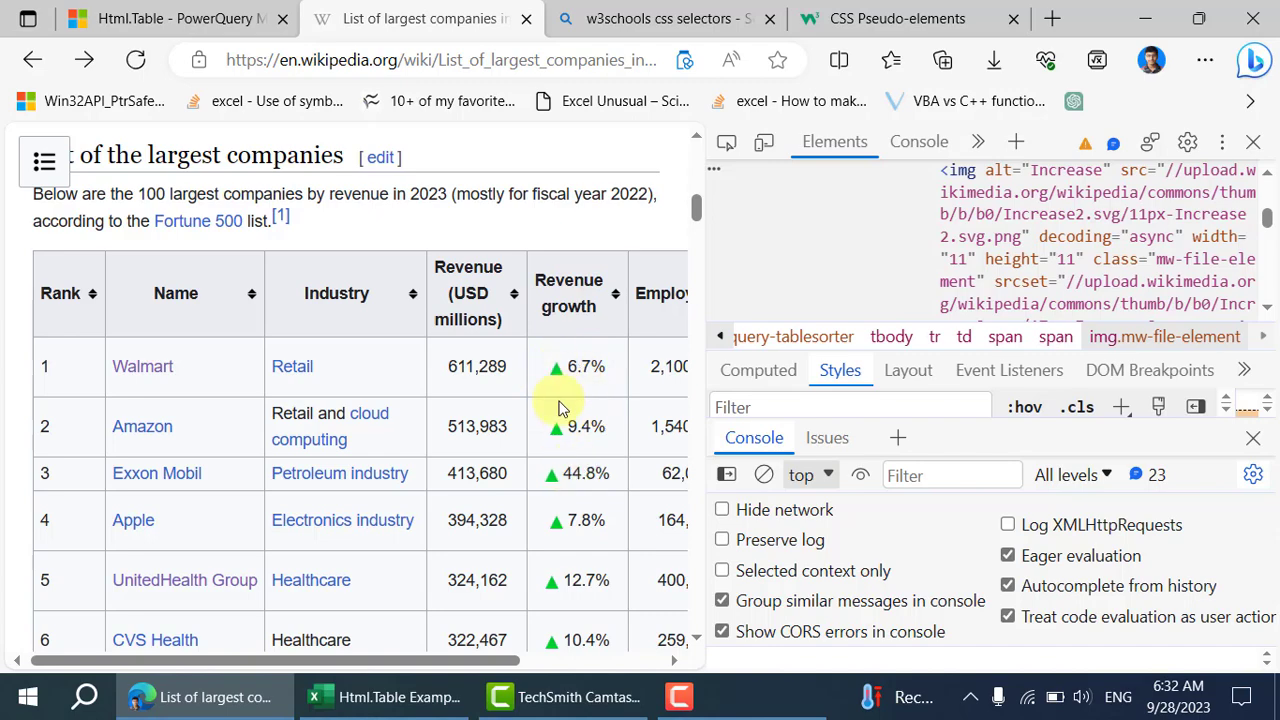
{"action": "scroll", "coordinate": [559, 408], "scroll_direction": "down", "scroll_amount": 15}
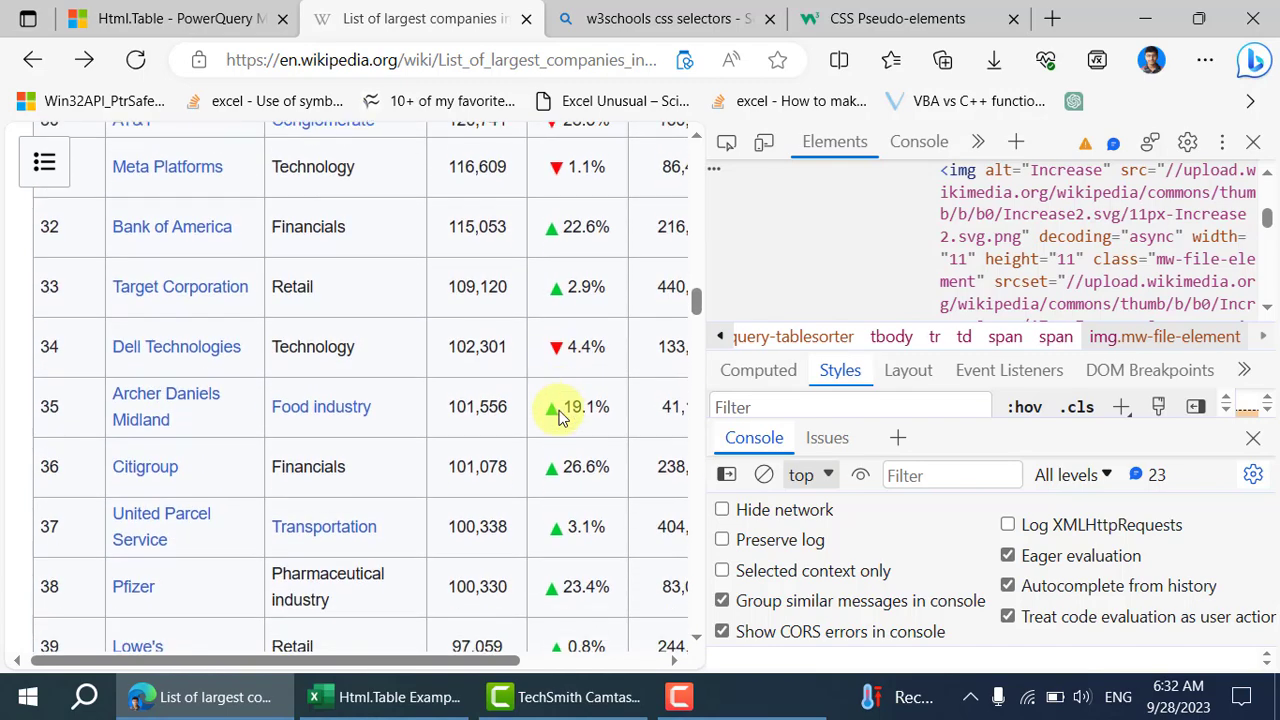
{"action": "scroll", "coordinate": [559, 414], "scroll_direction": "up", "scroll_amount": 10}
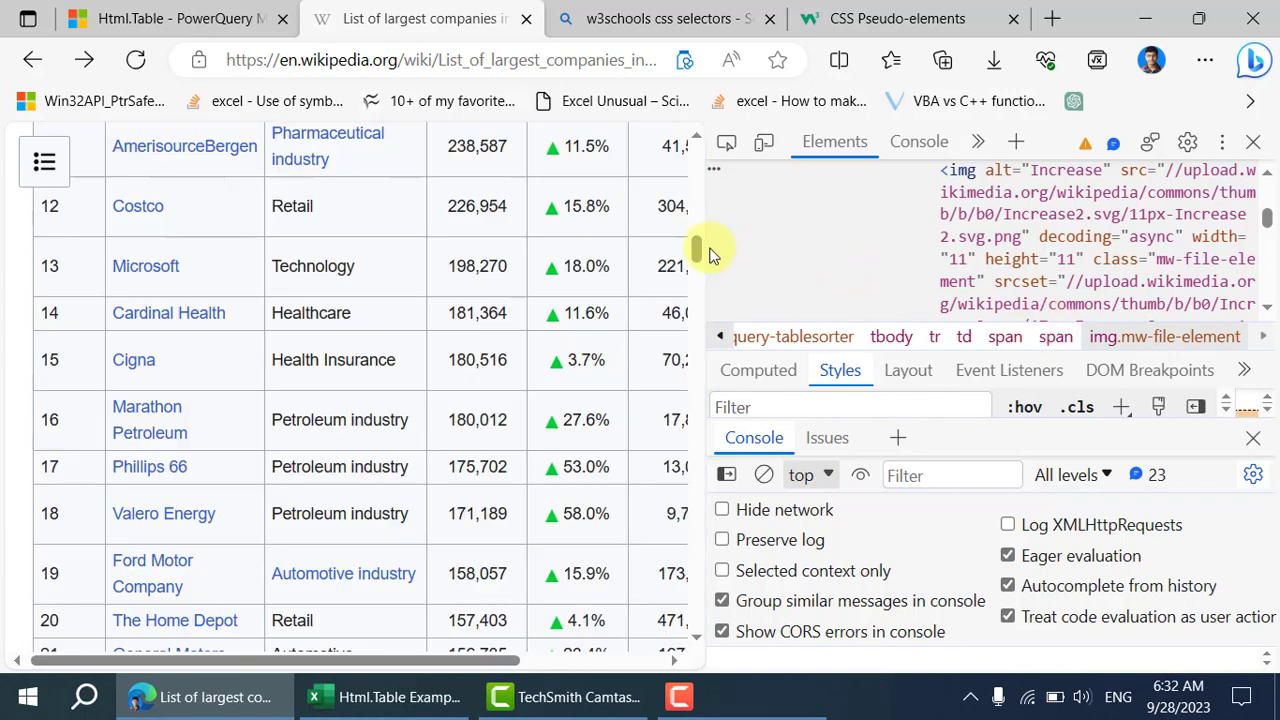
{"action": "left_click_drag", "start_coordinate": [678, 260], "coordinate": [285, 265]}
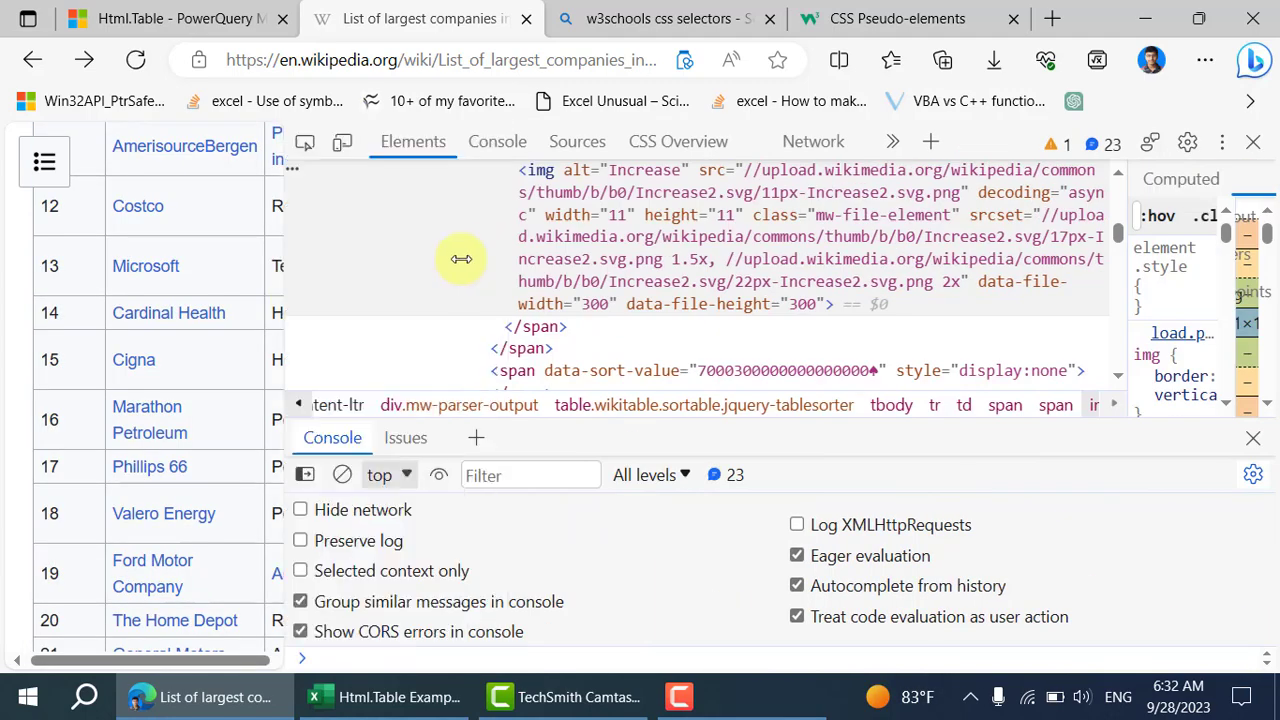
{"action": "right_click", "coordinate": [557, 186]}
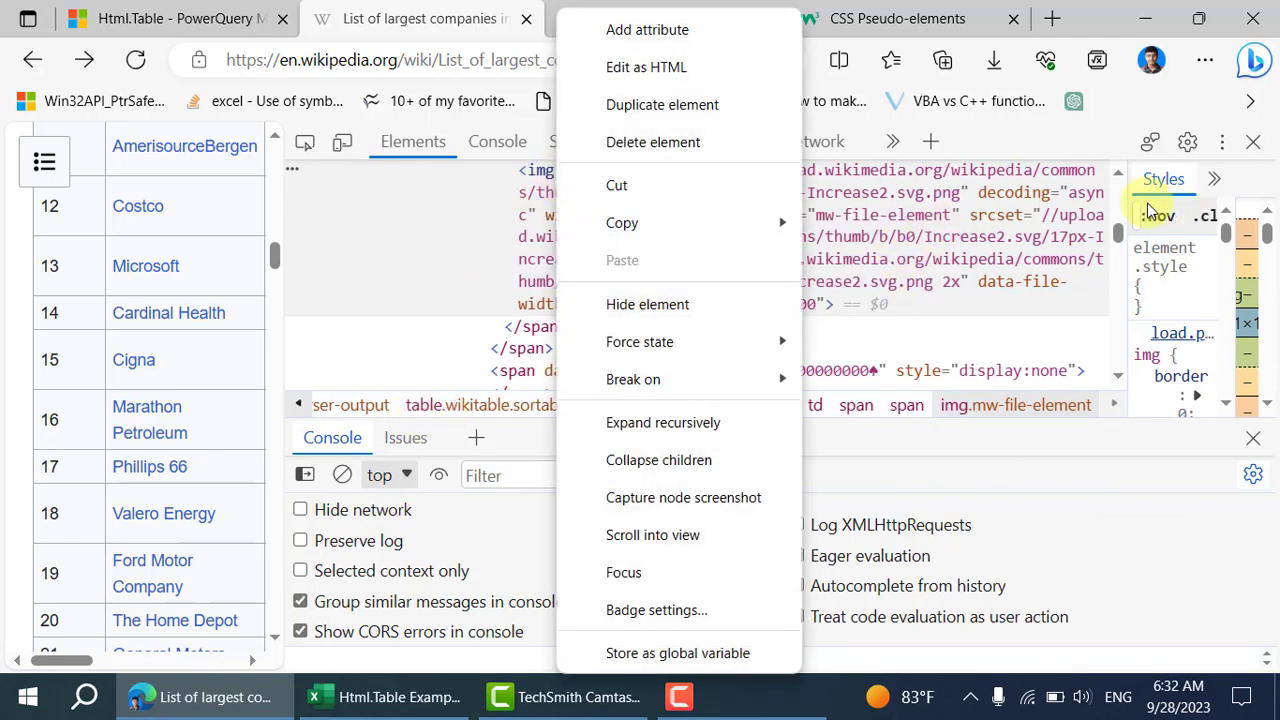
{"action": "left_click", "coordinate": [1125, 212]}
{"action": "left_click_drag", "start_coordinate": [1123, 194], "coordinate": [823, 209]}
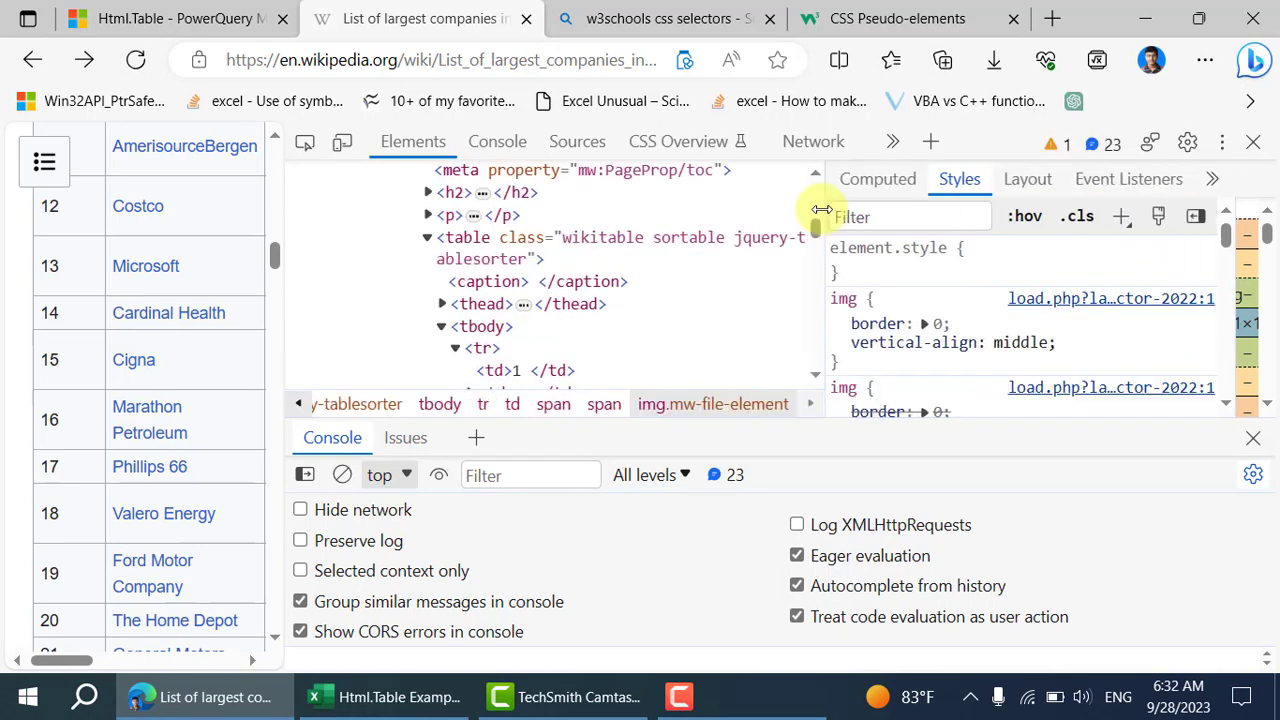
{"action": "scroll", "coordinate": [950, 300], "scroll_direction": "down", "scroll_amount": 1}
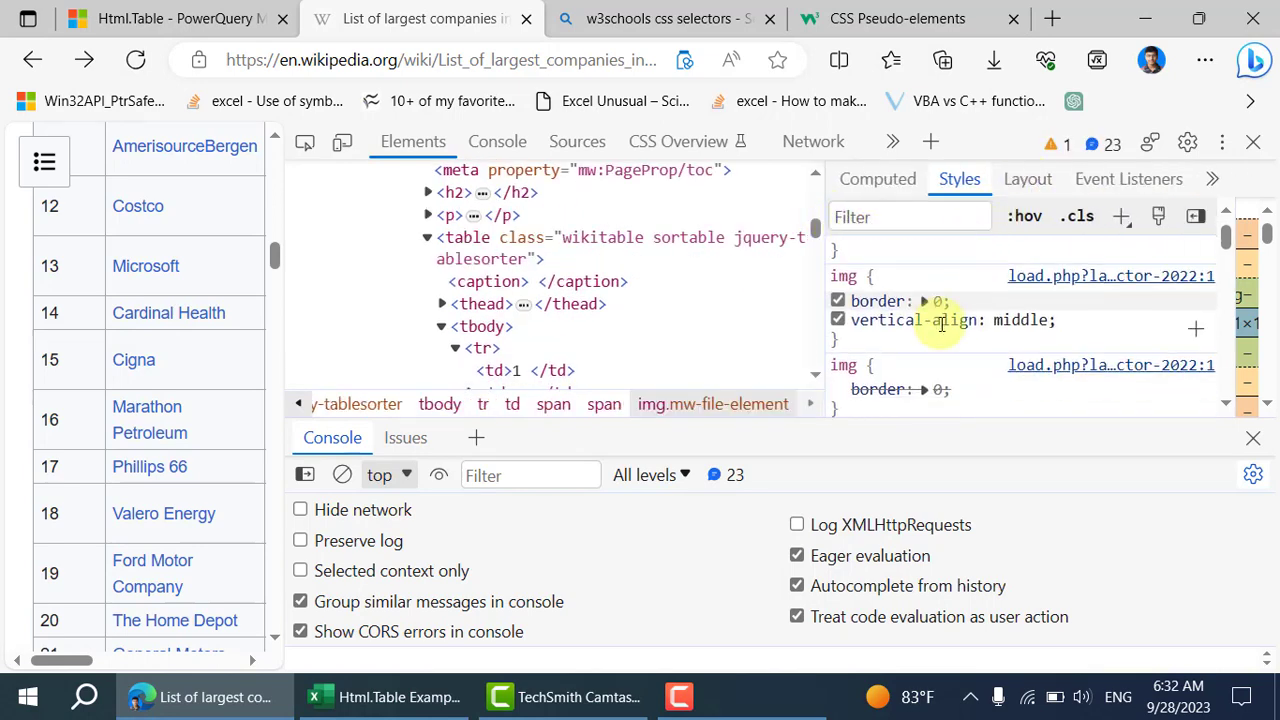
{"action": "scroll", "coordinate": [940, 348], "scroll_direction": "down", "scroll_amount": 2}
{"action": "scroll", "coordinate": [940, 348], "scroll_direction": "up", "scroll_amount": 2}
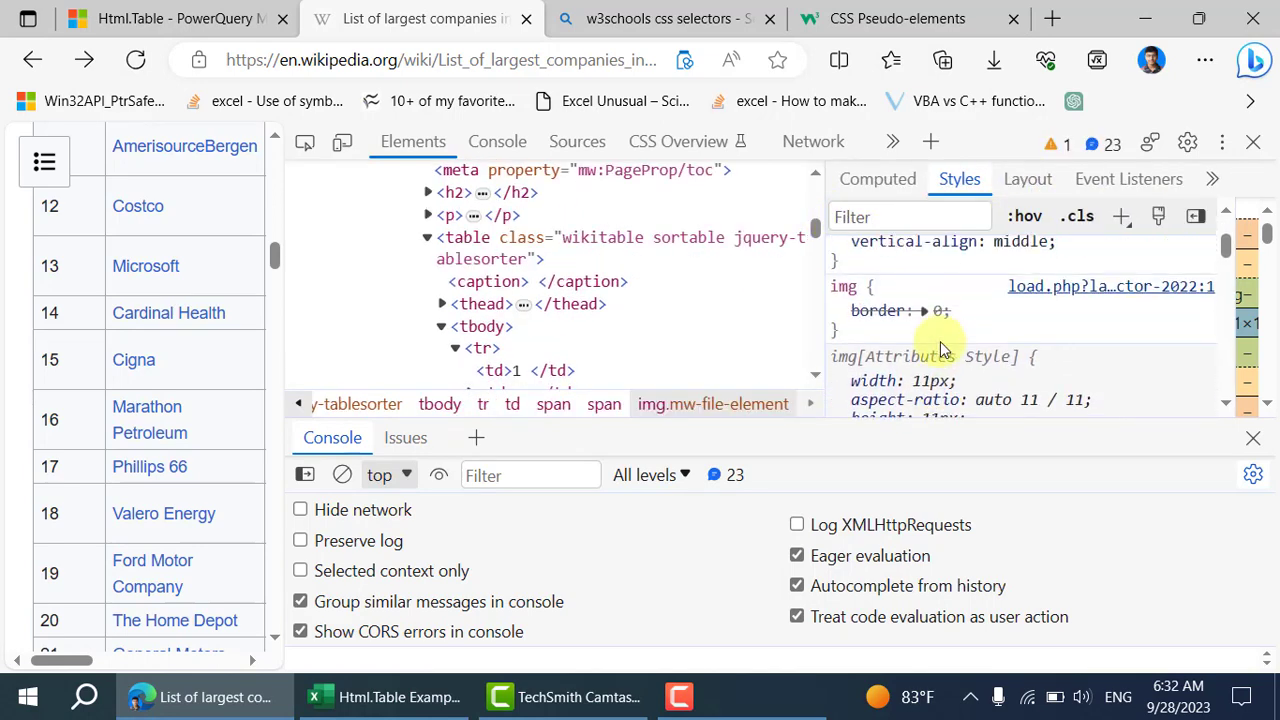
{"action": "scroll", "coordinate": [940, 348], "scroll_direction": "down", "scroll_amount": 2}
{"action": "scroll", "coordinate": [866, 349], "scroll_direction": "down", "scroll_amount": 1}
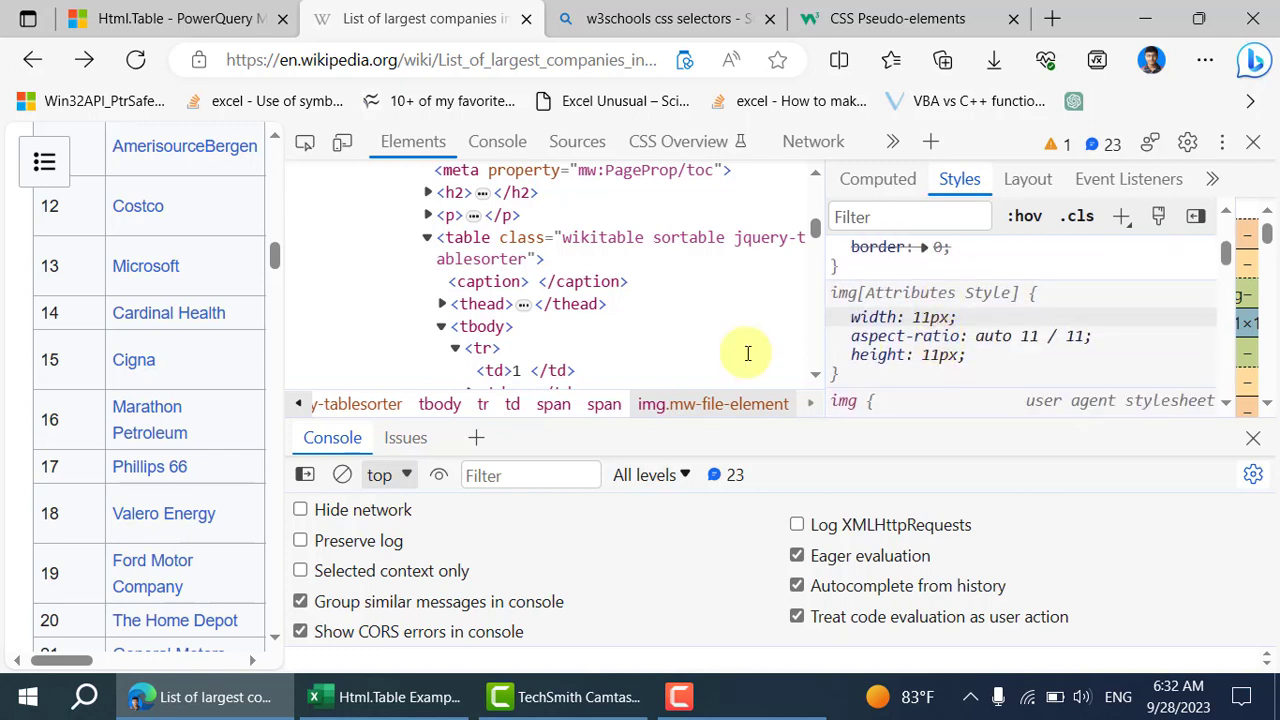
{"action": "scroll", "coordinate": [588, 334], "scroll_direction": "down", "scroll_amount": 1}
{"action": "scroll", "coordinate": [588, 334], "scroll_direction": "down", "scroll_amount": 1}
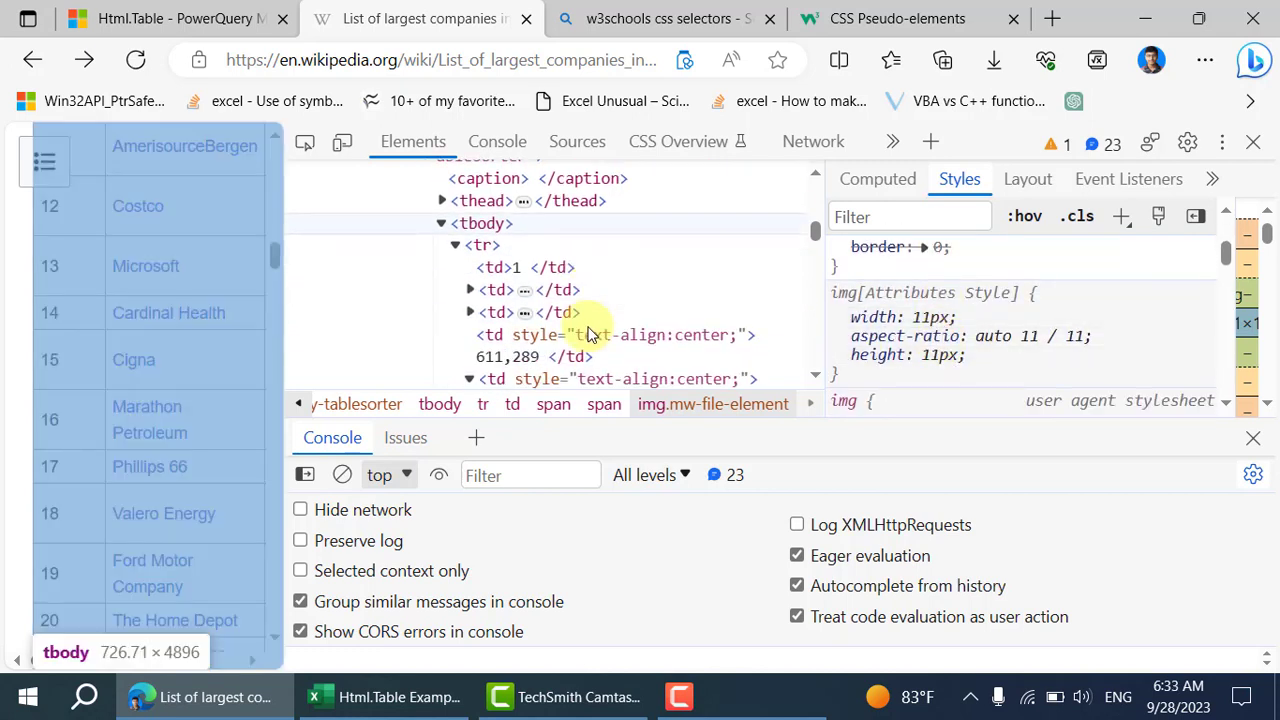
{"action": "scroll", "coordinate": [588, 334], "scroll_direction": "down", "scroll_amount": 5}
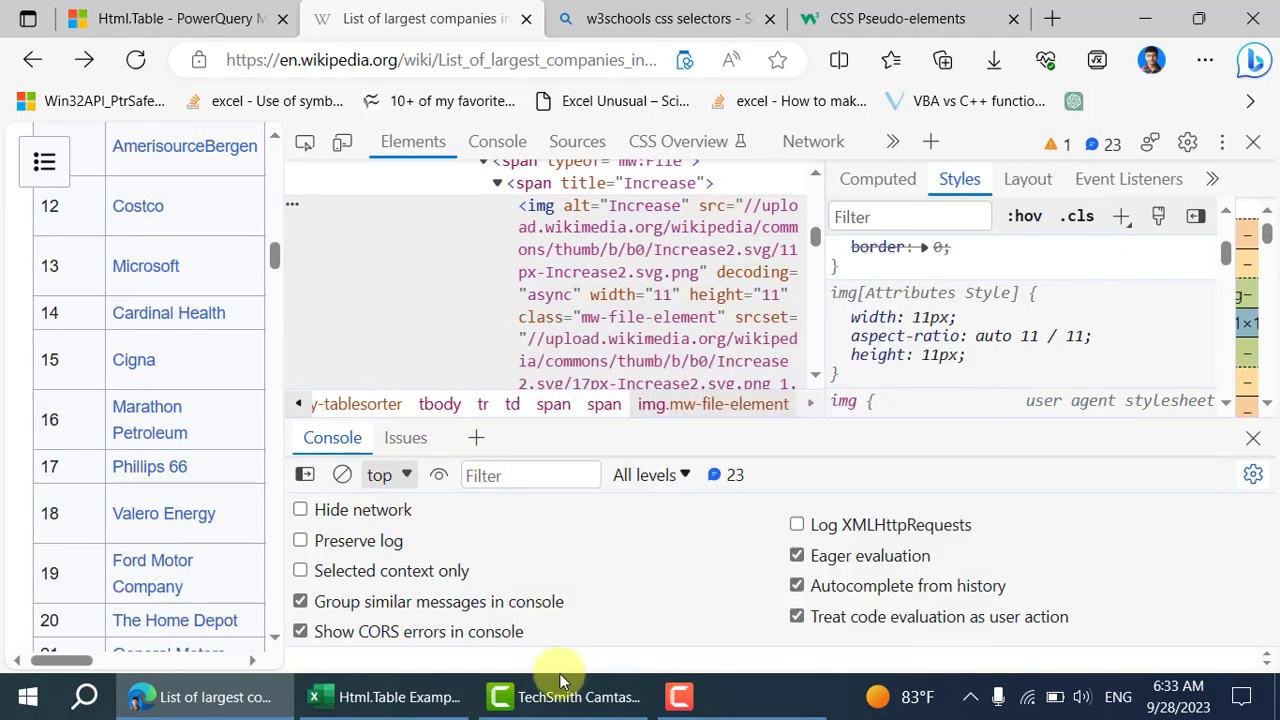
Back in Power Query, change the Value Type column's attribute to src in the M code and apply it.
{"action": "left_click", "coordinate": [443, 704]}
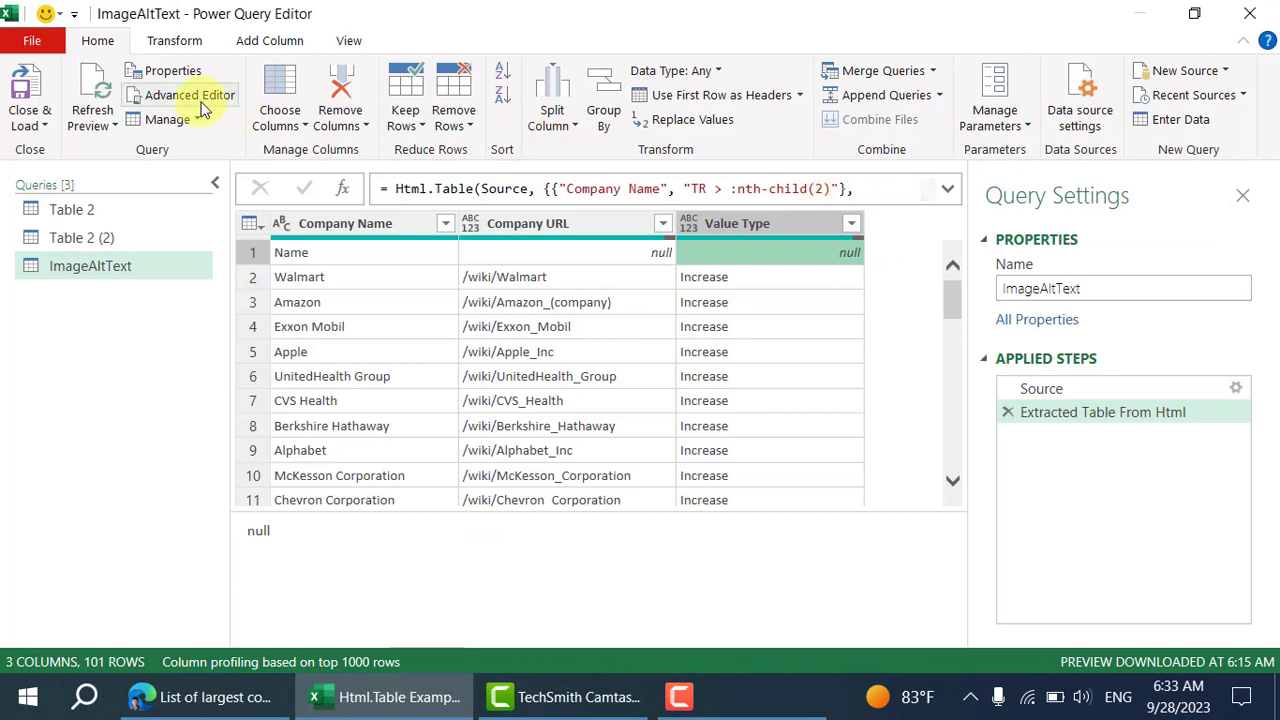
{"action": "left_click", "coordinate": [168, 95]}
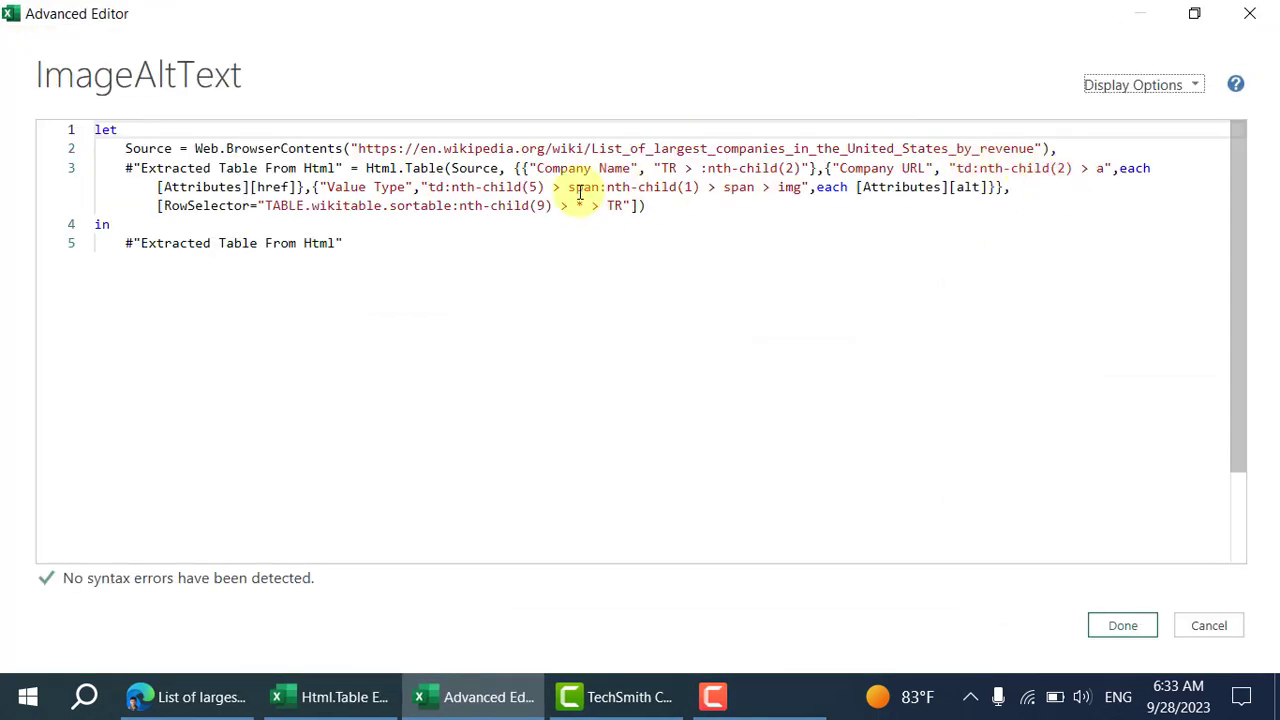
{"action": "double_click", "coordinate": [980, 186]}
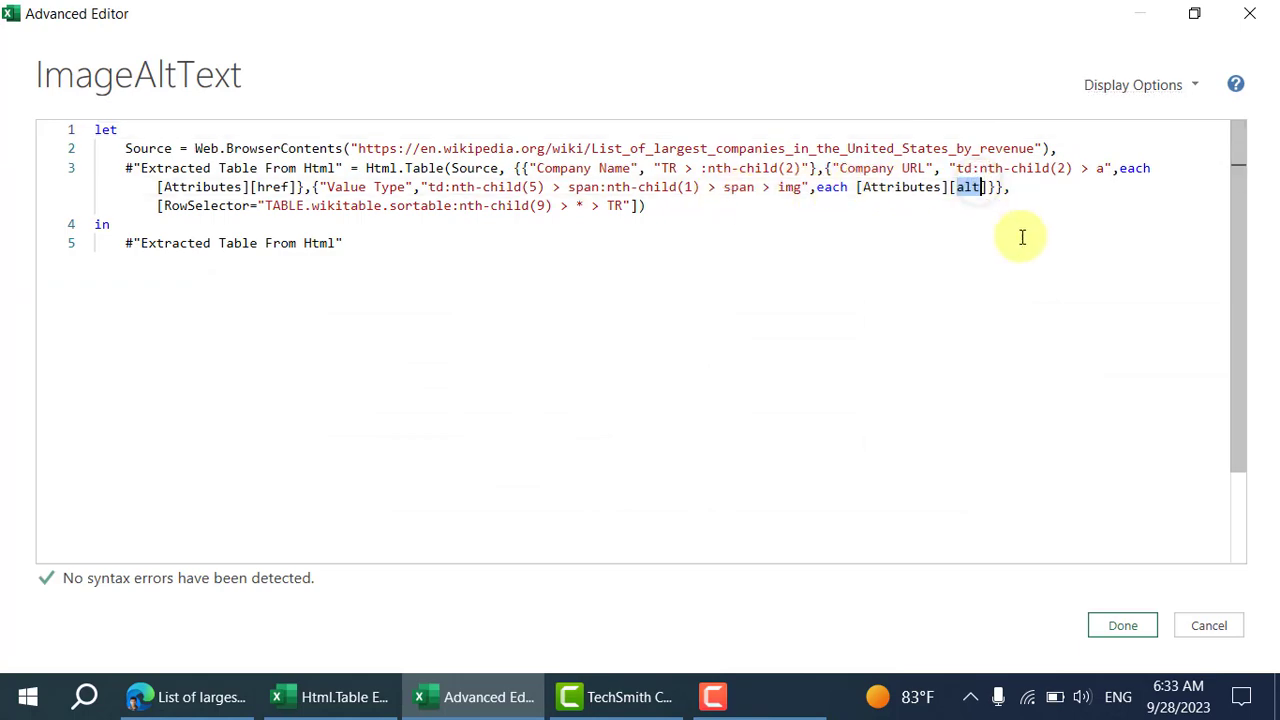
{"action": "type", "text": "sr"}
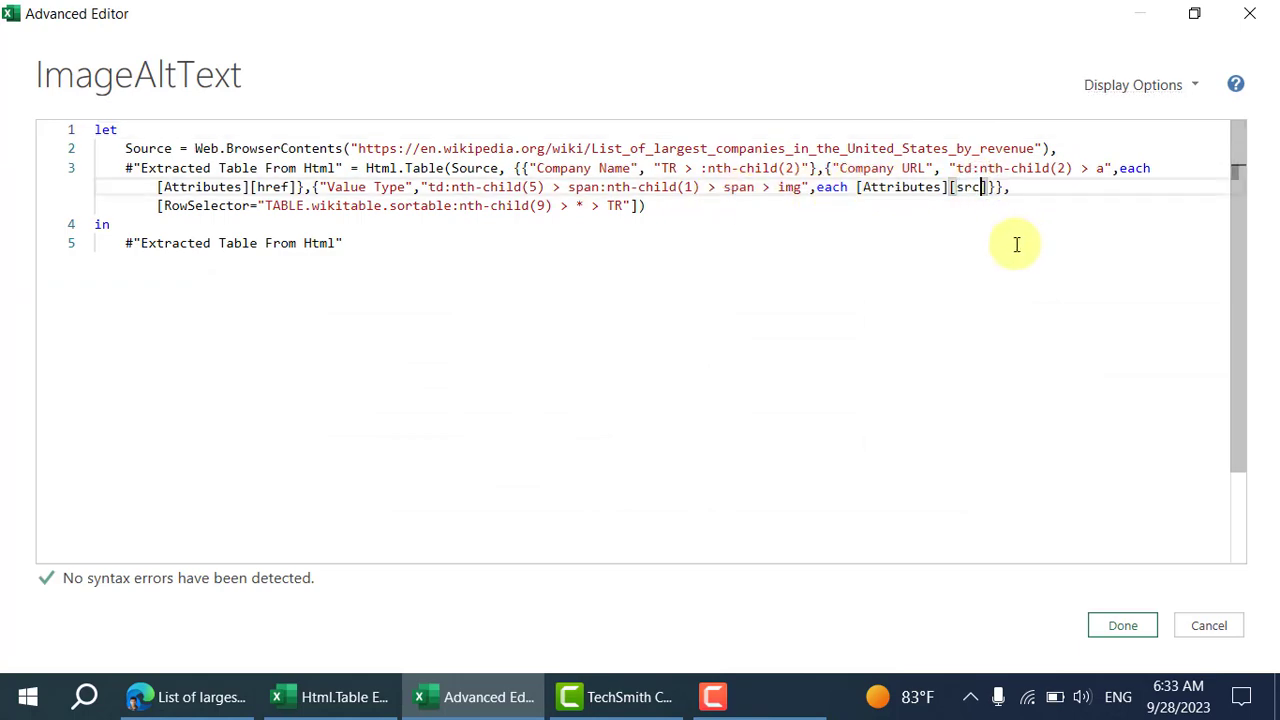
{"action": "type", "text": "c"}
{"action": "left_click", "coordinate": [1110, 625]}
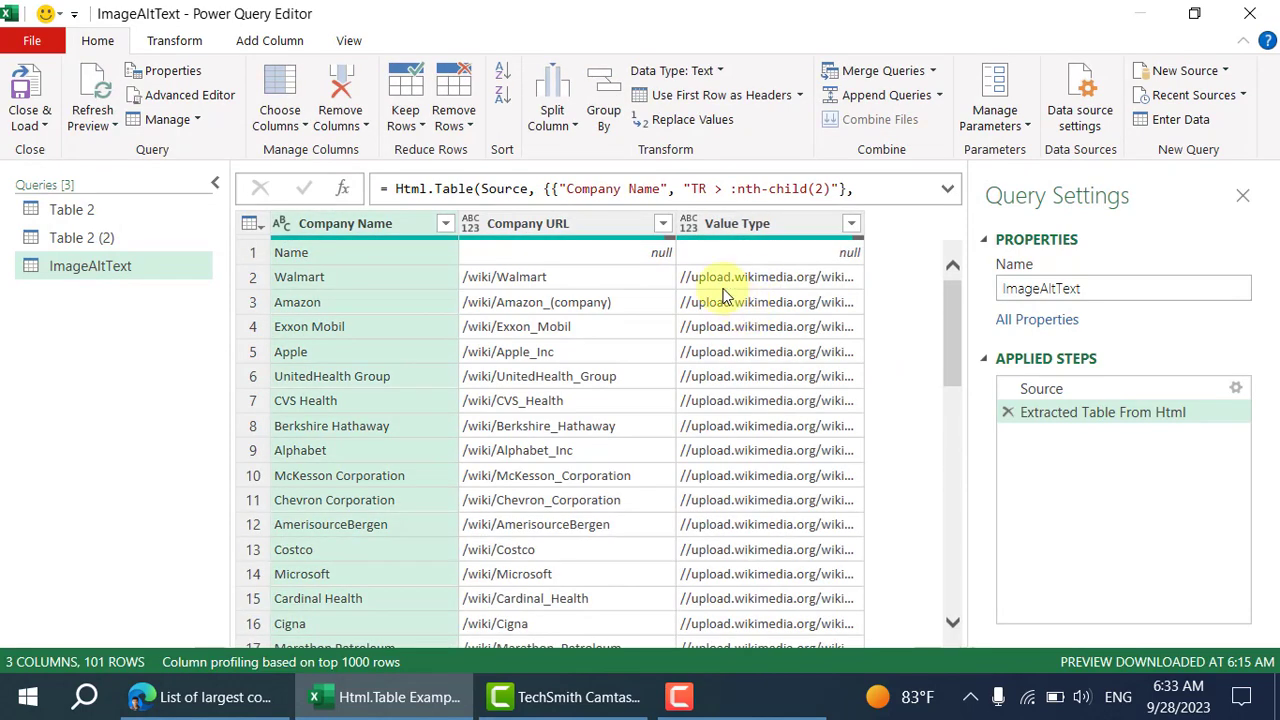
Show the full Value Type value of the Walmart row and read the image path.
{"action": "left_click", "coordinate": [722, 287]}
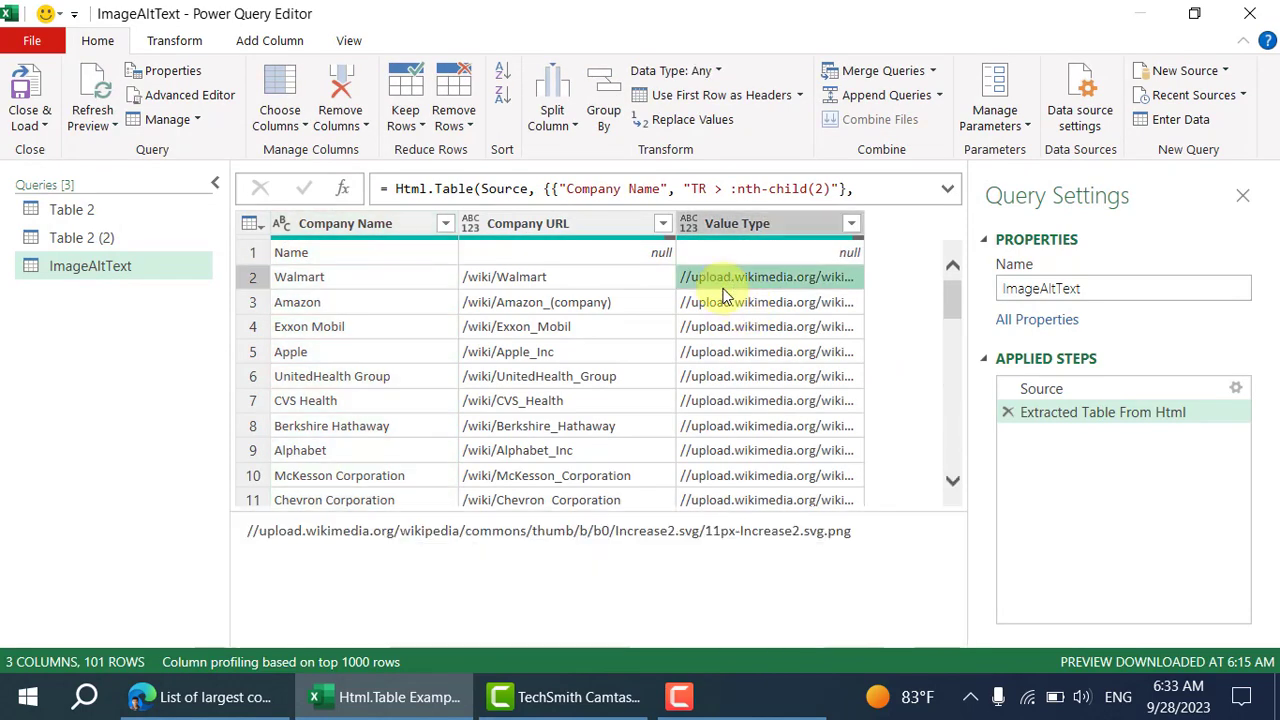
{"action": "left_click_drag", "start_coordinate": [249, 531], "coordinate": [855, 537]}
{"action": "left_click", "coordinate": [274, 543]}
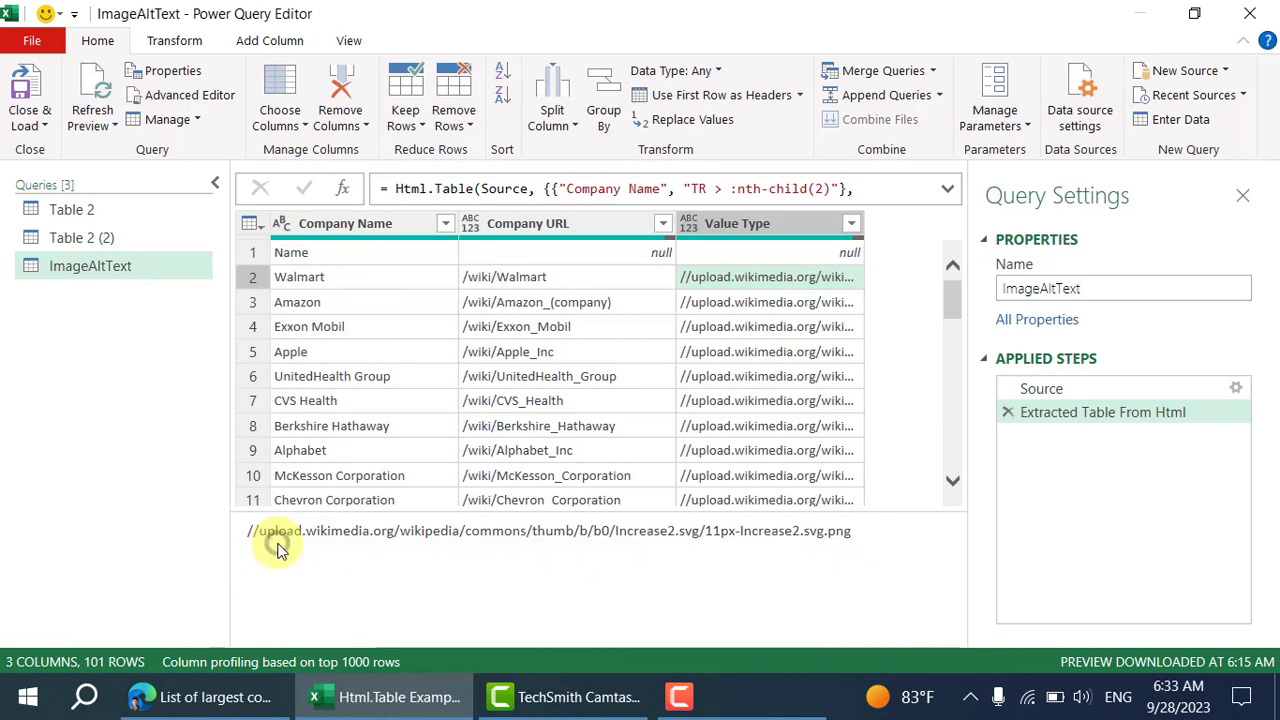
{"action": "left_click_drag", "start_coordinate": [249, 531], "coordinate": [966, 520]}
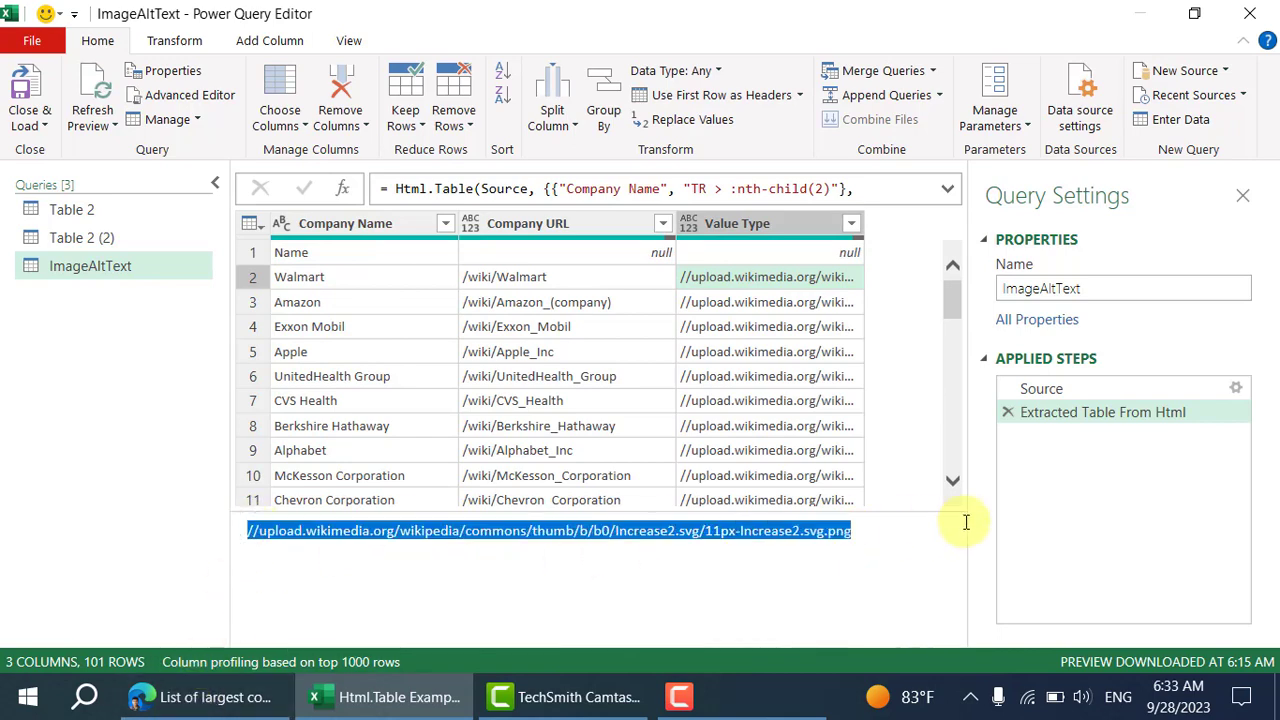
Switch to Edge and examine the arrow img's src, size, class and srcset attributes, then the hidden data-sort-value span below it.
{"action": "left_click", "coordinate": [140, 697]}
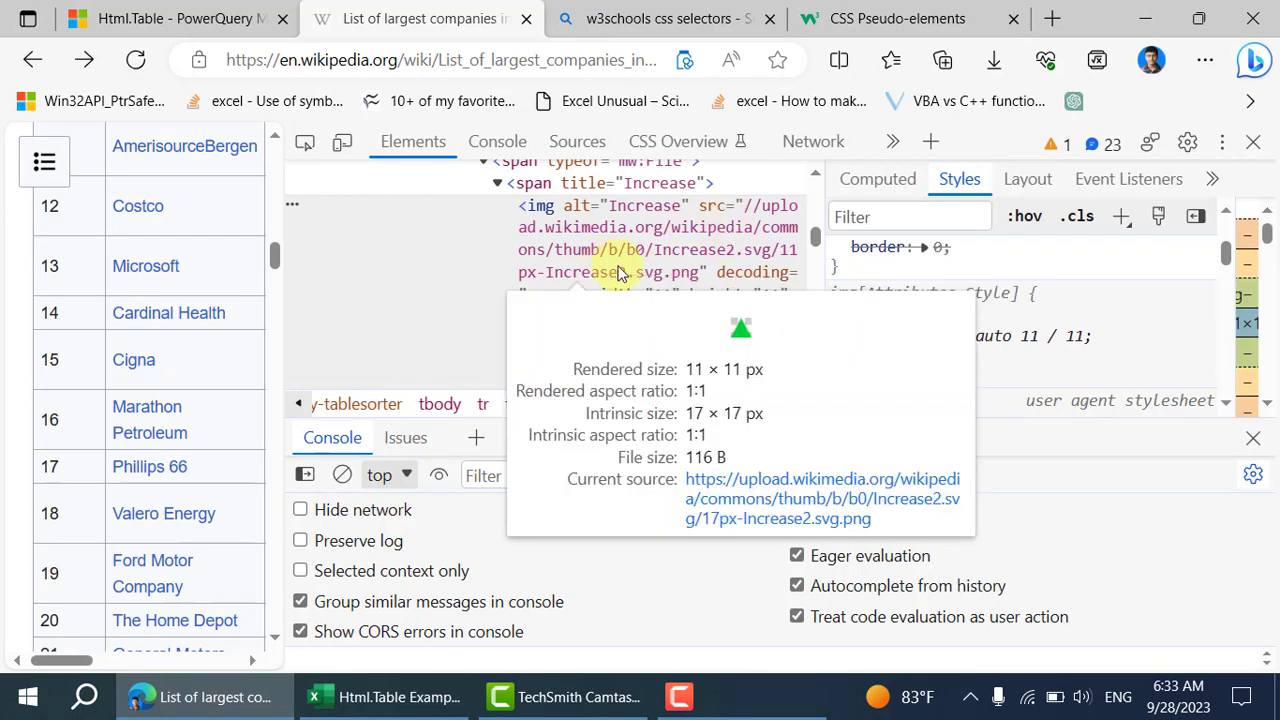
{"action": "scroll", "coordinate": [630, 260], "scroll_direction": "down", "scroll_amount": 1}
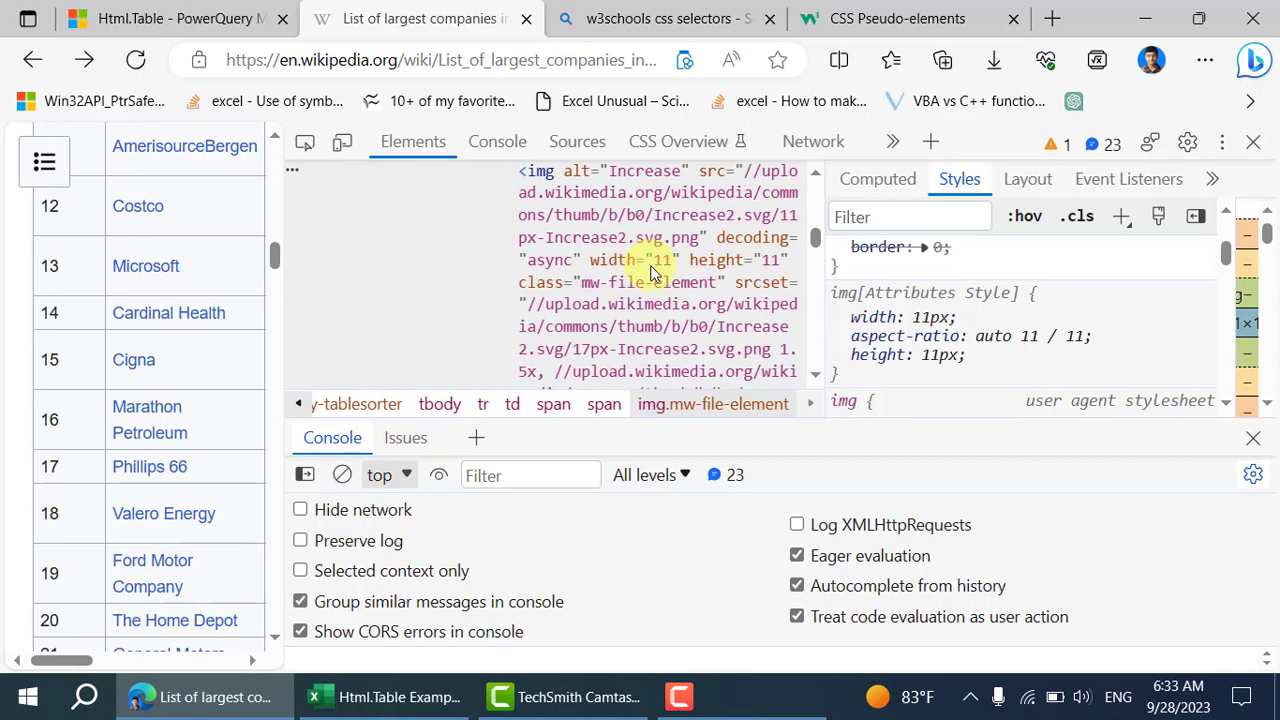
{"action": "scroll", "coordinate": [628, 269], "scroll_direction": "down", "scroll_amount": 1}
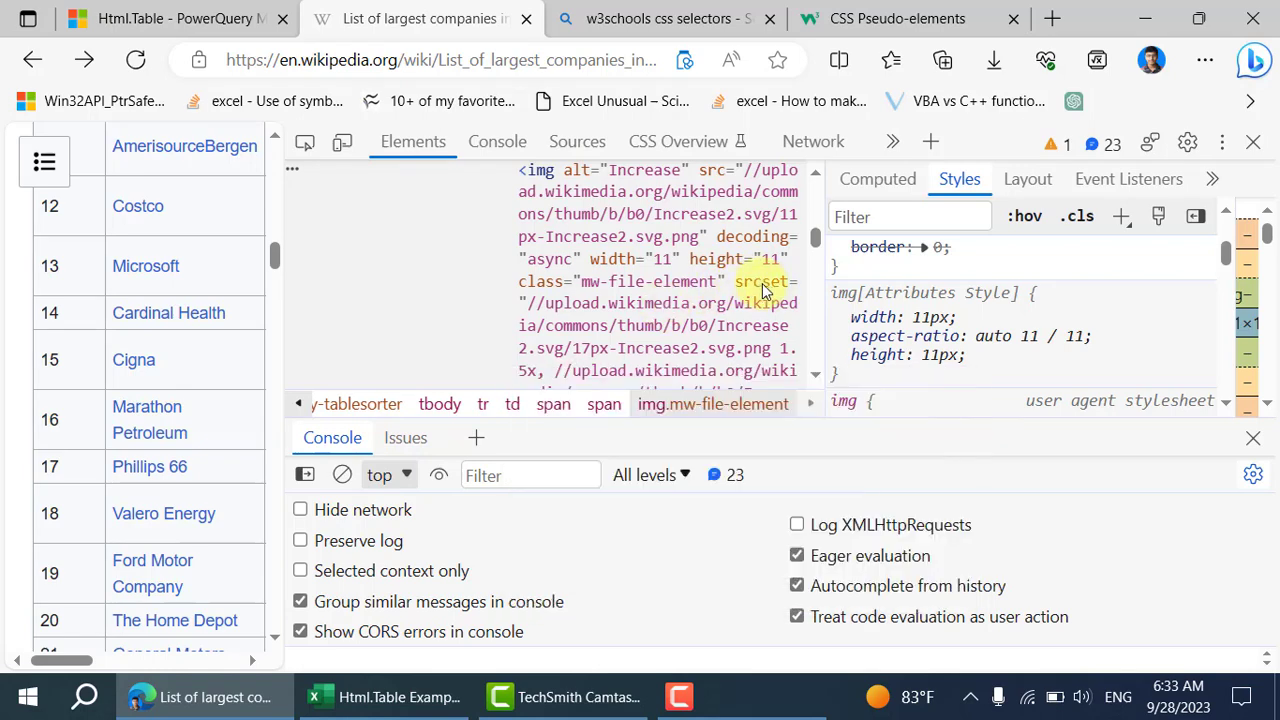
{"action": "scroll", "coordinate": [762, 288], "scroll_direction": "down", "scroll_amount": 3}
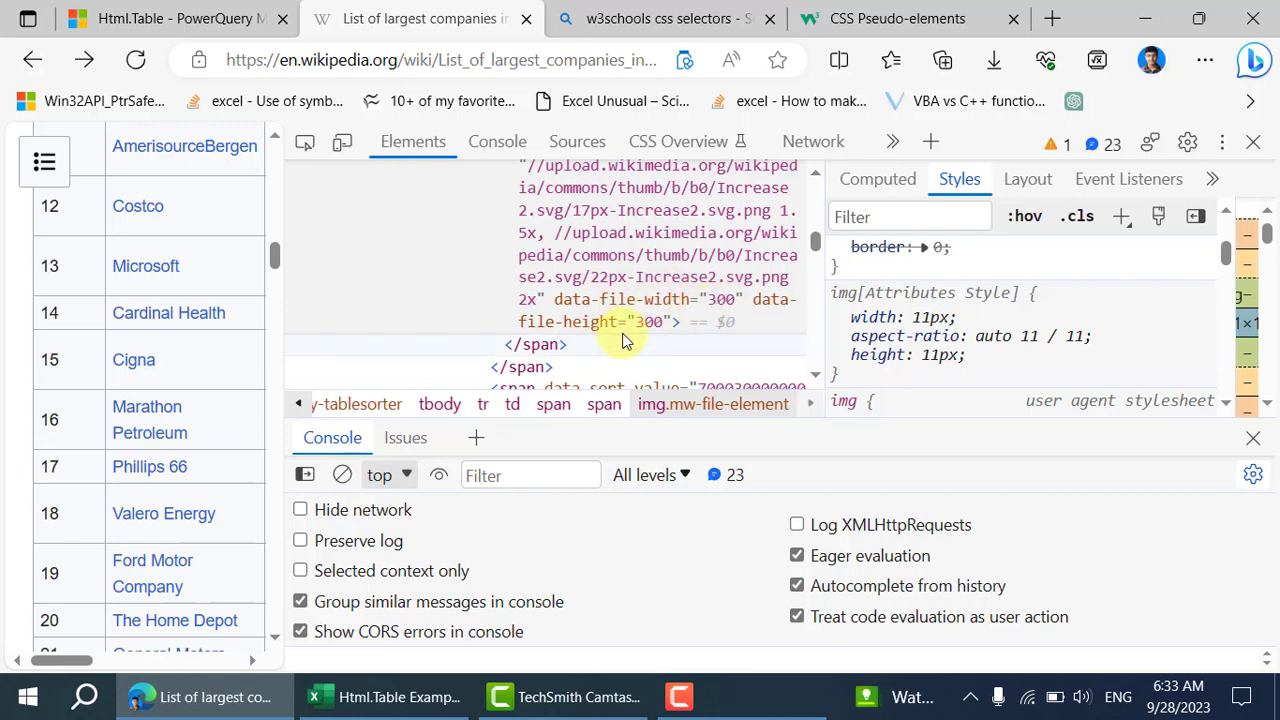
{"action": "scroll", "coordinate": [622, 340], "scroll_direction": "down", "scroll_amount": 1}
{"action": "scroll", "coordinate": [622, 340], "scroll_direction": "down", "scroll_amount": 1}
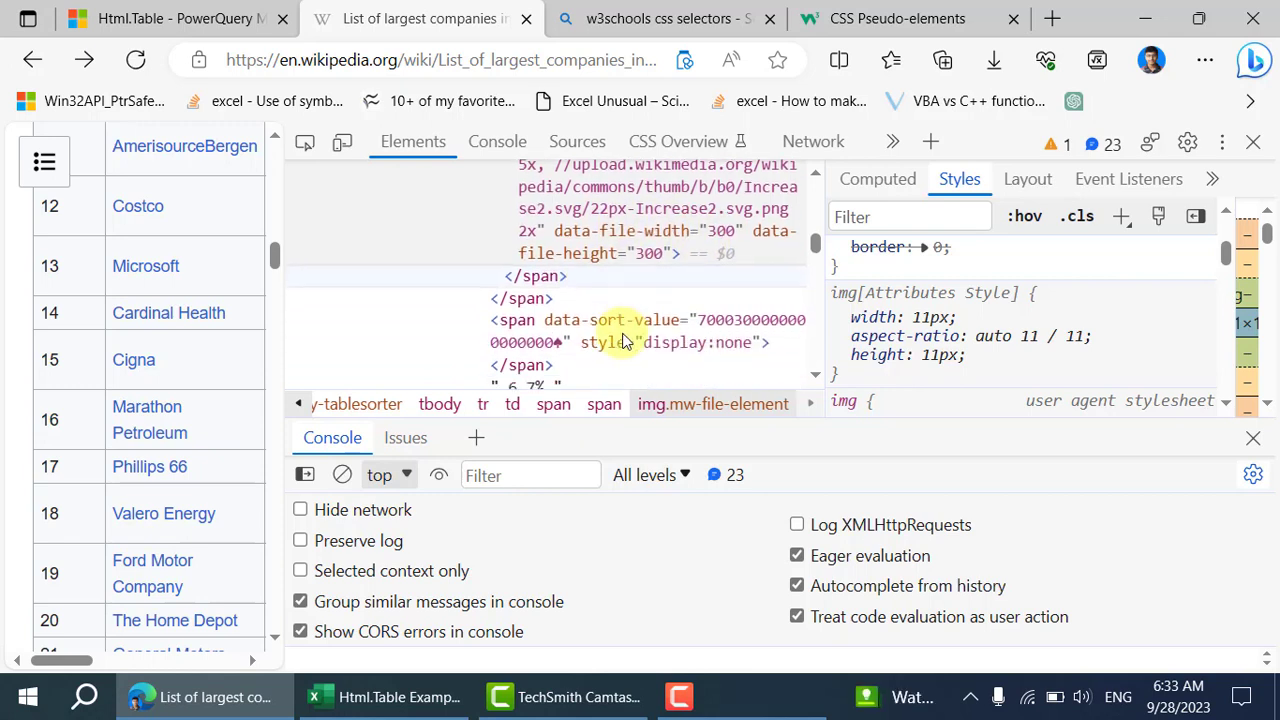
{"action": "scroll", "coordinate": [622, 340], "scroll_direction": "down", "scroll_amount": 1}
{"action": "left_click", "coordinate": [556, 306]}
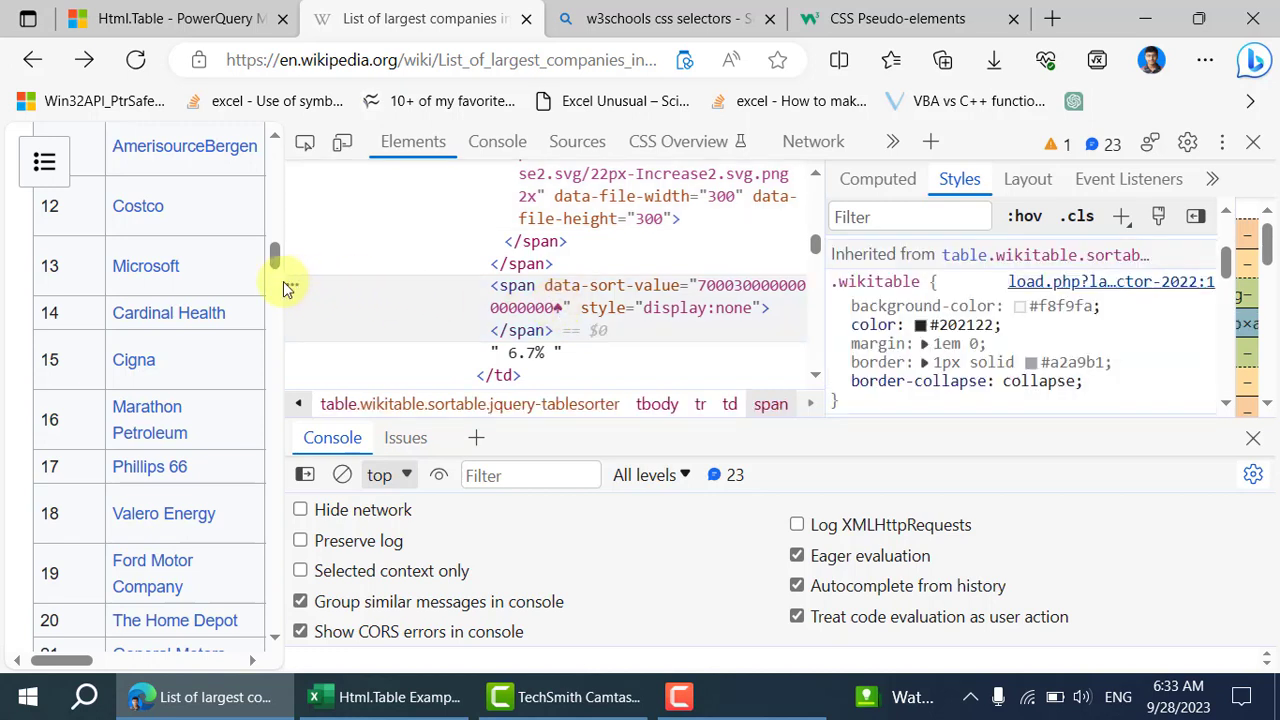
Narrow the developer tools and review the Revenue growth arrows in the first rows of the Wikipedia table.
{"action": "left_click_drag", "start_coordinate": [287, 281], "coordinate": [770, 286]}
{"action": "scroll", "coordinate": [700, 293], "scroll_direction": "up", "scroll_amount": 10}
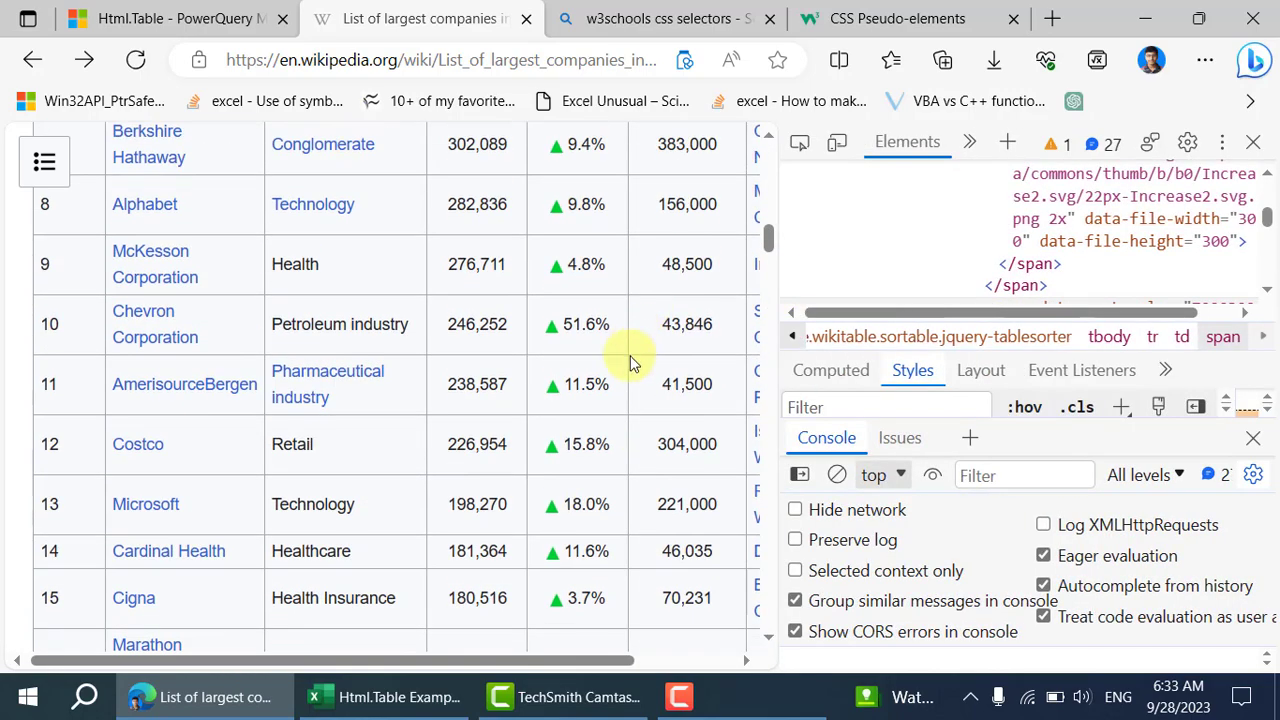
{"action": "scroll", "coordinate": [630, 362], "scroll_direction": "down", "scroll_amount": 2}
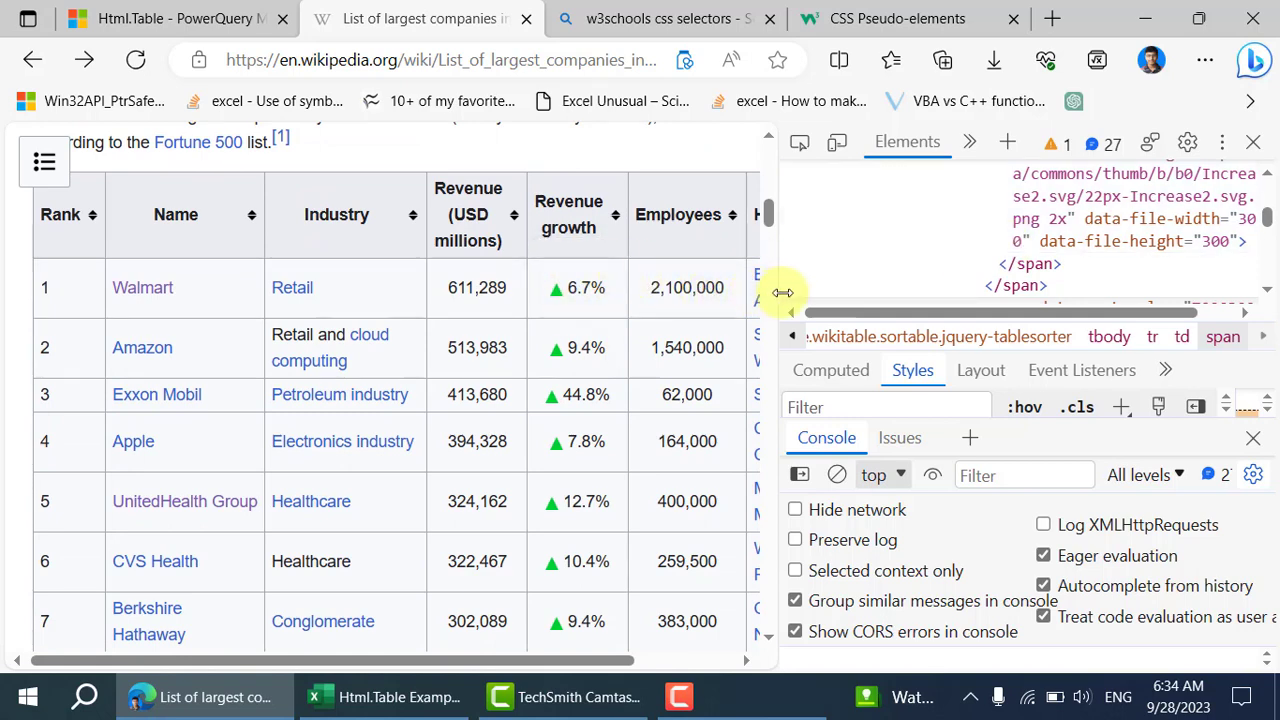
{"action": "left_click", "coordinate": [960, 284]}
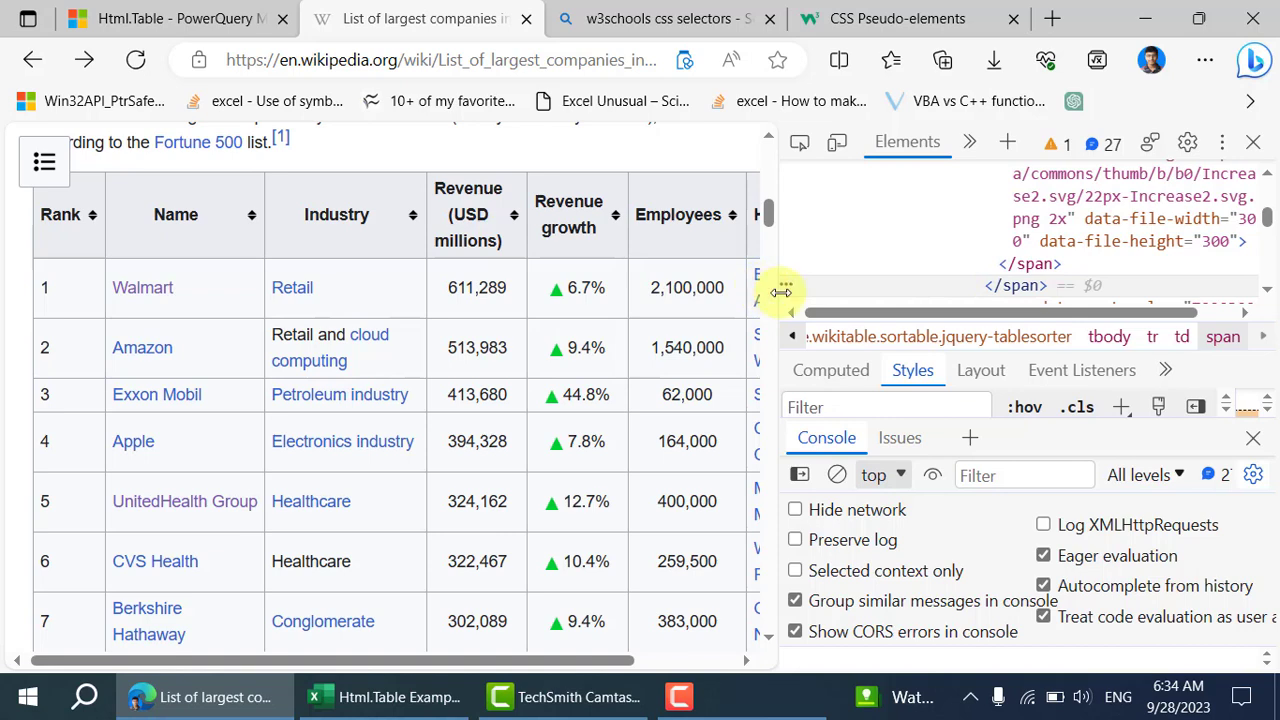
{"action": "left_click_drag", "start_coordinate": [786, 290], "coordinate": [871, 286]}
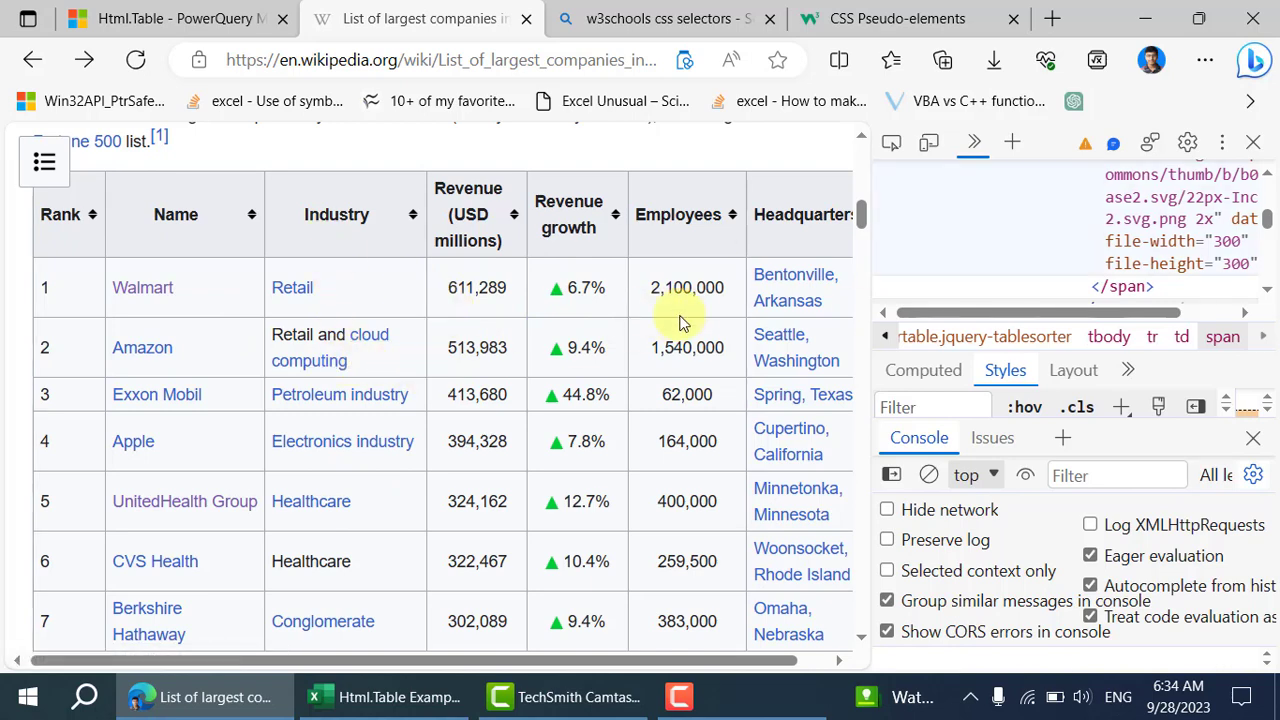
Back in Power Query, recheck Walmart's Value Type cell and load the ImageAltText query as a table on a new worksheet.
{"action": "left_click", "coordinate": [375, 697]}
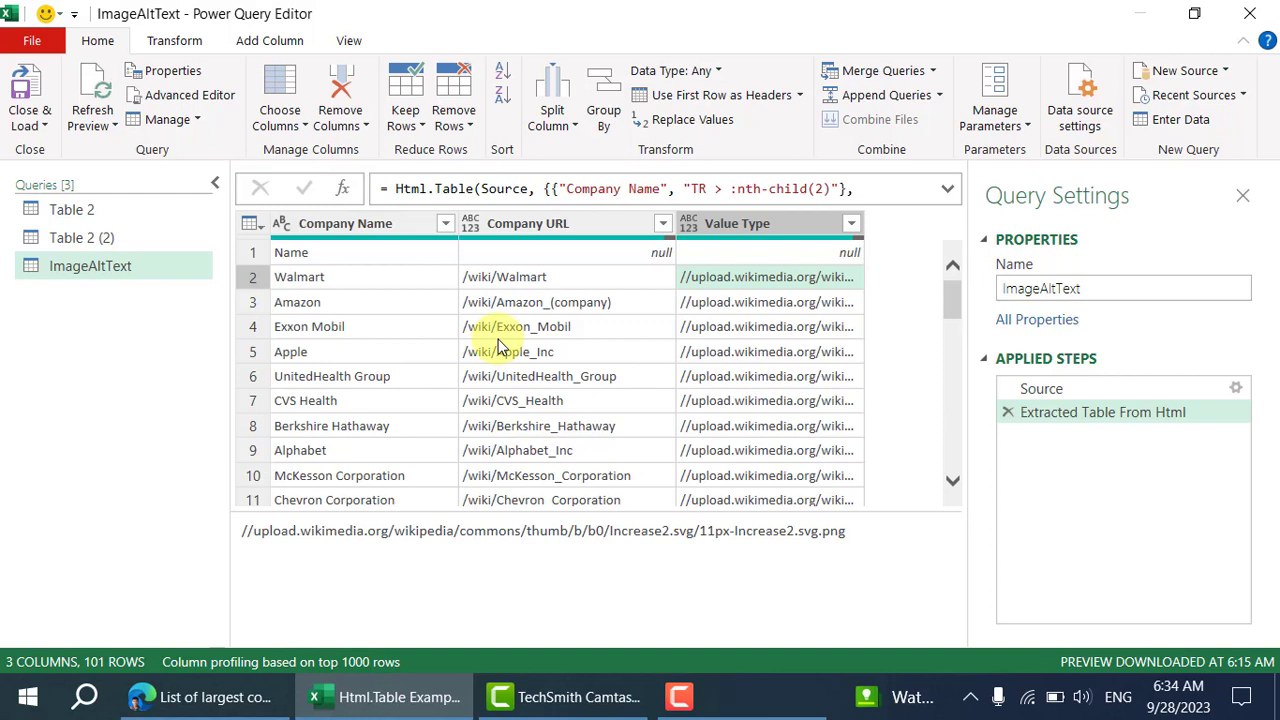
{"action": "left_click", "coordinate": [737, 277]}
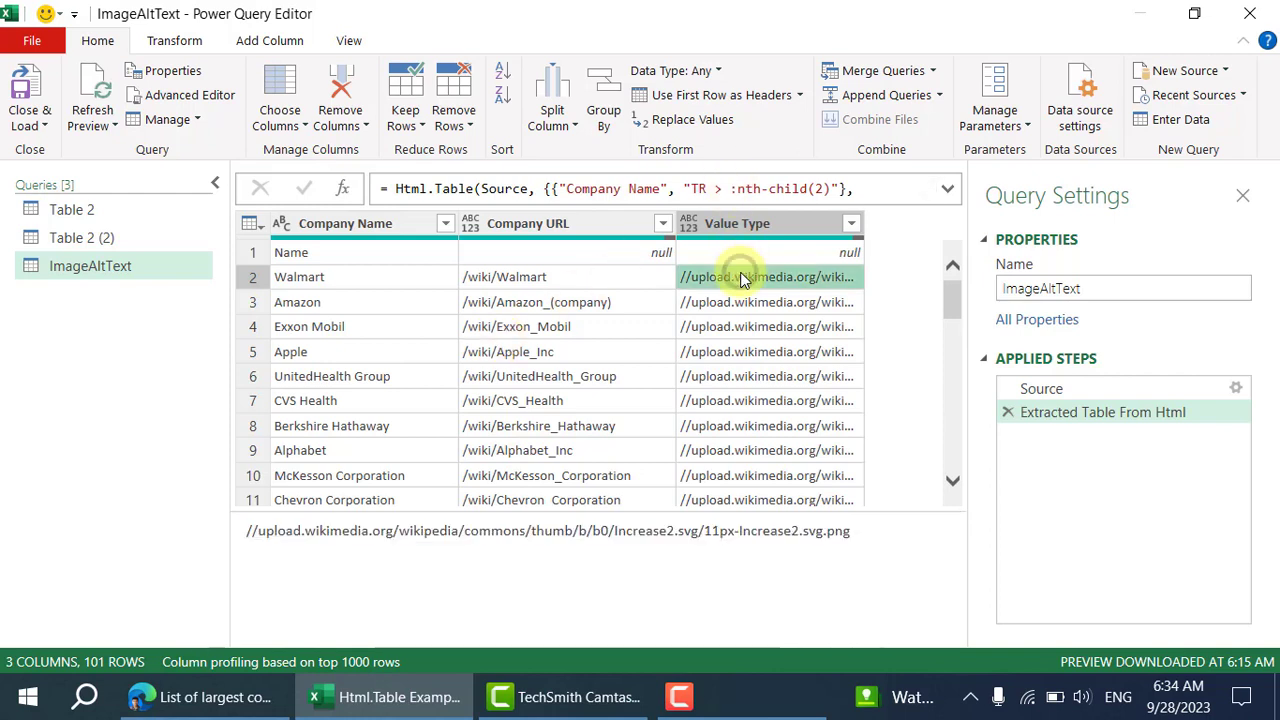
{"action": "left_click", "coordinate": [40, 124]}
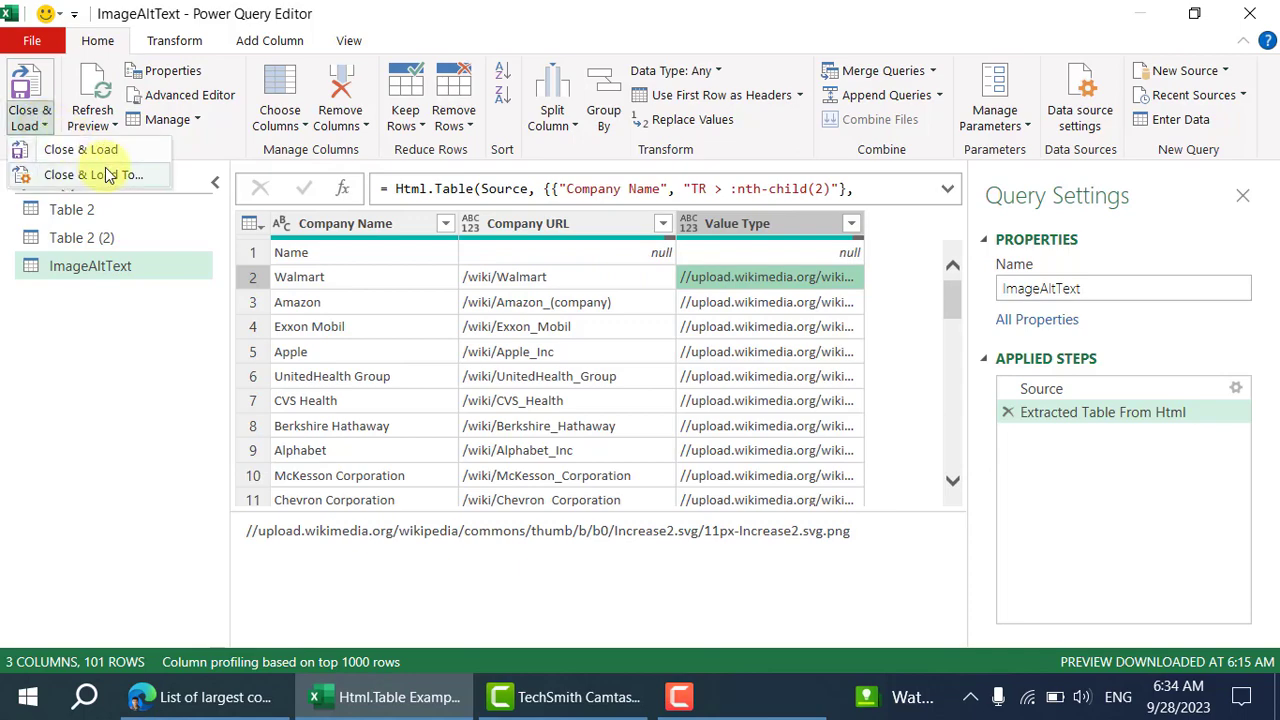
{"action": "left_click", "coordinate": [85, 150]}
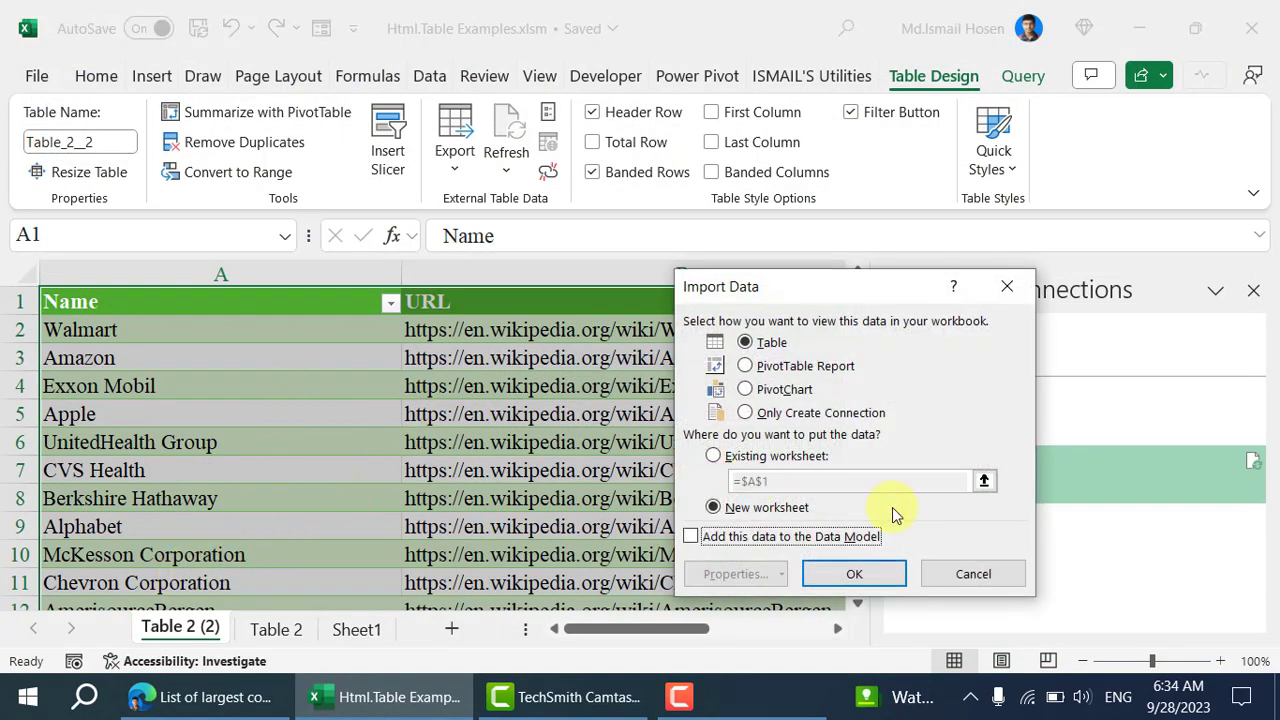
{"action": "left_click", "coordinate": [851, 571]}
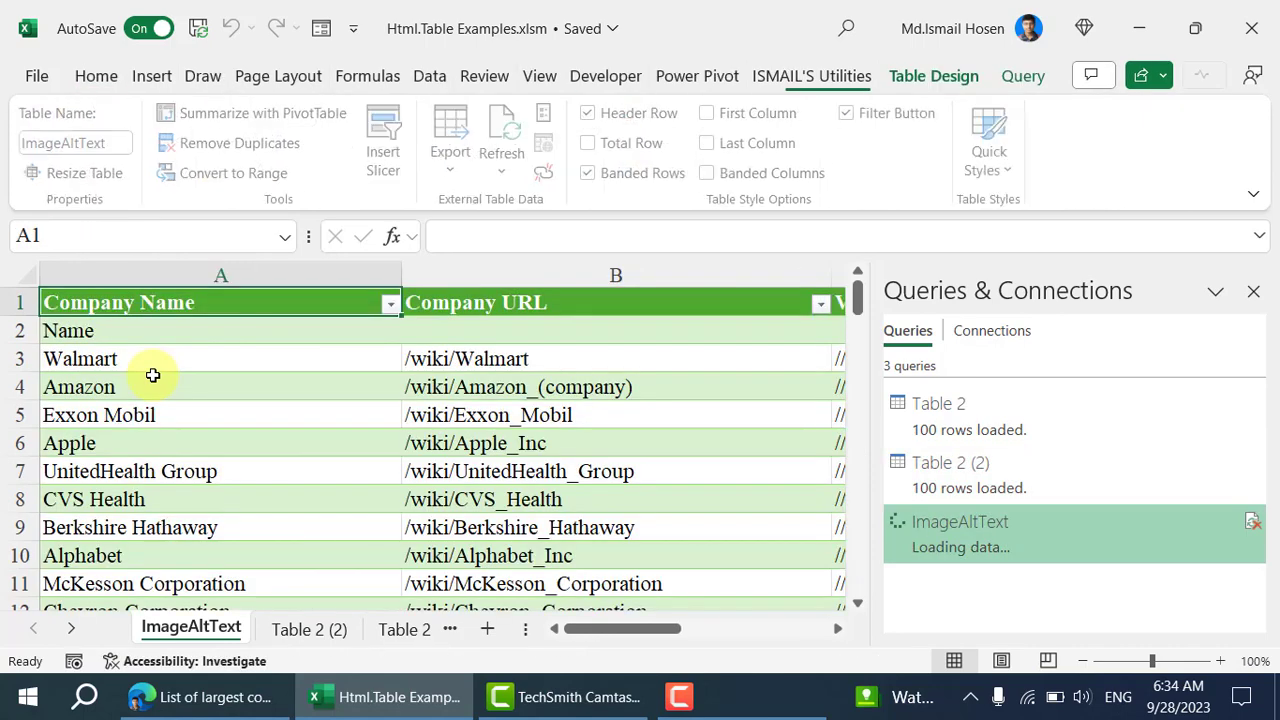
Check Walmart's Company URL and Value Type cells in the loaded ImageAltText table.
{"action": "left_click", "coordinate": [454, 362]}
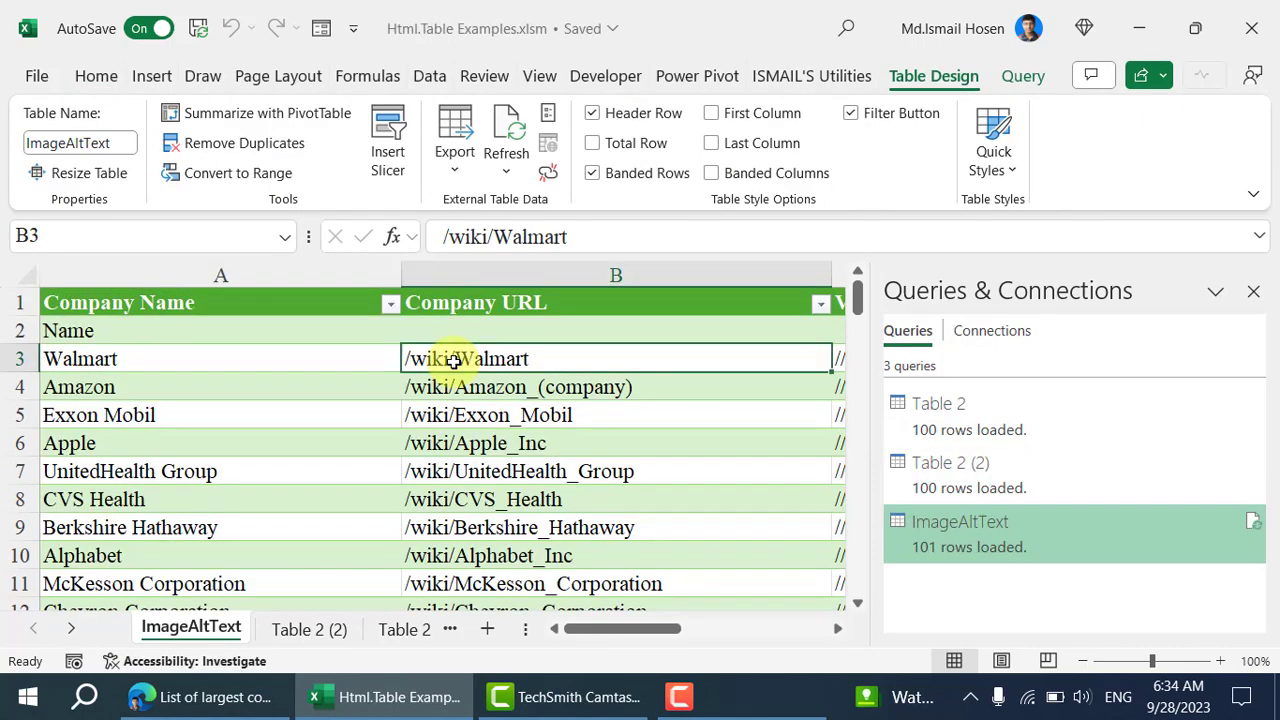
{"action": "key", "text": "Right"}
{"action": "key", "text": "Right"}
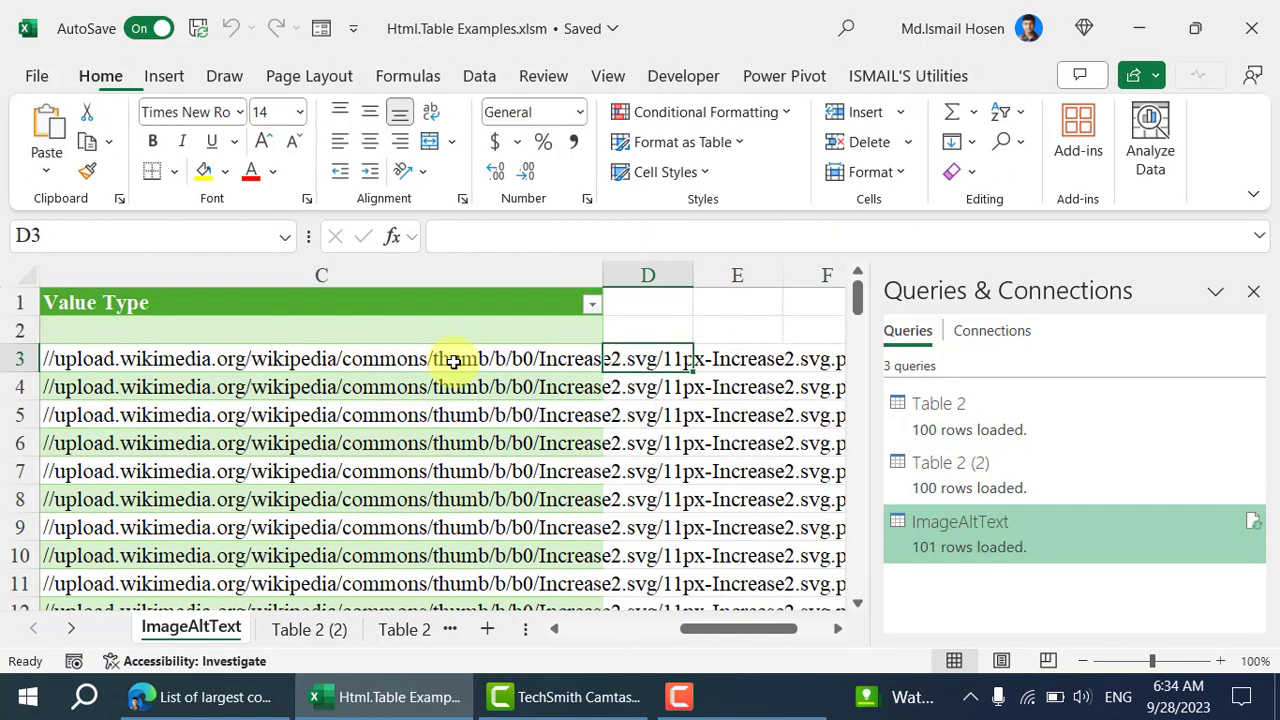
{"action": "key", "text": "Left"}
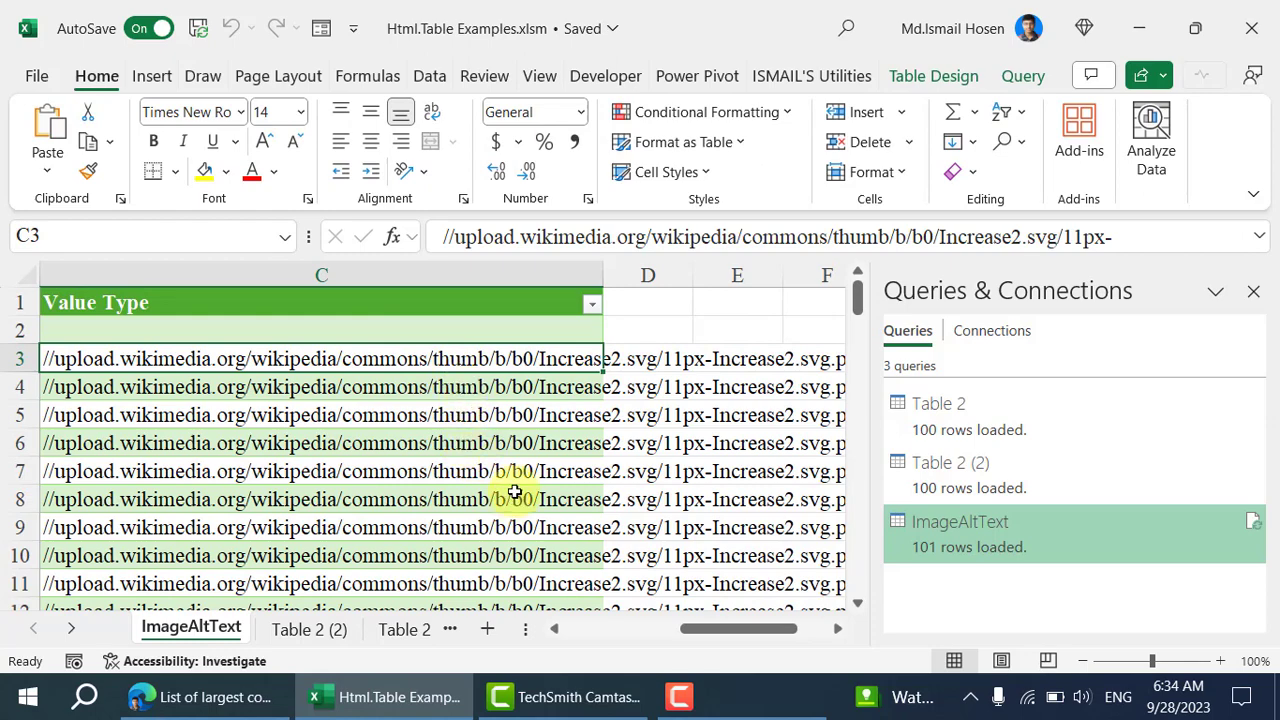
Switch to Edge and open the ryanscomputers.com page for the A4TECH FG10 Black-Blue Wireless Mouse in a new tab.
{"action": "left_click", "coordinate": [212, 710]}
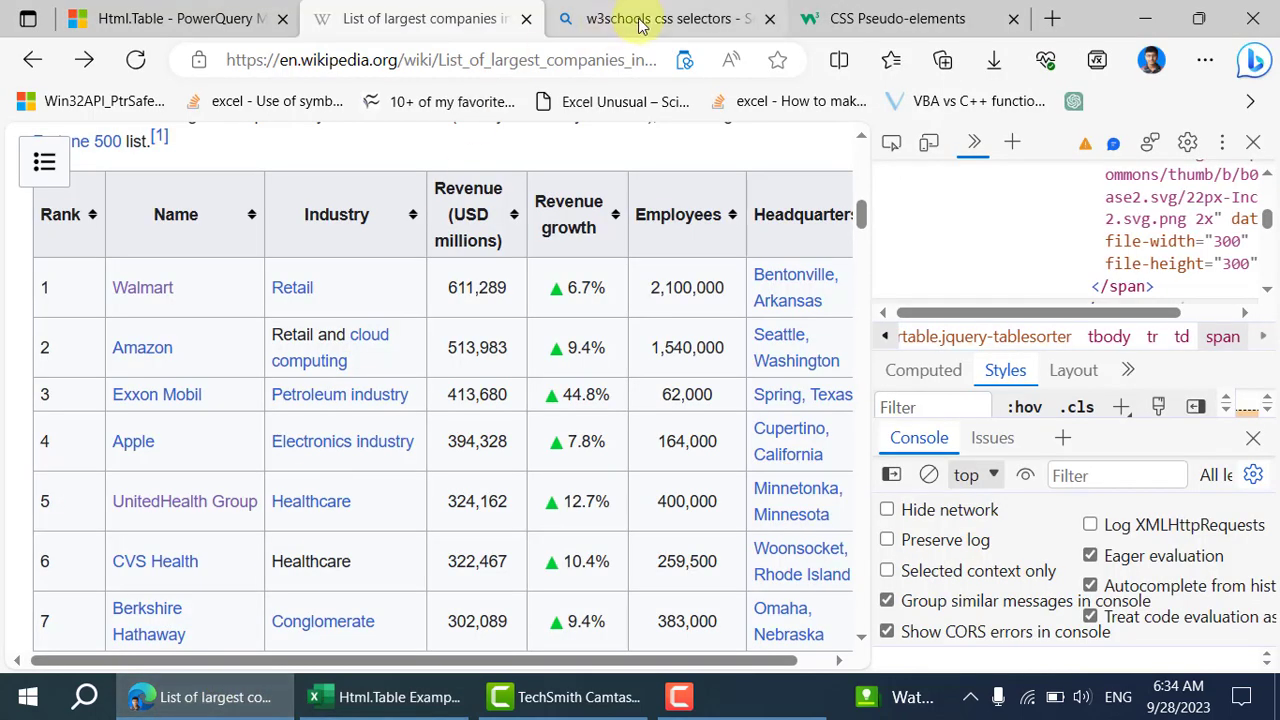
{"action": "left_click", "coordinate": [1052, 18]}
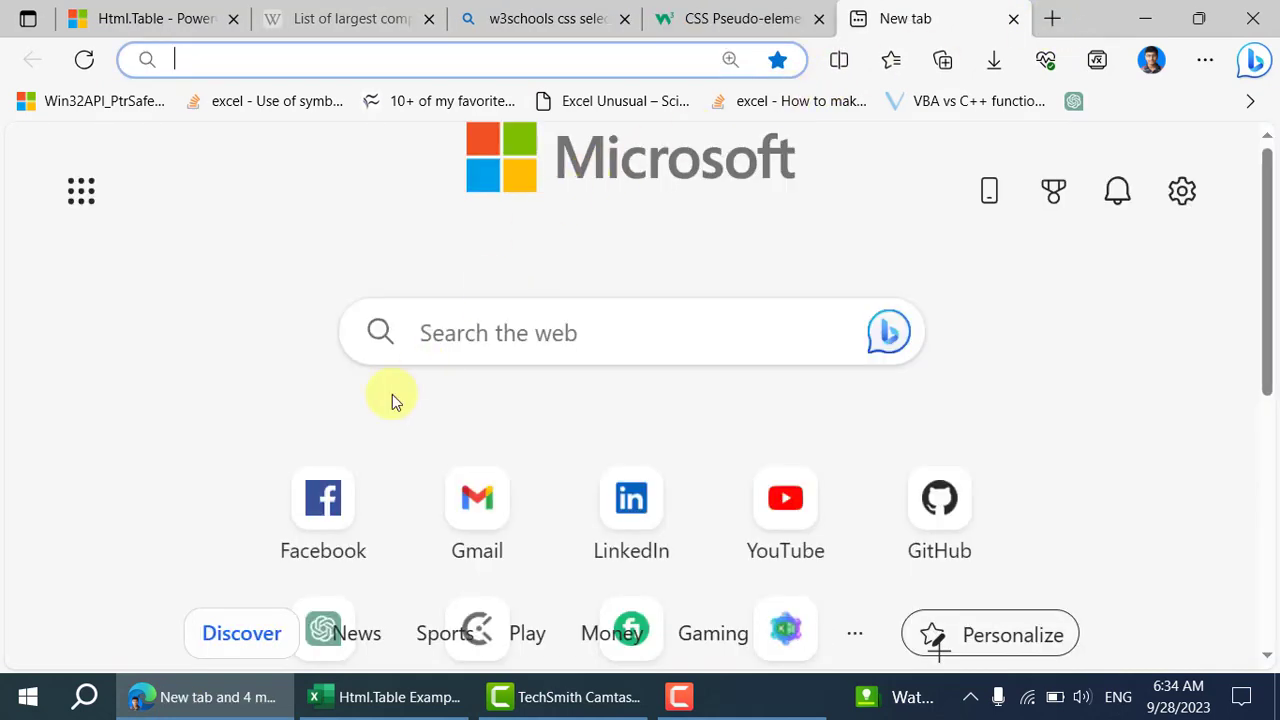
{"action": "type", "text": "ry"}
{"action": "key", "text": "Return"}
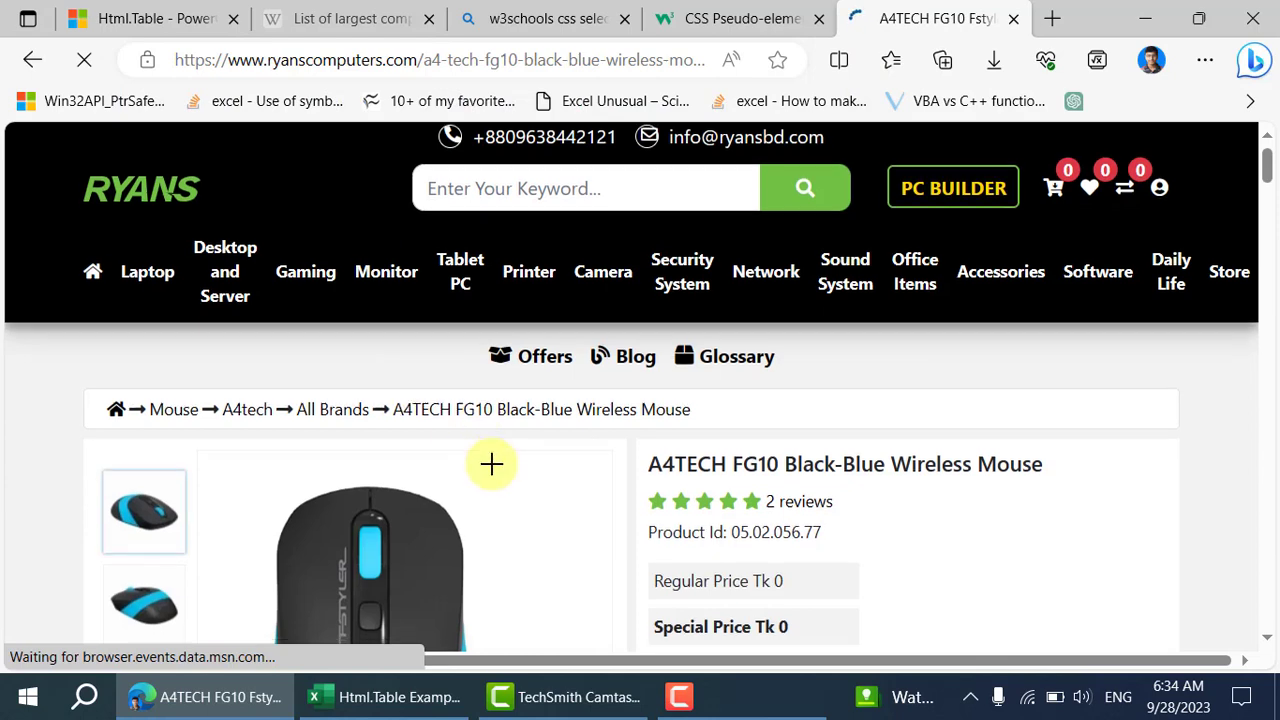
{"action": "scroll", "coordinate": [491, 463], "scroll_direction": "down", "scroll_amount": 2}
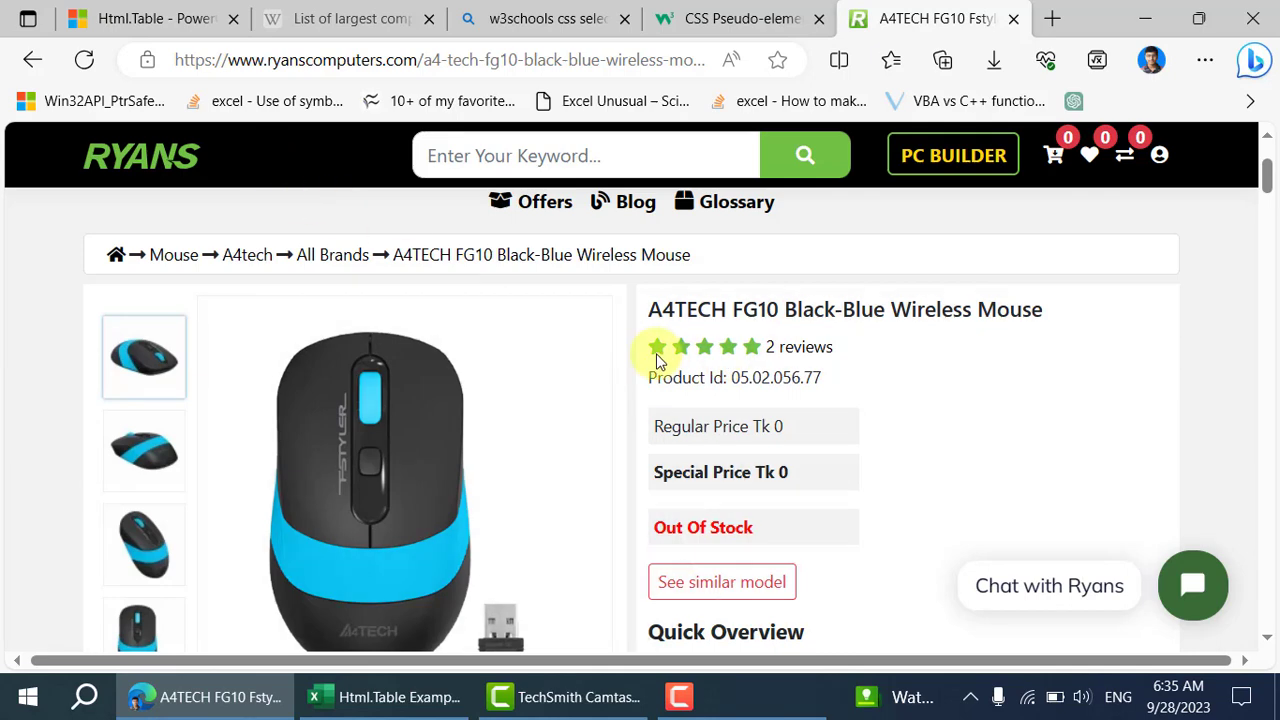
Copy the mouse page's URL and, in Excel, connect to it as a From Web data source with anonymous access.
{"action": "left_click", "coordinate": [294, 72]}
{"action": "key", "text": "ctrl+c"}
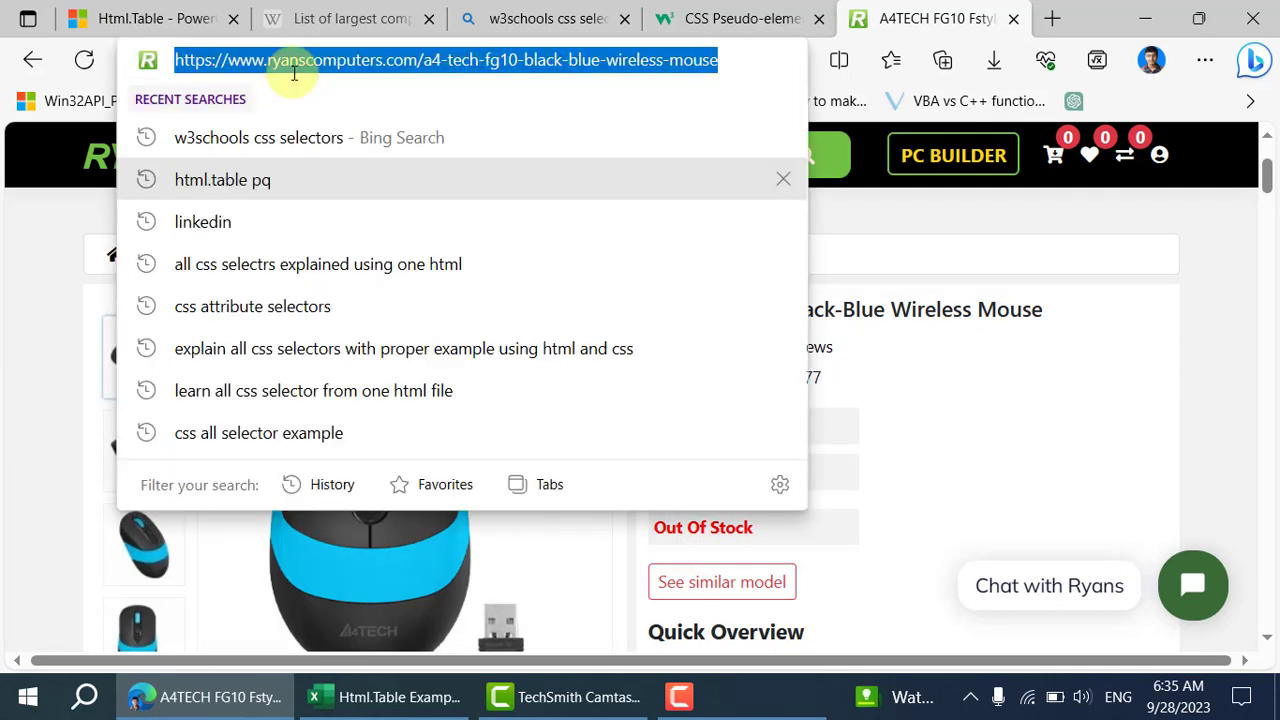
{"action": "left_click", "coordinate": [443, 697]}
{"action": "left_click", "coordinate": [428, 77]}
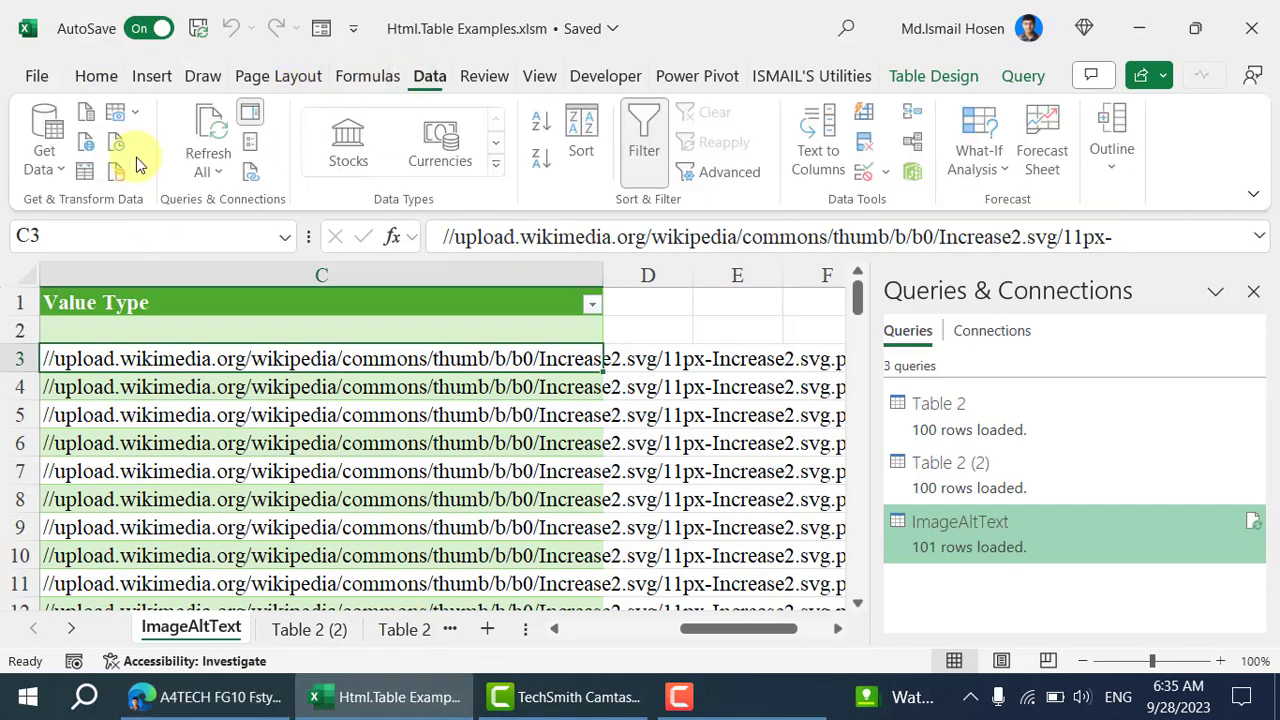
{"action": "left_click", "coordinate": [57, 178]}
{"action": "mouse_move", "coordinate": [125, 388]}
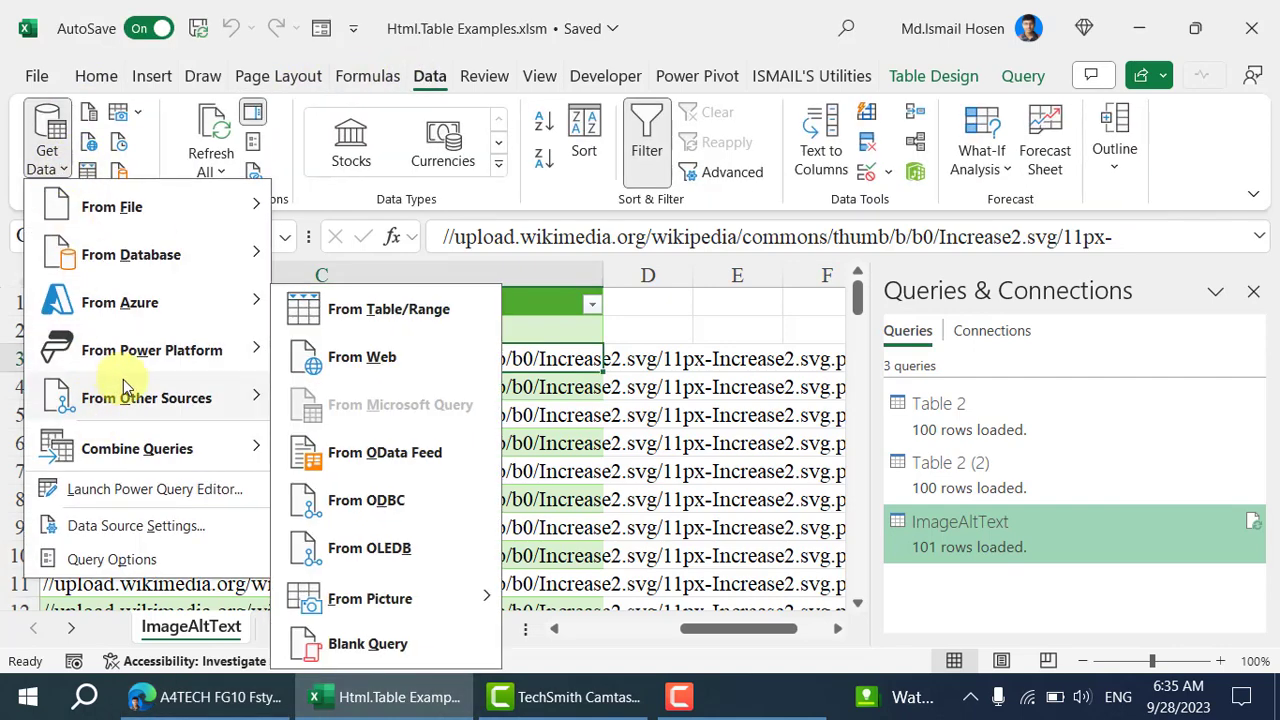
{"action": "left_click", "coordinate": [344, 364]}
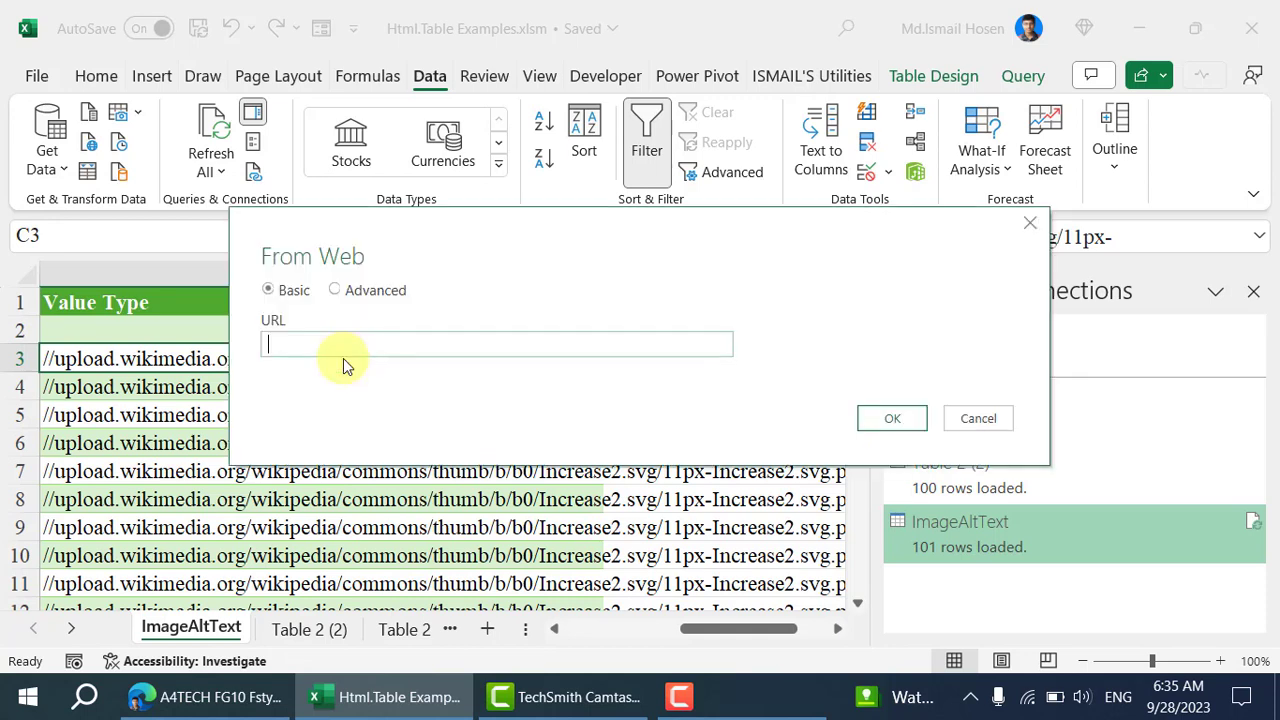
{"action": "key", "text": "ctrl+v"}
{"action": "key", "text": "Return"}
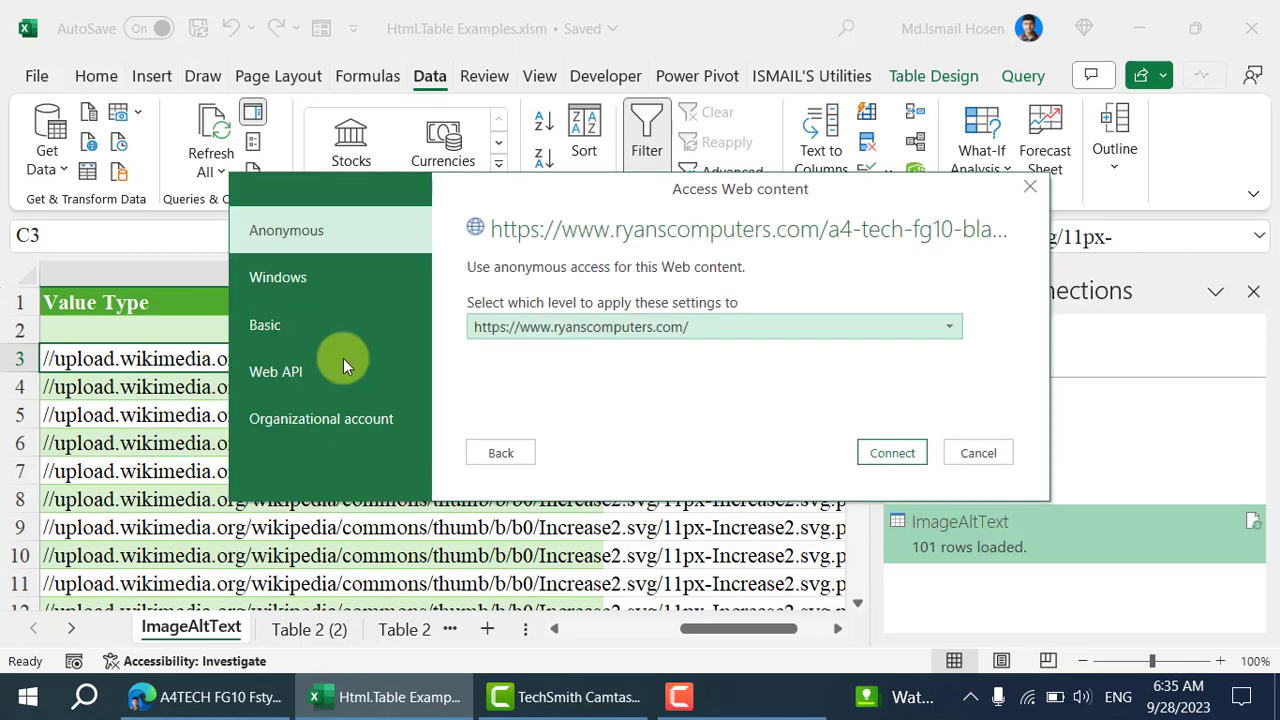
{"action": "left_click", "coordinate": [870, 453]}
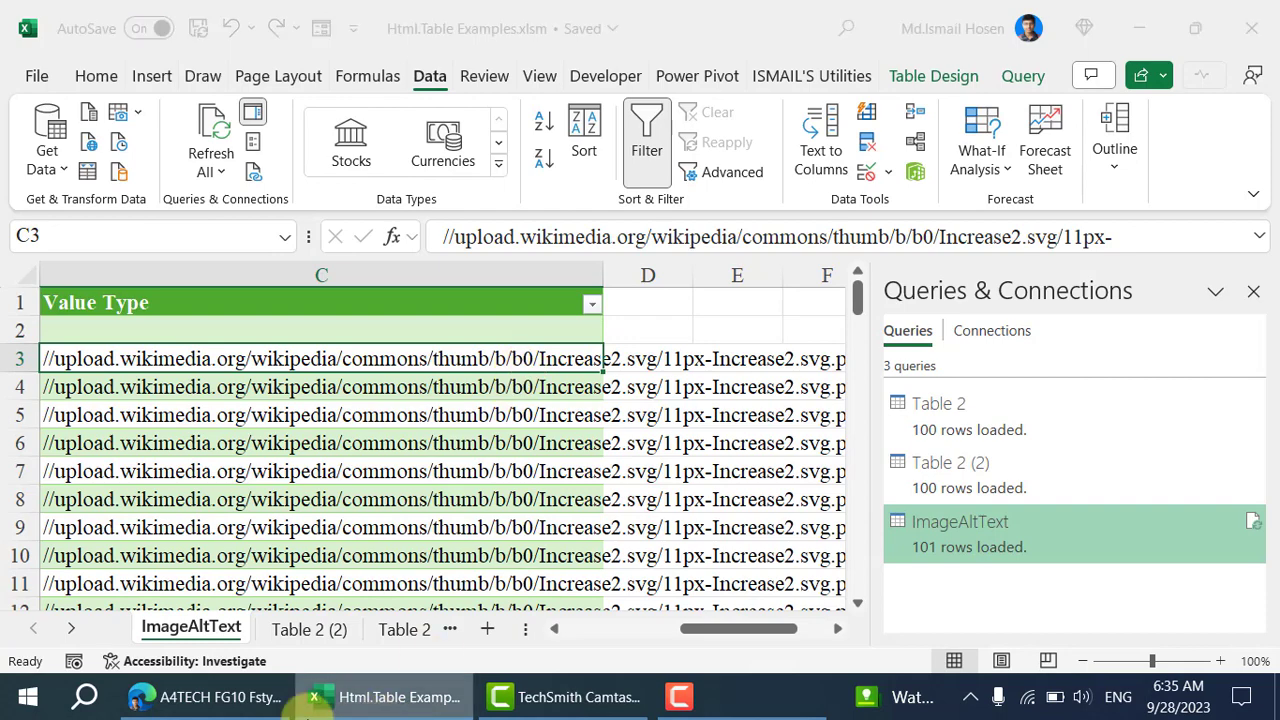
Return to Edge, inspect the mouse product page in the developer tools, and locate the product title and star rating.
{"action": "left_click", "coordinate": [215, 697]}
{"action": "right_click", "coordinate": [1011, 385]}
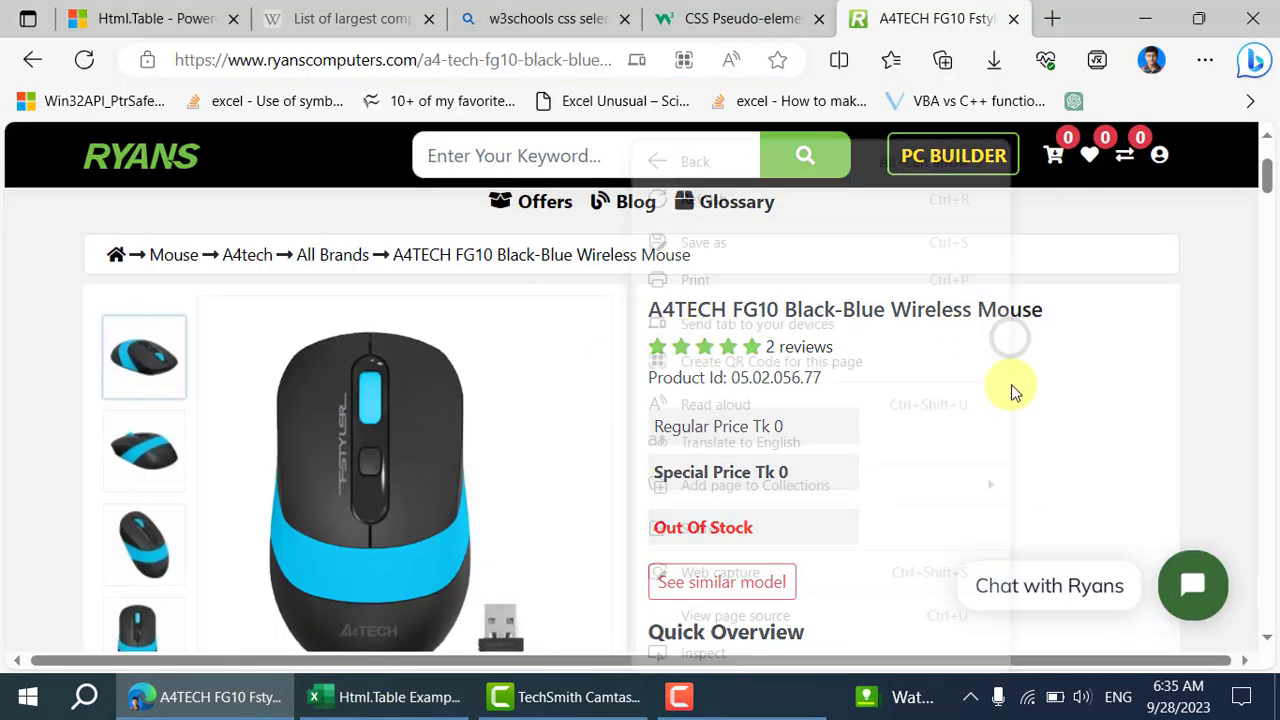
{"action": "left_click", "coordinate": [783, 655]}
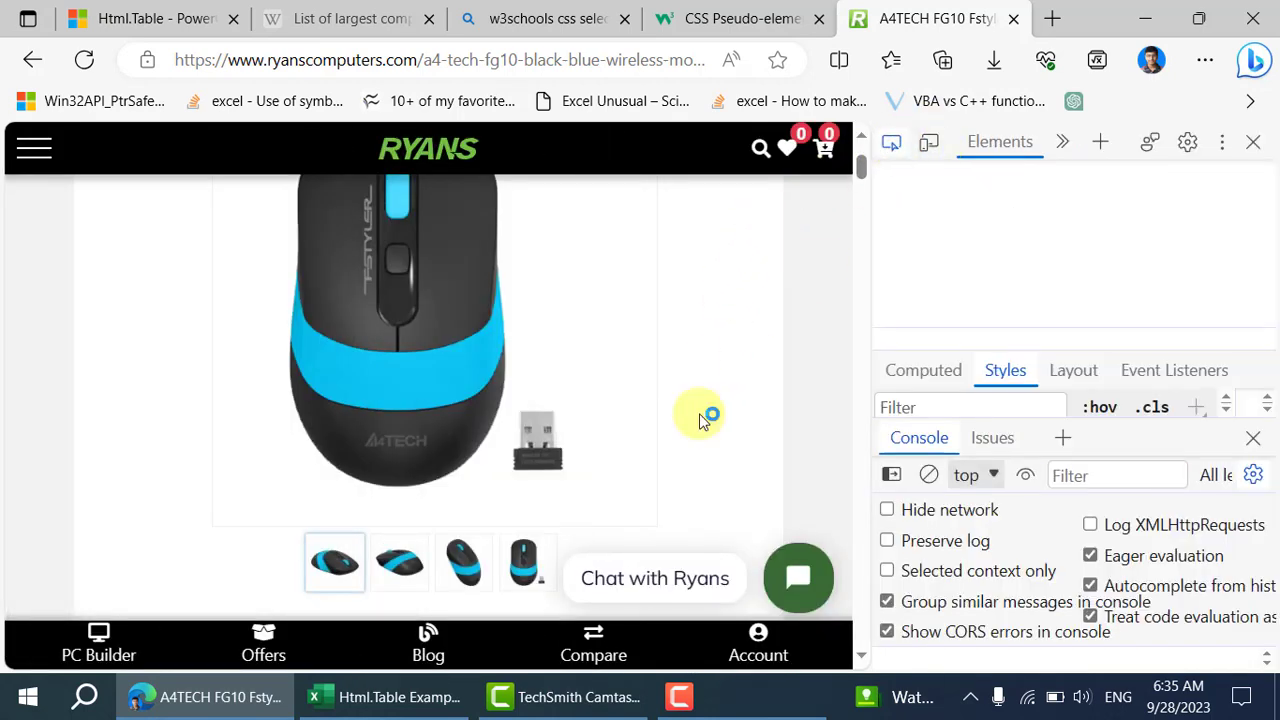
{"action": "scroll", "coordinate": [660, 370], "scroll_direction": "up", "scroll_amount": 2}
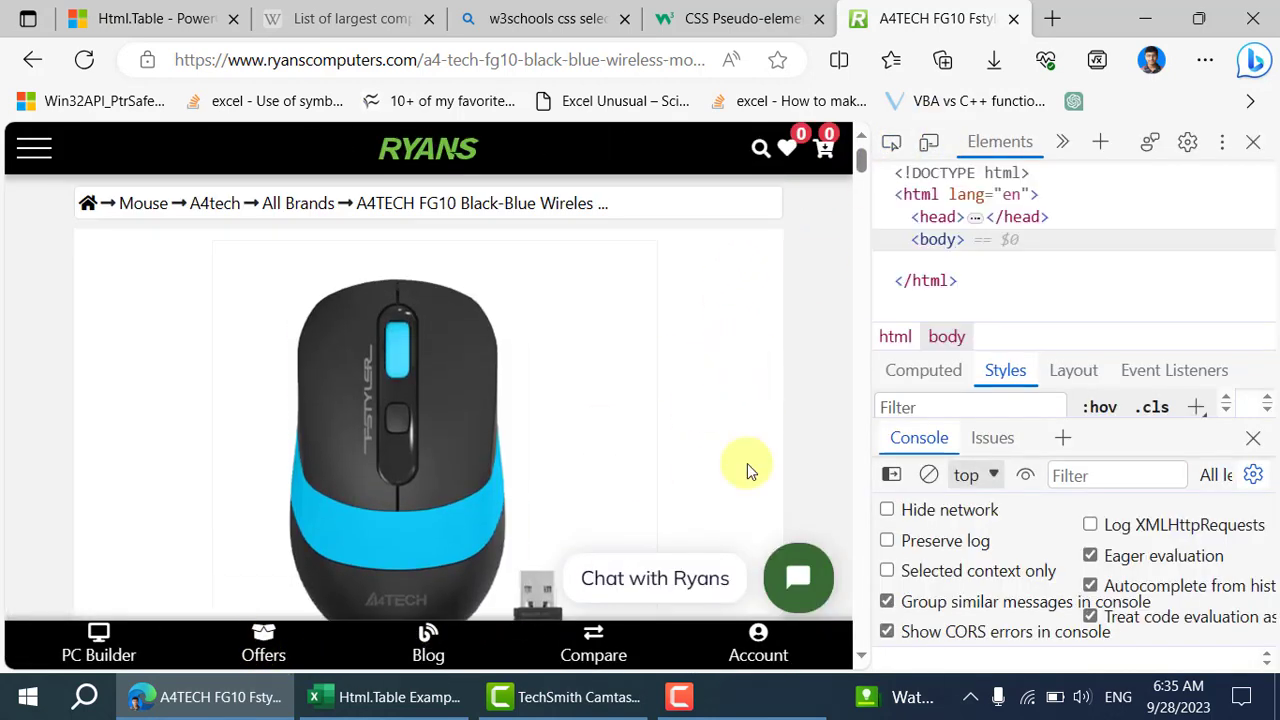
{"action": "scroll", "coordinate": [651, 400], "scroll_direction": "down", "scroll_amount": 3}
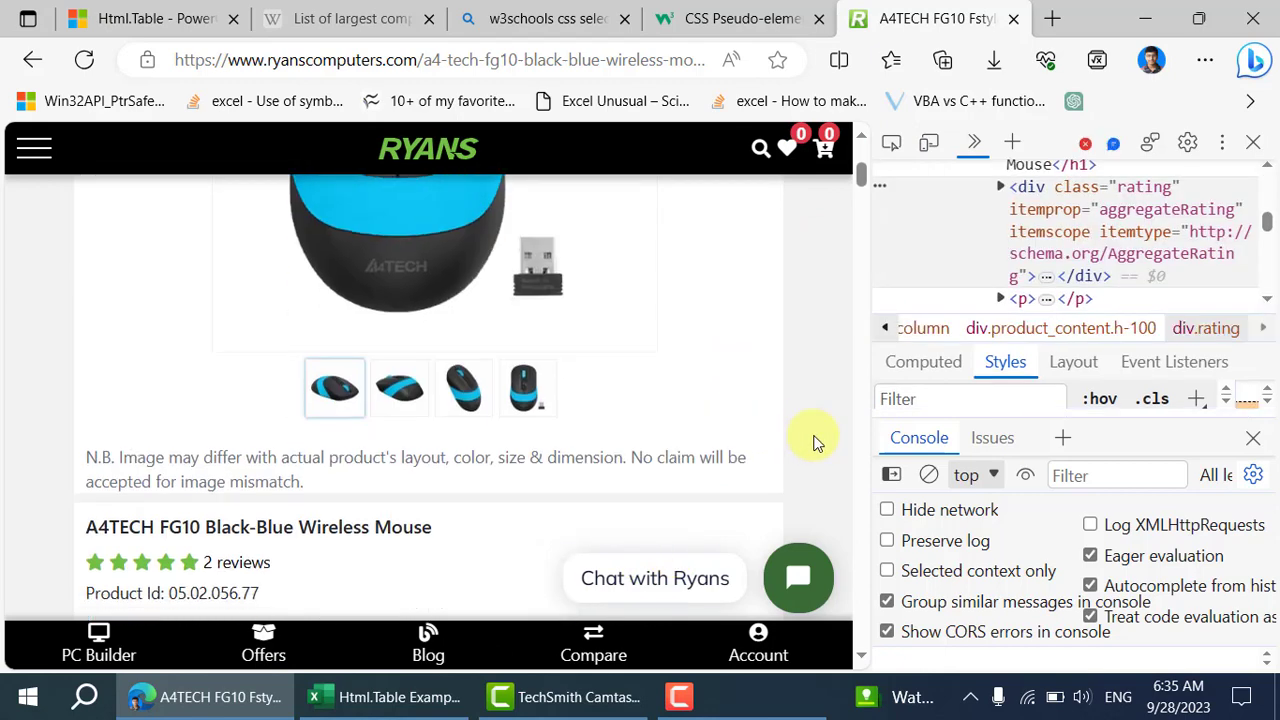
Inspect the first rating star on the mouse page and select its span element with class "fas fa-star stars".
{"action": "scroll", "coordinate": [813, 440], "scroll_direction": "down", "scroll_amount": 5}
{"action": "scroll", "coordinate": [344, 426], "scroll_direction": "up", "scroll_amount": 3}
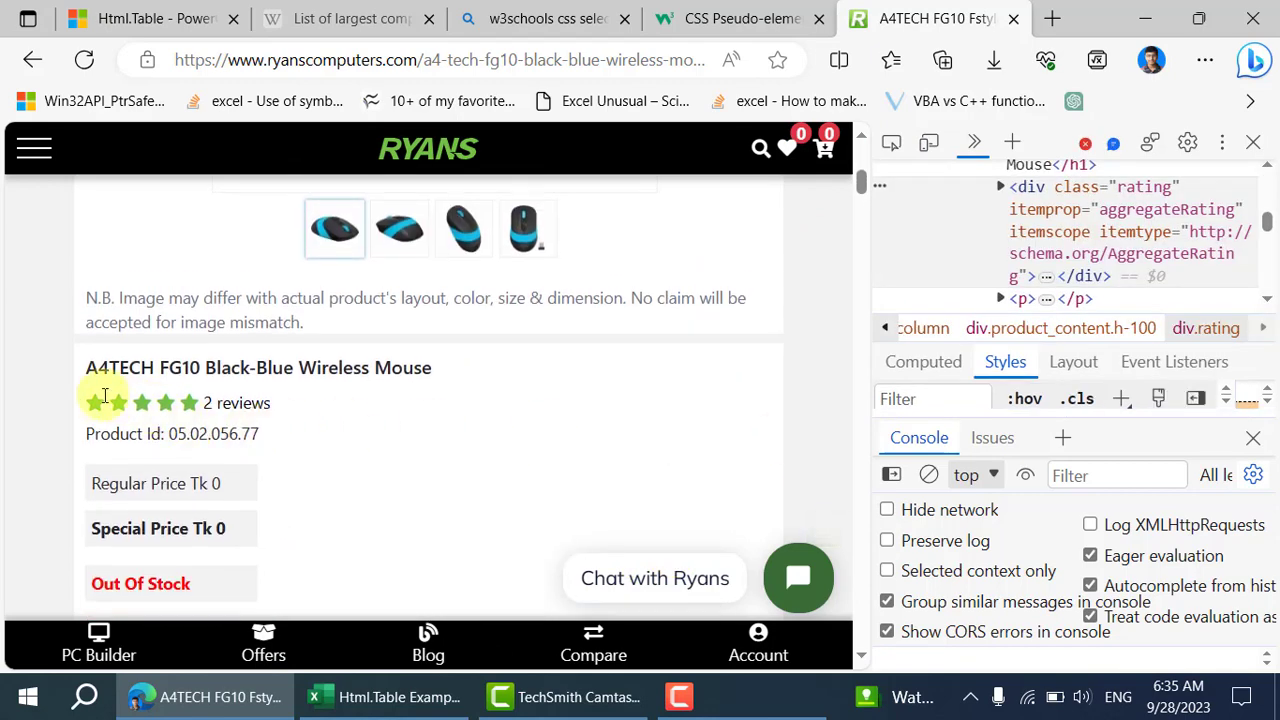
{"action": "left_click", "coordinate": [891, 145]}
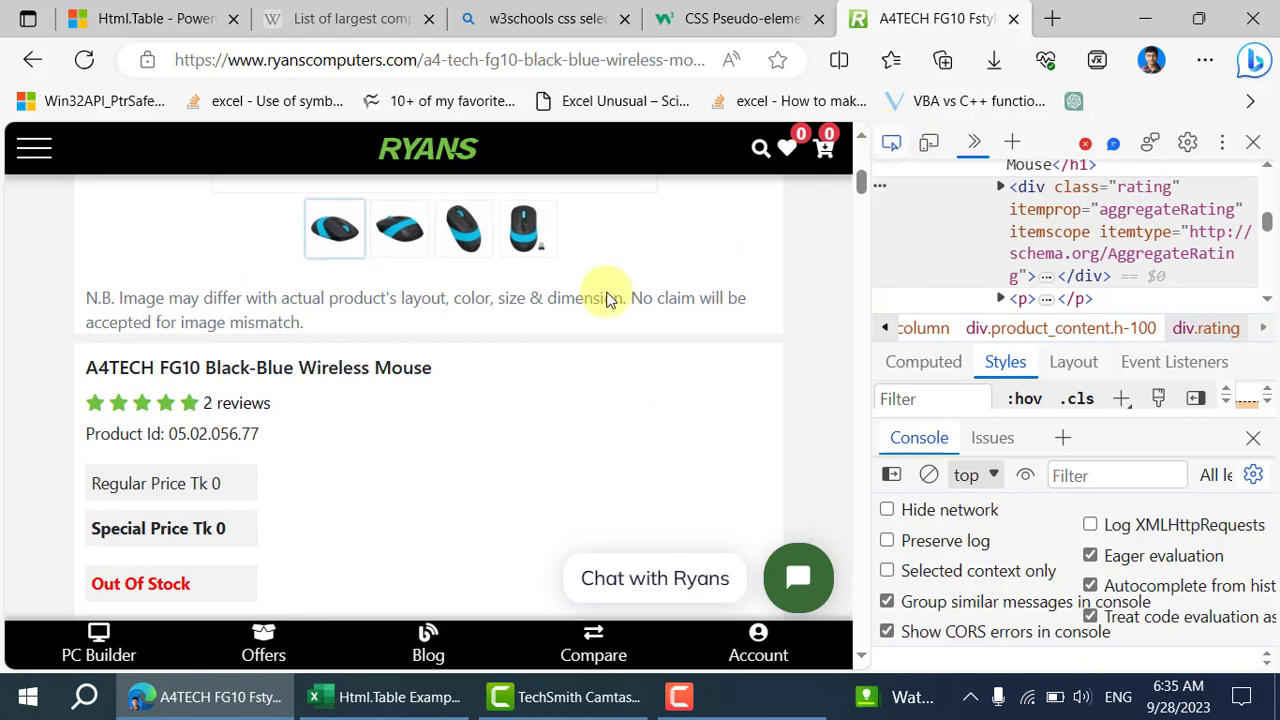
{"action": "left_click", "coordinate": [97, 405]}
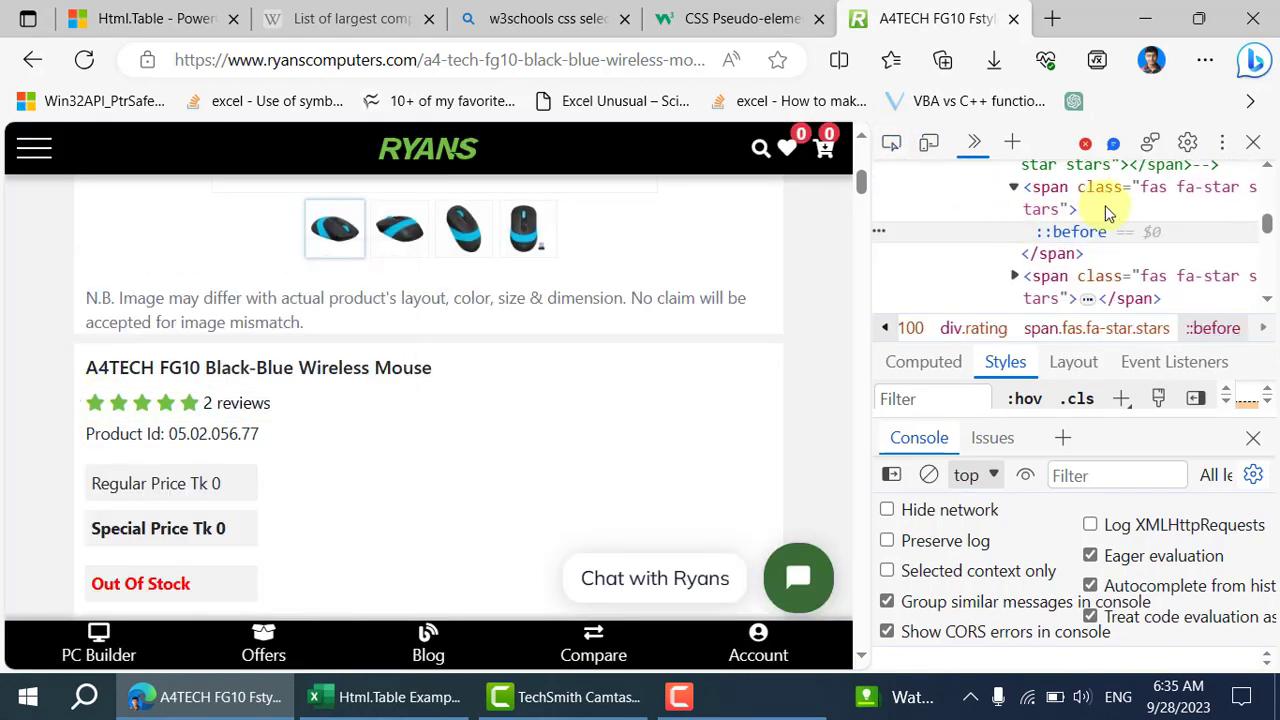
{"action": "scroll", "coordinate": [1082, 230], "scroll_direction": "up", "scroll_amount": 2}
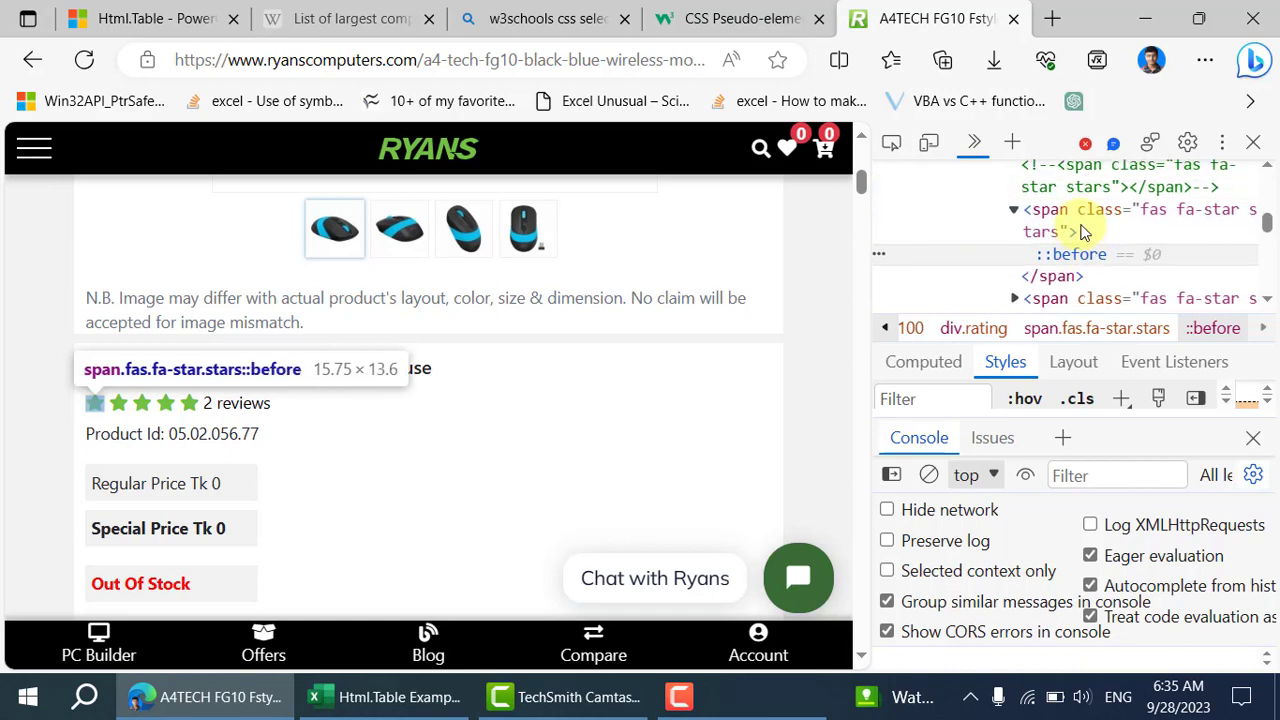
{"action": "left_click", "coordinate": [1093, 236]}
Select the enclosing div element with class "rating" and copy its CSS selector.
{"action": "scroll", "coordinate": [1093, 237], "scroll_direction": "up", "scroll_amount": 4}
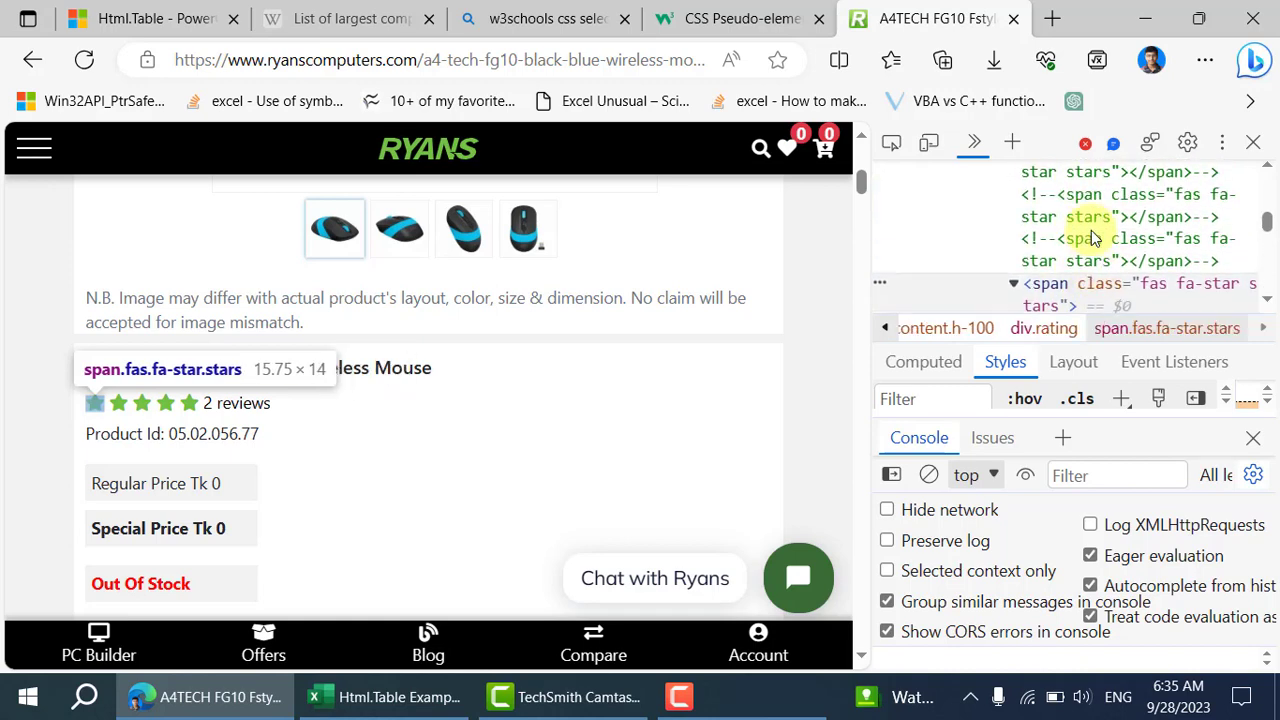
{"action": "scroll", "coordinate": [1093, 237], "scroll_direction": "up", "scroll_amount": 2}
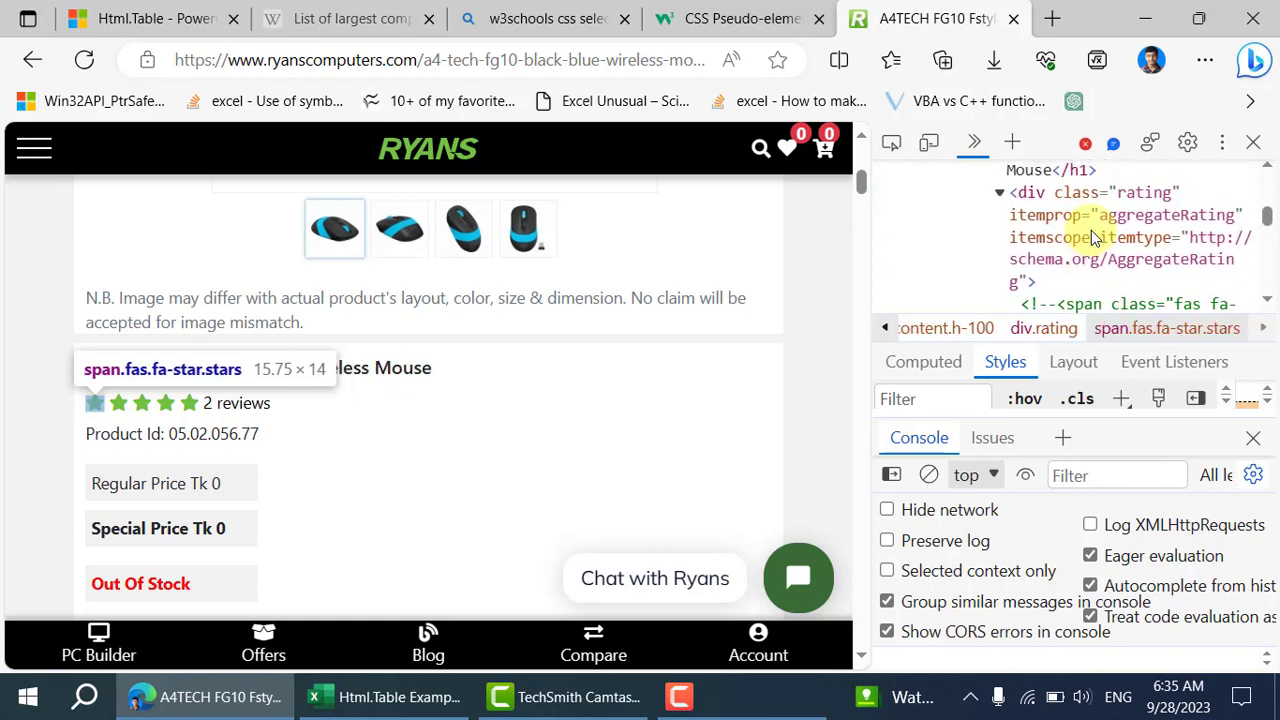
{"action": "left_click", "coordinate": [1093, 237]}
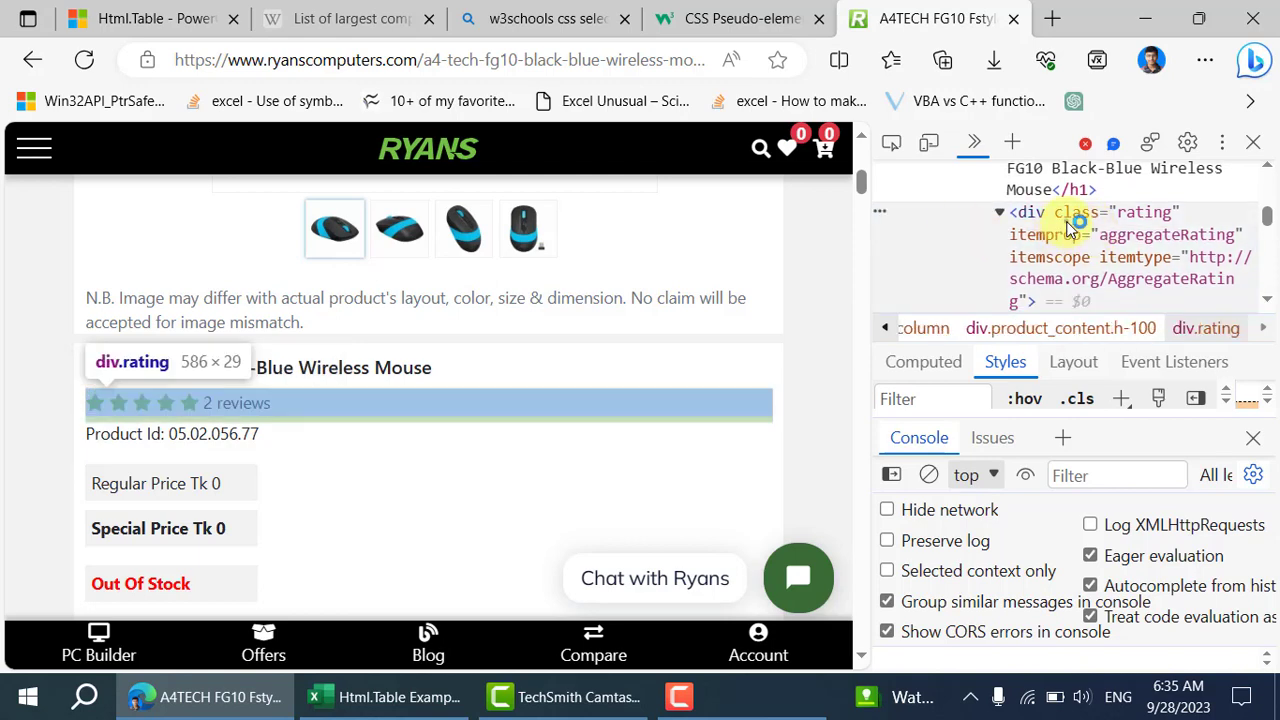
{"action": "right_click", "coordinate": [1068, 229]}
{"action": "mouse_move", "coordinate": [991, 258]}
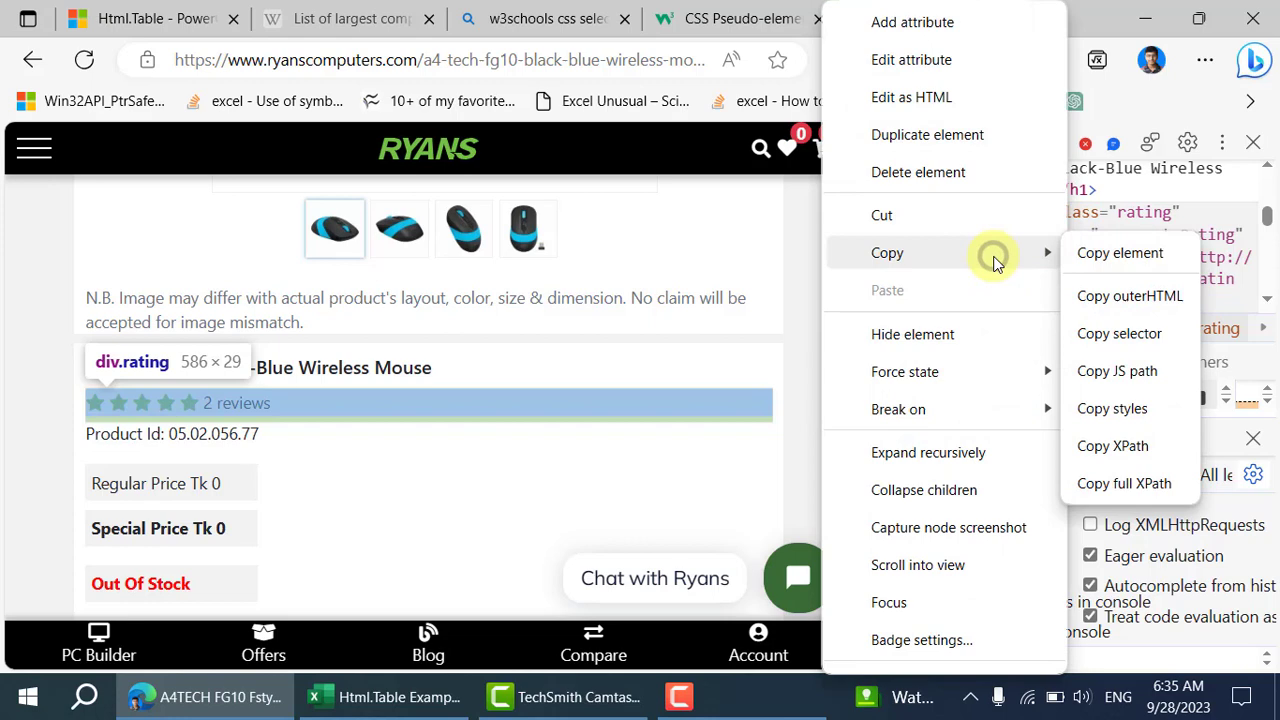
{"action": "left_click", "coordinate": [1120, 337]}
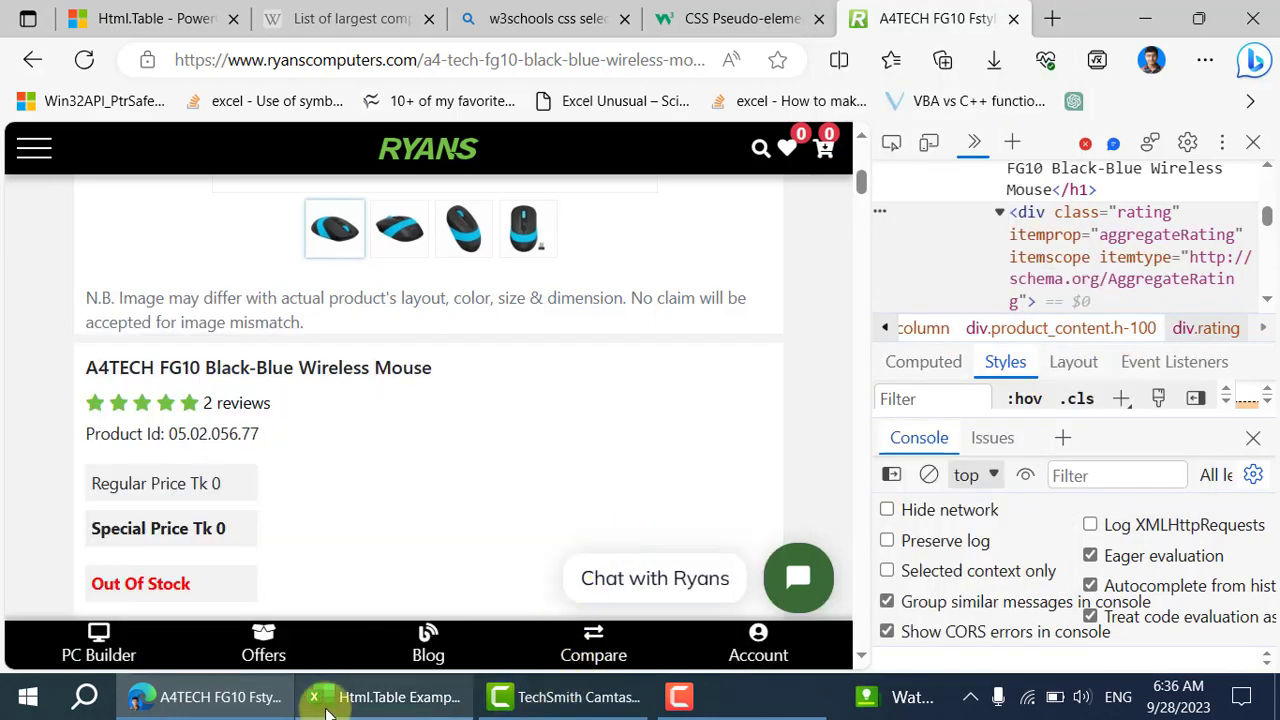
Check the Navigator in Excel, return to Edge, and search the page's elements with the copied div.rating selector in widened developer tools.
{"action": "left_click", "coordinate": [338, 690]}
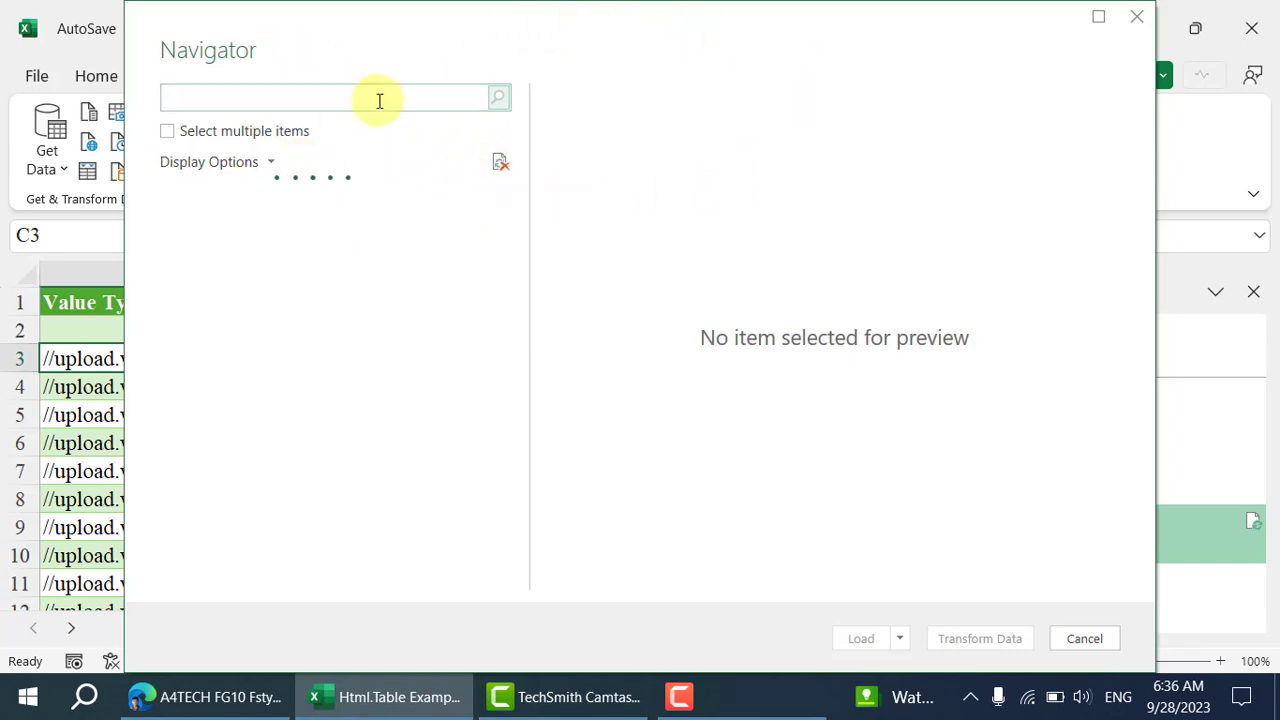
{"action": "left_click", "coordinate": [251, 694]}
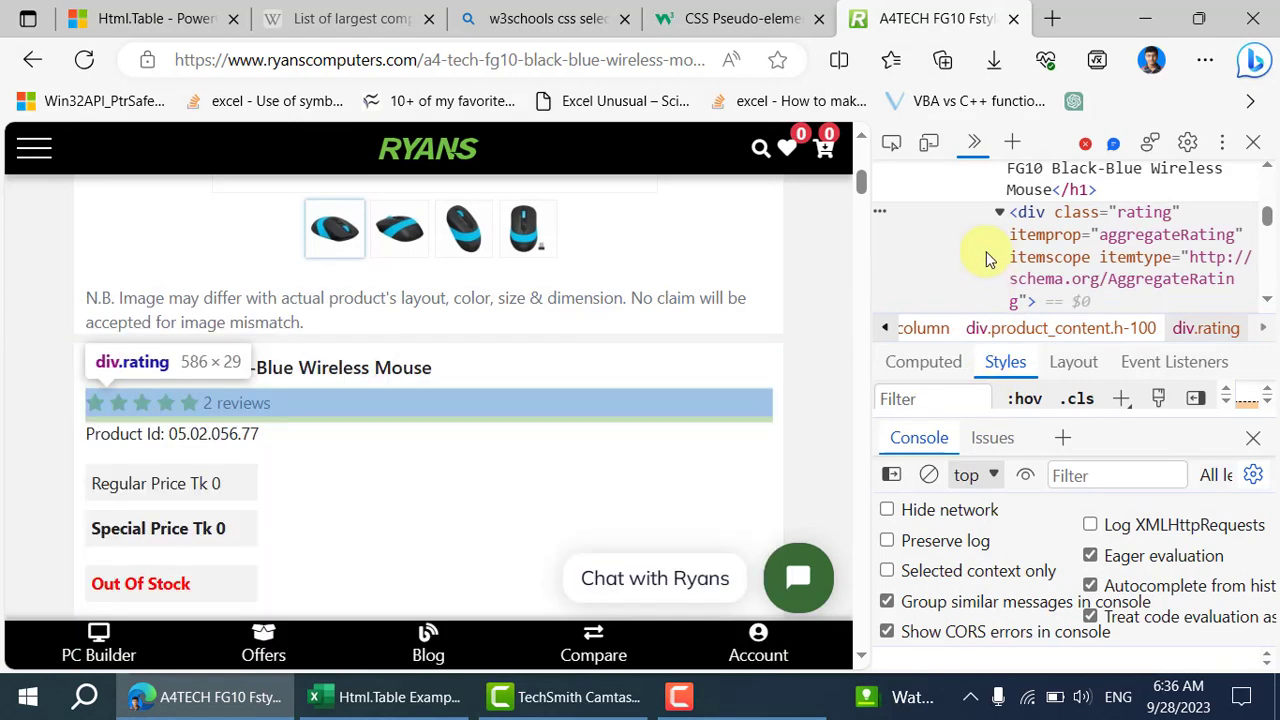
{"action": "key", "text": "ctrl+f"}
{"action": "key", "text": "ctrl+v"}
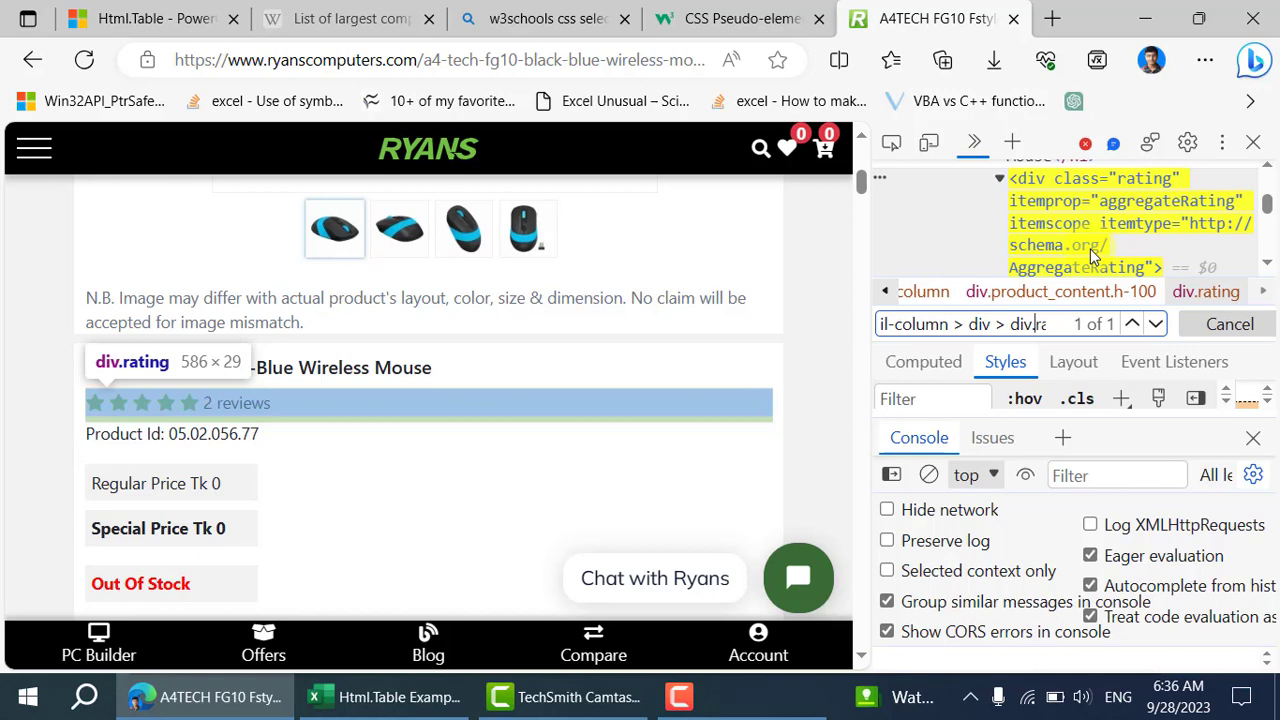
{"action": "scroll", "coordinate": [1090, 250], "scroll_direction": "down", "scroll_amount": 1}
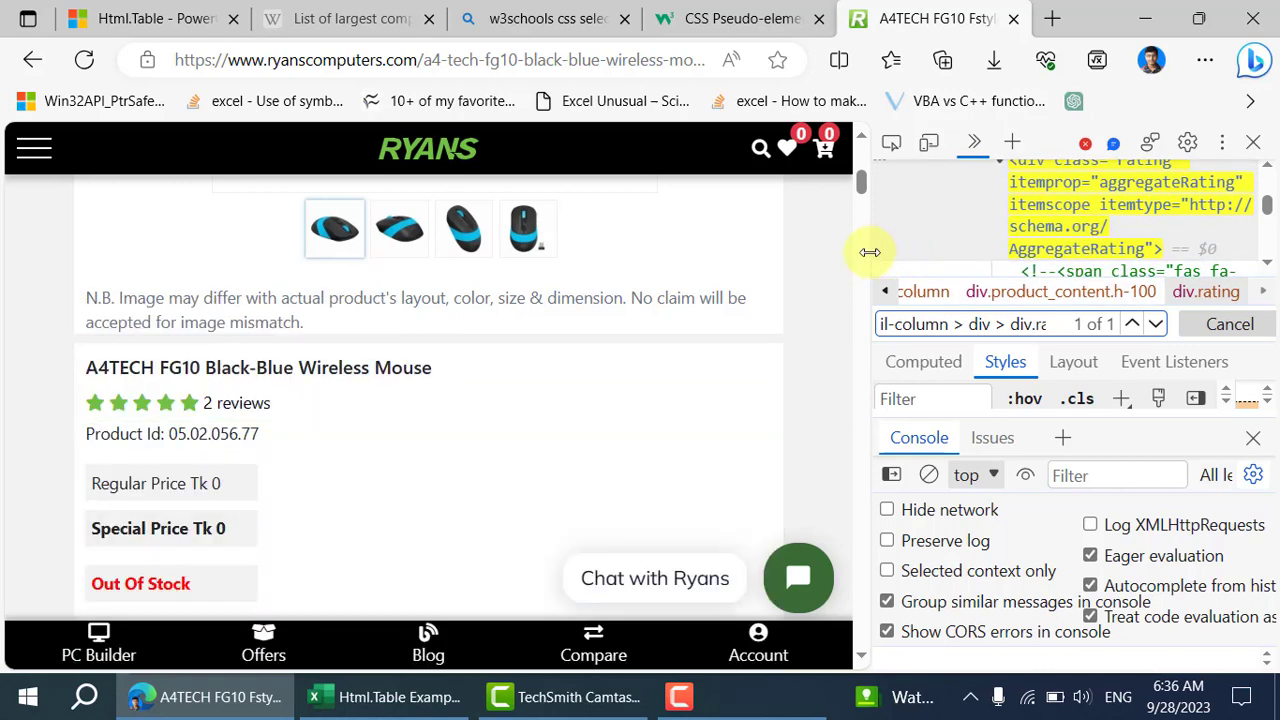
{"action": "left_click_drag", "start_coordinate": [872, 252], "coordinate": [542, 280]}
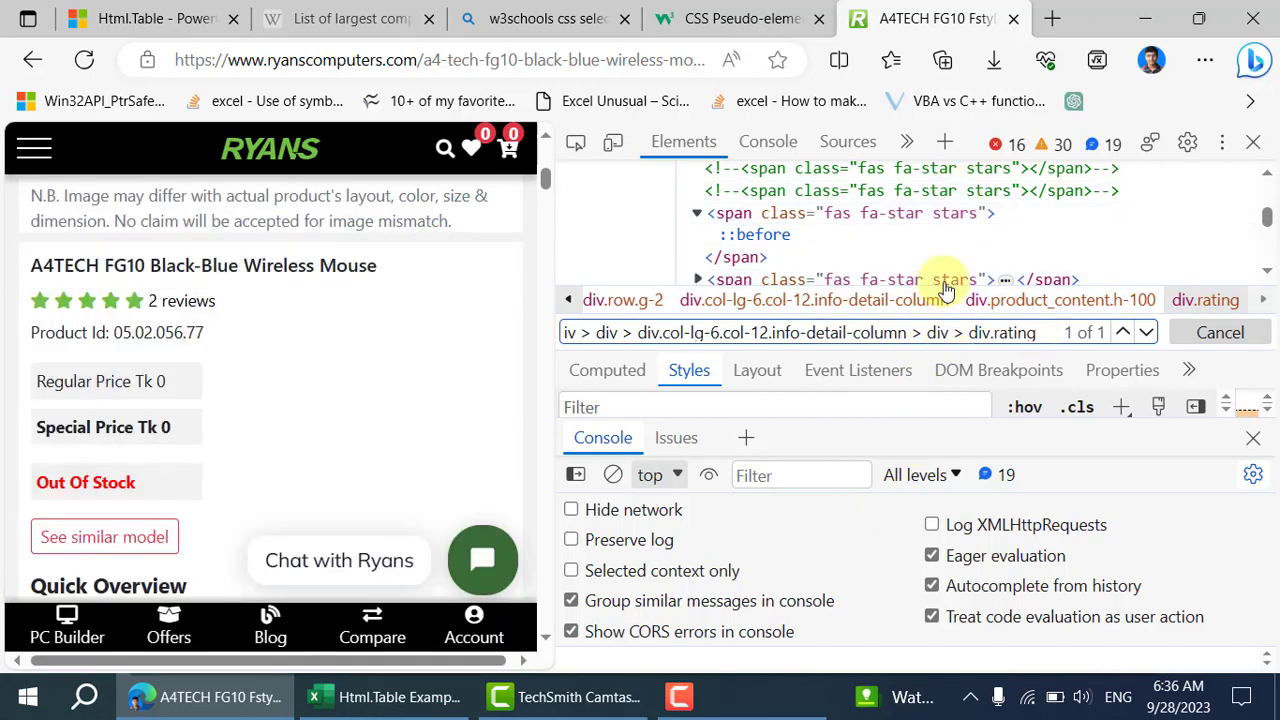
{"action": "left_click", "coordinate": [1121, 334]}
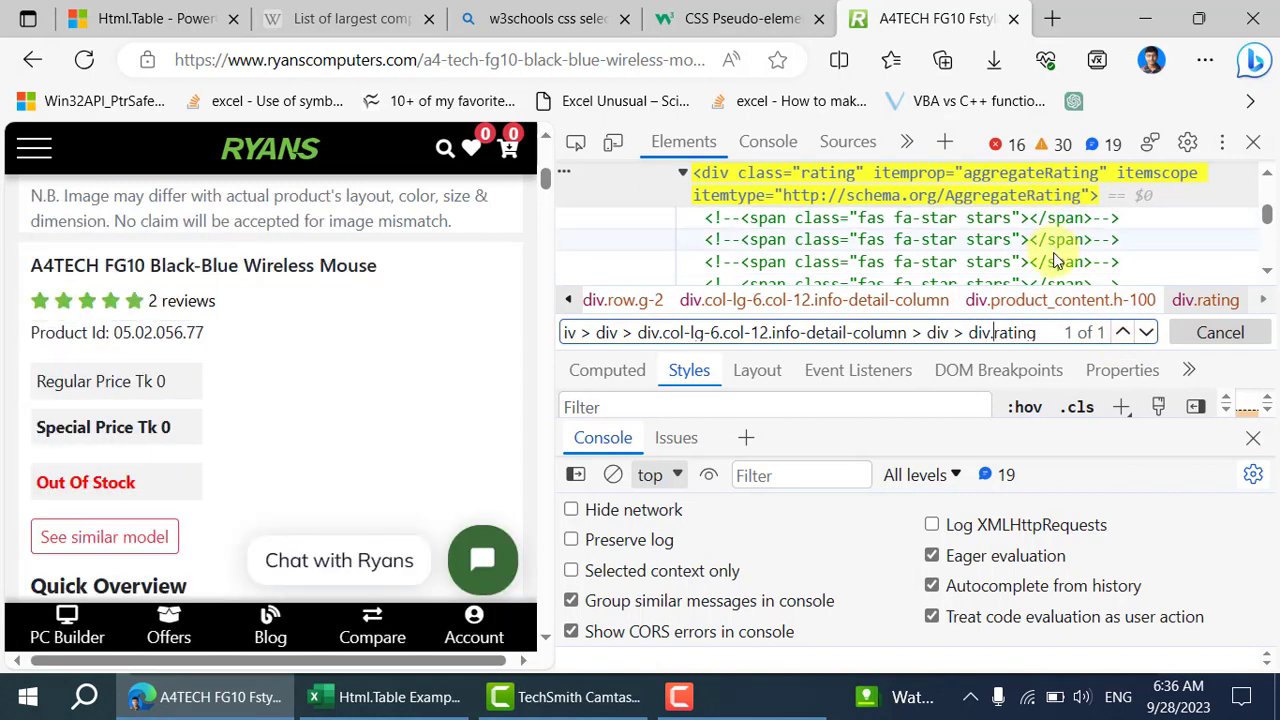
Examine the star span elements inside div.rating and match each one to its star on the page.
{"action": "scroll", "coordinate": [1054, 243], "scroll_direction": "down", "scroll_amount": 3}
{"action": "scroll", "coordinate": [1054, 258], "scroll_direction": "down", "scroll_amount": 5}
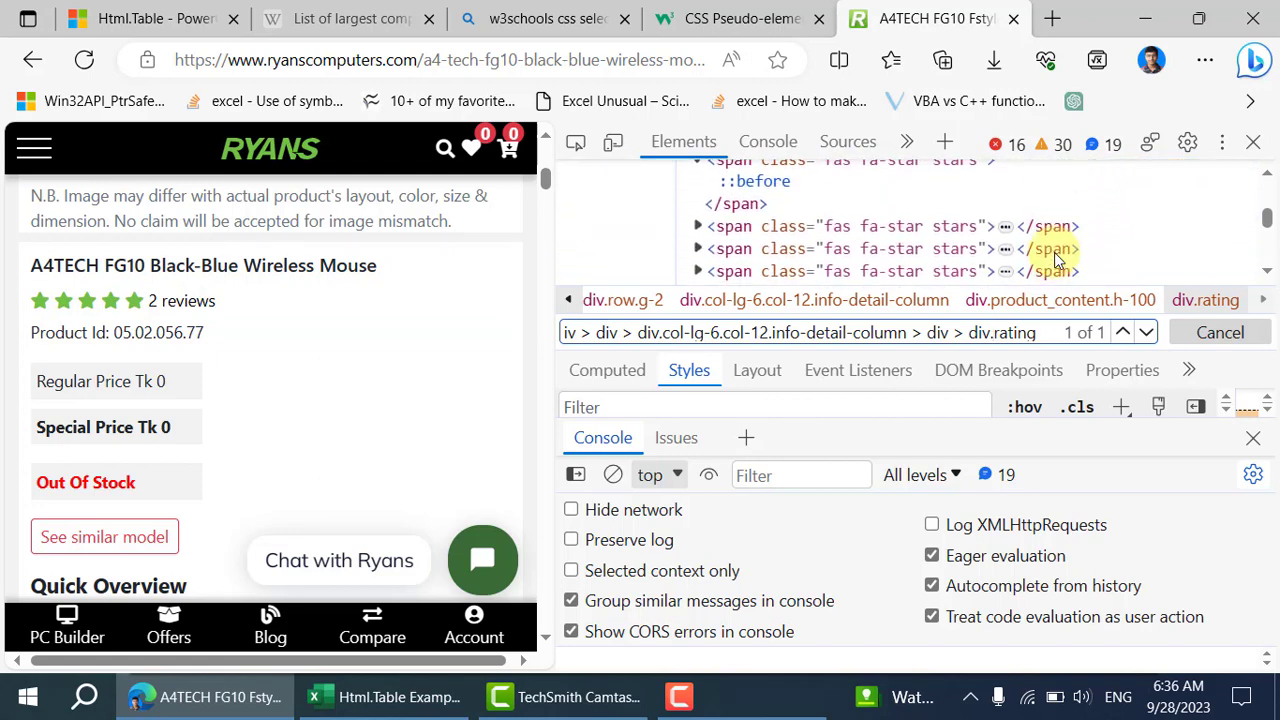
{"action": "scroll", "coordinate": [1057, 259], "scroll_direction": "down", "scroll_amount": 1}
{"action": "scroll", "coordinate": [1057, 259], "scroll_direction": "down", "scroll_amount": 2}
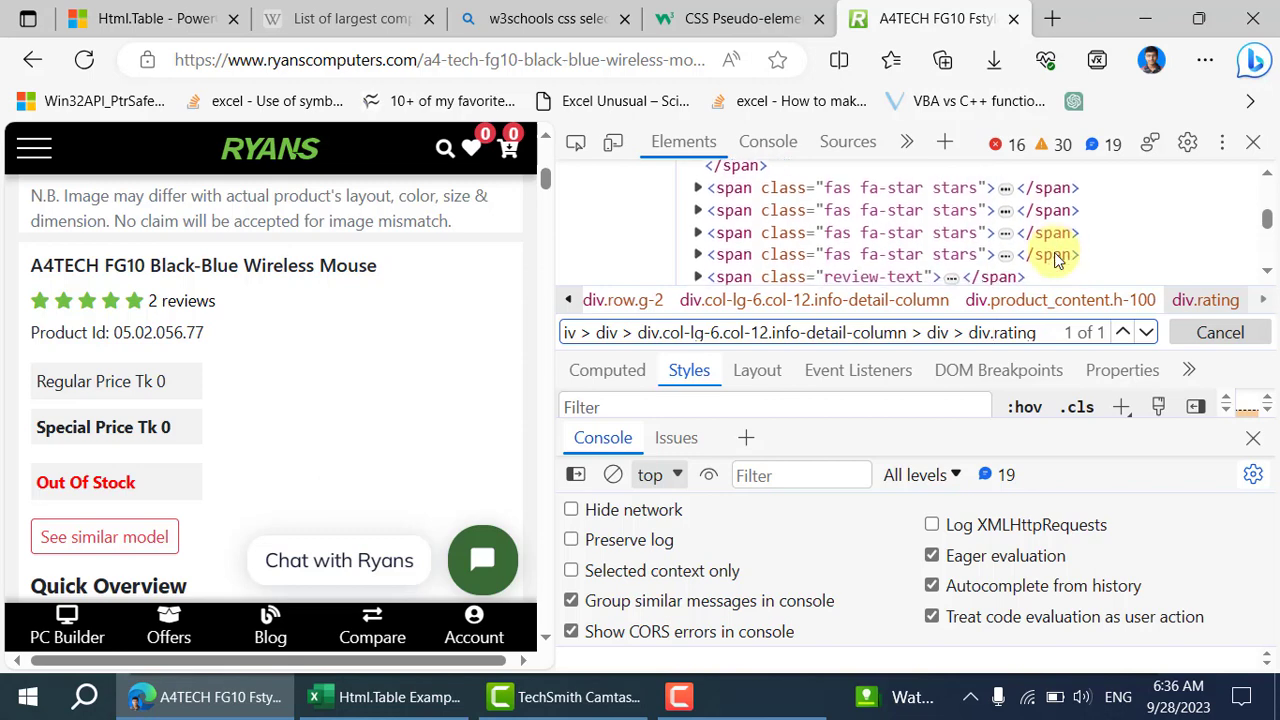
{"action": "scroll", "coordinate": [1057, 259], "scroll_direction": "up", "scroll_amount": 4}
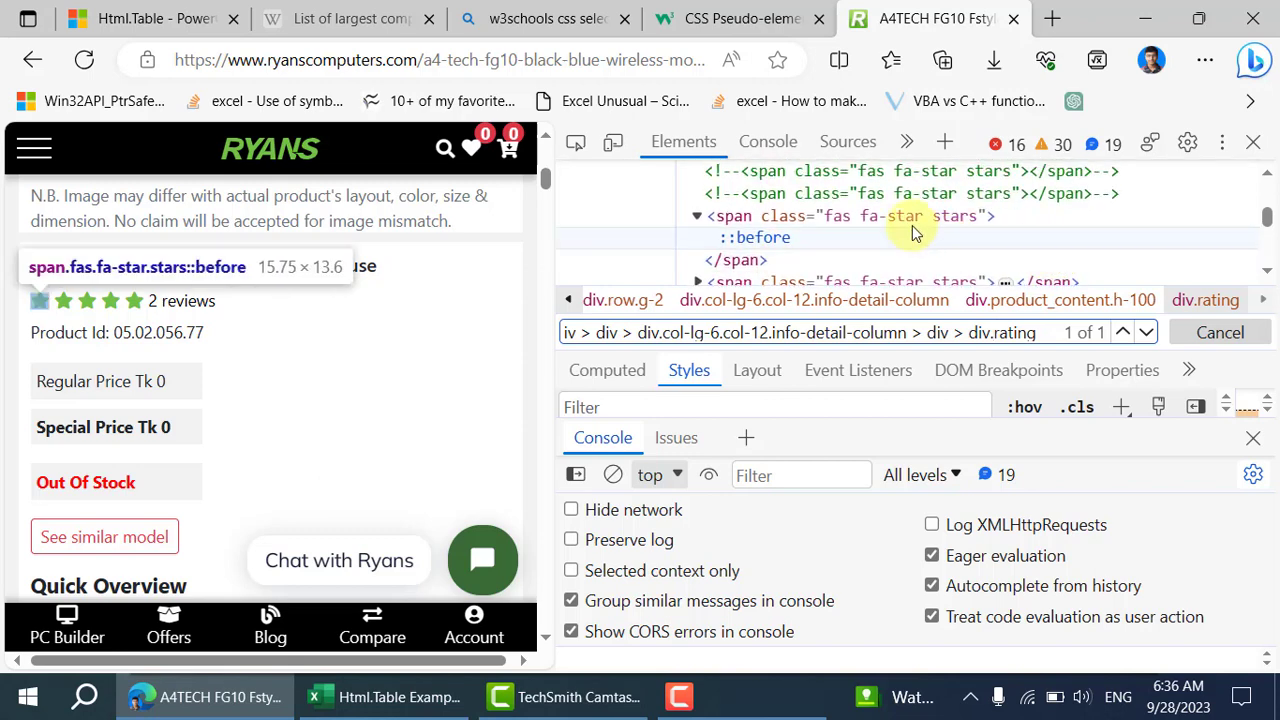
{"action": "scroll", "coordinate": [907, 225], "scroll_direction": "down", "scroll_amount": 2}
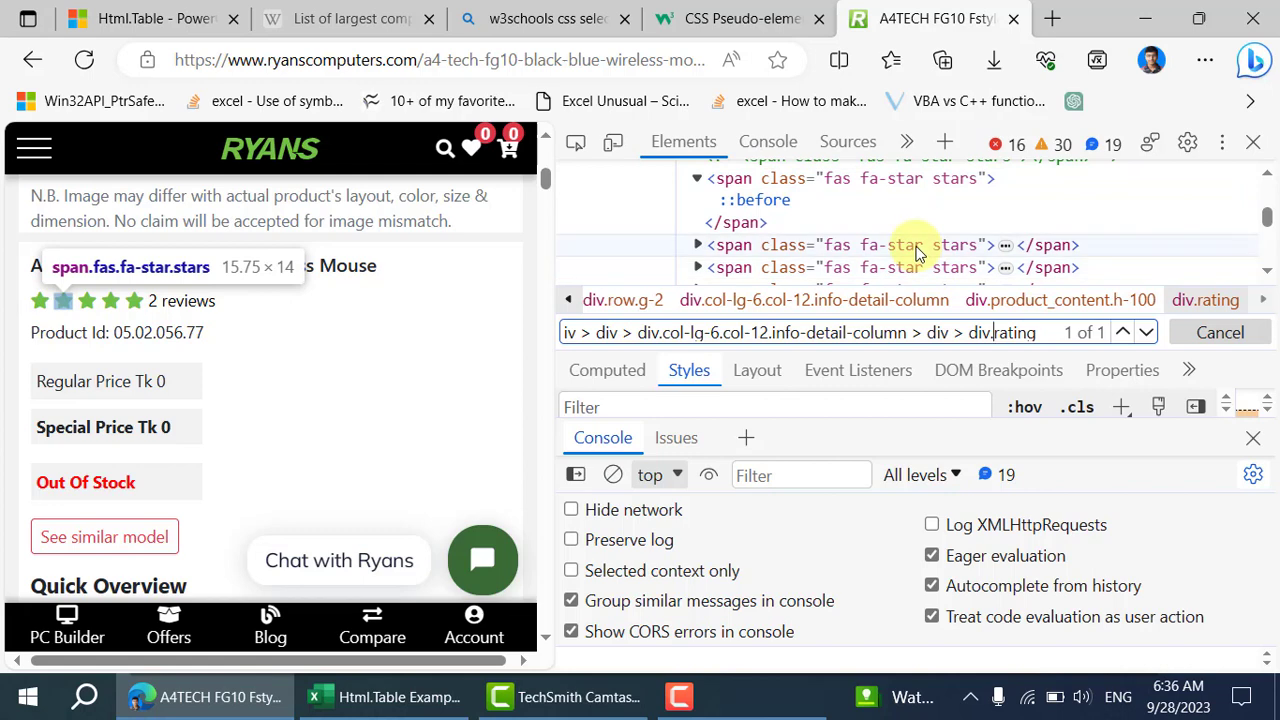
{"action": "scroll", "coordinate": [921, 272], "scroll_direction": "down", "scroll_amount": 2}
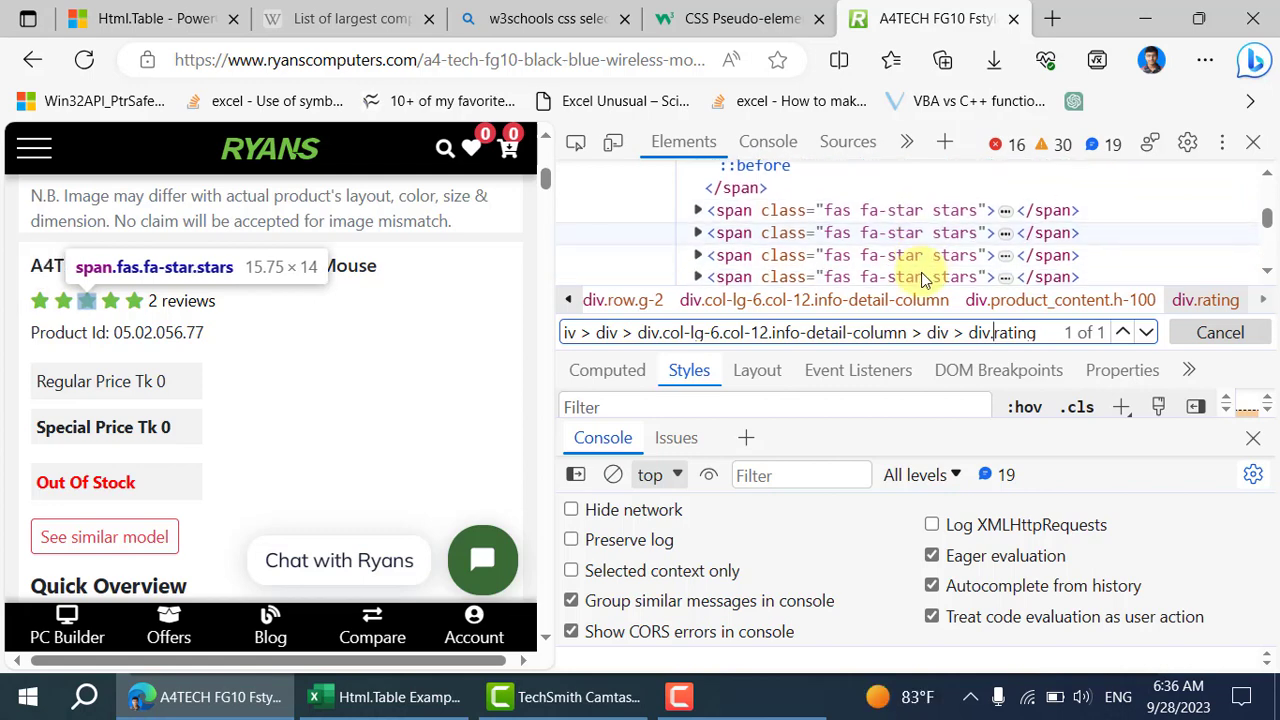
{"action": "scroll", "coordinate": [921, 251], "scroll_direction": "down", "scroll_amount": 1}
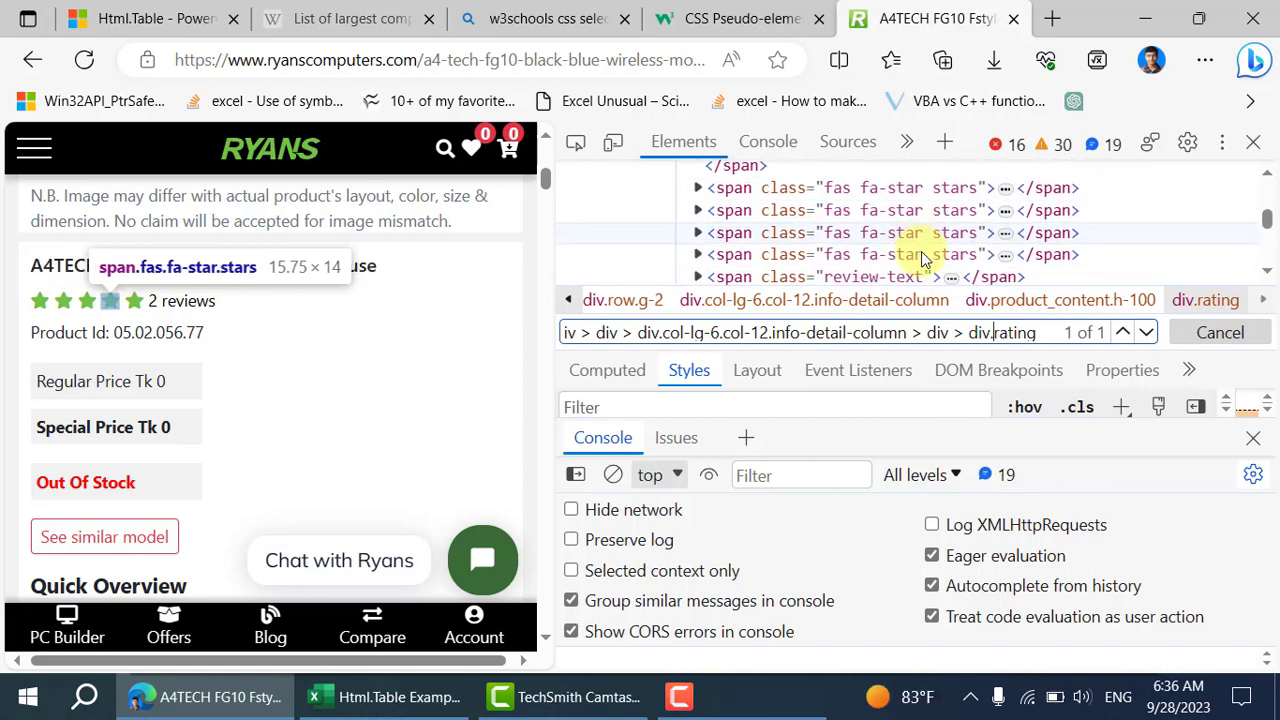
{"action": "left_click", "coordinate": [921, 257]}
Examine the review-text, ratingValue and reviewCount elements in the rating block, plus the product's specifications on the page.
{"action": "scroll", "coordinate": [915, 255], "scroll_direction": "down", "scroll_amount": 2}
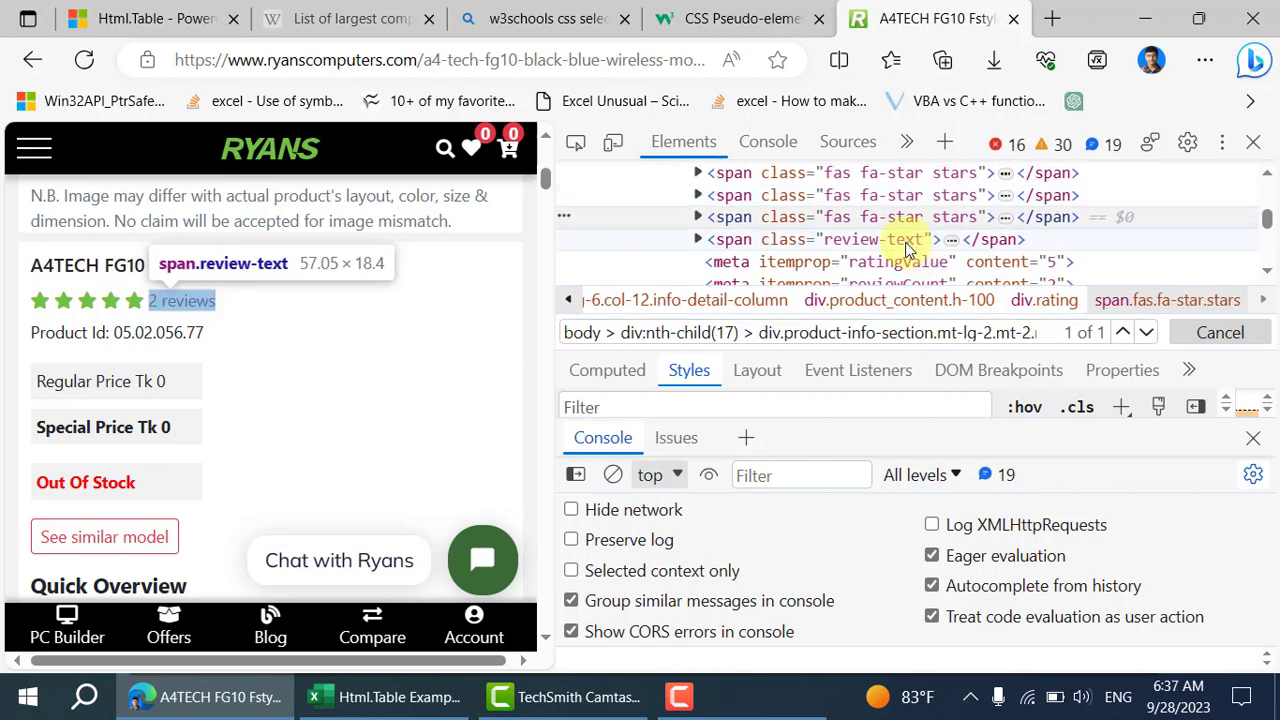
{"action": "scroll", "coordinate": [906, 248], "scroll_direction": "down", "scroll_amount": 4}
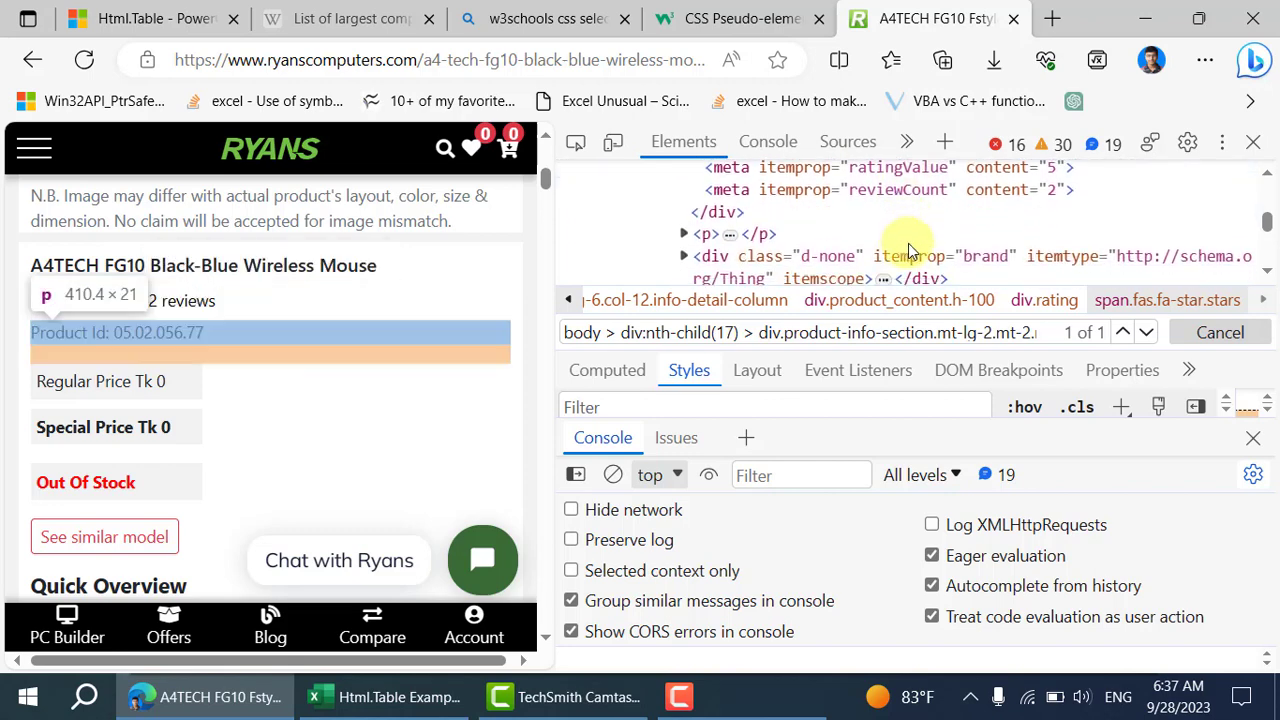
{"action": "scroll", "coordinate": [906, 248], "scroll_direction": "down", "scroll_amount": 3}
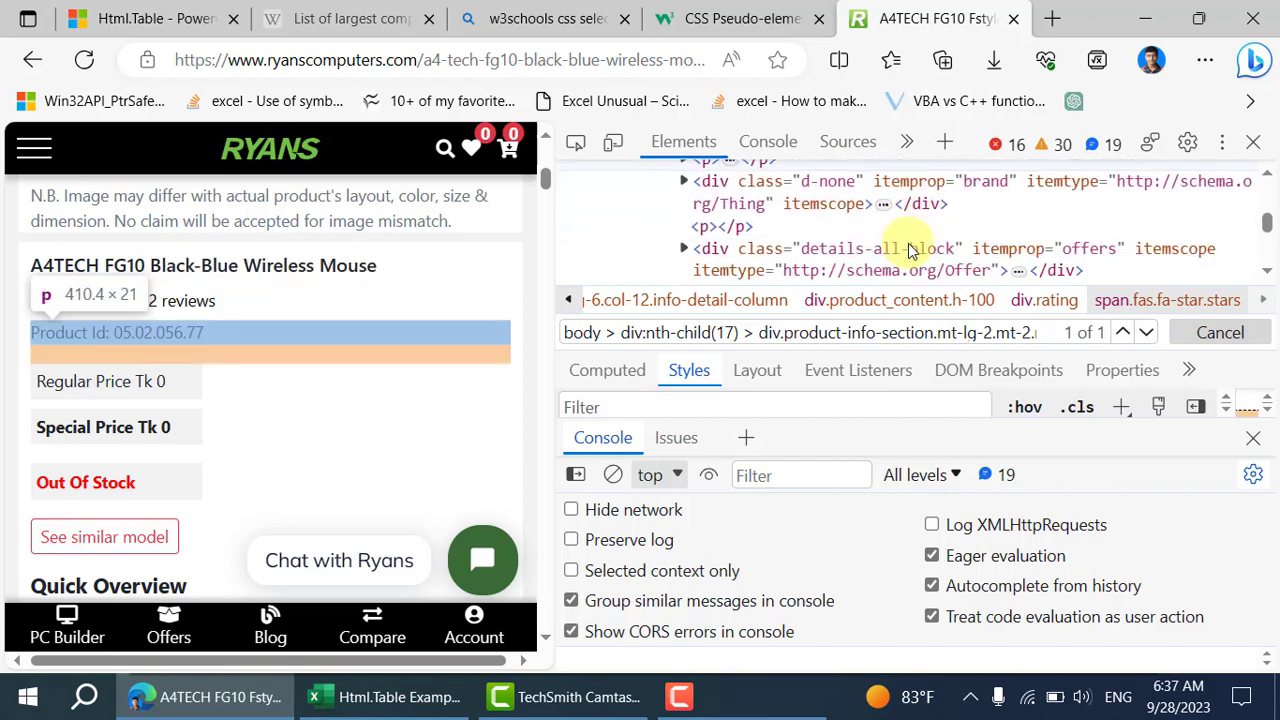
{"action": "scroll", "coordinate": [908, 251], "scroll_direction": "up", "scroll_amount": 3}
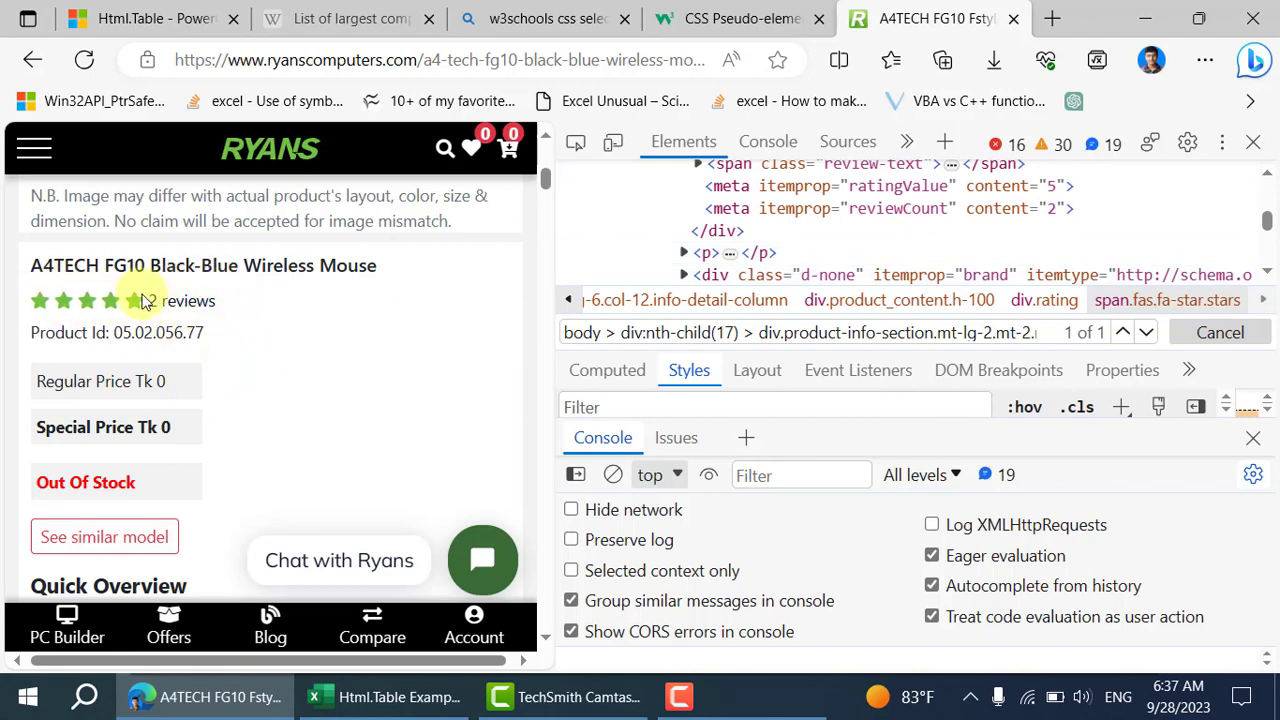
{"action": "scroll", "coordinate": [306, 354], "scroll_direction": "down", "scroll_amount": 8}
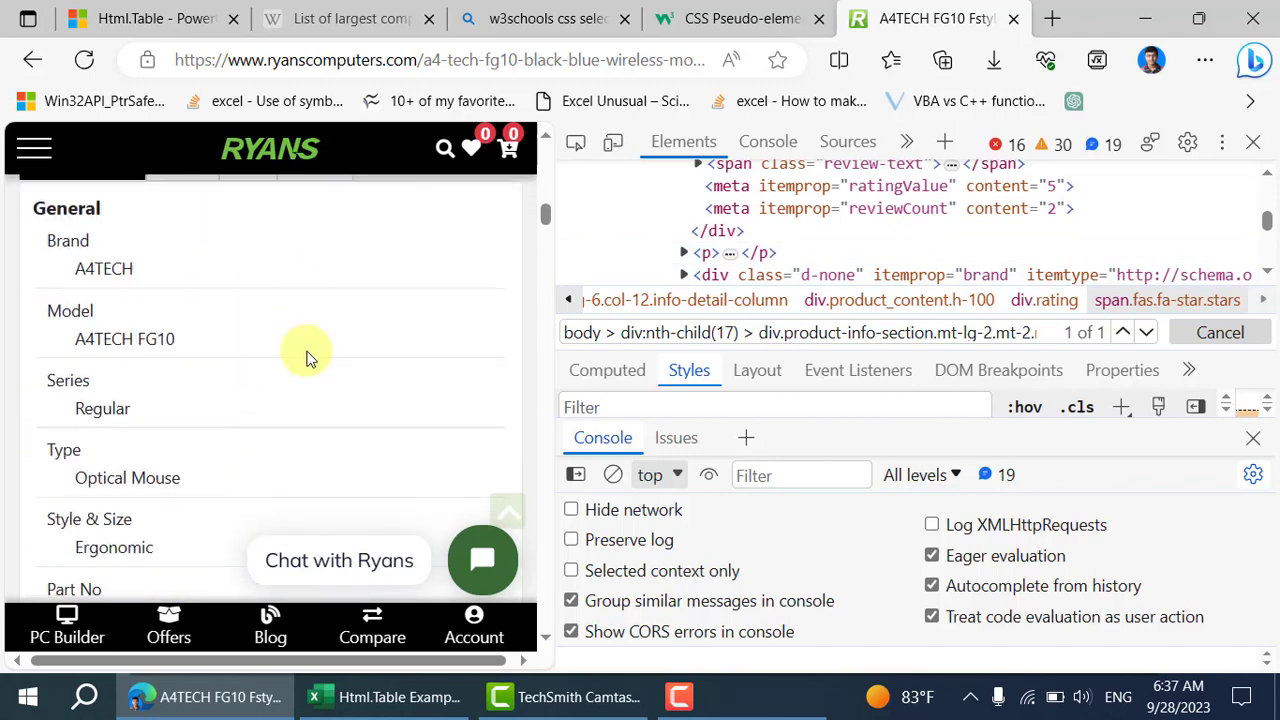
{"action": "scroll", "coordinate": [306, 354], "scroll_direction": "down", "scroll_amount": 3}
{"action": "scroll", "coordinate": [320, 348], "scroll_direction": "up", "scroll_amount": 10}
{"action": "scroll", "coordinate": [827, 207], "scroll_direction": "up", "scroll_amount": 2}
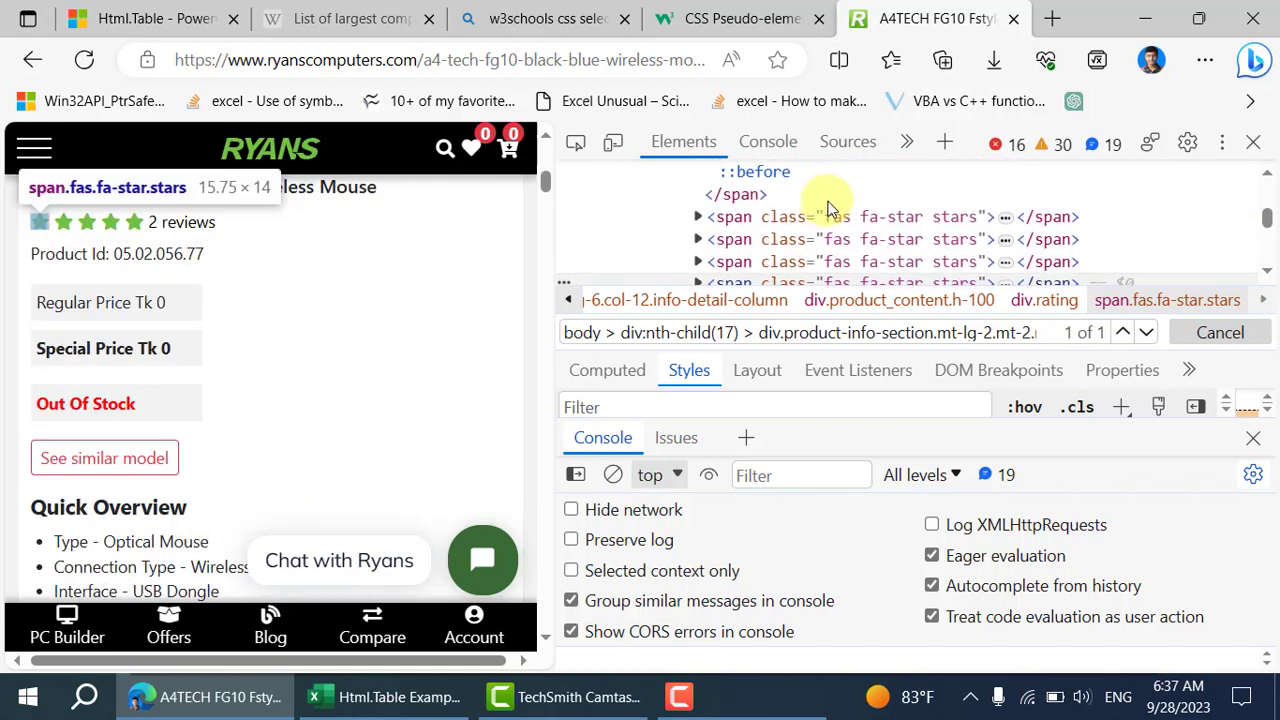
Expand the second and third star spans inside div.rating and examine their ::before pseudo-elements.
{"action": "scroll", "coordinate": [833, 209], "scroll_direction": "up", "scroll_amount": 2}
{"action": "scroll", "coordinate": [838, 210], "scroll_direction": "down", "scroll_amount": 1}
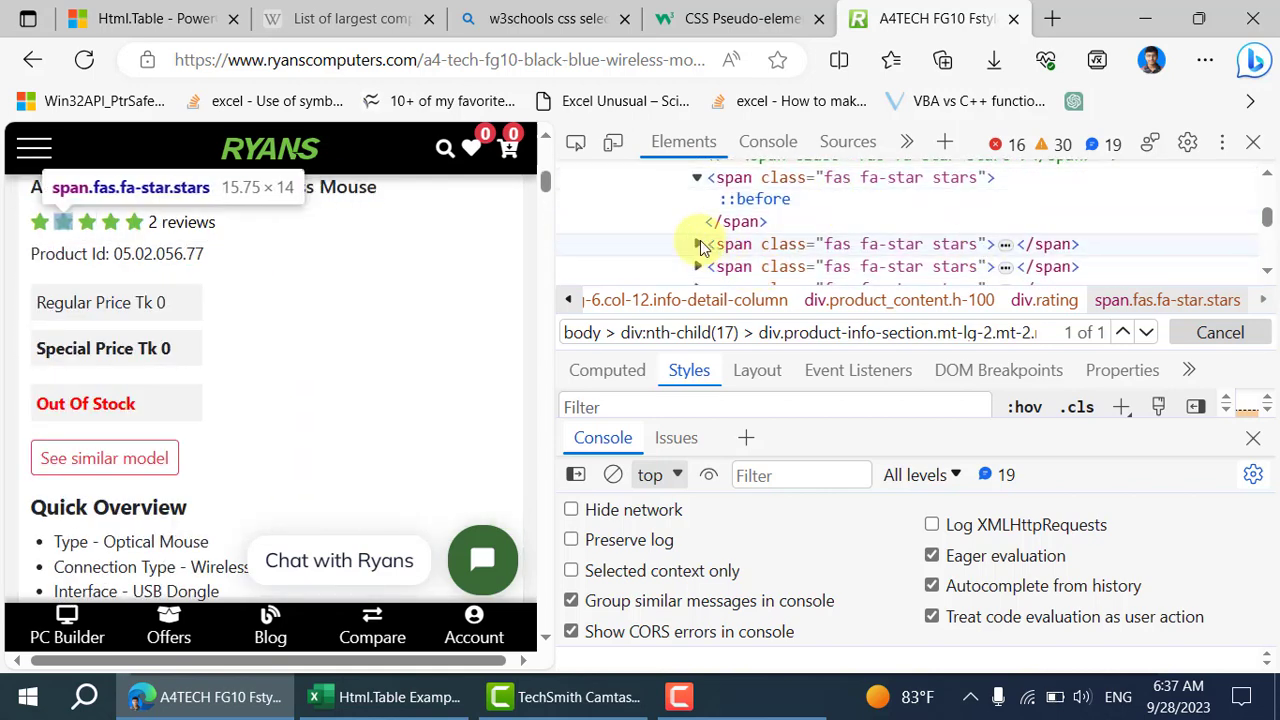
{"action": "left_click", "coordinate": [700, 245]}
{"action": "left_click", "coordinate": [770, 245]}
{"action": "scroll", "coordinate": [778, 250], "scroll_direction": "down", "scroll_amount": 1}
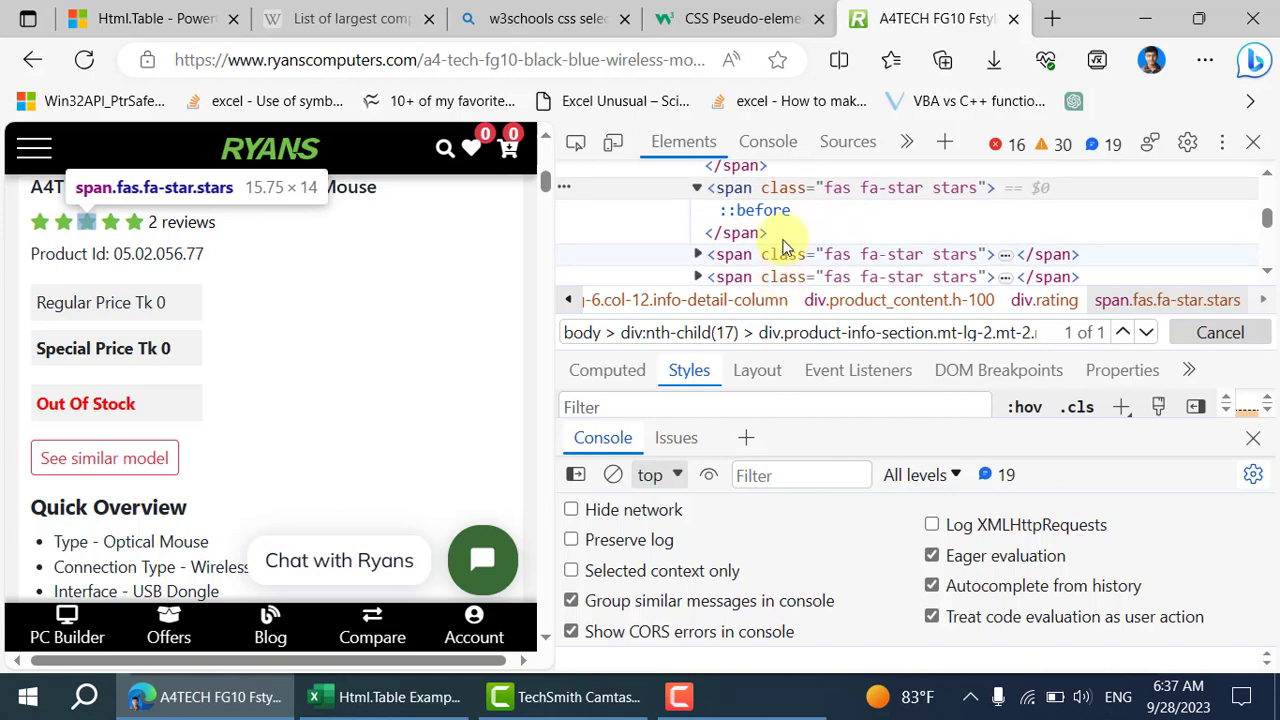
{"action": "scroll", "coordinate": [771, 213], "scroll_direction": "down", "scroll_amount": 1}
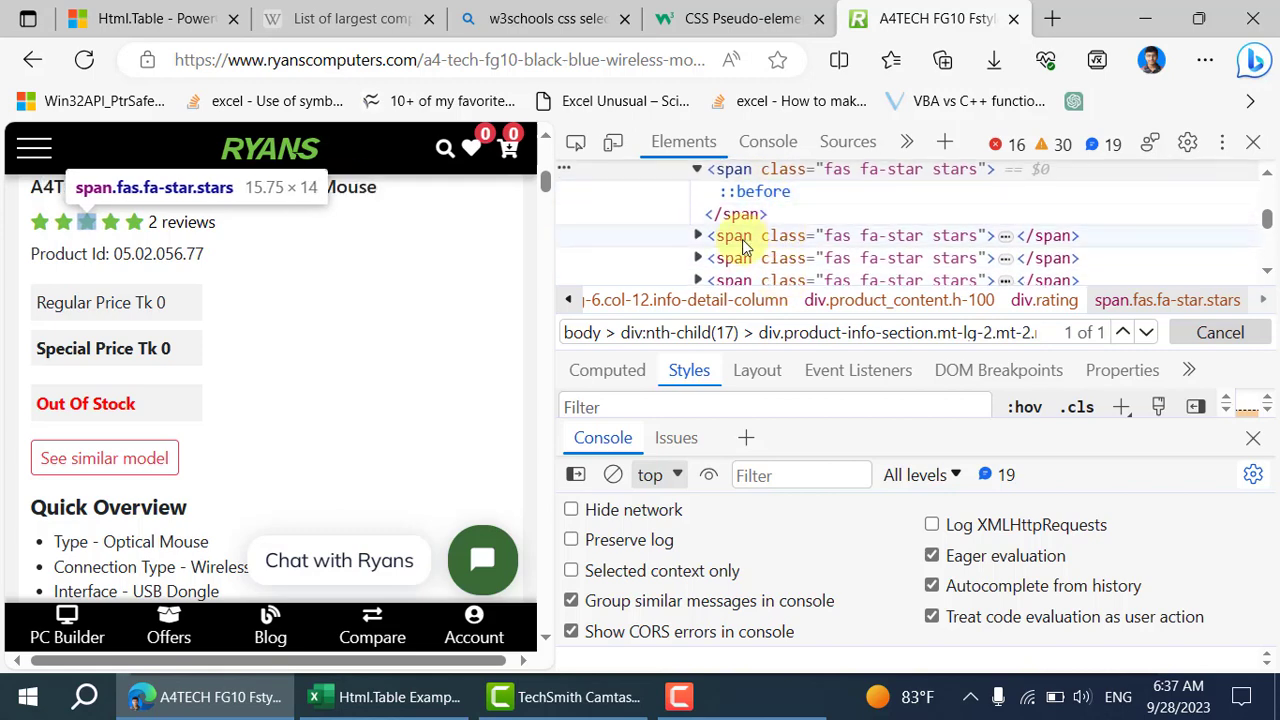
{"action": "left_click", "coordinate": [697, 235]}
{"action": "left_click", "coordinate": [777, 262]}
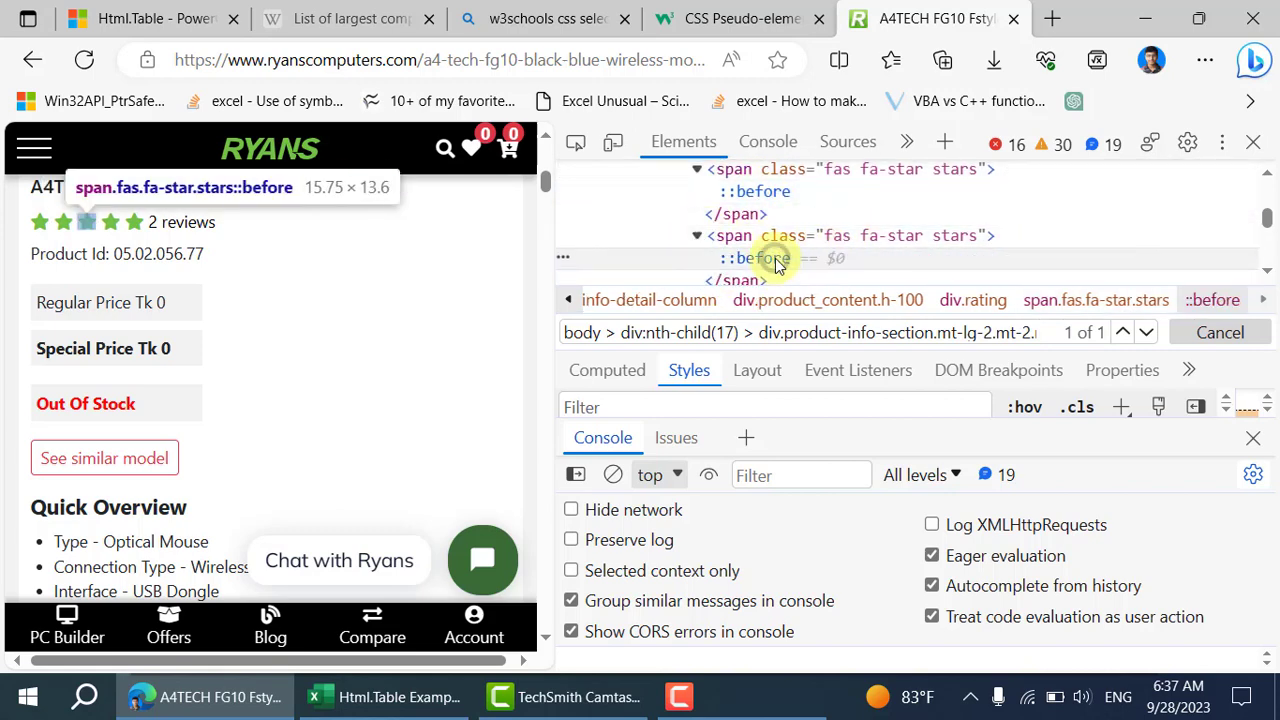
{"action": "scroll", "coordinate": [780, 262], "scroll_direction": "down", "scroll_amount": 2}
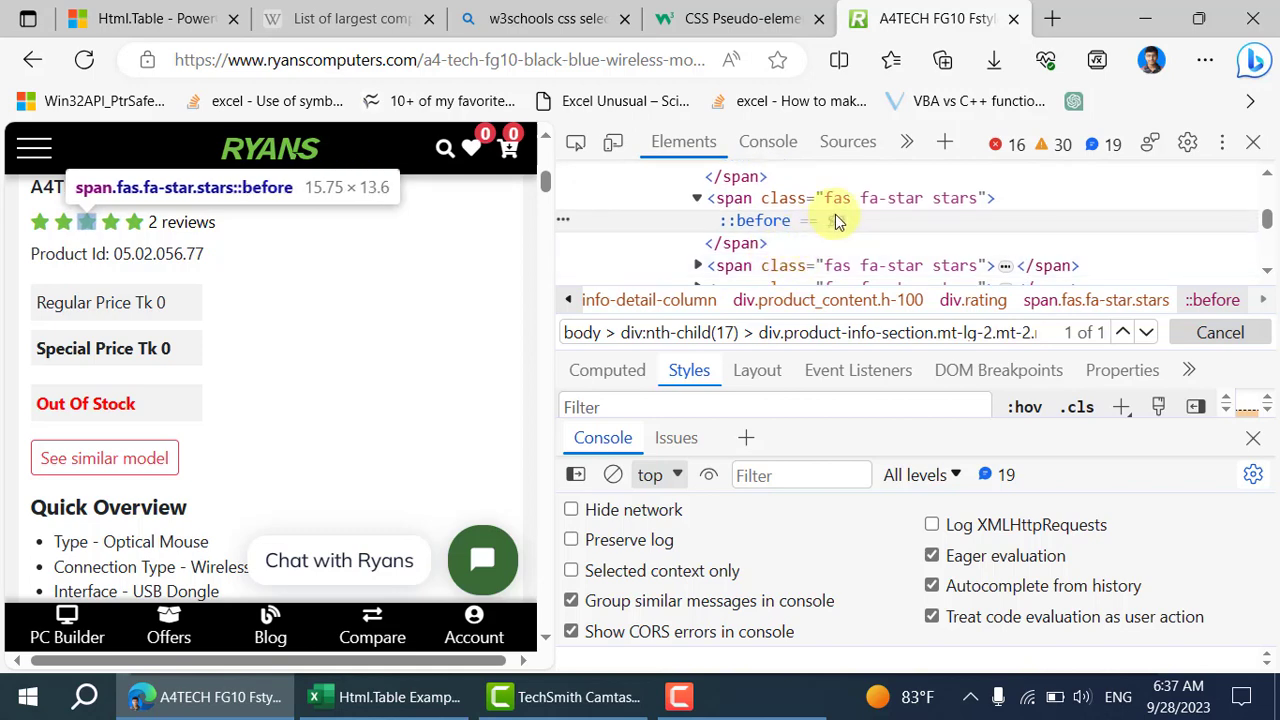
{"action": "scroll", "coordinate": [826, 220], "scroll_direction": "down", "scroll_amount": 1}
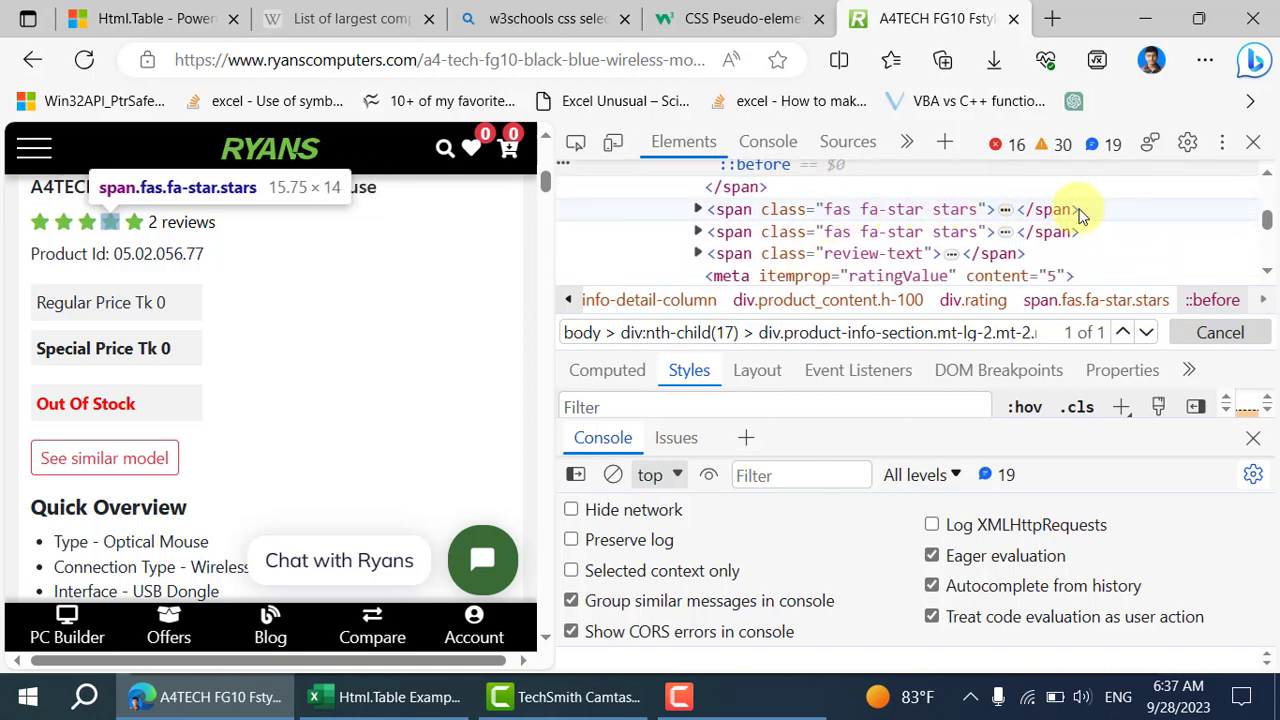
Copy the CSS selector of the fourth star span and search the page's elements with it.
{"action": "left_click", "coordinate": [922, 220]}
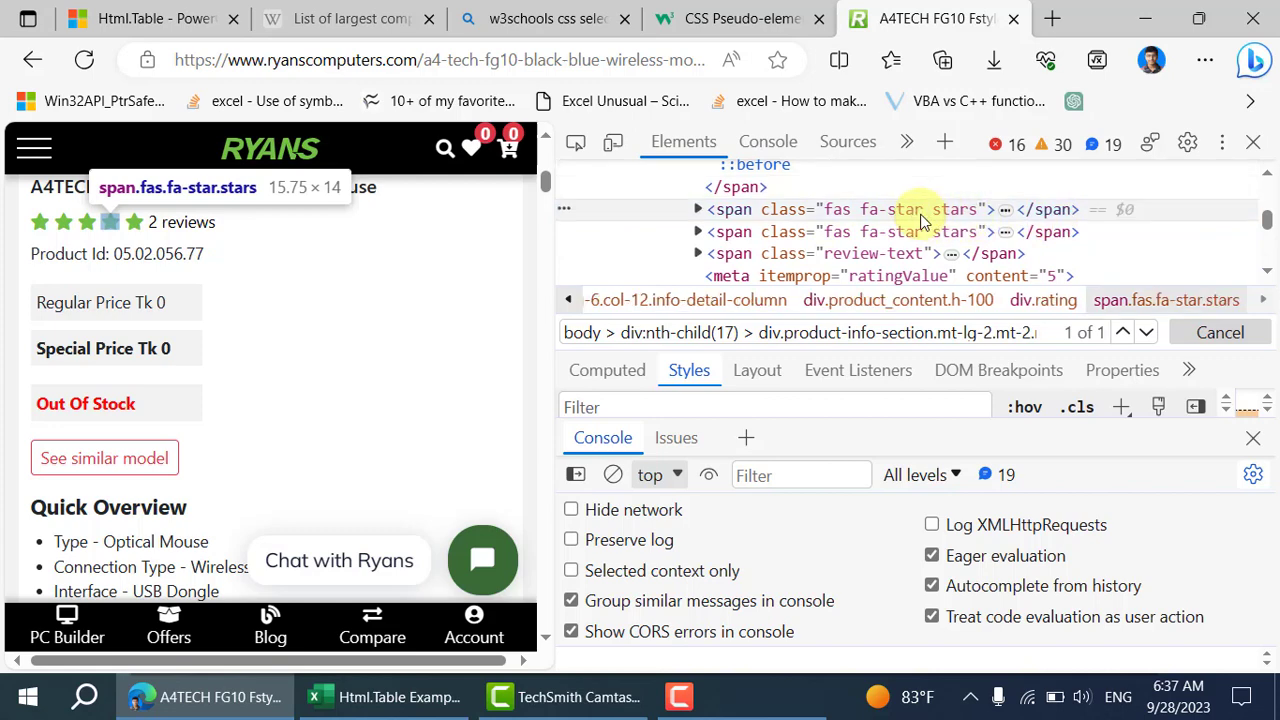
{"action": "right_click", "coordinate": [843, 214]}
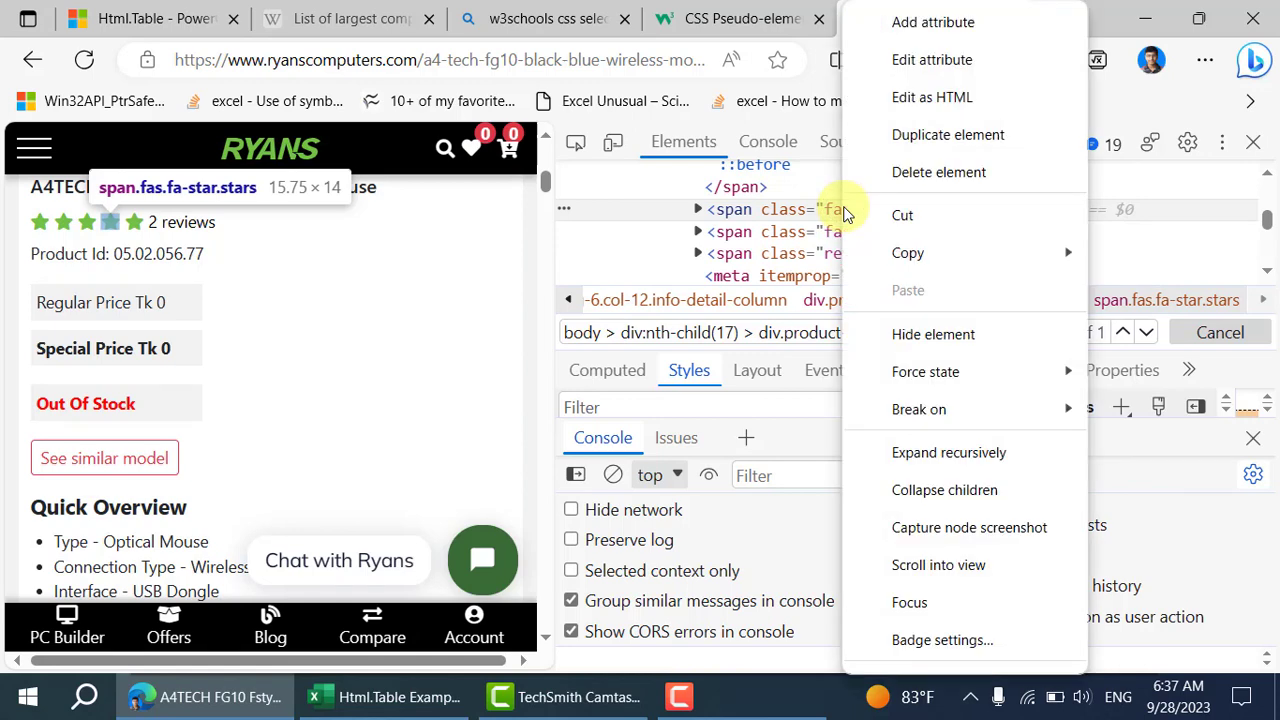
{"action": "mouse_move", "coordinate": [932, 255]}
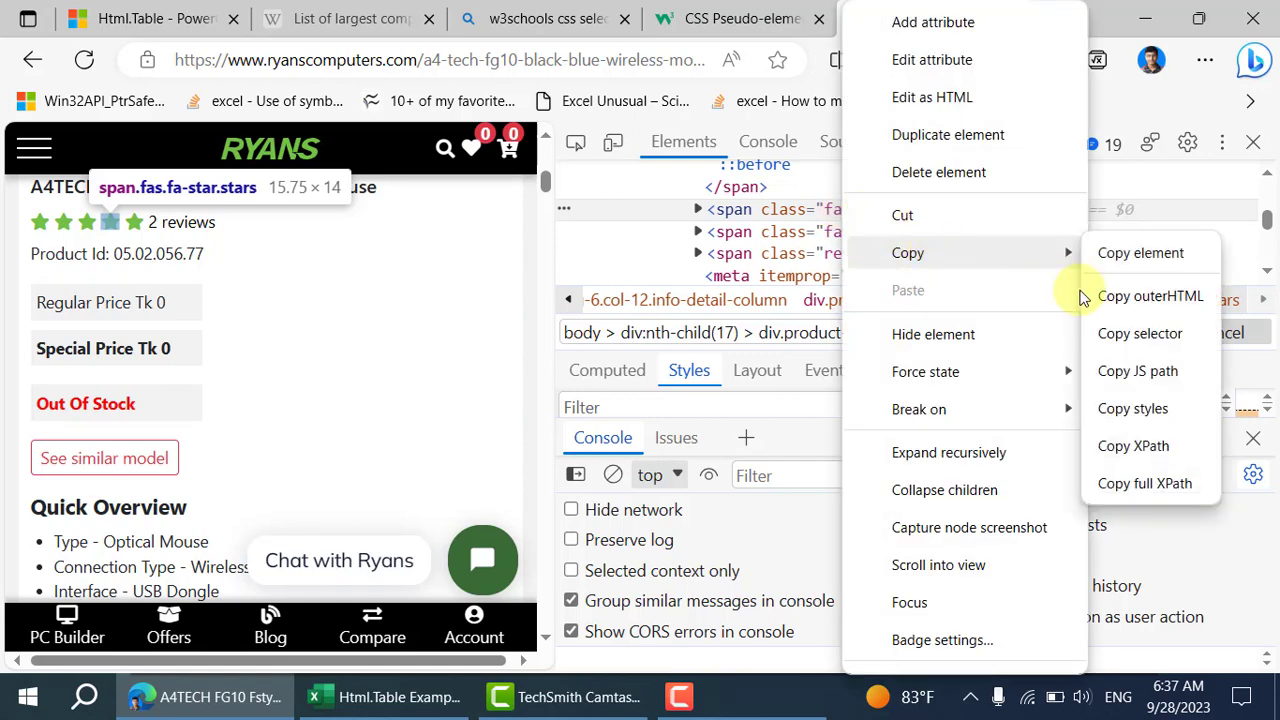
{"action": "left_click", "coordinate": [1112, 334]}
{"action": "left_click", "coordinate": [838, 333]}
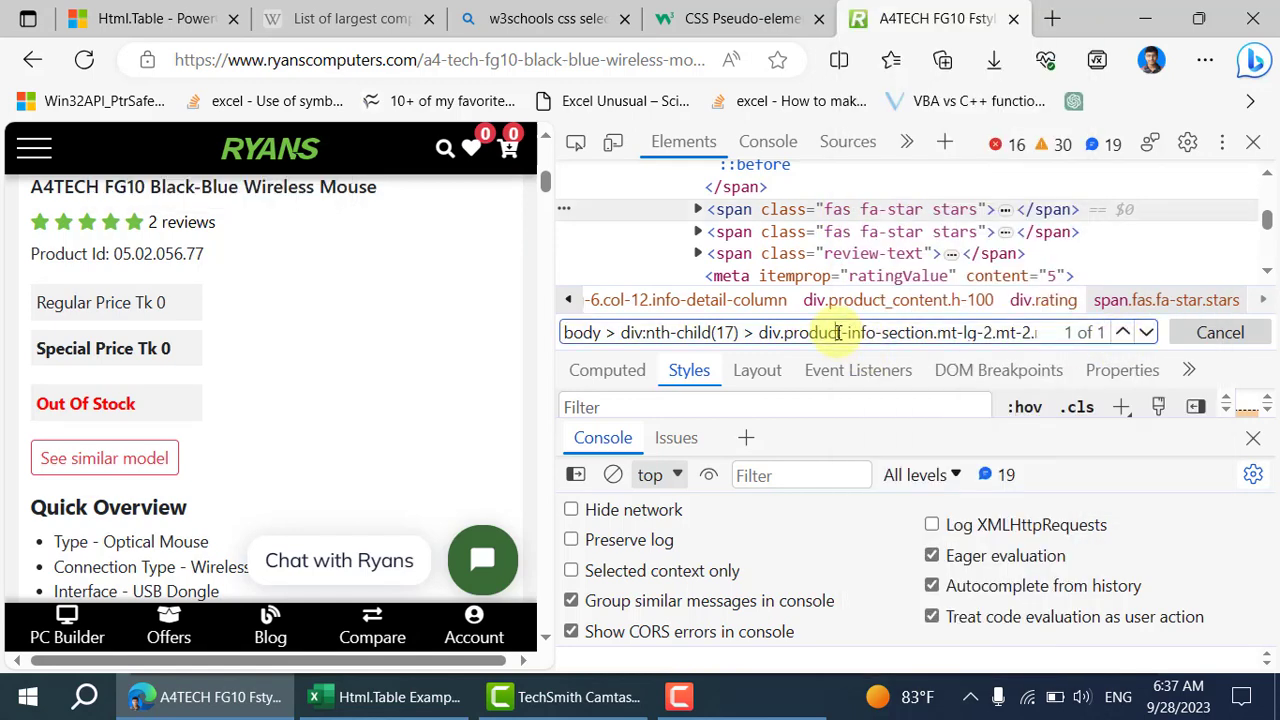
{"action": "key", "text": "ctrl+a"}
{"action": "key", "text": "ctrl+v"}
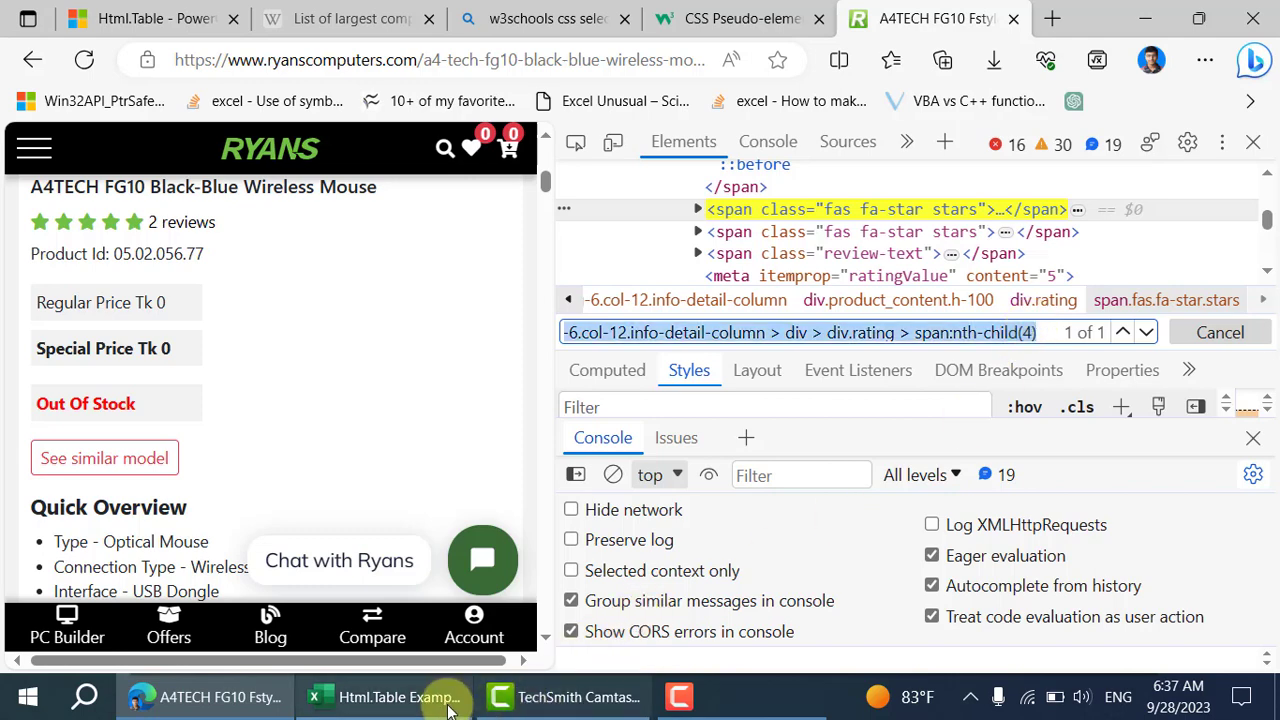
Switch to Excel, open suggested Table 1 for transformation in Power Query, and delete its Changed Type step.
{"action": "left_click", "coordinate": [392, 697]}
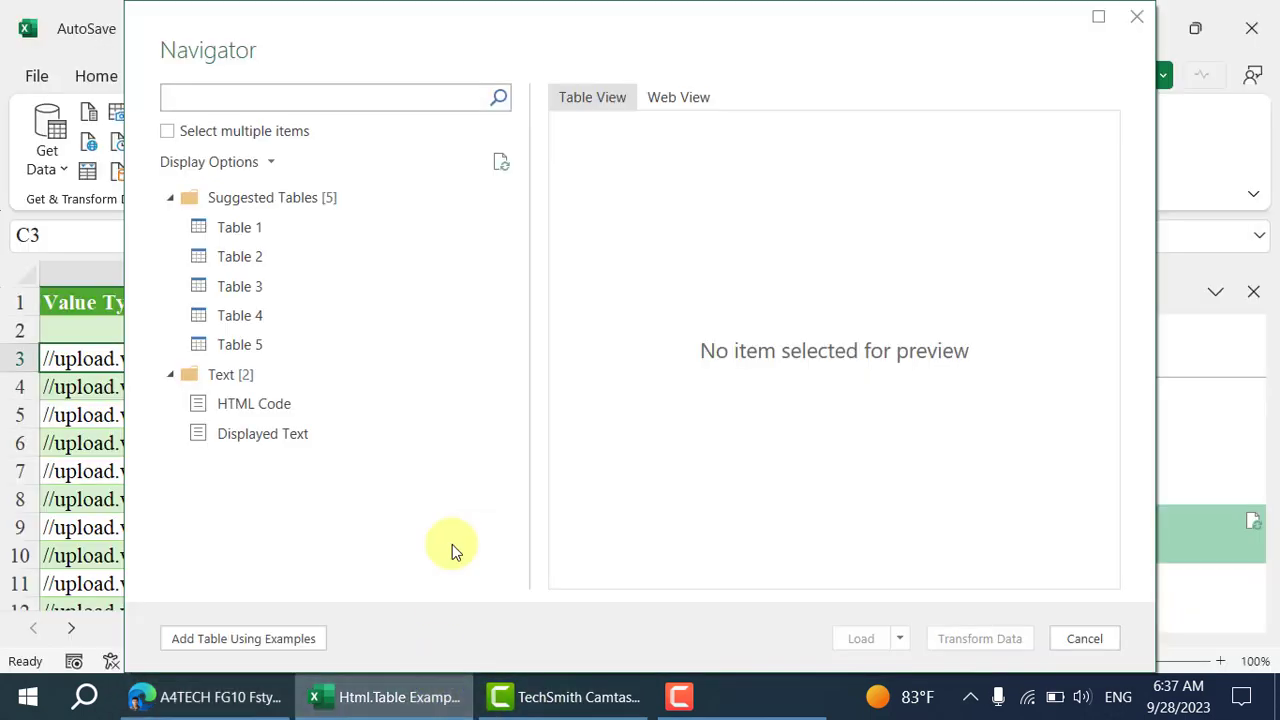
{"action": "left_click", "coordinate": [292, 232]}
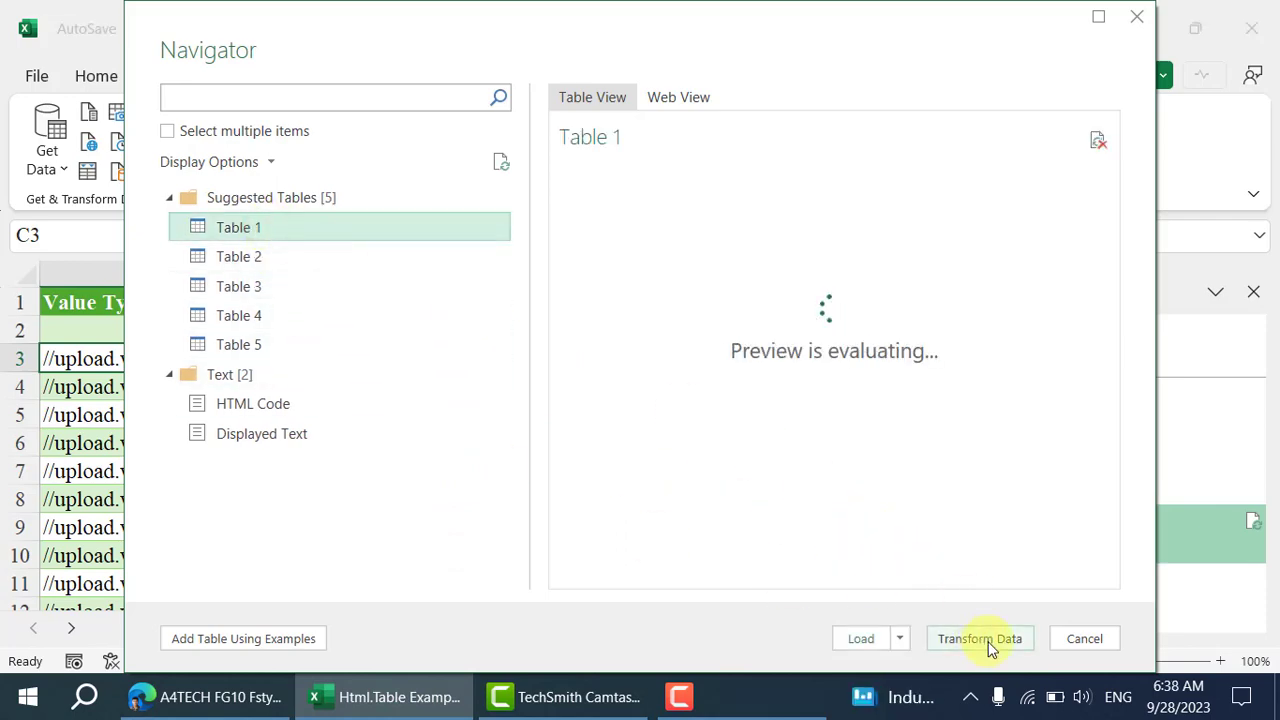
{"action": "left_click", "coordinate": [988, 645]}
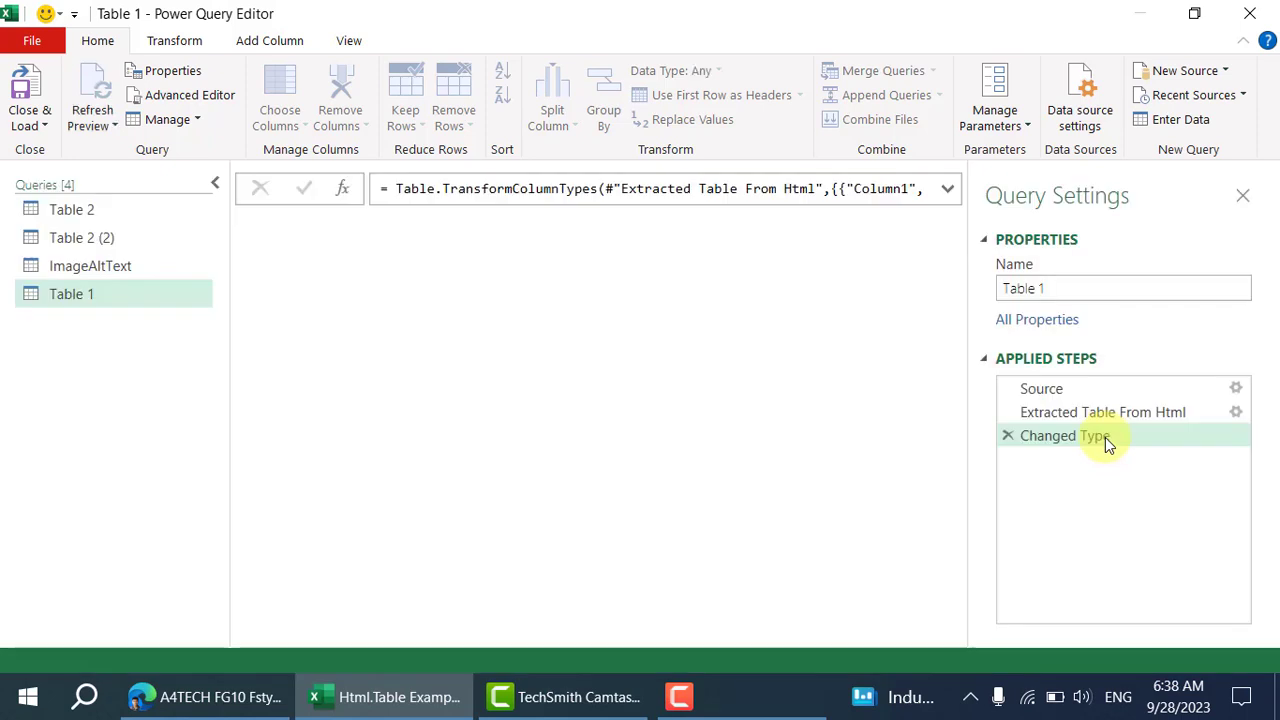
{"action": "left_click", "coordinate": [1008, 438]}
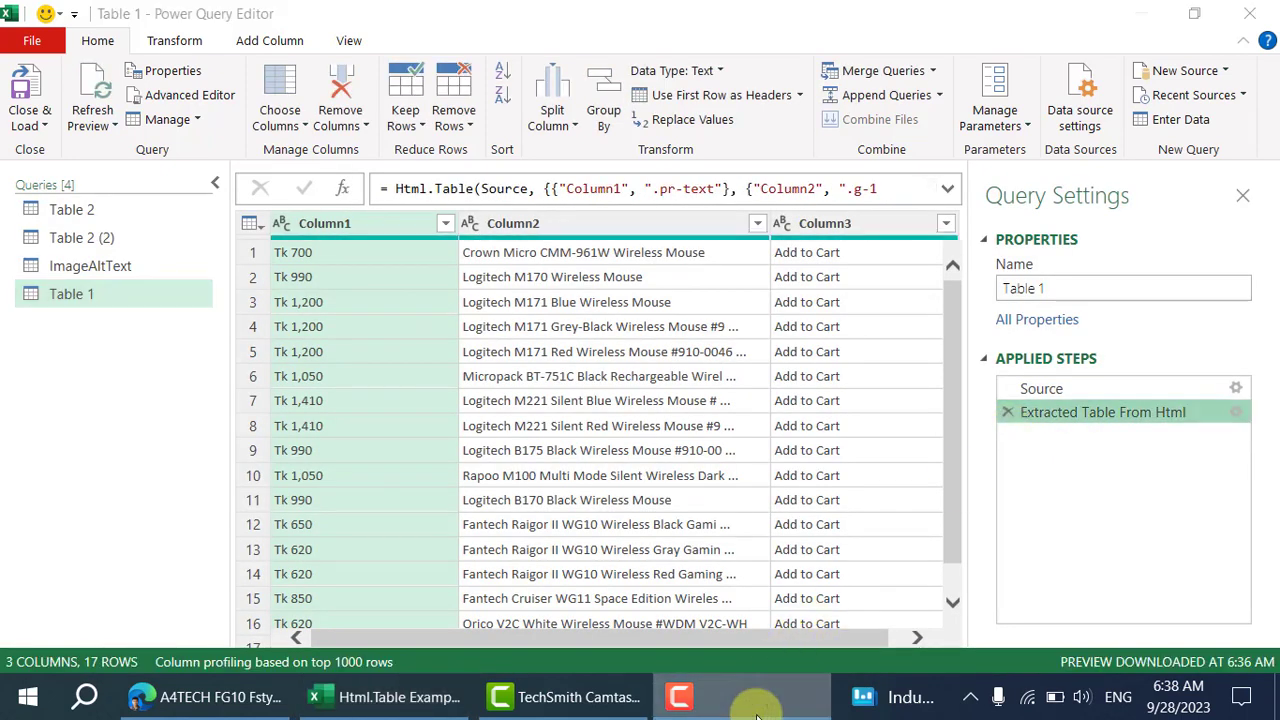
{"action": "left_click", "coordinate": [757, 712]}
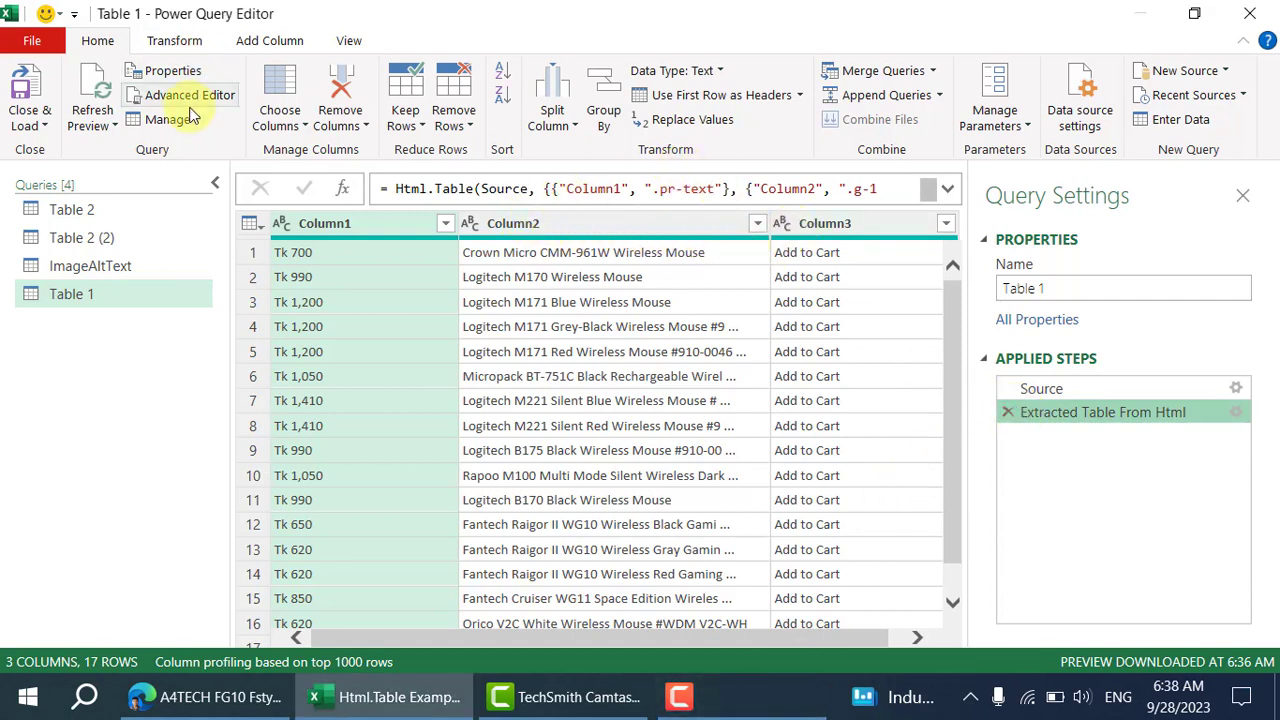
In the Table 1 query code, remove the RowSelector option and the Column3 and Column2 selector pairs from Html.Table.
{"action": "left_click", "coordinate": [190, 100]}
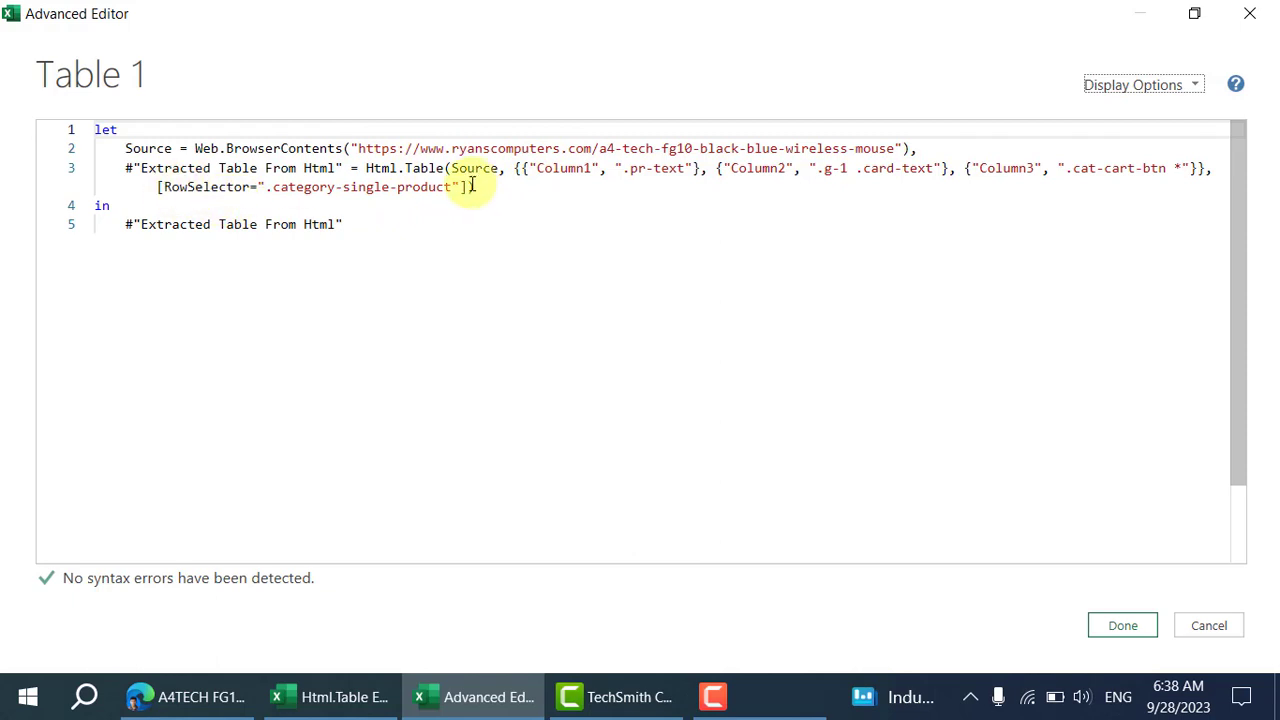
{"action": "left_click_drag", "start_coordinate": [472, 186], "coordinate": [1214, 167]}
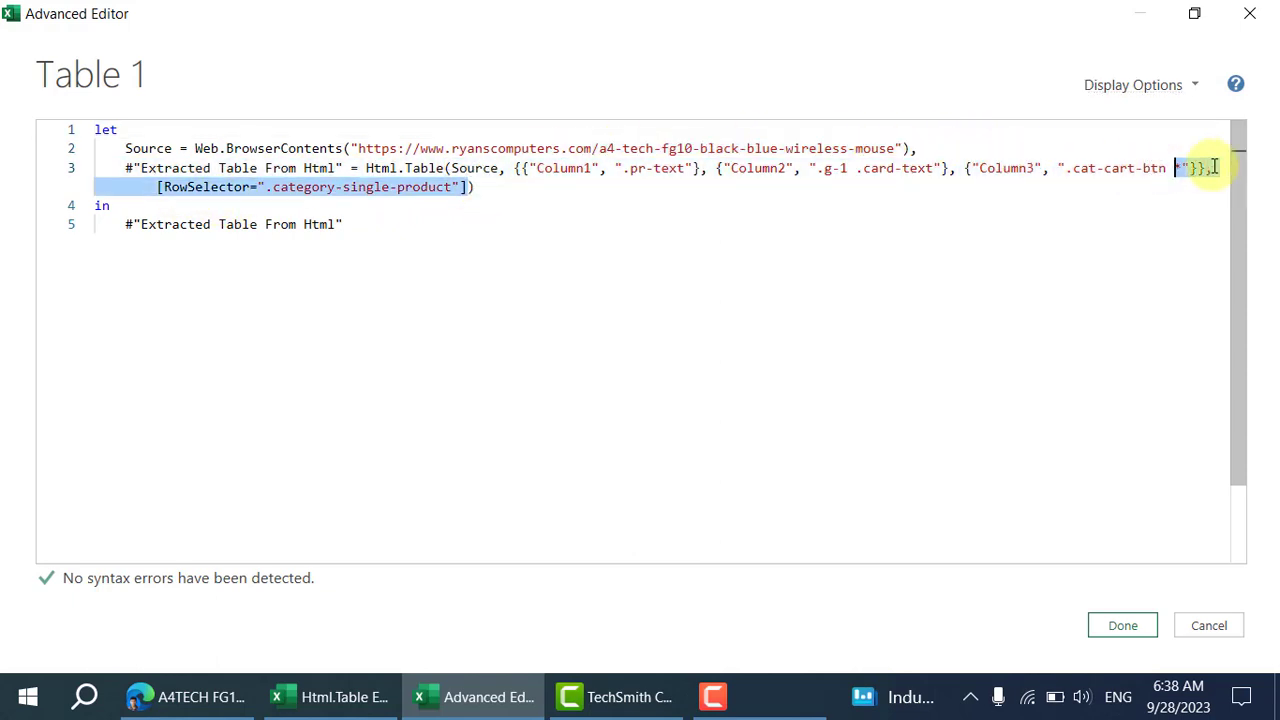
{"action": "key", "text": "Delete"}
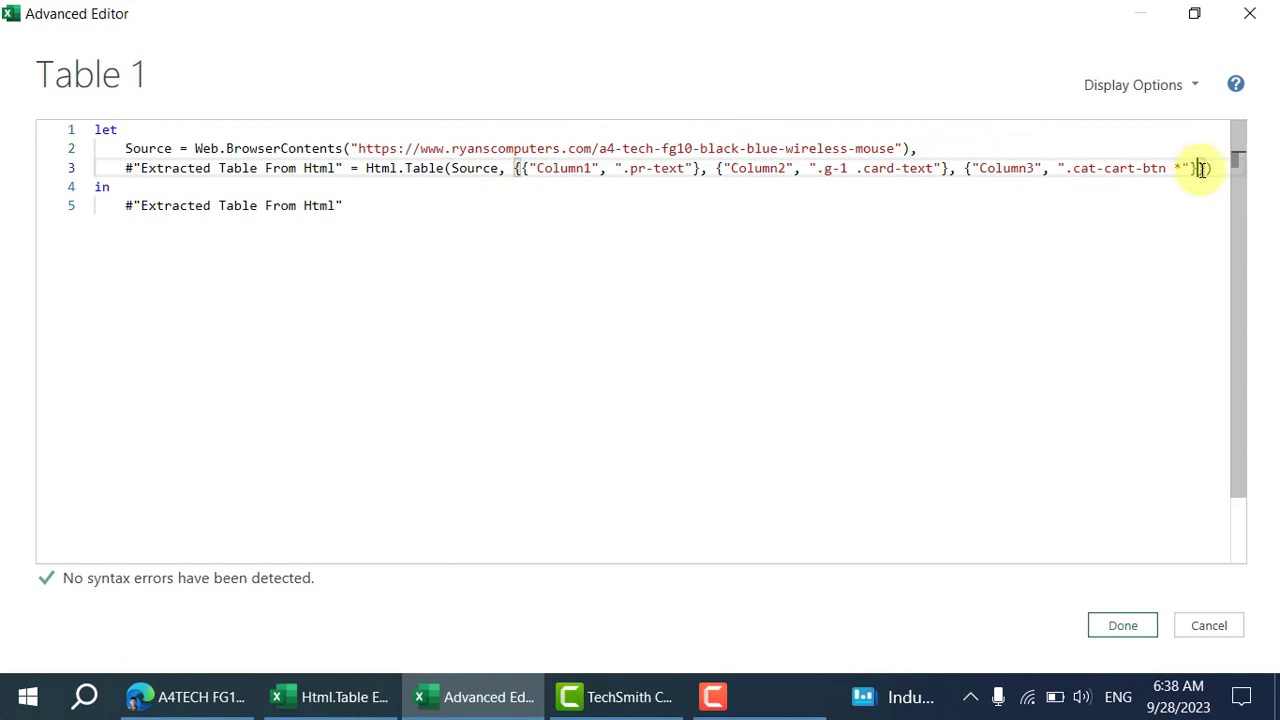
{"action": "left_click_drag", "start_coordinate": [1200, 168], "coordinate": [960, 168]}
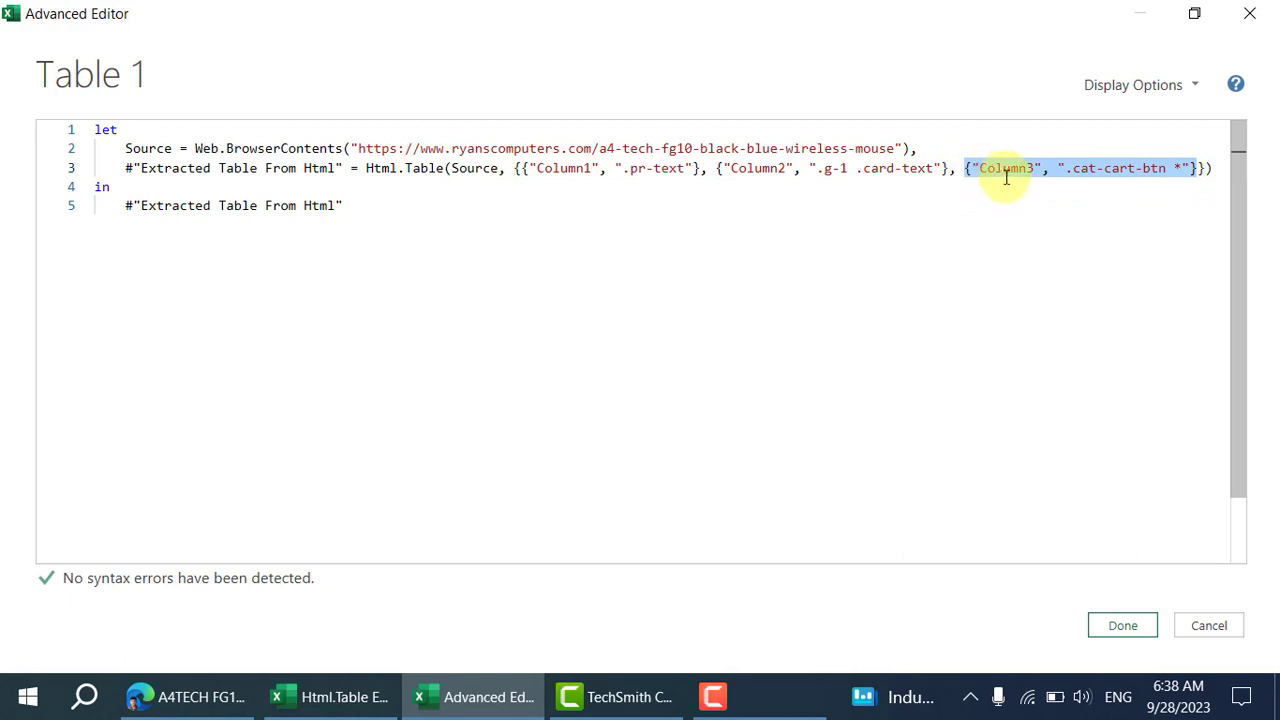
{"action": "key", "text": "Delete"}
{"action": "key", "text": "BackSpace"}
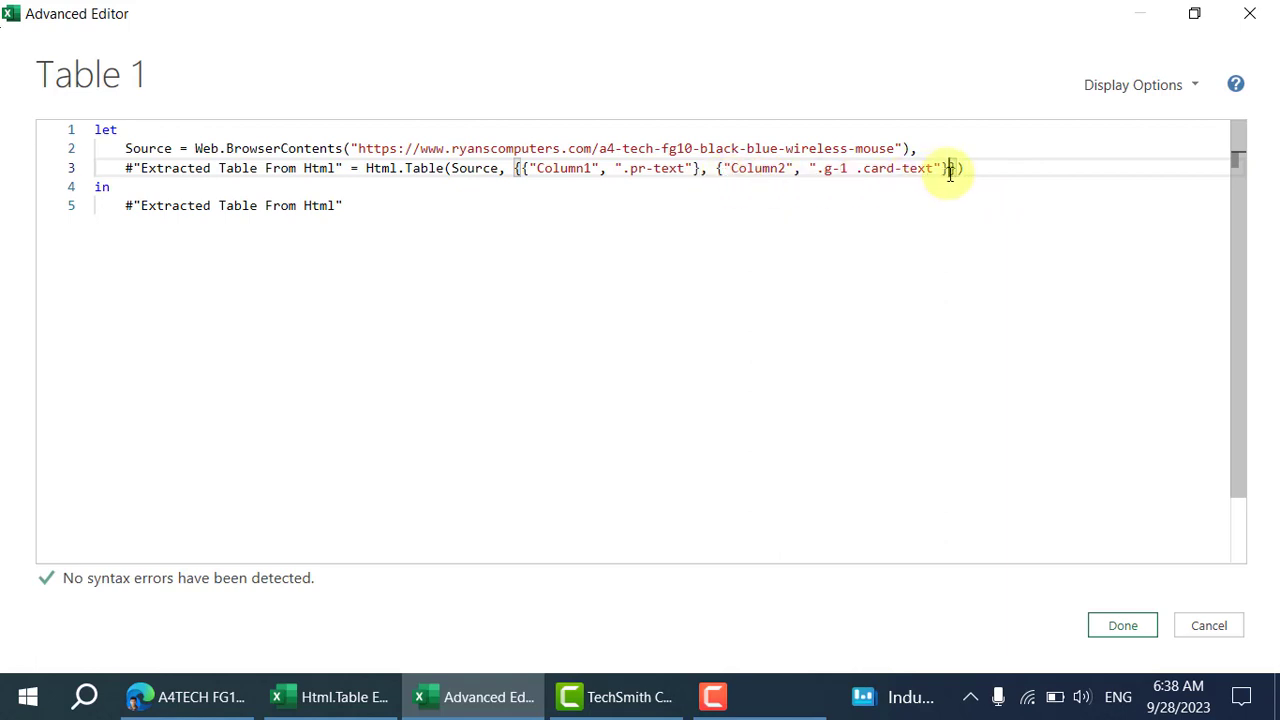
{"action": "left_click_drag", "start_coordinate": [950, 170], "coordinate": [702, 172]}
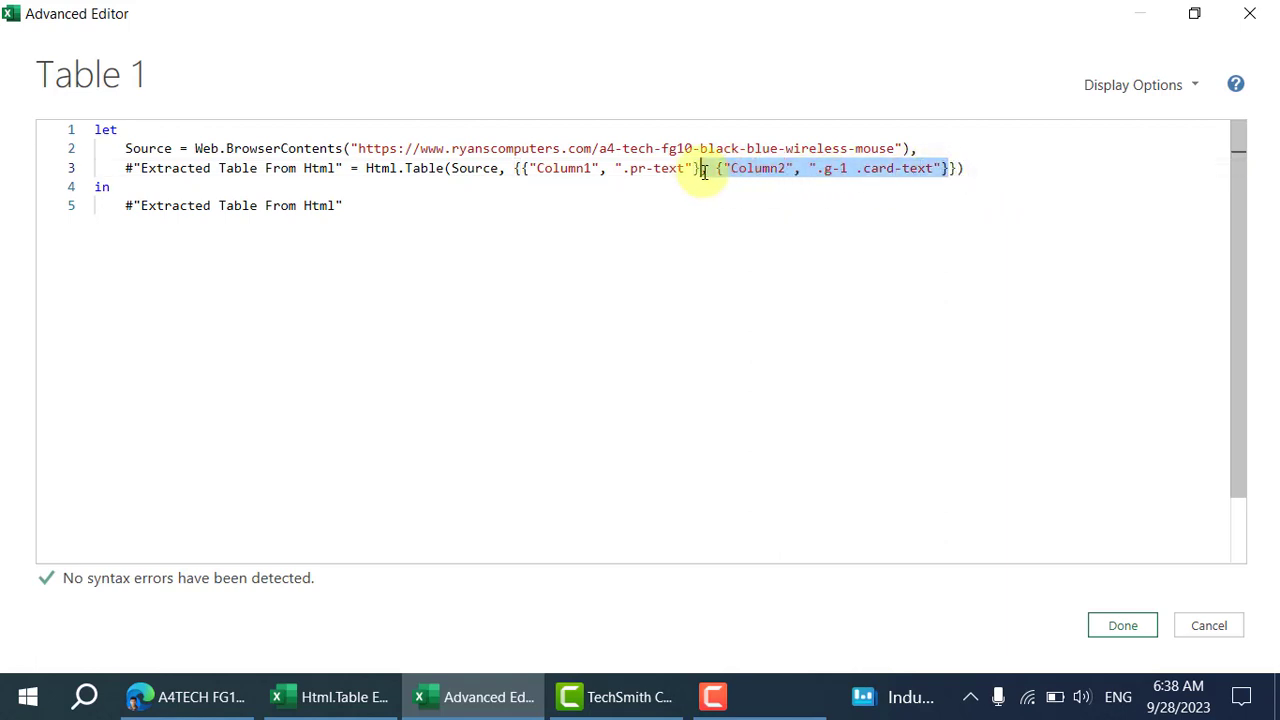
{"action": "key", "text": "BackSpace"}
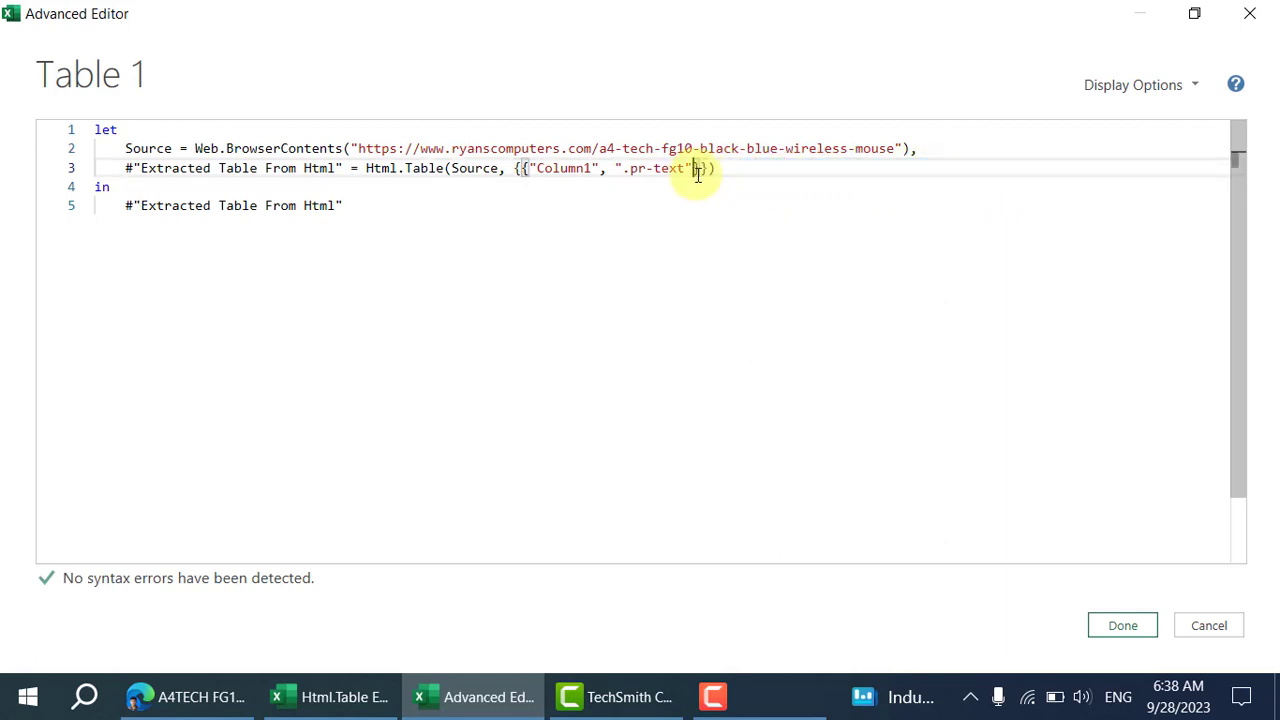
Replace the .pr-text selector of Column1 with the copied CSS path from body to div.rating > span:nth-child(4), and save the query code.
{"action": "key", "text": "Left"}
{"action": "key", "text": "ctrl+shift+Left"}
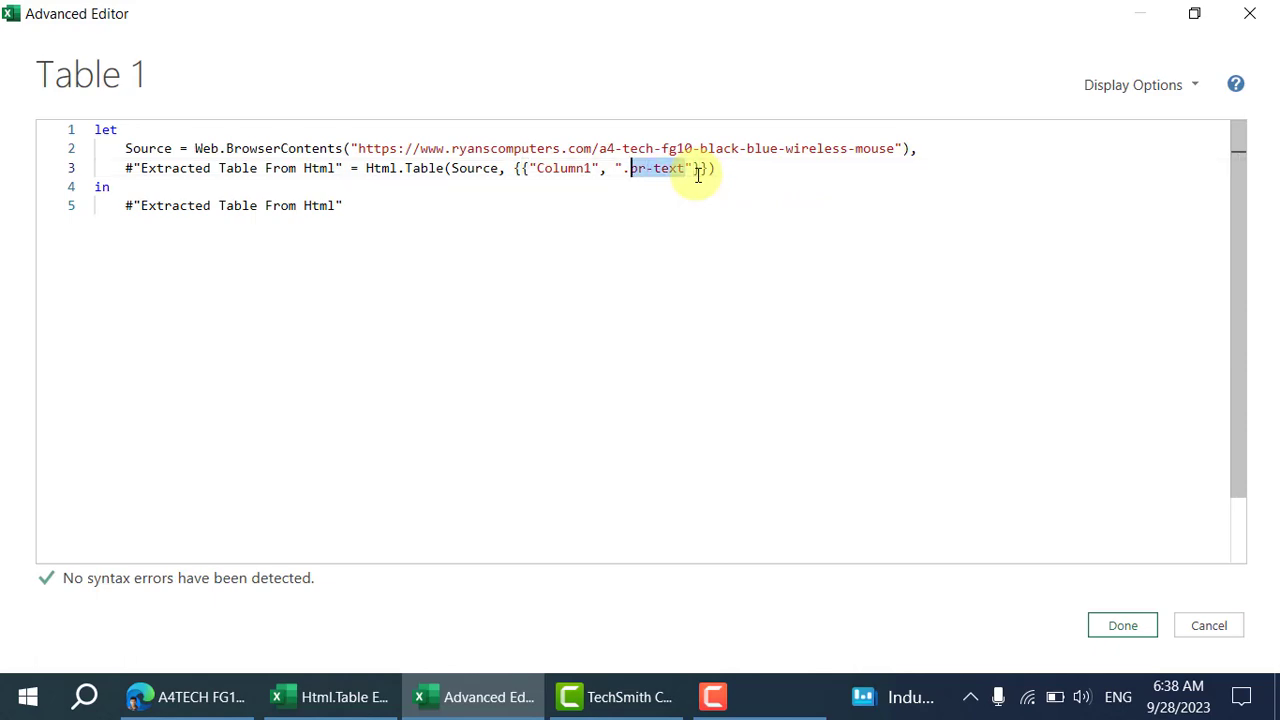
{"action": "type", "text": "body > div:nth-child(17) > div.product-info-section.mt-lg-2.mt-2.mb-3 > div > div > div.col-lg-6.col-12.info-detail-column > div > div.rating > span:nth-child(4)"}
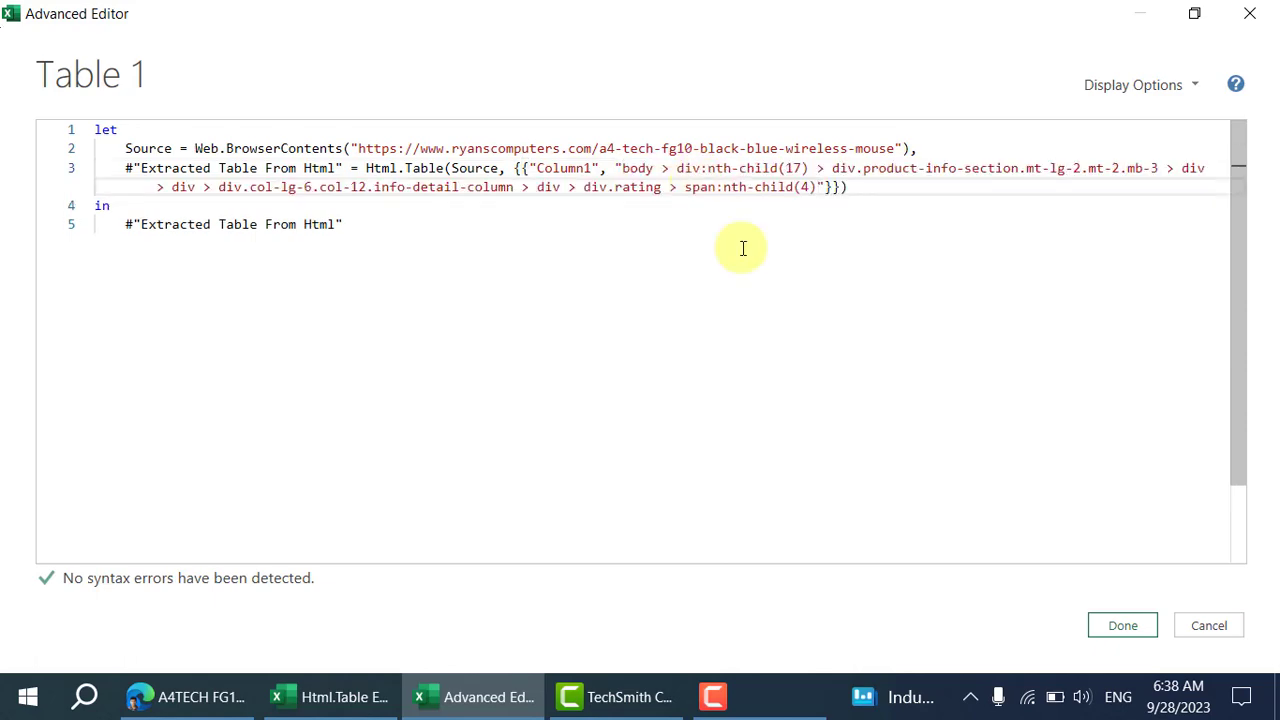
{"action": "left_click", "coordinate": [1110, 624]}
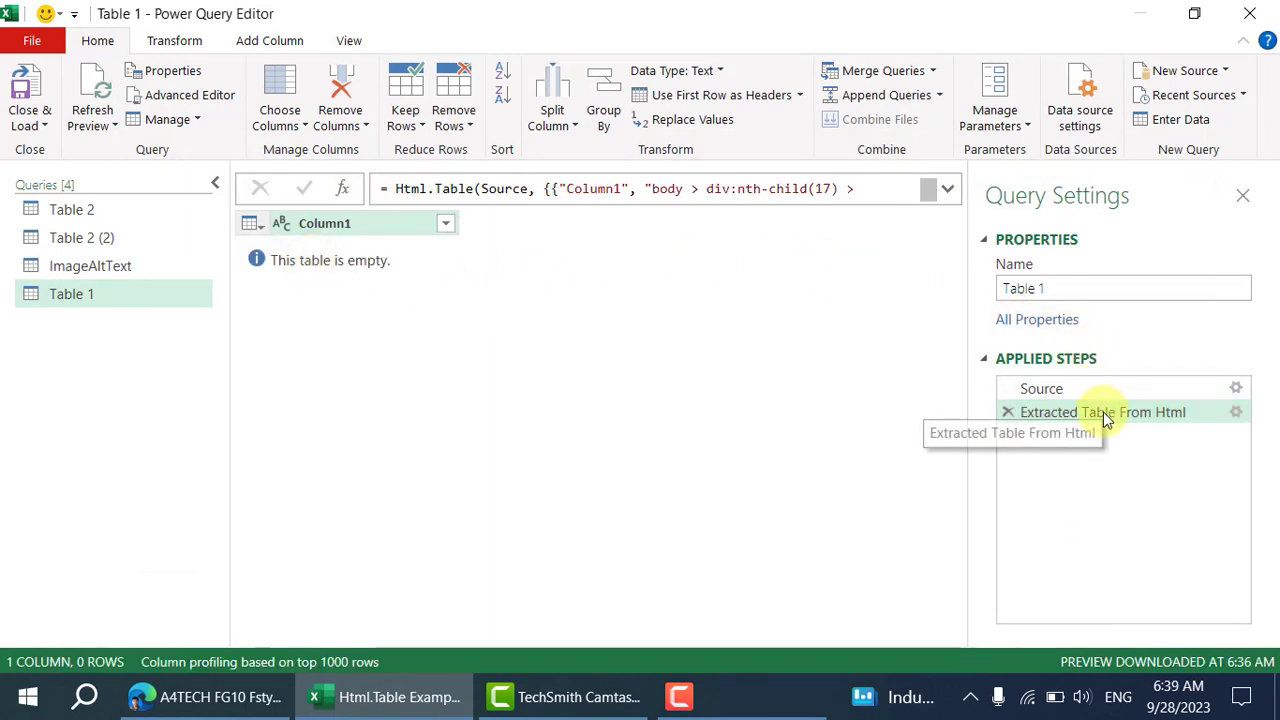
Add a RowSelector option to the Html.Table formula using Column1's path from body through "div.rating >", and apply it.
{"action": "left_click", "coordinate": [946, 193]}
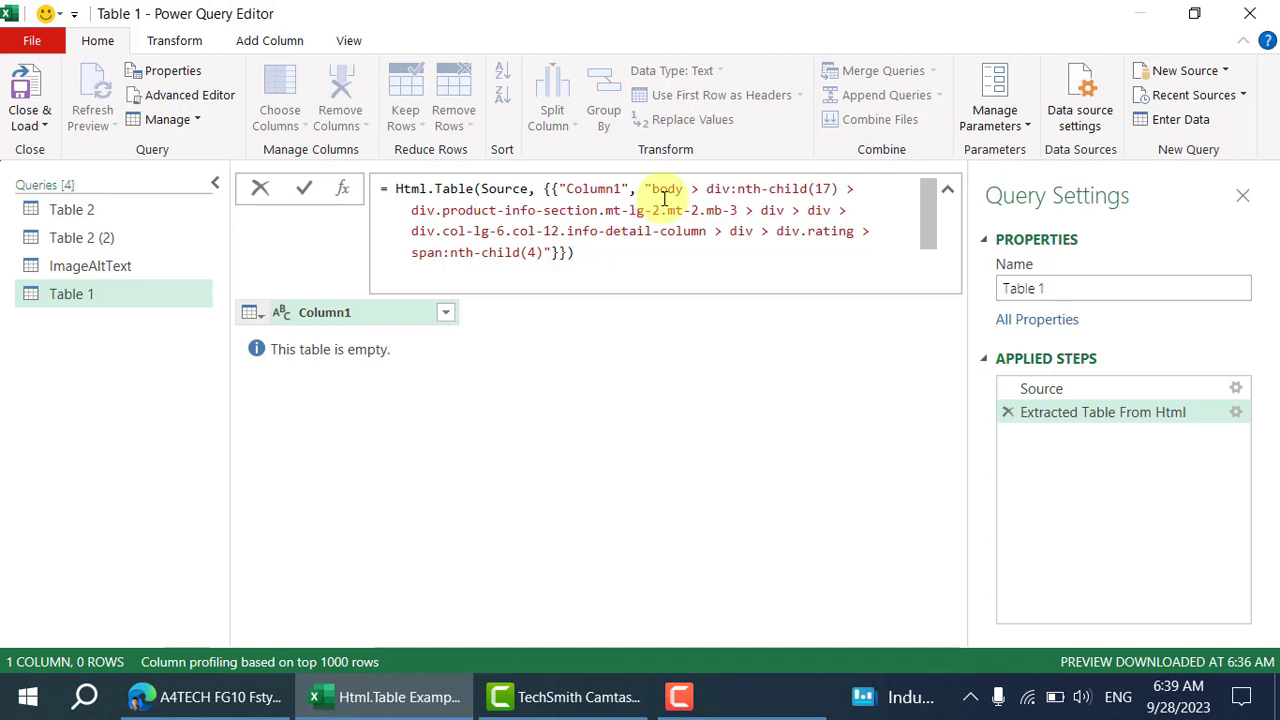
{"action": "left_click_drag", "start_coordinate": [651, 190], "coordinate": [866, 233]}
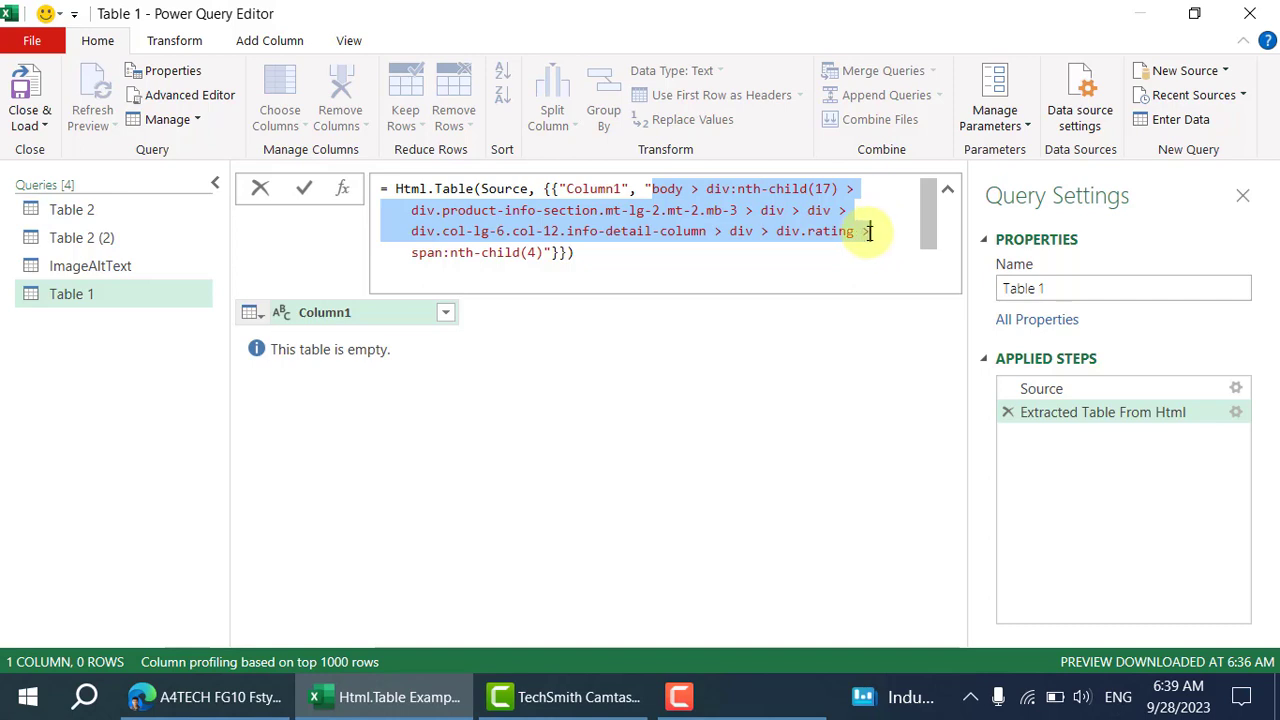
{"action": "left_click", "coordinate": [561, 253]}
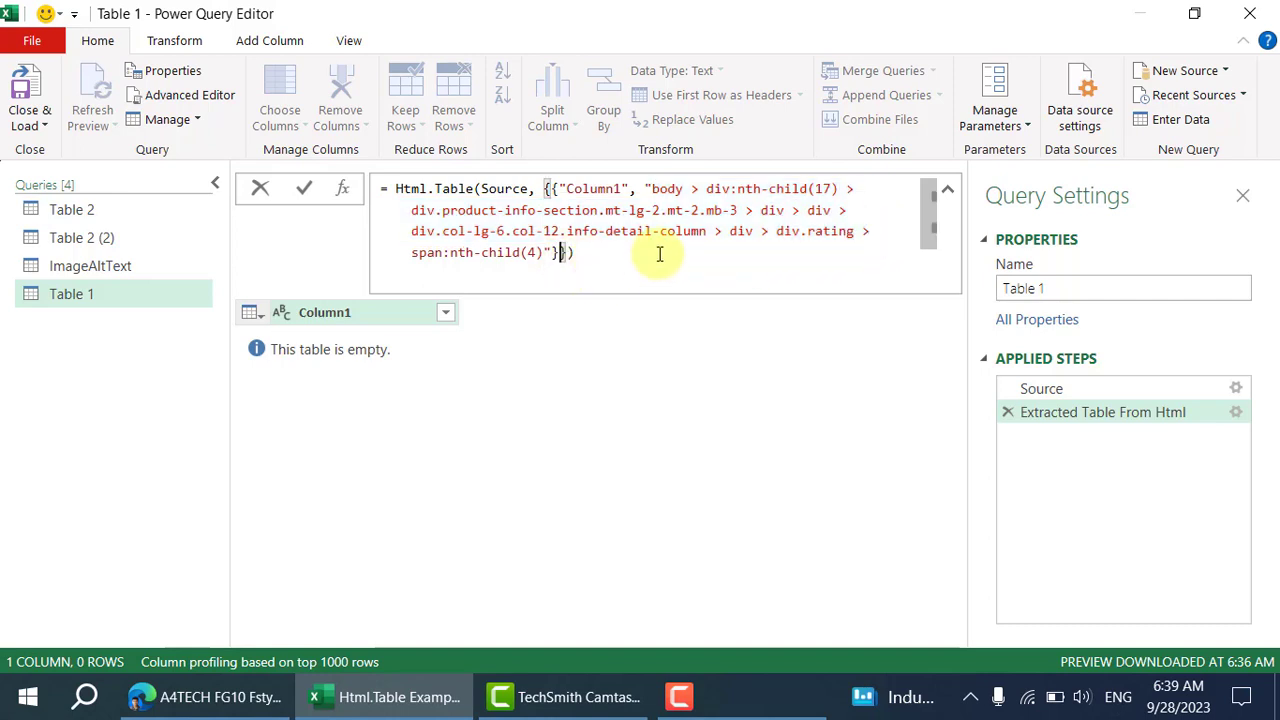
{"action": "type", "text": ",["}
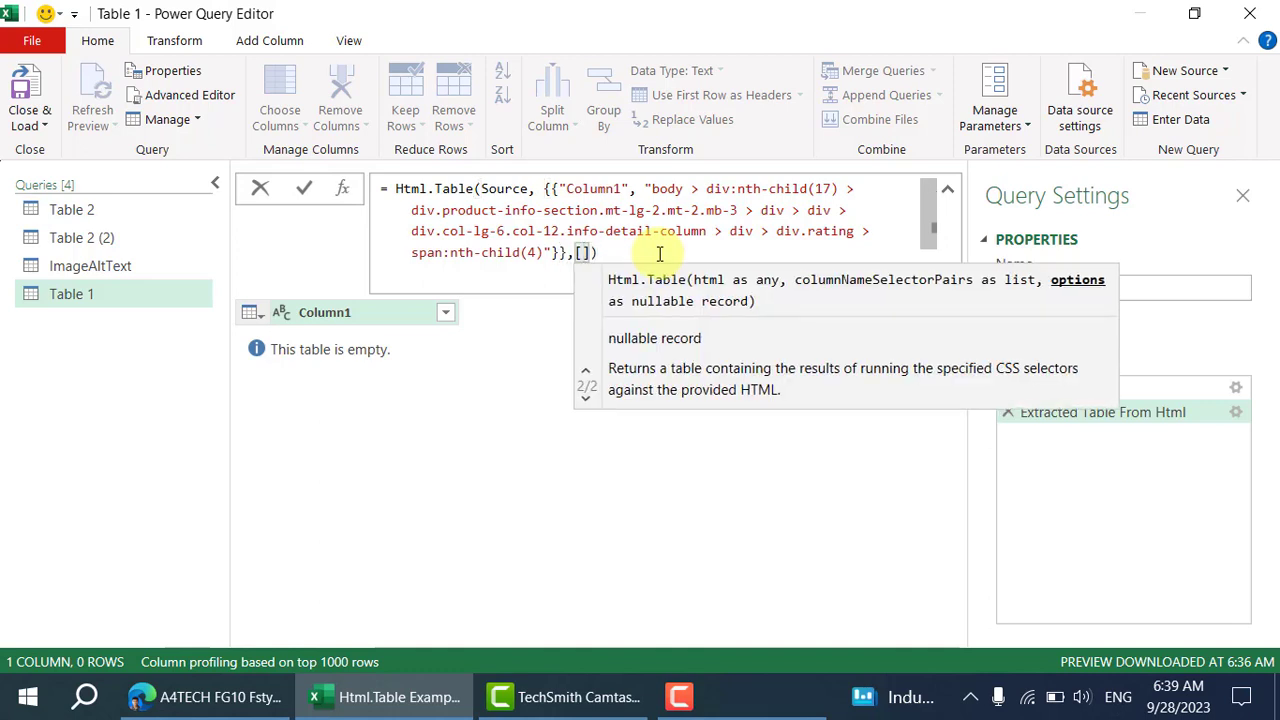
{"action": "type", "text": "RowSele"}
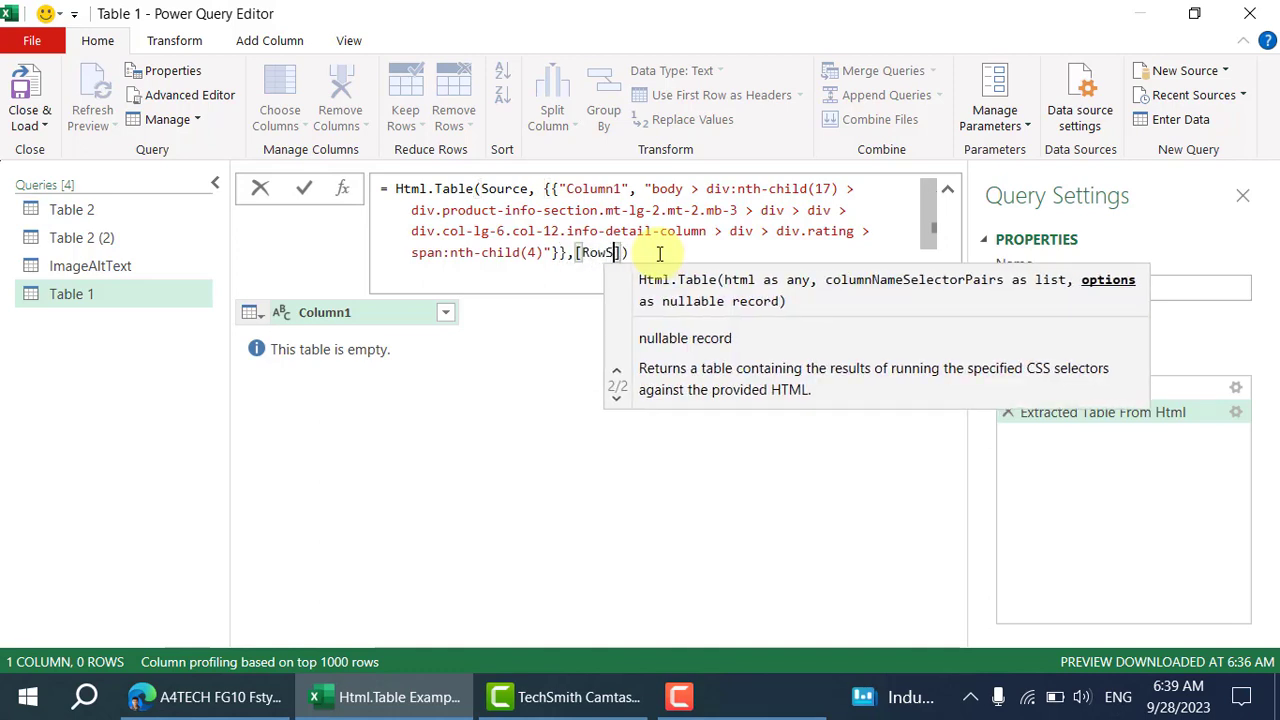
{"action": "type", "text": "ctor"}
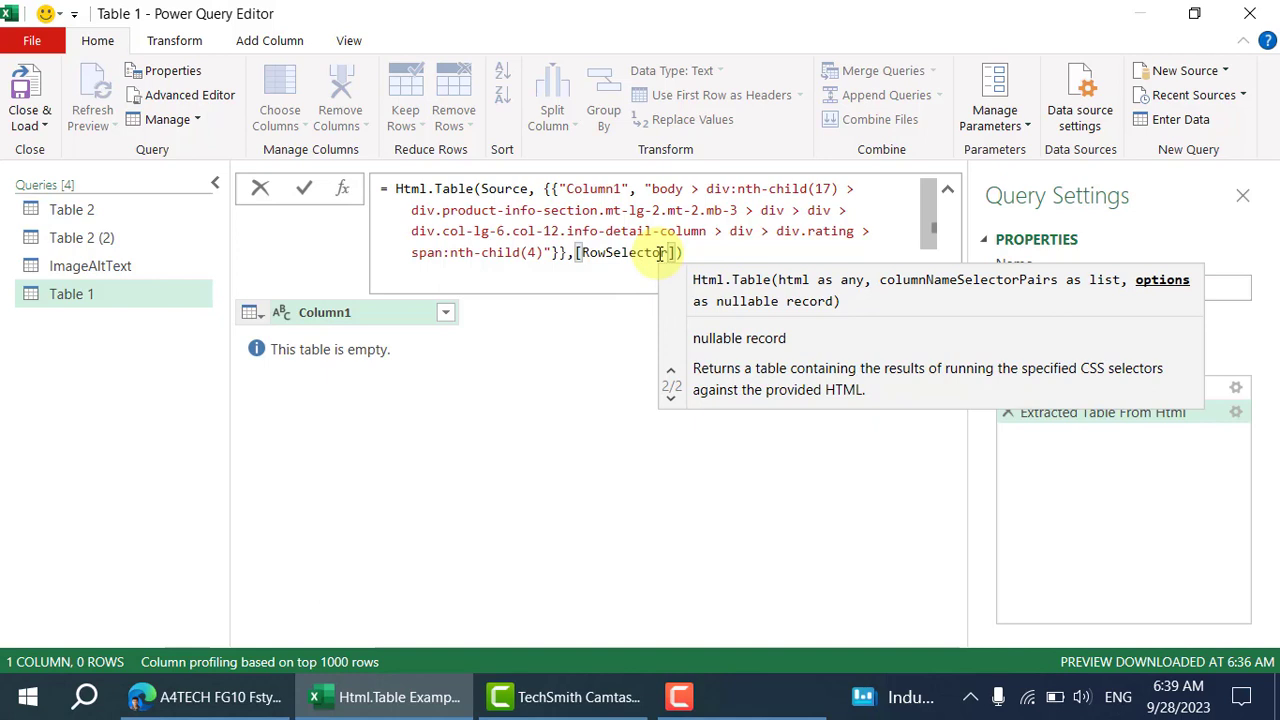
{"action": "type", "text": "=\""}
{"action": "type", "text": "body > div:nth-child(17) > div.product-info-section.mt-lg-2.mt-2.mb-3 > div > div > div.col-lg-6.col-12.info-detail-column > div > div.rating >"}
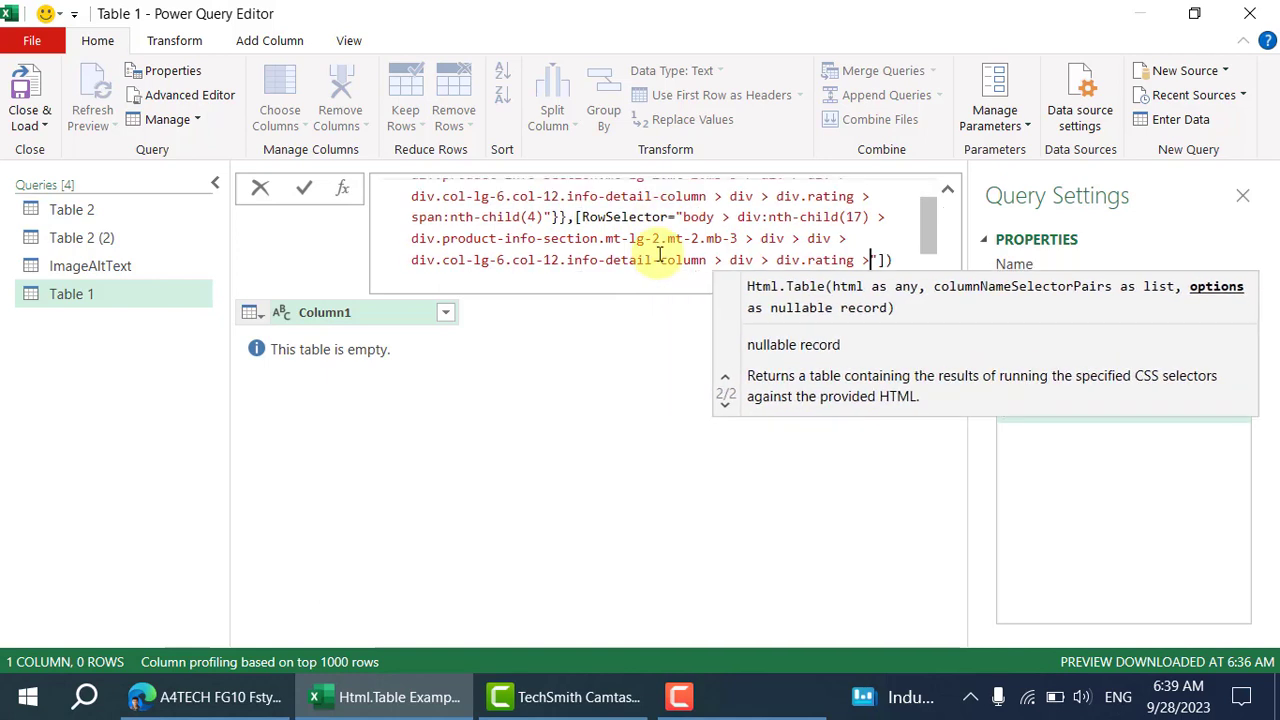
{"action": "scroll", "coordinate": [690, 225], "scroll_direction": "up", "scroll_amount": 2}
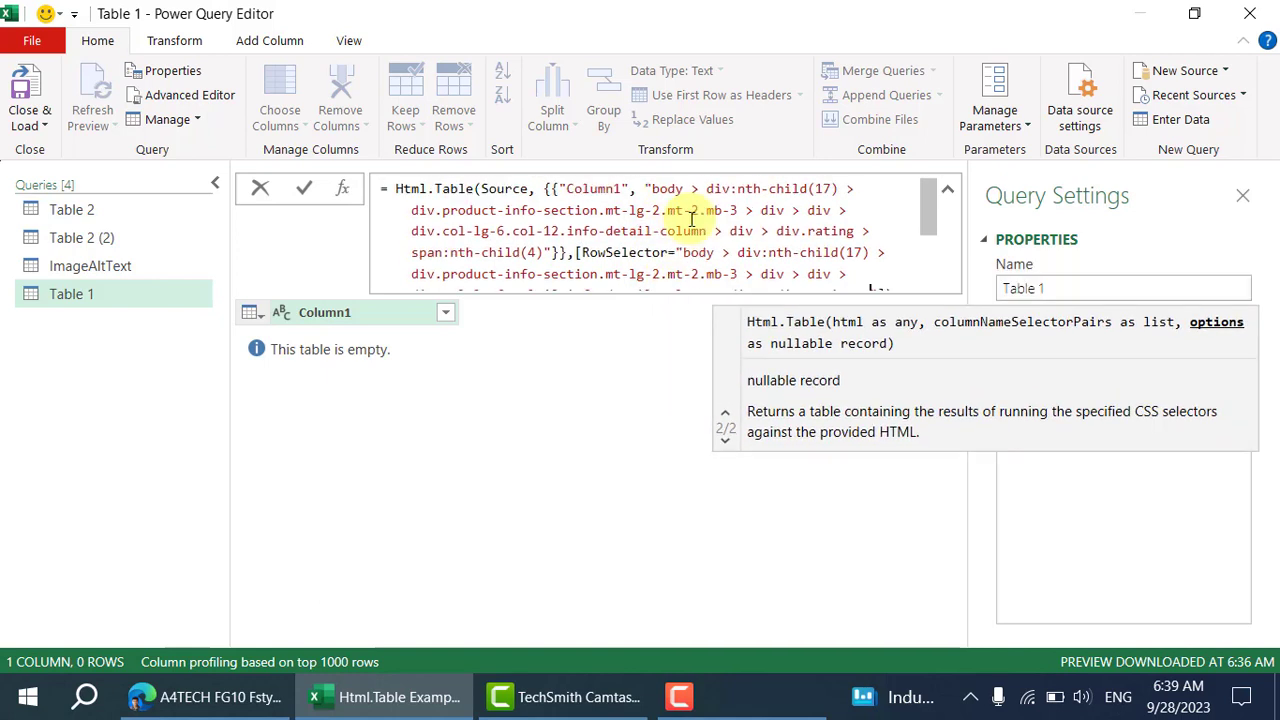
{"action": "left_click", "coordinate": [303, 190]}
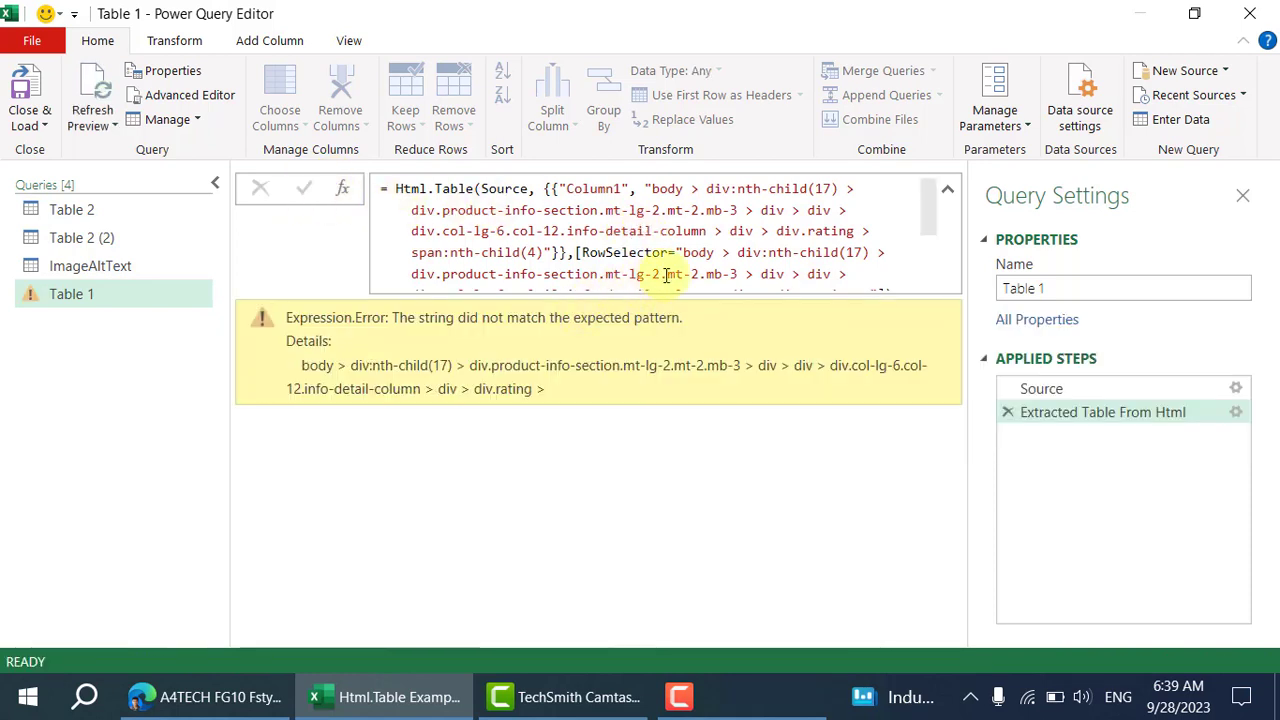
Complete the RowSelector path with " *" after "div.rating >" and apply the formula.
{"action": "scroll", "coordinate": [716, 250], "scroll_direction": "down", "scroll_amount": 3}
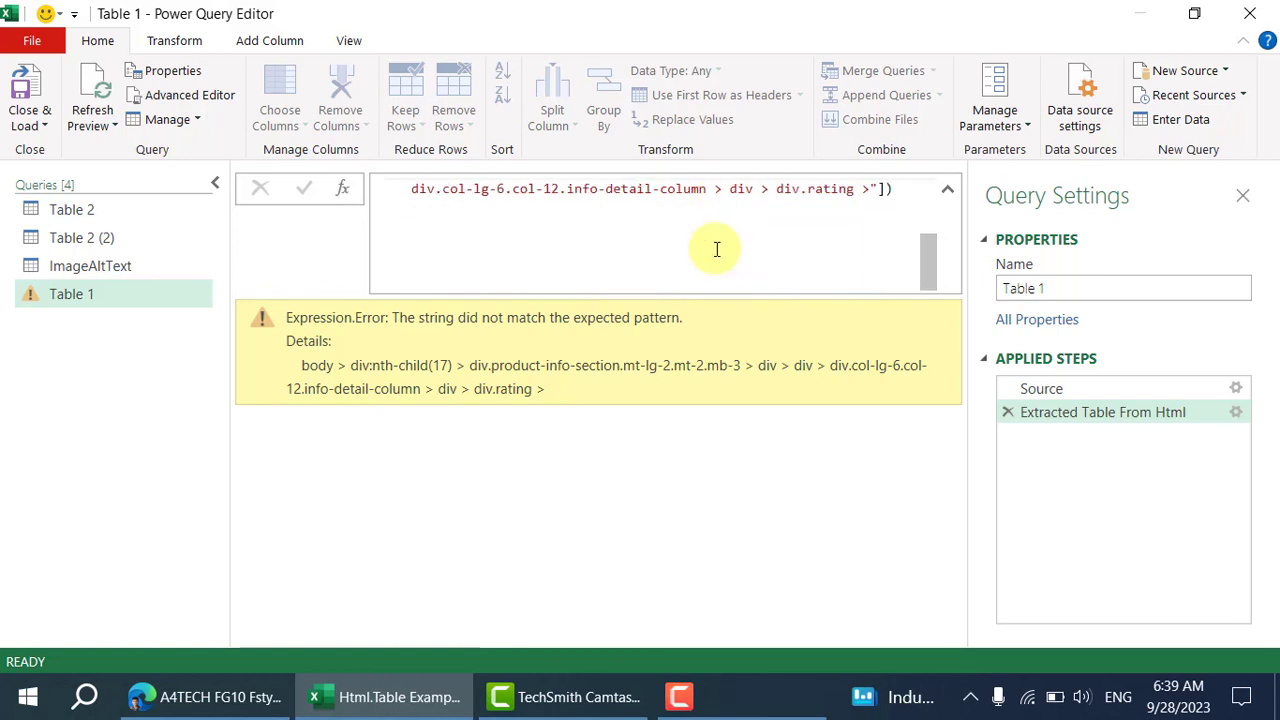
{"action": "left_click", "coordinate": [870, 190]}
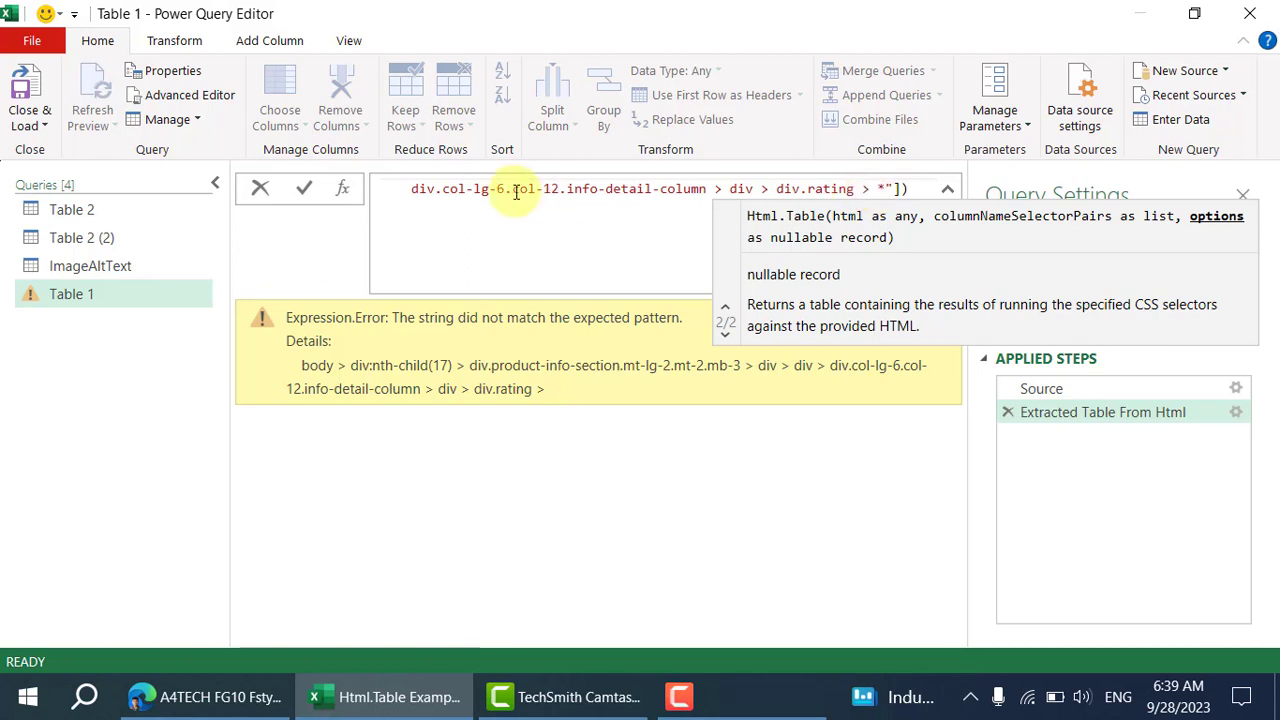
{"action": "left_click", "coordinate": [306, 190]}
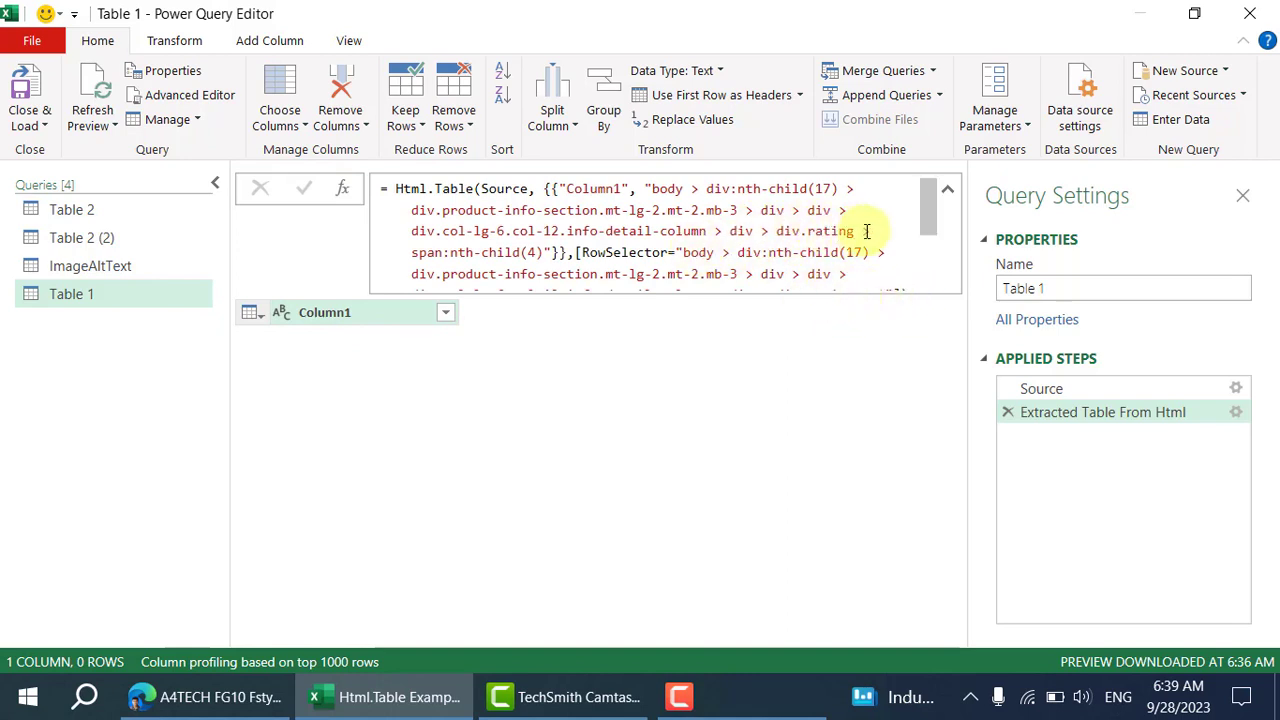
Shorten Column1's selector to "span:nth-child(4)" by removing the parent path, and apply the formula.
{"action": "left_click_drag", "start_coordinate": [870, 231], "coordinate": [655, 188]}
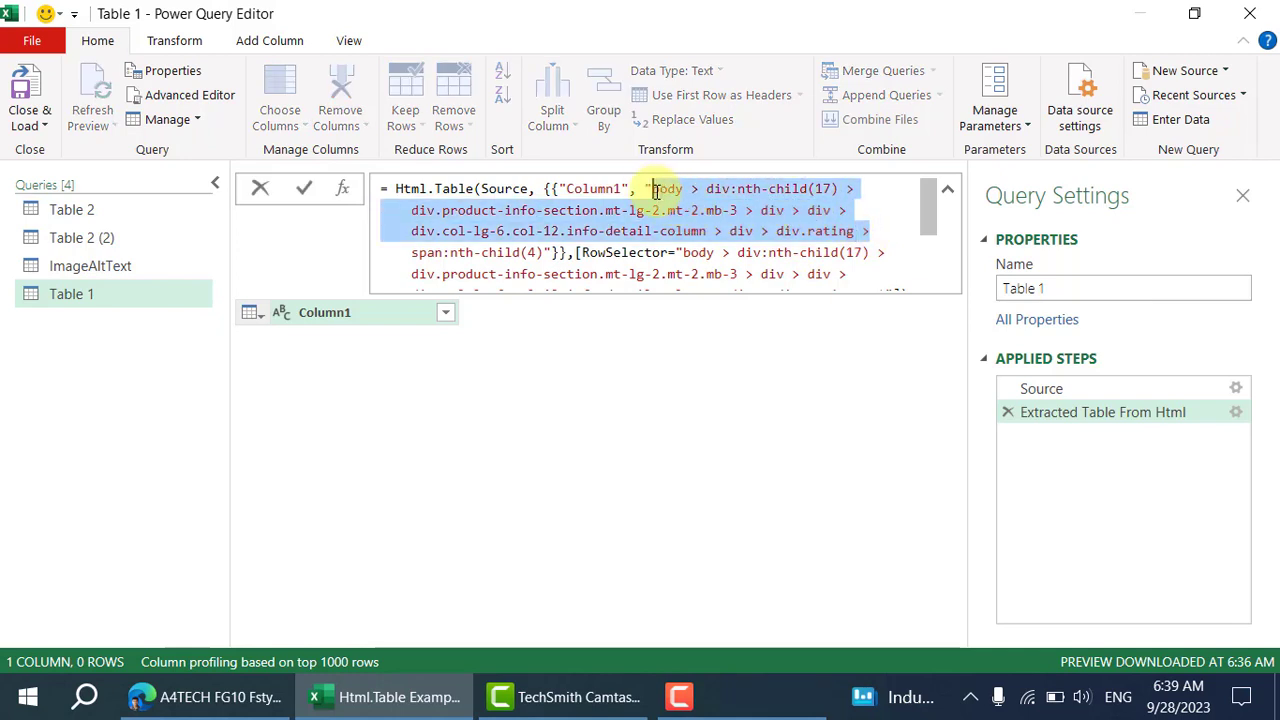
{"action": "key", "text": "Delete"}
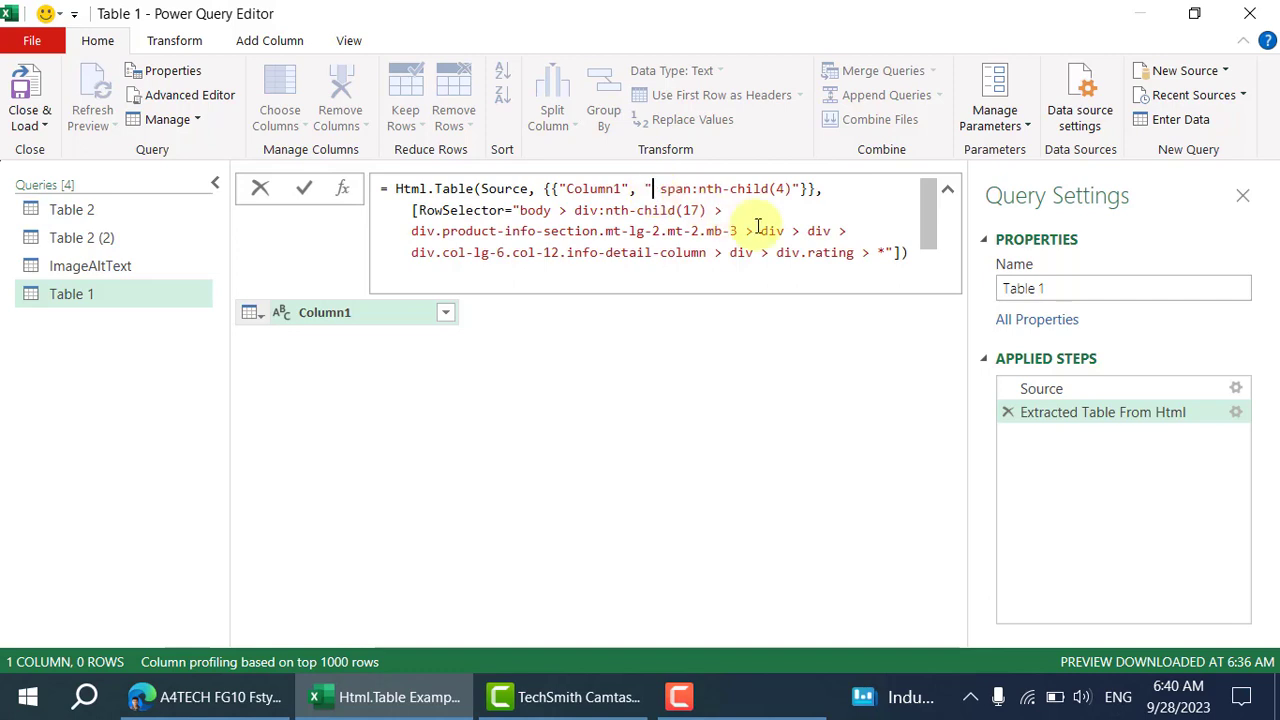
{"action": "key", "text": "Delete"}
{"action": "left_click", "coordinate": [305, 188]}
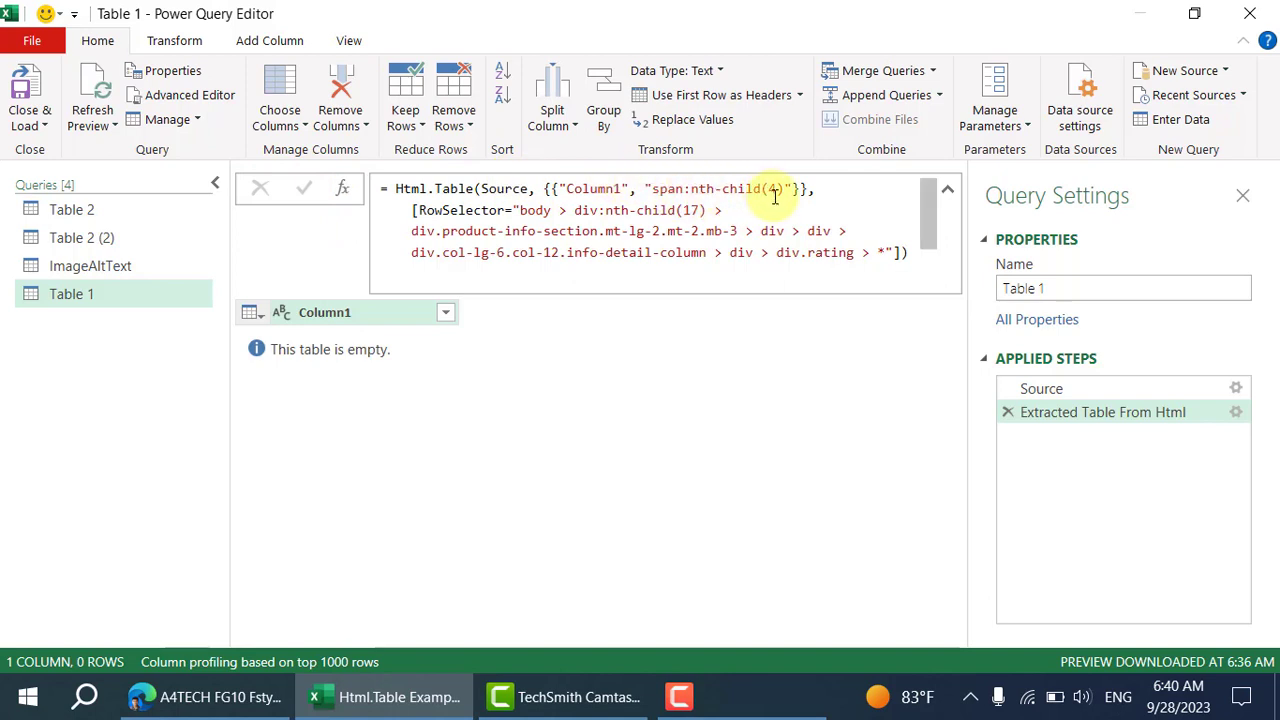
Remove the nth-child part from Column1's selector so it reads "span", and apply the formula.
{"action": "left_click", "coordinate": [779, 189]}
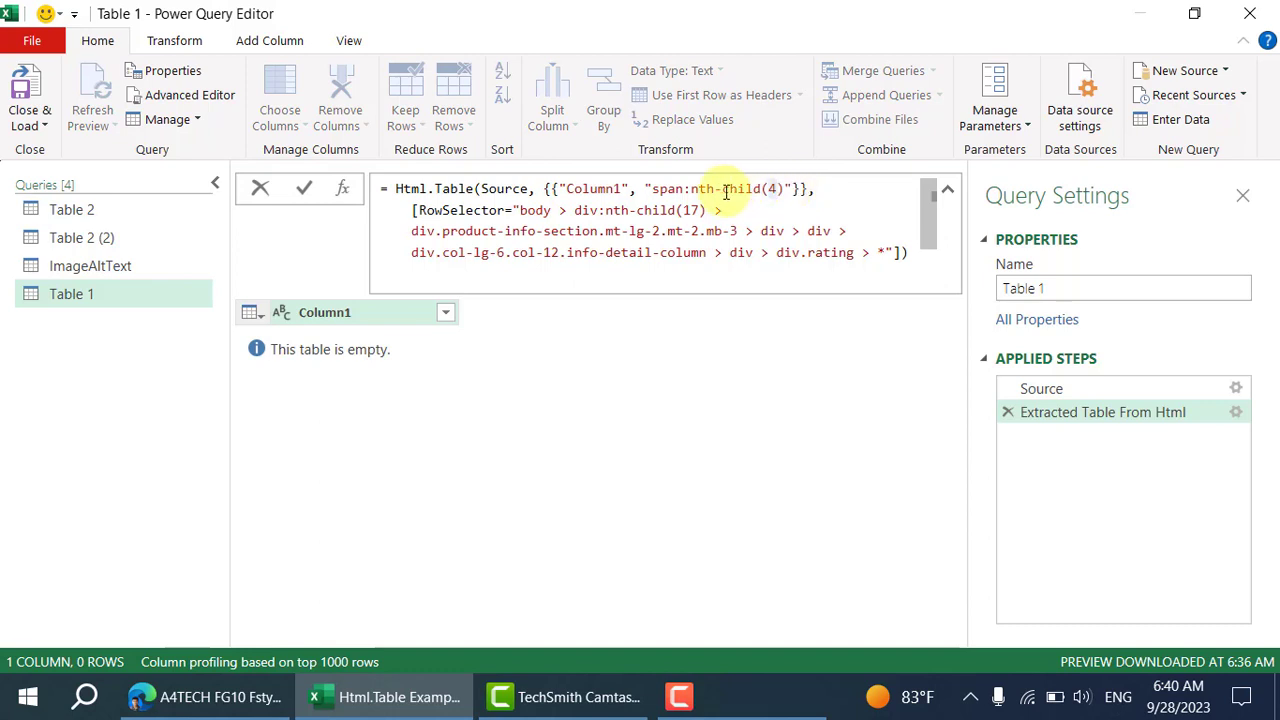
{"action": "left_click_drag", "start_coordinate": [691, 189], "coordinate": [781, 191]}
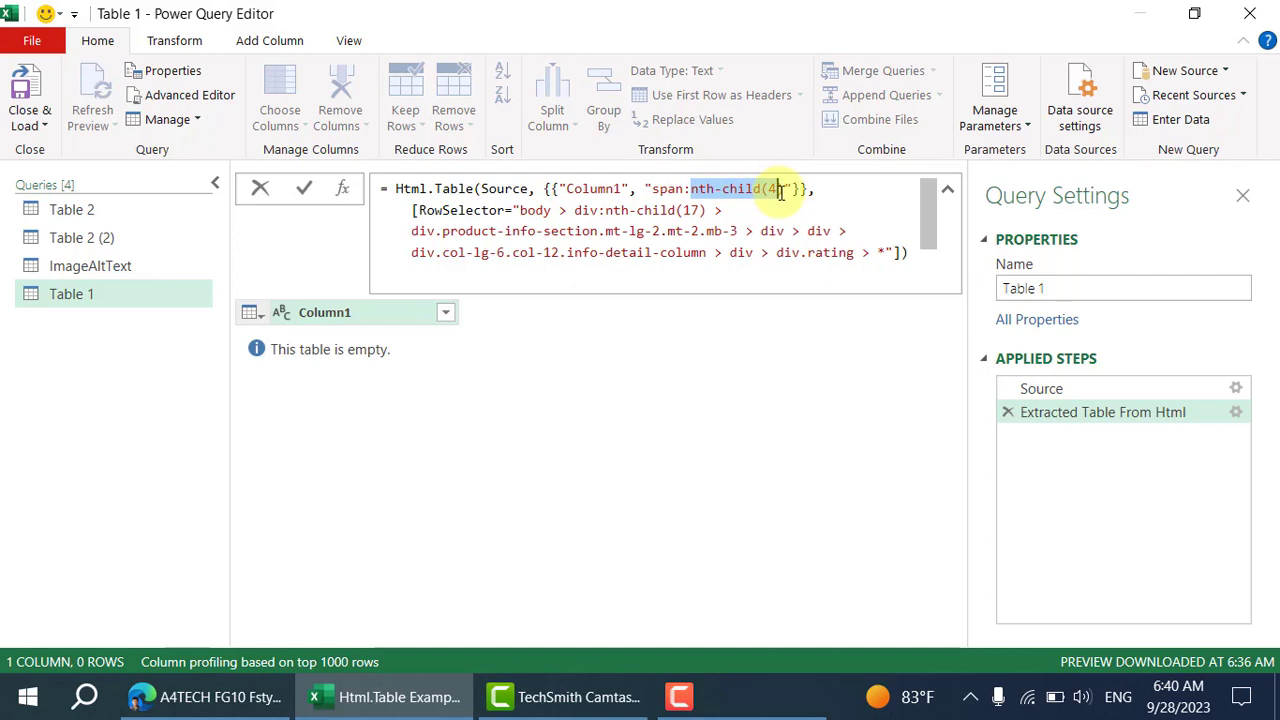
{"action": "key", "text": "BackSpace"}
{"action": "key", "text": "BackSpace"}
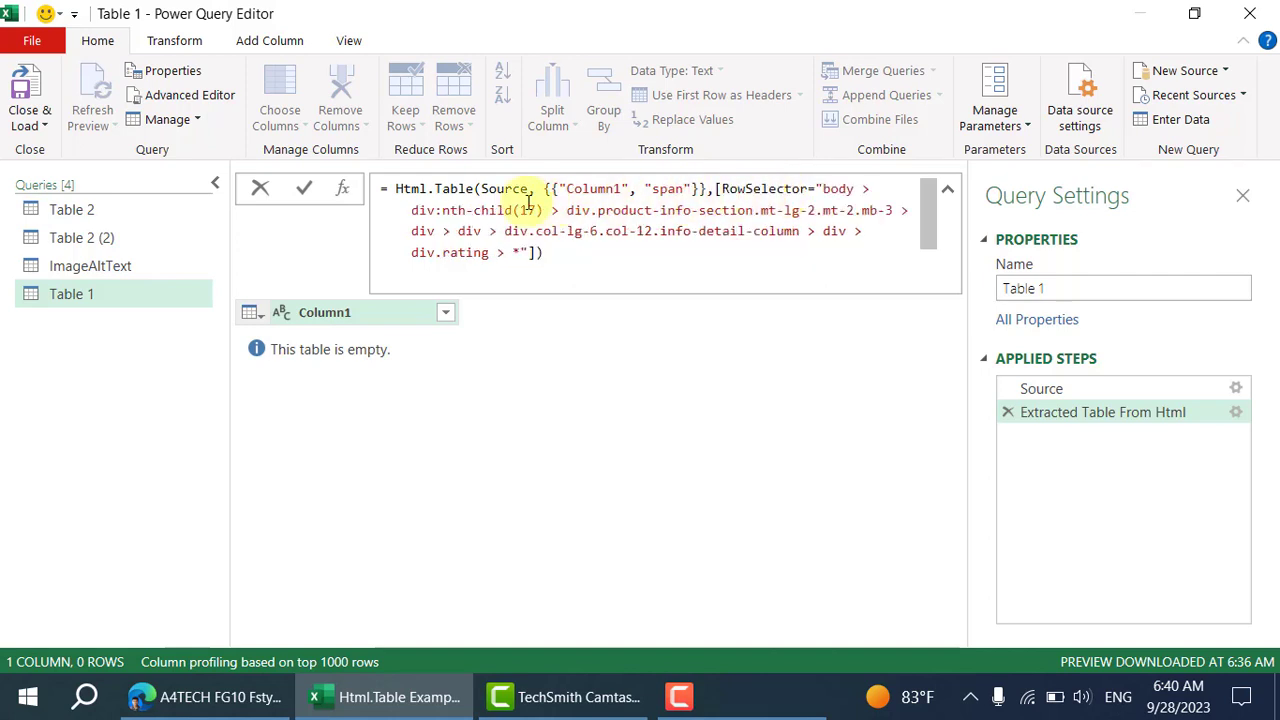
{"action": "left_click", "coordinate": [306, 190]}
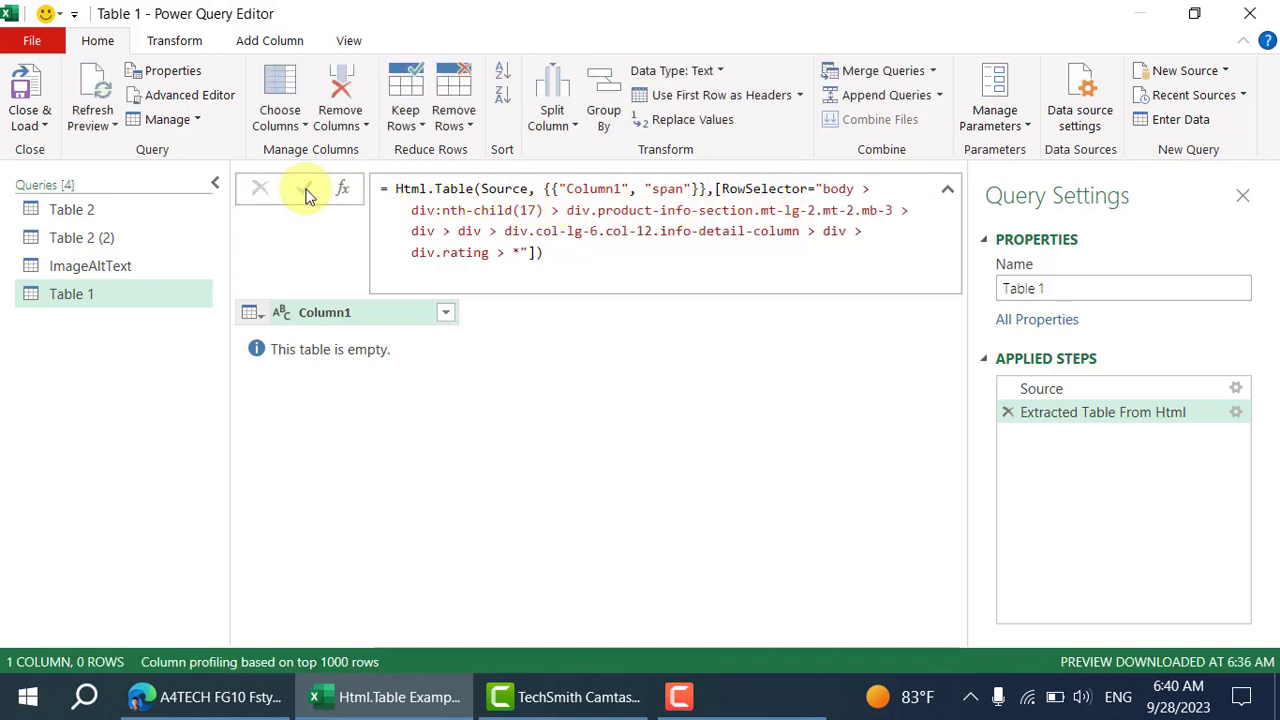
{"action": "left_click", "coordinate": [706, 190]}
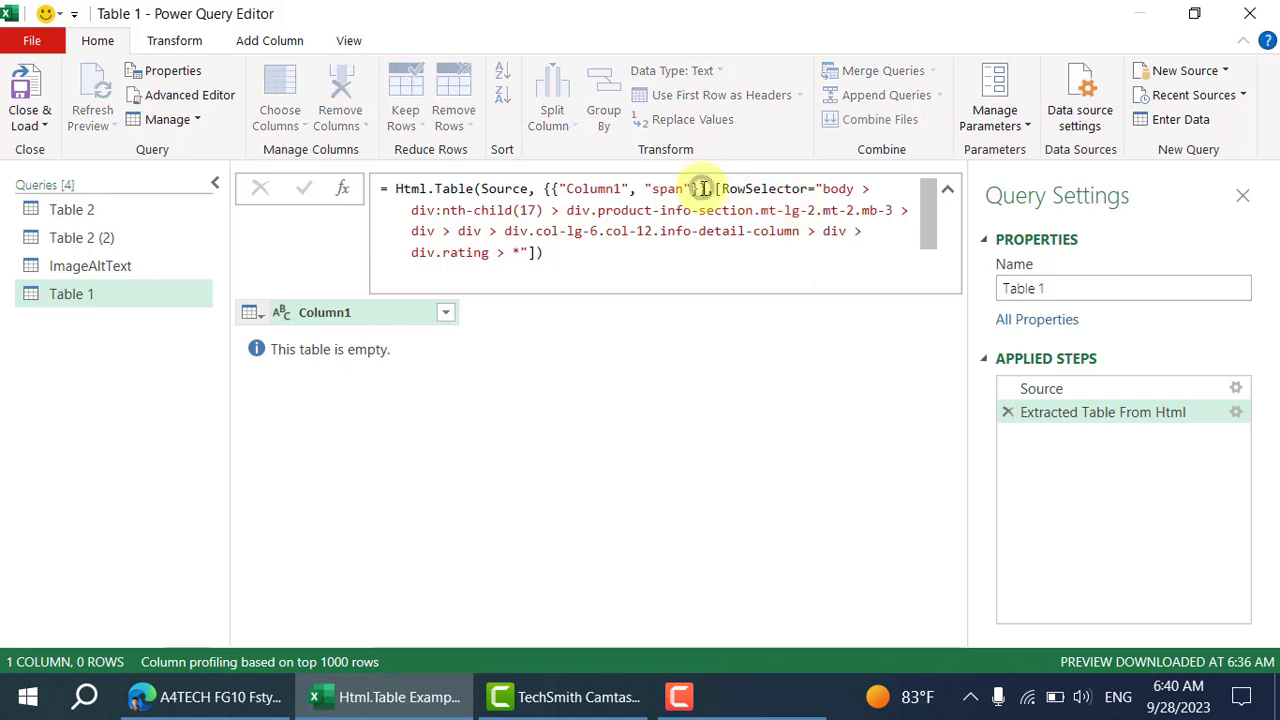
Switch to the product page in Edge, expand the highlighted third star span in the HTML and select its parent div.rating element.
{"action": "left_click", "coordinate": [240, 700]}
{"action": "key", "text": "ctrl+v"}
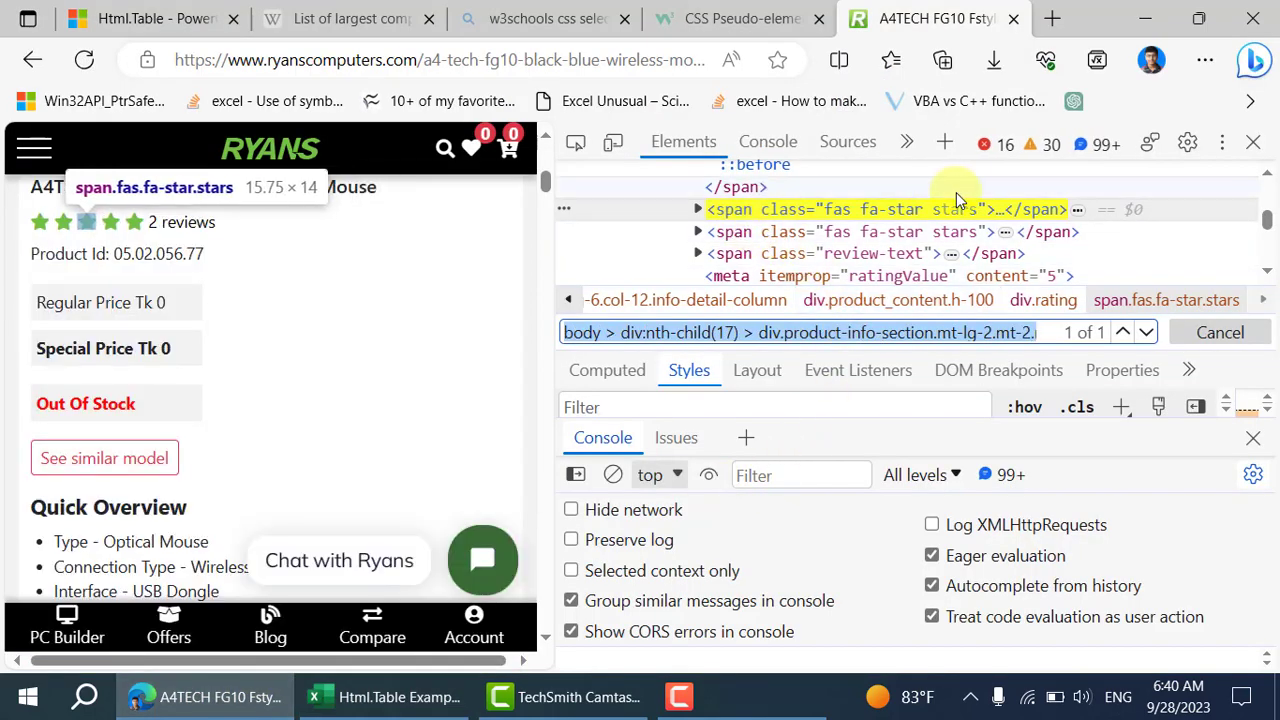
{"action": "left_click", "coordinate": [697, 209]}
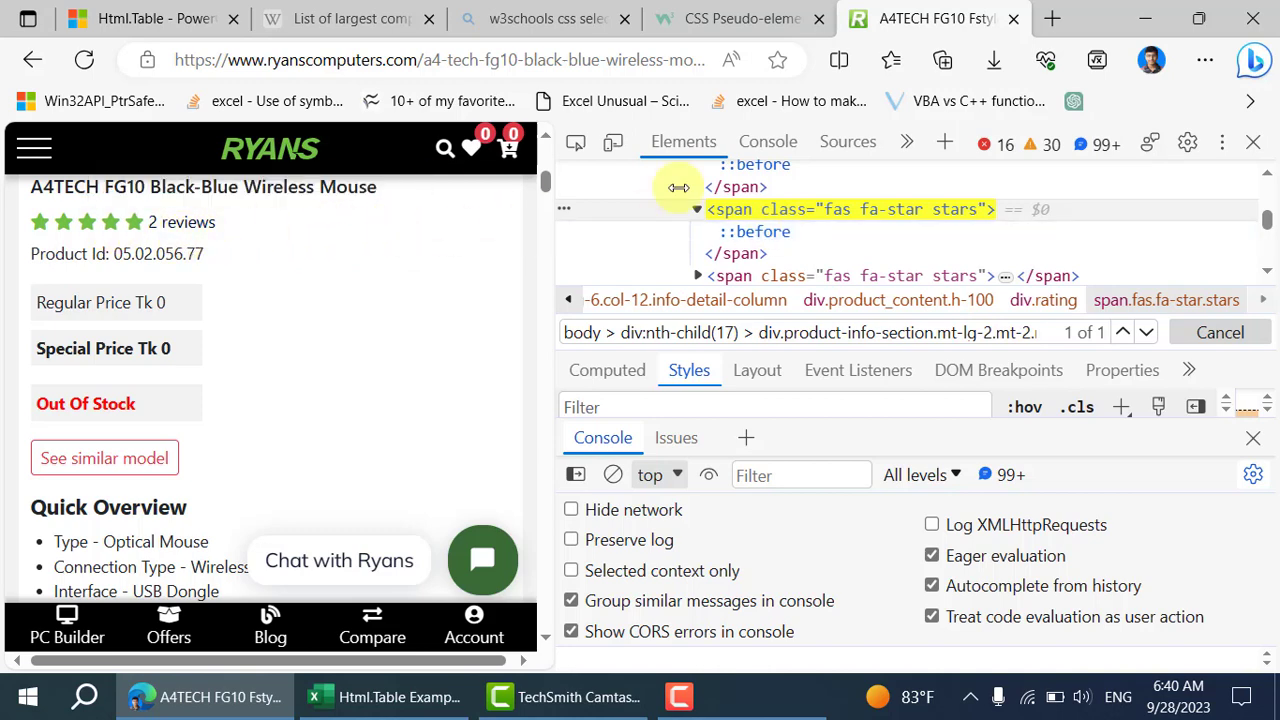
{"action": "scroll", "coordinate": [851, 194], "scroll_direction": "up", "scroll_amount": 1}
{"action": "scroll", "coordinate": [851, 194], "scroll_direction": "up", "scroll_amount": 3}
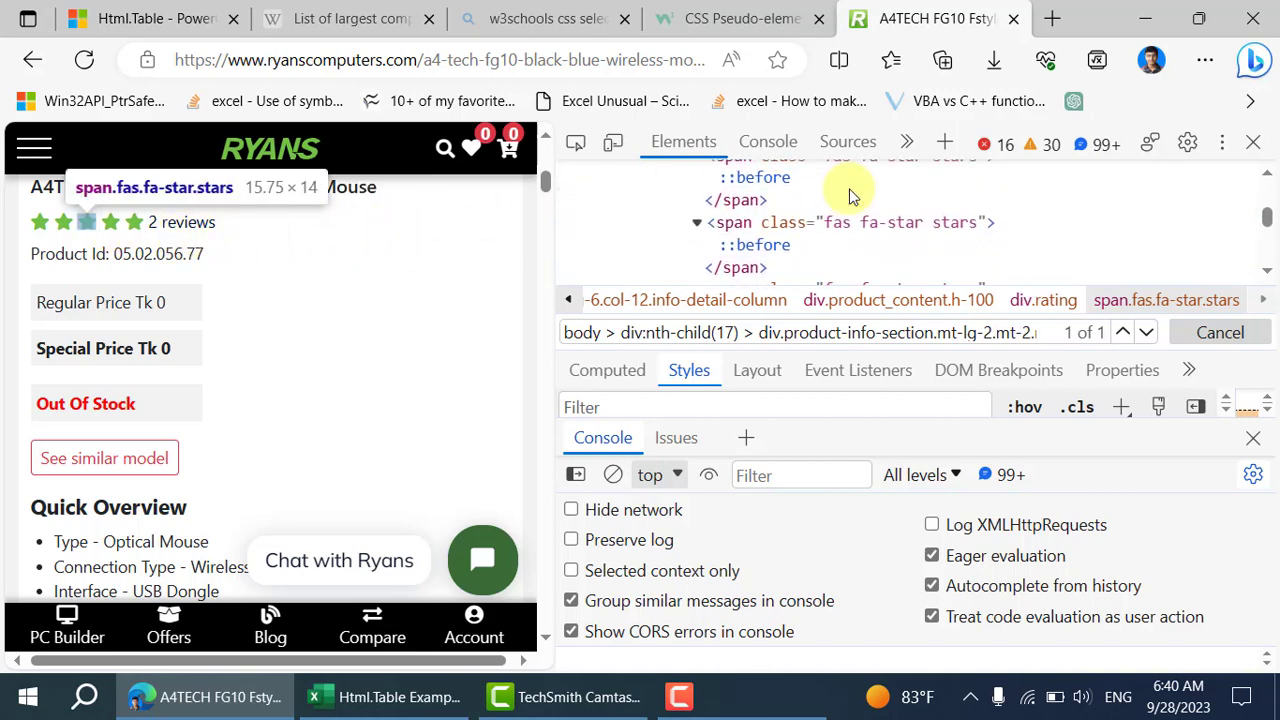
{"action": "scroll", "coordinate": [851, 194], "scroll_direction": "up", "scroll_amount": 4}
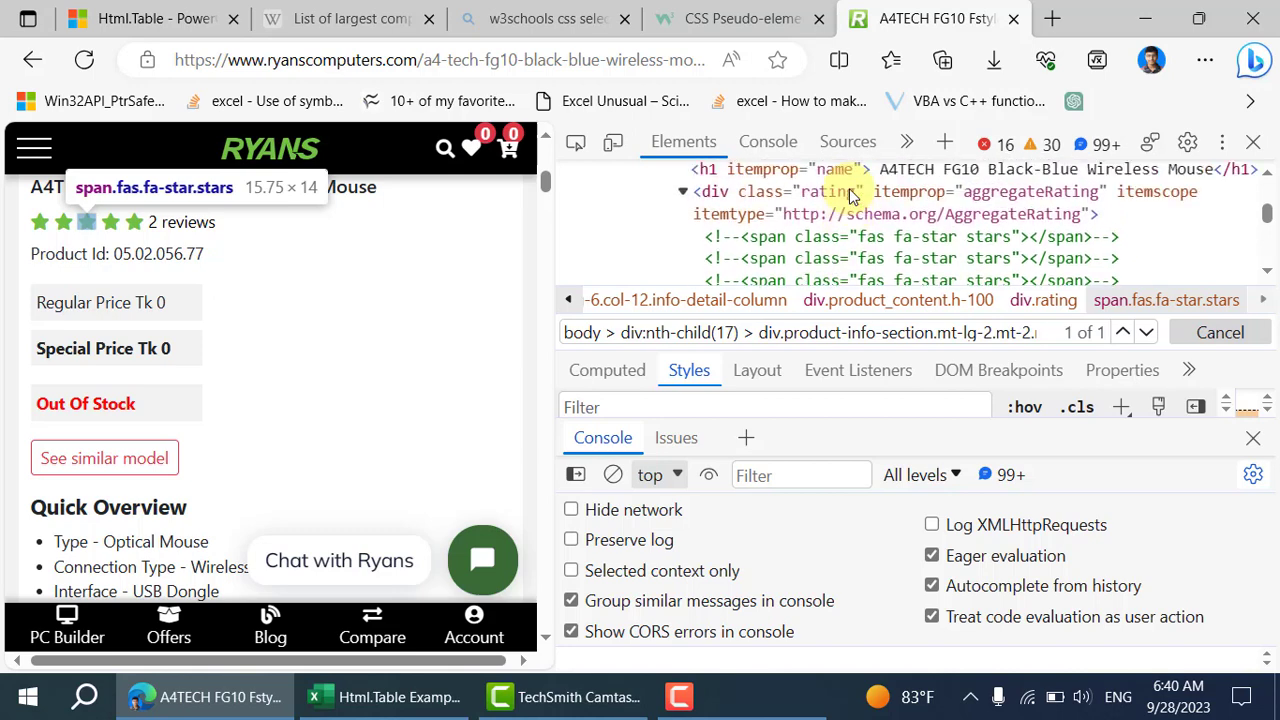
{"action": "left_click", "coordinate": [853, 224]}
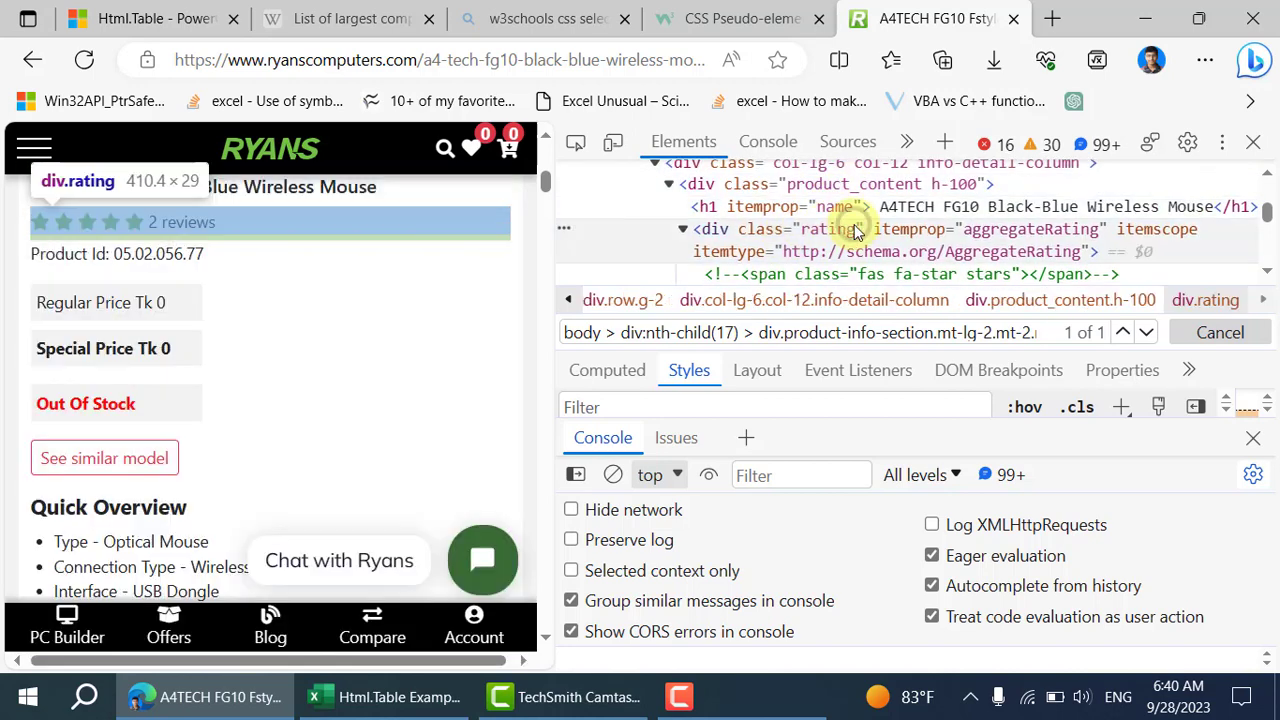
Examine the commented-out and active star spans inside the div.rating element.
{"action": "scroll", "coordinate": [855, 232], "scroll_direction": "down", "scroll_amount": 1}
{"action": "scroll", "coordinate": [853, 229], "scroll_direction": "down", "scroll_amount": 4}
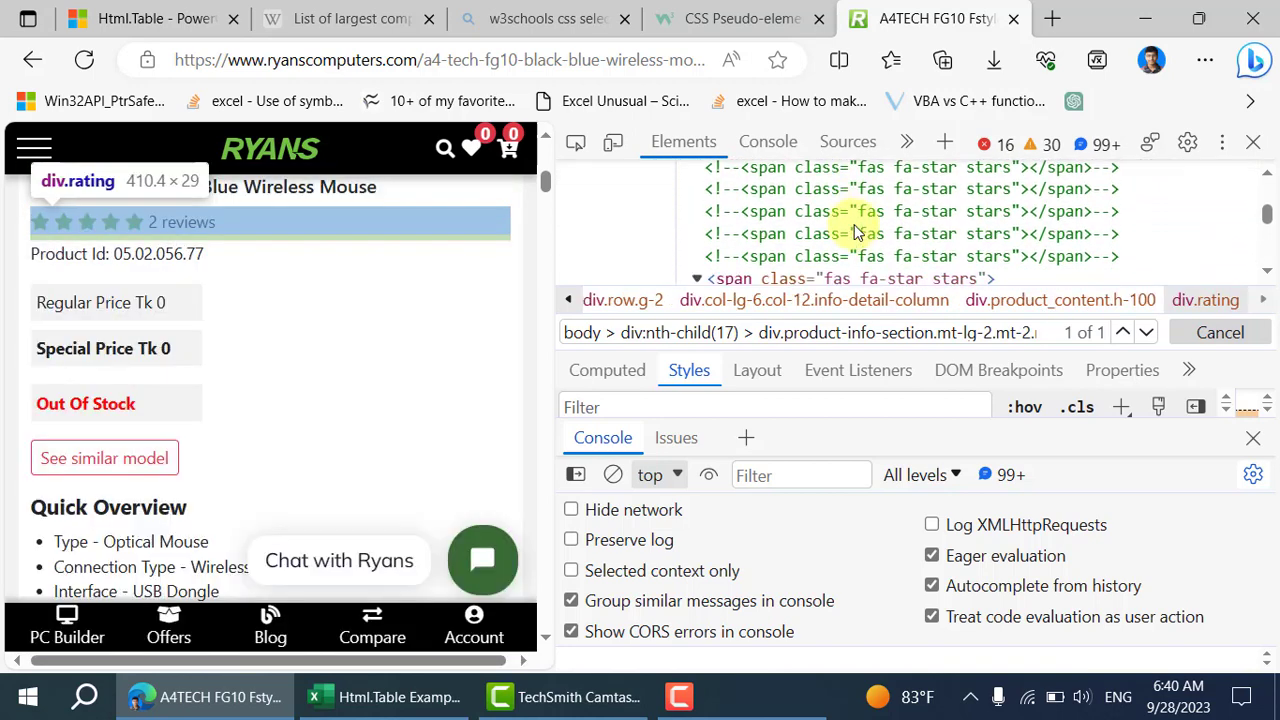
{"action": "scroll", "coordinate": [854, 224], "scroll_direction": "up", "scroll_amount": 2}
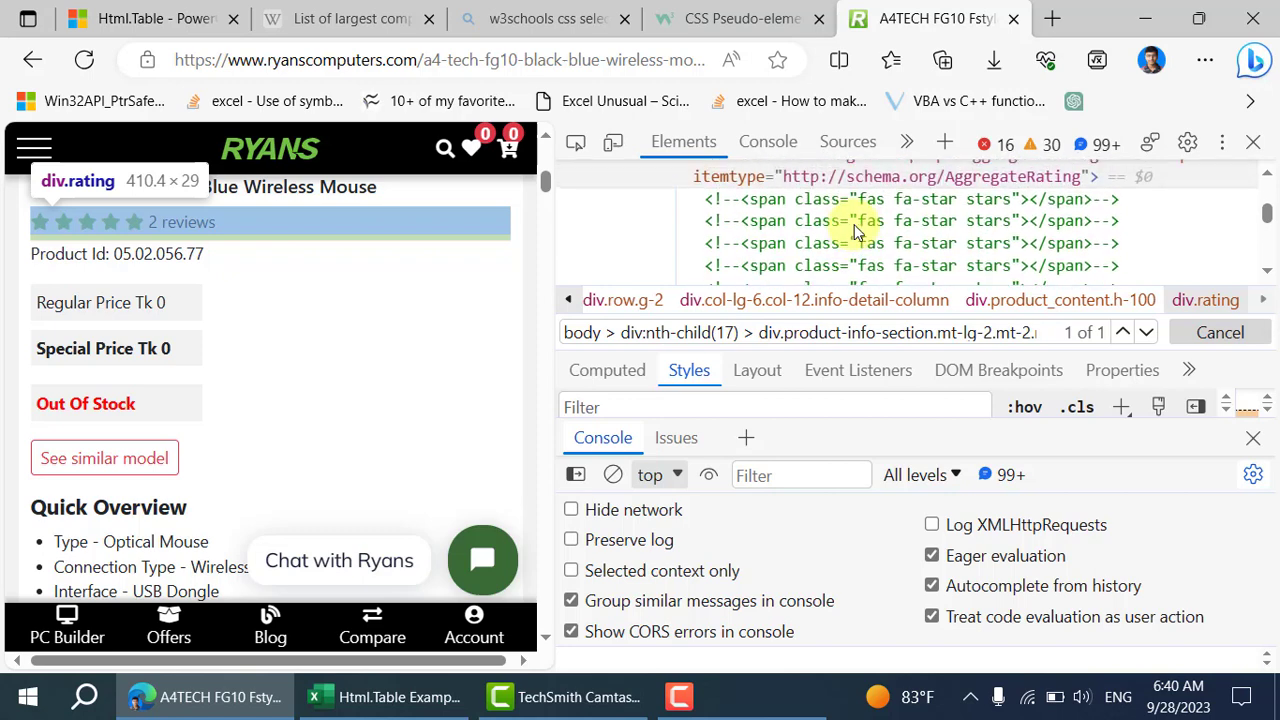
{"action": "scroll", "coordinate": [854, 224], "scroll_direction": "down", "scroll_amount": 2}
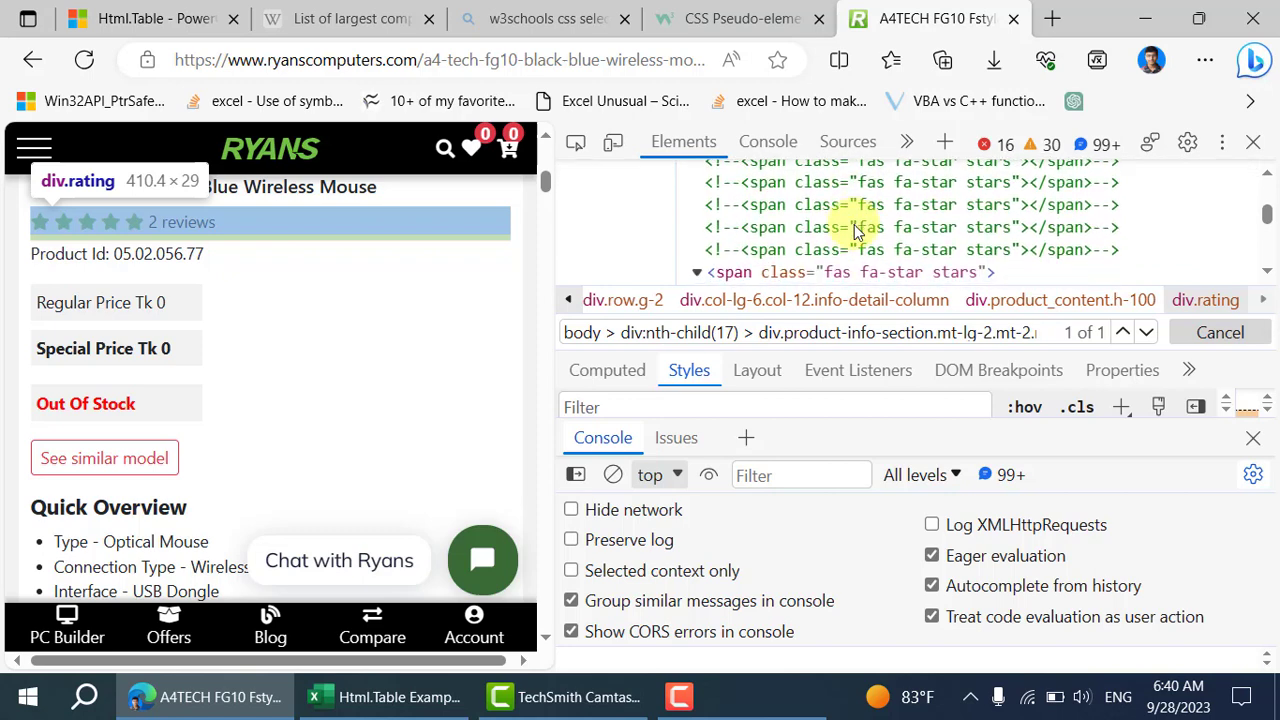
{"action": "scroll", "coordinate": [854, 224], "scroll_direction": "down", "scroll_amount": 3}
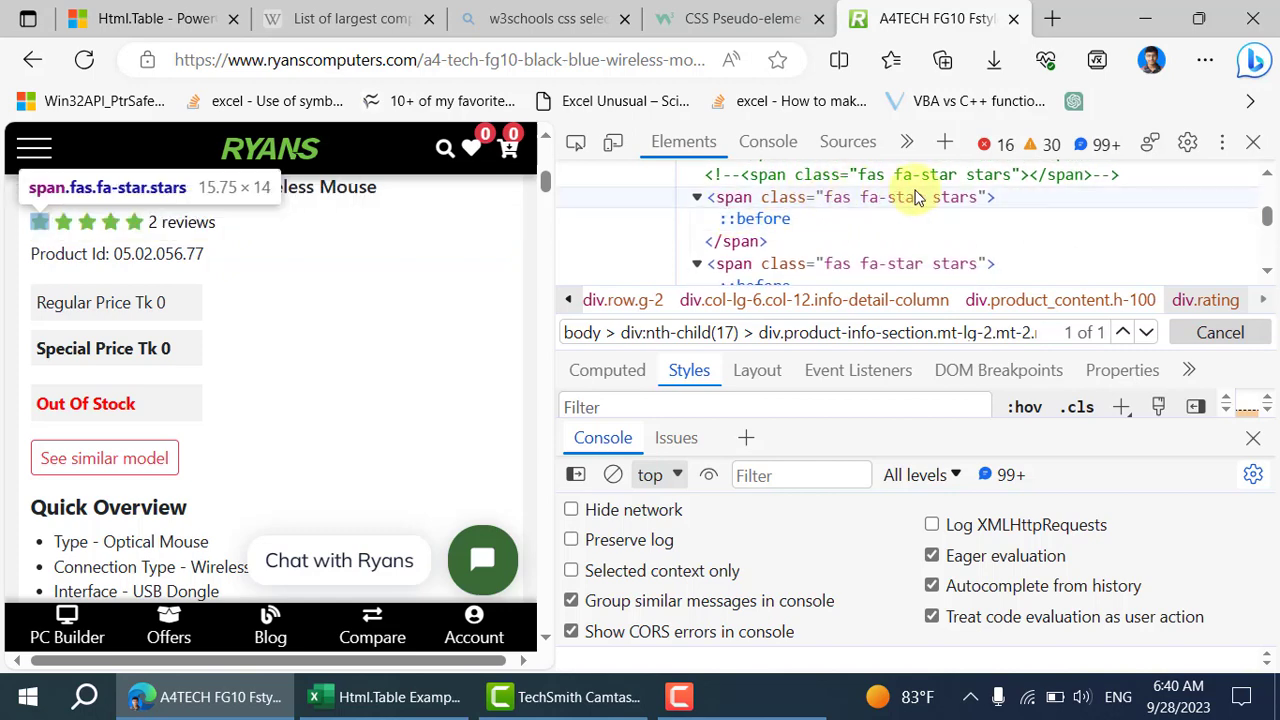
{"action": "scroll", "coordinate": [885, 215], "scroll_direction": "down", "scroll_amount": 2}
{"action": "scroll", "coordinate": [885, 215], "scroll_direction": "up", "scroll_amount": 2}
{"action": "scroll", "coordinate": [912, 200], "scroll_direction": "down", "scroll_amount": 1}
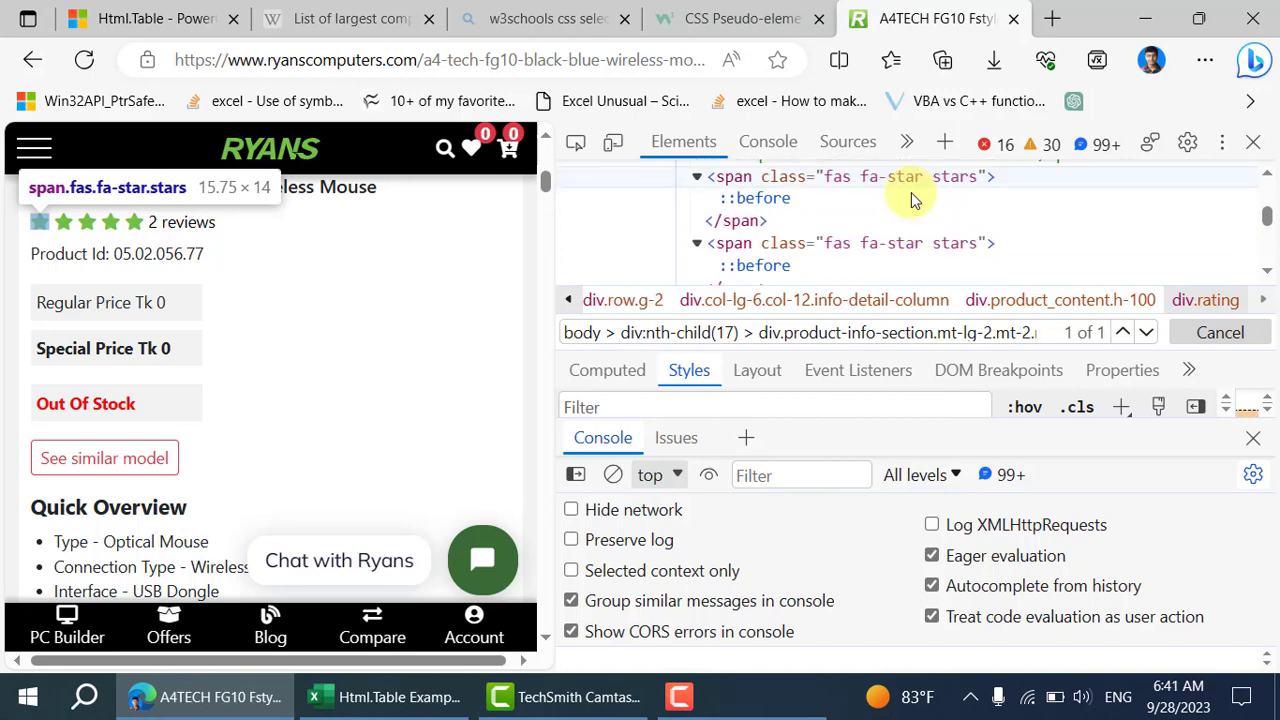
{"action": "scroll", "coordinate": [912, 200], "scroll_direction": "up", "scroll_amount": 2}
{"action": "scroll", "coordinate": [912, 200], "scroll_direction": "up", "scroll_amount": 2}
{"action": "scroll", "coordinate": [912, 200], "scroll_direction": "down", "scroll_amount": 3}
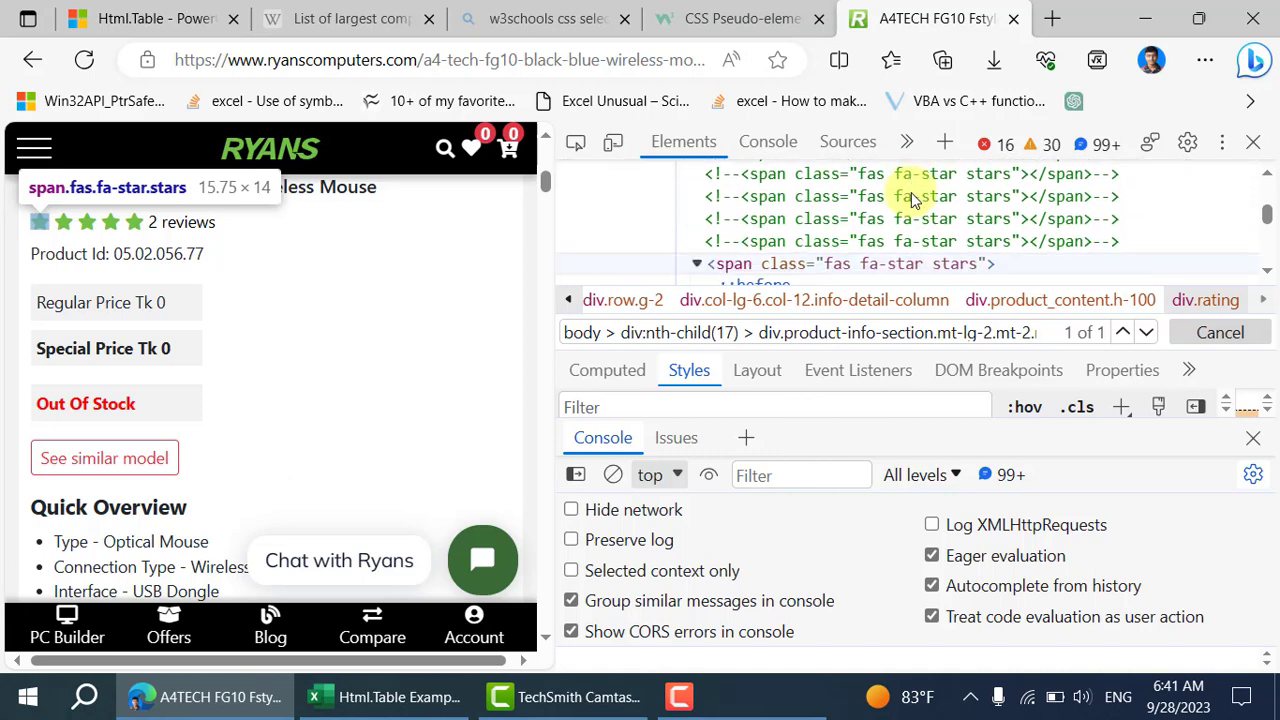
{"action": "scroll", "coordinate": [912, 200], "scroll_direction": "down", "scroll_amount": 1}
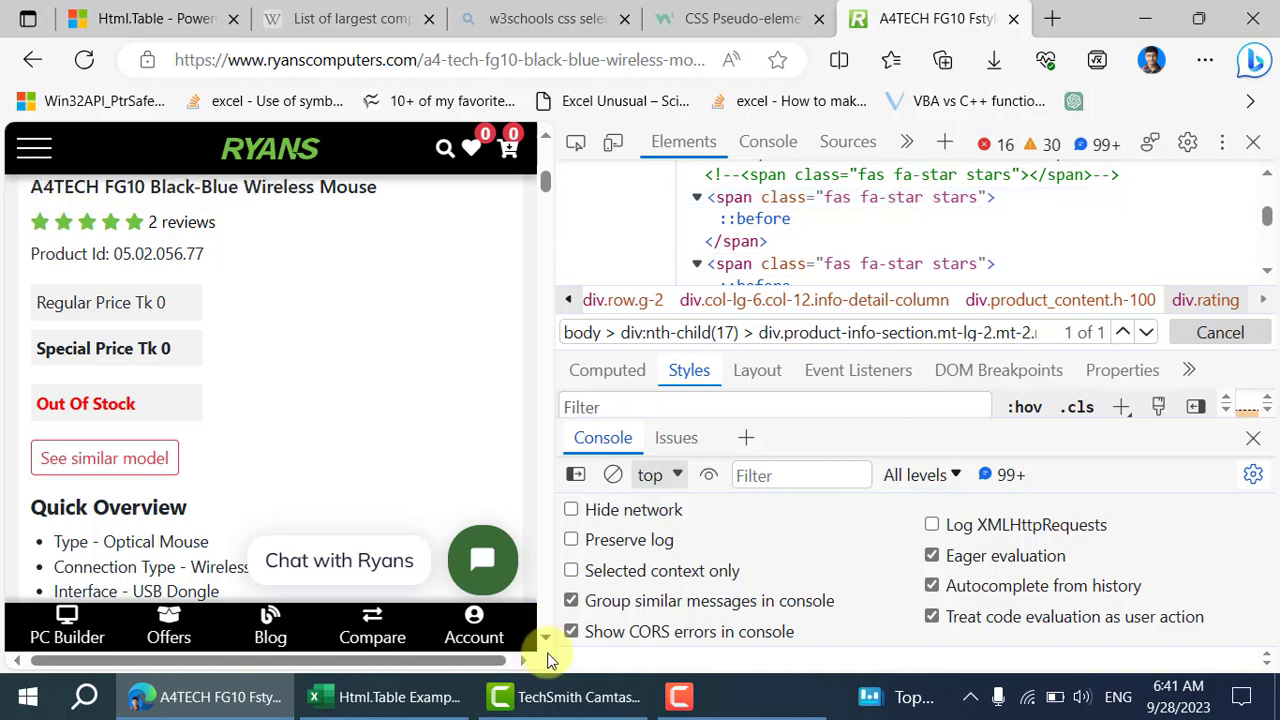
Check the end of the RowSelector path in the Power Query formula, and return to the product page in Edge.
{"action": "left_click", "coordinate": [398, 697]}
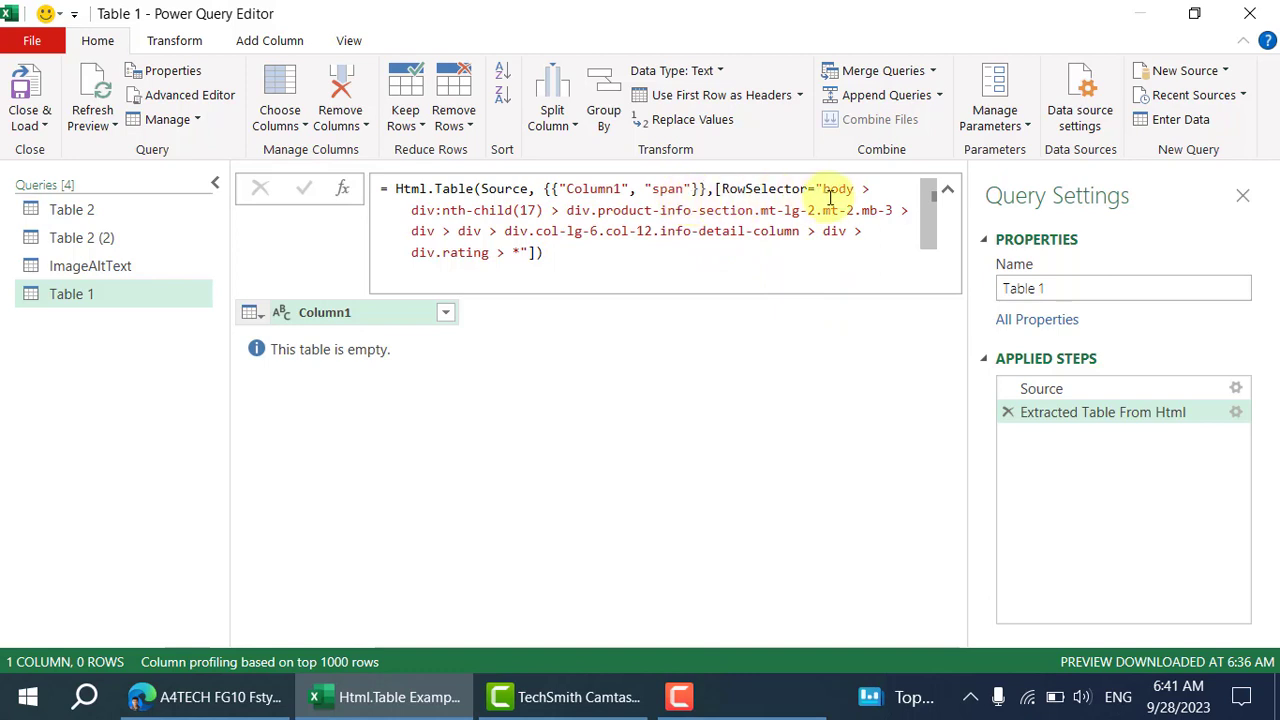
{"action": "left_click", "coordinate": [520, 253]}
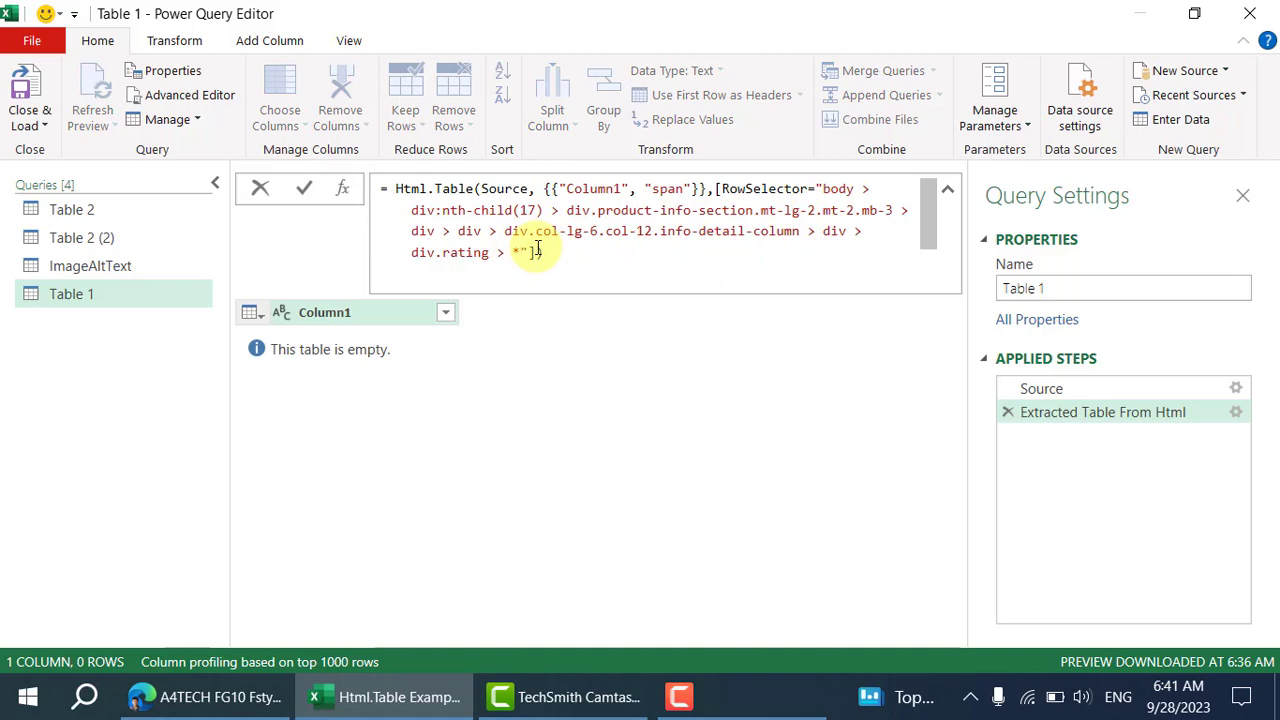
{"action": "left_click", "coordinate": [258, 697]}
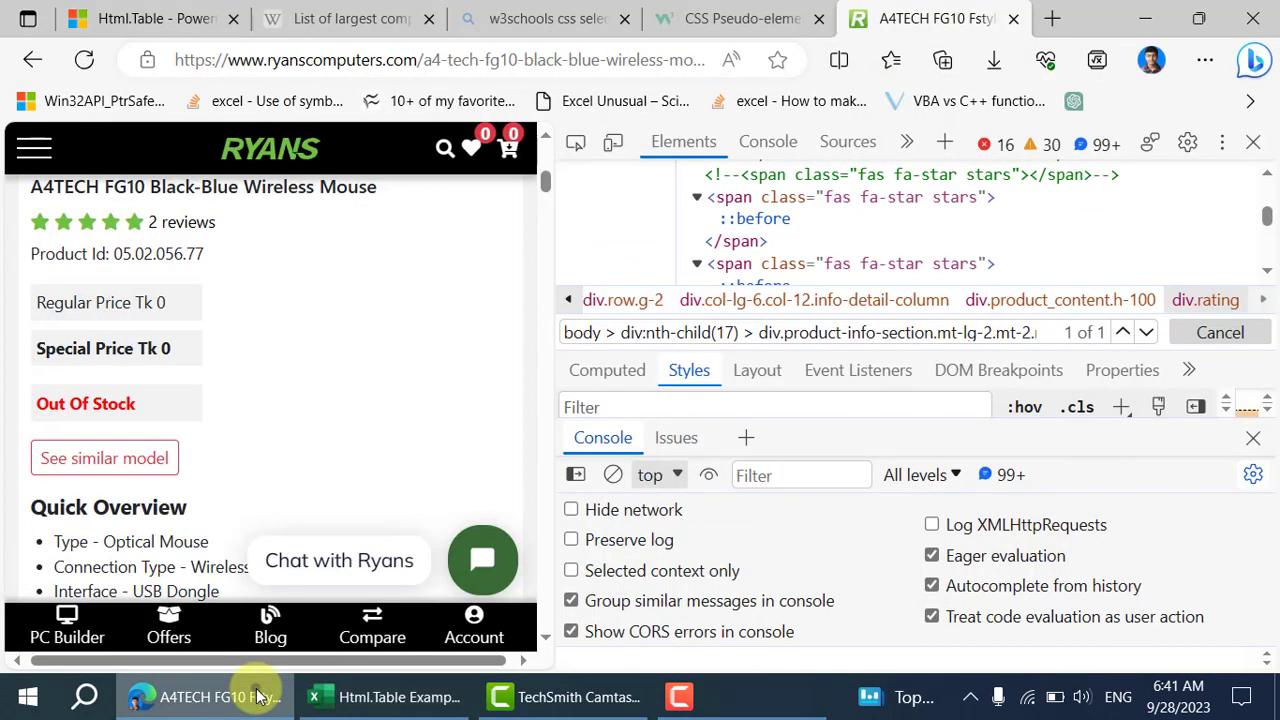
{"action": "left_click", "coordinate": [258, 697]}
{"action": "left_click", "coordinate": [250, 690]}
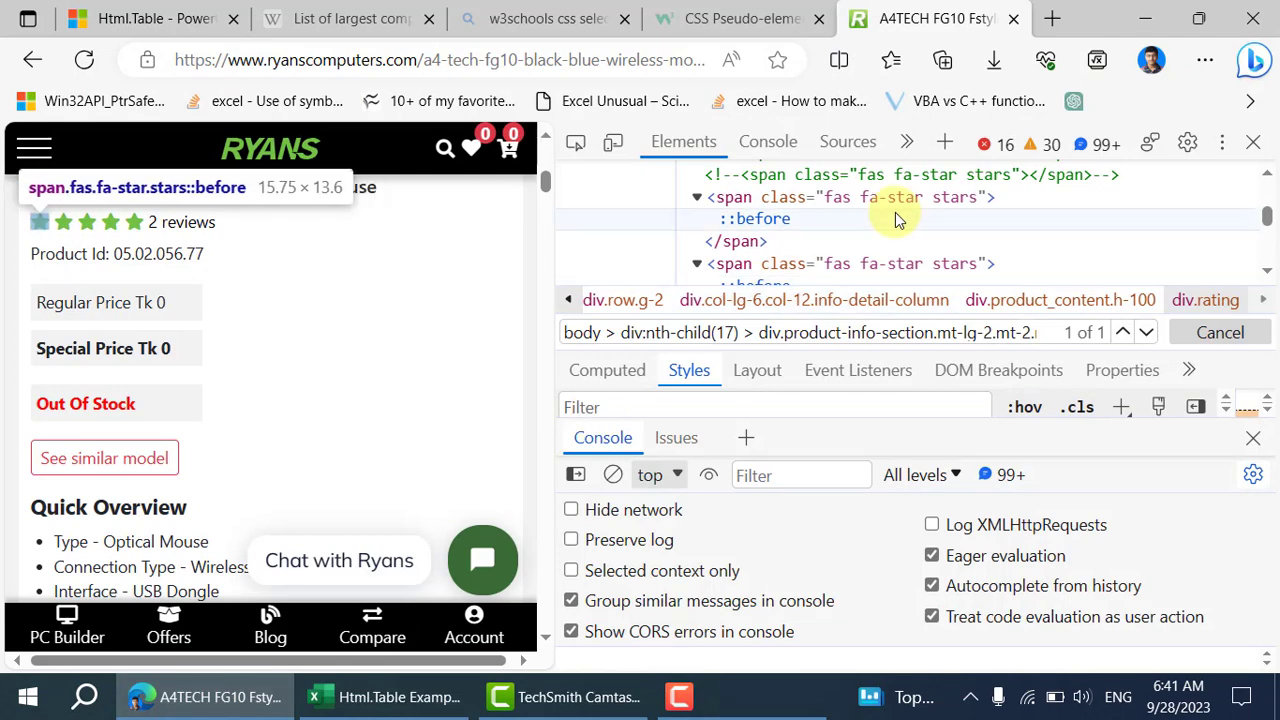
Compare the element paths of the div.rating container and its first active star span, leaving the star span selected.
{"action": "scroll", "coordinate": [897, 220], "scroll_direction": "up", "scroll_amount": 5}
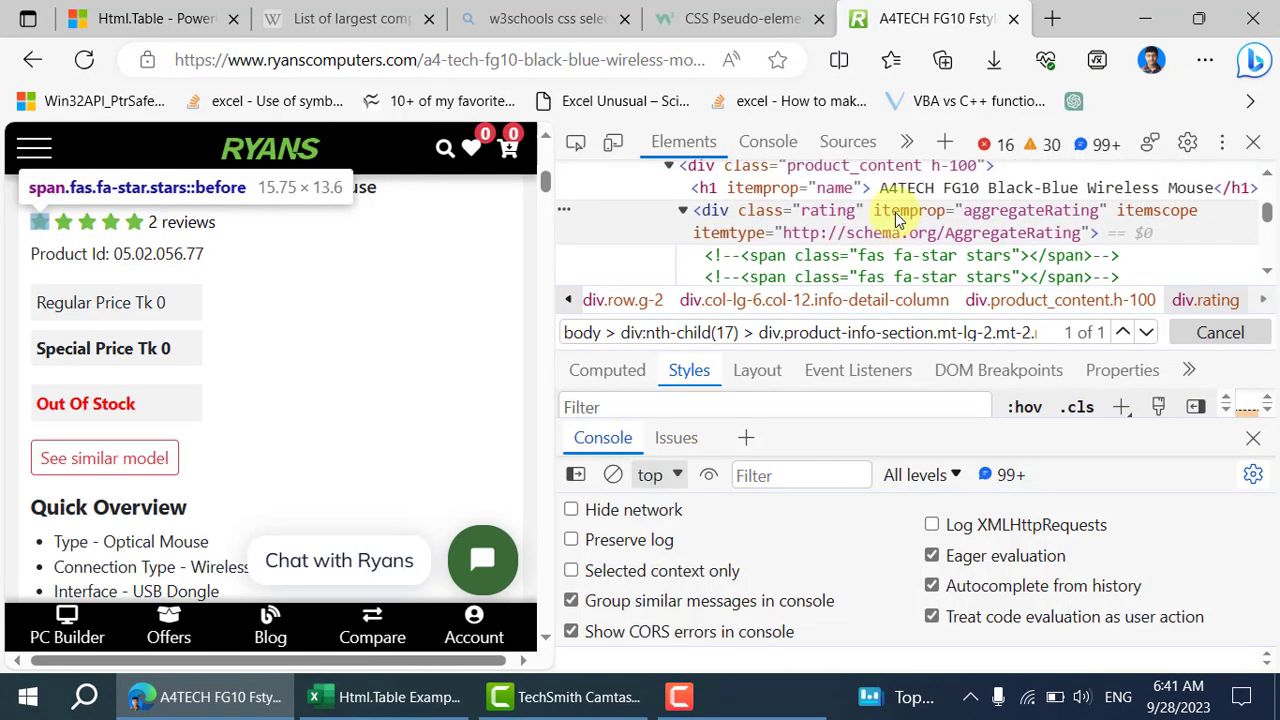
{"action": "scroll", "coordinate": [897, 220], "scroll_direction": "down", "scroll_amount": 1}
{"action": "scroll", "coordinate": [897, 220], "scroll_direction": "down", "scroll_amount": 5}
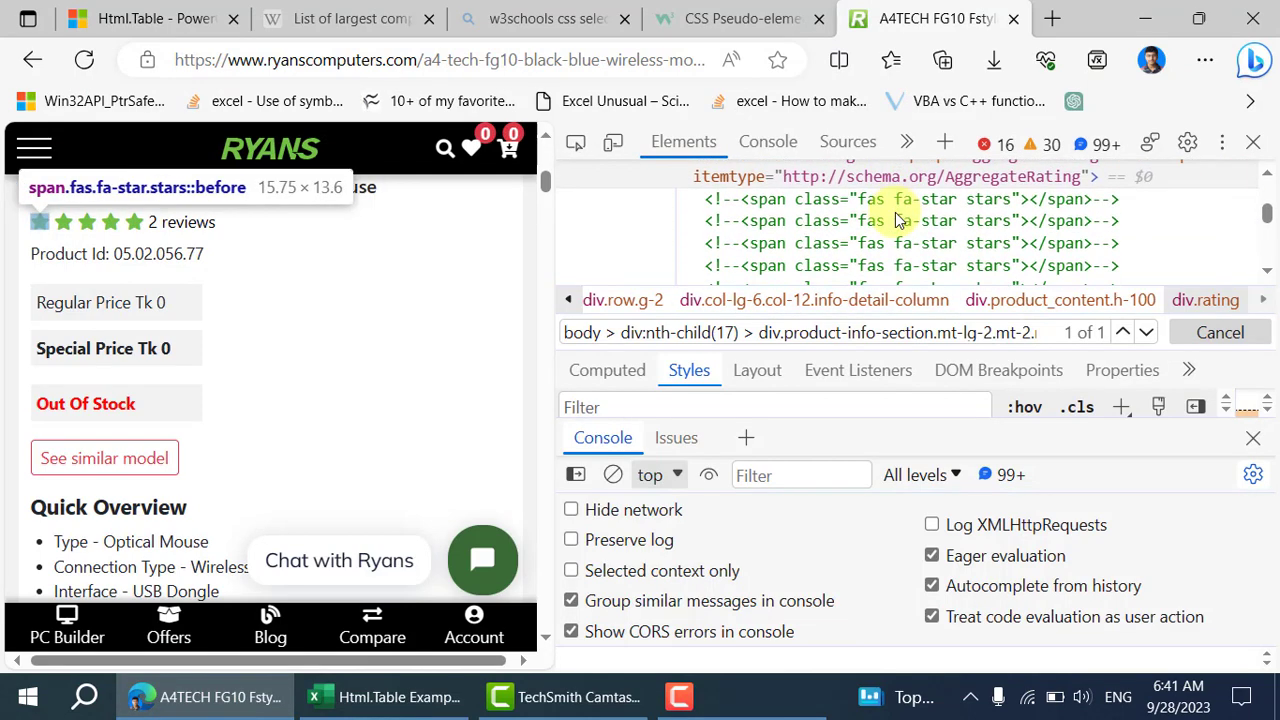
{"action": "left_click", "coordinate": [853, 239]}
{"action": "right_click", "coordinate": [853, 239]}
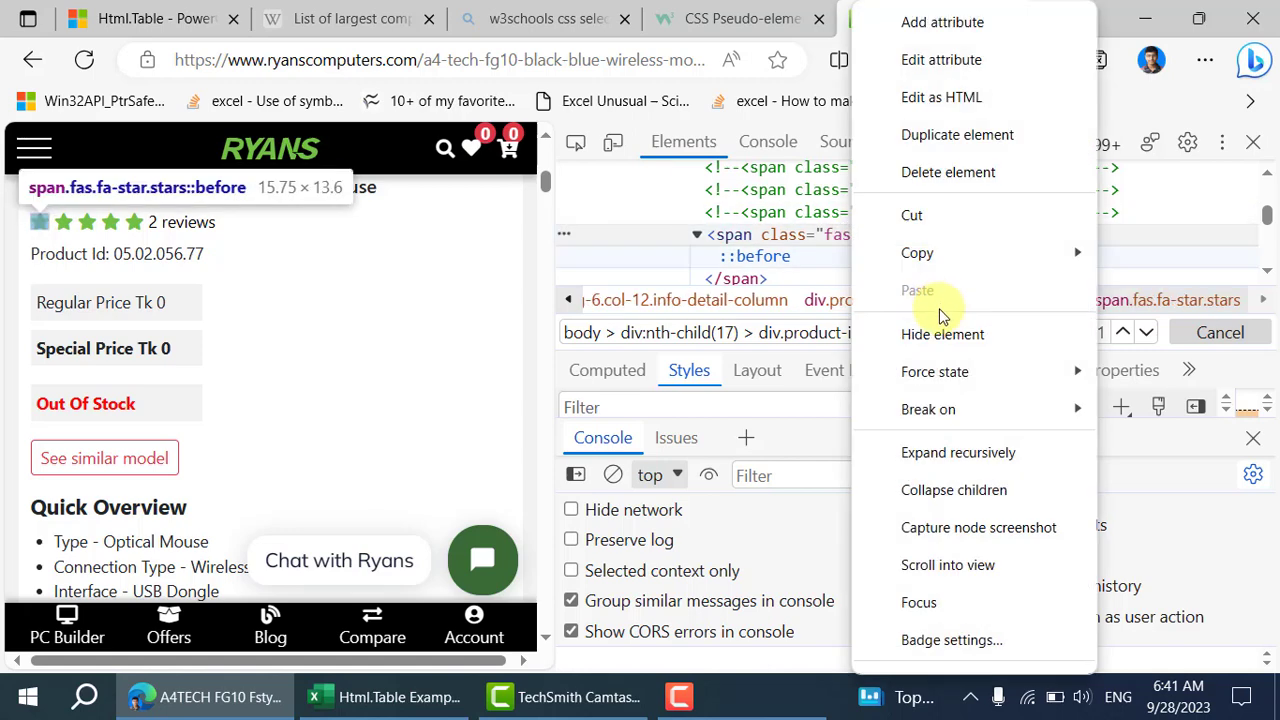
{"action": "left_click", "coordinate": [810, 238]}
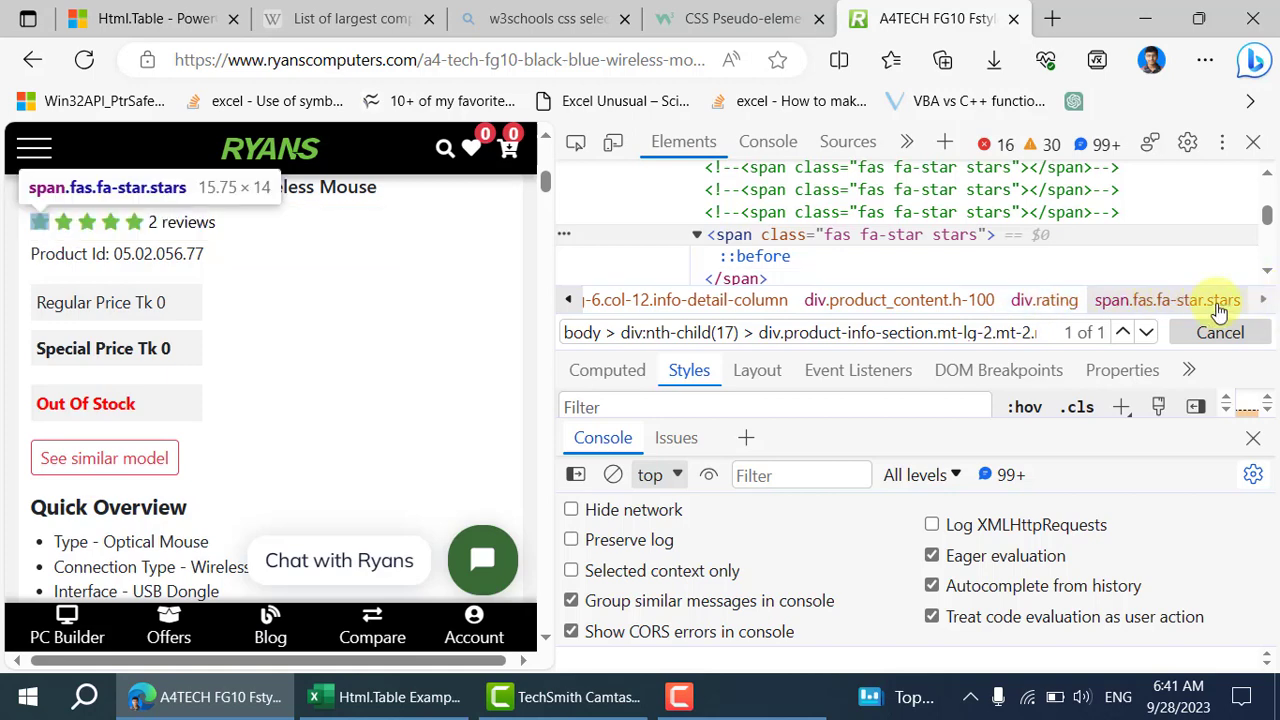
{"action": "left_click", "coordinate": [1068, 310]}
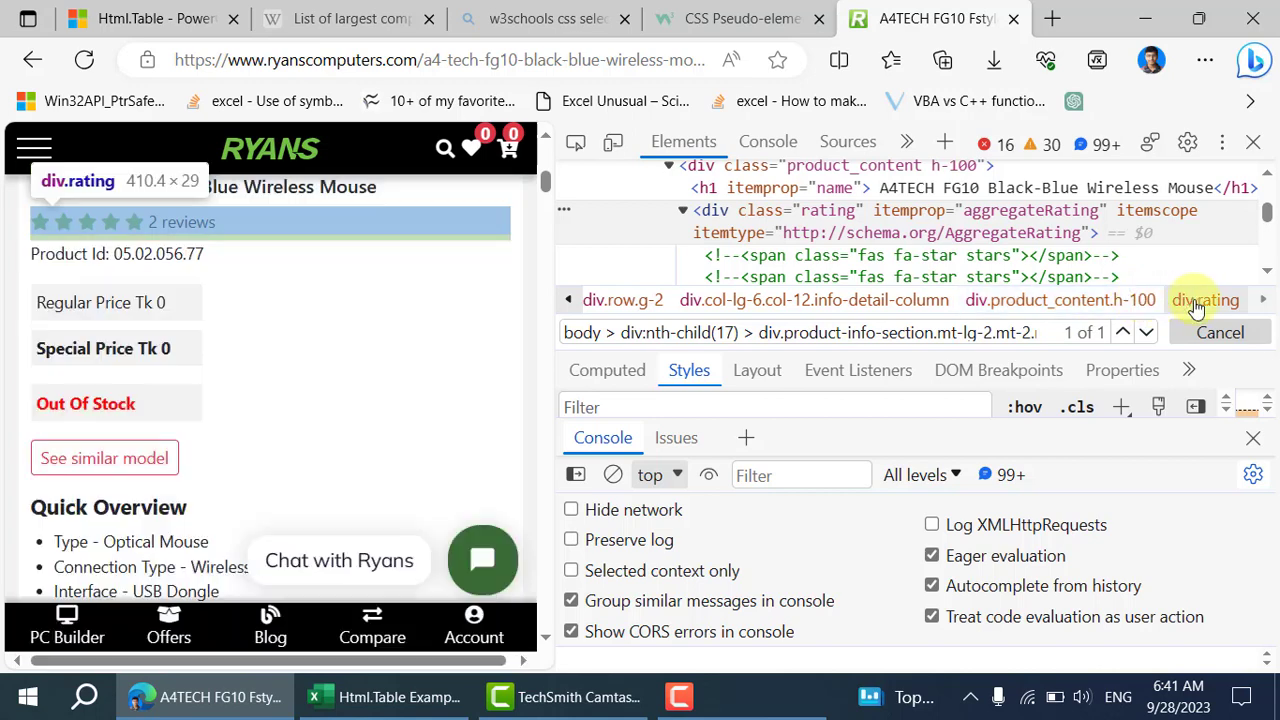
{"action": "scroll", "coordinate": [829, 215], "scroll_direction": "down", "scroll_amount": 2}
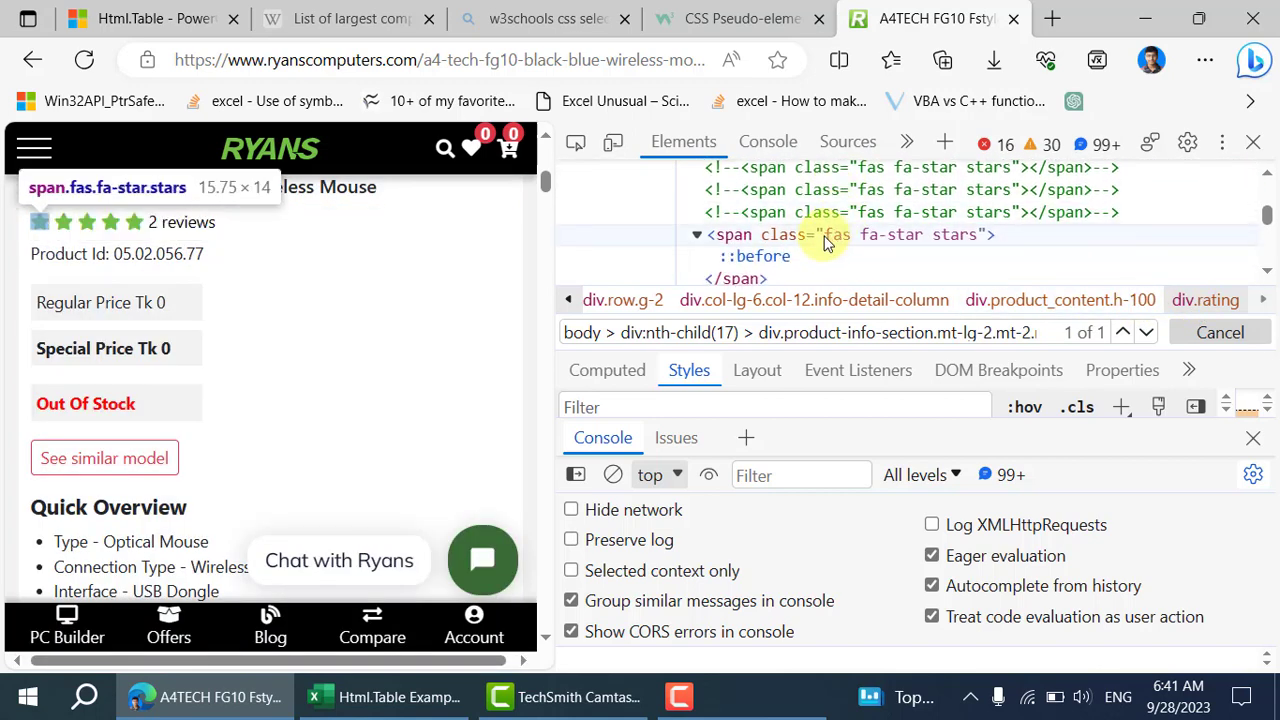
{"action": "left_click", "coordinate": [826, 244]}
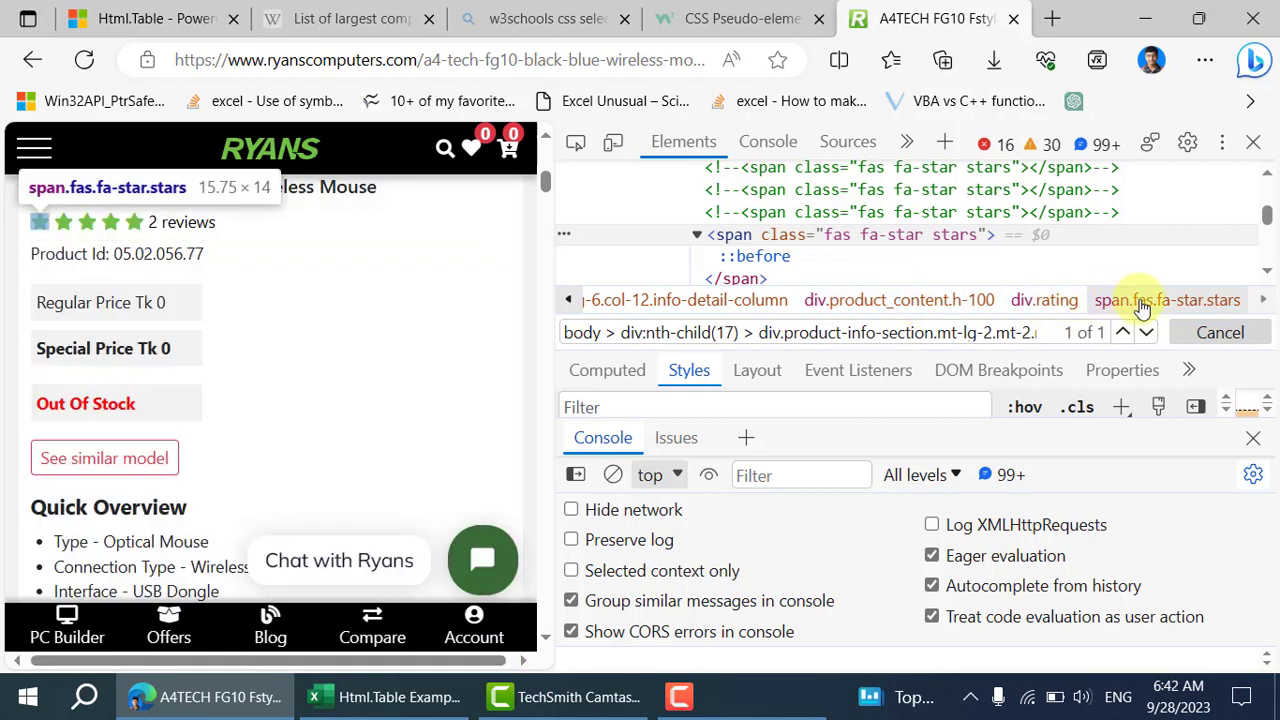
Search the page's HTML for the first star span's copied selector and check the ::before entries inside the star spans.
{"action": "right_click", "coordinate": [890, 243]}
{"action": "mouse_move", "coordinate": [968, 262]}
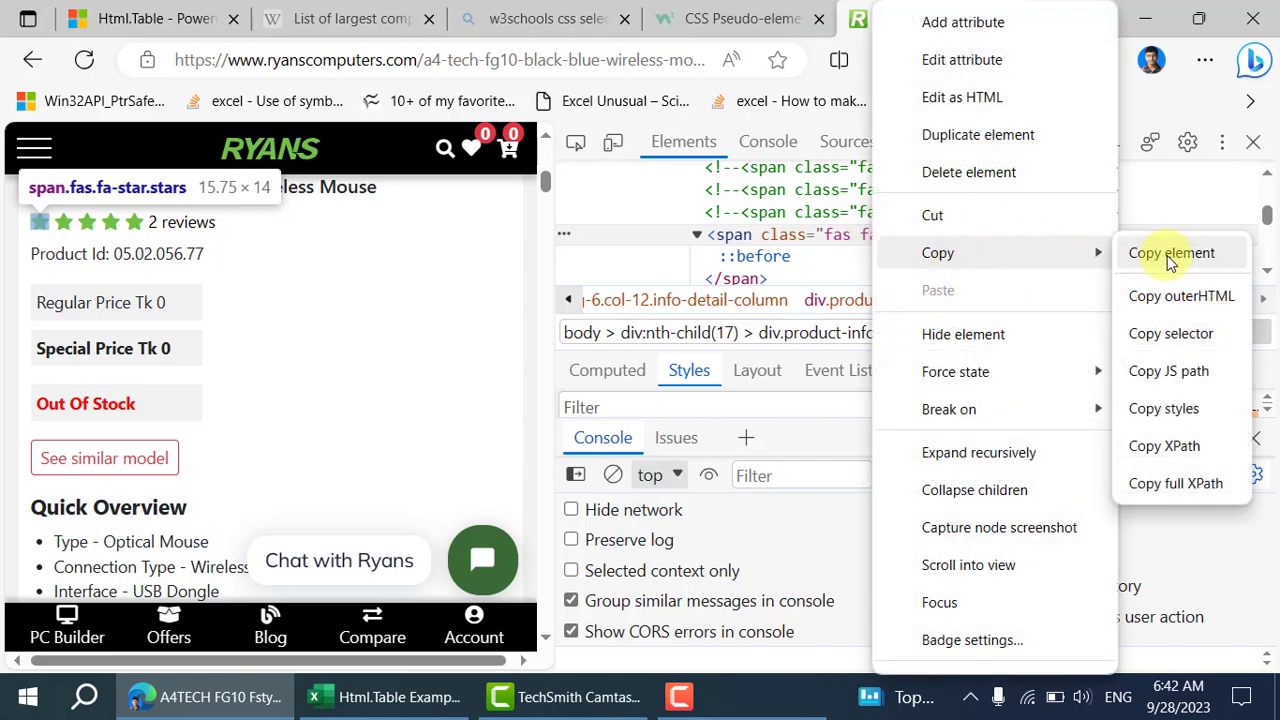
{"action": "left_click", "coordinate": [1172, 332]}
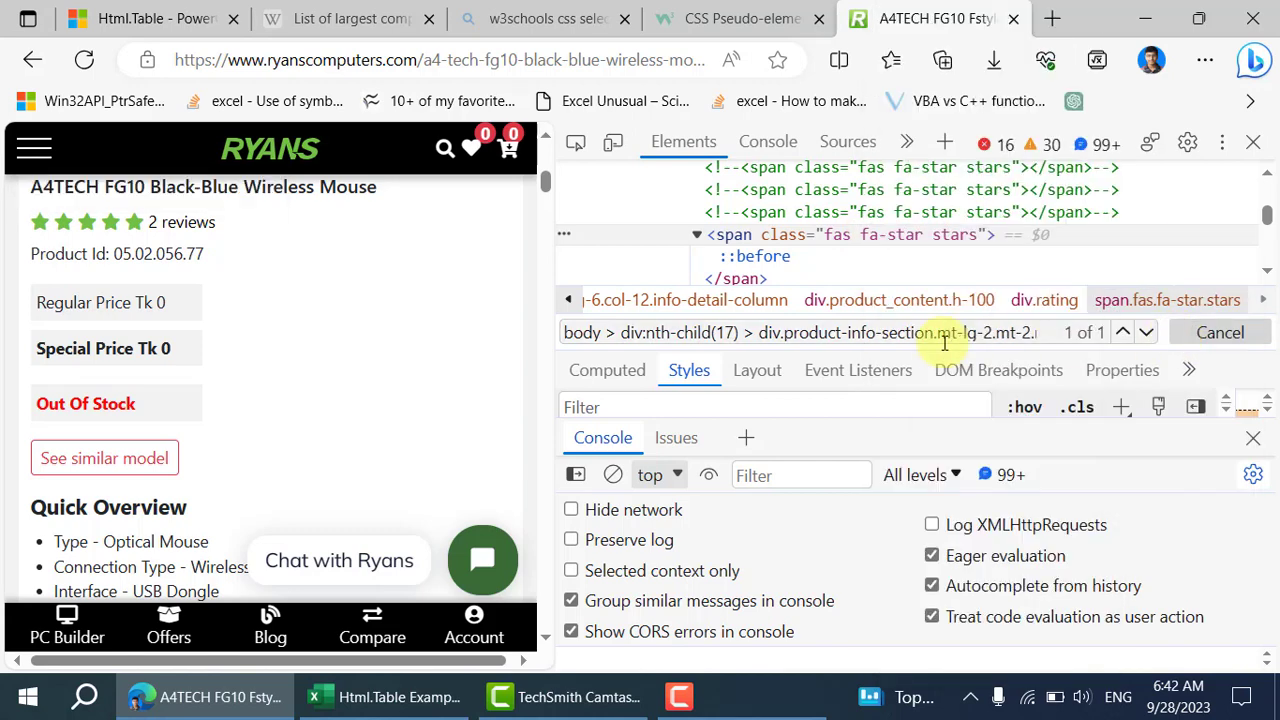
{"action": "key", "text": "ctrl+a"}
{"action": "key", "text": "ctrl+v"}
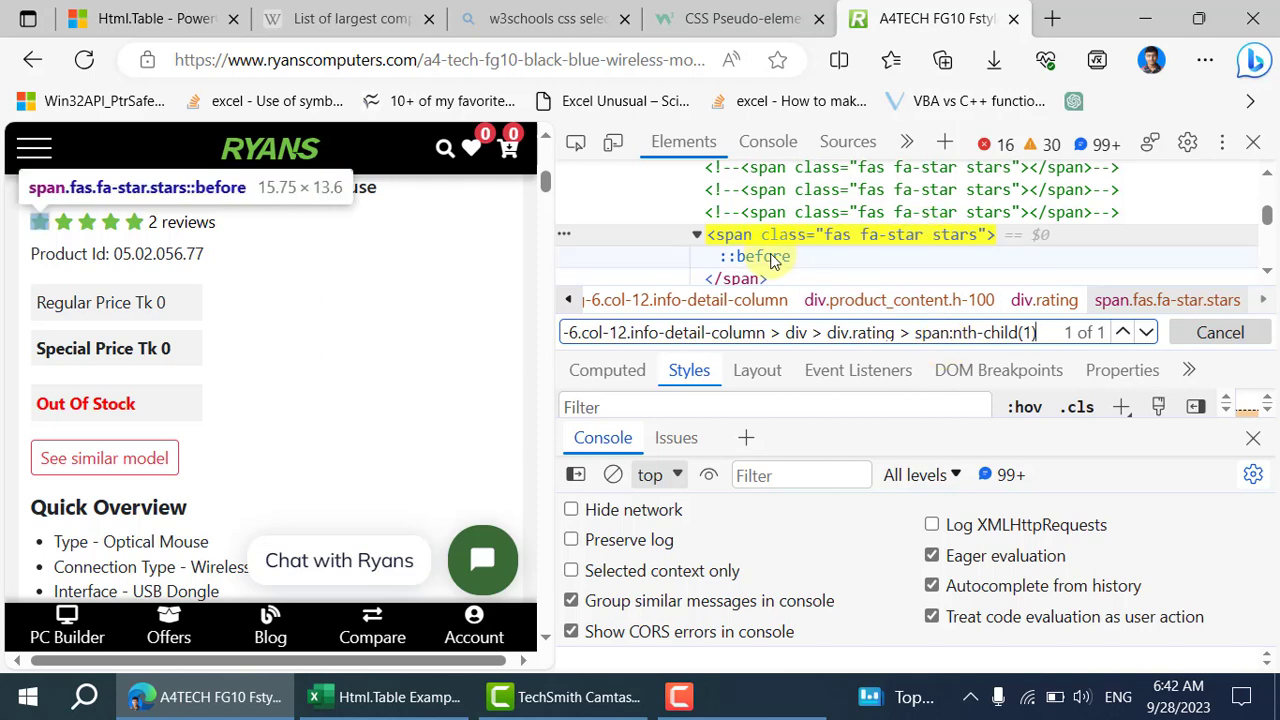
{"action": "scroll", "coordinate": [766, 257], "scroll_direction": "down", "scroll_amount": 1}
{"action": "scroll", "coordinate": [775, 261], "scroll_direction": "down", "scroll_amount": 1}
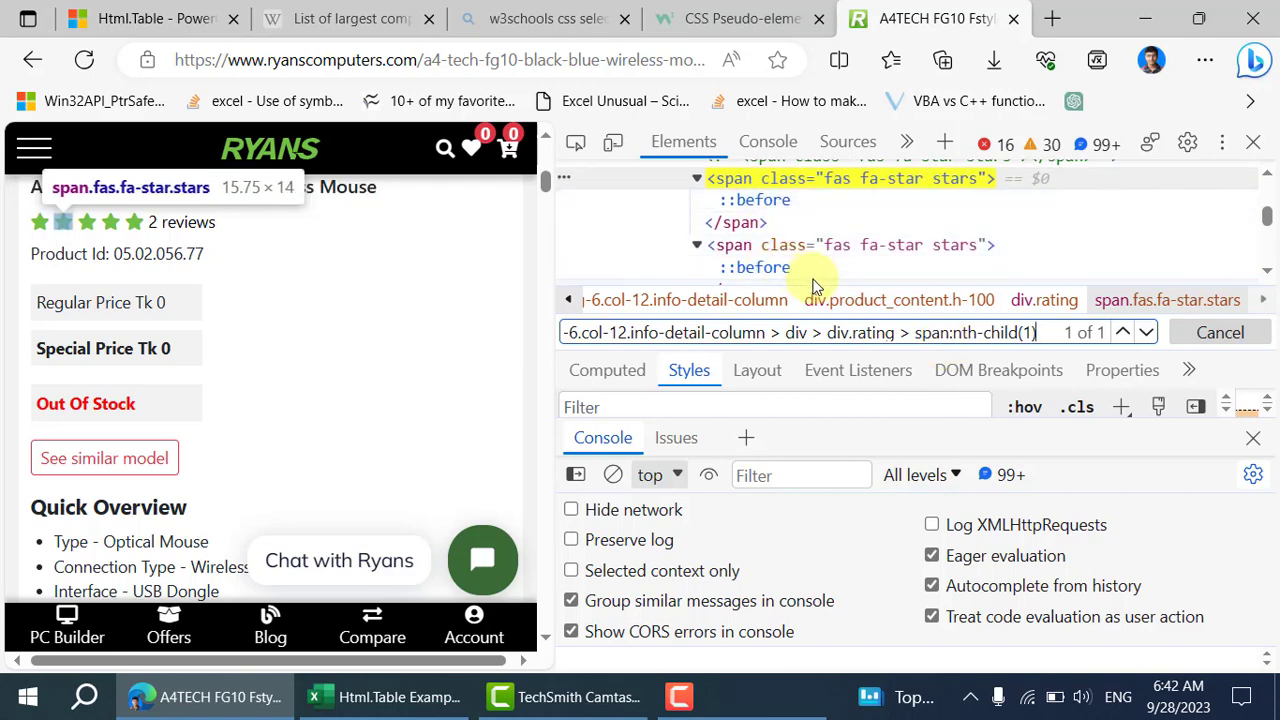
{"action": "scroll", "coordinate": [808, 275], "scroll_direction": "down", "scroll_amount": 1}
{"action": "scroll", "coordinate": [812, 272], "scroll_direction": "down", "scroll_amount": 2}
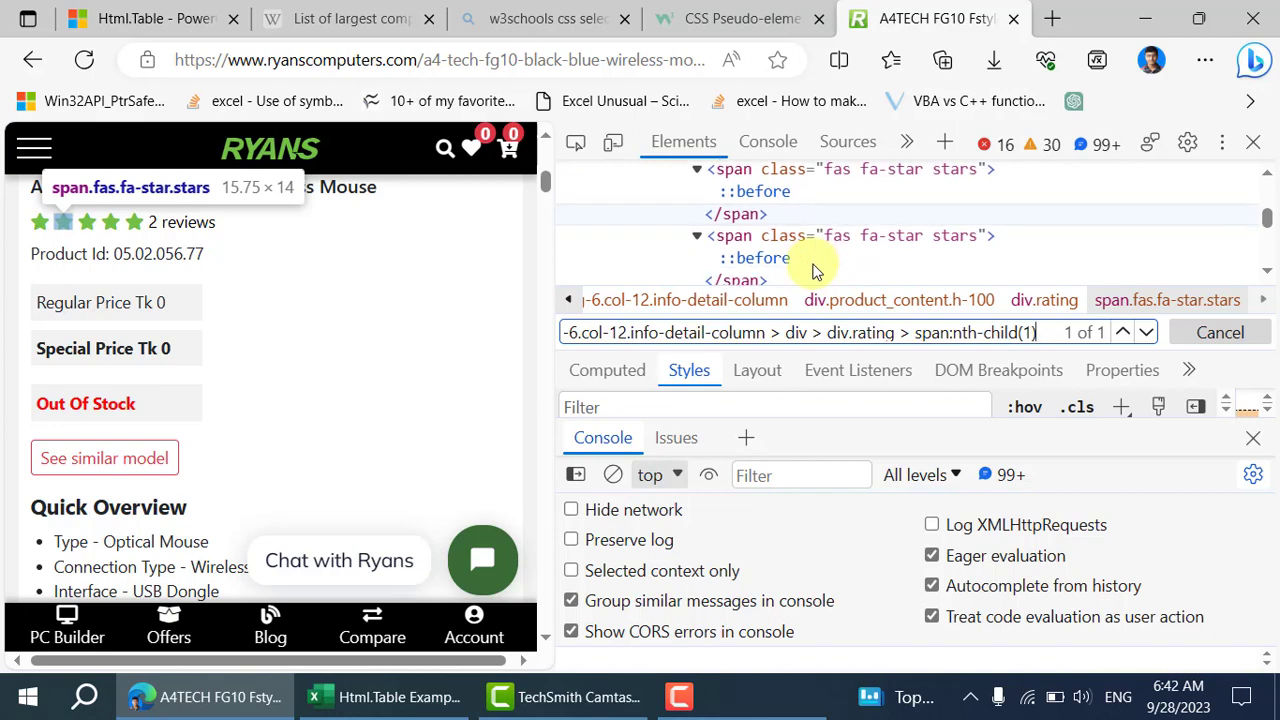
Look up the ::before pseudo-element's description on the w3schools CSS Pseudo-elements page.
{"action": "left_click", "coordinate": [742, 18]}
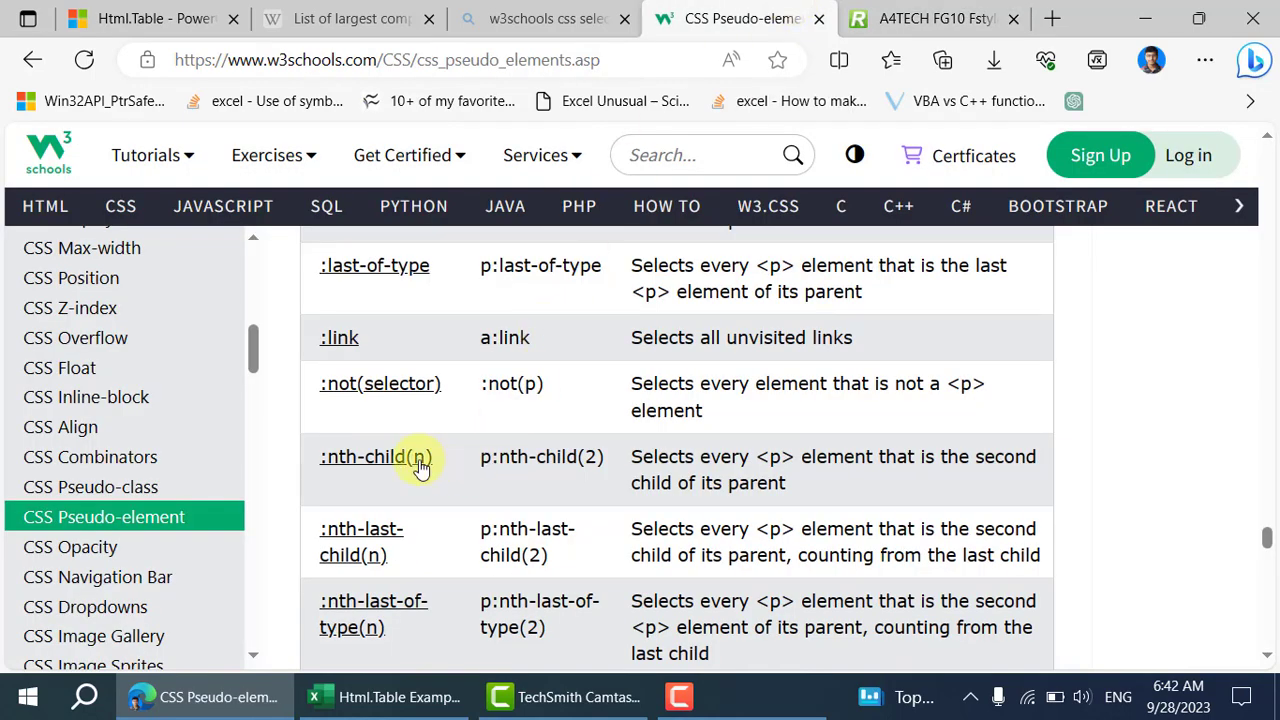
{"action": "scroll", "coordinate": [340, 350], "scroll_direction": "down", "scroll_amount": 3}
{"action": "scroll", "coordinate": [340, 345], "scroll_direction": "down", "scroll_amount": 7}
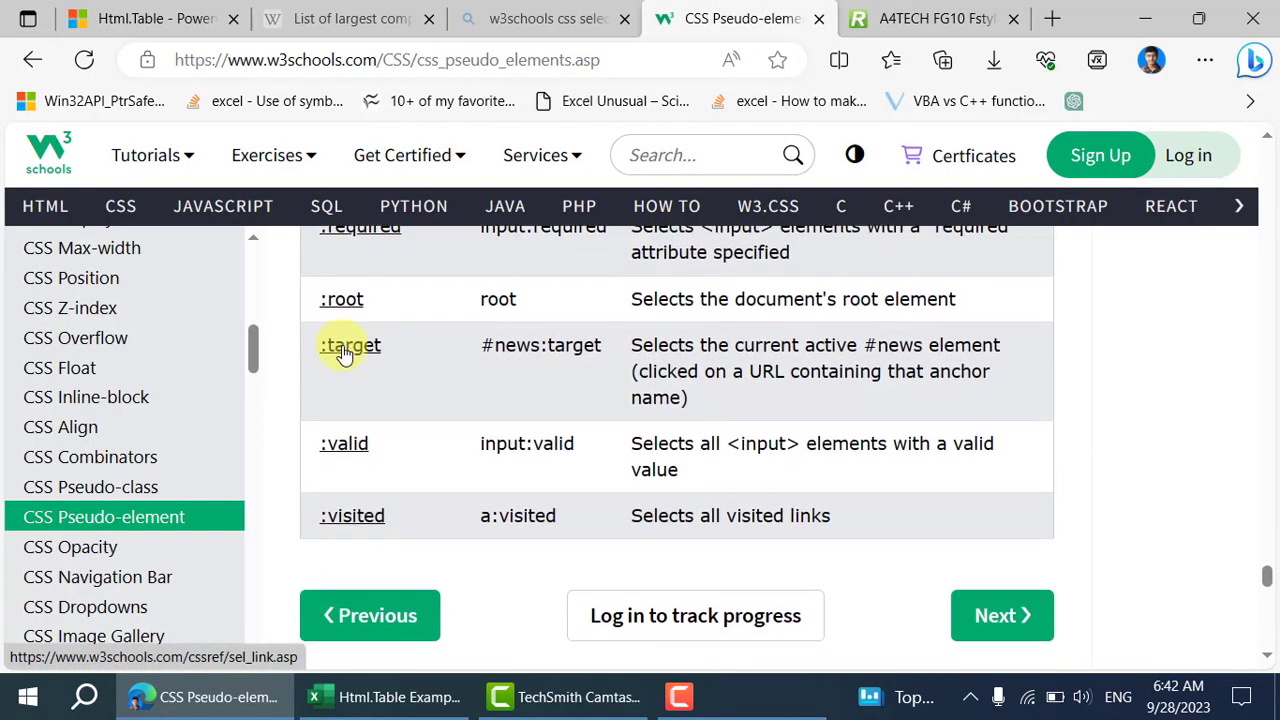
{"action": "scroll", "coordinate": [343, 351], "scroll_direction": "up", "scroll_amount": 5}
{"action": "scroll", "coordinate": [418, 362], "scroll_direction": "up", "scroll_amount": 15}
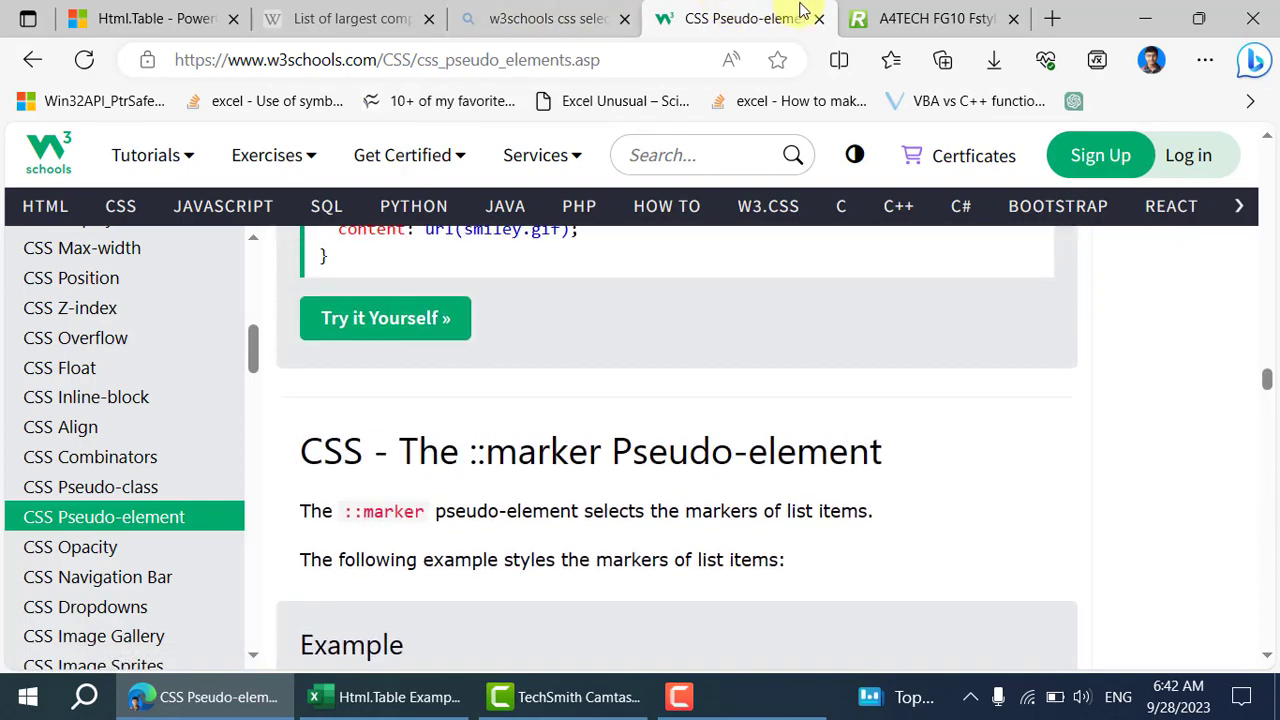
{"action": "scroll", "coordinate": [534, 289], "scroll_direction": "up", "scroll_amount": 15}
{"action": "scroll", "coordinate": [543, 382], "scroll_direction": "up", "scroll_amount": 1}
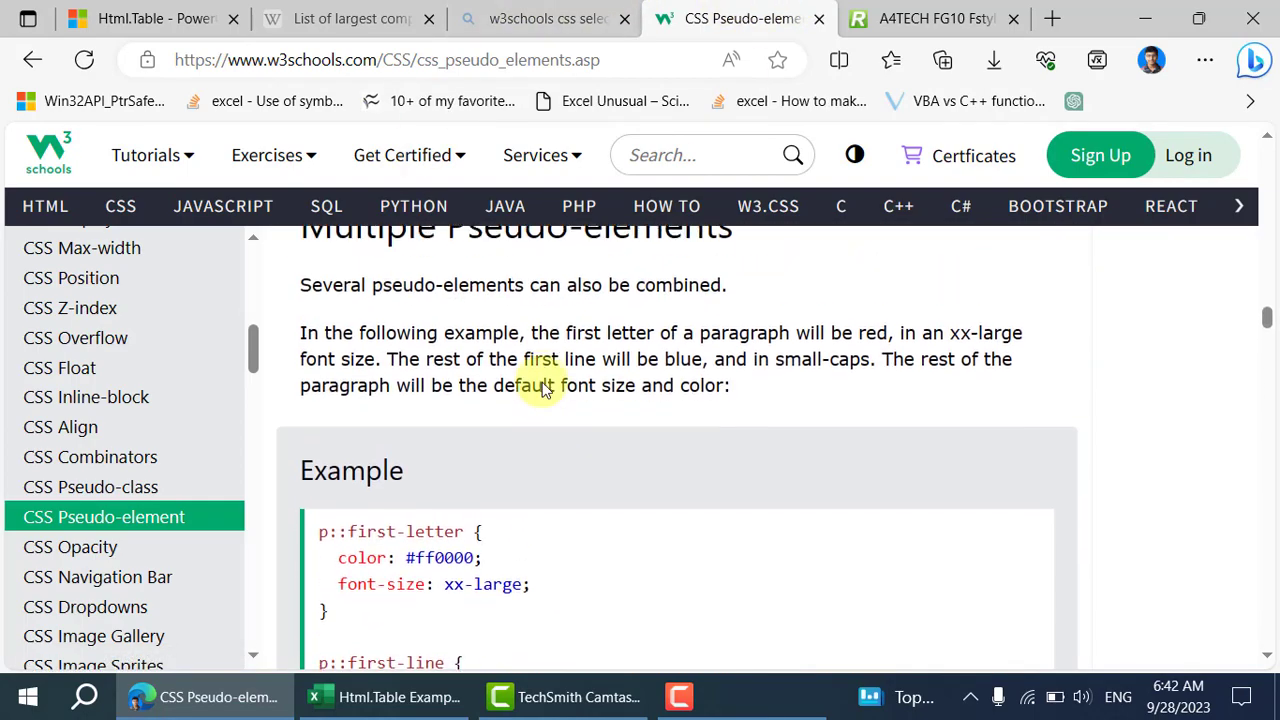
{"action": "scroll", "coordinate": [543, 385], "scroll_direction": "down", "scroll_amount": 5}
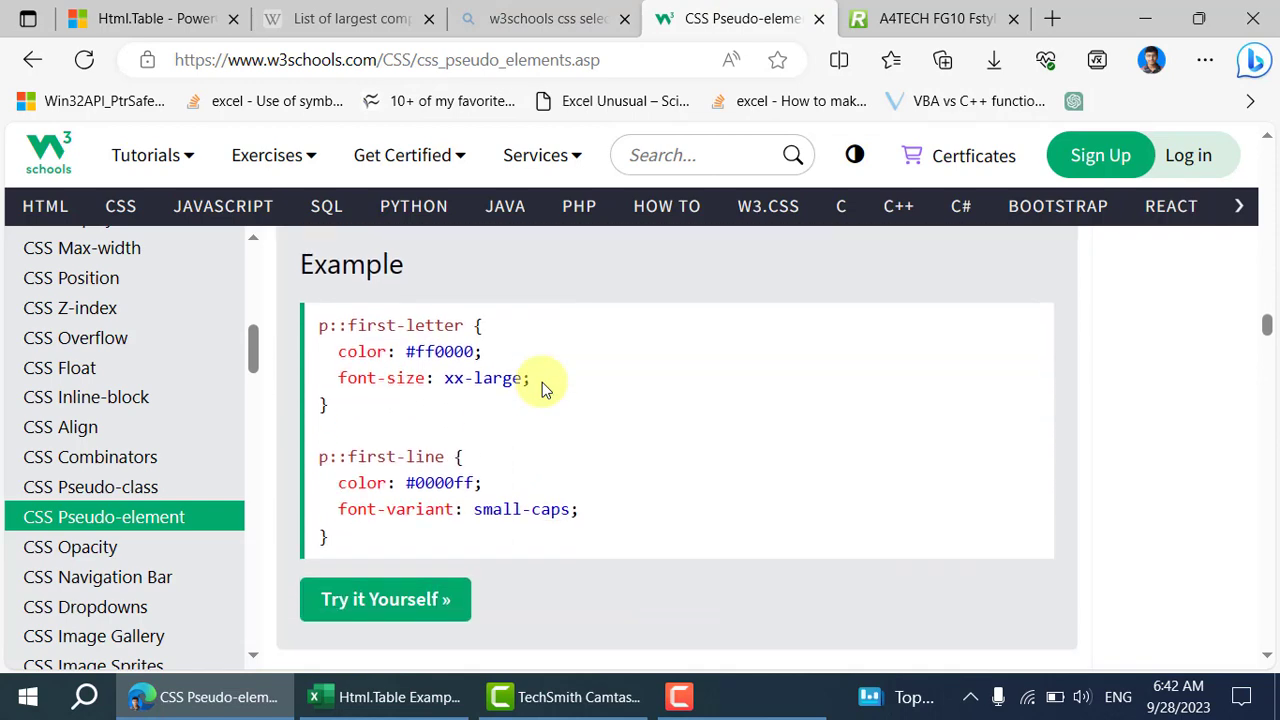
{"action": "scroll", "coordinate": [542, 385], "scroll_direction": "down", "scroll_amount": 2}
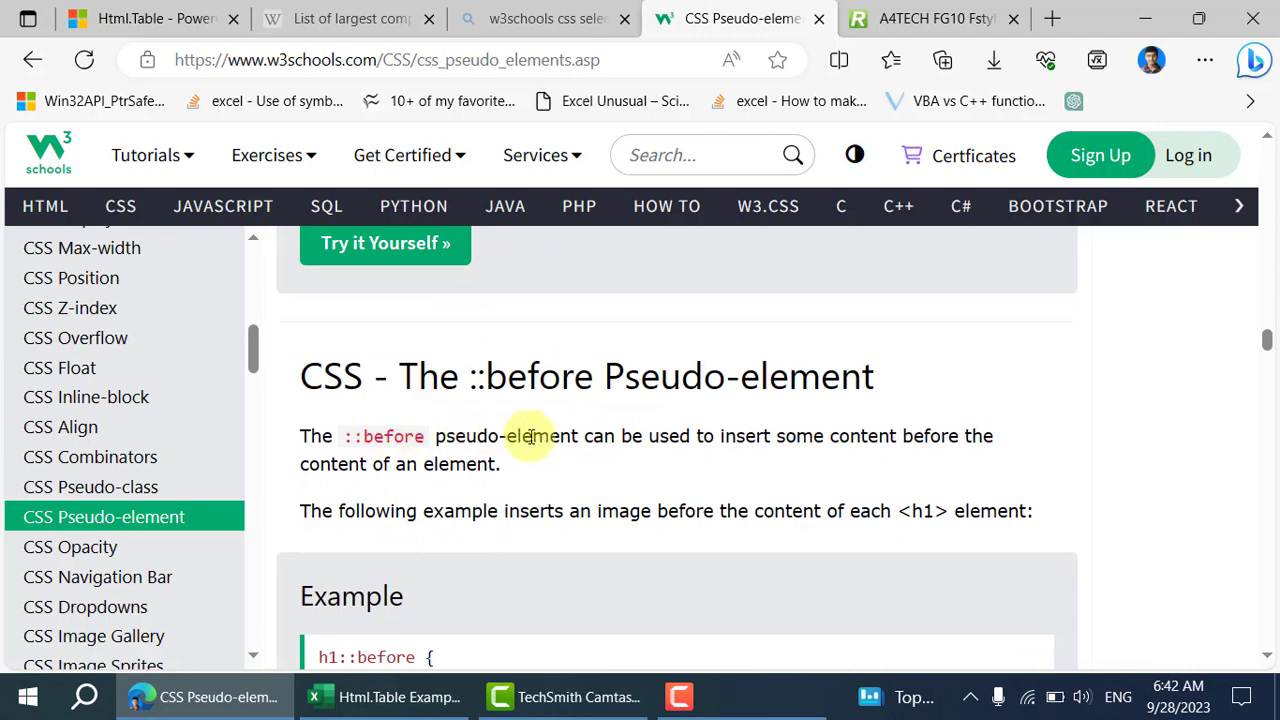
{"action": "scroll", "coordinate": [754, 437], "scroll_direction": "down", "scroll_amount": 1}
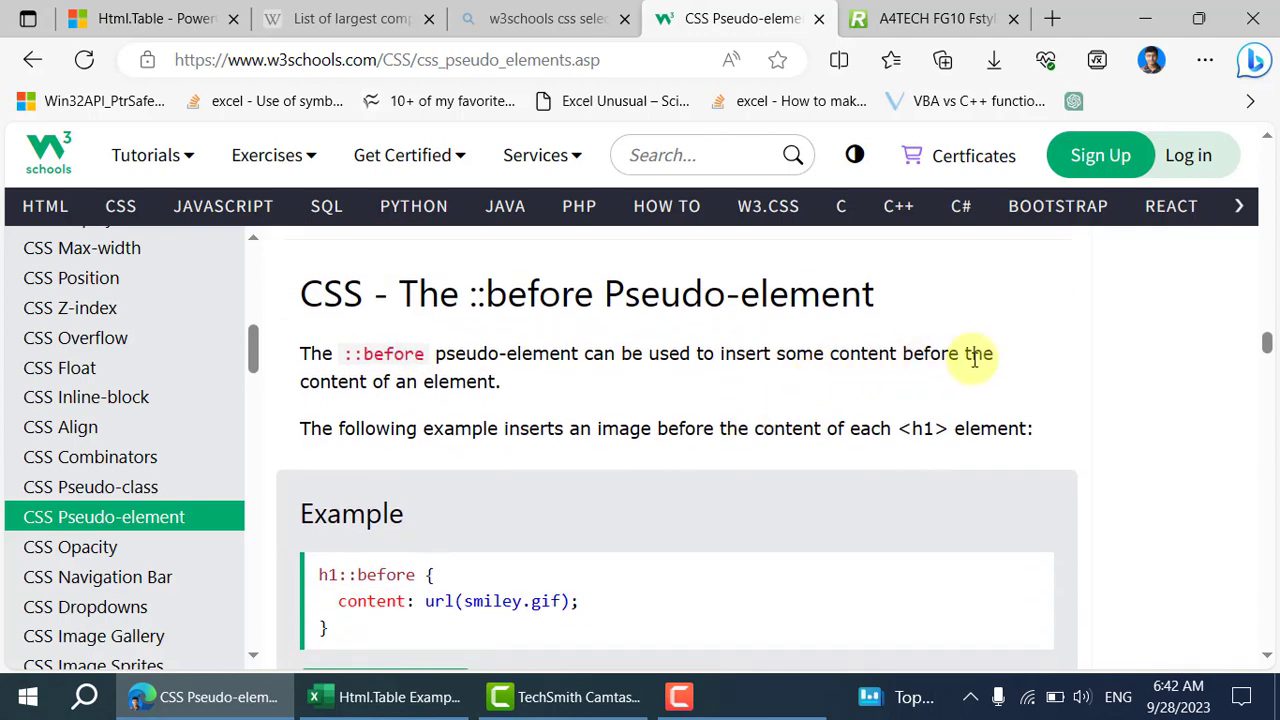
Read the h1::before example in the ::before section of the w3schools CSS Pseudo-elements page.
{"action": "scroll", "coordinate": [548, 405], "scroll_direction": "down", "scroll_amount": 2}
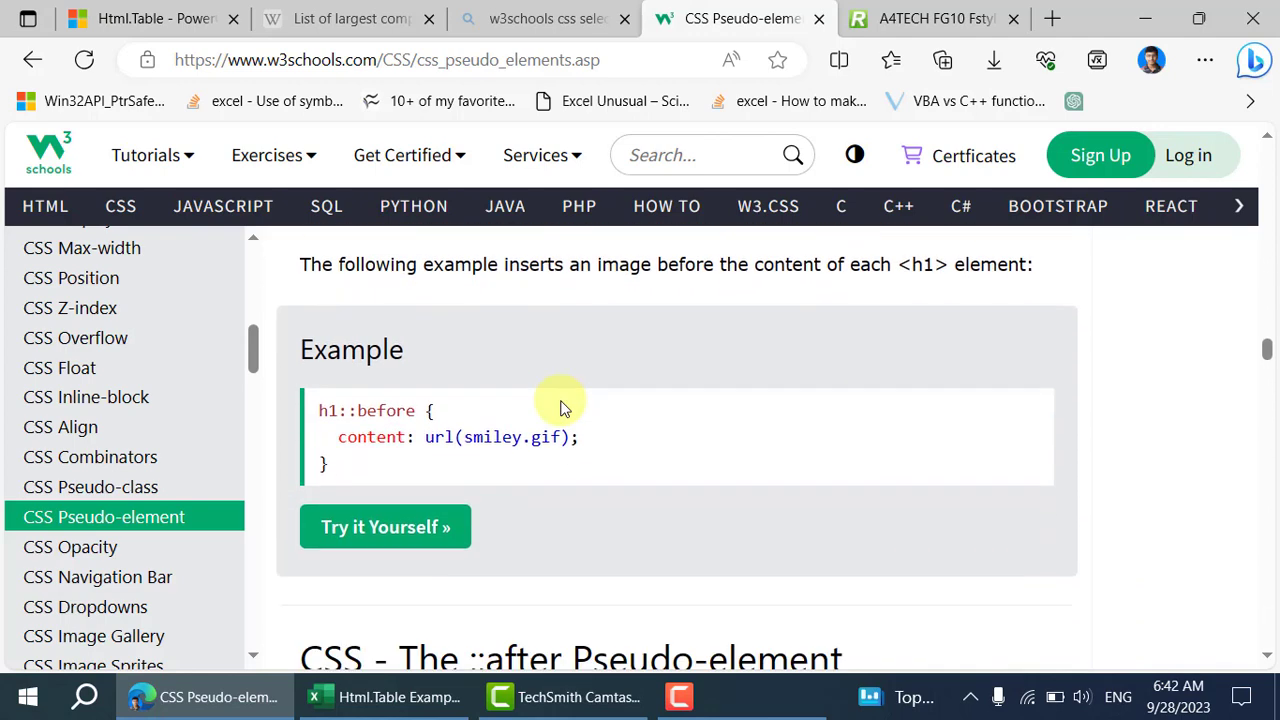
{"action": "scroll", "coordinate": [472, 420], "scroll_direction": "down", "scroll_amount": 2}
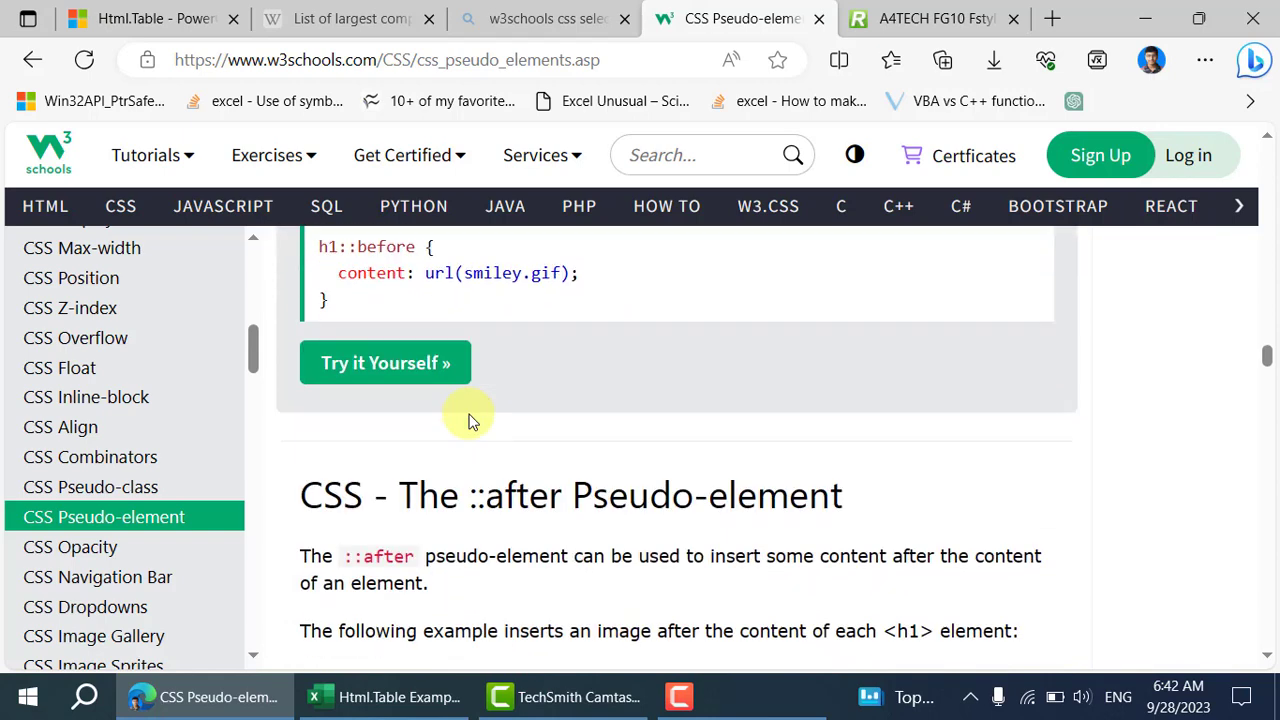
{"action": "scroll", "coordinate": [470, 420], "scroll_direction": "up", "scroll_amount": 4}
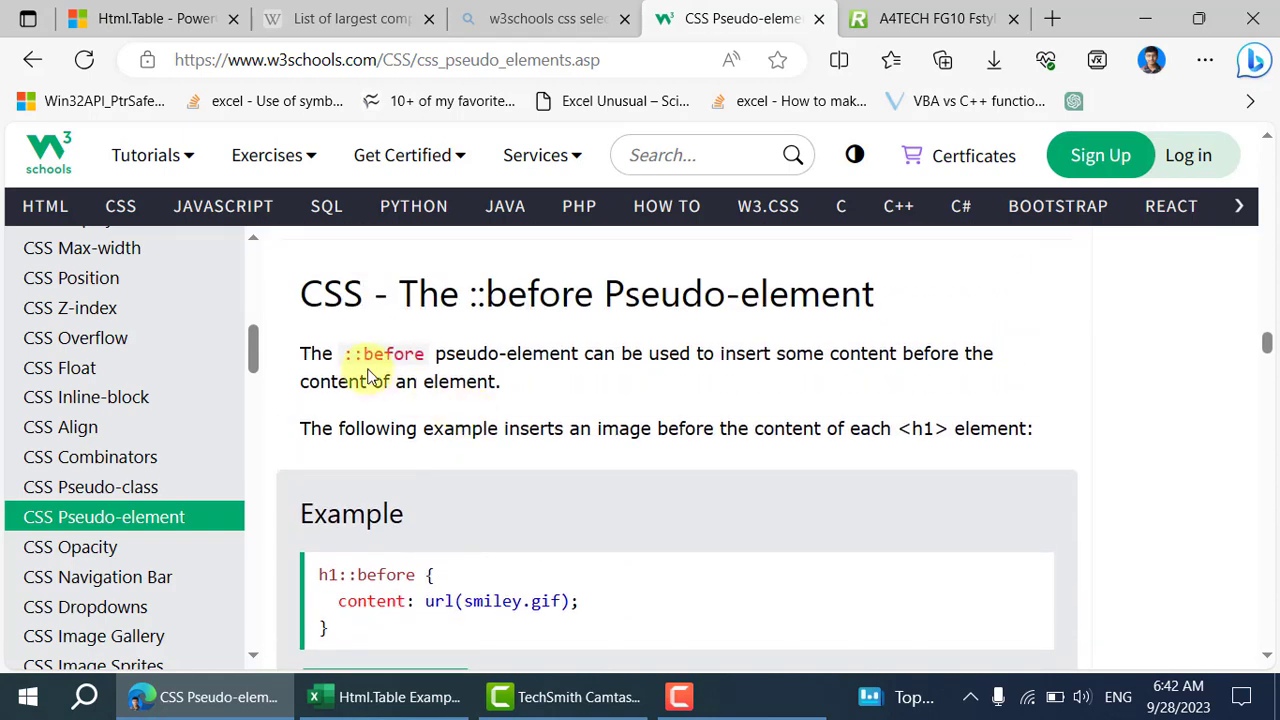
{"action": "scroll", "coordinate": [477, 492], "scroll_direction": "down", "scroll_amount": 1}
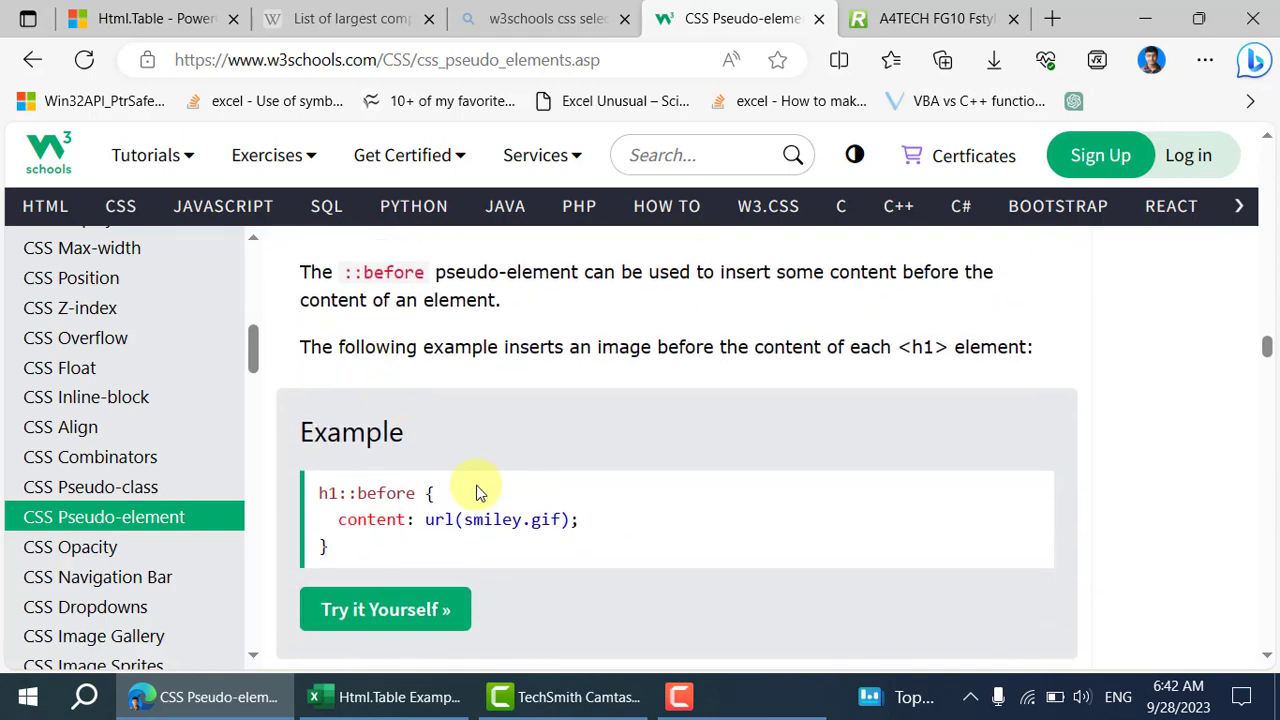
Switch to Power Query Editor and try span::before as the Column1 selector in Table 1's Html.Table formula.
{"action": "left_click", "coordinate": [423, 697]}
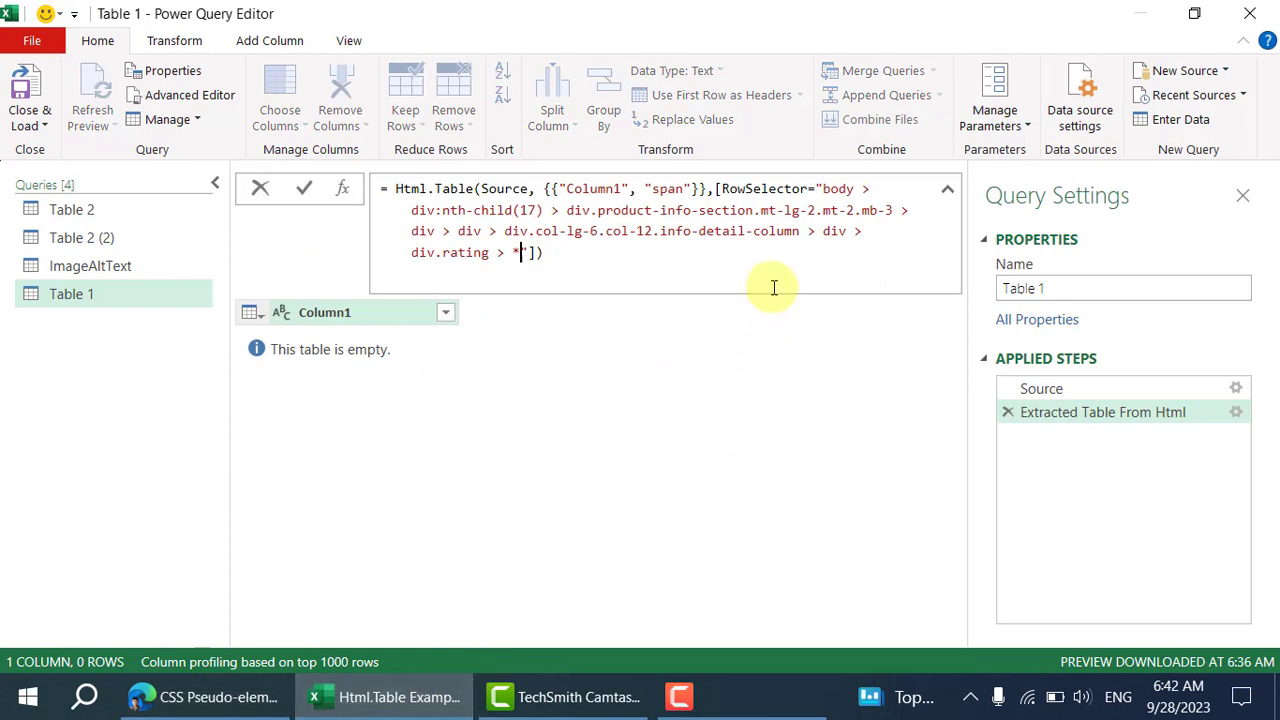
{"action": "left_click", "coordinate": [681, 189]}
{"action": "type", "text": "::"}
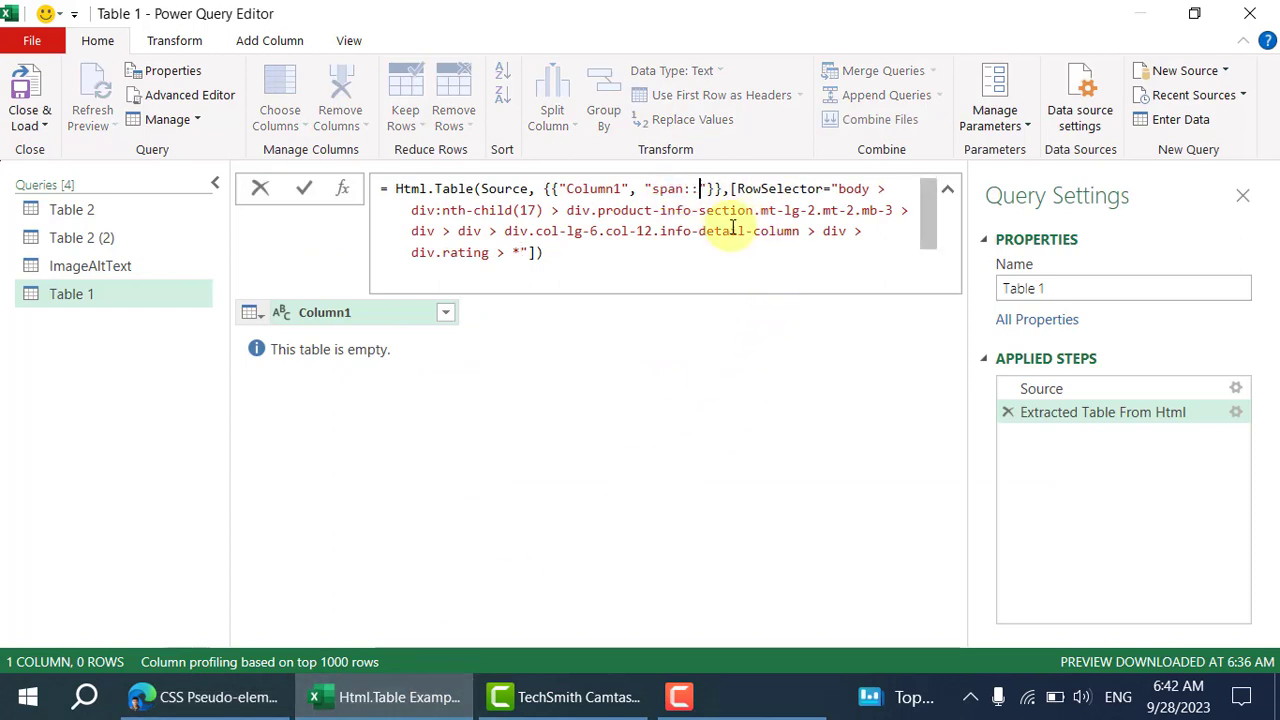
{"action": "type", "text": "before"}
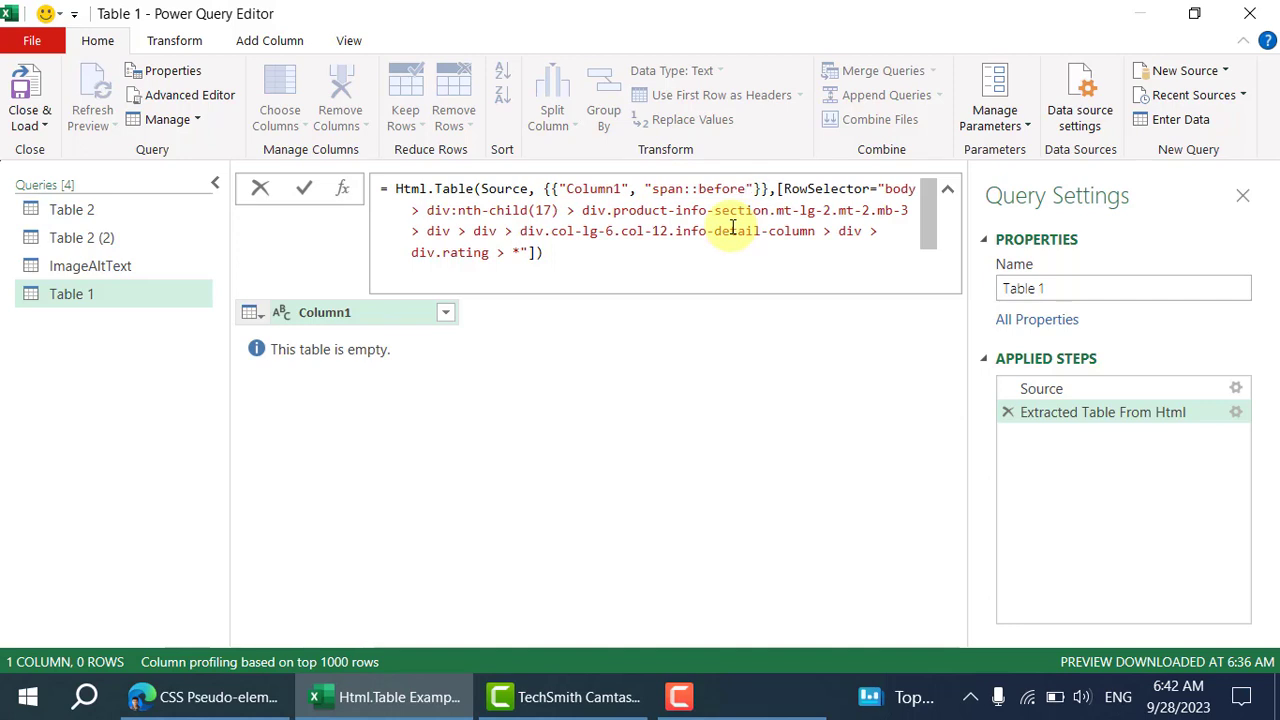
{"action": "left_click", "coordinate": [304, 188]}
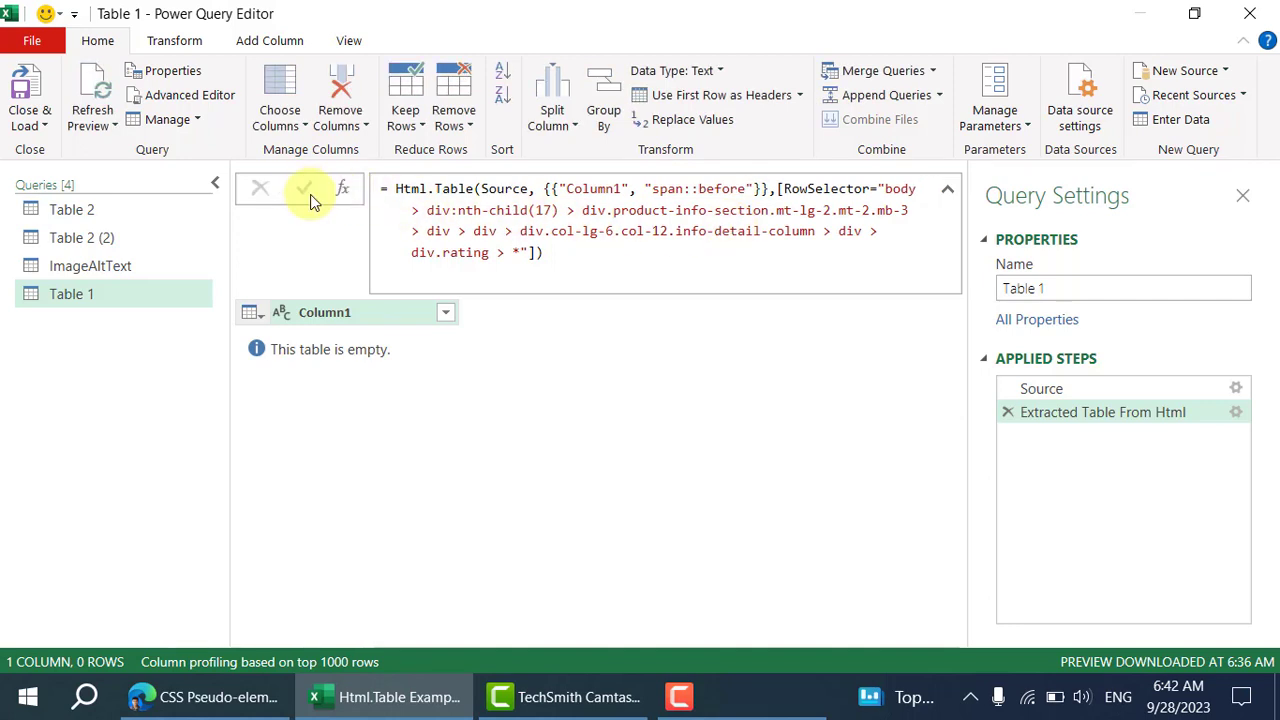
{"action": "left_click", "coordinate": [737, 188]}
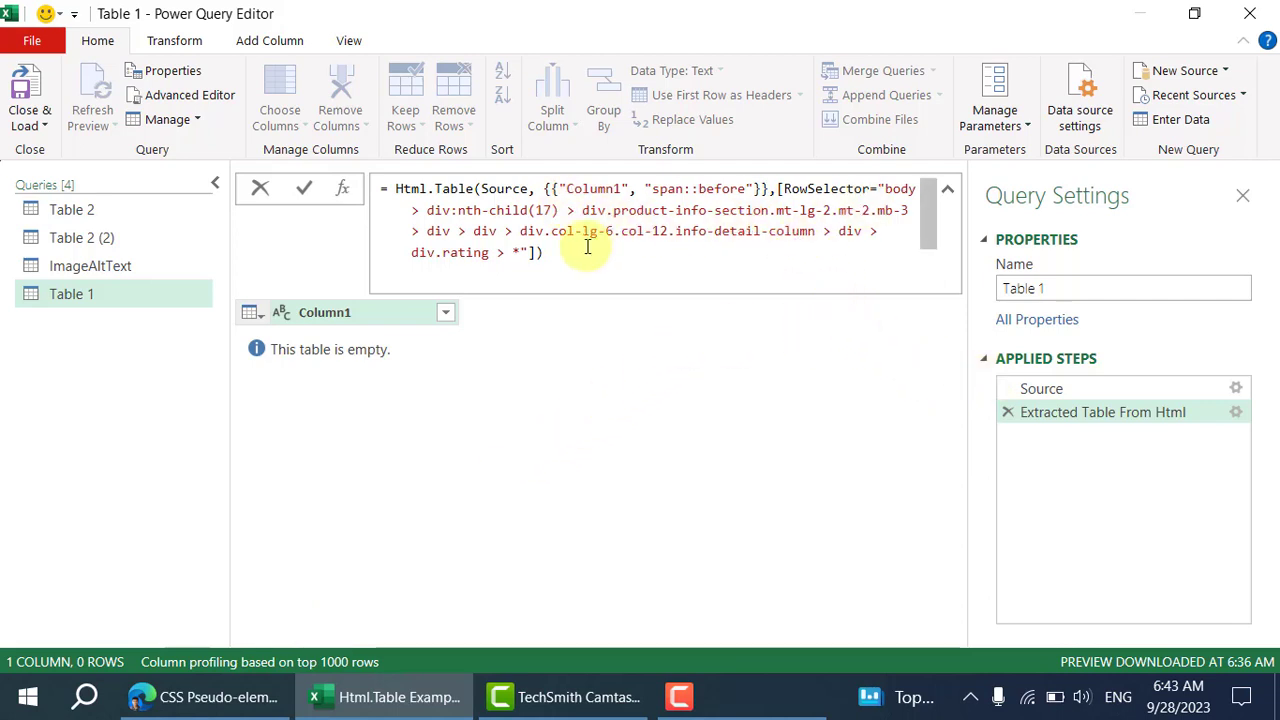
Return to the Ryans product page in Edge and examine the star spans' ::before entries and the meta elements below them in div.rating.
{"action": "left_click", "coordinate": [251, 698]}
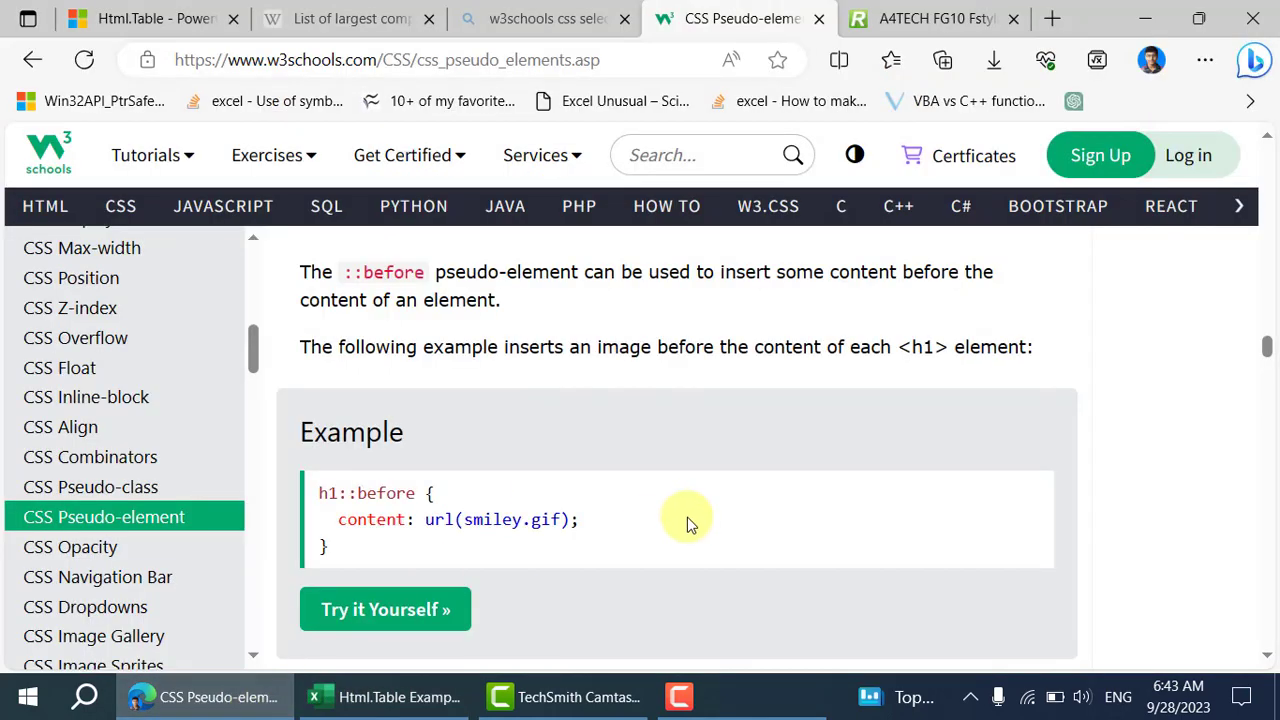
{"action": "left_click", "coordinate": [894, 12]}
{"action": "left_click", "coordinate": [700, 10]}
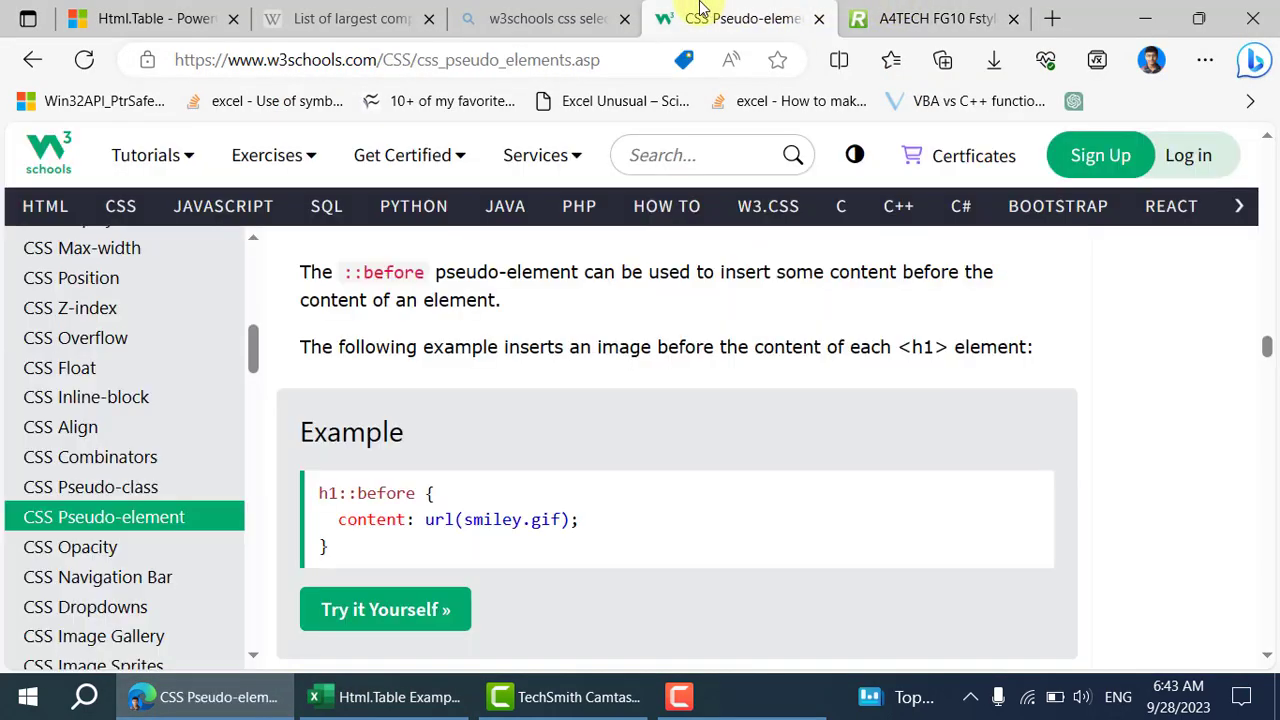
{"action": "left_click", "coordinate": [872, 12]}
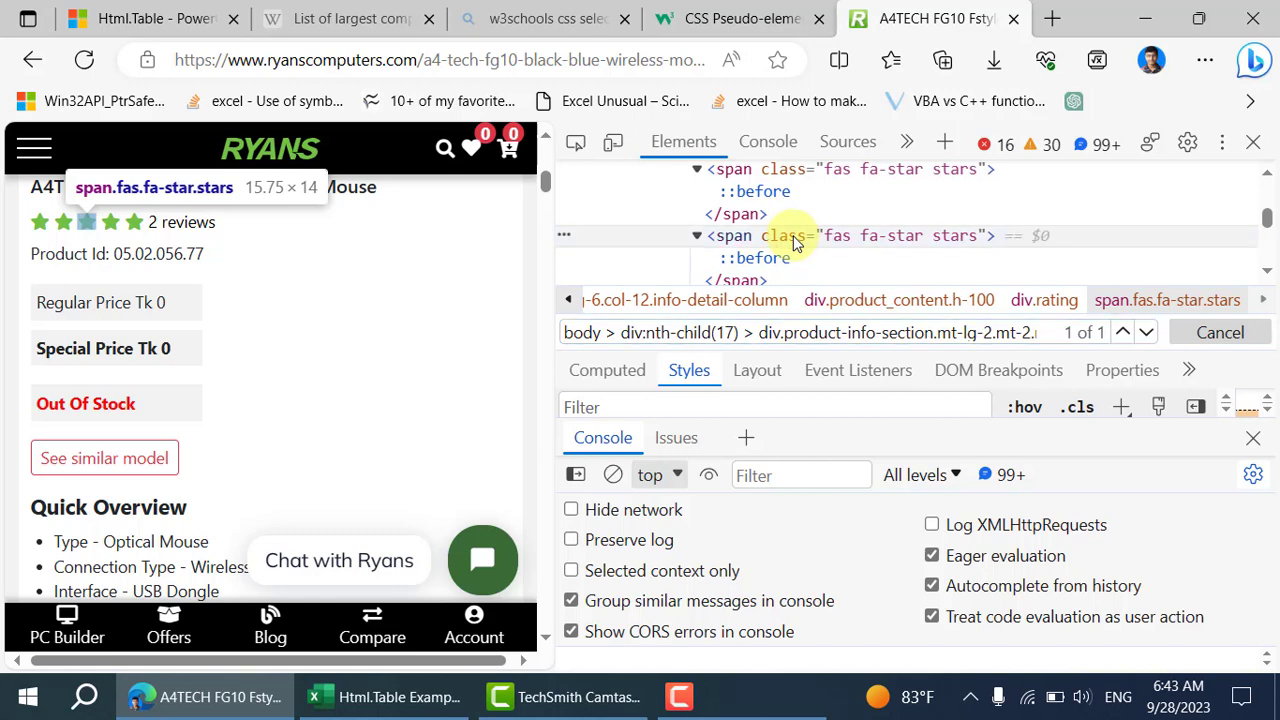
{"action": "left_click", "coordinate": [768, 258]}
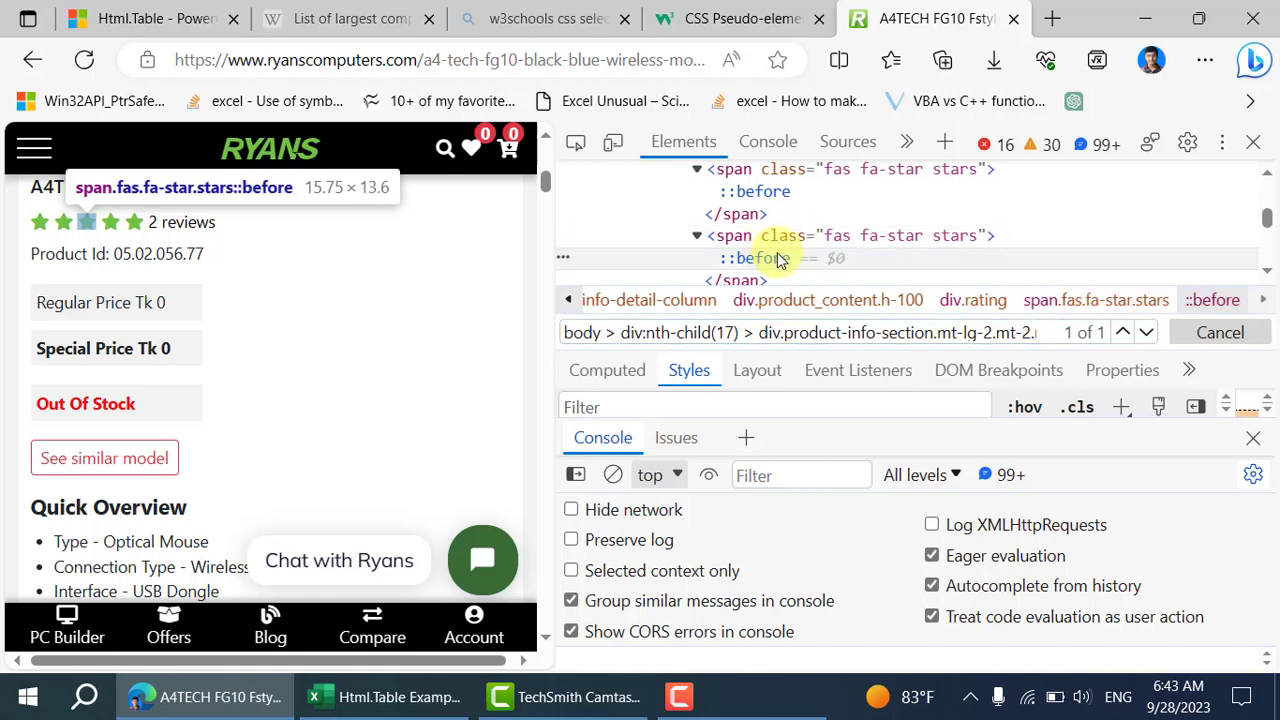
{"action": "scroll", "coordinate": [785, 260], "scroll_direction": "down", "scroll_amount": 3}
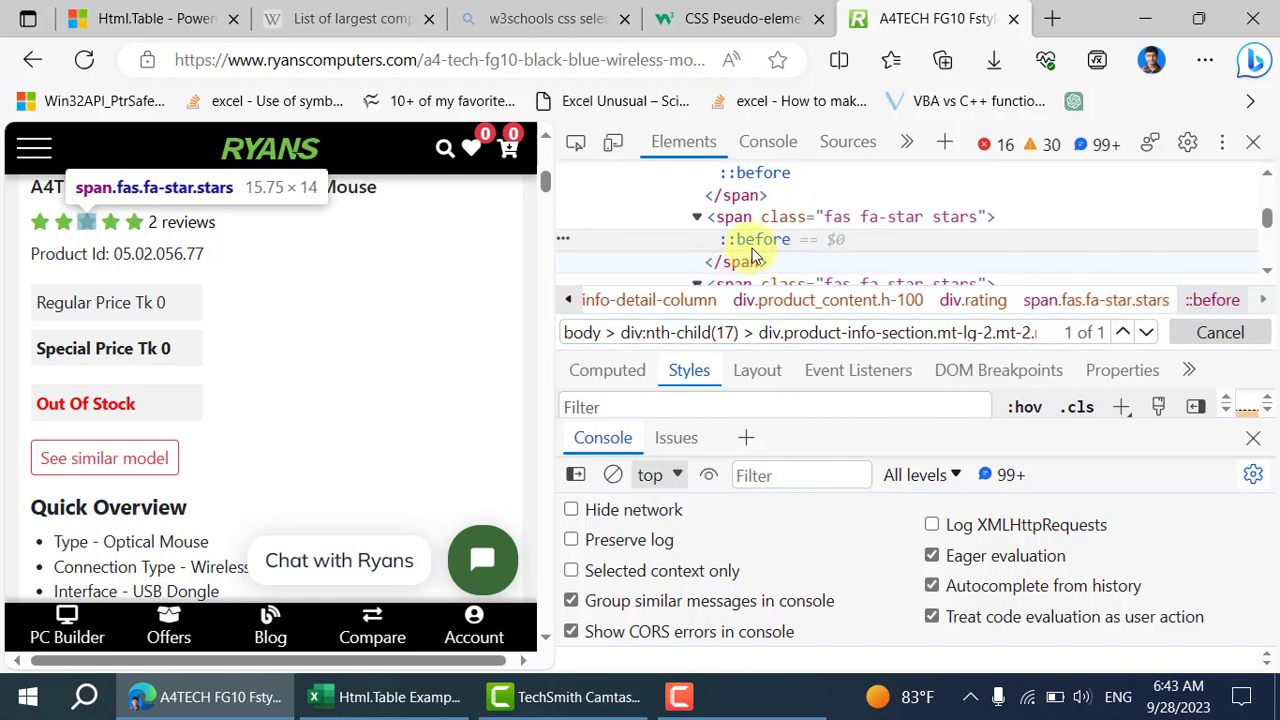
{"action": "scroll", "coordinate": [850, 260], "scroll_direction": "down", "scroll_amount": 5}
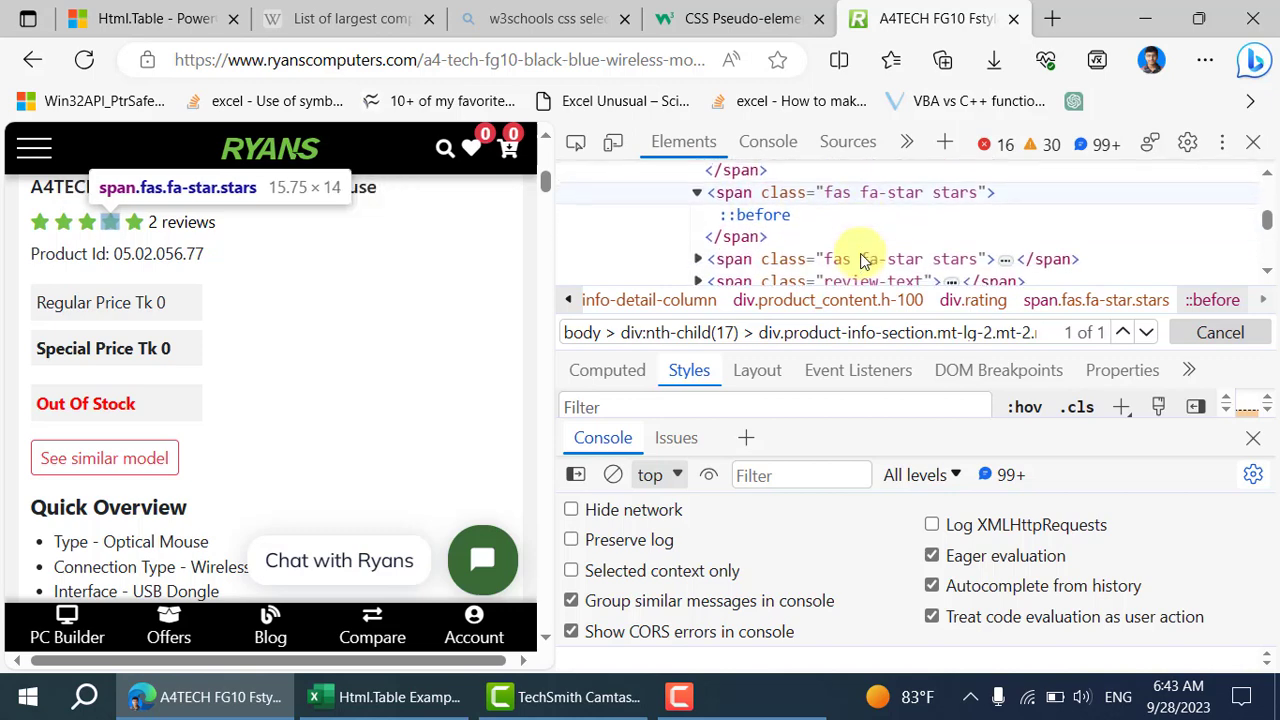
{"action": "scroll", "coordinate": [862, 260], "scroll_direction": "down", "scroll_amount": 1}
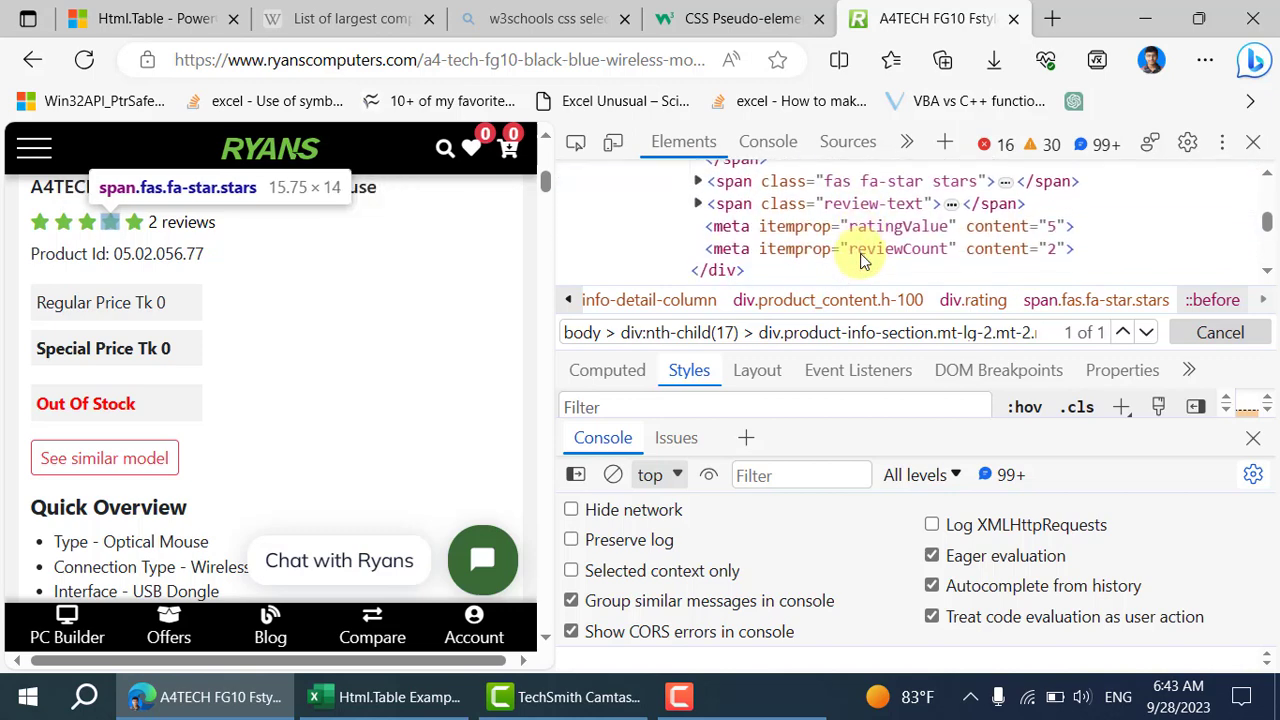
{"action": "scroll", "coordinate": [862, 260], "scroll_direction": "down", "scroll_amount": 1}
{"action": "scroll", "coordinate": [862, 260], "scroll_direction": "up", "scroll_amount": 1}
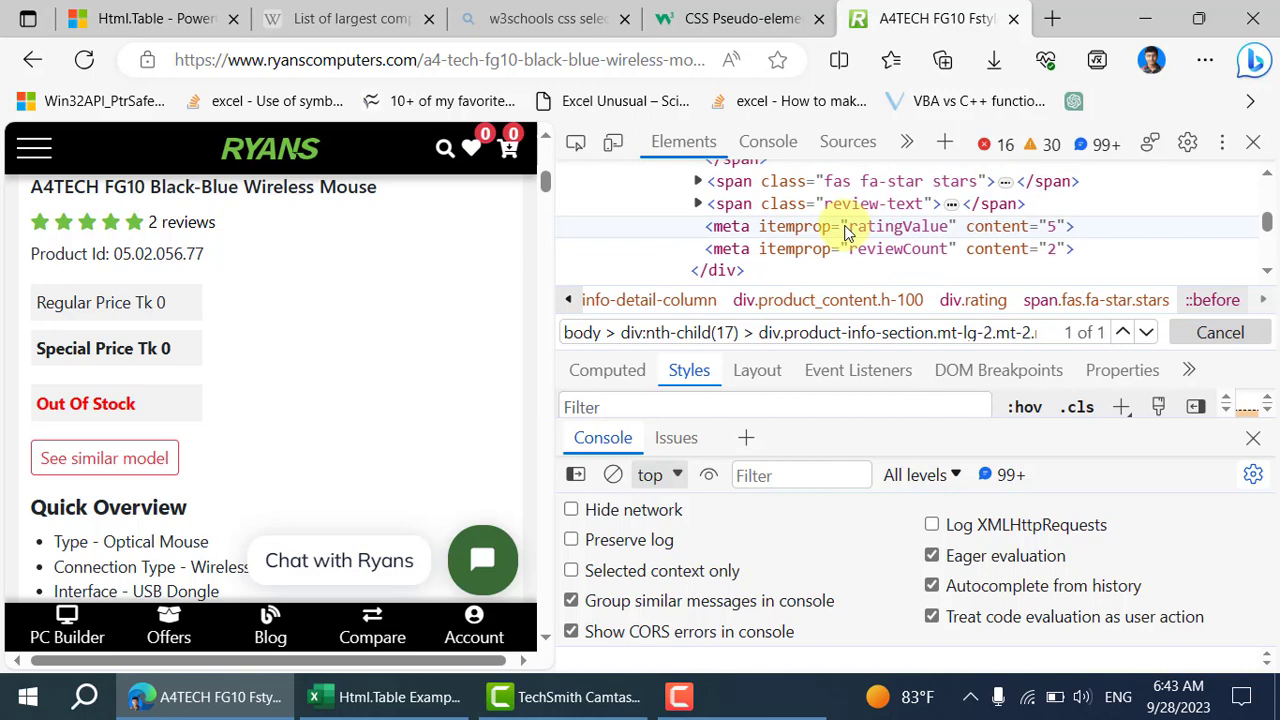
Copy the selector of the ratingValue meta element and search the page's HTML for it.
{"action": "left_click", "coordinate": [845, 230]}
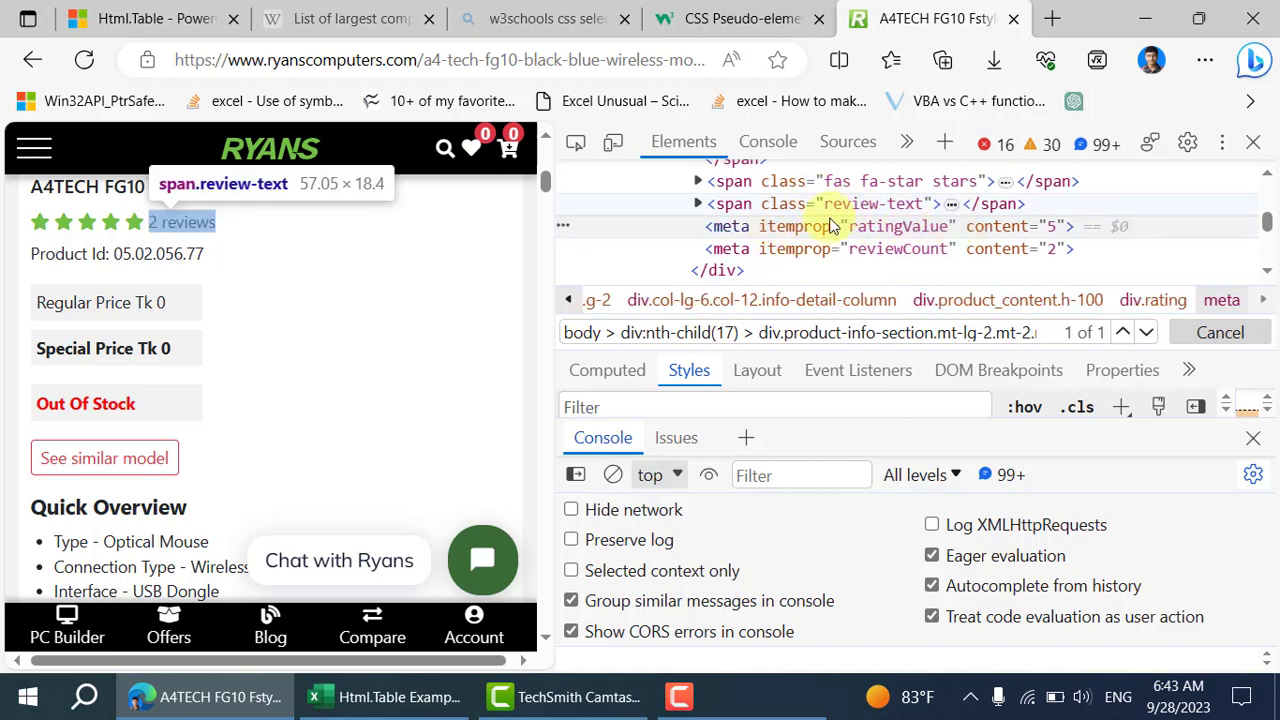
{"action": "right_click", "coordinate": [995, 232]}
{"action": "mouse_move", "coordinate": [1134, 262]}
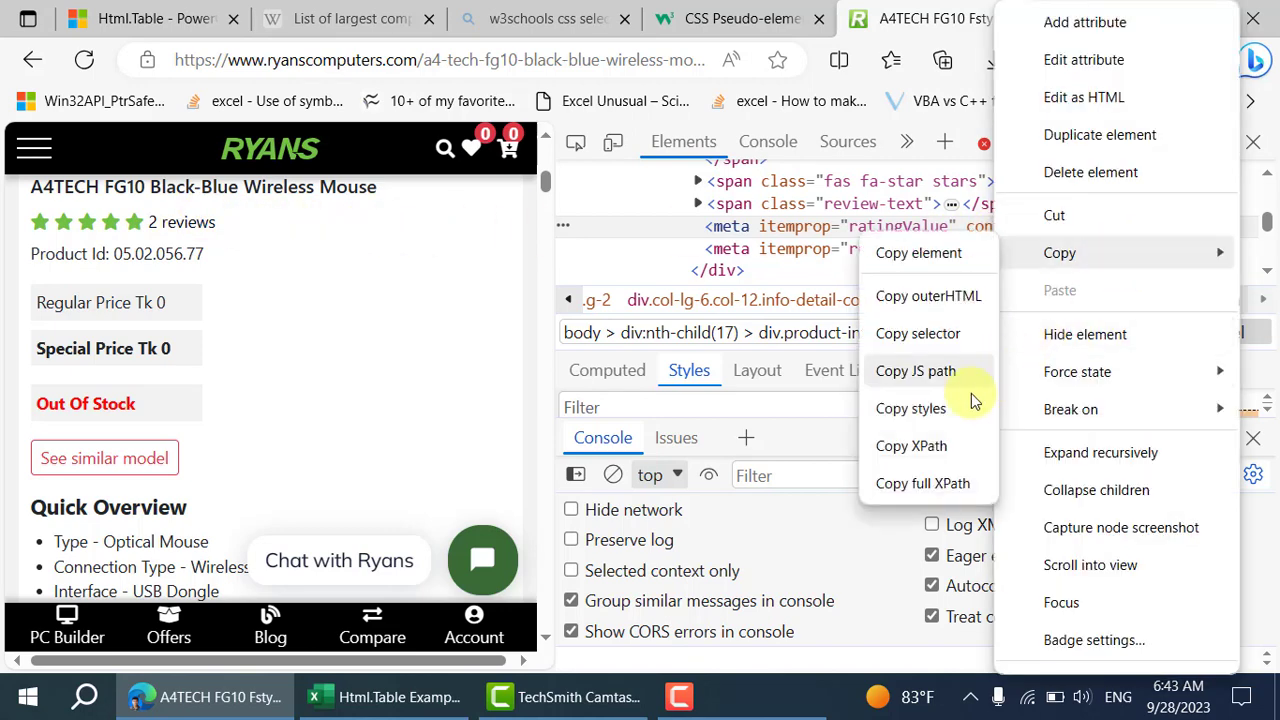
{"action": "left_click", "coordinate": [935, 333]}
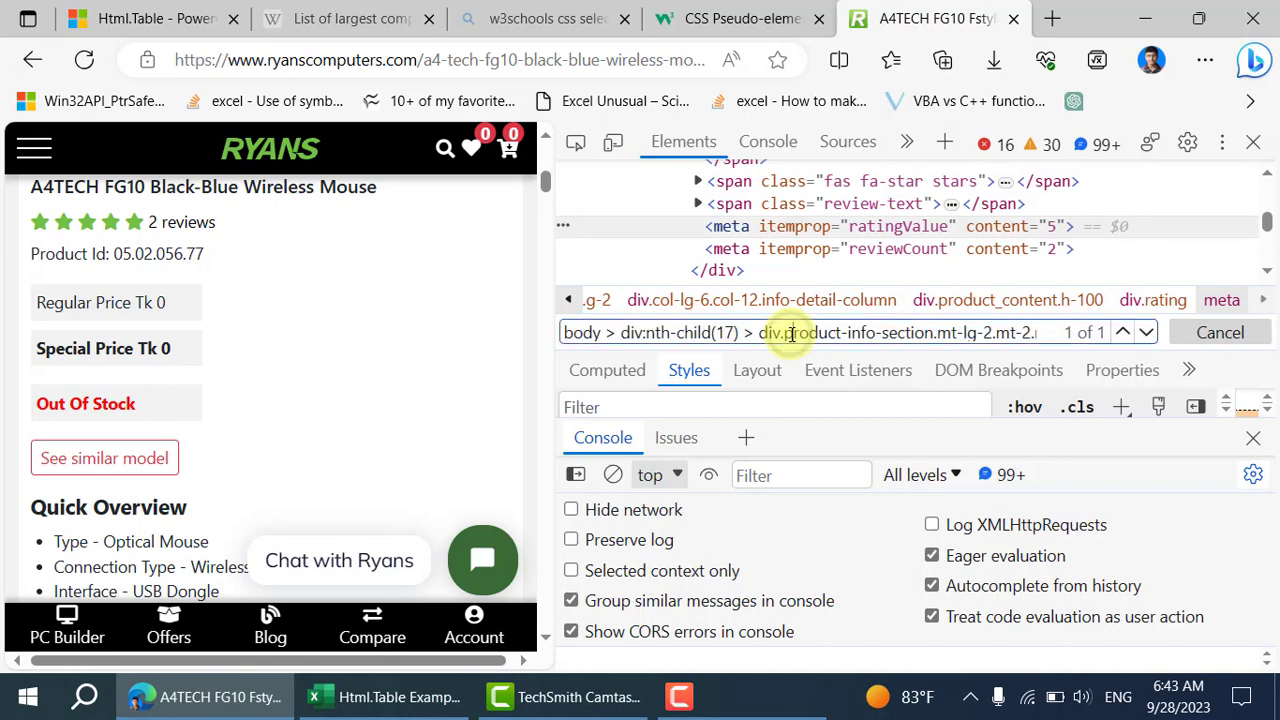
{"action": "key", "text": "ctrl+a"}
{"action": "key", "text": "ctrl+v"}
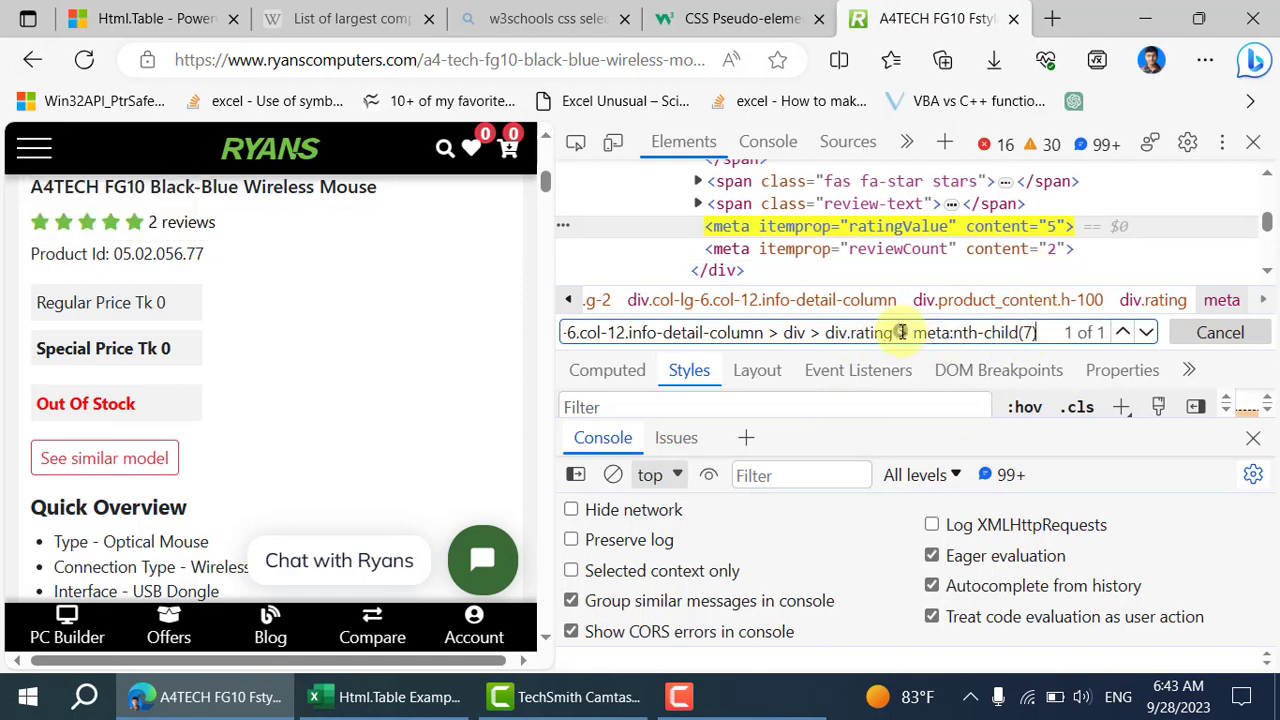
Copy "> meta:nth-child(7)" from the searched selector and apply it in Power Query as the Column1 selector, replacing span::before.
{"action": "left_click_drag", "start_coordinate": [901, 332], "coordinate": [1030, 335]}
{"action": "right_click", "coordinate": [1022, 332]}
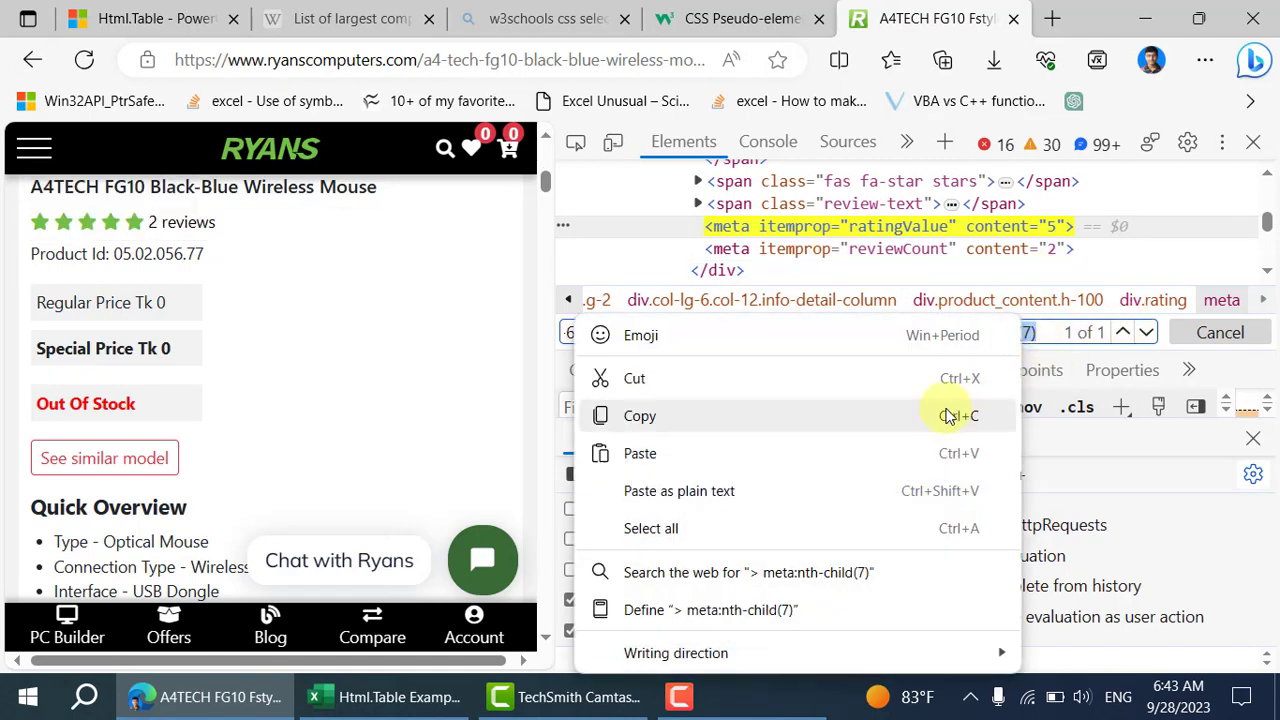
{"action": "left_click", "coordinate": [763, 406]}
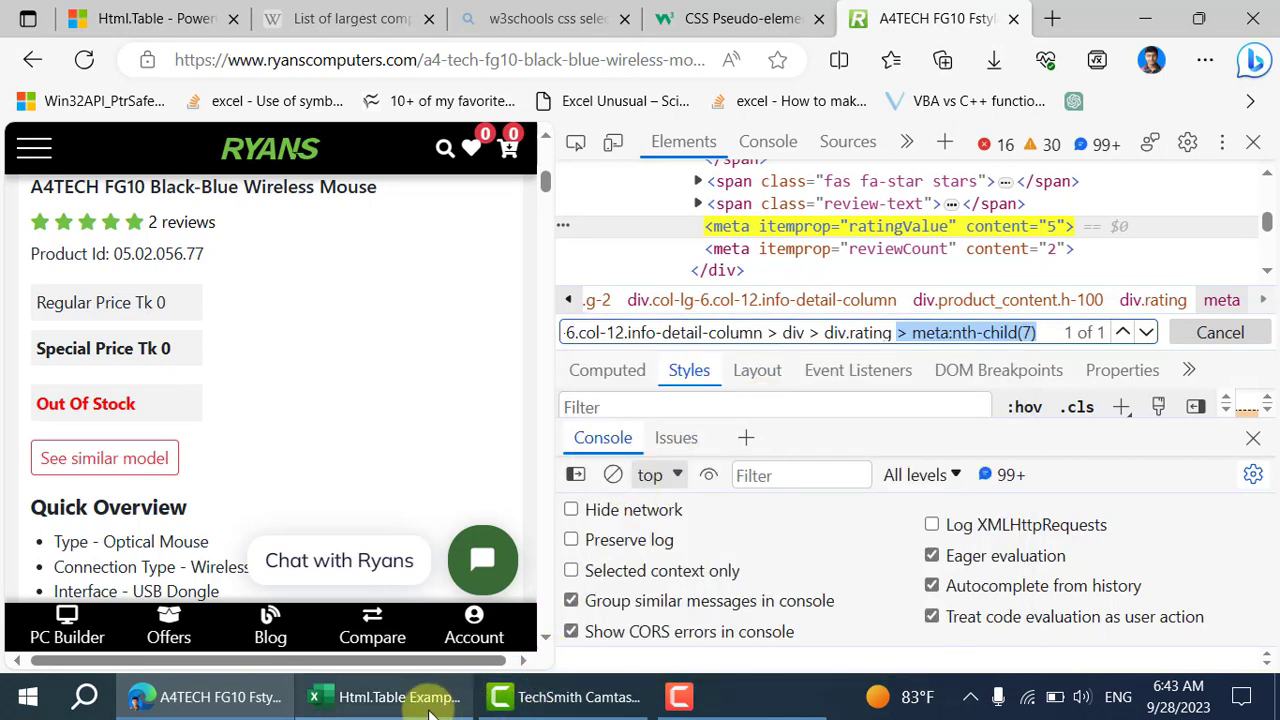
{"action": "mouse_move", "coordinate": [390, 697]}
{"action": "left_click", "coordinate": [400, 600]}
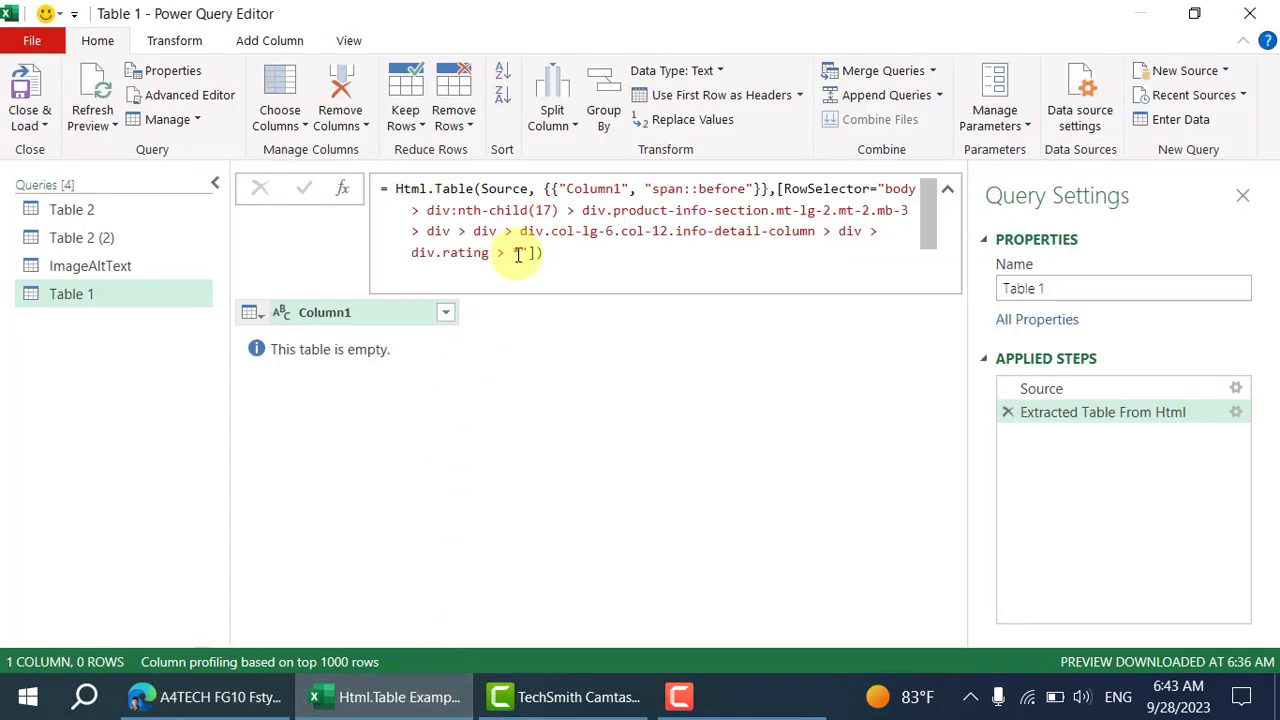
{"action": "left_click_drag", "start_coordinate": [654, 190], "coordinate": [755, 190]}
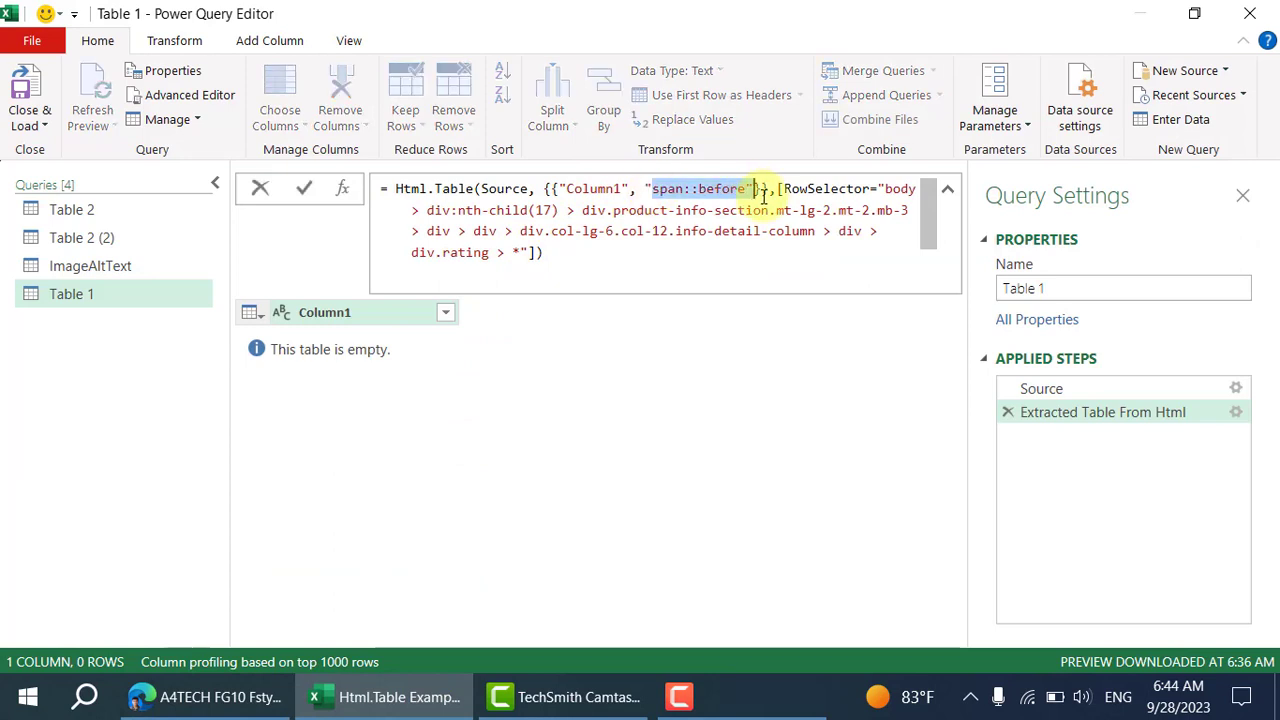
{"action": "left_click", "coordinate": [763, 196]}
{"action": "key", "text": "ctrl+v"}
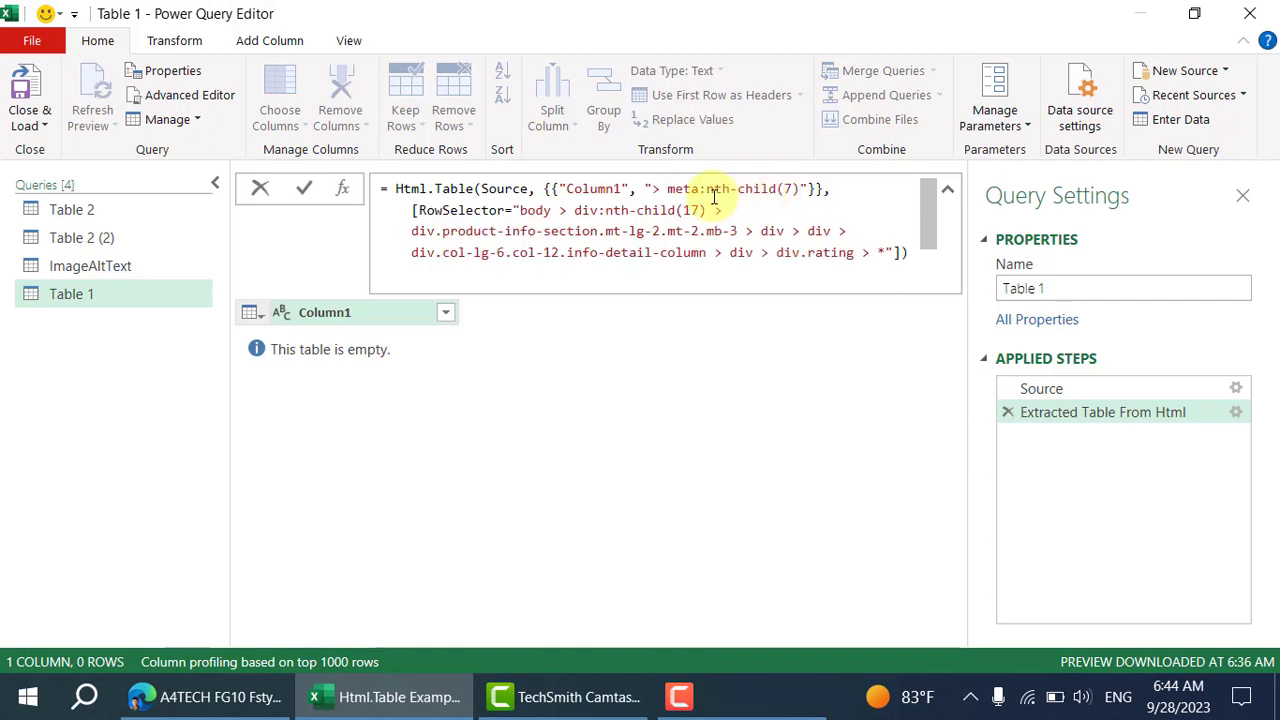
{"action": "left_click", "coordinate": [303, 190]}
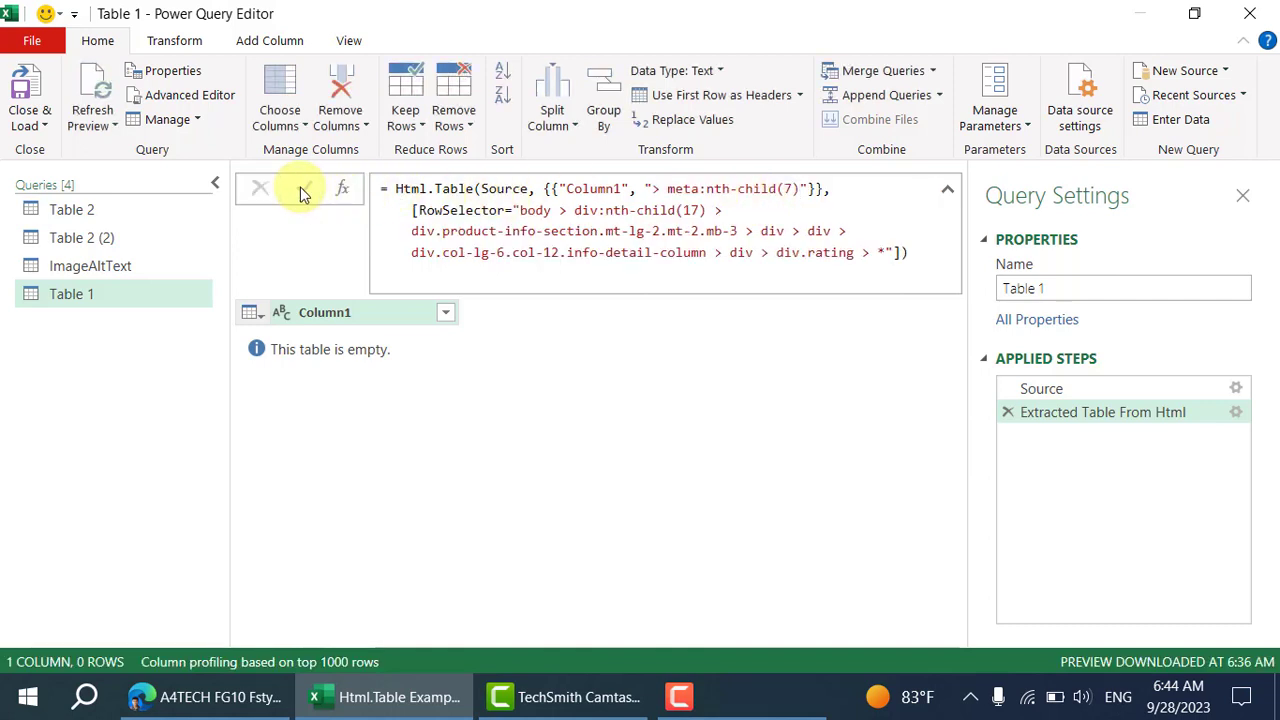
Shorten the Column1 selector to meta:nth-child(7) and remove "> *" so the RowSelector ends at div.rating, applying the formula.
{"action": "left_click", "coordinate": [655, 190]}
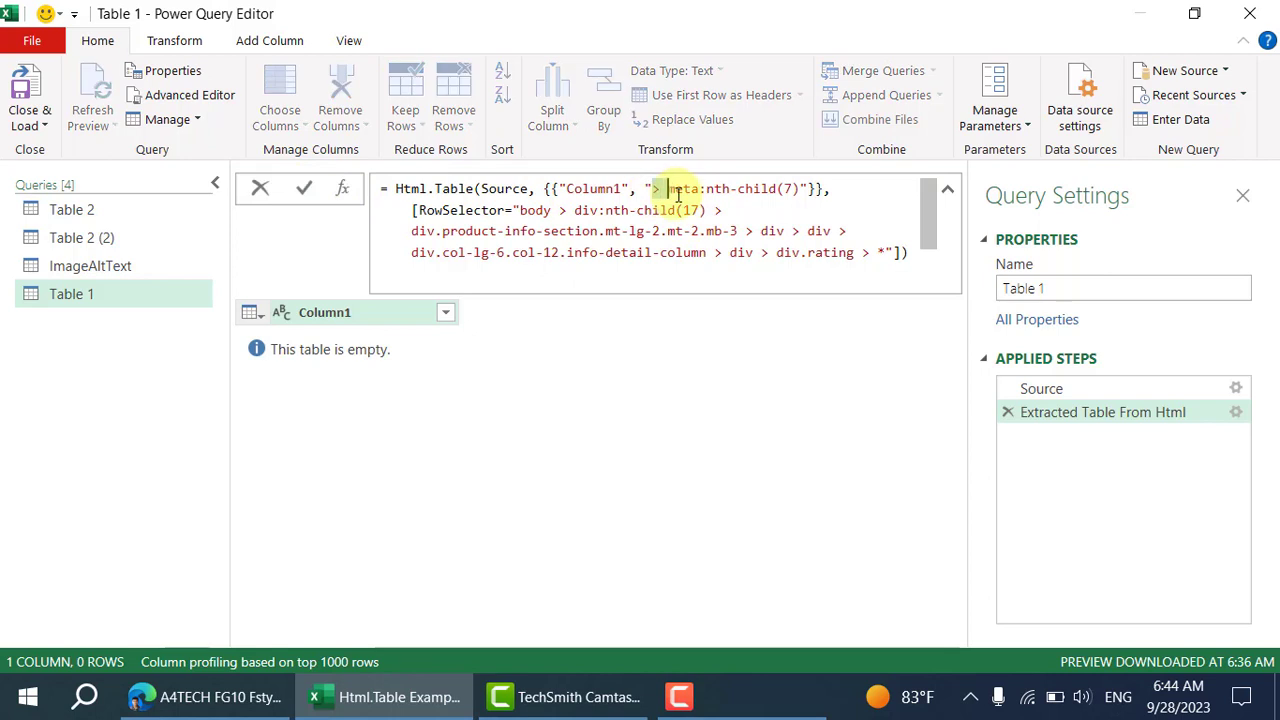
{"action": "left_click", "coordinate": [304, 190]}
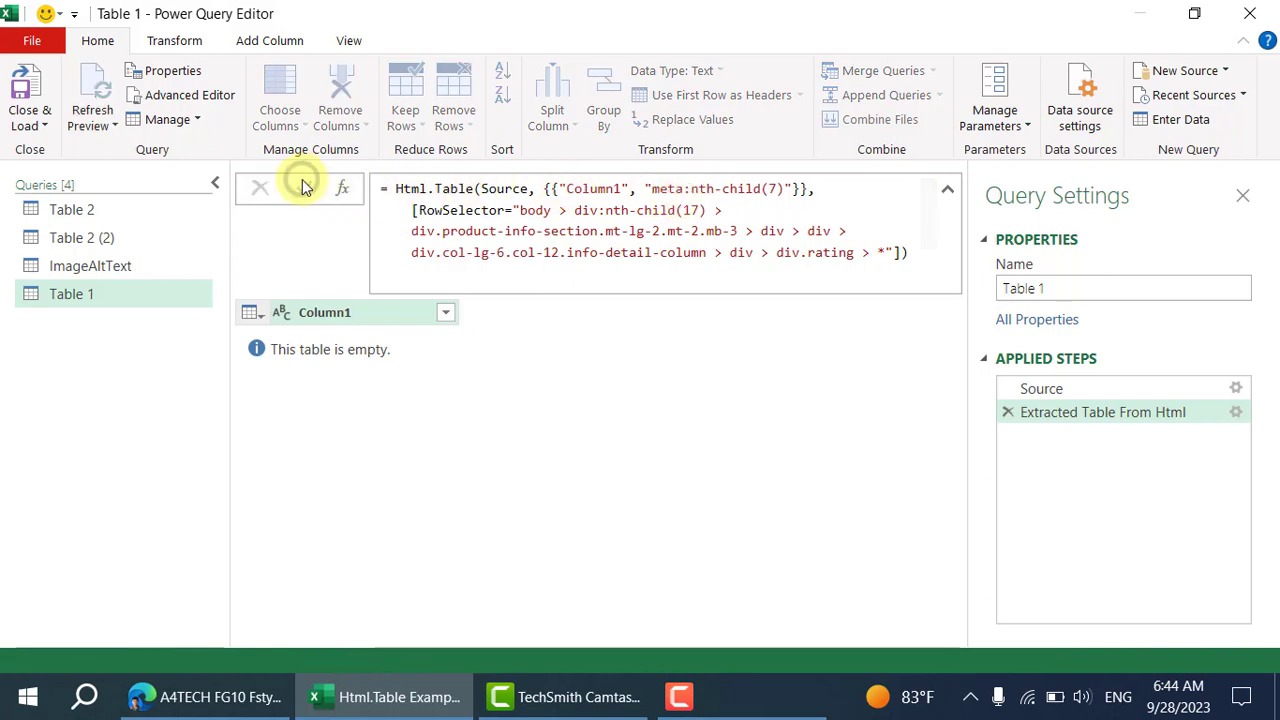
{"action": "left_click", "coordinate": [880, 253]}
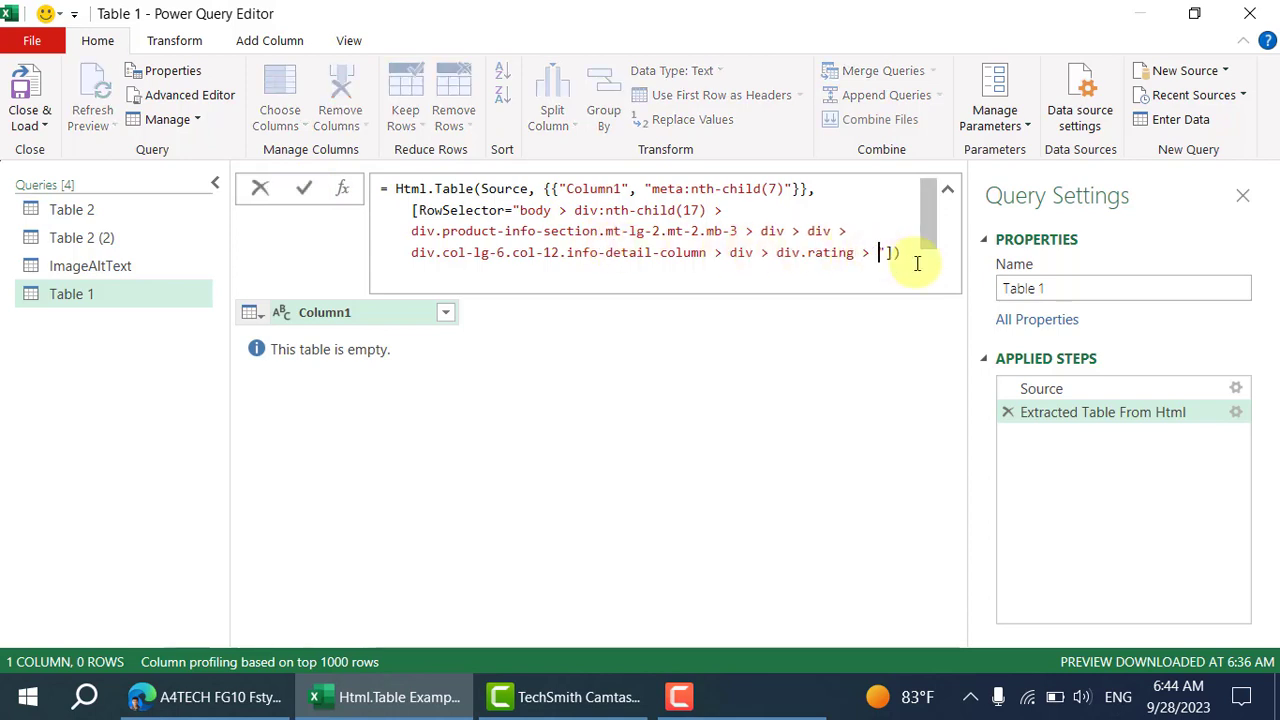
{"action": "left_click", "coordinate": [305, 189]}
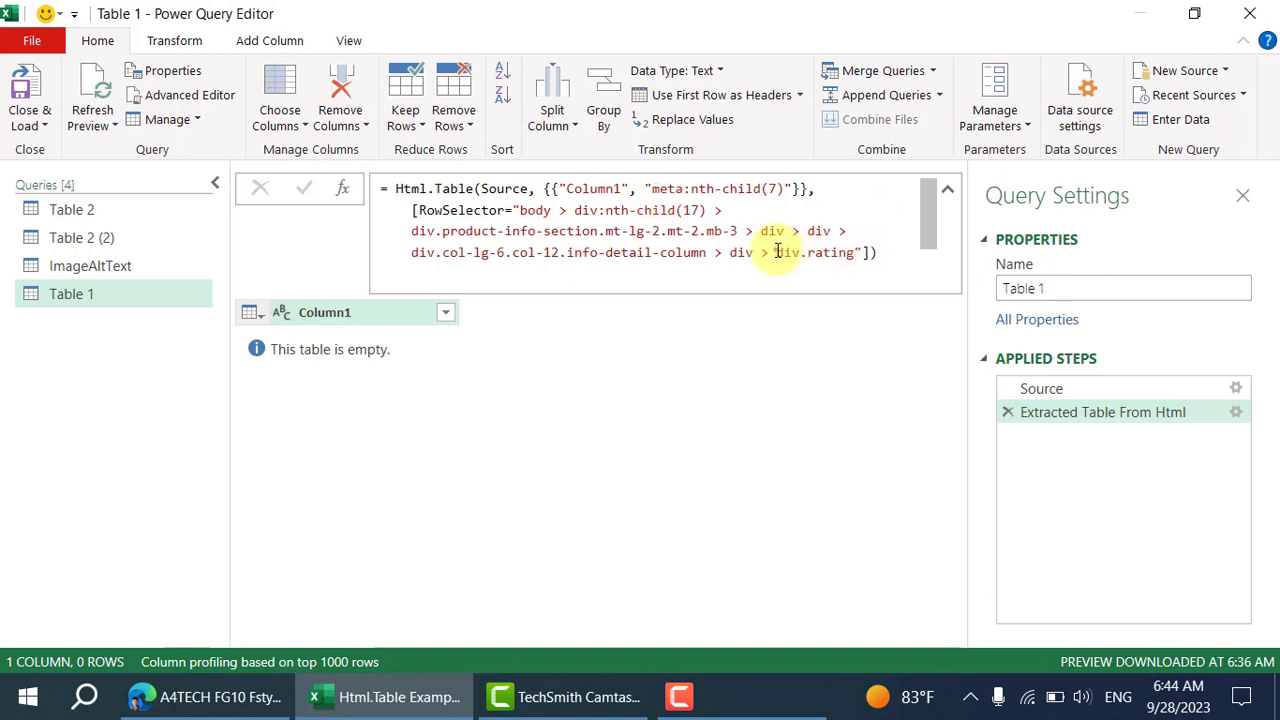
Extend the Column1 selector to "div.rating > meta:nth-child(7)" and apply the formula.
{"action": "left_click_drag", "start_coordinate": [777, 252], "coordinate": [857, 252]}
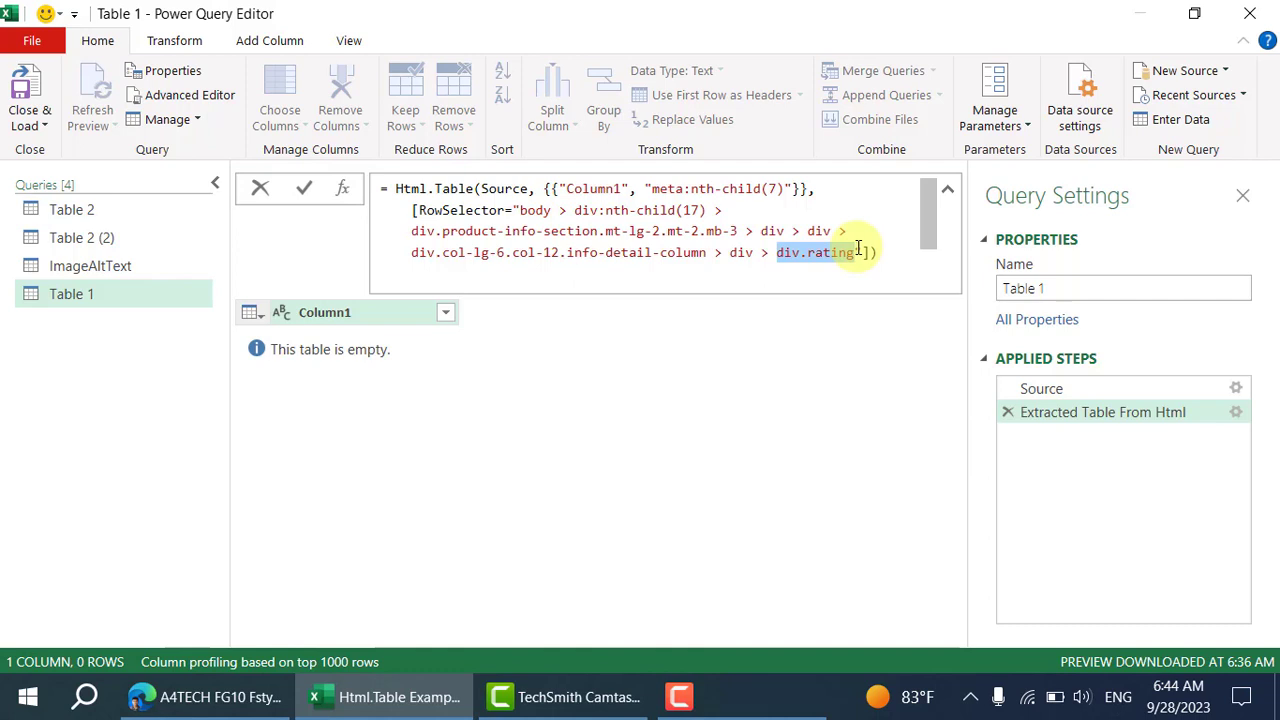
{"action": "left_click", "coordinate": [654, 188]}
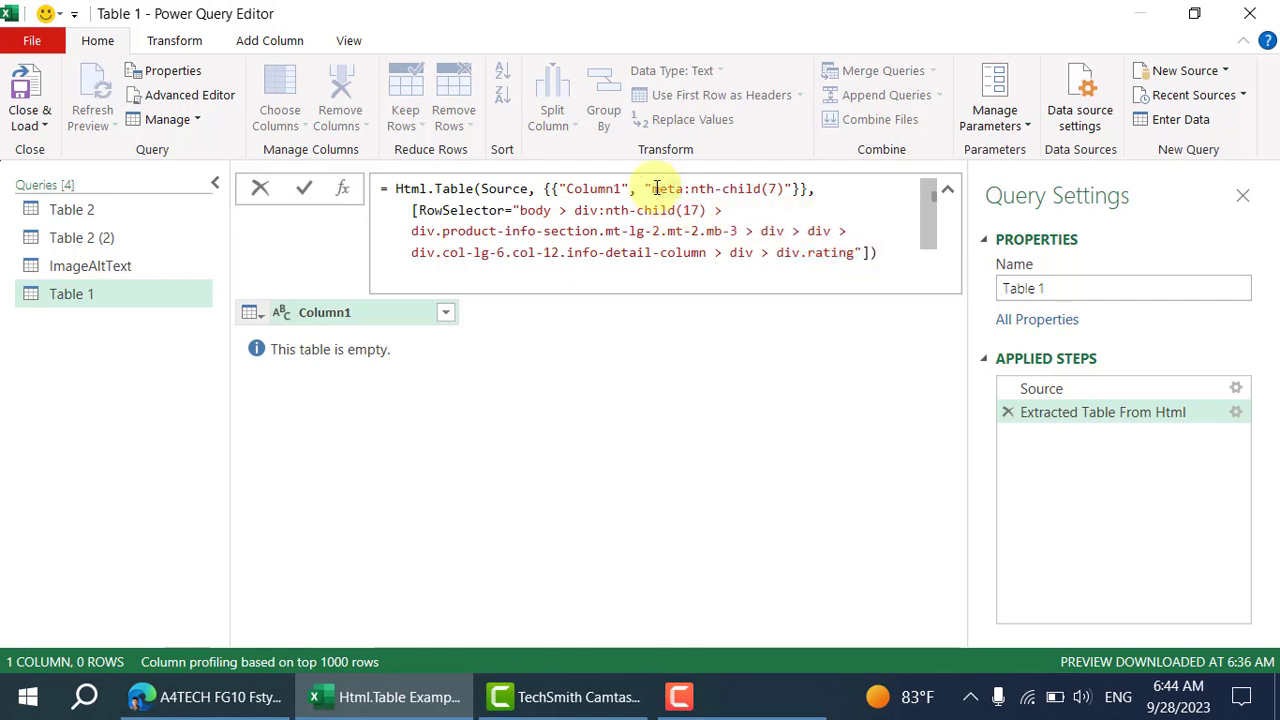
{"action": "key", "text": "ctrl+v"}
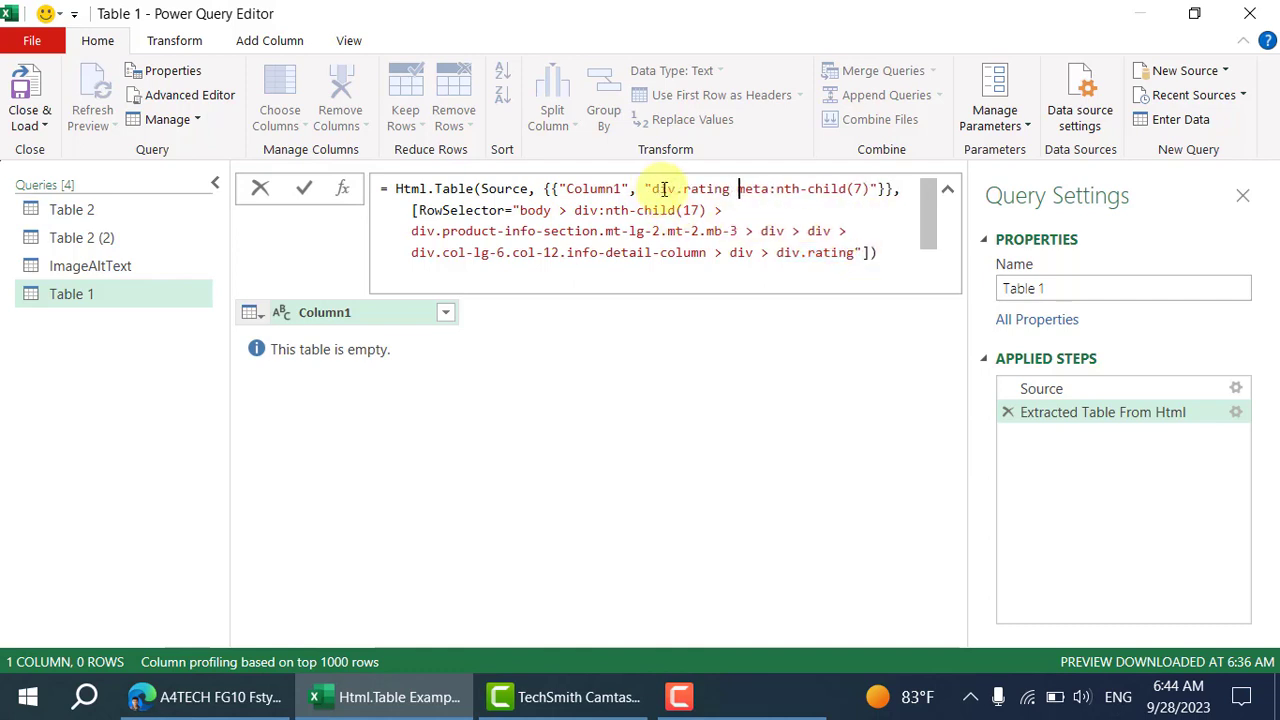
{"action": "left_click", "coordinate": [305, 190]}
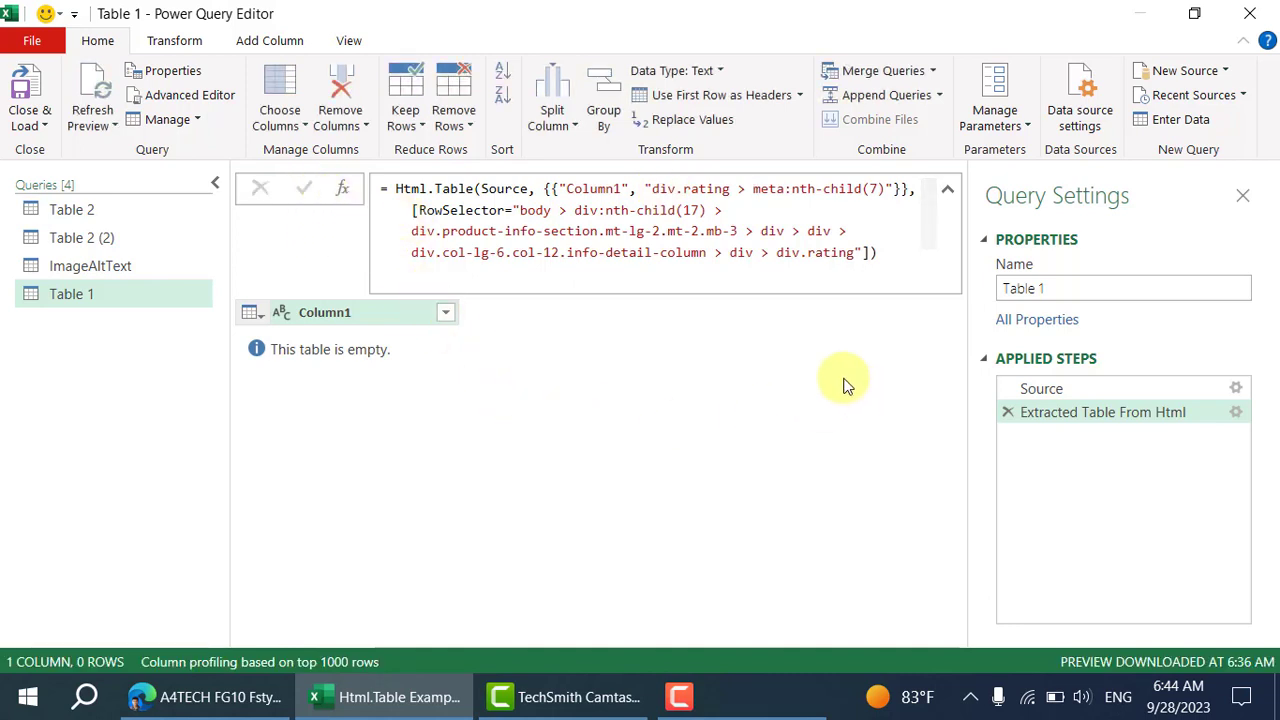
Refresh all query previews and check the end of the ratingValue meta element's selector in the browser's HTML search.
{"action": "left_click", "coordinate": [112, 118]}
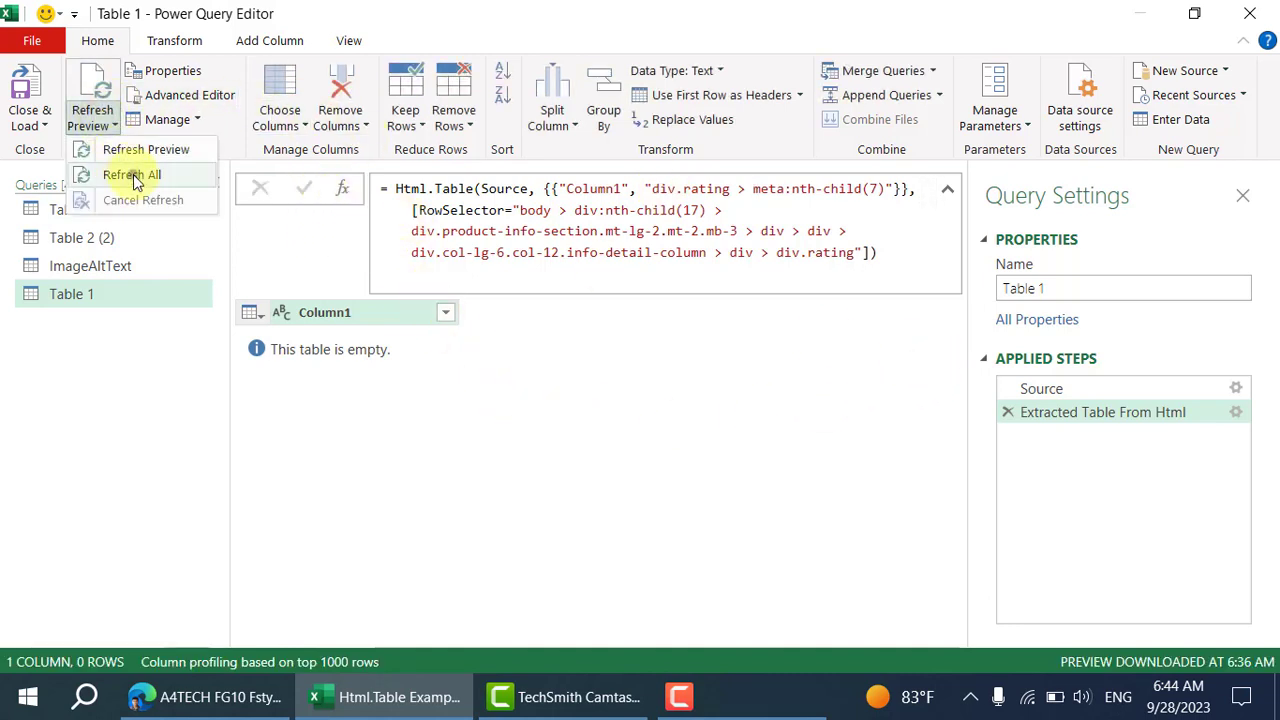
{"action": "left_click", "coordinate": [137, 176]}
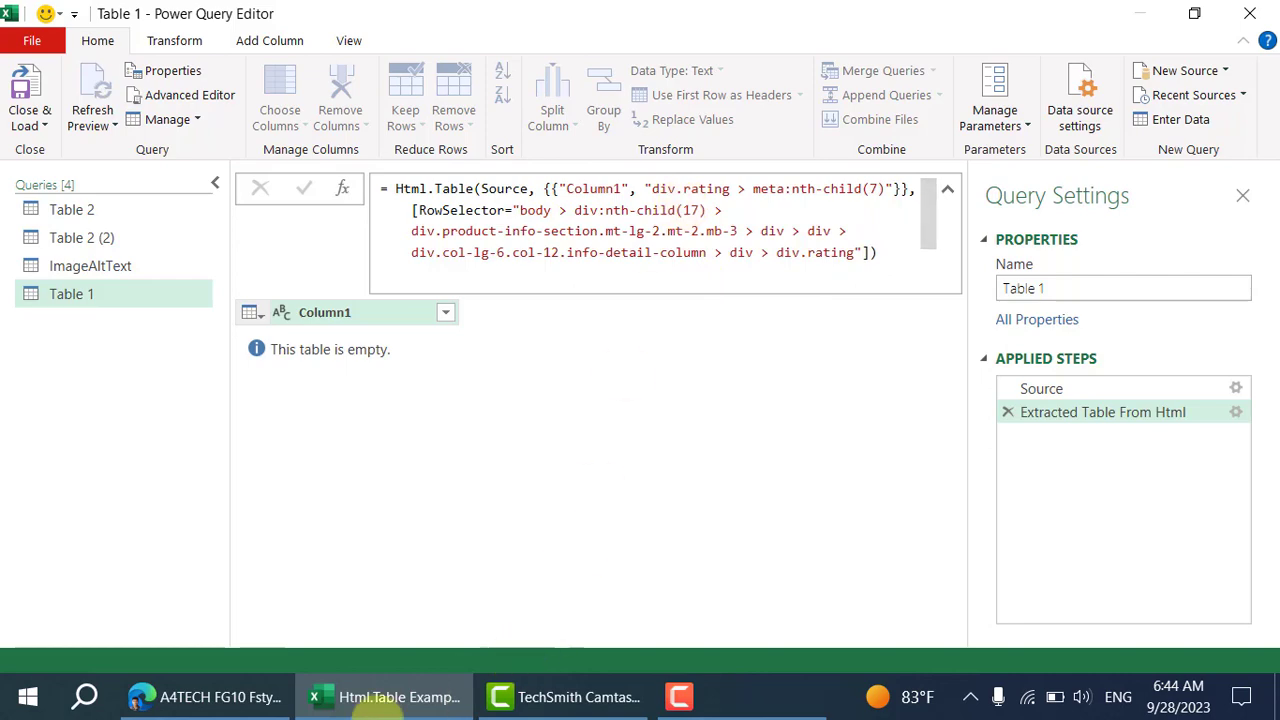
{"action": "left_click", "coordinate": [195, 697]}
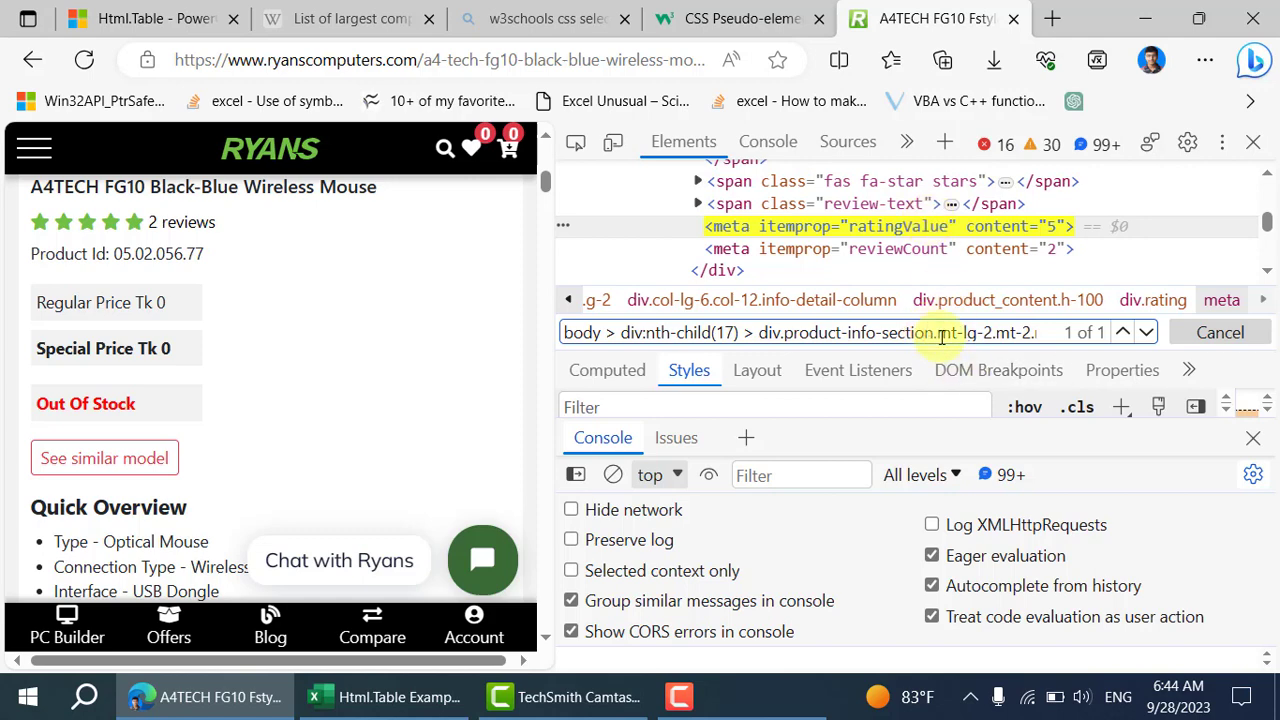
{"action": "key", "text": "End"}
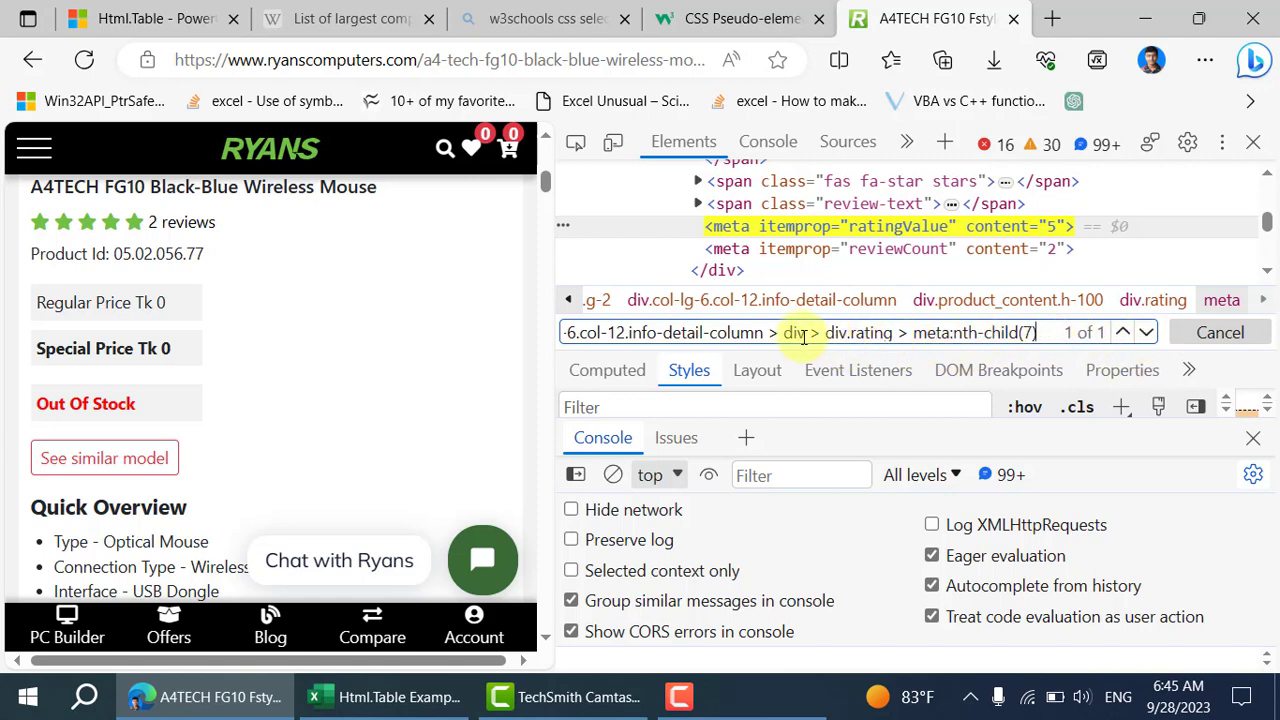
{"action": "left_click", "coordinate": [393, 700]}
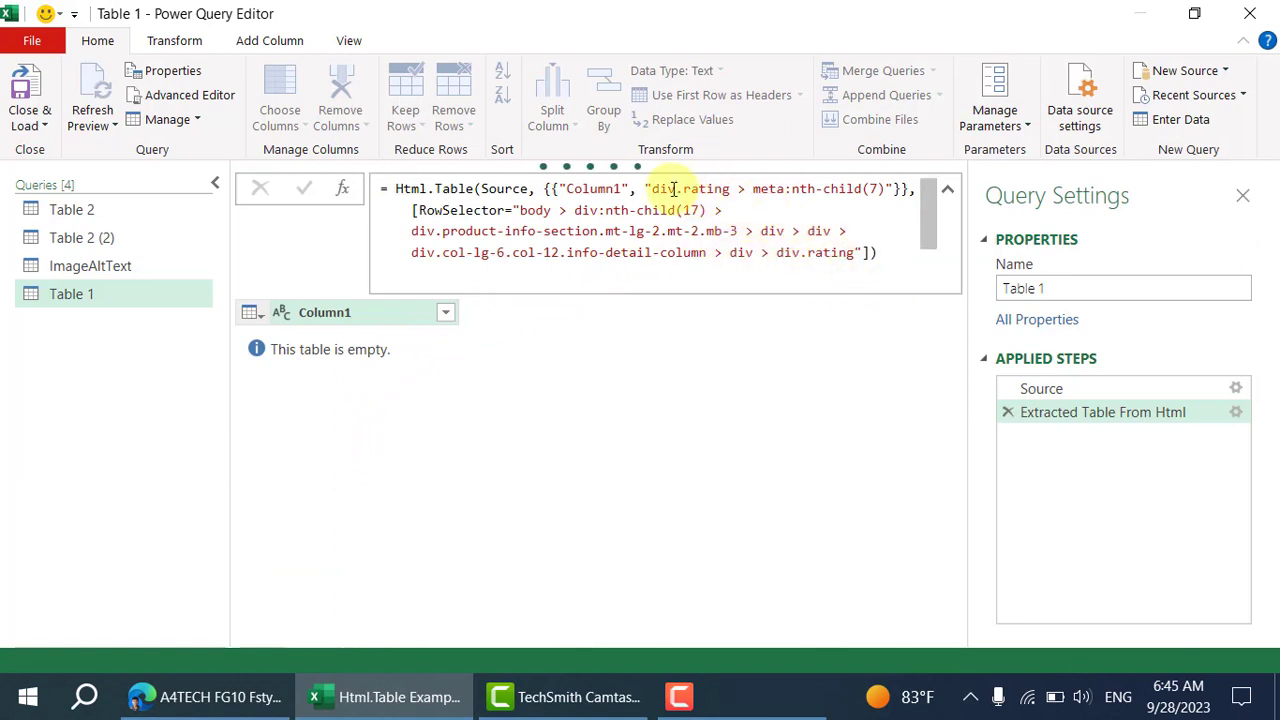
Duplicate the Table 1 query and copy the full searched selector of the ratingValue meta element from the browser.
{"action": "right_click", "coordinate": [146, 294]}
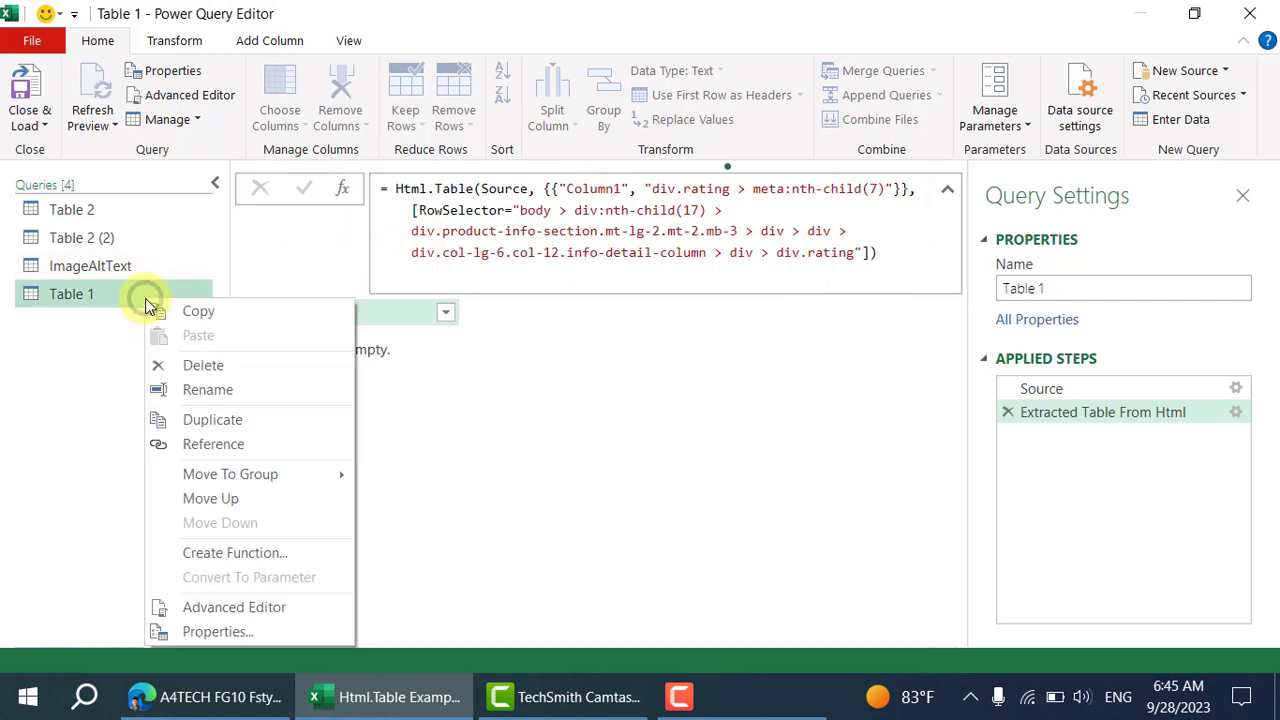
{"action": "left_click", "coordinate": [234, 423]}
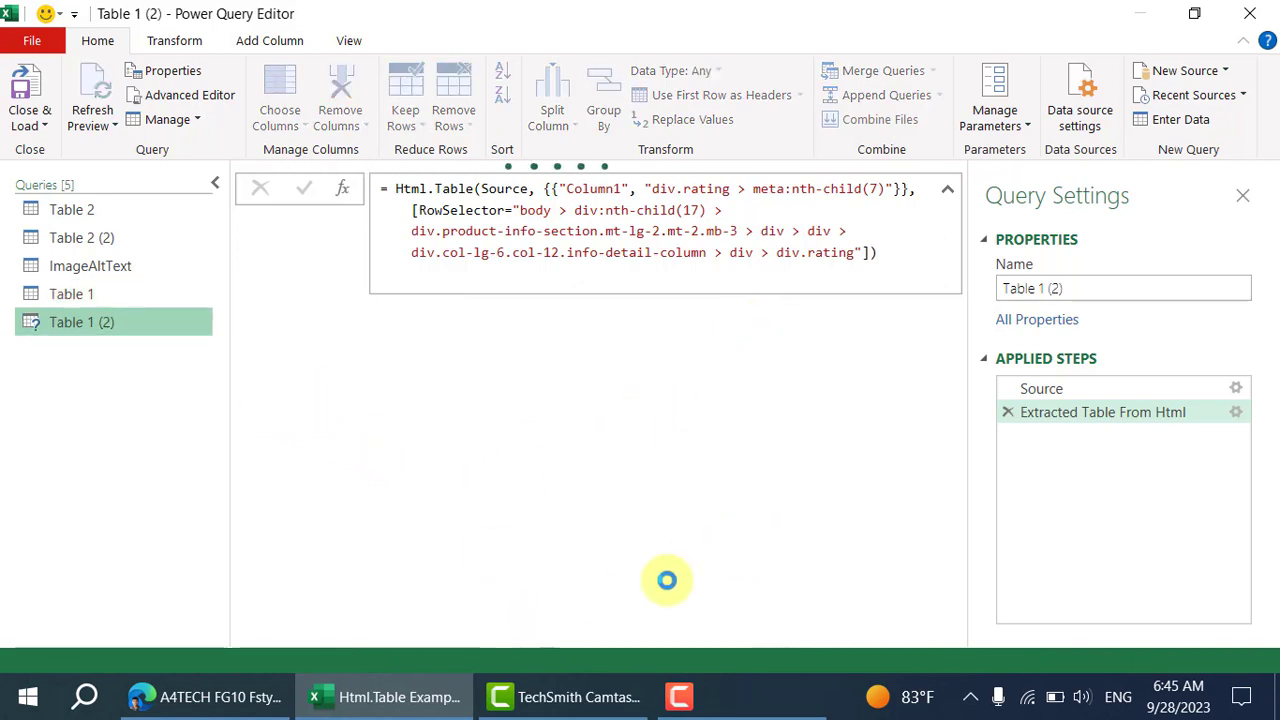
{"action": "left_click", "coordinate": [245, 697]}
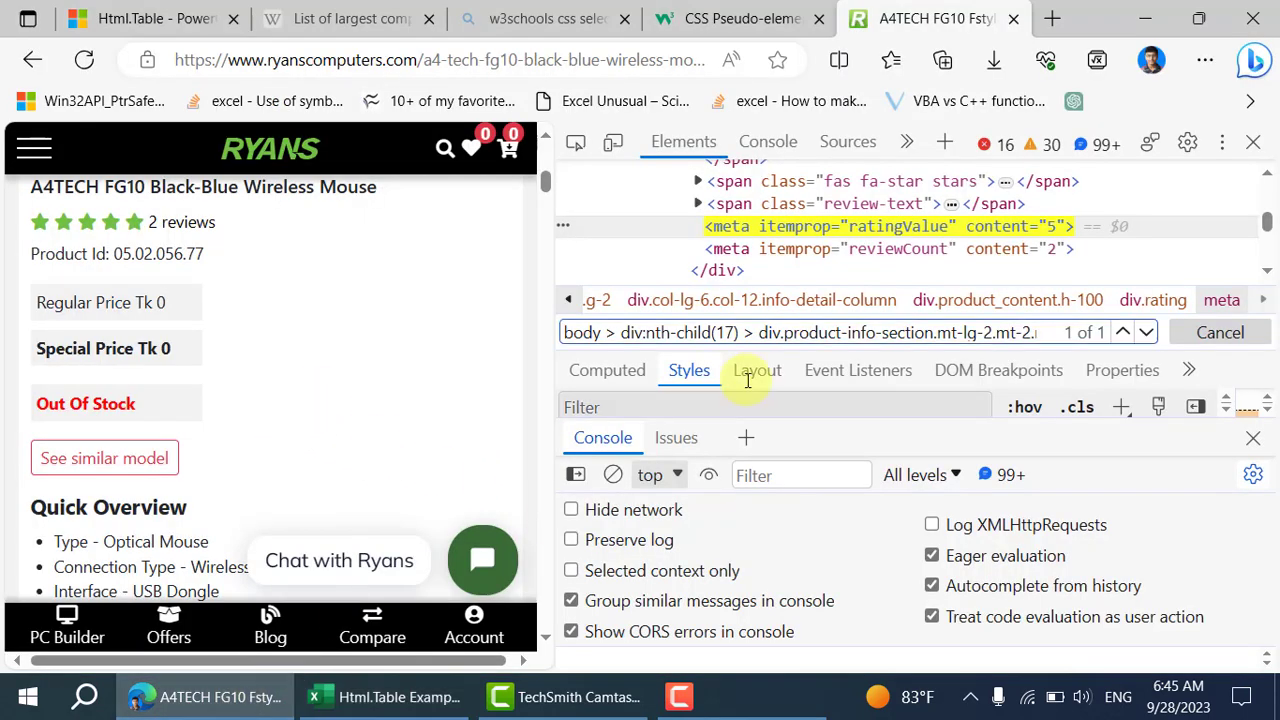
{"action": "triple_click", "coordinate": [902, 330]}
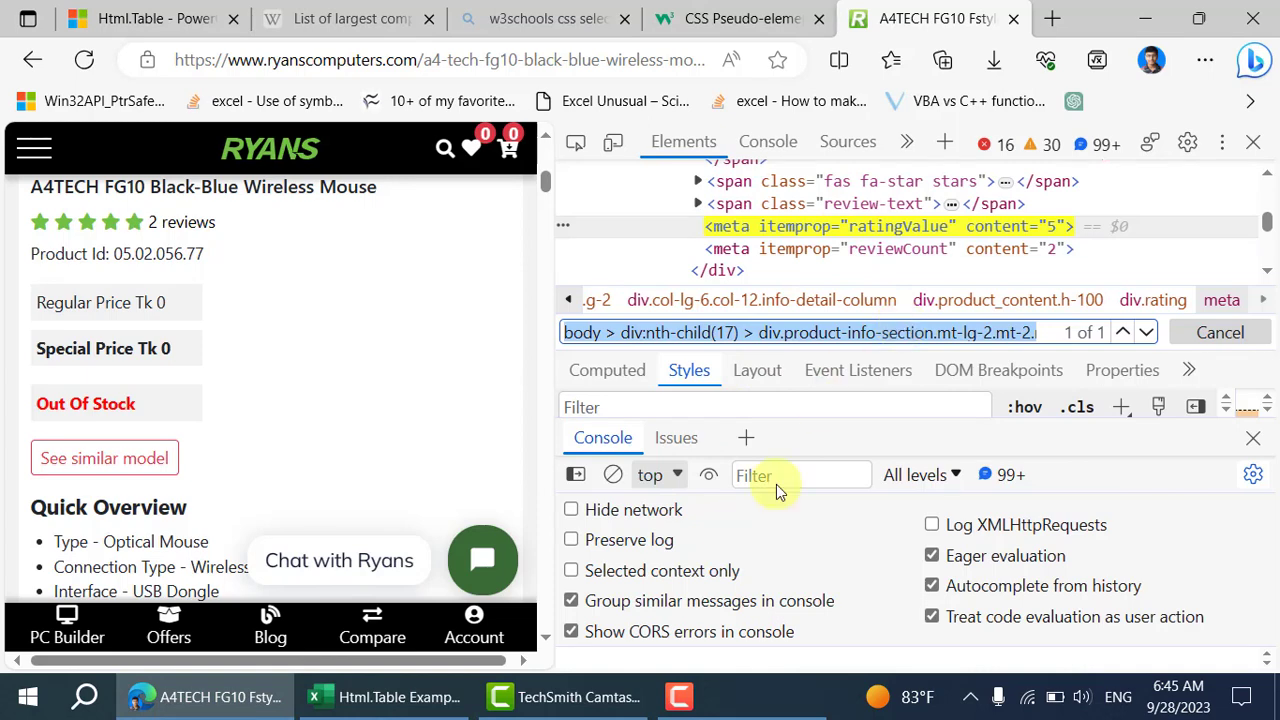
Replace "div.rating > meta:nth-child(7)" in the Table 1 (2) formula with the full copied selector starting at body, and apply it.
{"action": "left_click", "coordinate": [415, 697]}
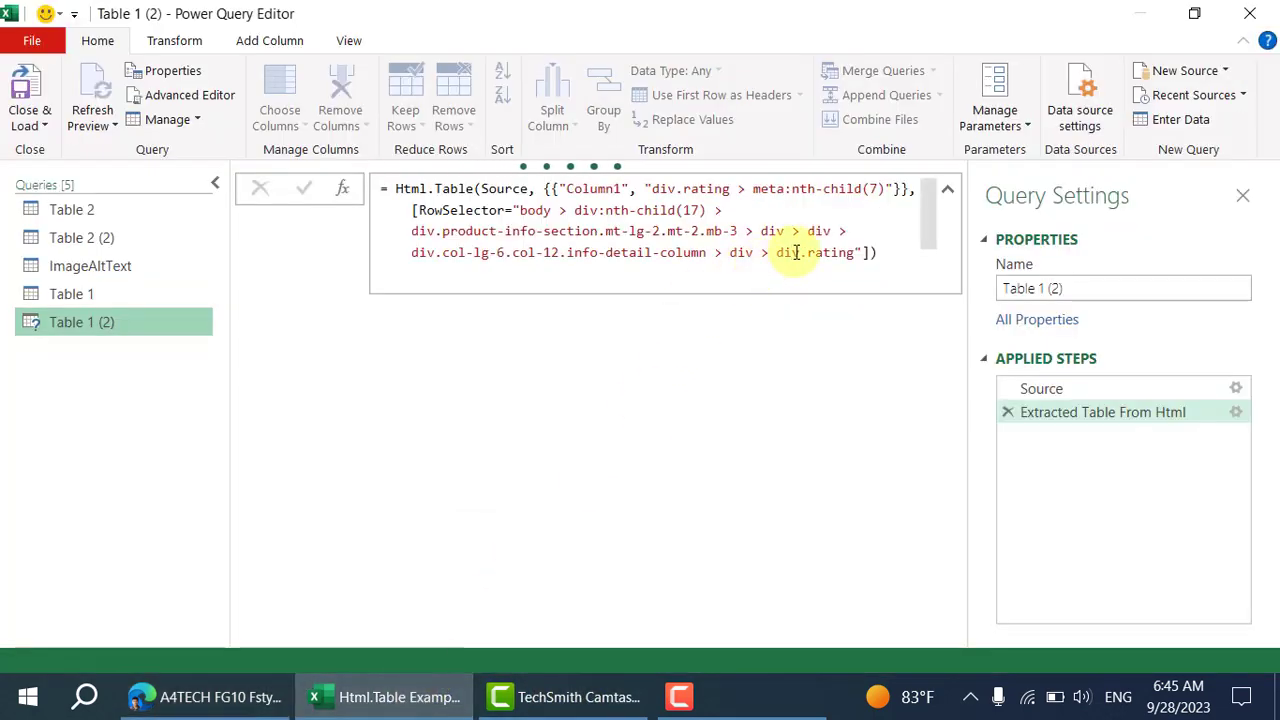
{"action": "left_click", "coordinate": [860, 253]}
{"action": "type", "text": "\""}
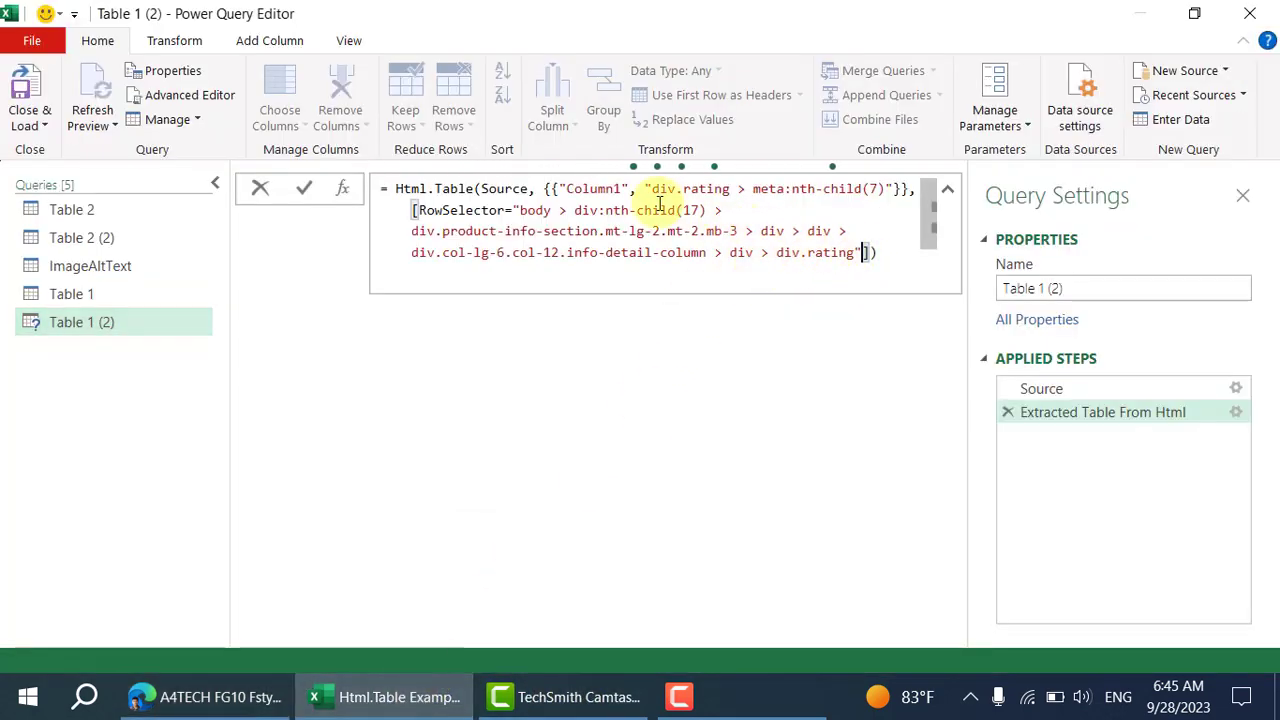
{"action": "left_click_drag", "start_coordinate": [654, 188], "coordinate": [714, 187]}
{"action": "key", "text": "shift+Right"}
{"action": "key", "text": "shift+Right"}
{"action": "key", "text": "shift+Right"}
{"action": "key", "text": "shift+Right"}
{"action": "key", "text": "shift+Right"}
{"action": "key", "text": "shift+Right"}
{"action": "key", "text": "shift+Right"}
{"action": "key", "text": "shift+Right"}
{"action": "key", "text": "shift+Right"}
{"action": "key", "text": "shift+Right"}
{"action": "key", "text": "shift+Right"}
{"action": "key", "text": "shift+Right"}
{"action": "key", "text": "shift+Right"}
{"action": "key", "text": "shift+Right"}
{"action": "key", "text": "shift+Right"}
{"action": "key", "text": "shift+Right"}
{"action": "key", "text": "shift+Right"}
{"action": "key", "text": "shift+Right"}
{"action": "key", "text": "shift+Right"}
{"action": "key", "text": "shift+Right"}
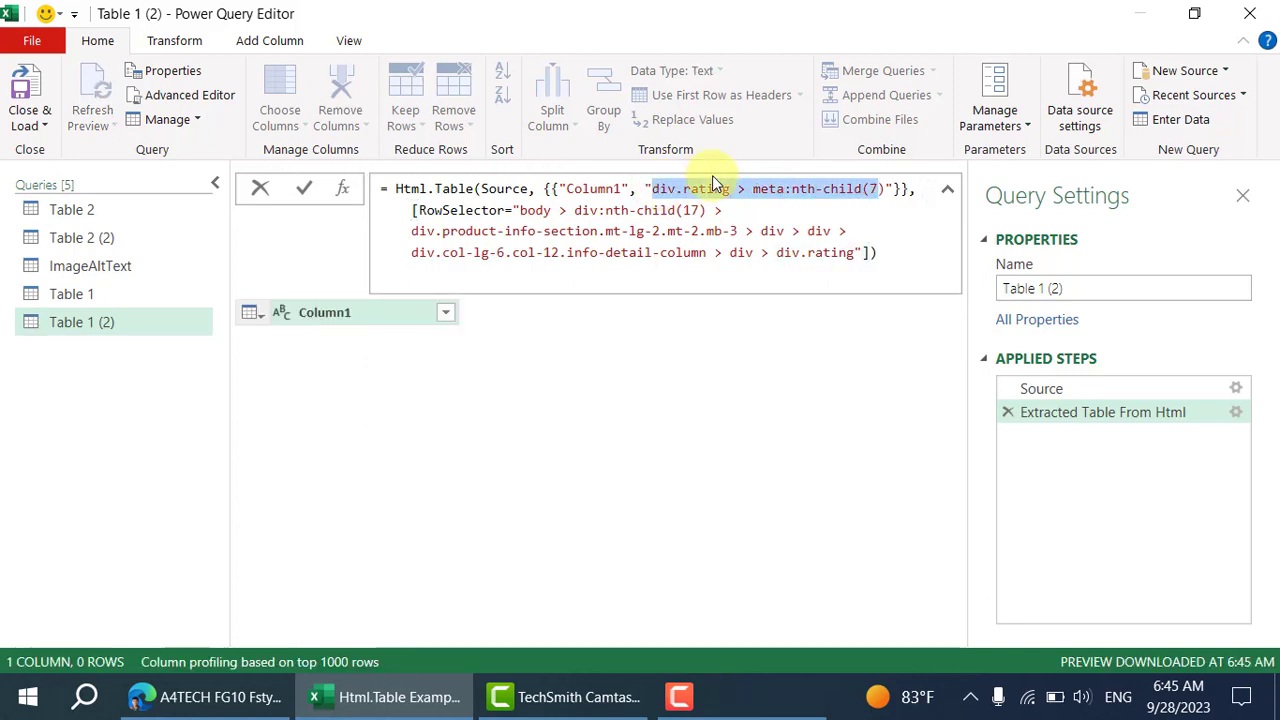
{"action": "key", "text": "shift+Right"}
{"action": "type", "text": "body > div:nth-child(17) > div.product-info-section.mt-lg-2.mt-2.mb-3 > div > div > div.col-lg-6.col-12.info-detail-column > div > div.rating > meta:nth-child(7)"}
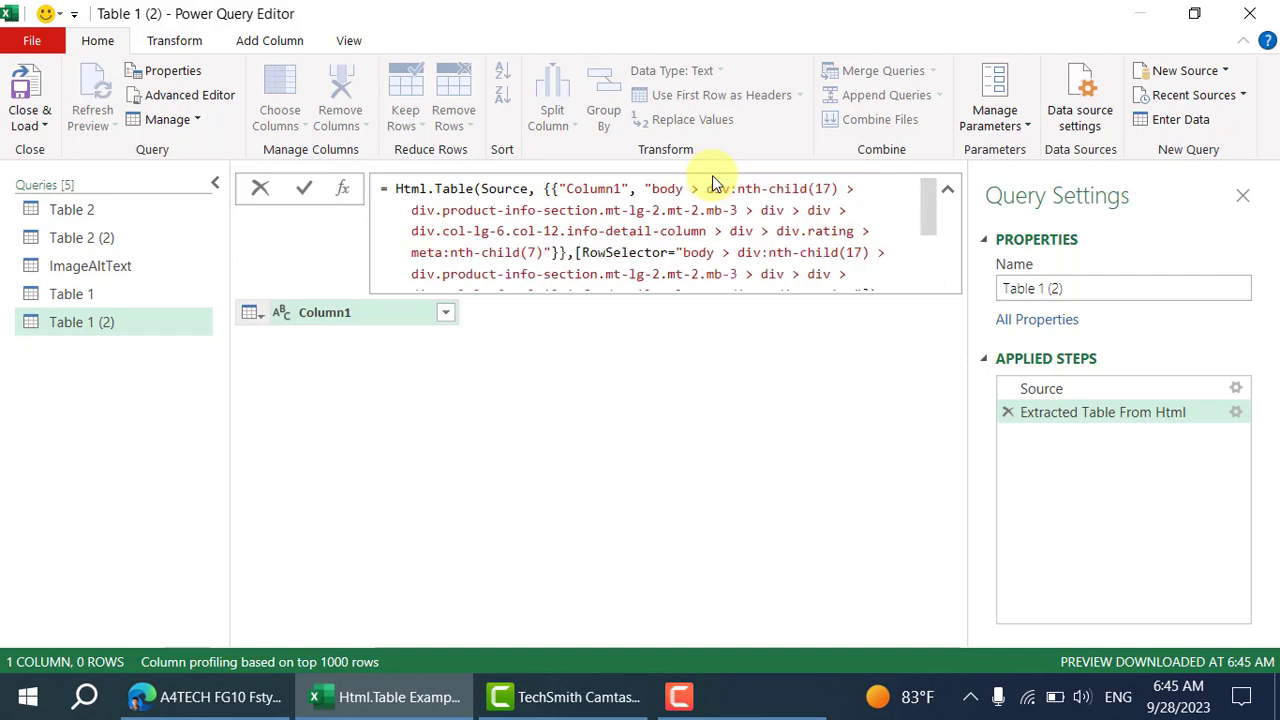
{"action": "left_click", "coordinate": [305, 190]}
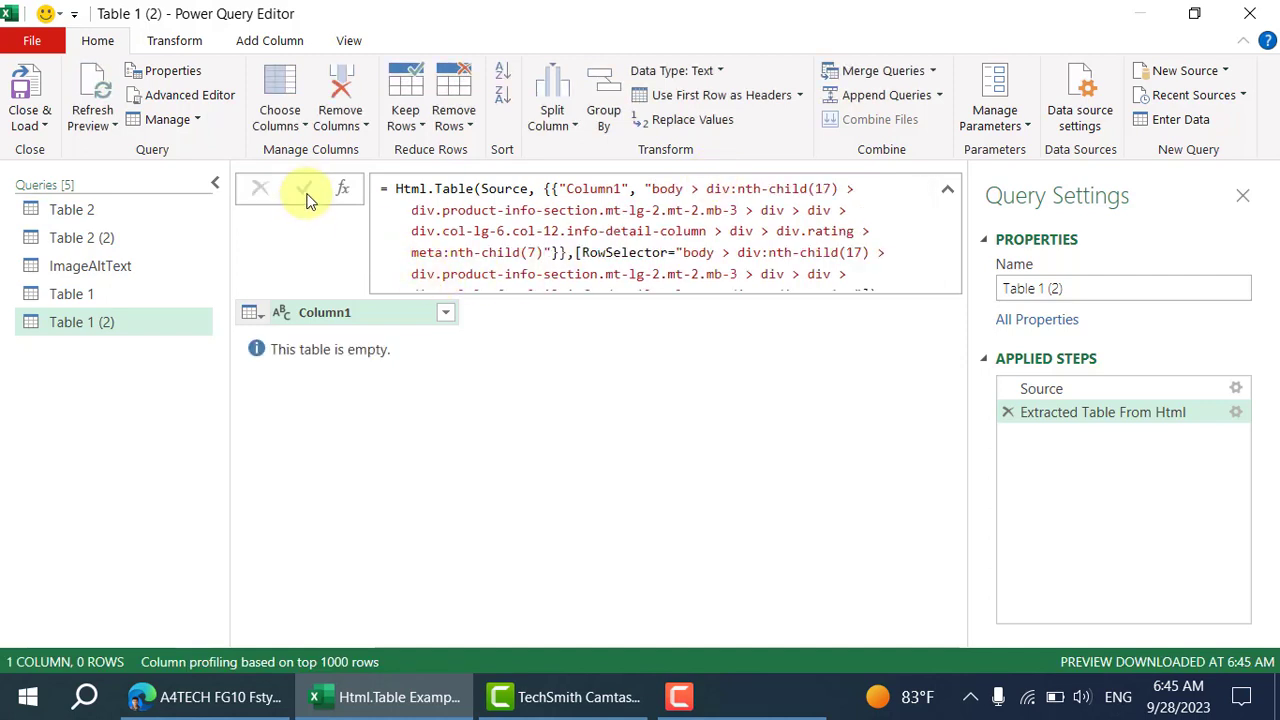
Remove the entire RowSelector option from the Table 1 (2) formula, leaving only the Column1 selector, and apply it.
{"action": "scroll", "coordinate": [550, 210], "scroll_direction": "down", "scroll_amount": 2}
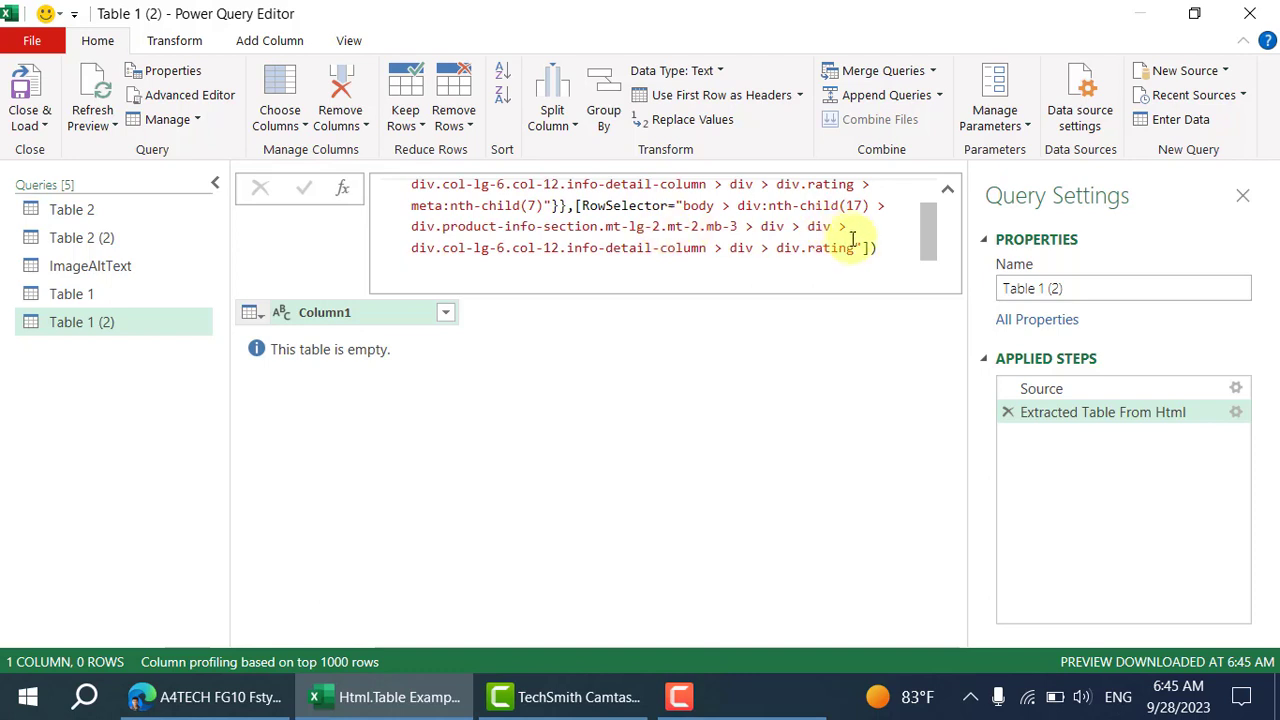
{"action": "left_click_drag", "start_coordinate": [858, 247], "coordinate": [581, 205]}
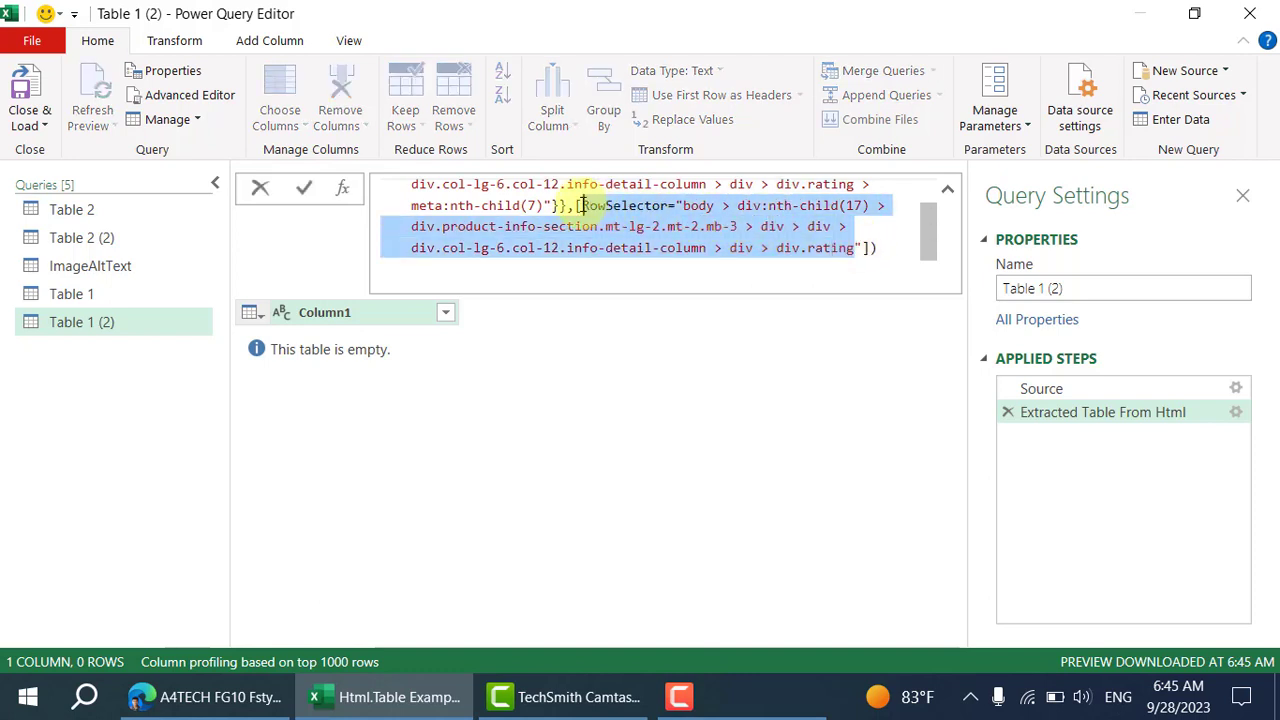
{"action": "key", "text": "BackSpace"}
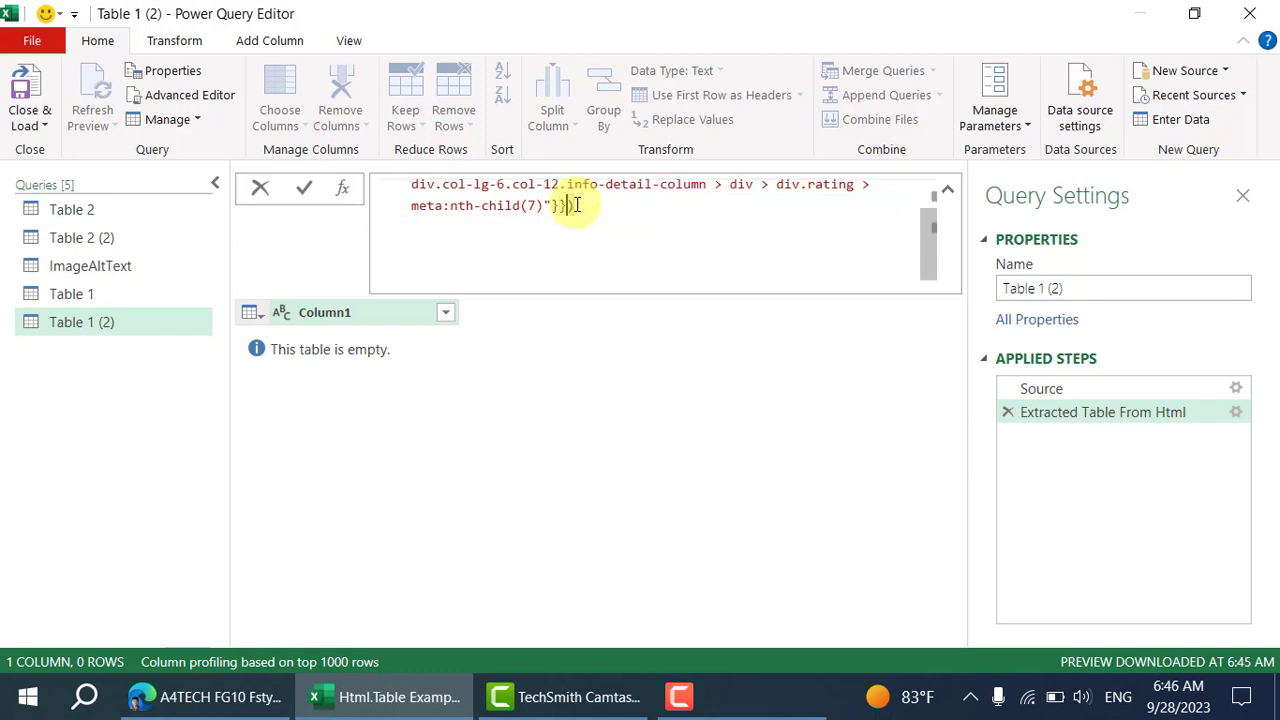
{"action": "left_click", "coordinate": [303, 190]}
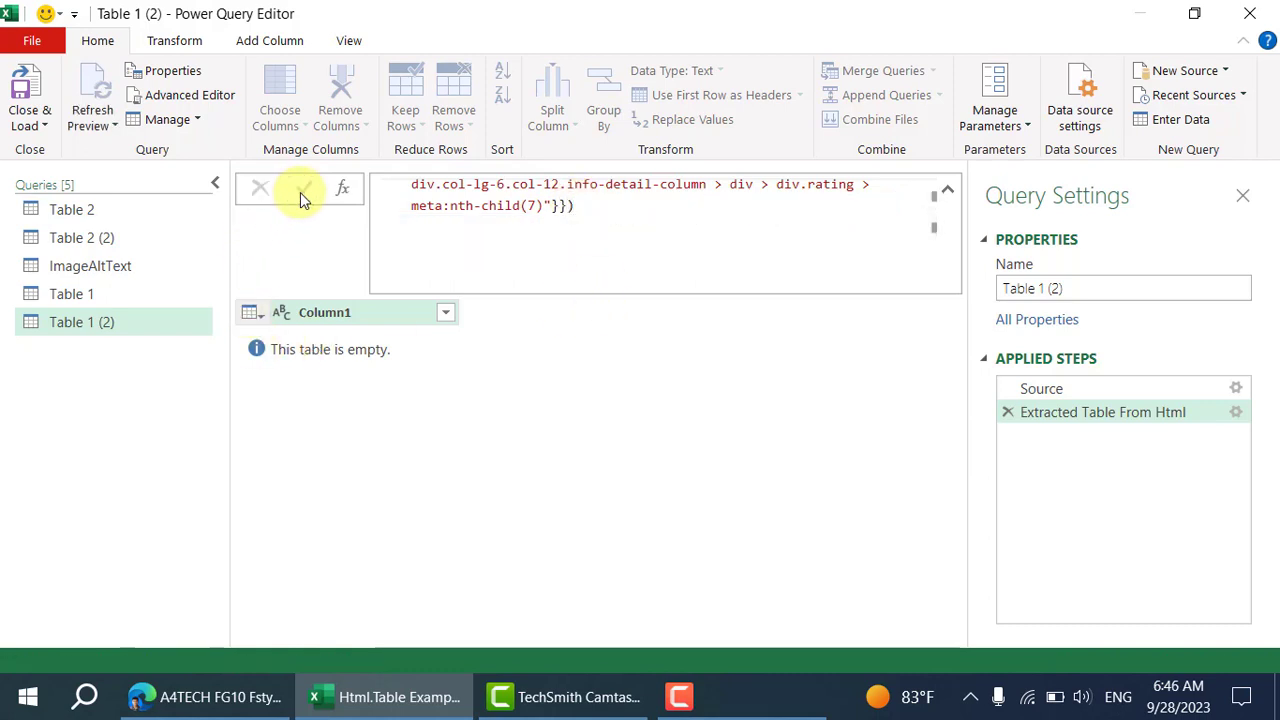
Check the ratingValue meta tag in the browser, add "each [Attributes][Content]" as Column1's third item in the Table 1 (2) formula, and apply it.
{"action": "left_click", "coordinate": [210, 697]}
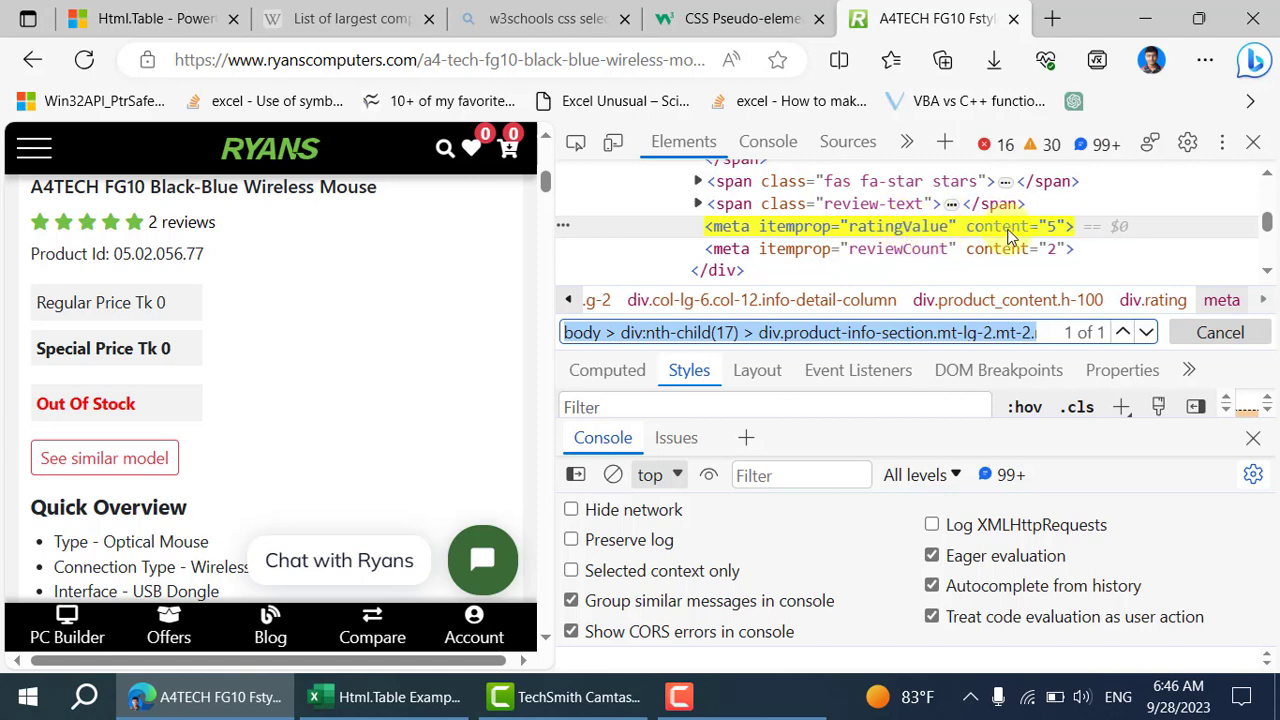
{"action": "left_click", "coordinate": [414, 694]}
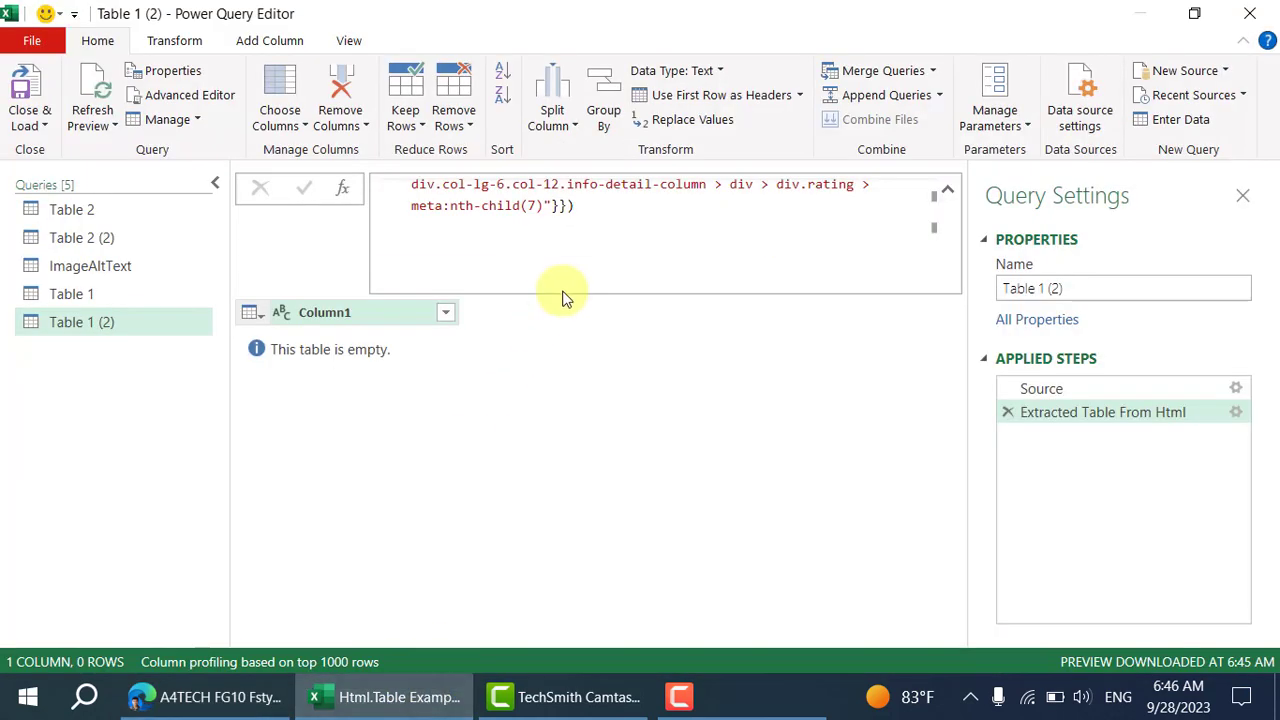
{"action": "left_click", "coordinate": [563, 207]}
{"action": "type", "text": ","}
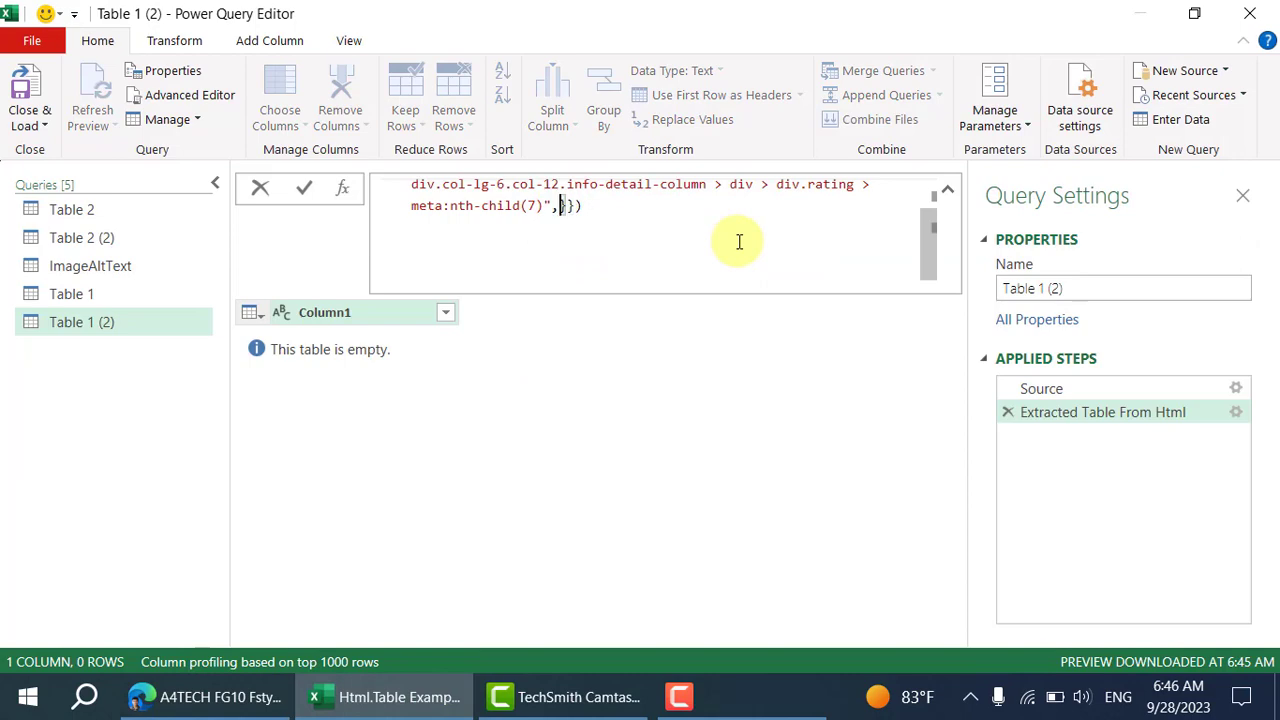
{"action": "type", "text": "EA"}
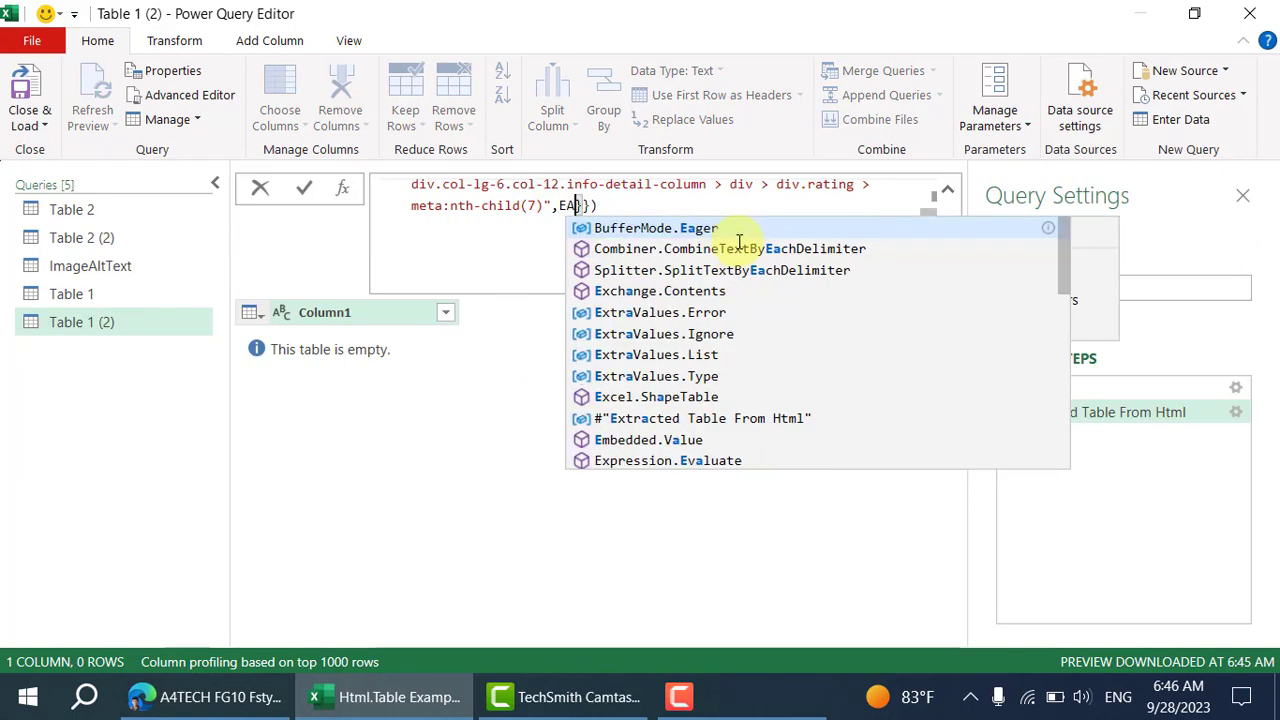
{"action": "key", "text": "BackSpace"}
{"action": "key", "text": "BackSpace"}
{"action": "type", "text": "each"}
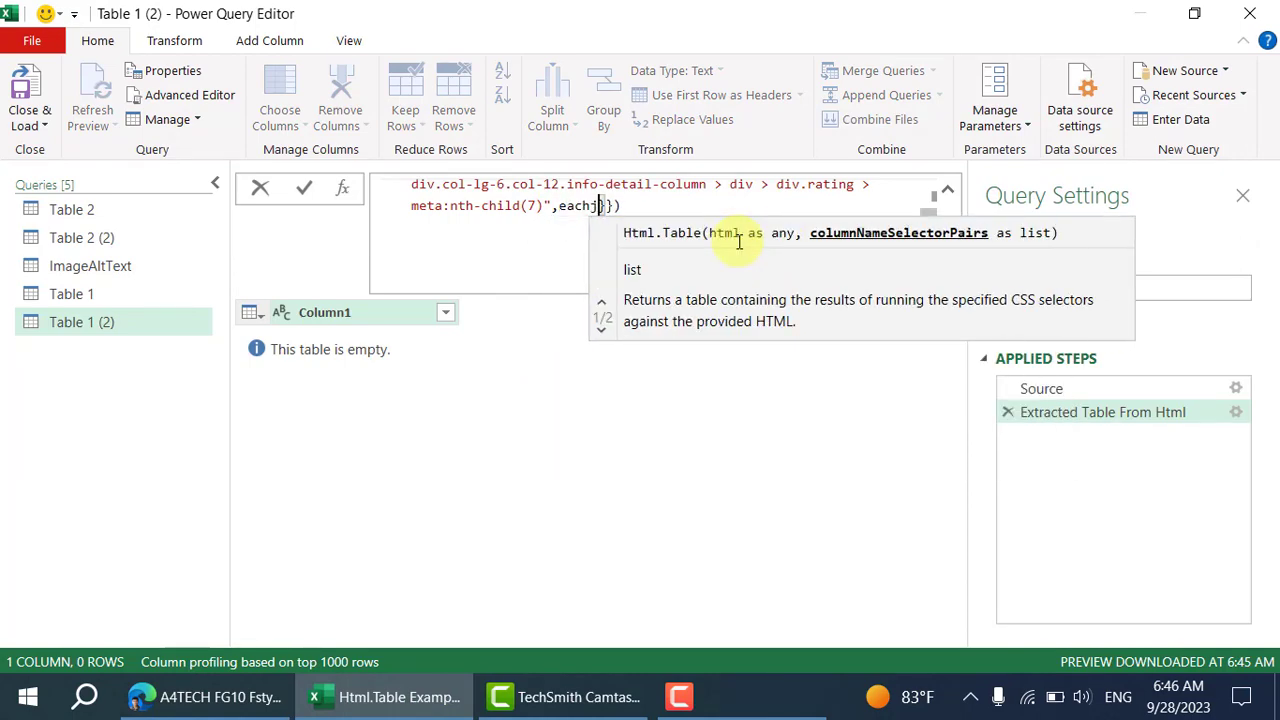
{"action": "type", "text": " [A"}
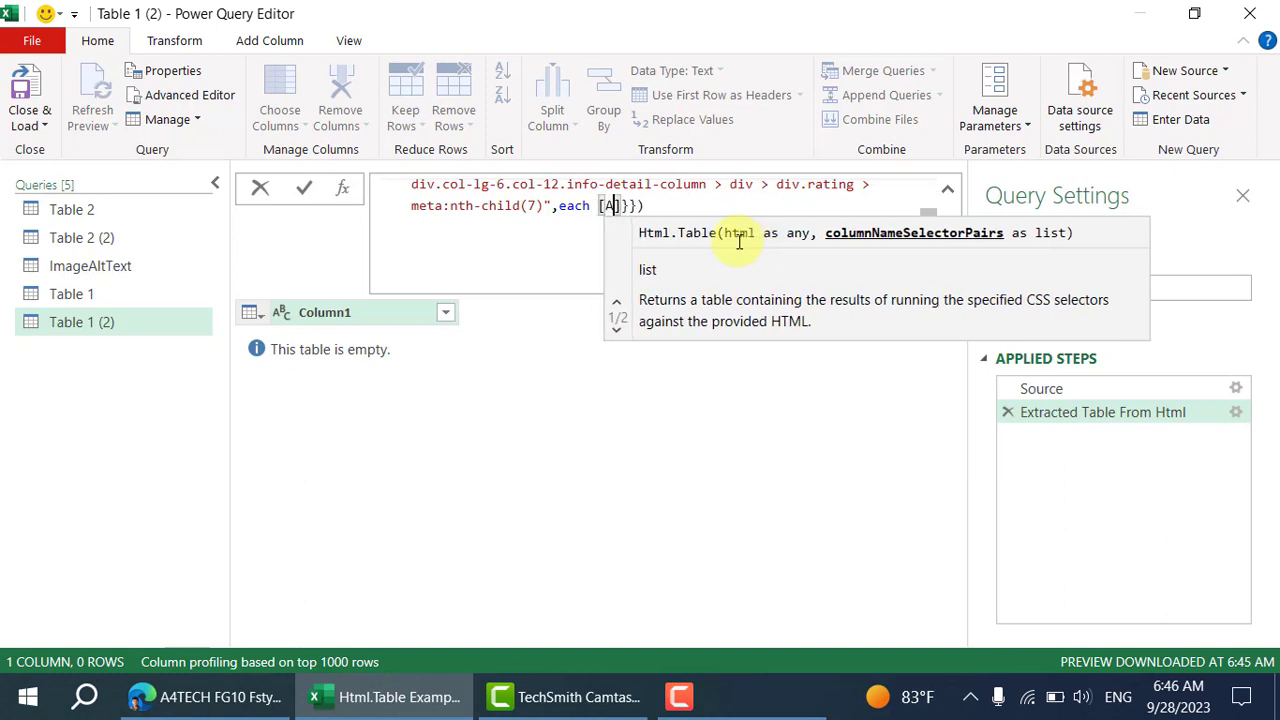
{"action": "type", "text": "tt"}
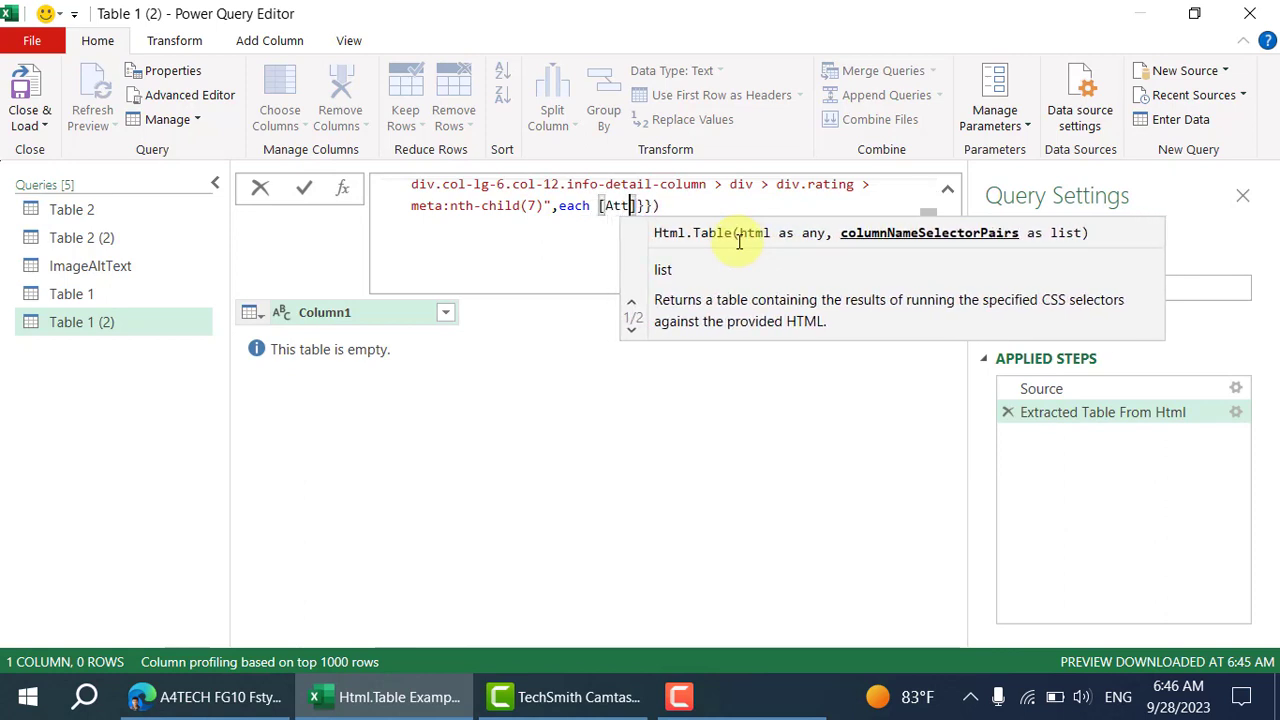
{"action": "type", "text": "ributes"}
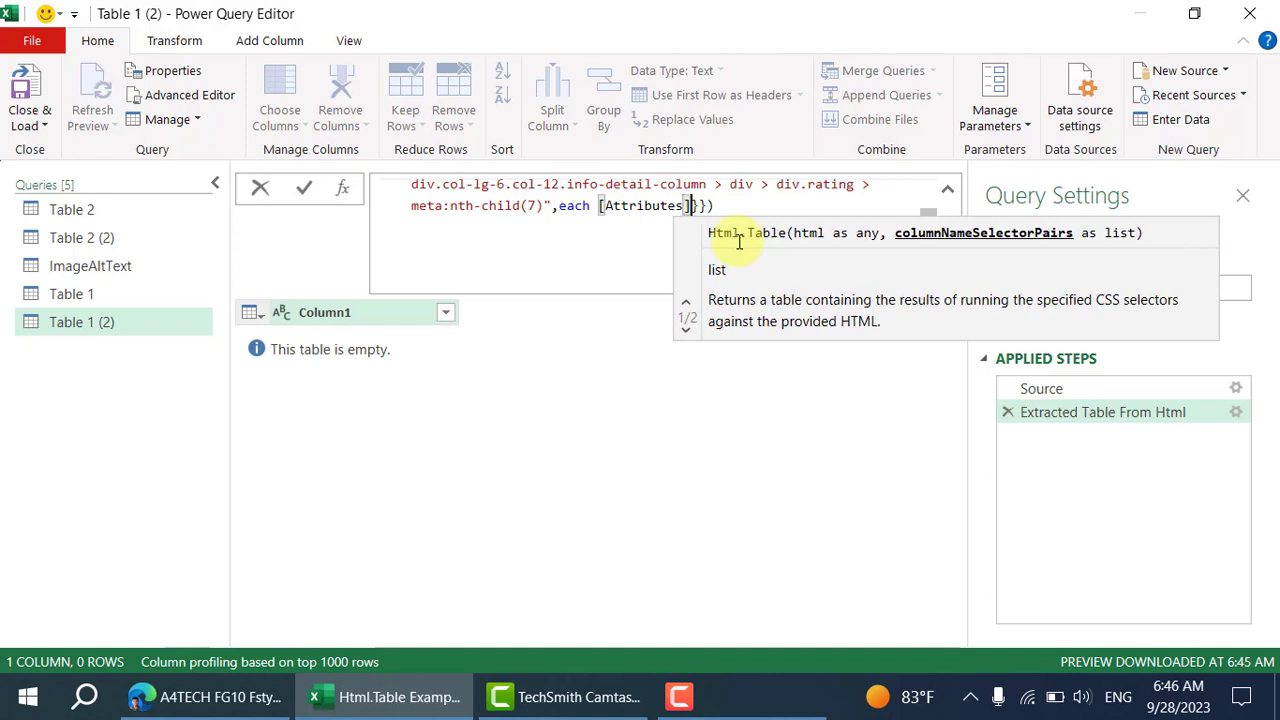
{"action": "type", "text": "][Co"}
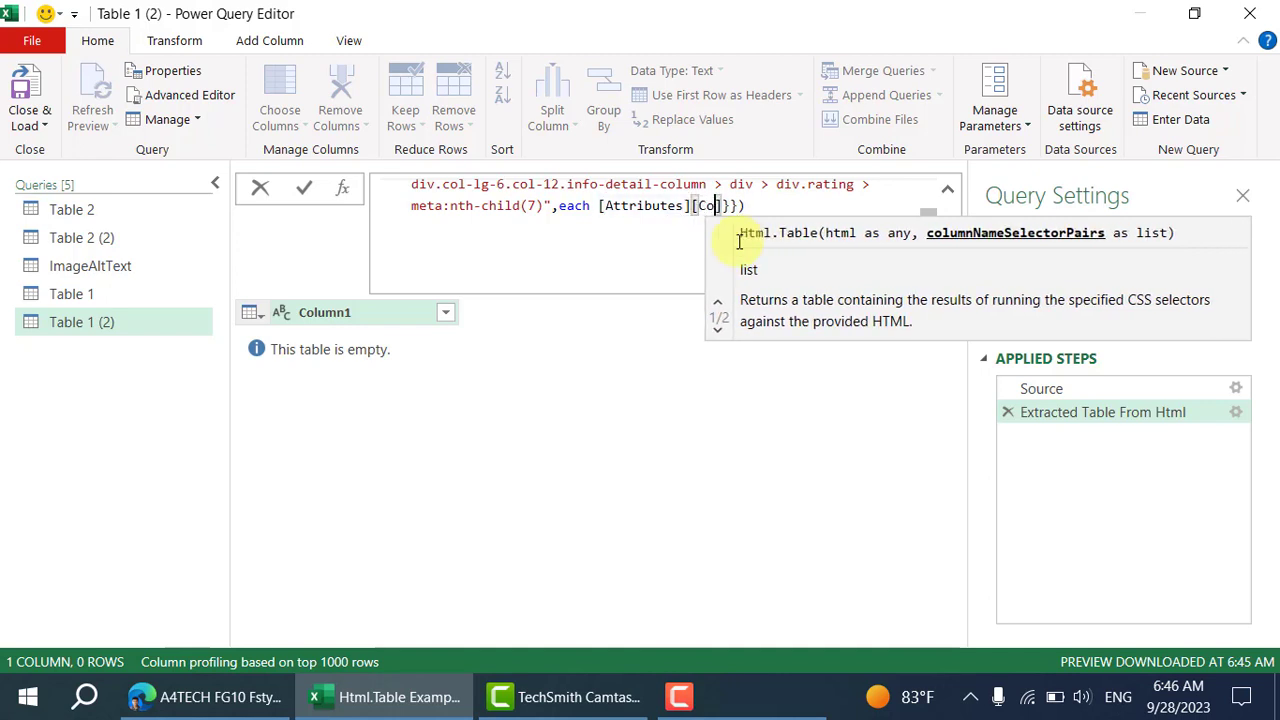
{"action": "type", "text": "ntent"}
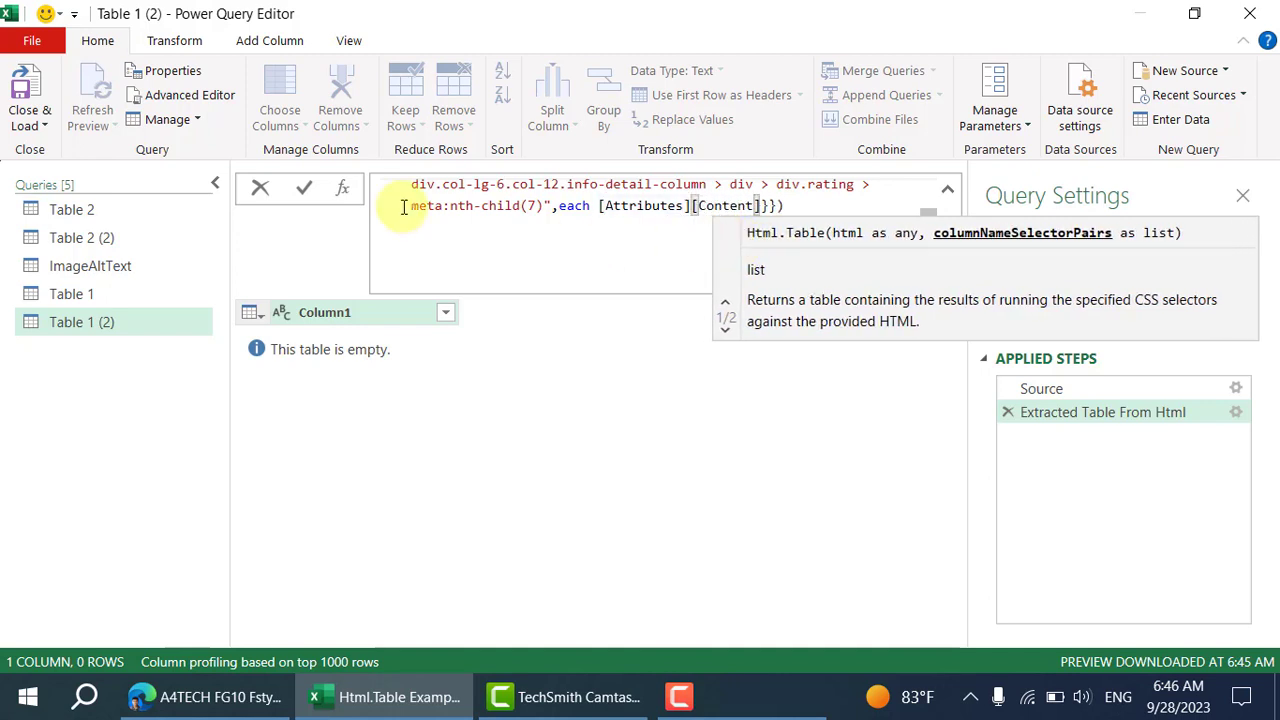
{"action": "left_click", "coordinate": [304, 190]}
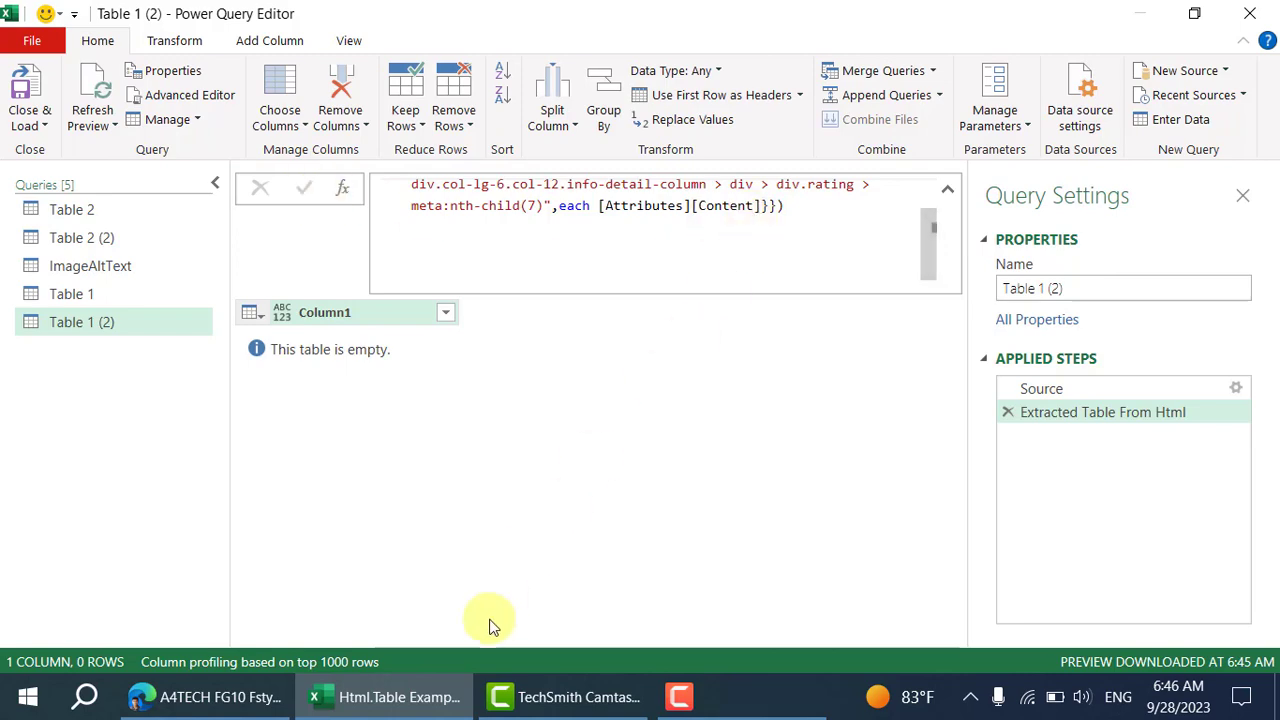
Compare the attribute name with the page's HTML, change [Content] to lowercase [content] in the Table 1 (2) formula, and apply it.
{"action": "left_click", "coordinate": [228, 704]}
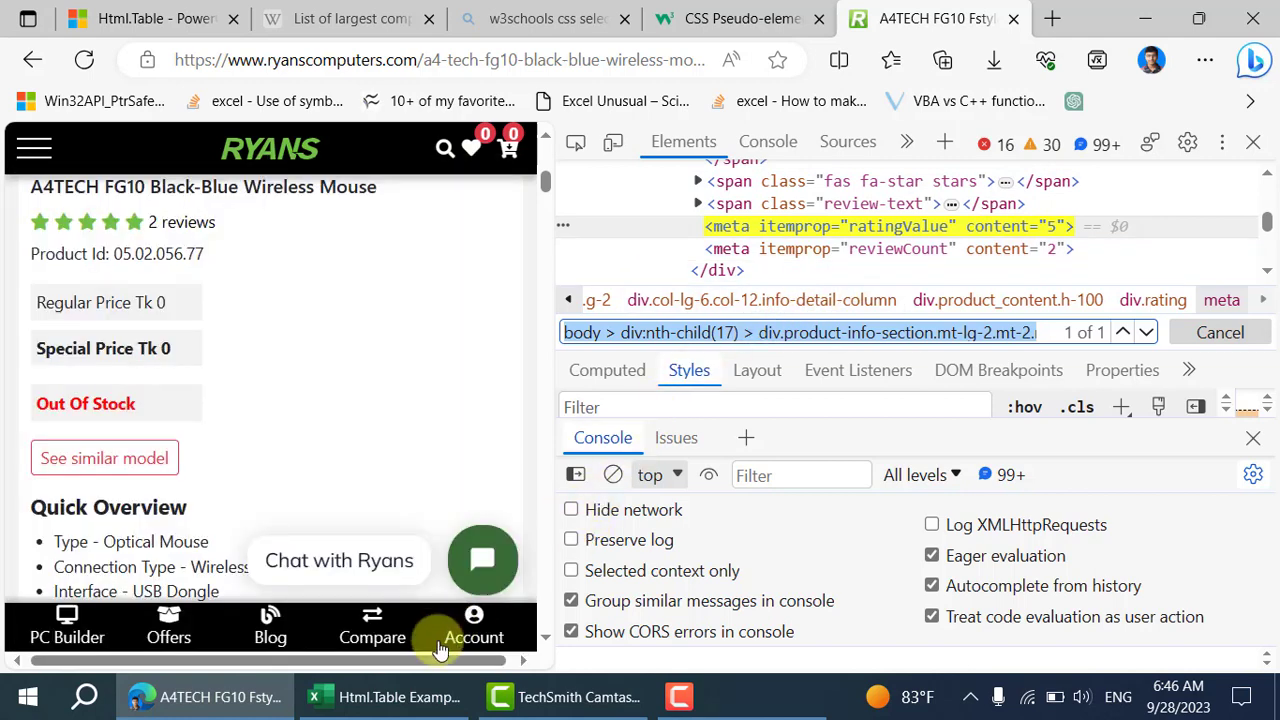
{"action": "mouse_move", "coordinate": [400, 697]}
{"action": "left_click", "coordinate": [422, 609]}
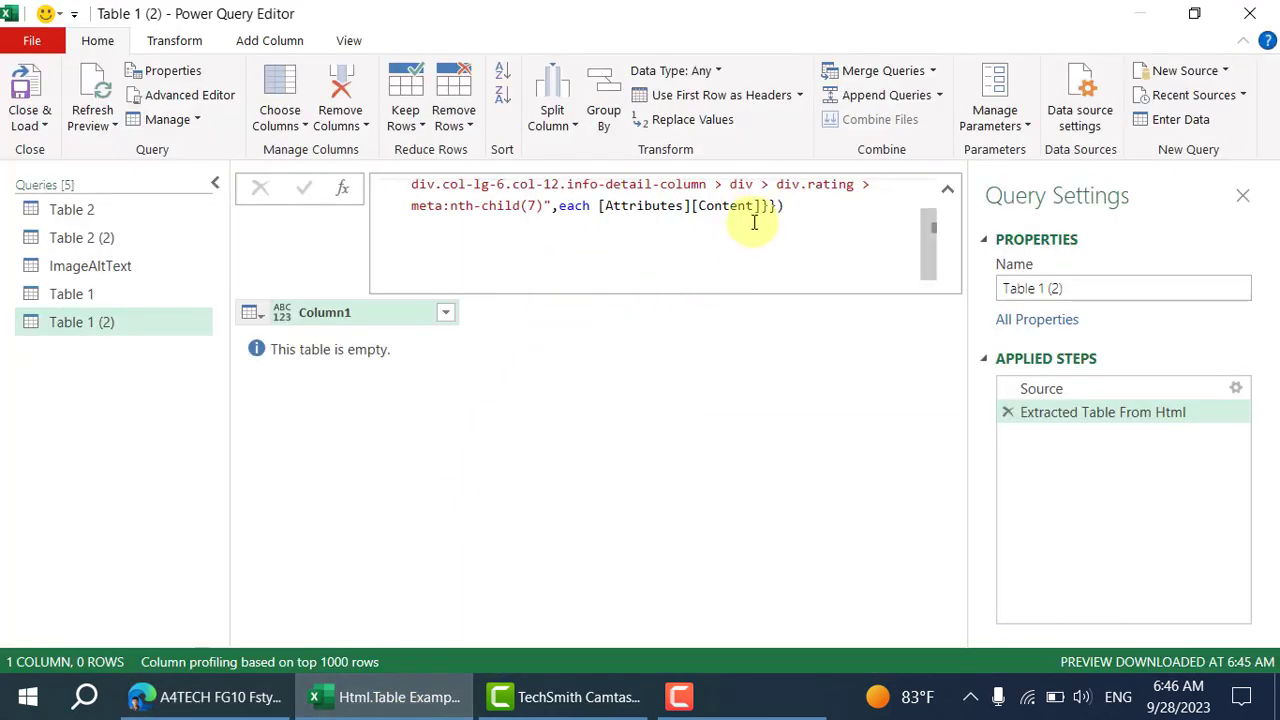
{"action": "left_click", "coordinate": [714, 205]}
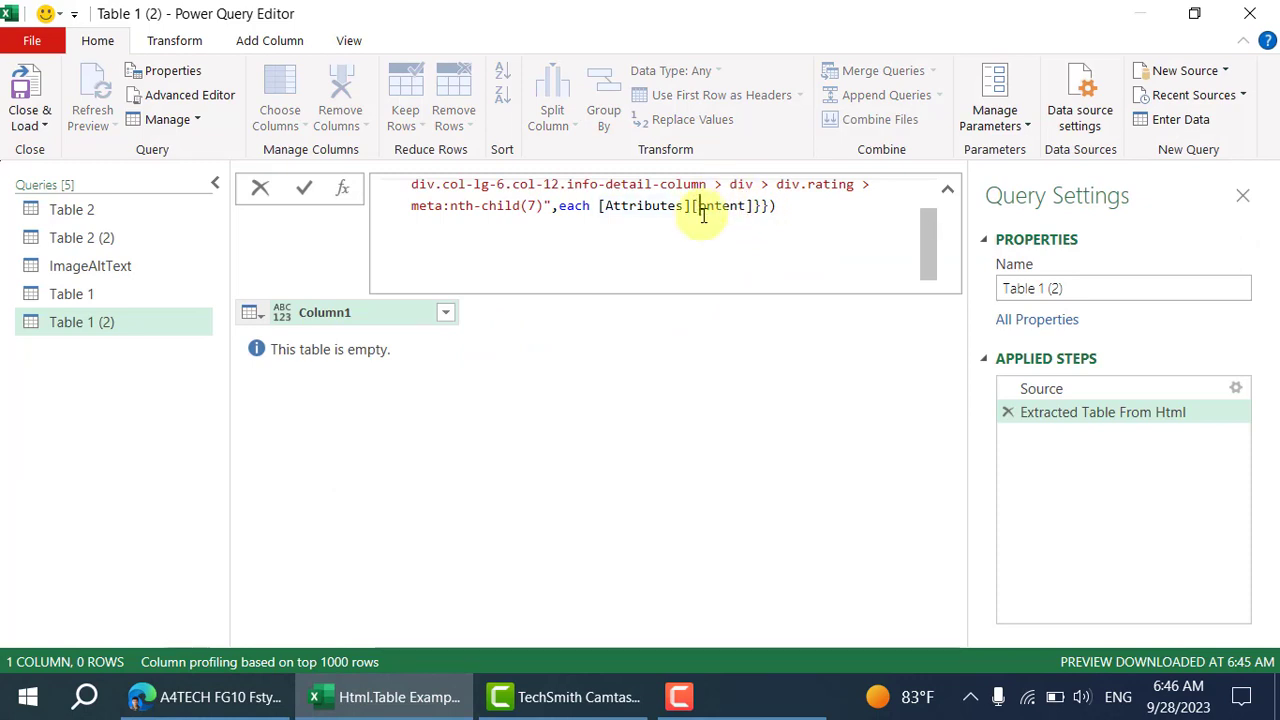
{"action": "type", "text": "c"}
{"action": "left_click", "coordinate": [304, 188]}
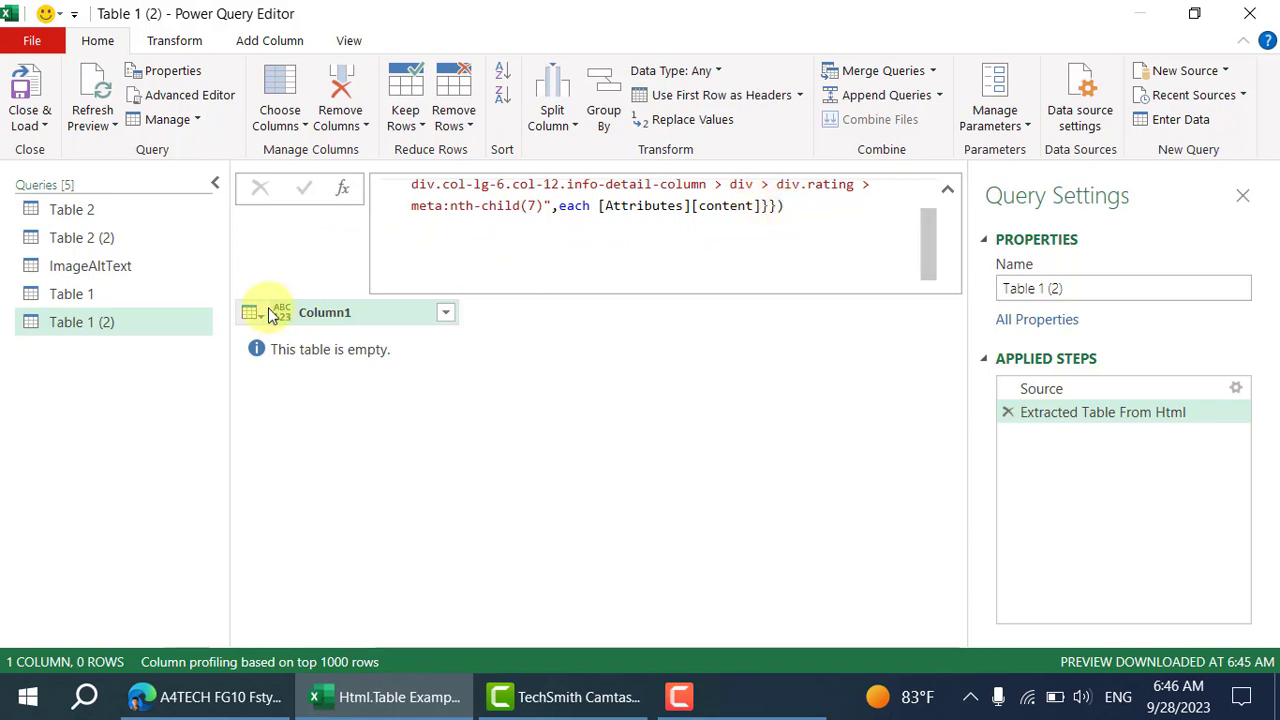
Copy "each [Attributes][content]" from the Table 1 (2) formula, add it as Column1's third item in the Table 1 formula, and apply it.
{"action": "left_click_drag", "start_coordinate": [556, 207], "coordinate": [767, 207]}
{"action": "key", "text": "ctrl+c"}
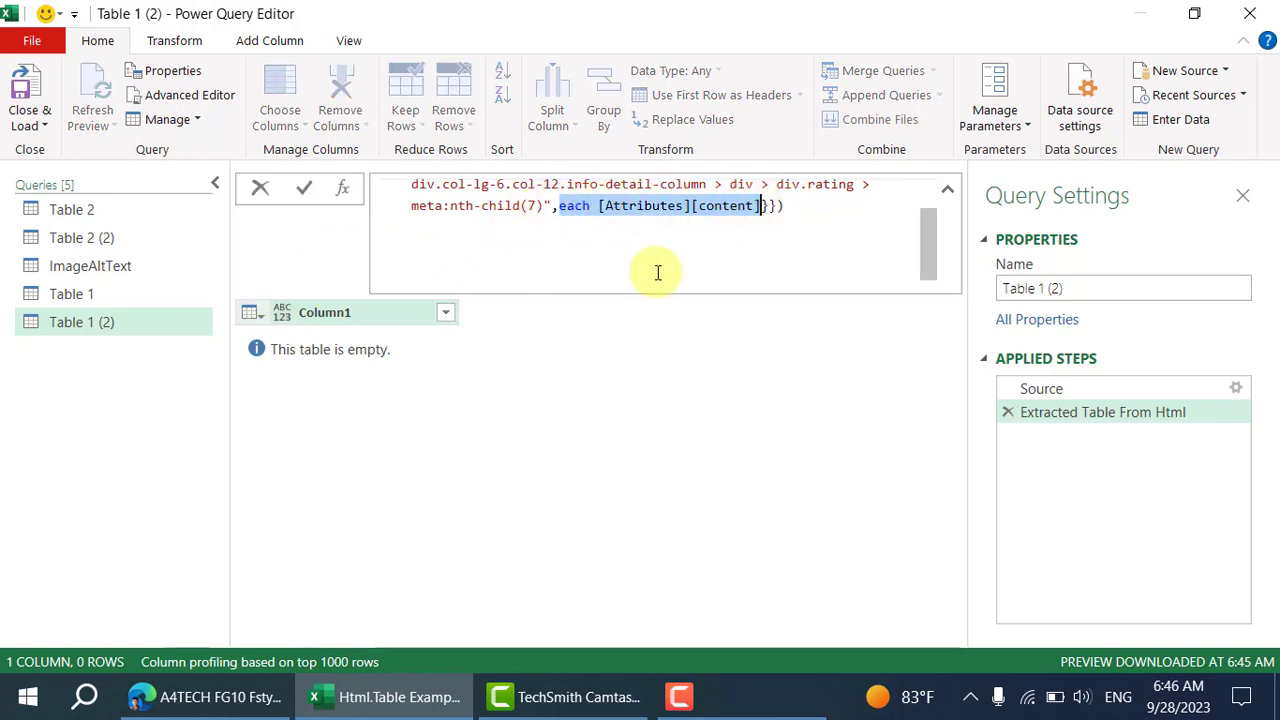
{"action": "key", "text": "Escape"}
{"action": "left_click", "coordinate": [124, 292]}
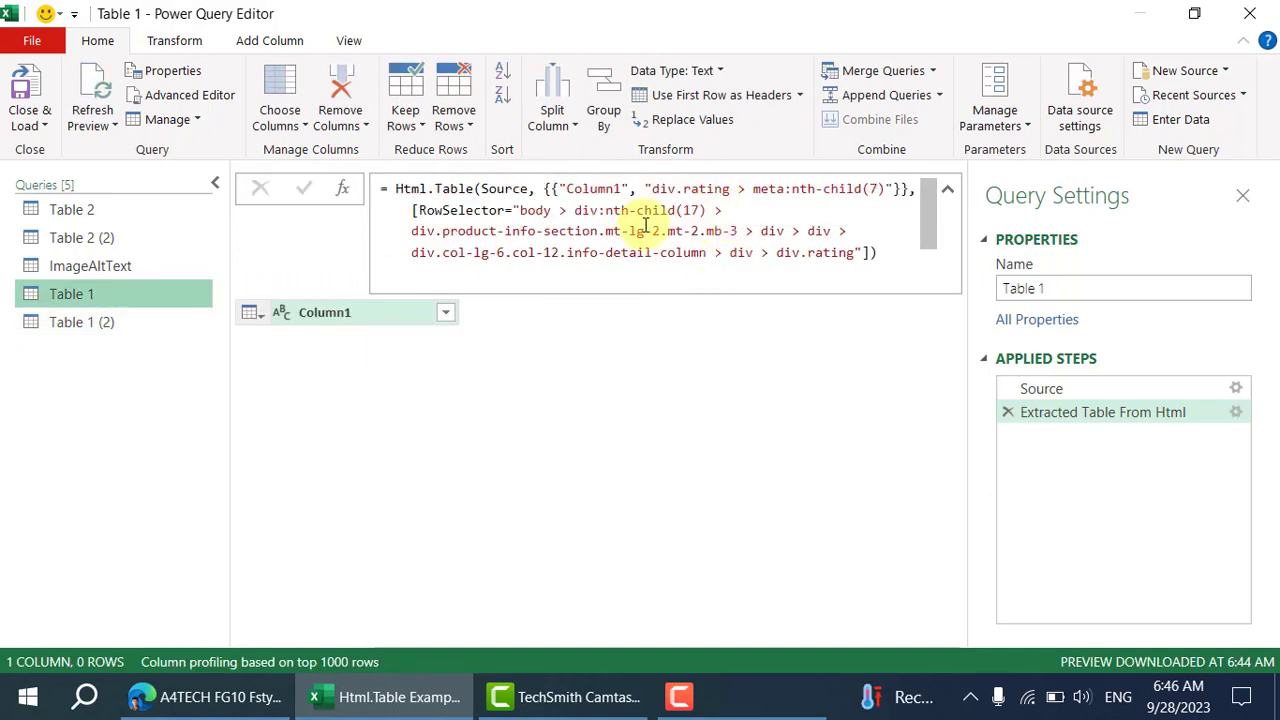
{"action": "left_click", "coordinate": [895, 190]}
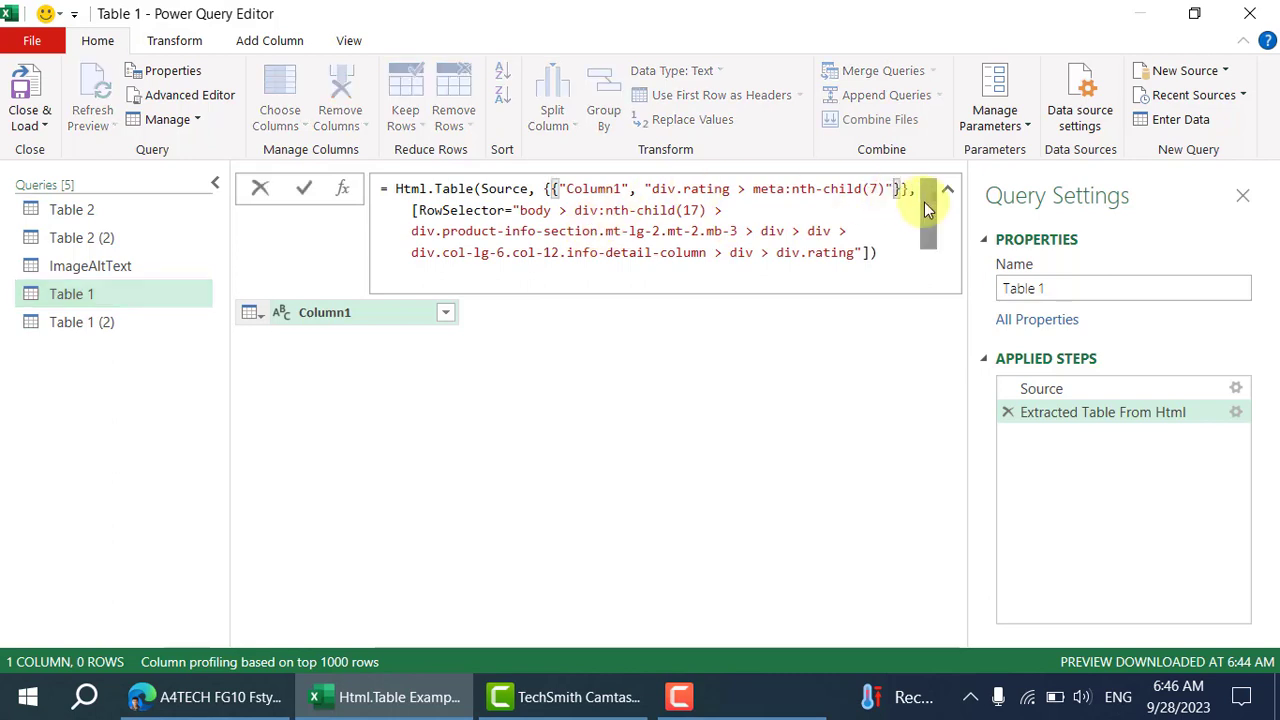
{"action": "key", "text": "ctrl+v"}
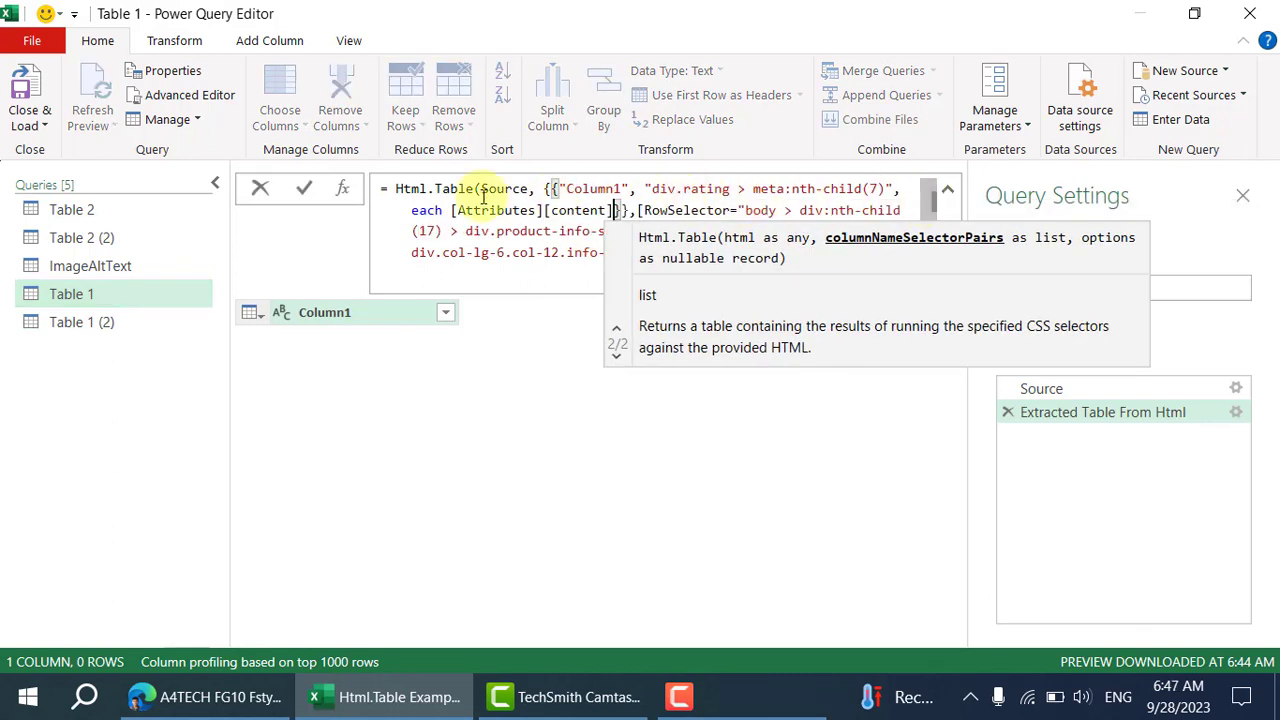
{"action": "left_click", "coordinate": [312, 186]}
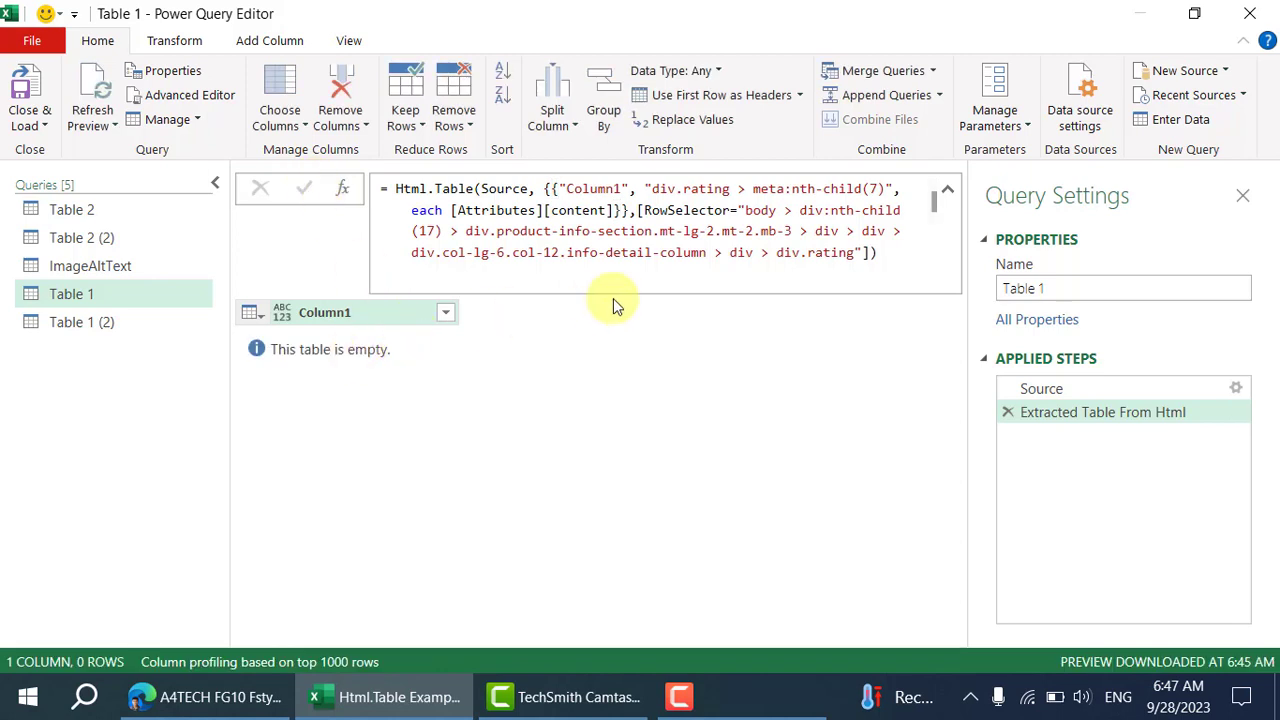
Remove "div.rating > " from the Column1 selector in the Table 1 formula, leaving "meta:nth-child(7)", and apply it.
{"action": "left_click", "coordinate": [855, 254]}
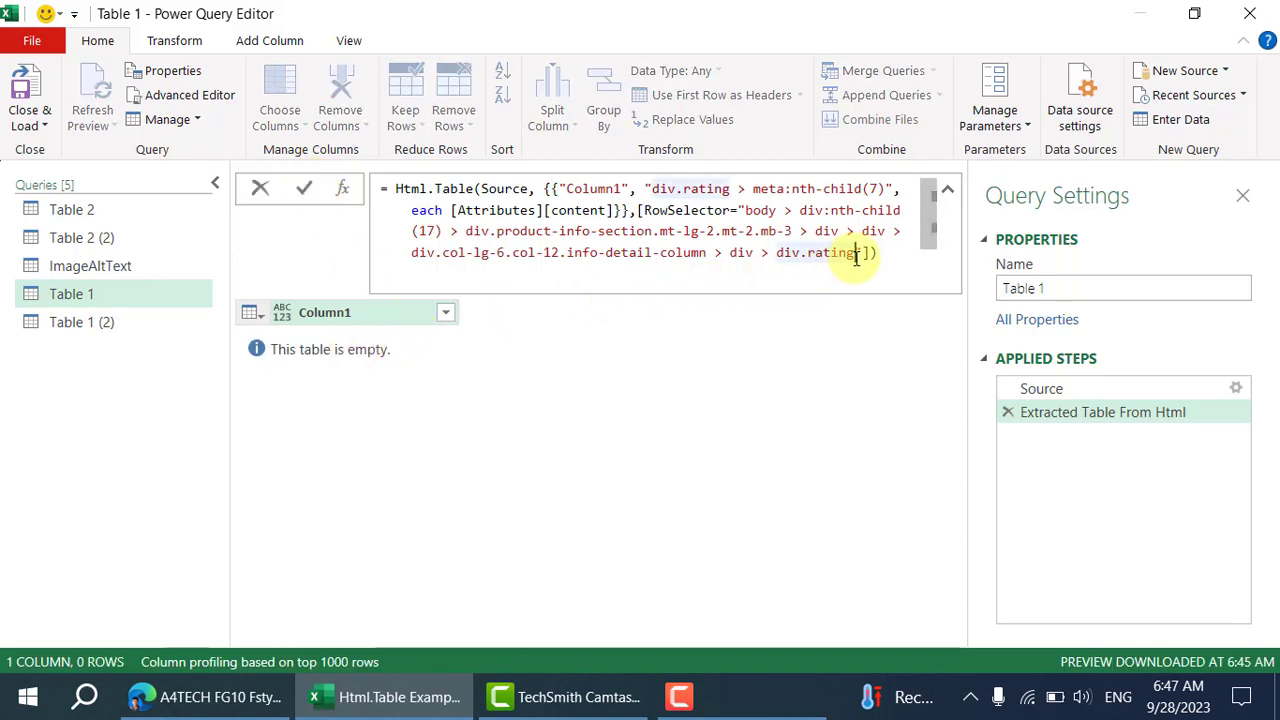
{"action": "left_click_drag", "start_coordinate": [753, 192], "coordinate": [652, 190]}
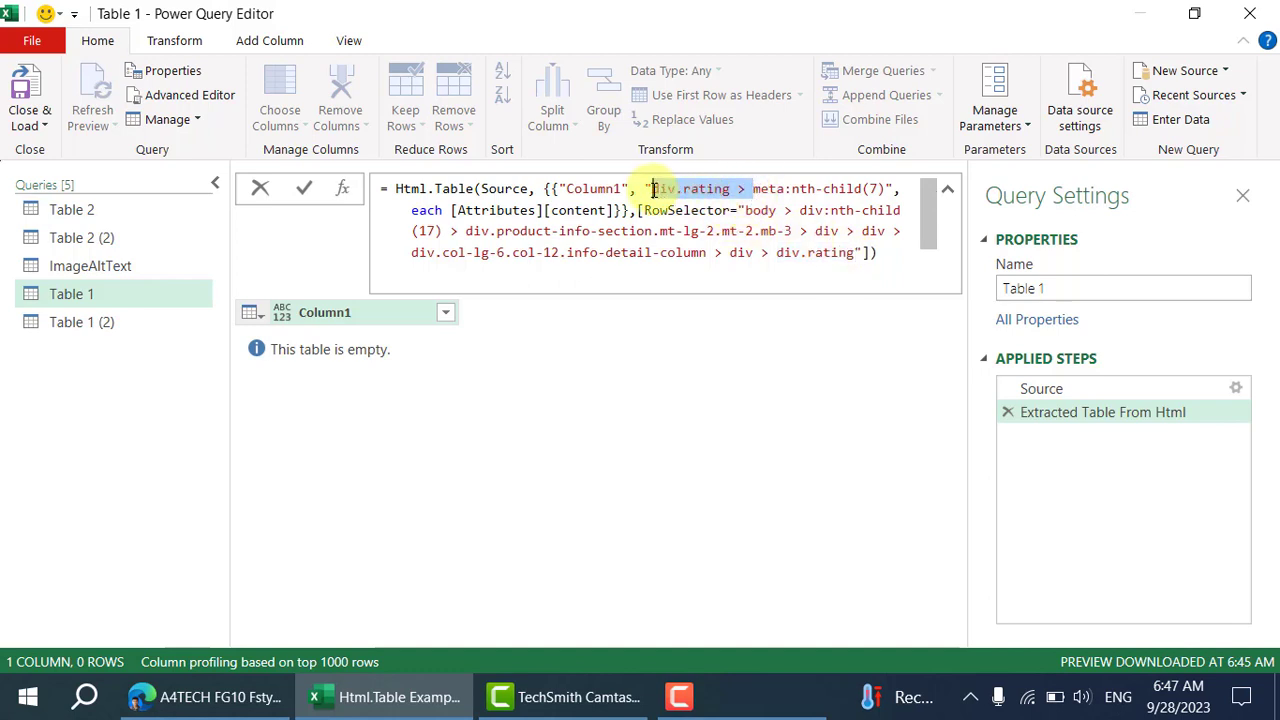
{"action": "key", "text": "Delete"}
{"action": "left_click", "coordinate": [313, 186]}
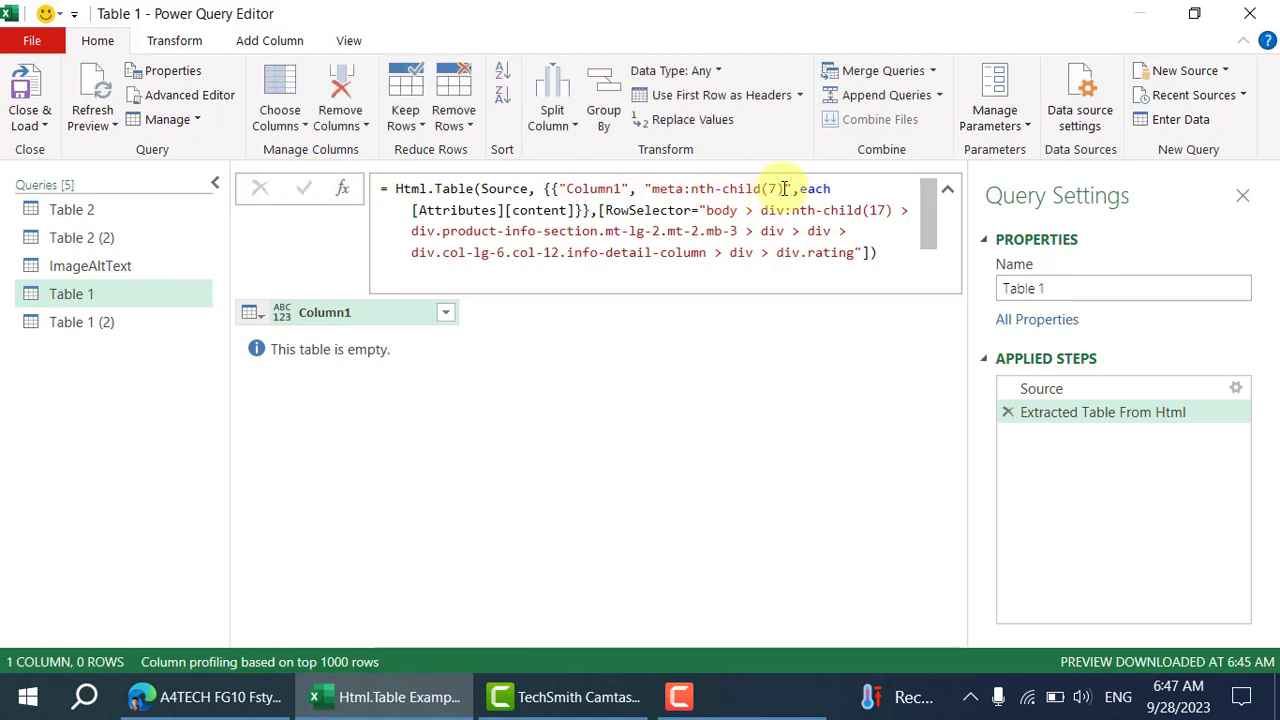
Switch to the browser, locate the div with class "rating" in the product page's HTML, and copy its full markup.
{"action": "left_click", "coordinate": [255, 697]}
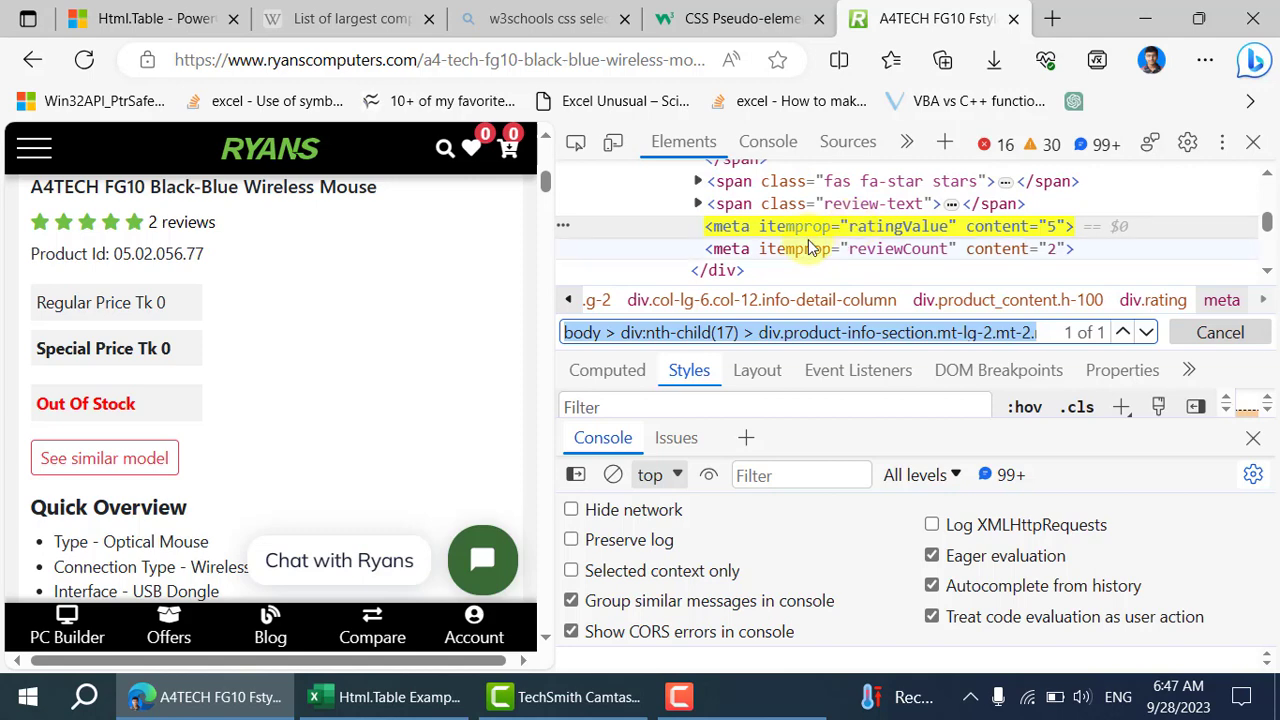
{"action": "scroll", "coordinate": [808, 248], "scroll_direction": "up", "scroll_amount": 3}
{"action": "scroll", "coordinate": [808, 248], "scroll_direction": "up", "scroll_amount": 4}
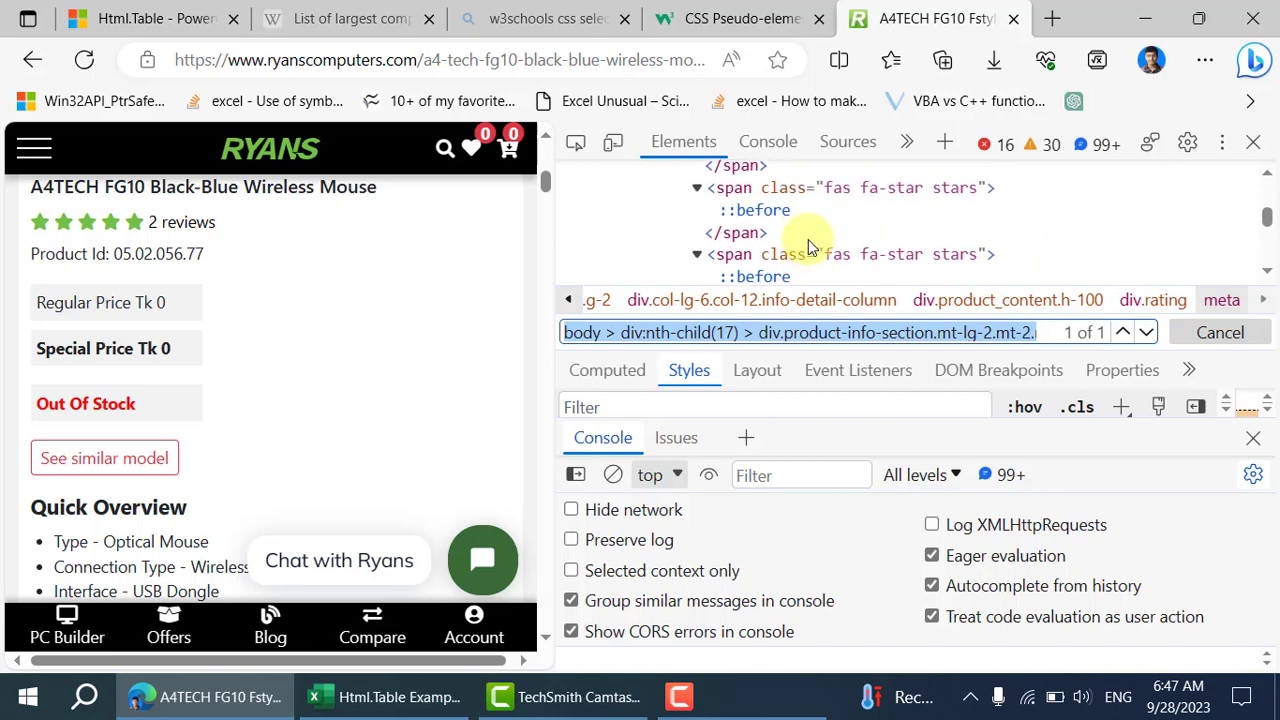
{"action": "scroll", "coordinate": [910, 240], "scroll_direction": "up", "scroll_amount": 5}
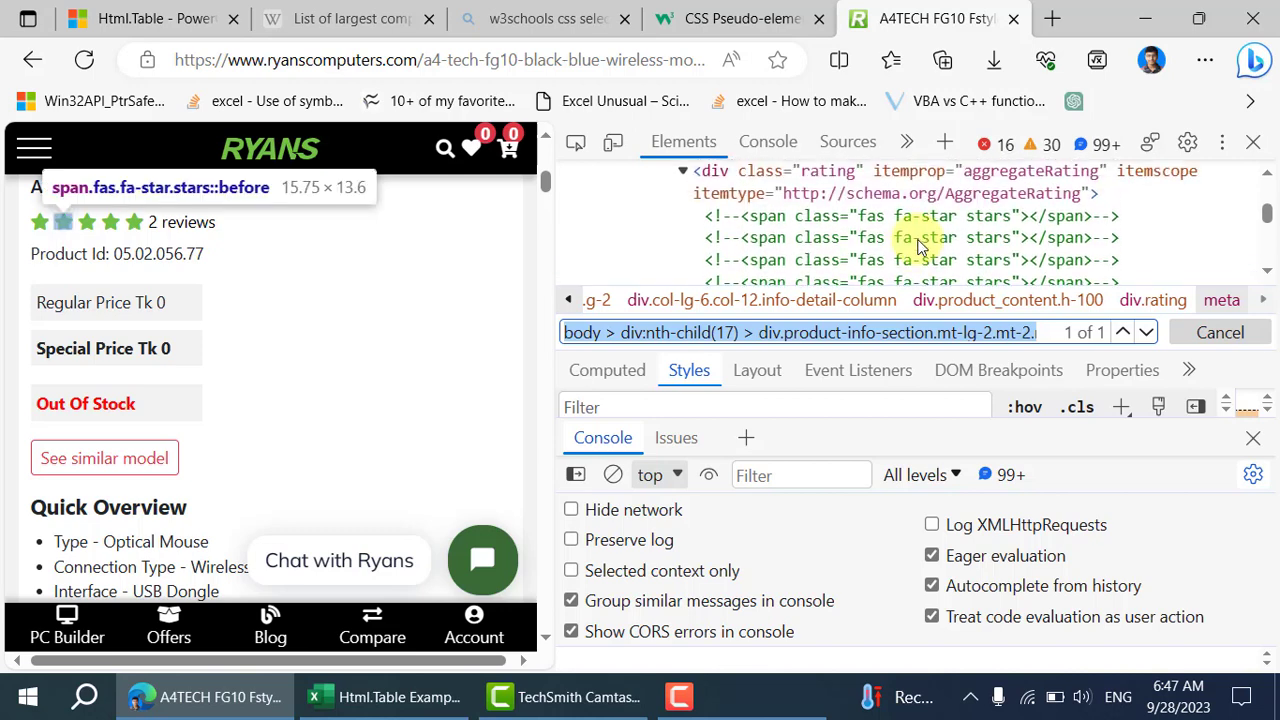
{"action": "left_click", "coordinate": [830, 209]}
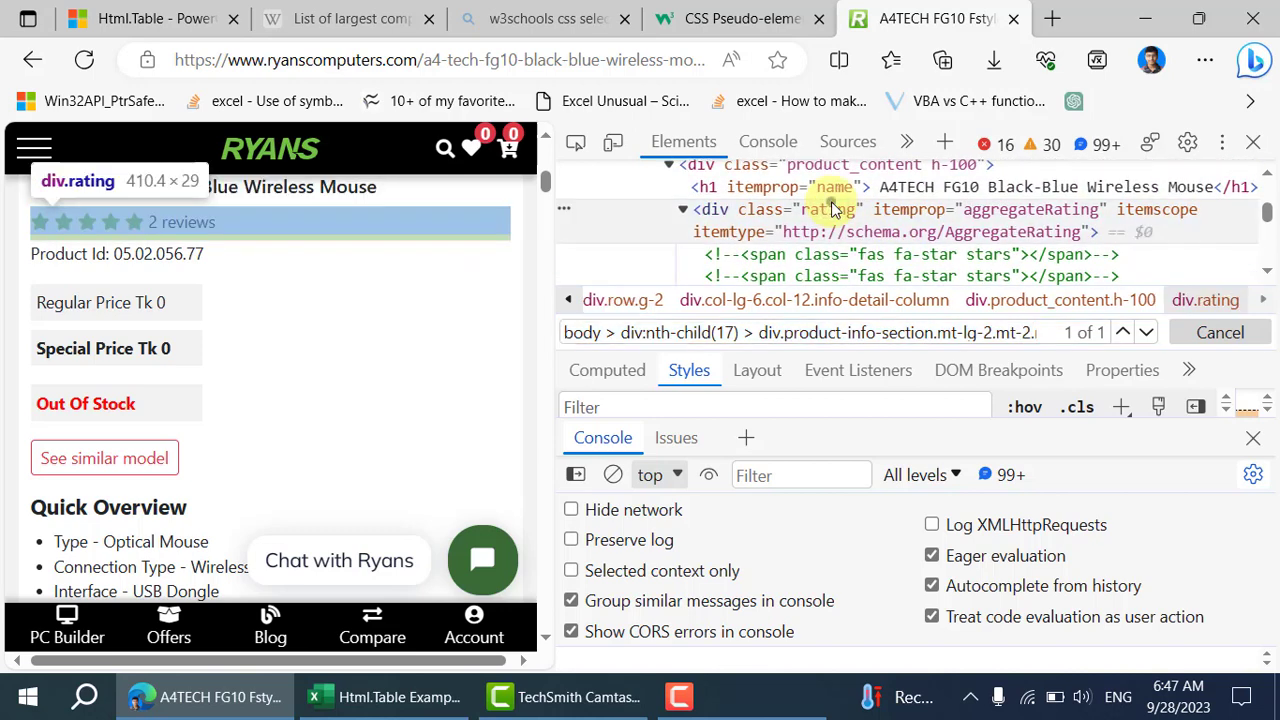
{"action": "right_click", "coordinate": [830, 209]}
{"action": "key", "text": "Escape"}
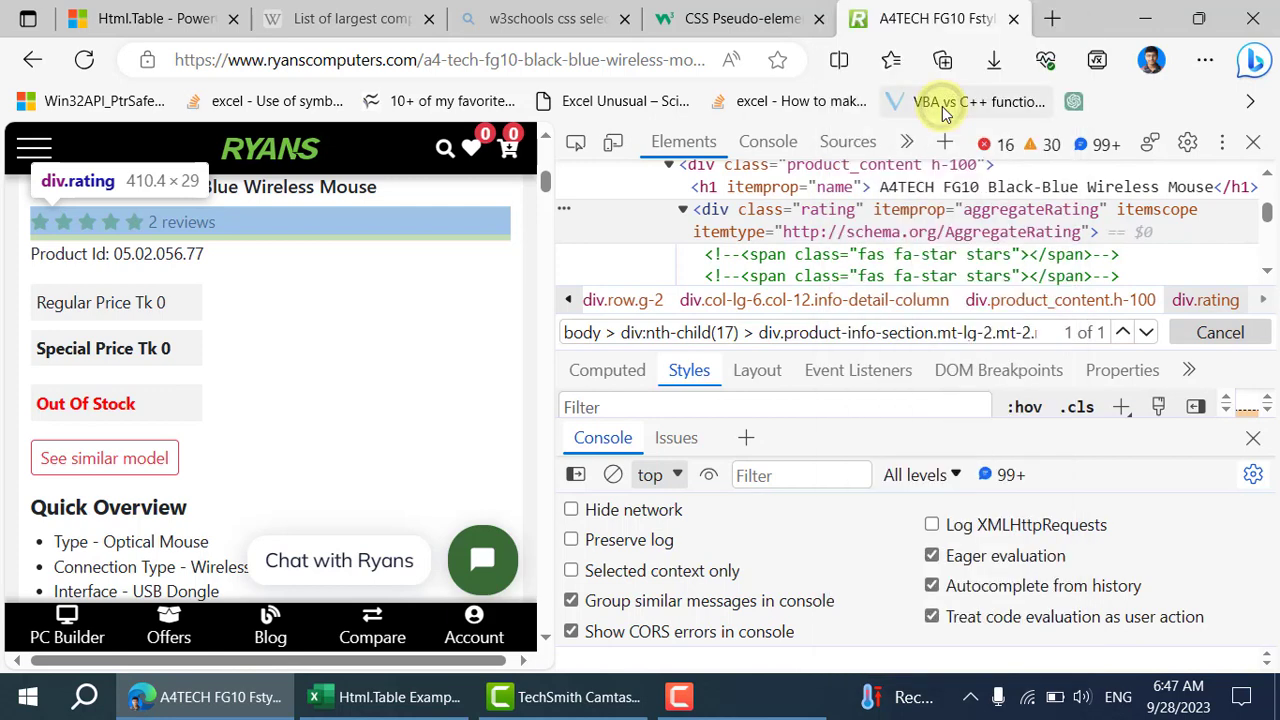
{"action": "key", "text": "ctrl+a"}
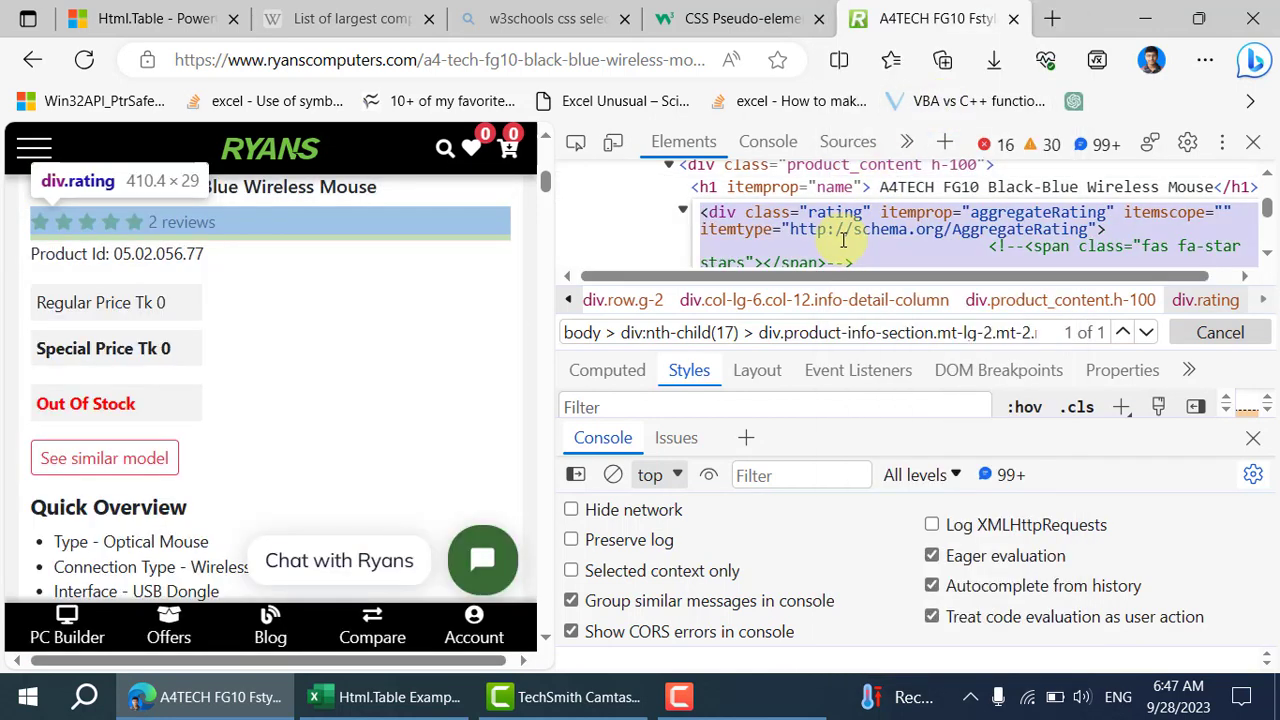
Open jsonformatter.org in a new browser tab and replace the editor's content with the copied rating div markup.
{"action": "left_click", "coordinate": [1052, 18]}
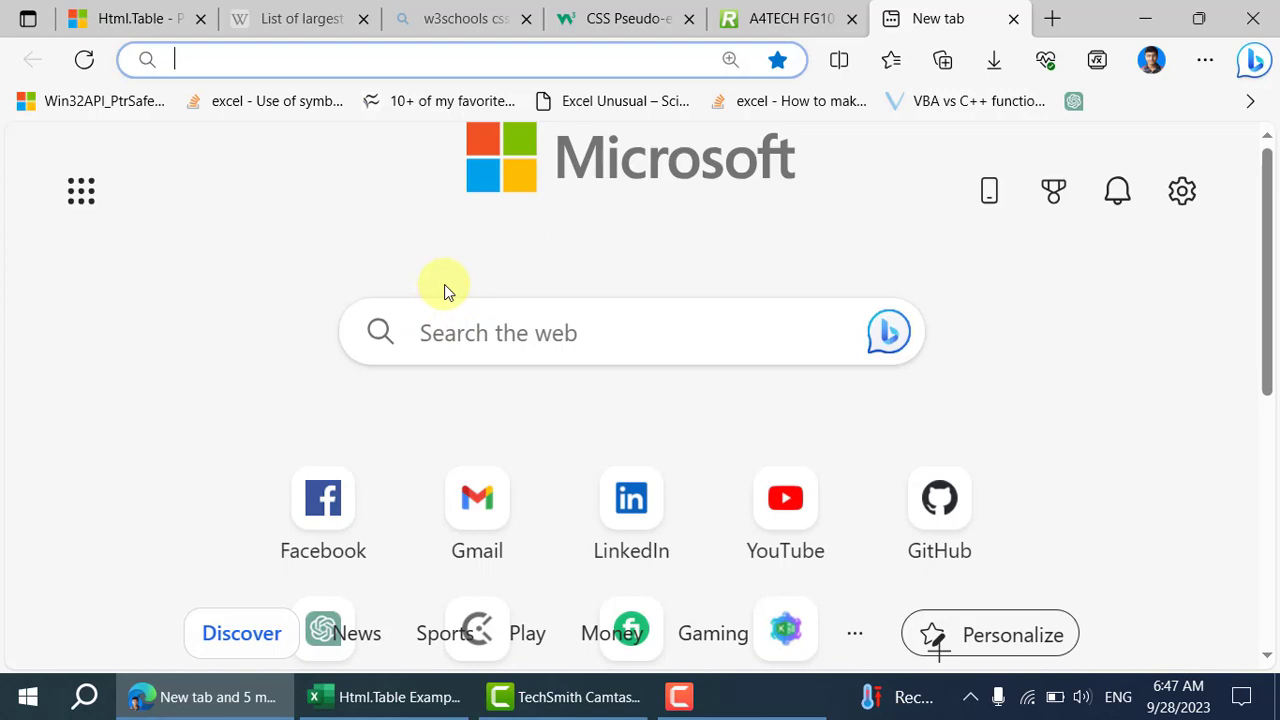
{"action": "type", "text": "json"}
{"action": "key", "text": "Return"}
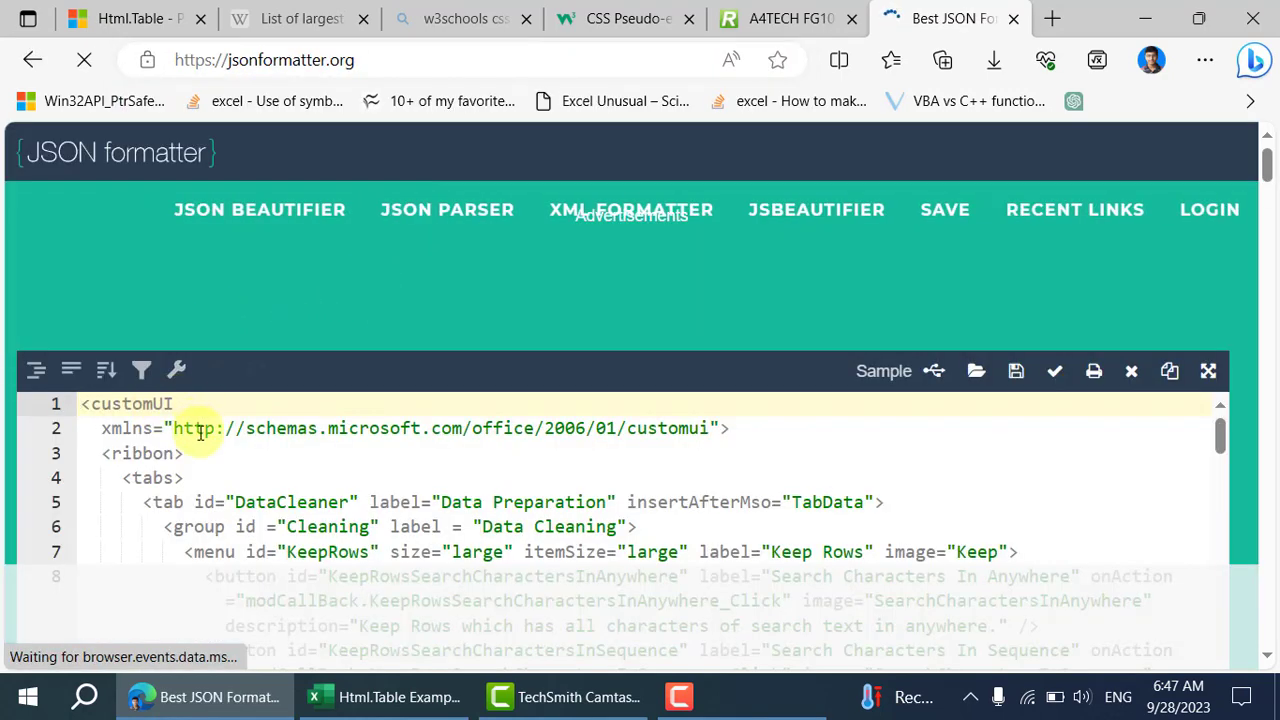
{"action": "scroll", "coordinate": [200, 432], "scroll_direction": "down", "scroll_amount": 3}
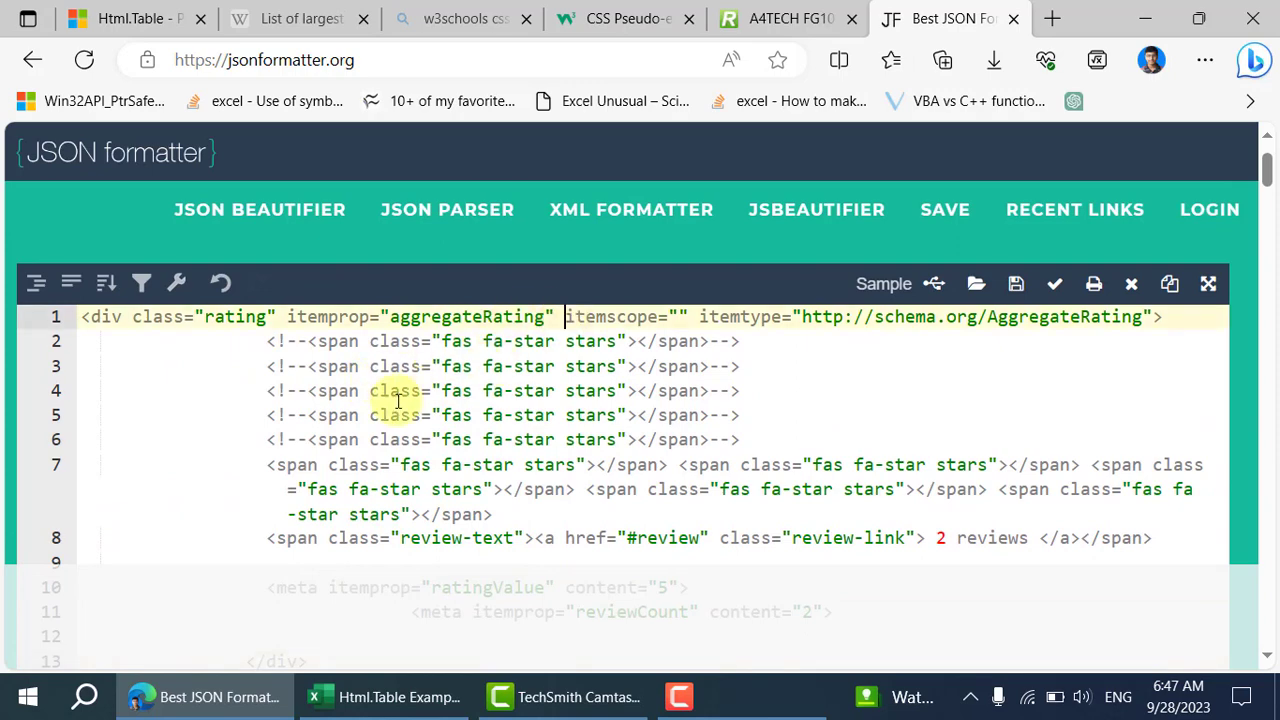
Examine the meta tags in the pasted markup, checking the tag name and the itemprop and content attributes of ratingValue.
{"action": "scroll", "coordinate": [337, 423], "scroll_direction": "down", "scroll_amount": 2}
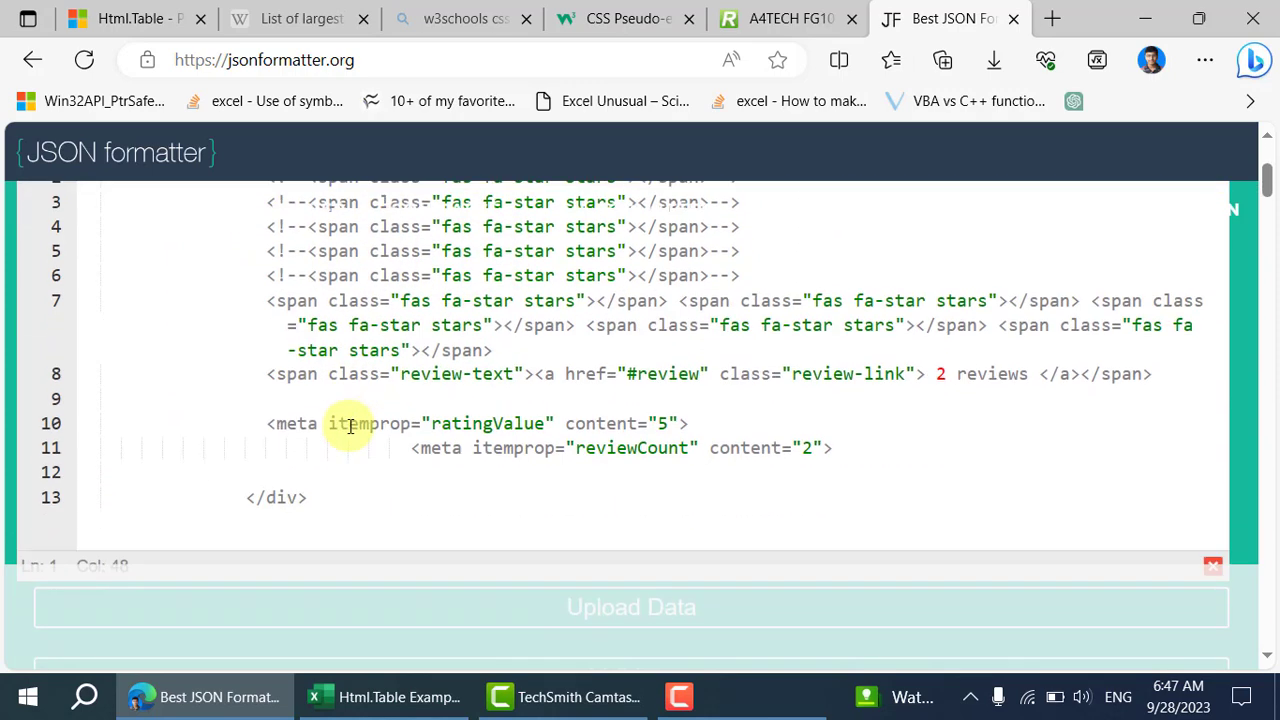
{"action": "double_click", "coordinate": [285, 424]}
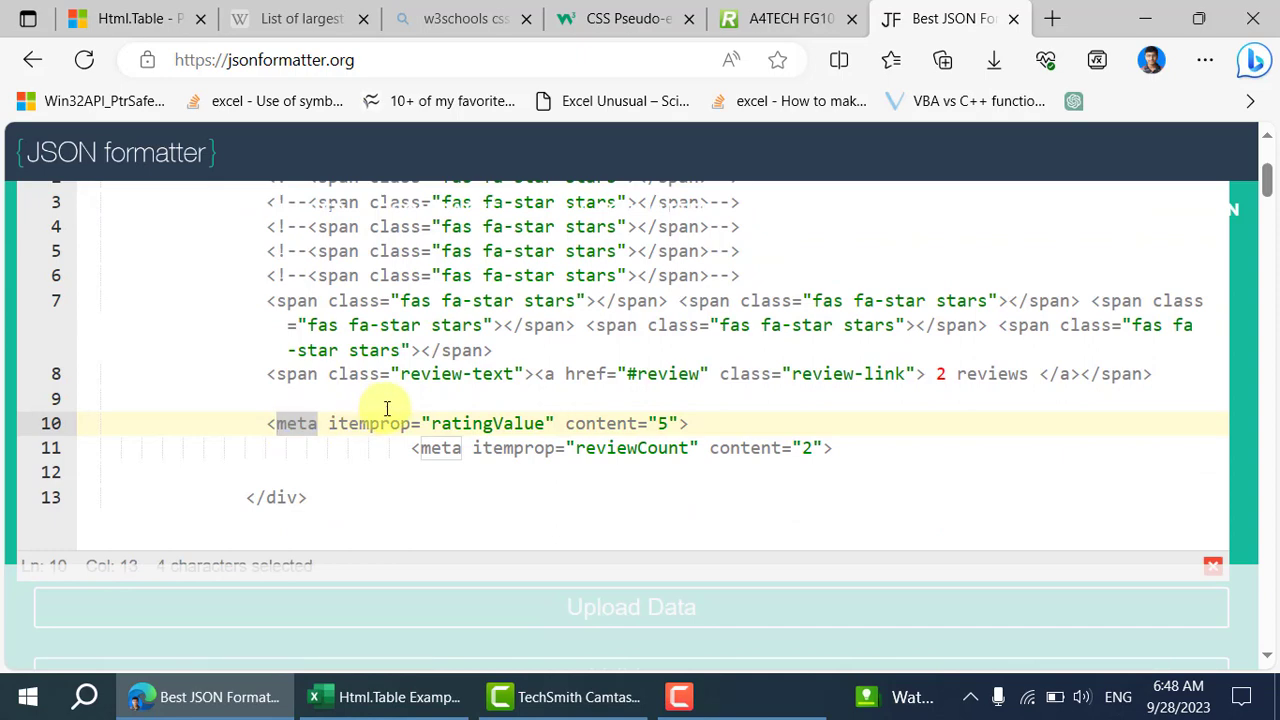
{"action": "key", "text": "ctrl+f"}
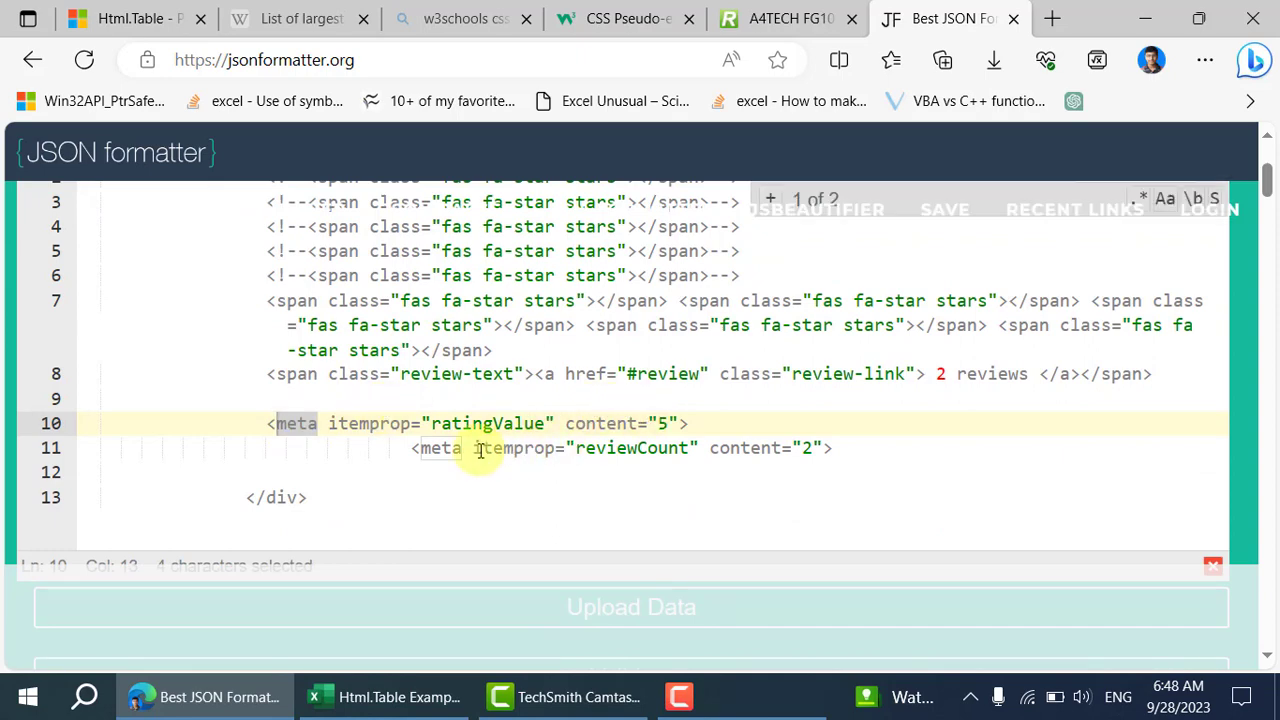
{"action": "left_click", "coordinate": [412, 424]}
{"action": "double_click", "coordinate": [280, 424]}
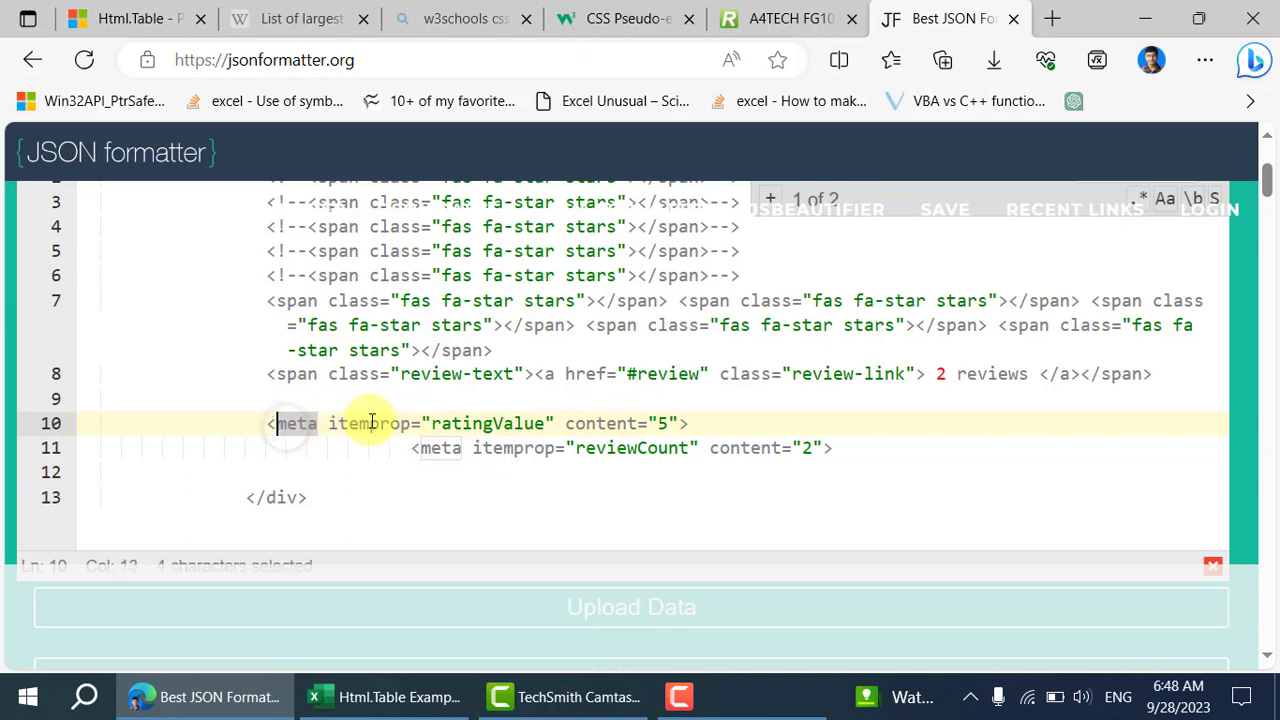
{"action": "double_click", "coordinate": [408, 424]}
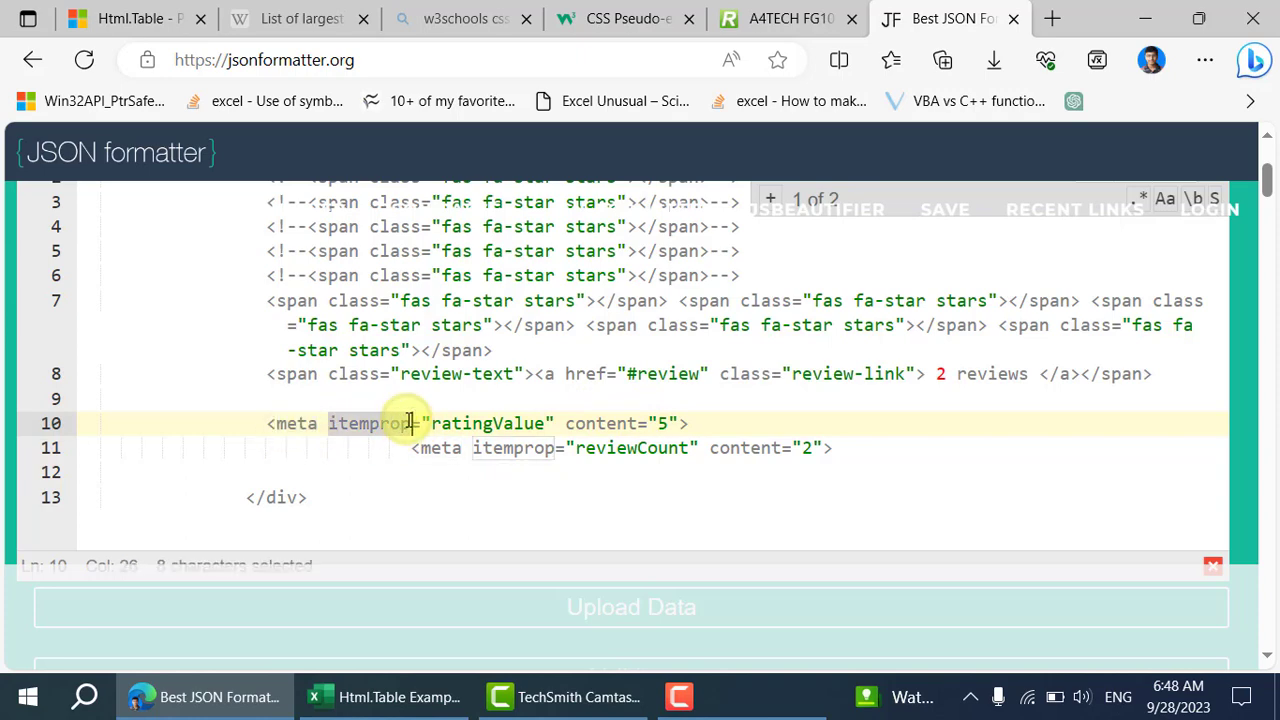
{"action": "double_click", "coordinate": [521, 424]}
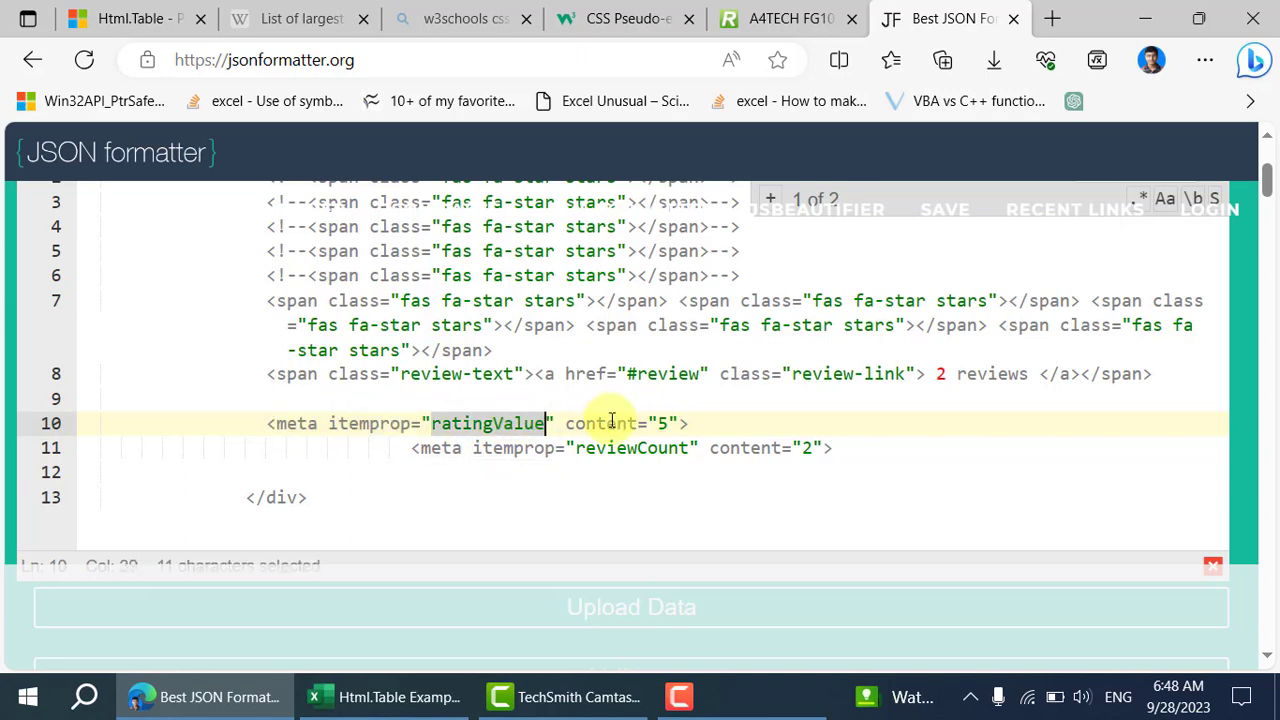
{"action": "double_click", "coordinate": [608, 423]}
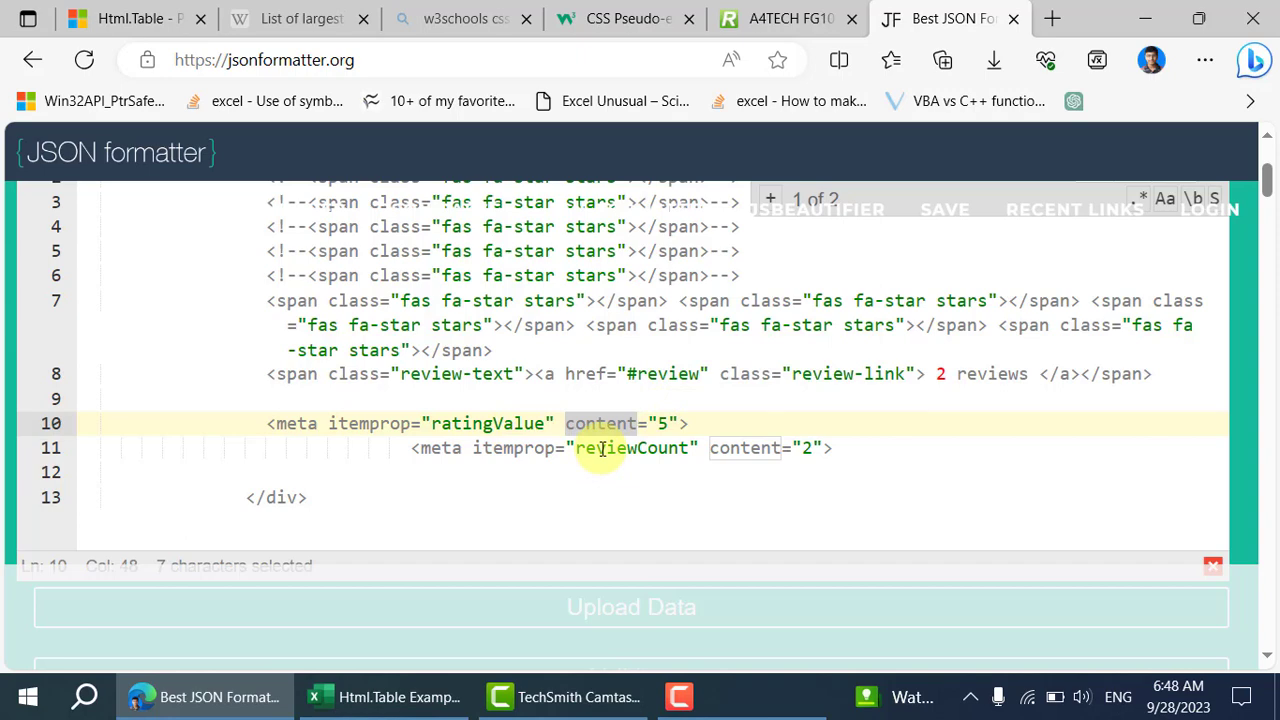
{"action": "left_click", "coordinate": [717, 440]}
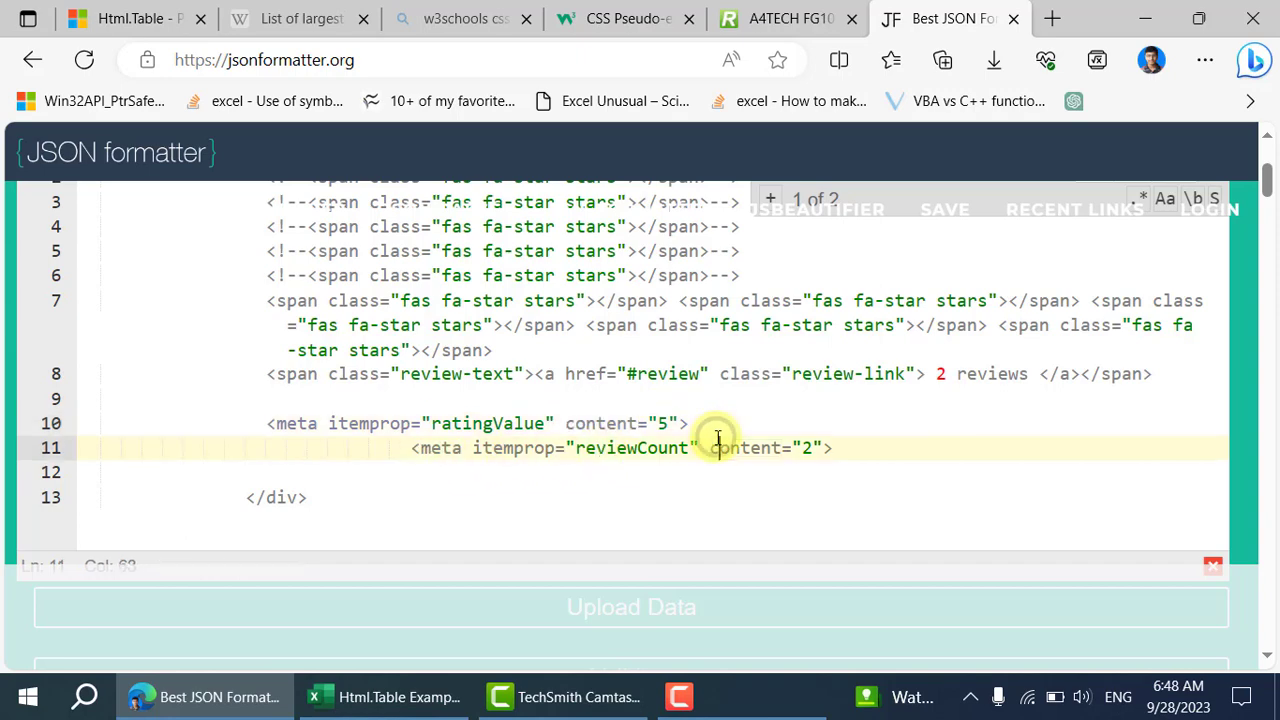
In Power Query, shorten the Table 1 formula's Column1 selector to "meta", append " > *" to its RowSelector, and apply both changes.
{"action": "left_click", "coordinate": [374, 694]}
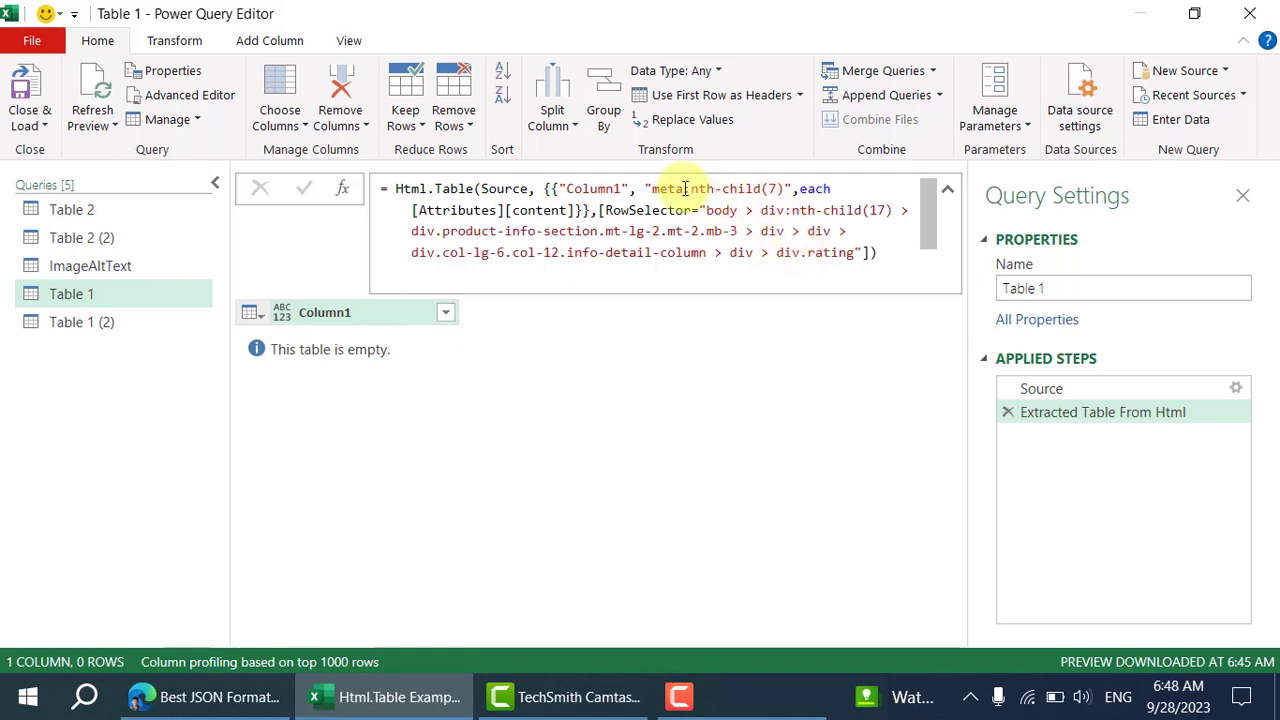
{"action": "left_click_drag", "start_coordinate": [685, 188], "coordinate": [785, 188]}
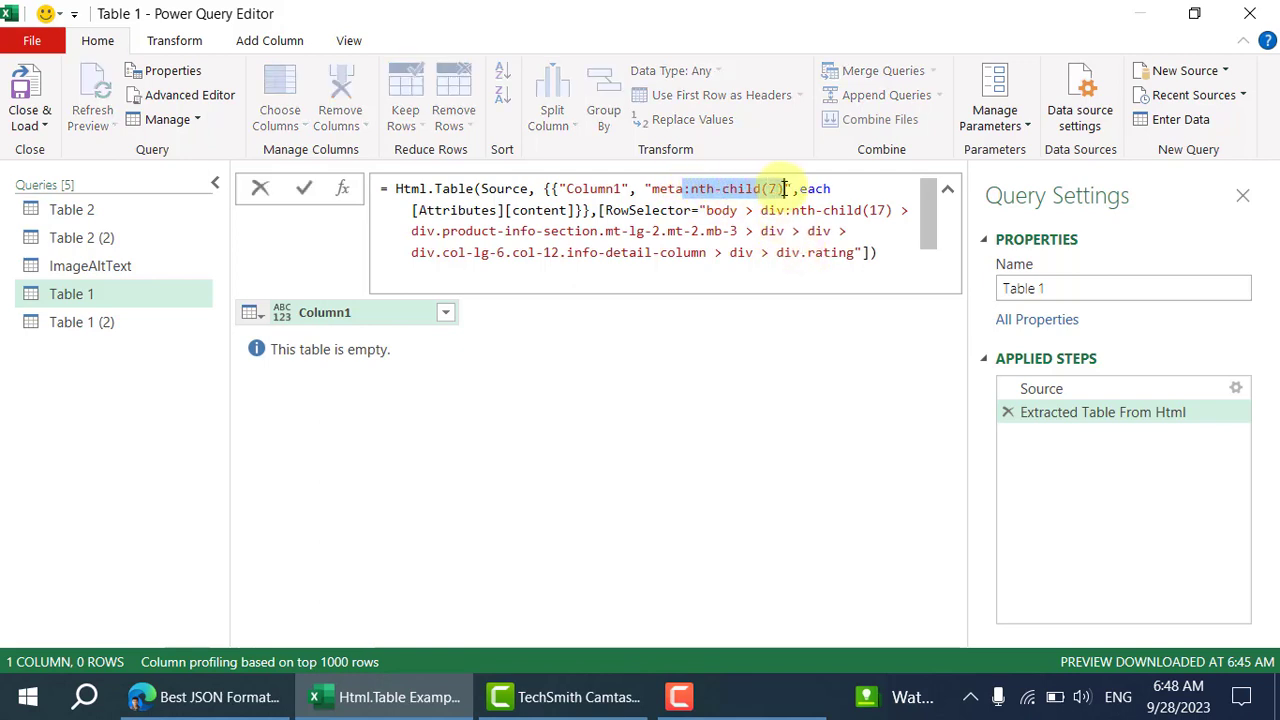
{"action": "key", "text": "Delete"}
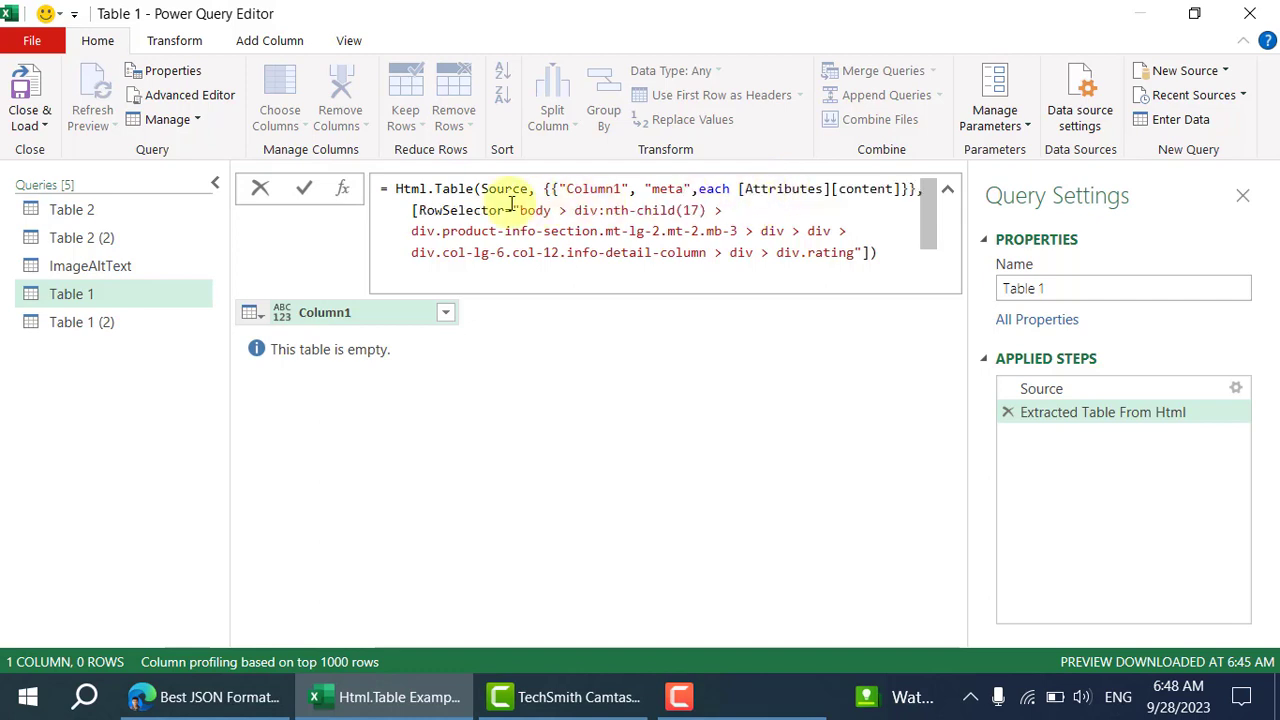
{"action": "left_click", "coordinate": [316, 191]}
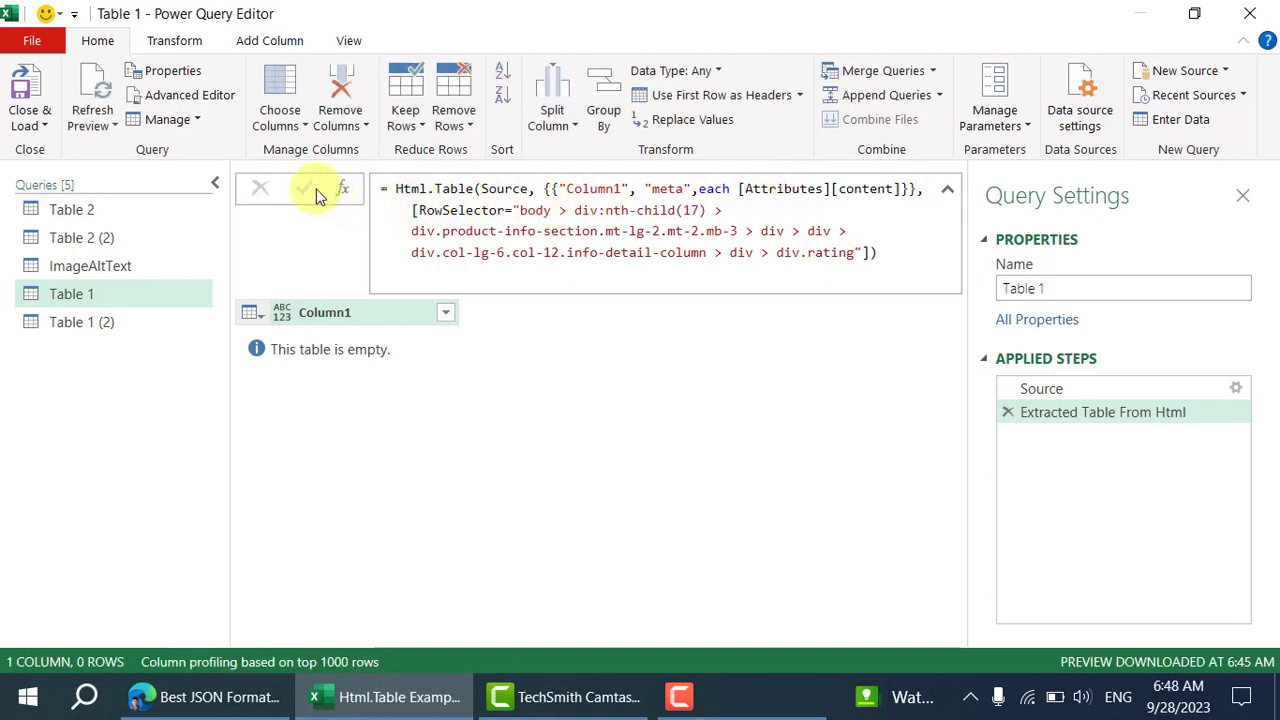
{"action": "left_click", "coordinate": [855, 256]}
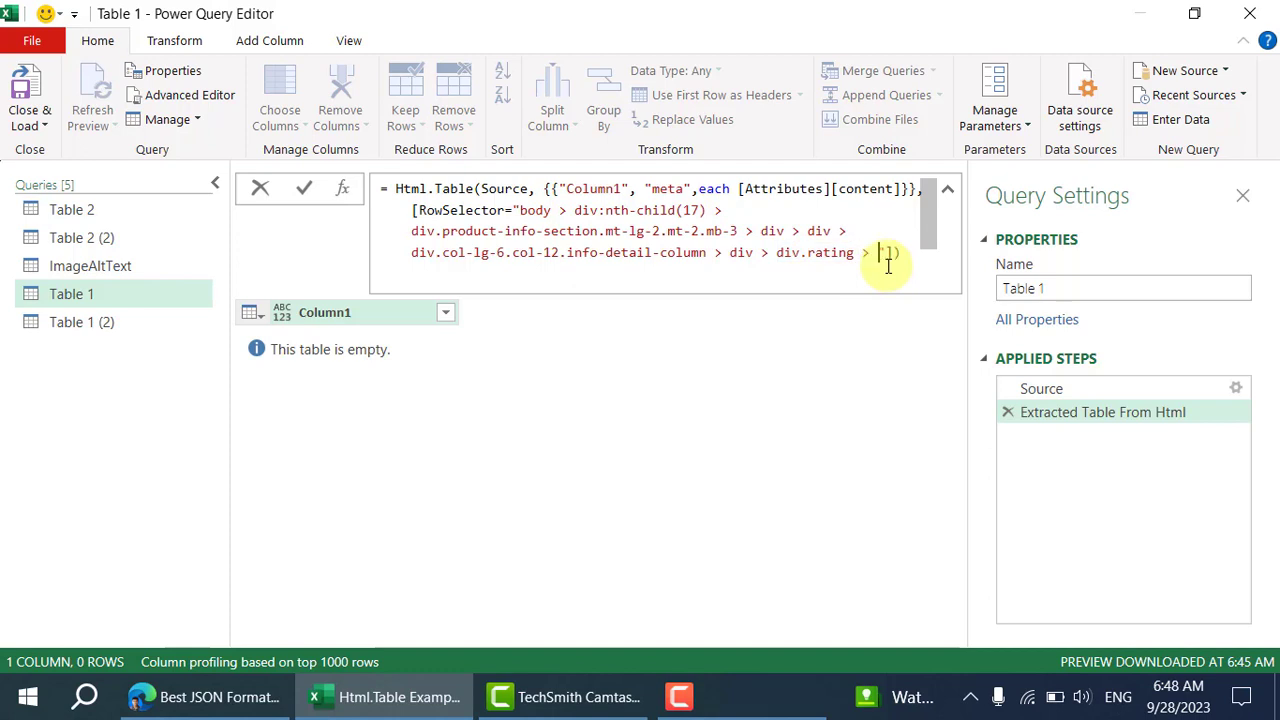
{"action": "left_click", "coordinate": [305, 188]}
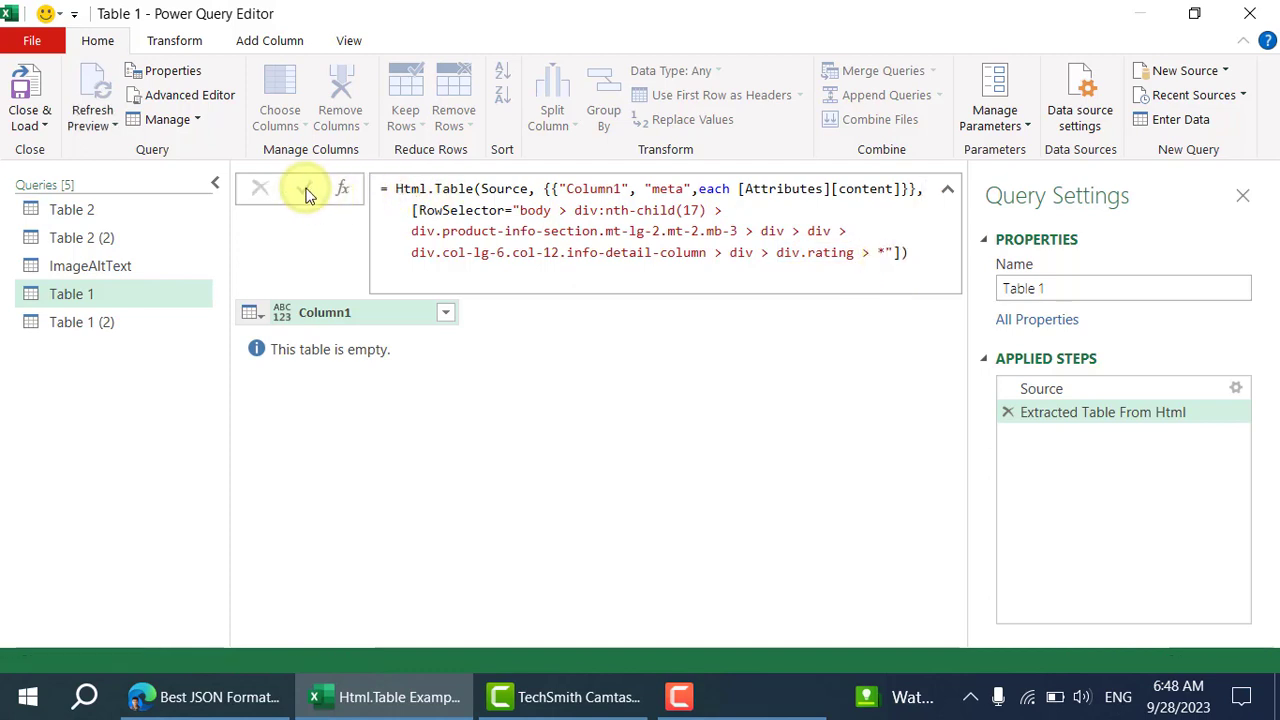
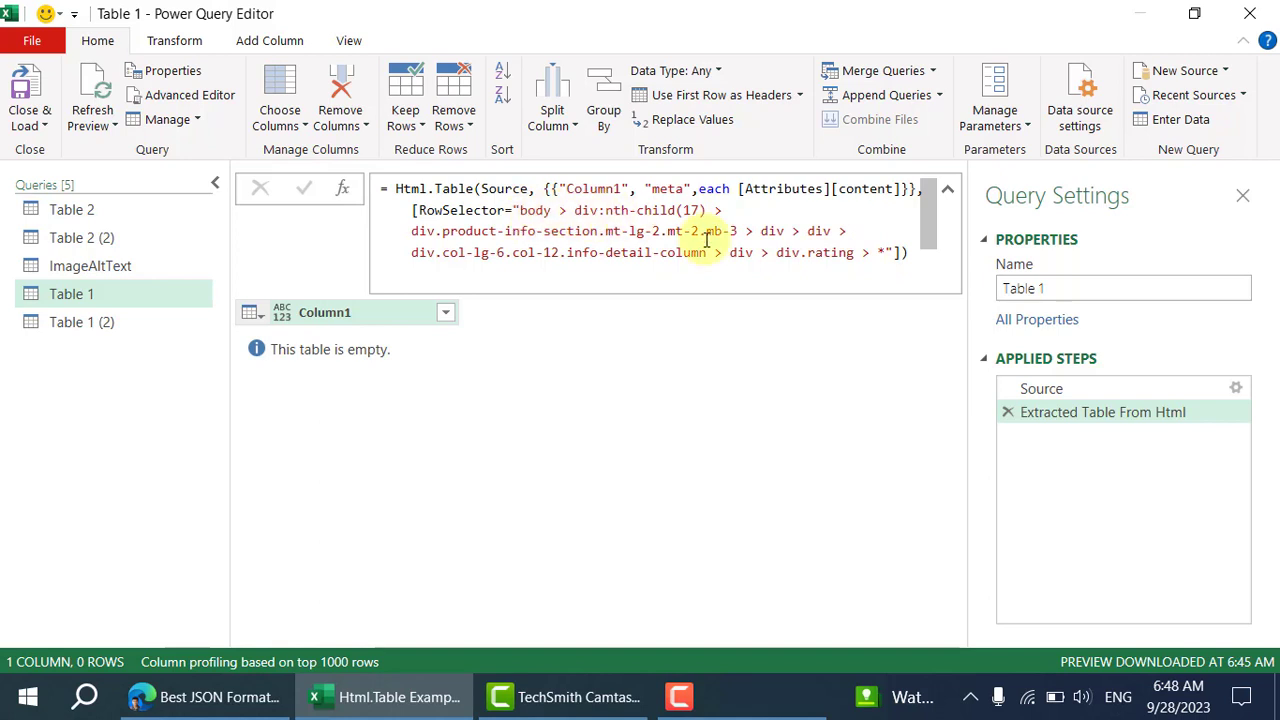
Replace the trailing "*" in the Table 1 formula's RowSelector with "meta" and copy the full selector.
{"action": "left_click", "coordinate": [886, 252]}
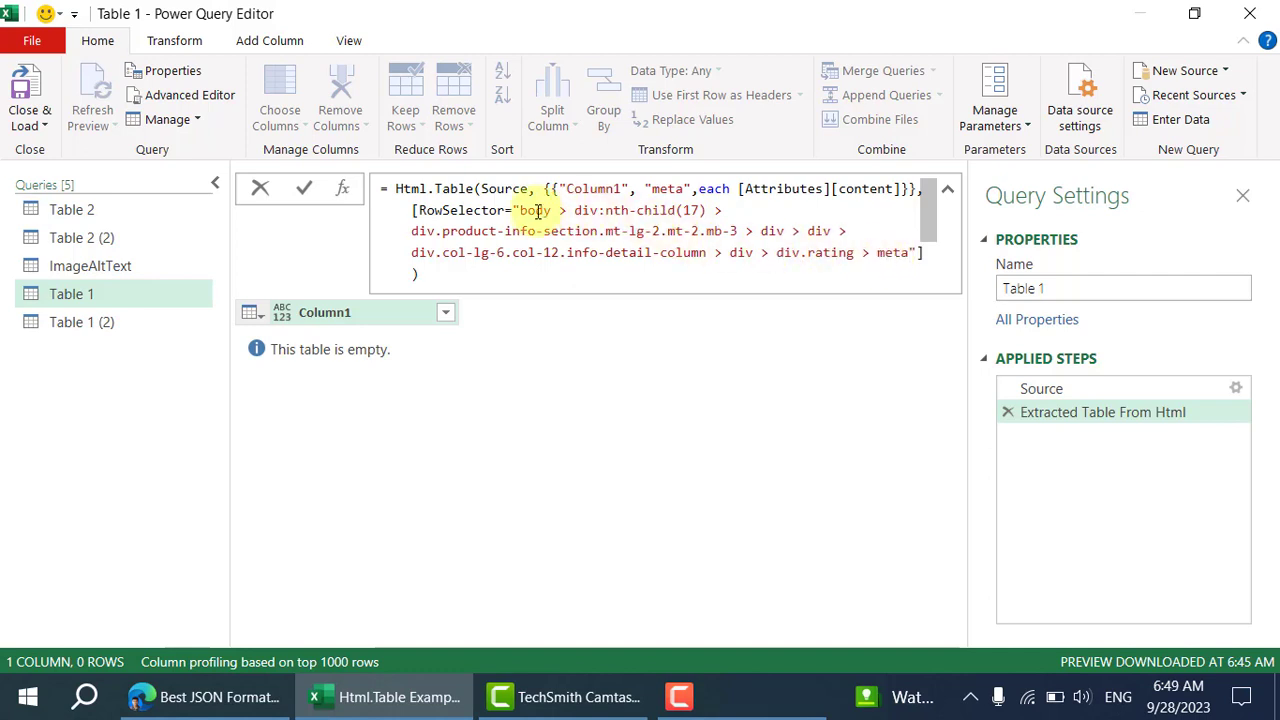
{"action": "left_click_drag", "start_coordinate": [522, 211], "coordinate": [903, 254]}
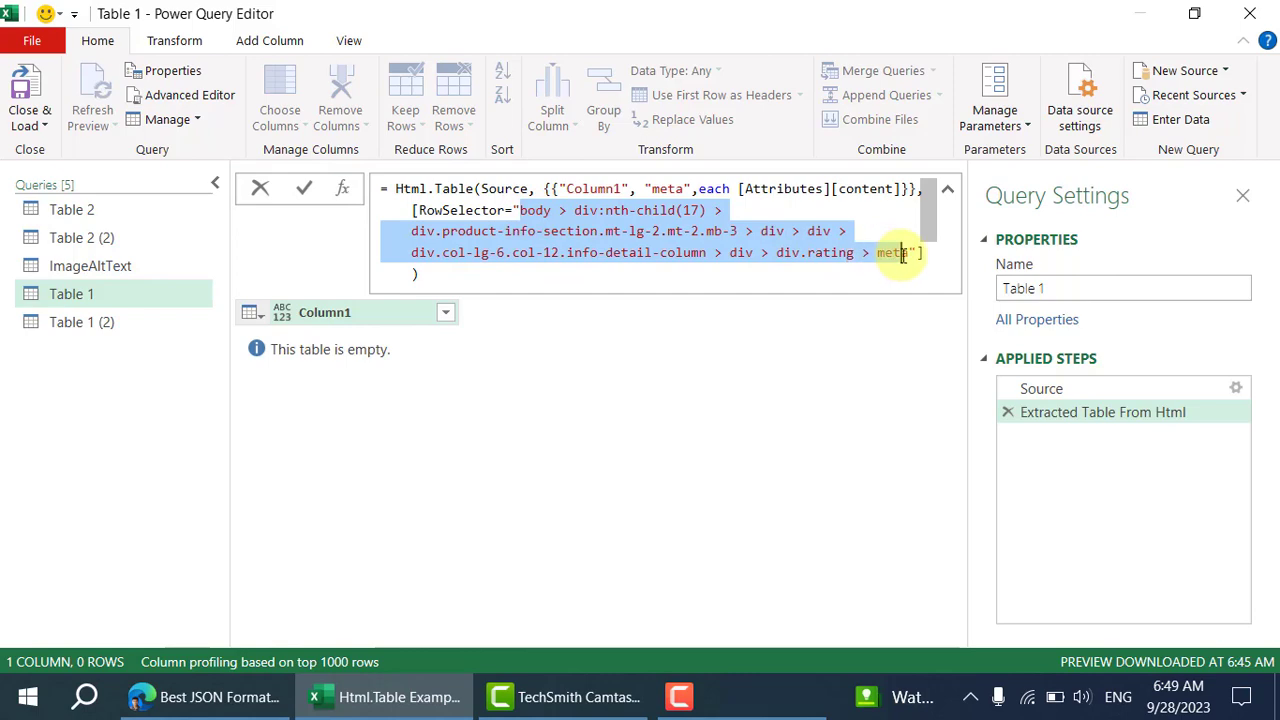
{"action": "right_click", "coordinate": [843, 243]}
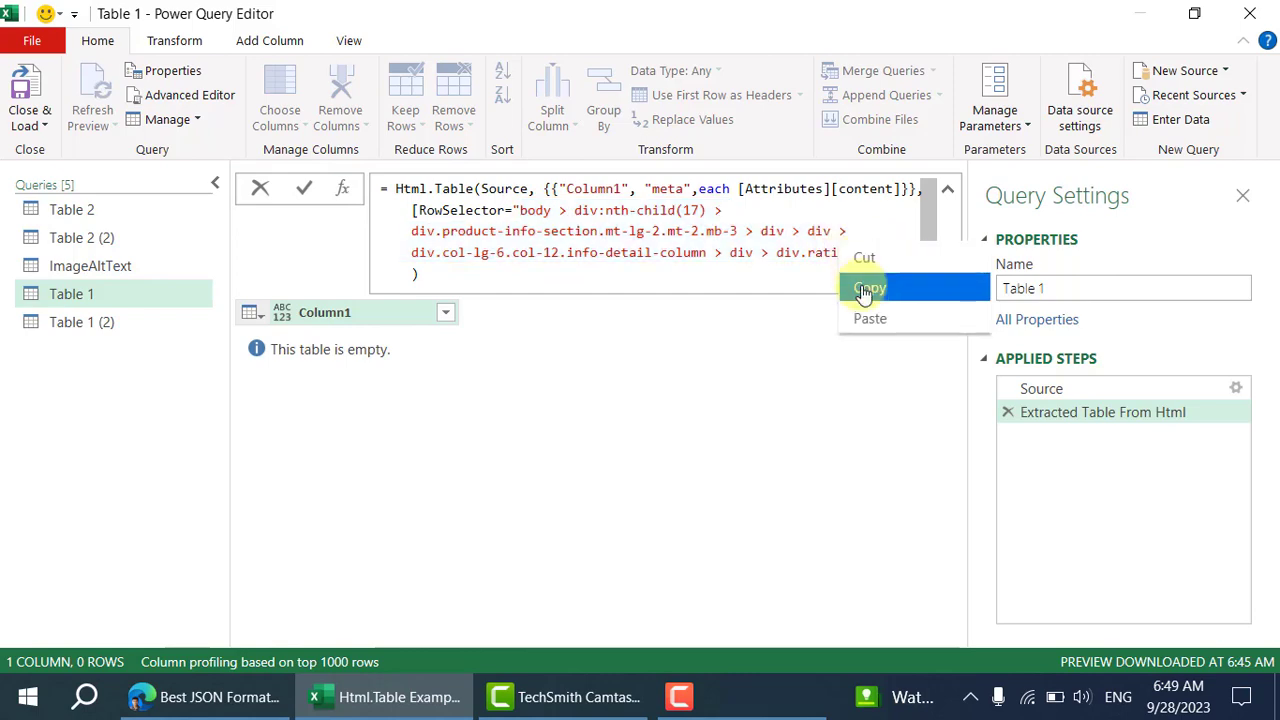
{"action": "left_click", "coordinate": [865, 286]}
Switch to the browser's Ryans product page and search its HTML elements for the selector ending in "div.rating > meta".
{"action": "left_click", "coordinate": [205, 697]}
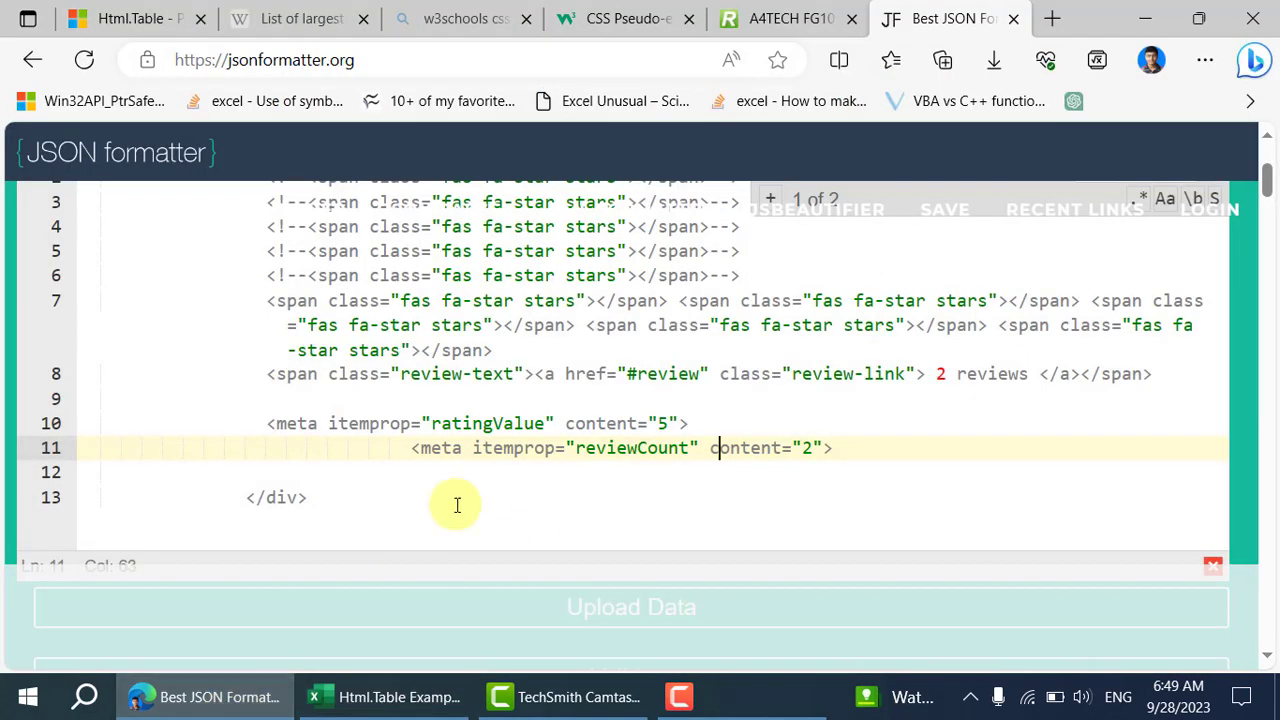
{"action": "left_click", "coordinate": [760, 18]}
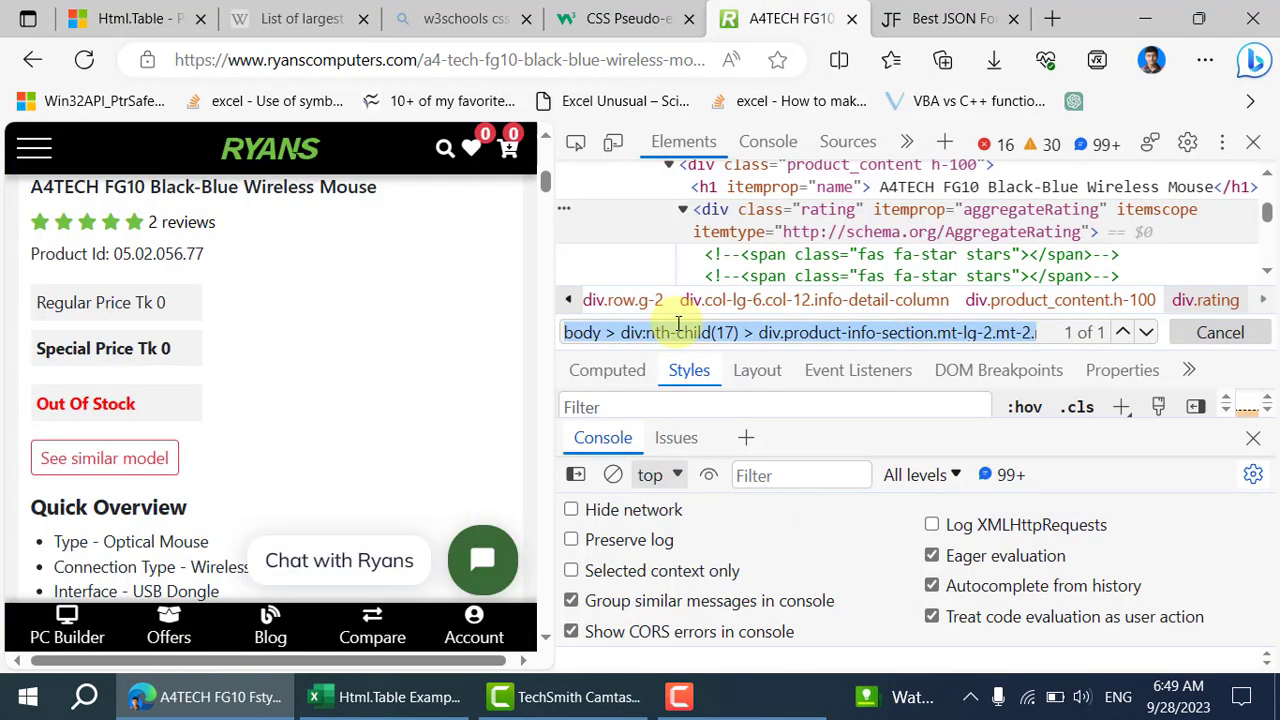
{"action": "key", "text": "ctrl+v"}
{"action": "left_click", "coordinate": [630, 332]}
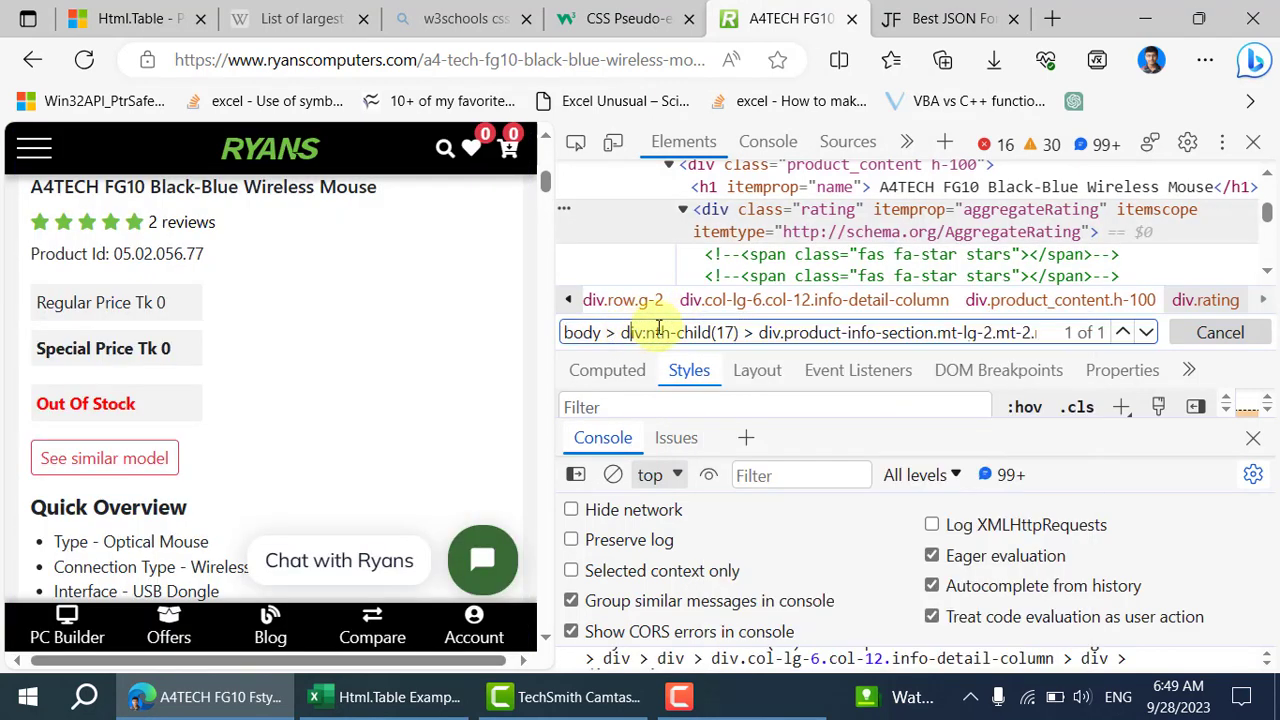
{"action": "key", "text": "End"}
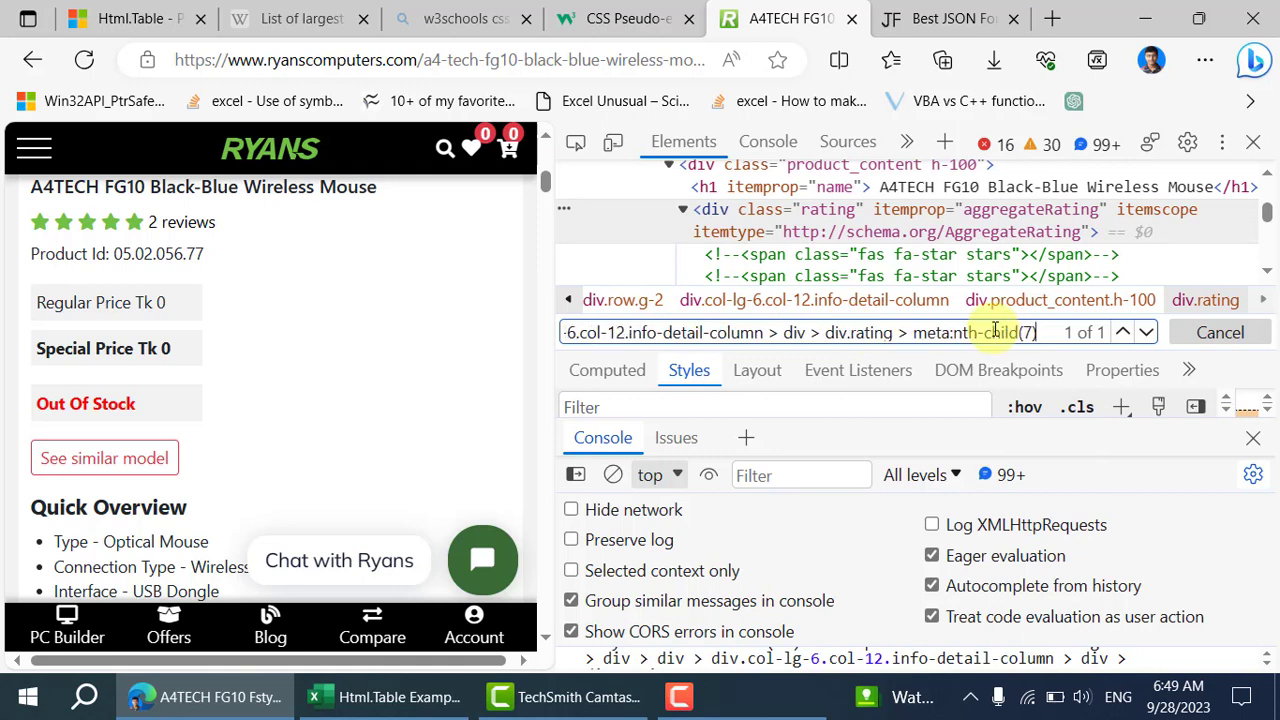
{"action": "key", "text": "BackSpace"}
{"action": "key", "text": "BackSpace"}
{"action": "key", "text": "BackSpace"}
{"action": "key", "text": "BackSpace"}
{"action": "key", "text": "BackSpace"}
{"action": "key", "text": "BackSpace"}
{"action": "key", "text": "BackSpace"}
{"action": "key", "text": "BackSpace"}
{"action": "key", "text": "BackSpace"}
{"action": "key", "text": "BackSpace"}
{"action": "key", "text": "BackSpace"}
{"action": "key", "text": "BackSpace"}
{"action": "key", "text": "BackSpace"}
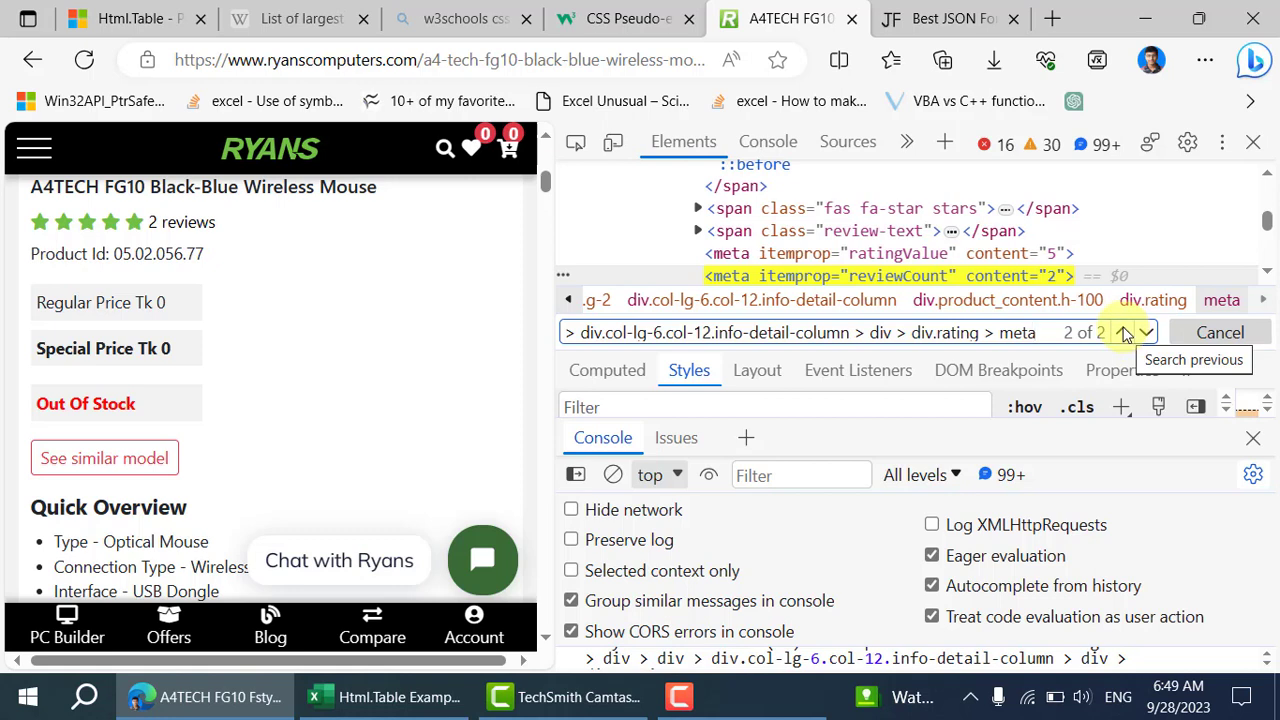
Change the element search to end in "div.rating > *", look through the matched markup, and restore the ending "> meta".
{"action": "key", "text": "BackSpace"}
{"action": "key", "text": "BackSpace"}
{"action": "key", "text": "BackSpace"}
{"action": "key", "text": "BackSpace"}
{"action": "key", "text": "BackSpace"}
{"action": "key", "text": "BackSpace"}
{"action": "key", "text": "BackSpace"}
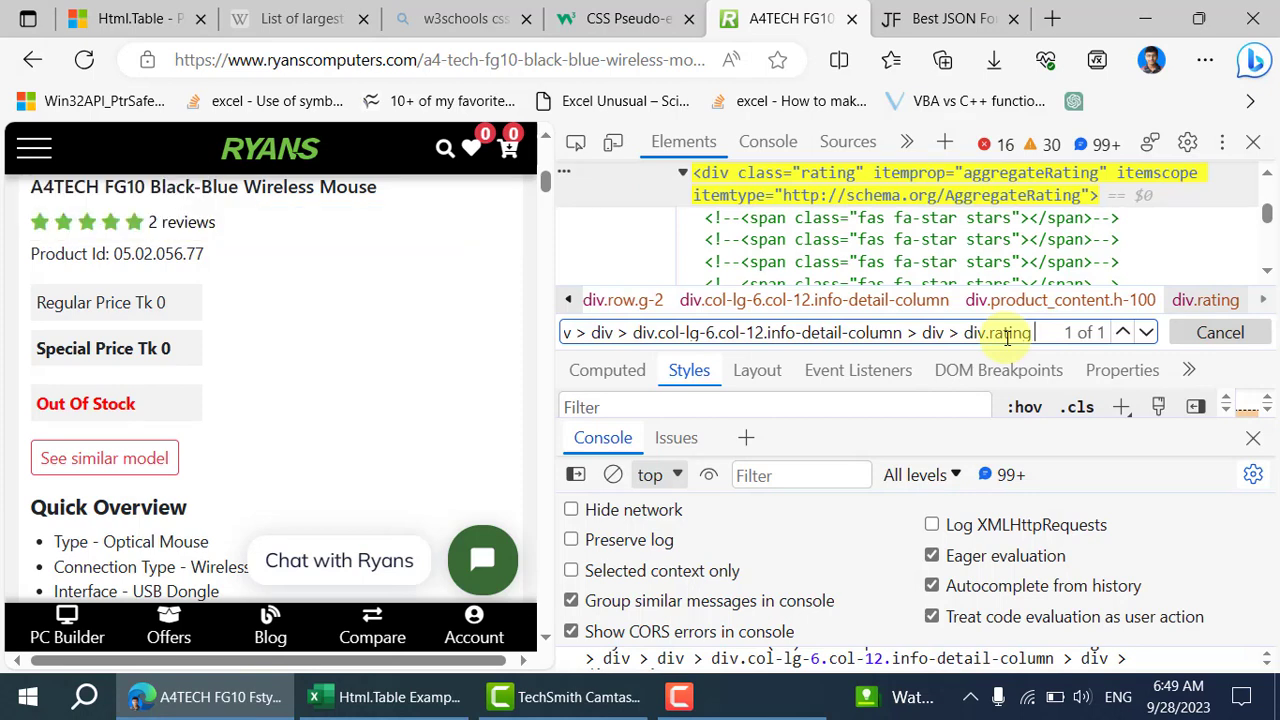
{"action": "type", "text": "> *"}
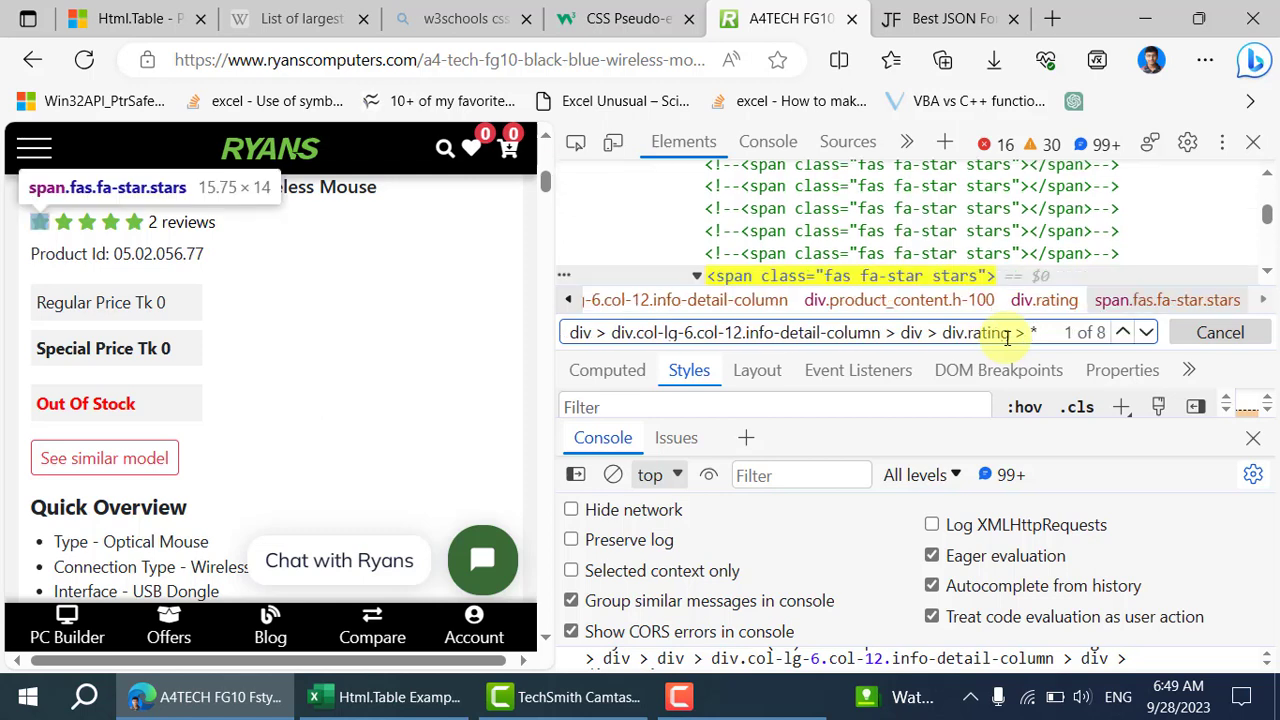
{"action": "scroll", "coordinate": [1041, 250], "scroll_direction": "down", "scroll_amount": 2}
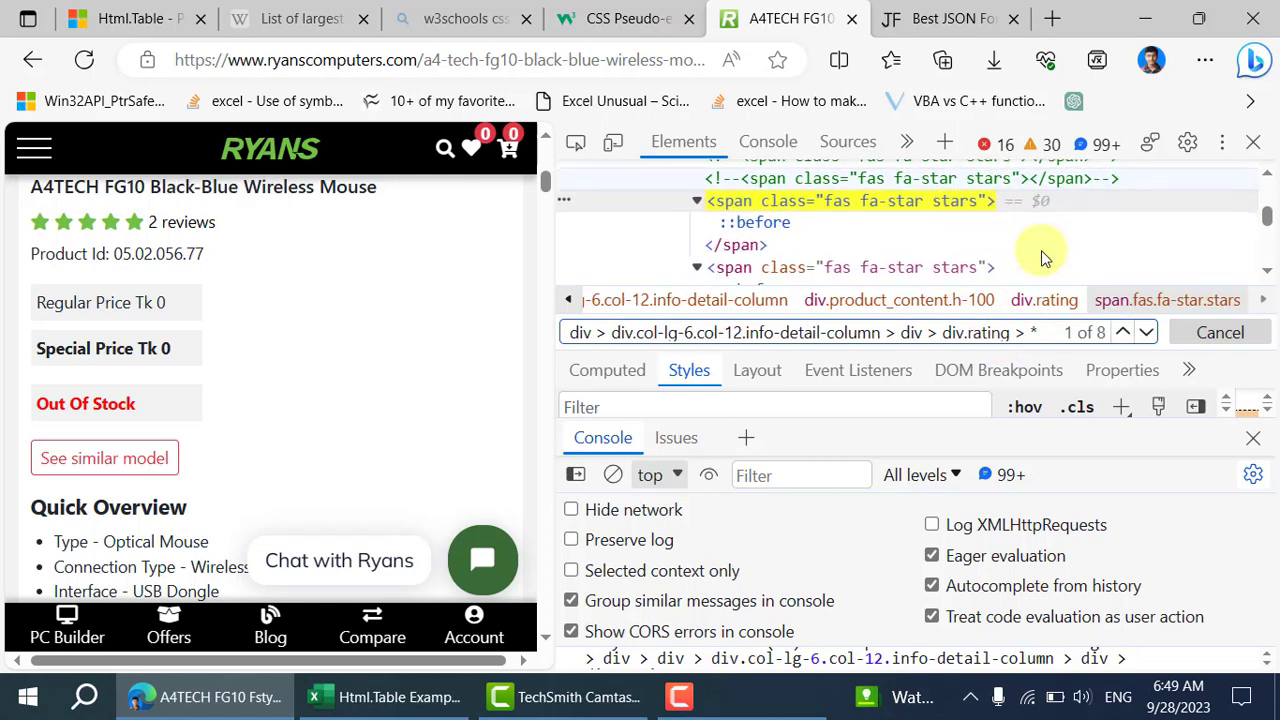
{"action": "scroll", "coordinate": [1041, 250], "scroll_direction": "down", "scroll_amount": 5}
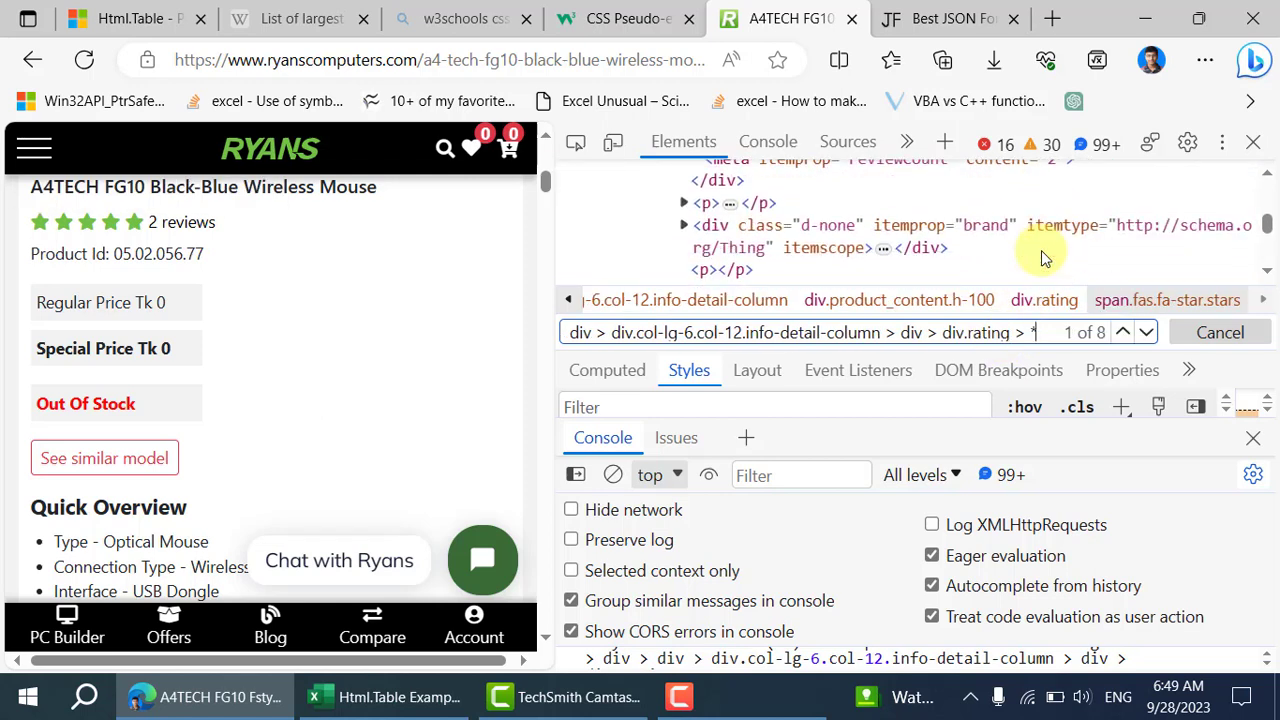
{"action": "scroll", "coordinate": [1041, 249], "scroll_direction": "down", "scroll_amount": 2}
{"action": "scroll", "coordinate": [1041, 249], "scroll_direction": "up", "scroll_amount": 3}
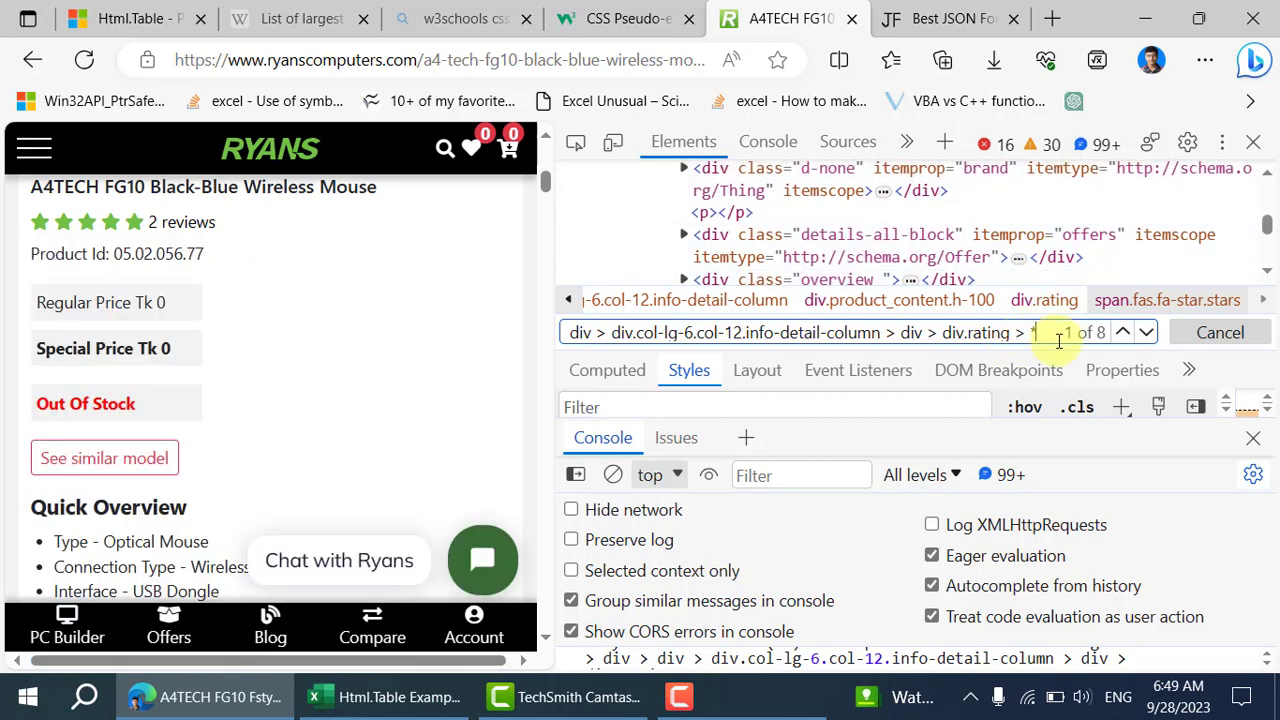
{"action": "key", "text": "BackSpace"}
{"action": "type", "text": "meta"}
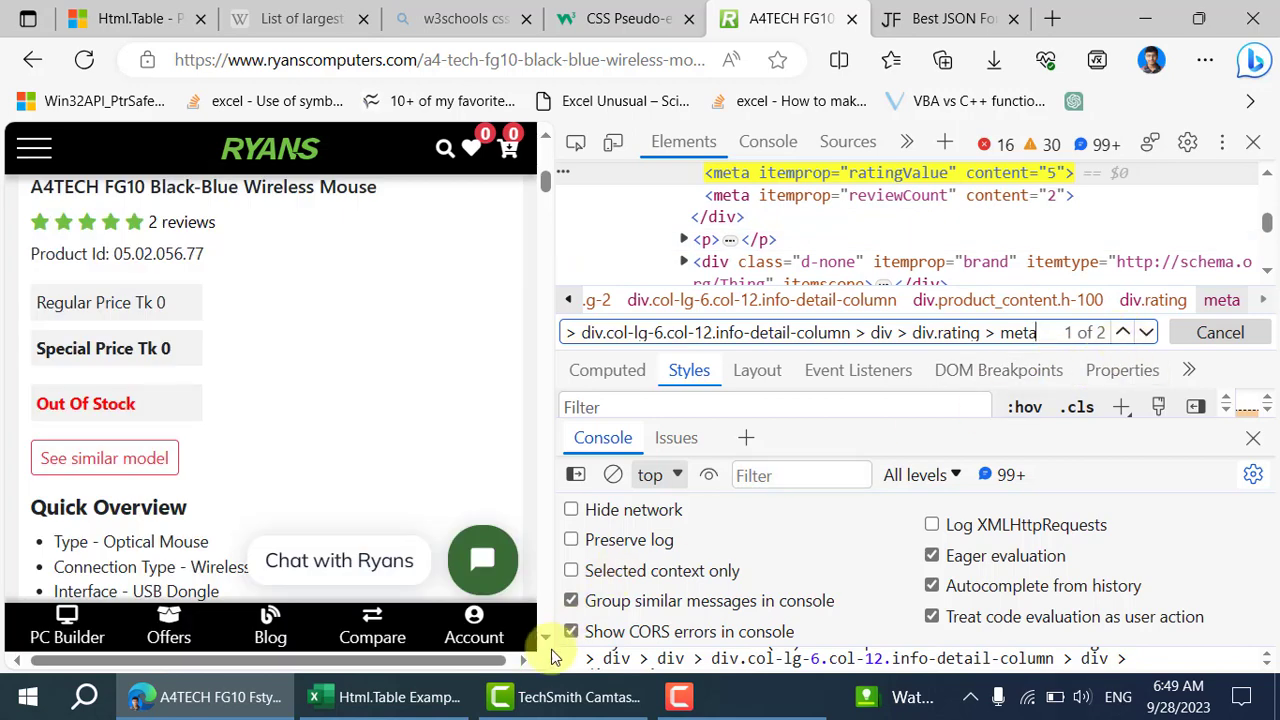
Return to Power Query, append " > *" after "meta" in the Table 1 formula's RowSelector, and apply the change.
{"action": "left_click", "coordinate": [436, 712]}
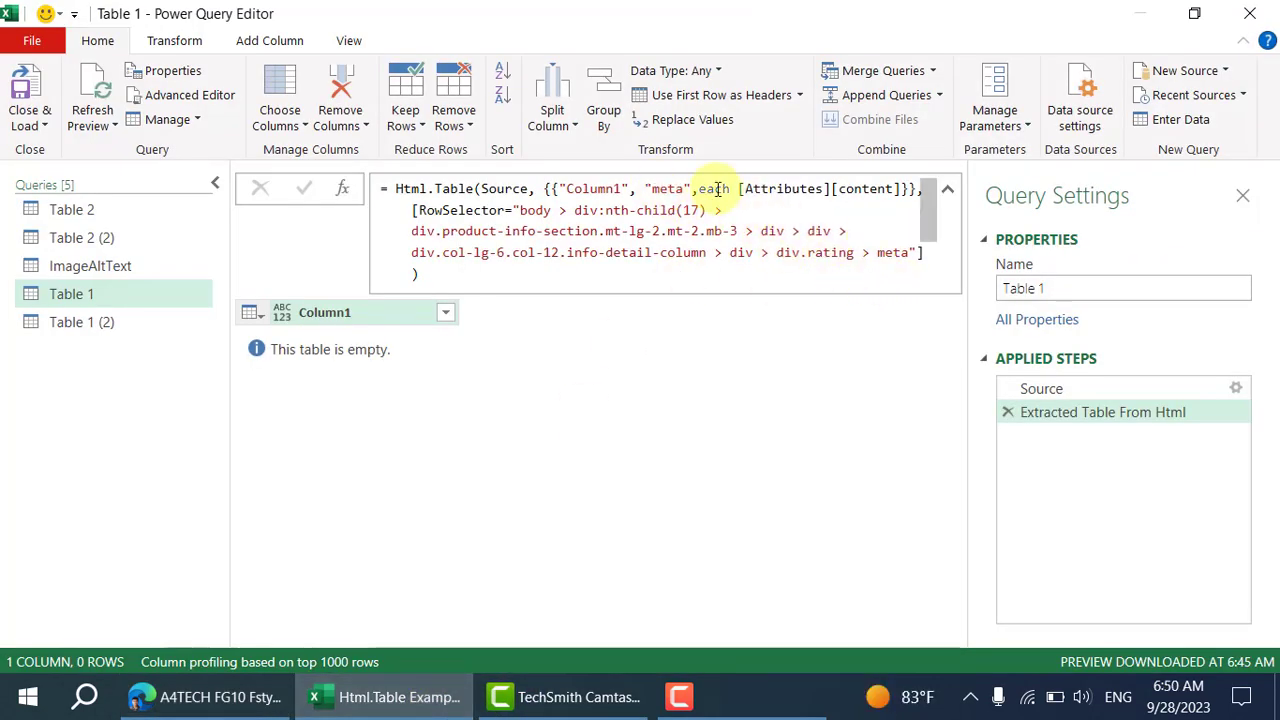
{"action": "left_click", "coordinate": [686, 188]}
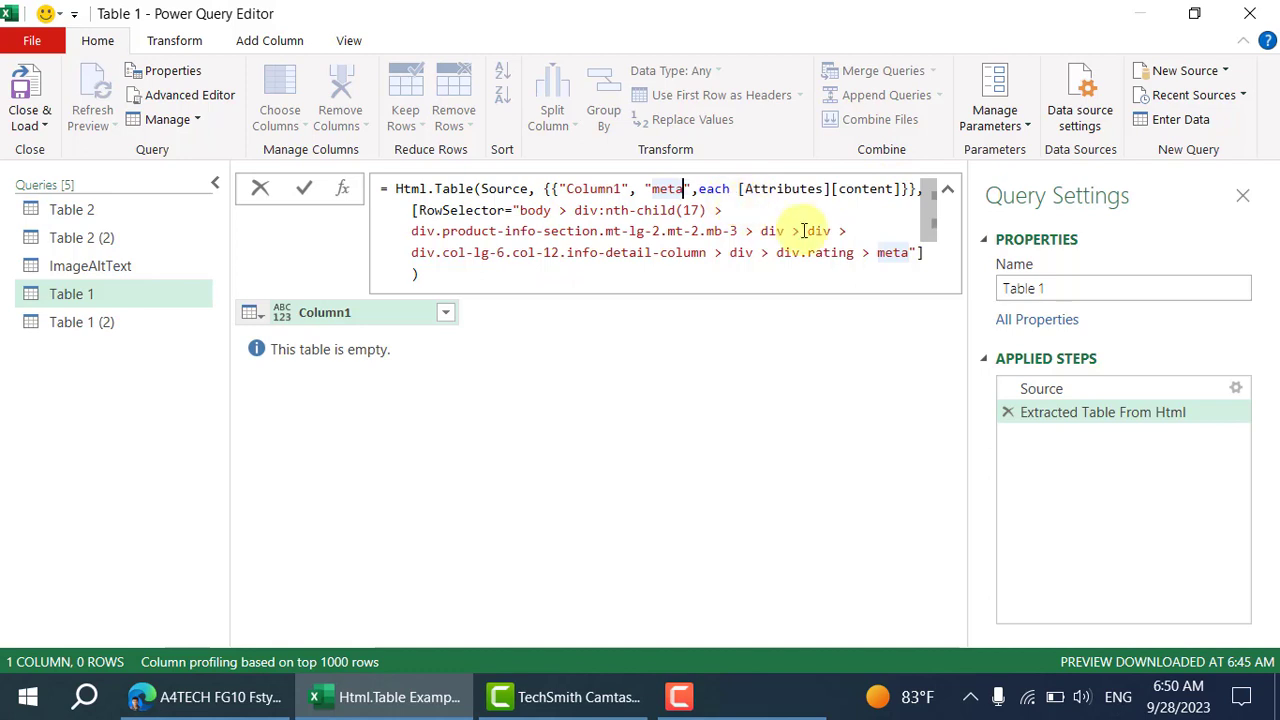
{"action": "key", "text": "shift+Return"}
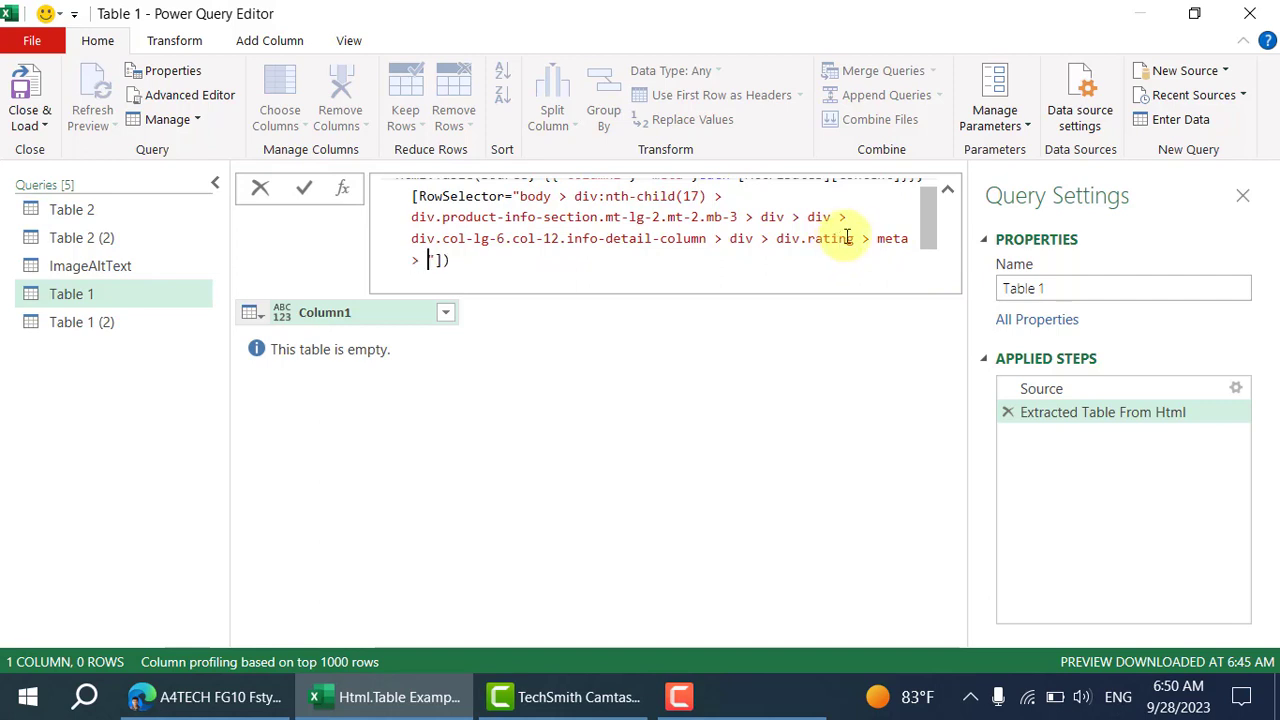
{"action": "left_click", "coordinate": [305, 190]}
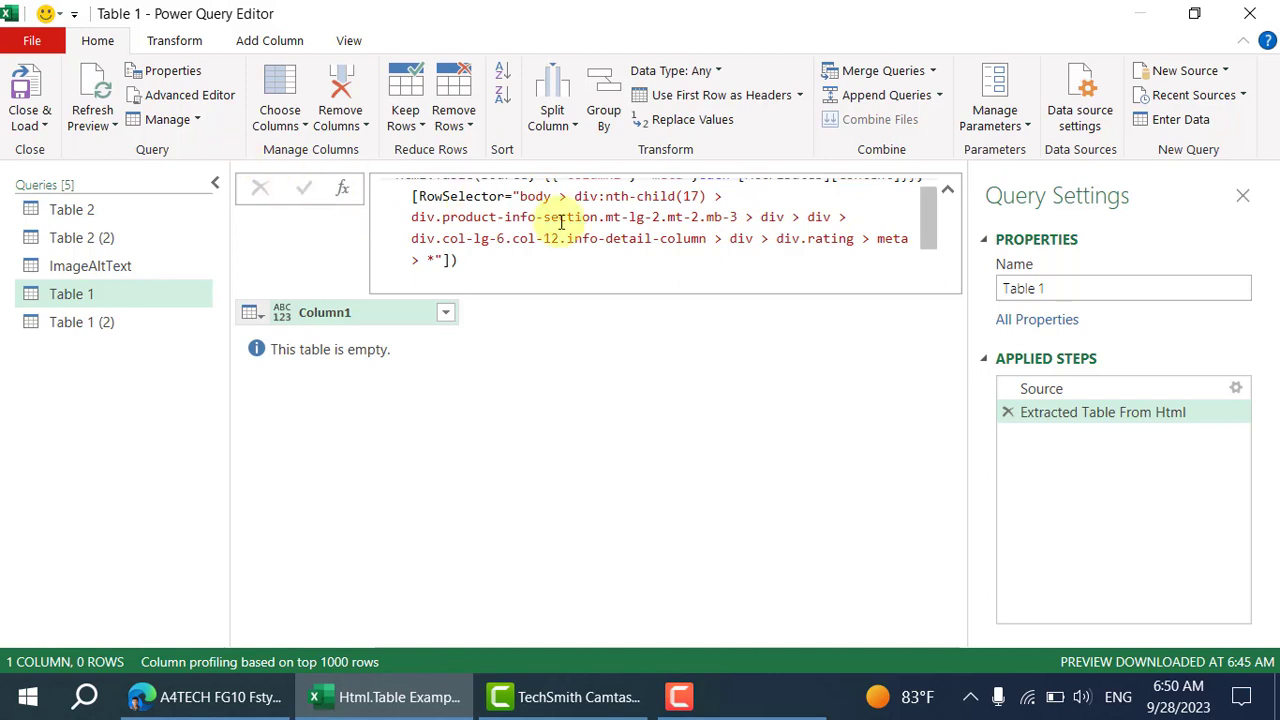
Open Table 1's Source step, look through the downloaded page's HTML, and select all of its text.
{"action": "left_click", "coordinate": [1087, 400]}
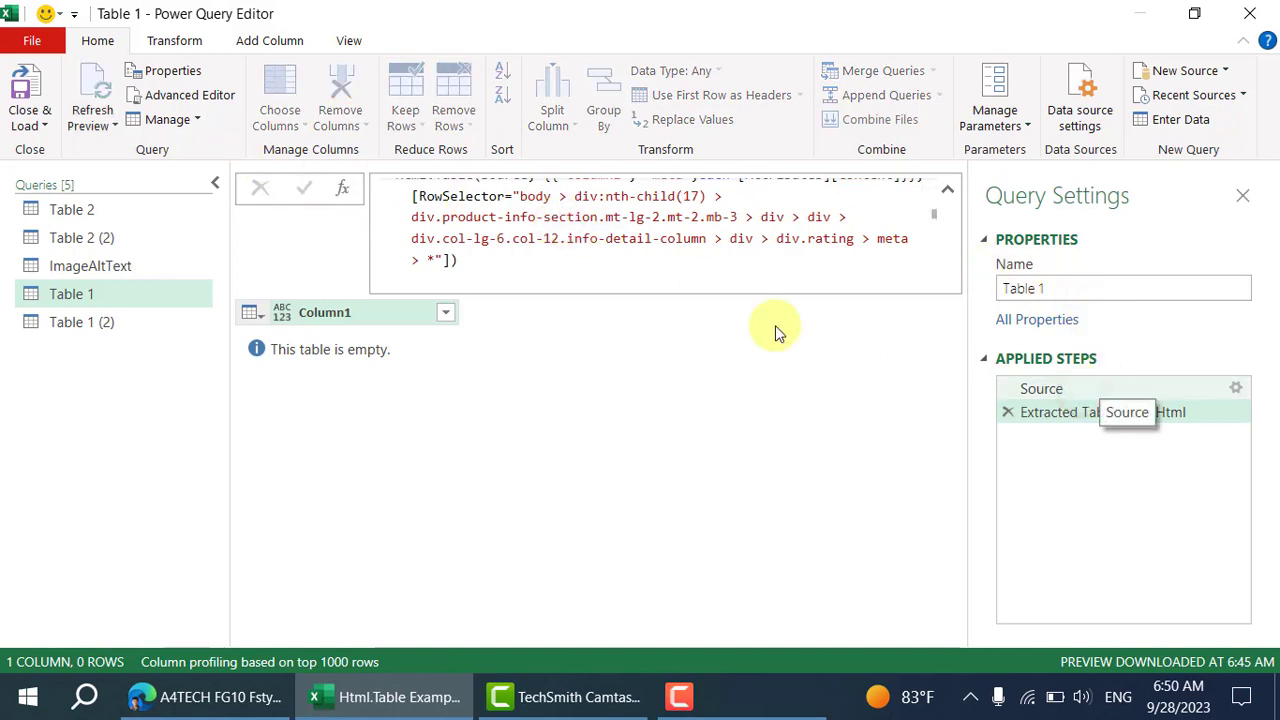
{"action": "scroll", "coordinate": [533, 418], "scroll_direction": "down", "scroll_amount": 15}
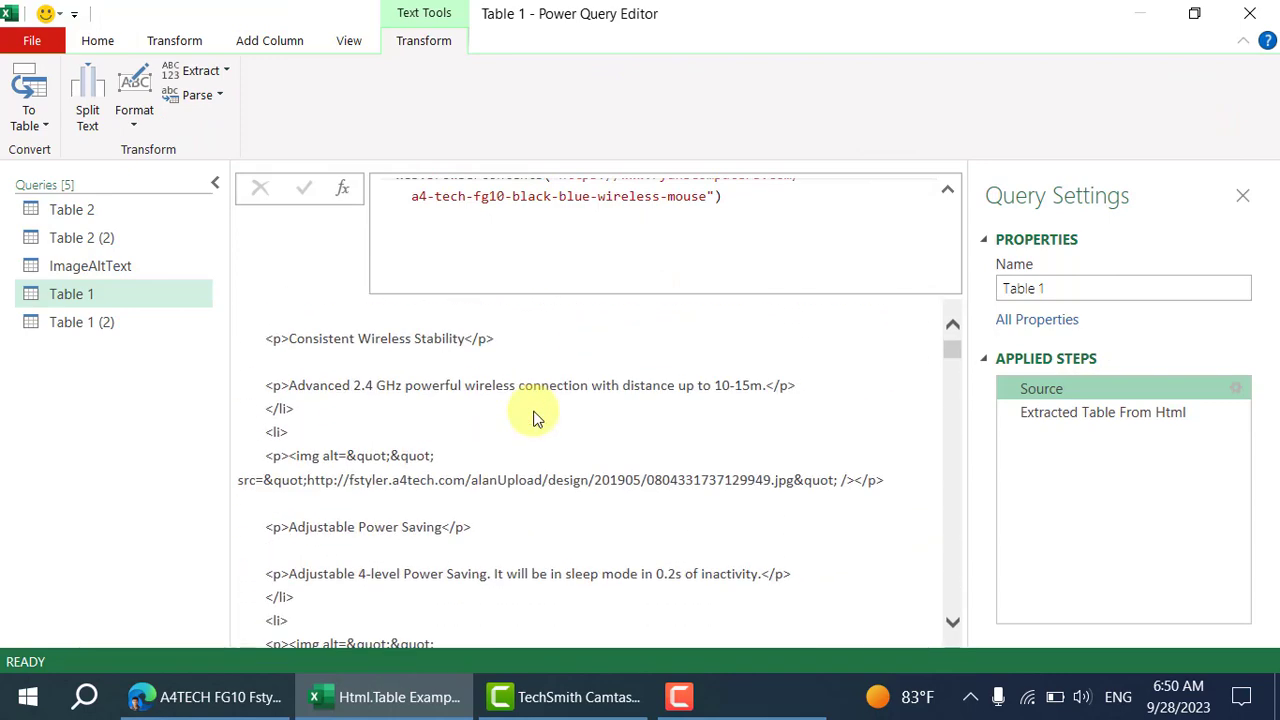
{"action": "scroll", "coordinate": [533, 418], "scroll_direction": "down", "scroll_amount": 5}
{"action": "scroll", "coordinate": [533, 418], "scroll_direction": "down", "scroll_amount": 8}
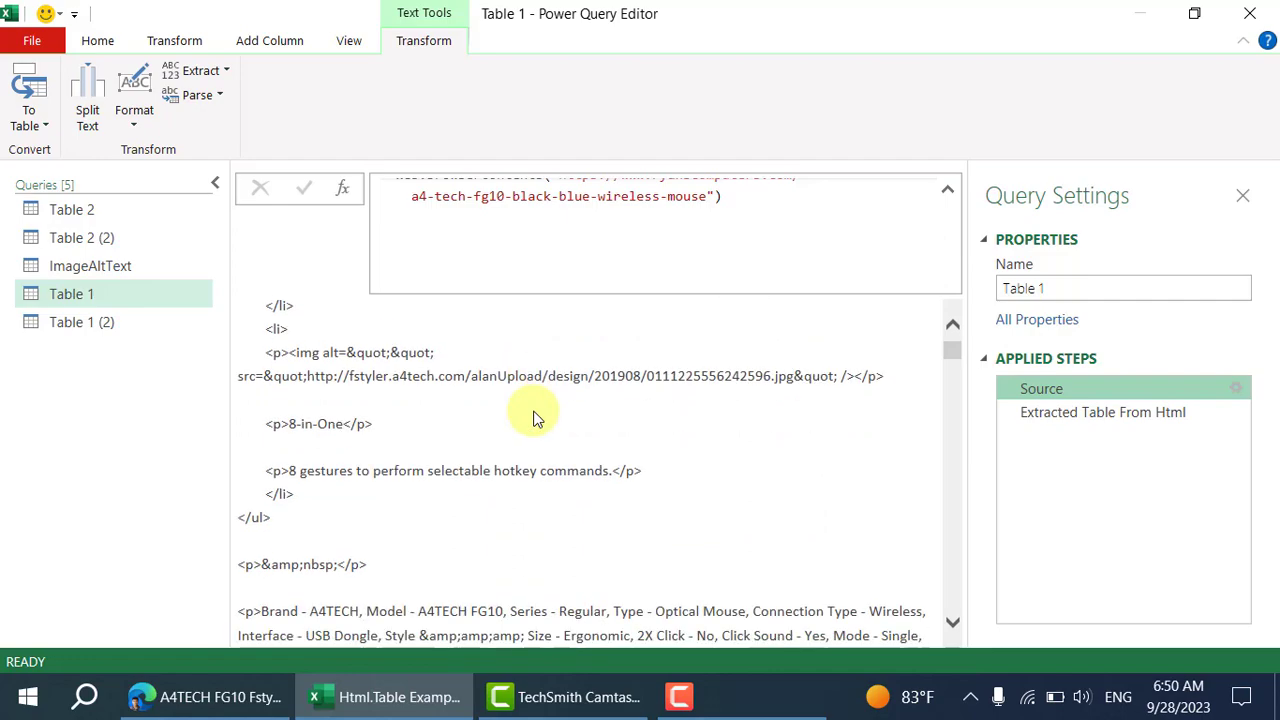
{"action": "scroll", "coordinate": [533, 418], "scroll_direction": "down", "scroll_amount": 10}
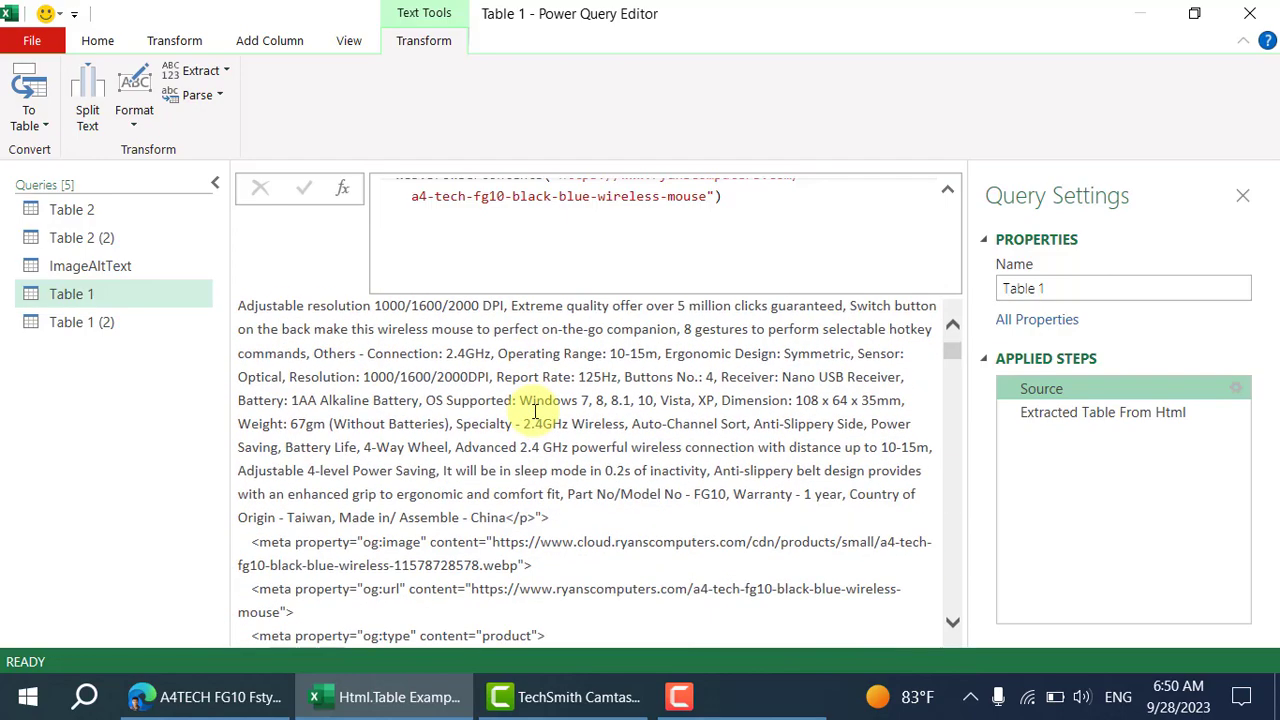
{"action": "scroll", "coordinate": [535, 412], "scroll_direction": "down", "scroll_amount": 10}
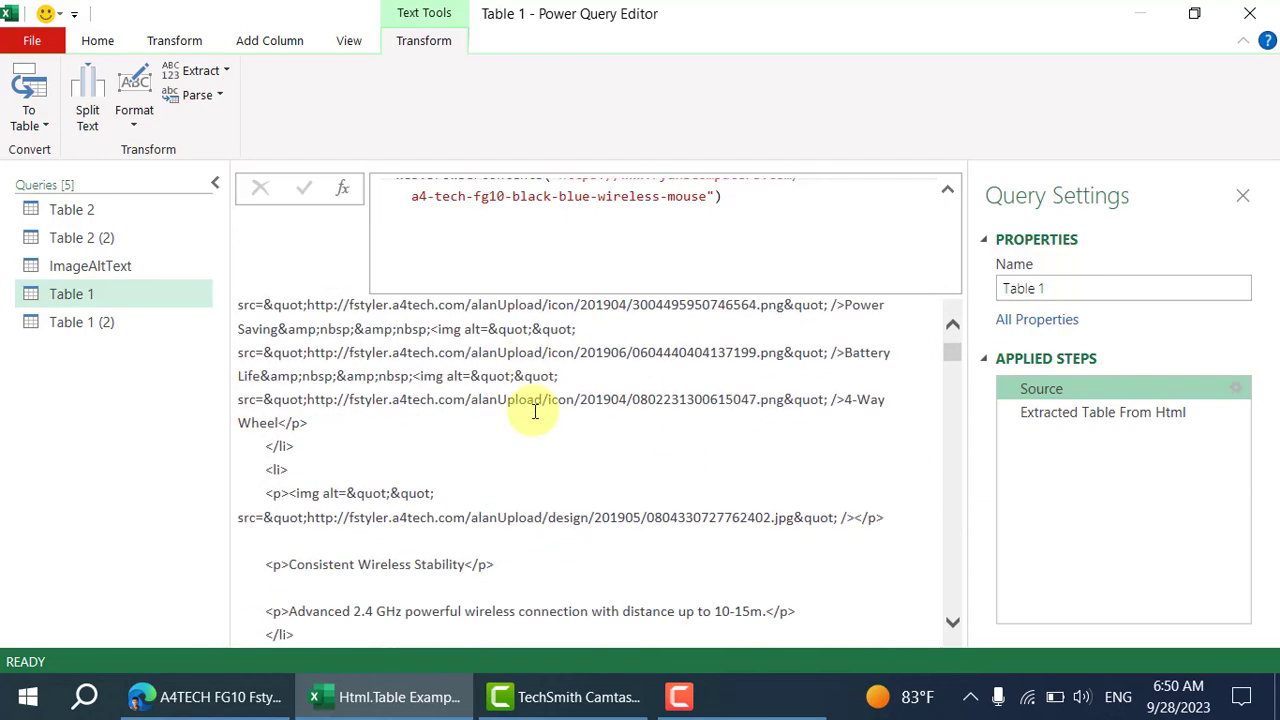
{"action": "left_click", "coordinate": [566, 384]}
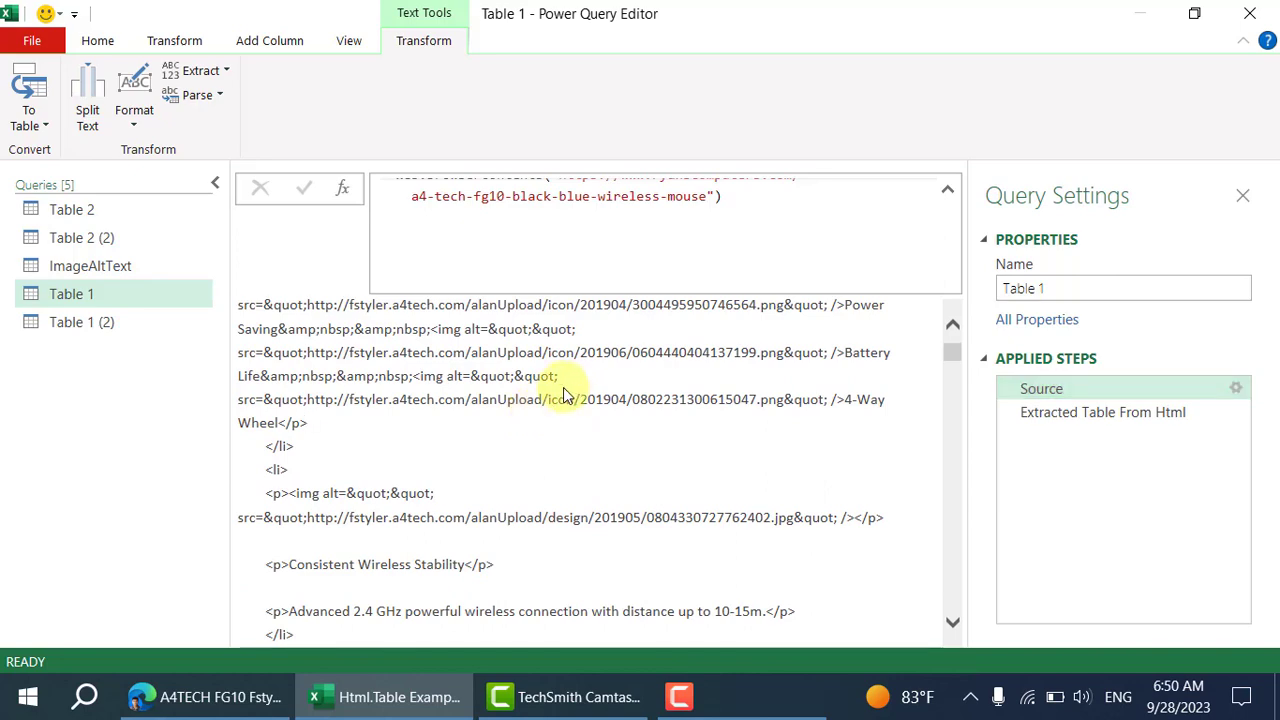
{"action": "key", "text": "ctrl+a"}
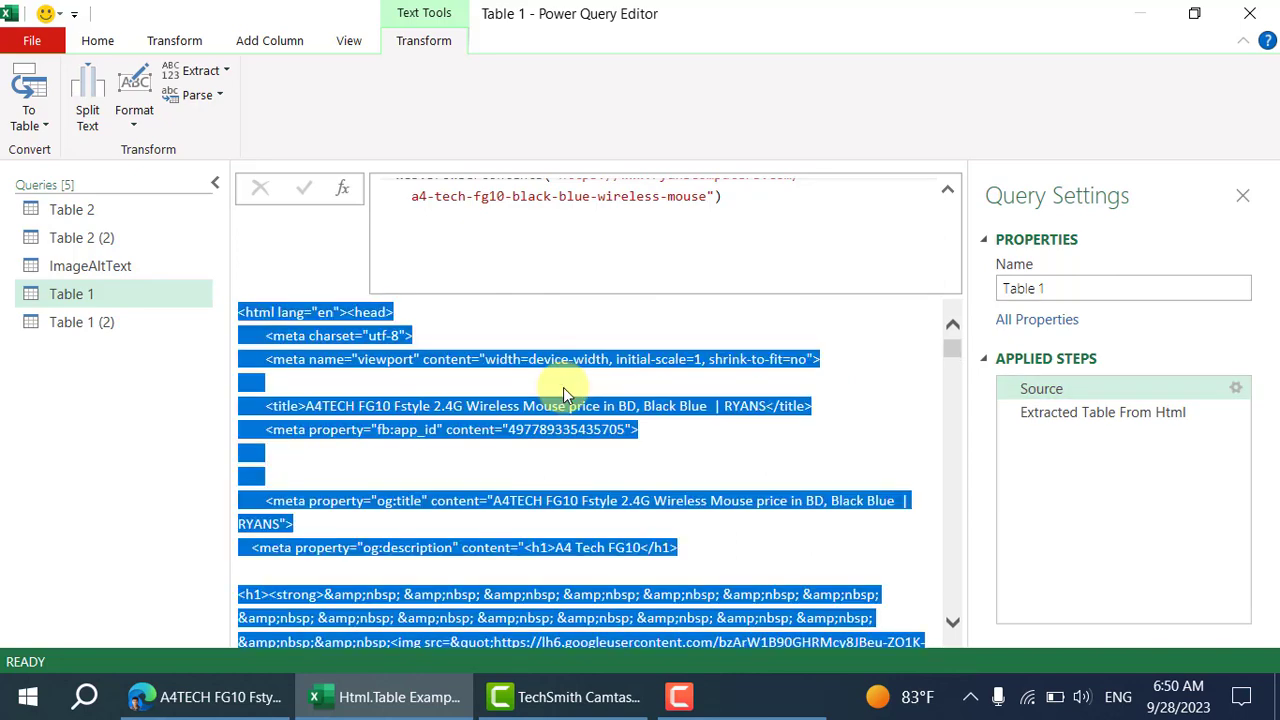
Switch to the browser, open a new tab, and inspect its page in the developer tools.
{"action": "left_click", "coordinate": [257, 697]}
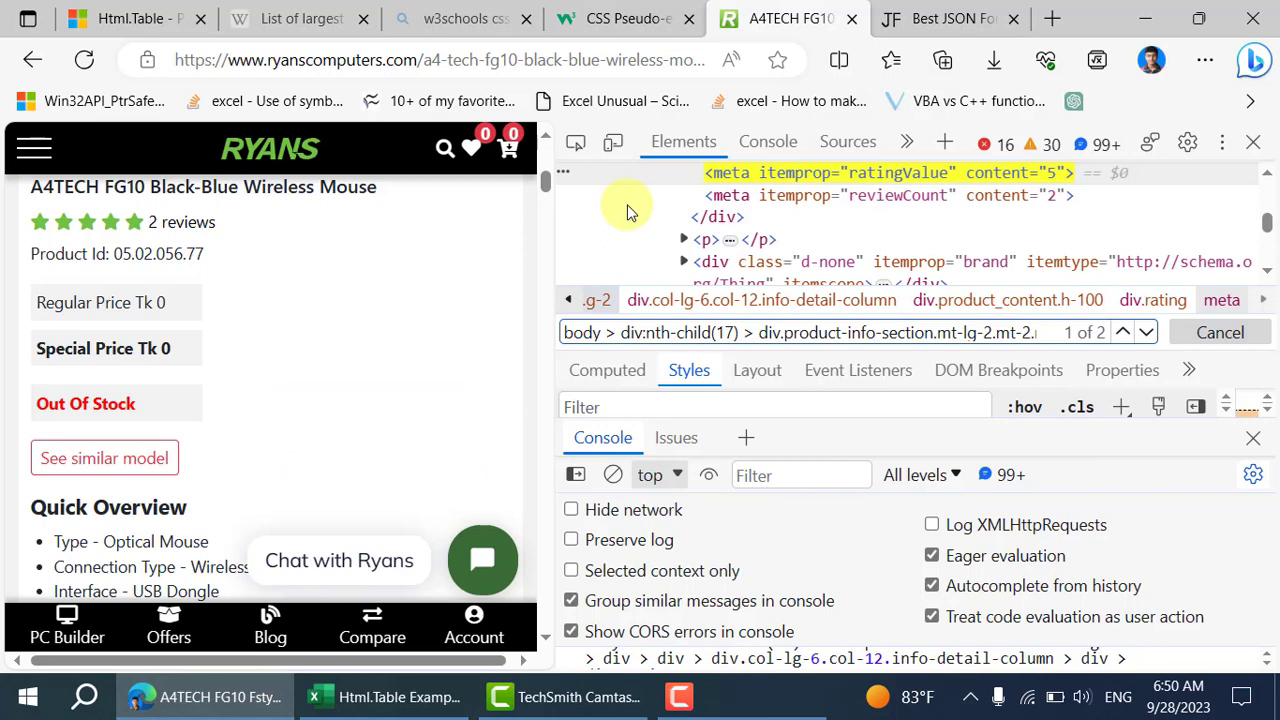
{"action": "left_click", "coordinate": [928, 12]}
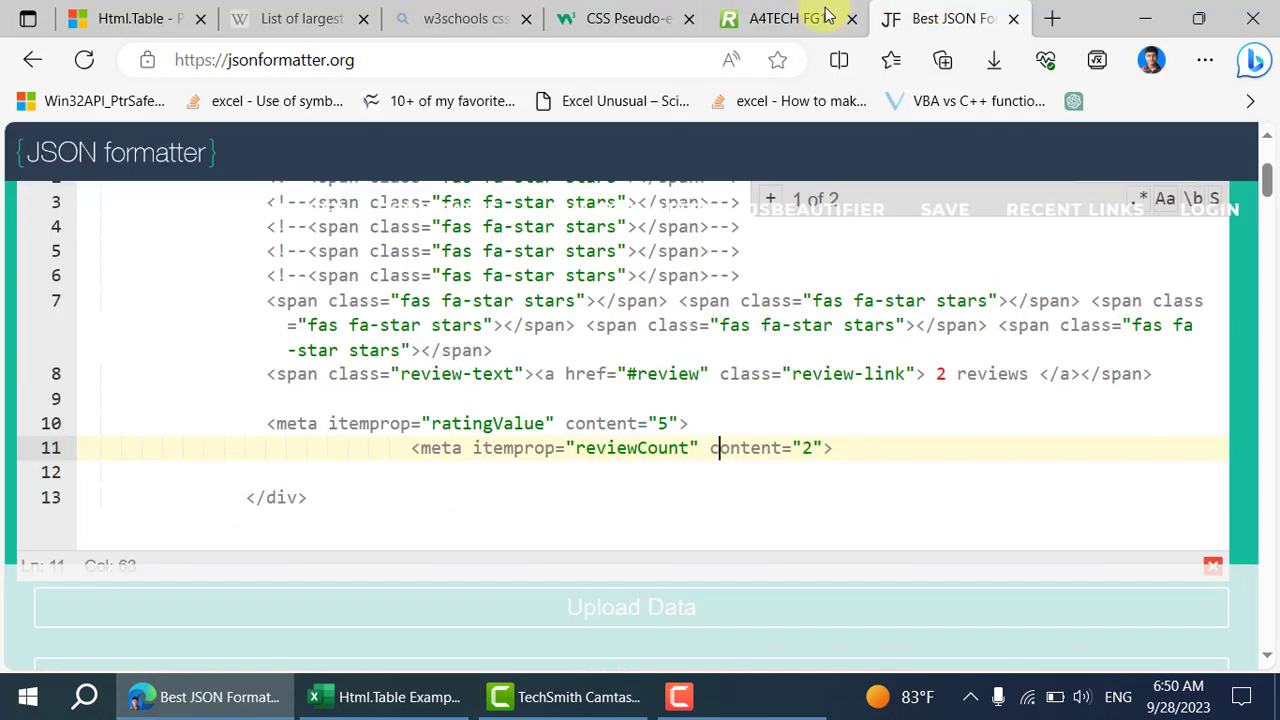
{"action": "left_click", "coordinate": [1050, 18]}
{"action": "right_click", "coordinate": [645, 225]}
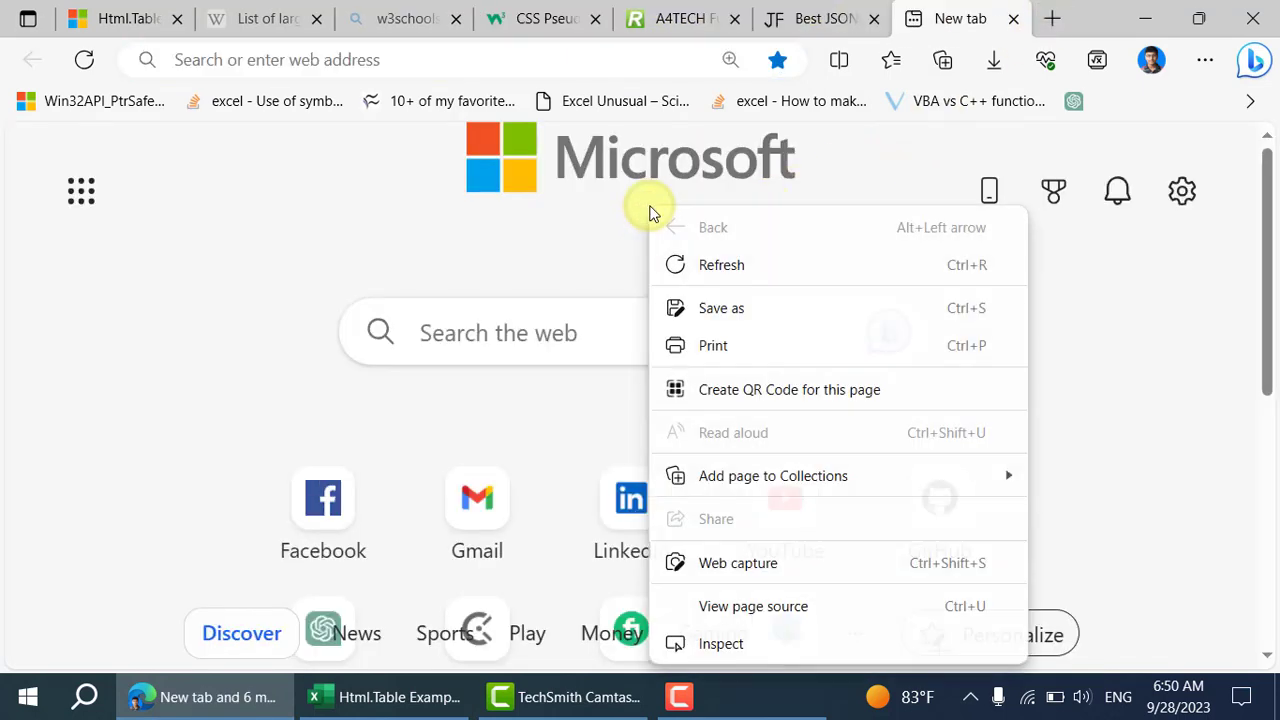
{"action": "left_click", "coordinate": [714, 643]}
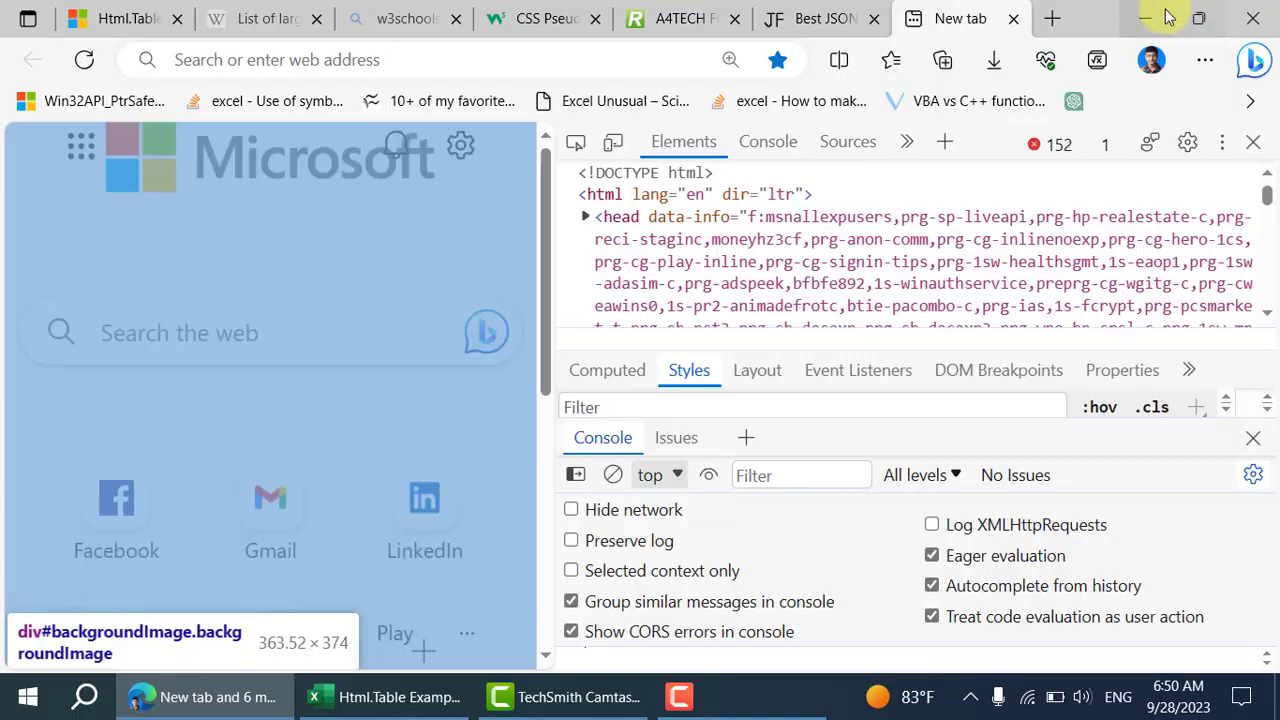
{"action": "left_click", "coordinate": [1160, 18]}
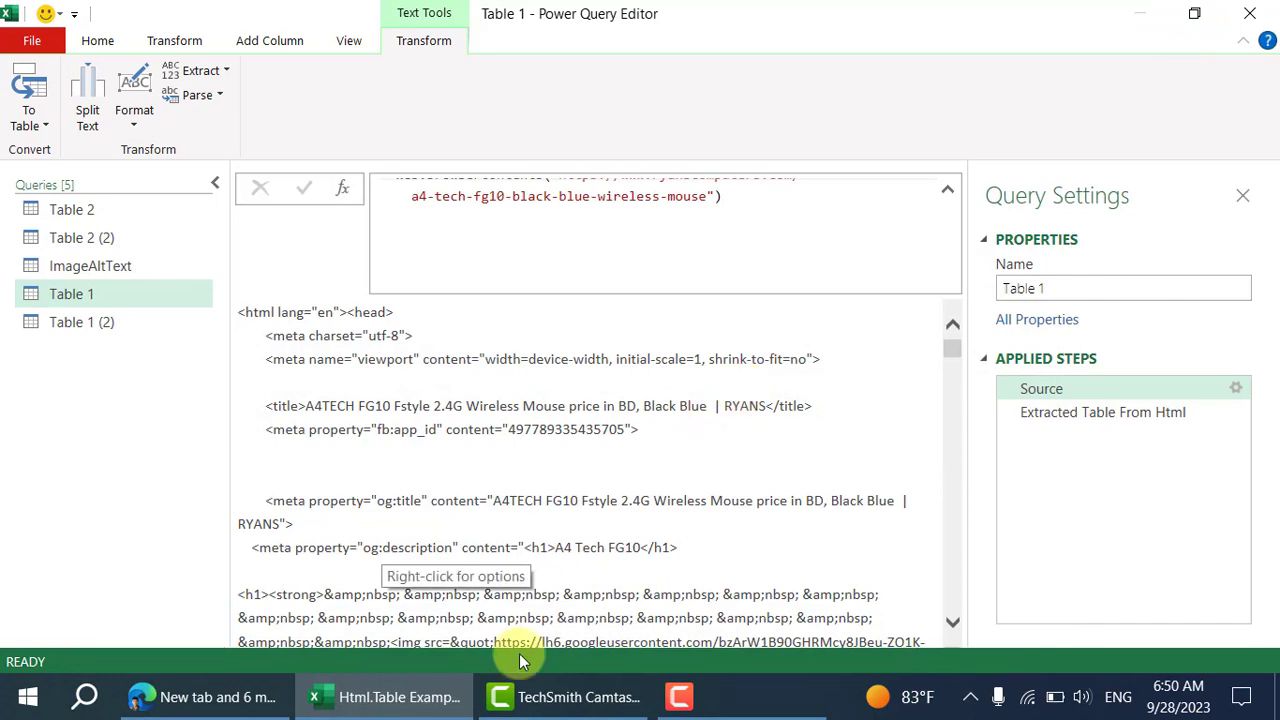
{"action": "left_click", "coordinate": [250, 697]}
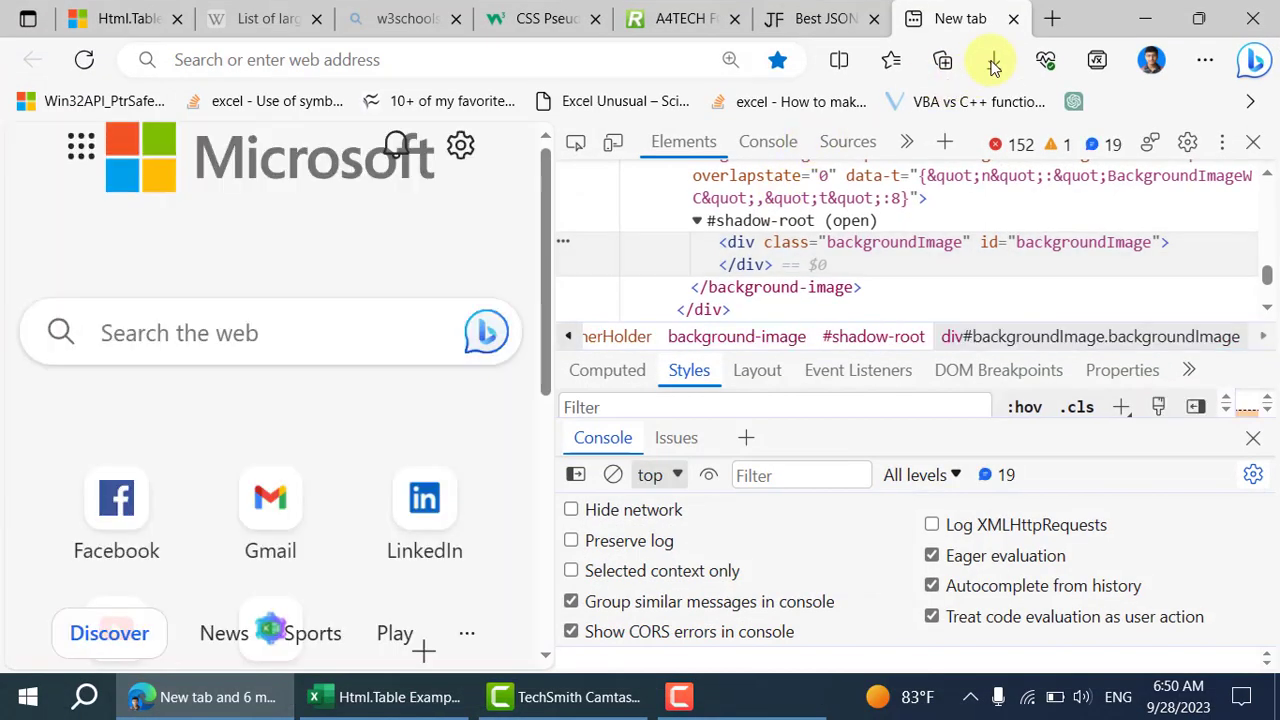
{"action": "left_click", "coordinate": [1207, 60]}
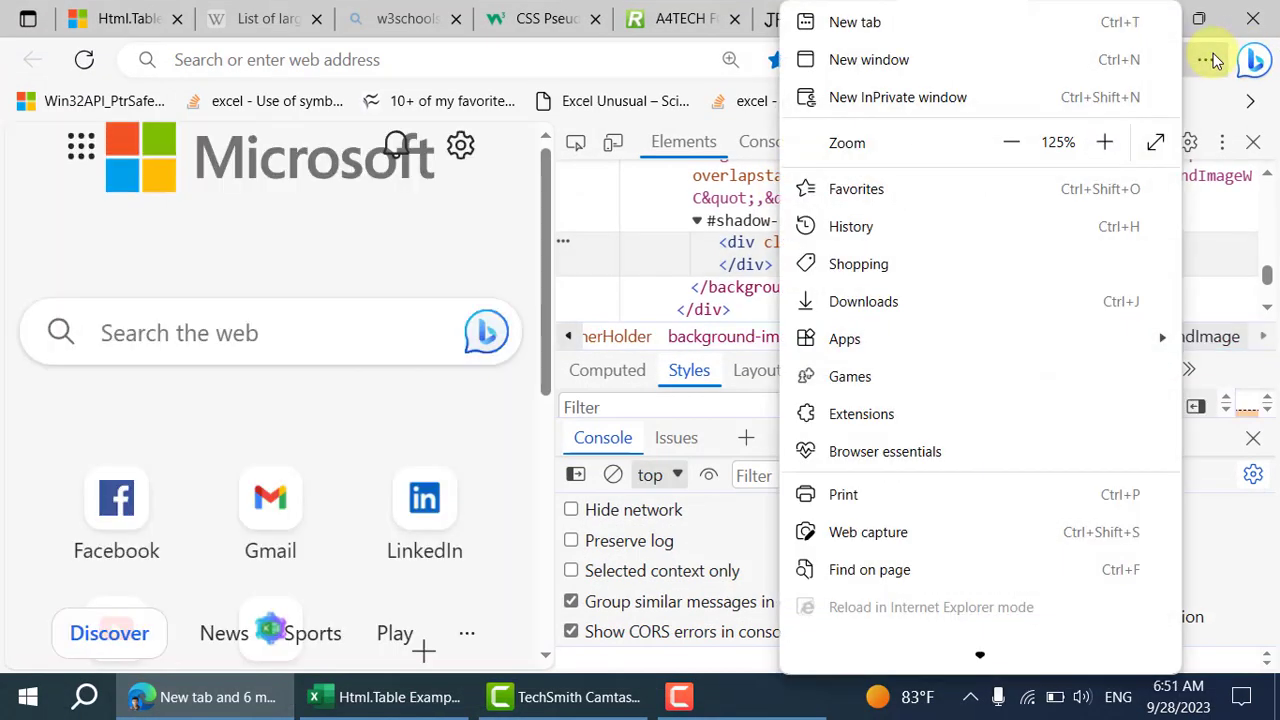
{"action": "left_click", "coordinate": [1213, 60]}
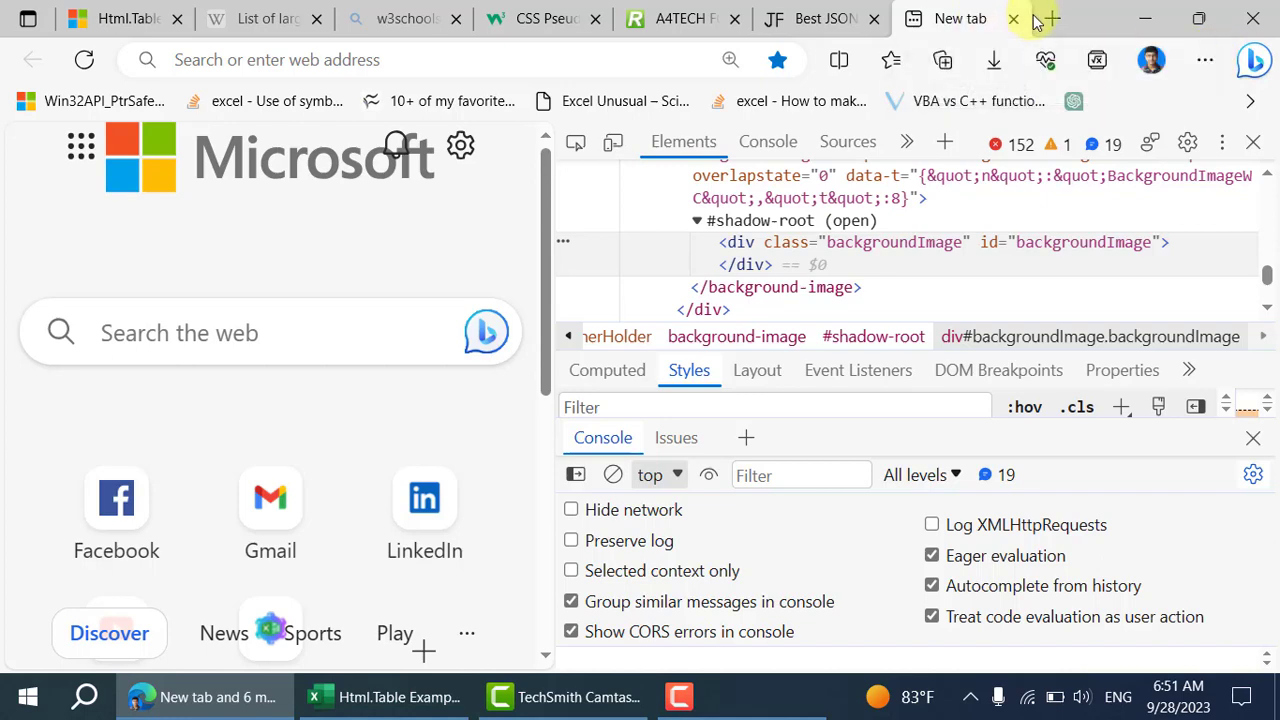
Replace the new tab's entire html element with the HTML copied from Table 1's Source step, ending with a line break.
{"action": "scroll", "coordinate": [735, 205], "scroll_direction": "up", "scroll_amount": 3}
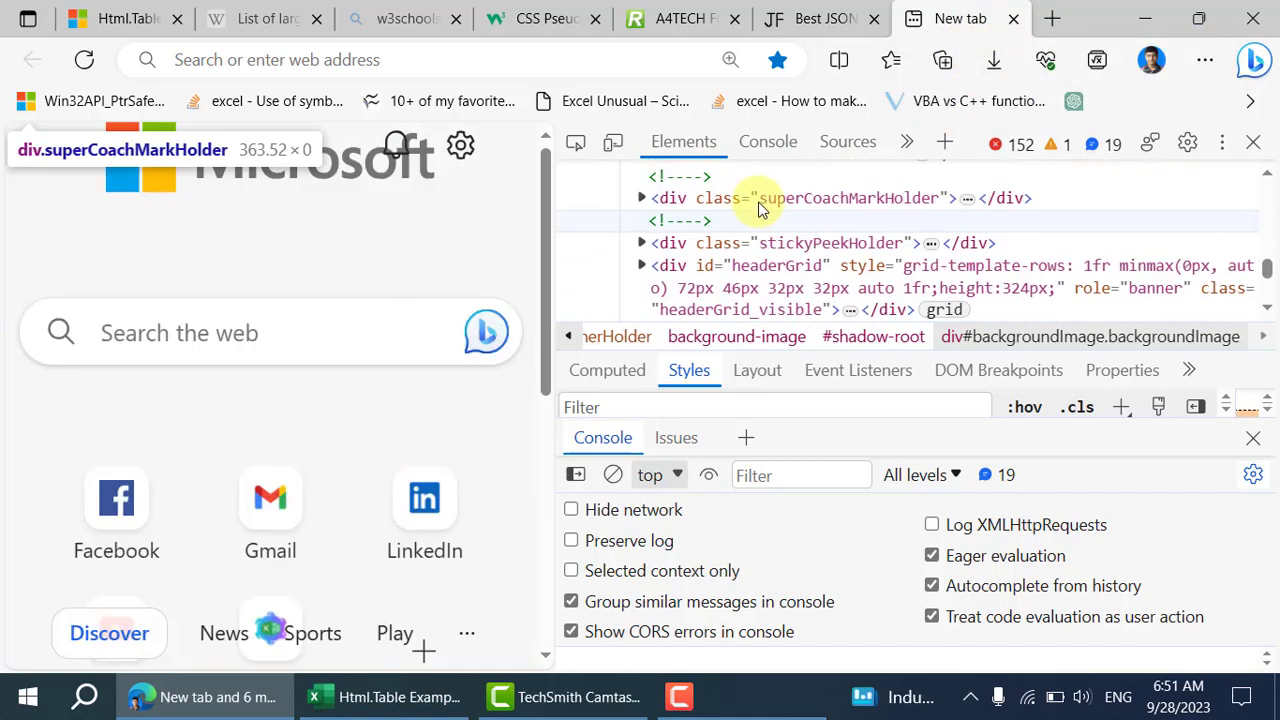
{"action": "scroll", "coordinate": [758, 208], "scroll_direction": "up", "scroll_amount": 10}
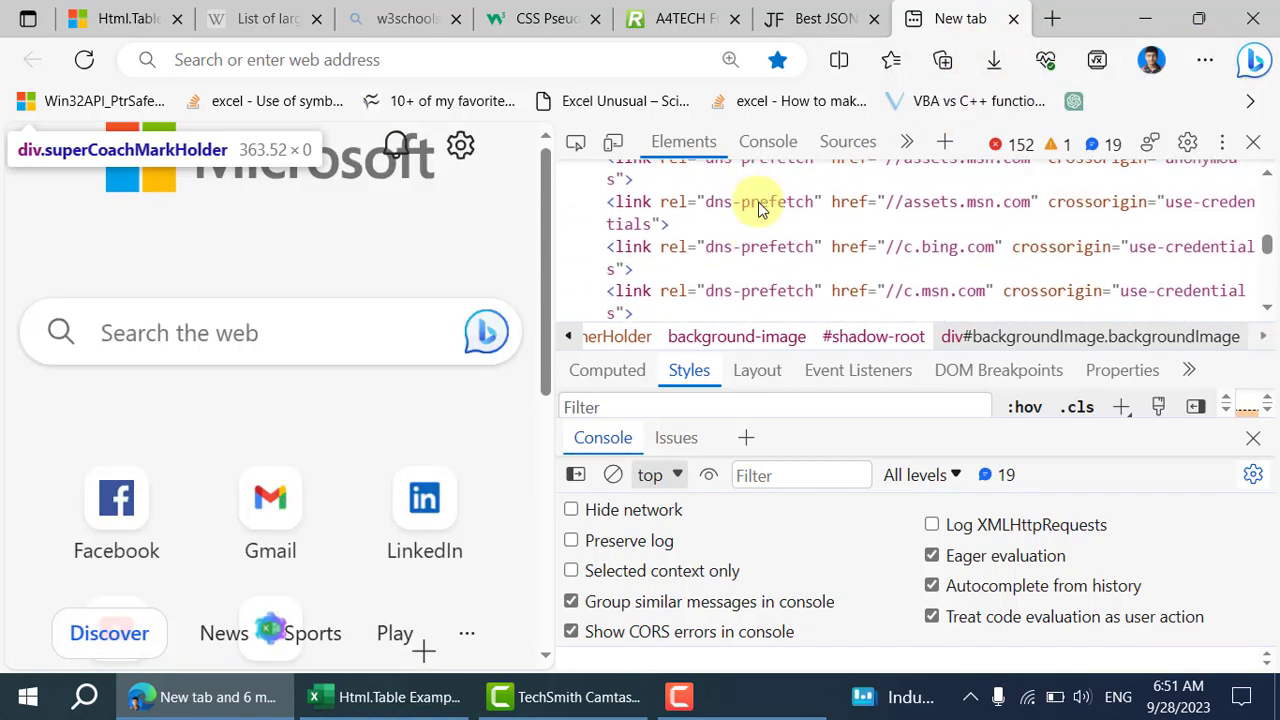
{"action": "scroll", "coordinate": [760, 205], "scroll_direction": "up", "scroll_amount": 10}
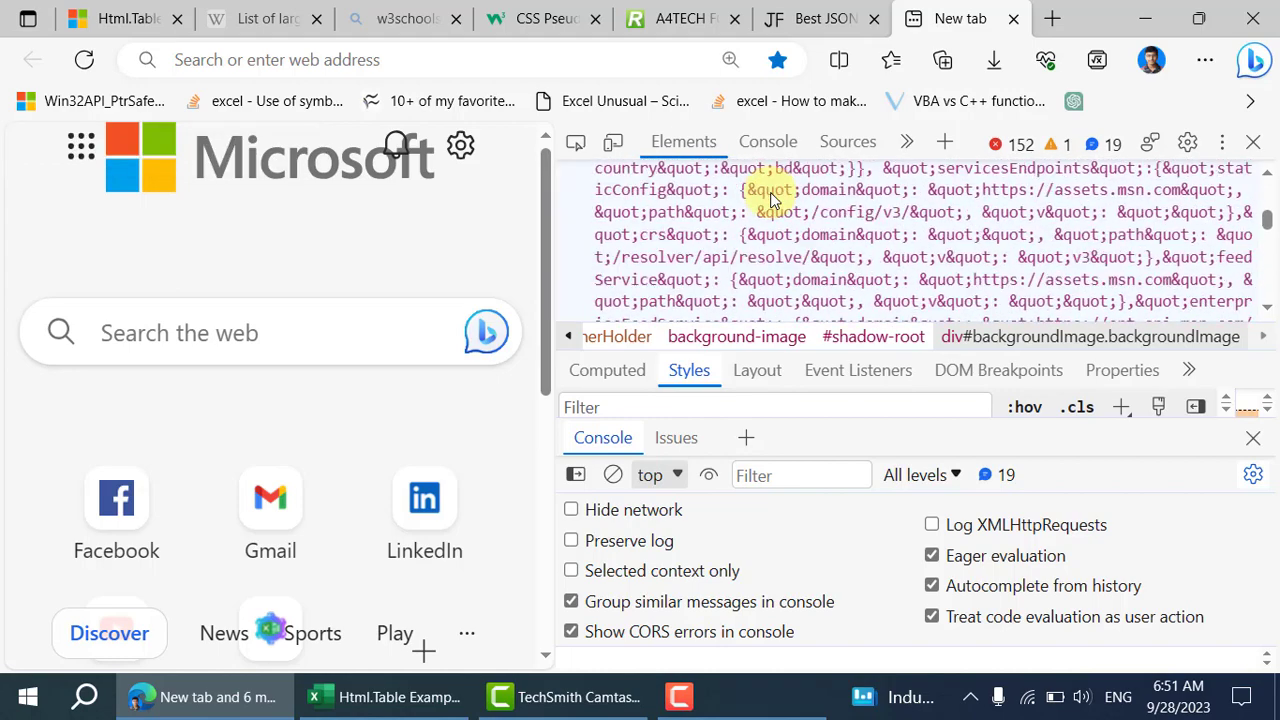
{"action": "scroll", "coordinate": [775, 200], "scroll_direction": "up", "scroll_amount": 10}
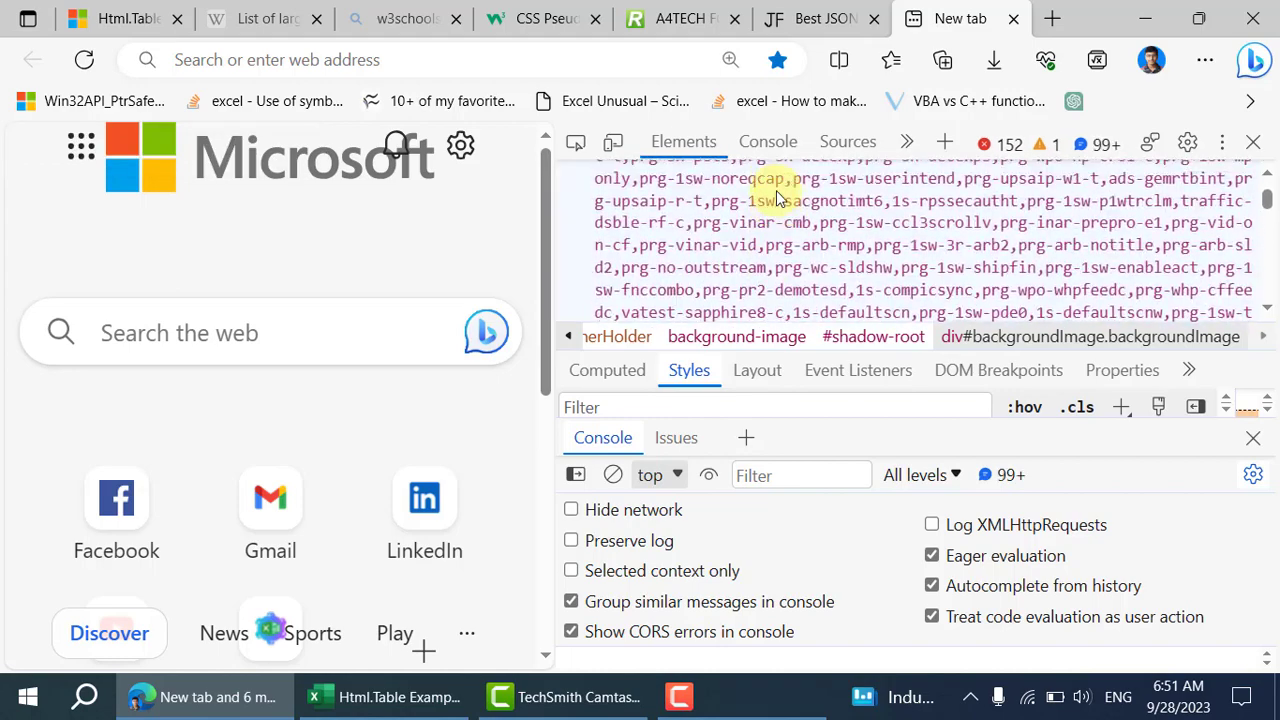
{"action": "scroll", "coordinate": [775, 198], "scroll_direction": "up", "scroll_amount": 5}
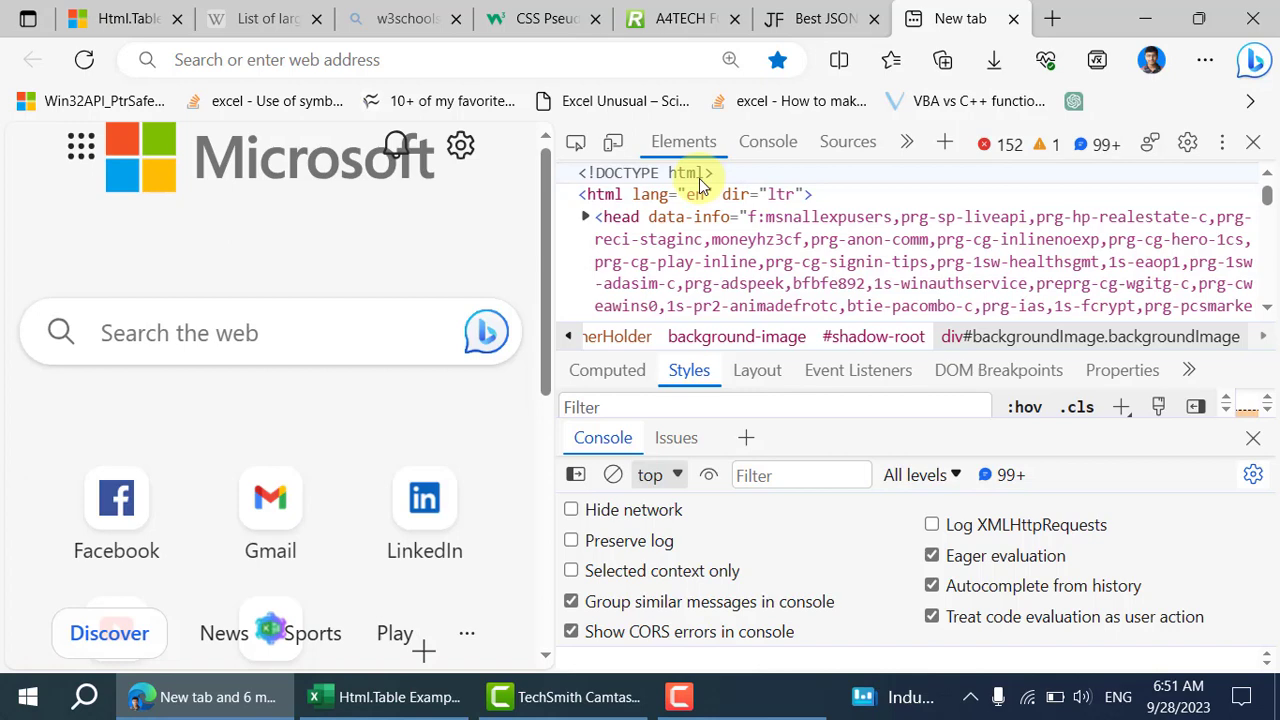
{"action": "left_click", "coordinate": [699, 178]}
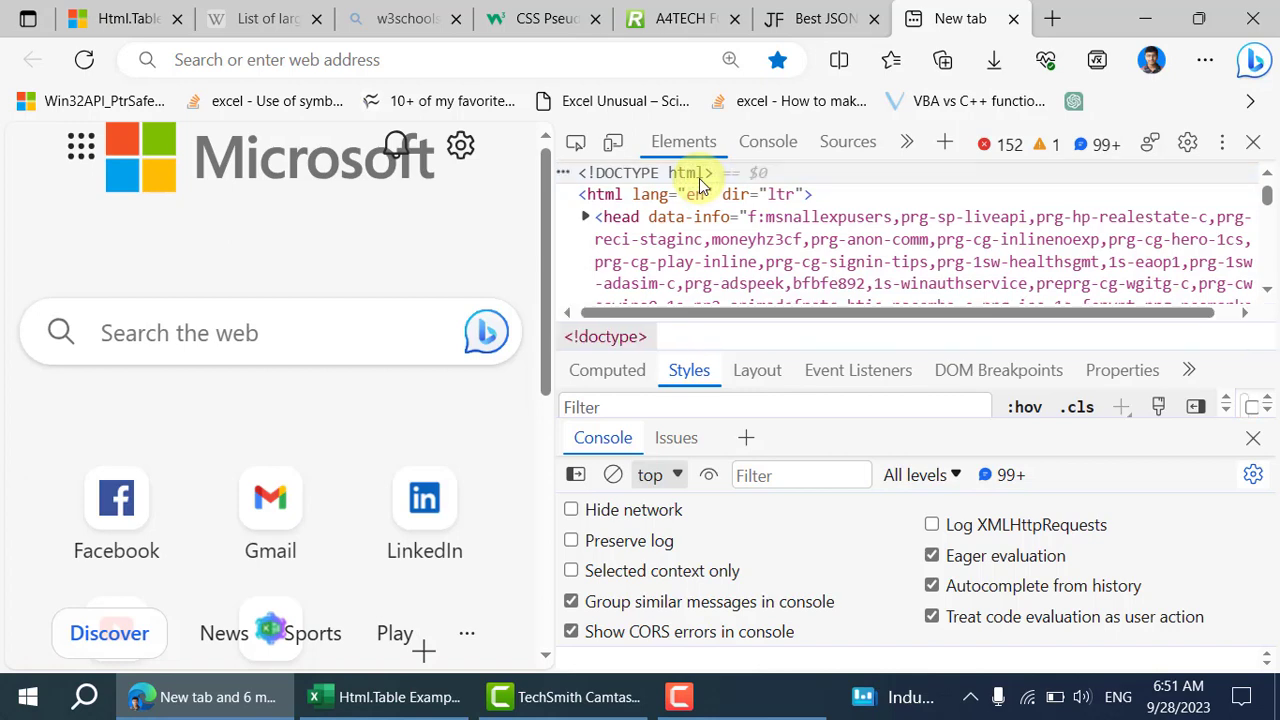
{"action": "left_click", "coordinate": [697, 192]}
{"action": "right_click", "coordinate": [697, 192]}
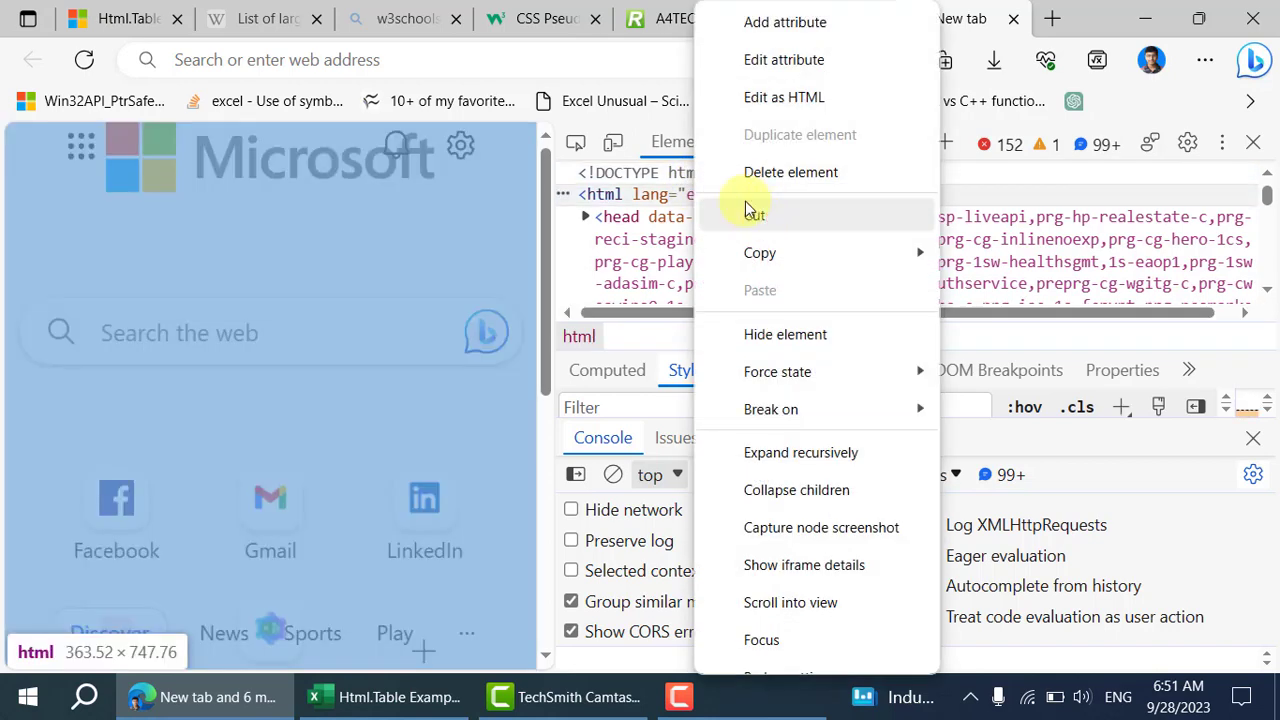
{"action": "left_click", "coordinate": [752, 99]}
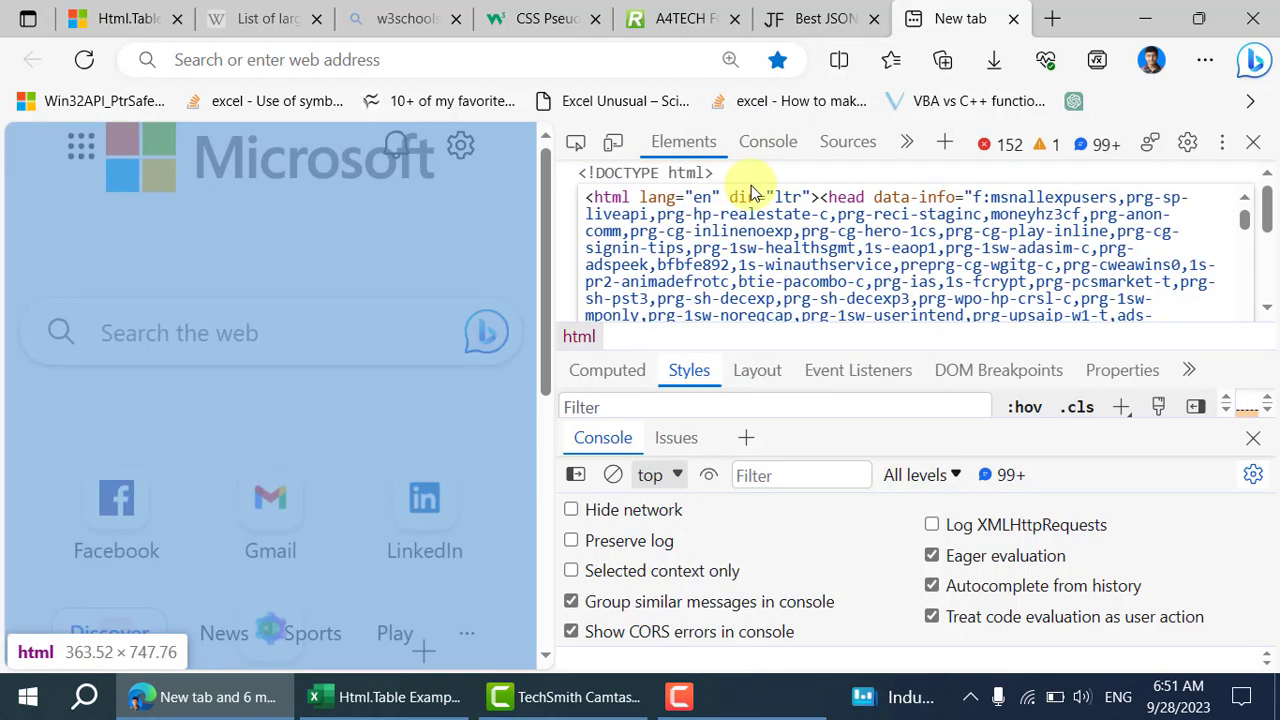
{"action": "key", "text": "ctrl+a"}
{"action": "key", "text": "Right"}
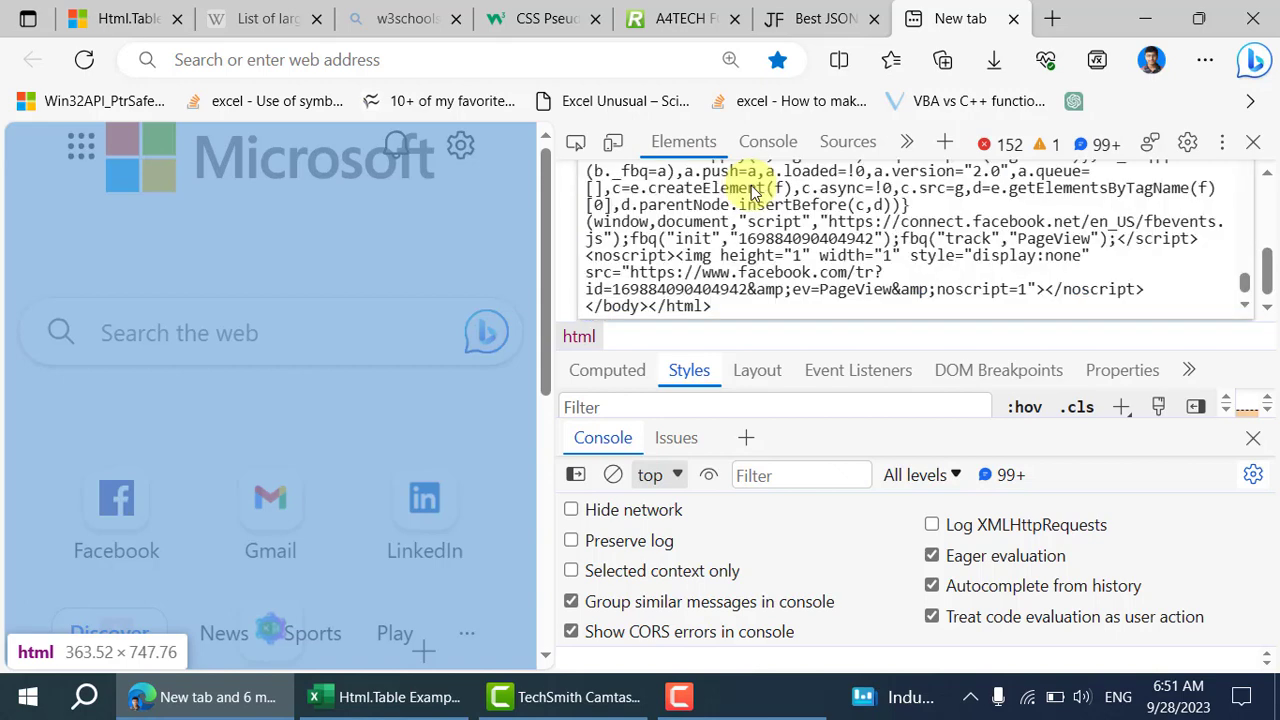
{"action": "key", "text": "Return"}
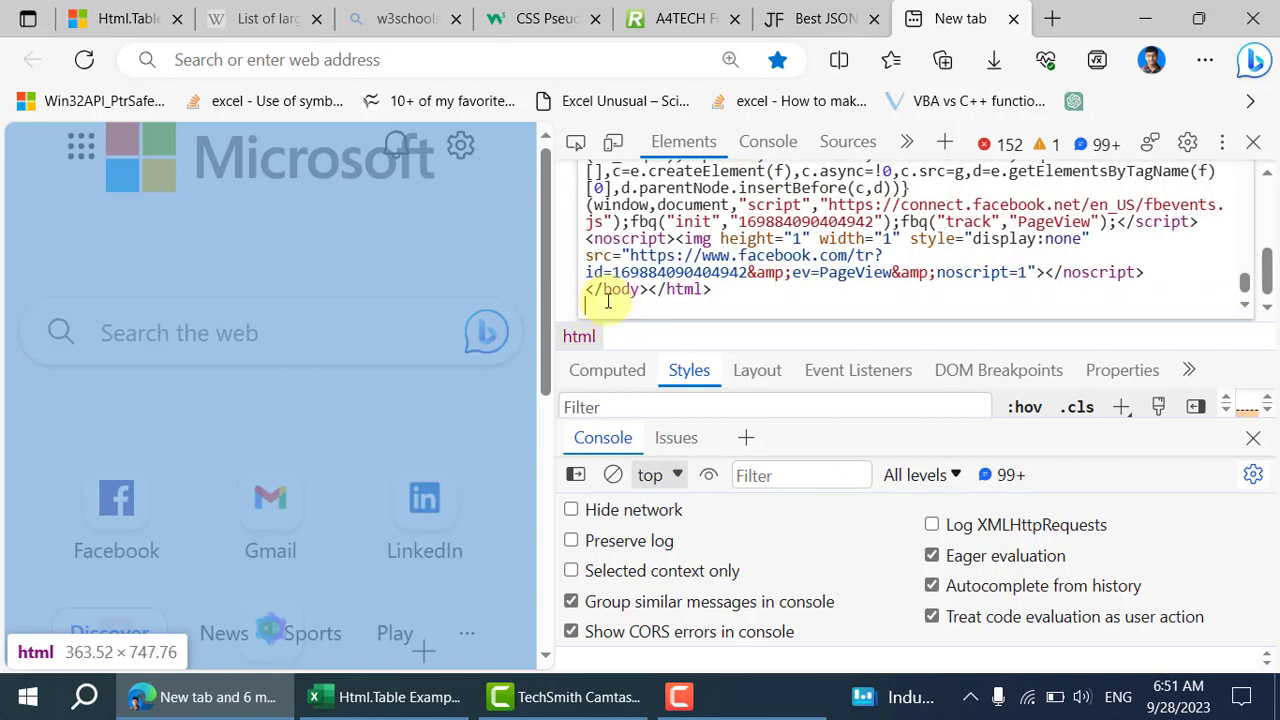
Copy the full RowSelector path from Table 1's Extracted Table From Html step and search the pasted page's elements for it in the browser.
{"action": "key", "text": "ctrl+f"}
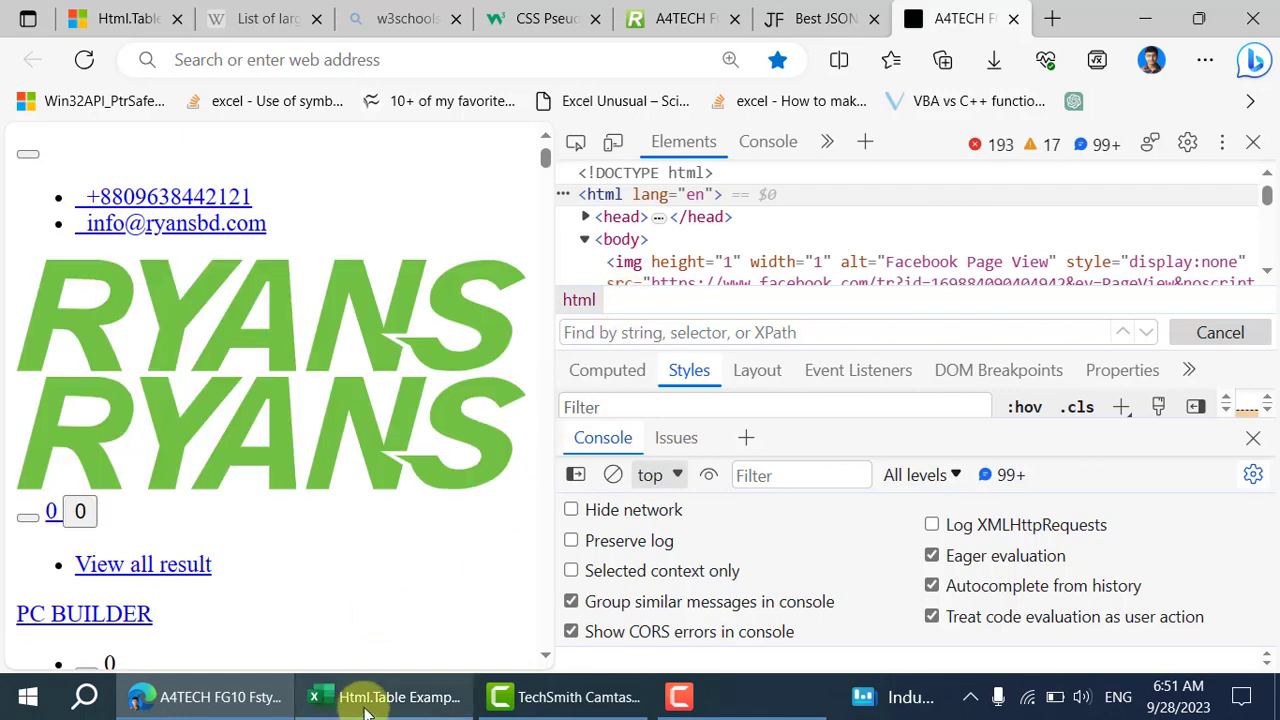
{"action": "left_click", "coordinate": [423, 696]}
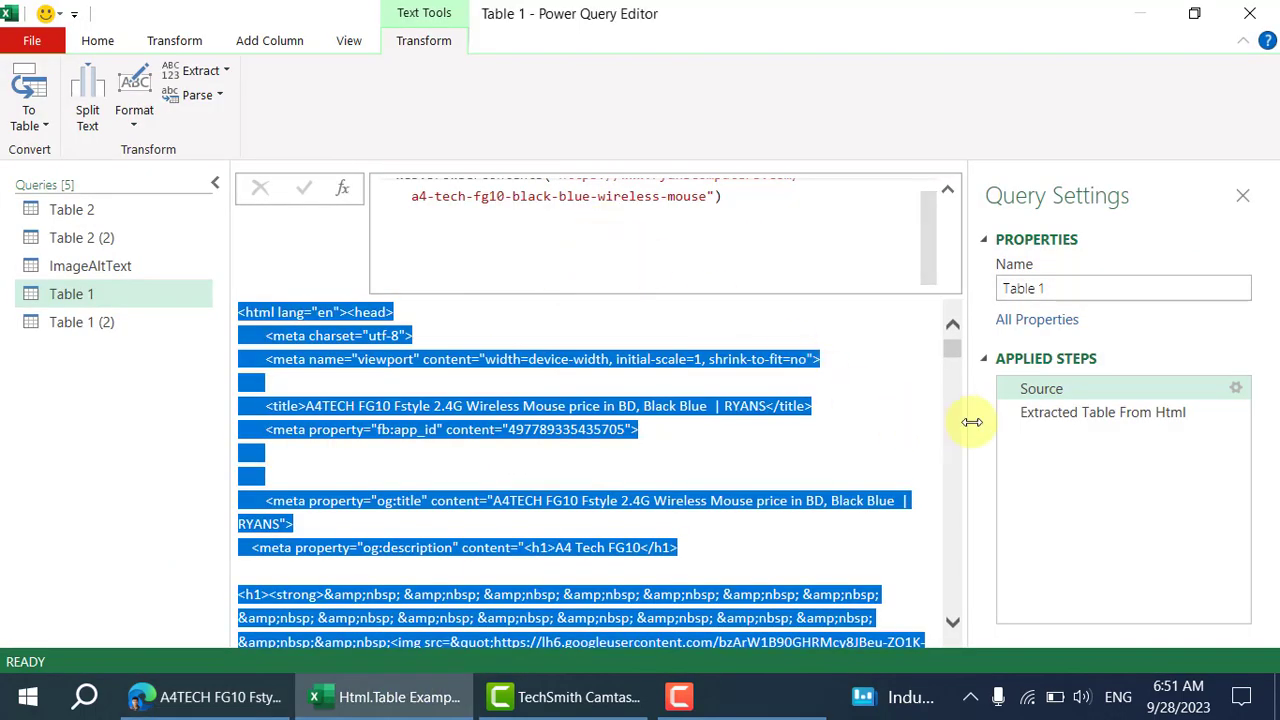
{"action": "left_click", "coordinate": [1046, 411]}
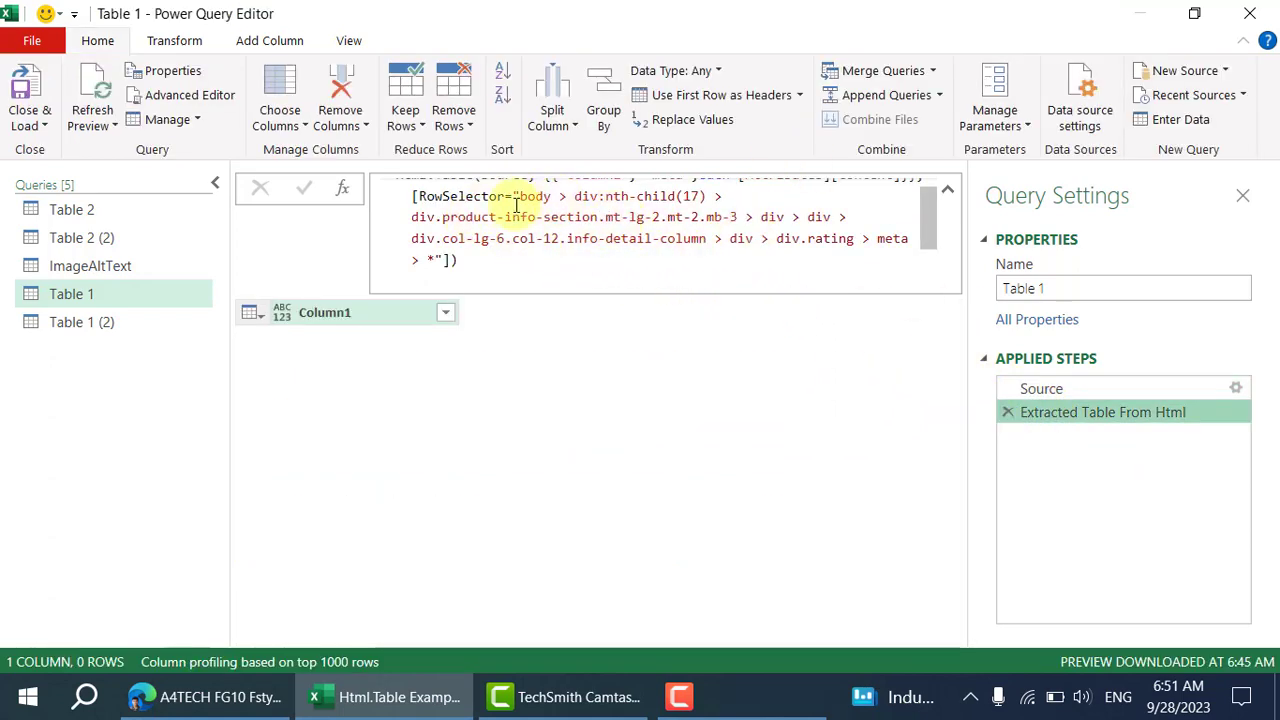
{"action": "left_click_drag", "start_coordinate": [521, 203], "coordinate": [443, 260]}
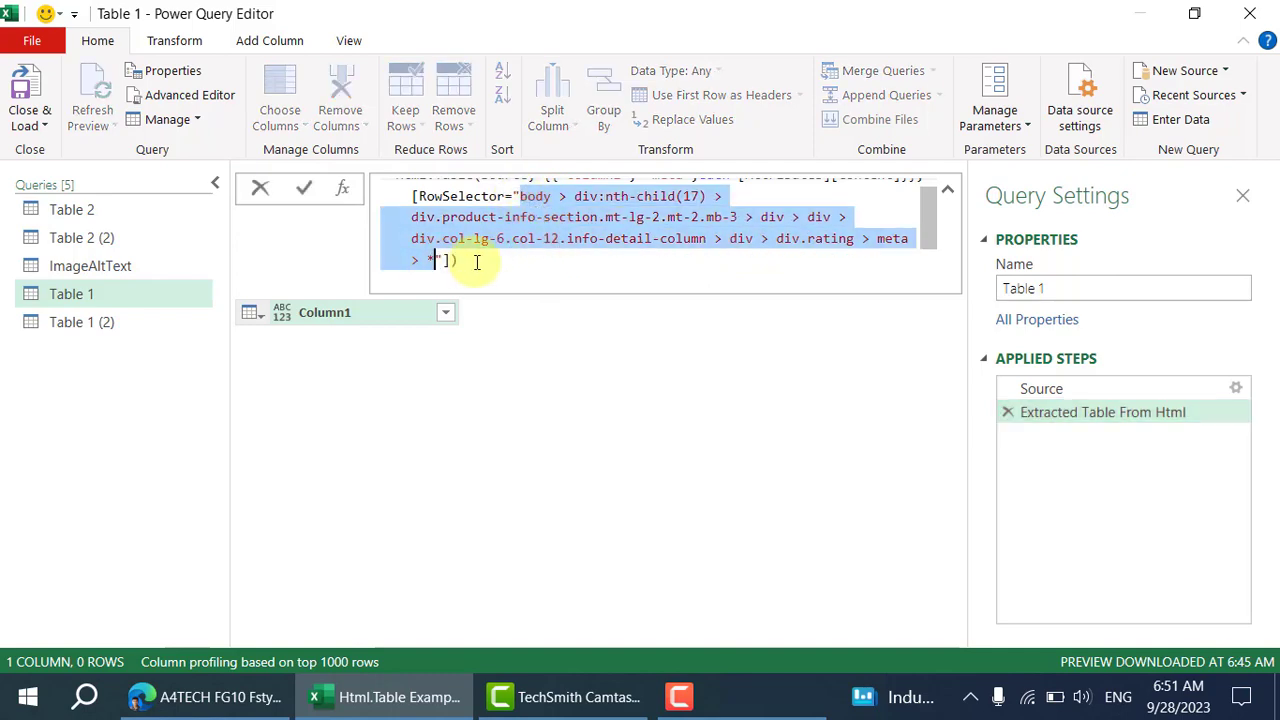
{"action": "left_click", "coordinate": [251, 694]}
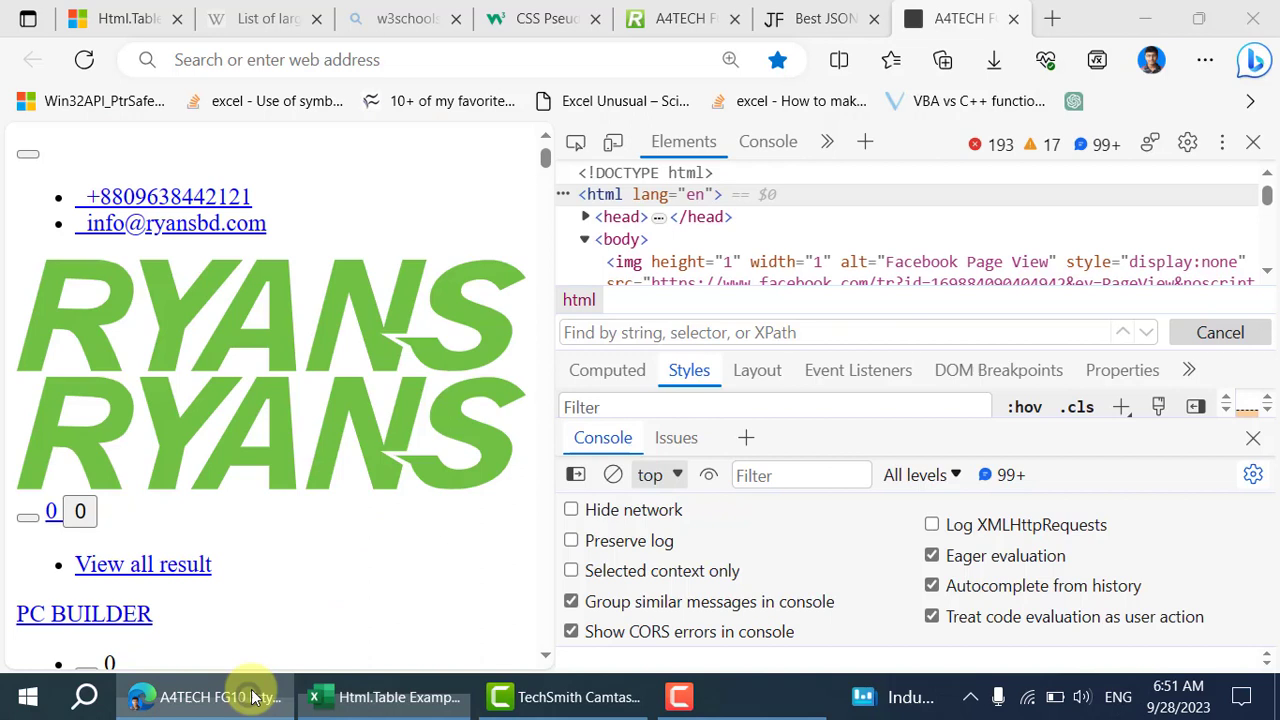
{"action": "left_click", "coordinate": [704, 335]}
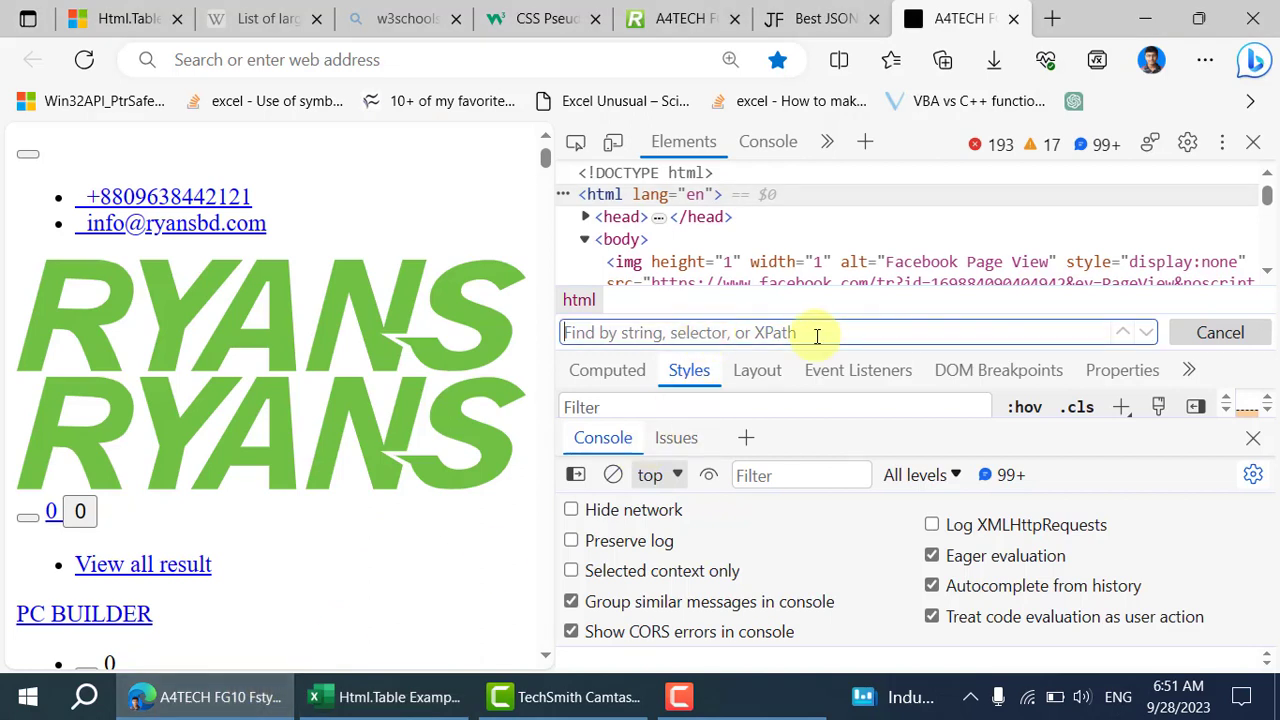
{"action": "key", "text": "ctrl+v"}
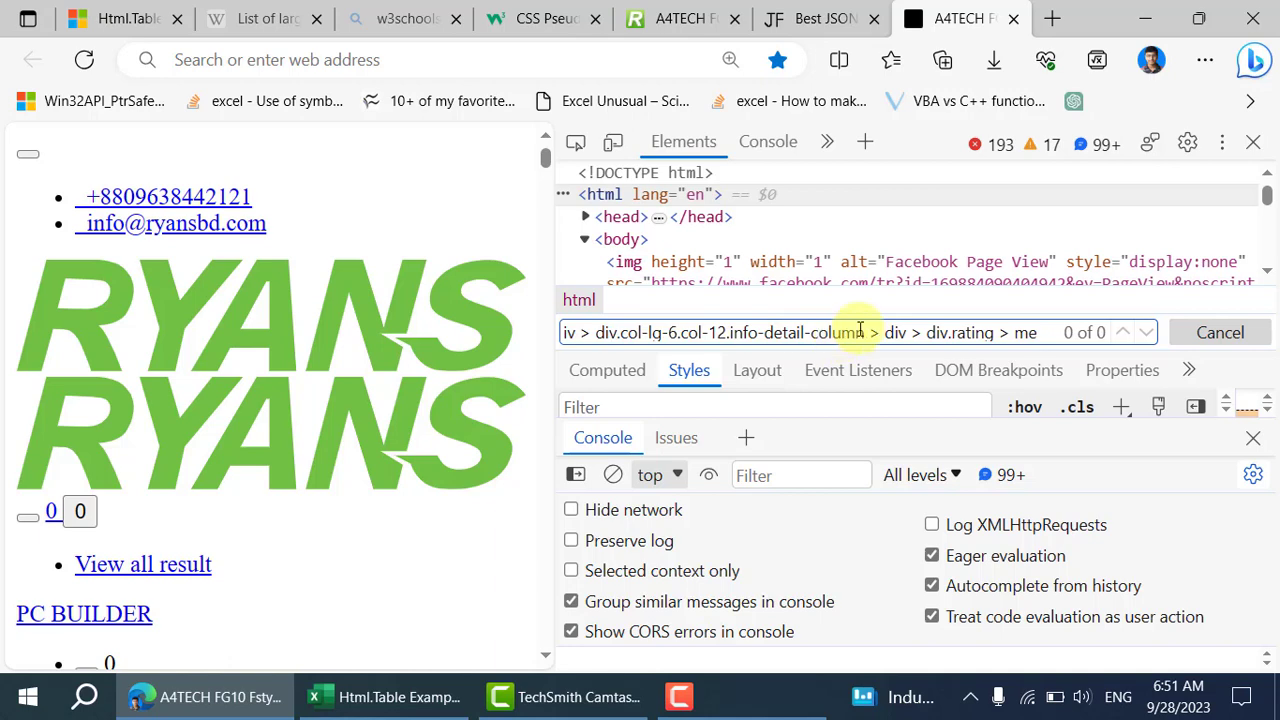
Test the selector search with the ending "meta > *", and shorten it to end in "div.rating > meta".
{"action": "type", "text": "ta > *"}
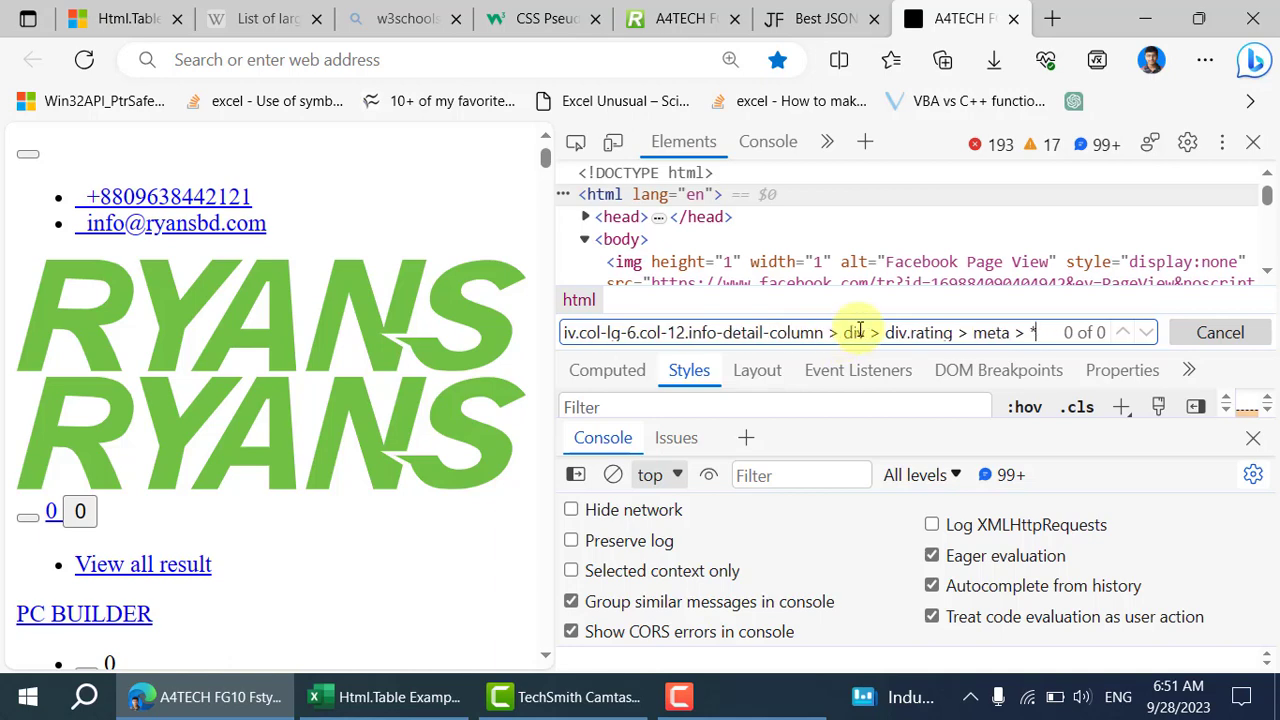
{"action": "key", "text": "BackSpace"}
{"action": "key", "text": "BackSpace"}
{"action": "key", "text": "BackSpace"}
{"action": "key", "text": "BackSpace"}
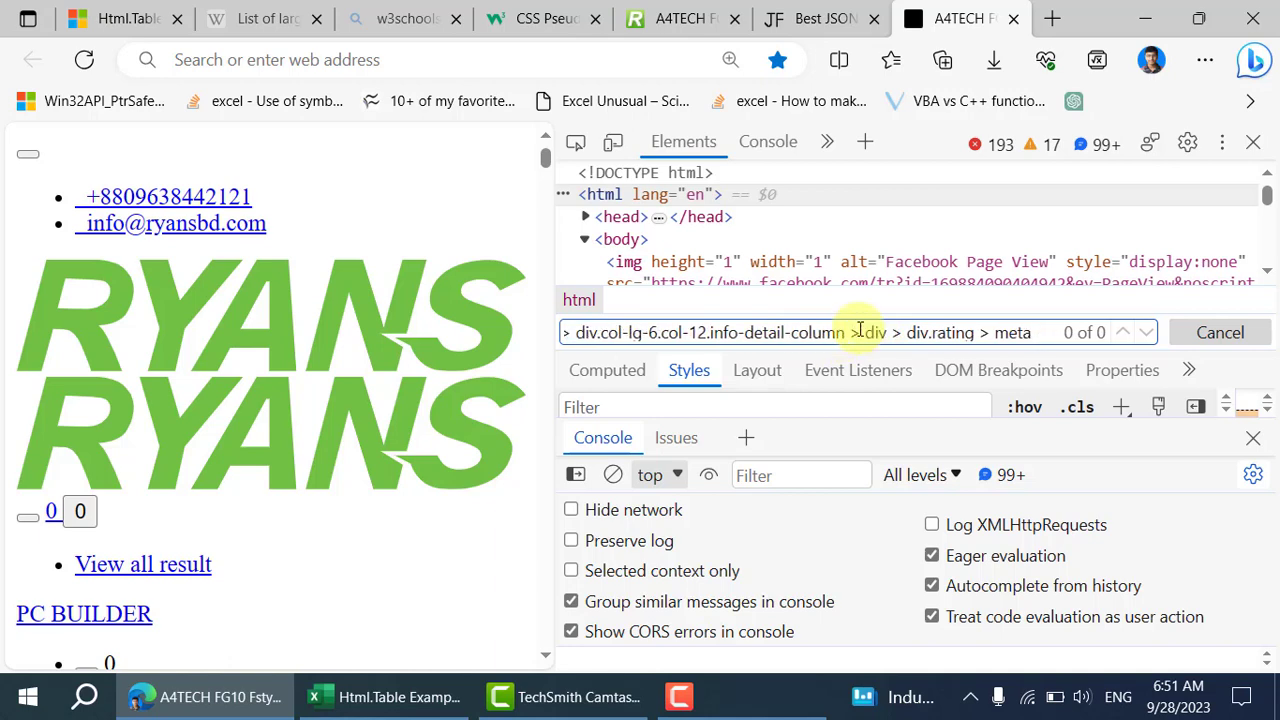
{"action": "key", "text": "BackSpace"}
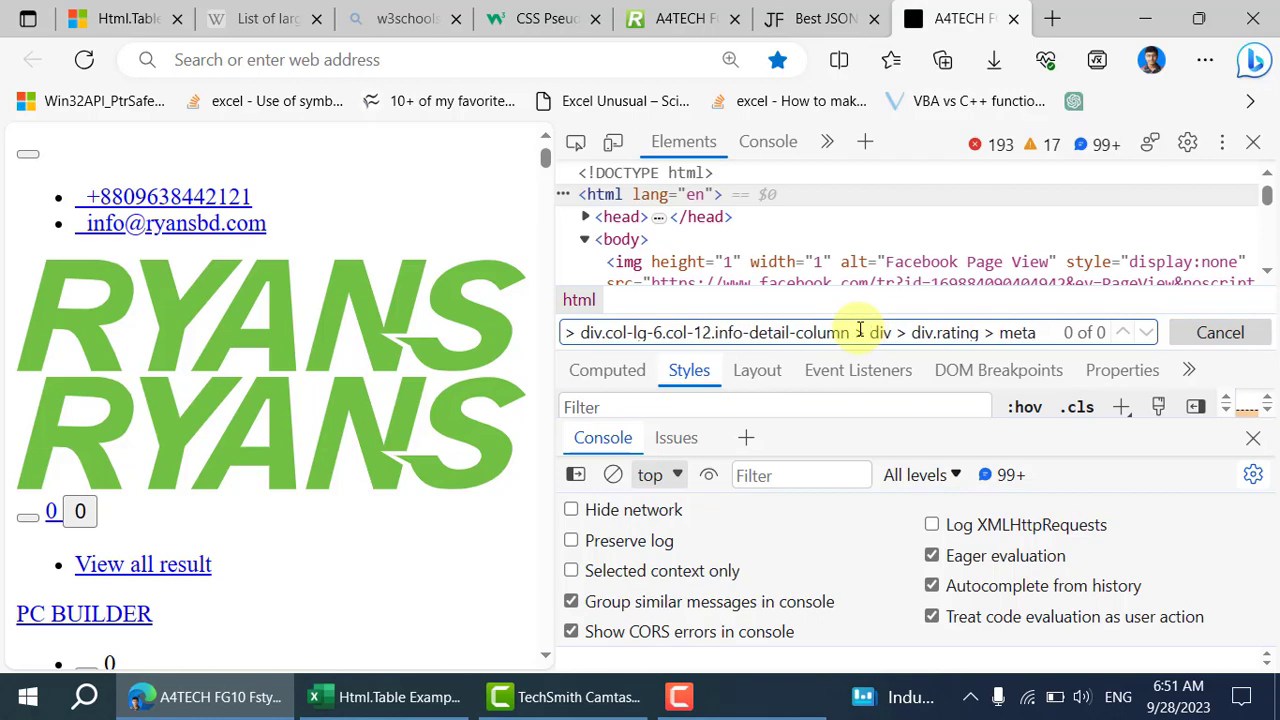
Look through the rendered content of the pasted page, going down the product category and brand lists.
{"action": "scroll", "coordinate": [323, 374], "scroll_direction": "down", "scroll_amount": 5}
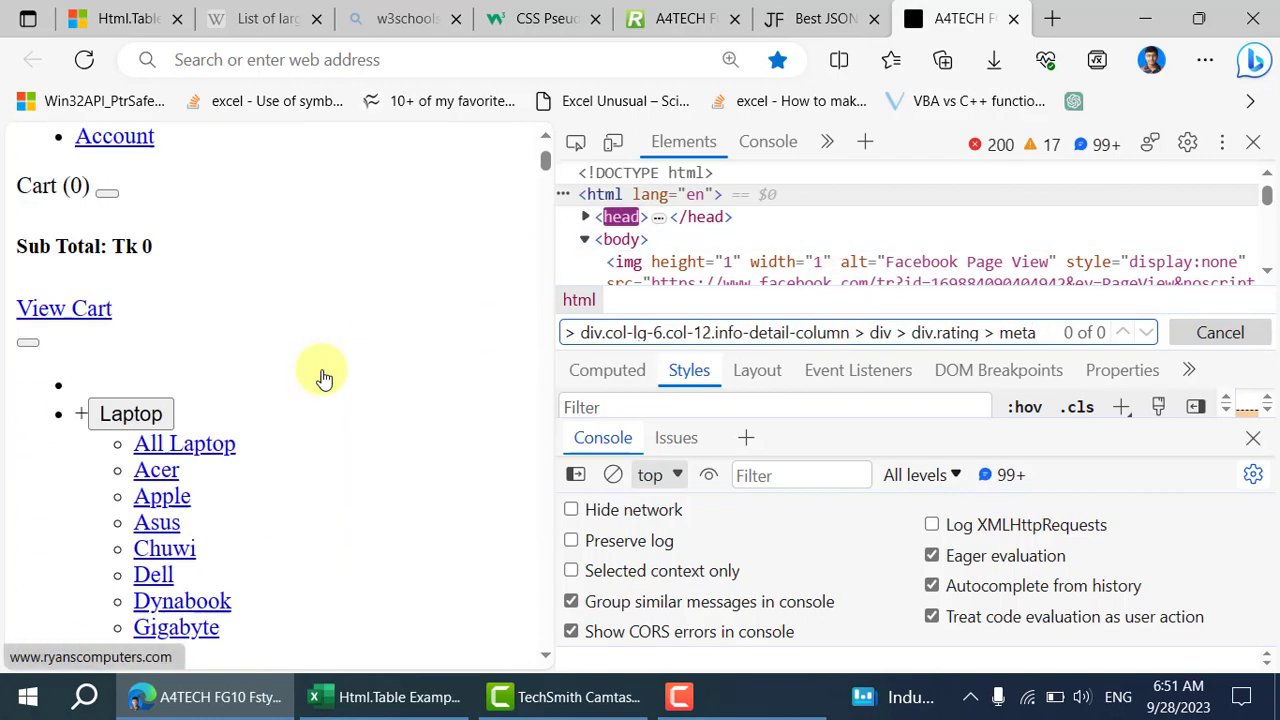
{"action": "scroll", "coordinate": [323, 378], "scroll_direction": "down", "scroll_amount": 20}
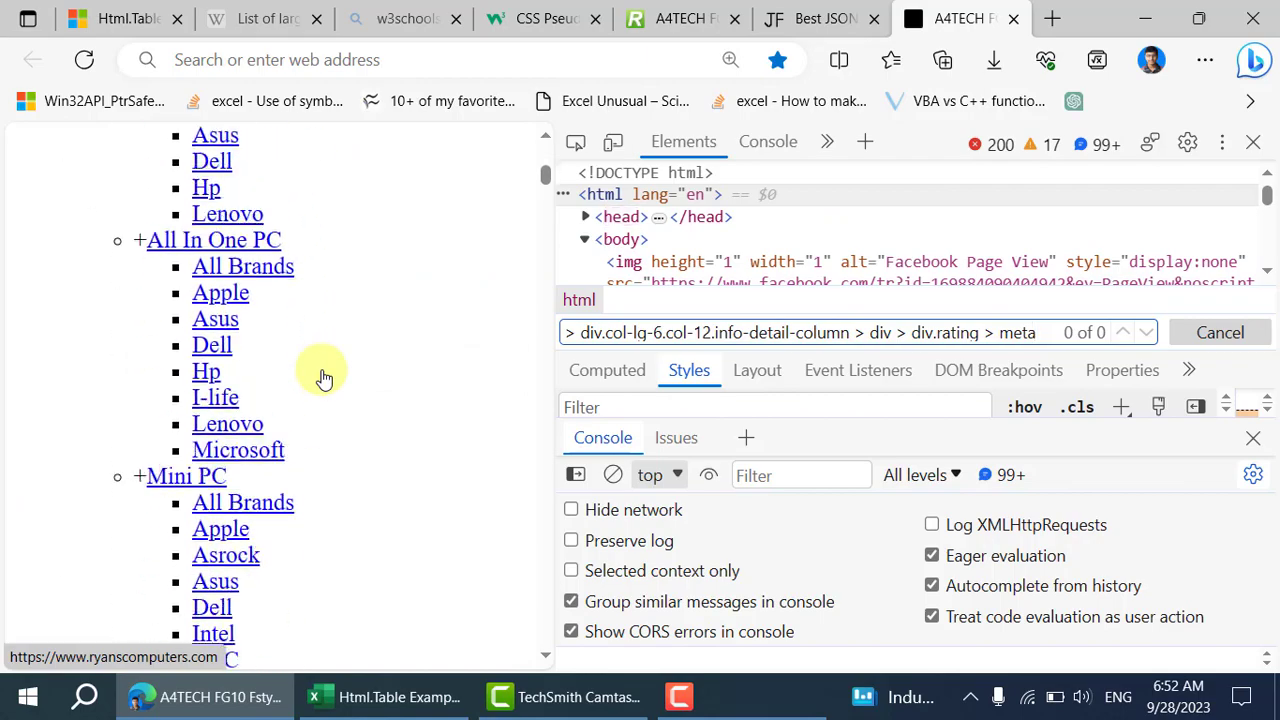
{"action": "scroll", "coordinate": [323, 378], "scroll_direction": "down", "scroll_amount": 20}
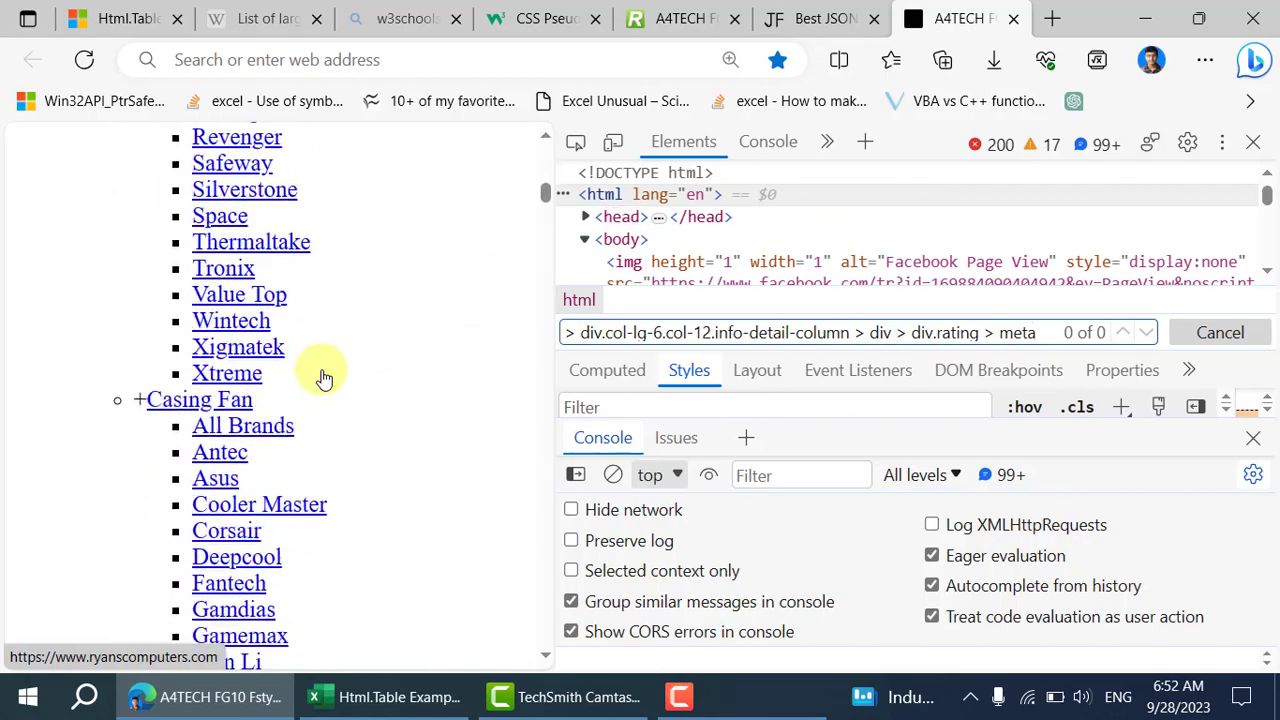
{"action": "scroll", "coordinate": [323, 378], "scroll_direction": "down", "scroll_amount": 20}
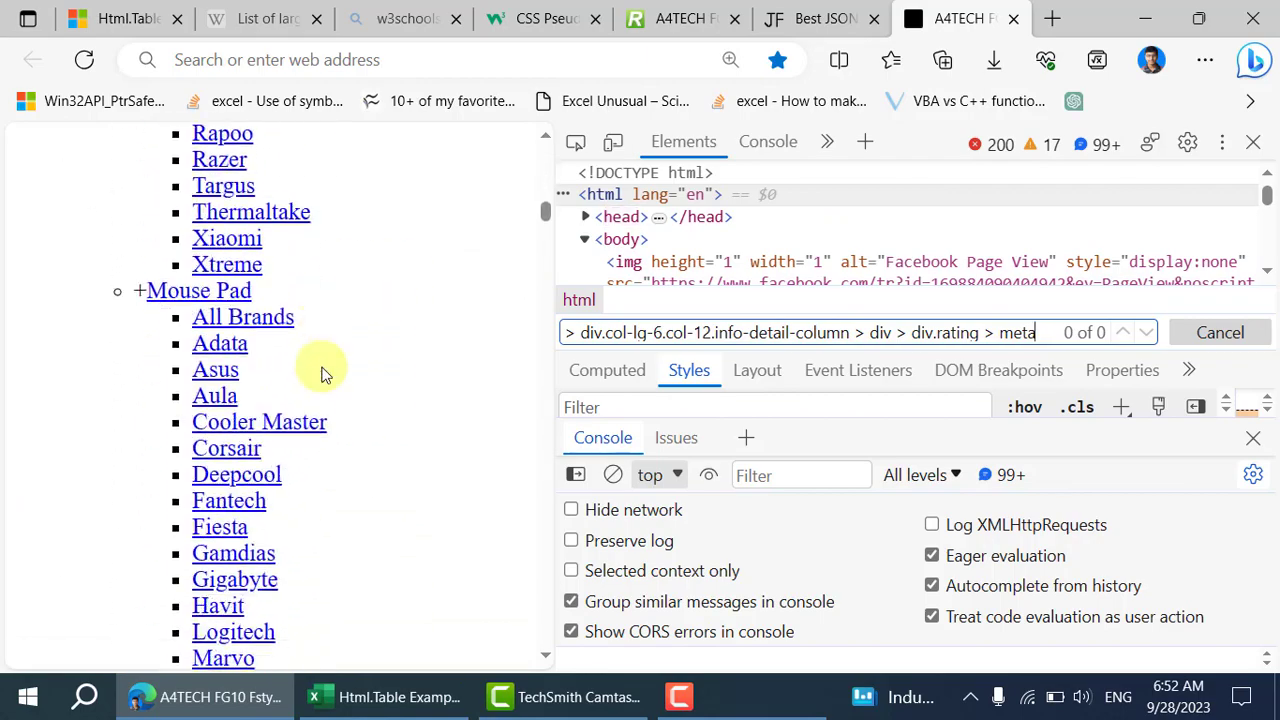
{"action": "scroll", "coordinate": [323, 373], "scroll_direction": "down", "scroll_amount": 20}
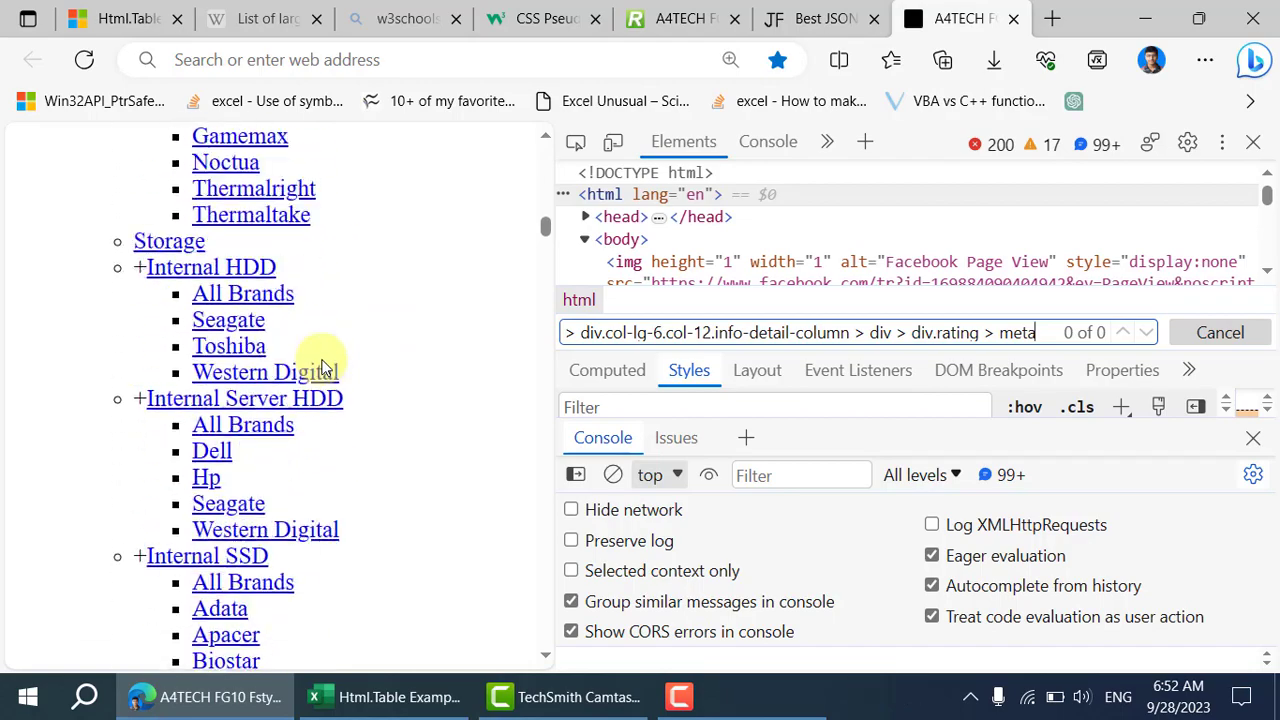
{"action": "scroll", "coordinate": [323, 369], "scroll_direction": "down", "scroll_amount": 20}
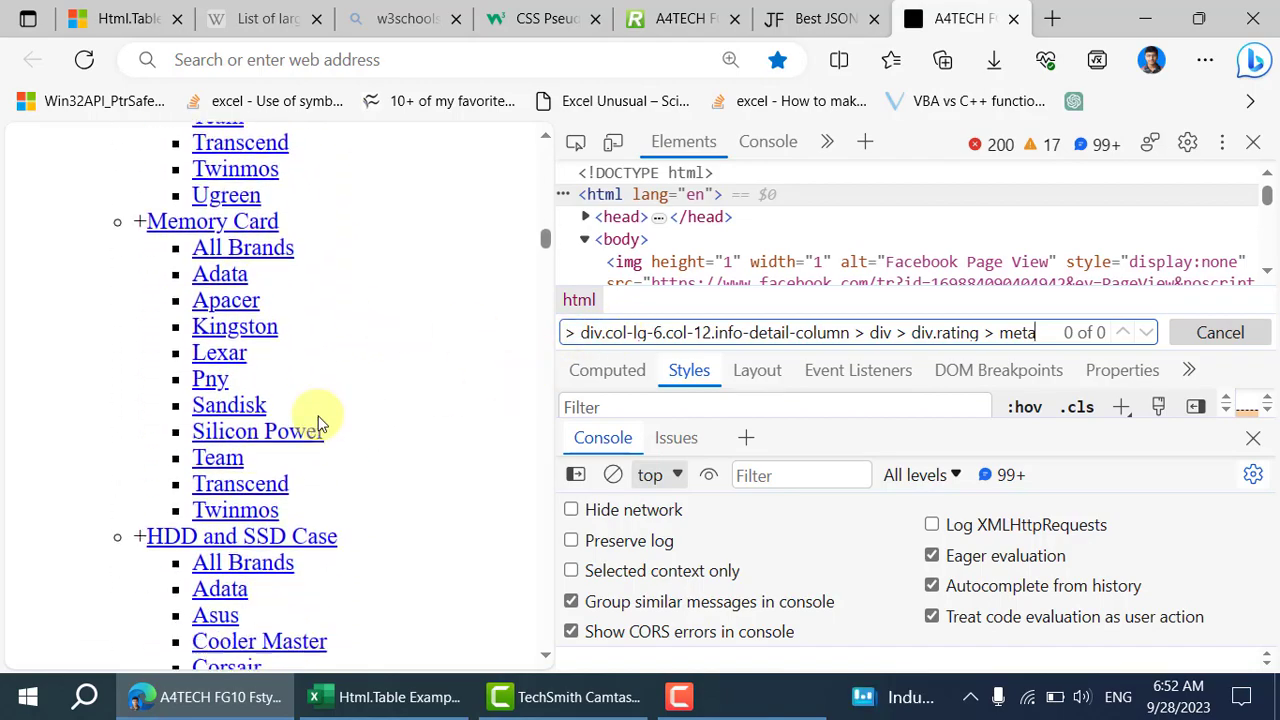
{"action": "scroll", "coordinate": [318, 424], "scroll_direction": "down", "scroll_amount": 20}
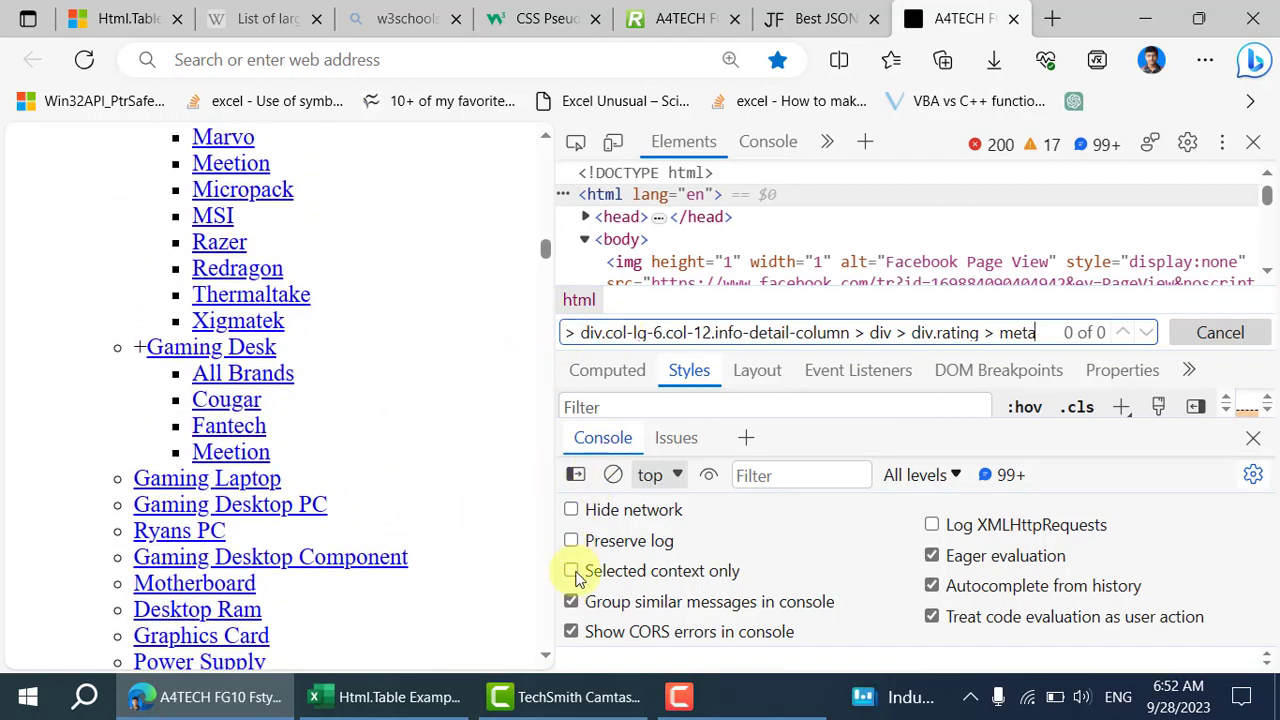
Switch to Power Query, open Table 1's Source step, and check the URL in its Web.BrowserContents formula.
{"action": "left_click", "coordinate": [395, 697]}
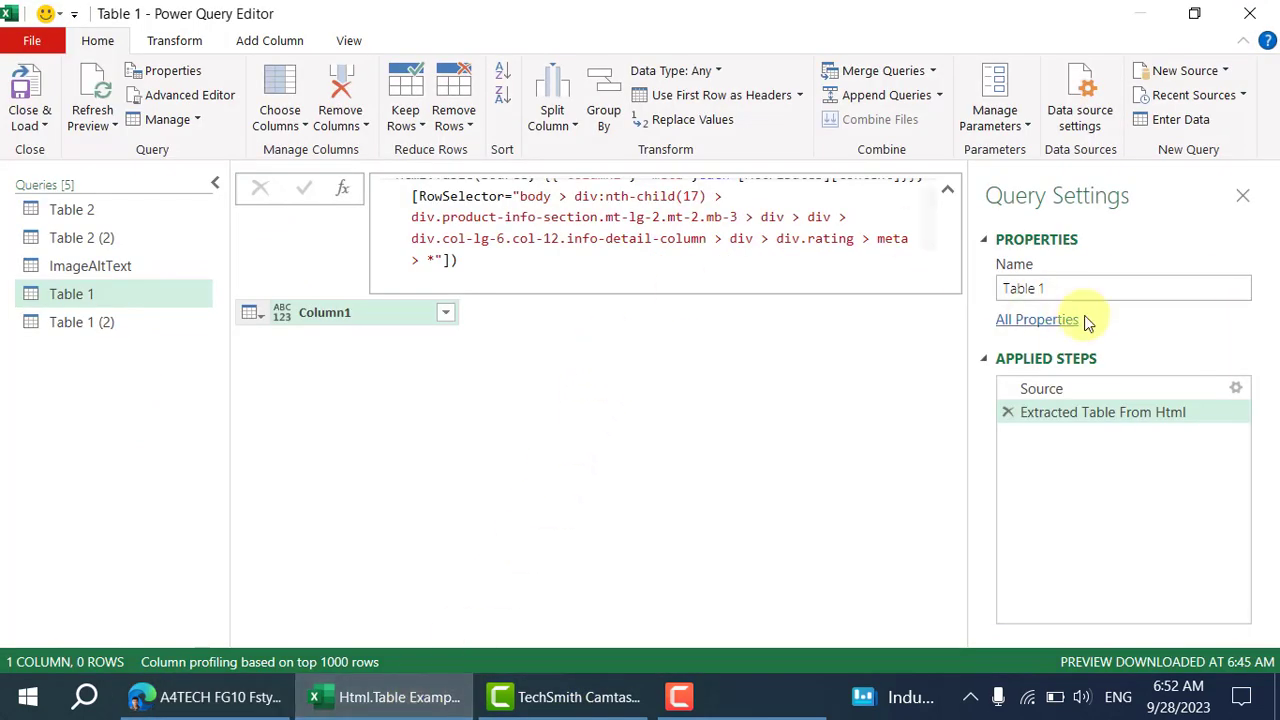
{"action": "left_click", "coordinate": [1030, 390]}
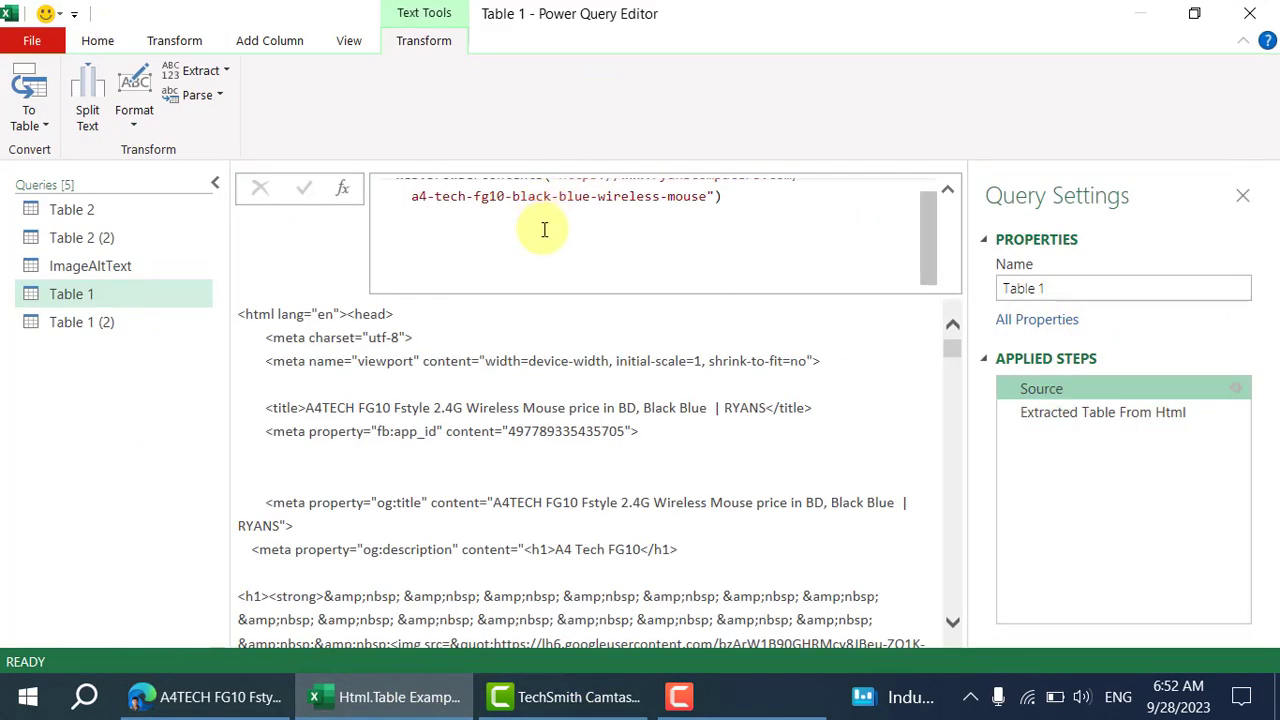
{"action": "scroll", "coordinate": [600, 222], "scroll_direction": "up", "scroll_amount": 1}
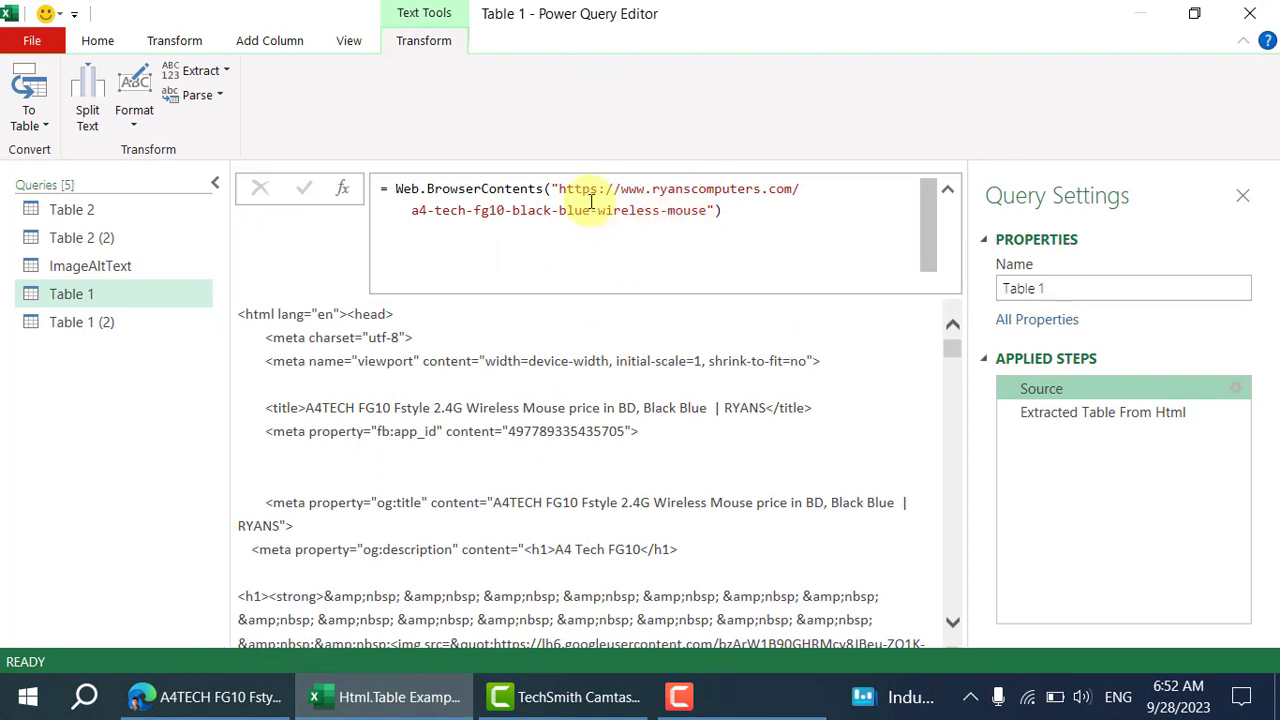
{"action": "left_click_drag", "start_coordinate": [562, 189], "coordinate": [695, 210]}
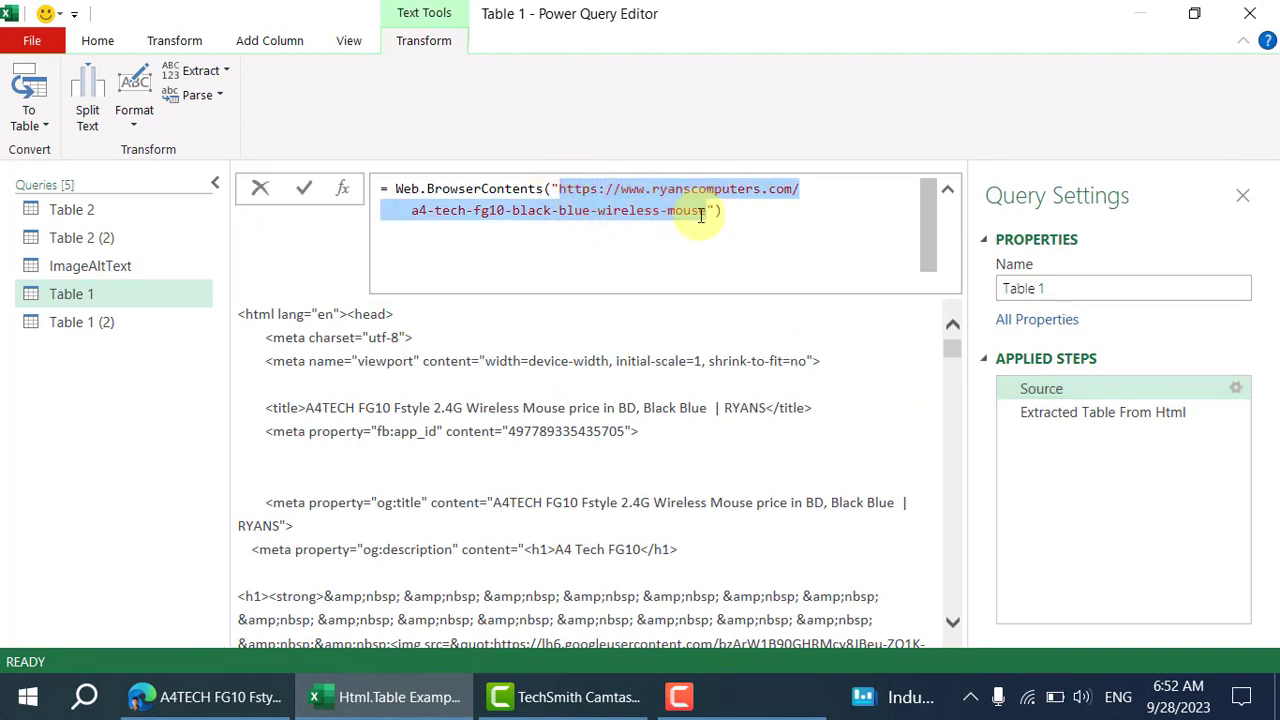
{"action": "left_click", "coordinate": [603, 280]}
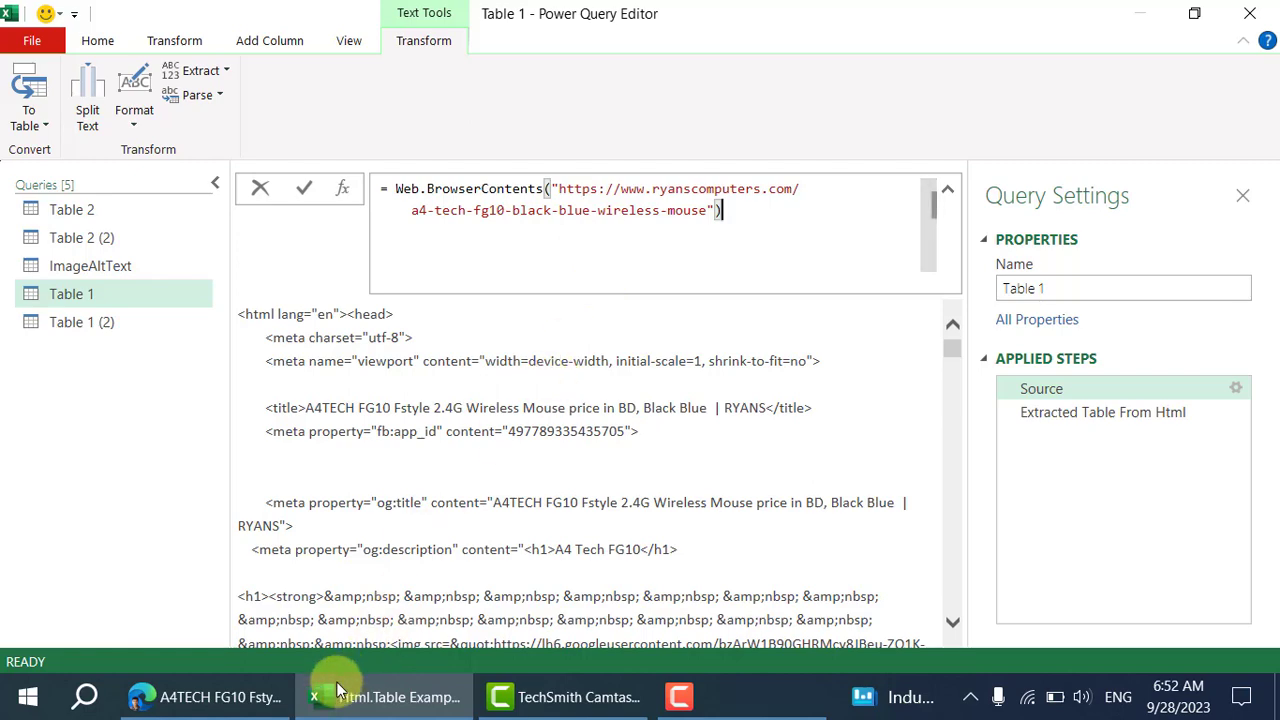
Switch to the browser's live Ryans product page and check its full web address.
{"action": "left_click", "coordinate": [195, 697]}
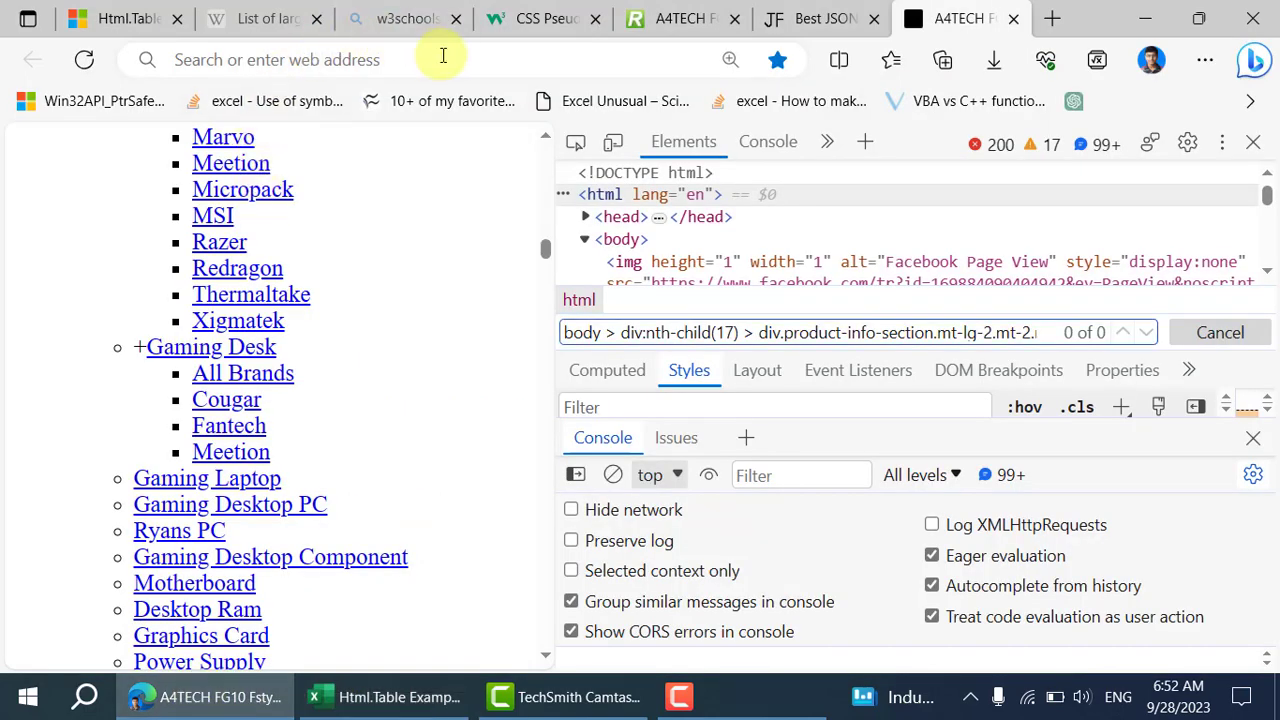
{"action": "left_click", "coordinate": [680, 18]}
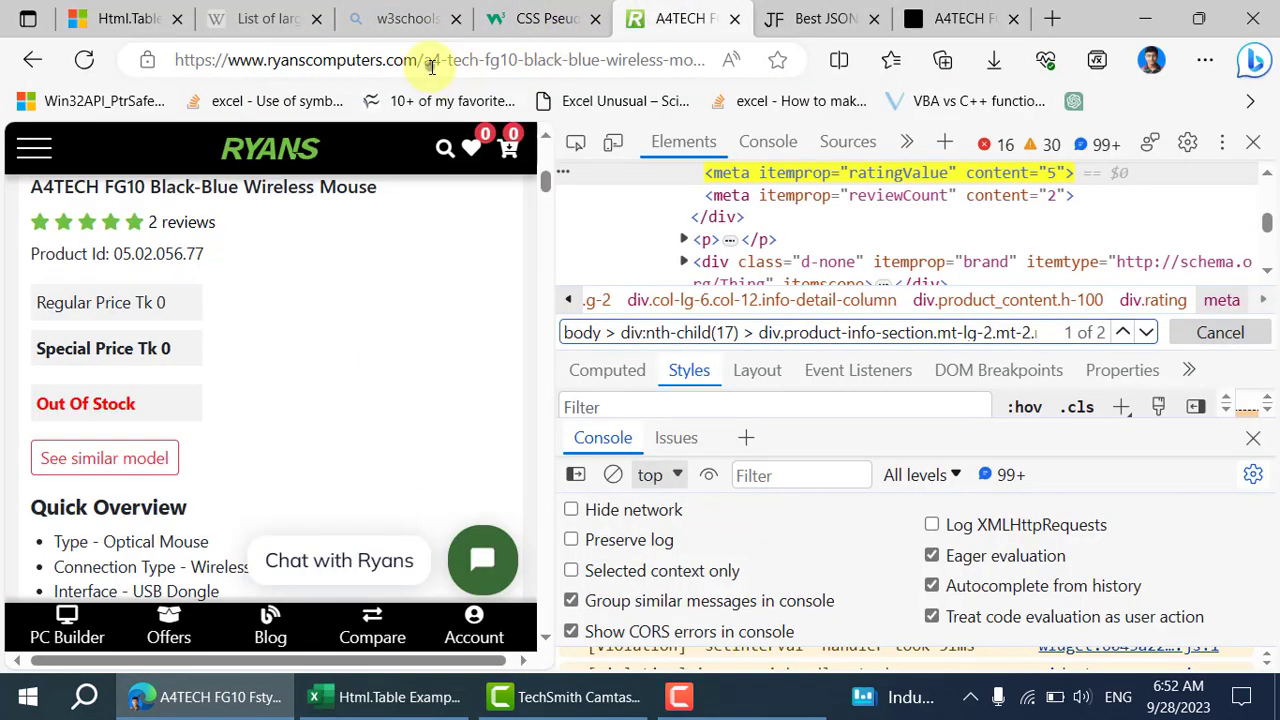
{"action": "left_click", "coordinate": [432, 66]}
{"action": "key", "text": "End"}
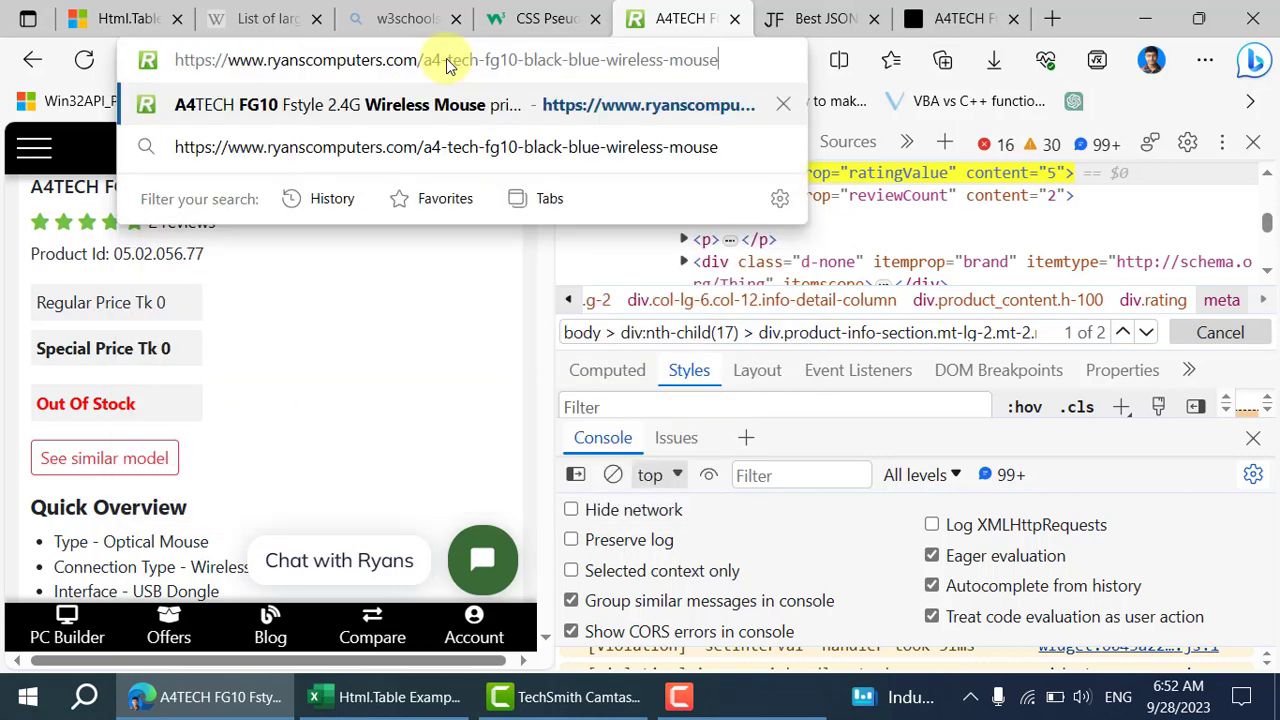
Reload the live A4TECH FG10 product page at its current web address and select the full address.
{"action": "key", "text": "Return"}
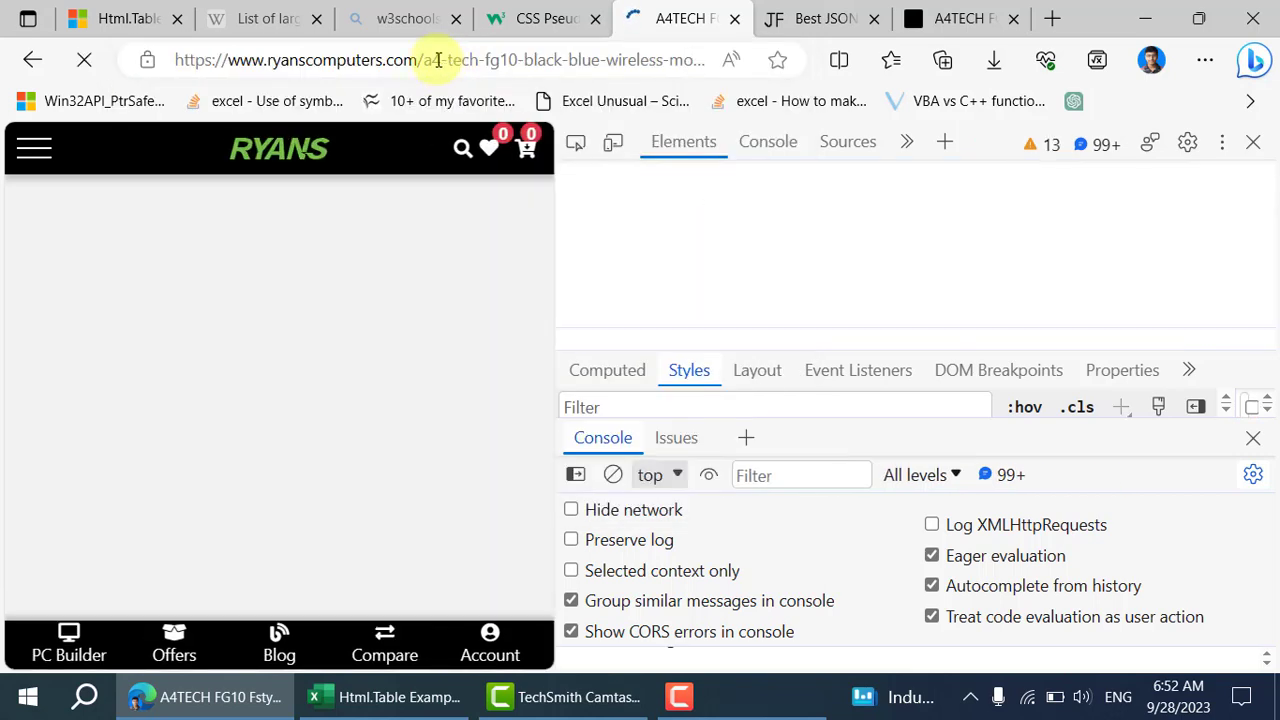
{"action": "left_click", "coordinate": [382, 59]}
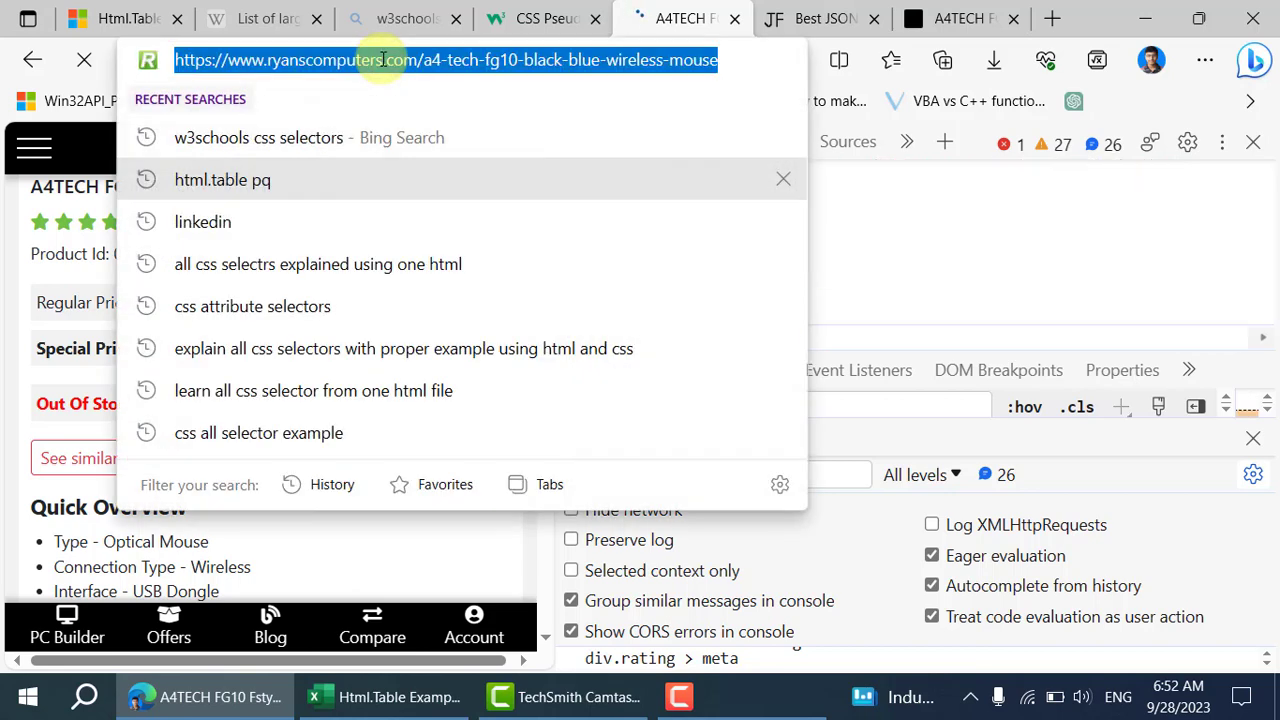
Switch to Power Query, re-apply Table 1's Source formula, and refresh the query preview to download the page's HTML again.
{"action": "left_click", "coordinate": [440, 699]}
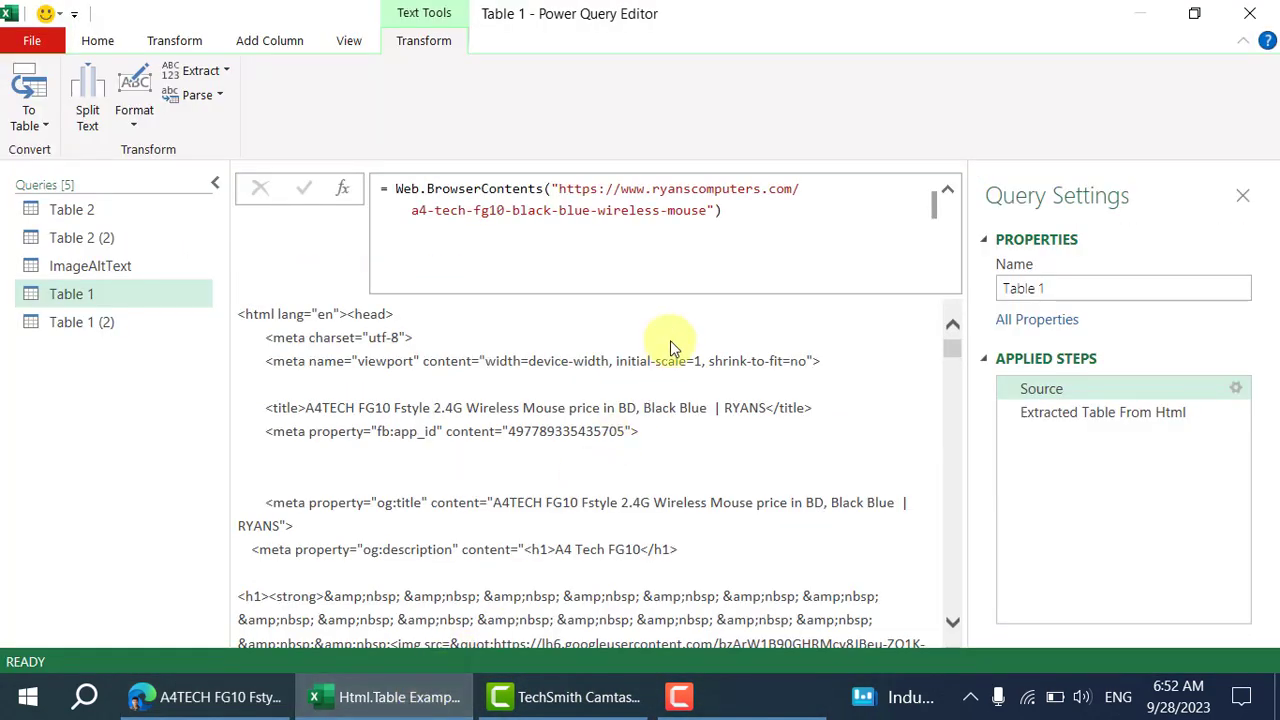
{"action": "scroll", "coordinate": [672, 425], "scroll_direction": "down", "scroll_amount": 10}
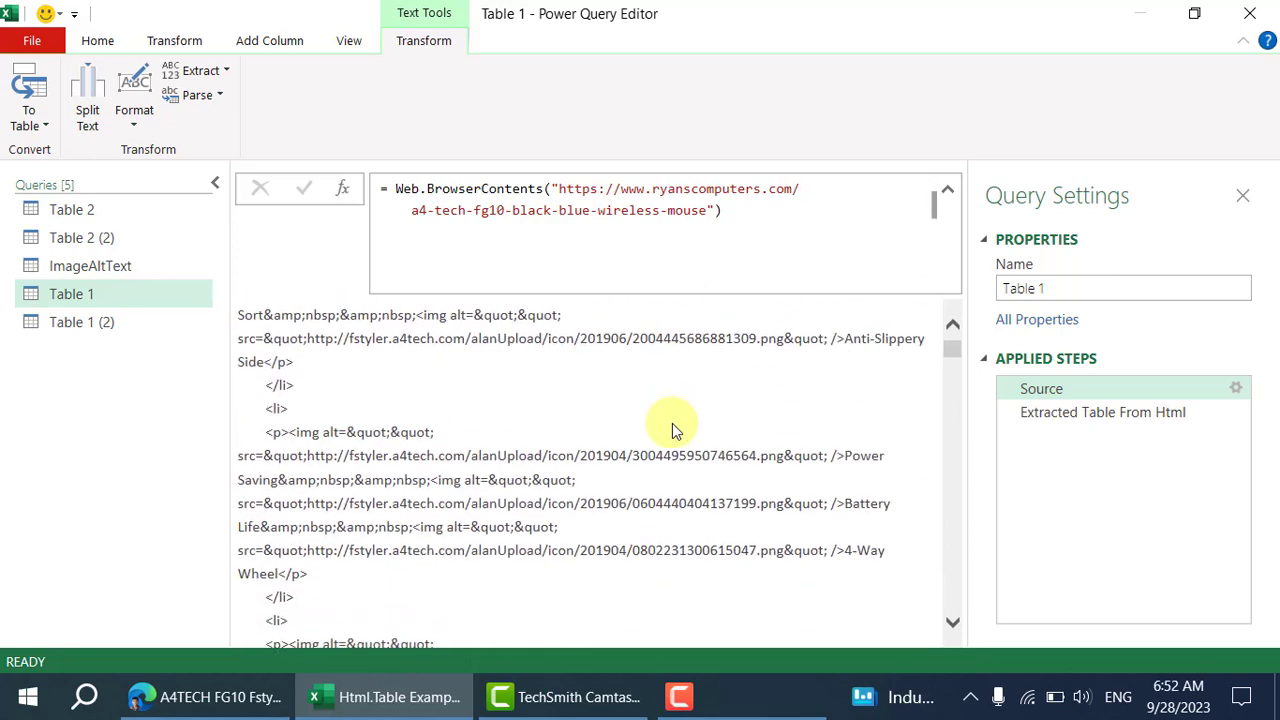
{"action": "left_click", "coordinate": [730, 224]}
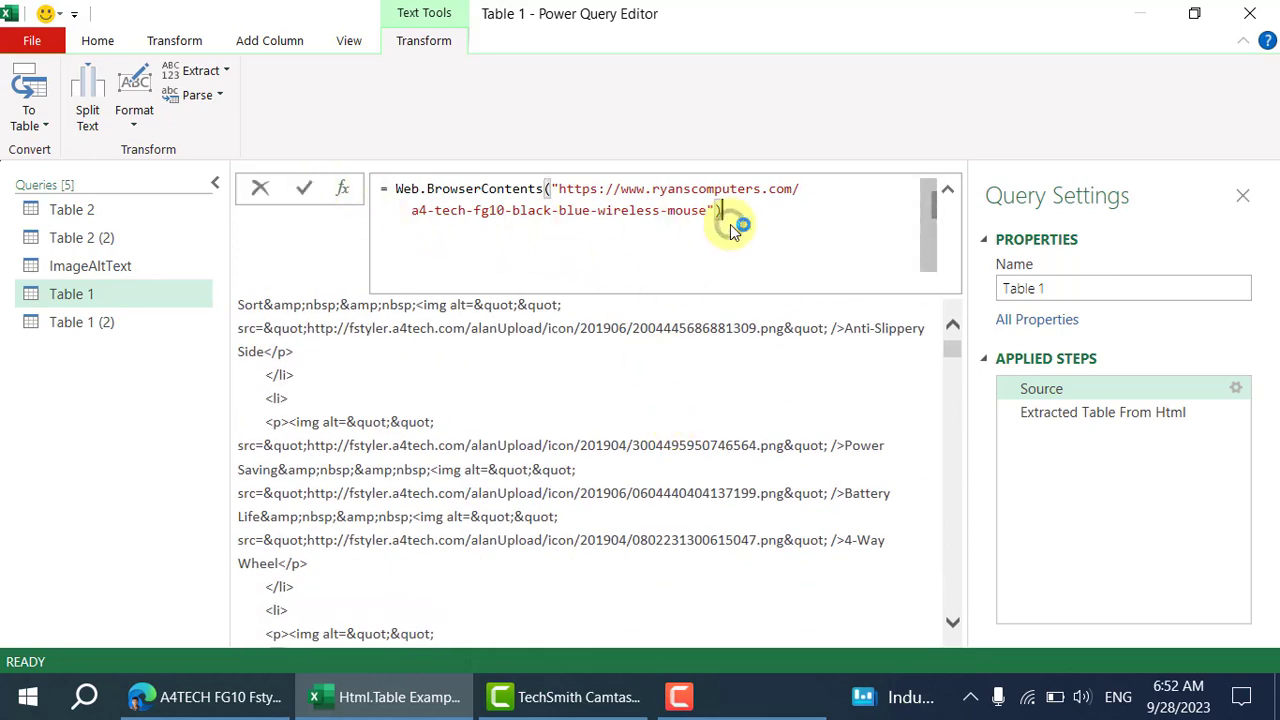
{"action": "left_click", "coordinate": [310, 192]}
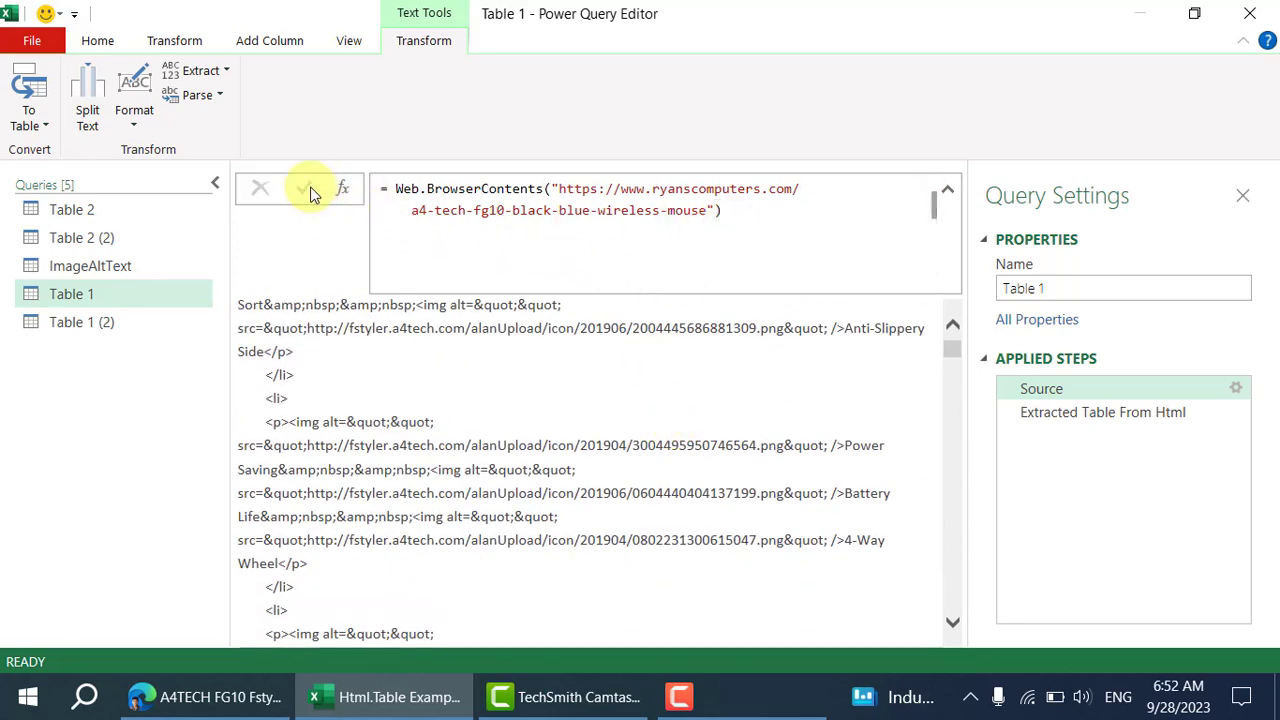
{"action": "left_click", "coordinate": [722, 208]}
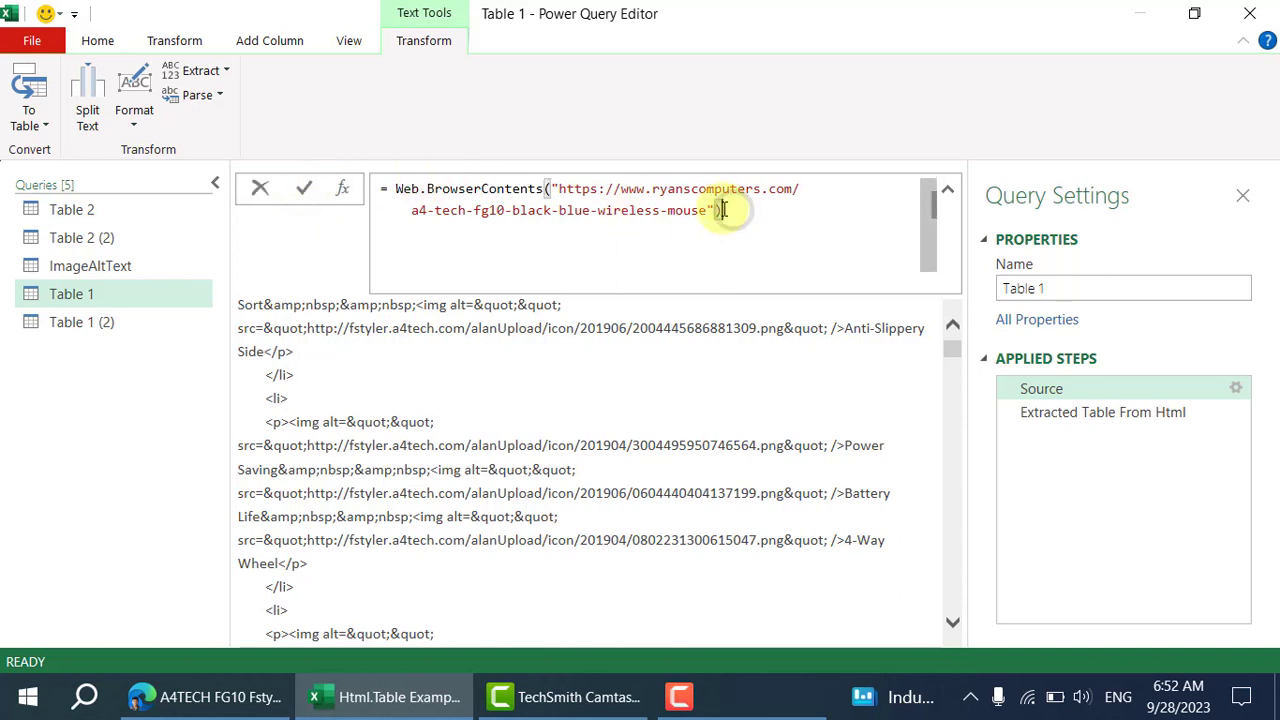
{"action": "left_click", "coordinate": [303, 192]}
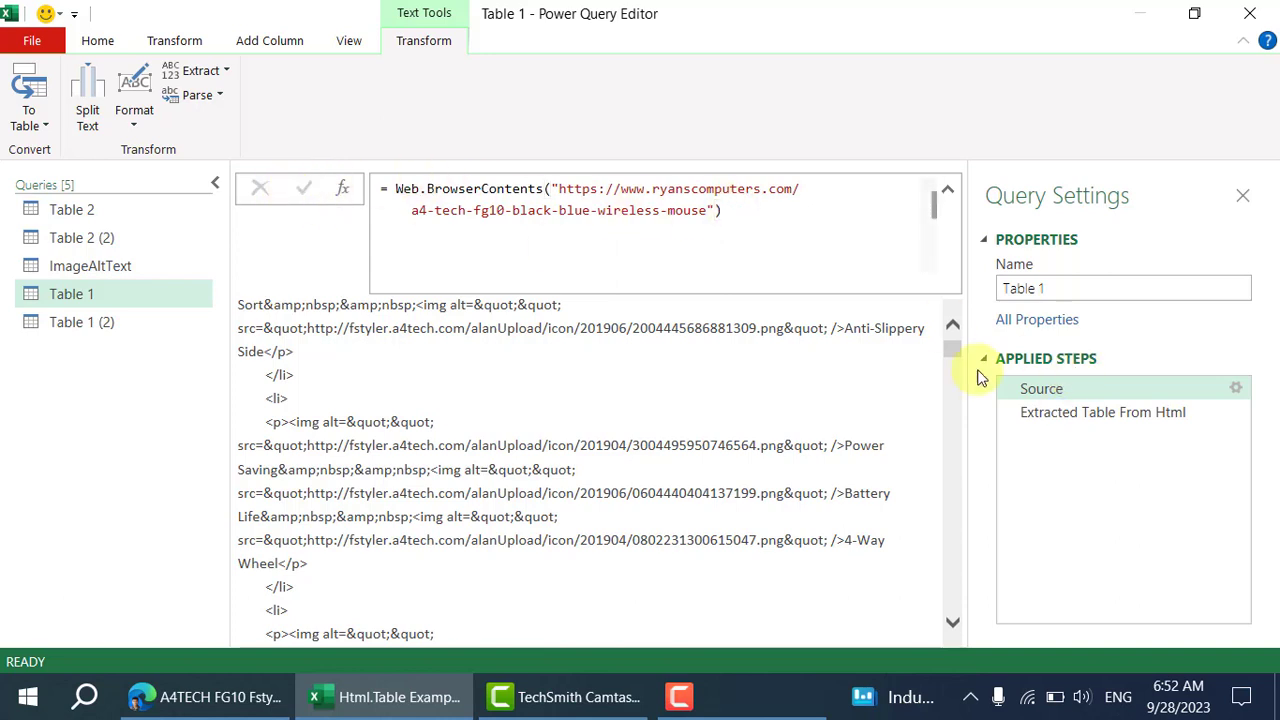
{"action": "left_click", "coordinate": [78, 46]}
{"action": "left_click", "coordinate": [92, 122]}
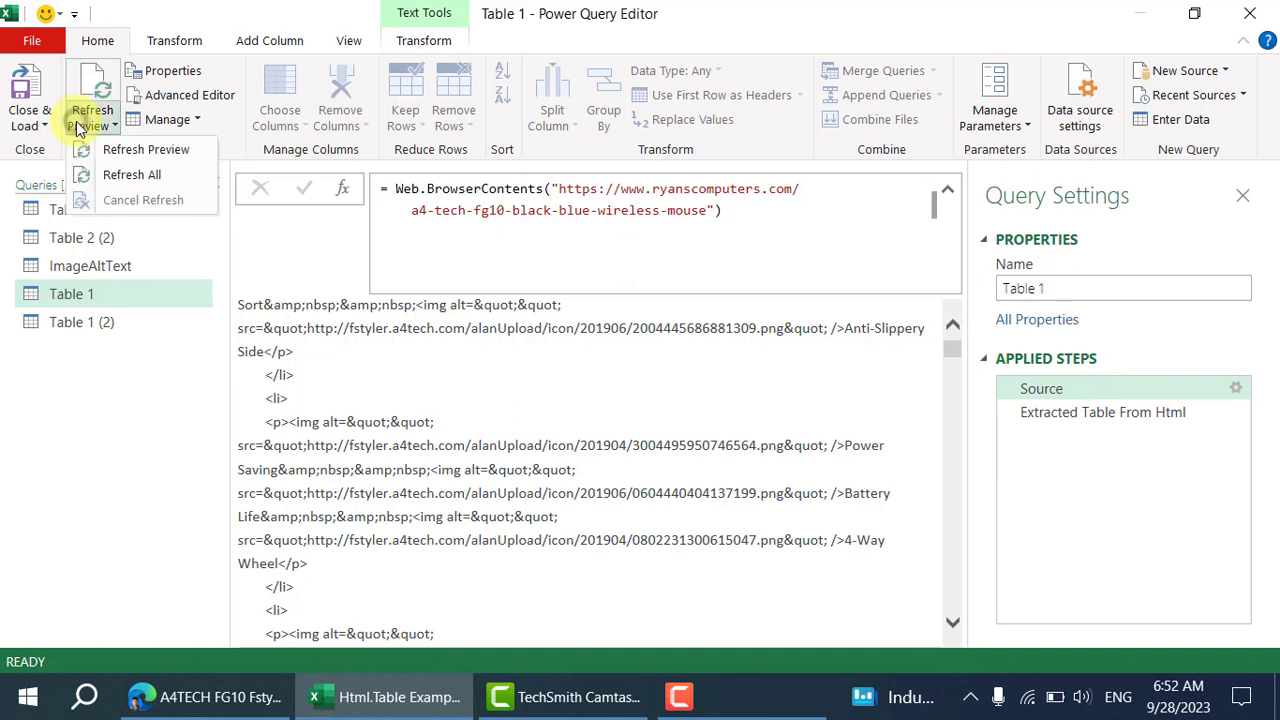
{"action": "left_click", "coordinate": [138, 158]}
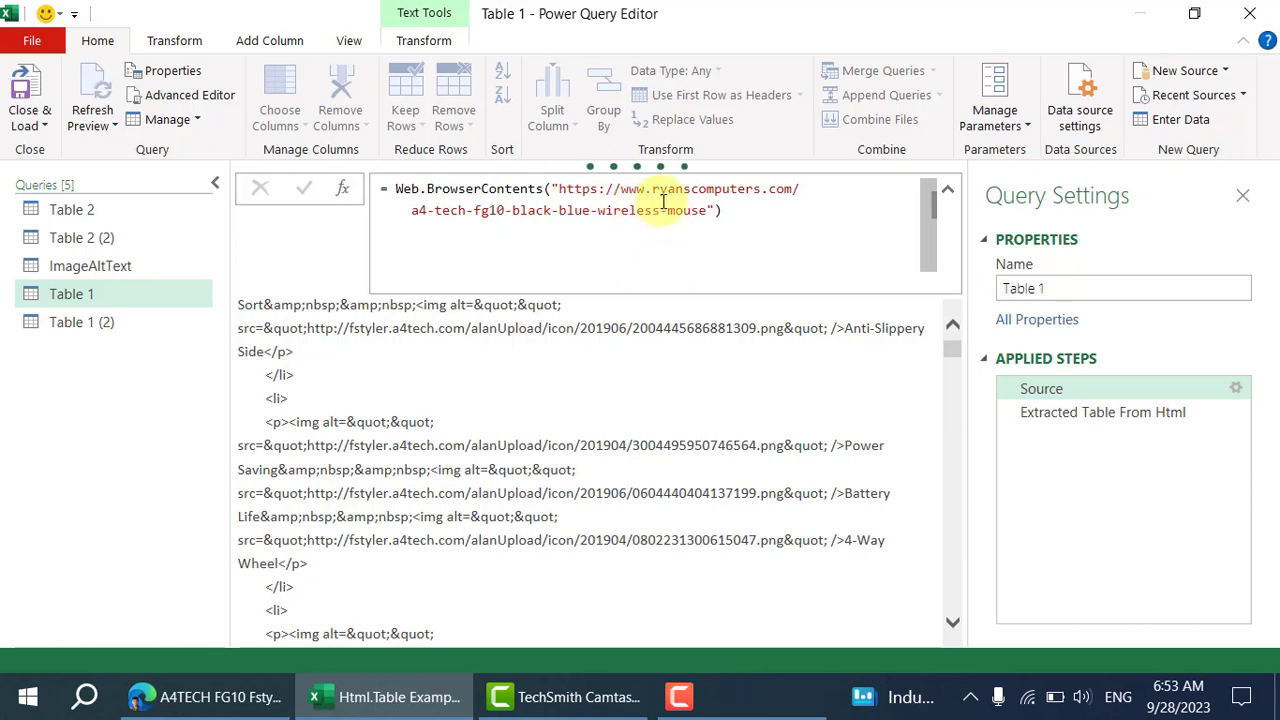
{"action": "scroll", "coordinate": [621, 189], "scroll_direction": "down", "scroll_amount": 1}
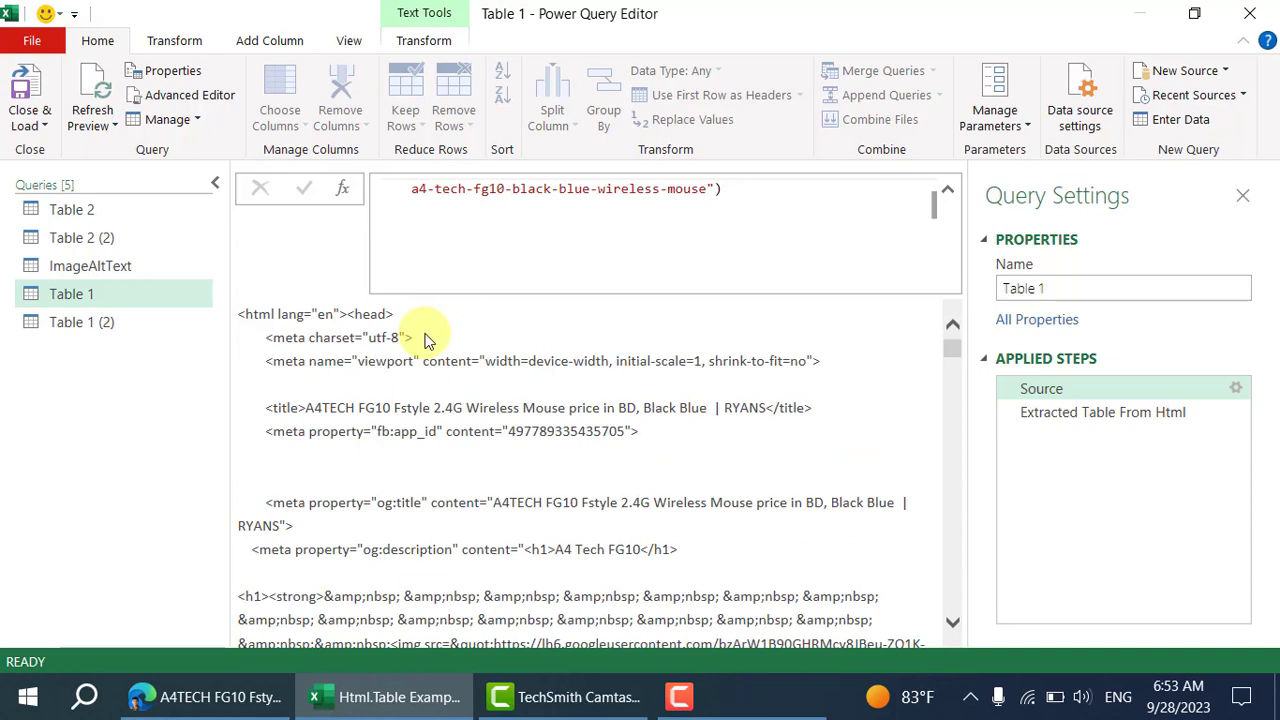
Copy the entire refreshed HTML text and replace the pasted page's html element with it in the browser's developer tools.
{"action": "scroll", "coordinate": [424, 340], "scroll_direction": "down", "scroll_amount": 15}
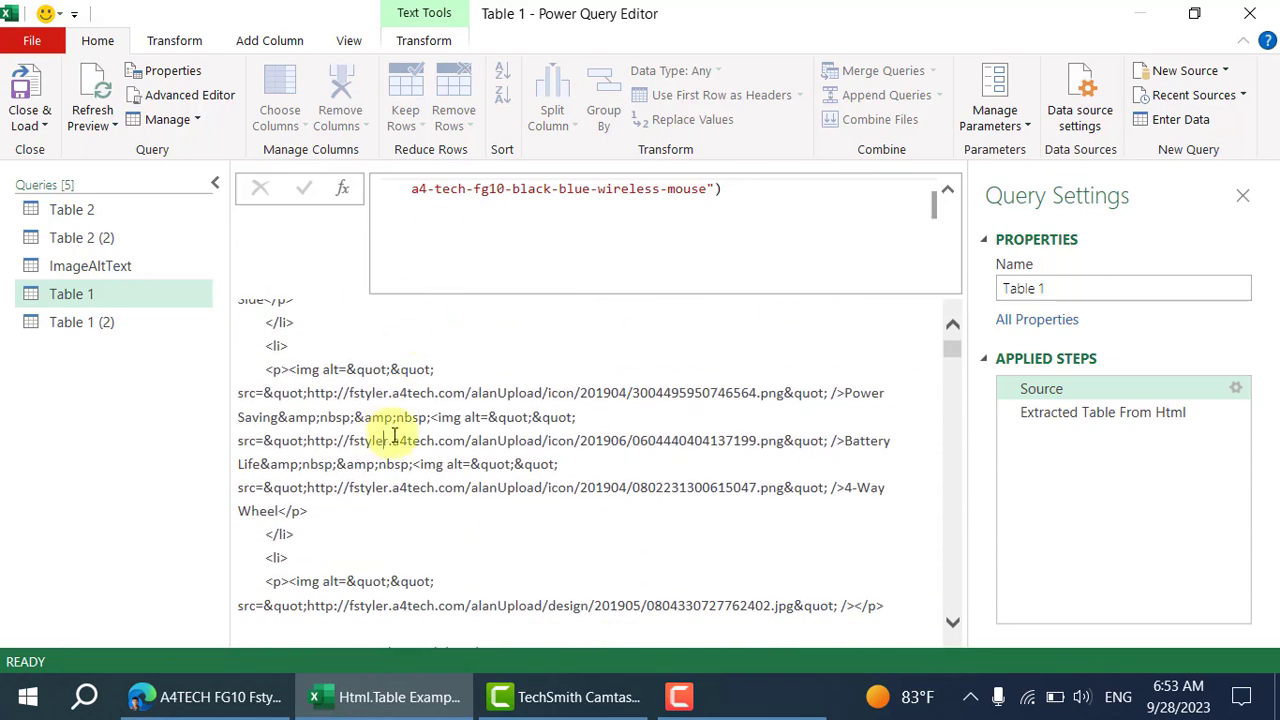
{"action": "key", "text": "ctrl+a"}
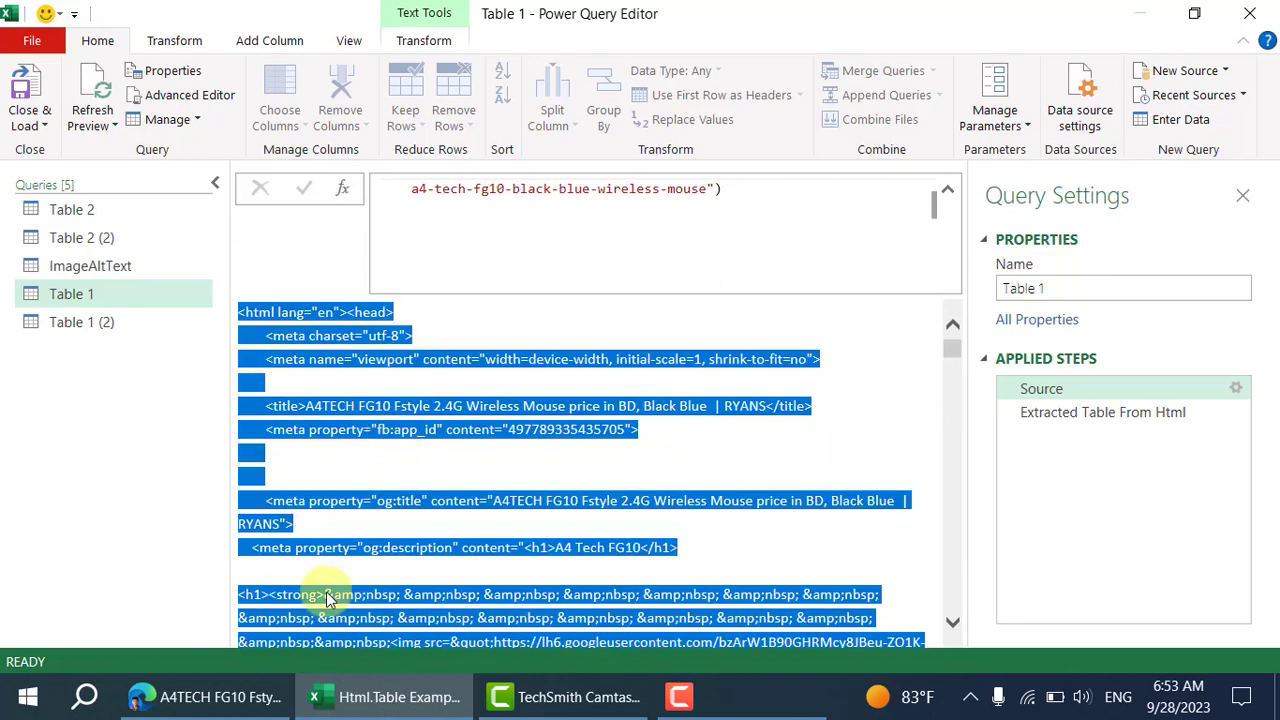
{"action": "left_click", "coordinate": [210, 697]}
{"action": "left_click", "coordinate": [948, 14]}
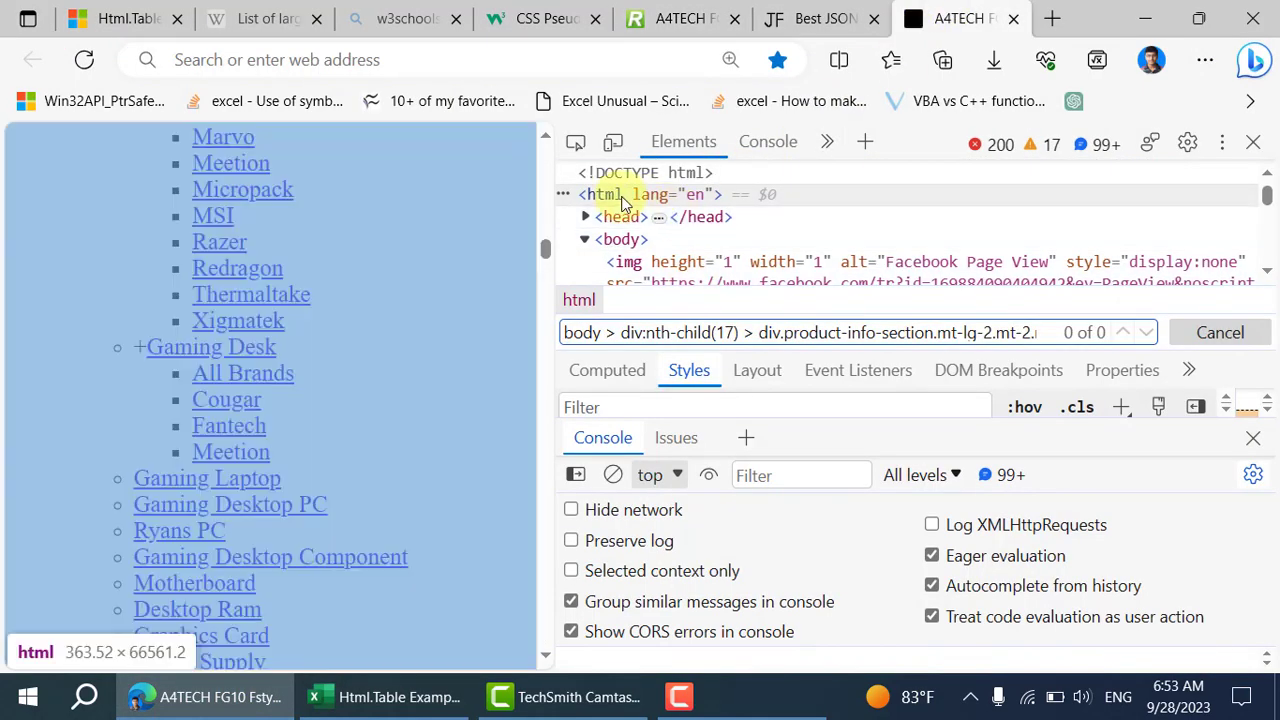
{"action": "right_click", "coordinate": [621, 202]}
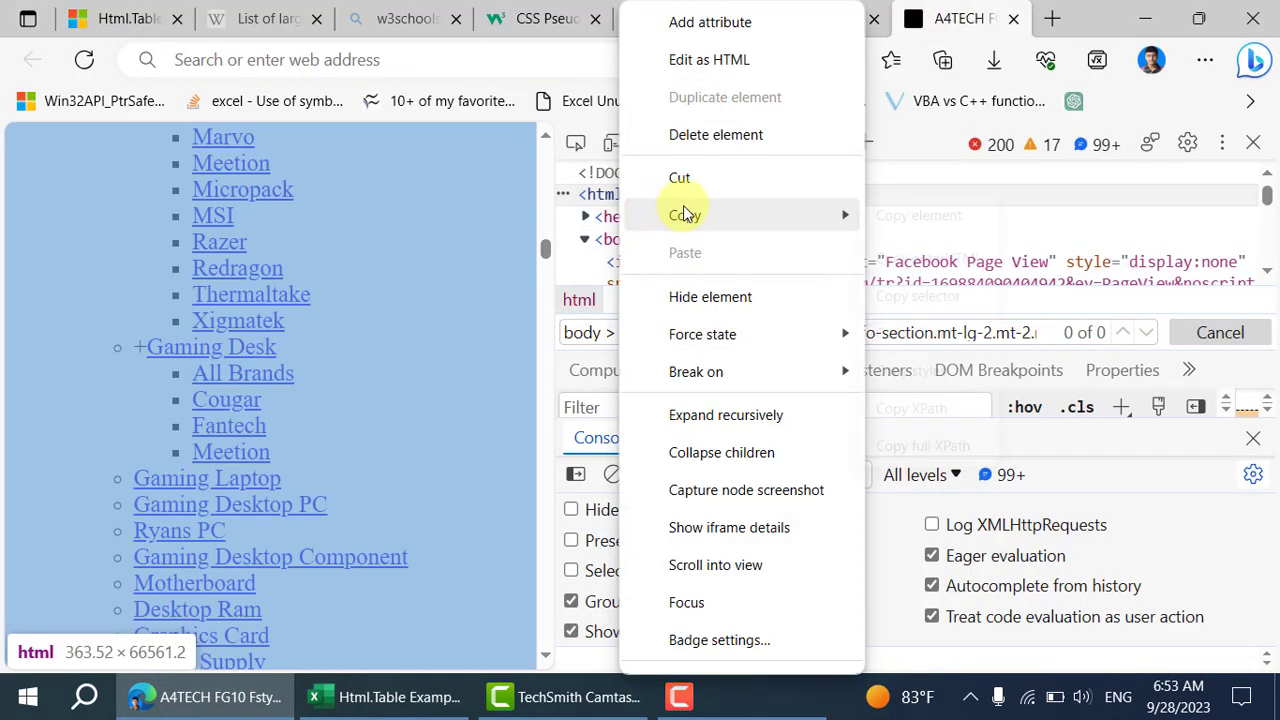
{"action": "left_click", "coordinate": [708, 60]}
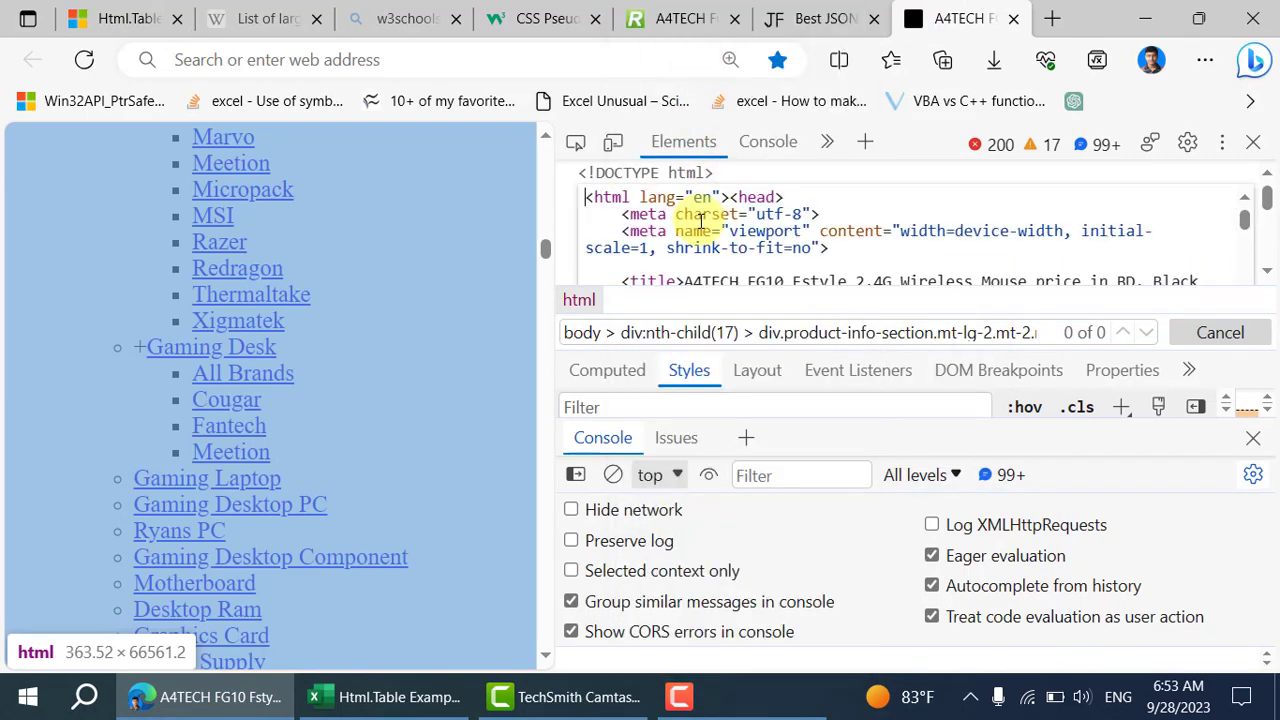
{"action": "key", "text": "ctrl+a"}
{"action": "key", "text": "ctrl+v"}
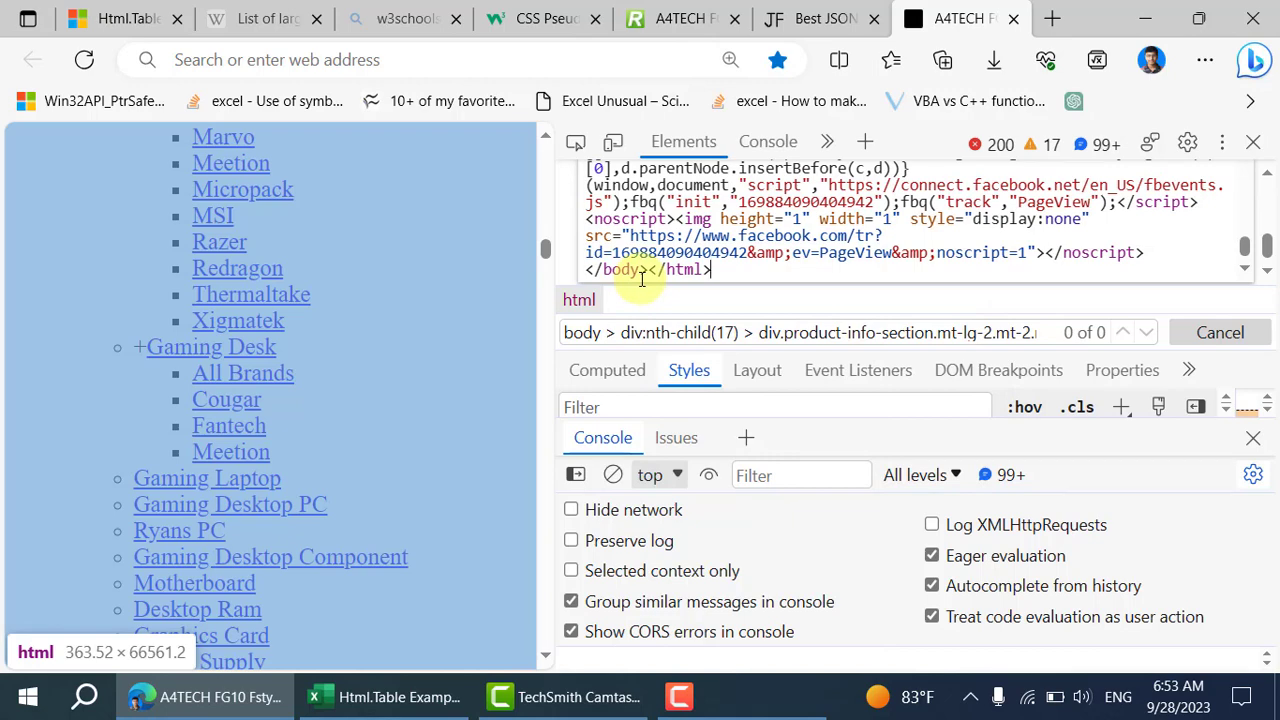
{"action": "key", "text": "ctrl+Return"}
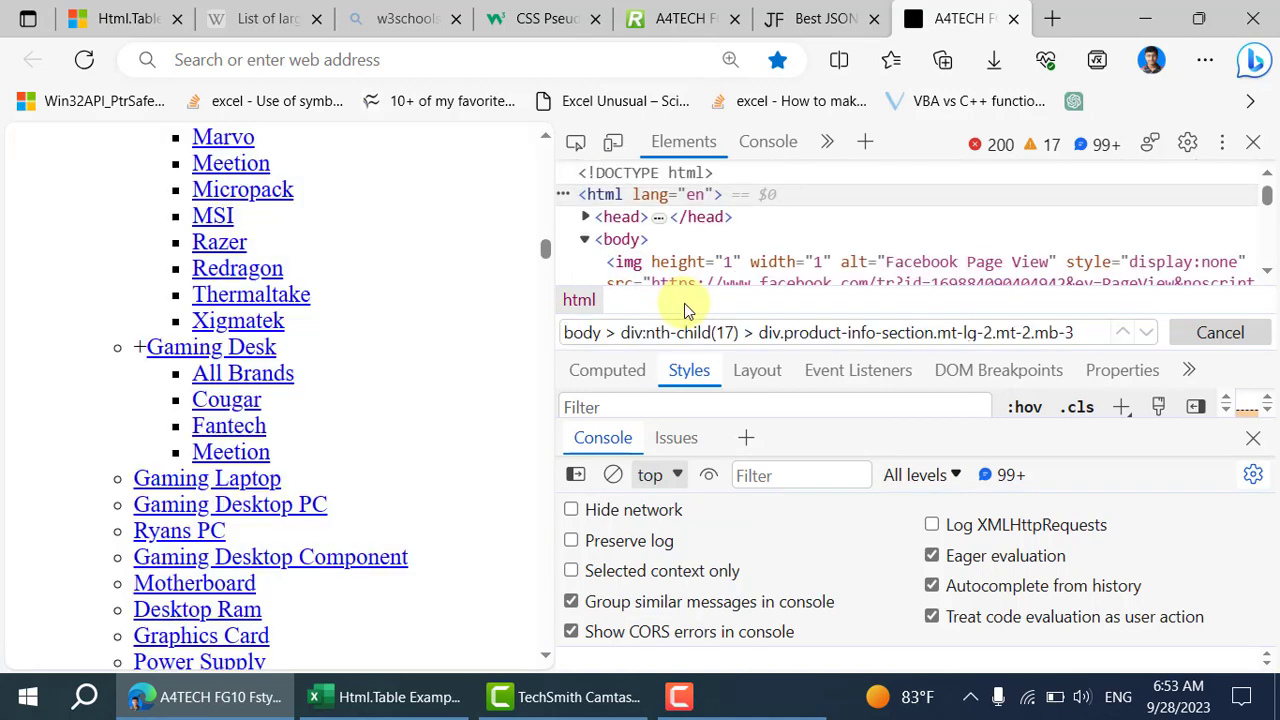
Search the newly pasted HTML for the full selector ending in "div.rating > meta".
{"action": "triple_click", "coordinate": [1033, 335]}
{"action": "key", "text": "ctrl+v"}
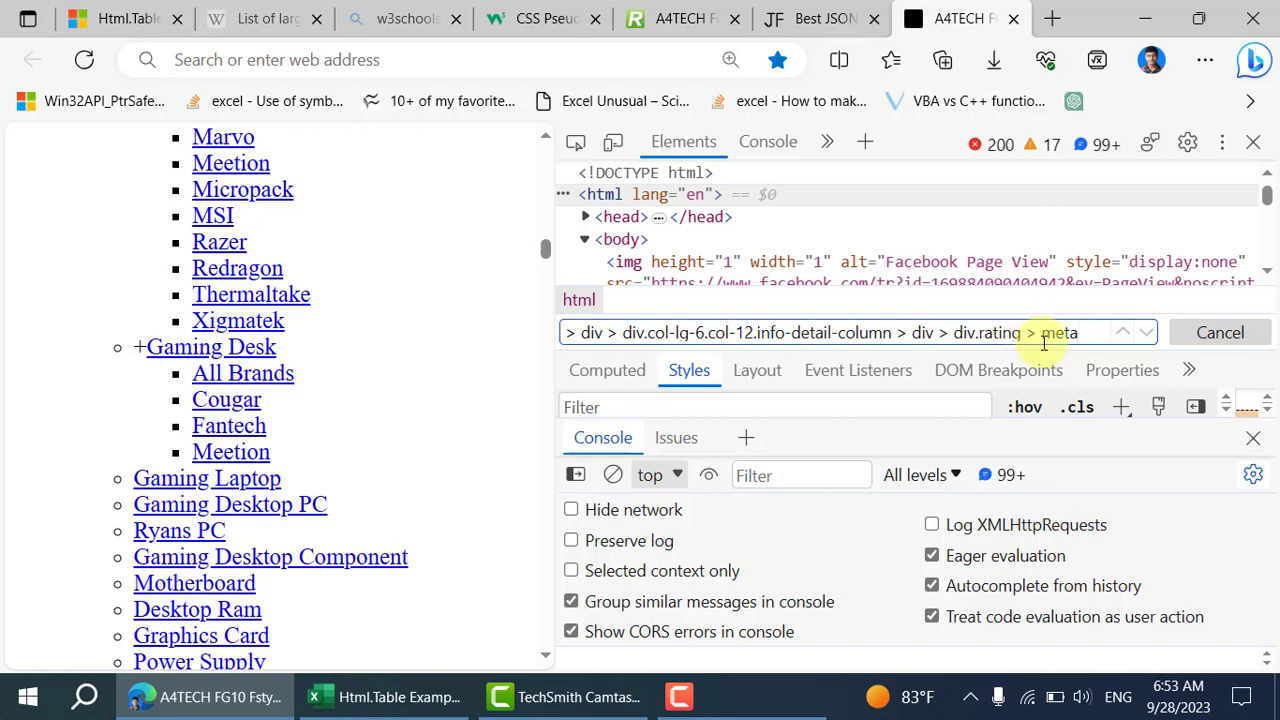
Look down the rendered page past the category and brand lists to the product's name, reviews and price details.
{"action": "scroll", "coordinate": [323, 534], "scroll_direction": "down", "scroll_amount": 15}
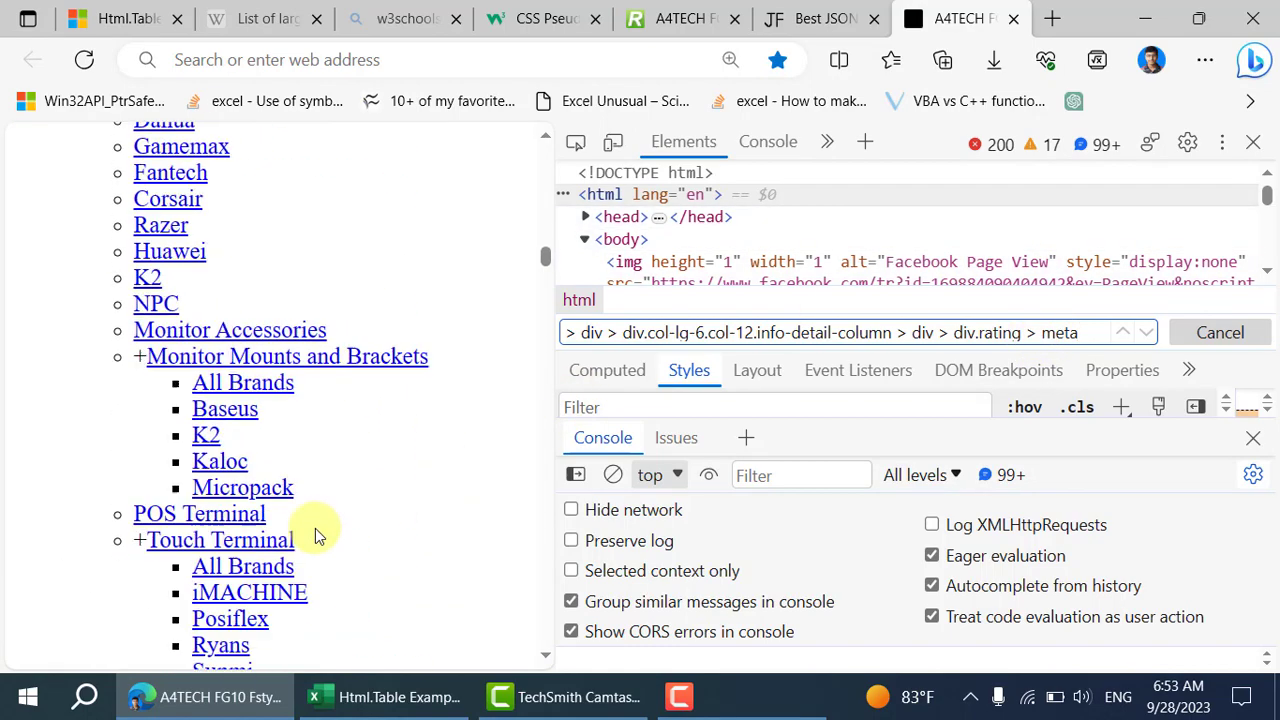
{"action": "scroll", "coordinate": [318, 530], "scroll_direction": "down", "scroll_amount": 15}
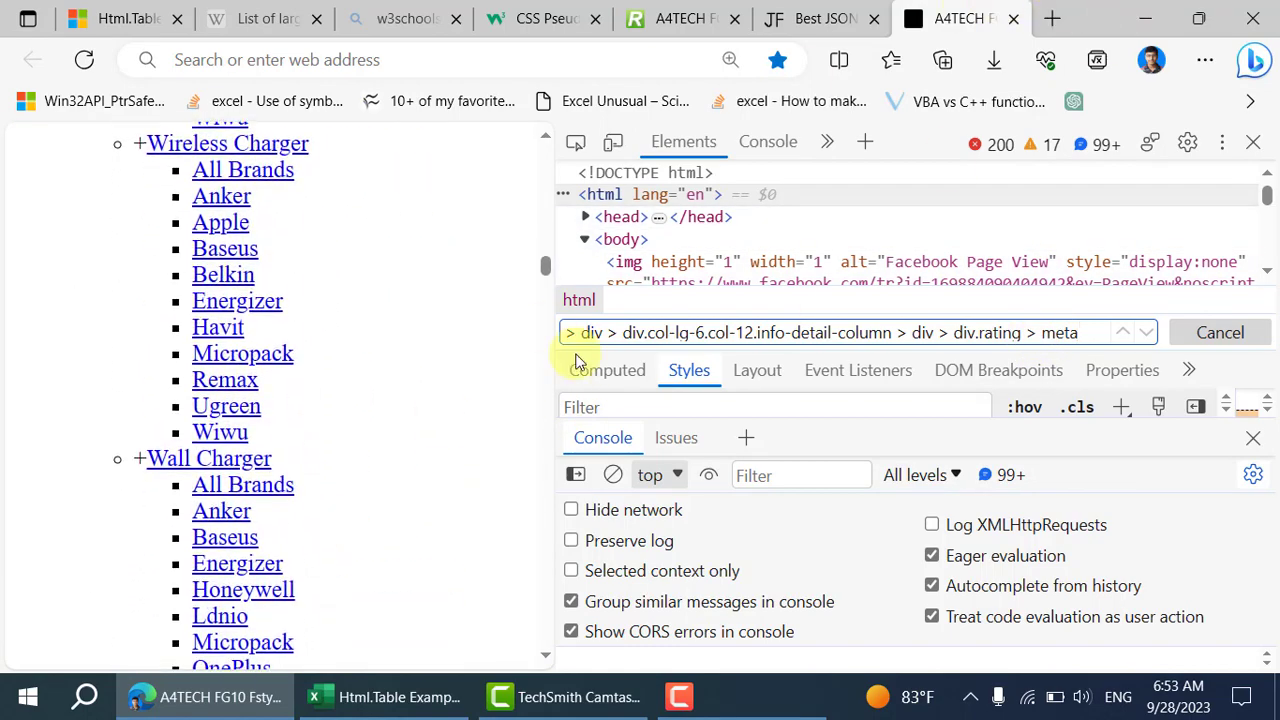
{"action": "scroll", "coordinate": [260, 515], "scroll_direction": "down", "scroll_amount": 20}
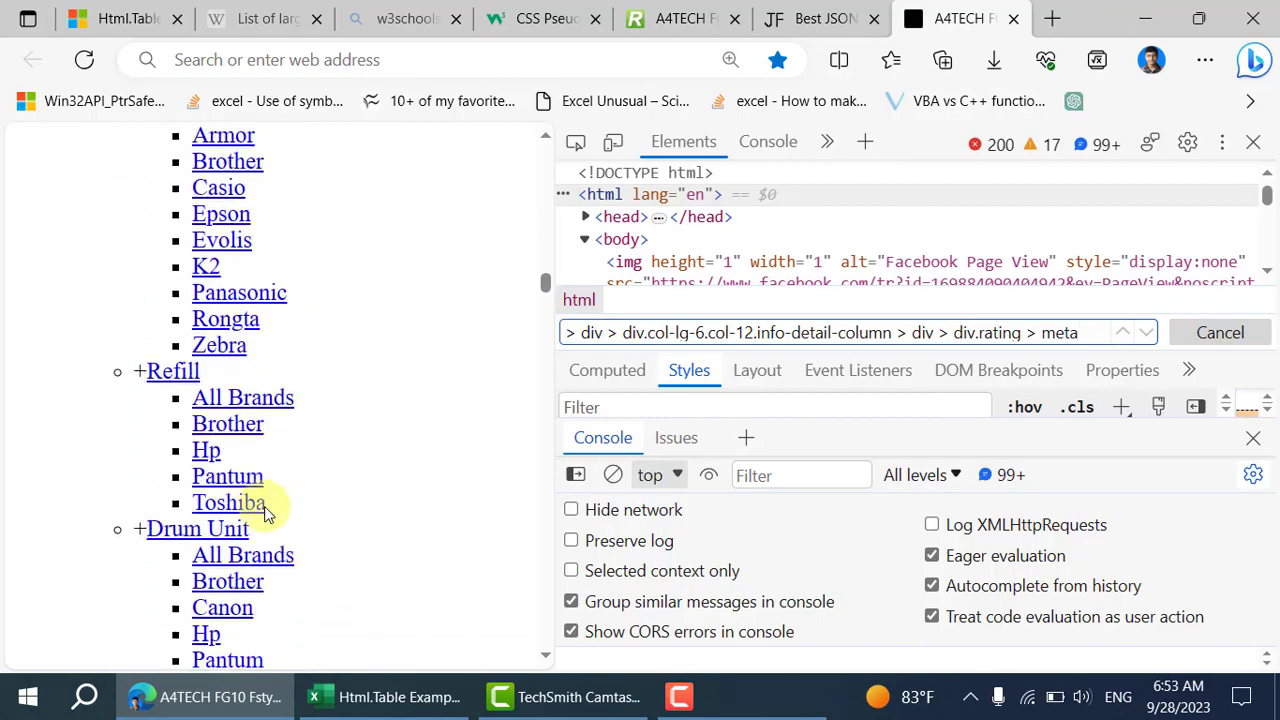
{"action": "scroll", "coordinate": [265, 512], "scroll_direction": "down", "scroll_amount": 20}
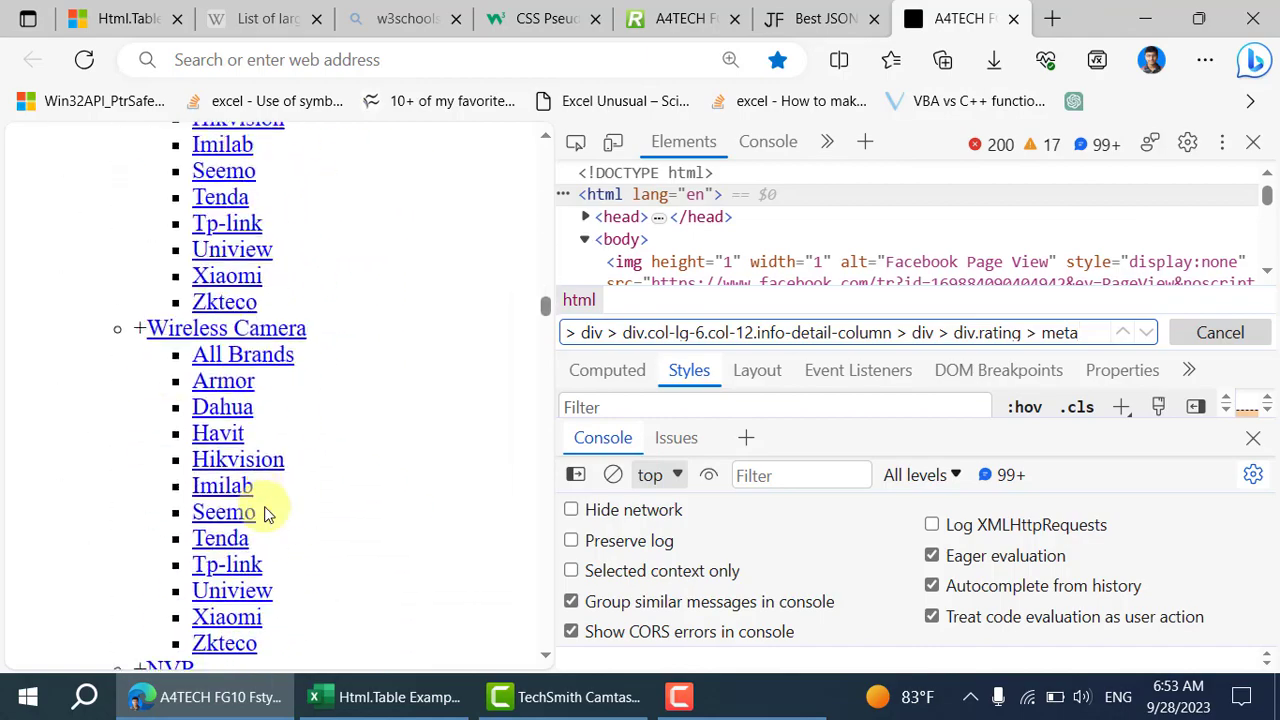
{"action": "scroll", "coordinate": [266, 514], "scroll_direction": "down", "scroll_amount": 20}
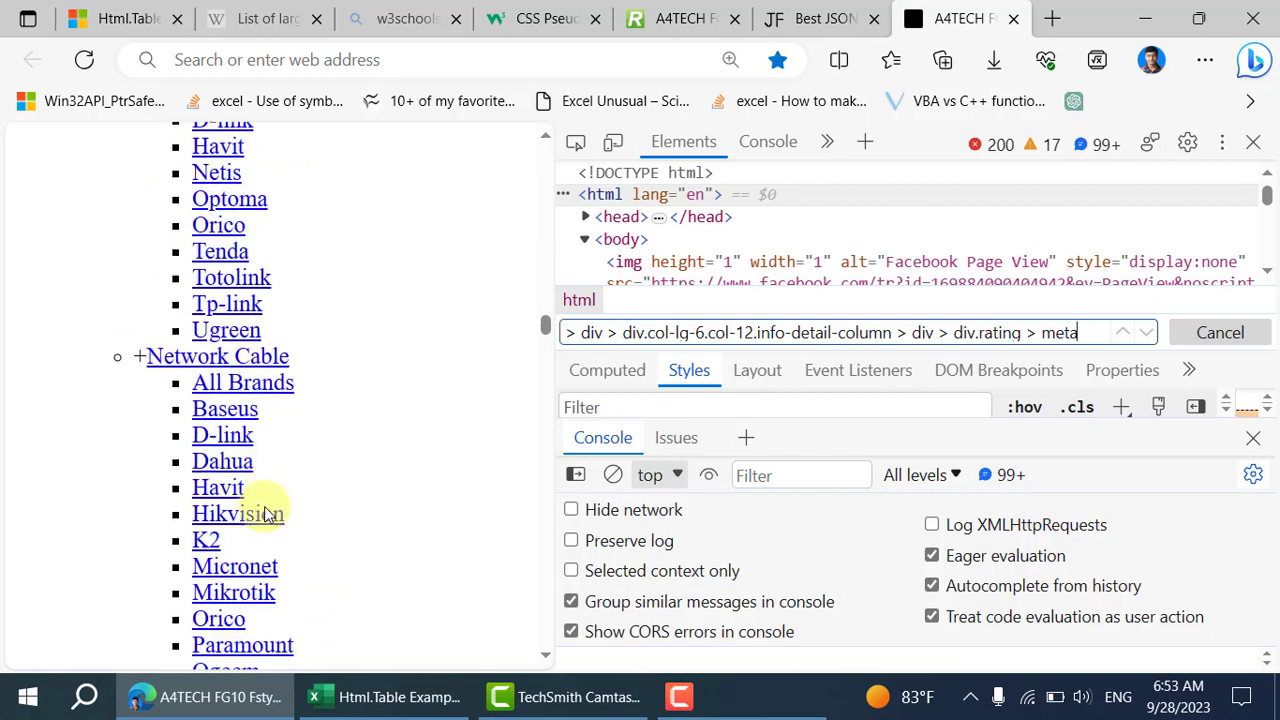
{"action": "scroll", "coordinate": [266, 514], "scroll_direction": "down", "scroll_amount": 15}
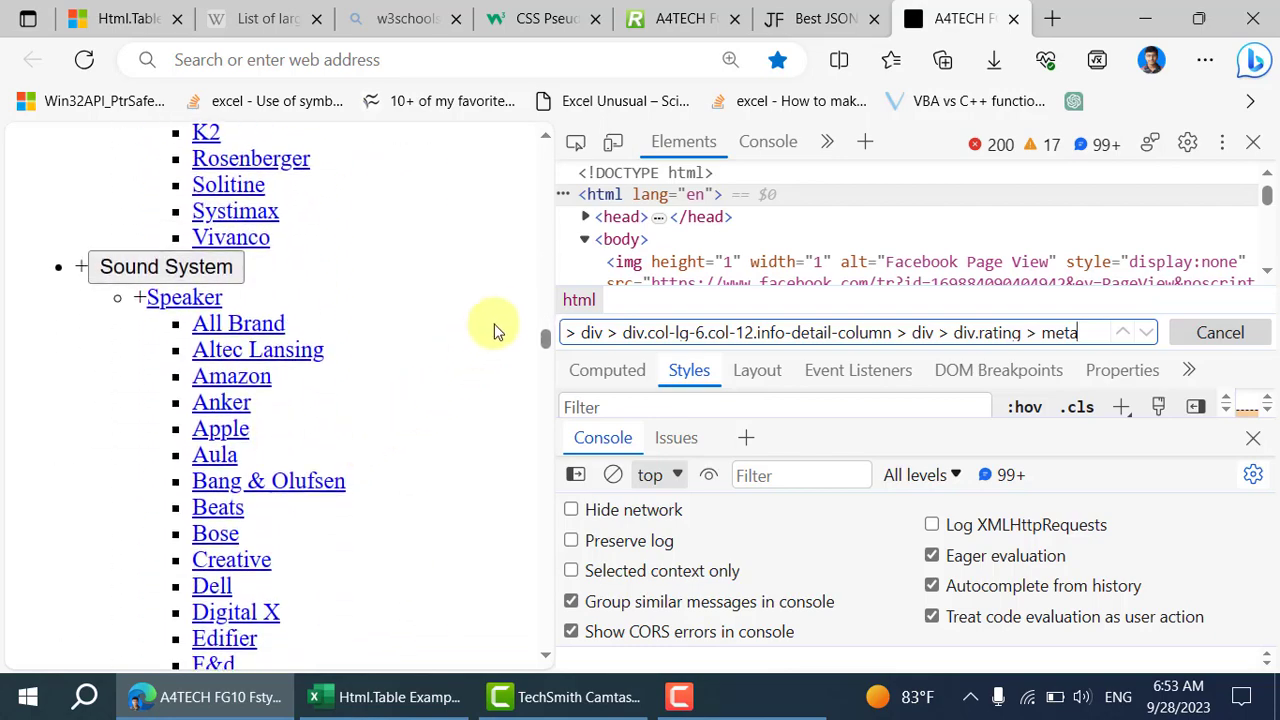
{"action": "left_click_drag", "start_coordinate": [544, 340], "coordinate": [517, 424]}
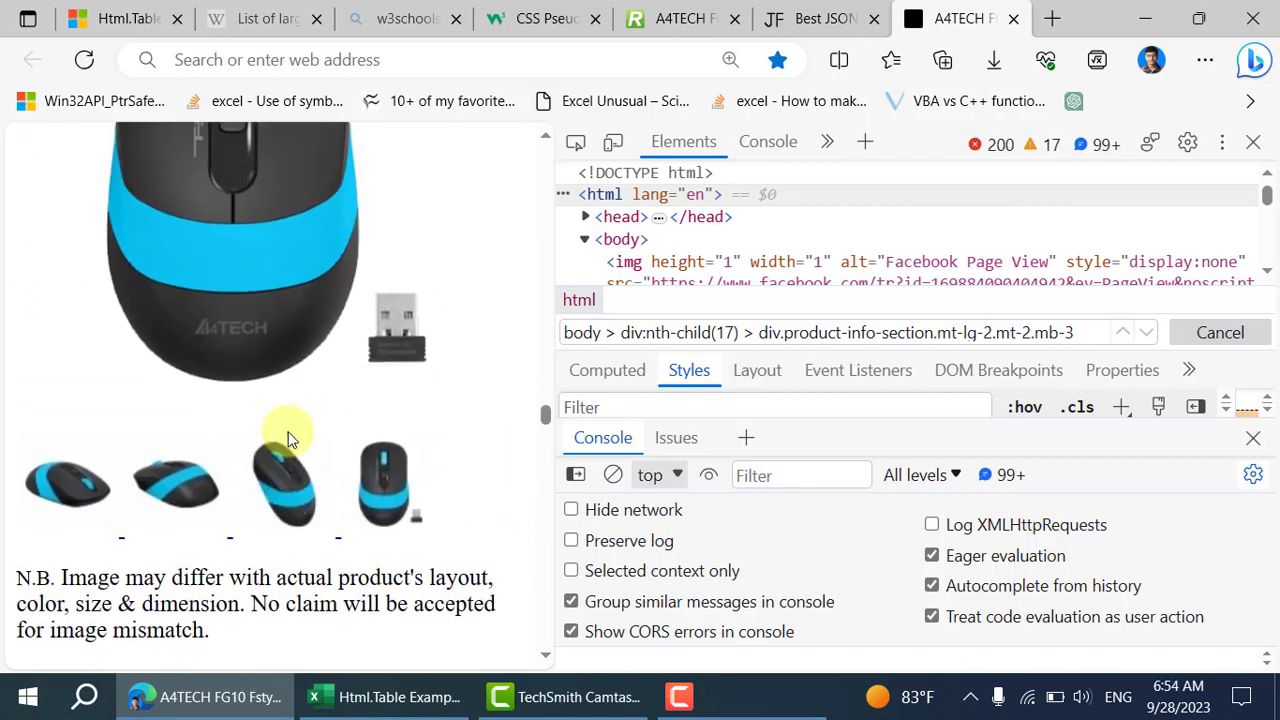
{"action": "scroll", "coordinate": [288, 438], "scroll_direction": "down", "scroll_amount": 10}
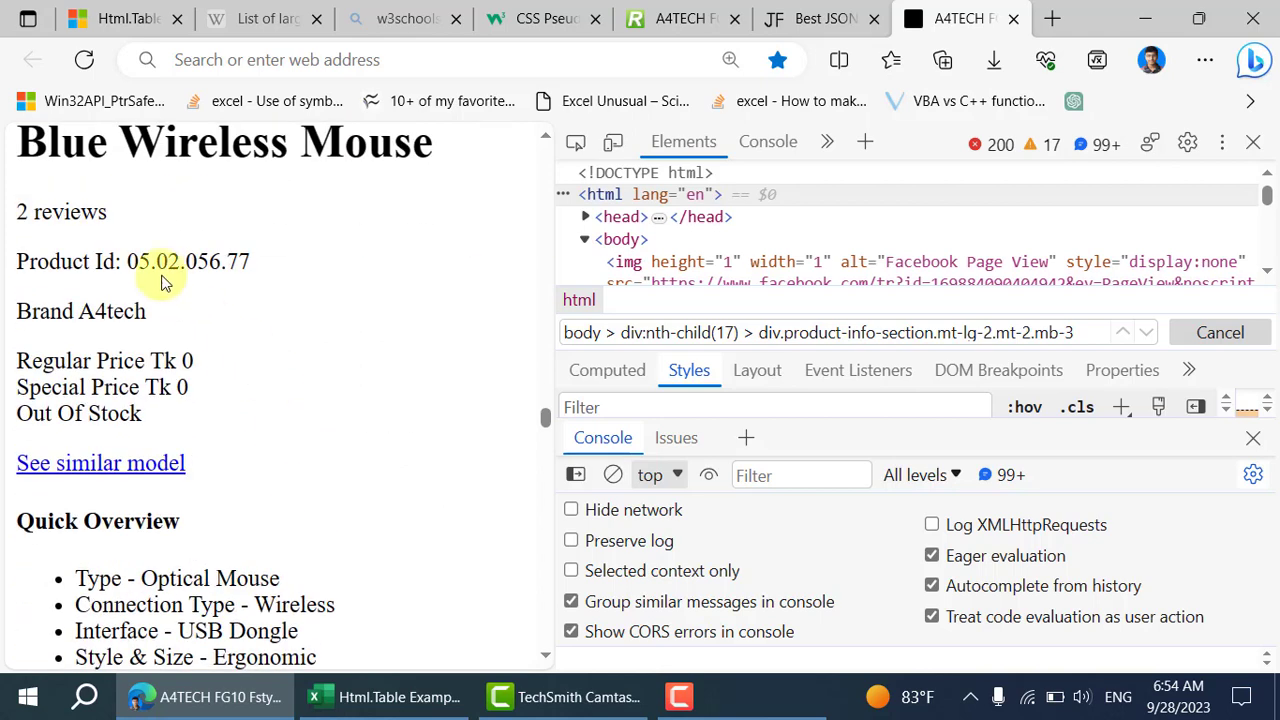
Follow the "2 reviews" link to the customer reviews, and look back up through the specifications to the product heading.
{"action": "left_click", "coordinate": [86, 211]}
{"action": "scroll", "coordinate": [229, 424], "scroll_direction": "up", "scroll_amount": 2}
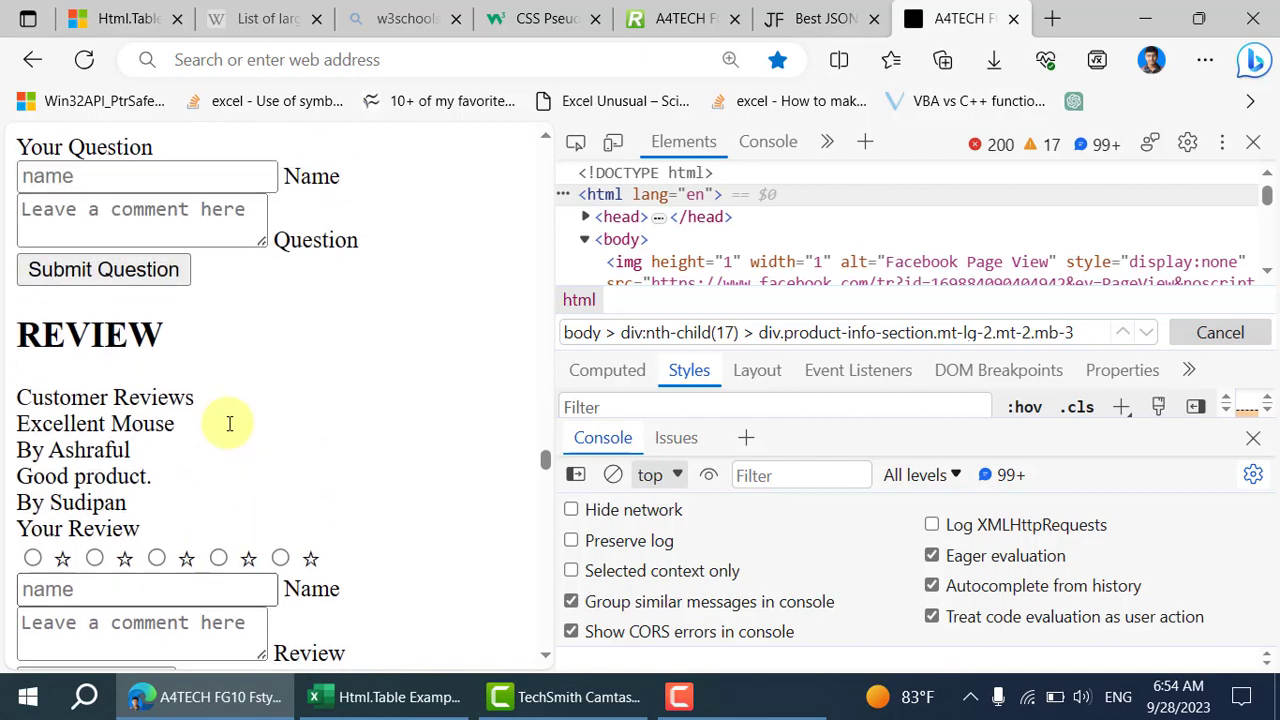
{"action": "scroll", "coordinate": [228, 428], "scroll_direction": "up", "scroll_amount": 15}
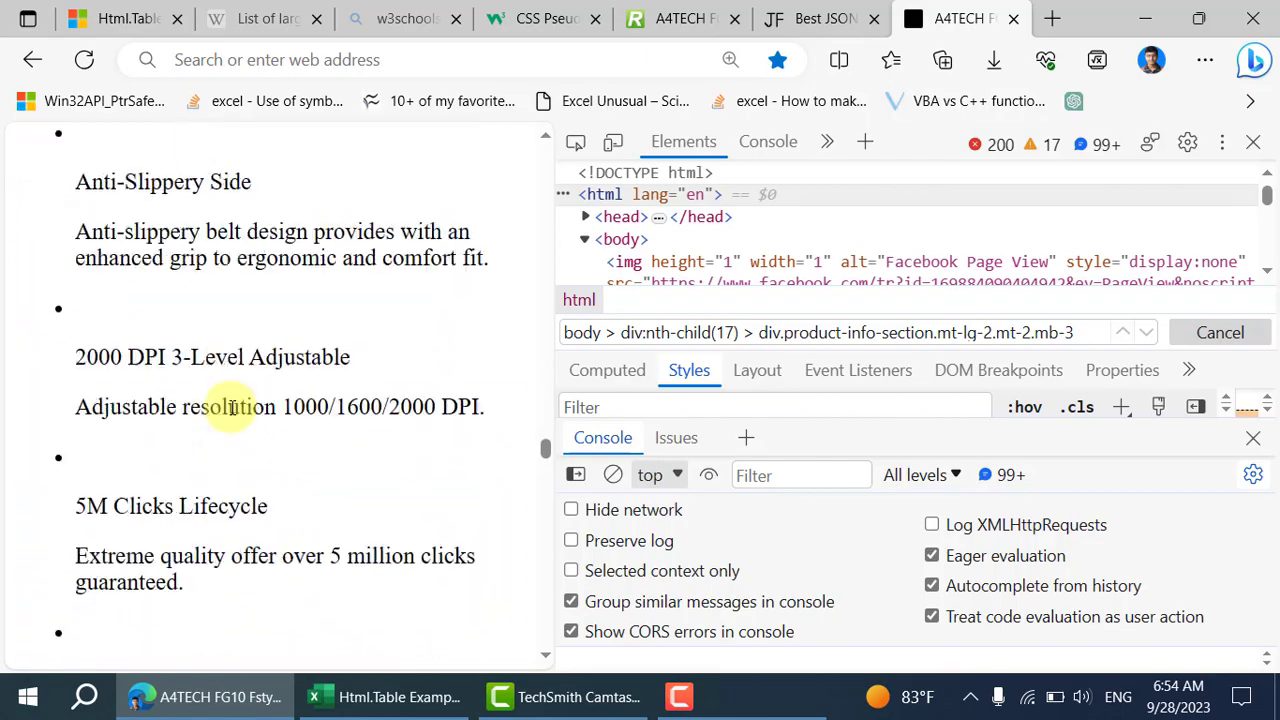
{"action": "scroll", "coordinate": [236, 402], "scroll_direction": "down", "scroll_amount": 20}
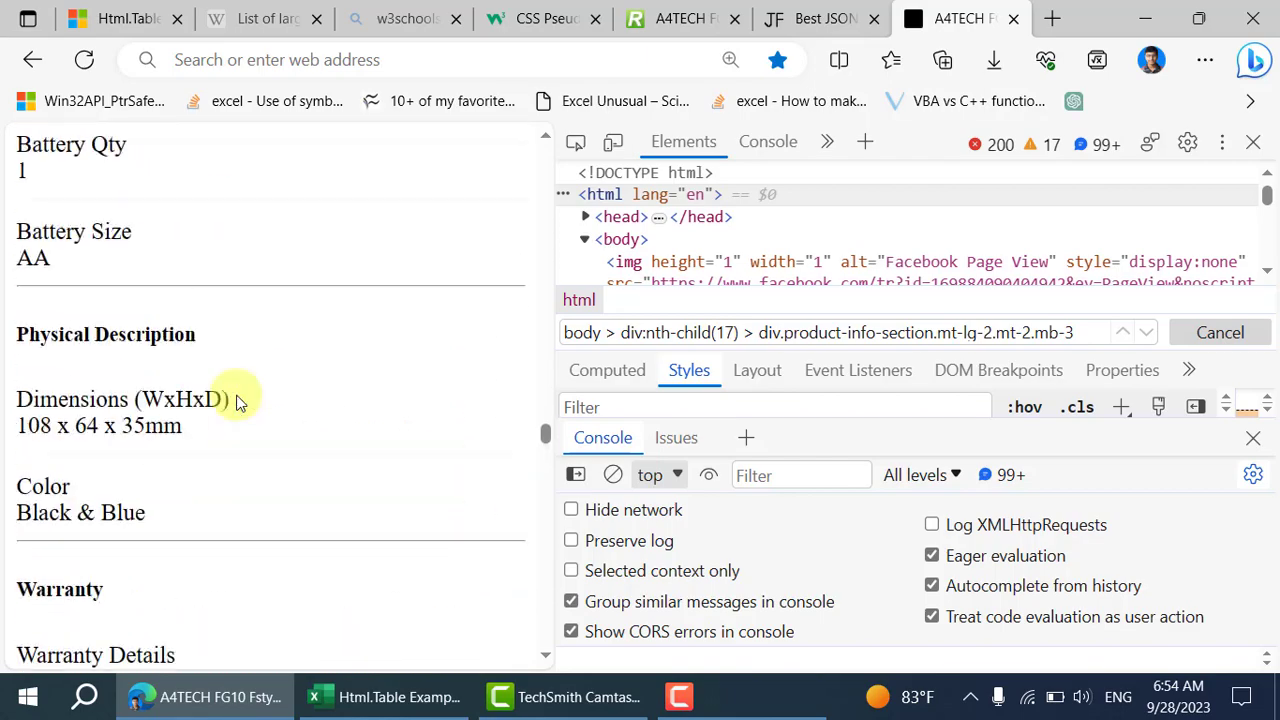
{"action": "scroll", "coordinate": [238, 402], "scroll_direction": "up", "scroll_amount": 3}
{"action": "scroll", "coordinate": [237, 400], "scroll_direction": "up", "scroll_amount": 15}
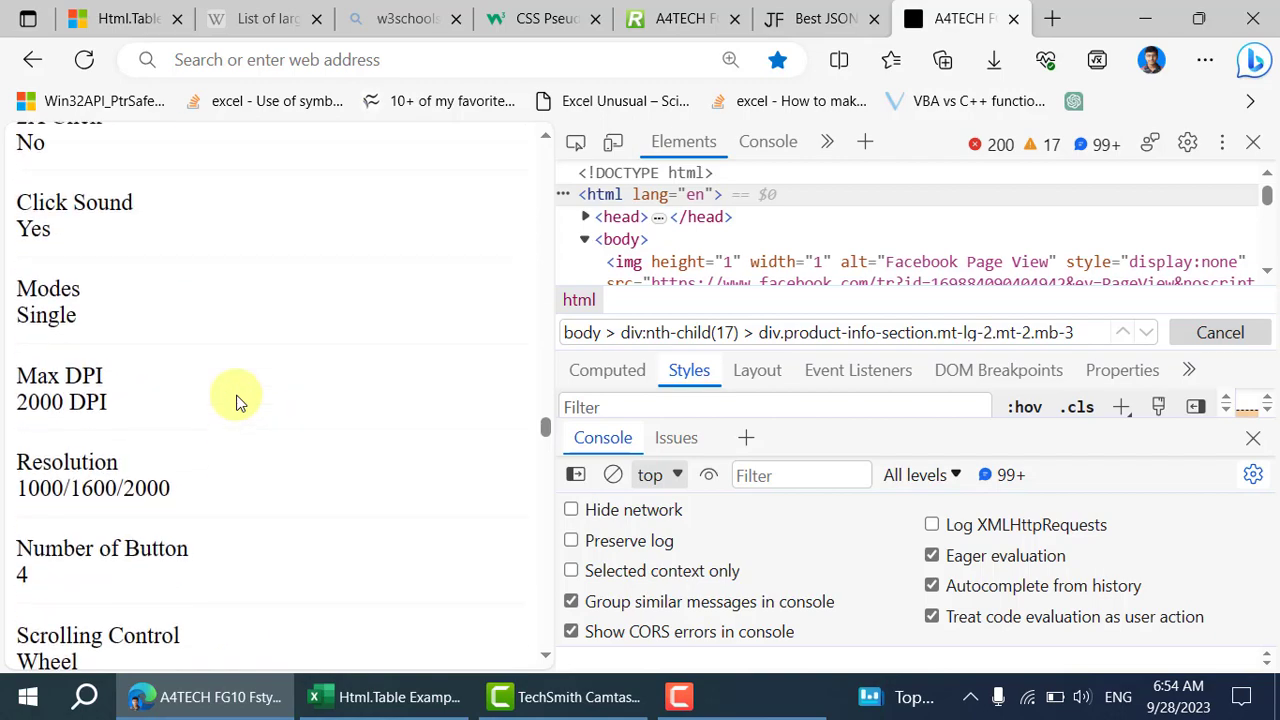
{"action": "scroll", "coordinate": [237, 400], "scroll_direction": "up", "scroll_amount": 14}
{"action": "scroll", "coordinate": [237, 400], "scroll_direction": "down", "scroll_amount": 4}
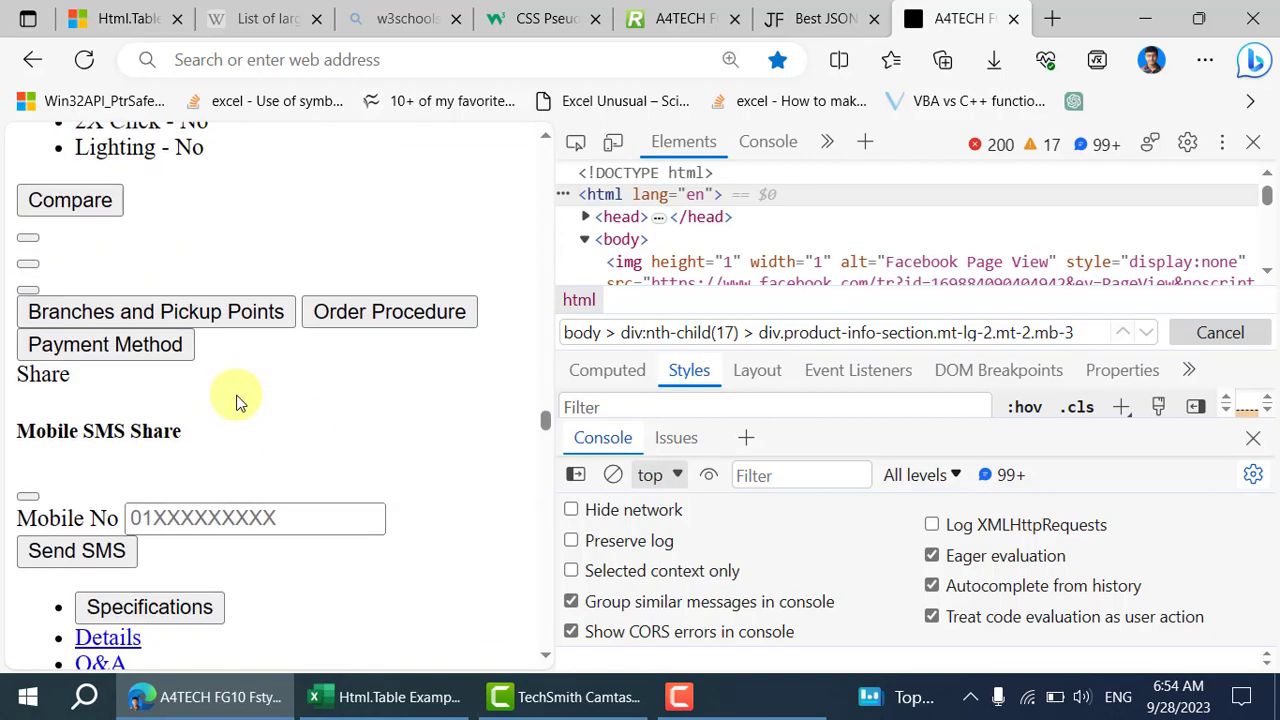
{"action": "scroll", "coordinate": [237, 401], "scroll_direction": "up", "scroll_amount": 6}
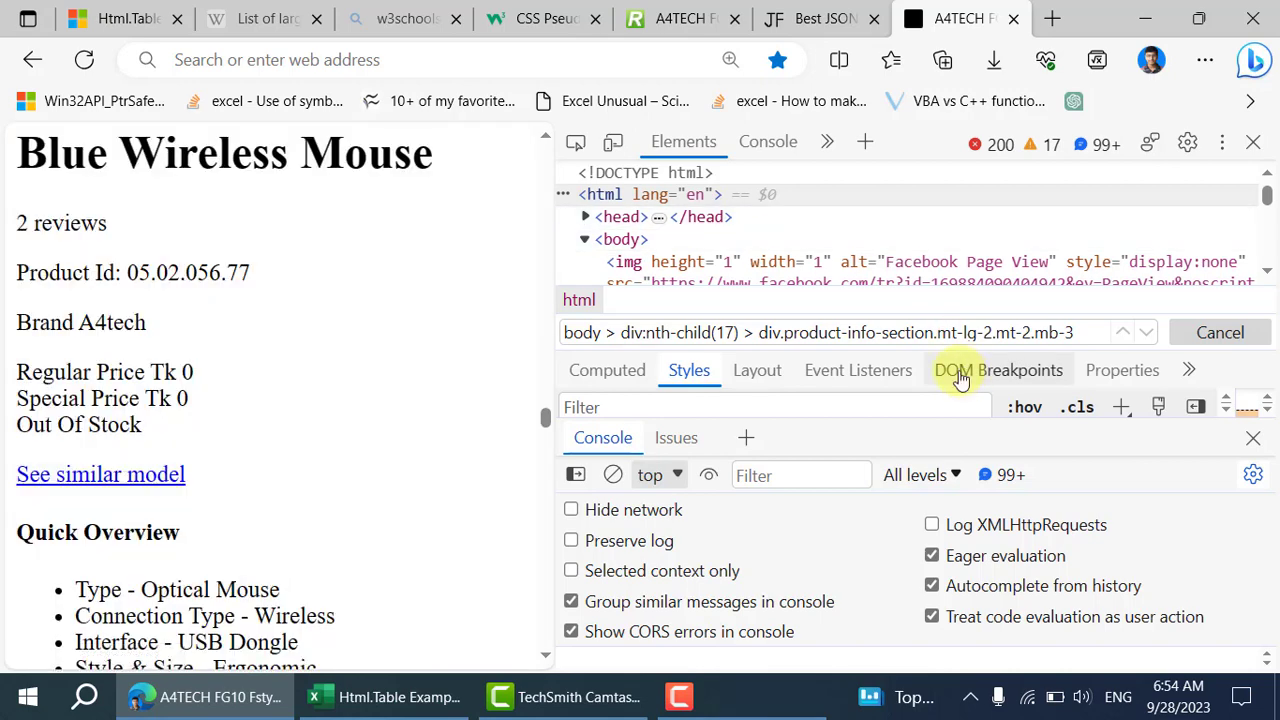
Search the page's elements for "2 re" to locate the reviews link inside the rating block.
{"action": "left_click", "coordinate": [770, 336]}
{"action": "key", "text": "ctrl+a"}
{"action": "type", "text": "2"}
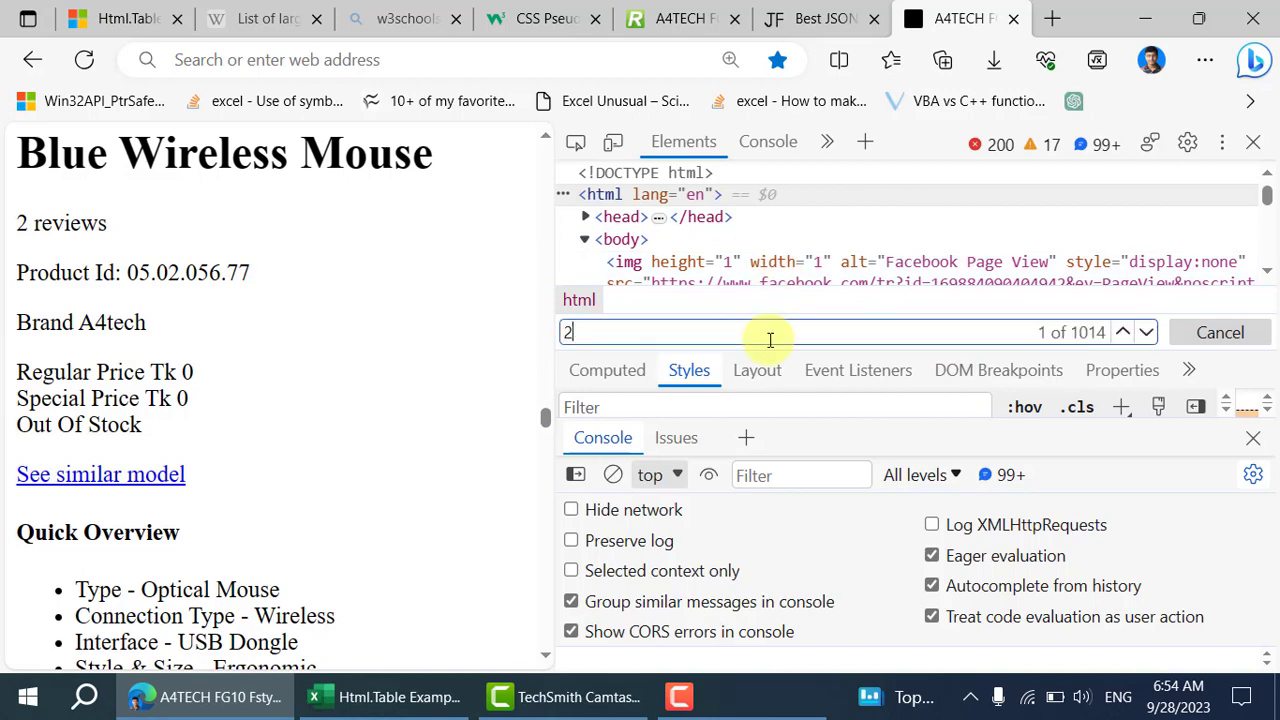
{"action": "type", "text": " re"}
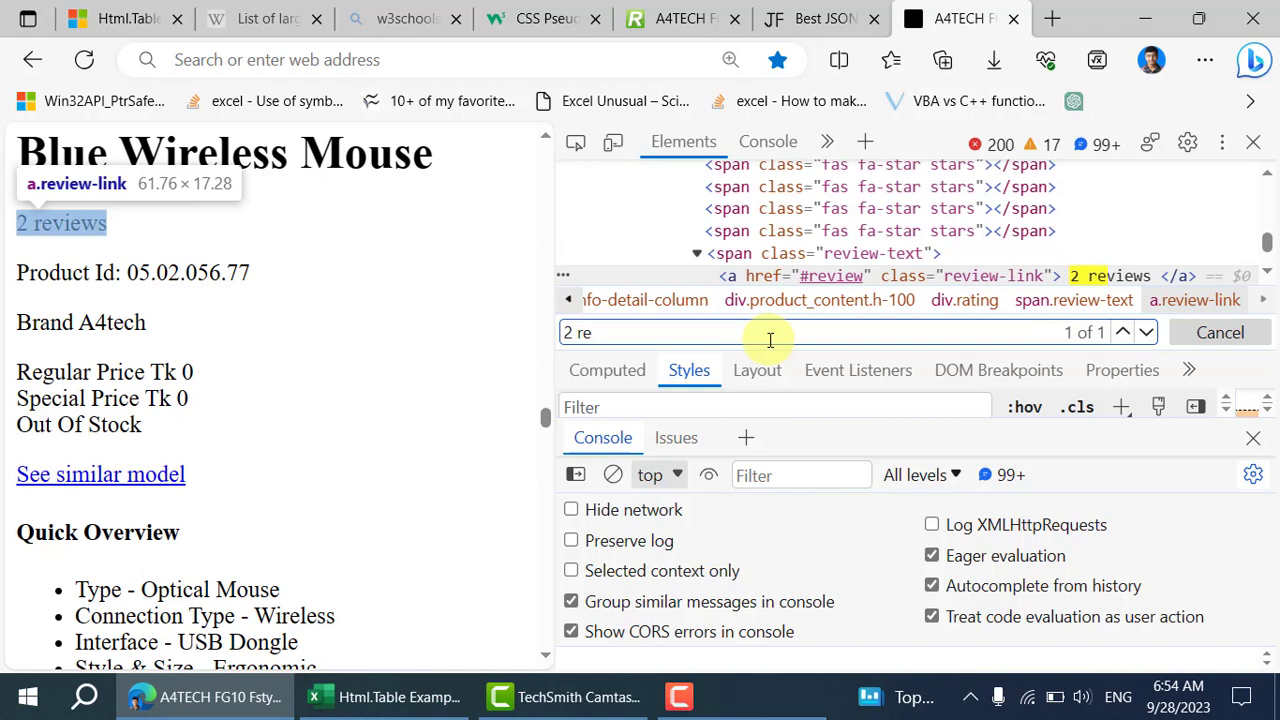
Narrow the element search to "2 rev" and look over the star spans and meta tags around the reviews link.
{"action": "type", "text": "v"}
{"action": "scroll", "coordinate": [1043, 271], "scroll_direction": "down", "scroll_amount": 1}
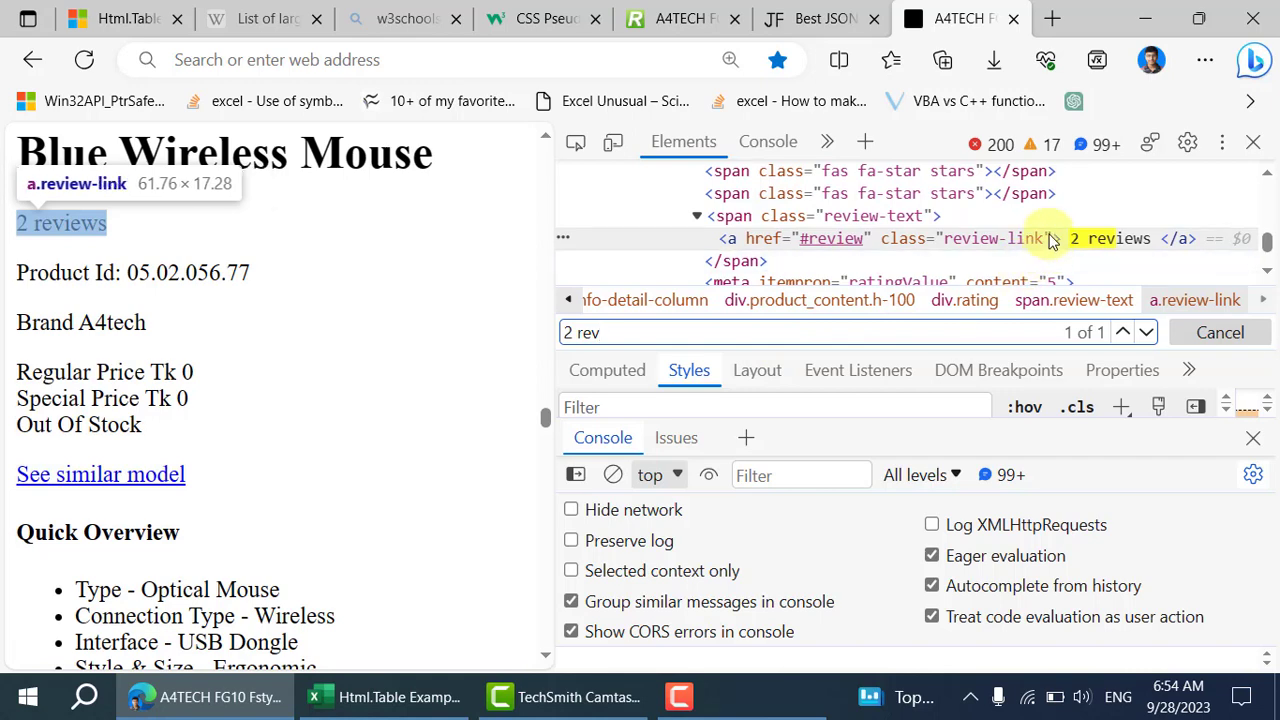
{"action": "scroll", "coordinate": [1050, 240], "scroll_direction": "up", "scroll_amount": 4}
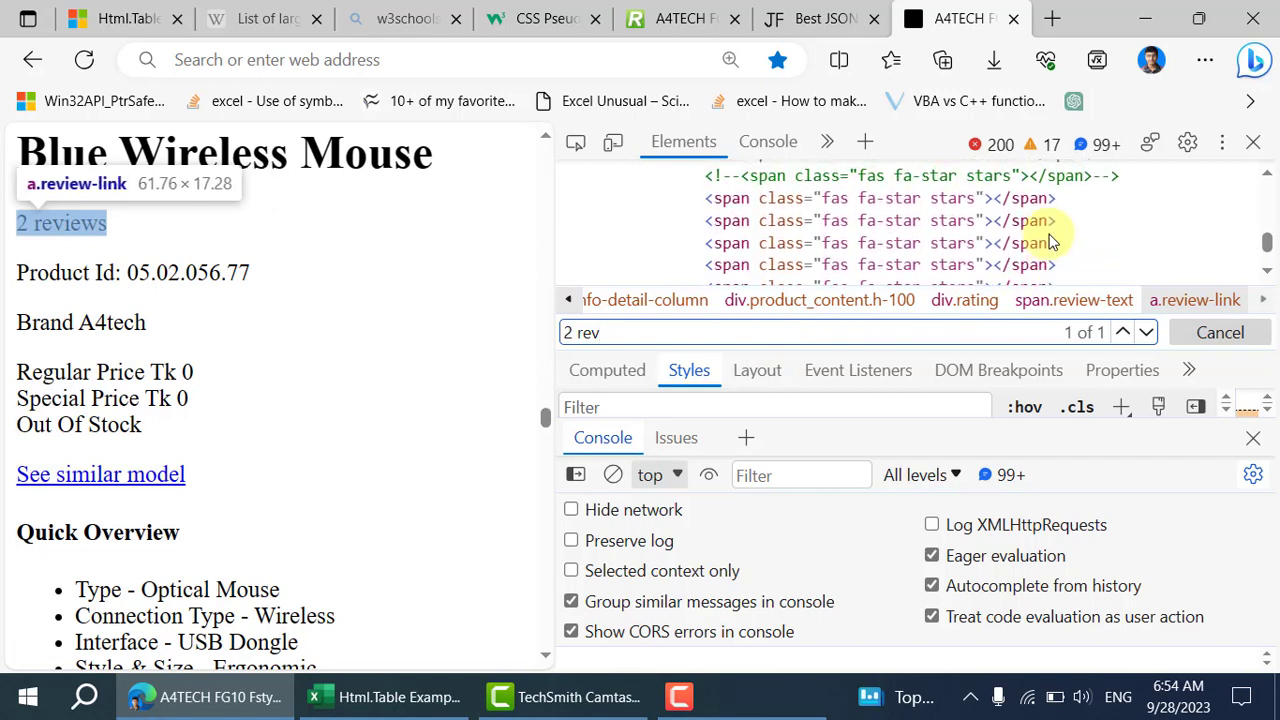
{"action": "scroll", "coordinate": [1050, 240], "scroll_direction": "down", "scroll_amount": 2}
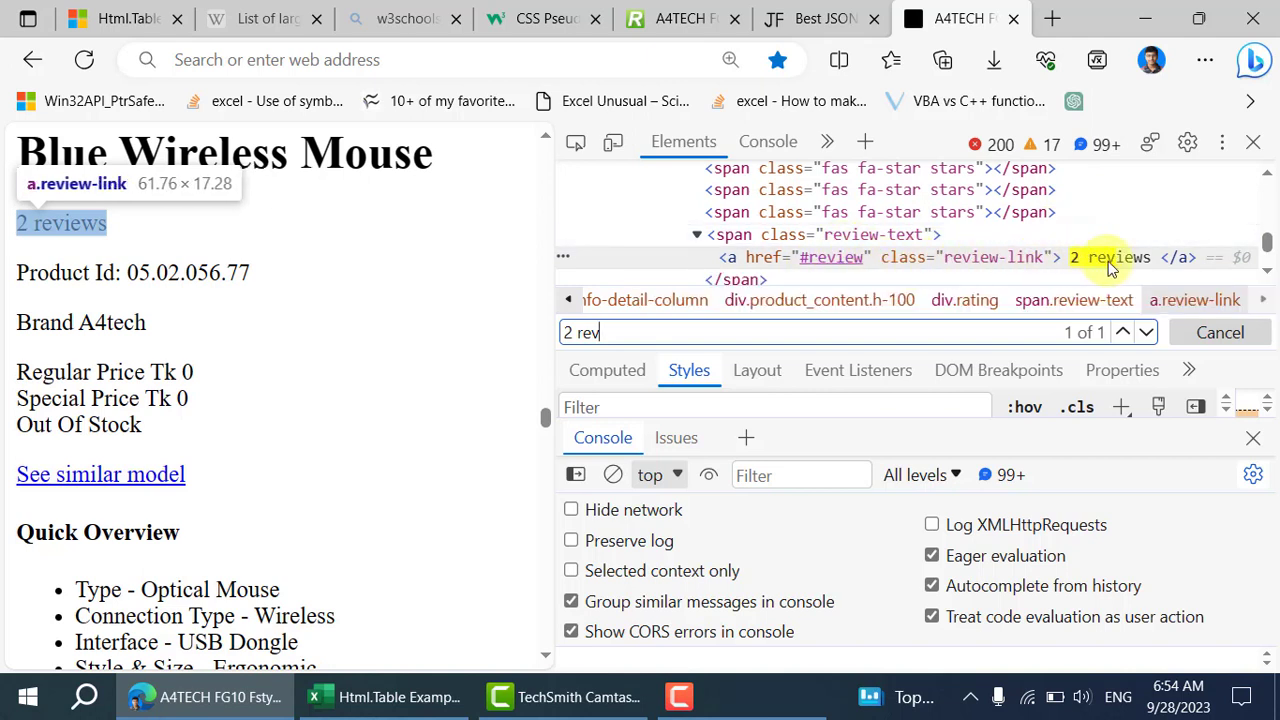
{"action": "scroll", "coordinate": [912, 262], "scroll_direction": "down", "scroll_amount": 1}
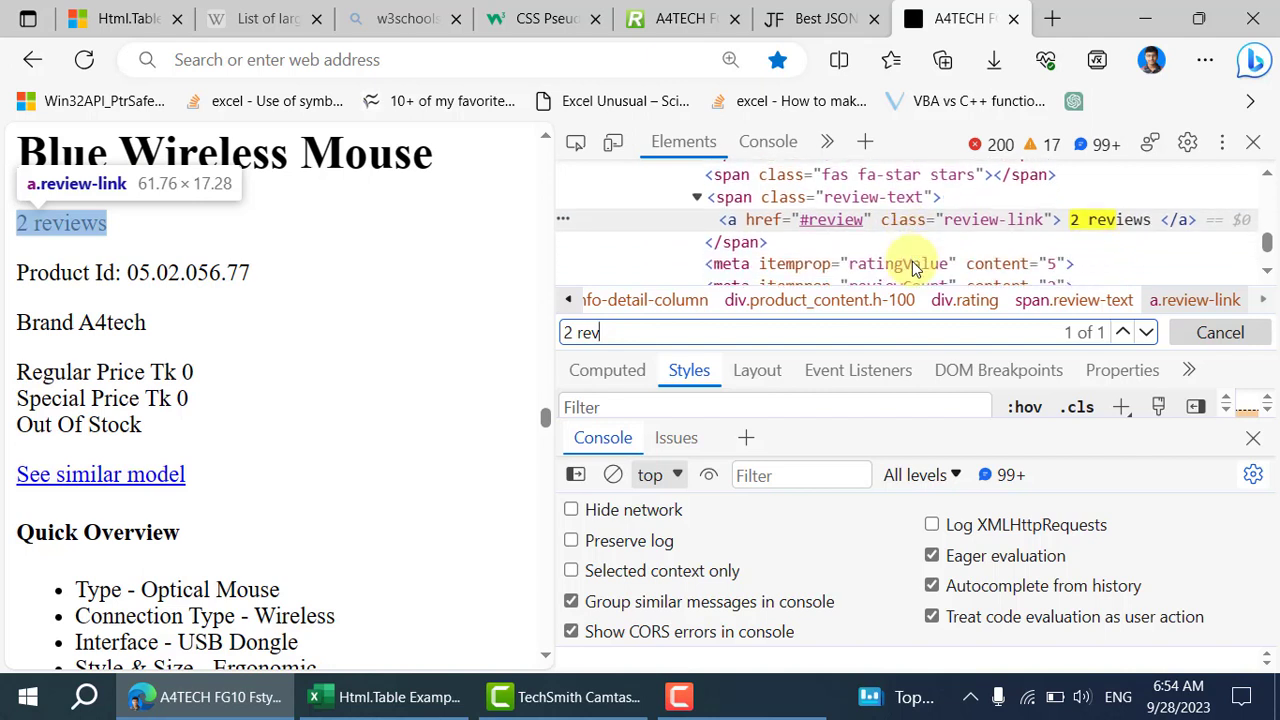
Examine the ratingValue and reviewCount meta elements and their content attributes, along with the star spans above them.
{"action": "left_click", "coordinate": [948, 267]}
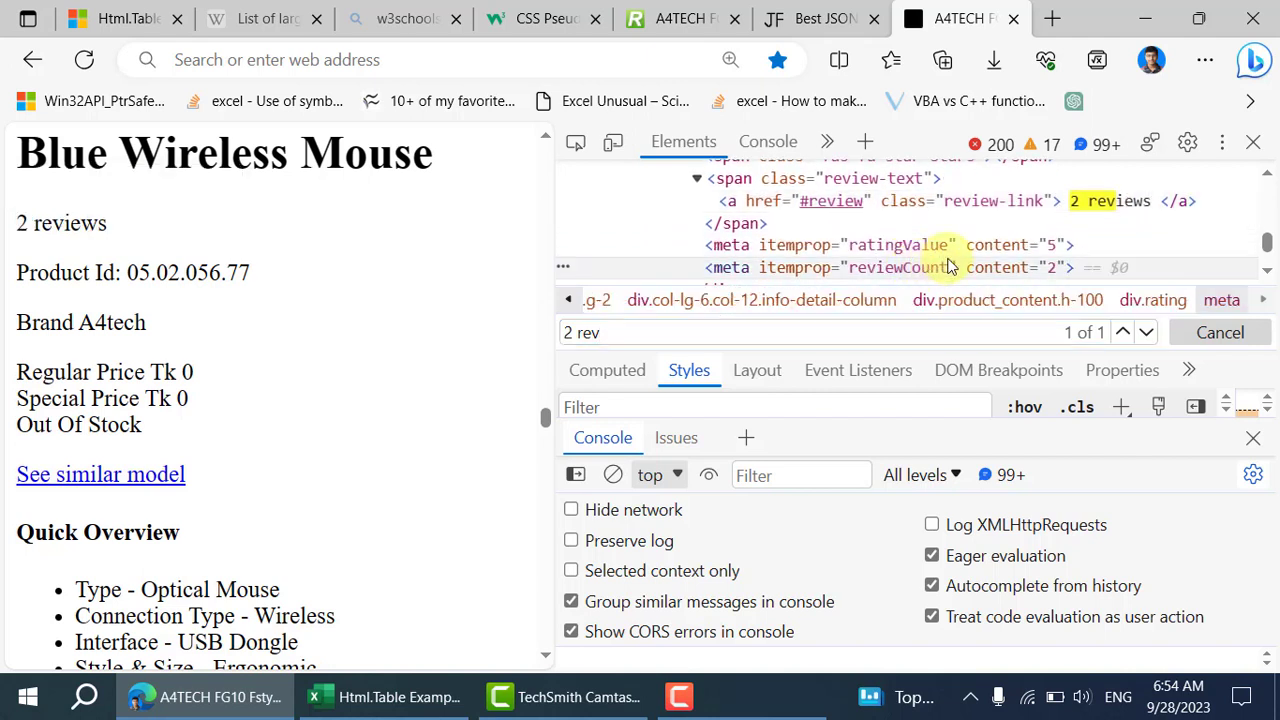
{"action": "left_click", "coordinate": [941, 248]}
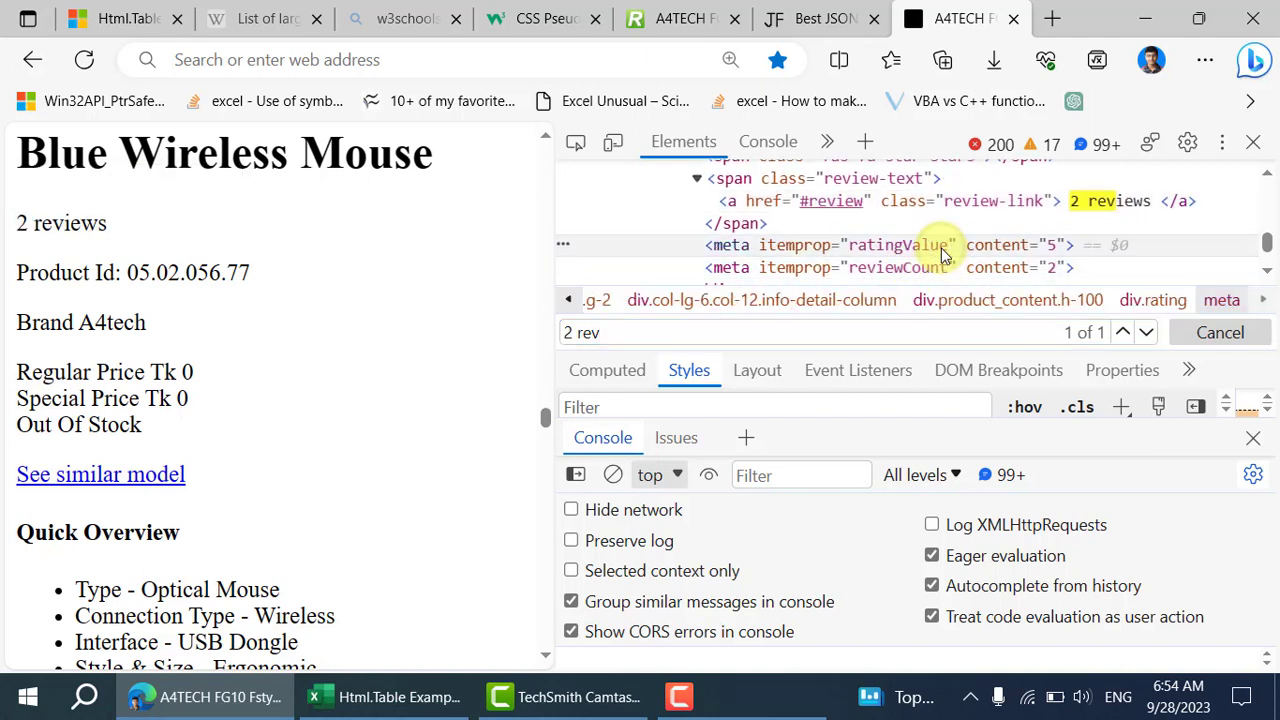
{"action": "scroll", "coordinate": [811, 257], "scroll_direction": "down", "scroll_amount": 1}
{"action": "left_click", "coordinate": [811, 250]}
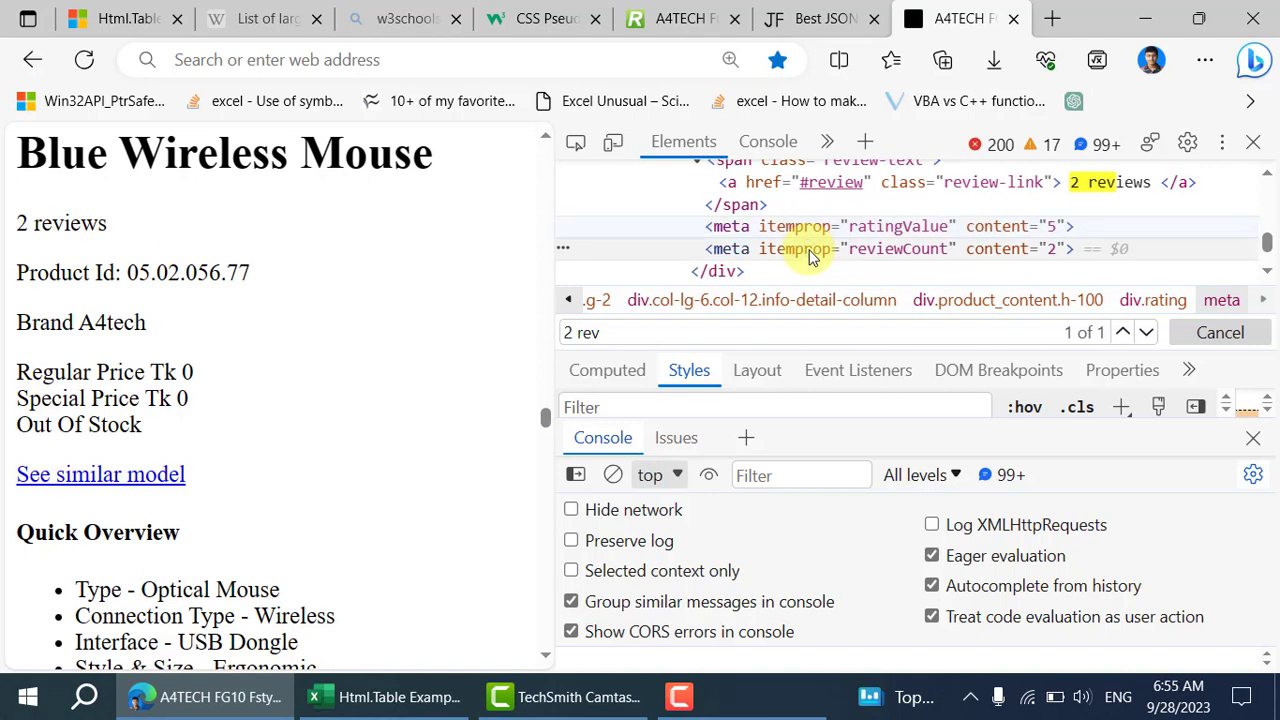
{"action": "left_click", "coordinate": [766, 230]}
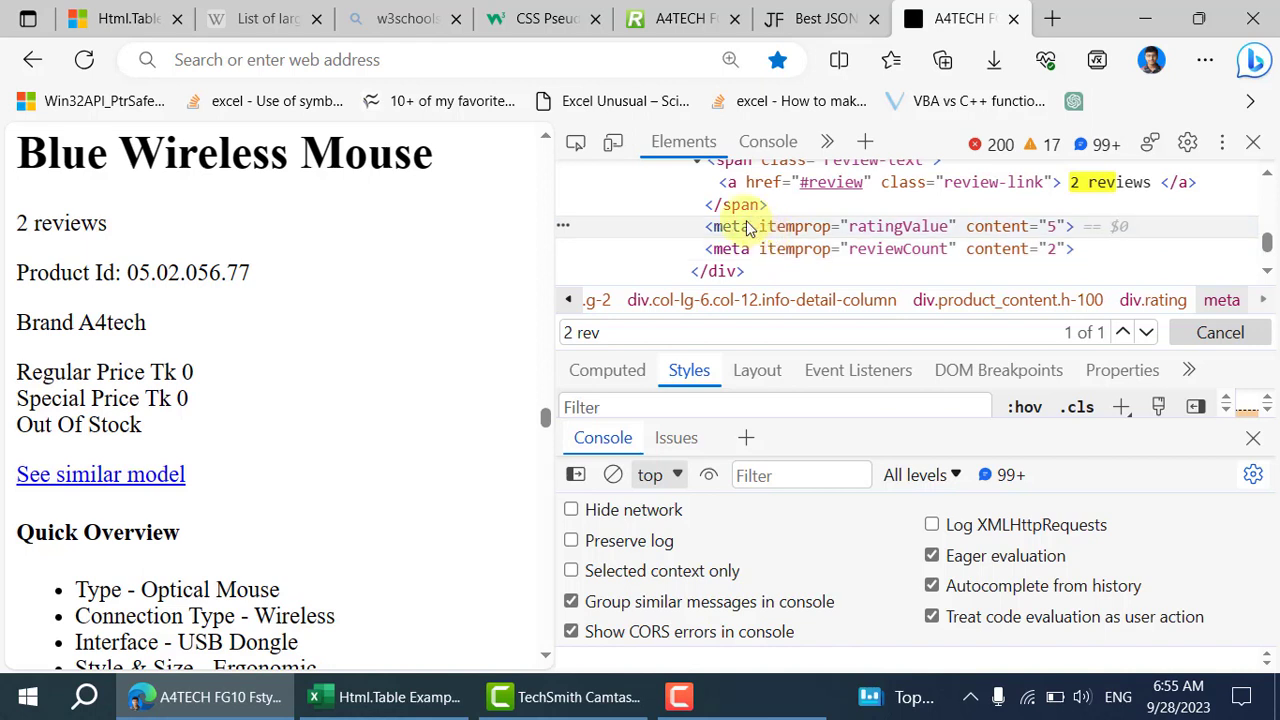
{"action": "left_click", "coordinate": [577, 145]}
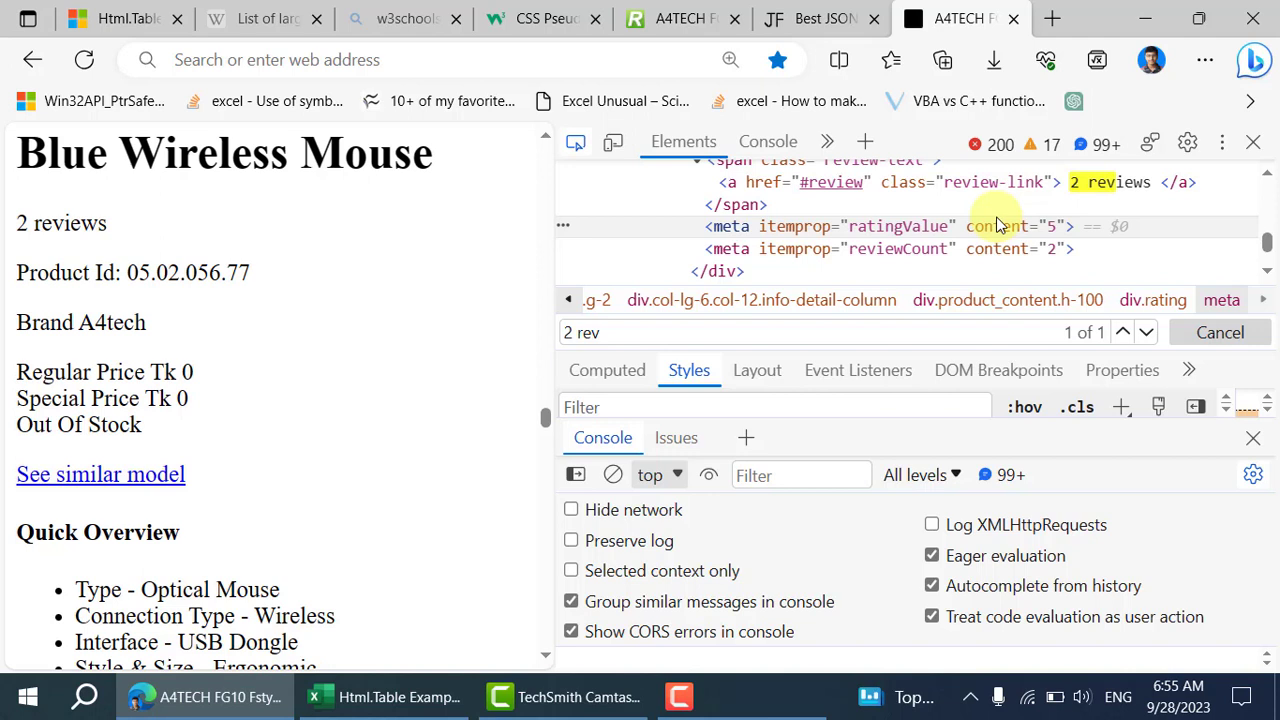
{"action": "scroll", "coordinate": [995, 225], "scroll_direction": "up", "scroll_amount": 1}
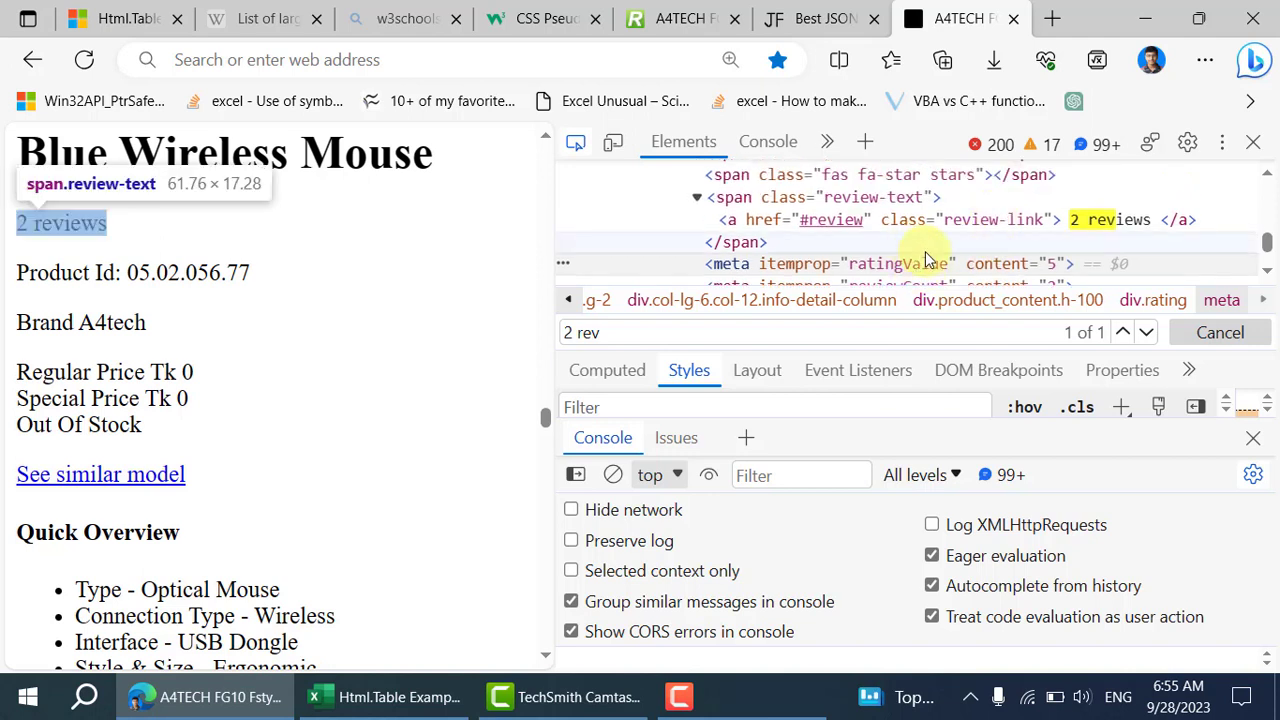
{"action": "scroll", "coordinate": [925, 258], "scroll_direction": "up", "scroll_amount": 4}
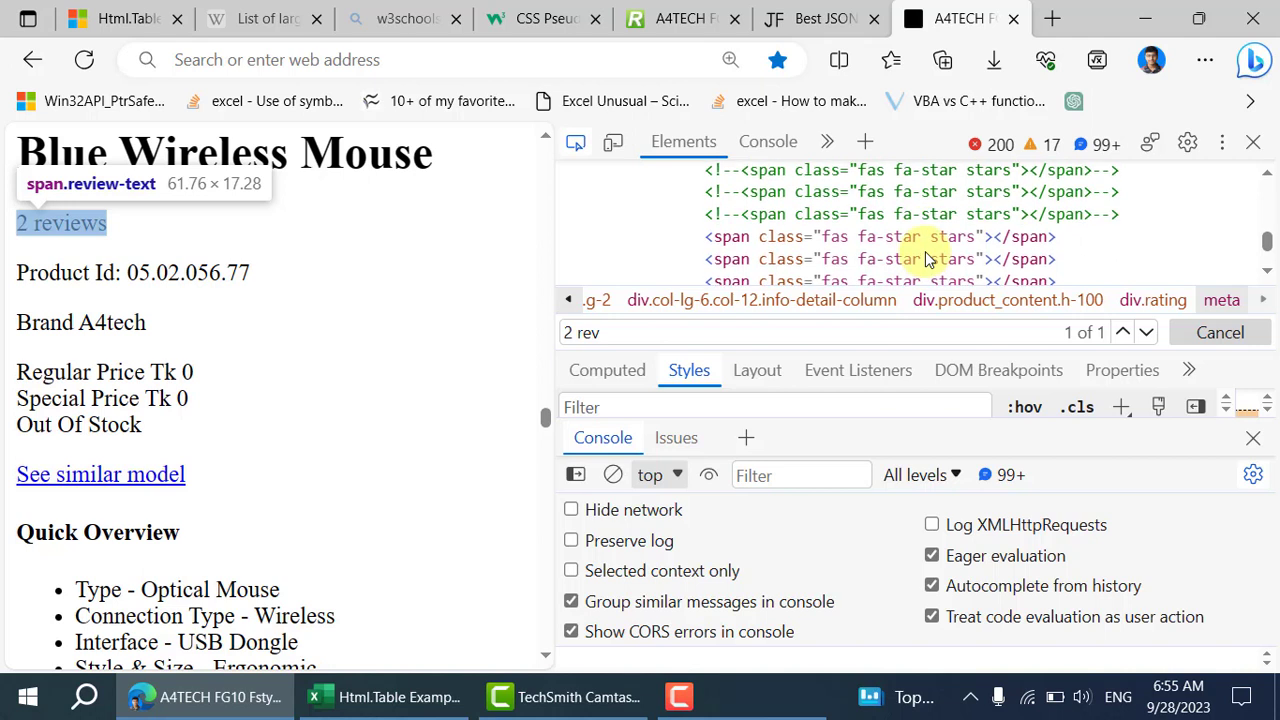
{"action": "scroll", "coordinate": [925, 258], "scroll_direction": "down", "scroll_amount": 2}
{"action": "scroll", "coordinate": [925, 258], "scroll_direction": "down", "scroll_amount": 2}
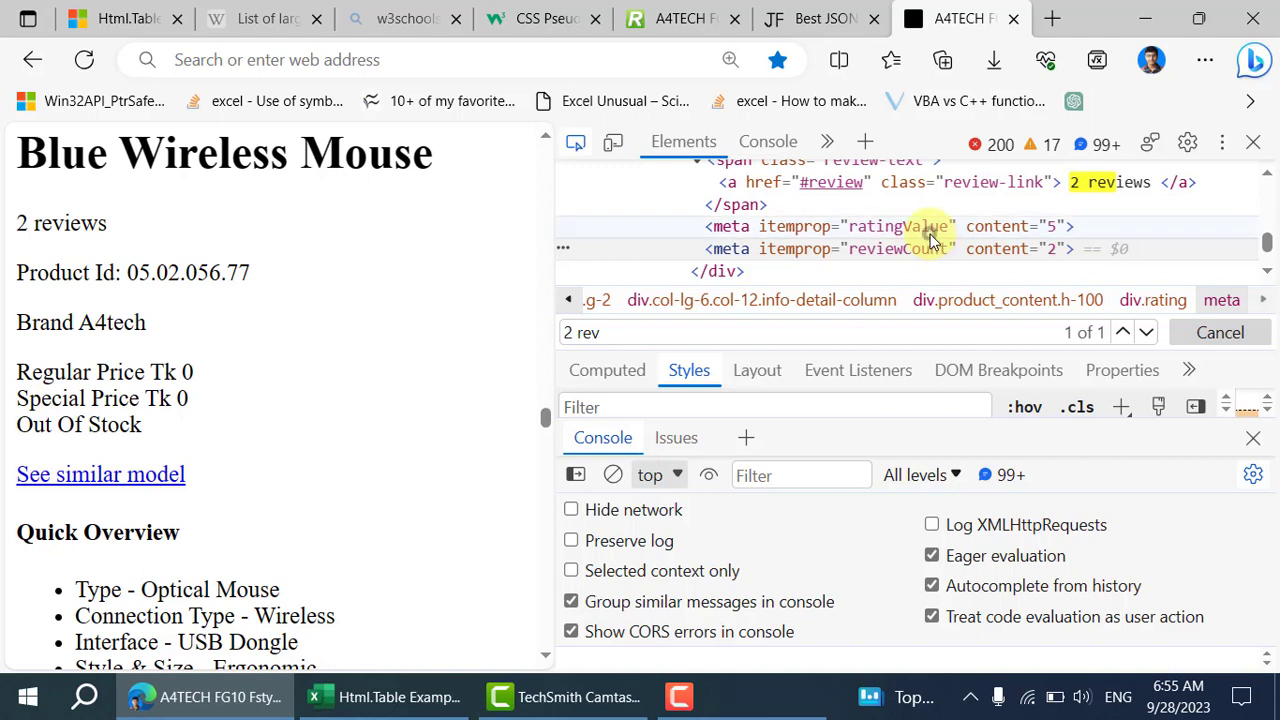
Copy the CSS selector of the ratingValue meta element and search the page's elements for it.
{"action": "left_click", "coordinate": [930, 232]}
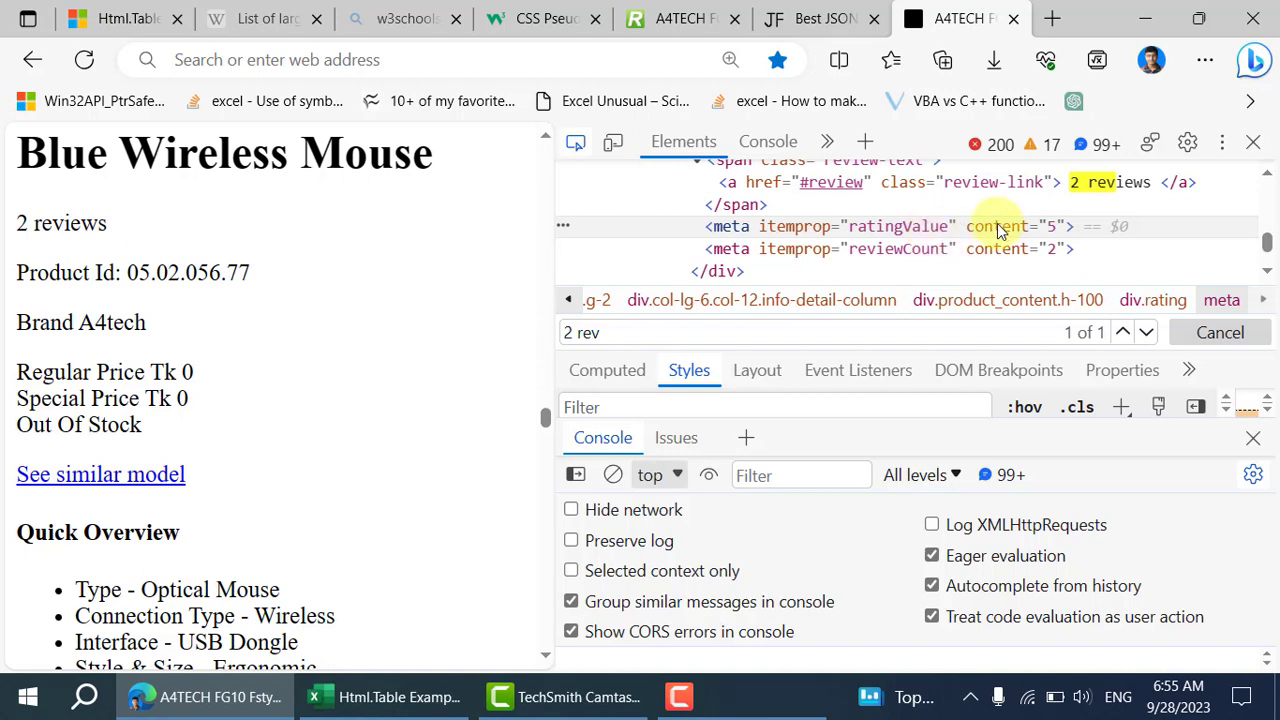
{"action": "right_click", "coordinate": [931, 226]}
{"action": "mouse_move", "coordinate": [1012, 248]}
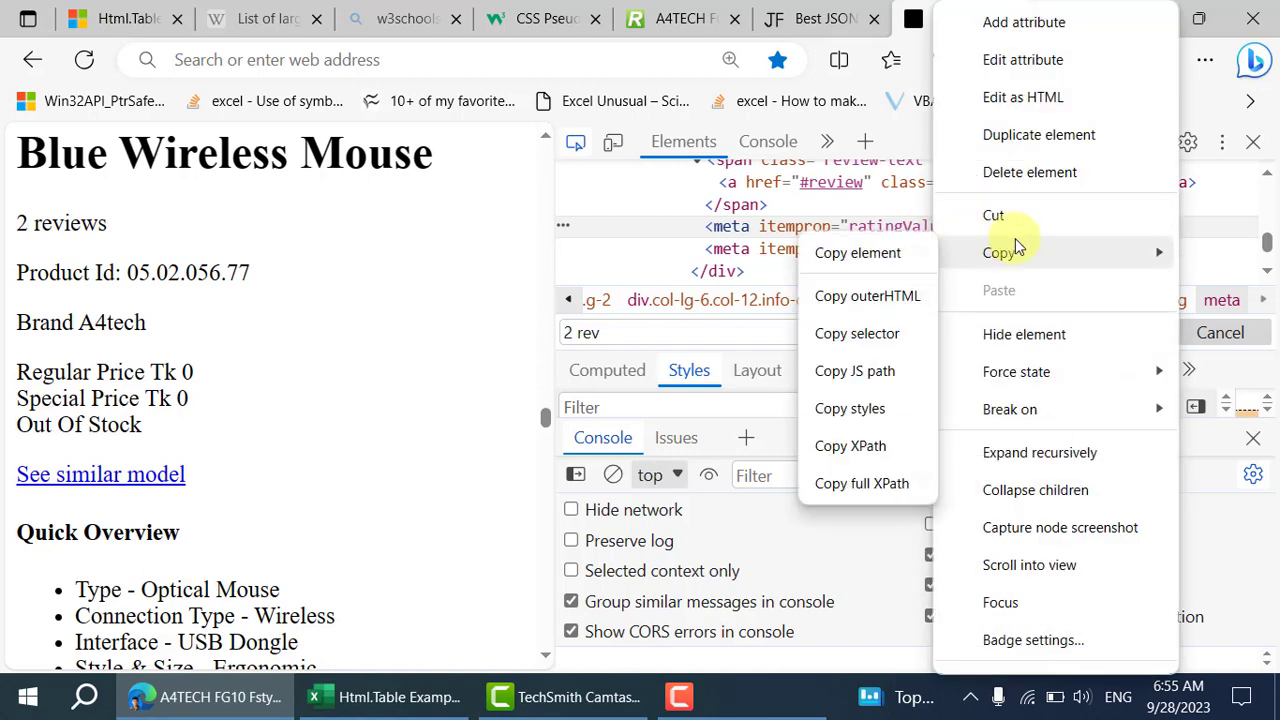
{"action": "left_click", "coordinate": [856, 336]}
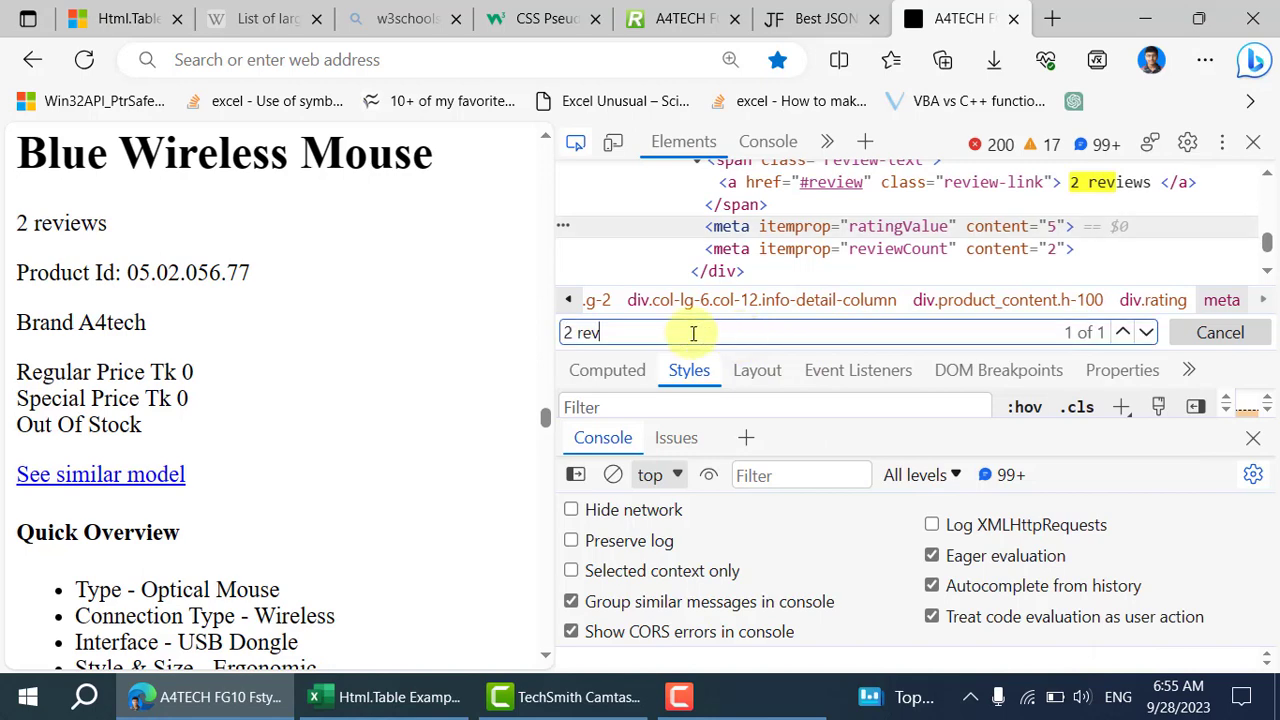
{"action": "key", "text": "ctrl+v"}
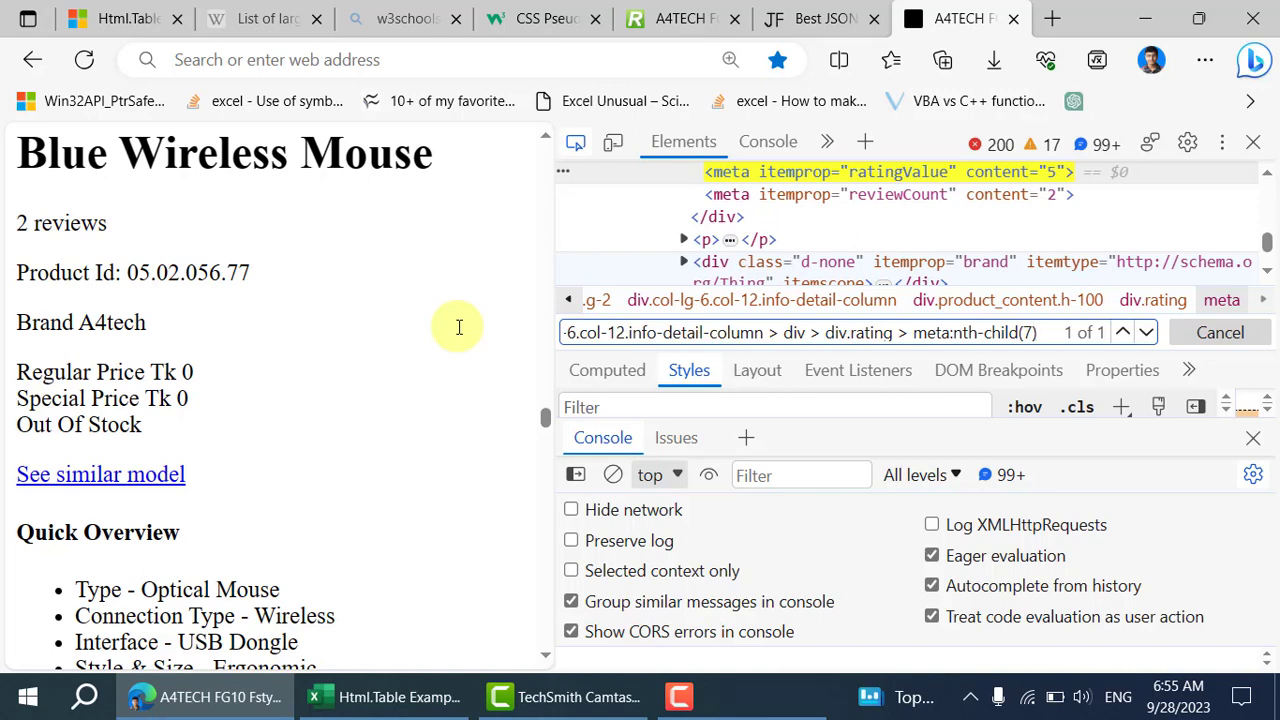
{"action": "key", "text": "ctrl+a"}
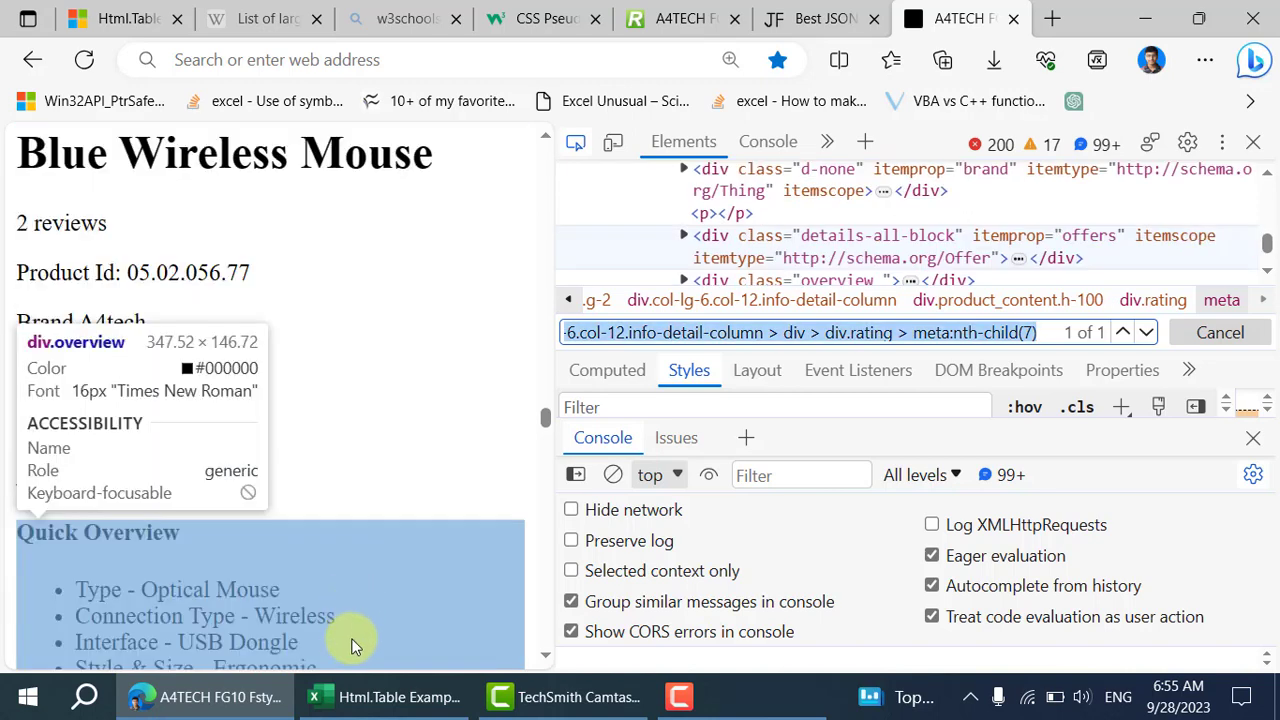
In the Power Query Editor, replace the "meta" column selector in the Html.Table formula with the copied selector ending in "div.rating > meta:nth-child(7)".
{"action": "left_click", "coordinate": [387, 697]}
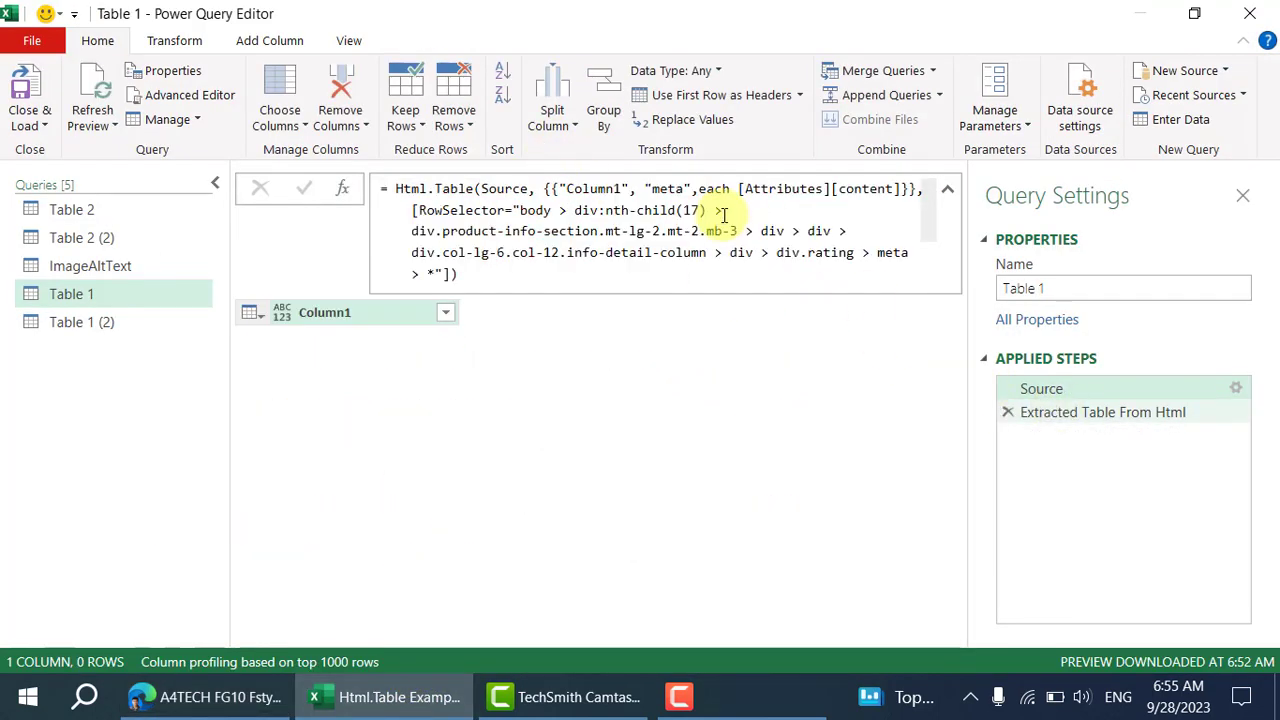
{"action": "double_click", "coordinate": [667, 190]}
{"action": "key", "text": "ctrl+v"}
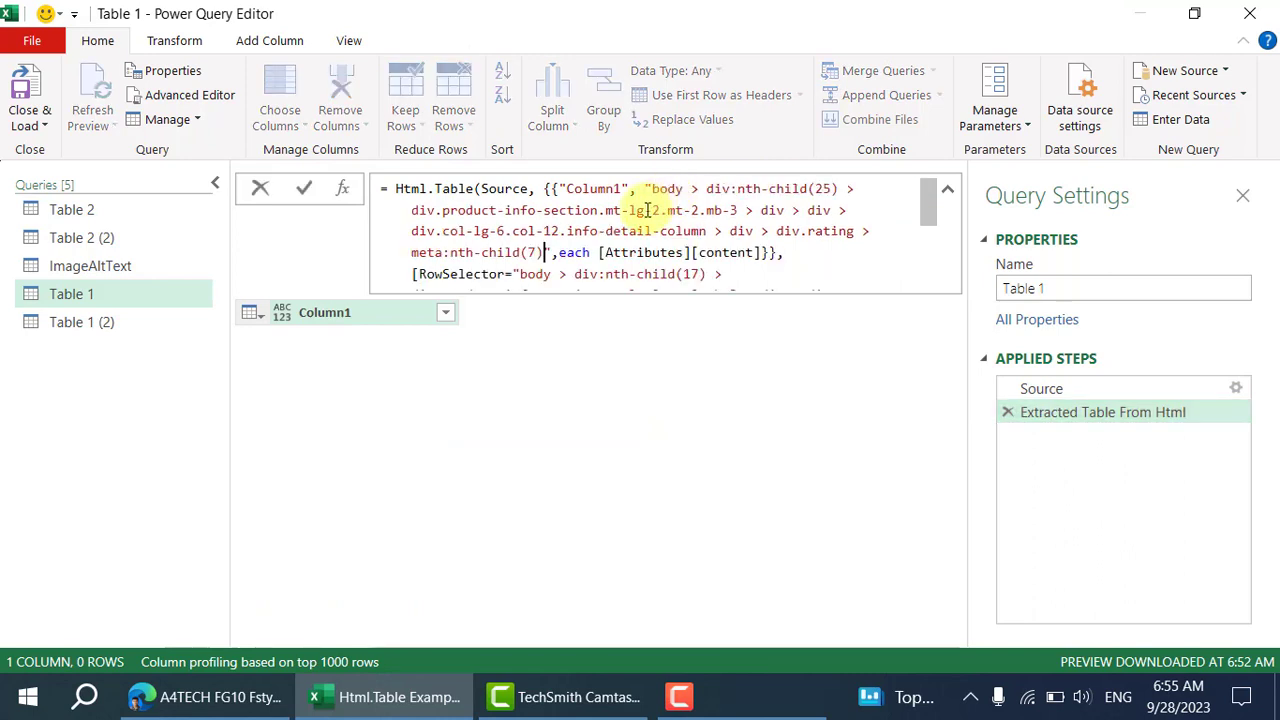
{"action": "left_click", "coordinate": [306, 189]}
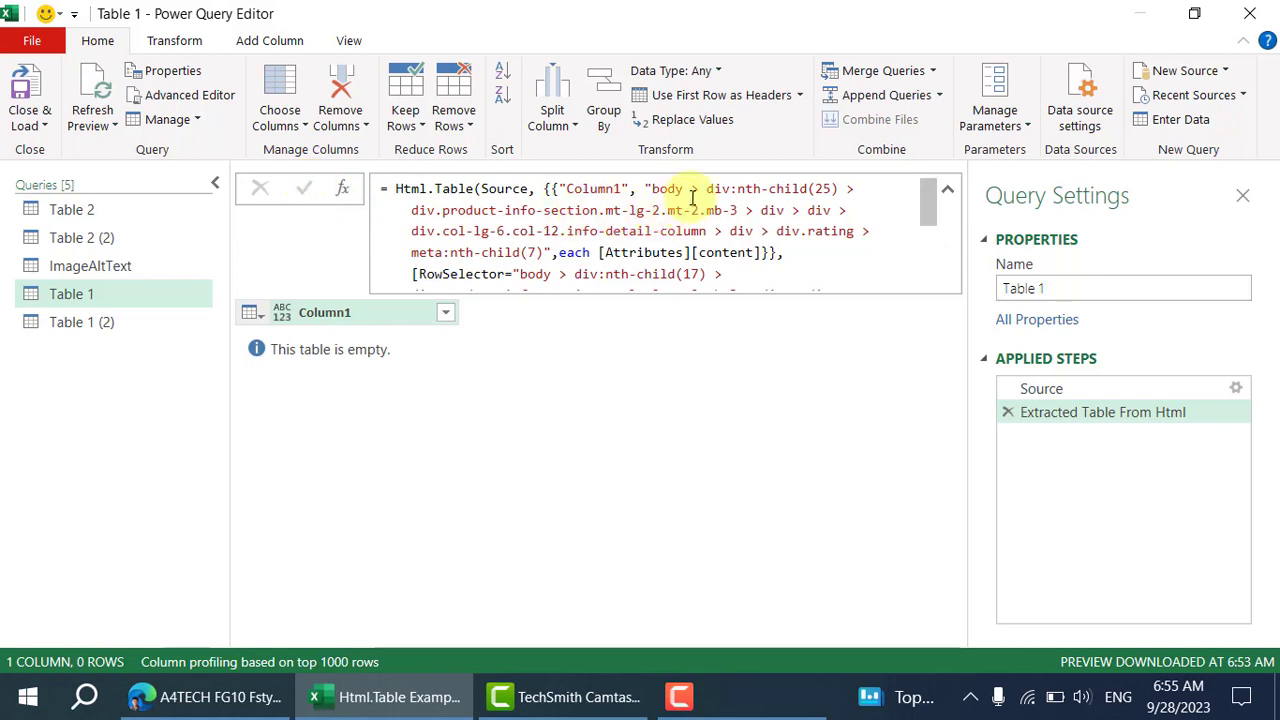
Replace the formula's RowSelector value with the same copied selector ending in "meta:nth-child(7)" and select the returned cell.
{"action": "scroll", "coordinate": [689, 271], "scroll_direction": "down", "scroll_amount": 1}
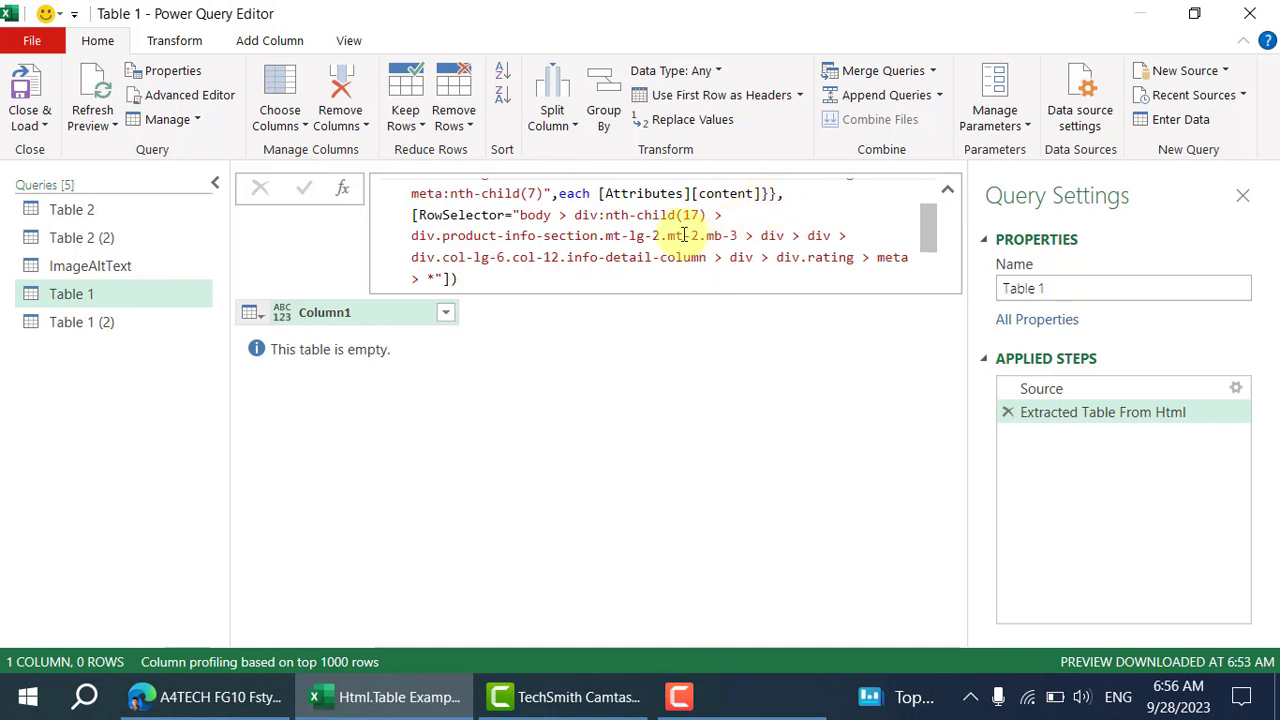
{"action": "left_click_drag", "start_coordinate": [519, 214], "coordinate": [440, 275]}
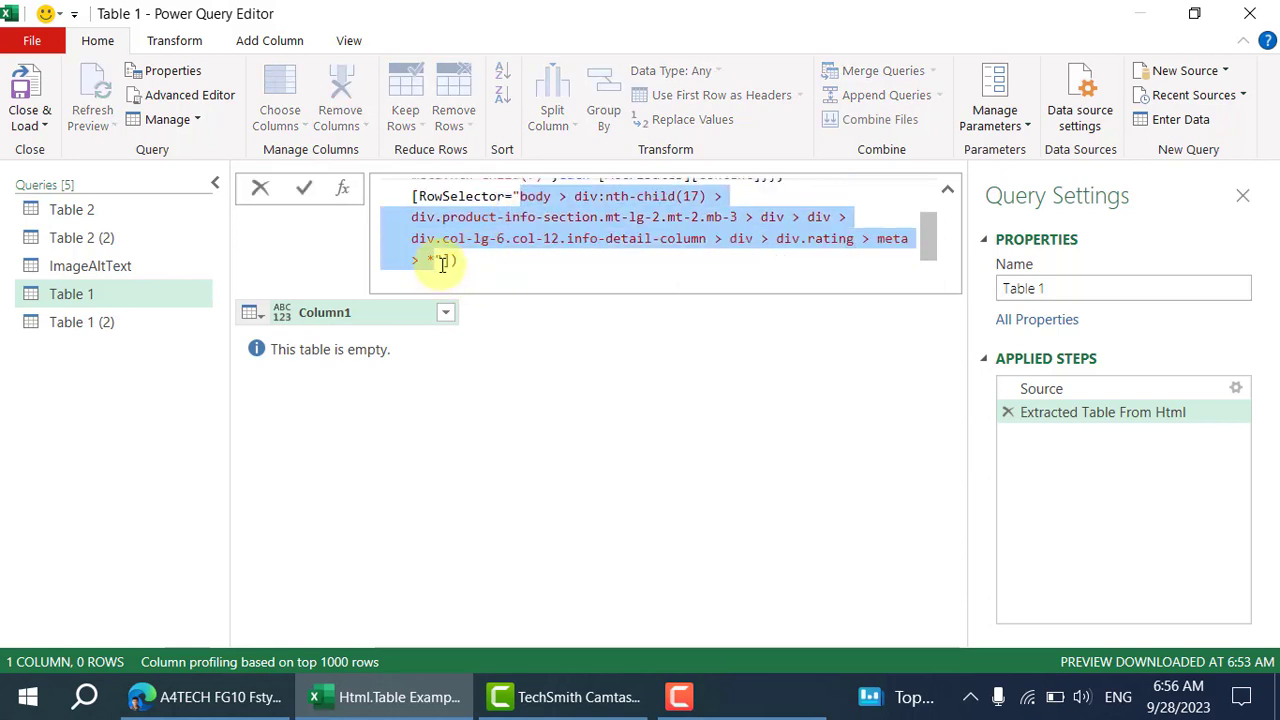
{"action": "key", "text": "ctrl+v"}
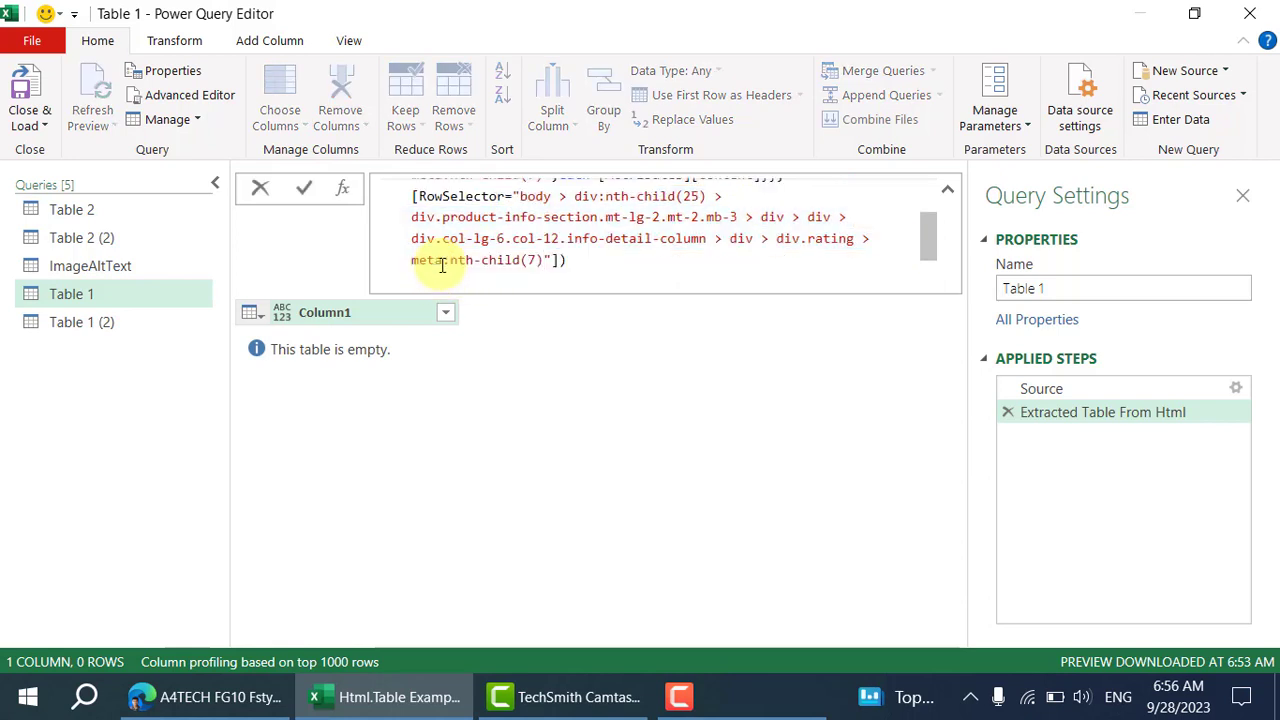
{"action": "left_click", "coordinate": [306, 191]}
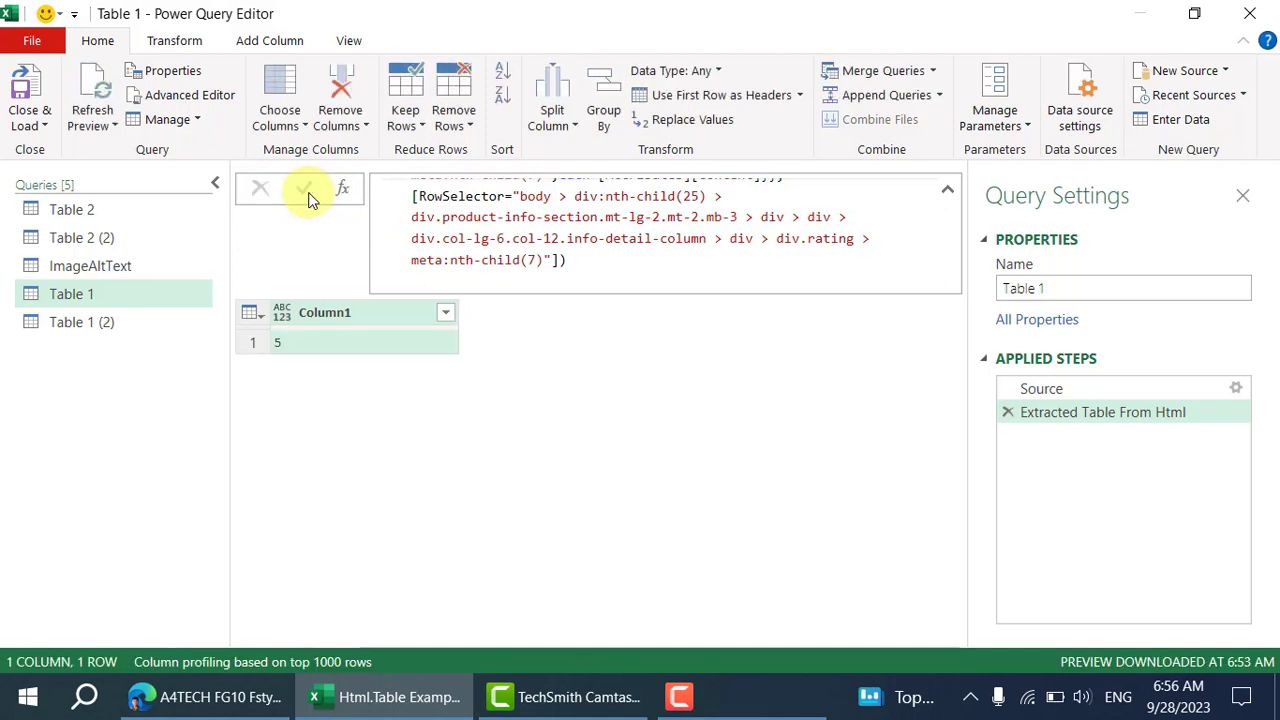
{"action": "left_click", "coordinate": [355, 343]}
Remove the whole RowSelector option from the Html.Table formula, apply it, and select the returned cell.
{"action": "left_click", "coordinate": [548, 260]}
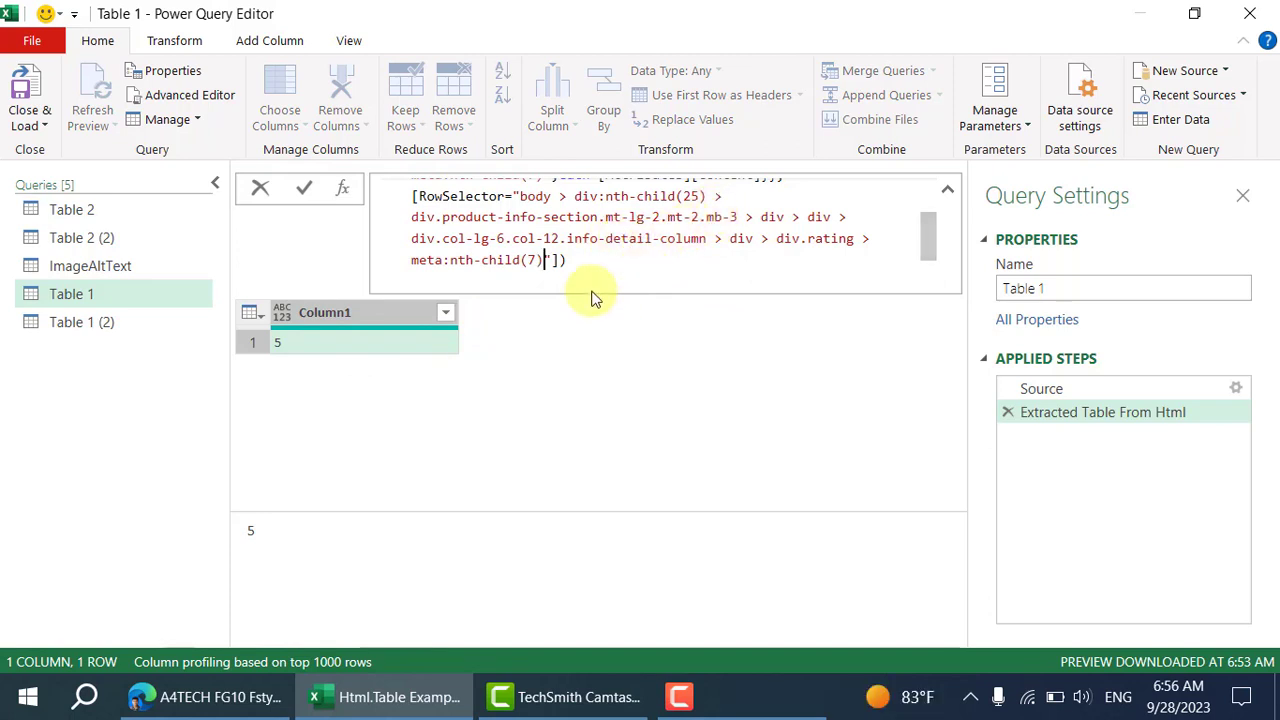
{"action": "left_click_drag", "start_coordinate": [563, 262], "coordinate": [413, 200]}
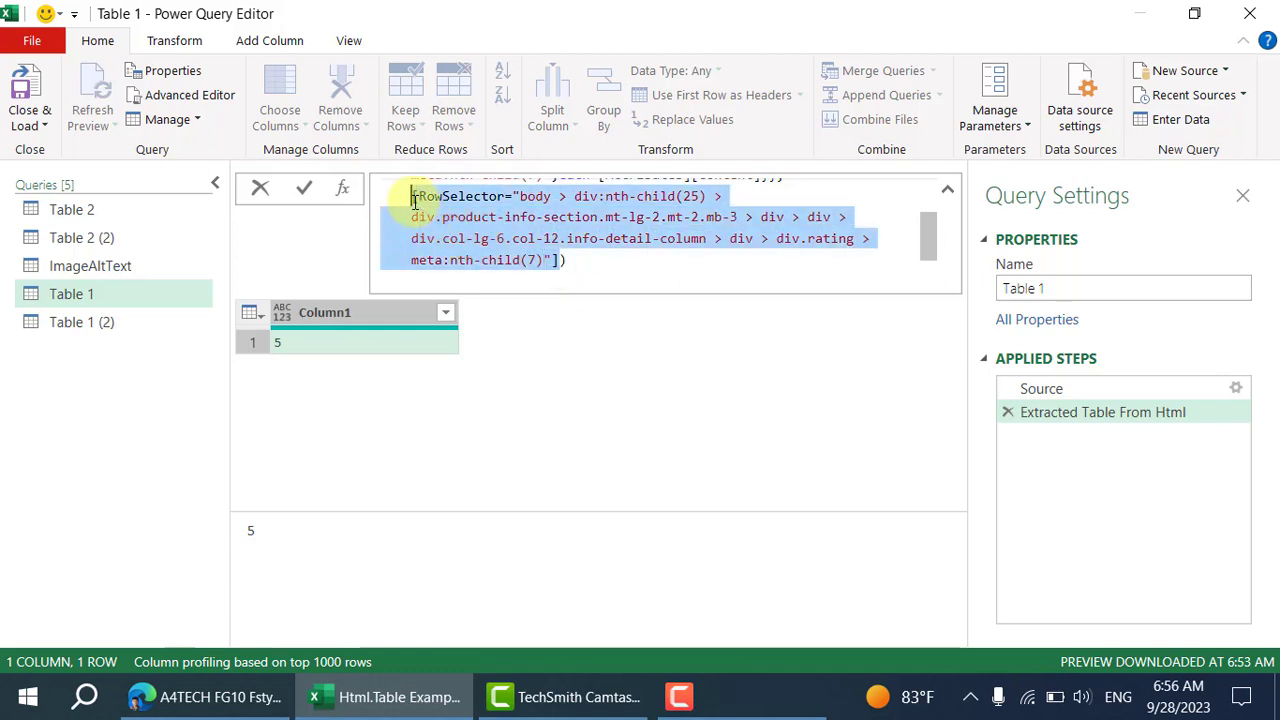
{"action": "key", "text": "Delete"}
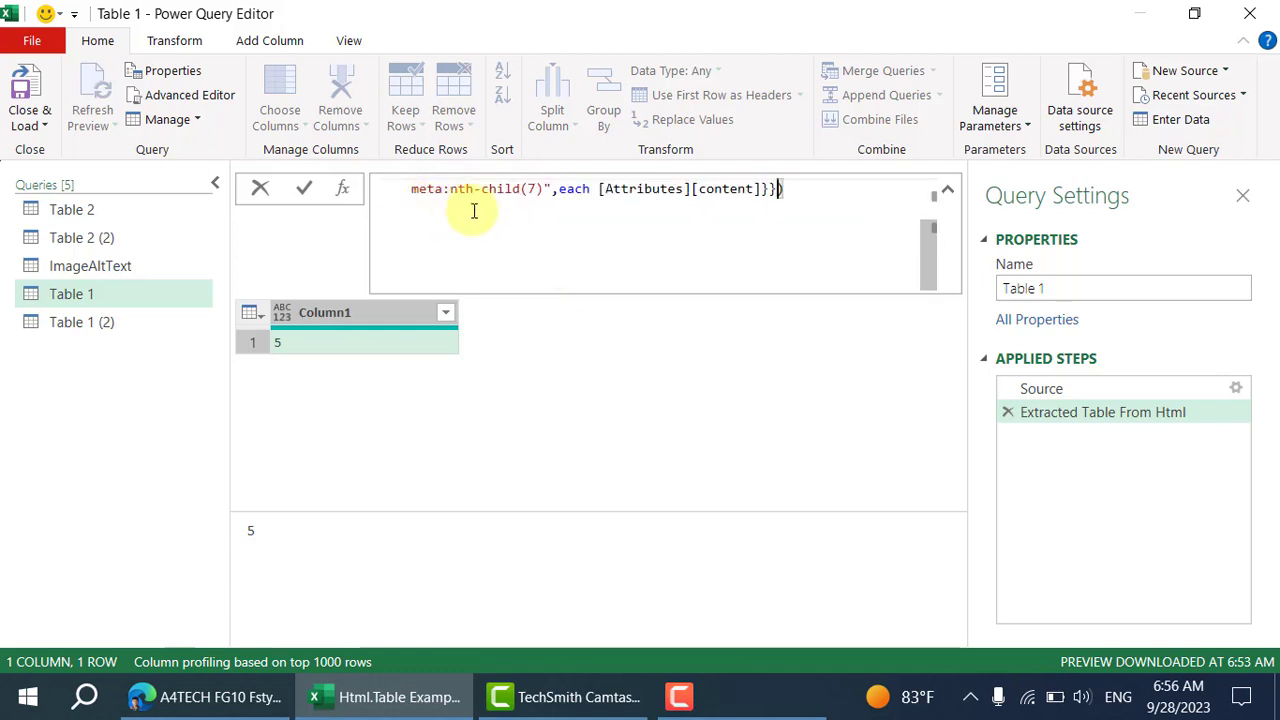
{"action": "left_click", "coordinate": [304, 188]}
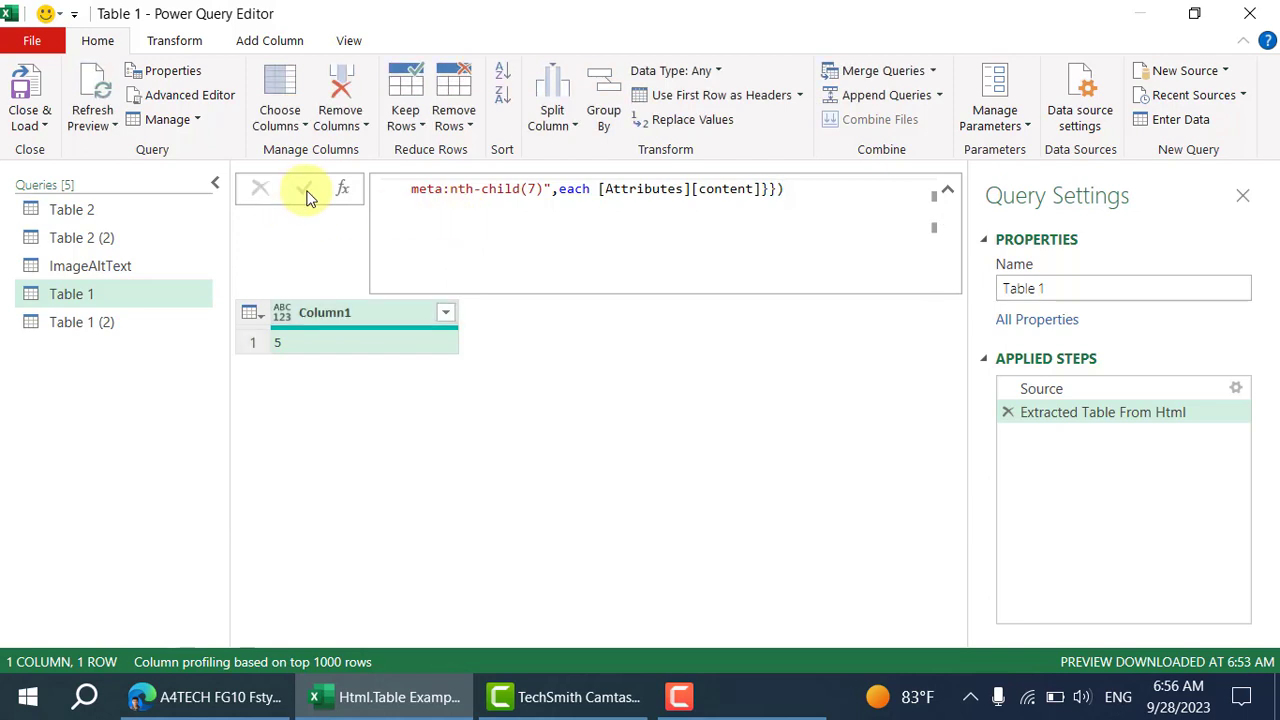
{"action": "left_click", "coordinate": [314, 341]}
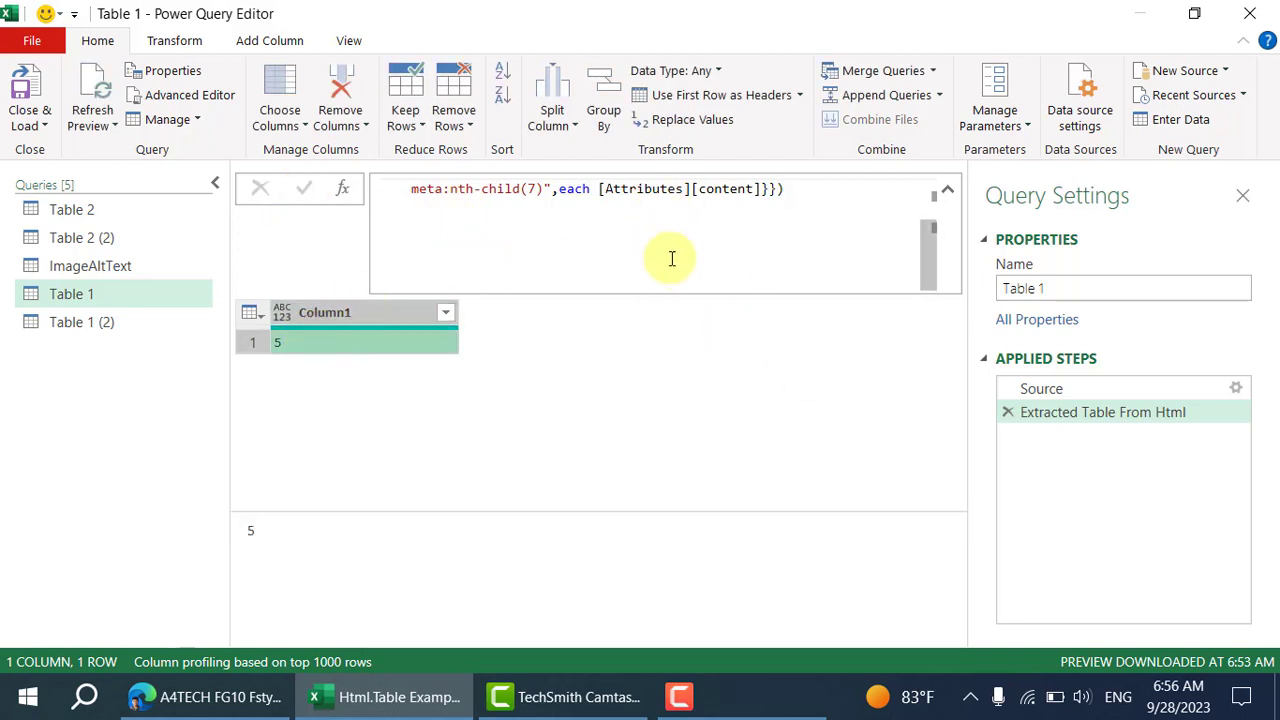
Review the shortened Html.Table formula, checking its column selector and the [Attributes][content] part against the returned cell.
{"action": "scroll", "coordinate": [686, 251], "scroll_direction": "up", "scroll_amount": 2}
{"action": "left_click", "coordinate": [790, 231]}
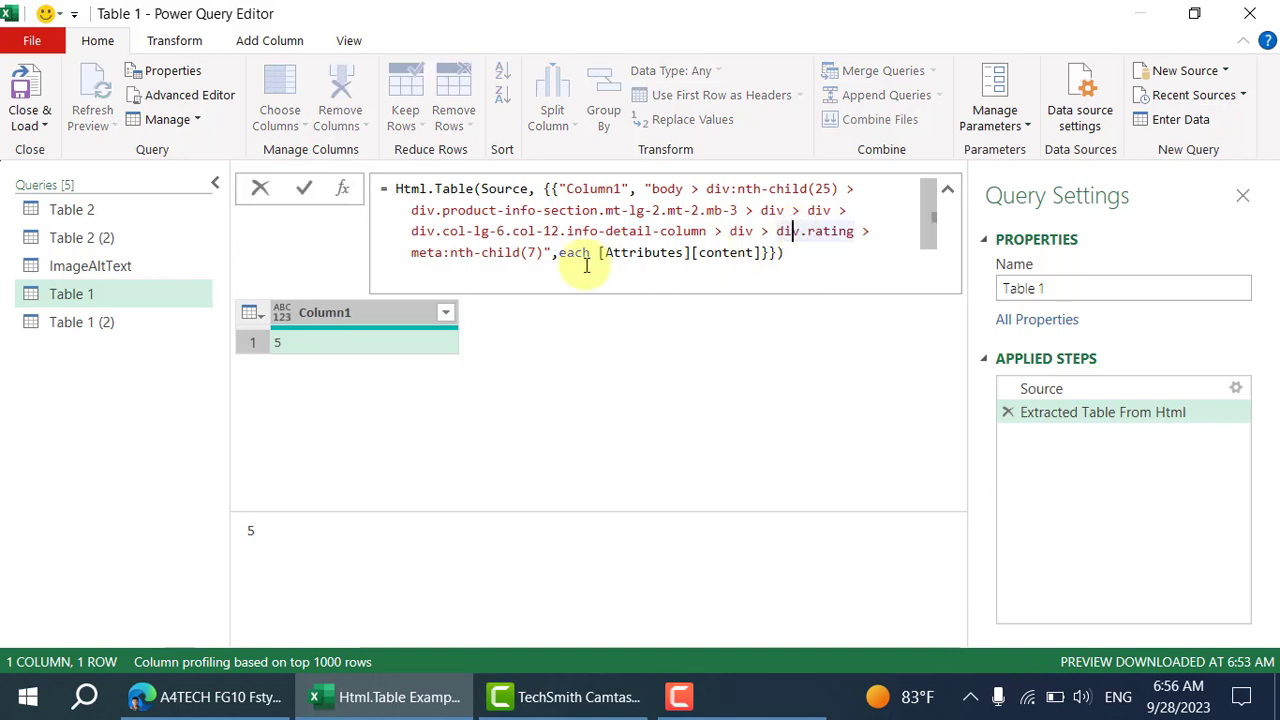
{"action": "left_click", "coordinate": [545, 252]}
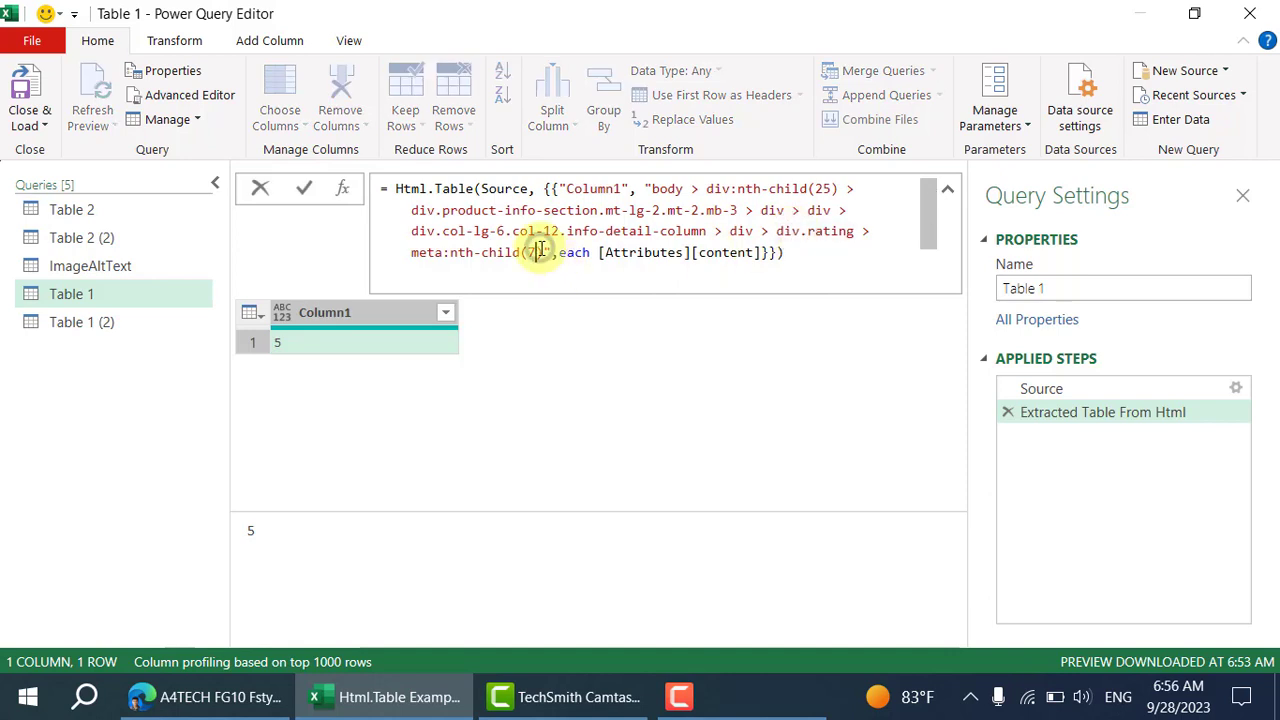
{"action": "left_click", "coordinate": [334, 348]}
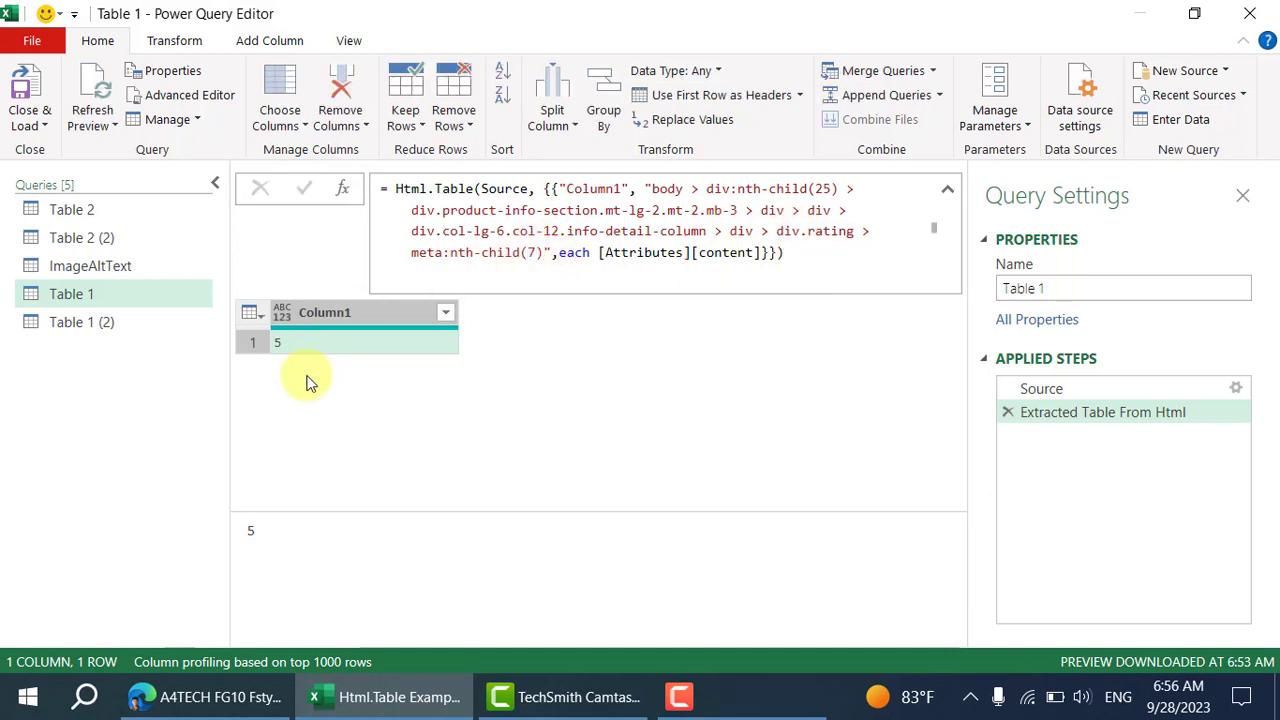
{"action": "left_click", "coordinate": [545, 214]}
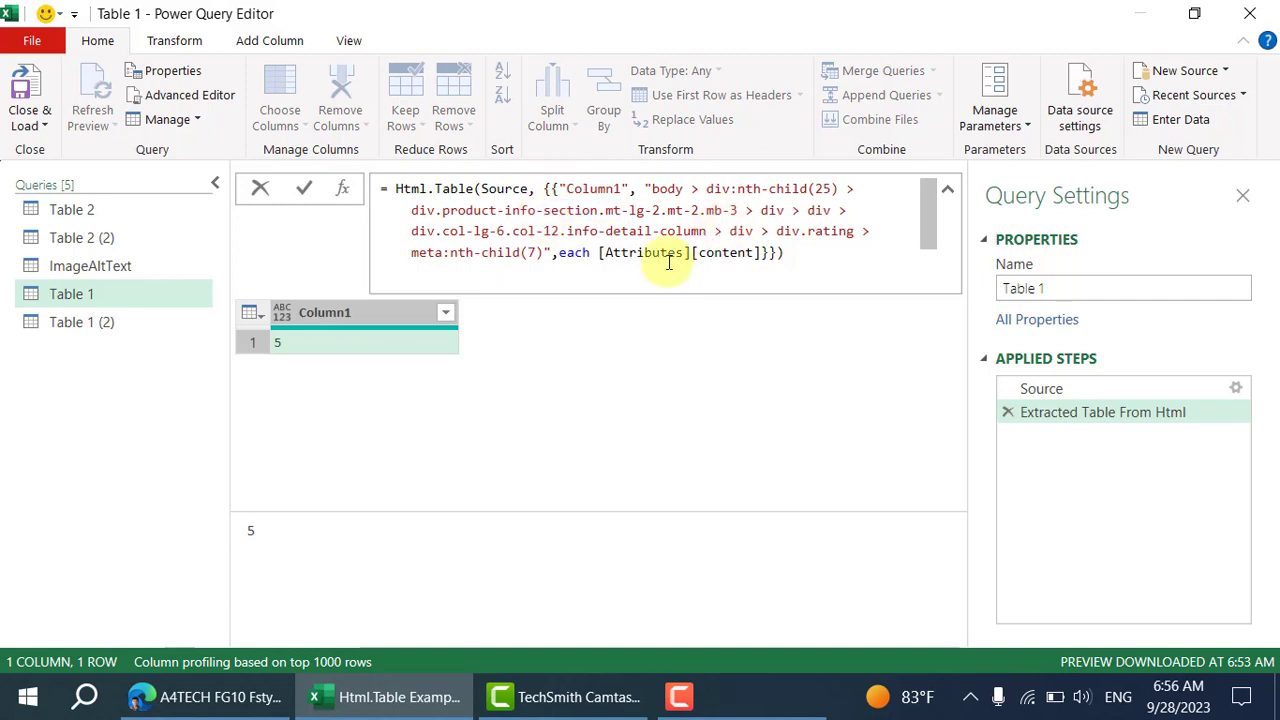
{"action": "double_click", "coordinate": [645, 252]}
{"action": "double_click", "coordinate": [708, 252]}
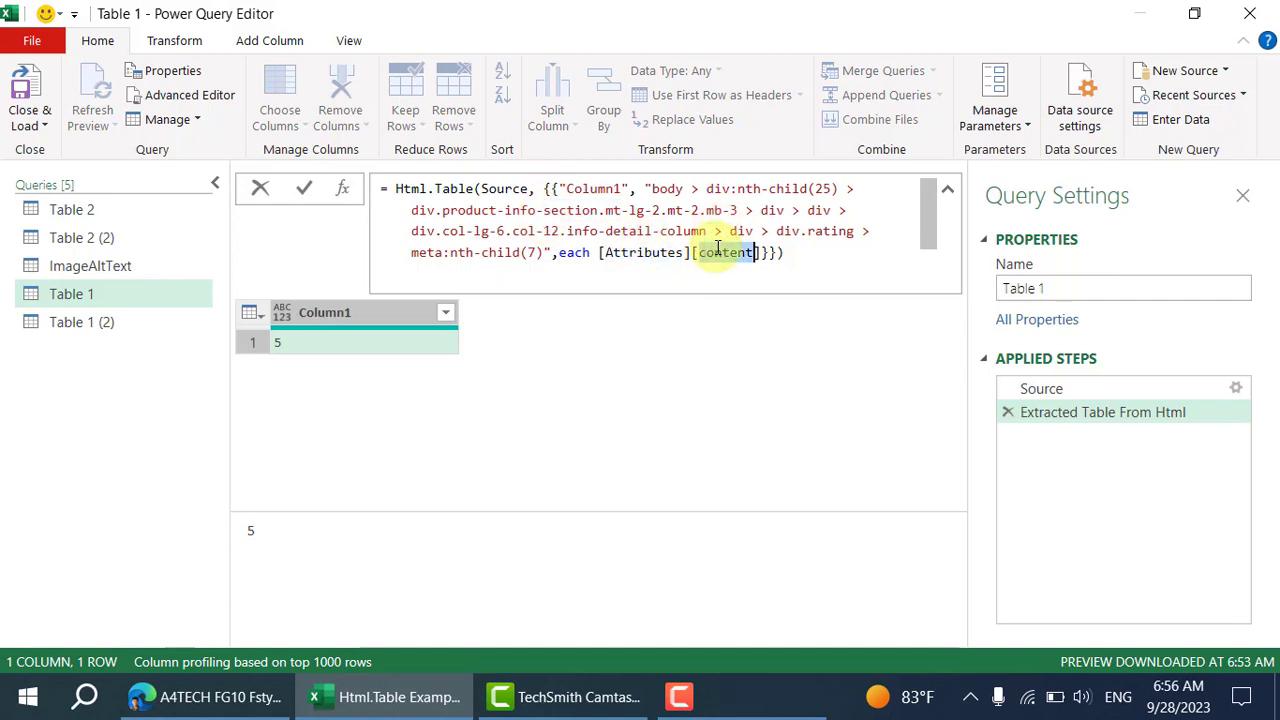
{"action": "left_click", "coordinate": [612, 239]}
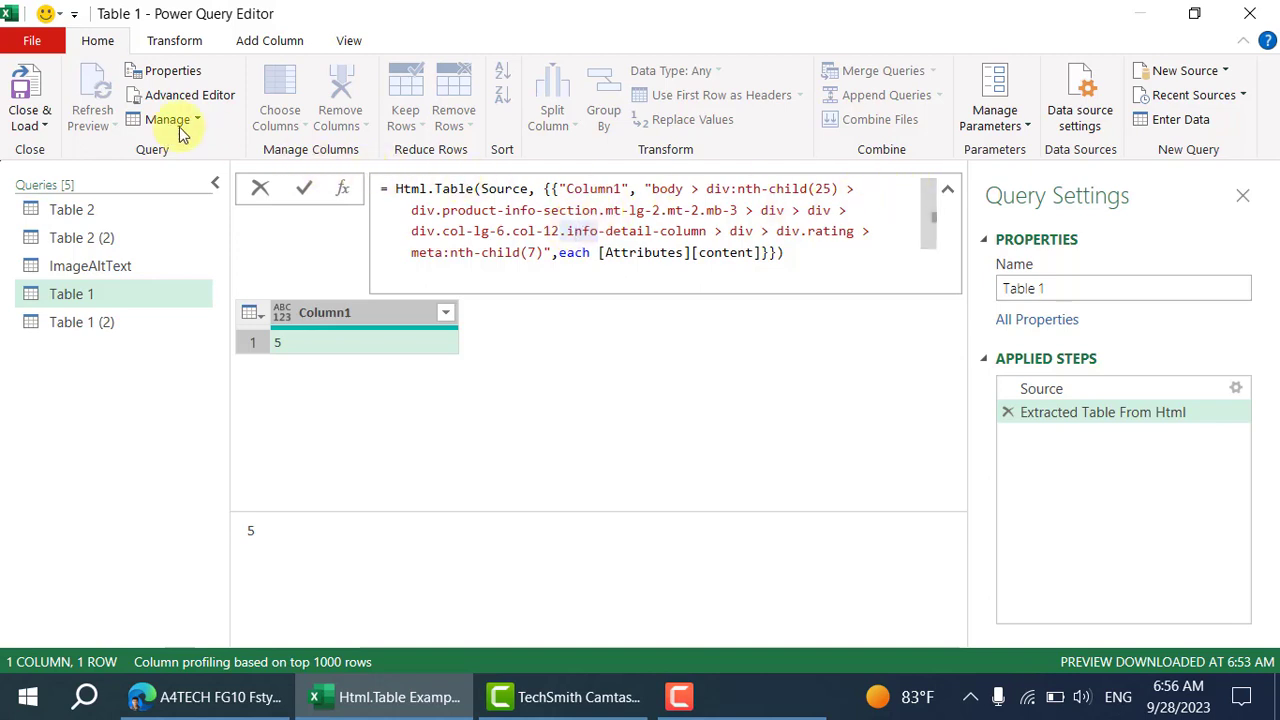
Close the query editor and start loading the query with the Close & Load To option.
{"action": "left_click", "coordinate": [30, 120]}
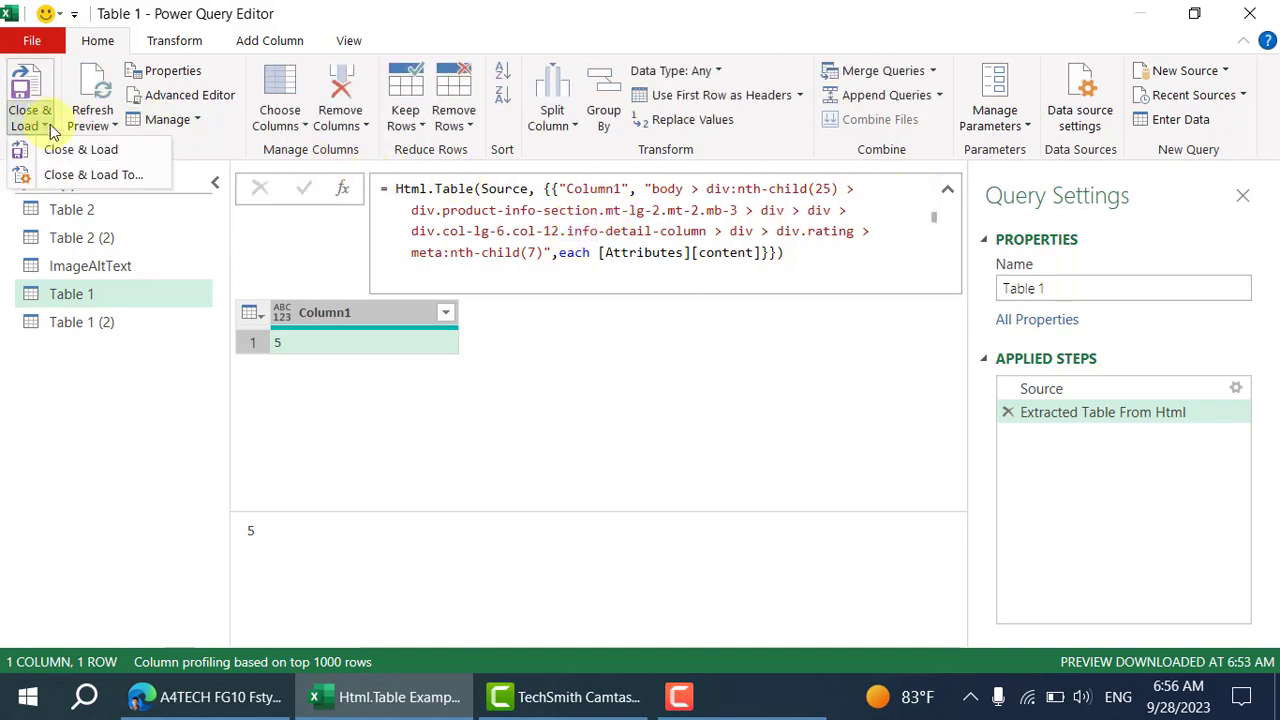
{"action": "left_click", "coordinate": [128, 178]}
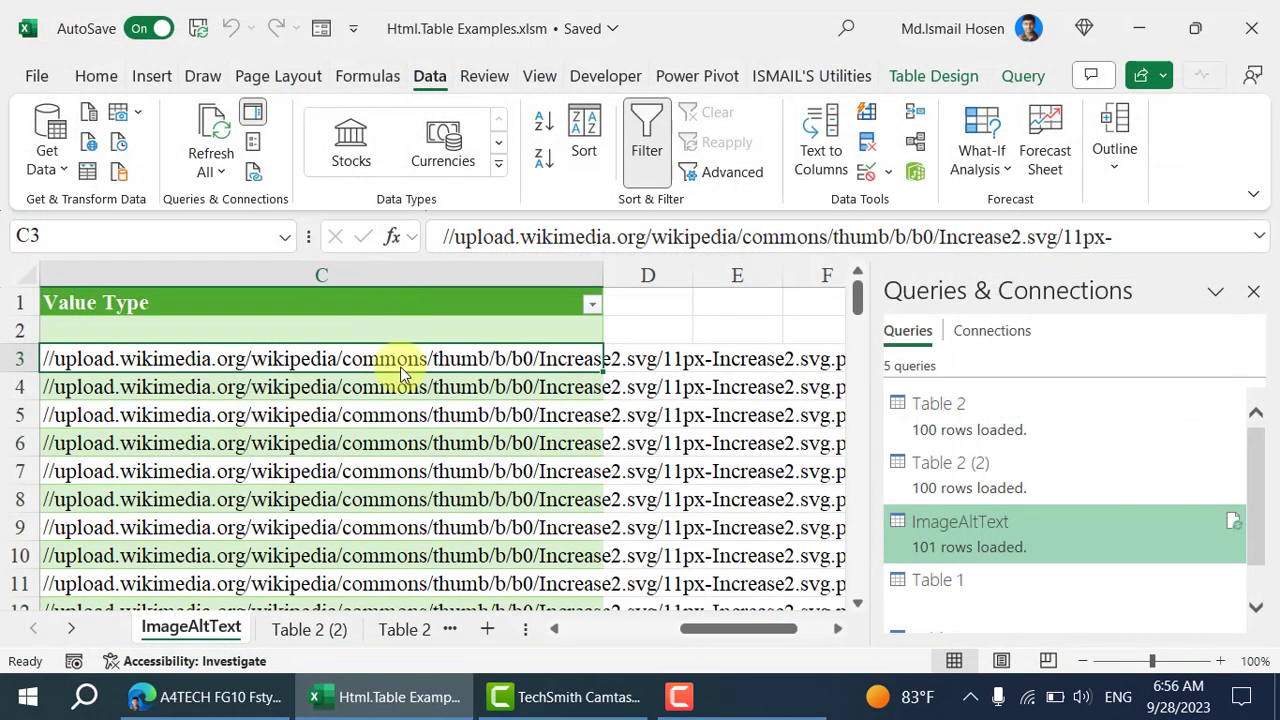